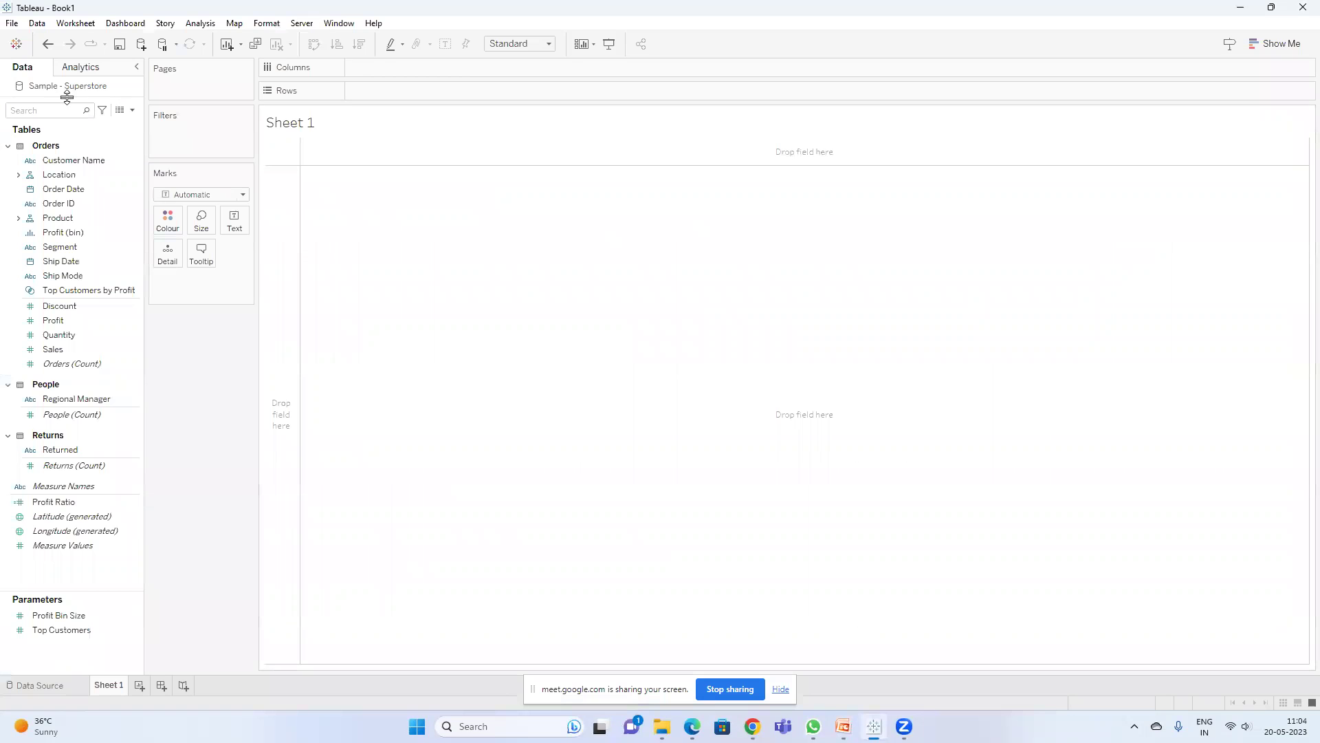
- Start a new calculated field from the Data pane menu
left_click(132, 110)
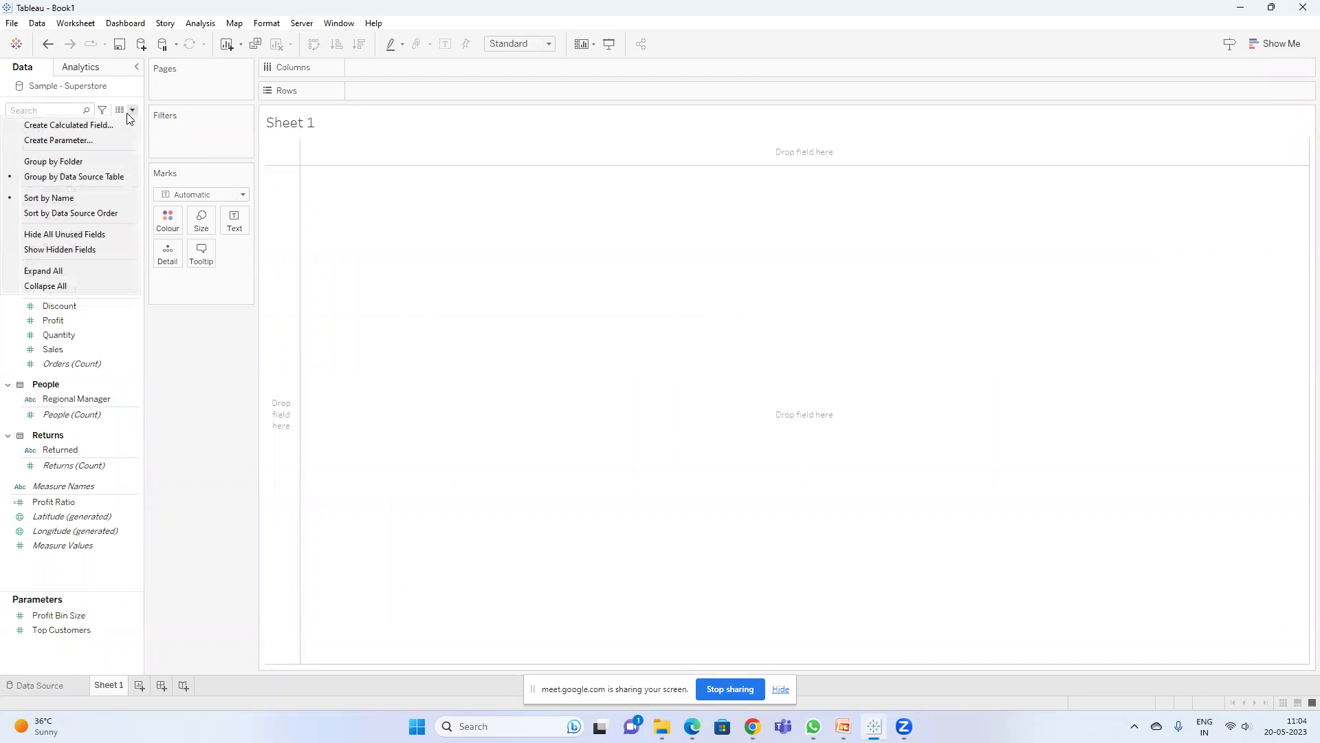
left_click(102, 125)
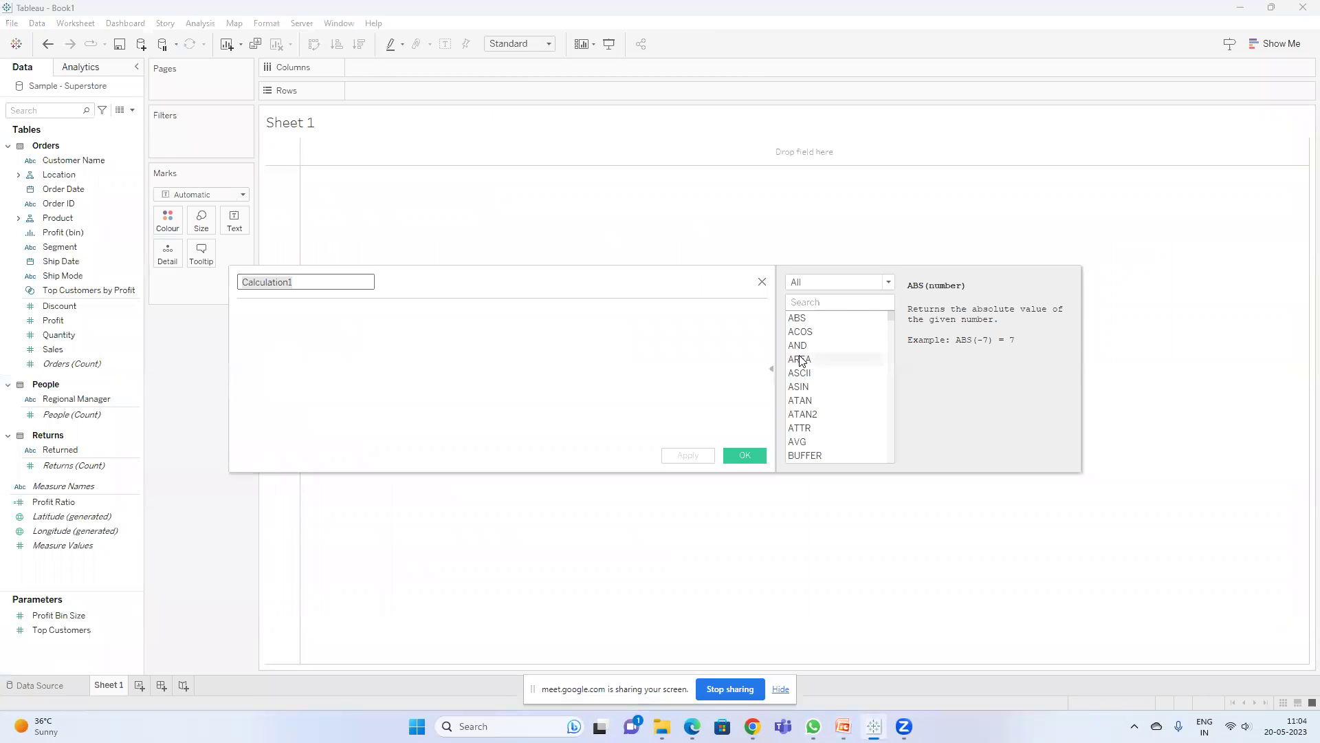
left_click_drag(892, 315, 890, 357)
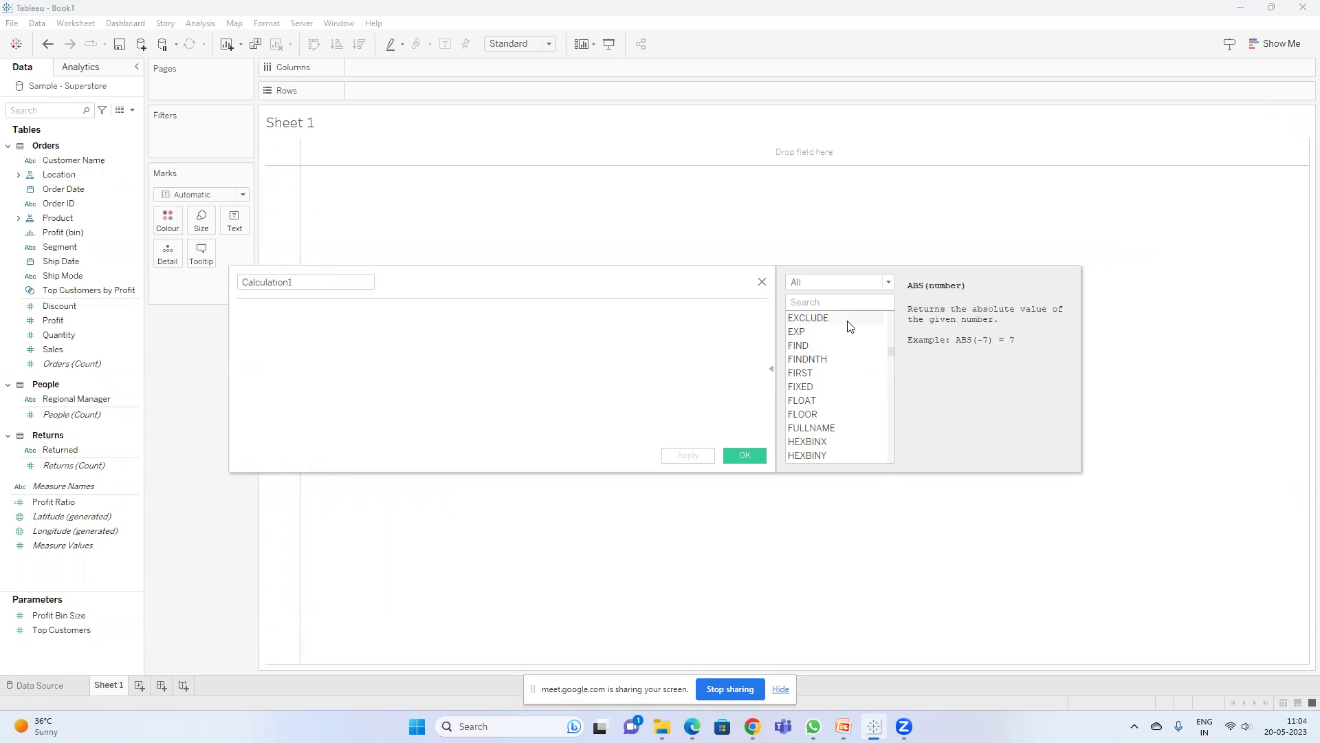
- Filter the calculation function list to Number functions, then to String functions
left_click(844, 283)
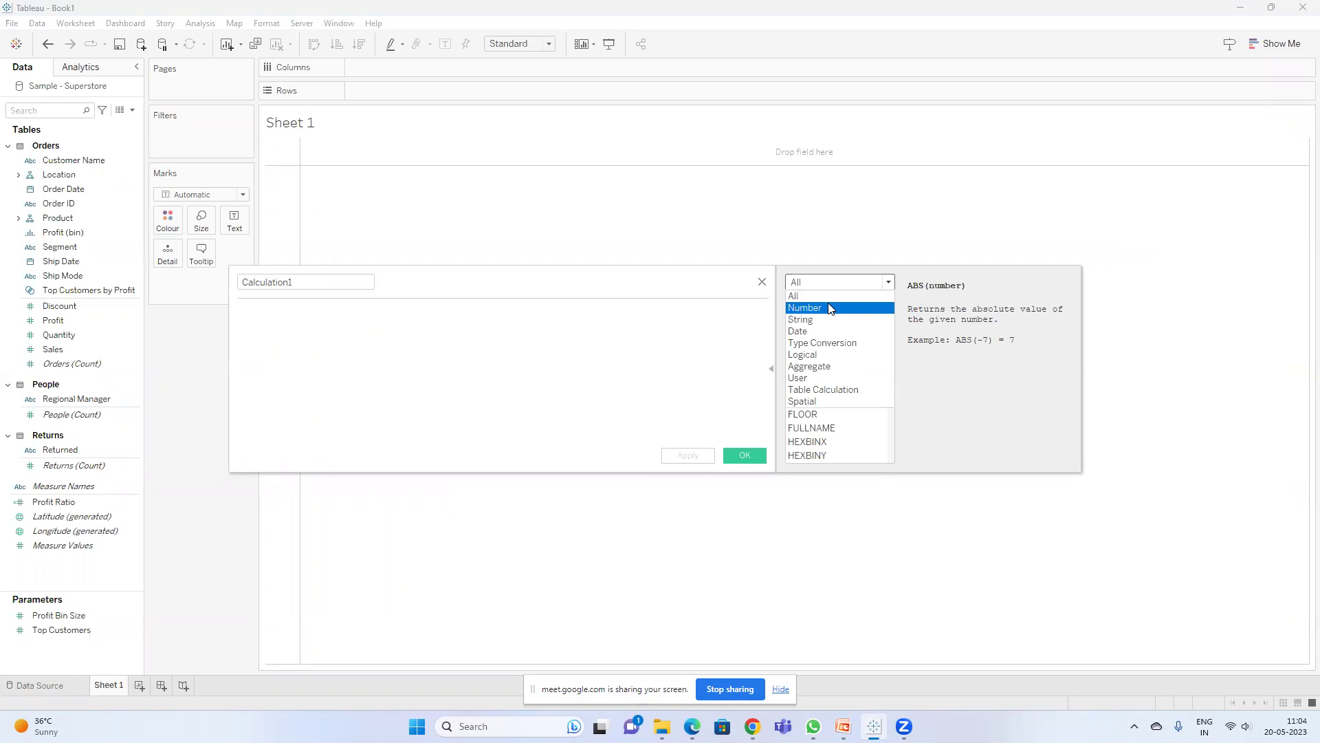
left_click(830, 308)
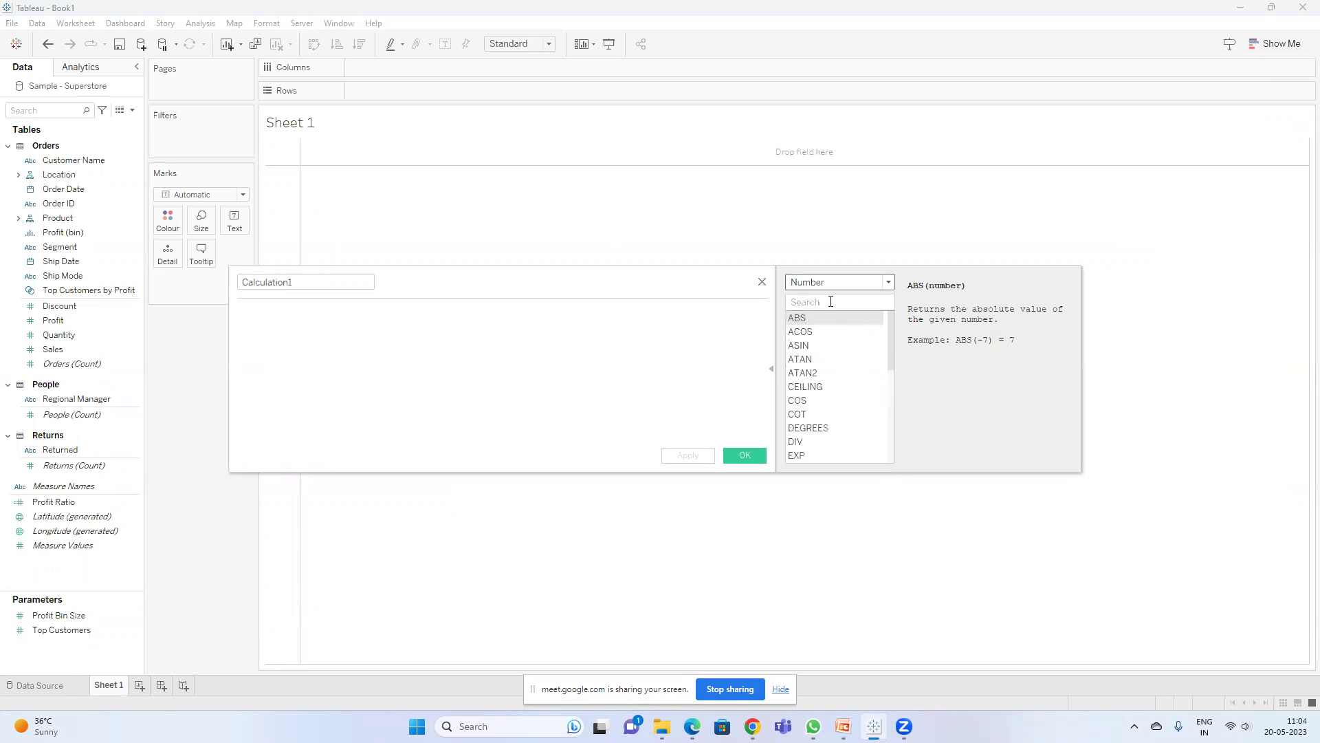
left_click_drag(891, 332, 894, 303)
left_click(809, 281)
left_click(820, 320)
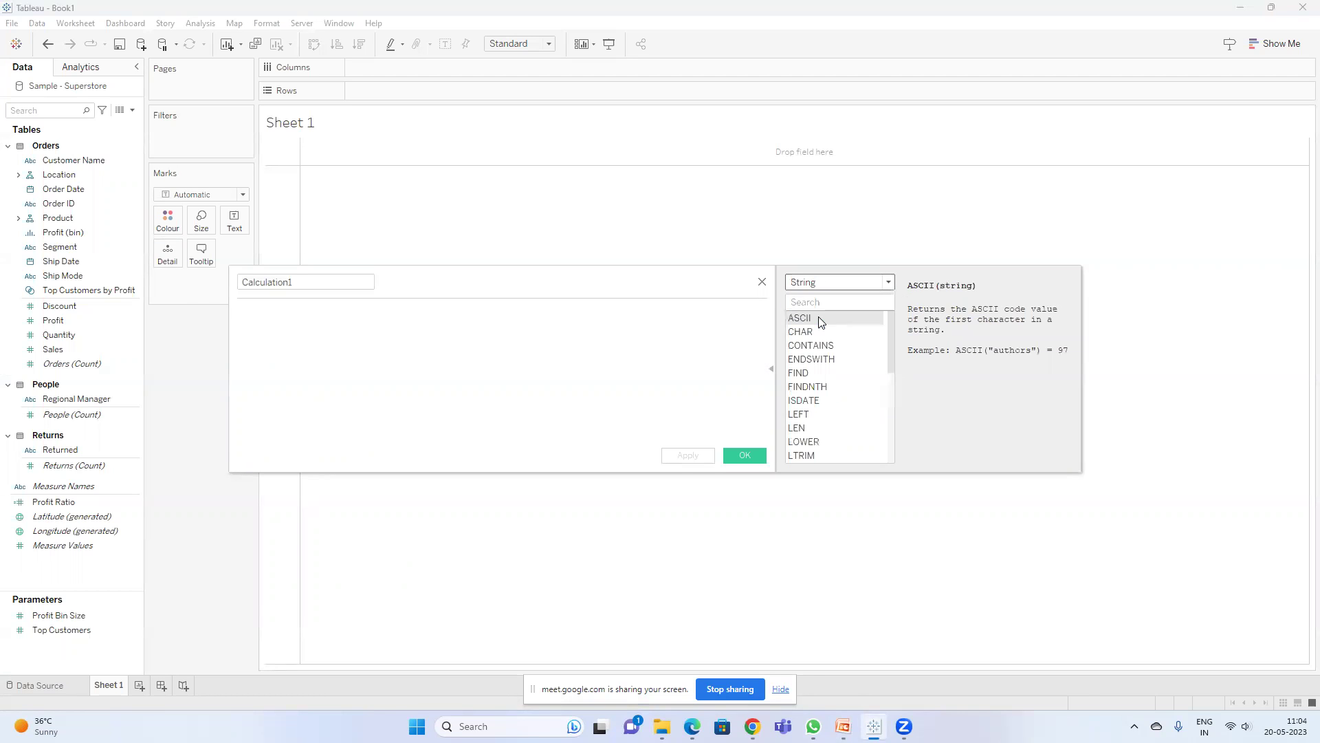
left_click_drag(890, 326, 895, 437)
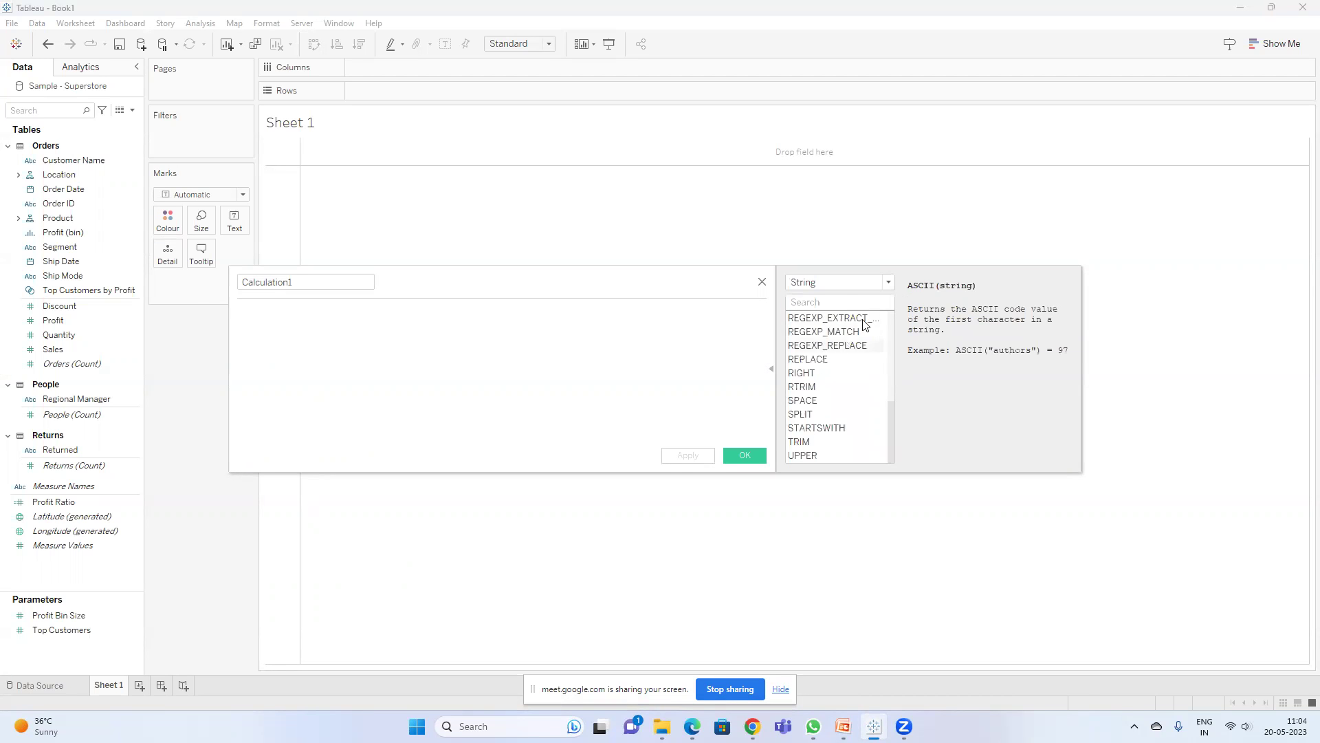
- Show the Date functions, then bring up the Numerical Functions slide in PowerPoint
left_click(840, 282)
left_click(817, 333)
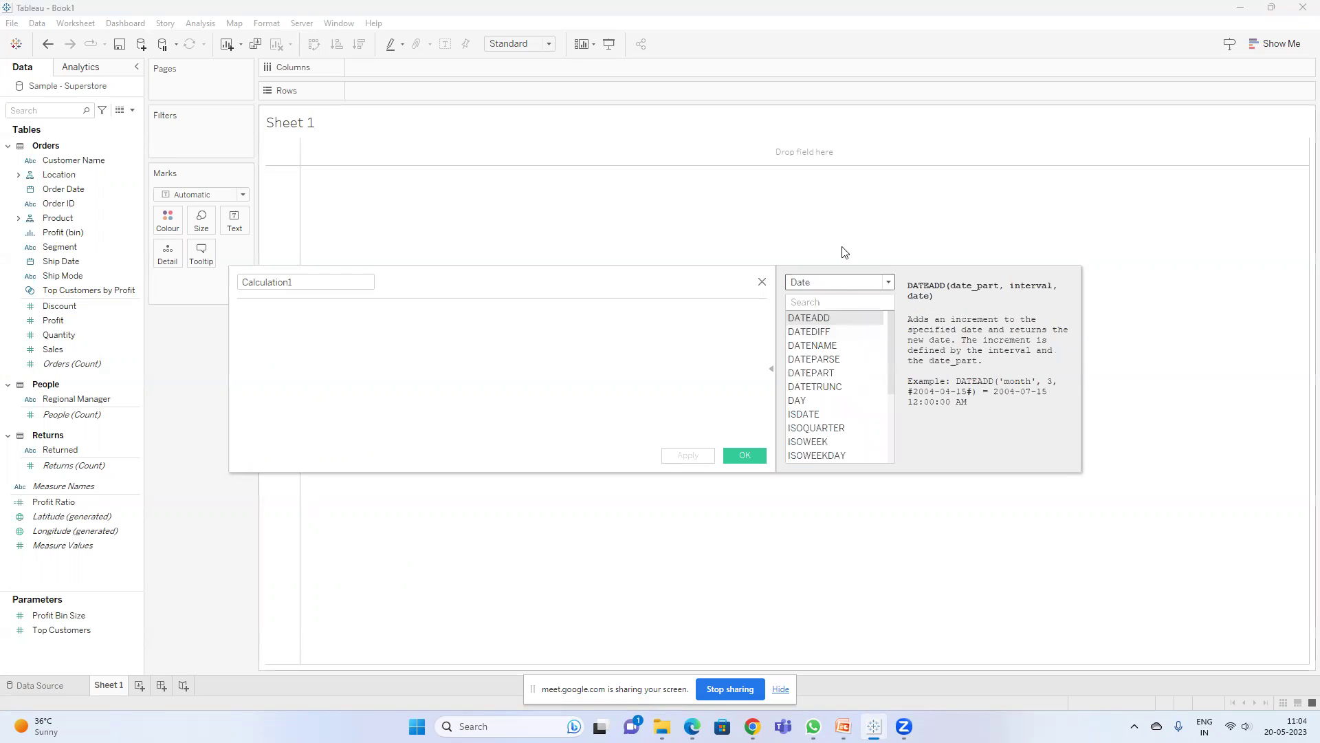
key("alt+Tab")
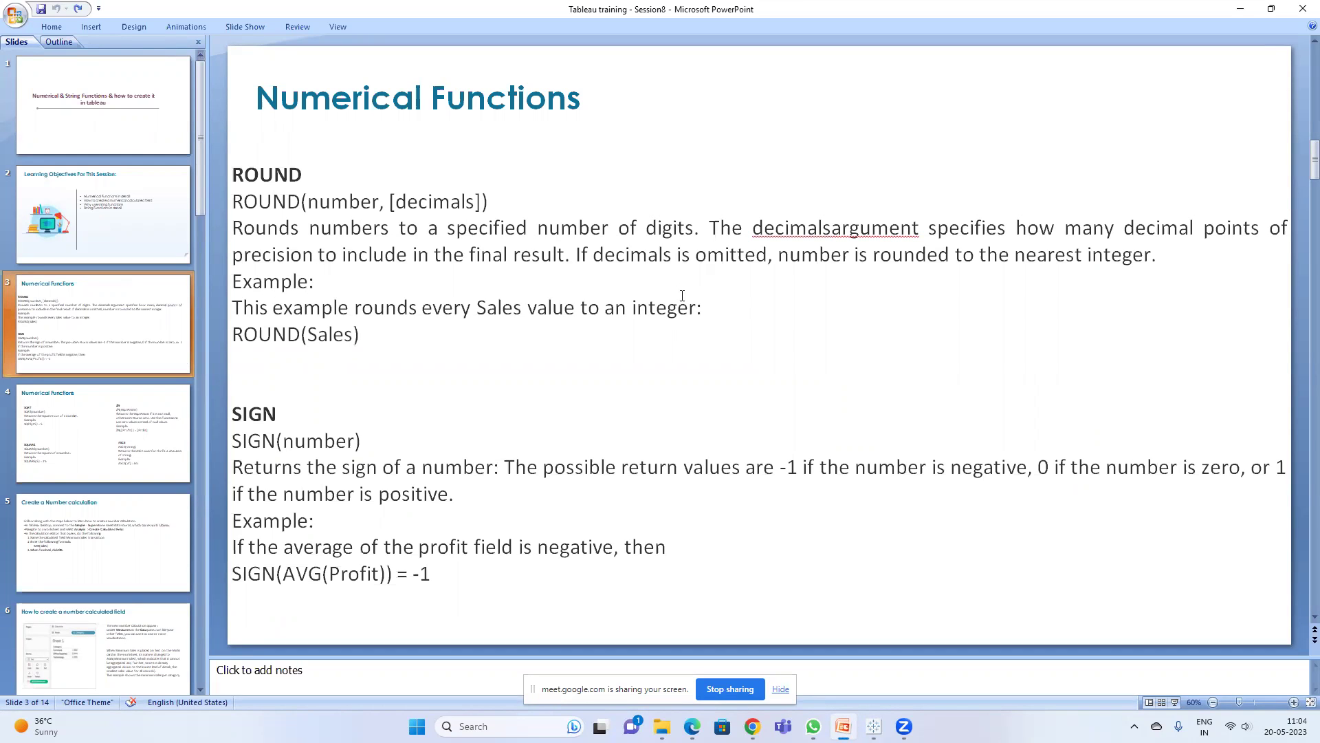
- Return from the Numerical Functions slide to Tableau and bring up the Windows Start menu
key("alt")
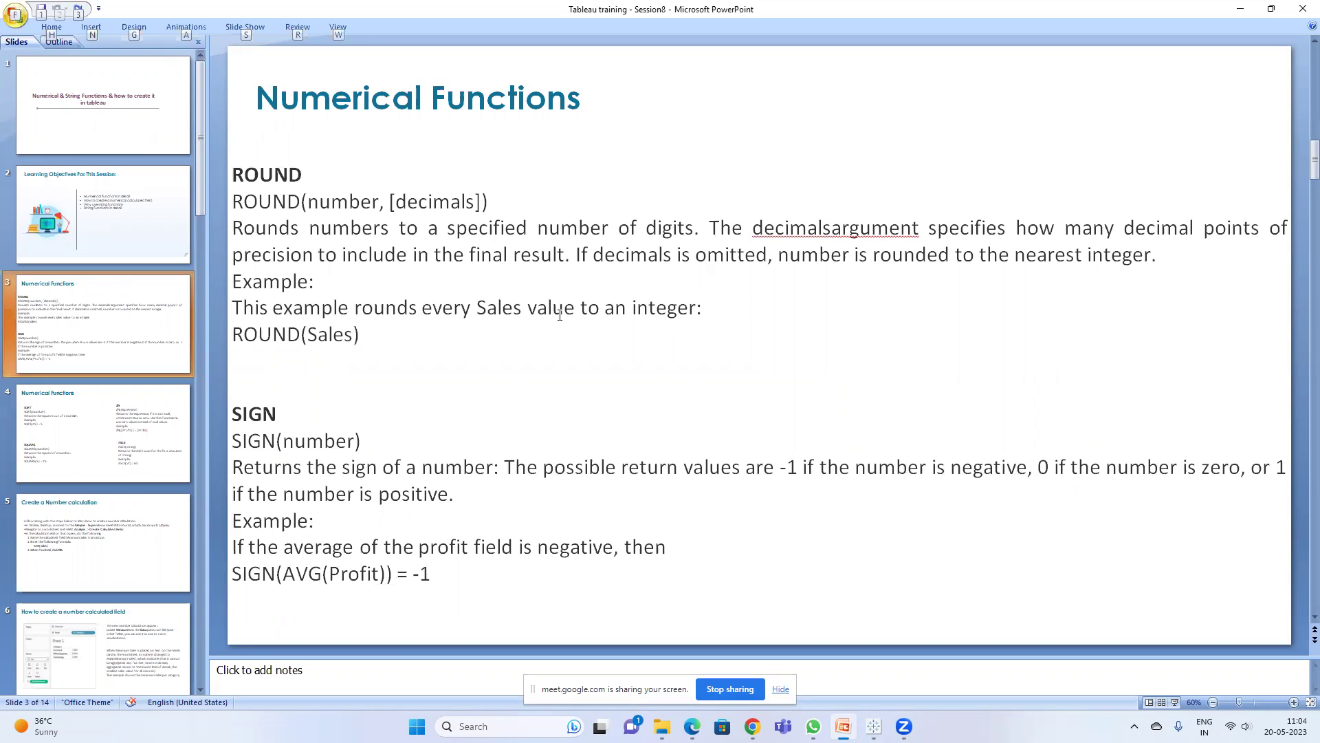
key("alt+Tab")
key("super")
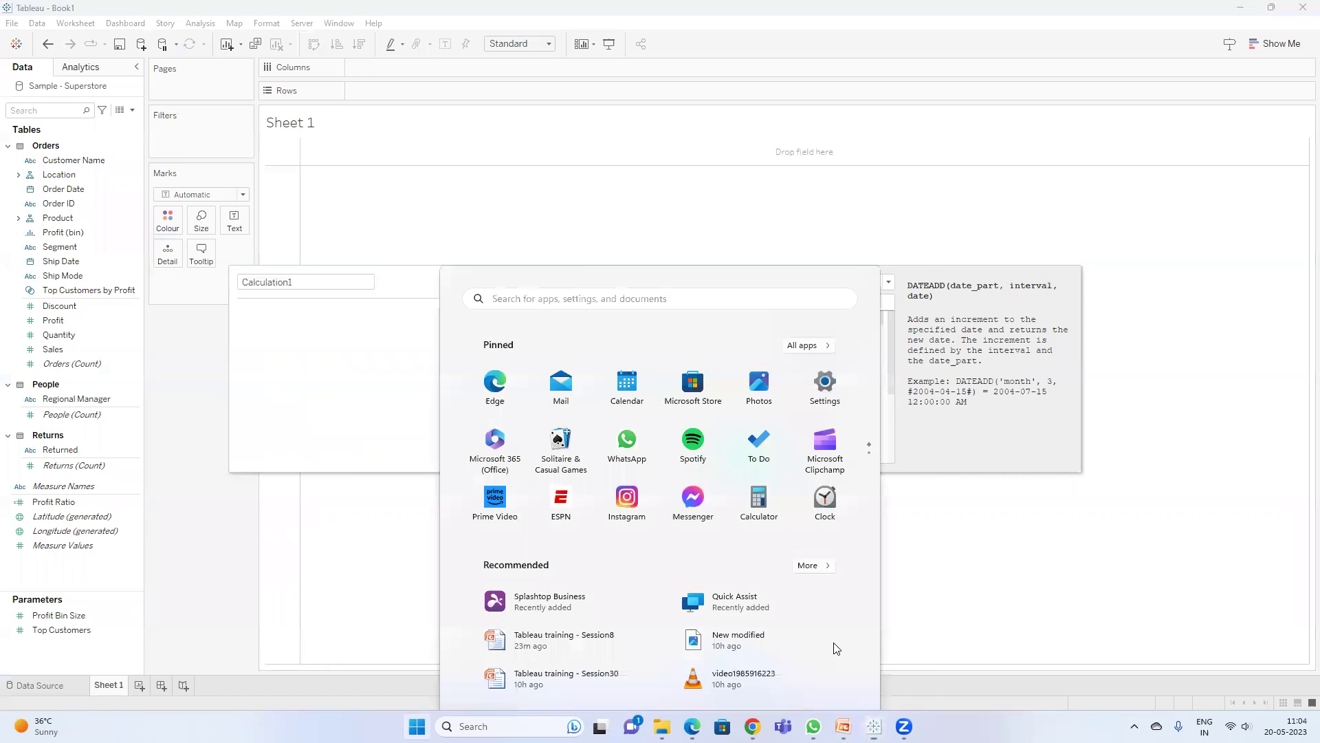
- Launch Excel 2007 via an 'ex' search, minimize the Meet window, and maximize Book1
type("ex")
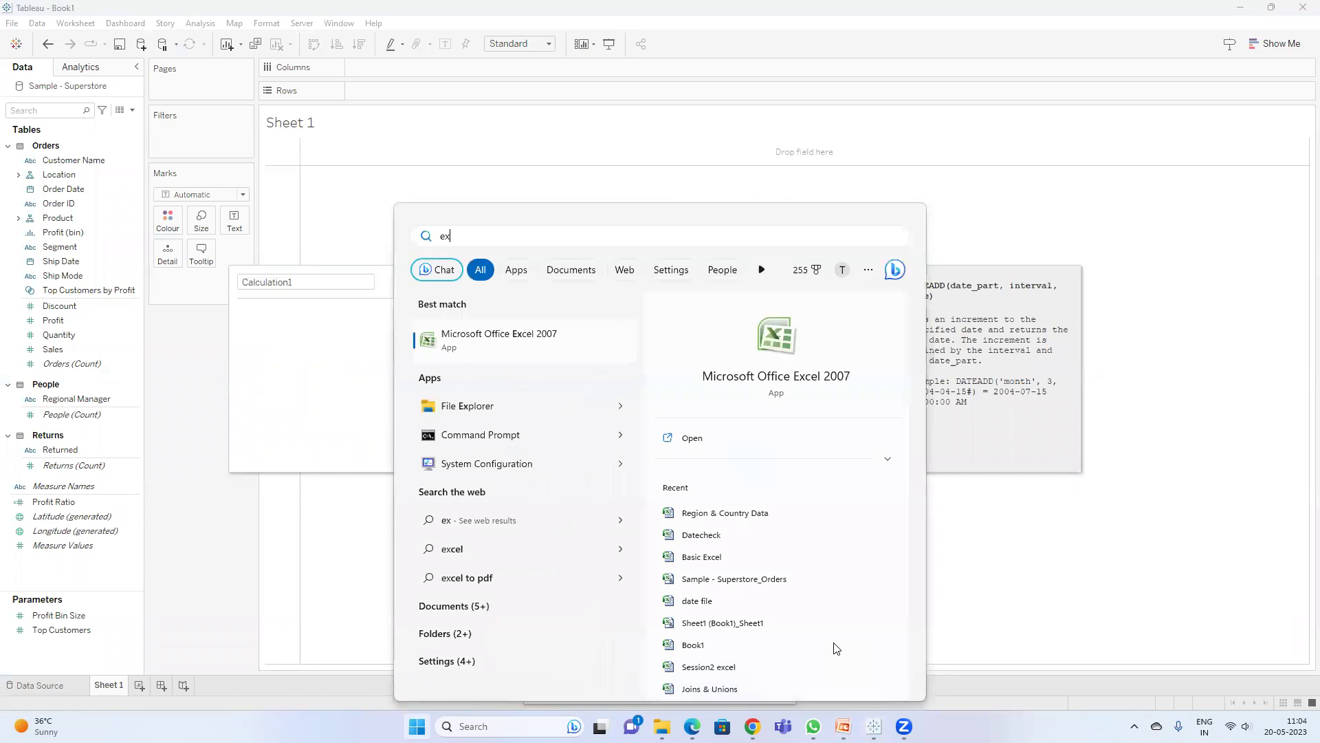
key("Return")
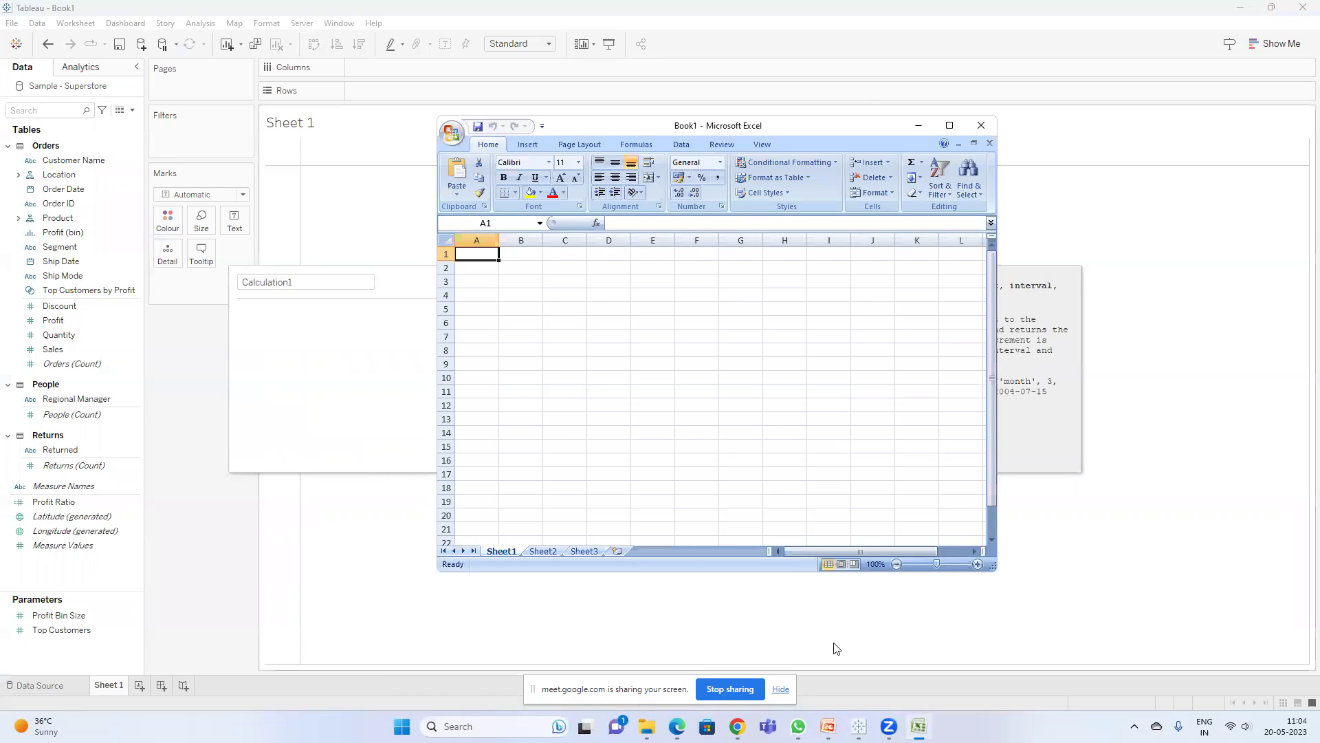
mouse_move(737, 726)
left_click(653, 652)
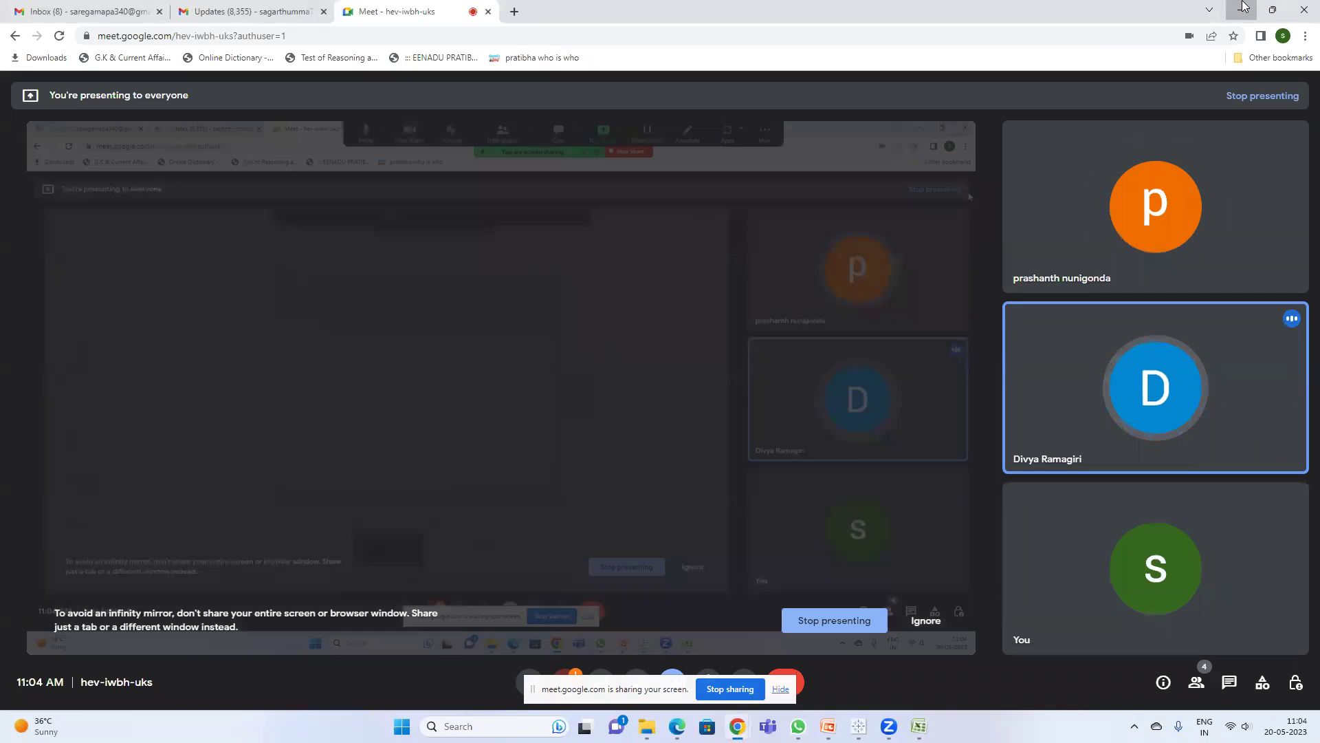
left_click(1240, 9)
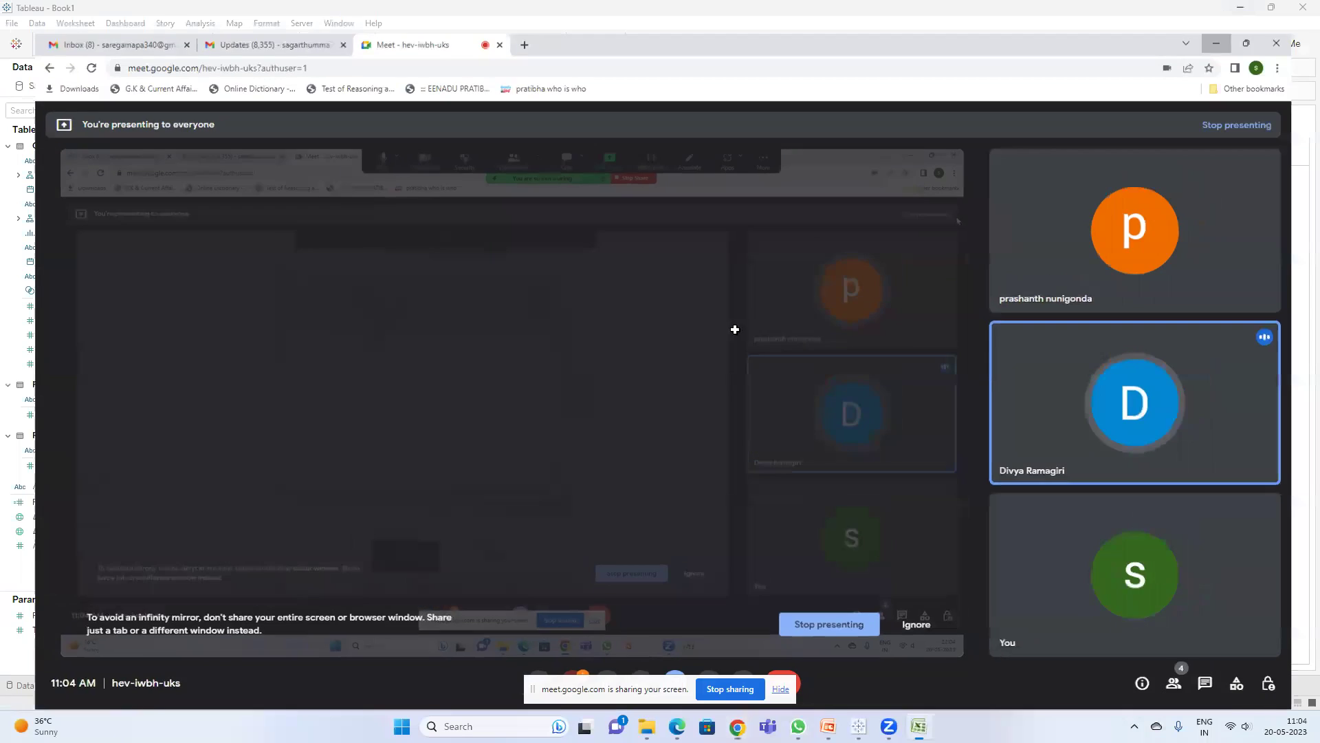
left_click(950, 125)
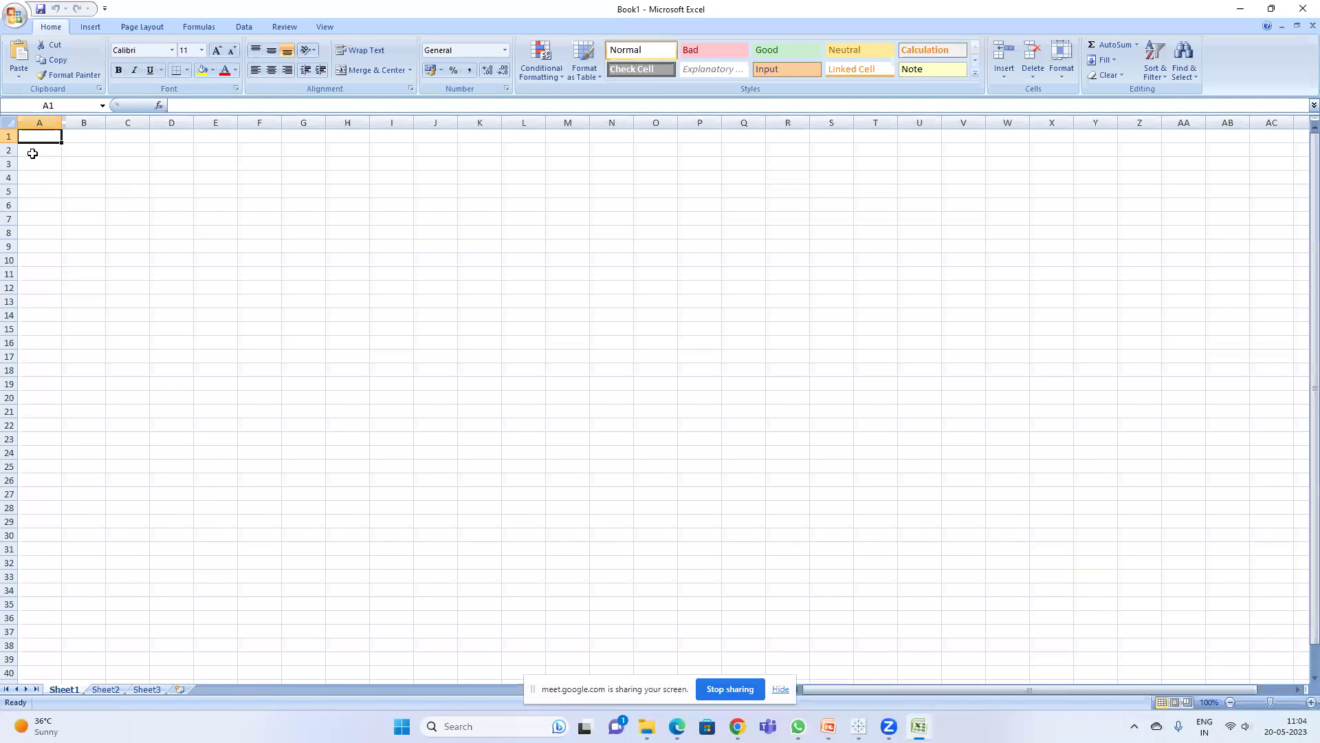
- Enter the value 25.25 in cell A2
left_click(31, 151)
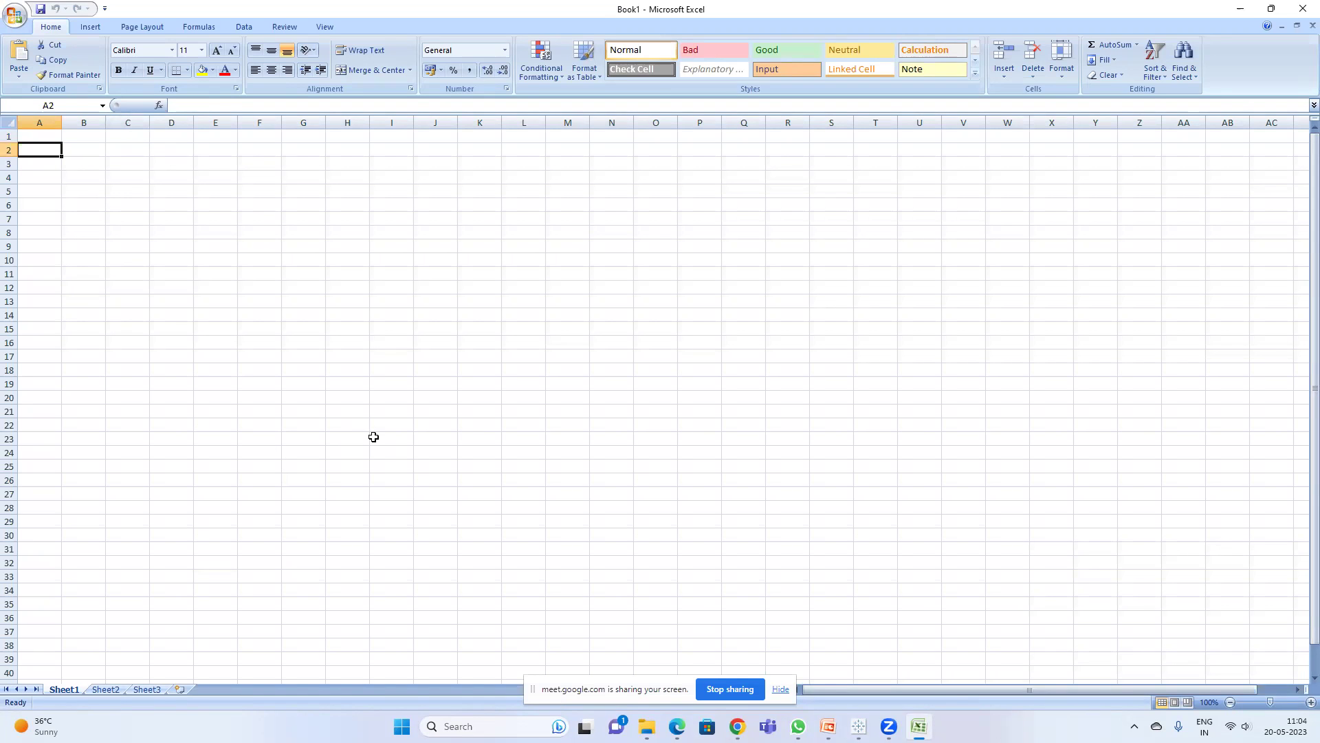
type("25.25")
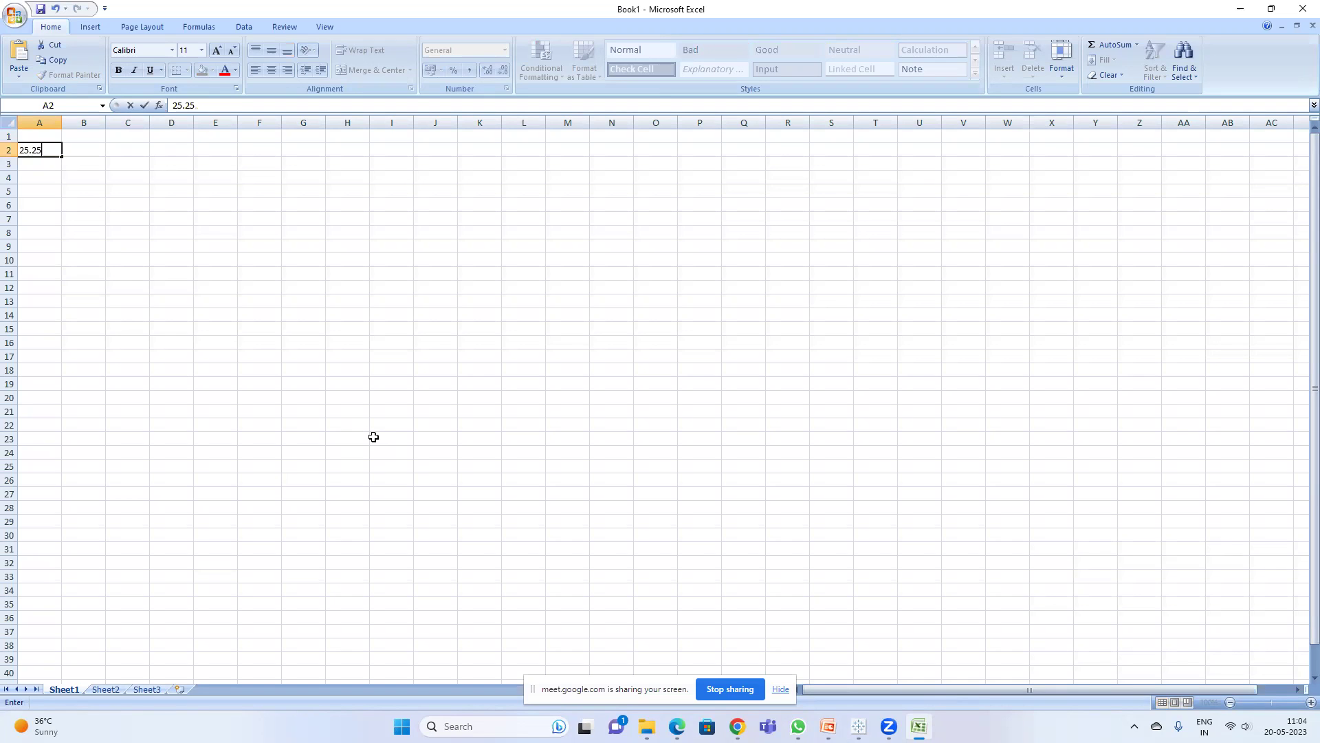
key("Right")
key("Up")
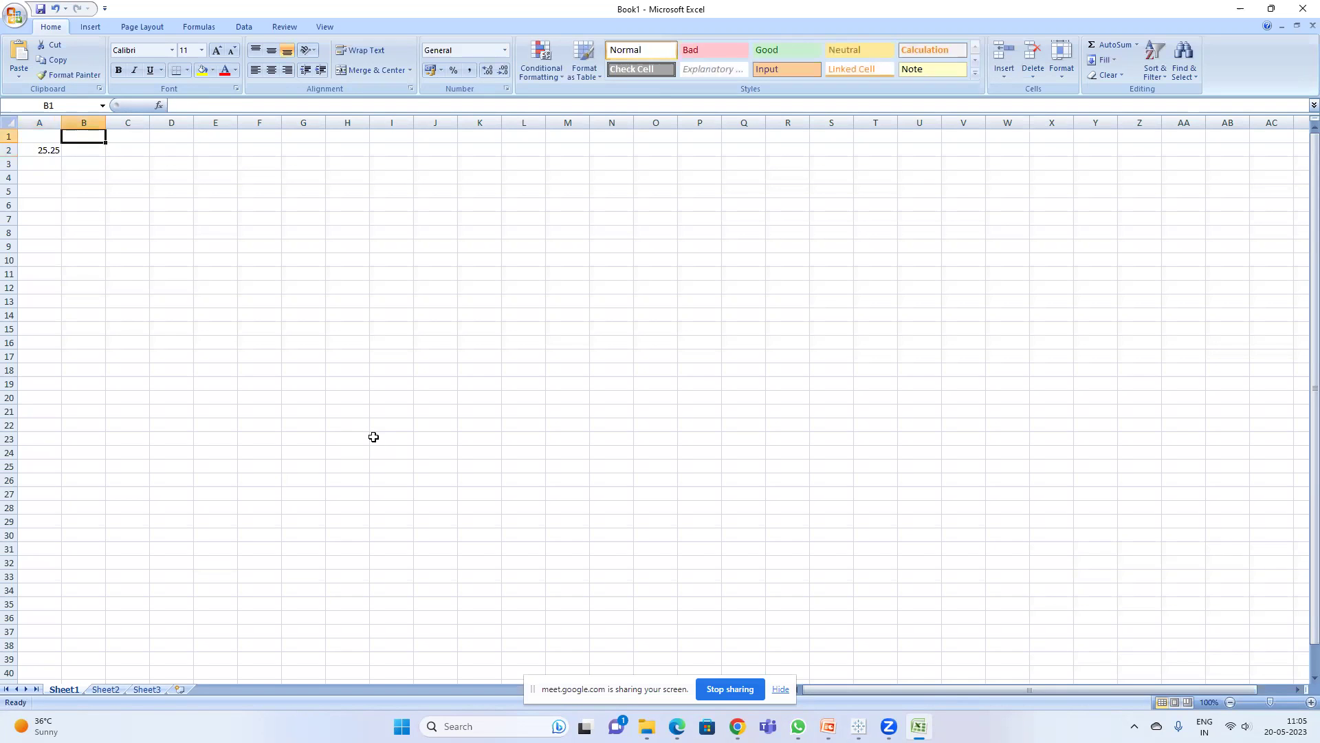
key("Left")
- Add headings Decimal, Round, Ceiling and Floor in A1:D1 and fit column B
type("Decimal")
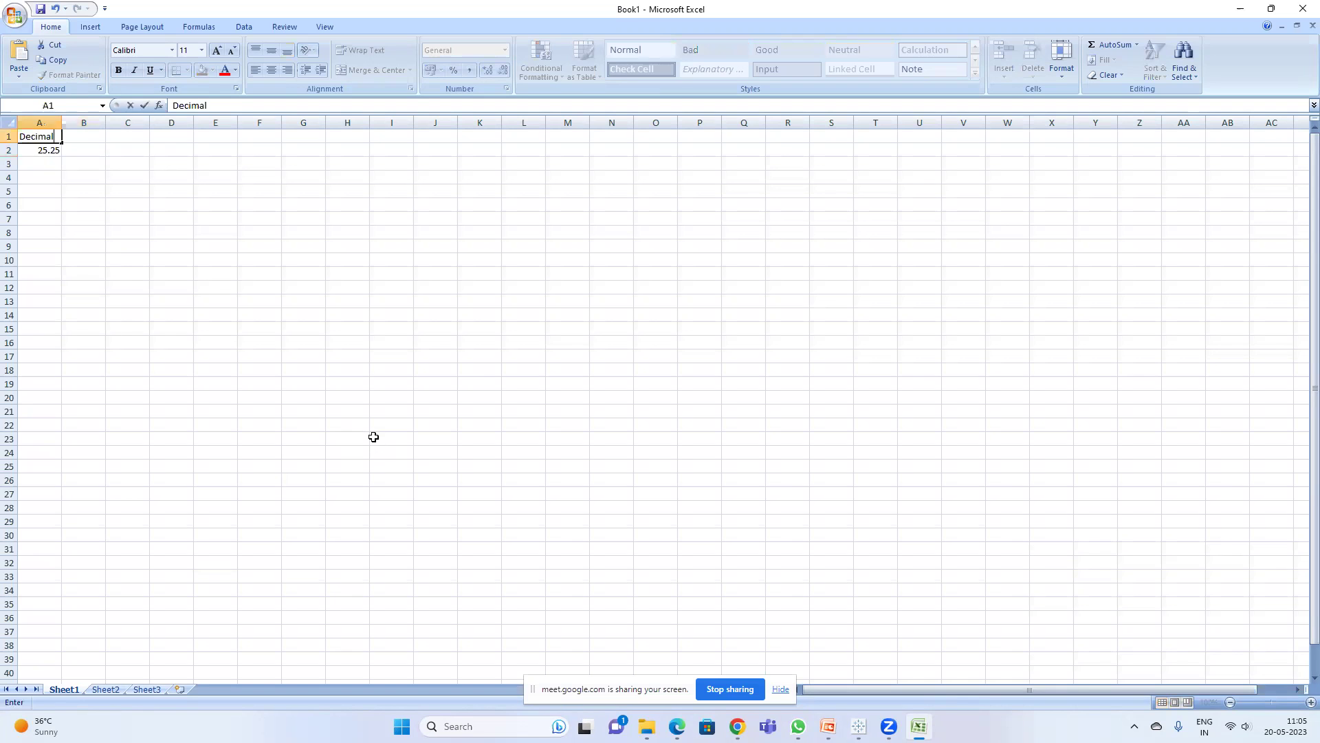
key("Right")
type("Roun")
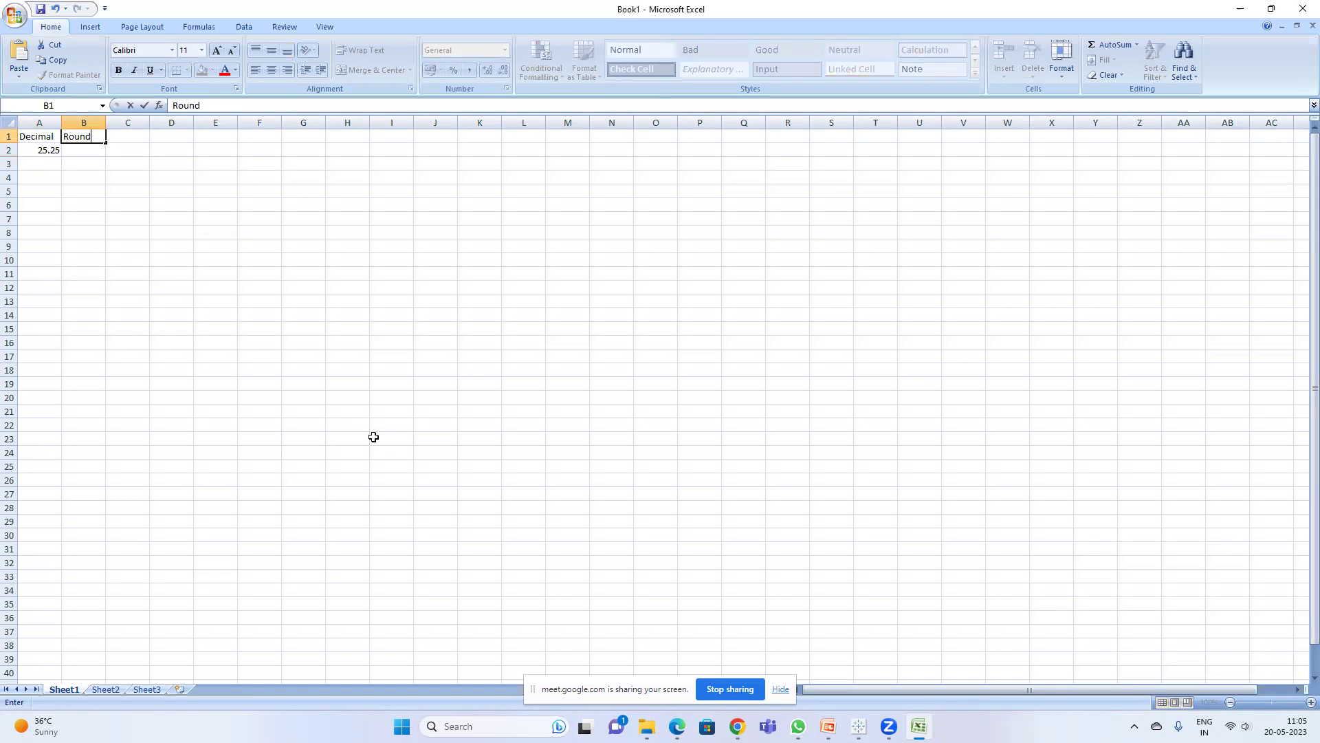
key("Right")
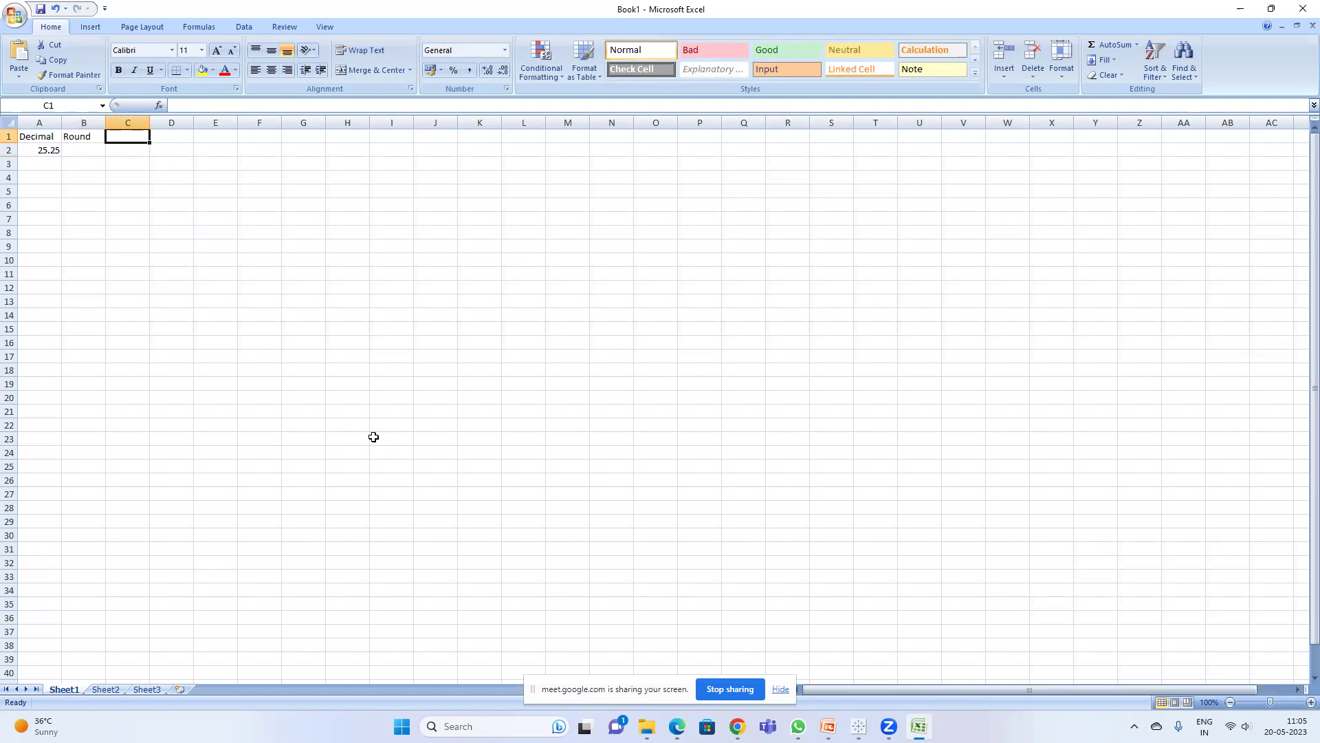
type("Ceiling")
key("Return")
key("Up")
key("Right")
type("Floor")
key("Return")
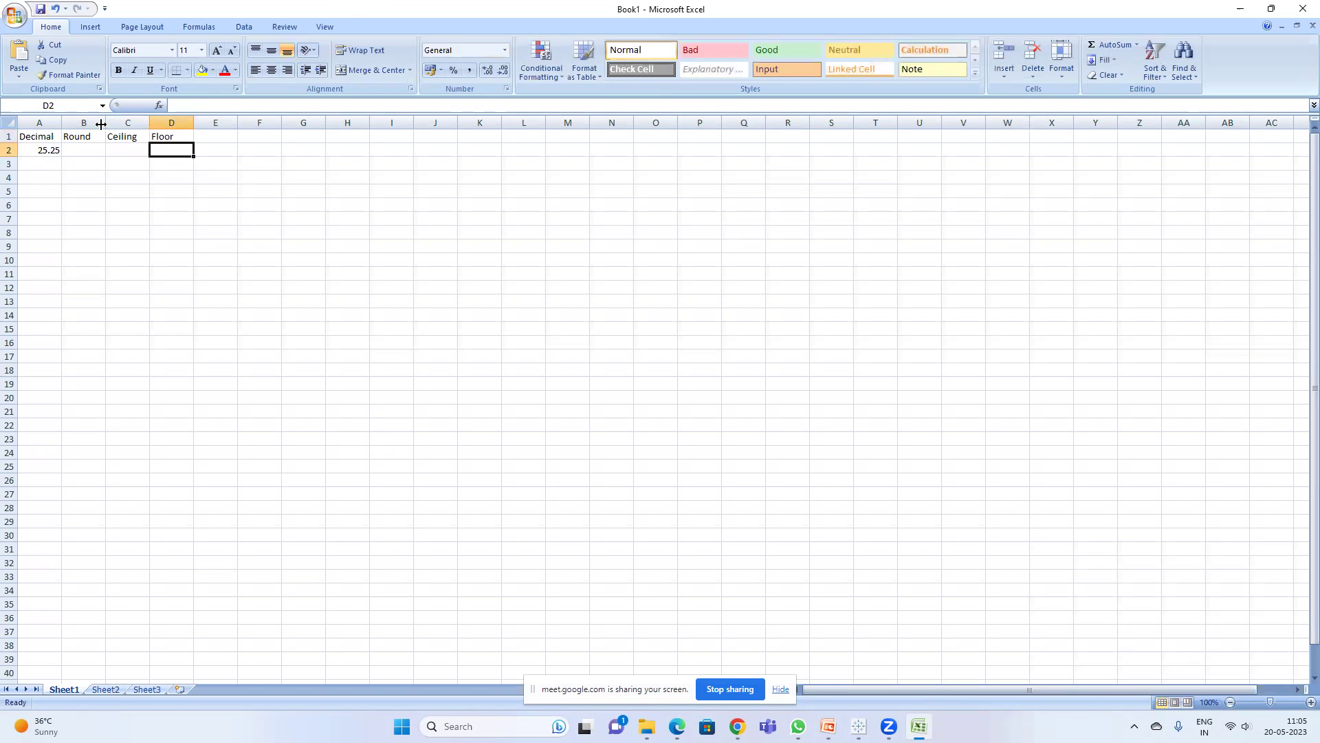
double_click(104, 122)
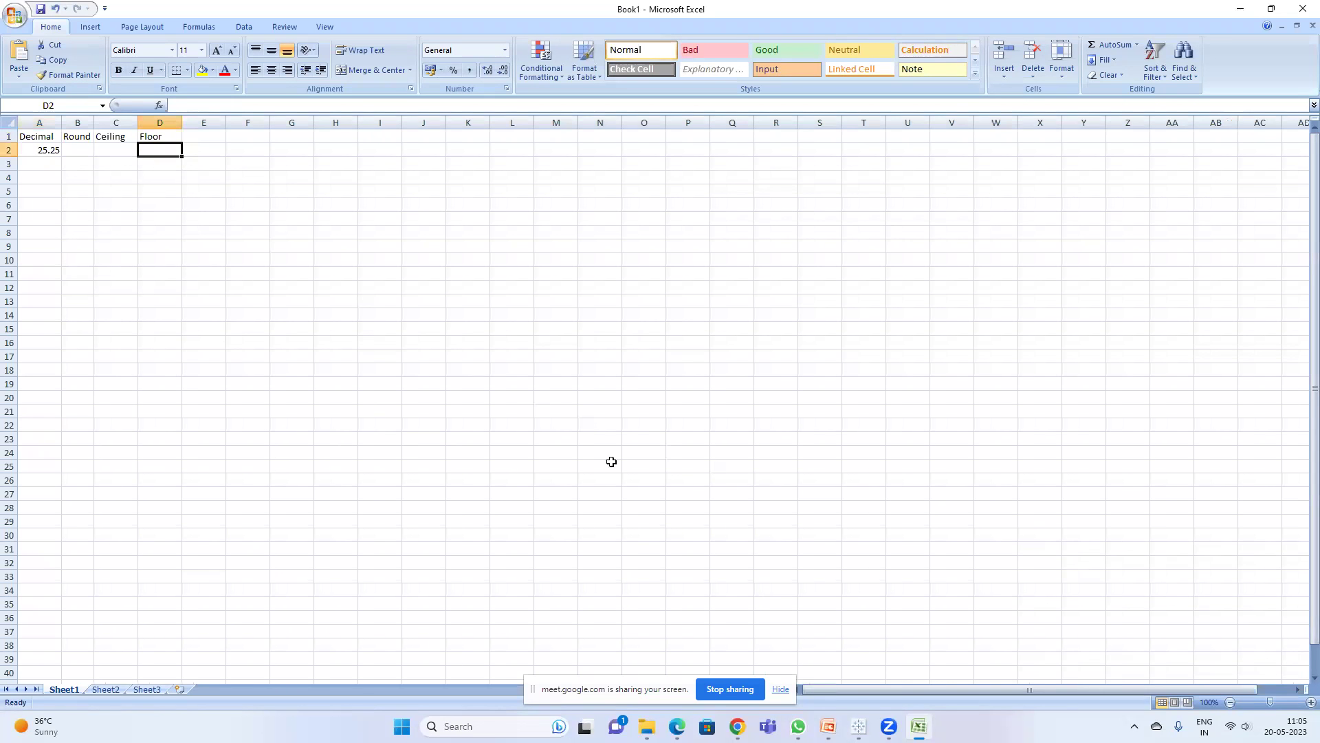
left_click_drag(91, 121, 91, 122)
- Copy 25.25 from A2 into B2 under the Round heading
left_click(828, 726)
left_click(828, 727)
left_click(44, 150)
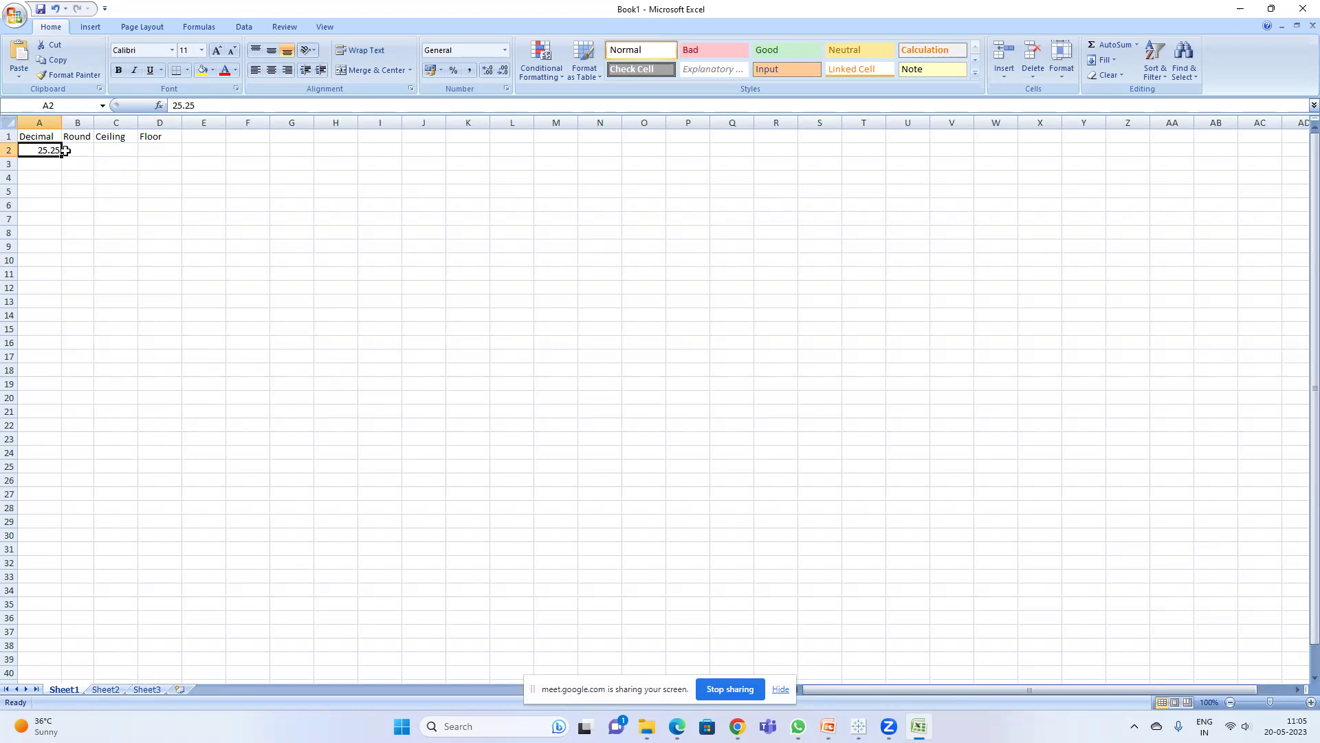
key("ctrl+c")
left_click(74, 151)
key("ctrl+v")
key("Escape")
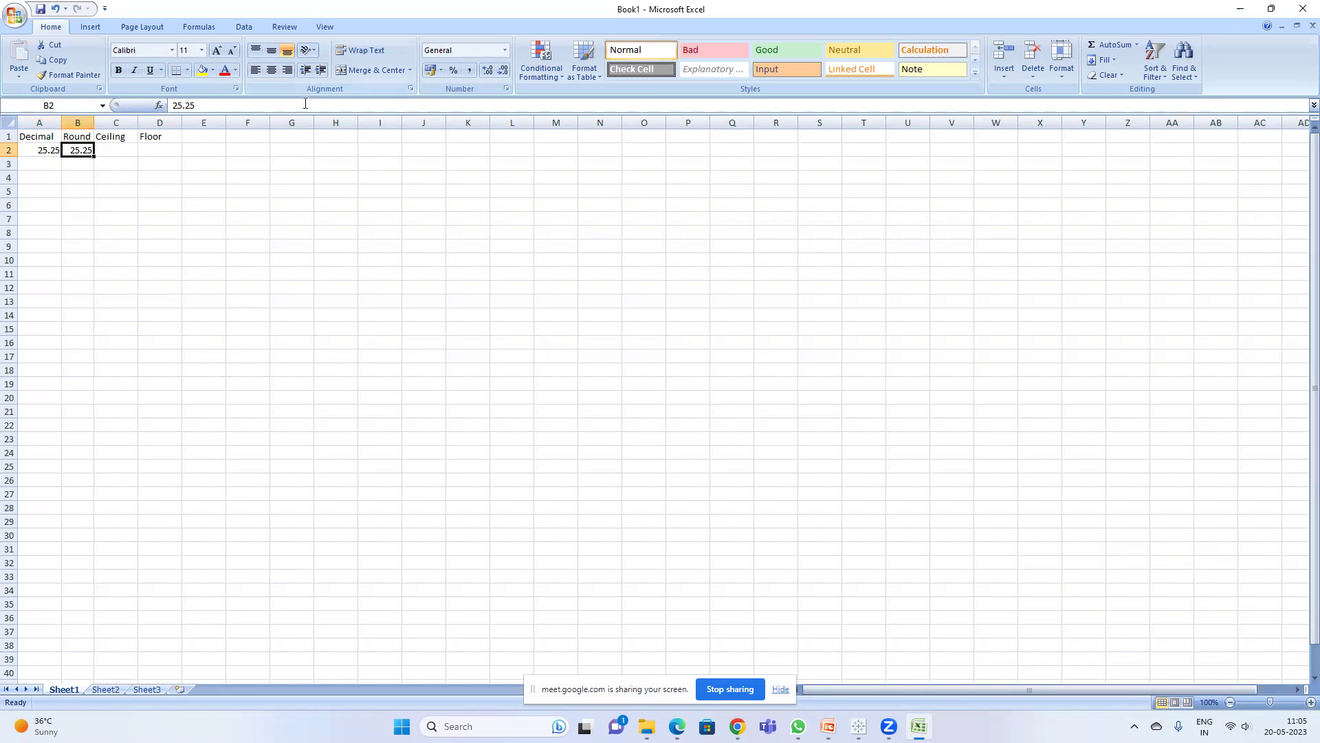
- Decrease B2's decimals twice so it displays 25
left_click(320, 71)
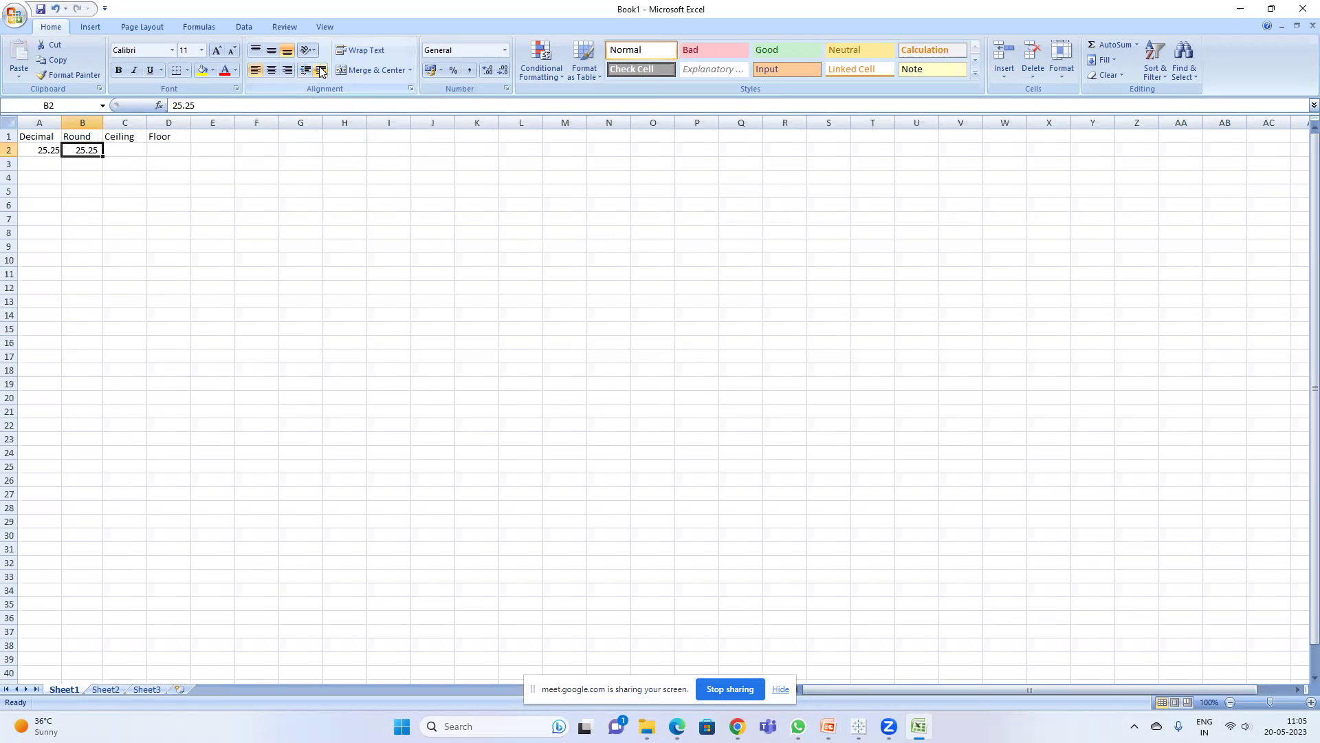
left_click(504, 70)
left_click(504, 70)
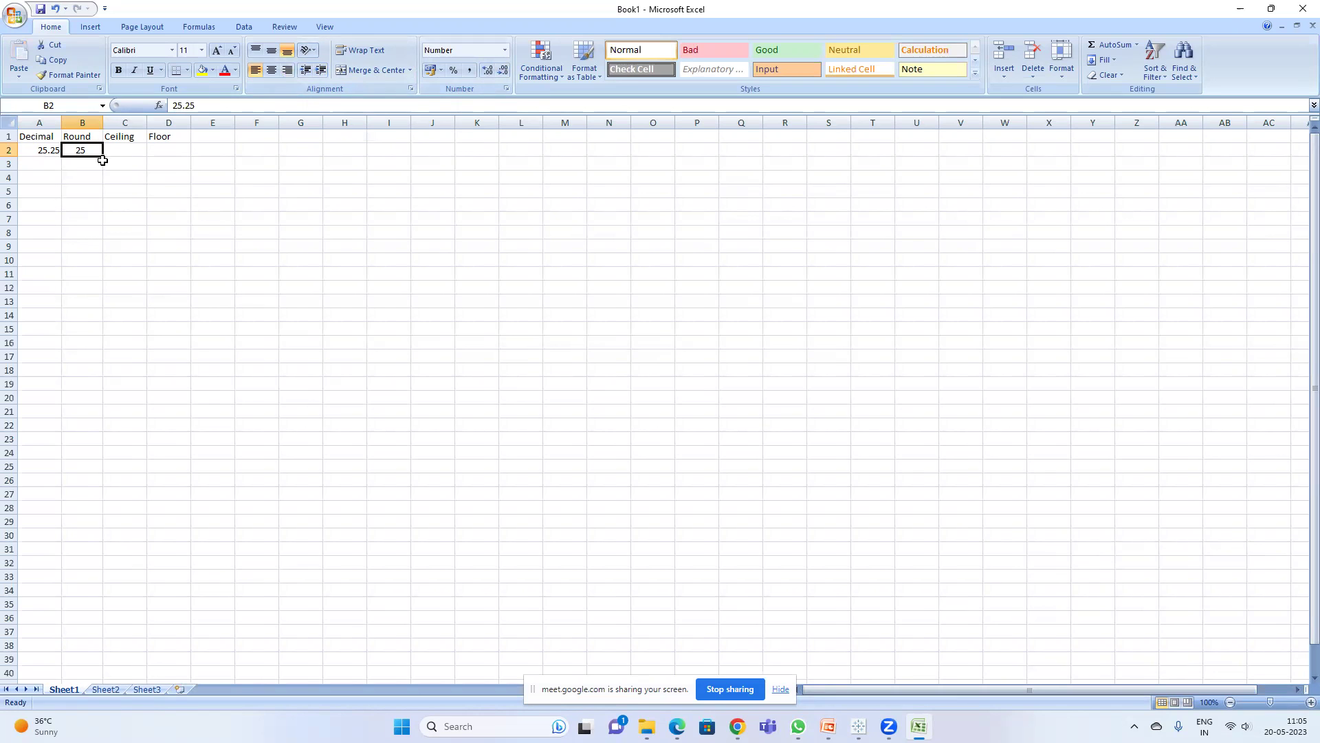
left_click(55, 162)
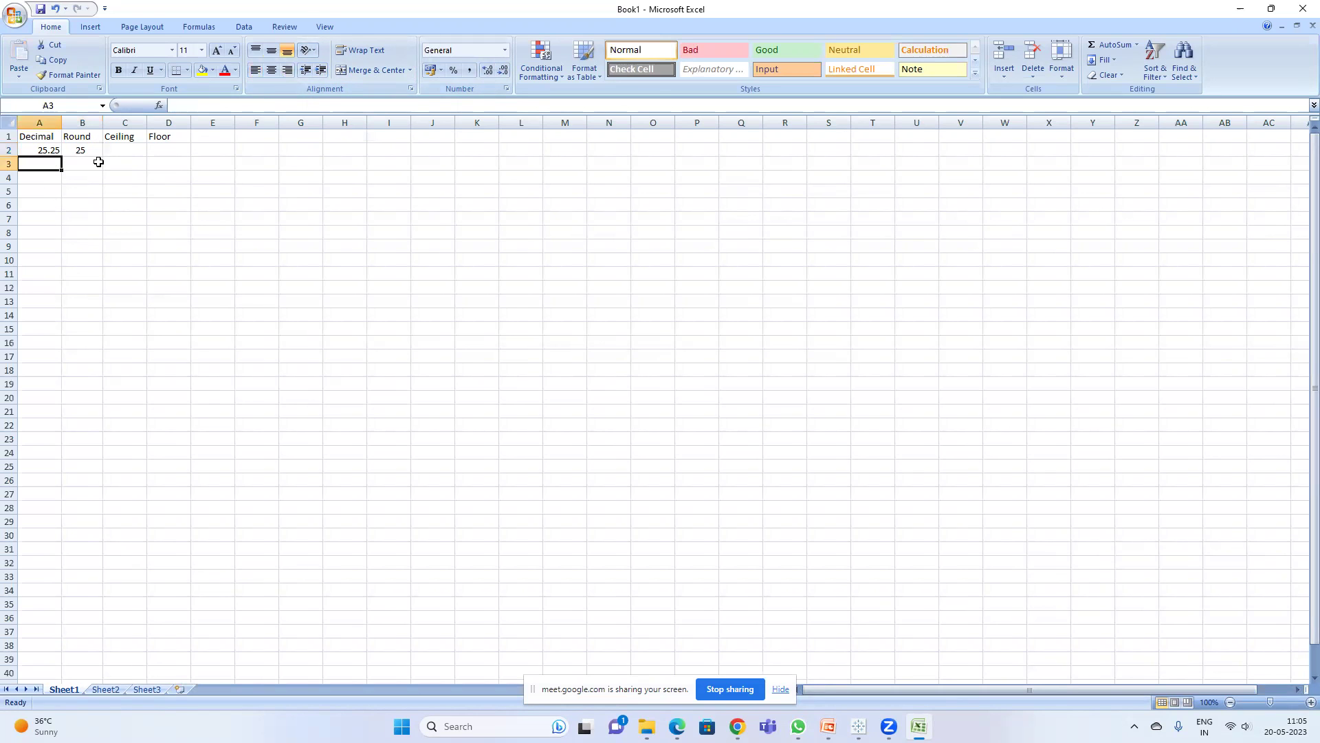
- Enter 25.5 in A3 and B3, and show B3 with no decimals as 26
type("25.5")
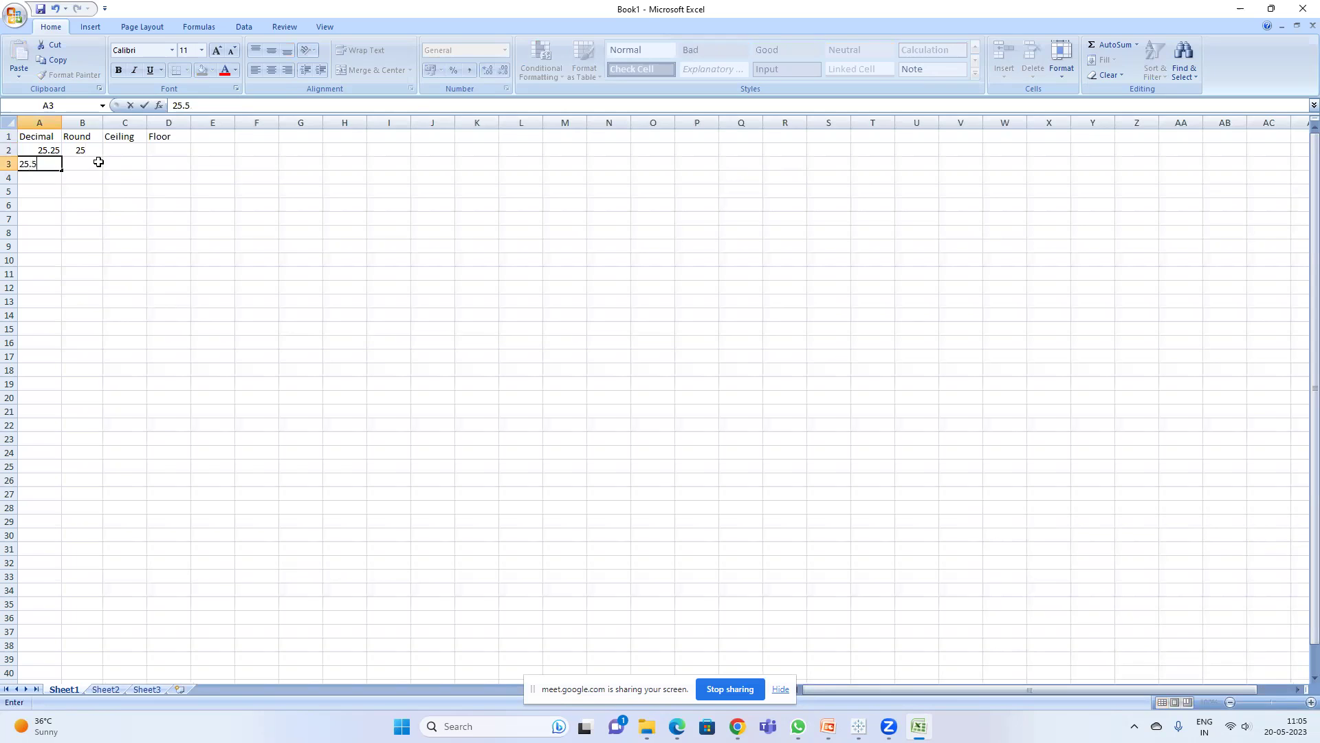
key("Return")
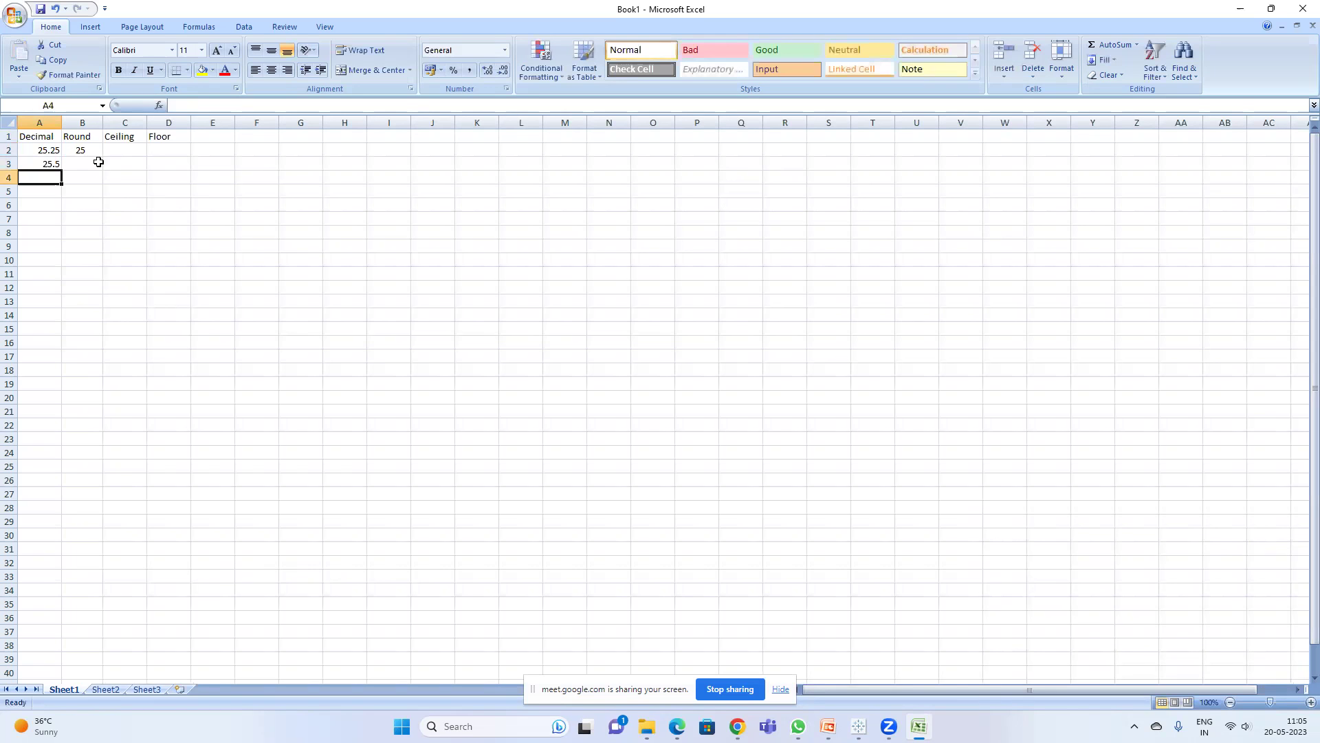
left_click(57, 166)
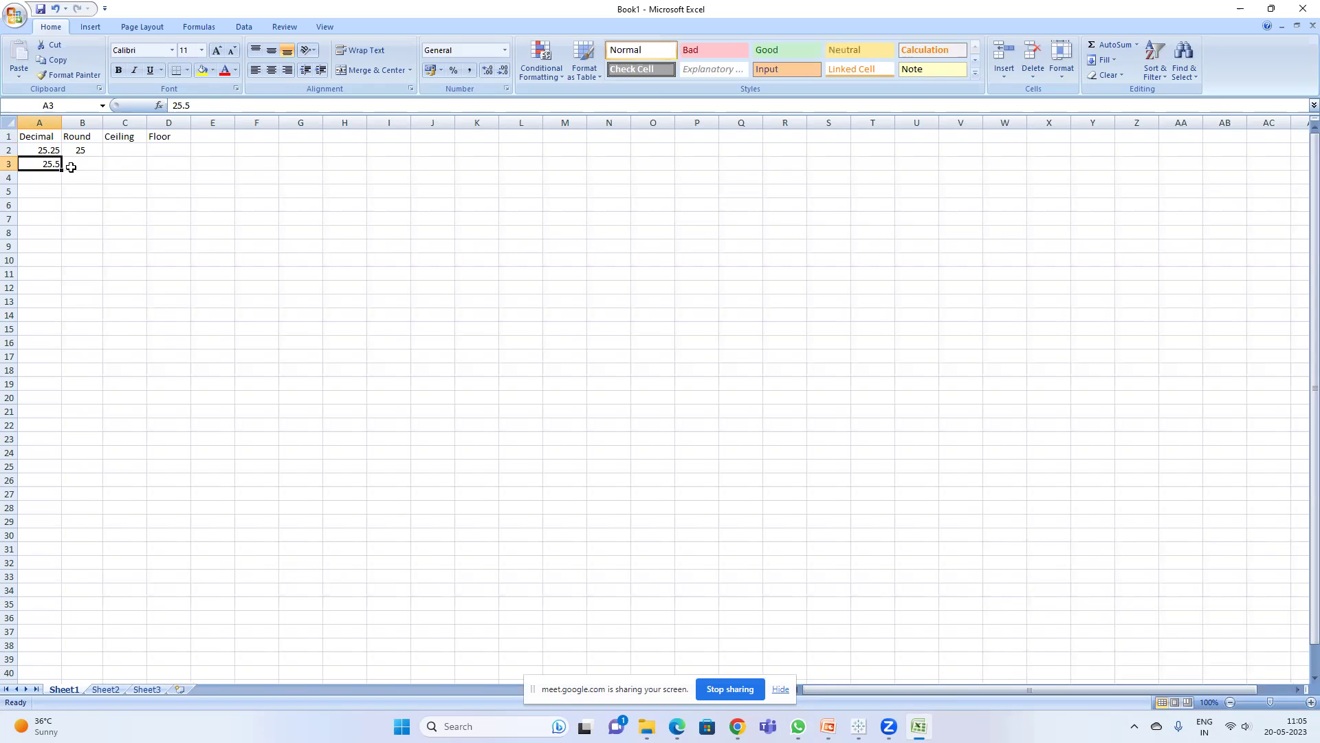
left_click(74, 162)
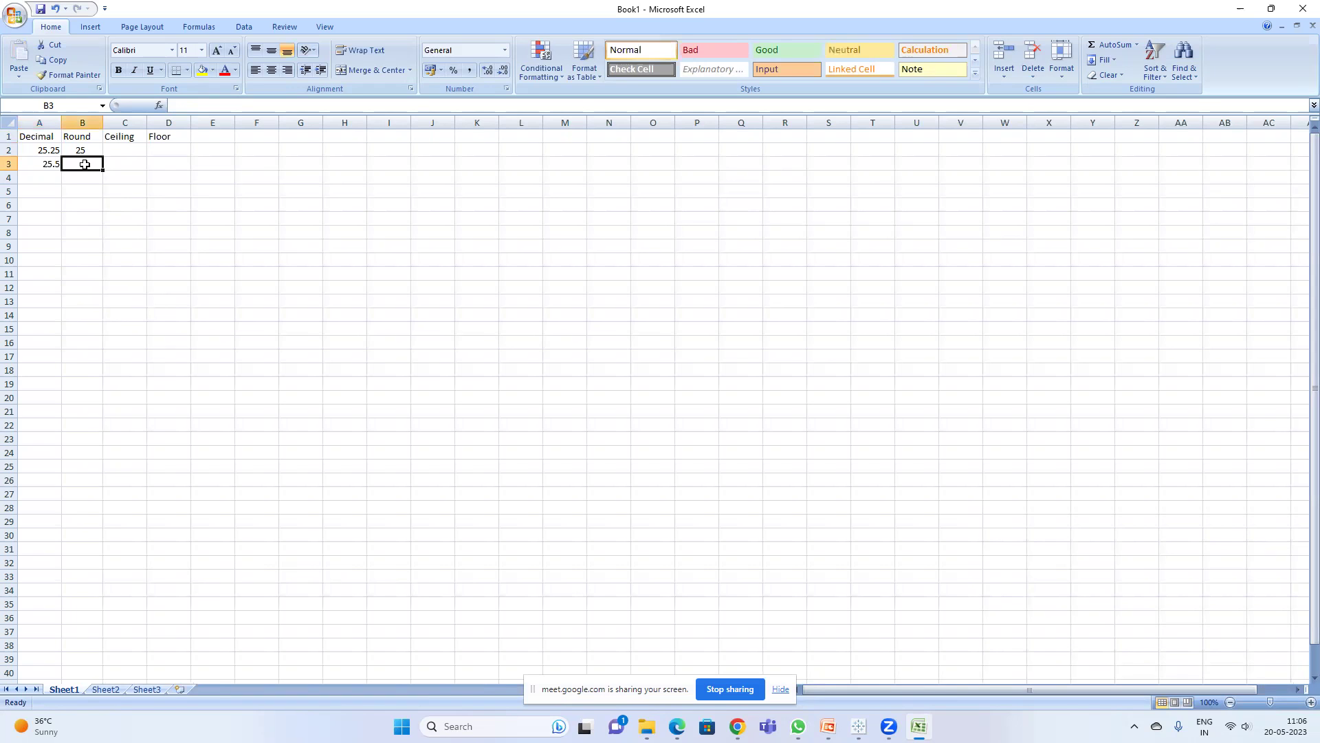
type("25.5")
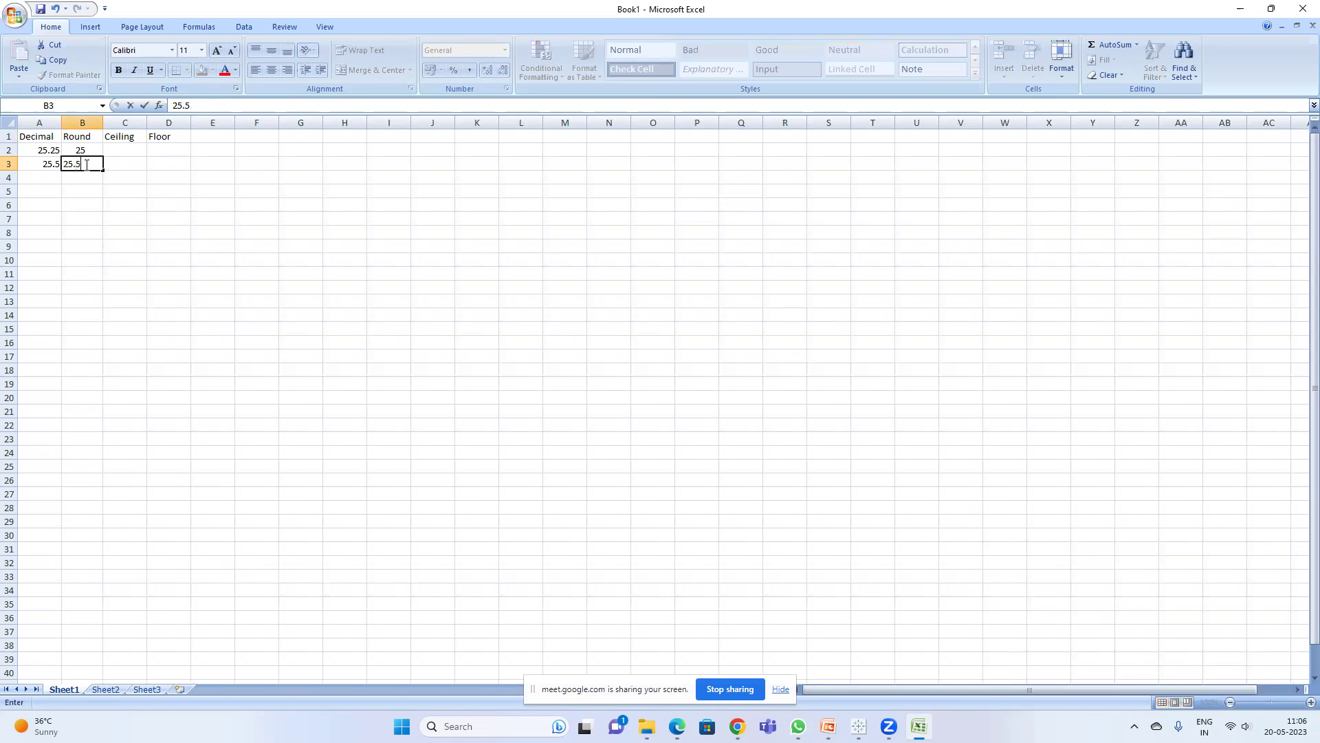
key("Return")
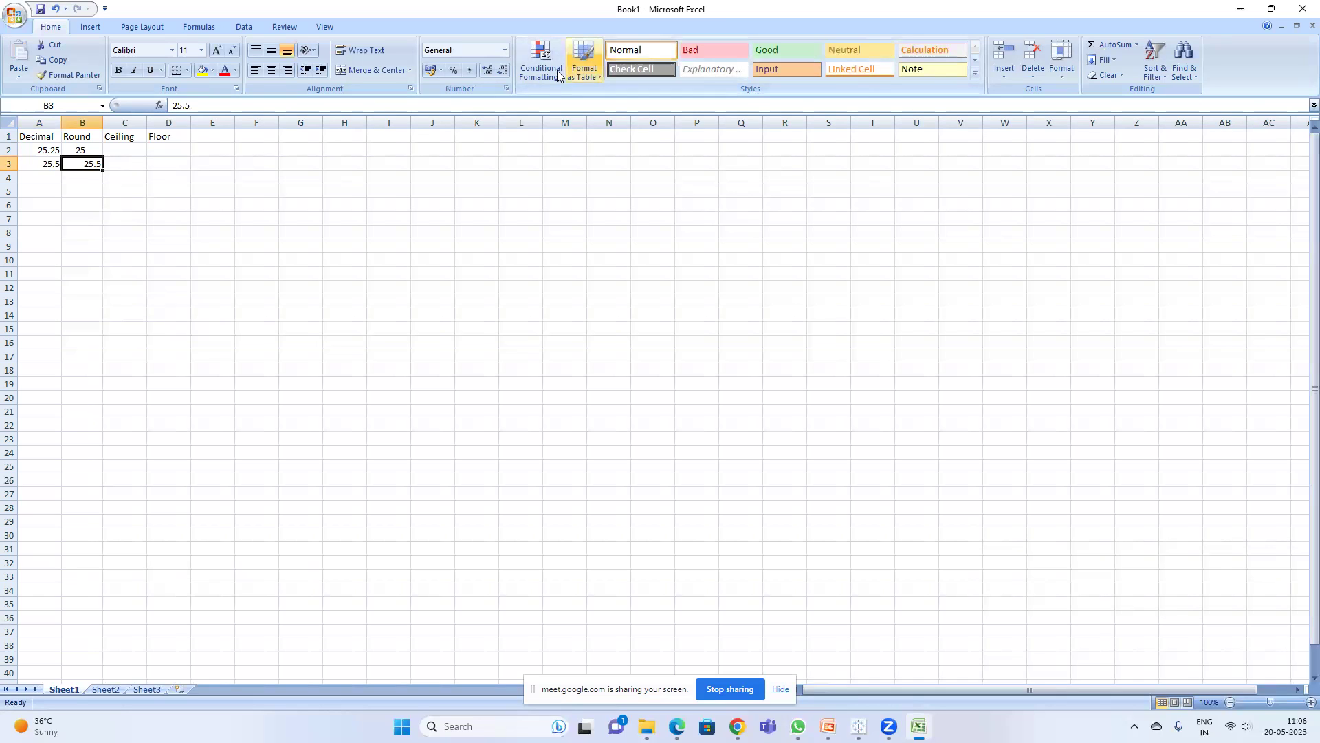
left_click(503, 74)
left_click(97, 208)
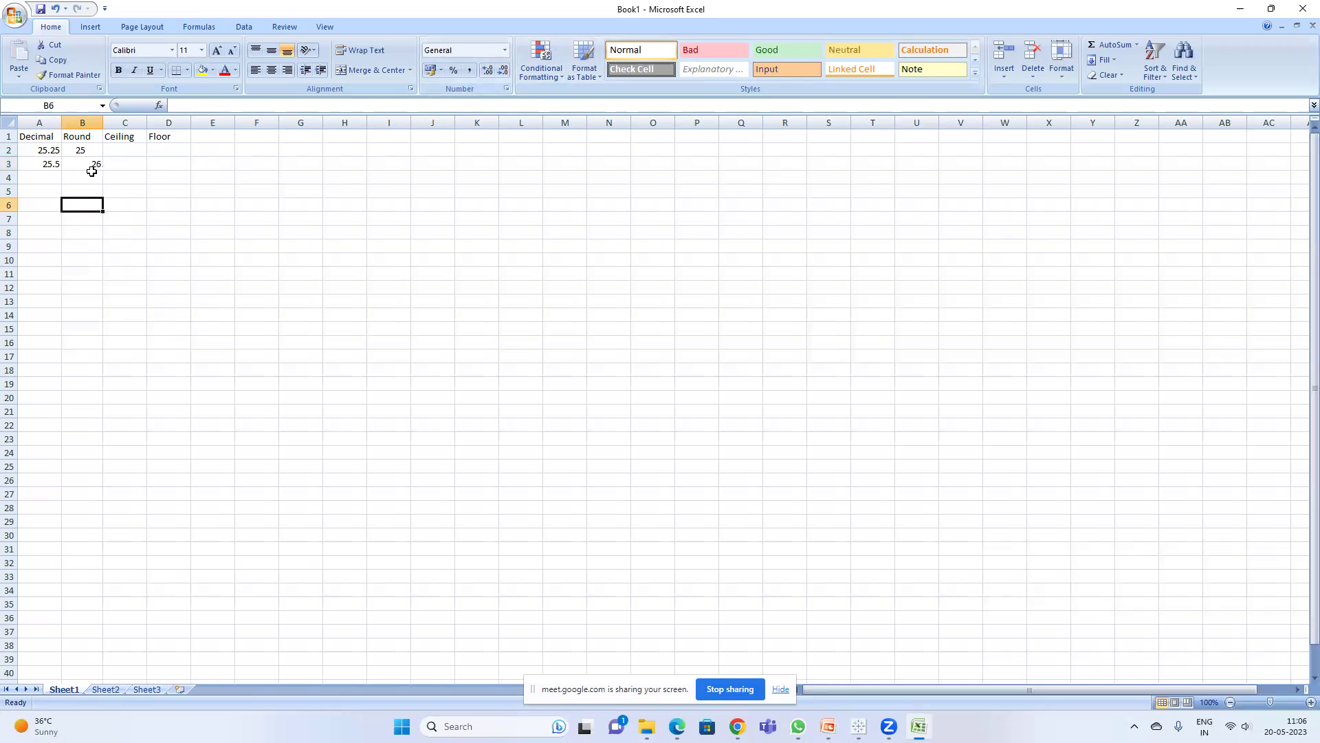
left_click(92, 166)
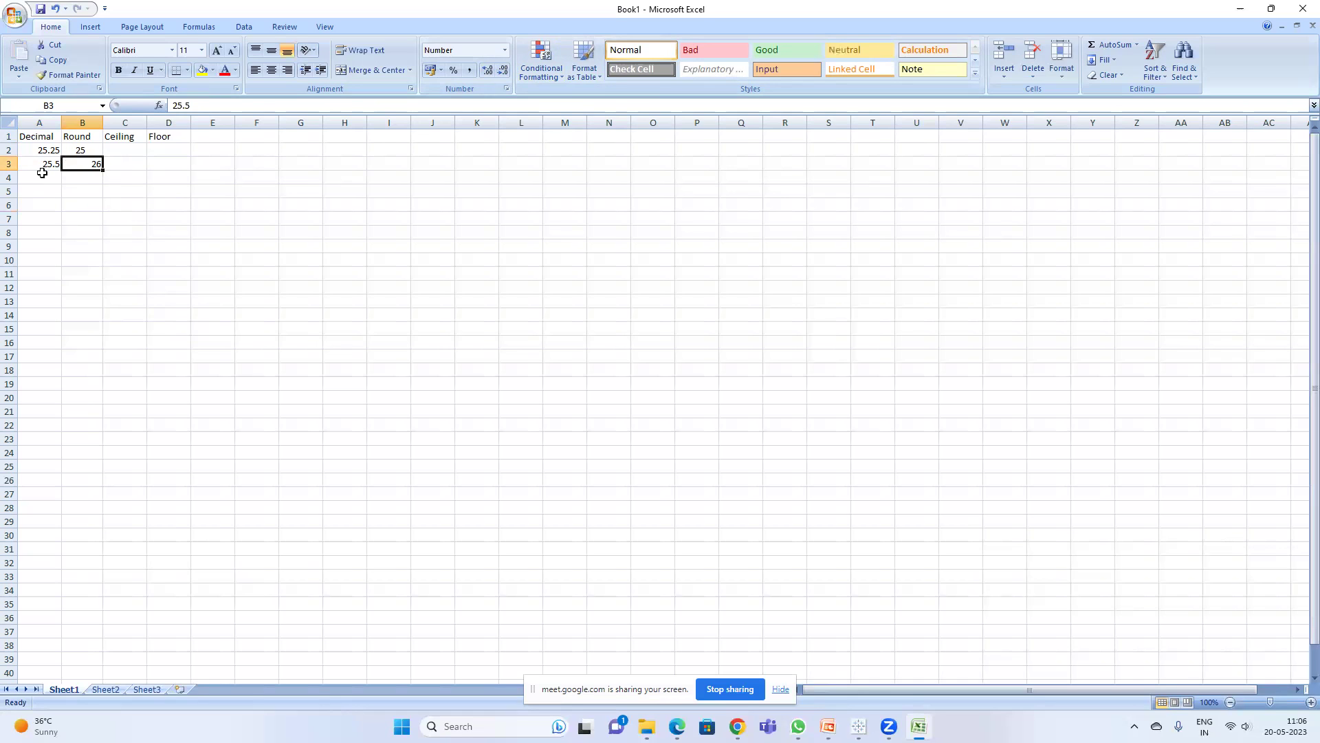
- Enter 25.4 in A4 and copy it into B4
left_click(60, 180)
type("25.4")
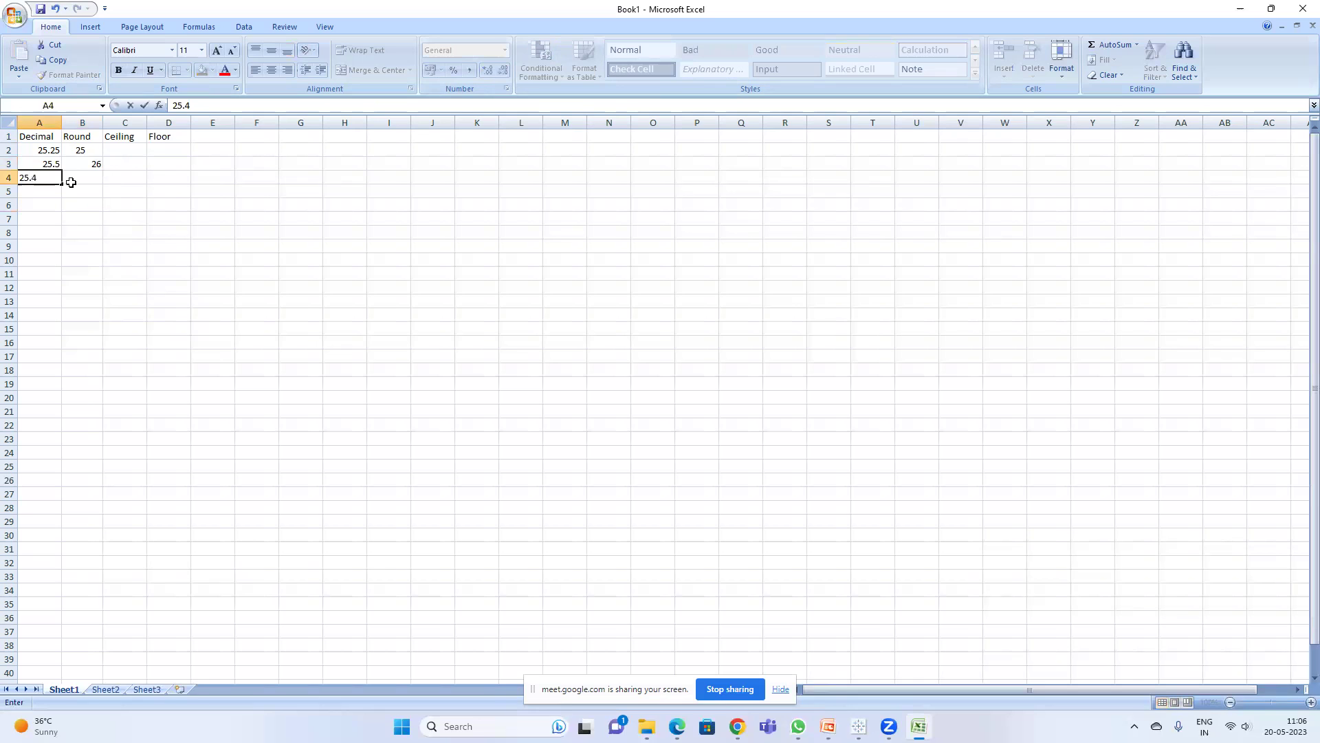
key("Return")
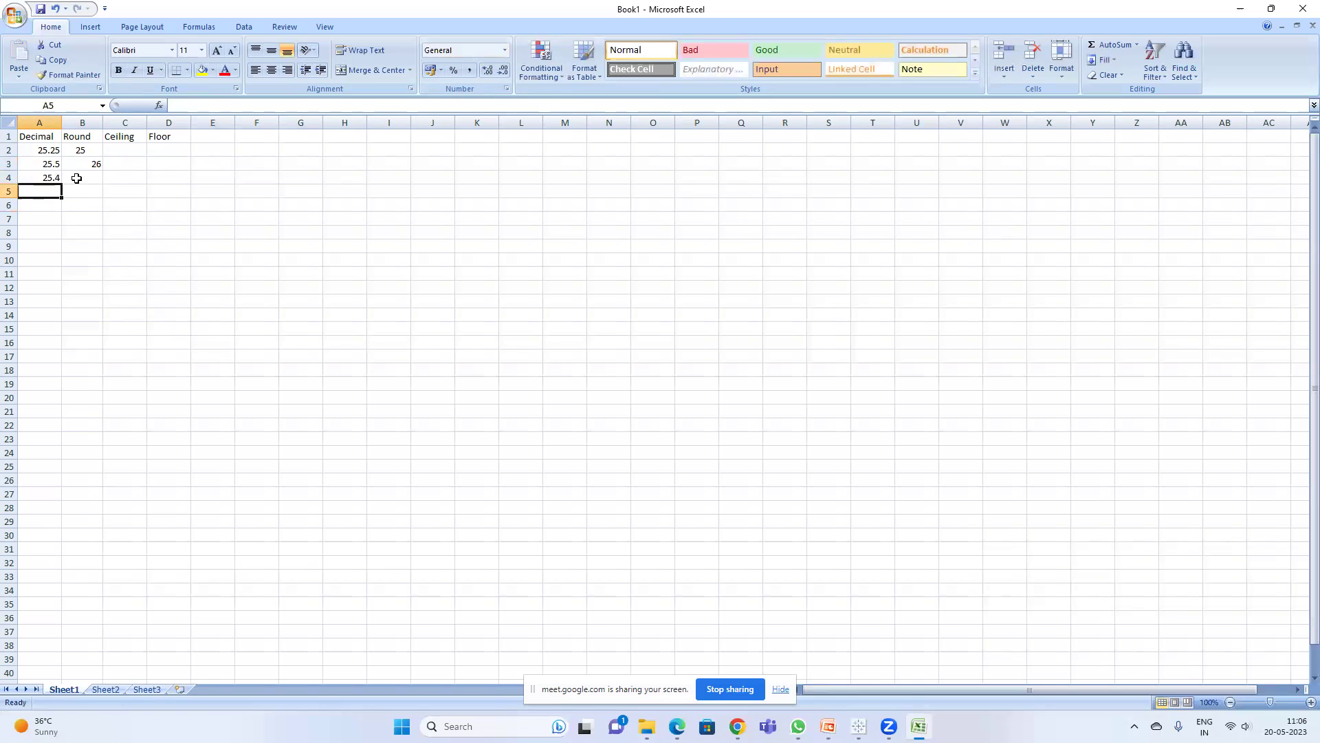
left_click(45, 177)
key("ctrl+c")
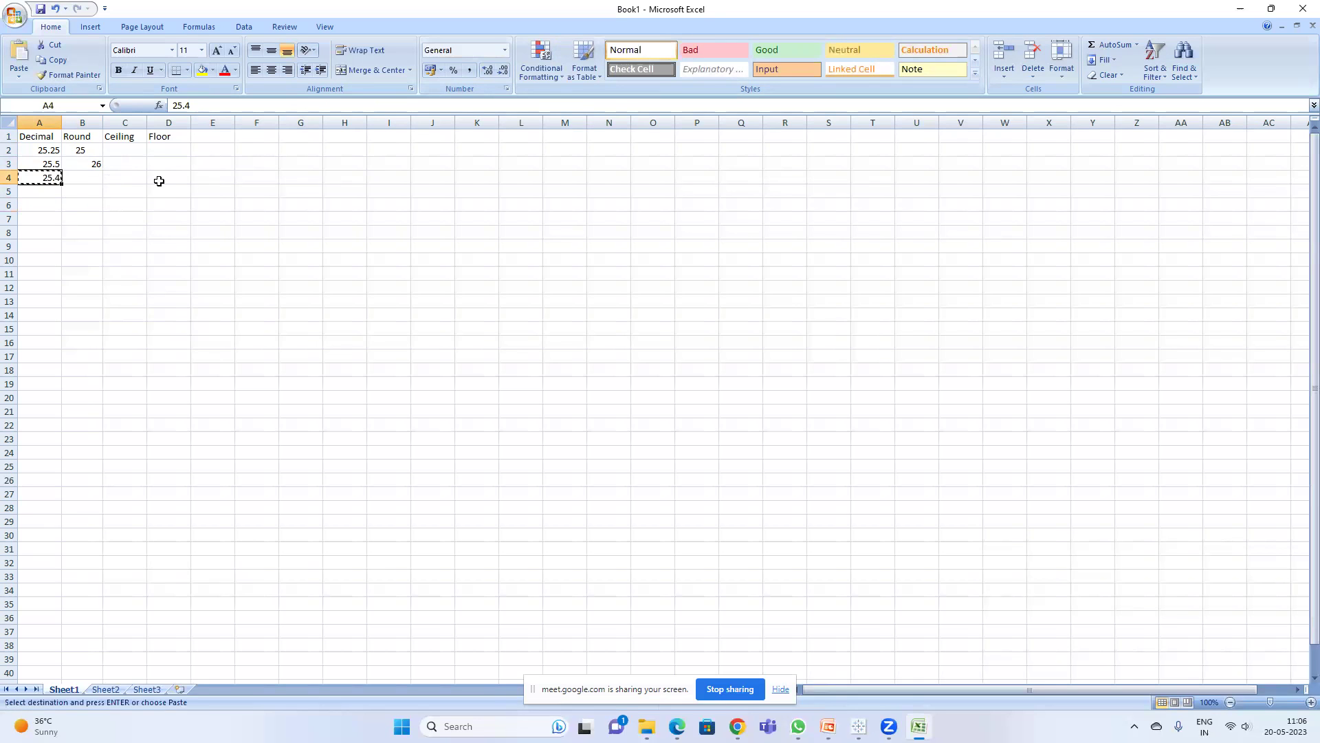
left_click(94, 180)
key("ctrl+v")
key("Escape")
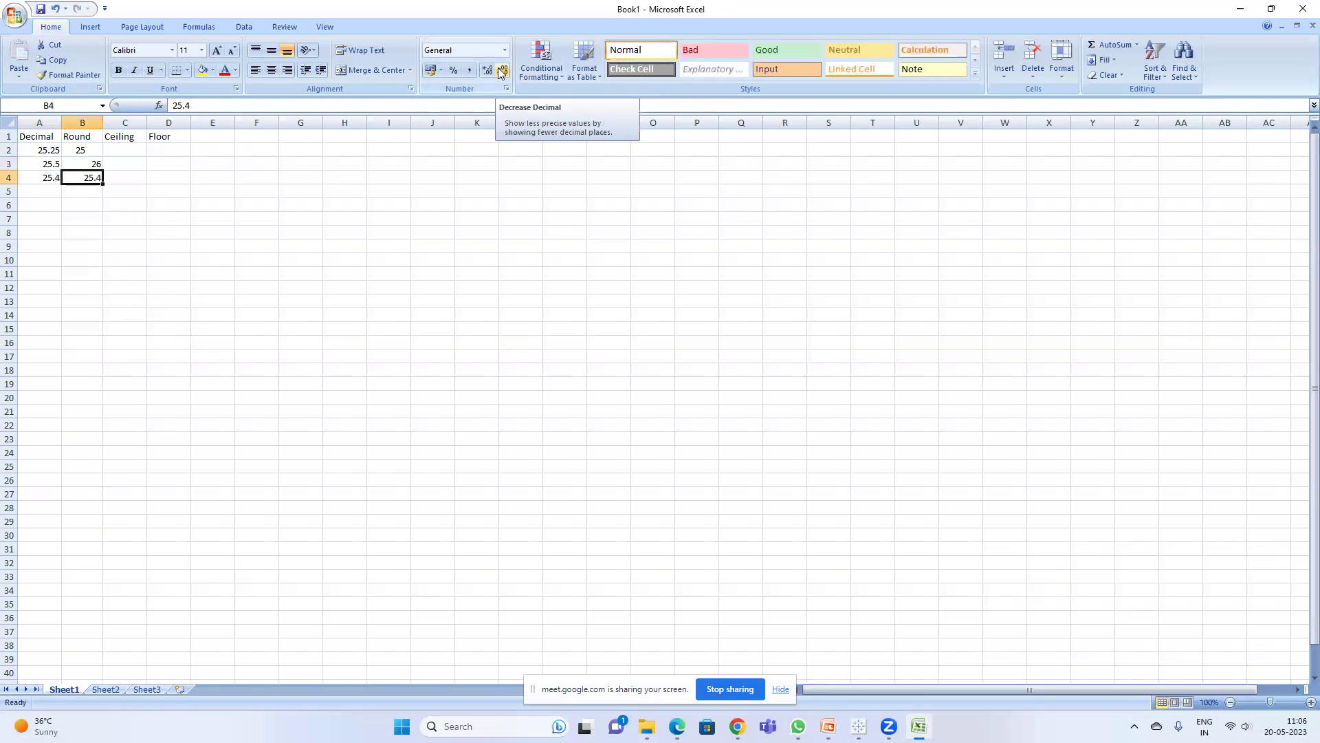
- Display B4 with no decimals as 25, and admit the waiting participant to the video call
left_click(501, 73)
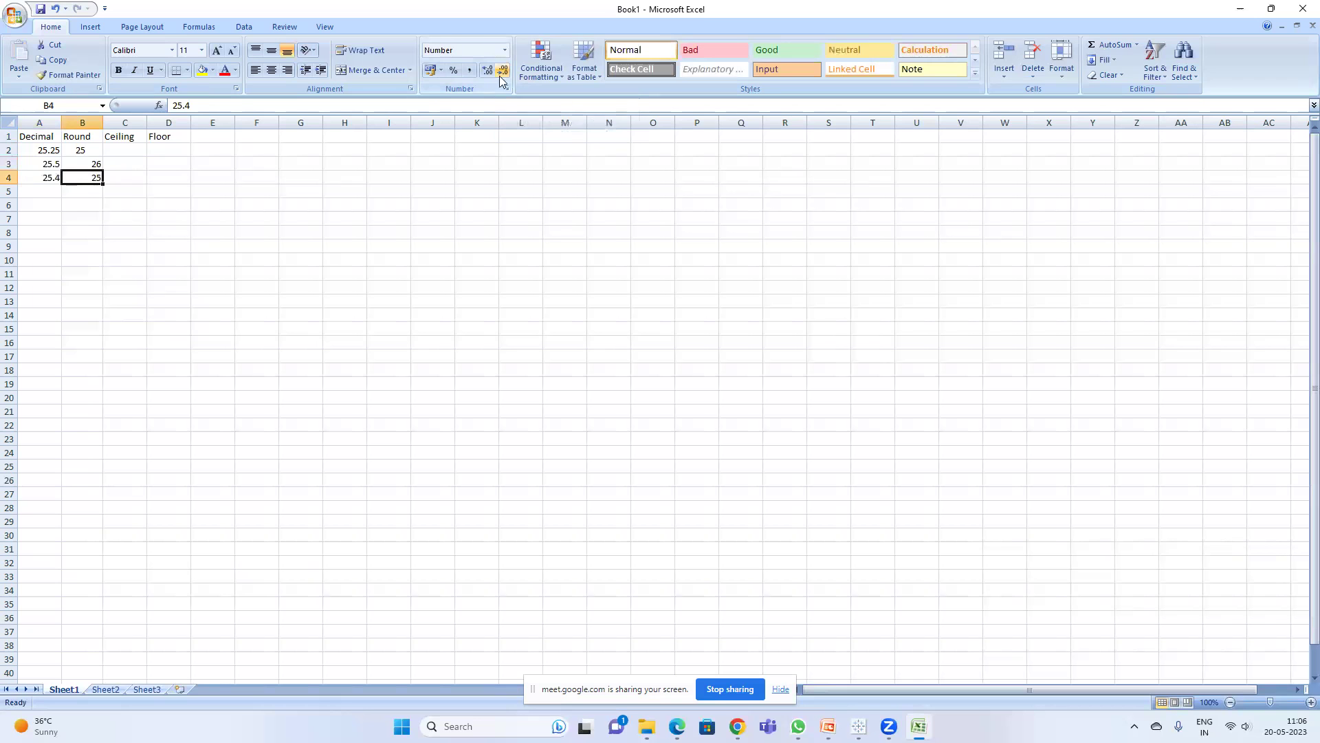
left_click(738, 726)
left_click(696, 668)
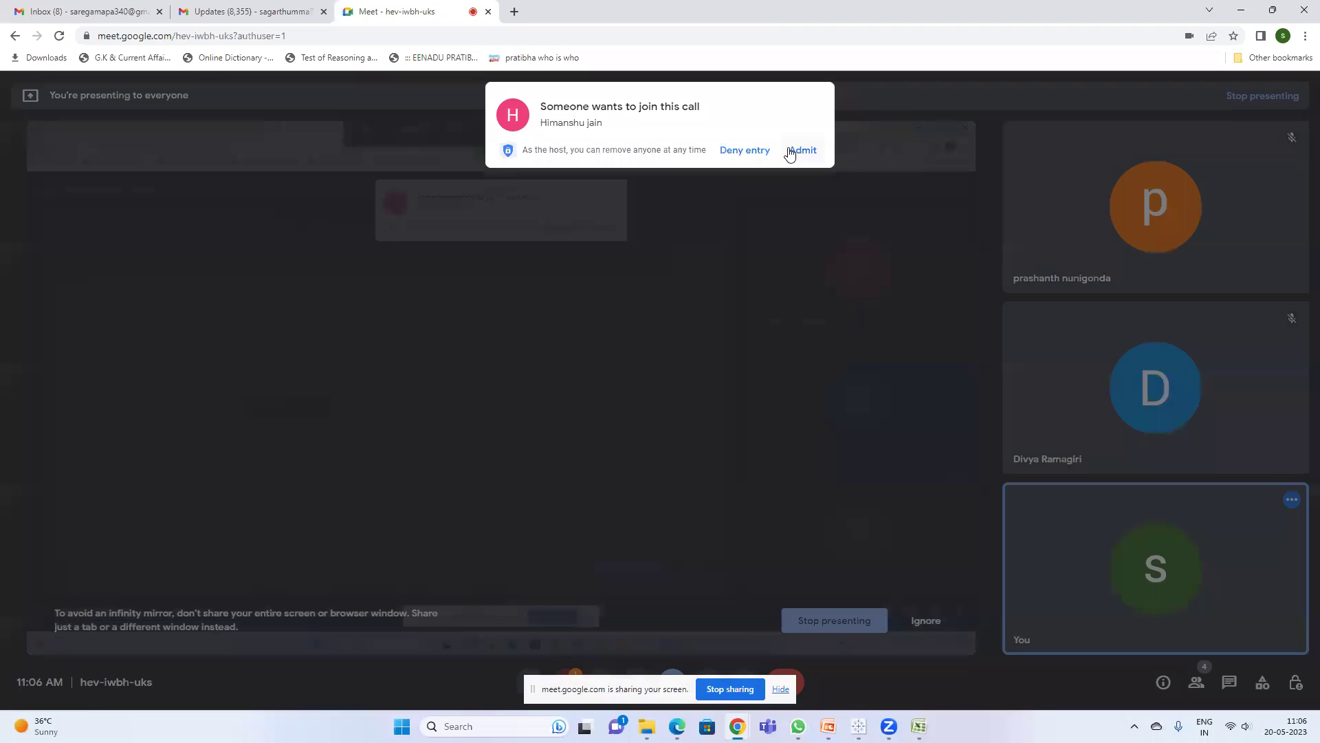
left_click(797, 148)
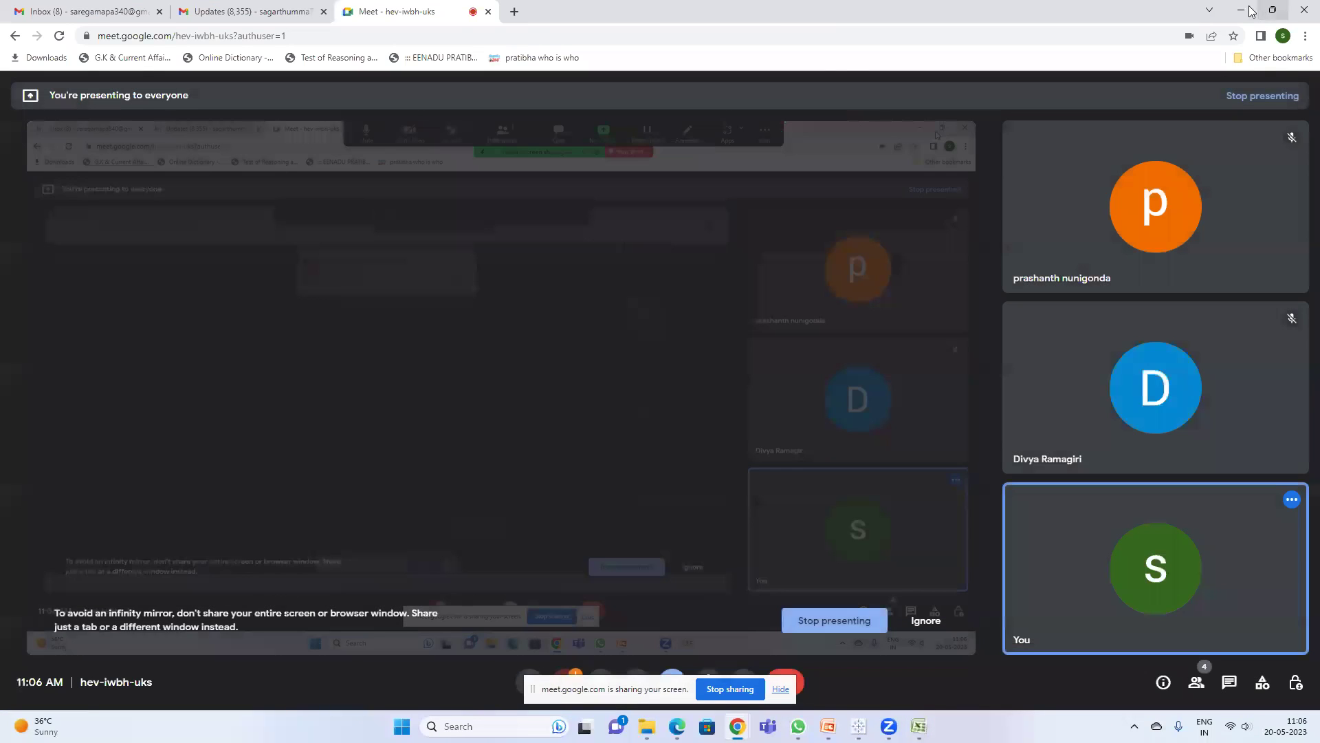
left_click(1241, 10)
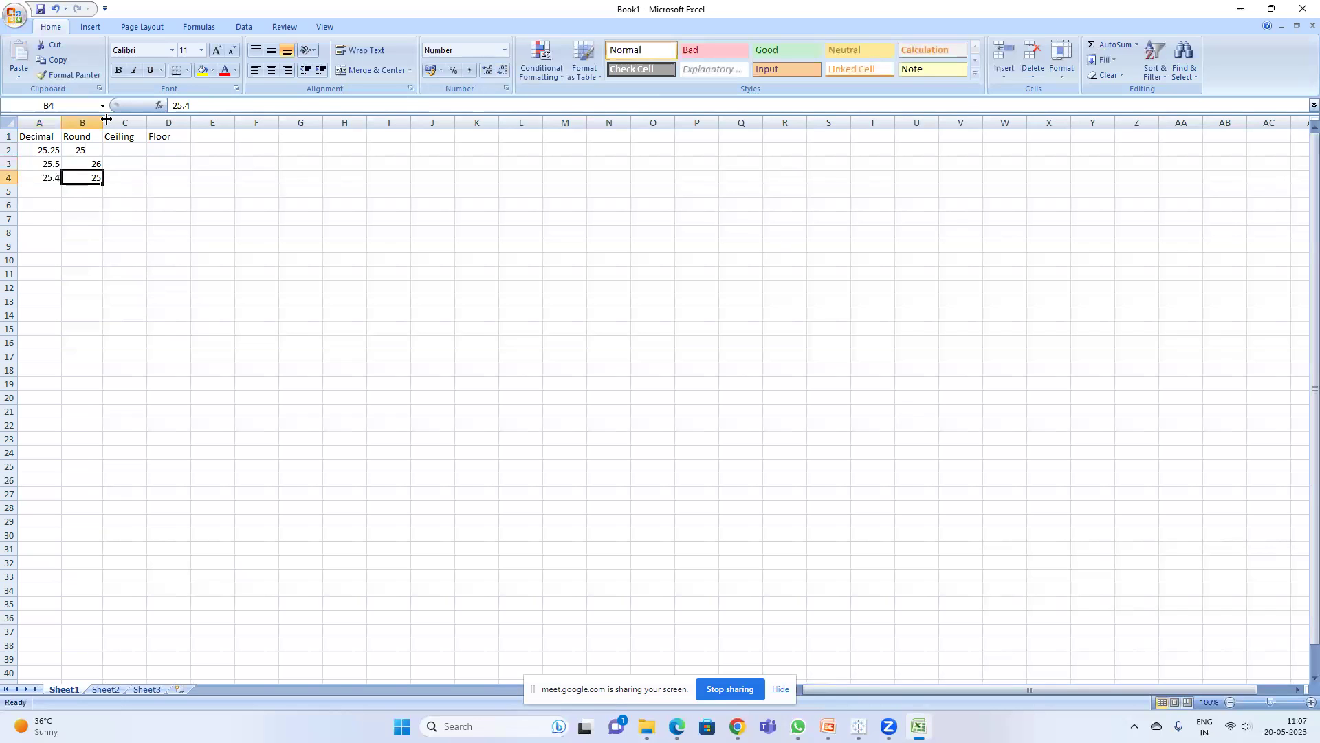
- Widen column B slightly and review cells C2 and A2
left_click_drag(103, 122, 110, 122)
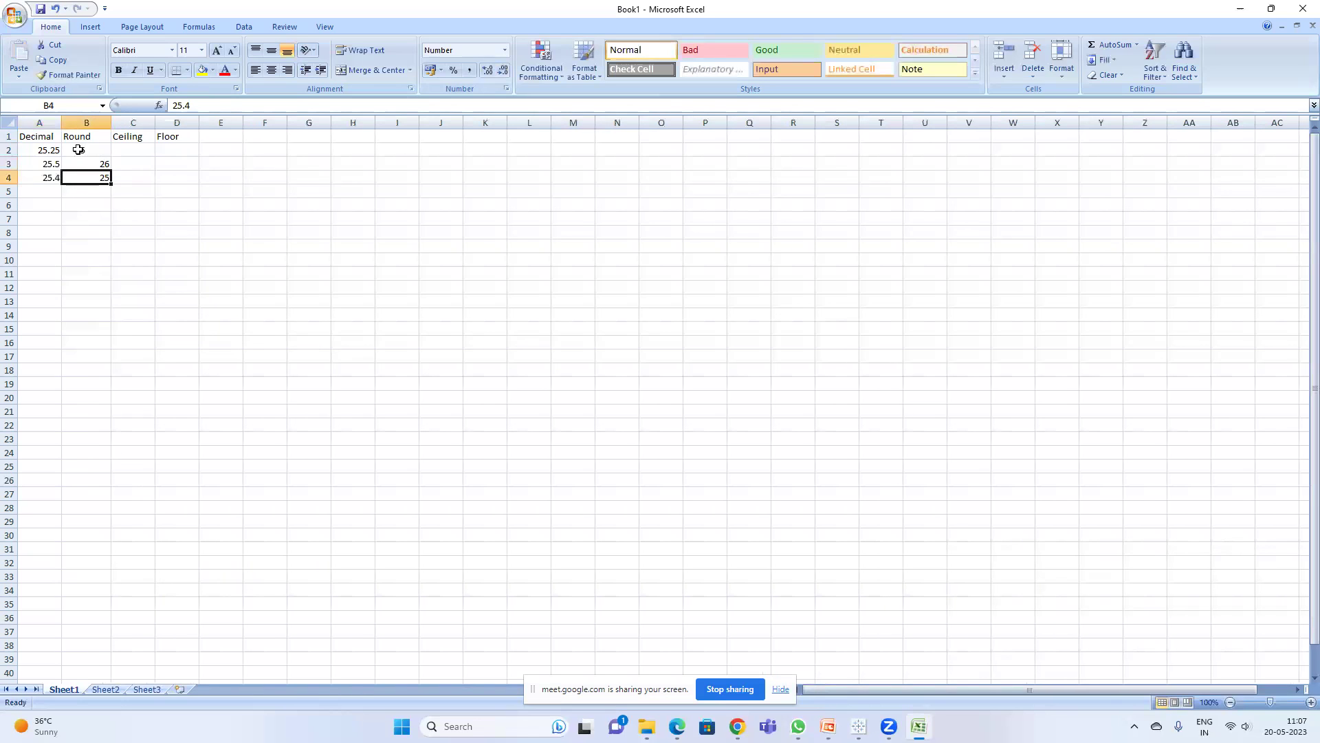
left_click(145, 151)
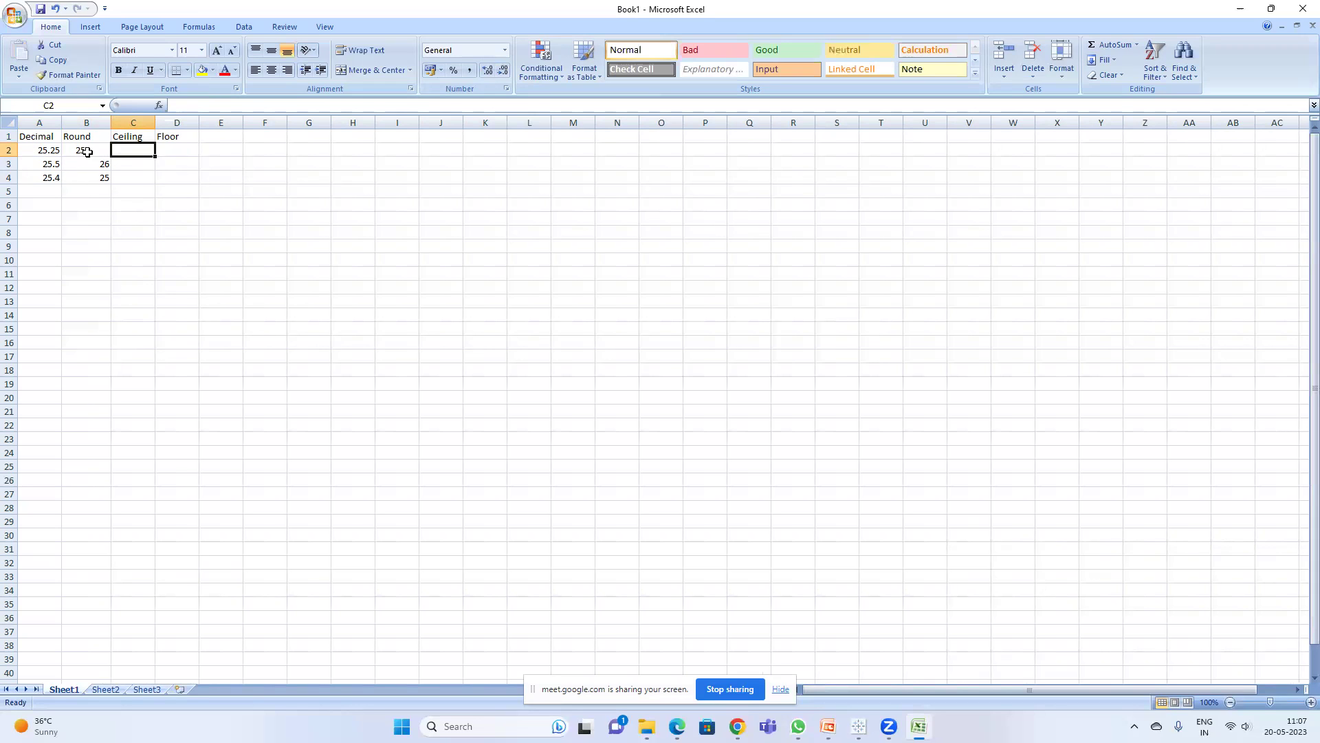
left_click(52, 151)
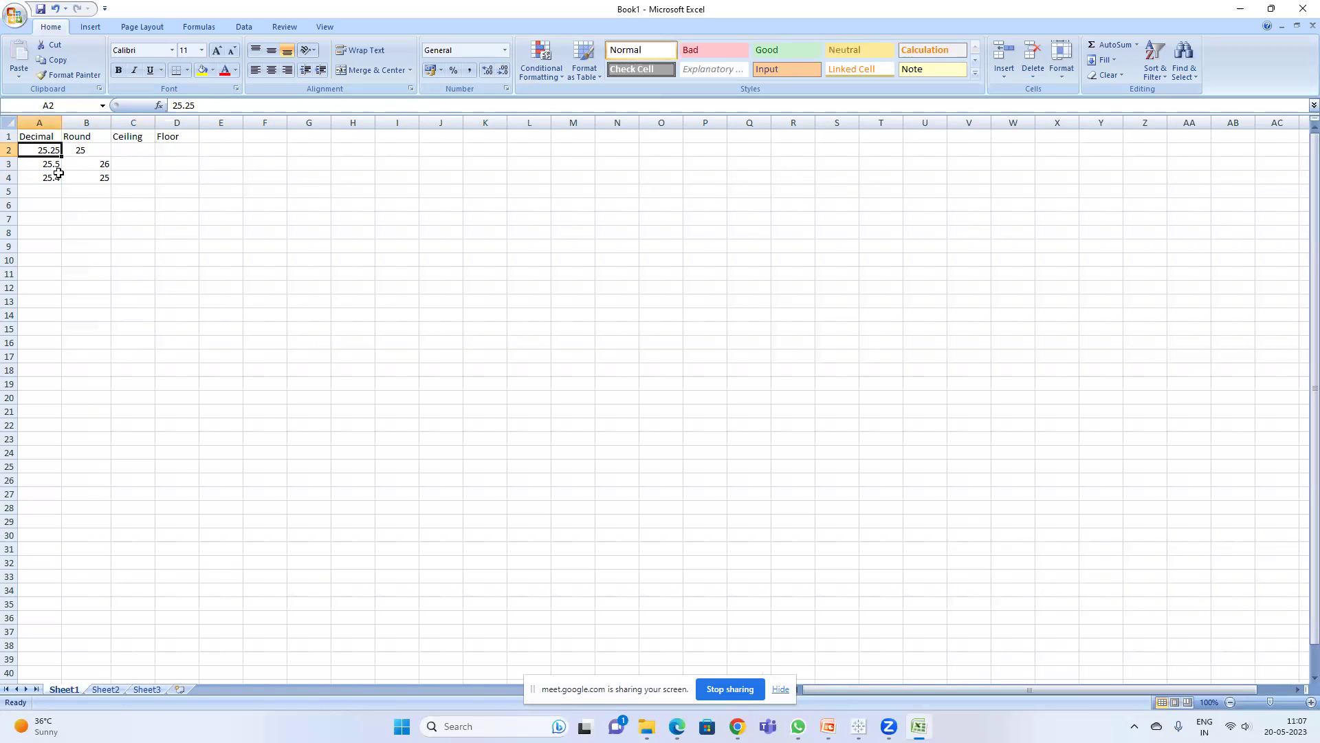
- Note 25,26 in cell E2 beside the table
left_click(227, 147)
type("25")
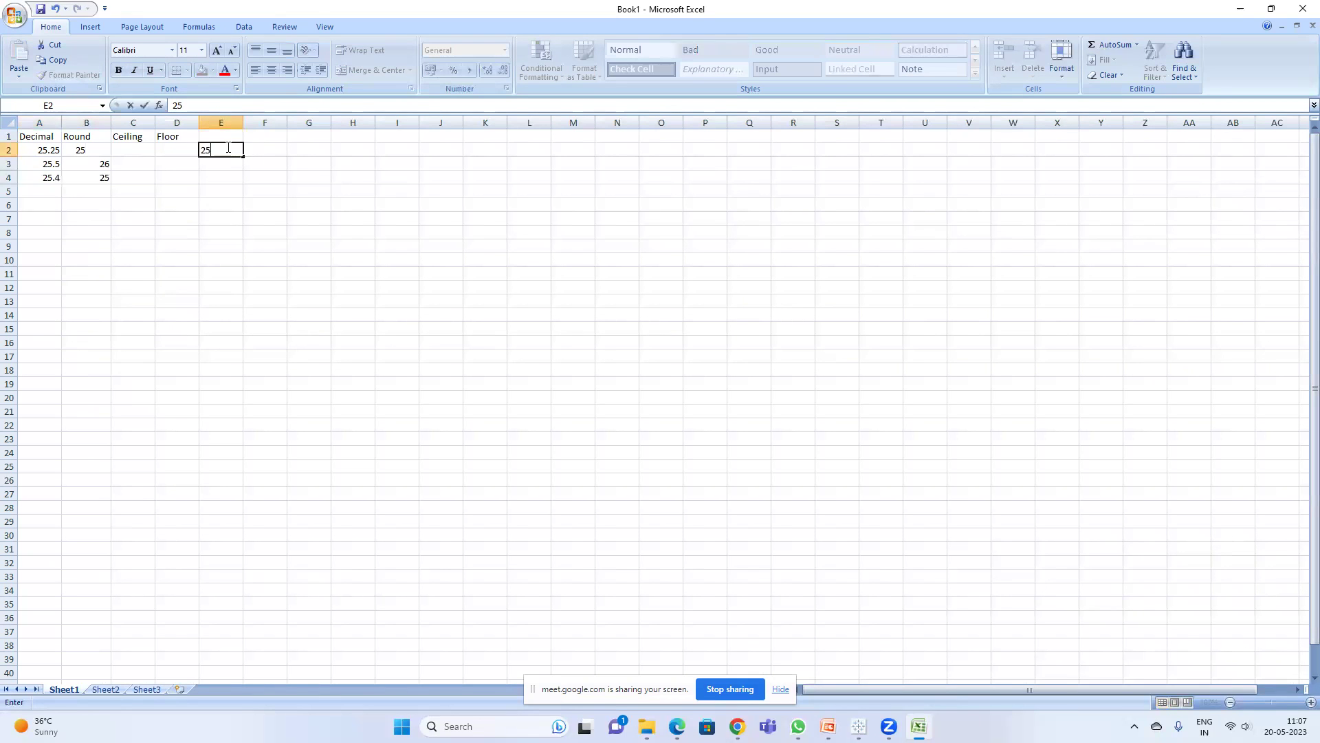
type(",26")
key("Return")
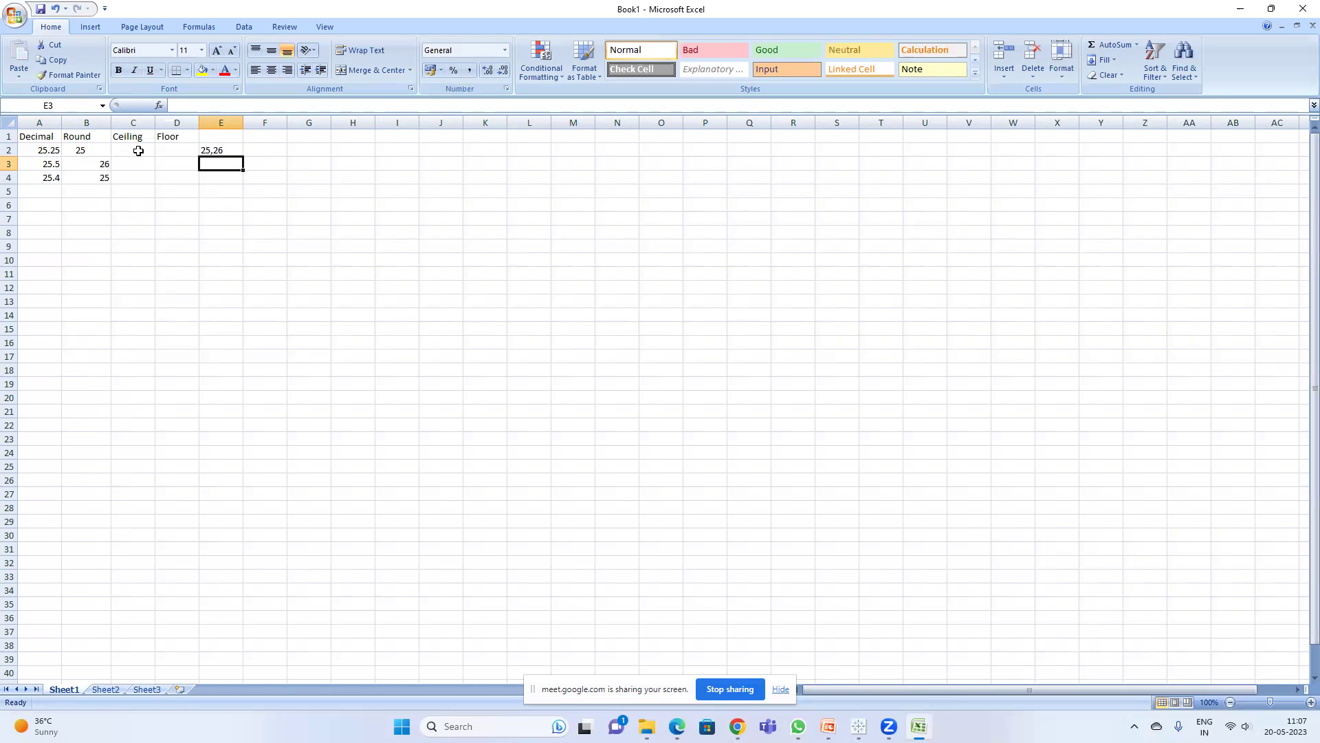
- Enter 26 in C2, C3 and C4 under Ceiling
left_click(139, 151)
type("26")
key("Return")
type("26")
key("Return")
type("26")
key("Return")
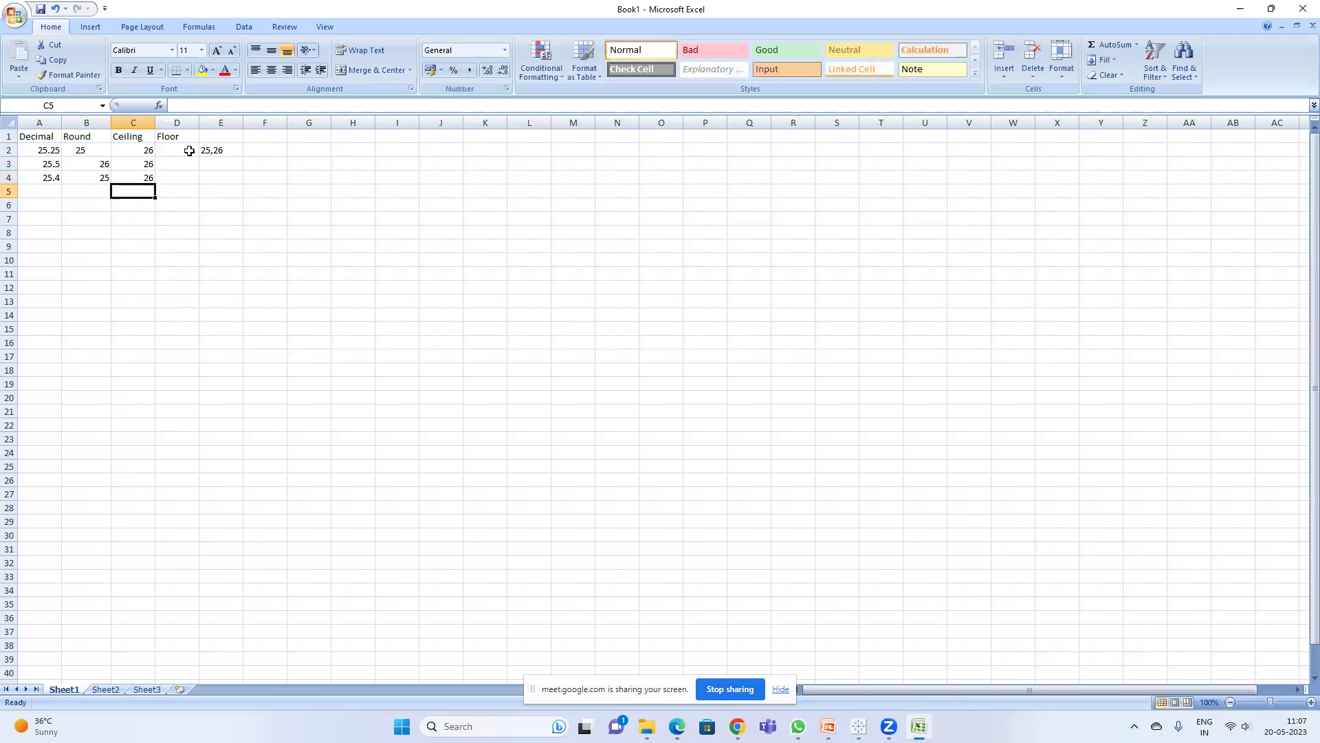
left_click(135, 141)
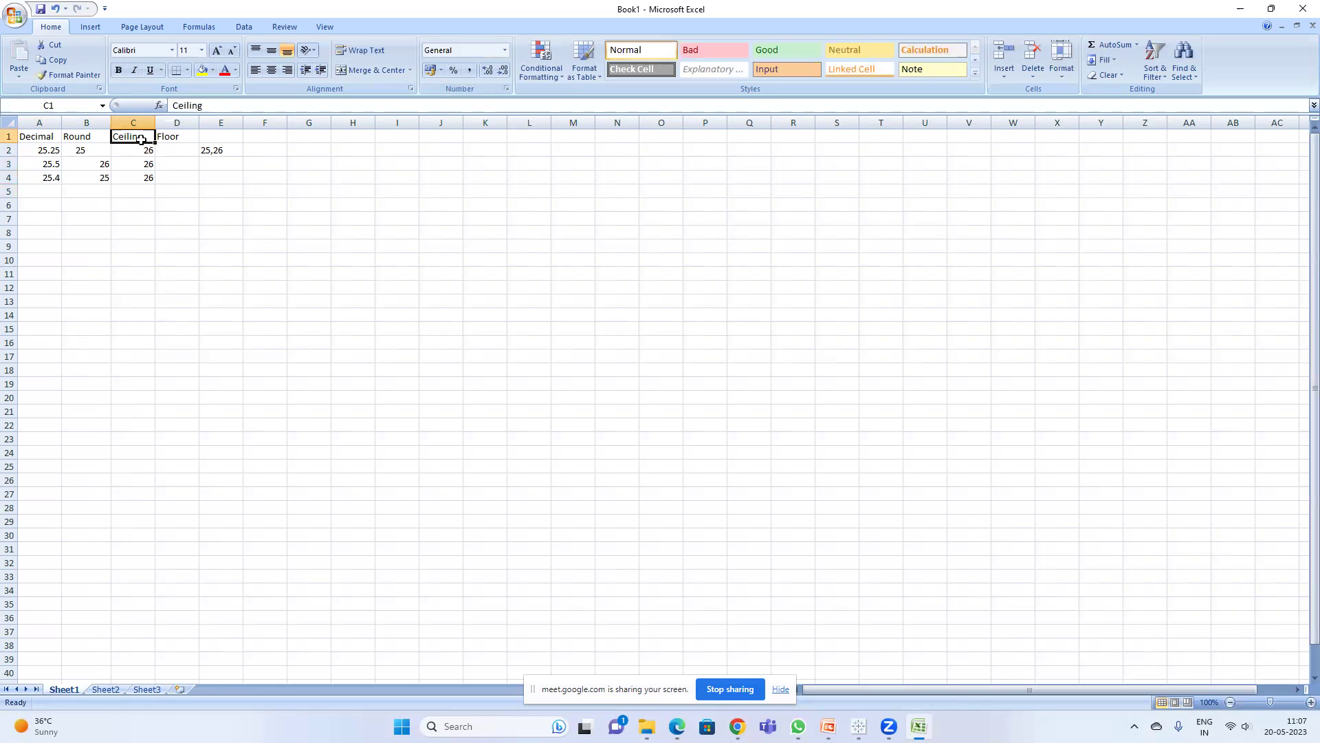
- Extend headers to 'Ceiling (highest integer)' and 'Floor (Lowest Integer)', widening columns C and D
double_click(141, 137)
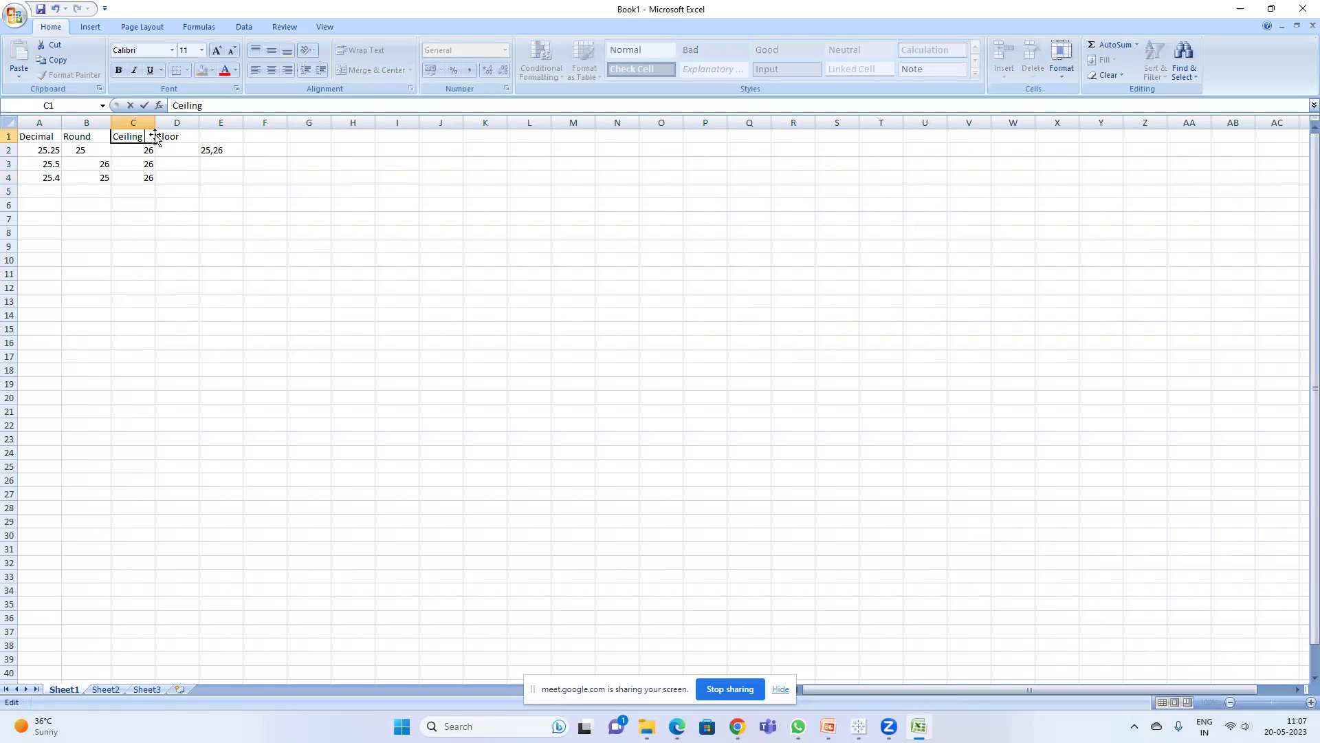
type("(highest integer")
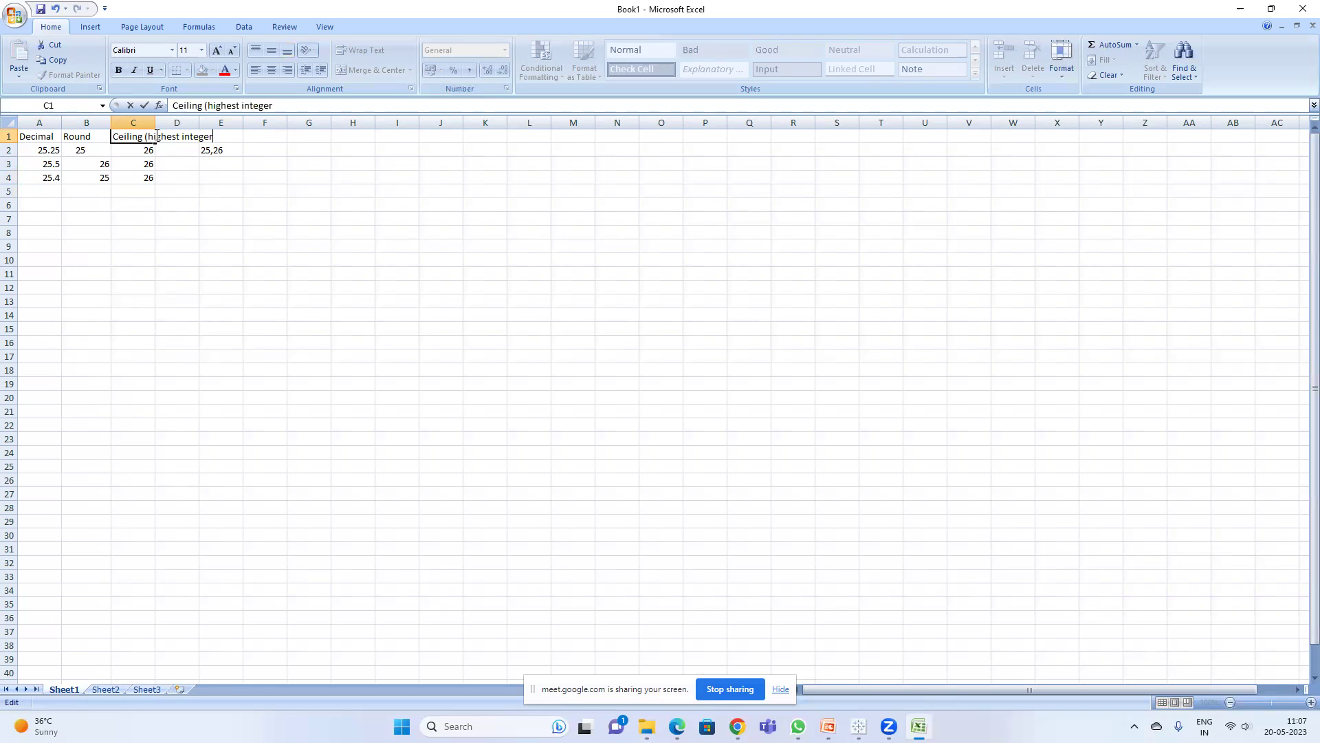
type(")")
key("Return")
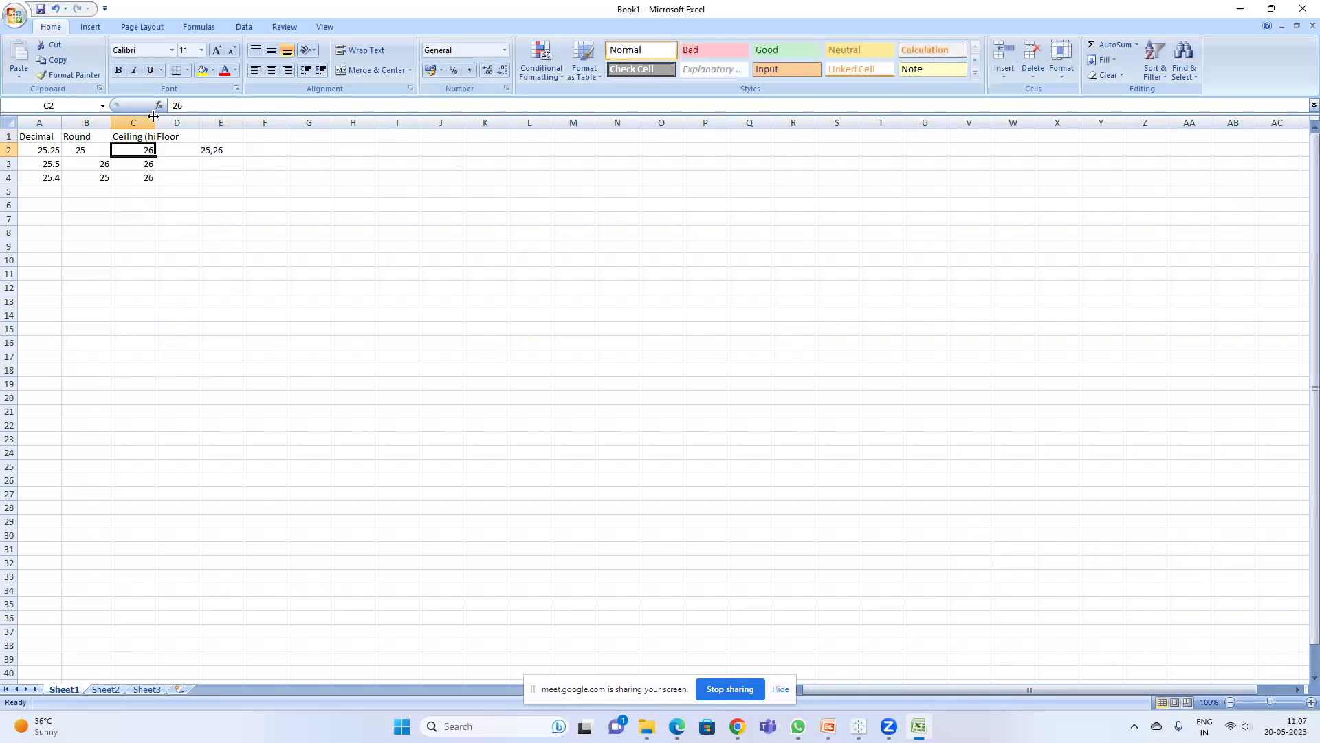
left_click_drag(152, 125, 221, 125)
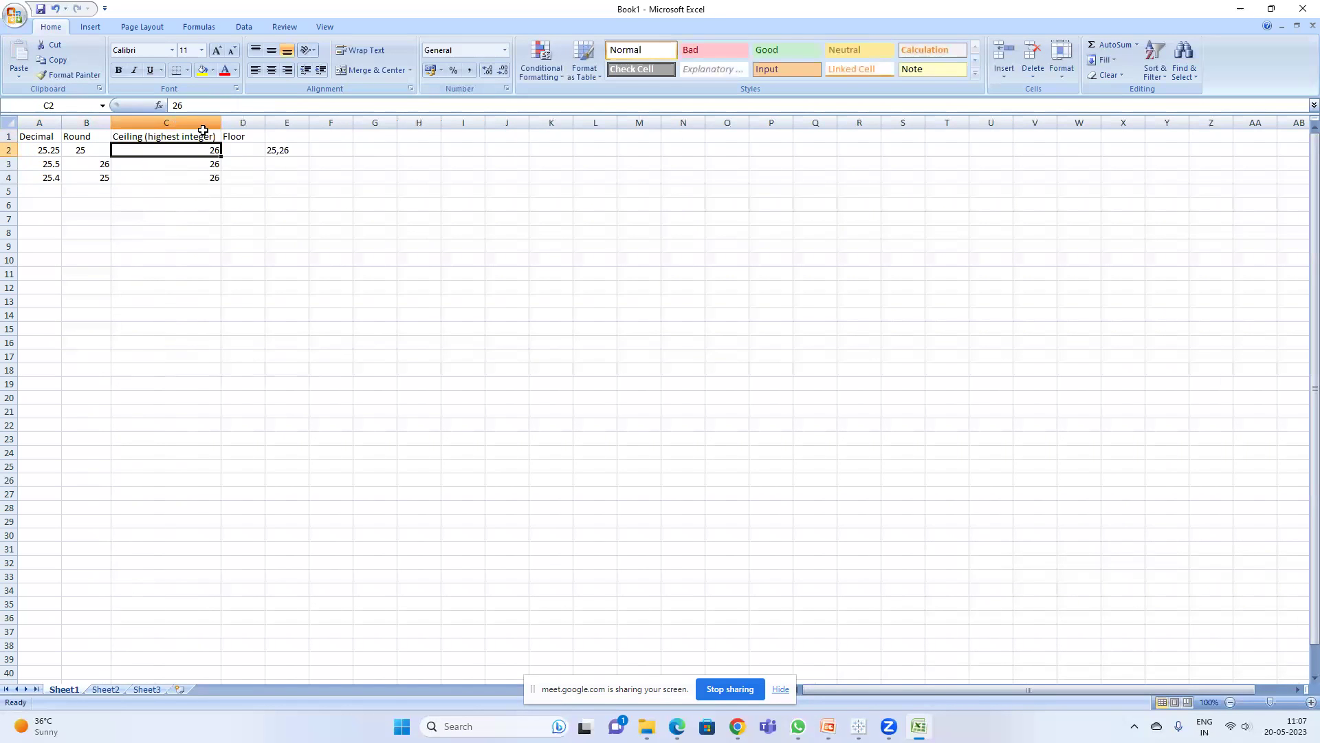
double_click(252, 137)
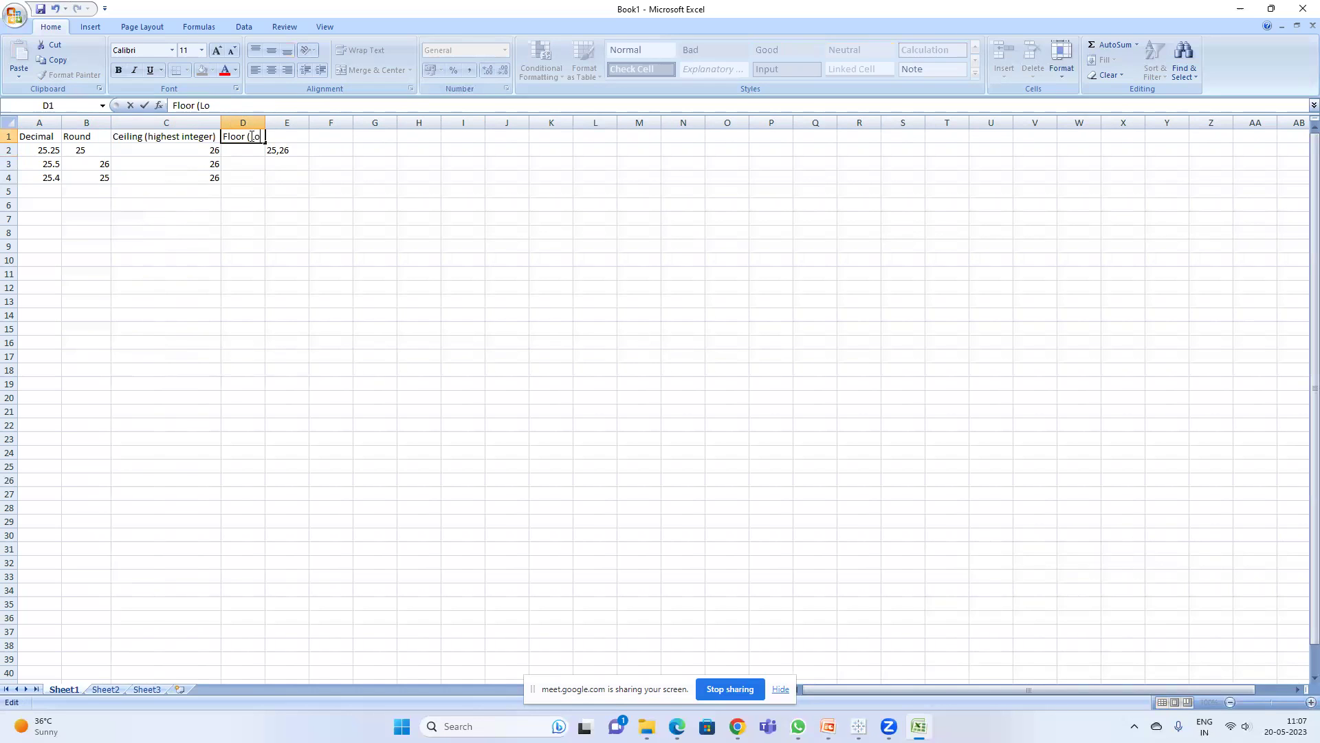
type("(Lowest Integer)")
key("Return")
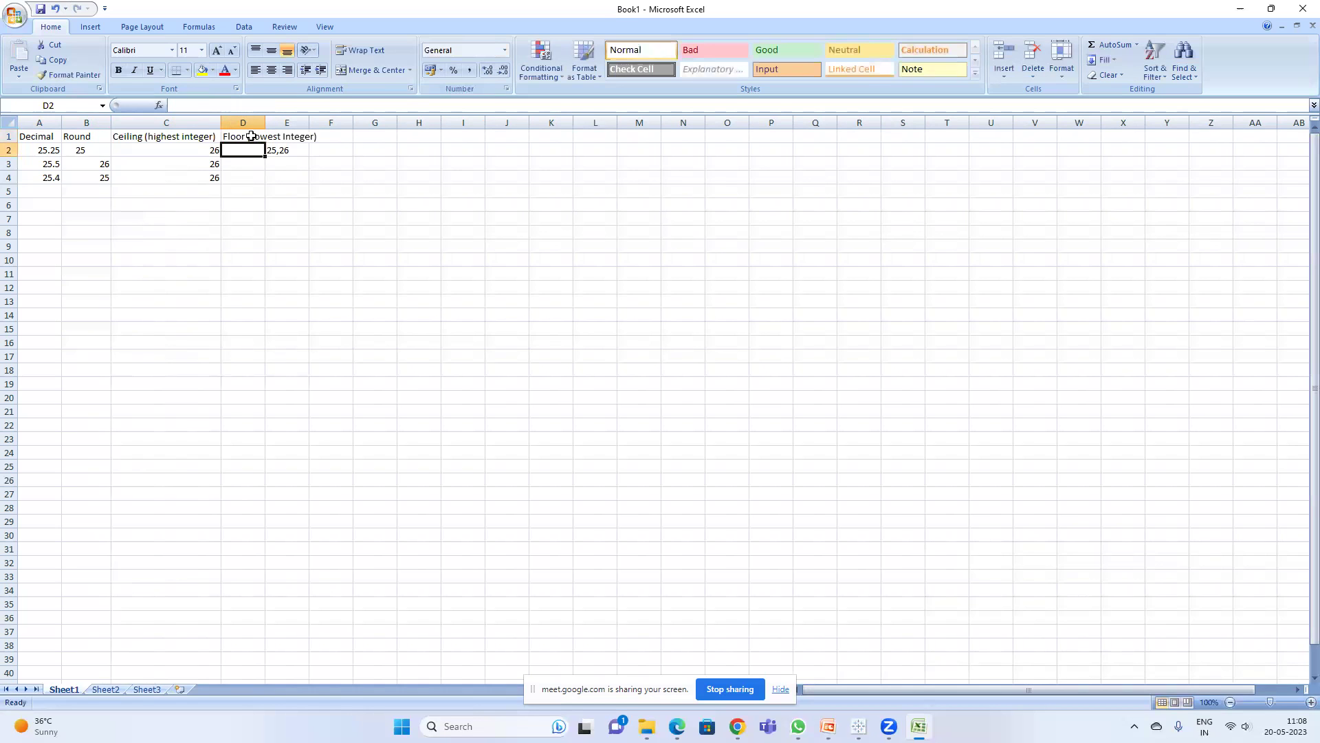
double_click(261, 122)
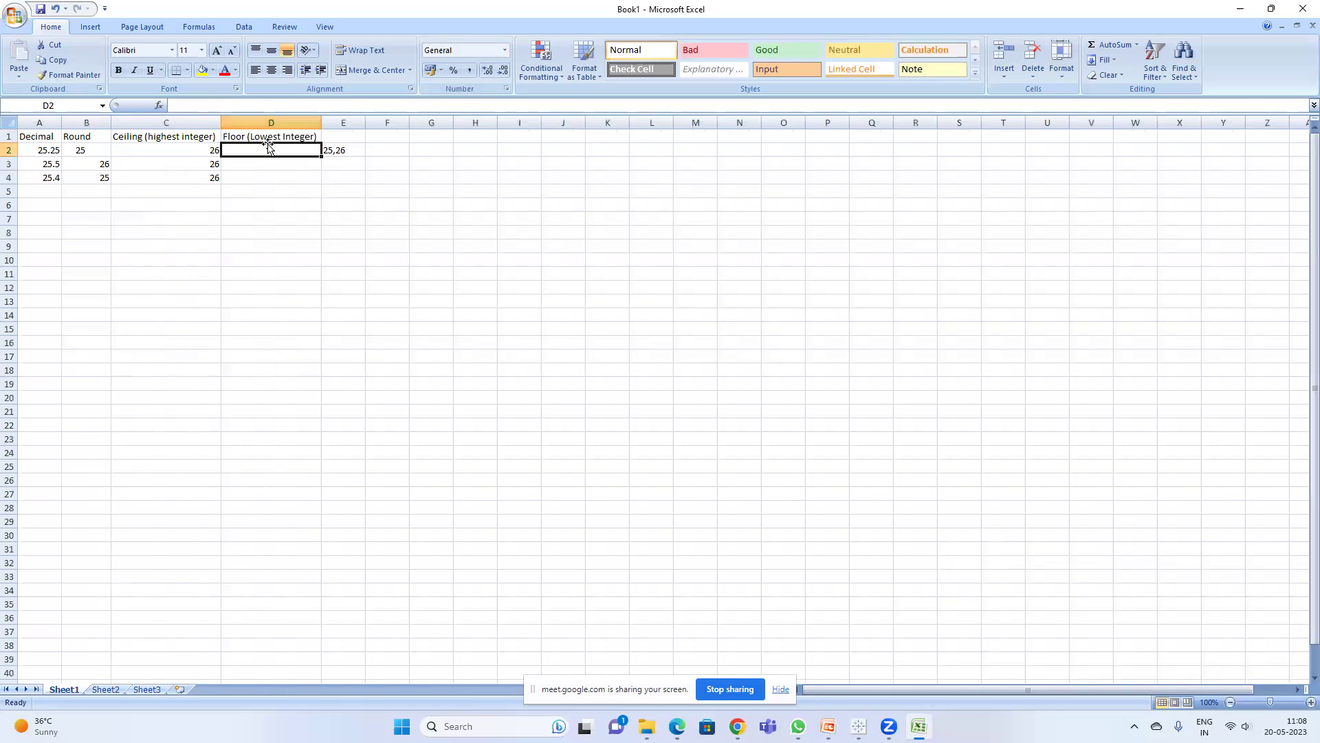
- Enter 25 in D2, D3 and D4 under Floor
type("25")
key("Return")
type("25")
key("Return")
type("25")
key("Return")
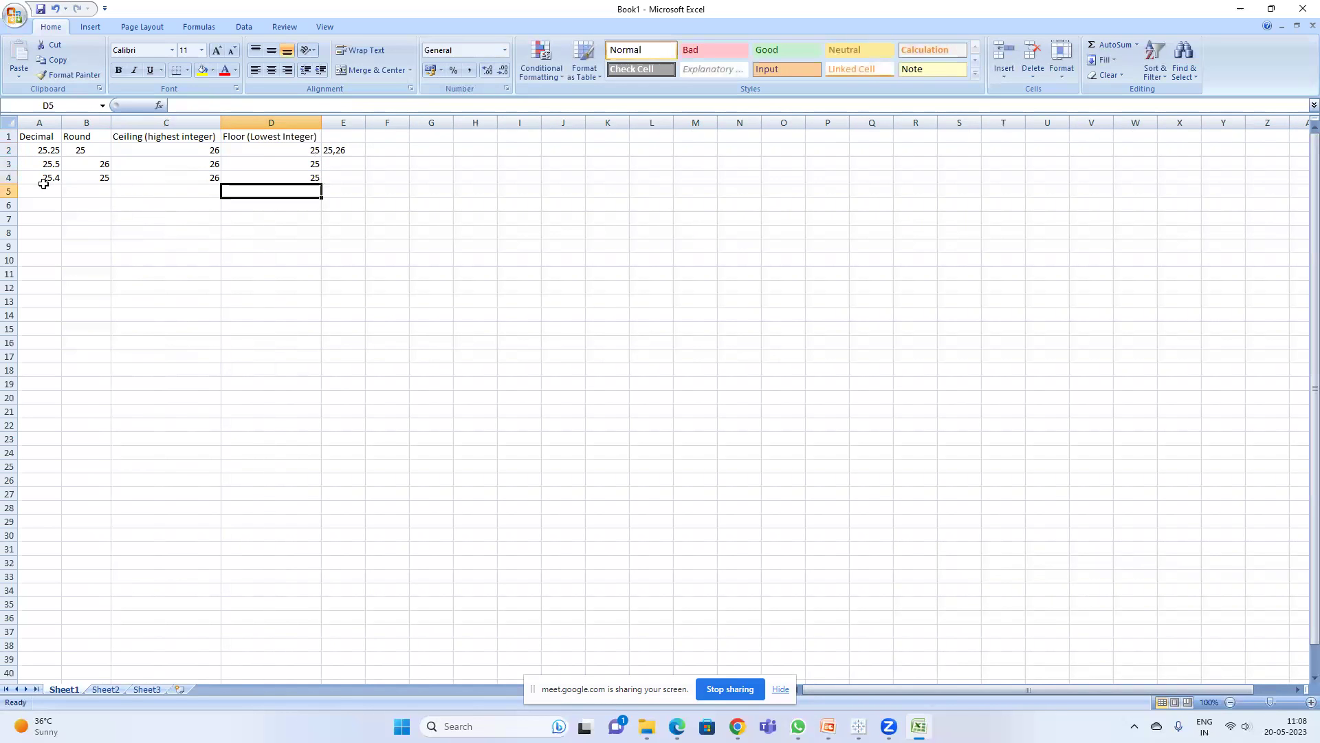
left_click(58, 191)
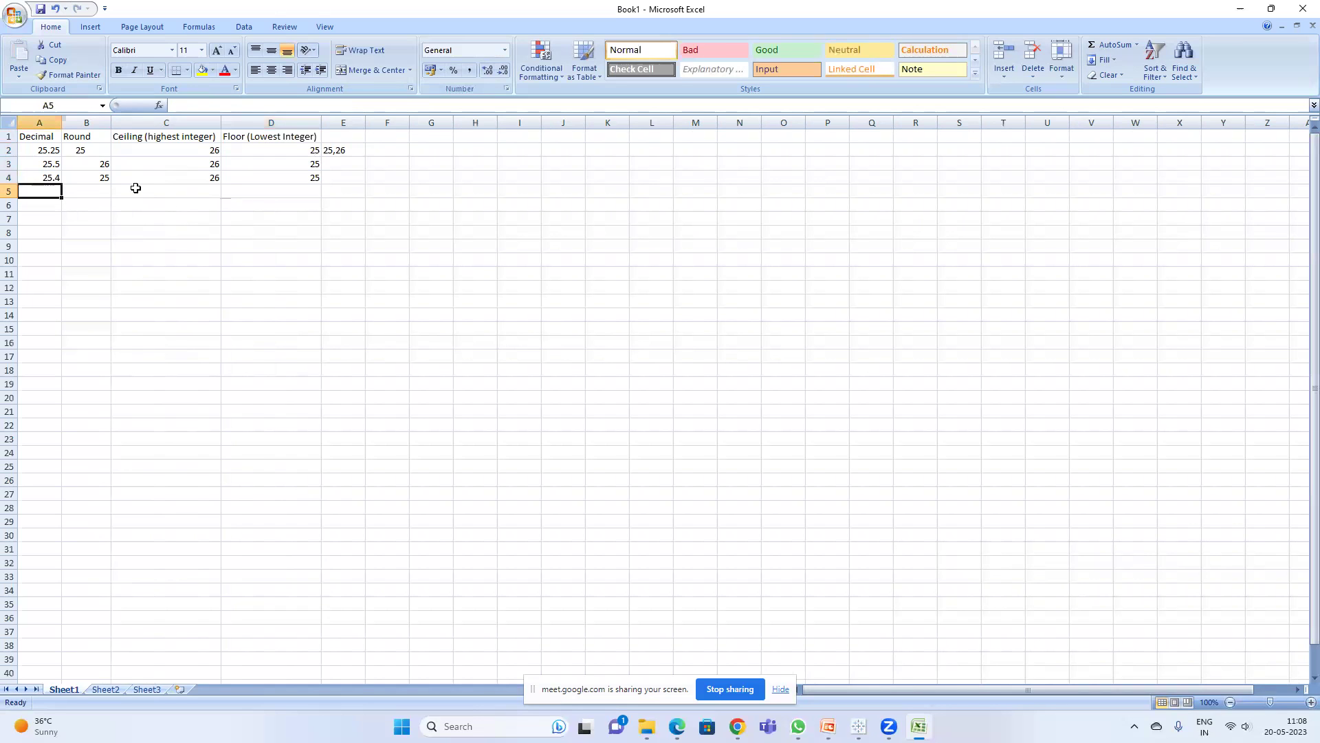
- Enter 35.4 in A5 and its rounded value 35 in B5
type("35.4")
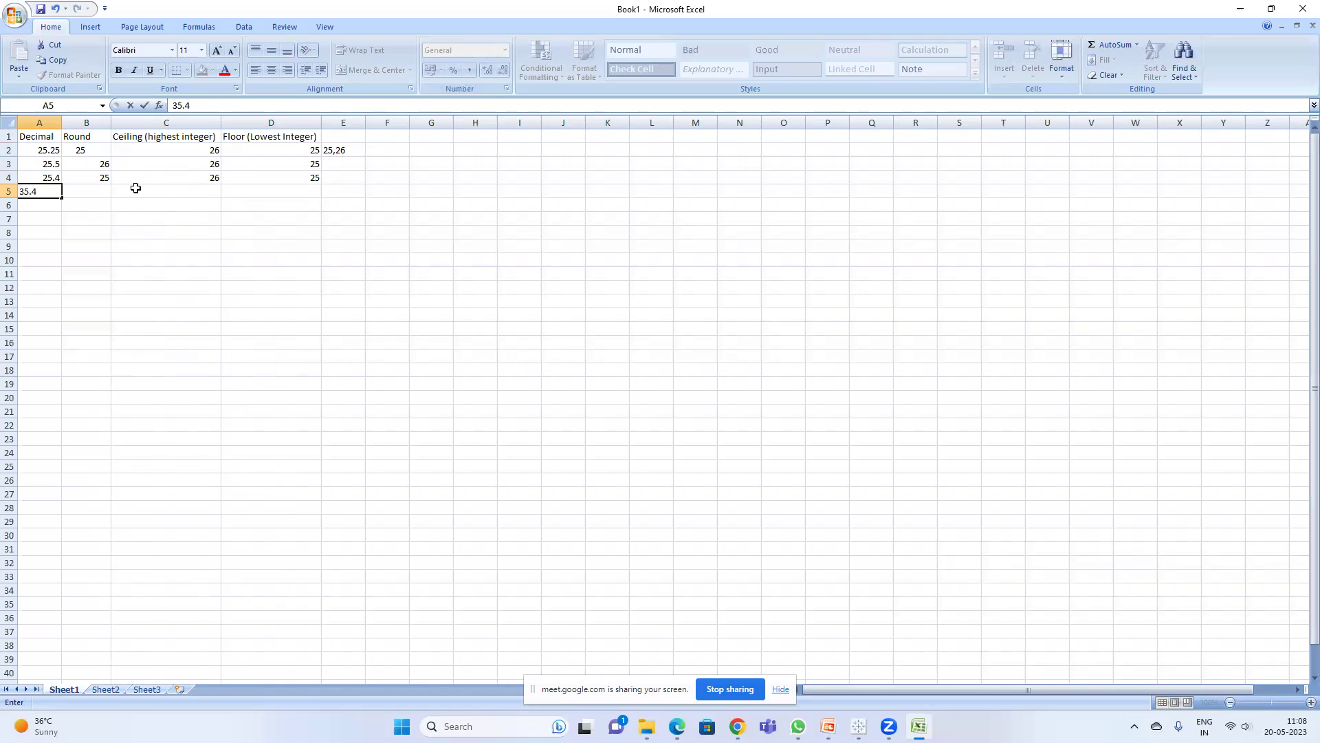
key("Return")
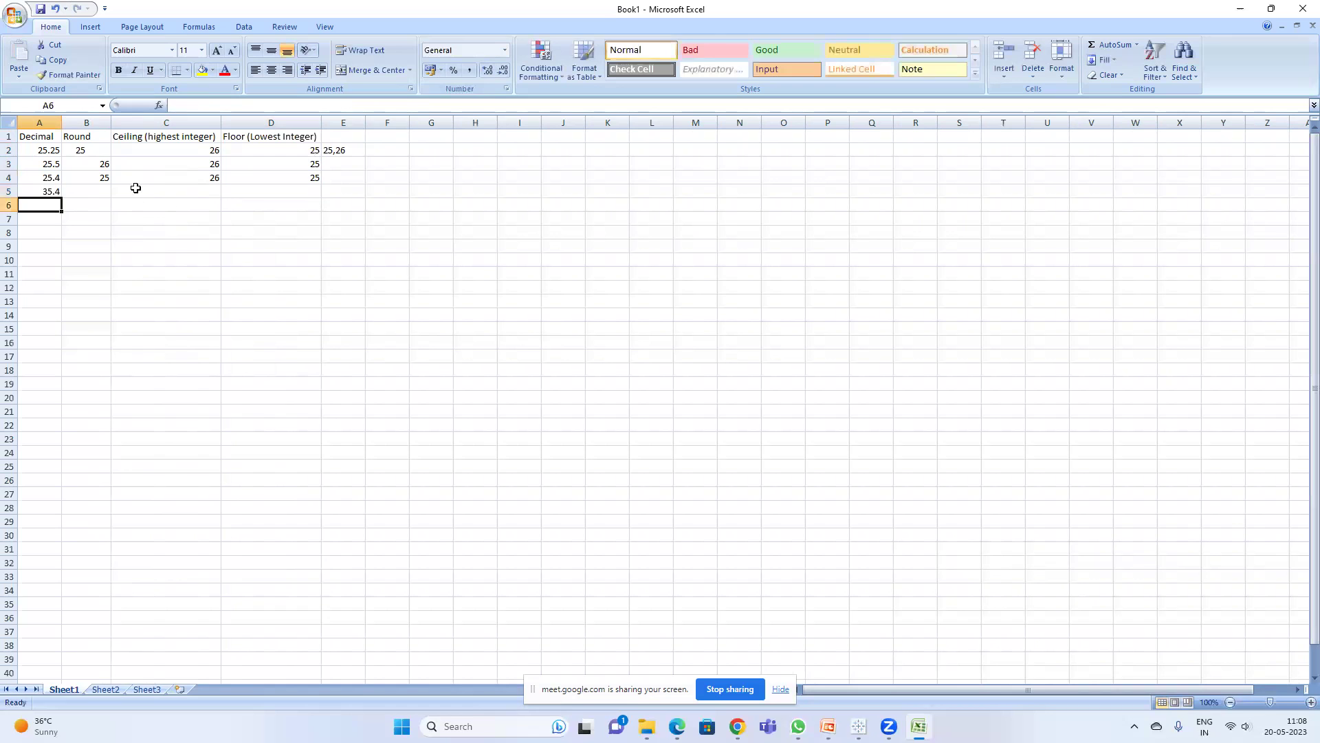
left_click(97, 190)
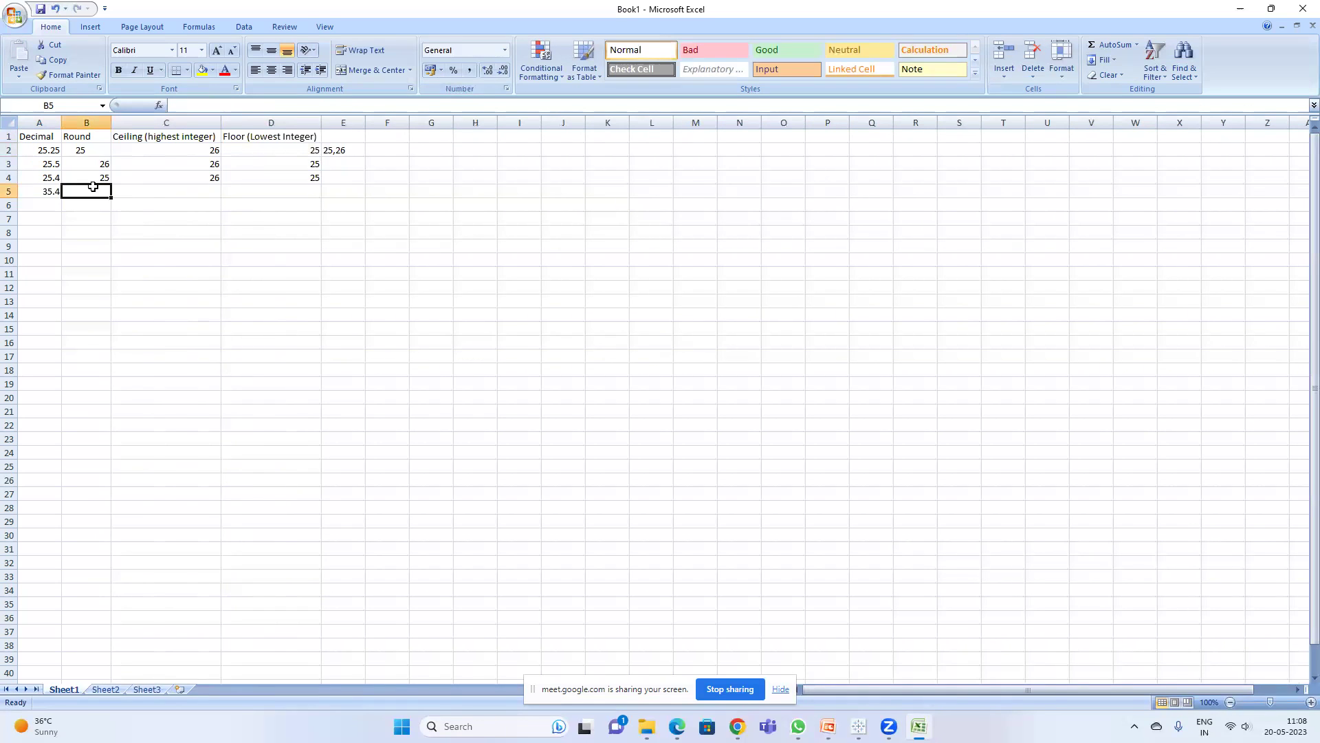
type("35")
key("Return")
- Enter Ceiling 36 in C5 and Floor 35 in D5
left_click(173, 187)
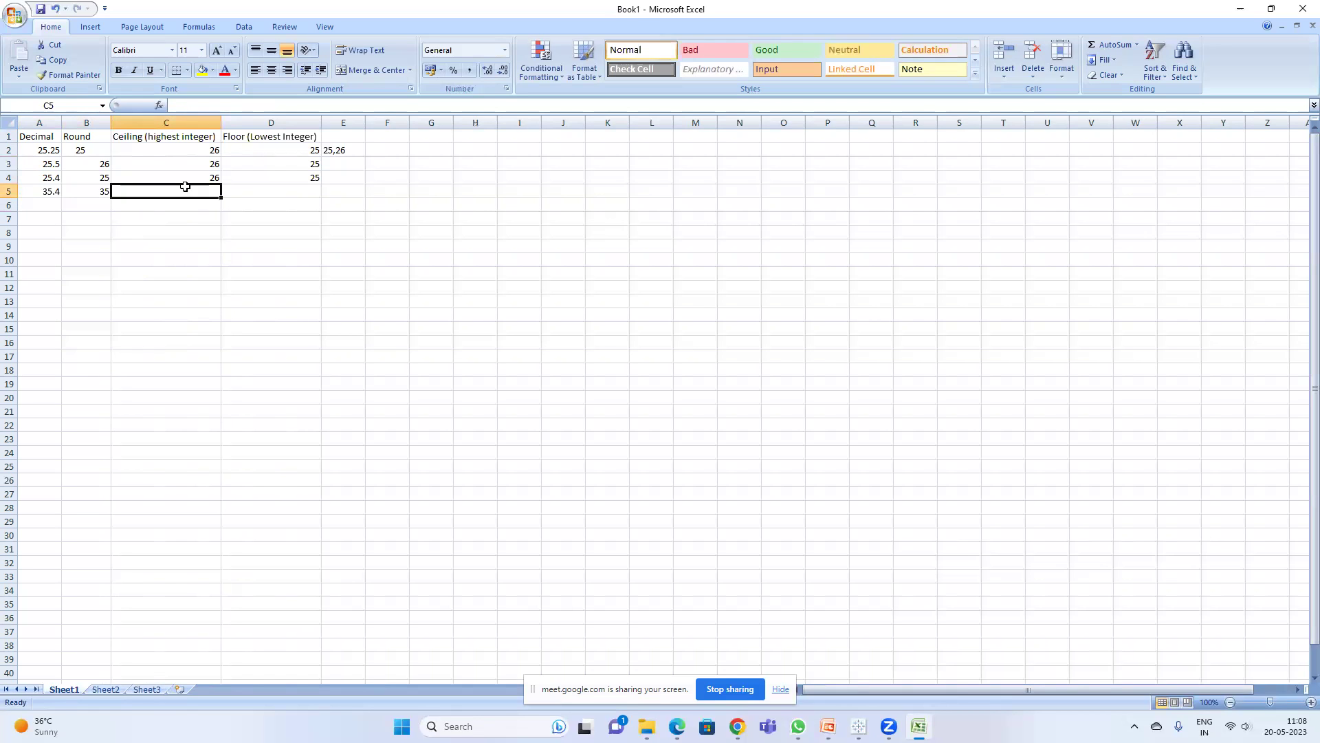
left_click(54, 191)
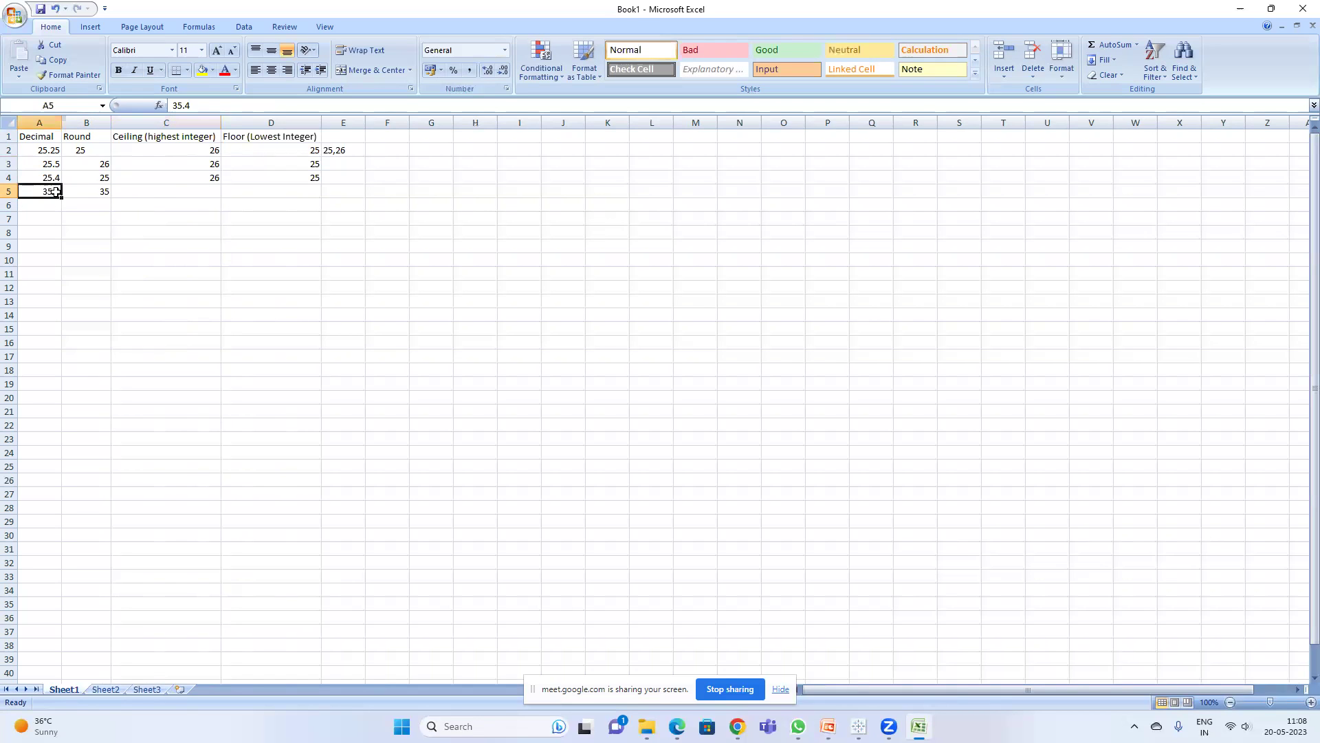
left_click(177, 187)
type("36")
key("Return")
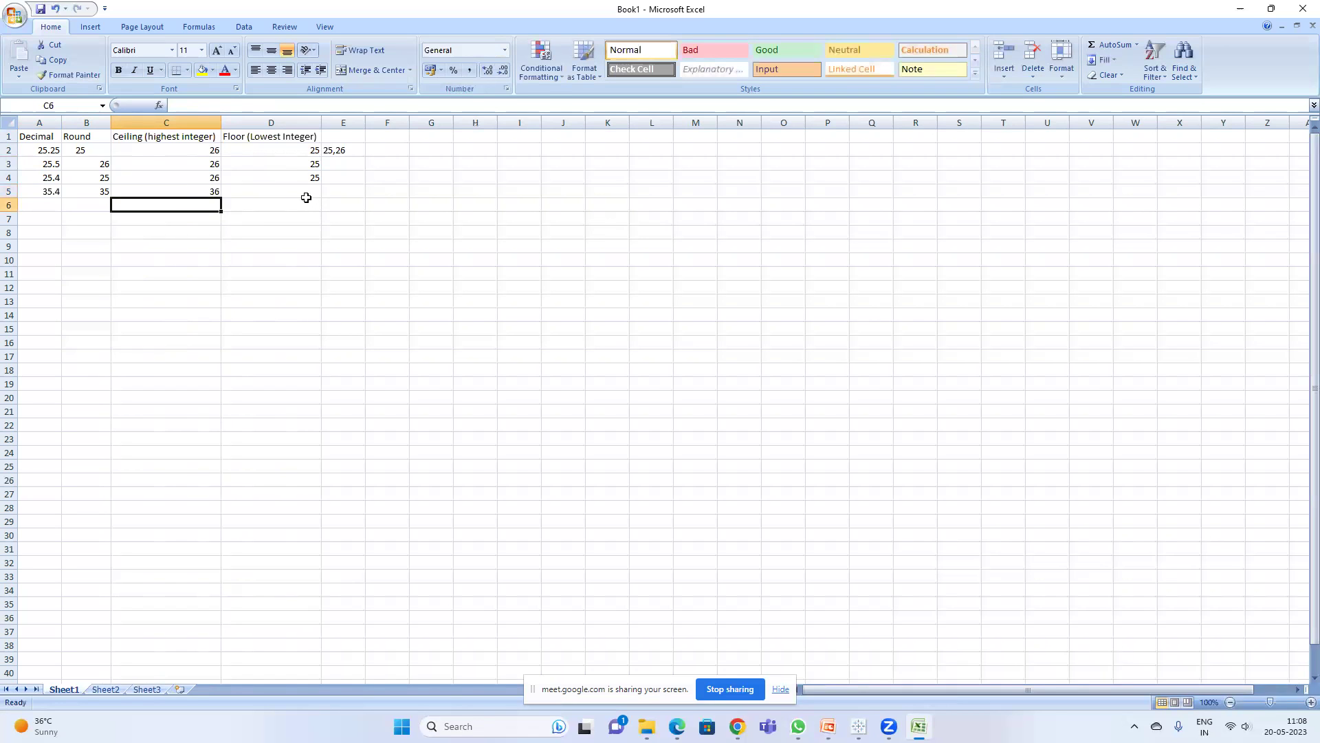
left_click(301, 193)
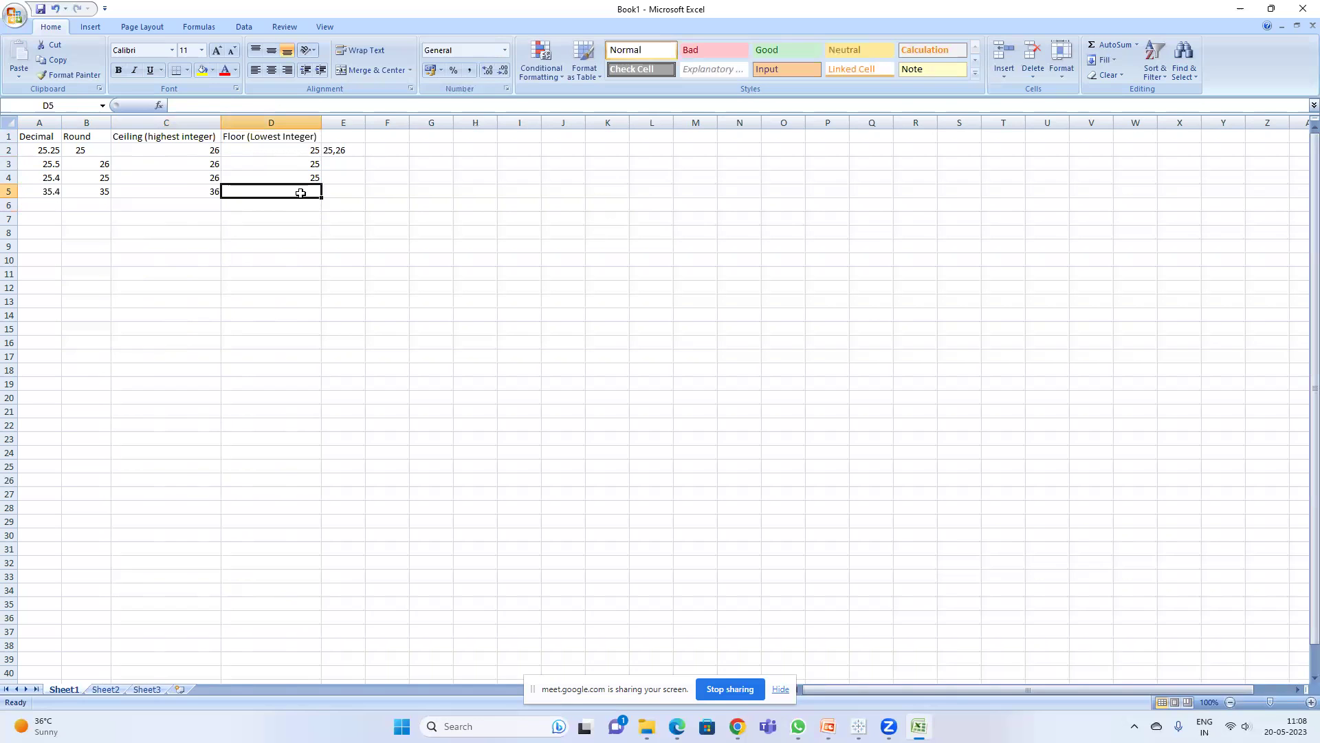
type("35")
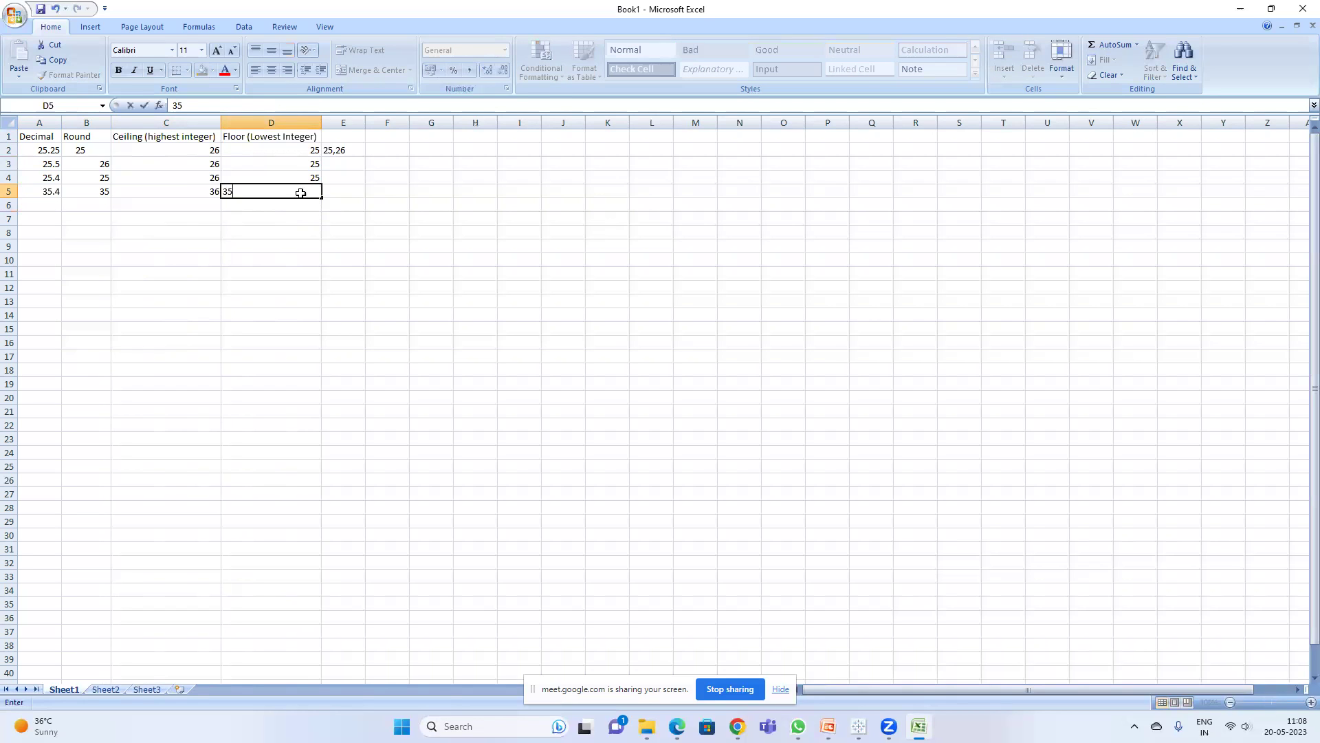
key("Return")
left_click(42, 206)
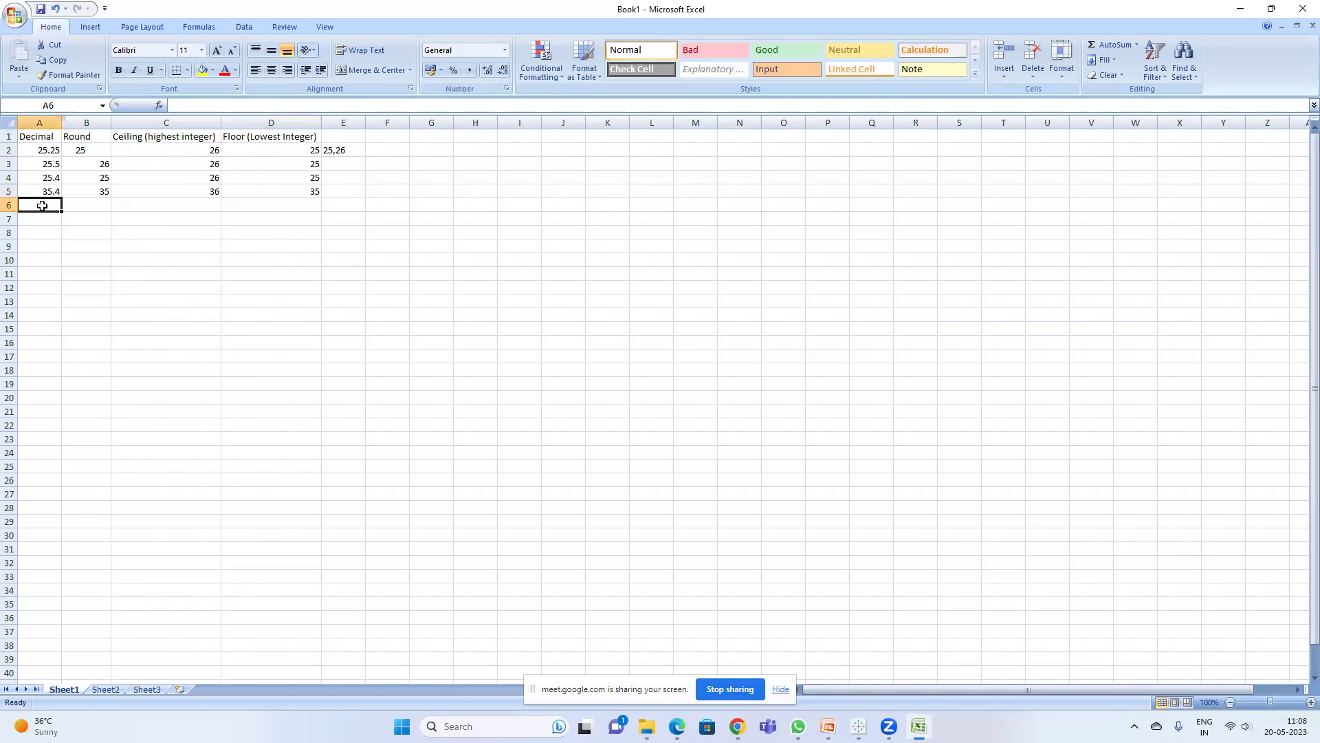
- Fill row 6 with 25.6, its rounded value 26, ceiling 26 and floor 25
type("35.6")
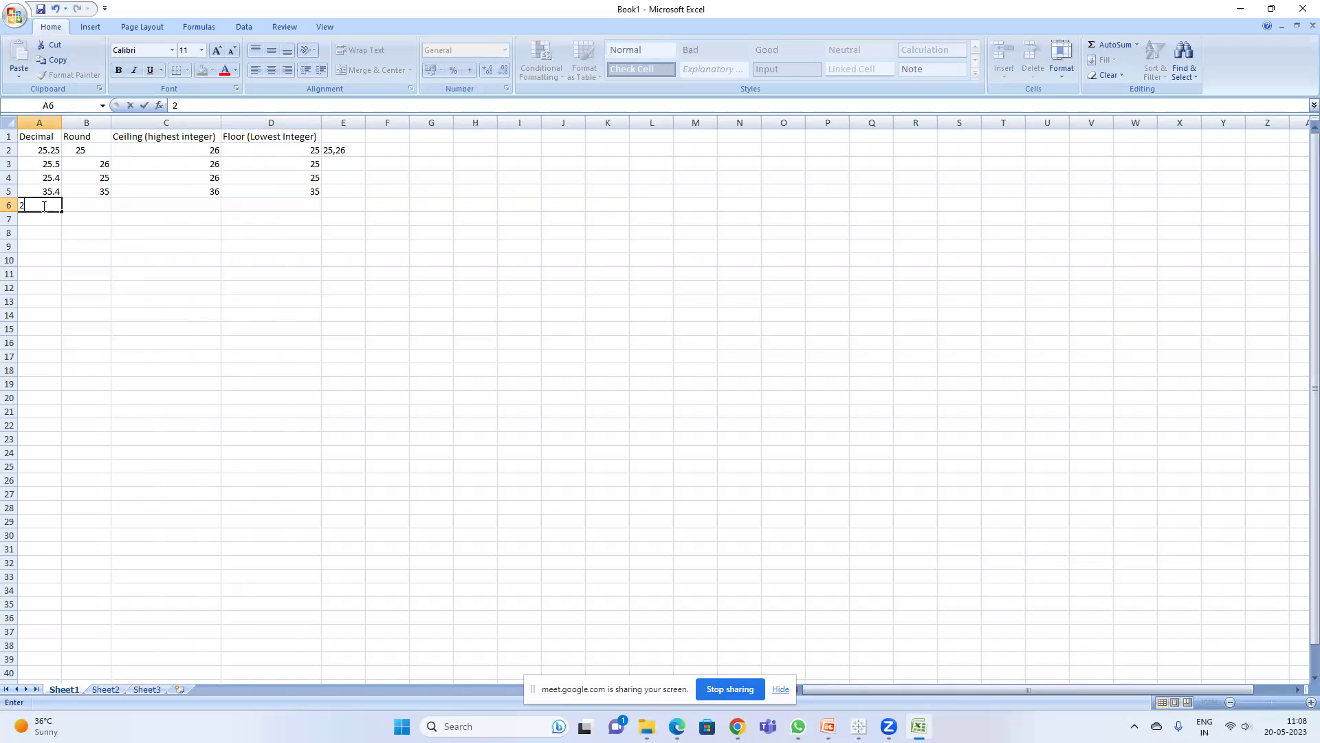
key("Return")
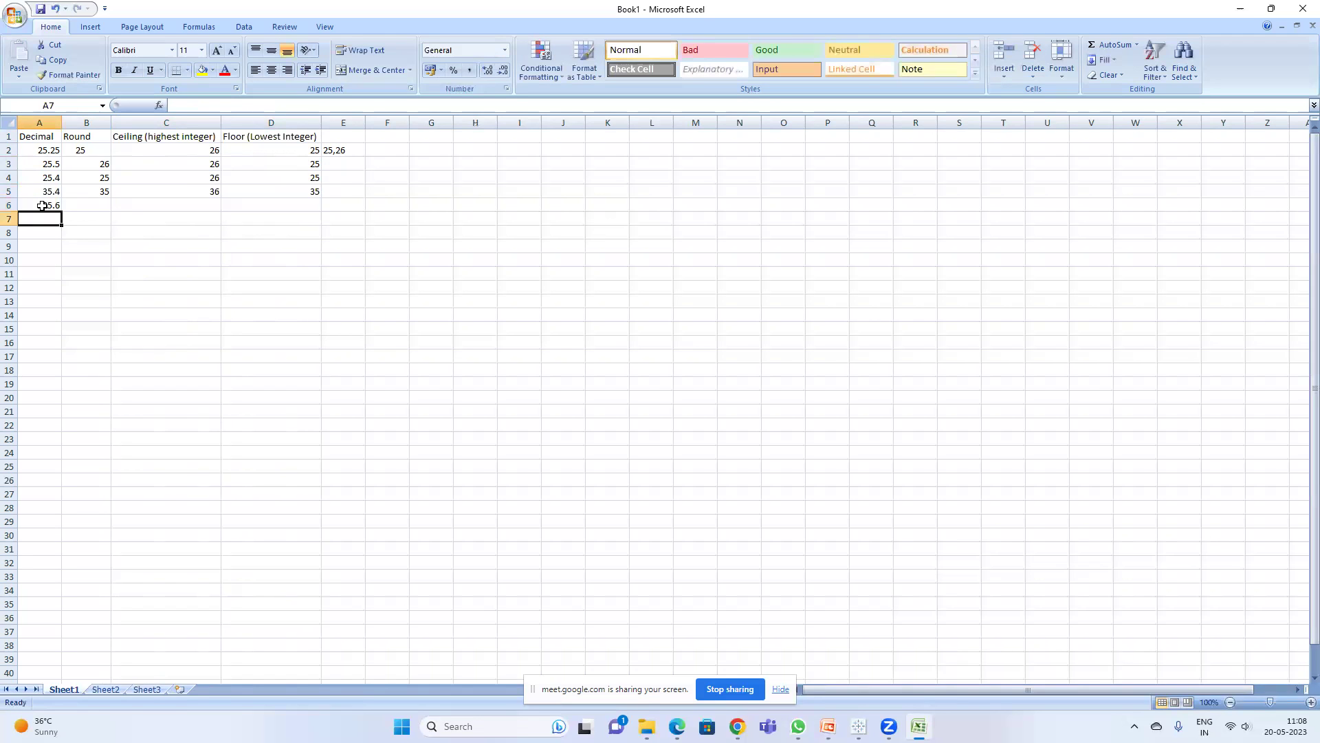
left_click(103, 203)
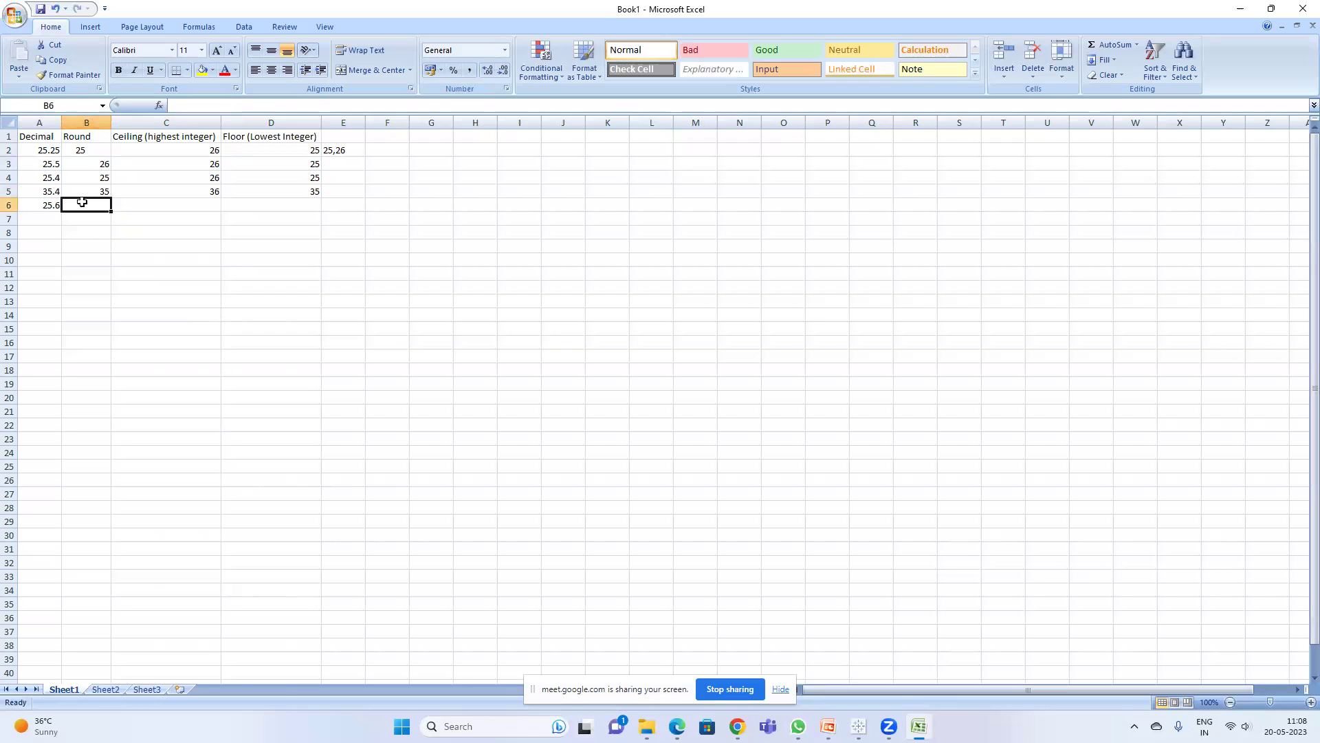
left_click(53, 206)
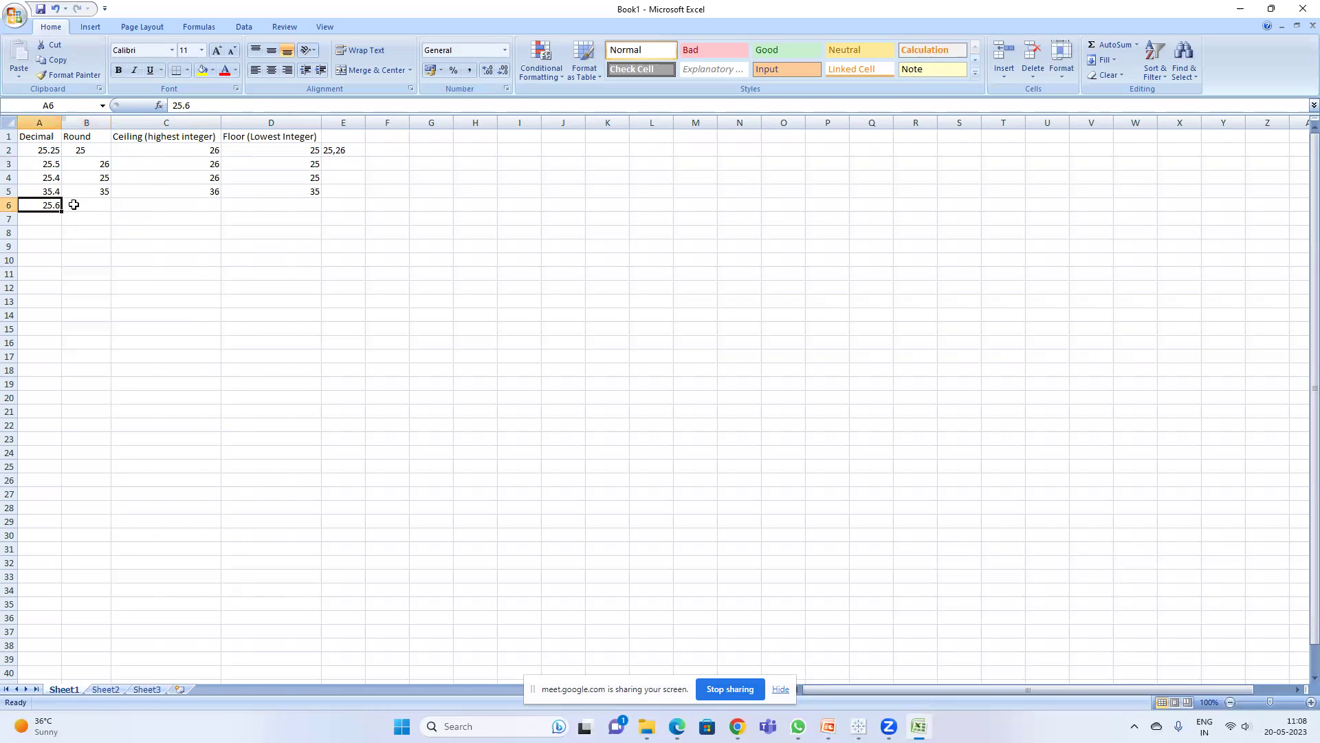
left_click(75, 205)
type("26")
key("Return")
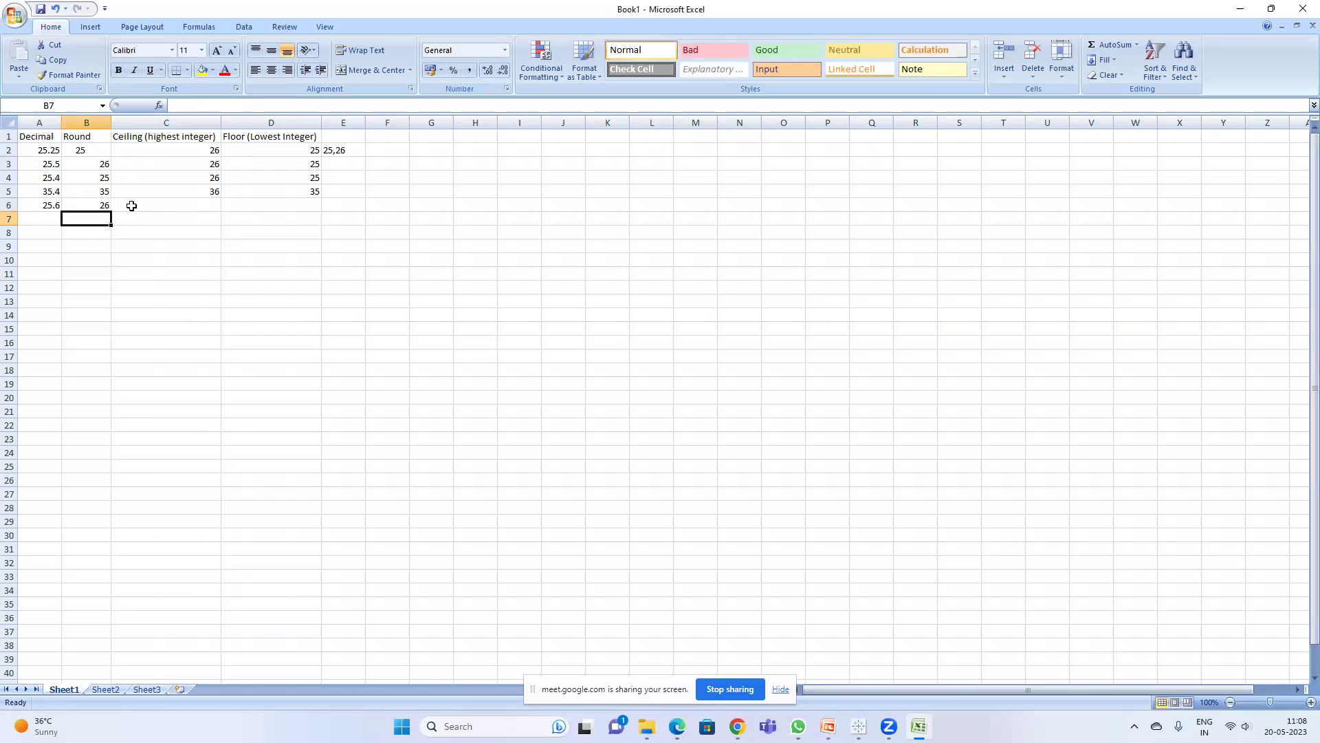
left_click(49, 206)
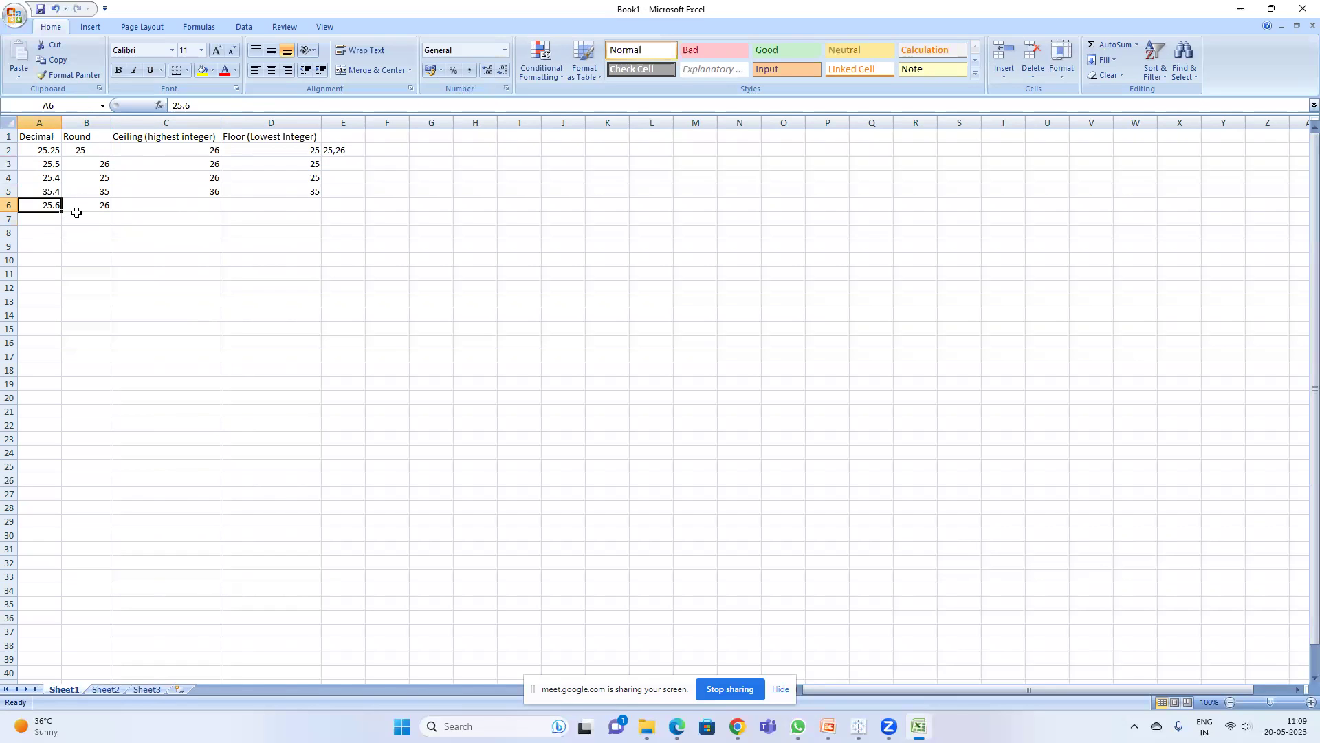
left_click(189, 204)
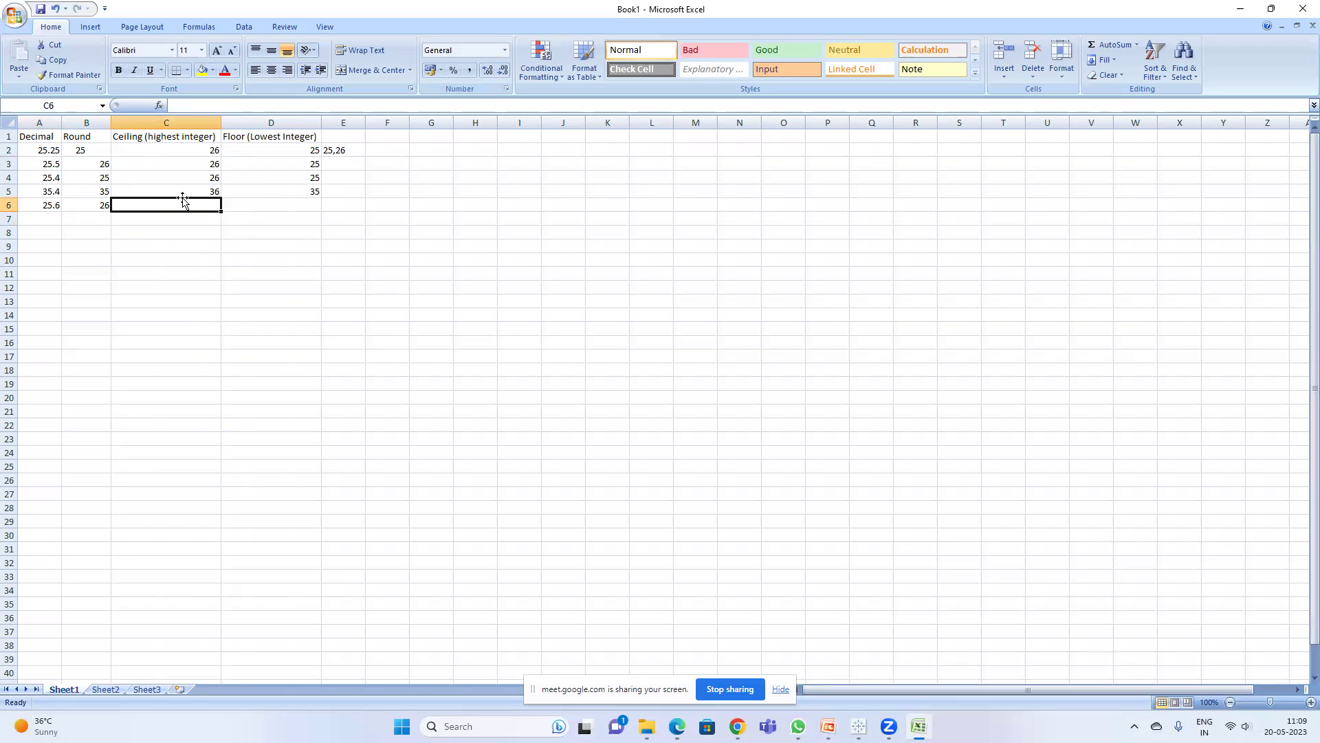
type("26")
key("Return")
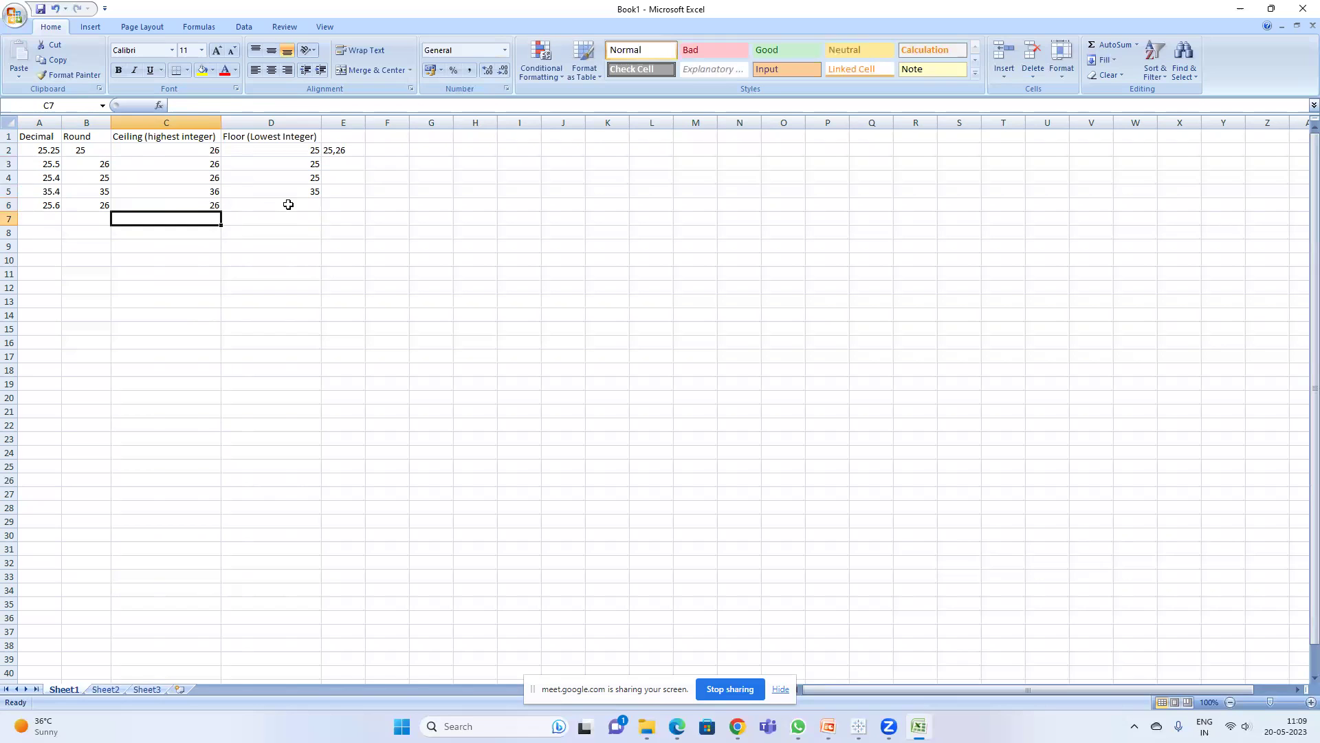
left_click(288, 205)
type("25")
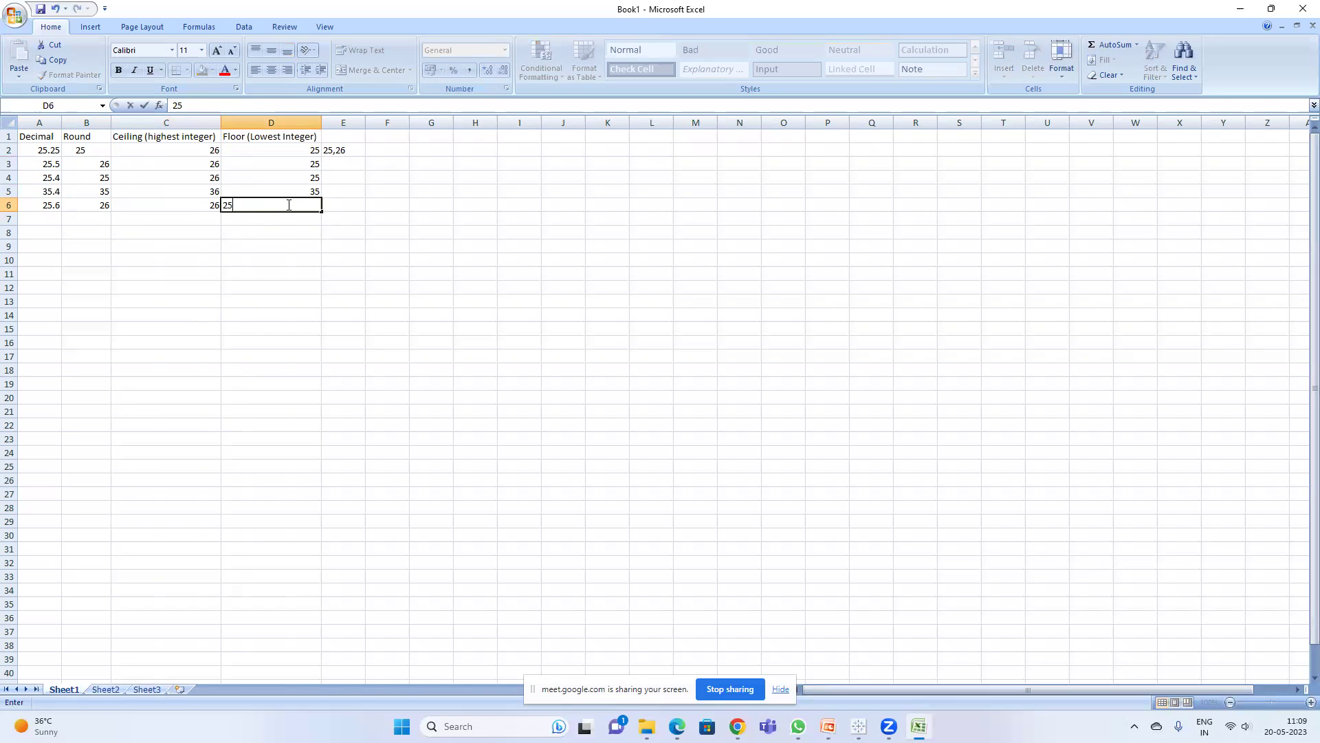
key("Return")
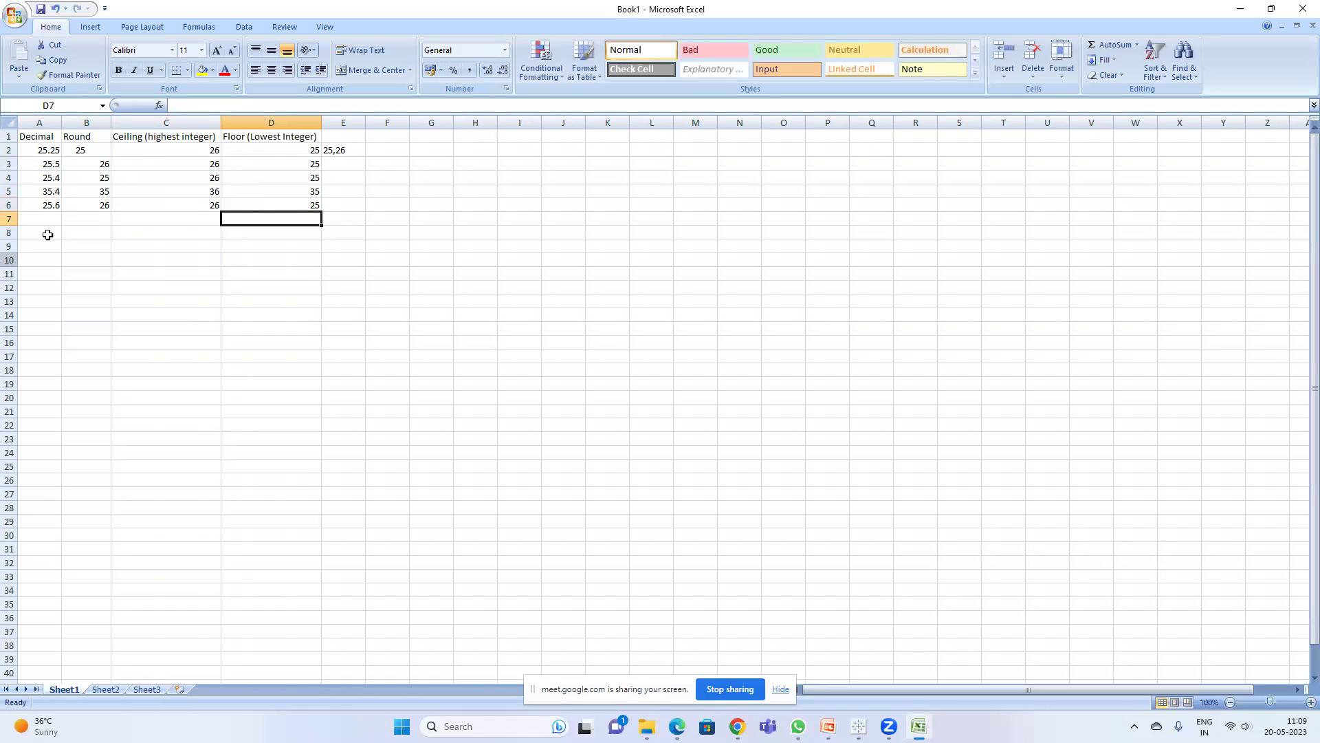
- Enter 36.25 in A7 with rounded value 36 in B7, plus a 36,37 note in E7
left_click(49, 221)
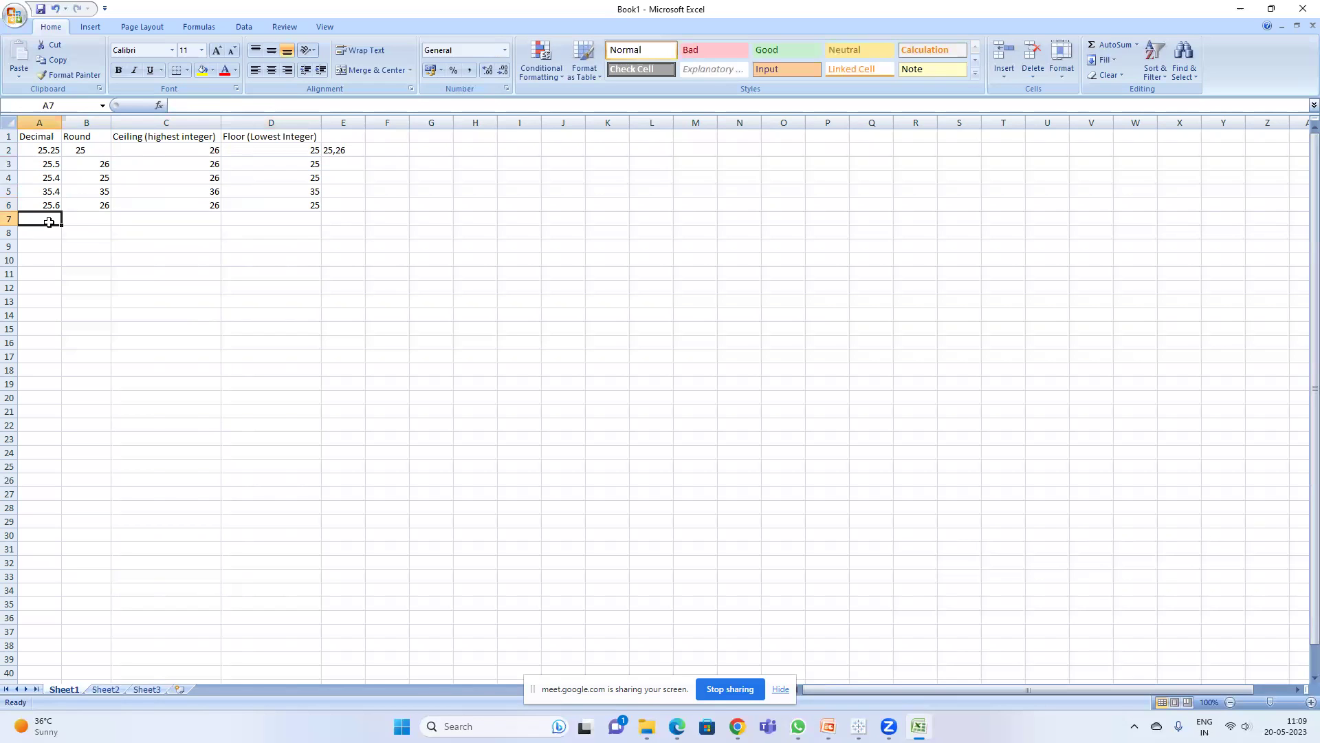
type("36")
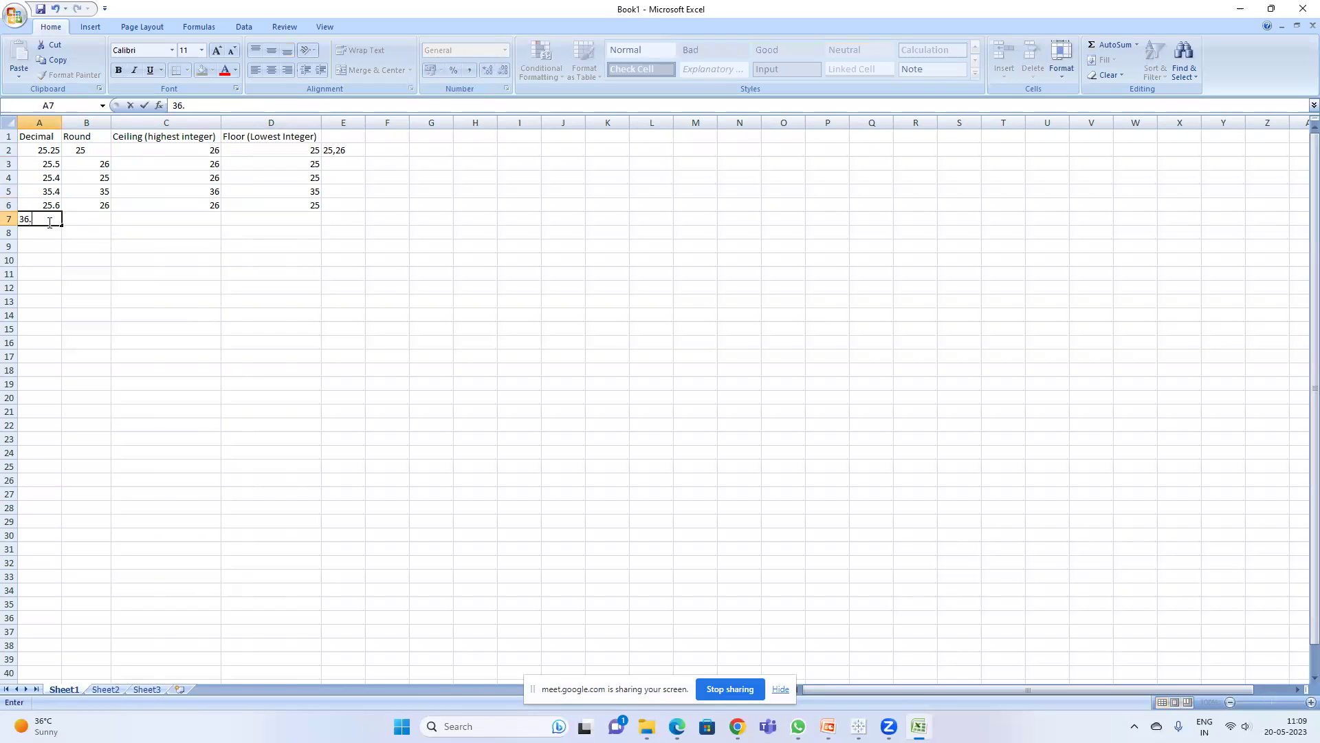
type(".25")
key("Return")
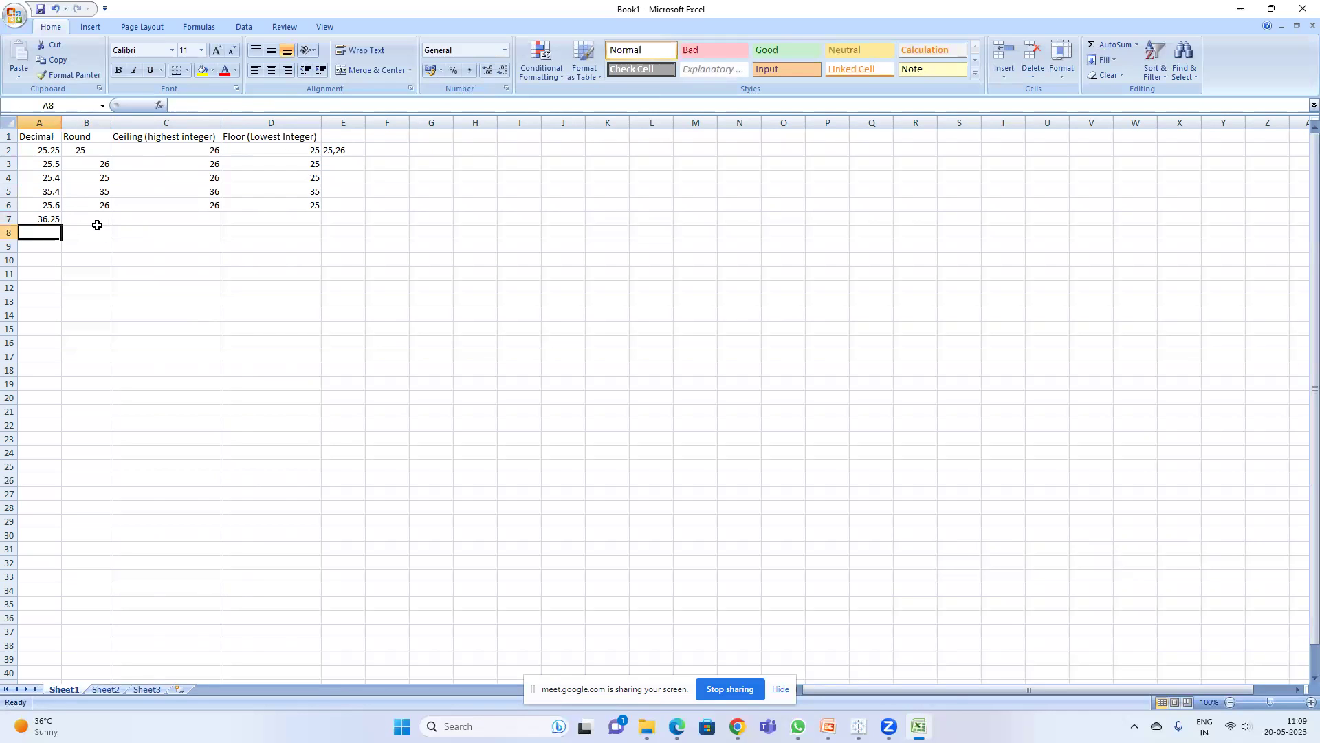
left_click(97, 220)
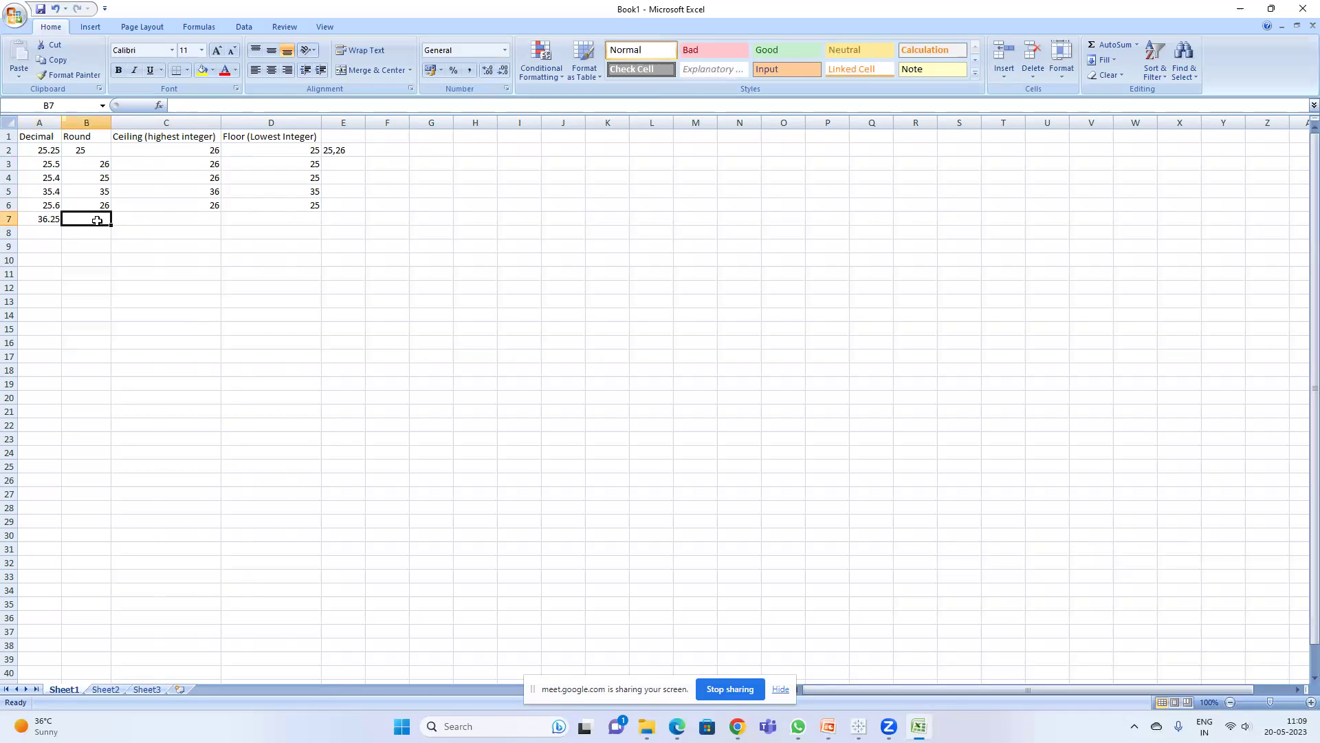
type("36")
key("Return")
left_click(168, 220)
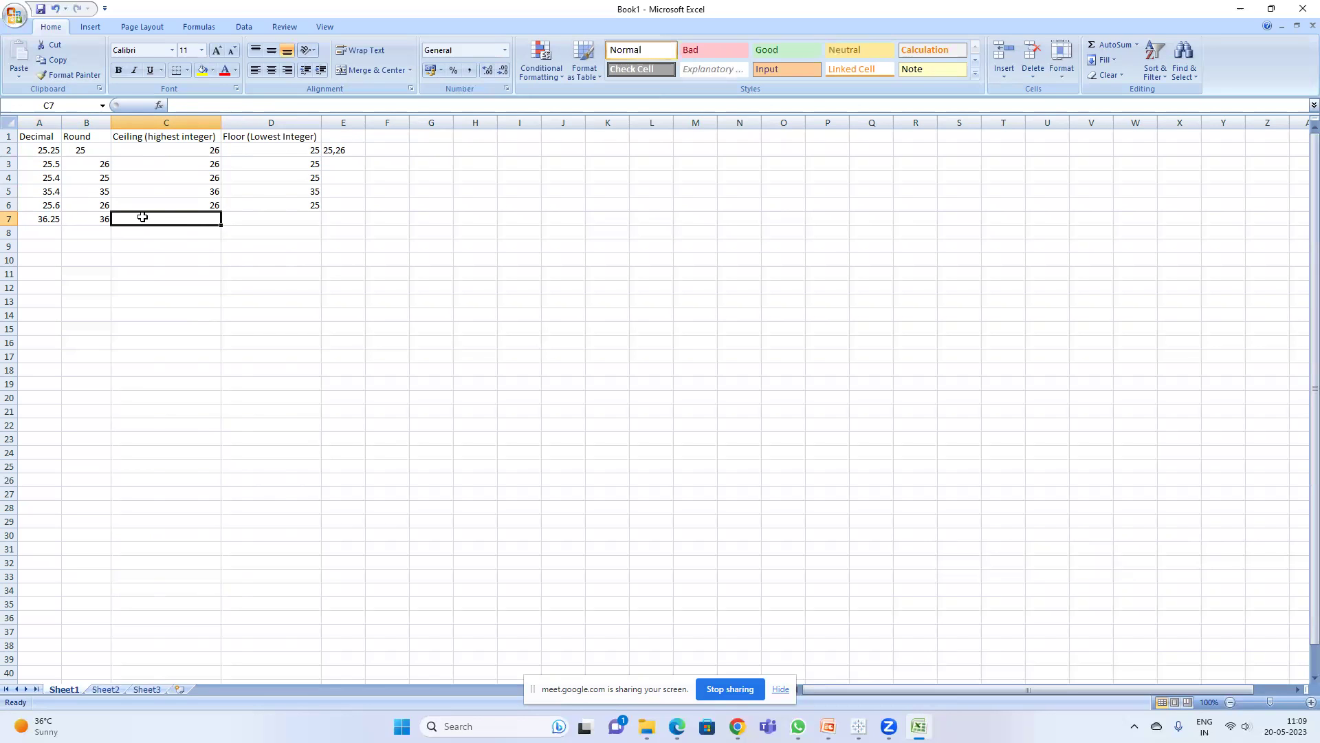
left_click(341, 216)
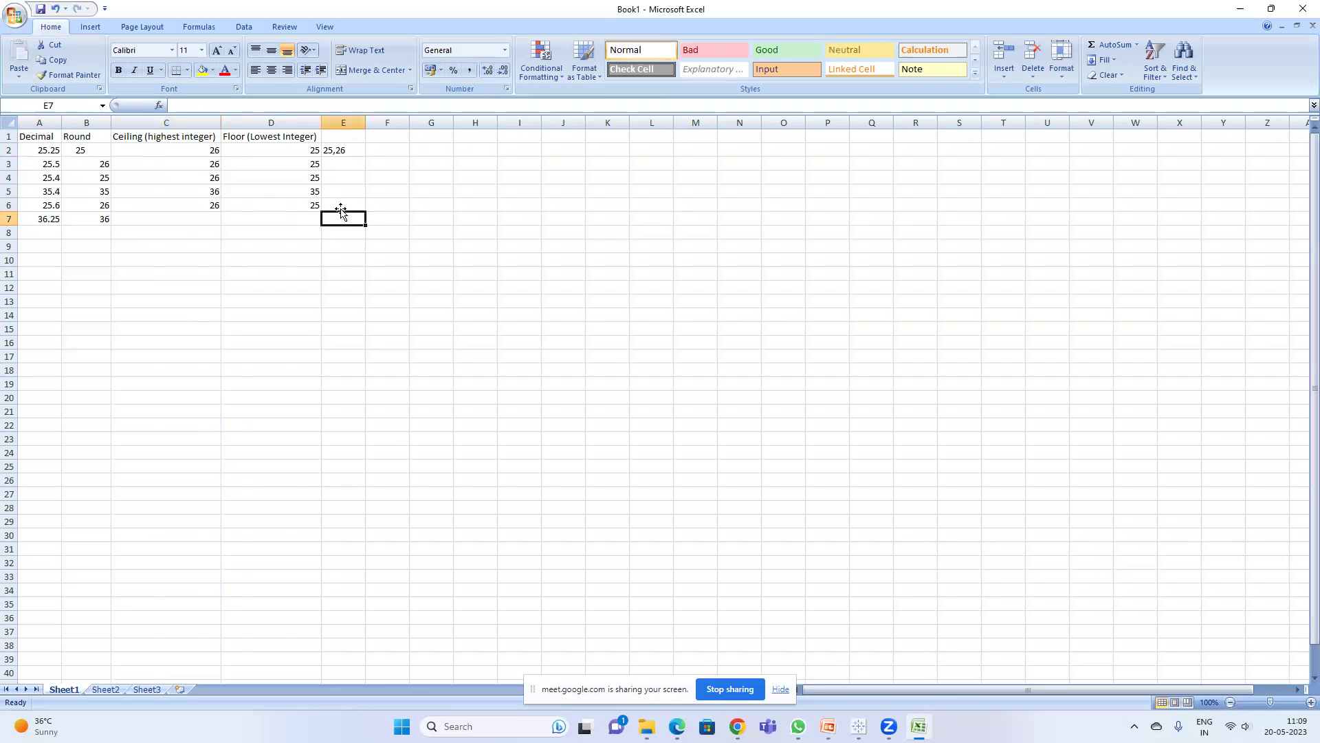
type("36,37")
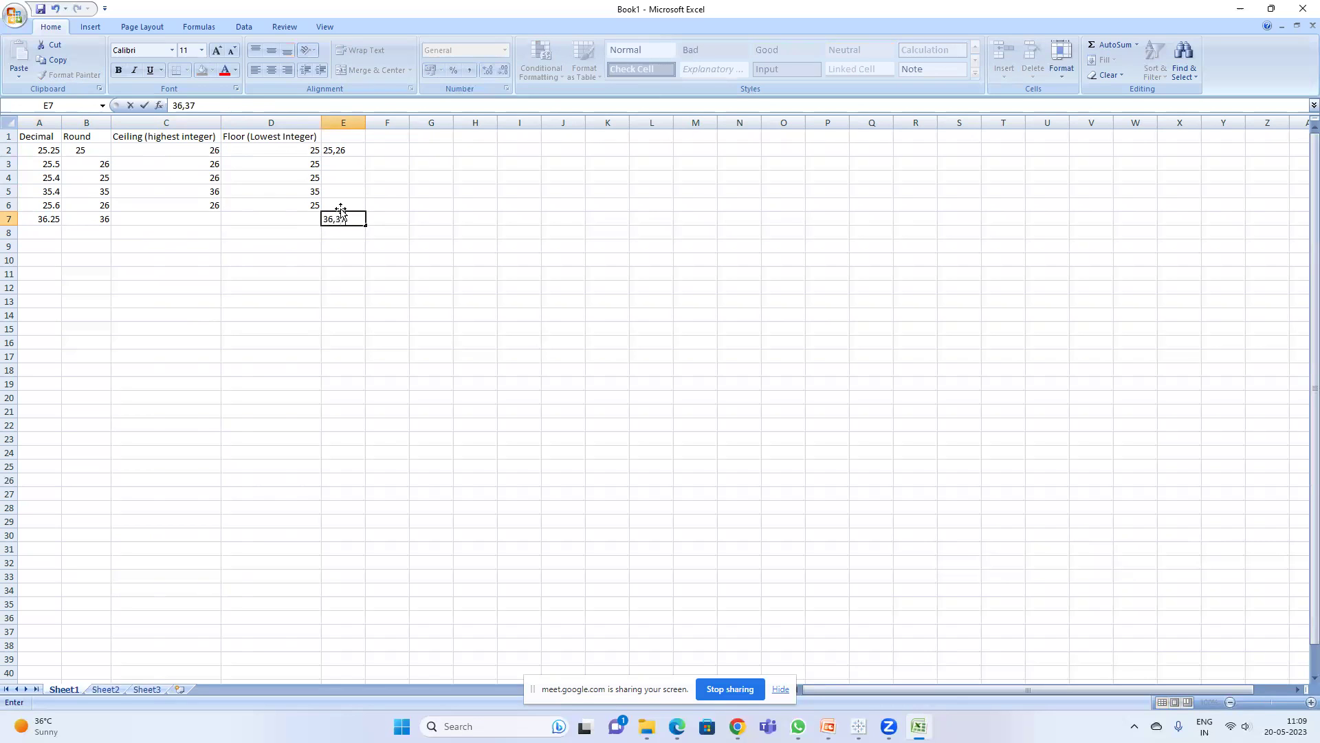
key("Return")
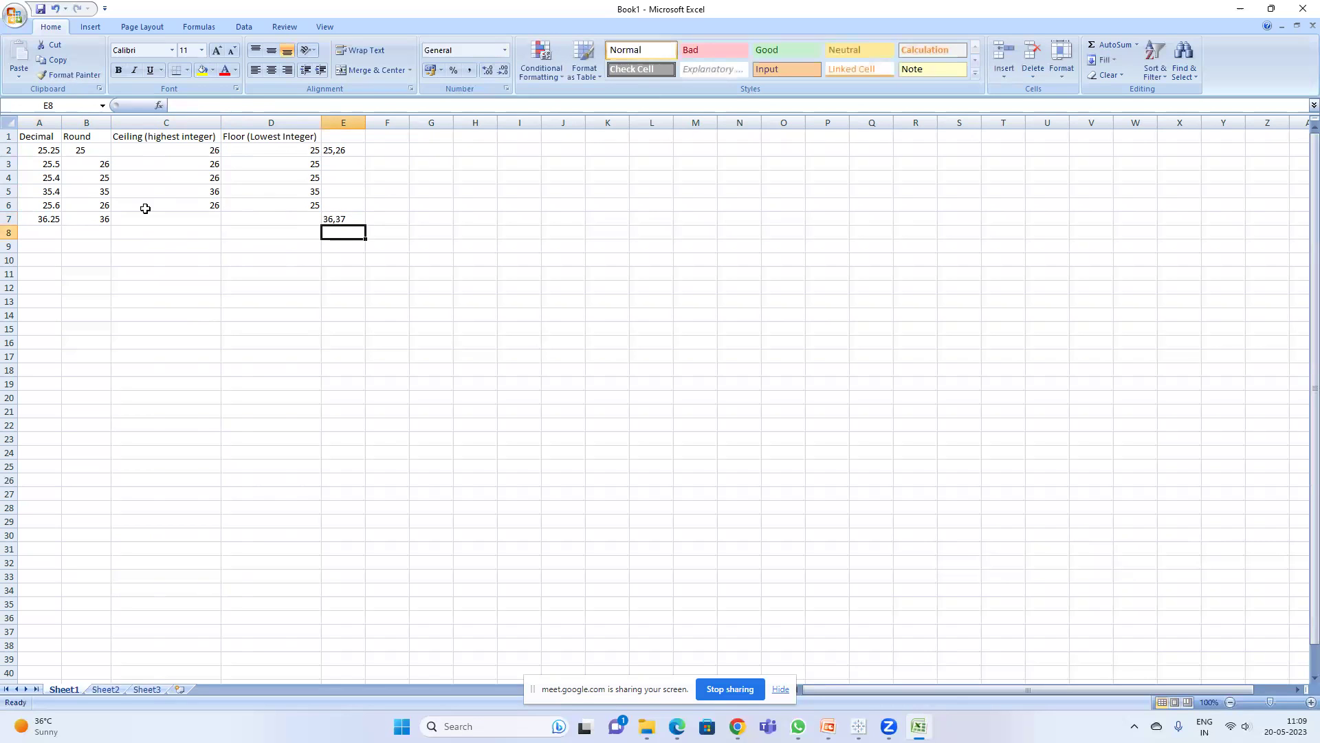
- Give 36.25 a ceiling of 37 in C7 and a floor of 36 in D7, then return to Tableau
left_click(101, 218)
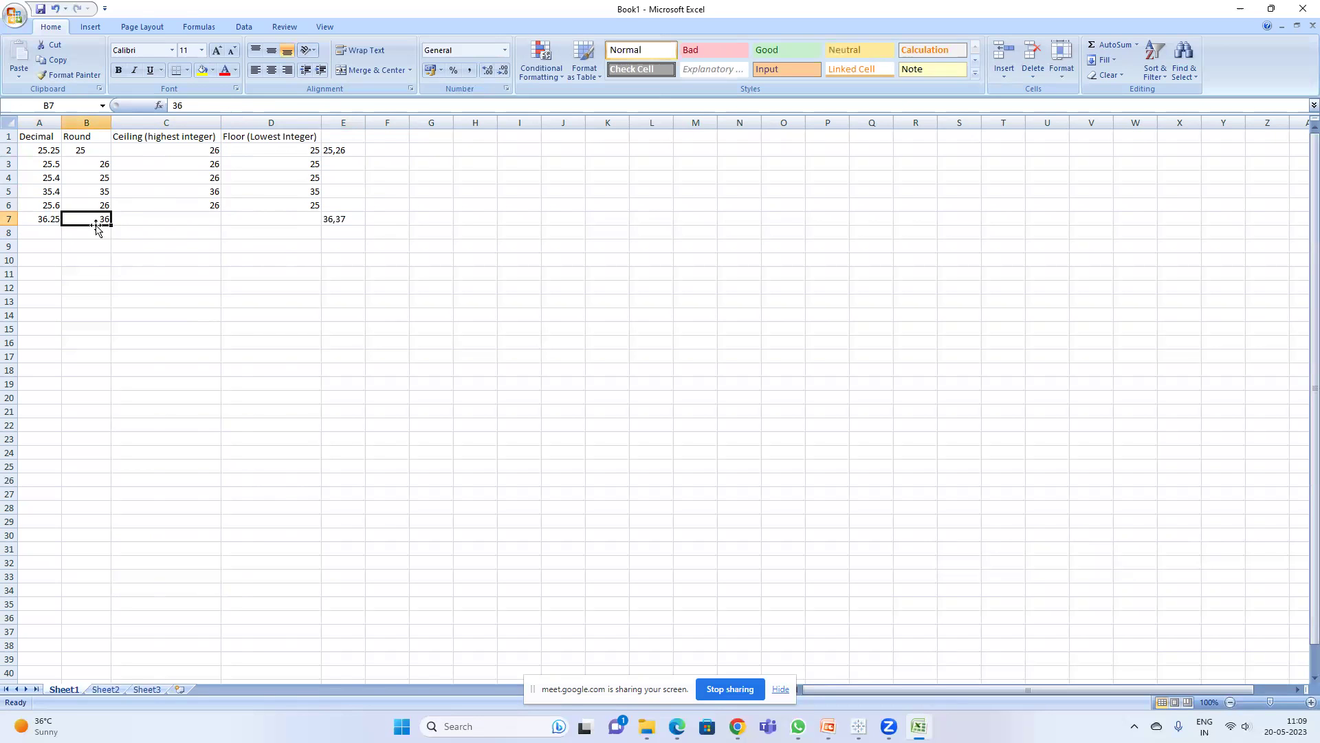
left_click(198, 222)
type("37")
key("Return")
left_click(281, 216)
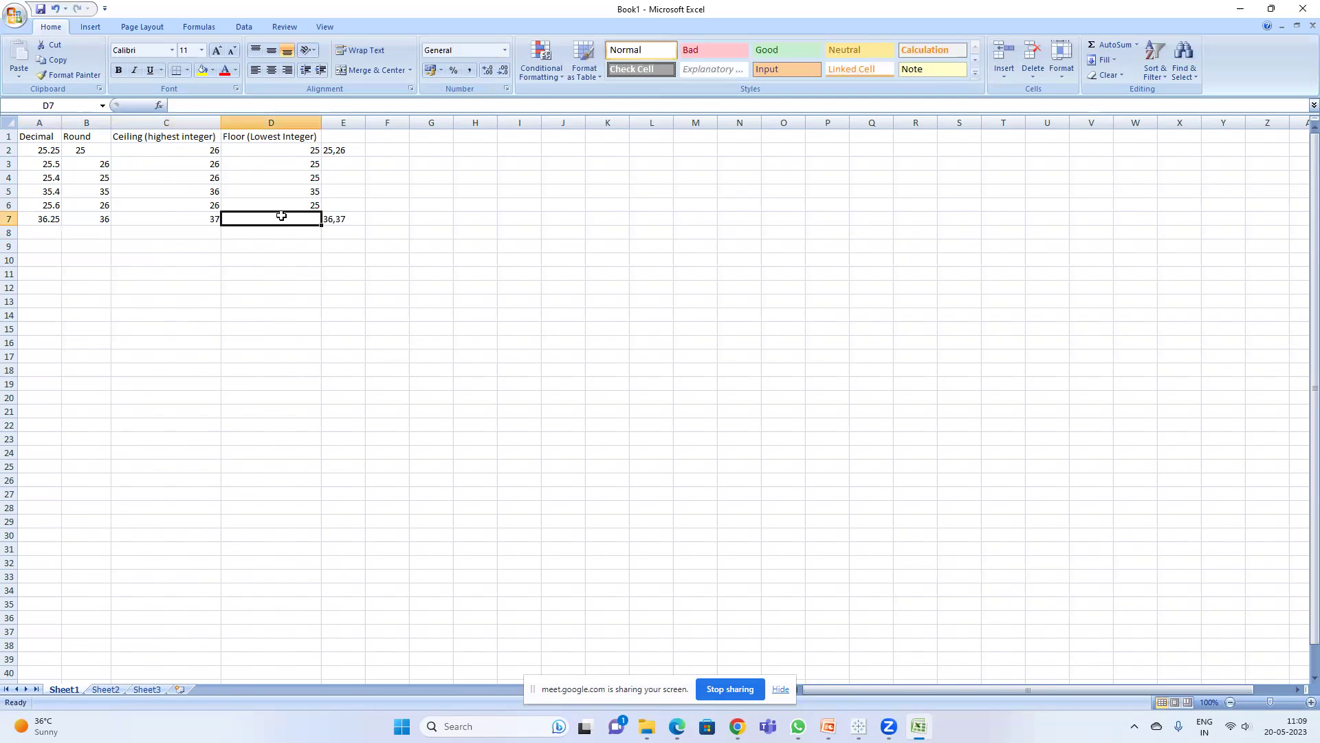
type("36")
key("Return")
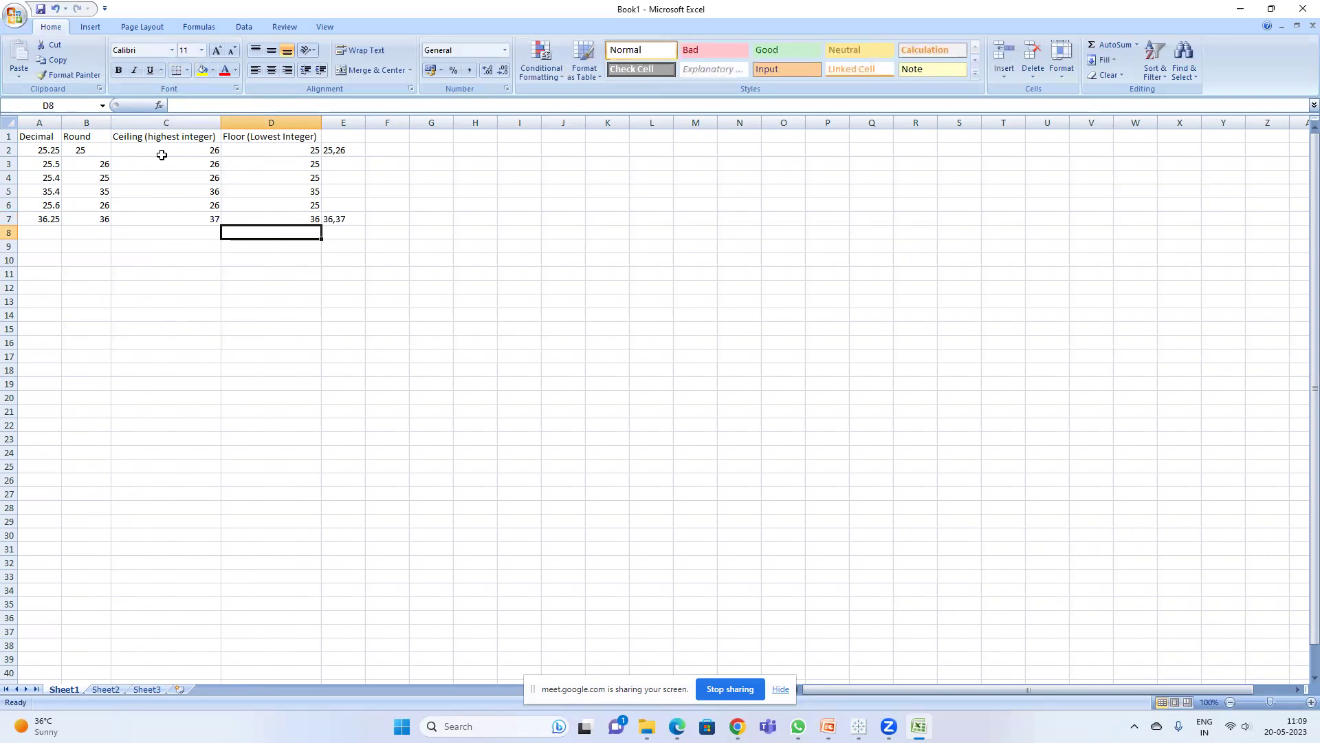
mouse_move(870, 722)
left_click(837, 697)
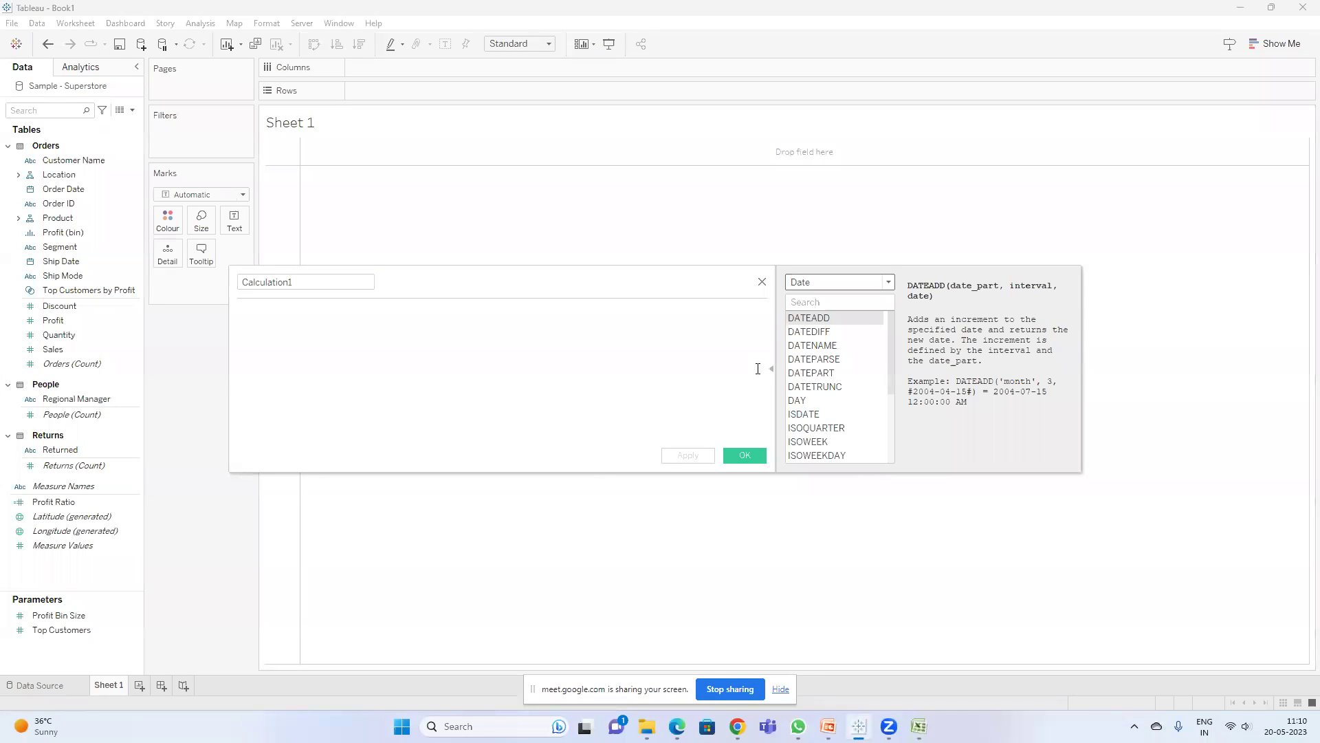
left_click(1239, 7)
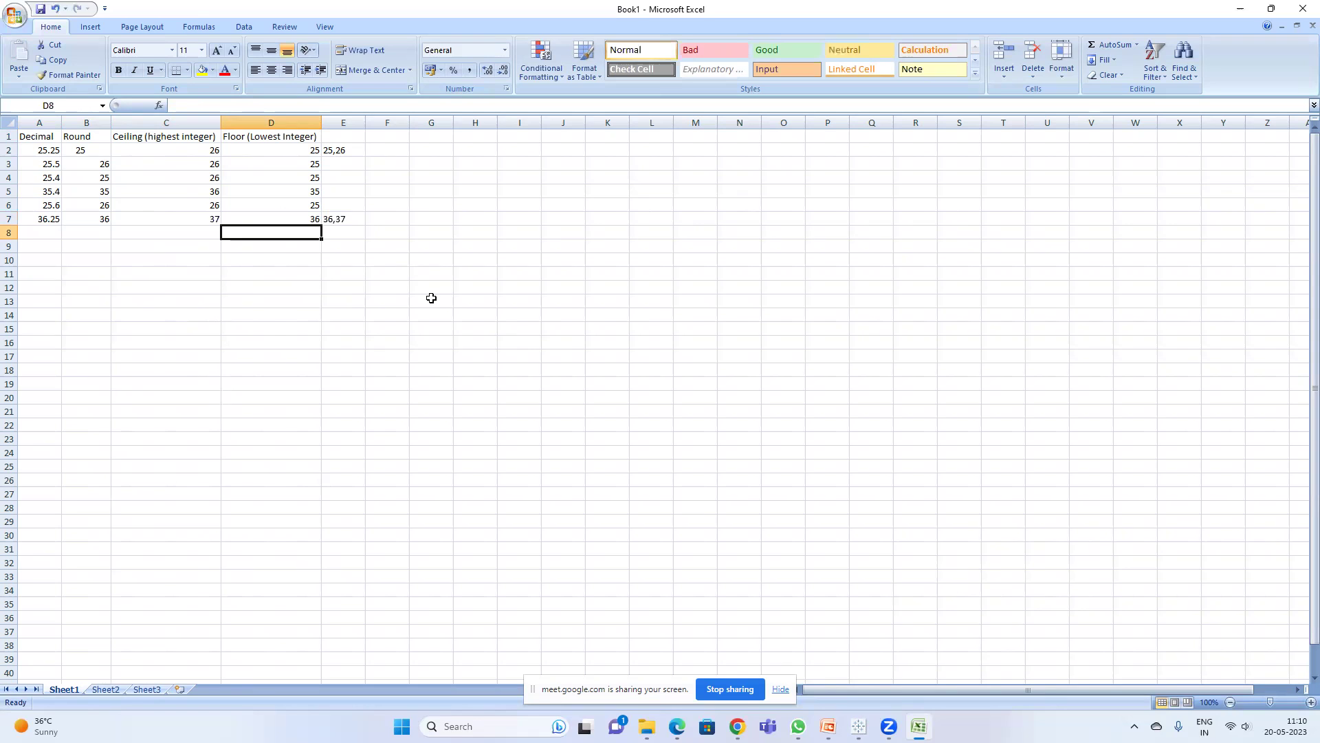
type("395")
key("BackSpace")
key("BackSpace")
key("BackSpace")
key("Return")
key("Return")
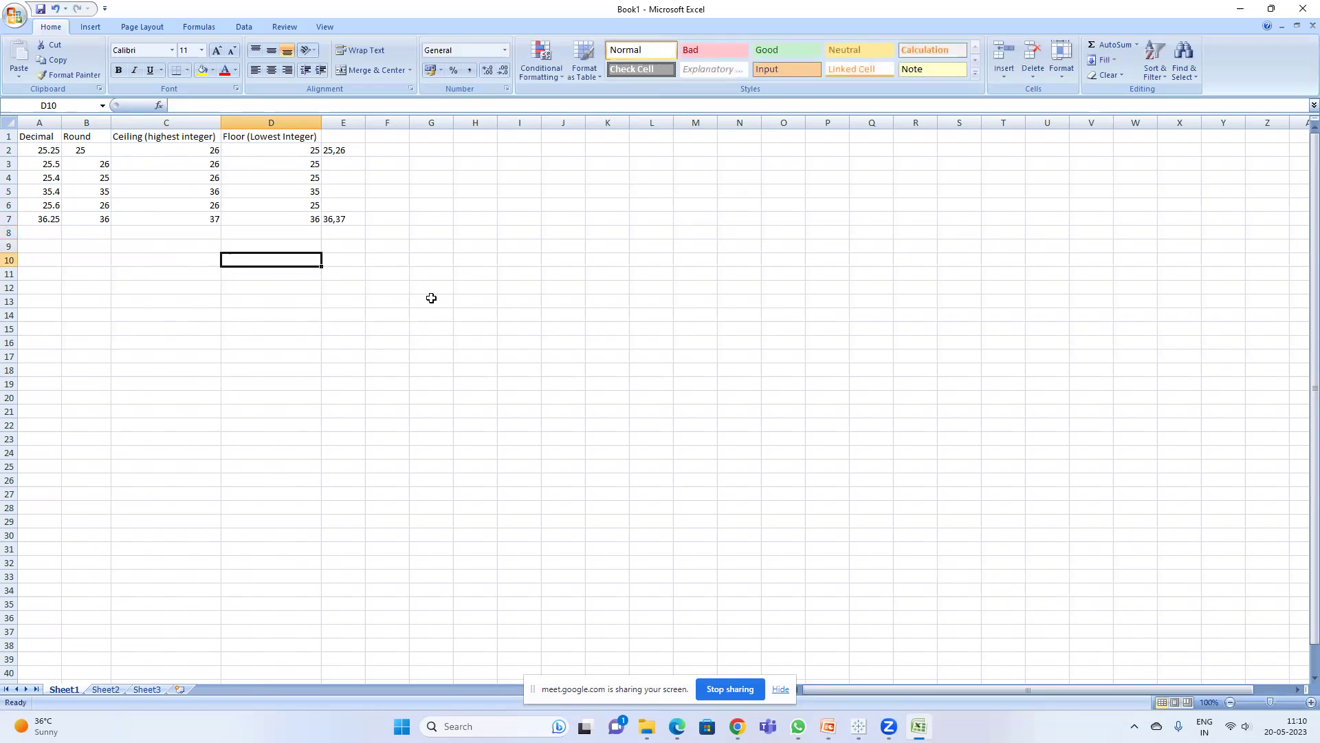
type("3")
type("992")
key("Return")
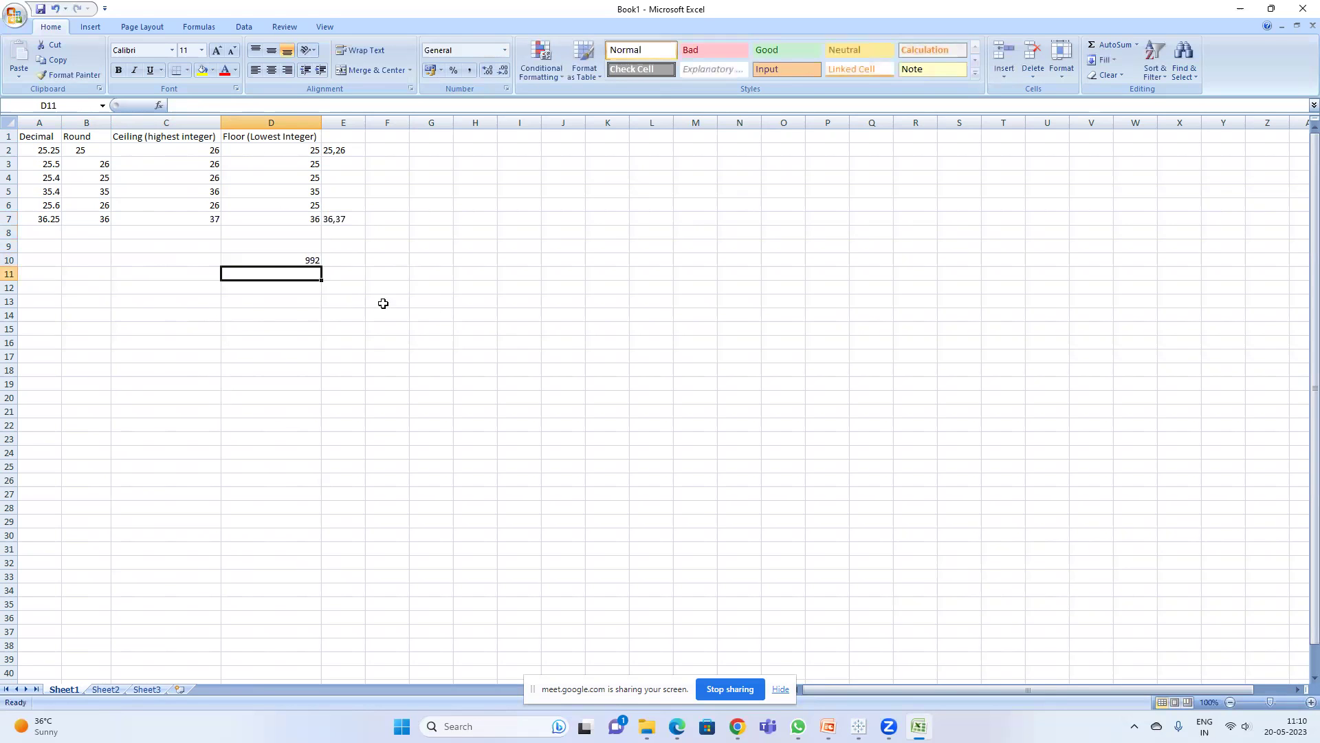
left_click(303, 257)
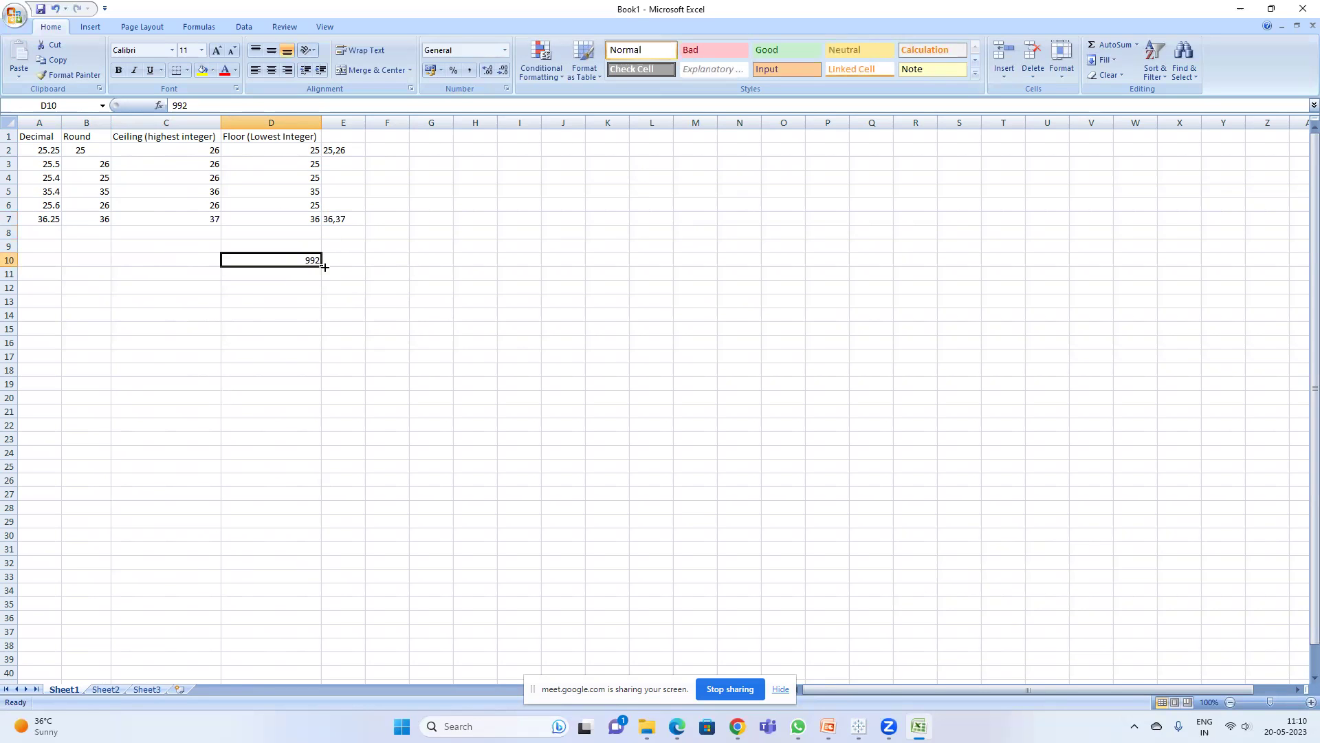
left_click(271, 296)
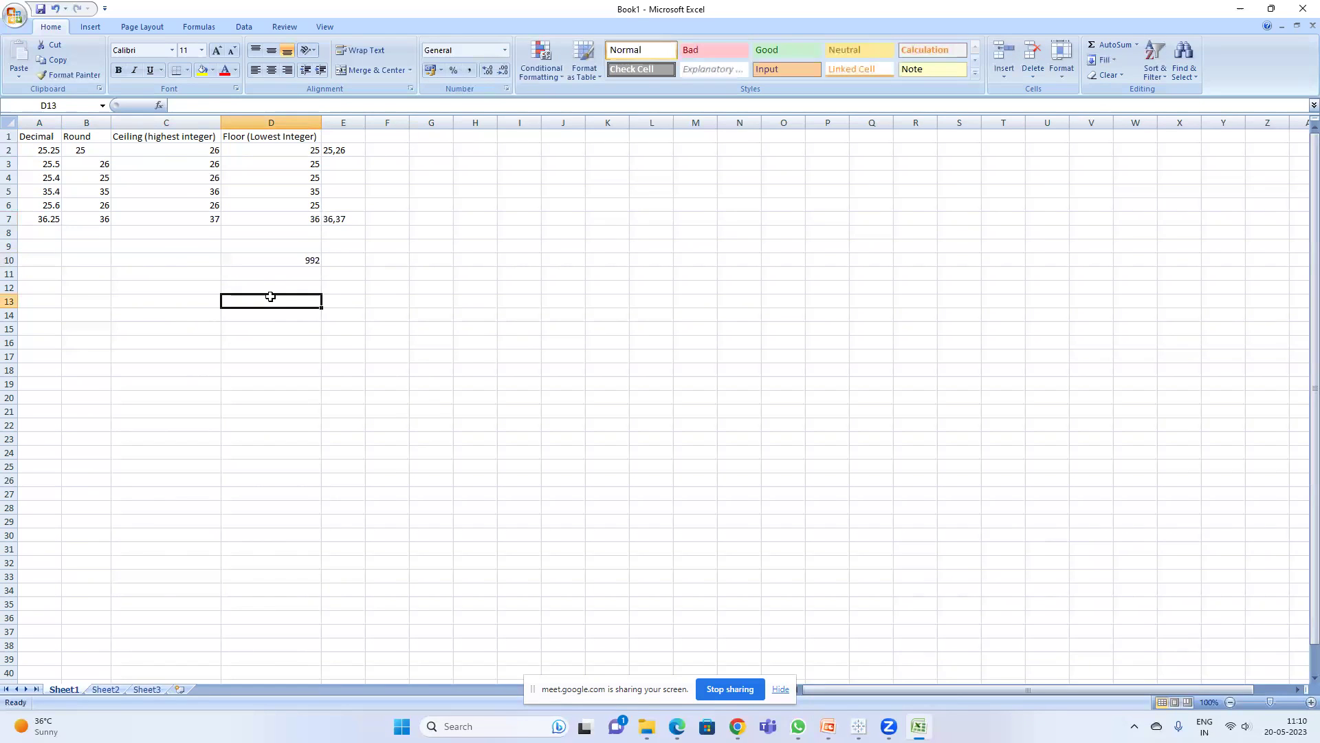
type("990")
key("Return")
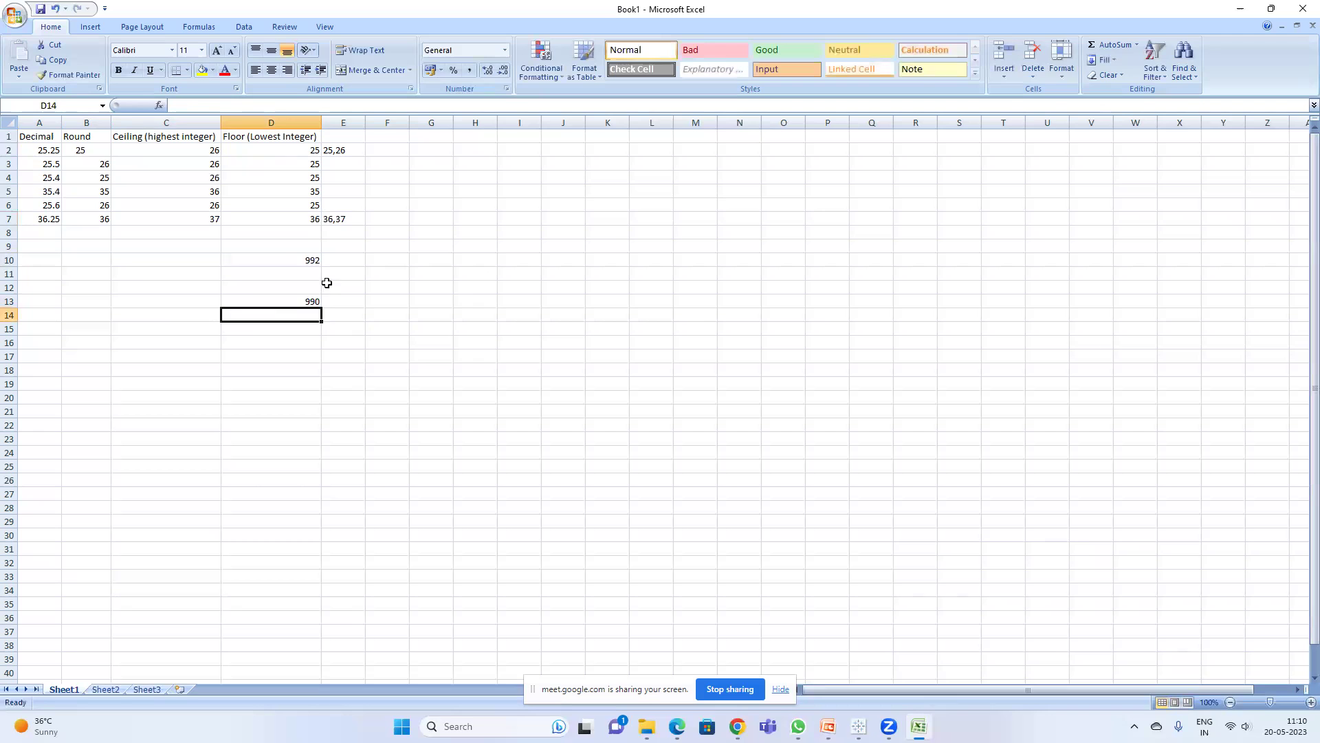
left_click(370, 255)
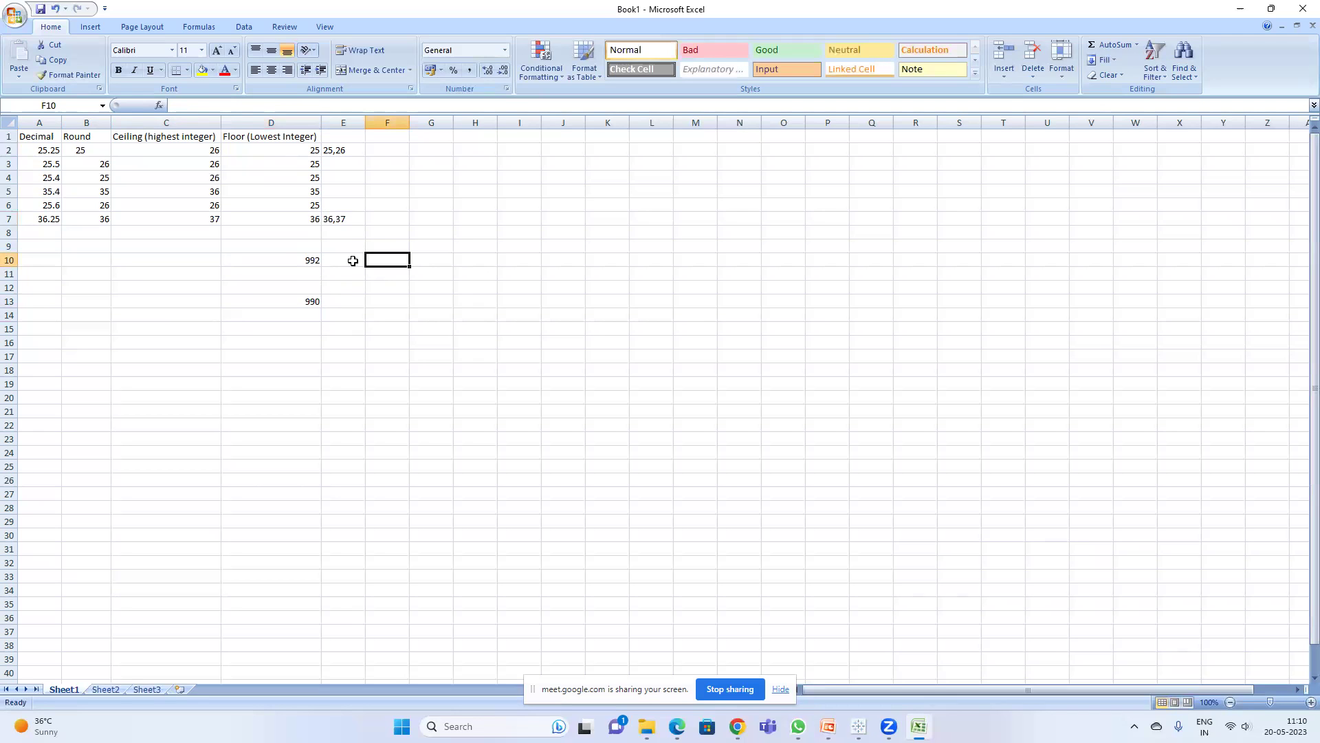
type("1000")
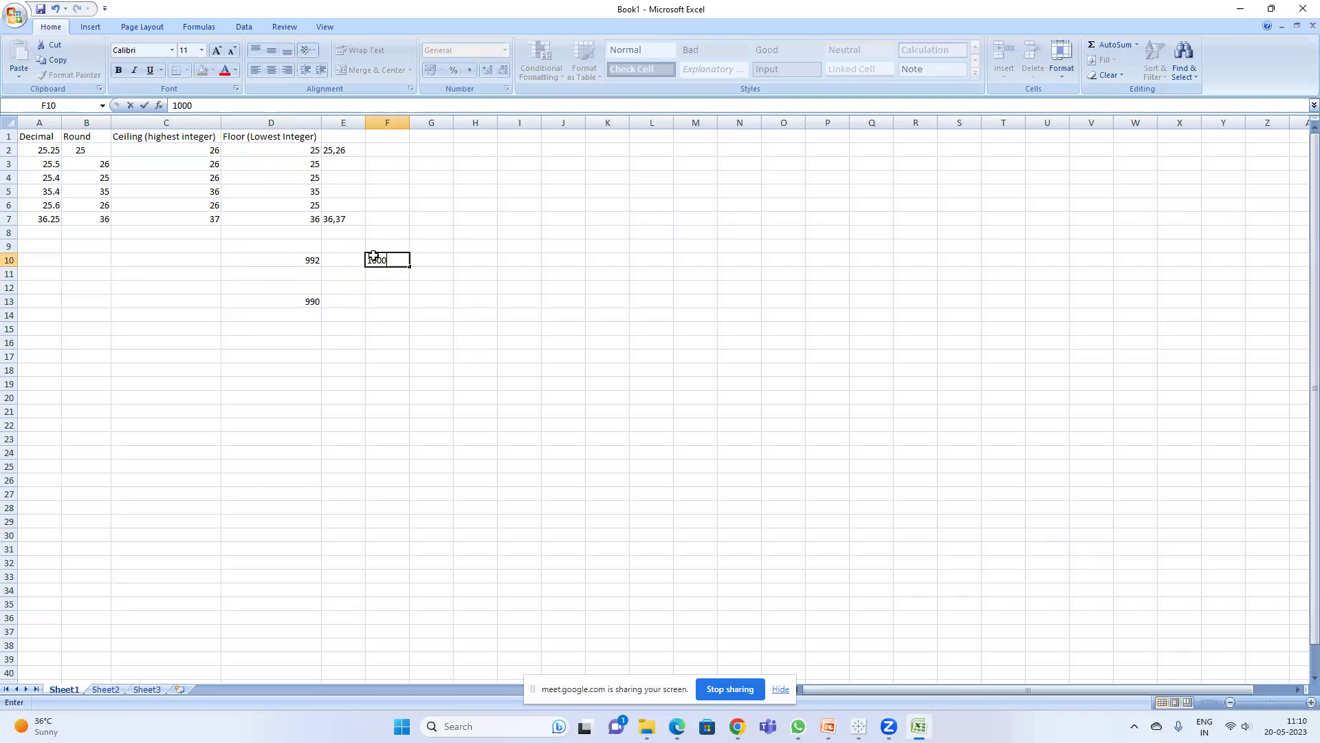
key("Return")
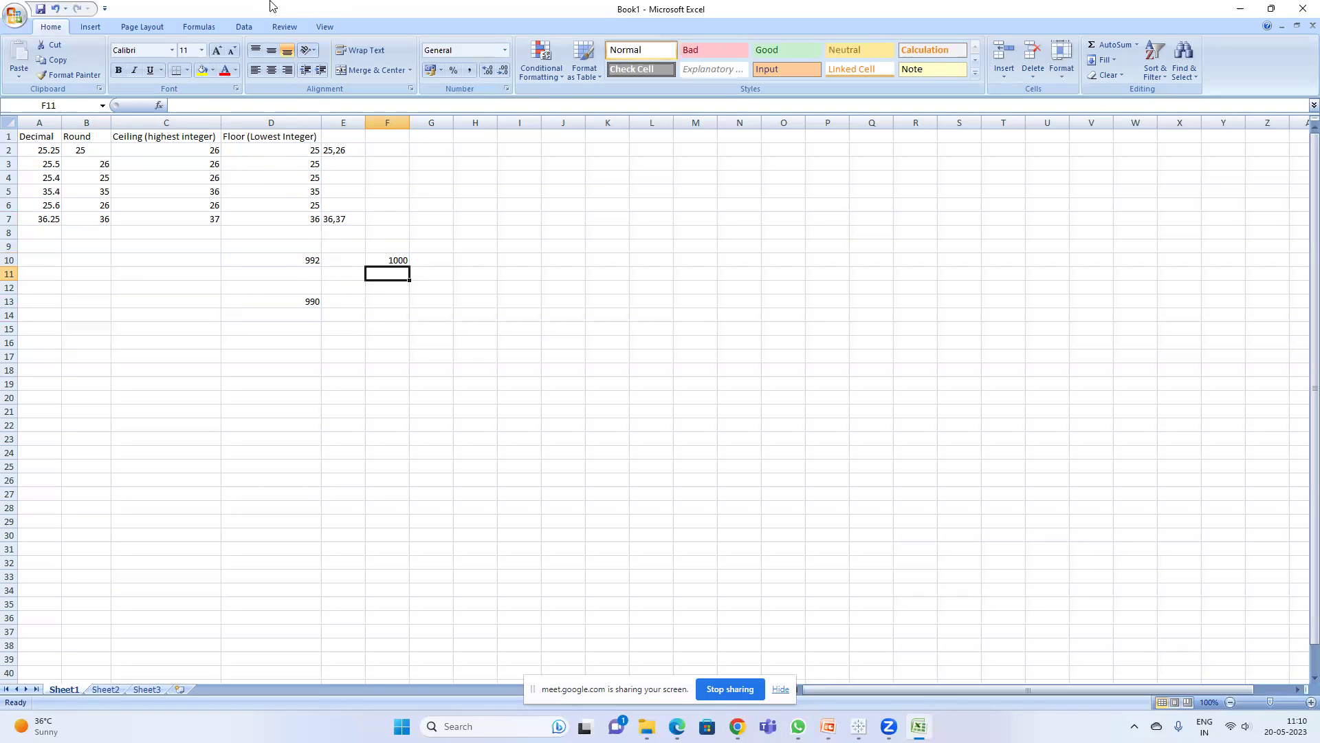
left_click_drag(291, 258, 407, 329)
key("Delete")
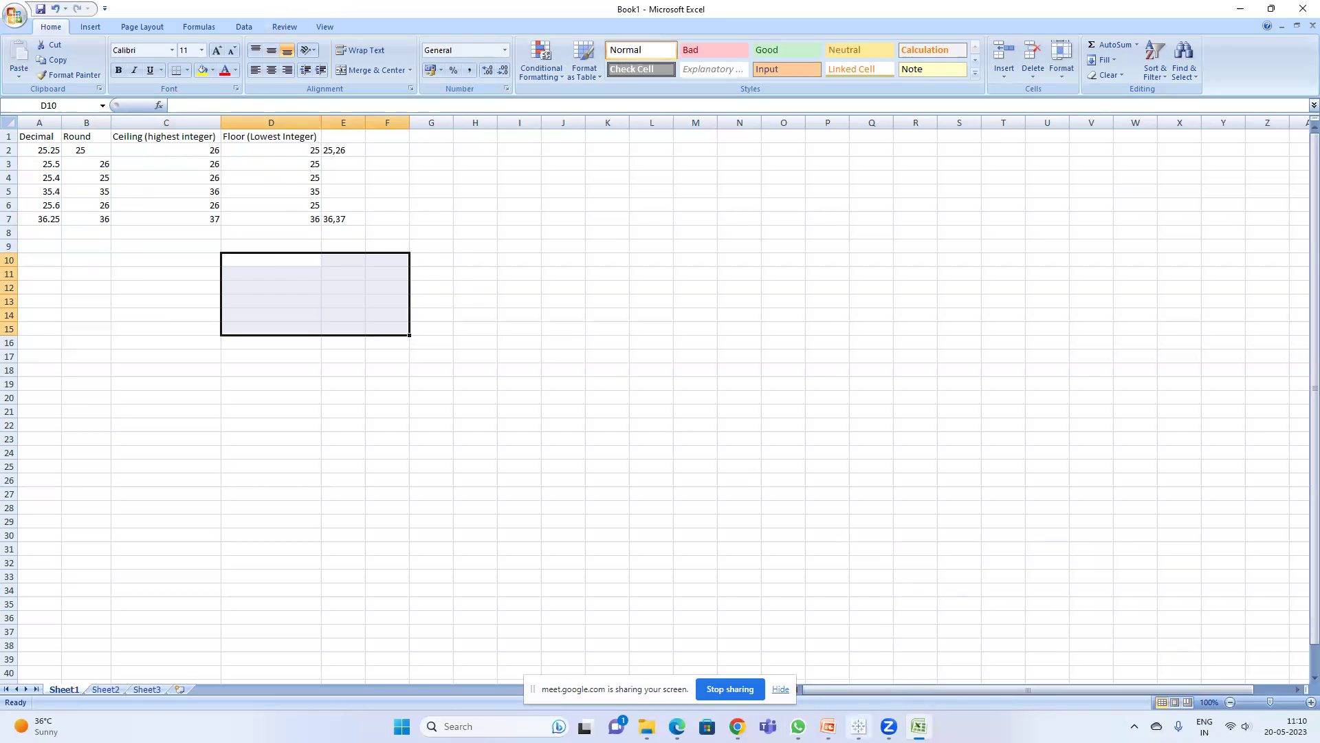
- Discard the empty calculation and show total Sales as a text table
left_click(858, 726)
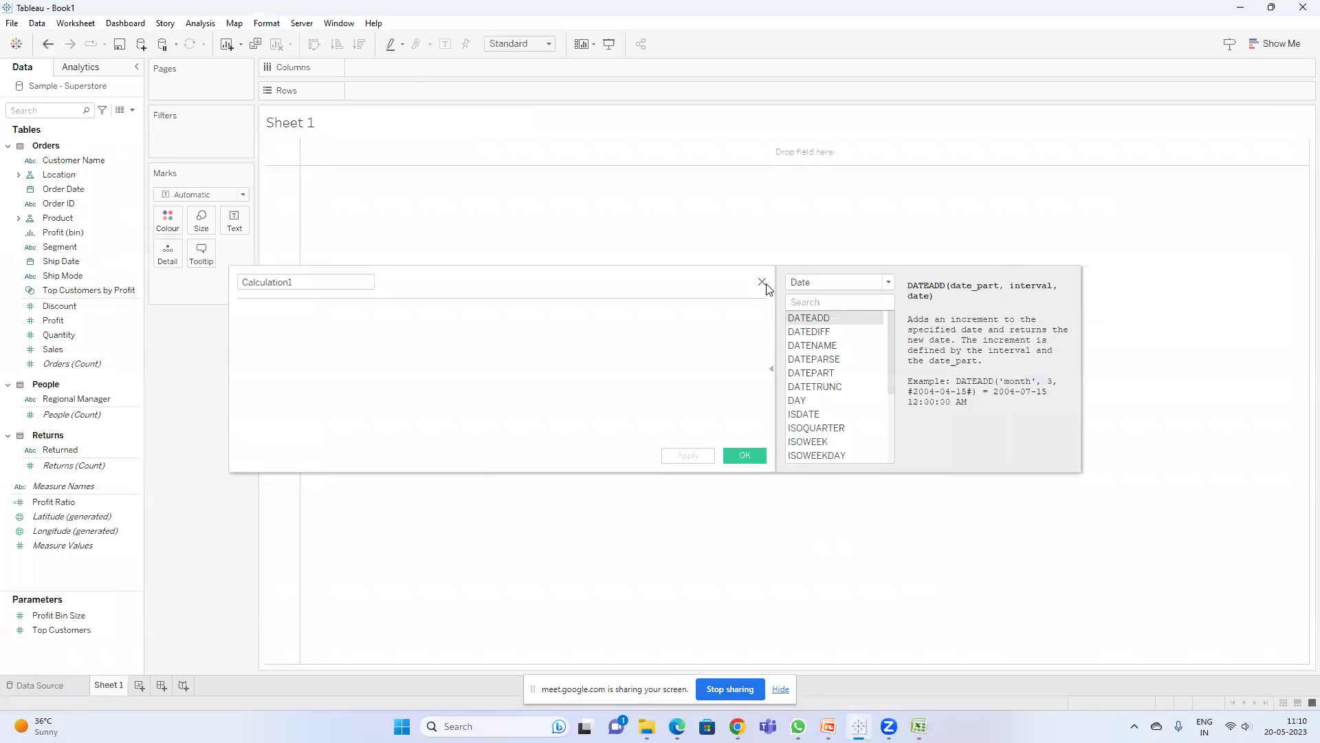
left_click(762, 282)
left_click(49, 110)
type("sa")
left_click_drag(62, 170, 380, 97)
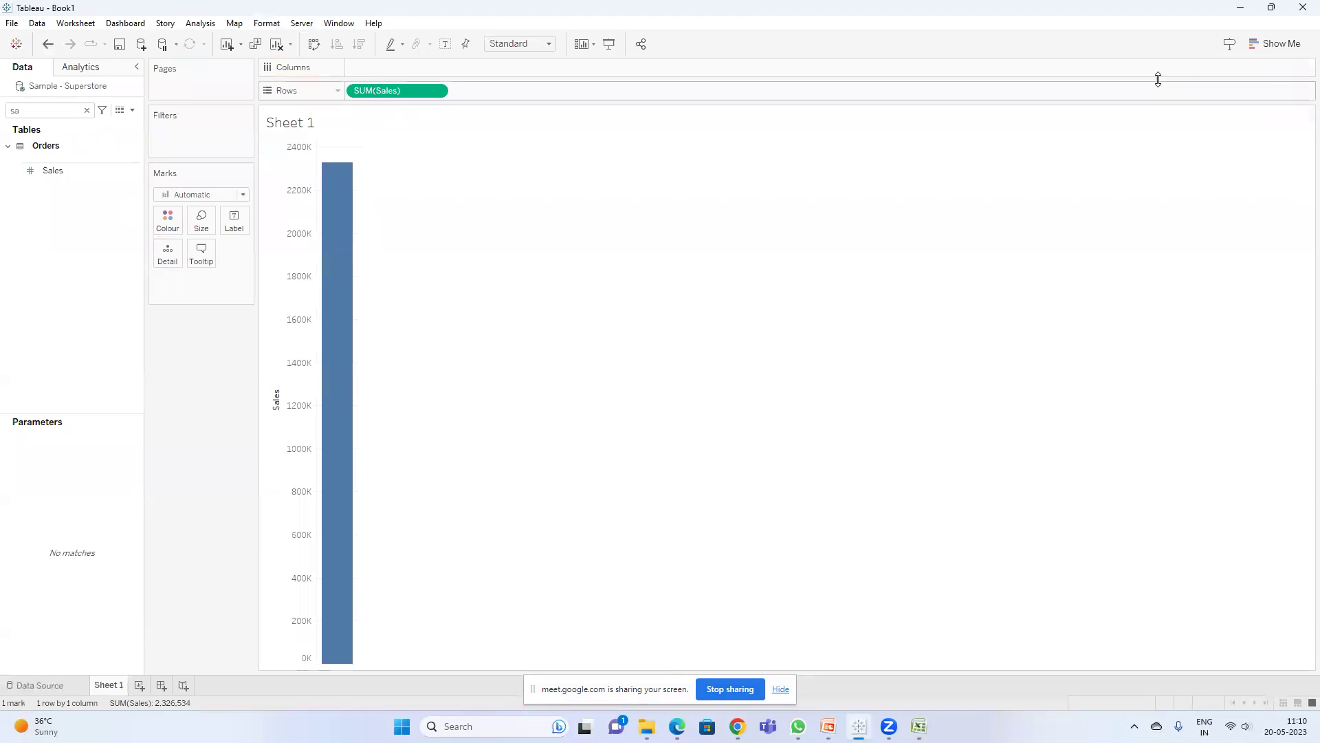
left_click(1276, 44)
left_click(1210, 80)
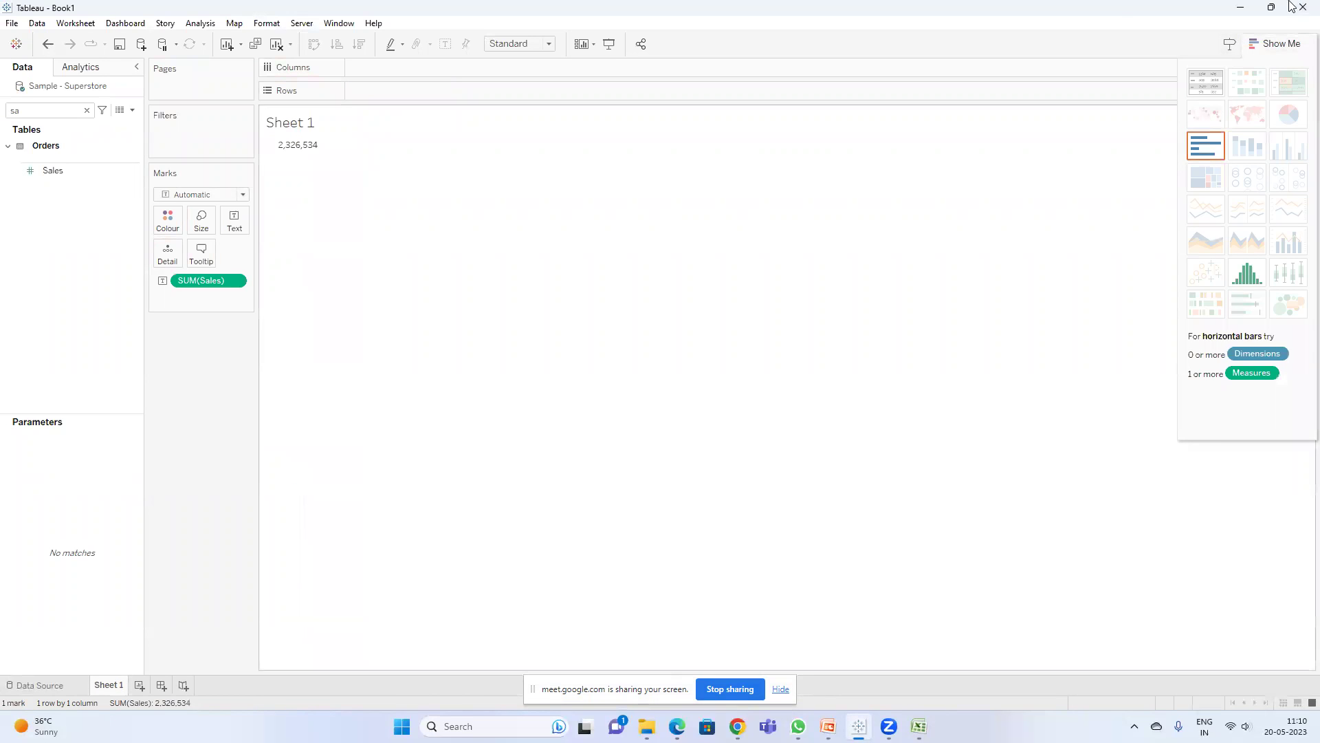
- Add Country/Region to Rows to break Sales out by country
left_click(48, 111)
key("BackSpace")
key("BackSpace")
type("cou")
left_click_drag(84, 175, 280, 138)
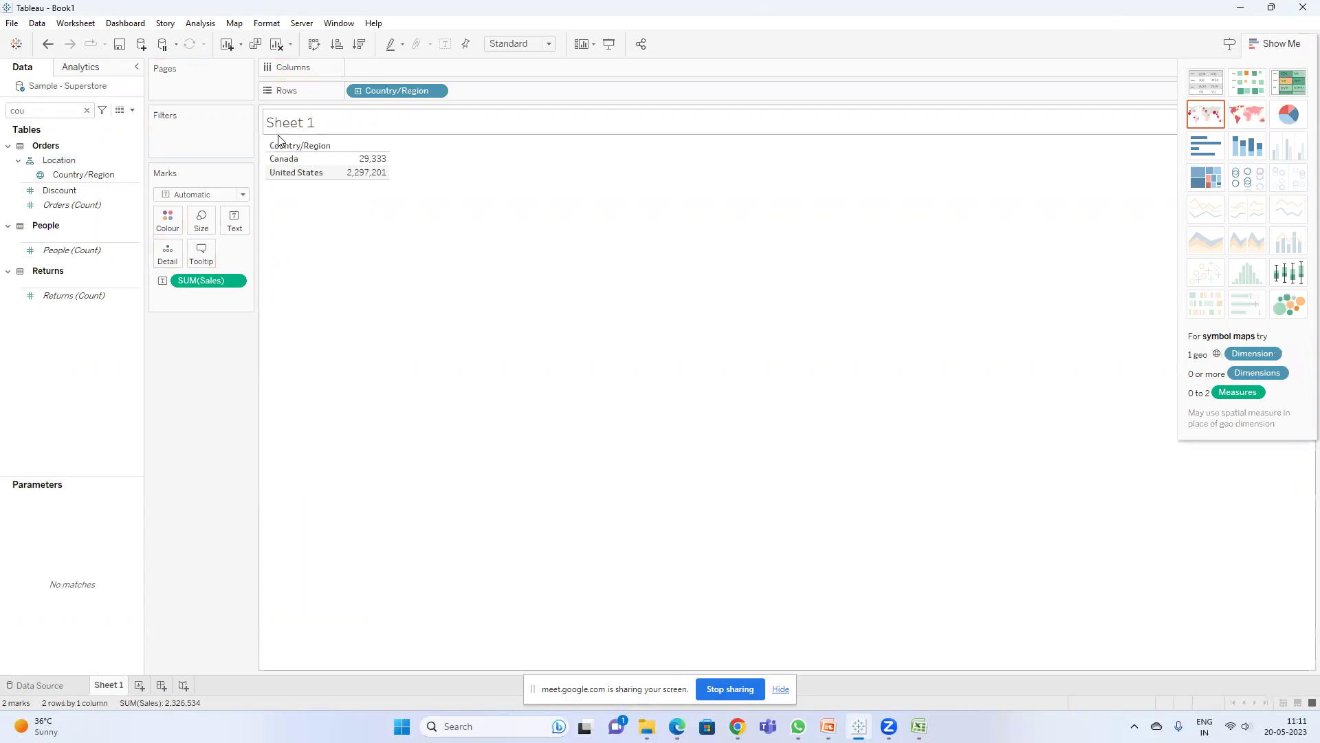
- Format the SUM(Sales) values as a custom number with 2 decimal places
right_click(200, 284)
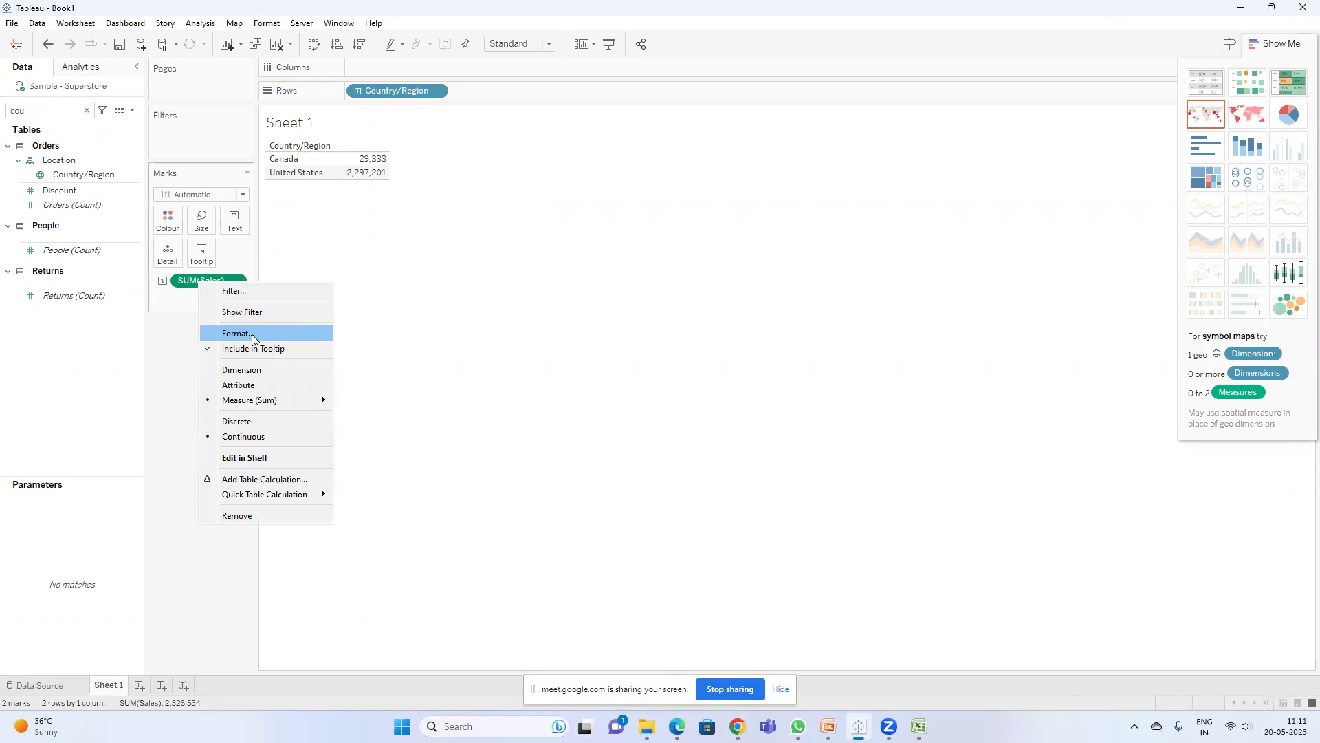
left_click(252, 334)
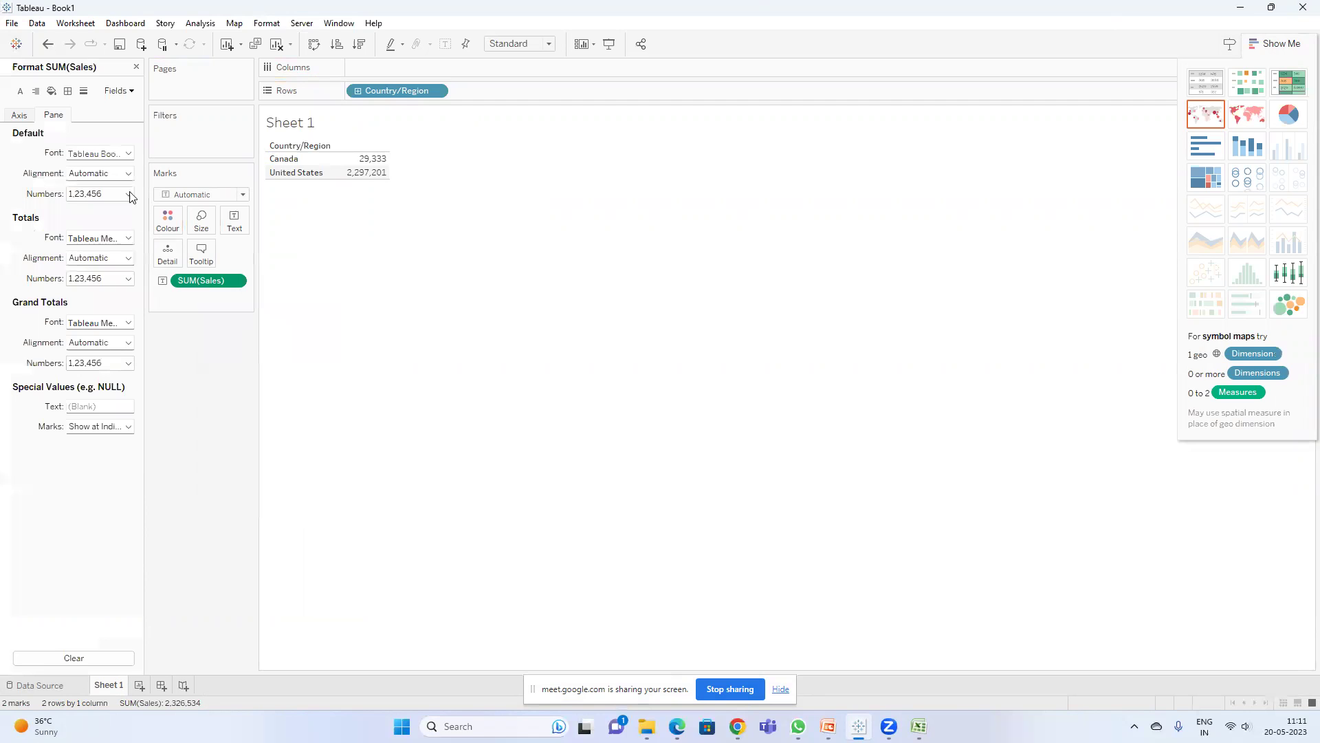
left_click(88, 195)
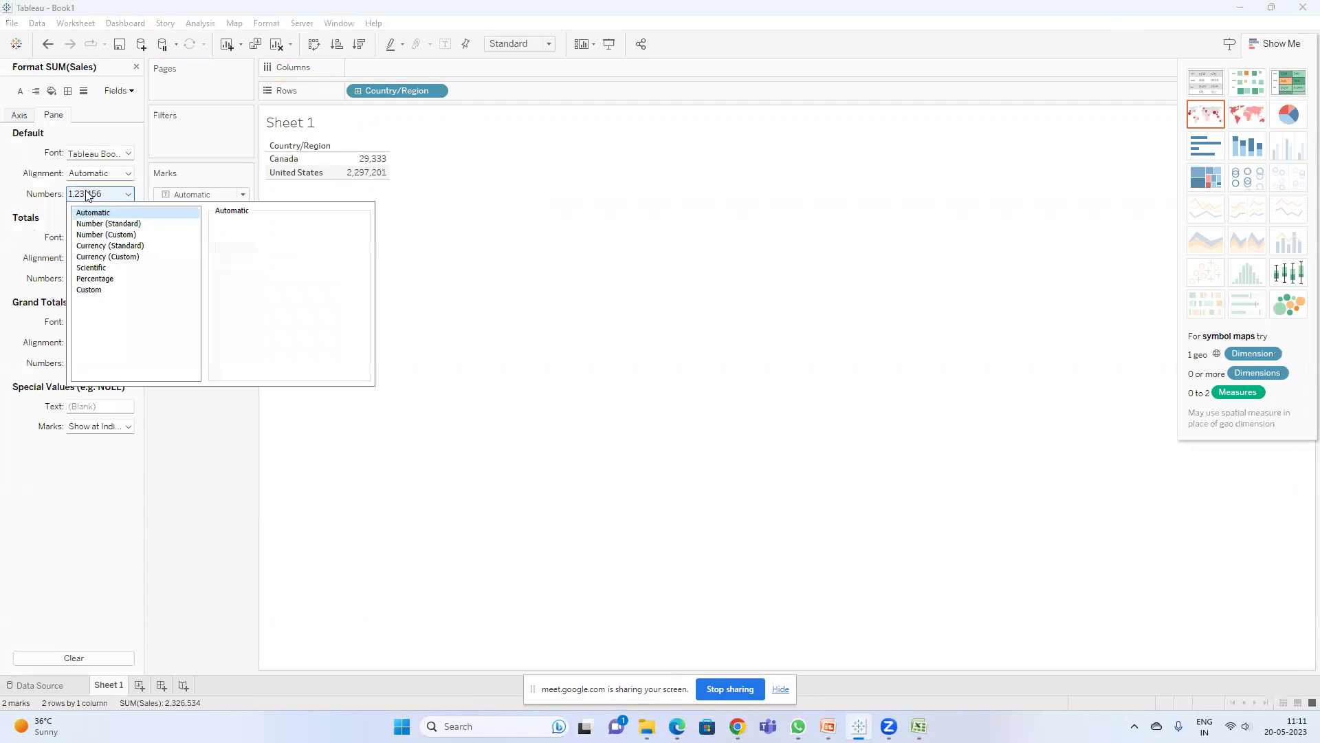
left_click(121, 236)
left_click(506, 226)
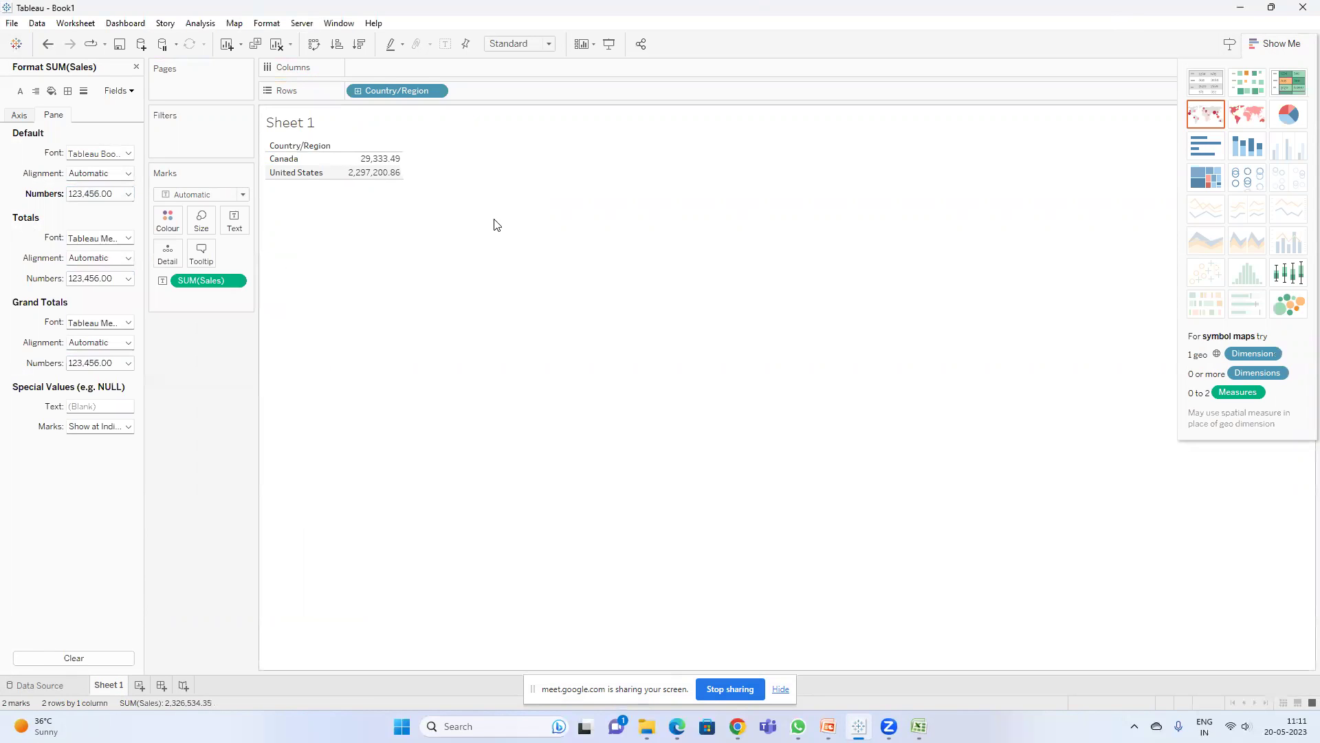
left_click(103, 196)
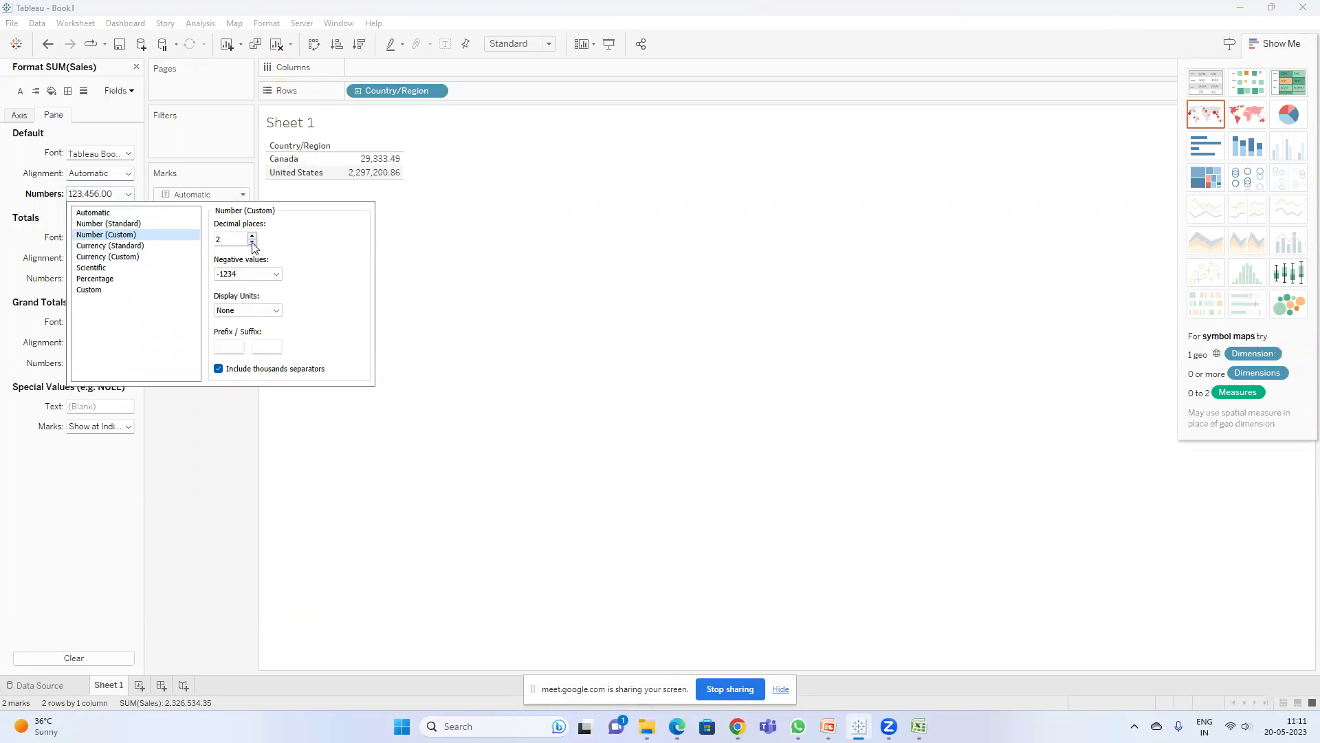
left_click(252, 236)
left_click(253, 242)
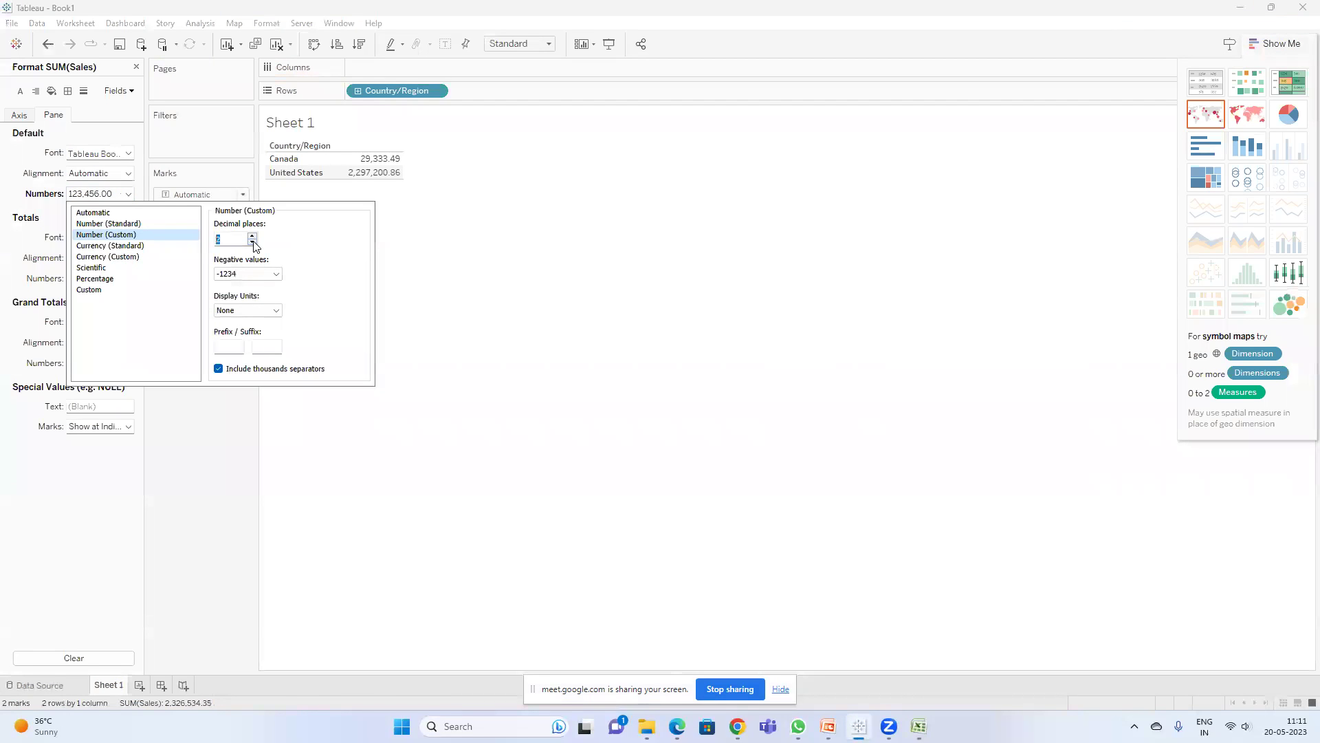
left_click(472, 289)
- Rename the worksheet to 'Mathematical Round of'
double_click(117, 685)
type("Mathematical Round")
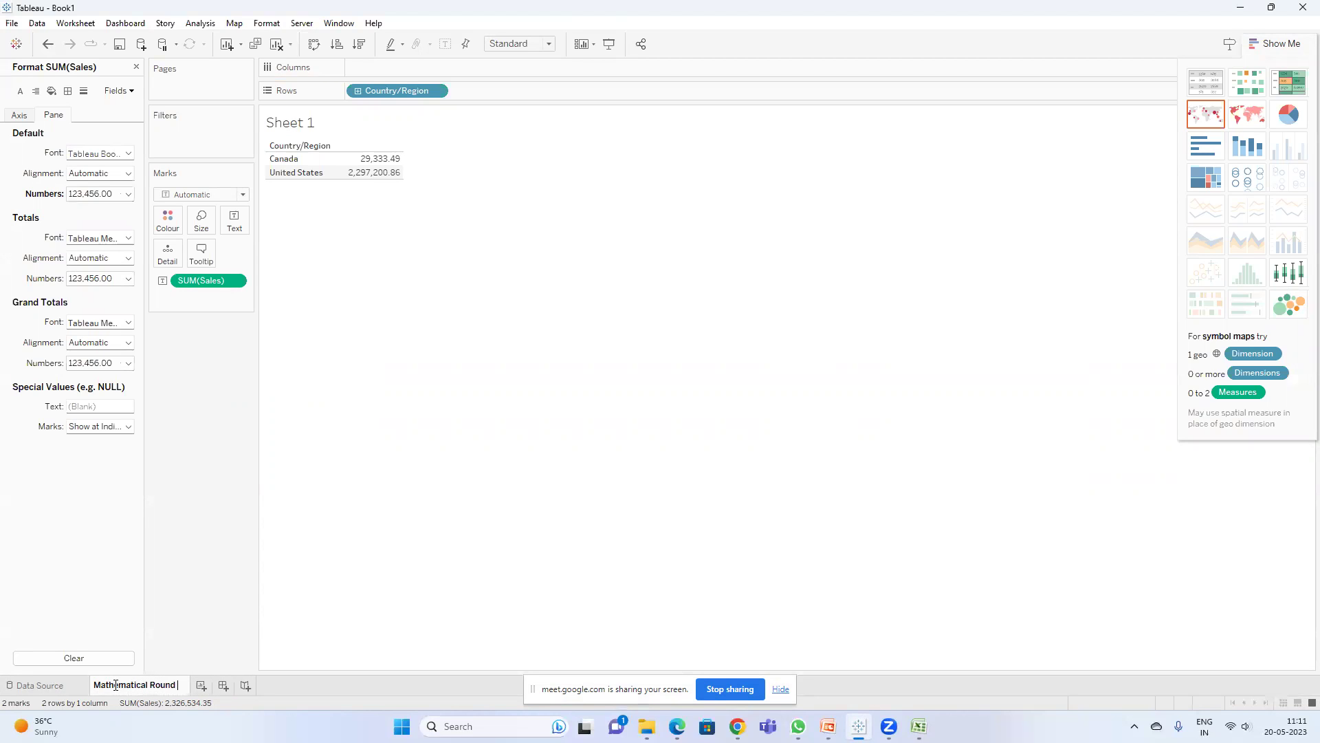
type(" of")
key("Return")
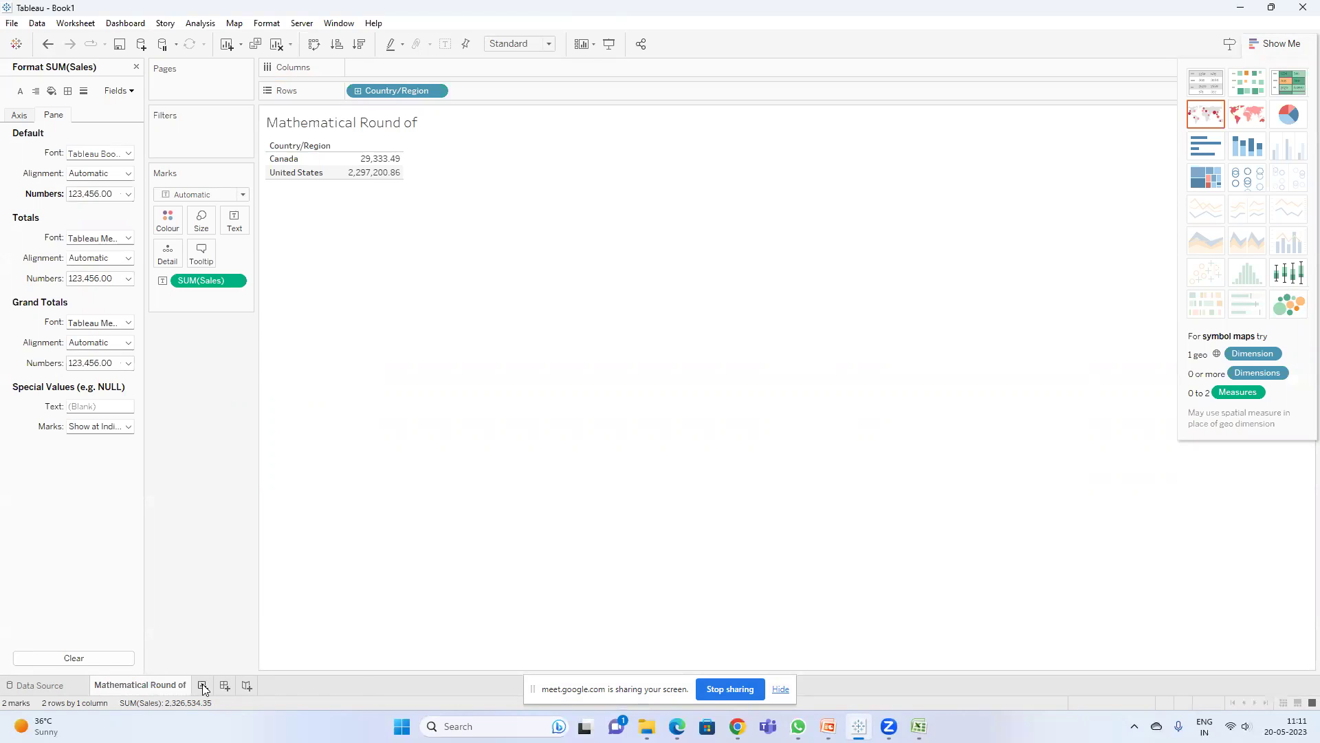
- On a new sheet, build a table of SUM(Sales) by Country/Region
left_click(202, 686)
left_click_drag(65, 175, 411, 89)
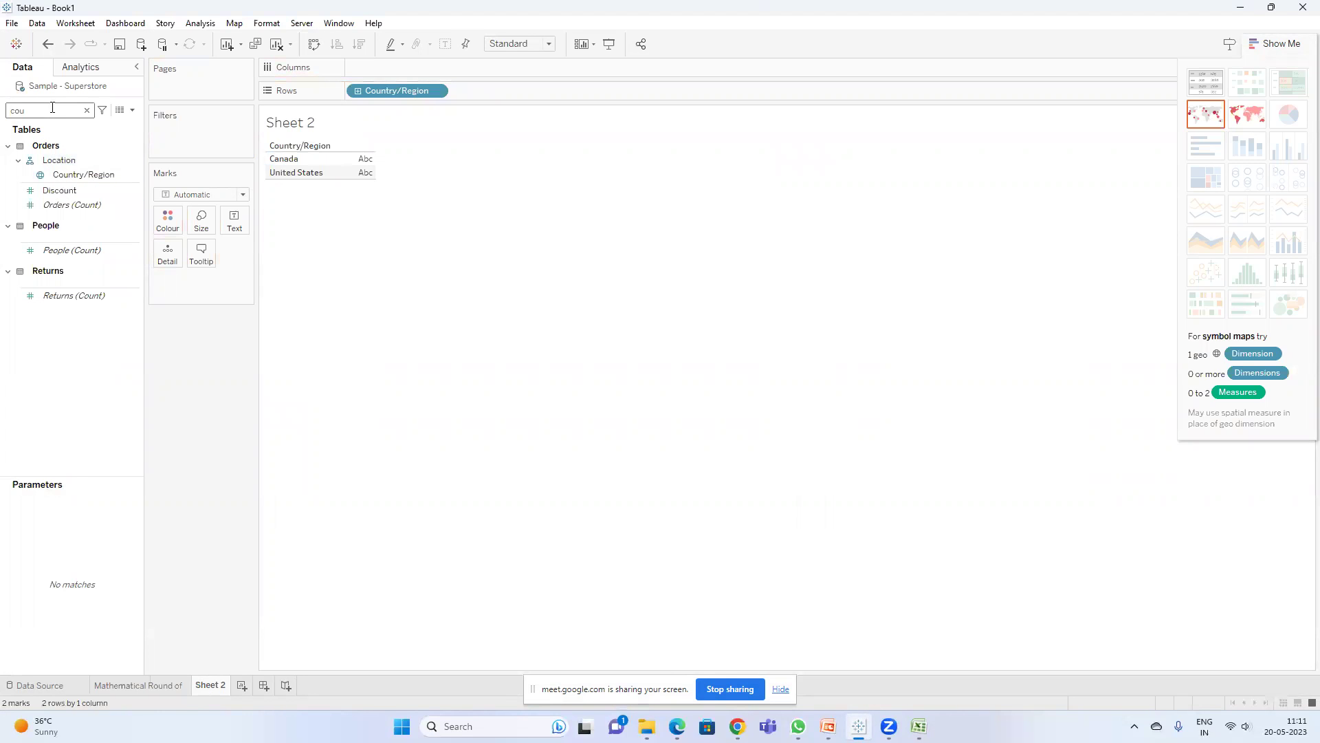
key("BackSpace")
key("BackSpace")
key("BackSpace")
type("sa")
left_click_drag(73, 168, 206, 278)
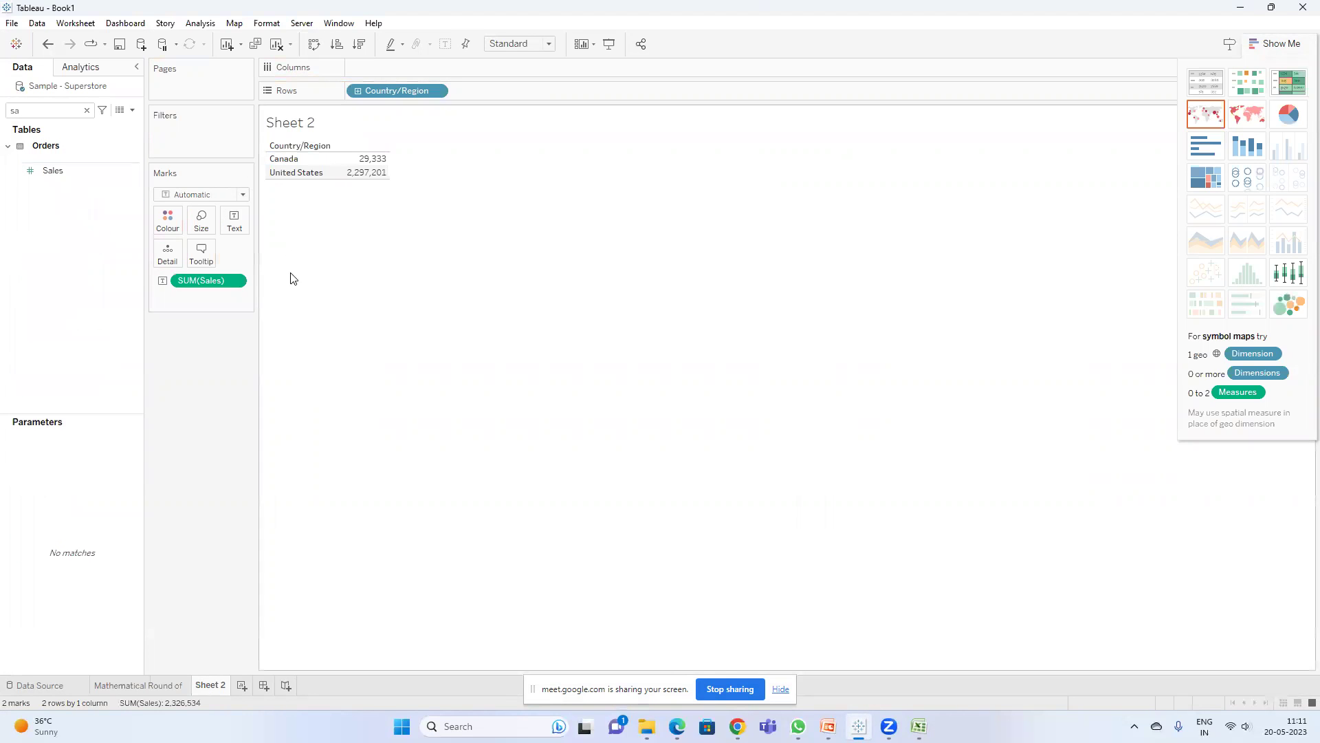
right_click(218, 282)
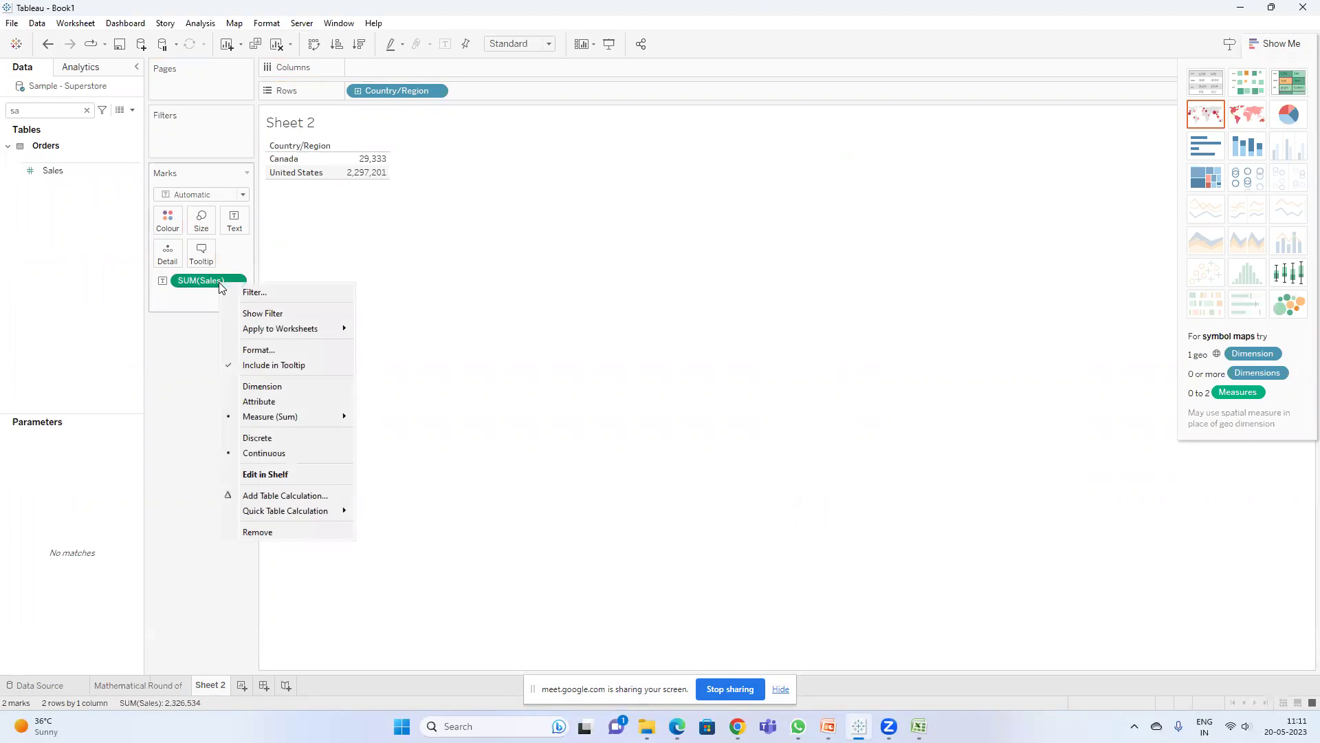
left_click(534, 342)
- Create a calculated field named Ceiling with the formula CEILING(SUM([Sales]))
left_click(132, 110)
left_click(90, 126)
left_click(335, 316)
left_click_drag(299, 281, 48, 193)
type("Ce")
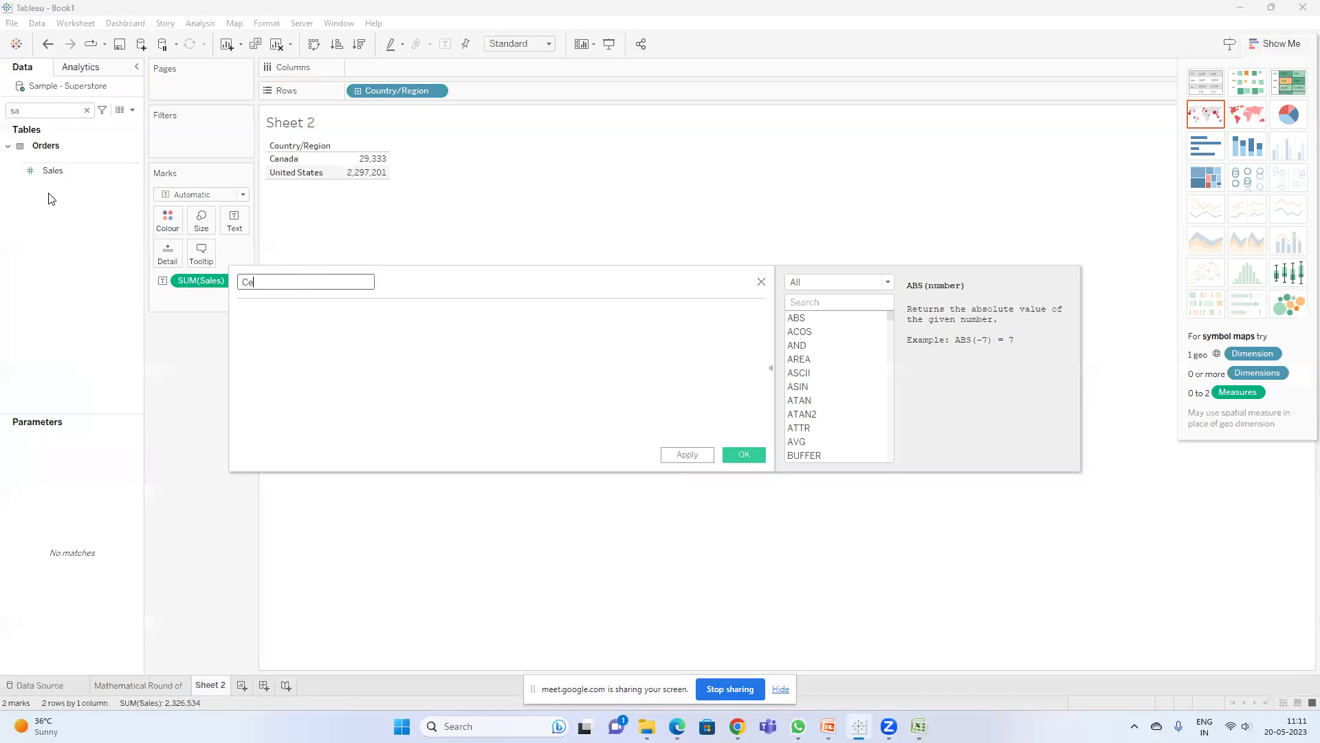
key("Tab")
type("sum")
key("BackSpace")
key("BackSpace")
key("BackSpace")
type("ceil")
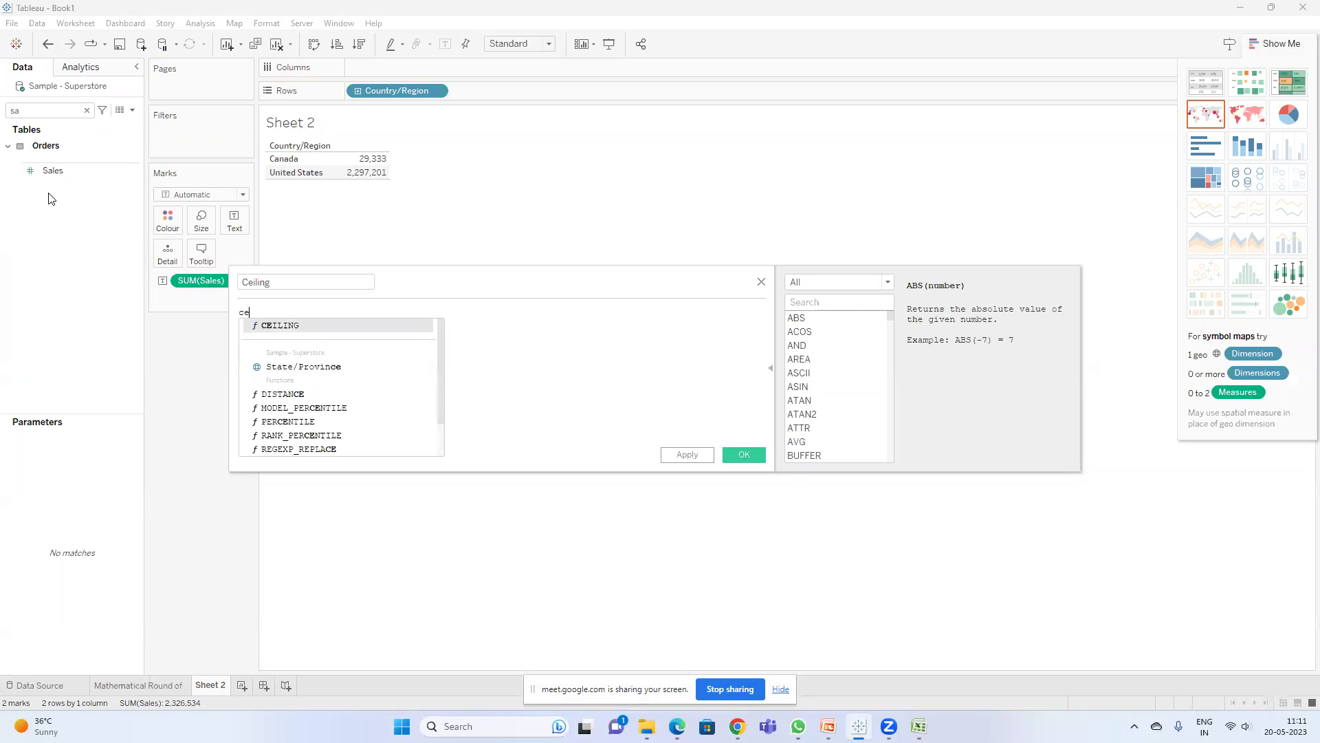
key("Return")
type("sum")
key("Return")
type("sal))")
key("Return")
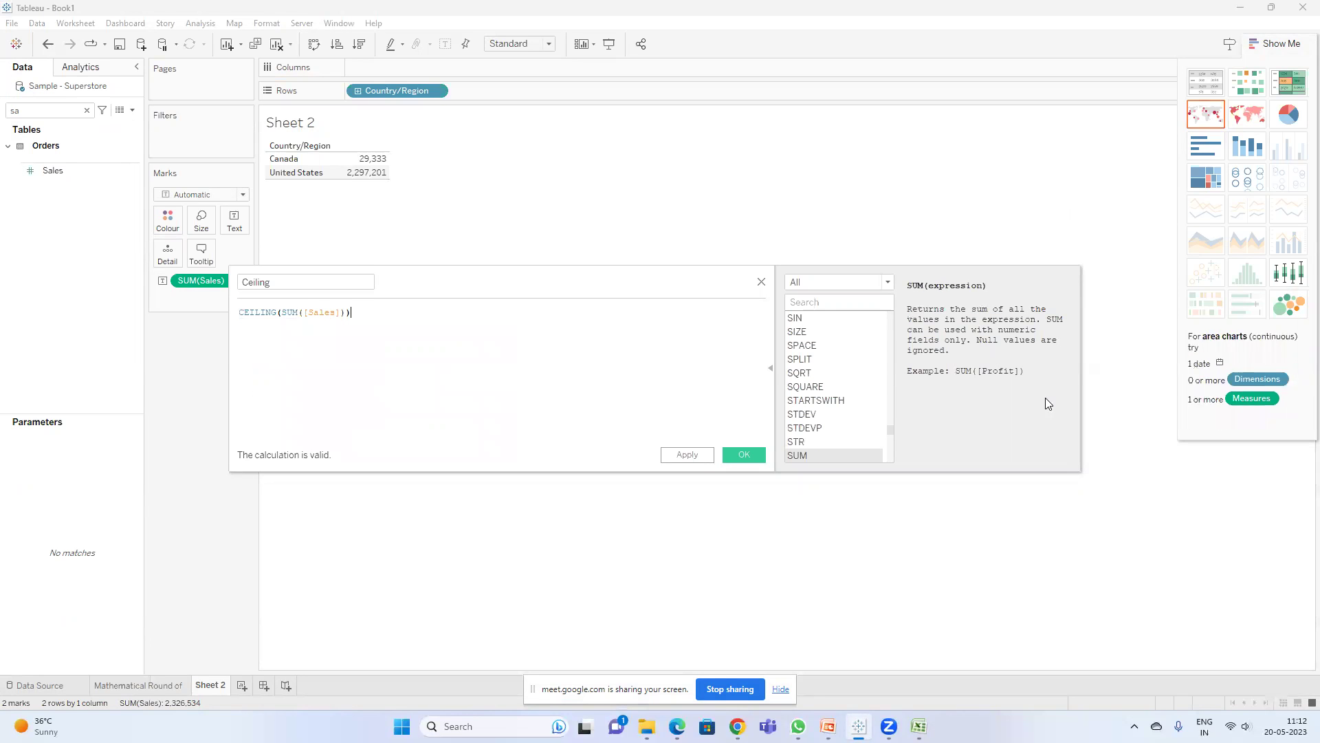
left_click(732, 455)
- Replace SUM(Sales) in the table with the Ceiling values as text
left_click_drag(196, 279, 199, 395)
double_click(24, 110)
type("ce")
left_click_drag(45, 212, 234, 227)
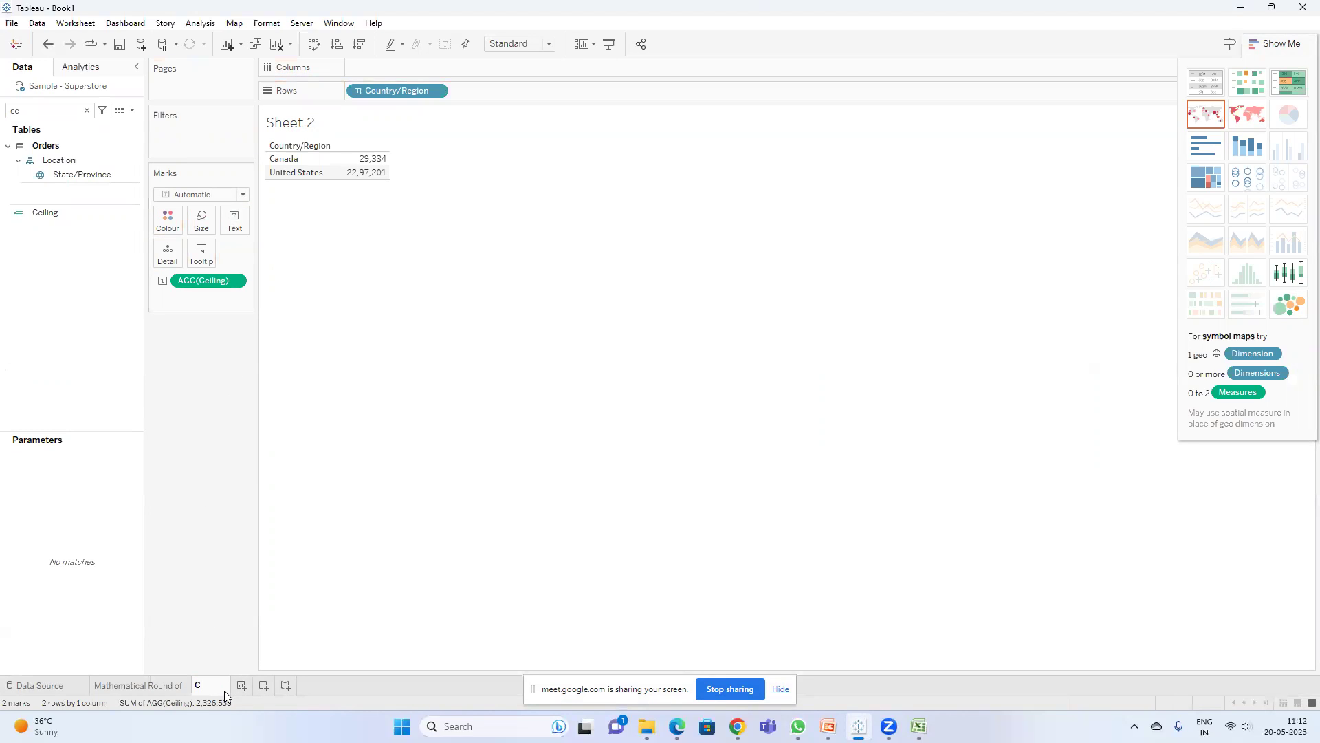
- Name the sheet Ceiling and duplicate it as Ceiling (2) with its values removed
type("ling")
key("Return")
right_click(204, 689)
left_click(261, 559)
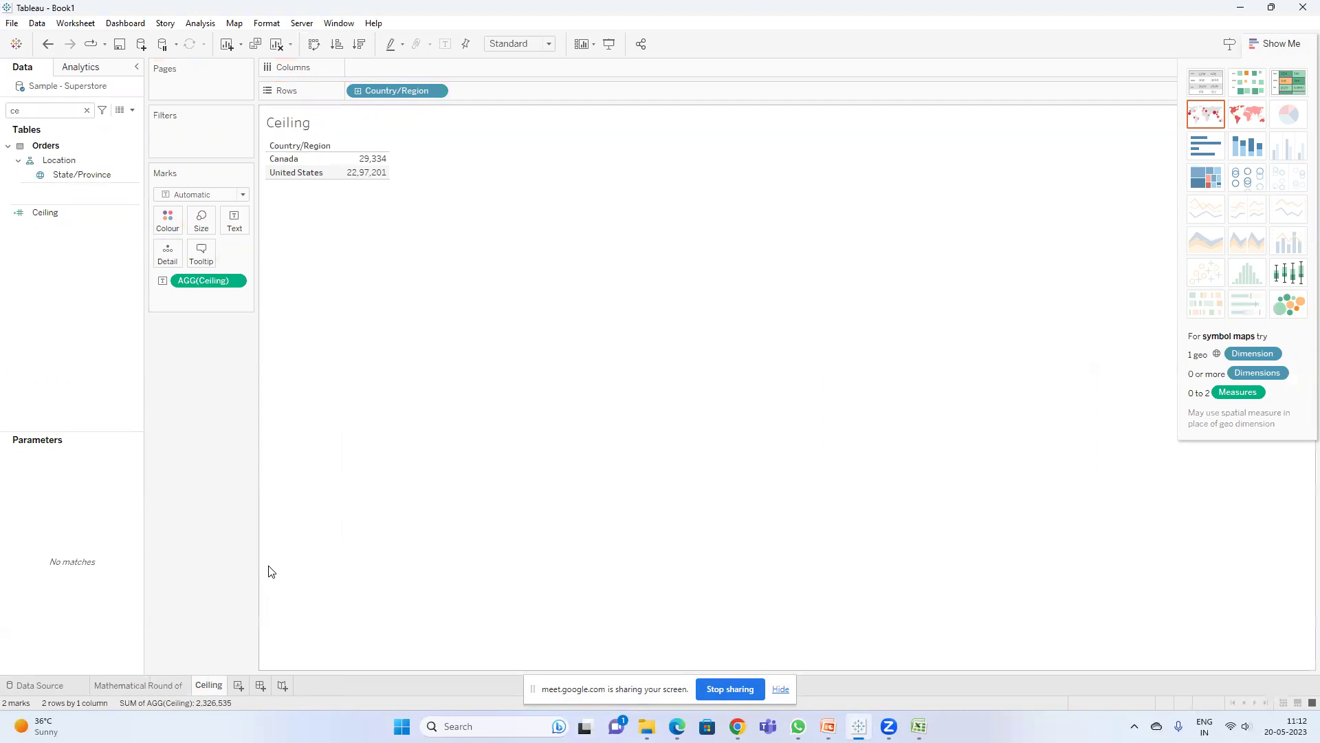
left_click_drag(202, 282, 196, 357)
- Duplicate the Ceiling calculation to create Ceiling (copy)
right_click(46, 212)
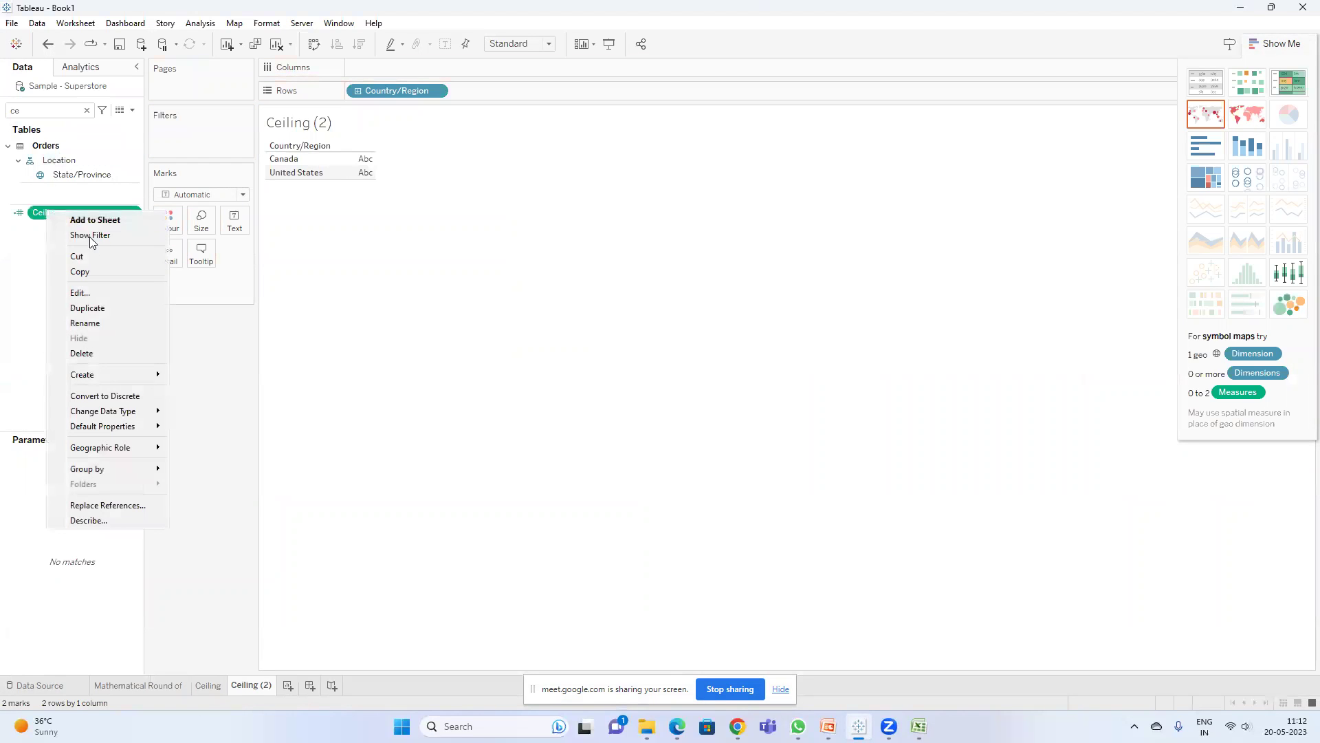
left_click(90, 305)
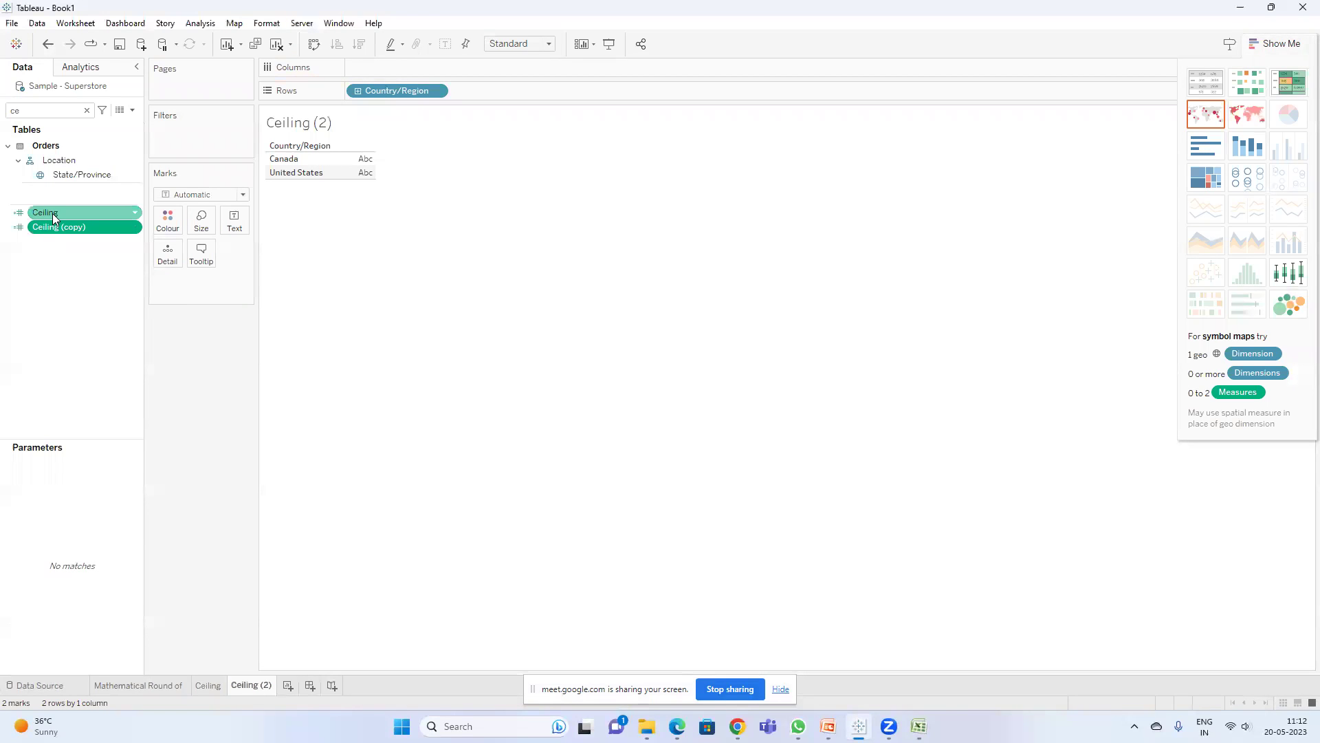
right_click(65, 213)
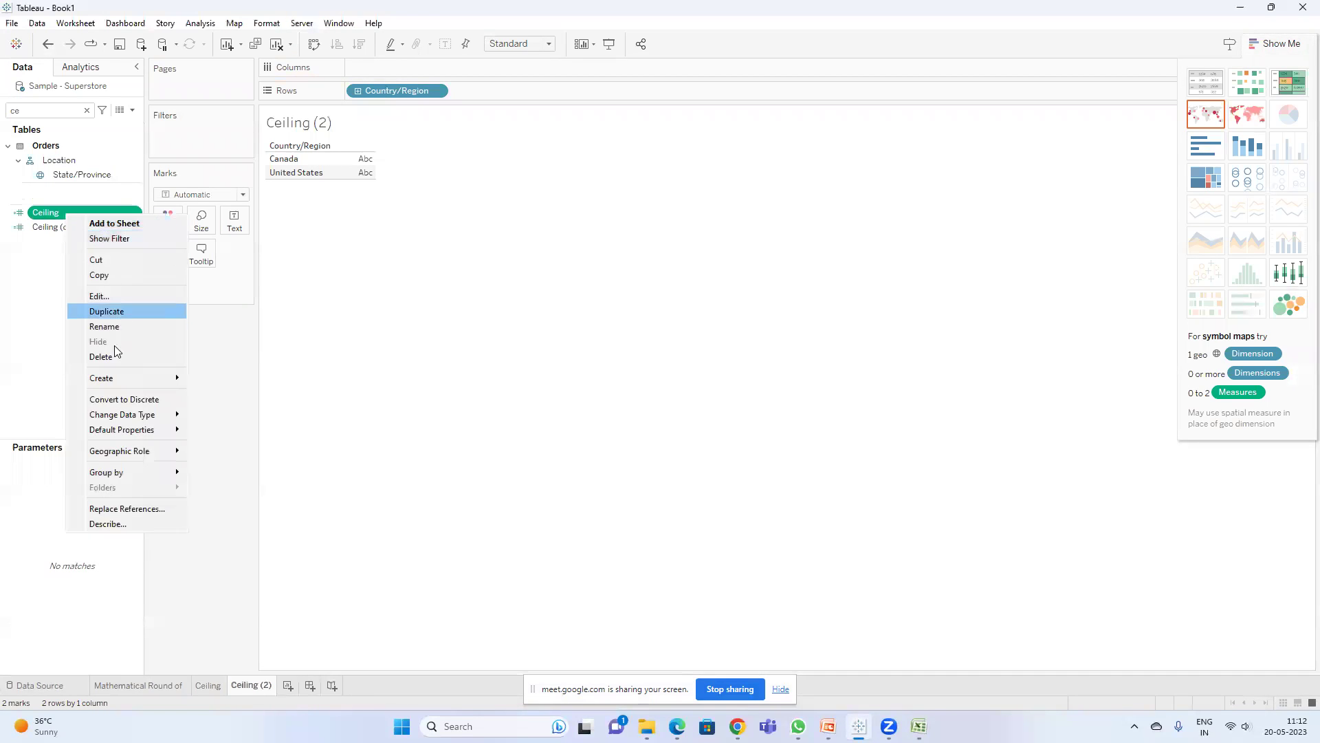
- Rename Ceiling (copy) to Floor and change its formula to FLOOR(SUM([Sales]))
left_click(24, 297)
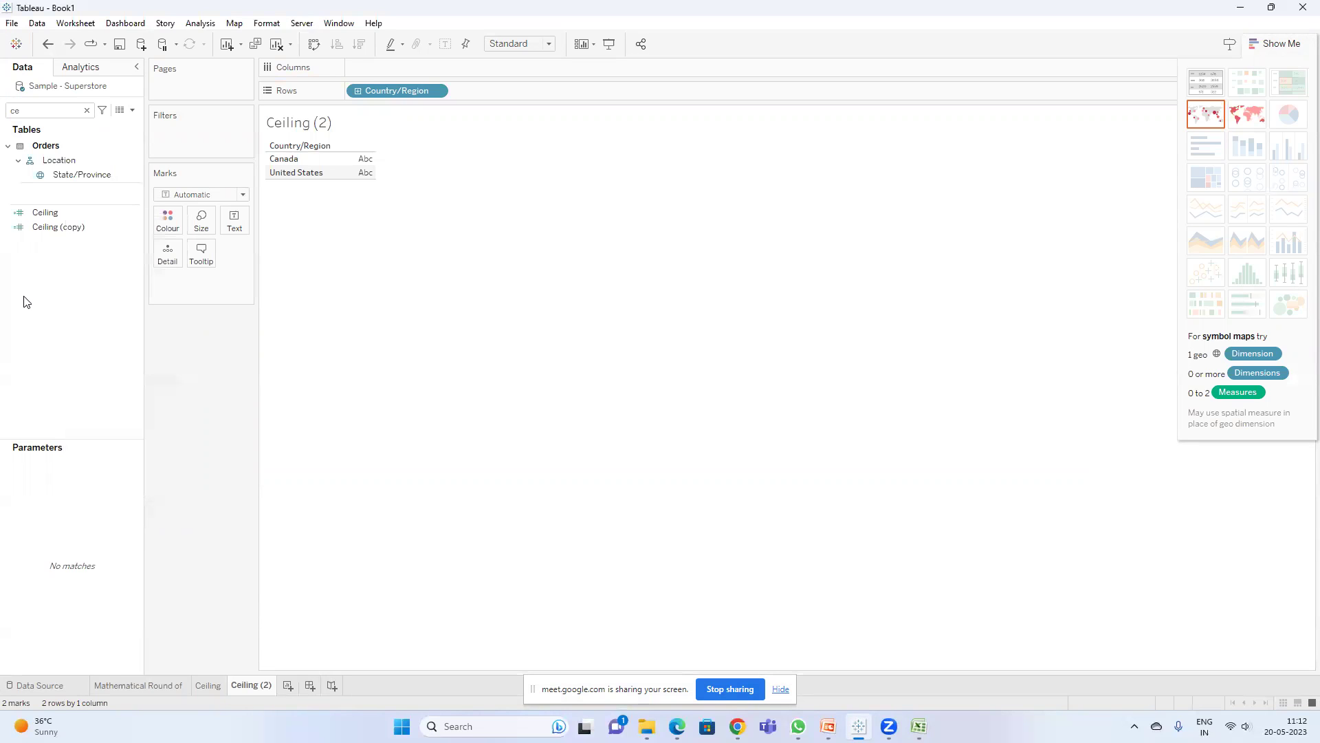
right_click(72, 232)
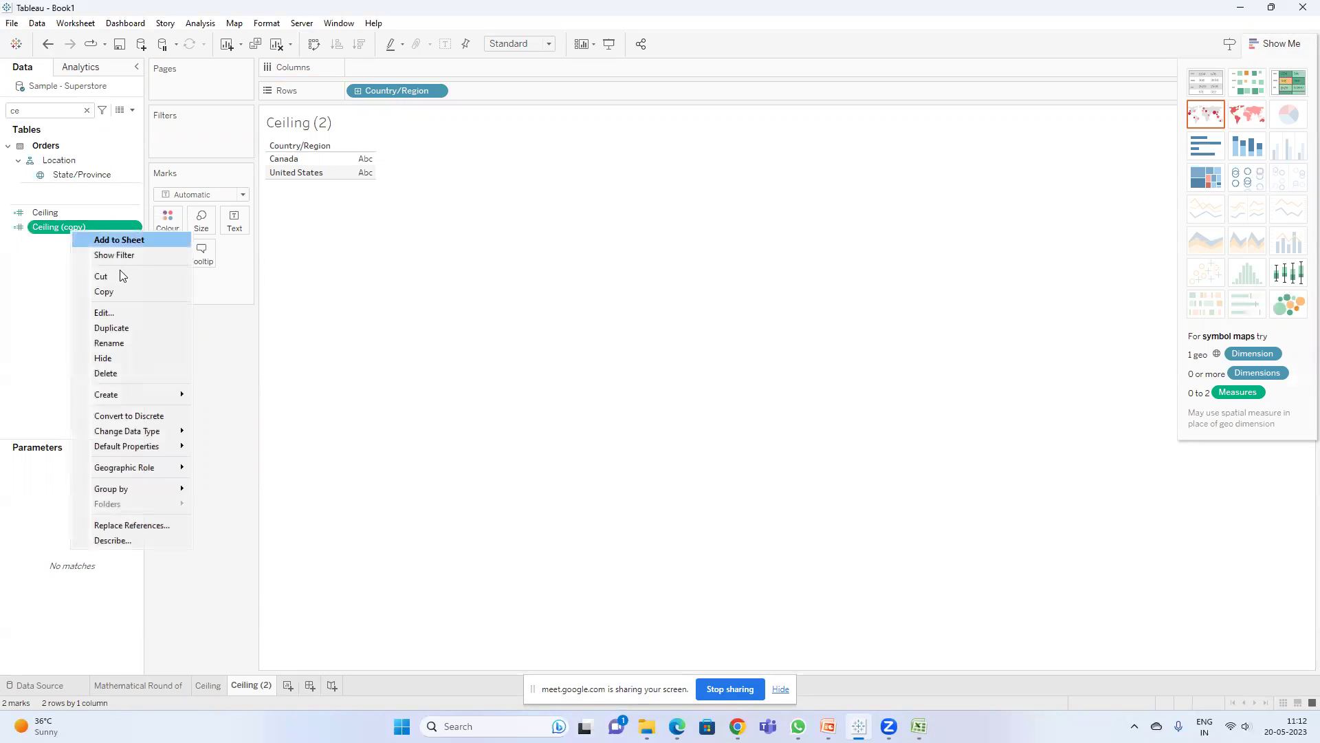
left_click(104, 313)
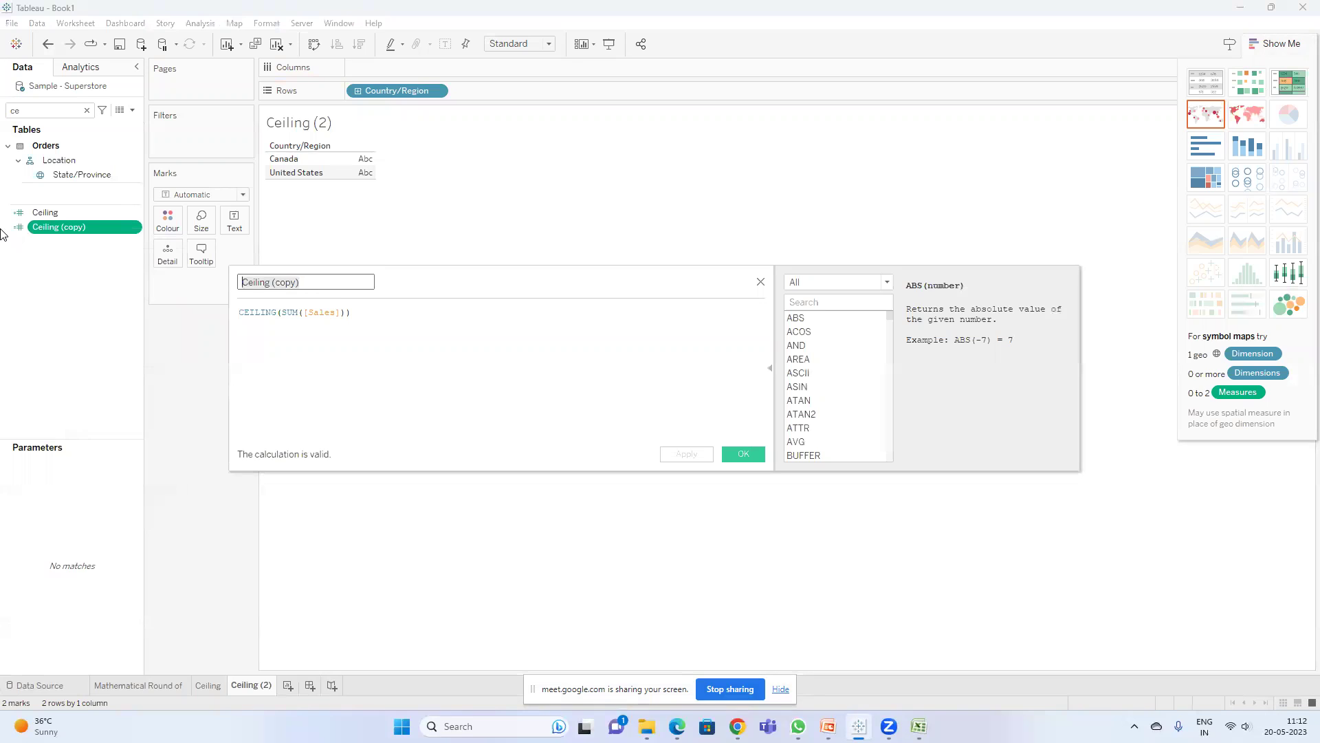
type("Floo")
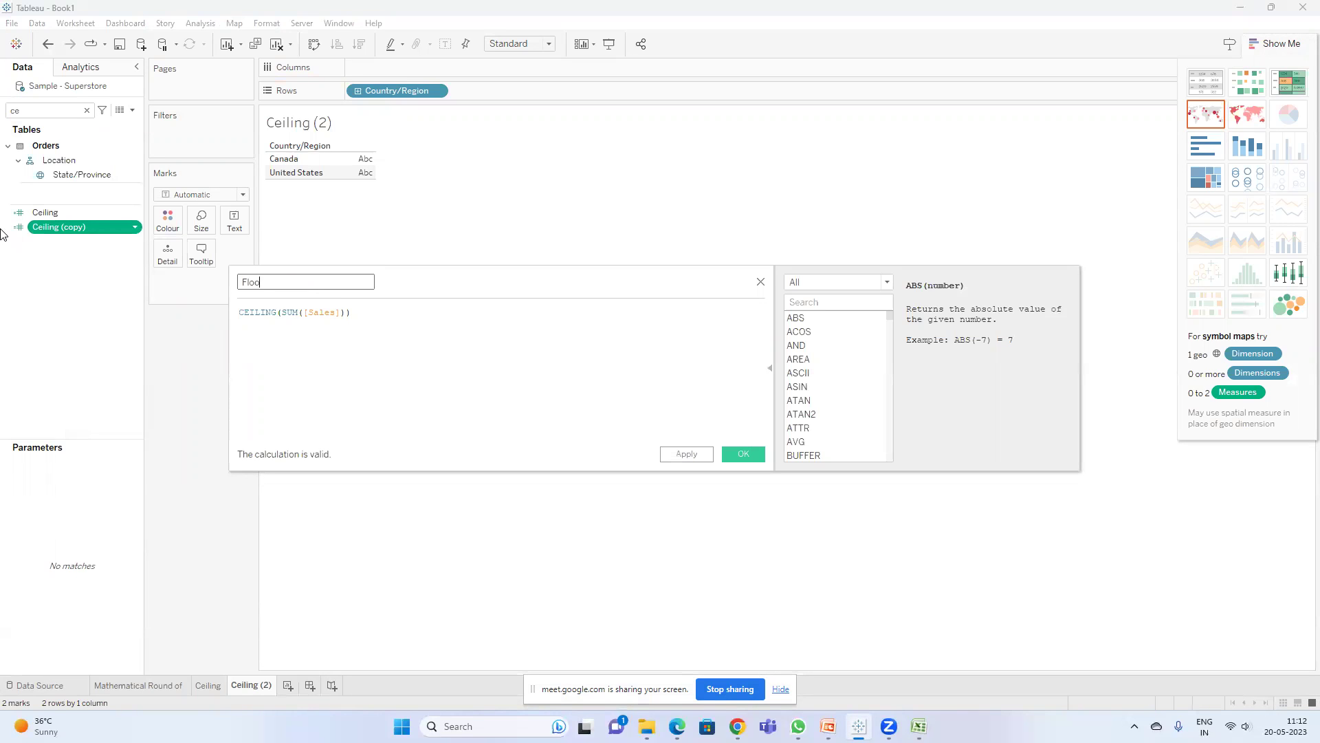
key("Tab")
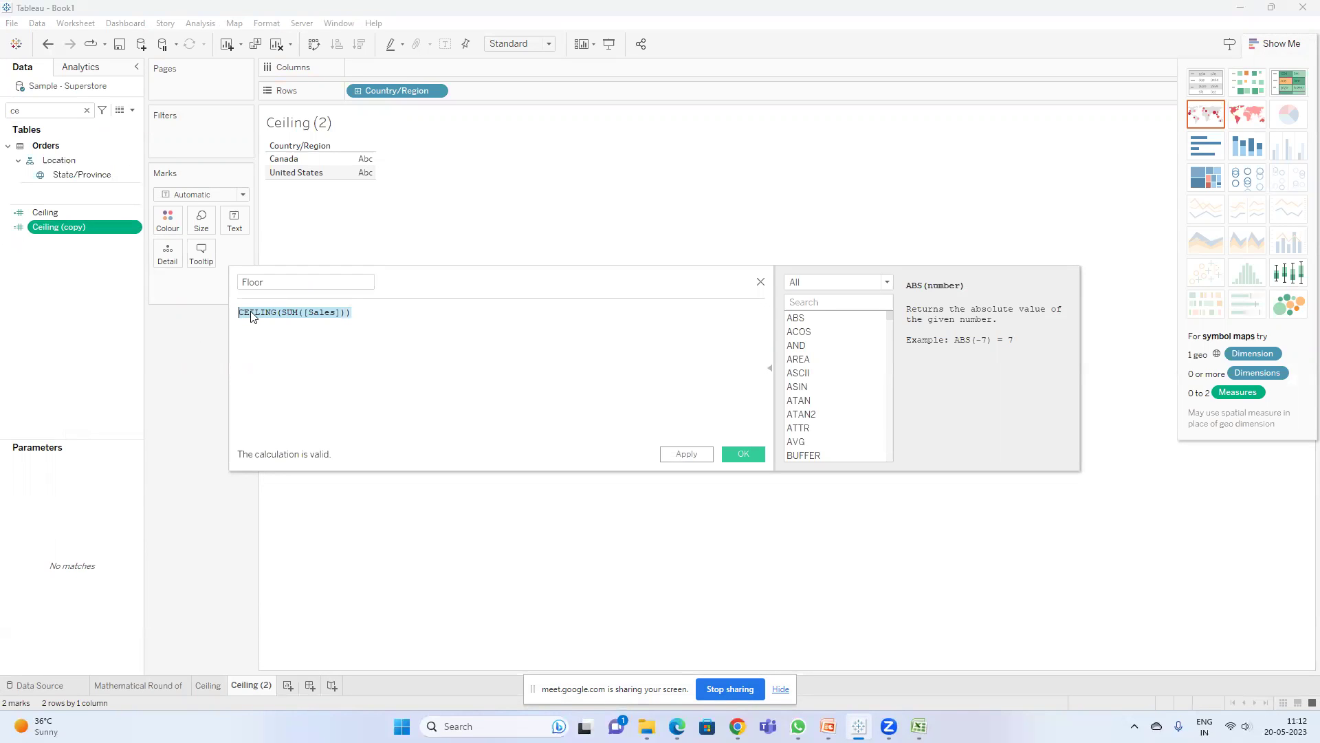
double_click(250, 313)
type("floor")
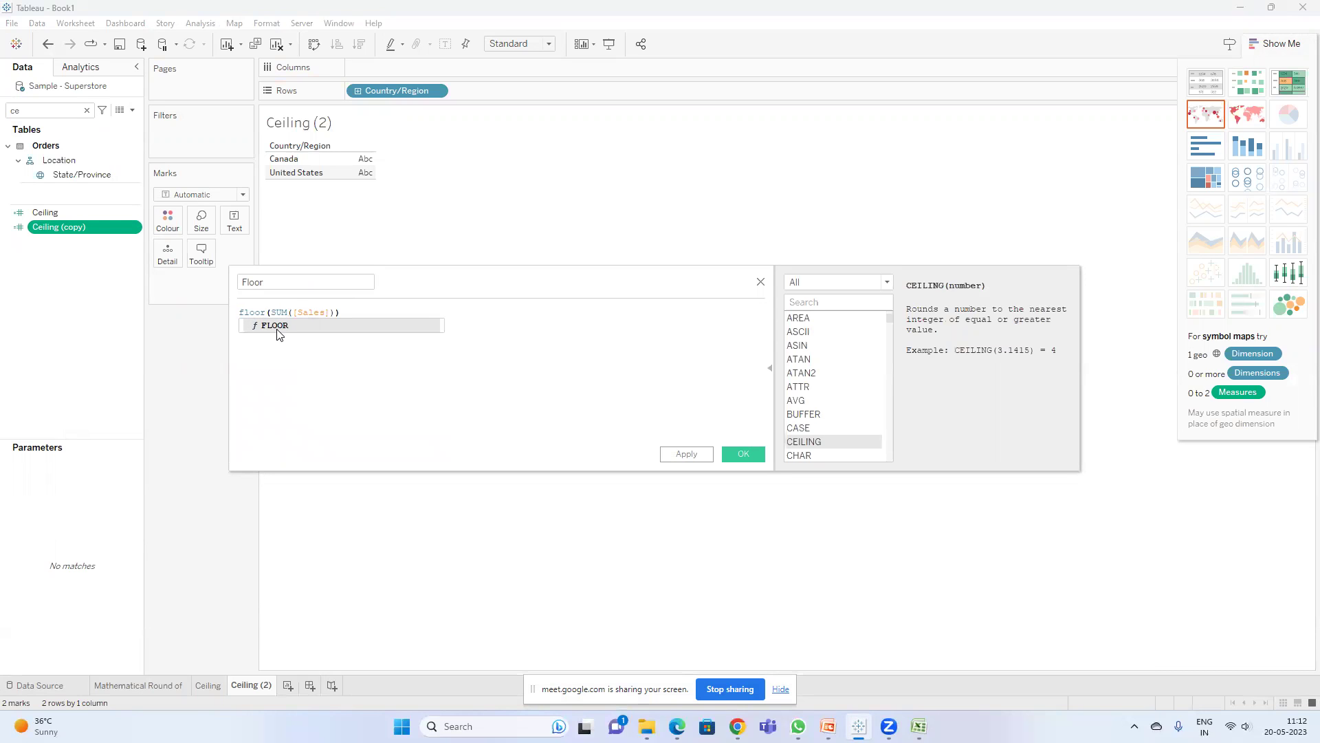
left_click(278, 328)
left_click(737, 454)
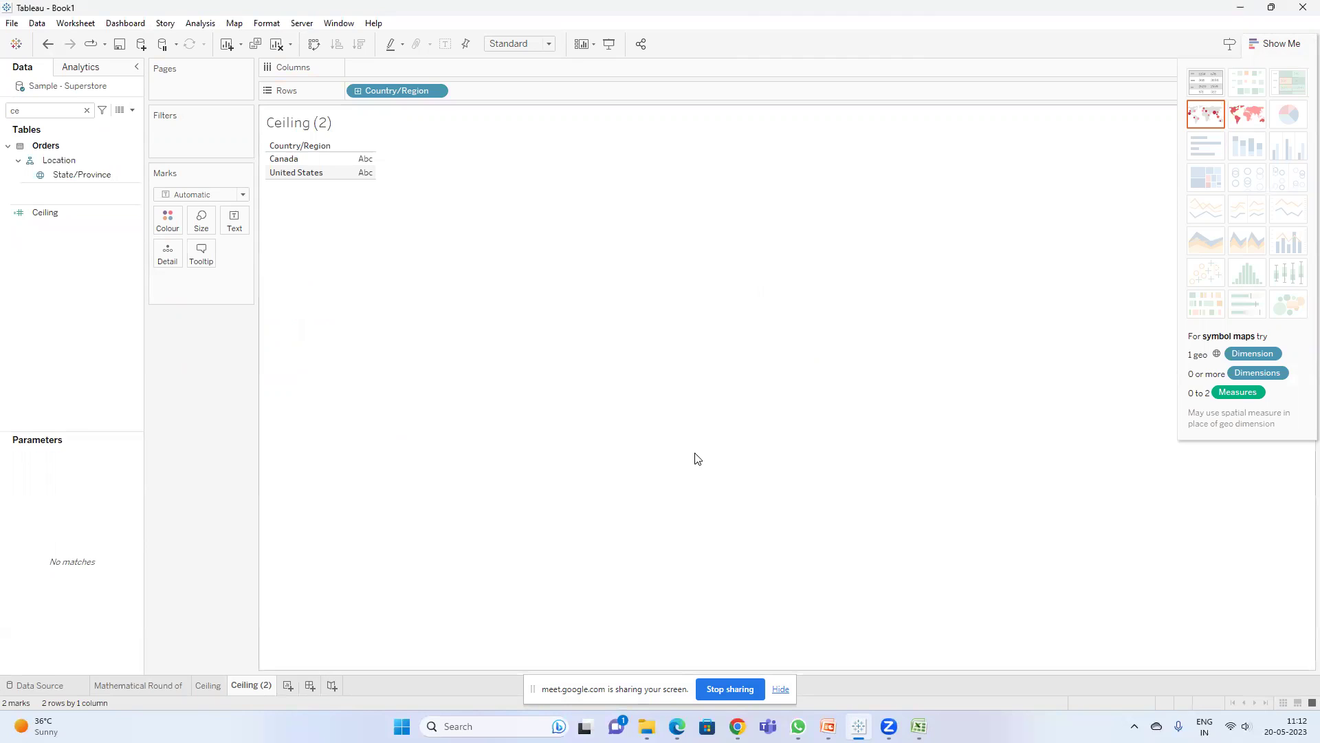
- Show the Floor values as the table text on the Ceiling (2) sheet
left_click(53, 110)
key("BackSpace")
key("BackSpace")
type("flo")
left_click_drag(42, 156, 230, 221)
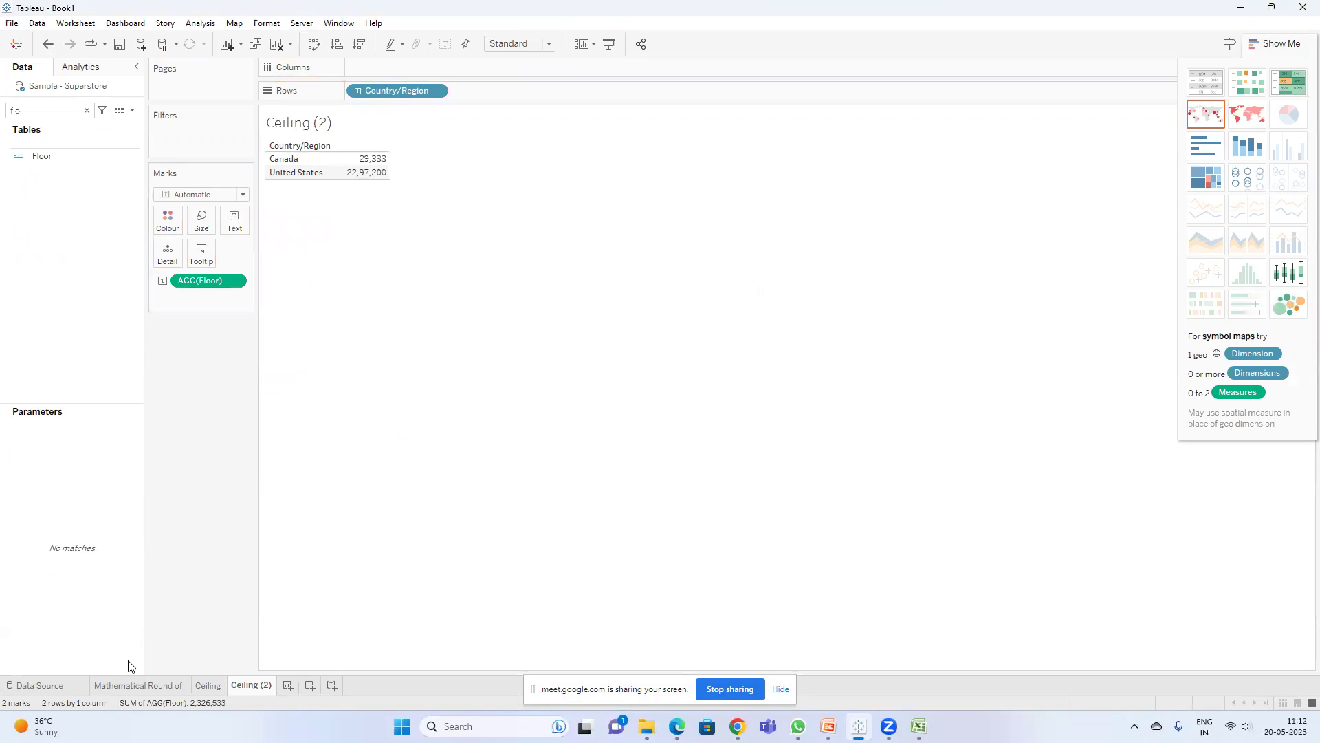
left_click(137, 686)
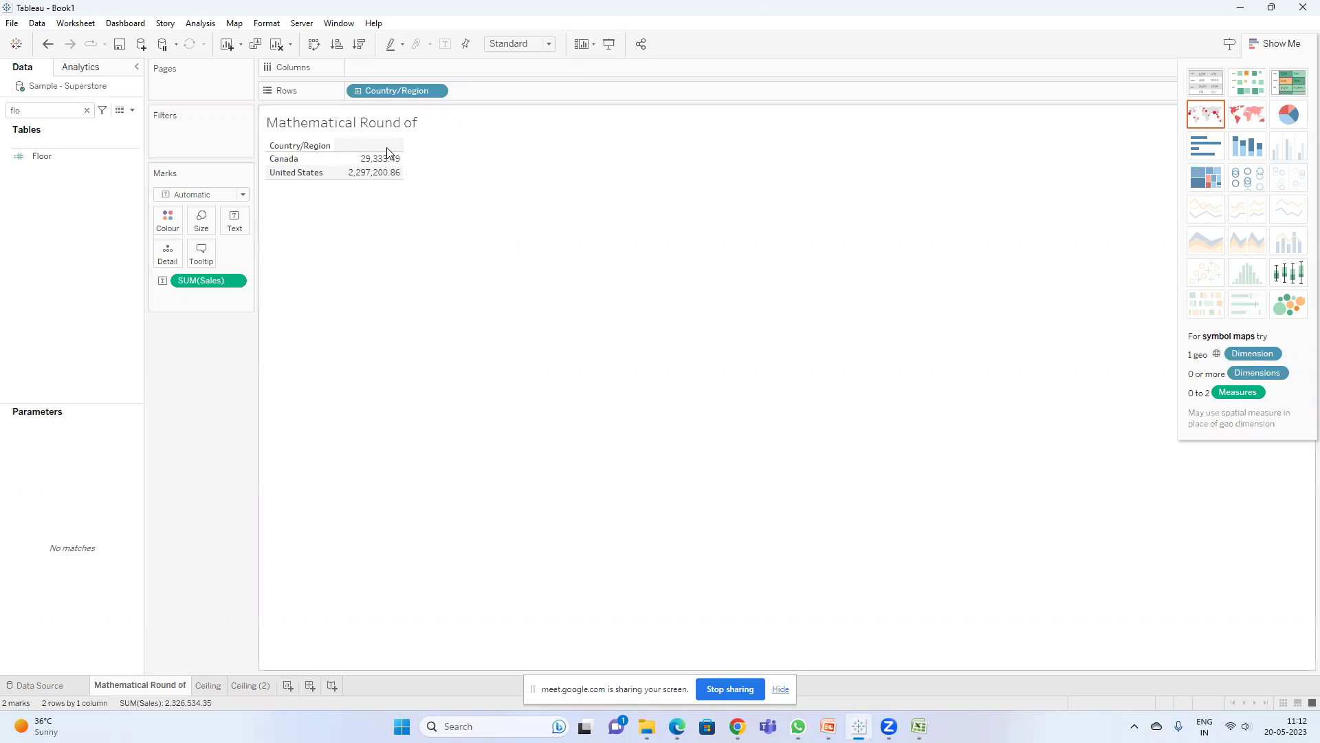
- Reopen the SUM(Sales) custom number format, try other decimal counts, and leave it at 2
right_click(216, 282)
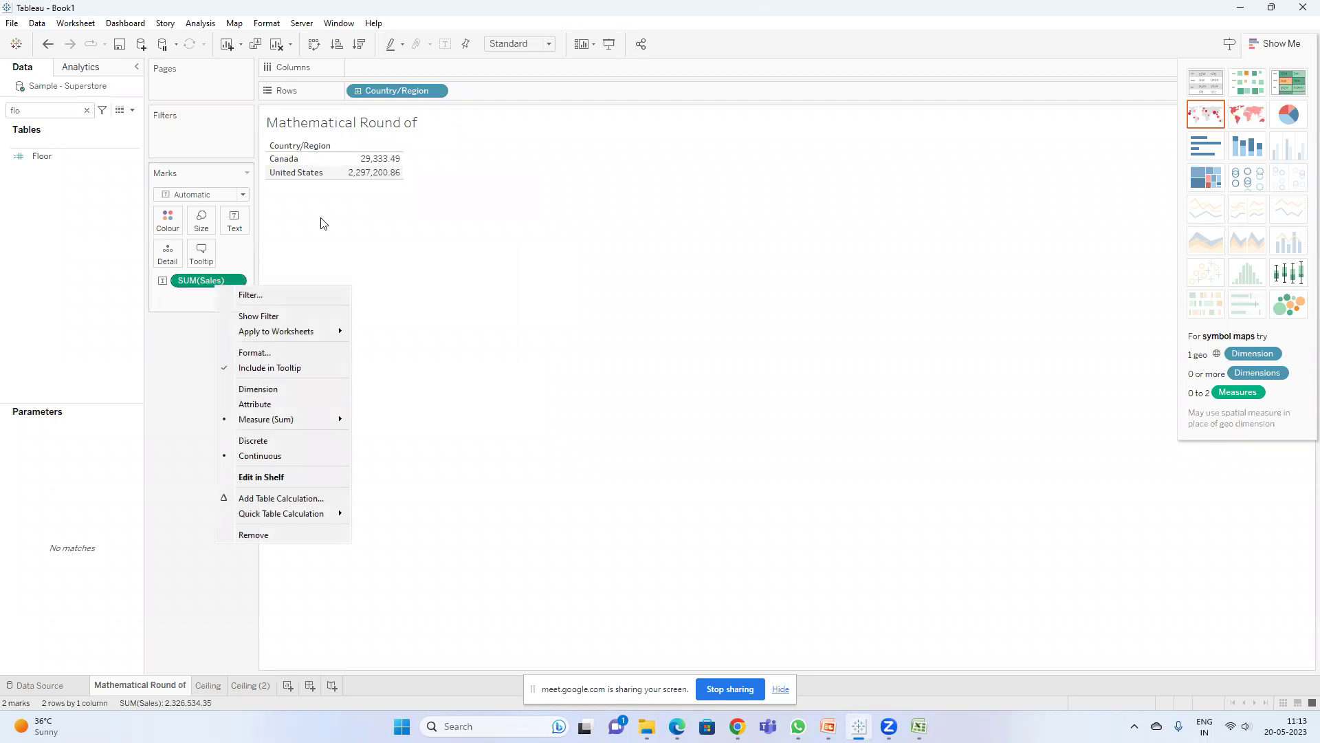
left_click(272, 352)
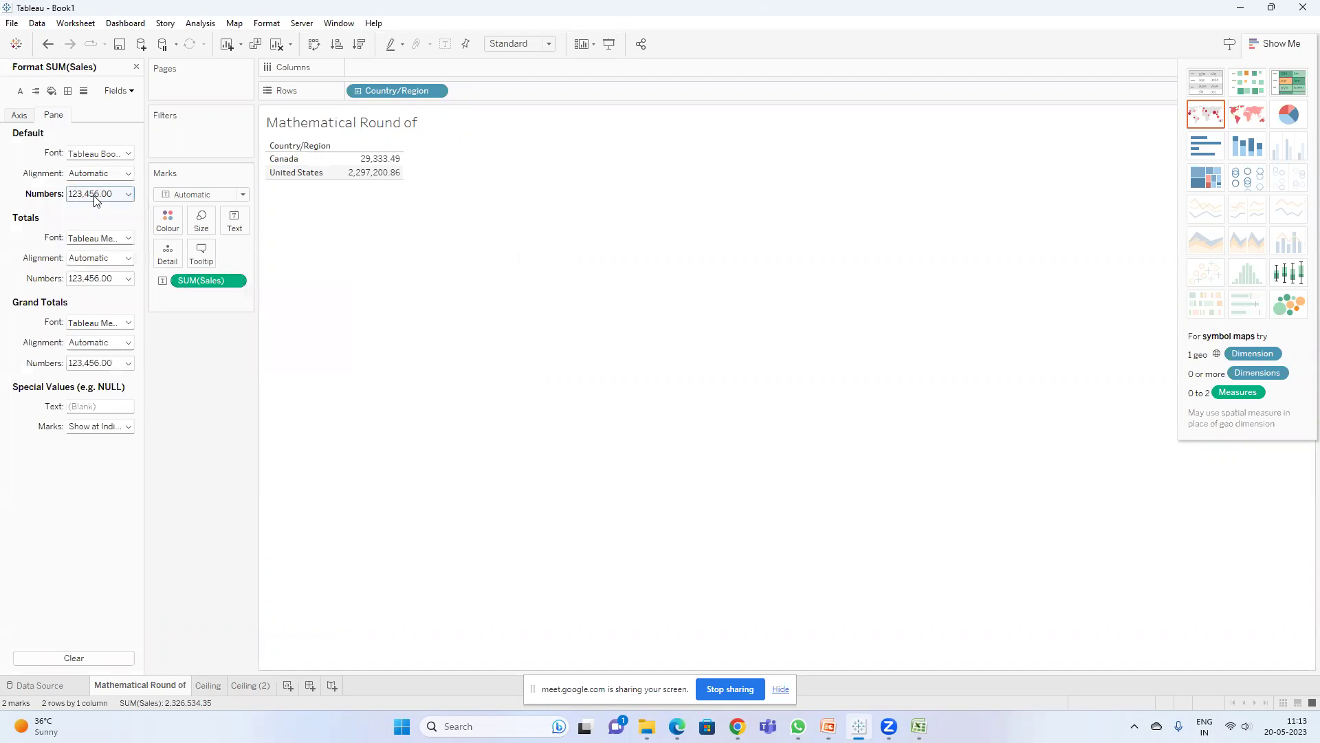
left_click(99, 194)
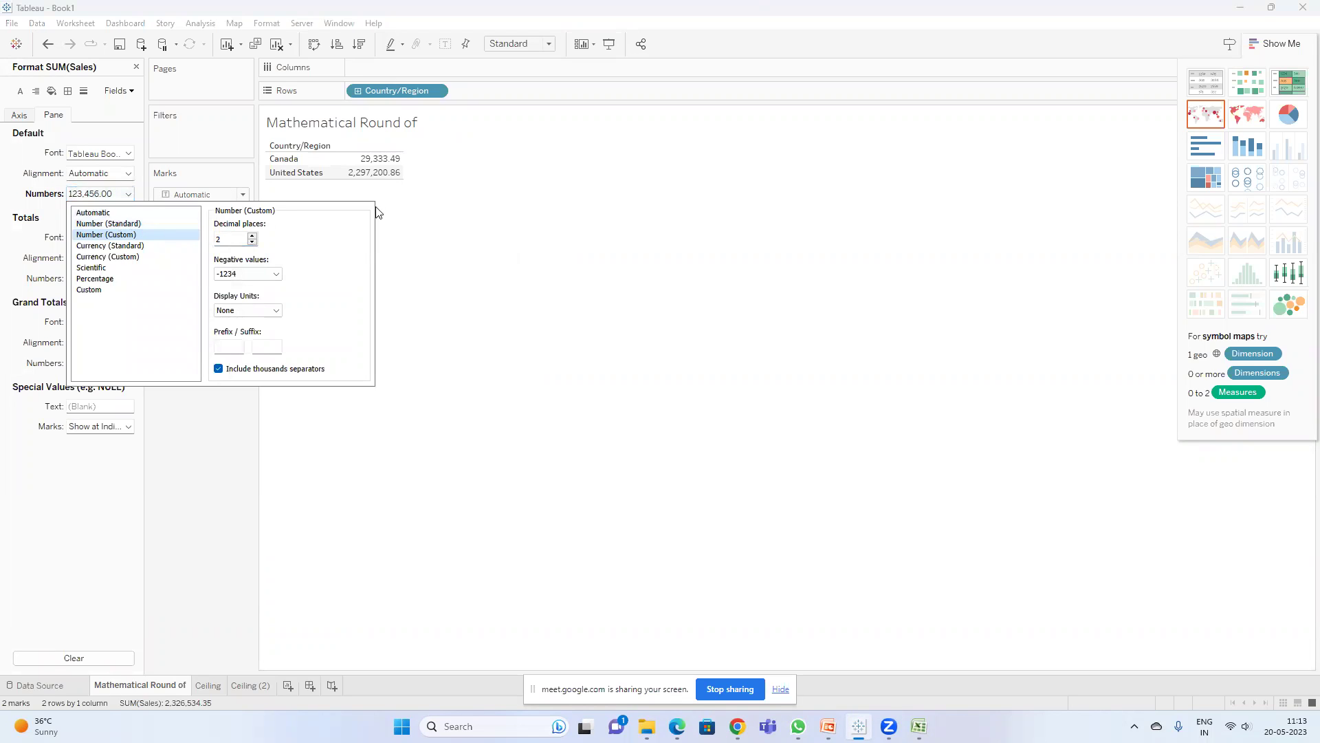
mouse_move(381, 165)
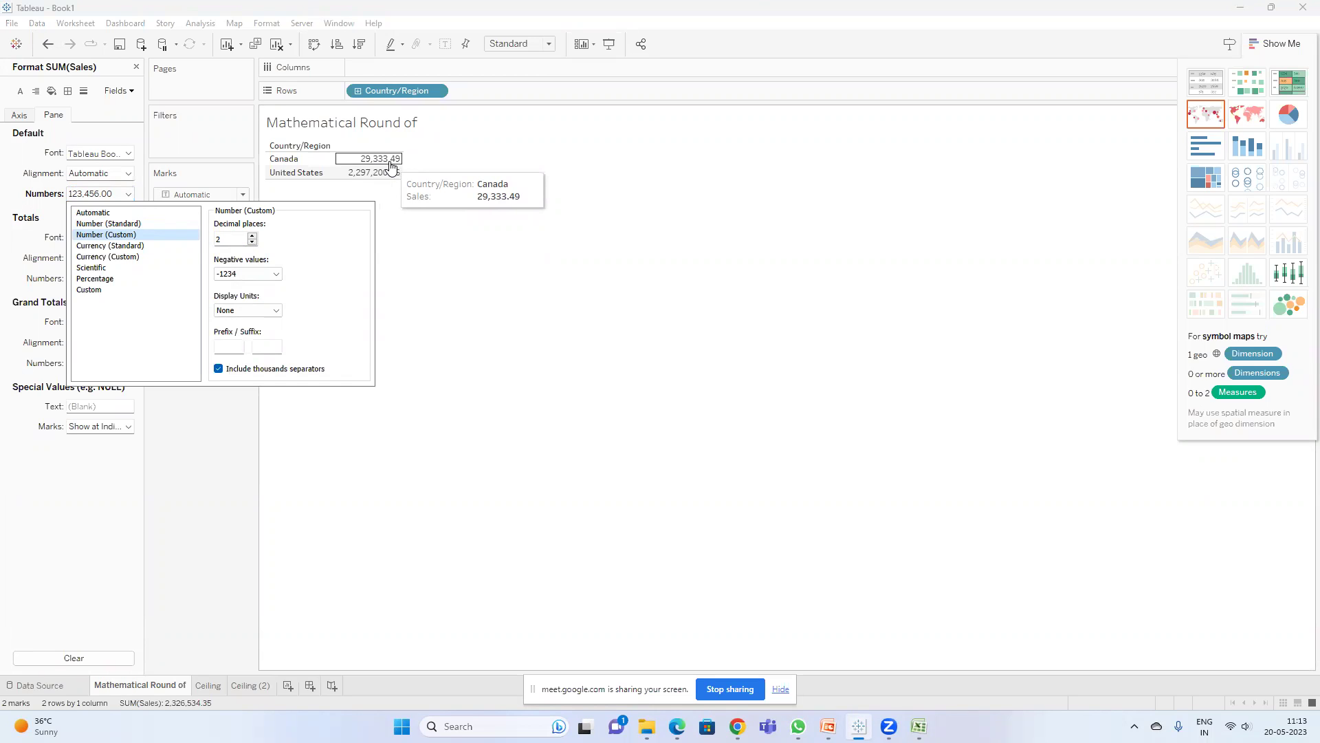
left_click(252, 242)
left_click(252, 242)
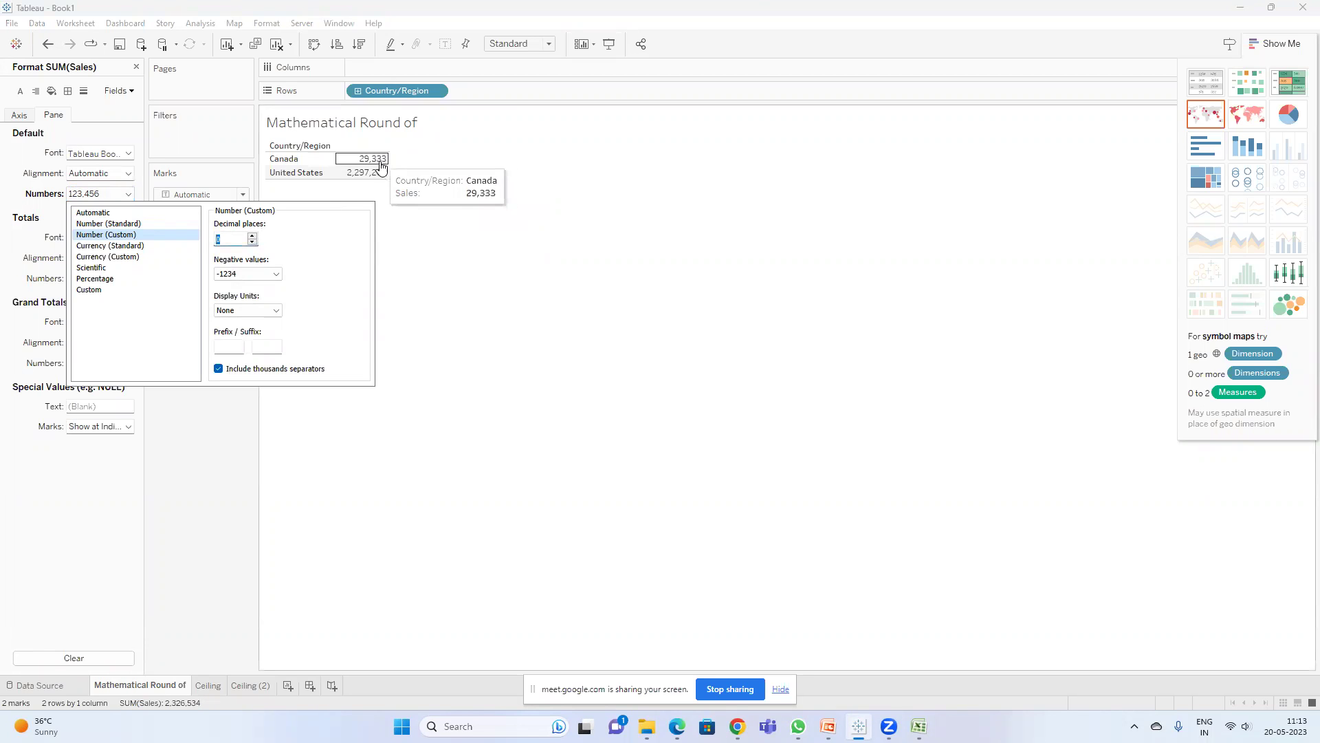
left_click(253, 235)
left_click(252, 235)
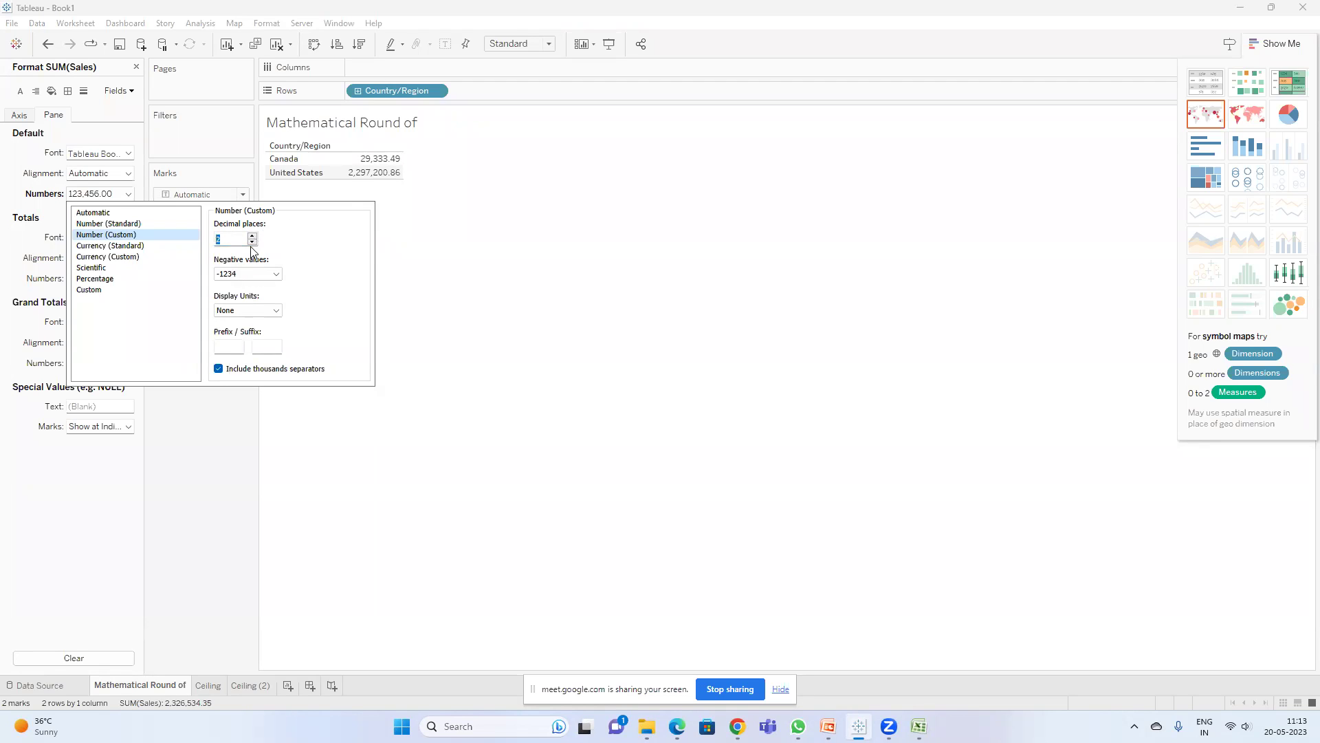
left_click(251, 241)
left_click(252, 241)
left_click(251, 236)
left_click(251, 235)
left_click(508, 278)
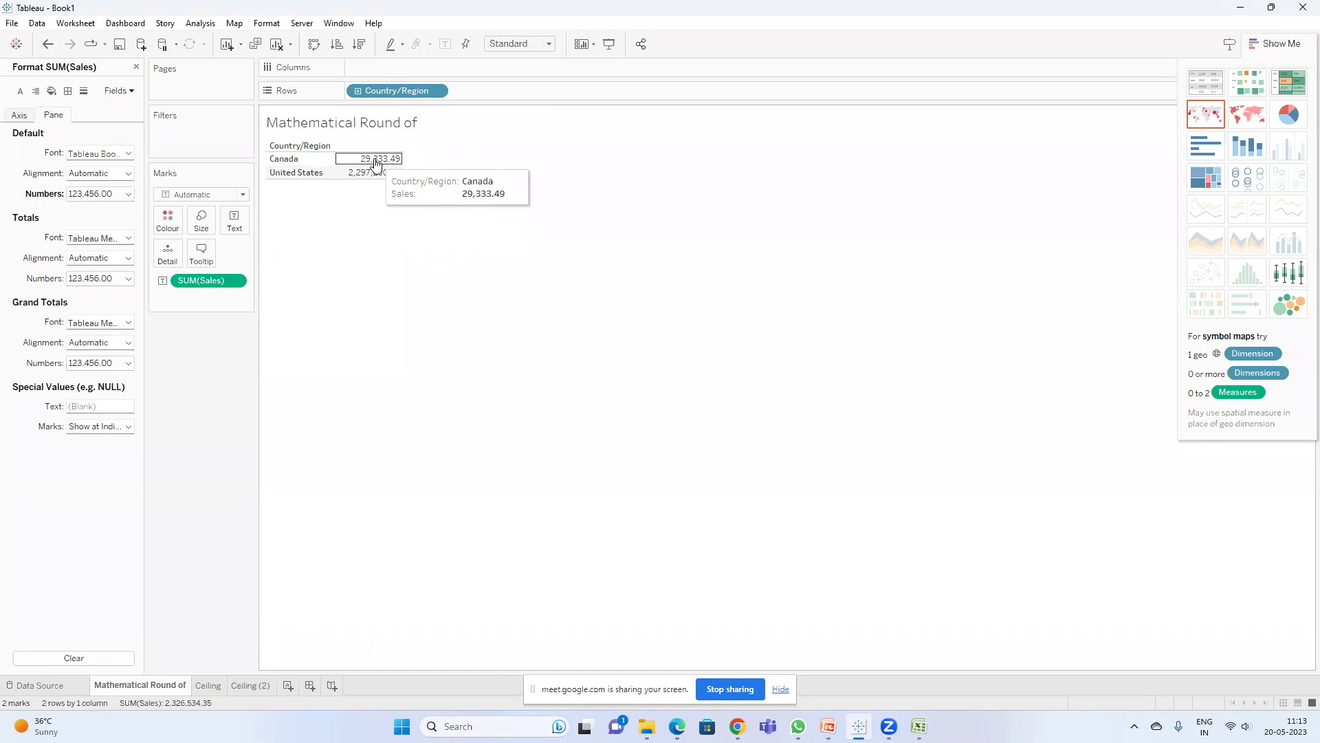
- Flip between the Ceiling and Mathematical Round of sheets to compare rounded-up and original Sales
left_click(214, 689)
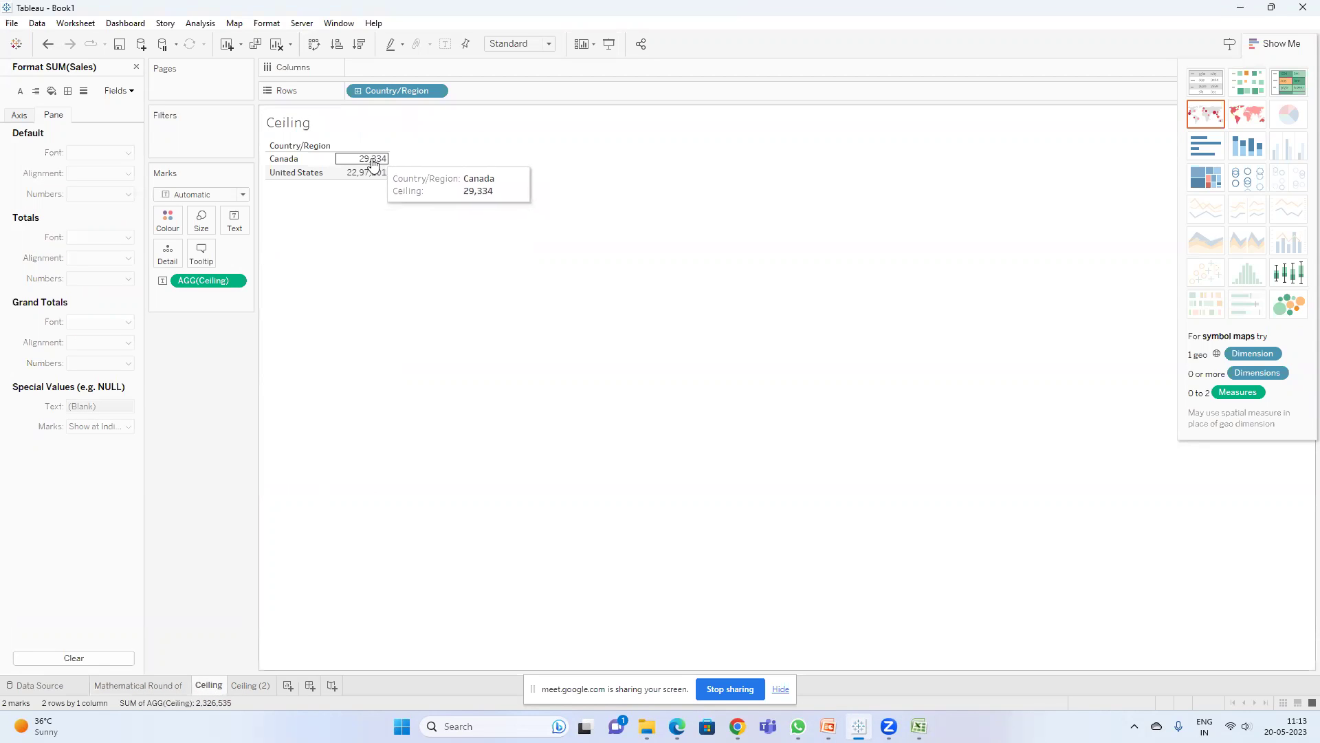
left_click(170, 685)
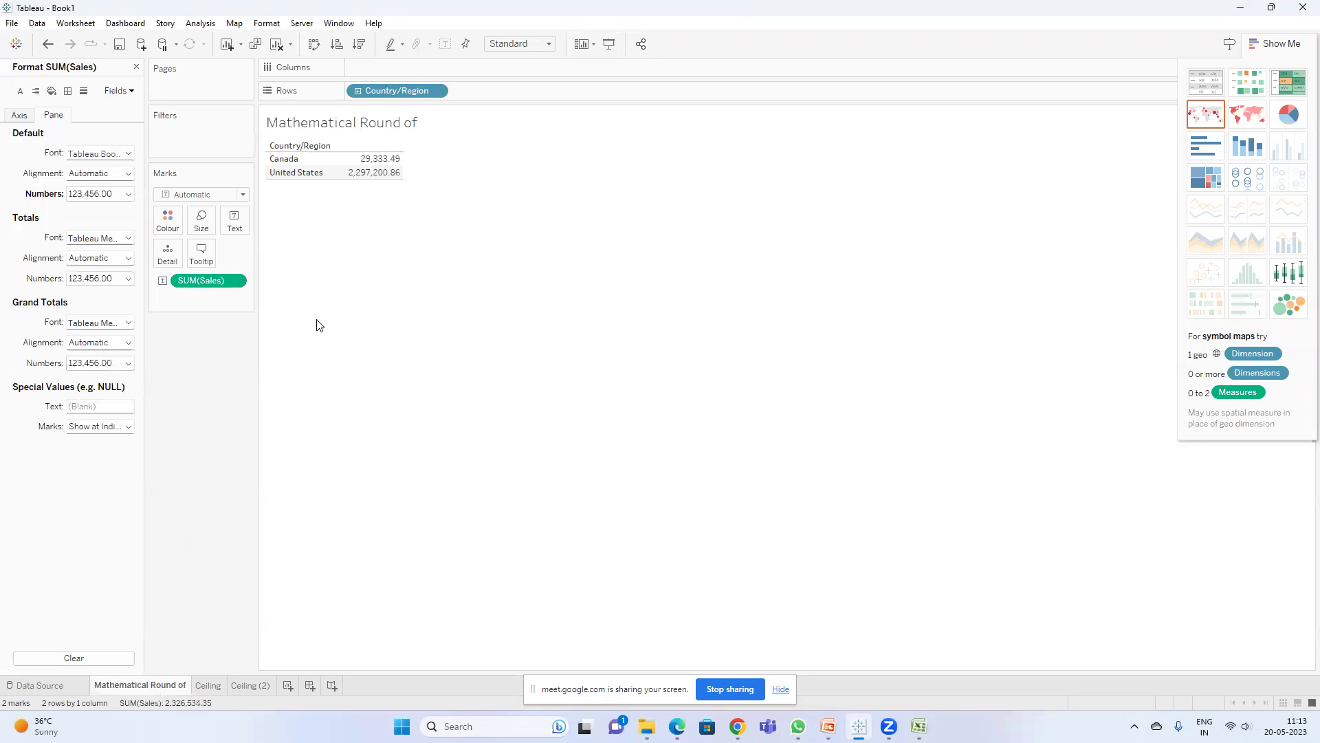
mouse_move(380, 163)
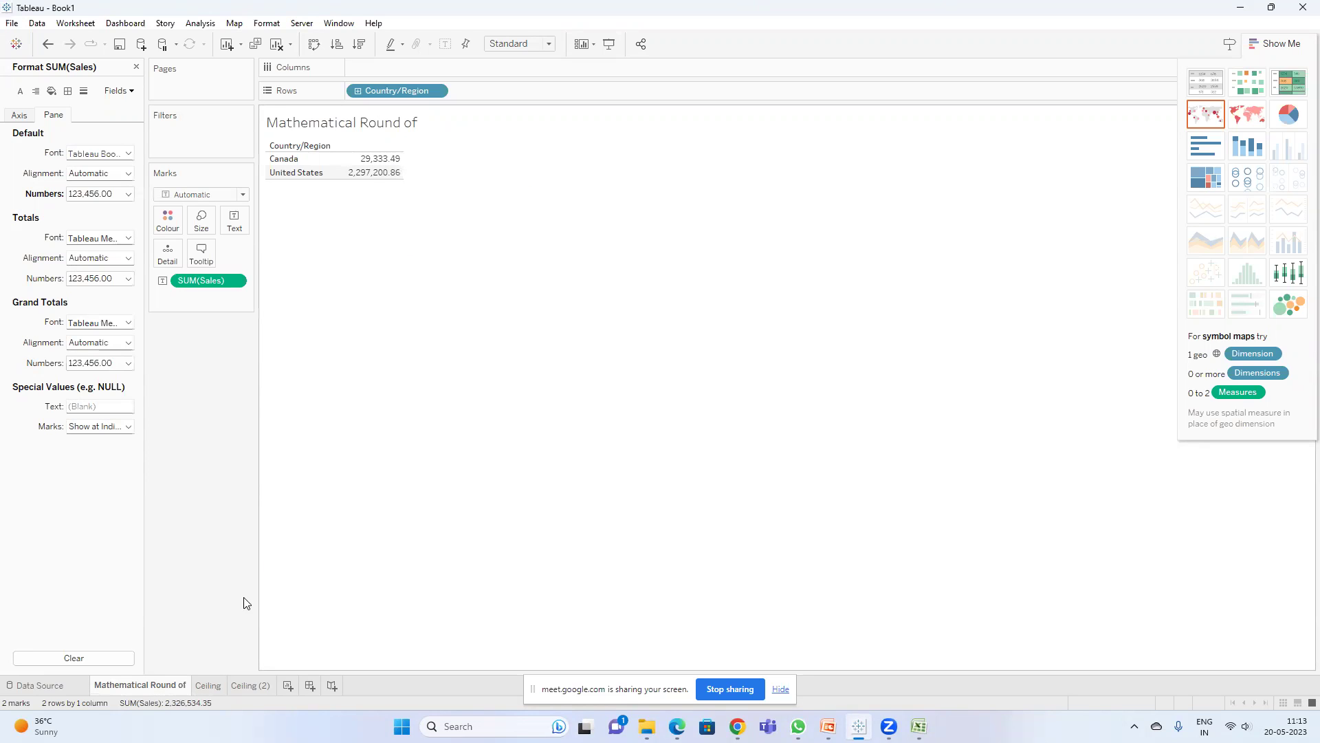
left_click(208, 685)
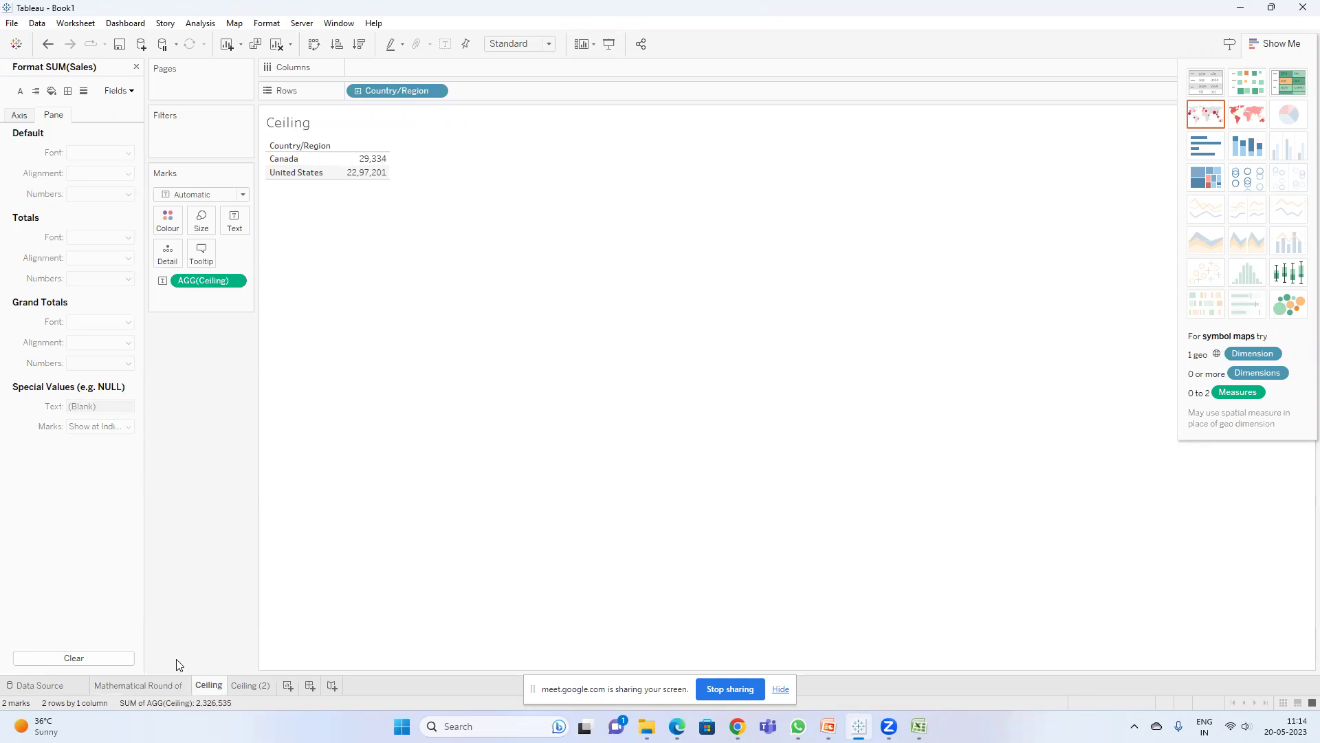
left_click(157, 686)
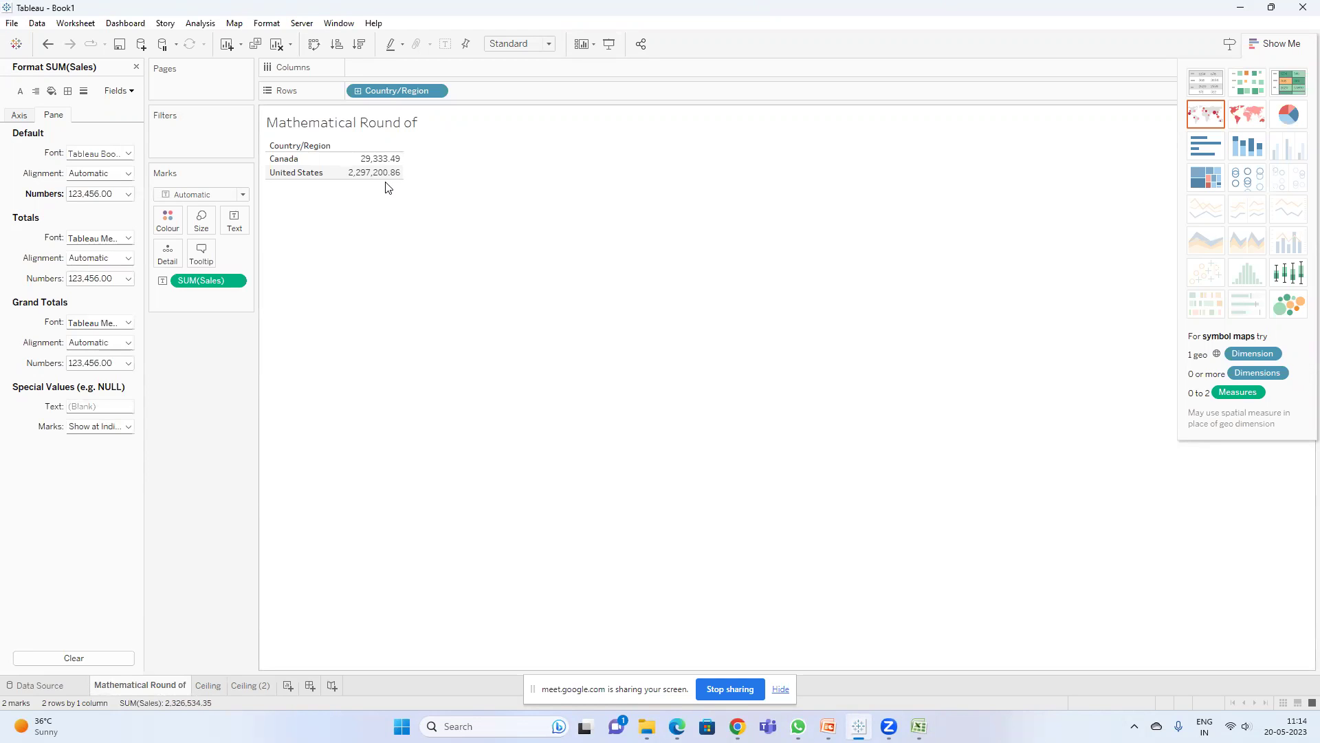
left_click(207, 686)
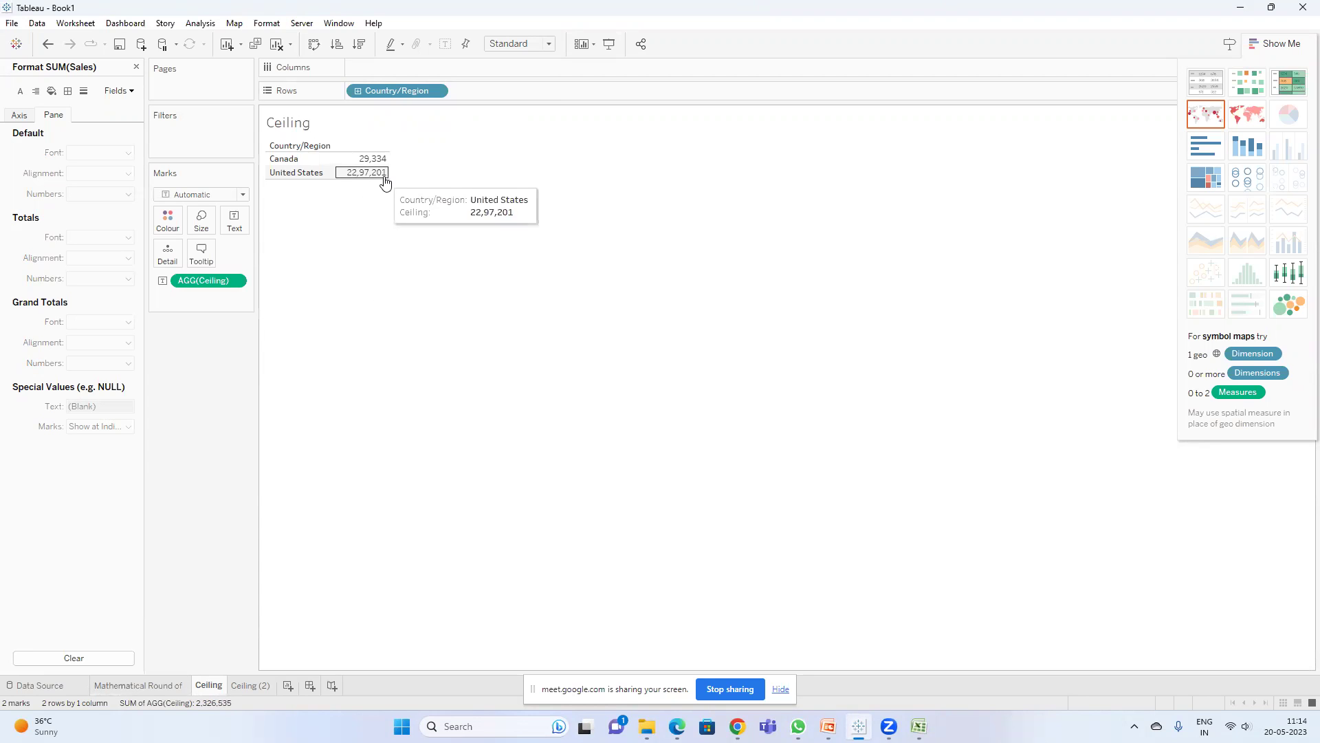
double_click(251, 686)
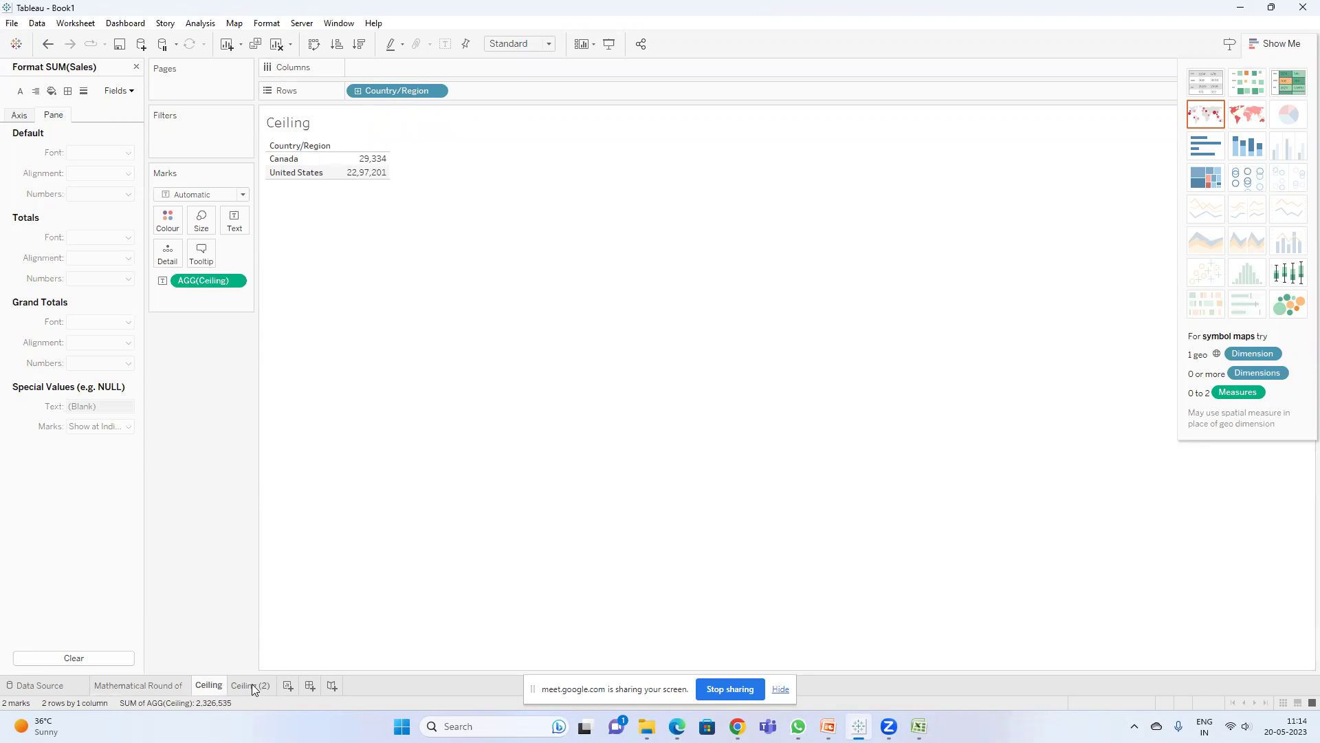
- Name the Ceiling (2) sheet Floor and compare its values with the Mathematical Round of sheet
type("Floor")
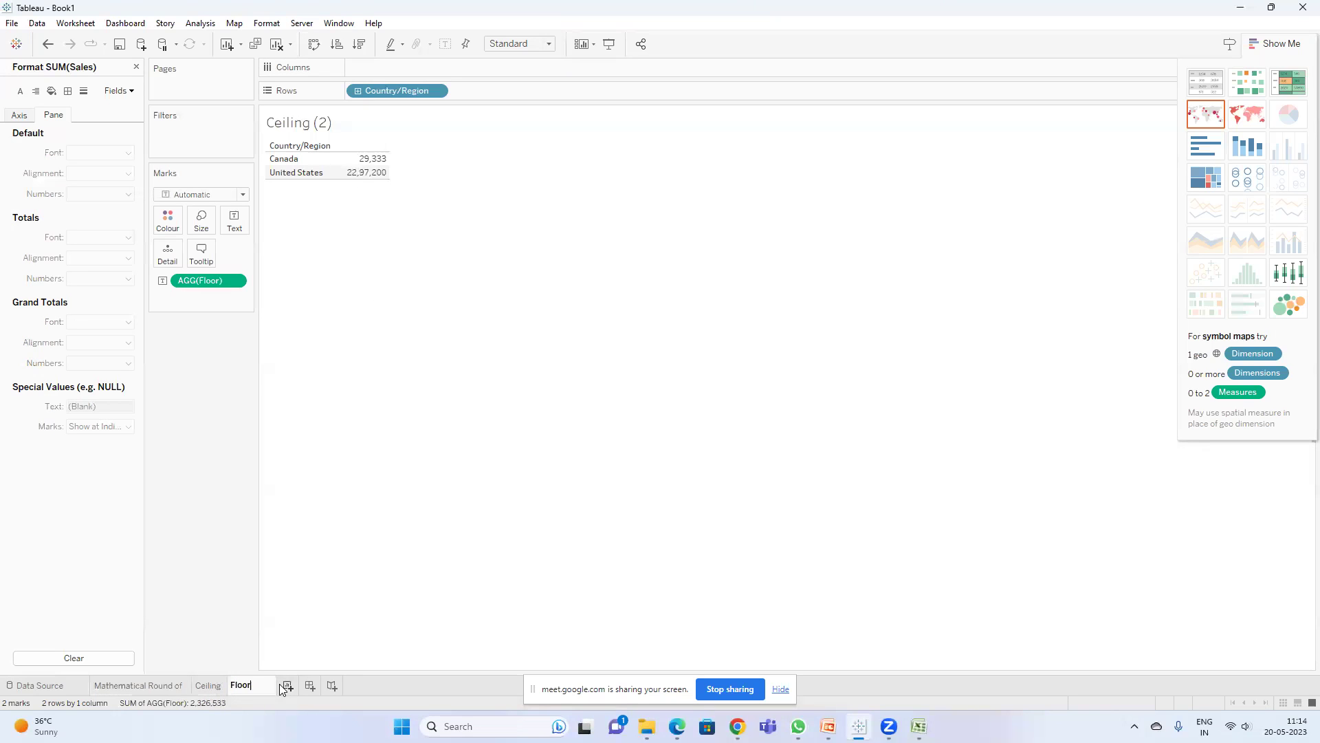
key("Return")
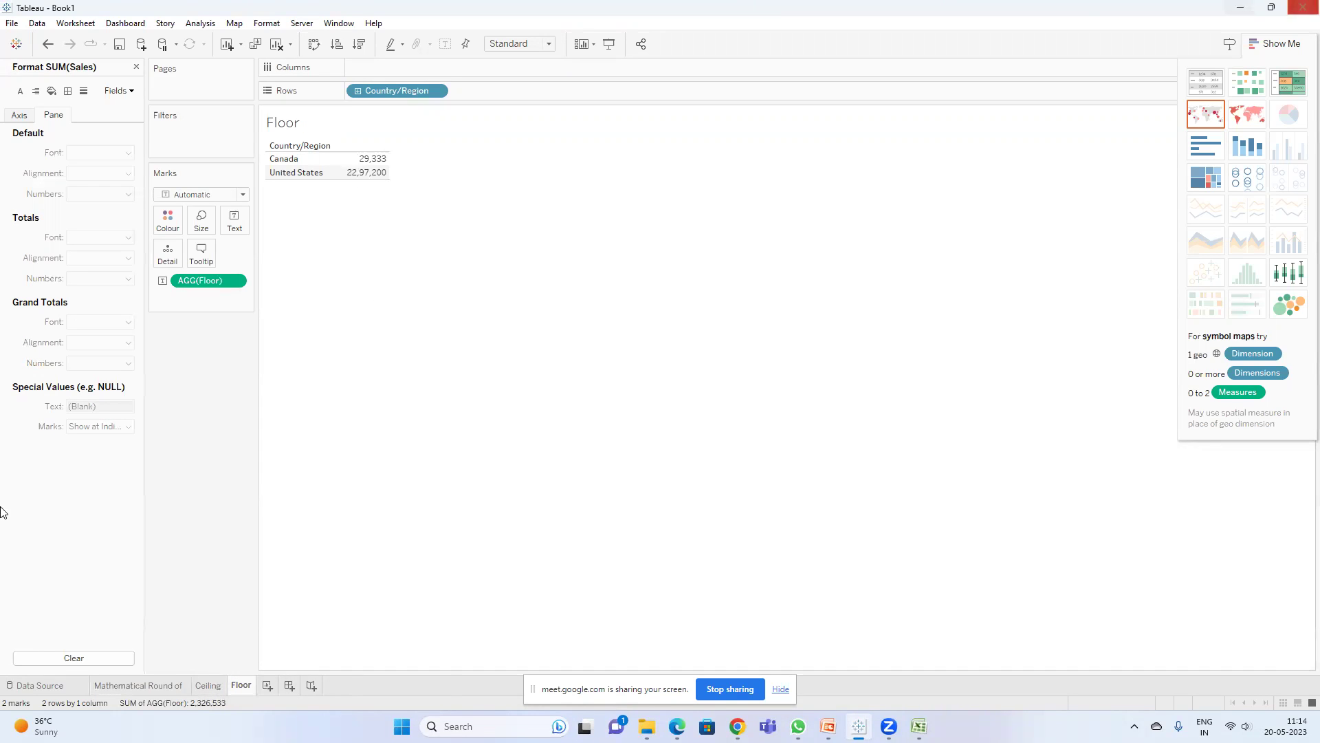
left_click(138, 685)
mouse_move(383, 162)
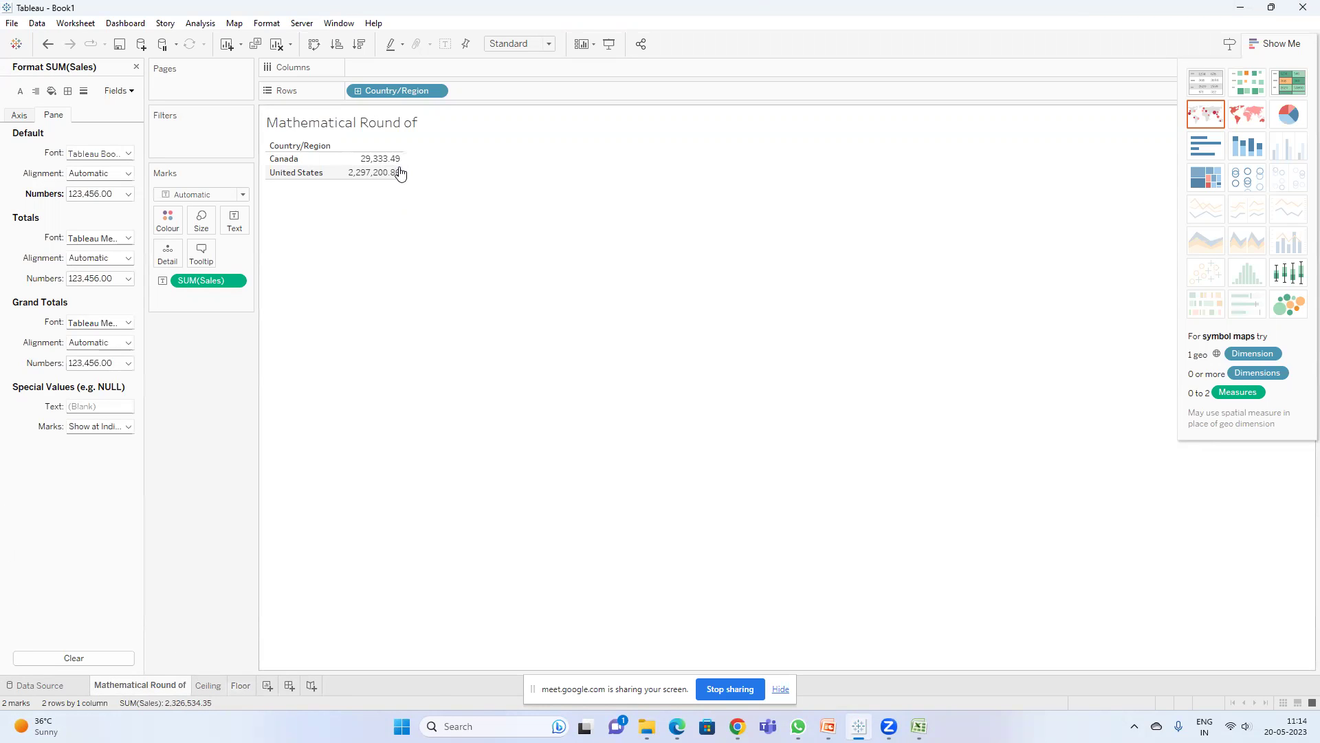
left_click(240, 685)
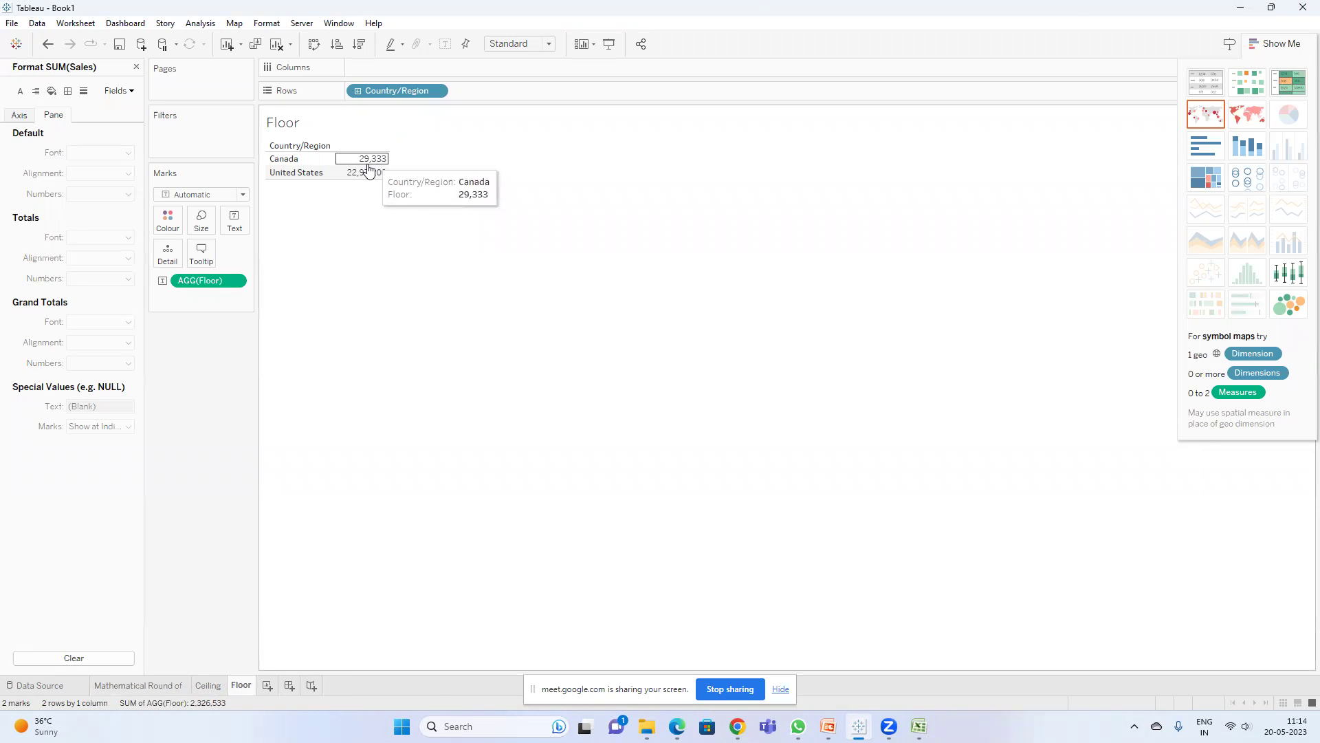
mouse_move(380, 172)
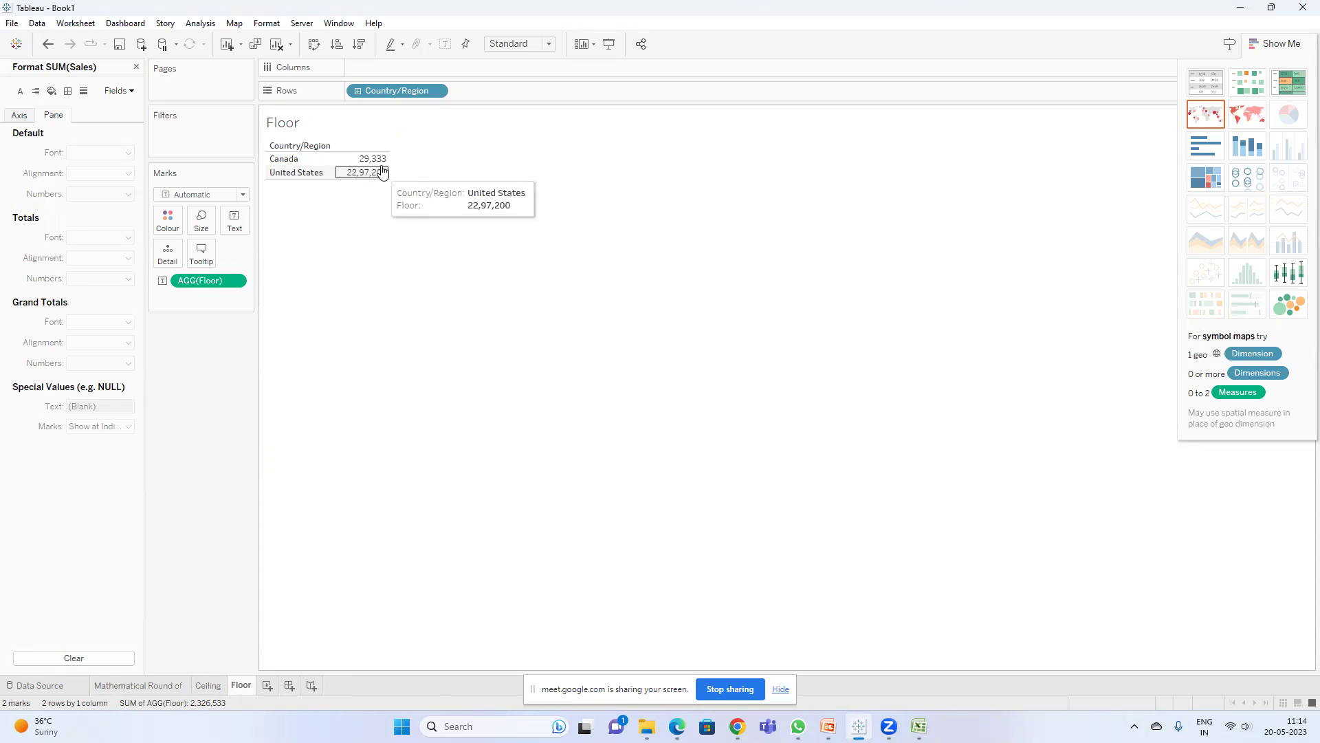
left_click(153, 685)
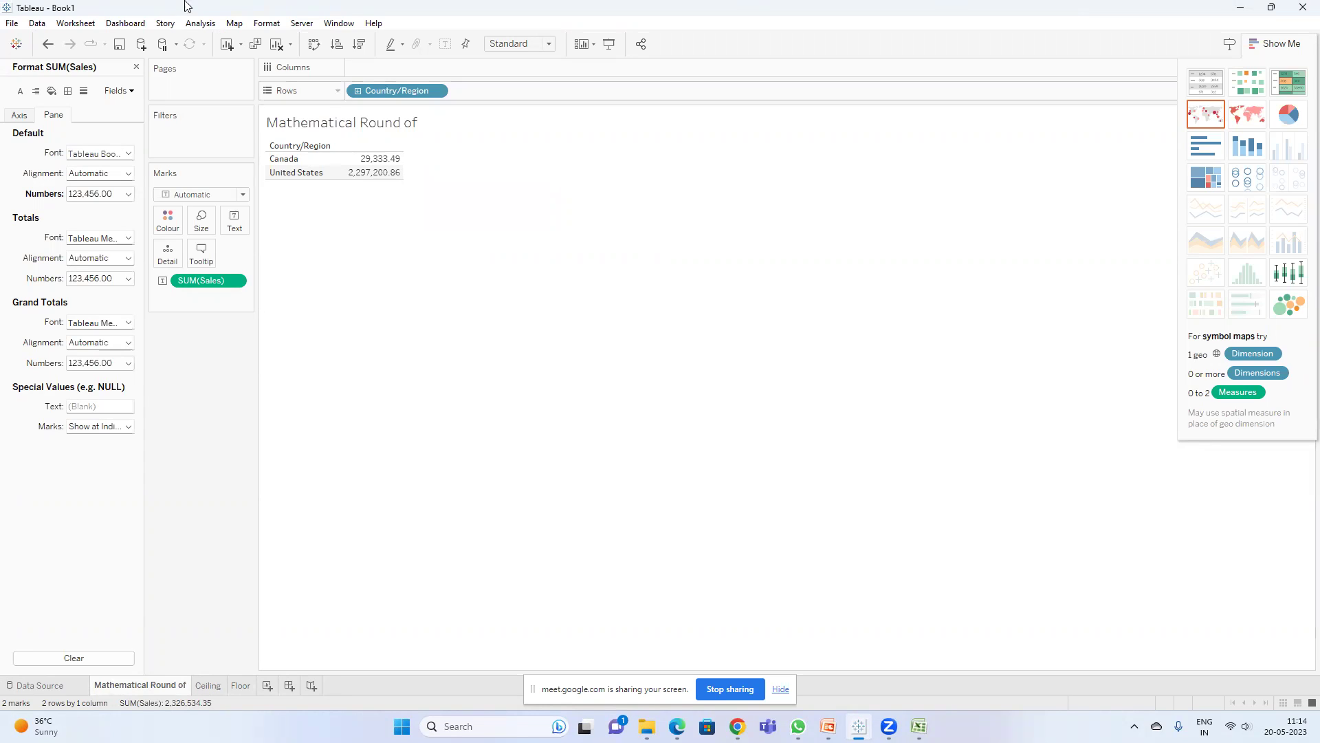
left_click(234, 686)
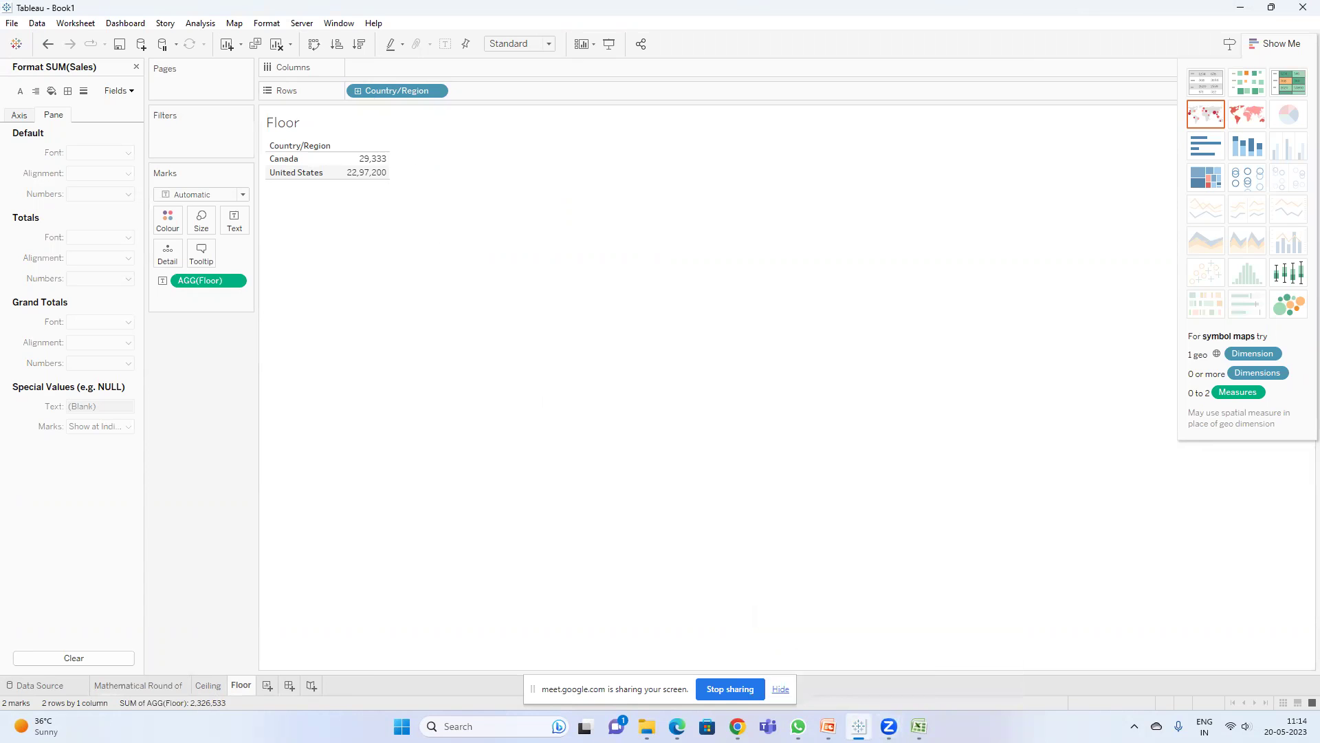
- Launch Notepad from the Windows search
mouse_move(828, 726)
key("super")
type("notepad")
key("Return")
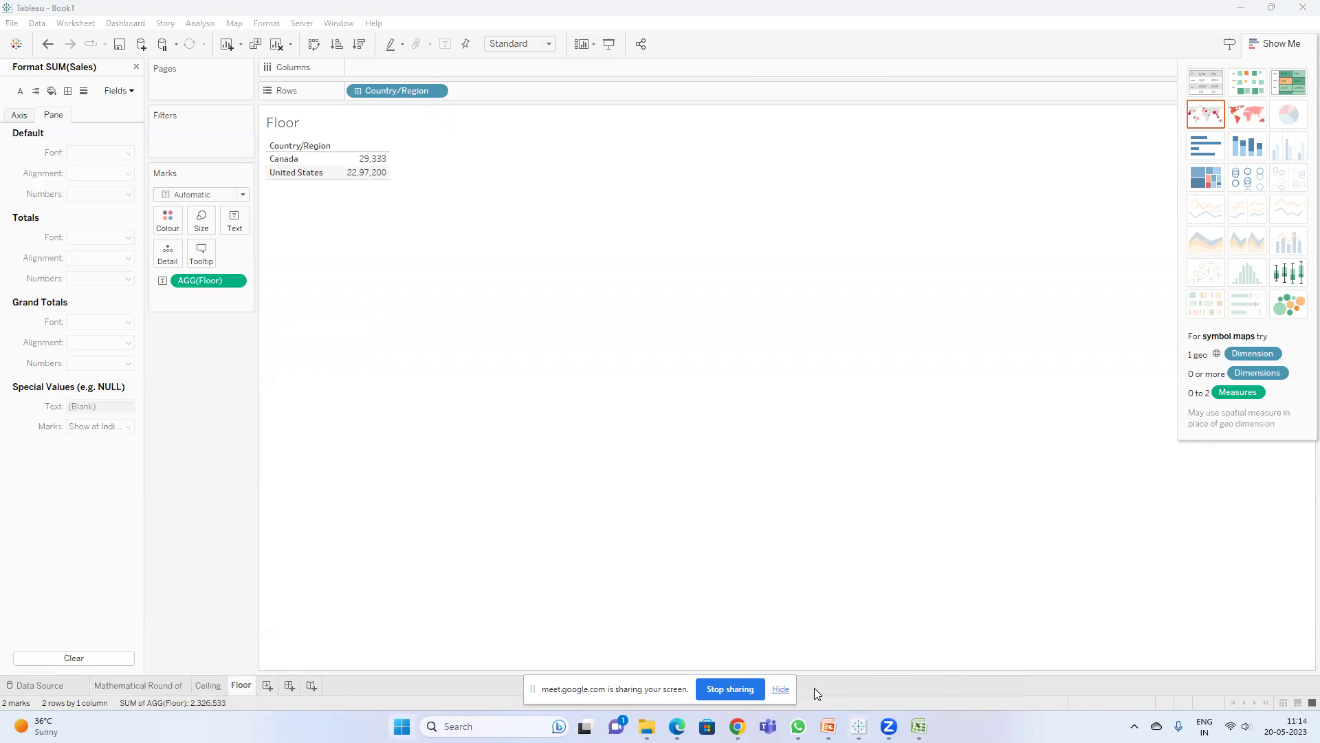
- Write a 'round' note defining ceiling as highest integer and floor as lowest integer round off
type("roun")
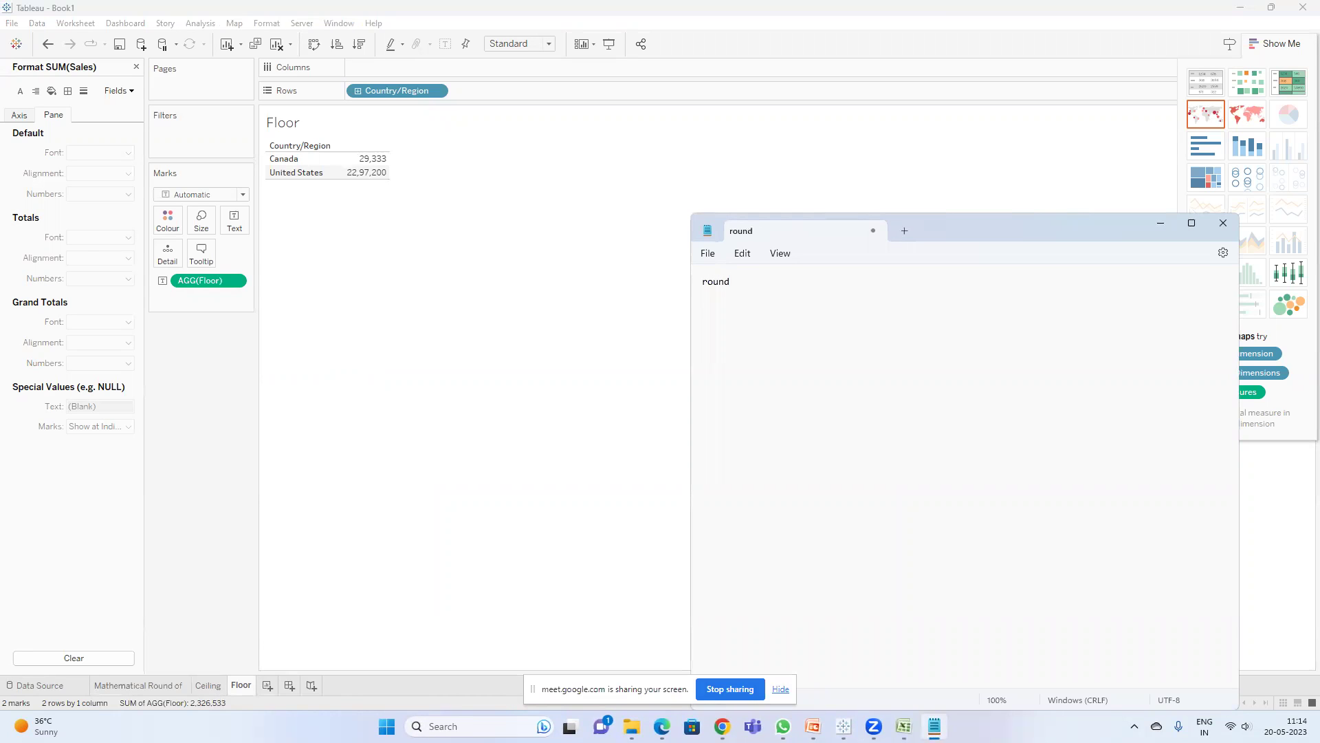
type("d")
key("Return")
type("ceiling floor ----lowest integer roun")
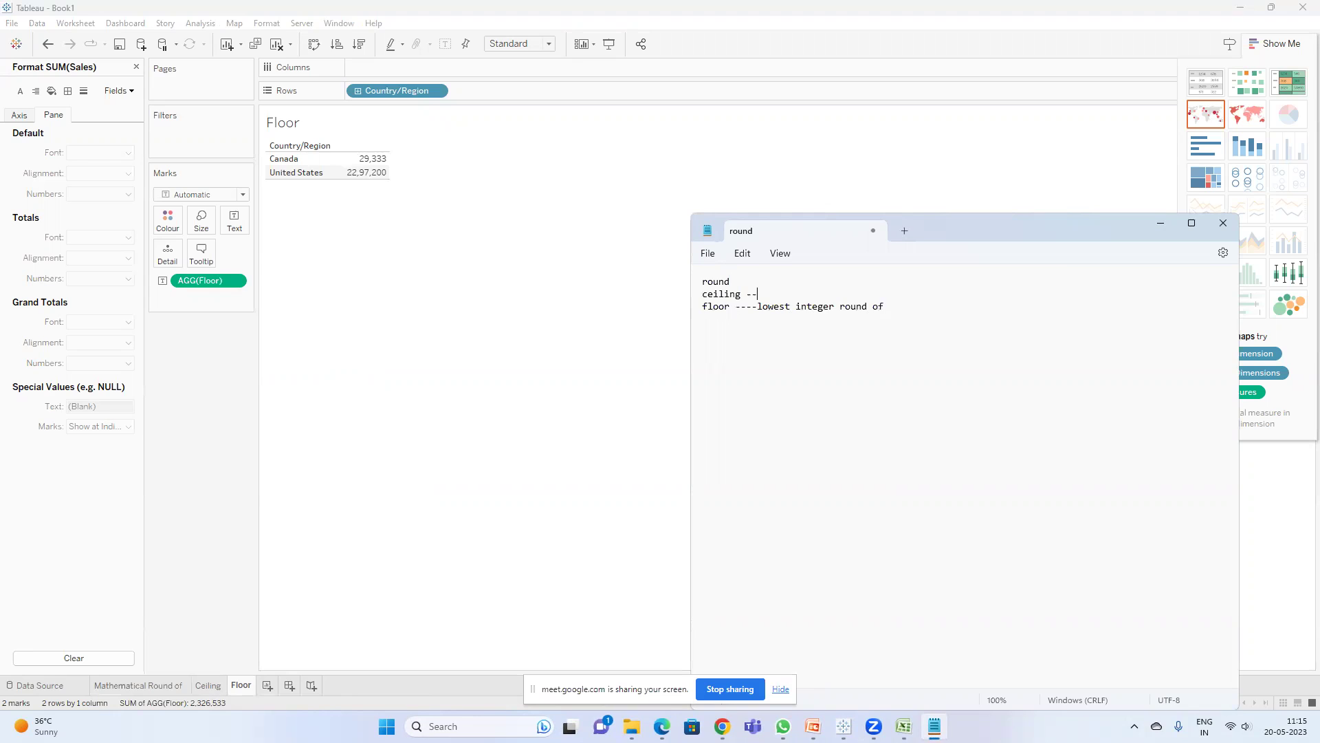
type("highest interge")
key("BackSpace")
type("ge")
- Minimise Notepad, glance at the PowerPoint slides, and return to Tableau
left_click(497, 282)
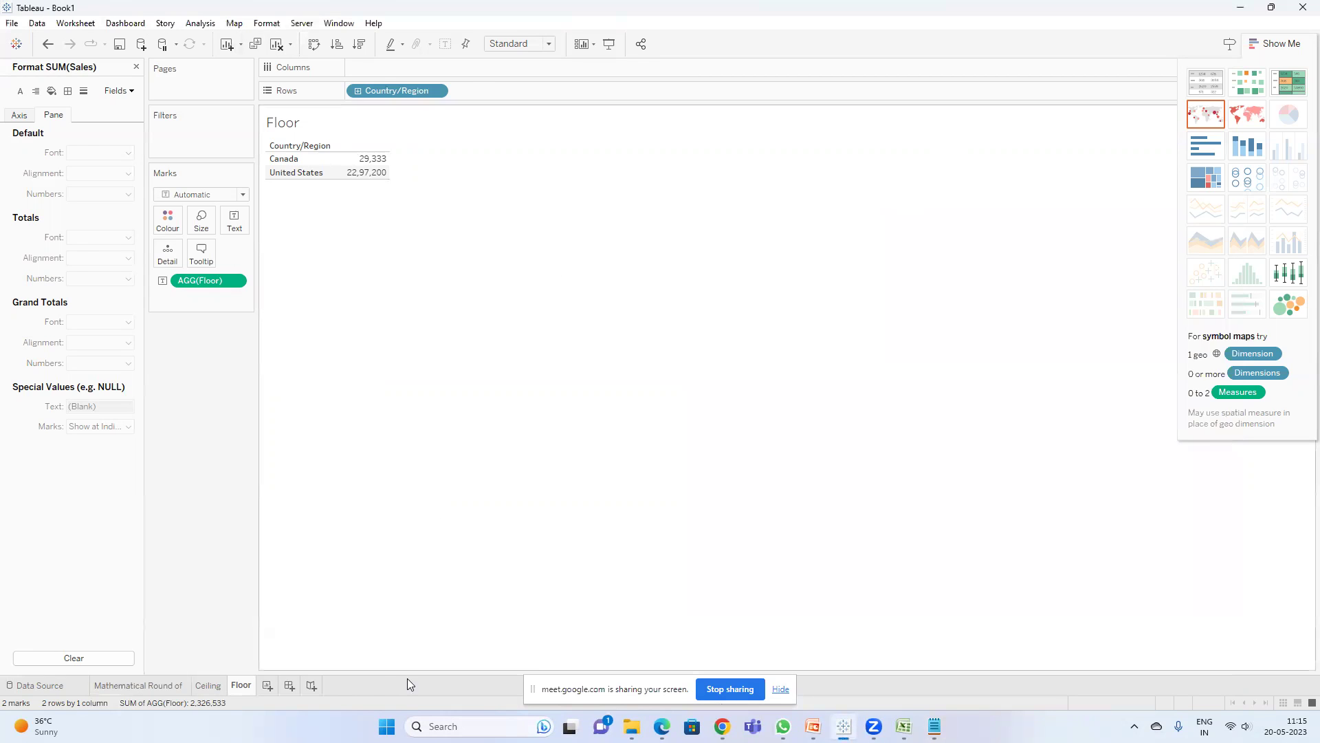
left_click(813, 726)
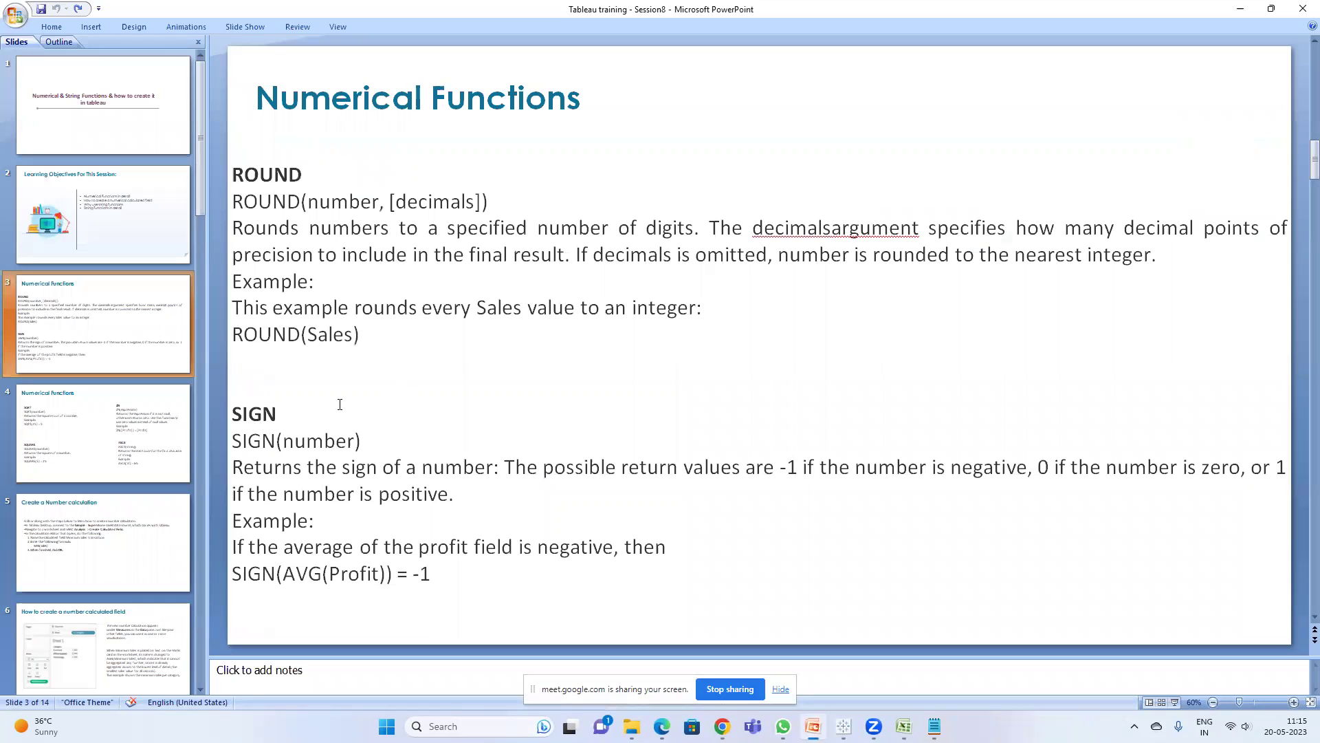
key("alt+Tab")
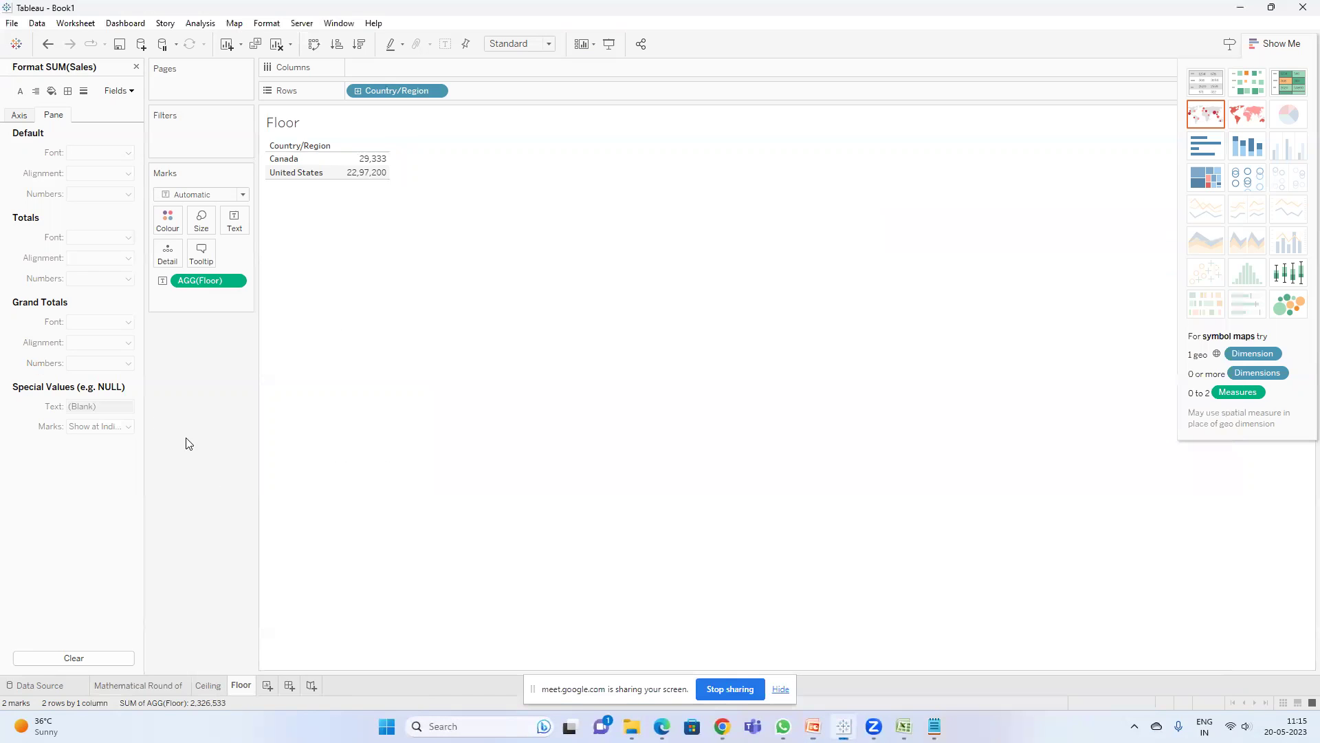
- On a new worksheet, add Sub-Category as rows with Sales values
left_click(266, 685)
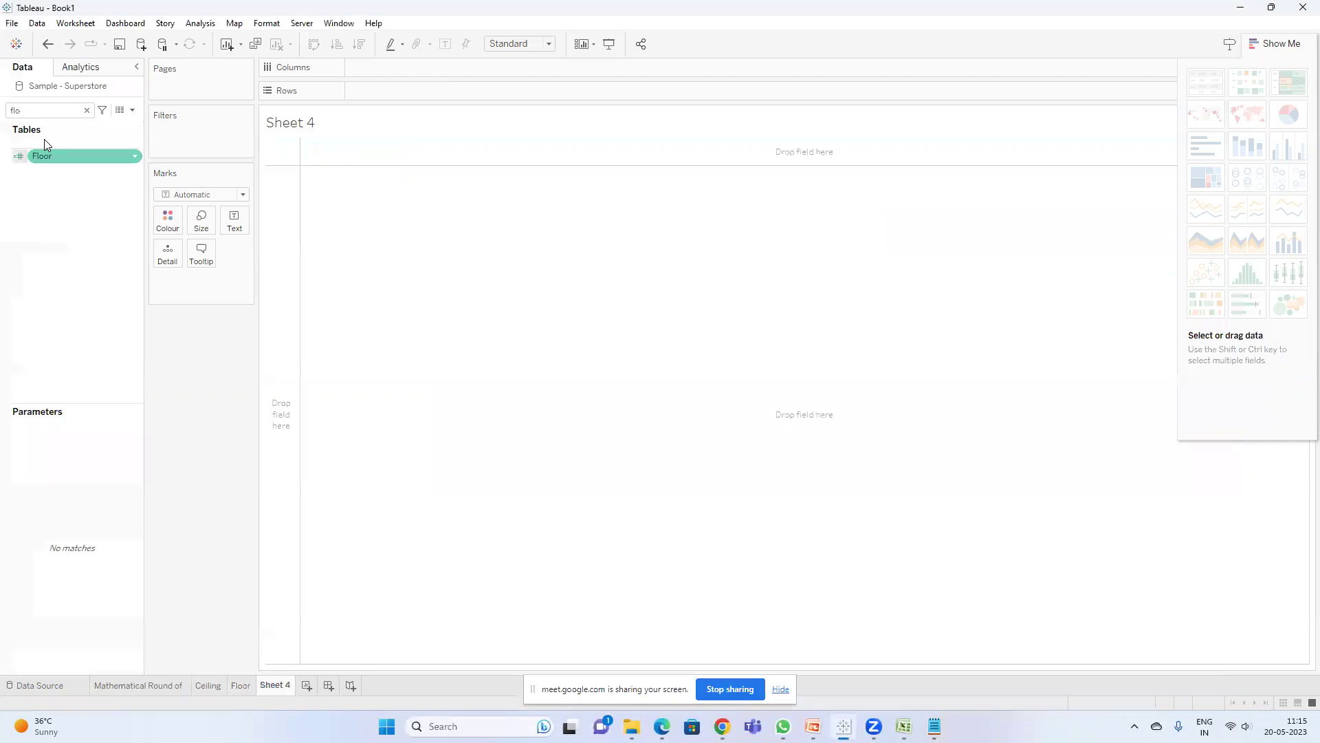
left_click(87, 110)
type("s")
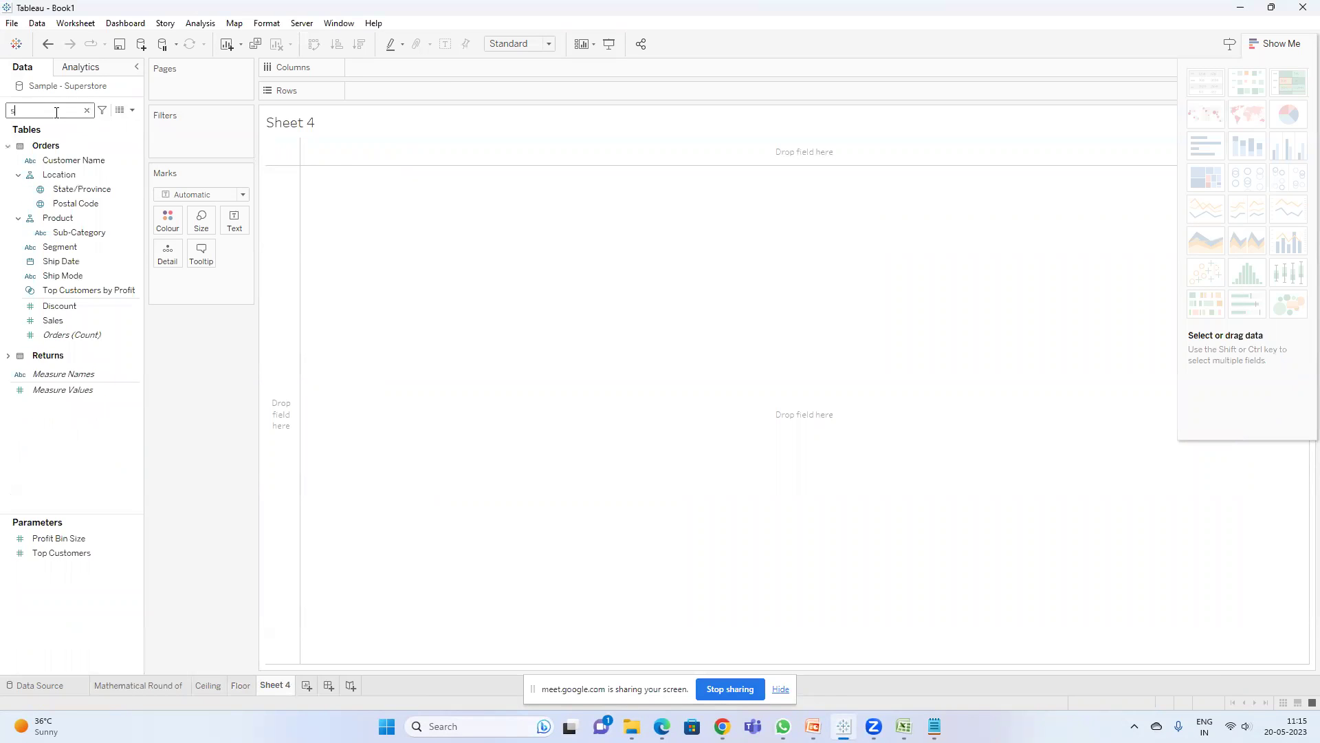
type("ub")
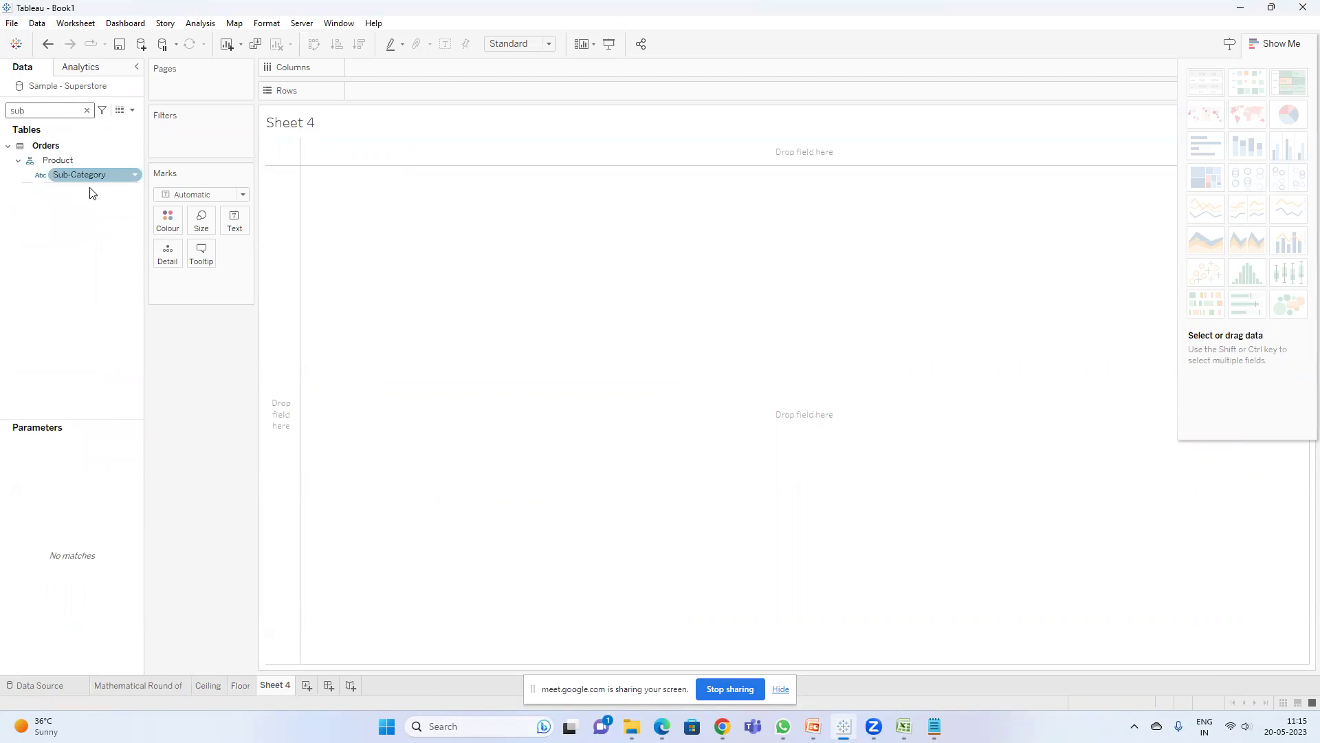
left_click(82, 175)
double_click(82, 175)
left_click(87, 110)
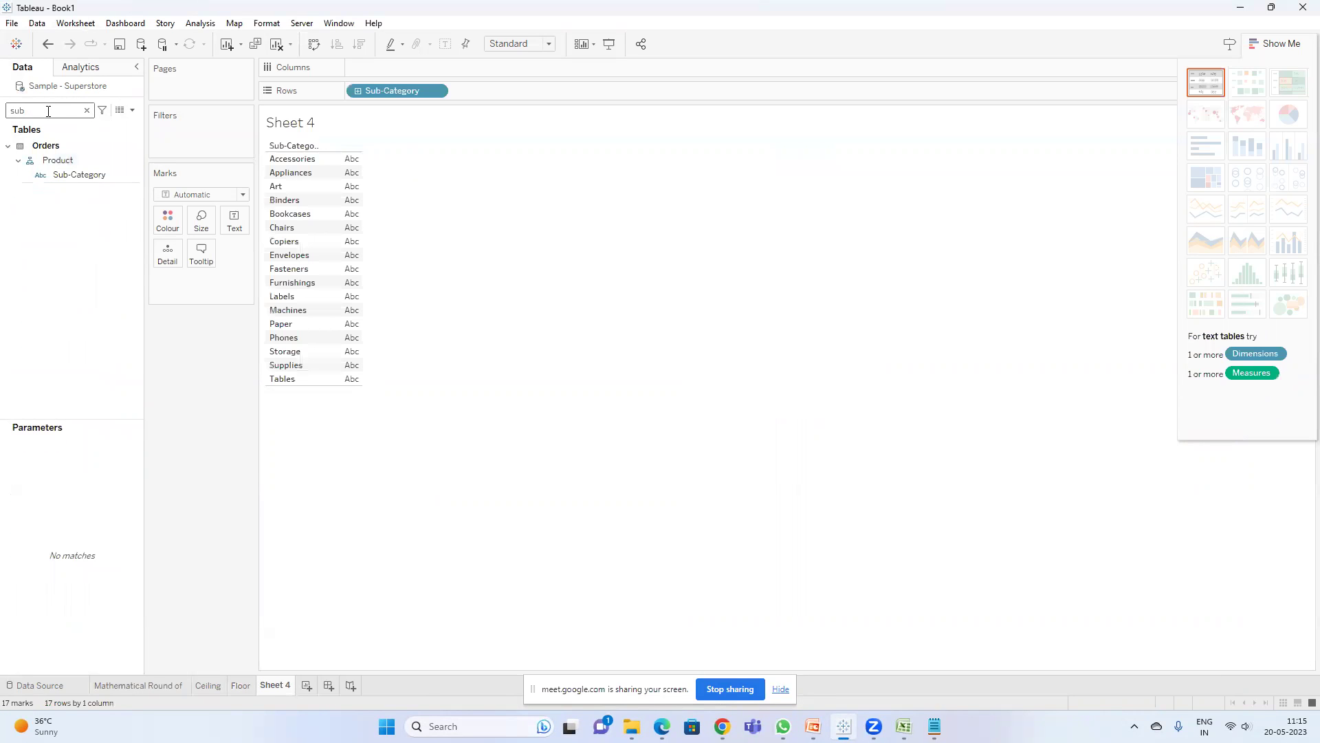
type("sa")
double_click(68, 170)
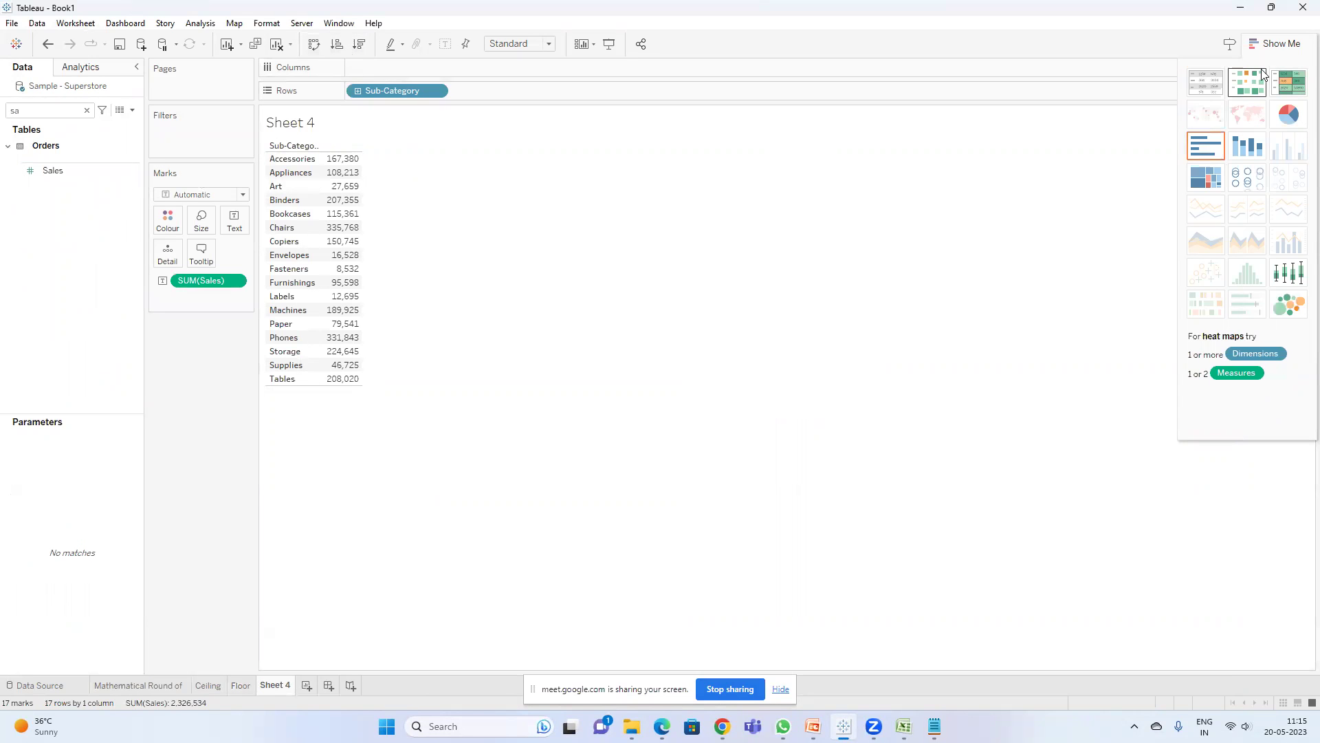
- Make it a horizontal bar chart and change the measure to SUM(Profit)
left_click(1205, 146)
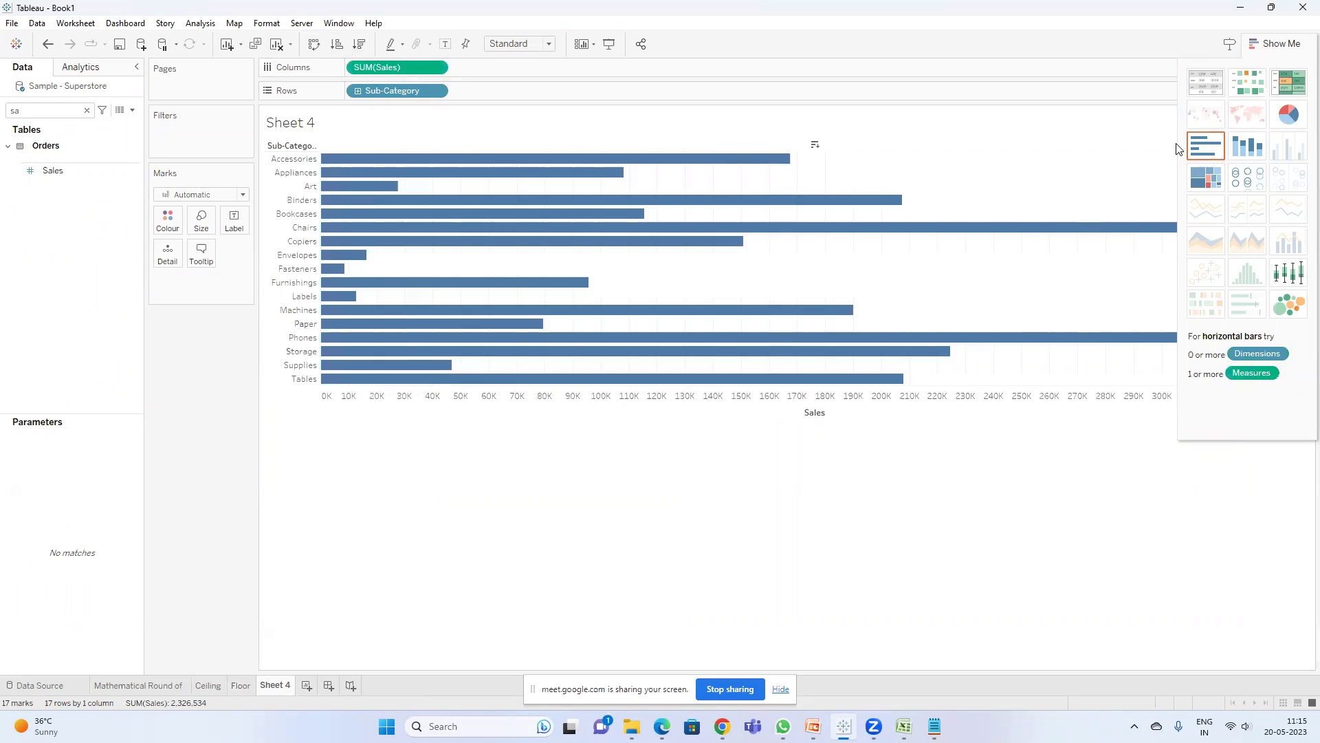
left_click(1255, 39)
double_click(394, 68)
double_click(383, 67)
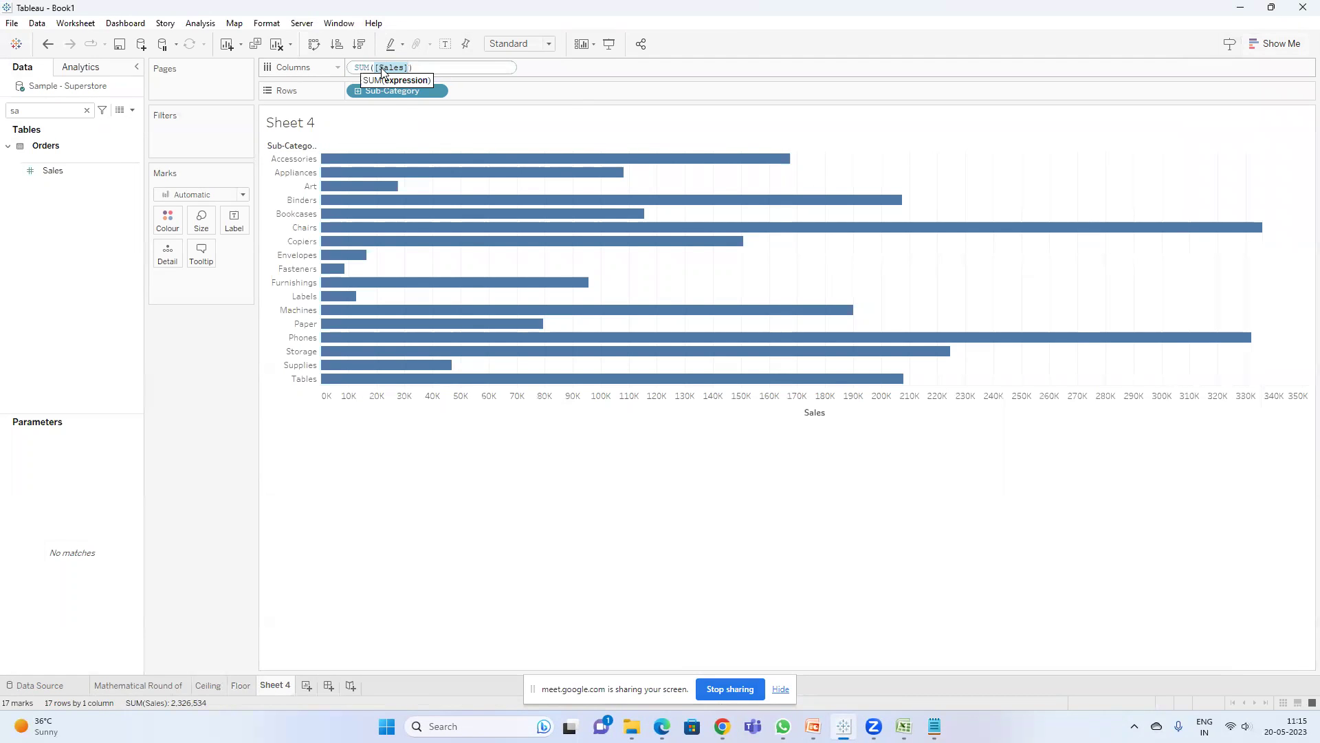
type("prof")
key("Return")
key("Return")
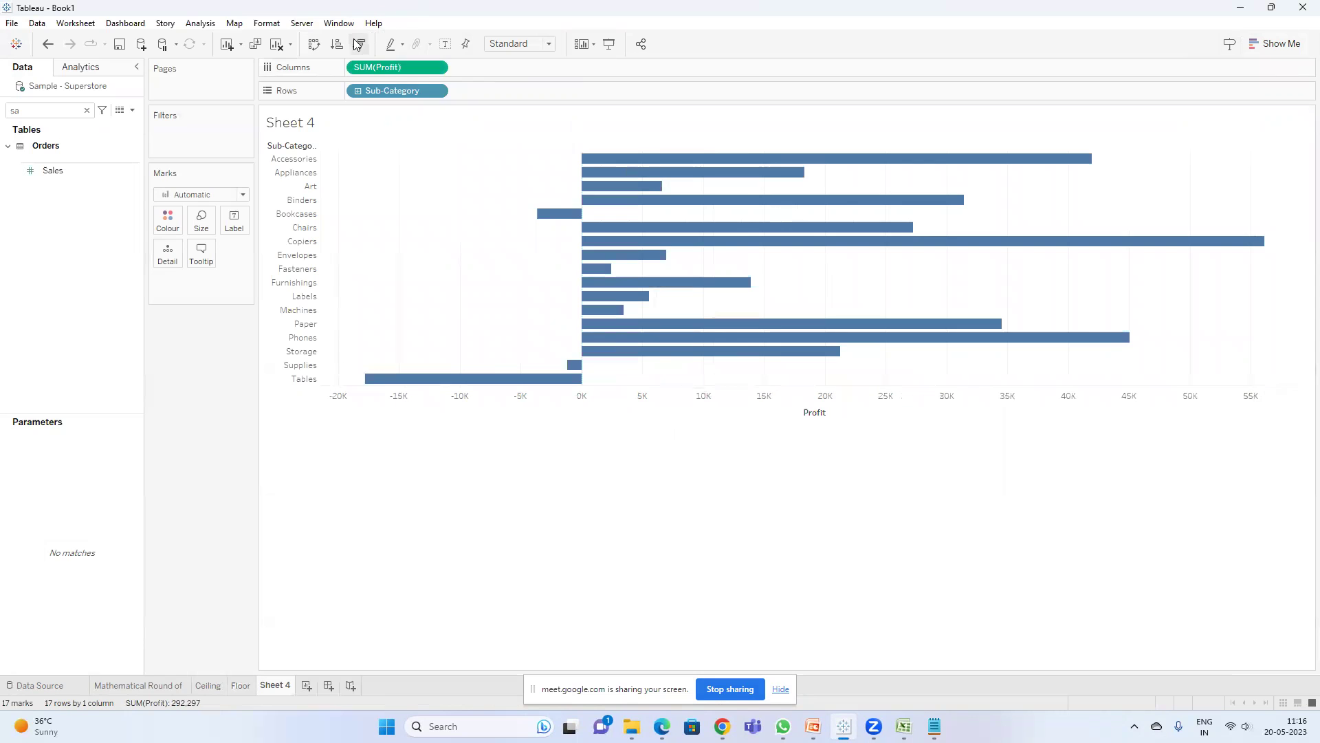
- Sort sub-categories by profit descending and show value labels on the bars
left_click(359, 43)
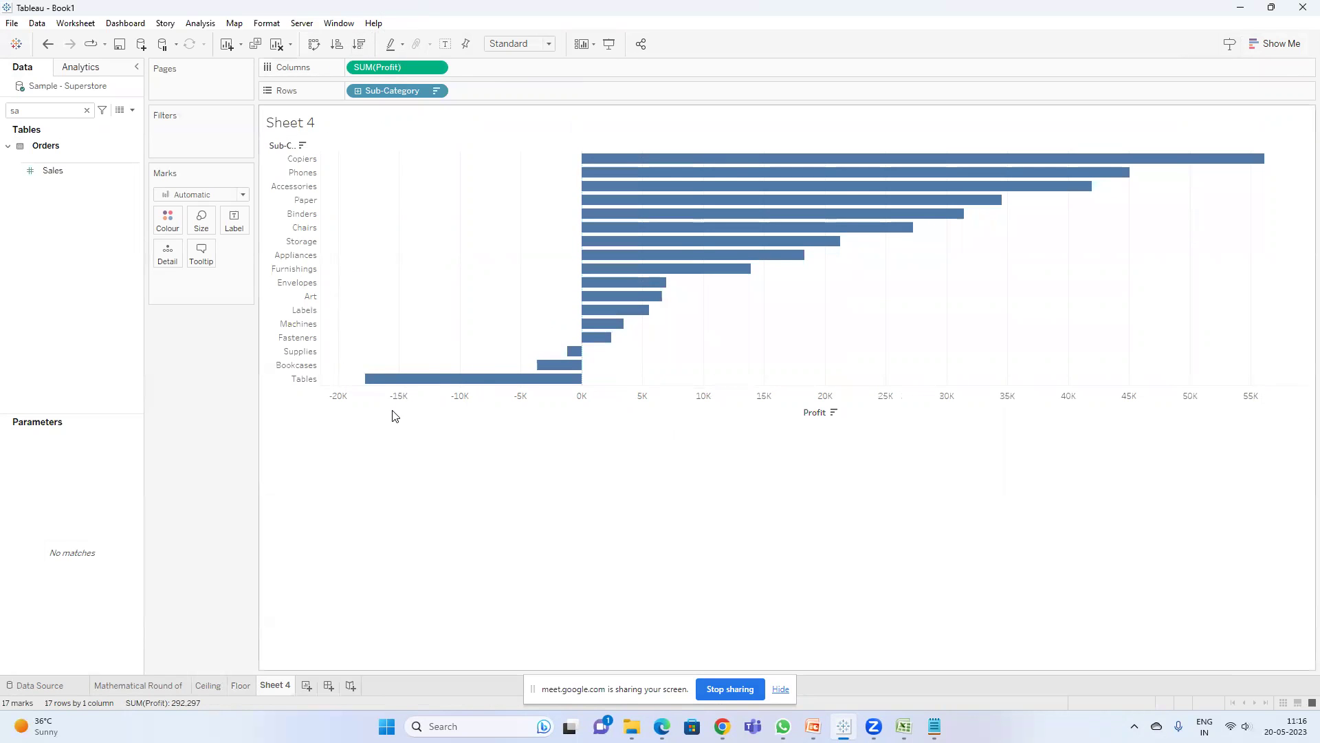
mouse_move(621, 248)
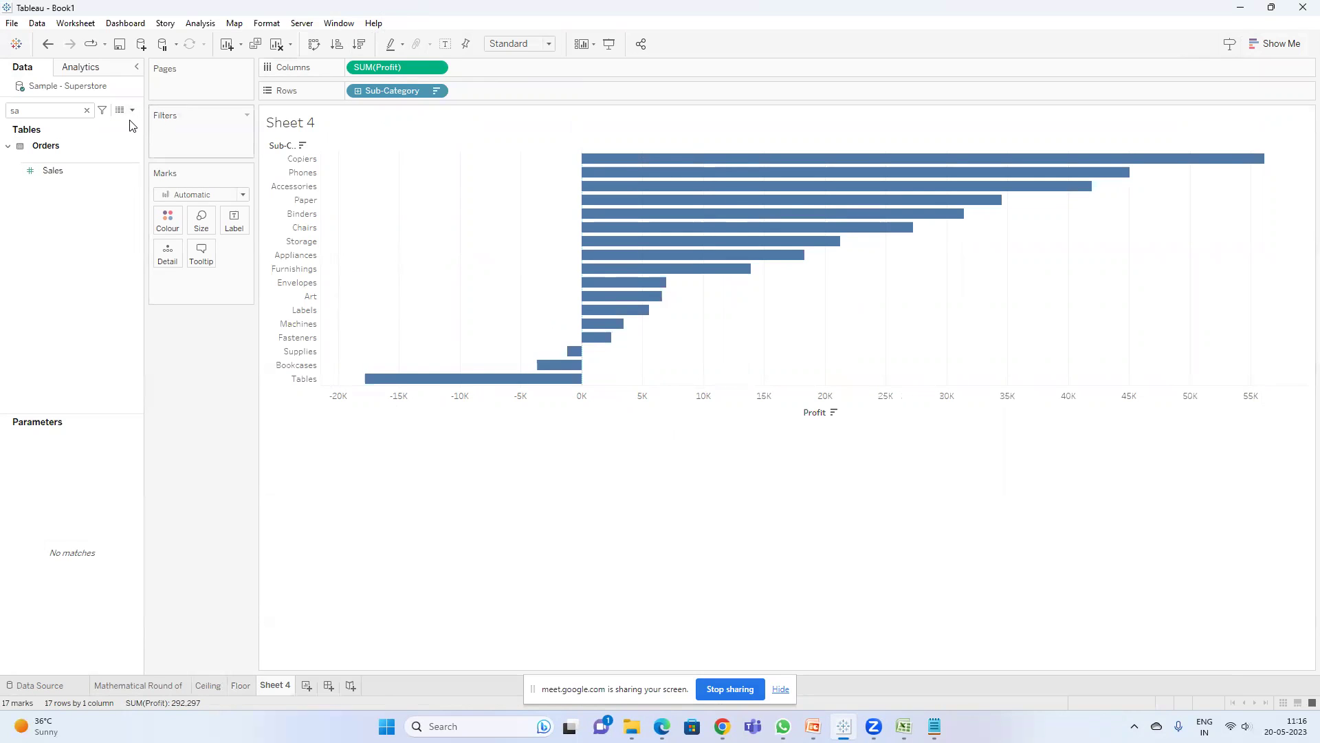
left_click(440, 47)
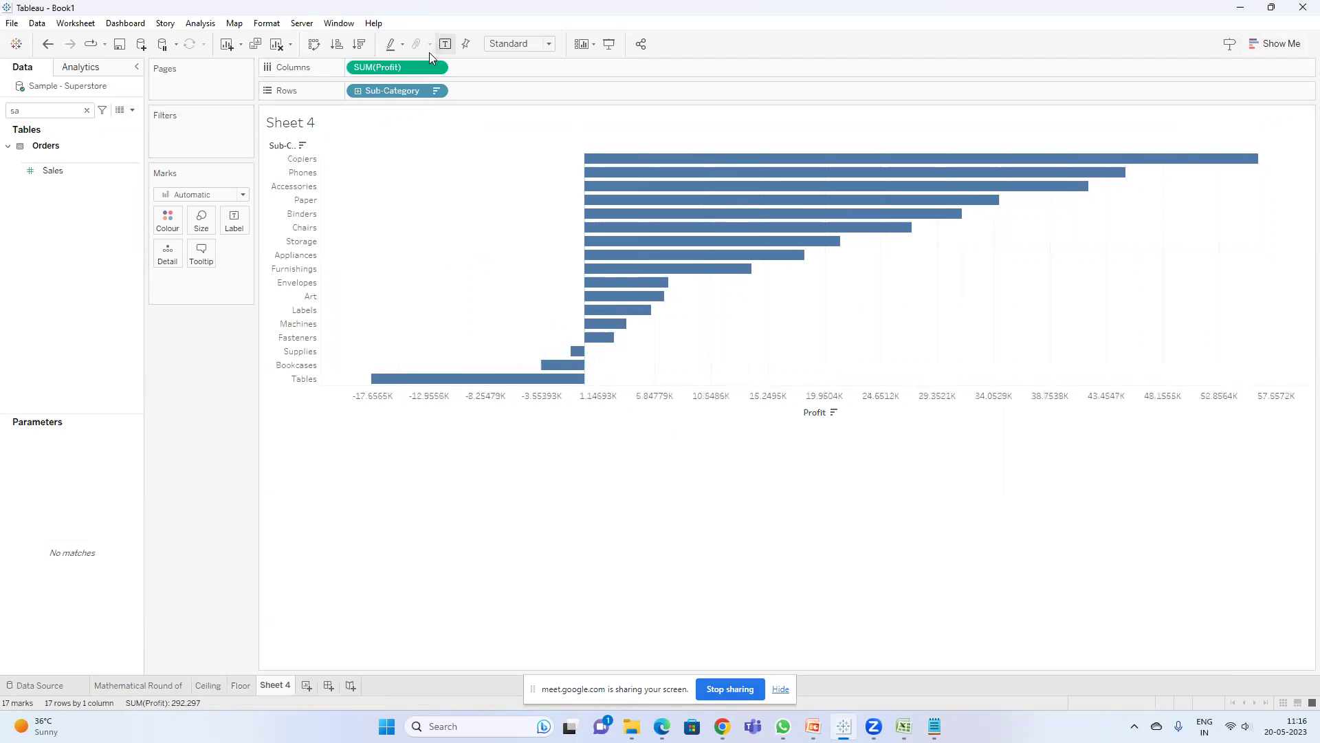
left_click(132, 110)
- Write a new calculation: IF SUM([Profit])>0 THEN 'Profitable' ELSE 'Non-Profitable' END
left_click(82, 126)
left_click(413, 352)
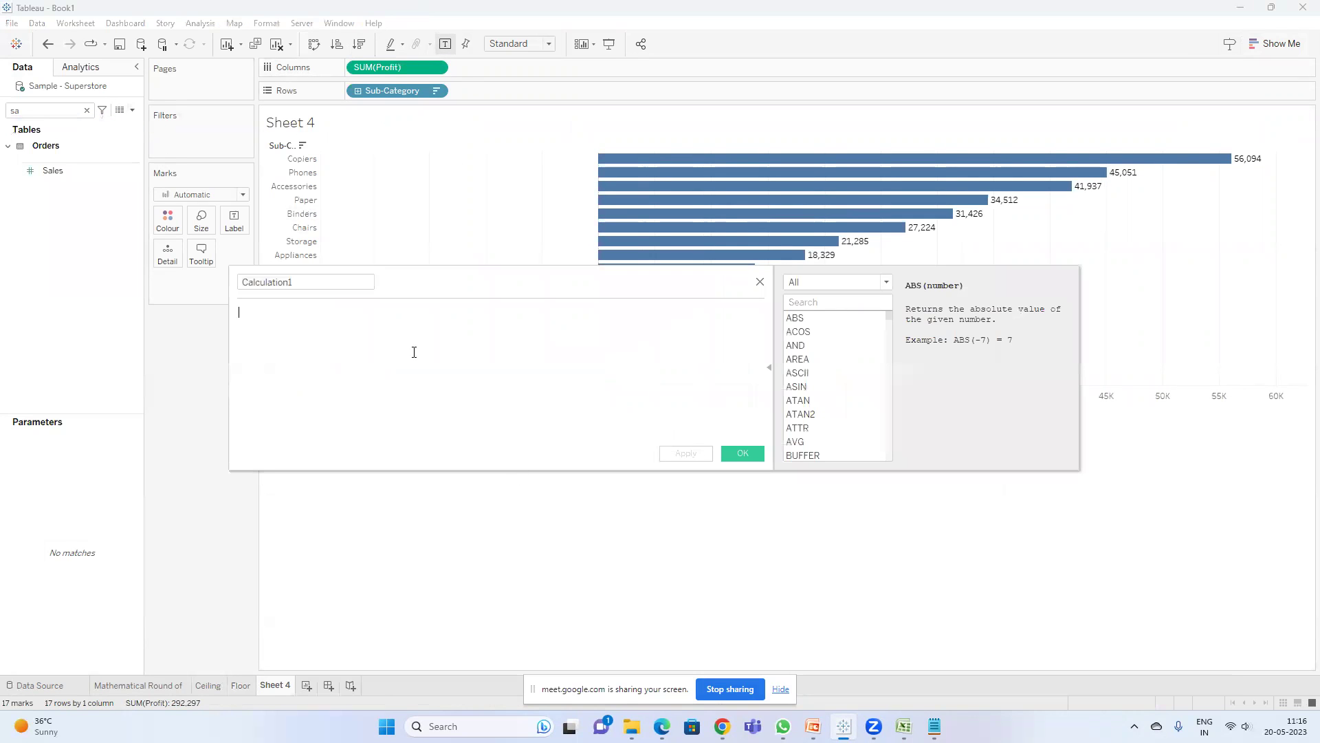
type("if su")
key("Return")
type("prof")
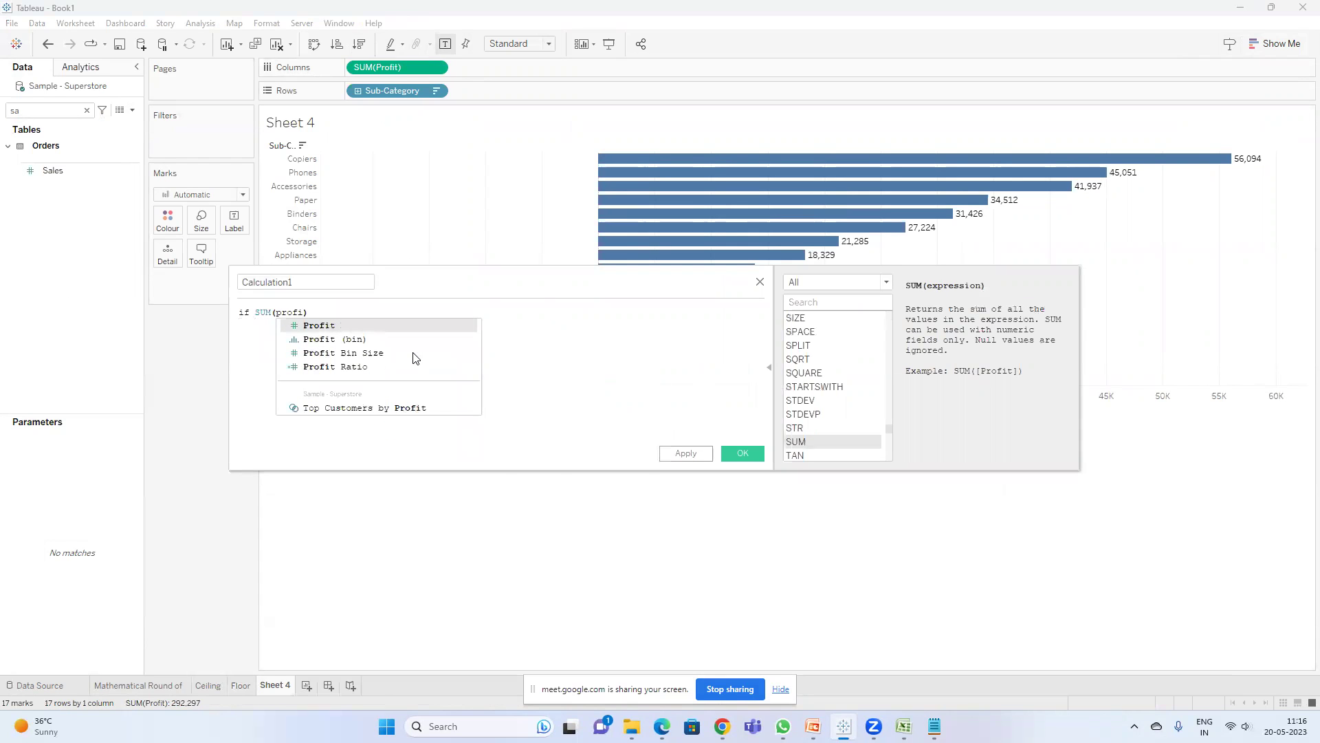
type("i")
key("Return")
type(">0 ")
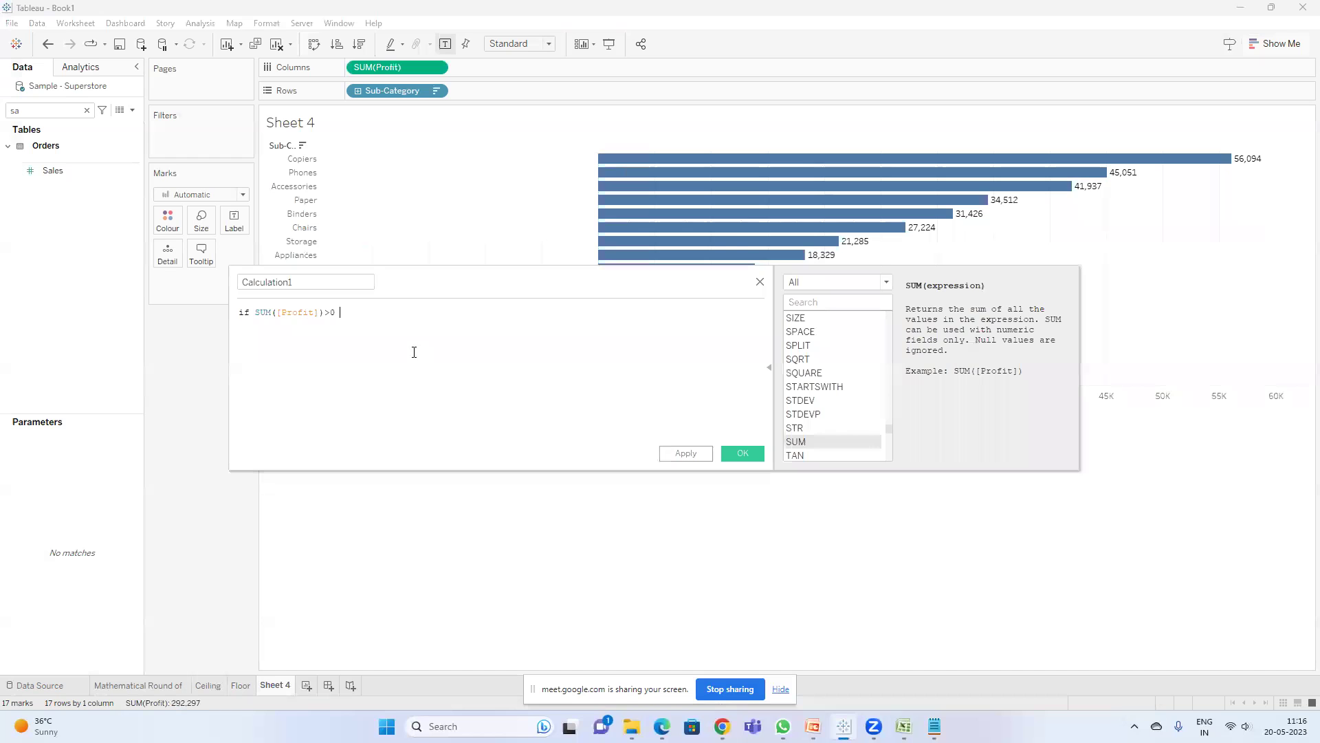
type("th")
key("Return")
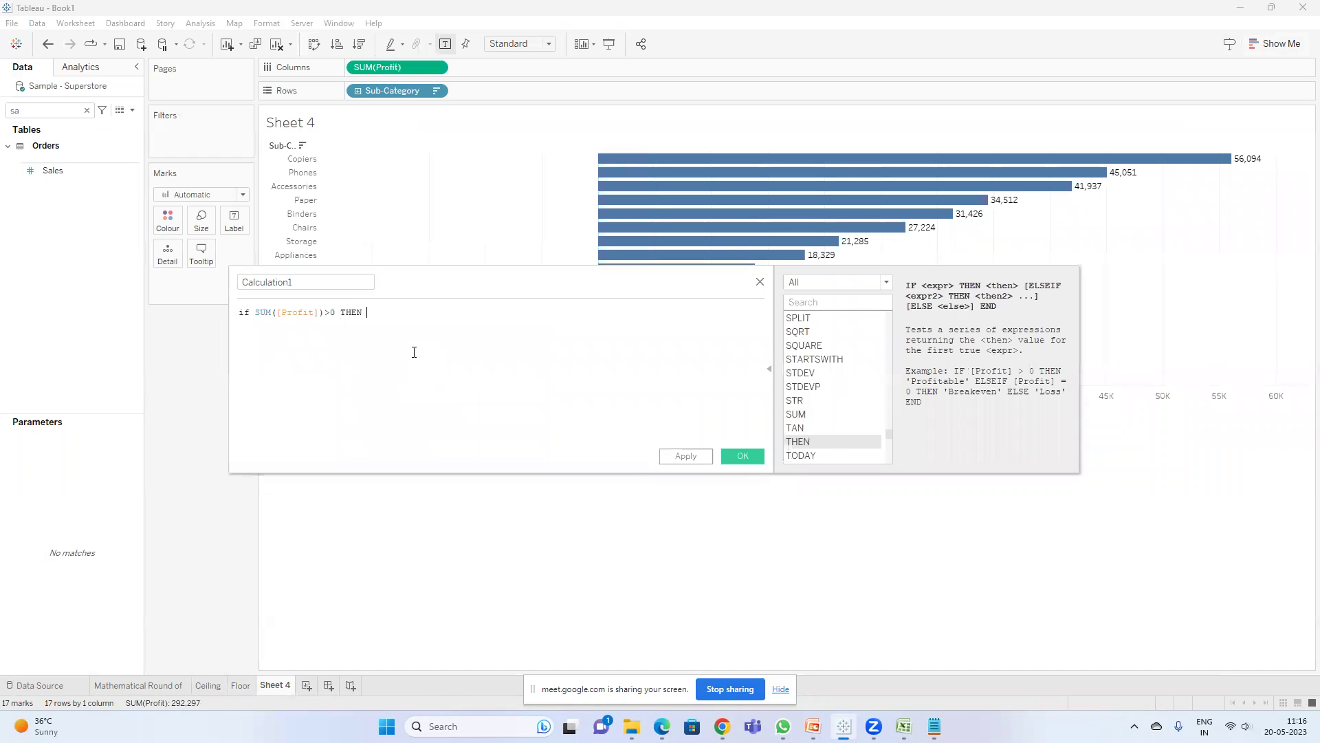
type("''")
type("Profit")
type("able")
key("Right")
type("ELSE")
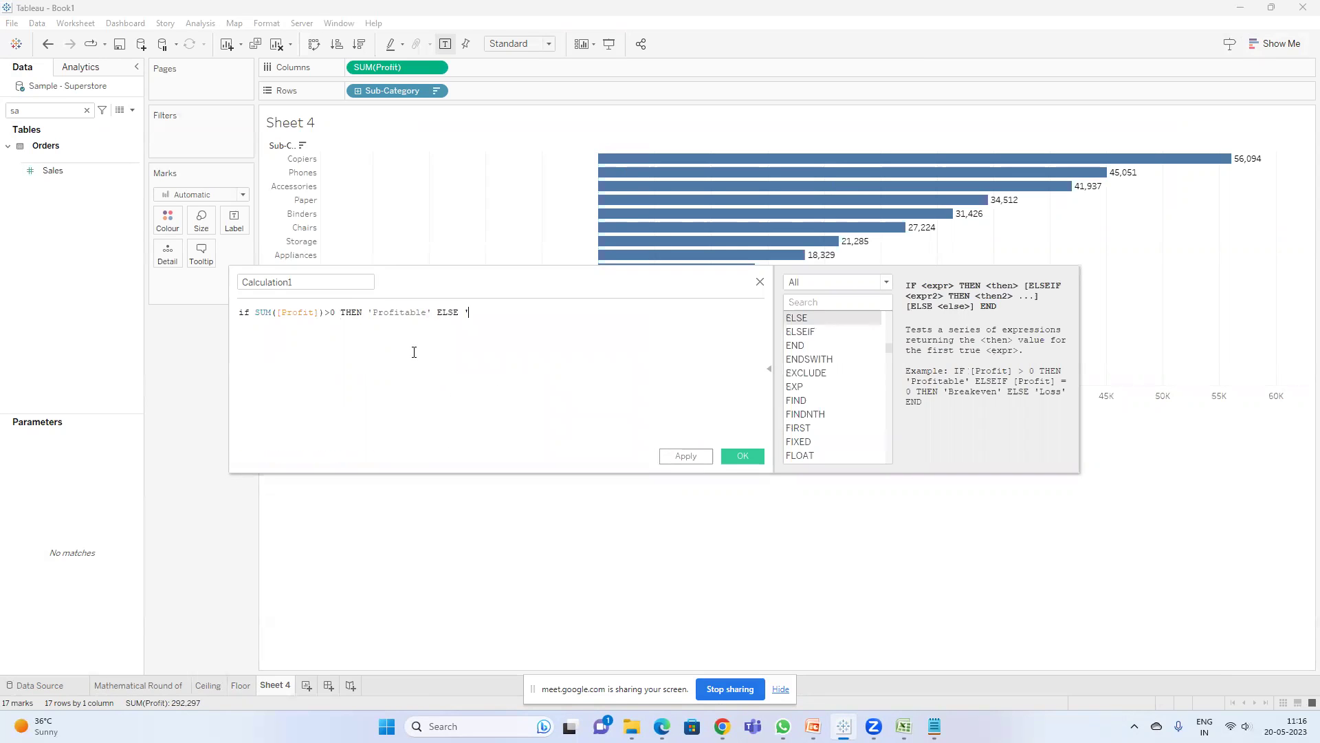
type(" 'Non-Profitable' END")
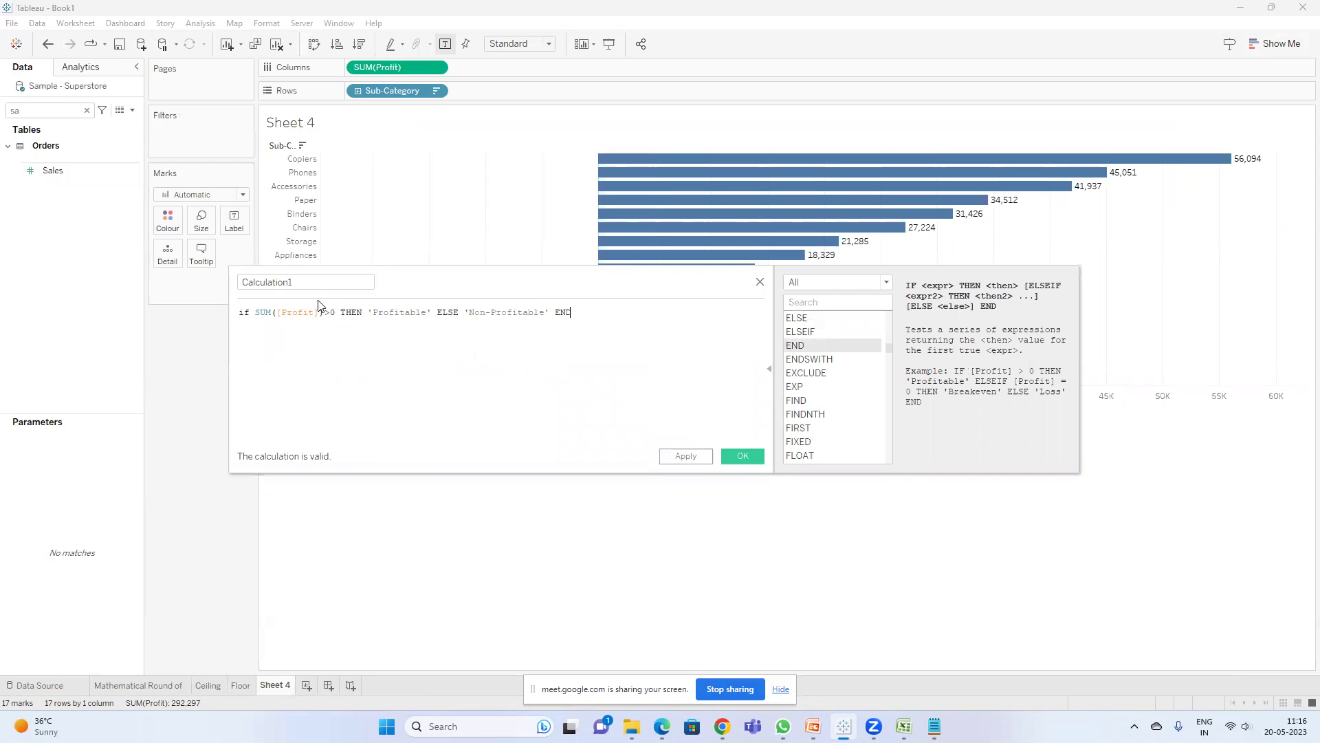
- Name the calculation Color, save it, and search the Data pane for 'col'
left_click(316, 282)
type("Col")
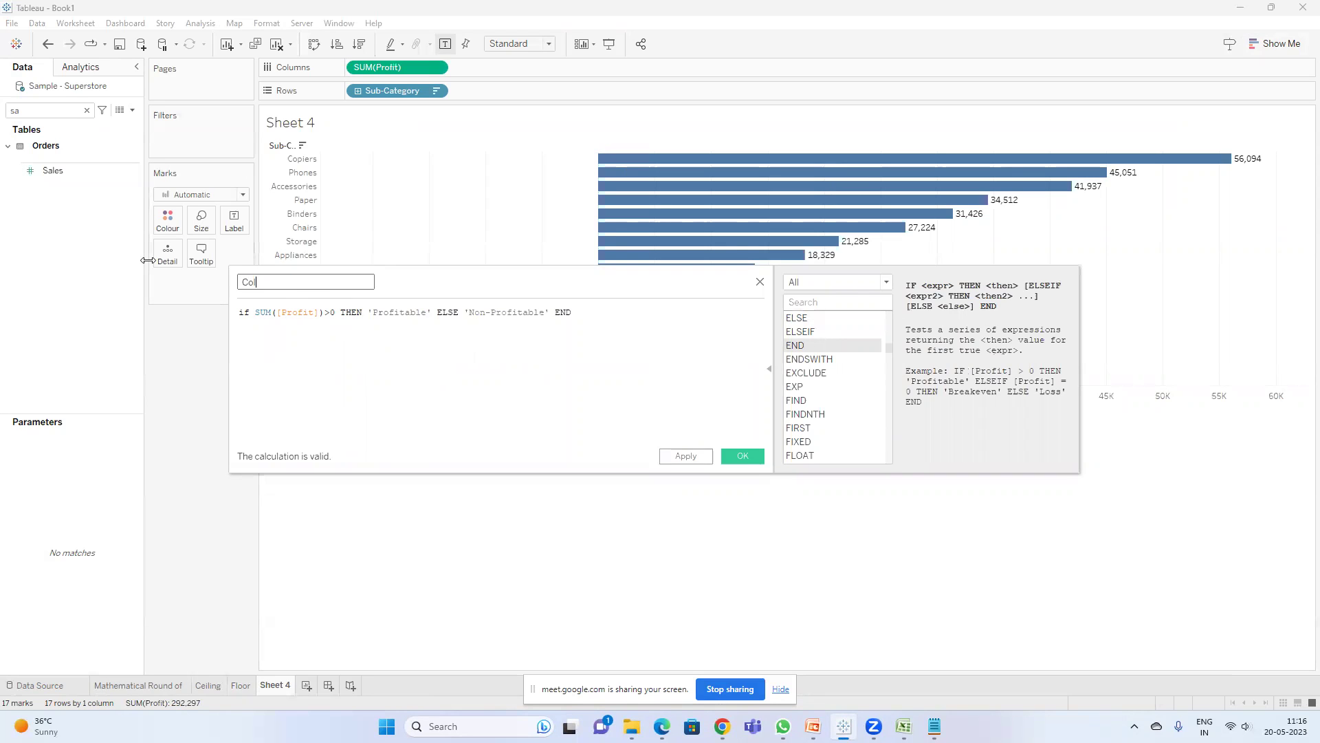
type("or")
left_click(741, 455)
double_click(64, 110)
type("c")
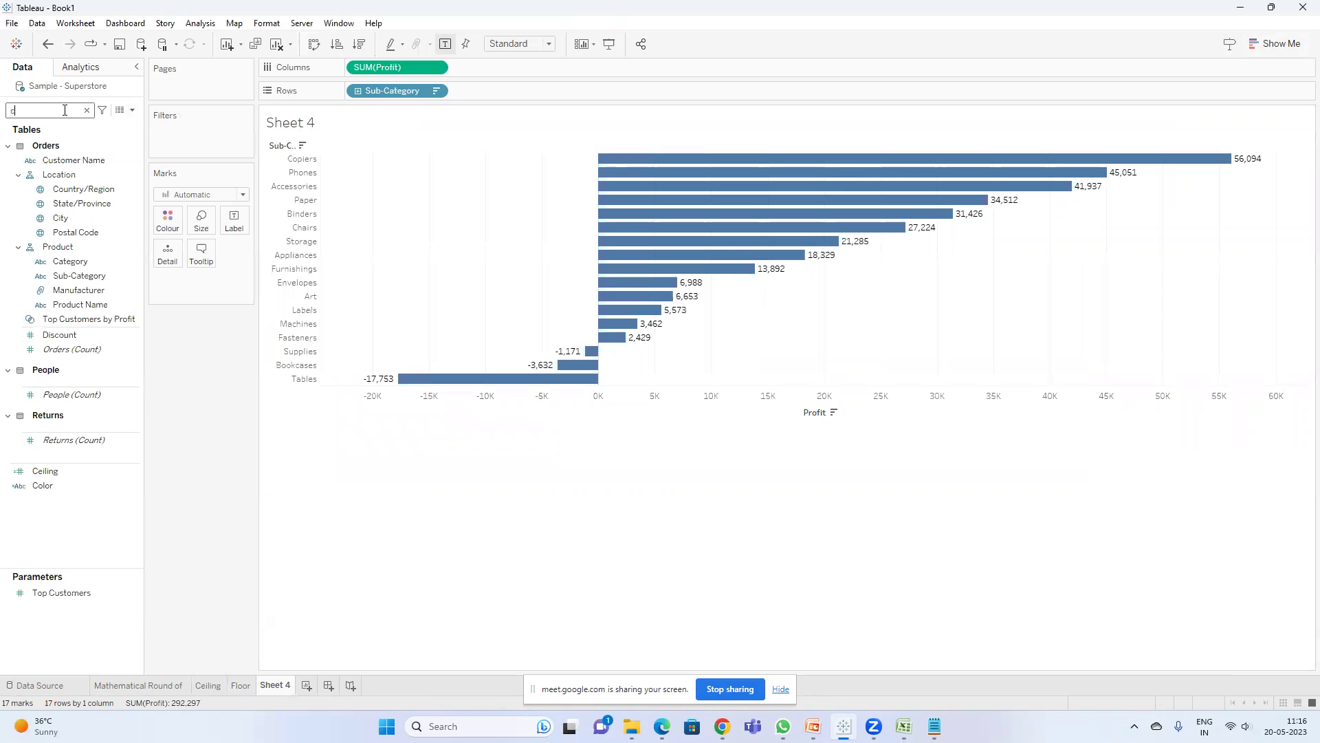
type("olo")
- Colour the bars by the Color field, with Profitable green and Non-Profitable red
left_click_drag(41, 156, 167, 219)
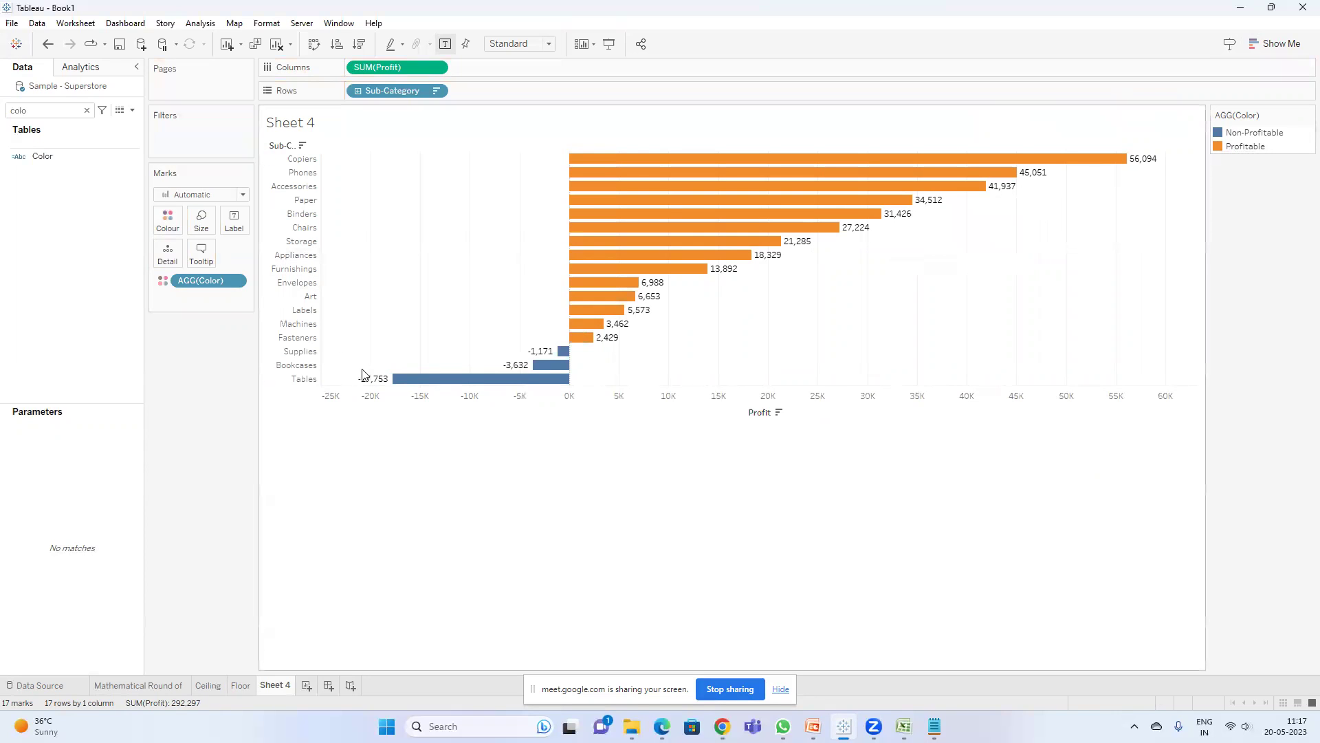
double_click(1234, 148)
left_click(682, 378)
left_click(505, 245)
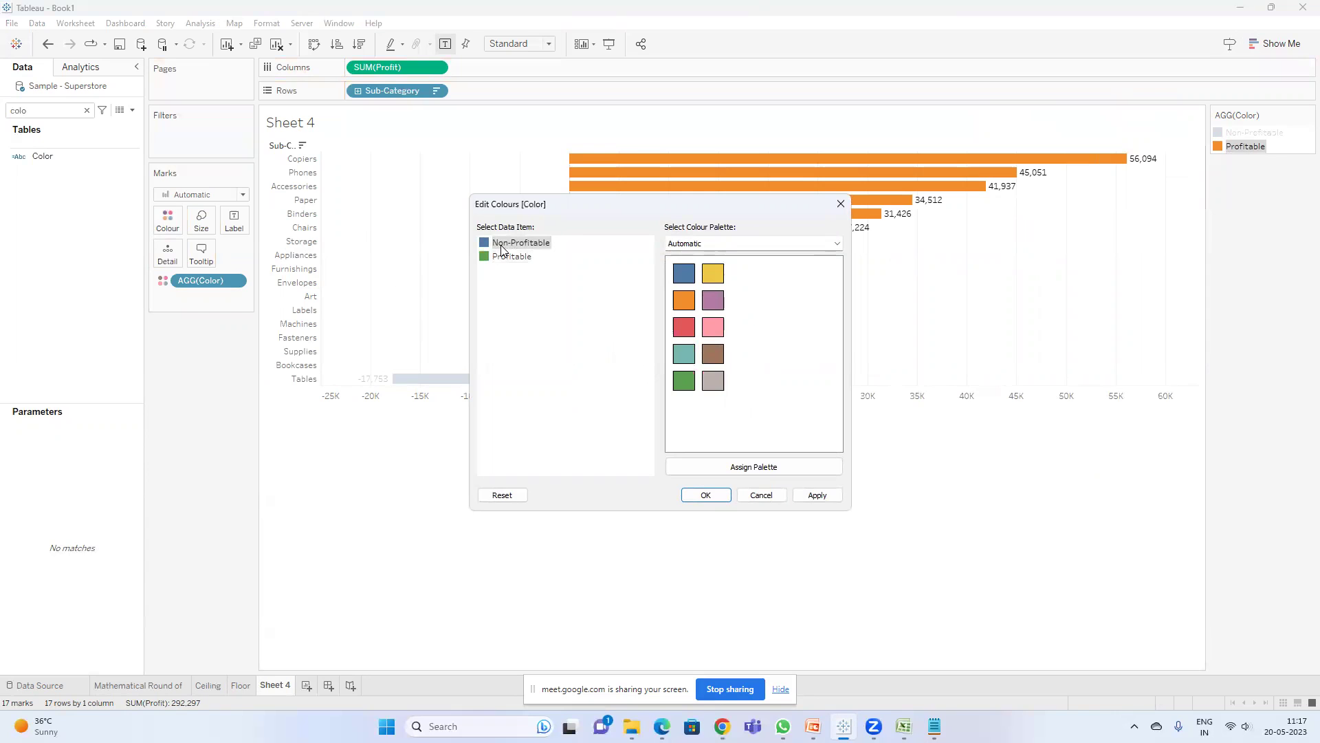
left_click(682, 335)
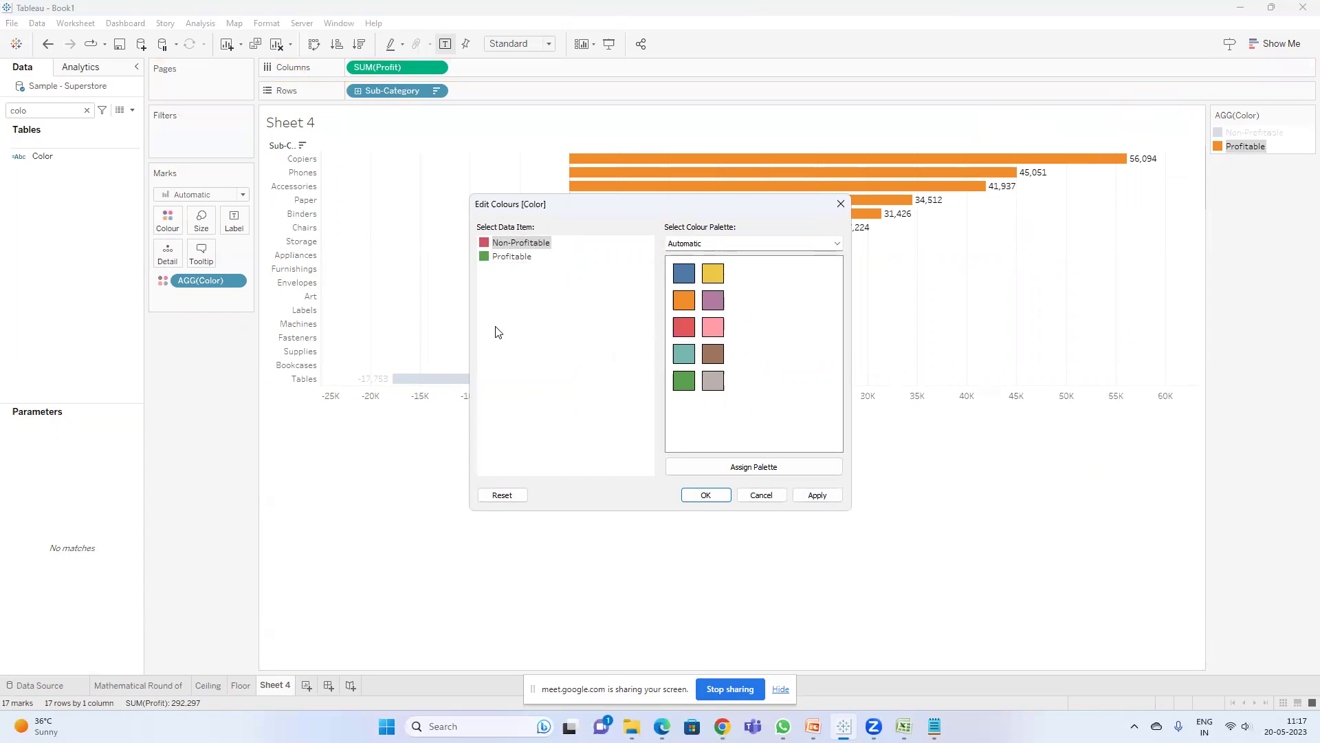
left_click(709, 501)
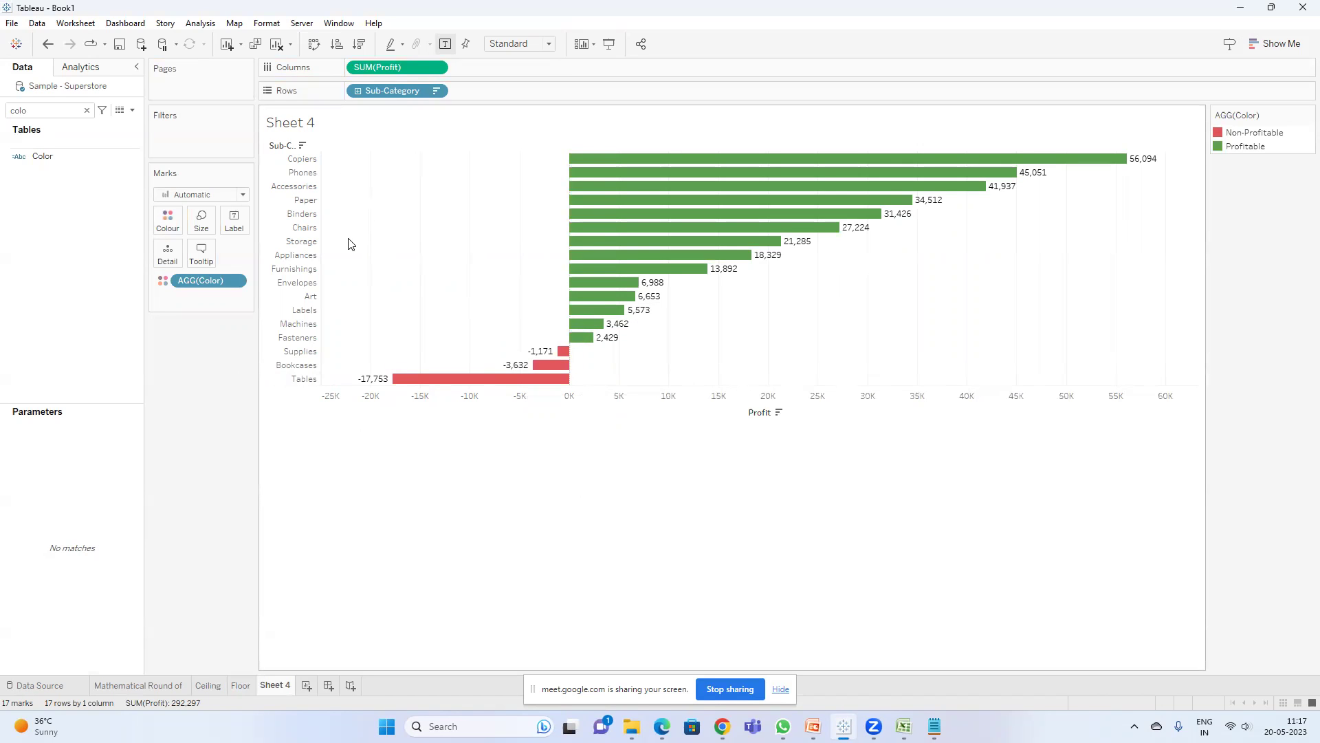
left_click(132, 110)
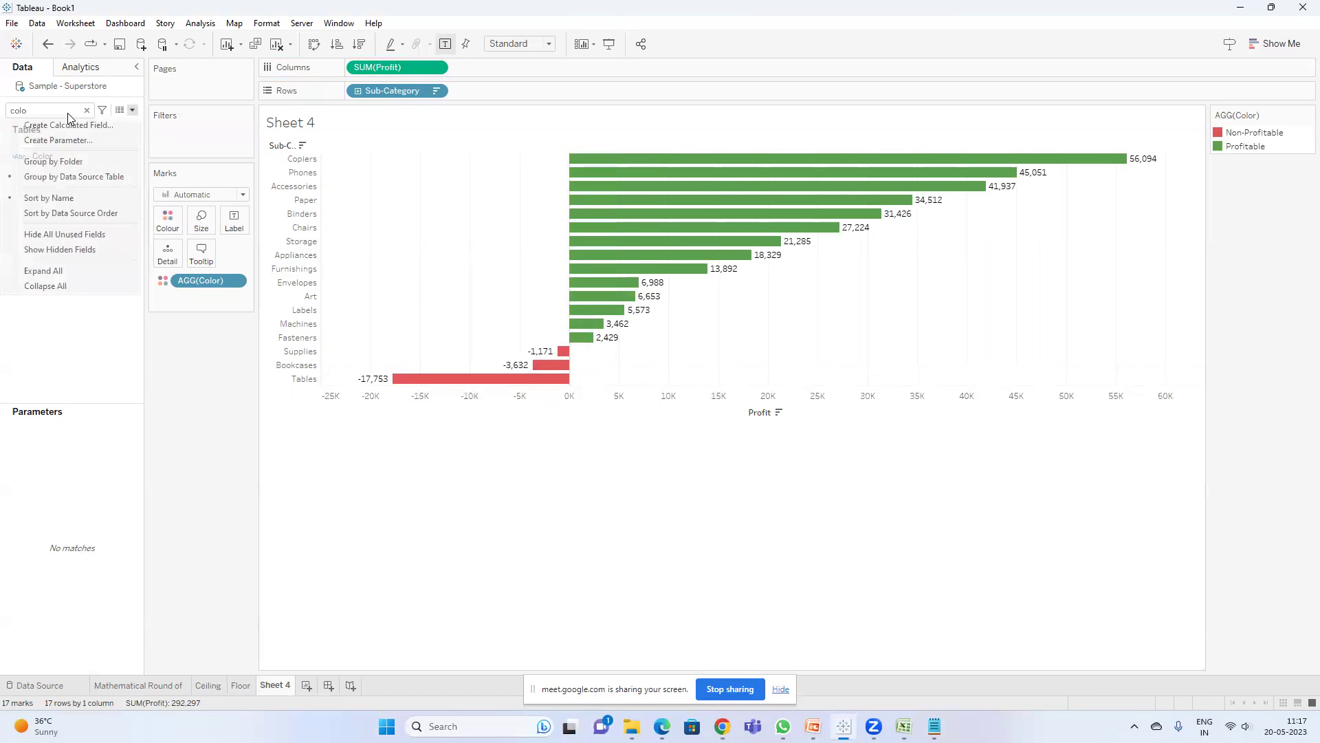
- Enter SIGN(SUM([Sales])) in a new calculated field and check the SIGN slide in PowerPoint
left_click(64, 125)
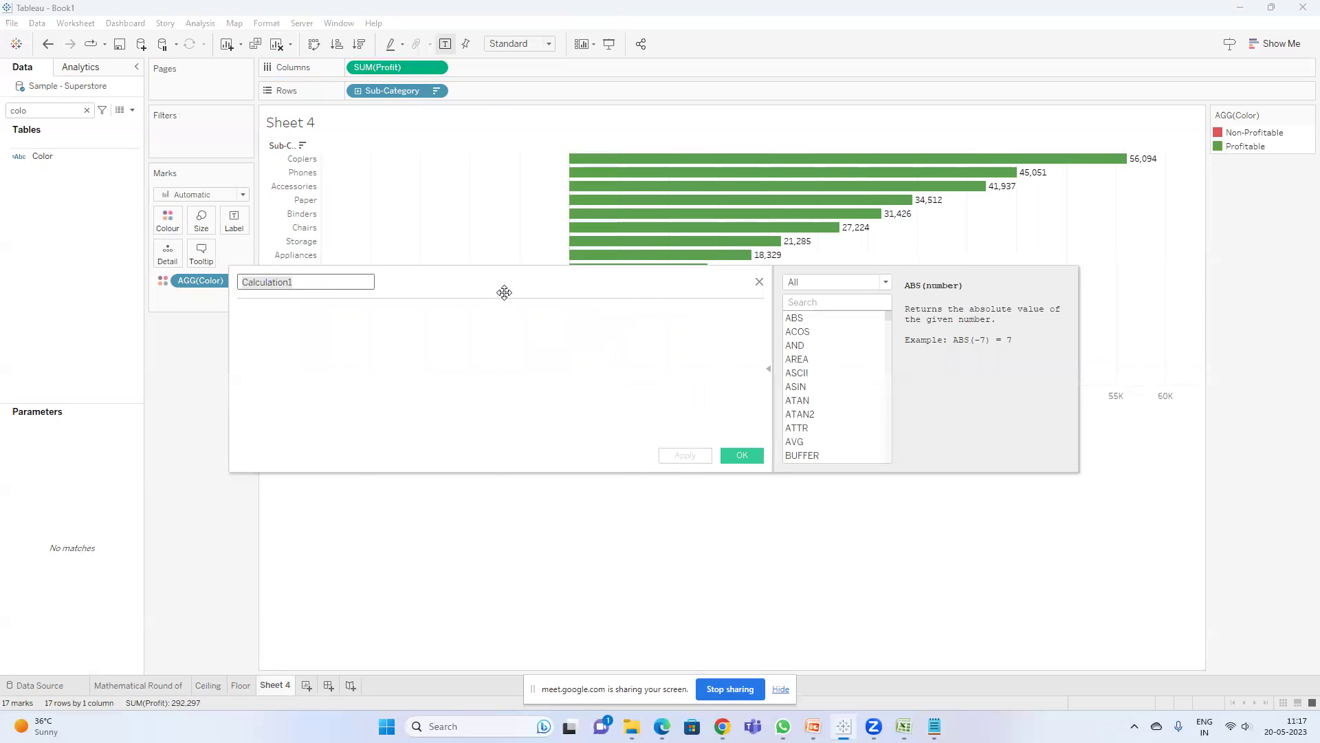
left_click_drag(504, 292, 629, 477)
left_click(476, 512)
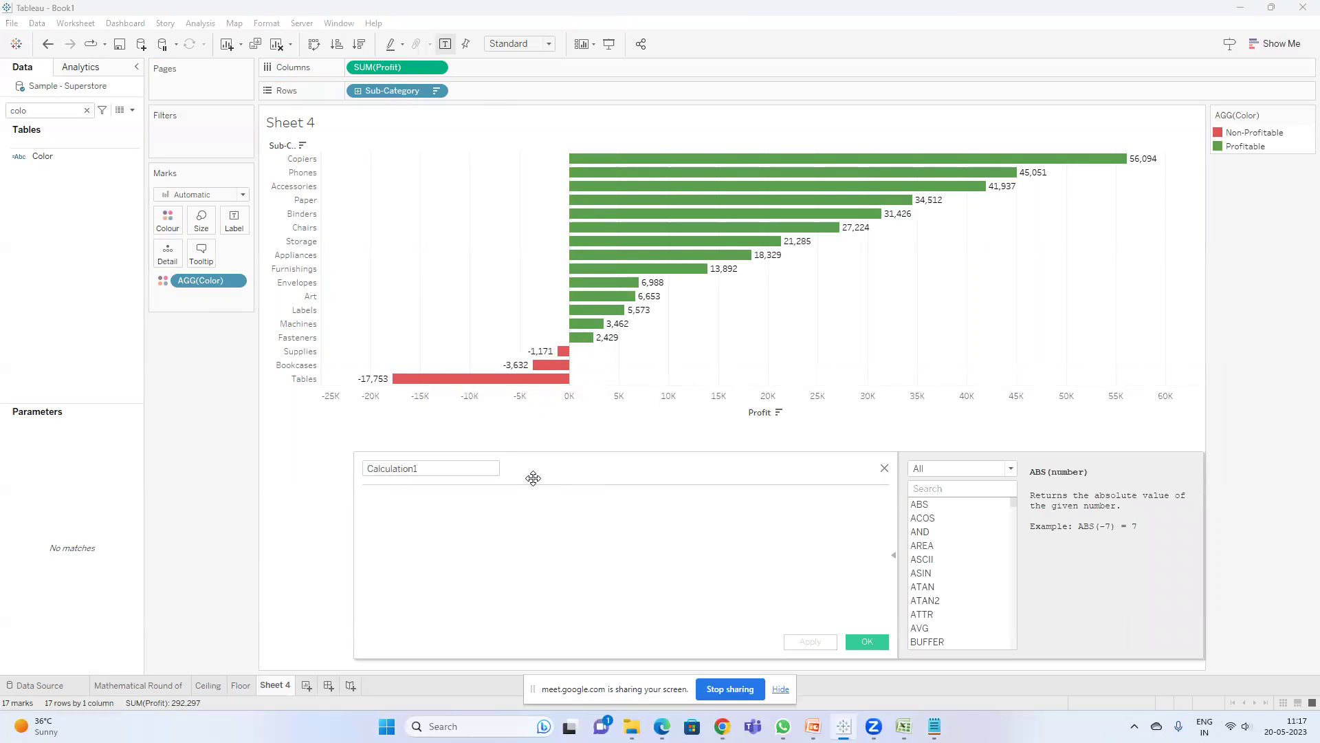
type("sig")
key("Return")
type("sum")
key("Return")
type("sa")
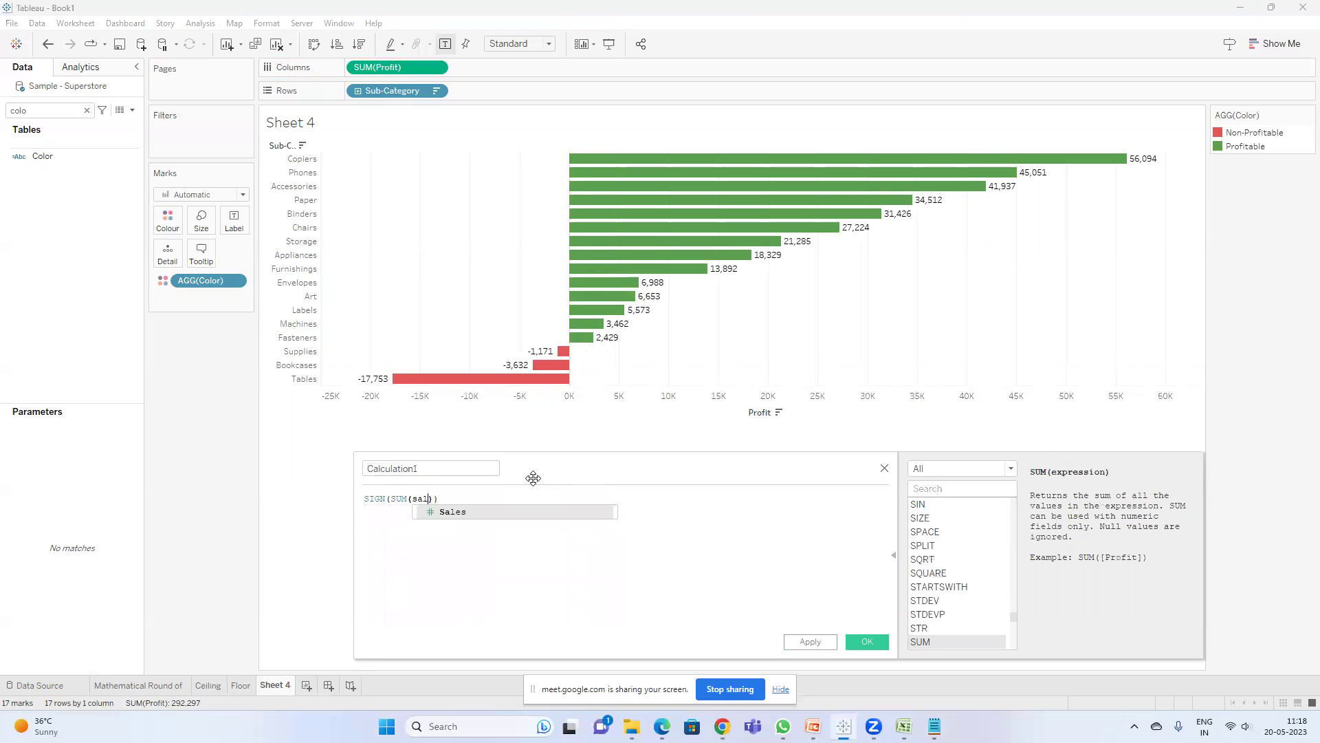
type("l")
key("Return")
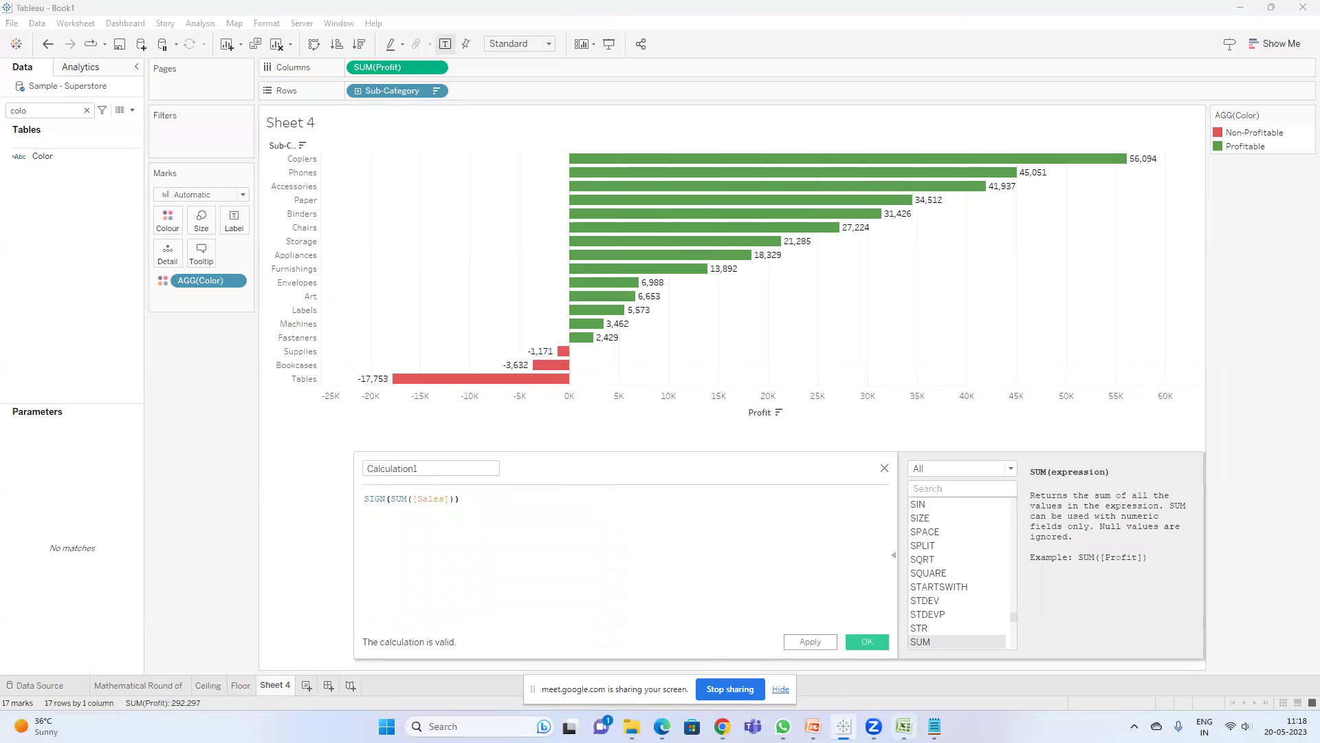
left_click(812, 726)
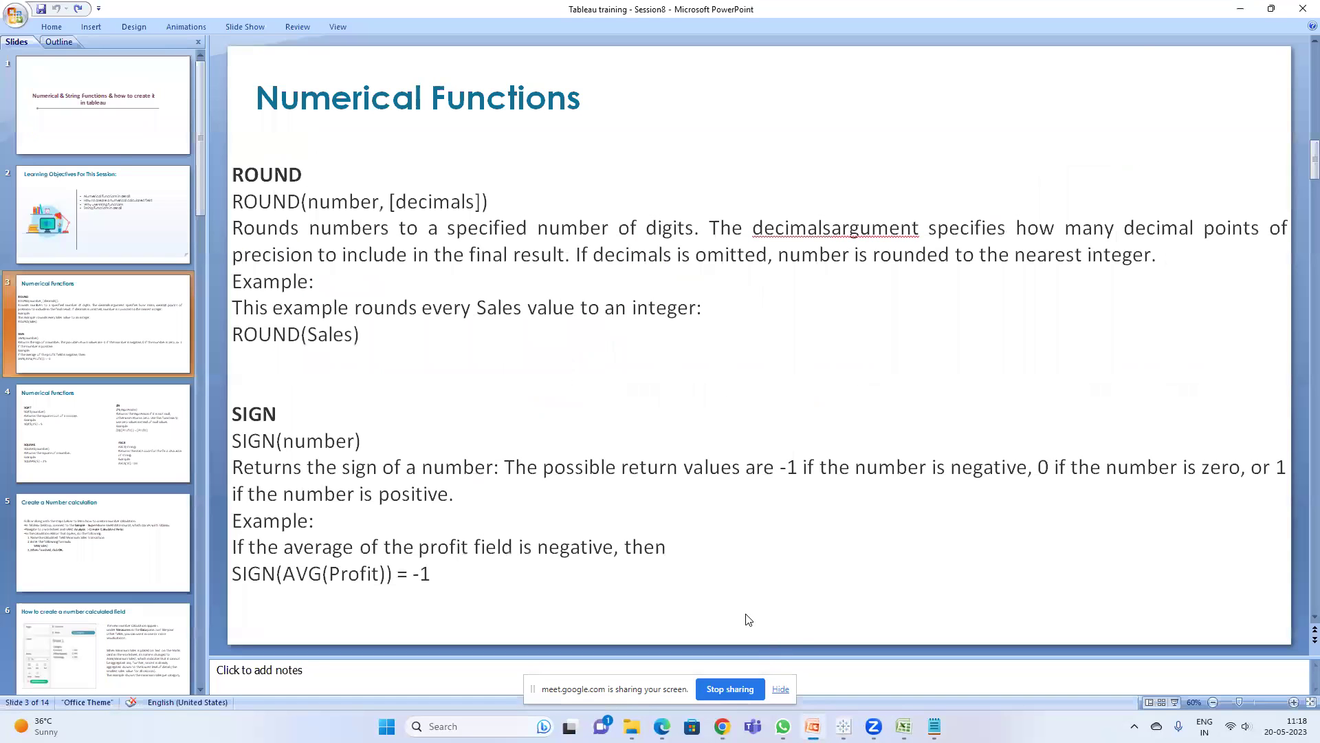
left_click(1240, 9)
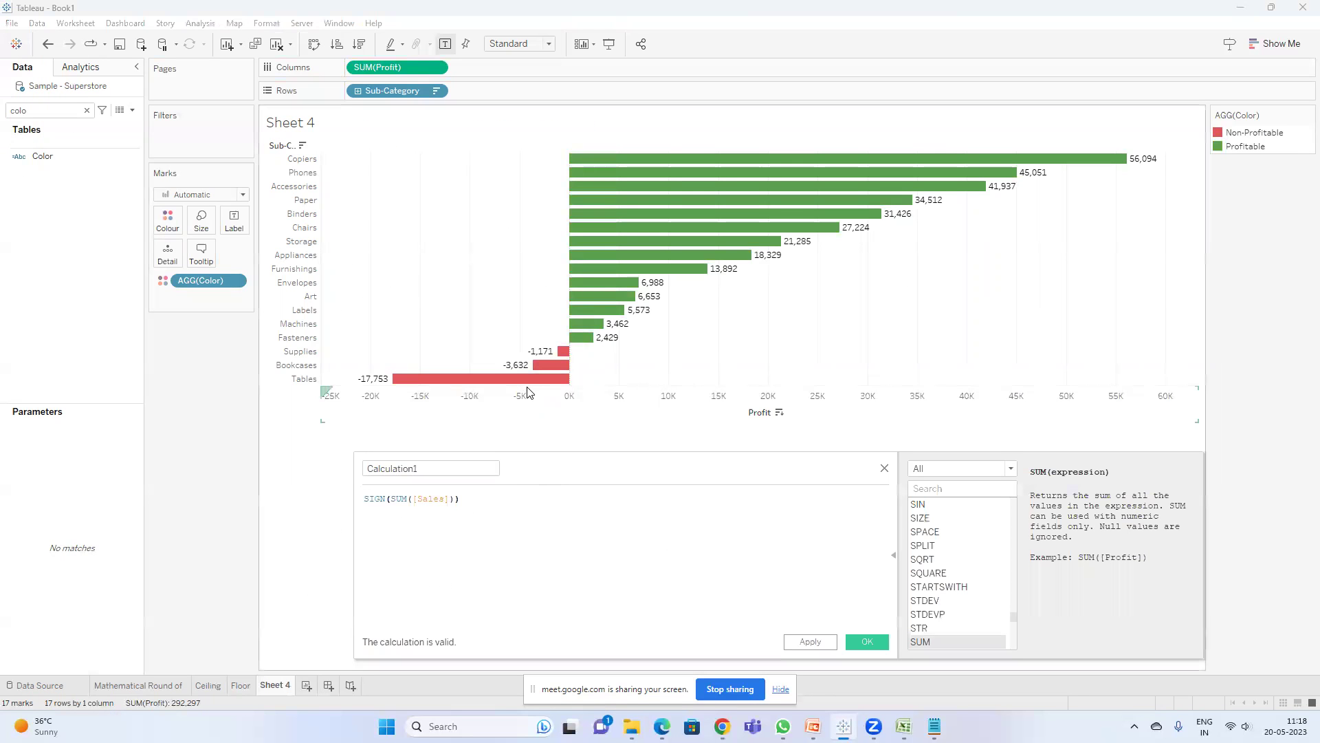
- Change Calculation1's formula to SIGN(SUM([Profit])) and save it
left_click(418, 501)
double_click(419, 500)
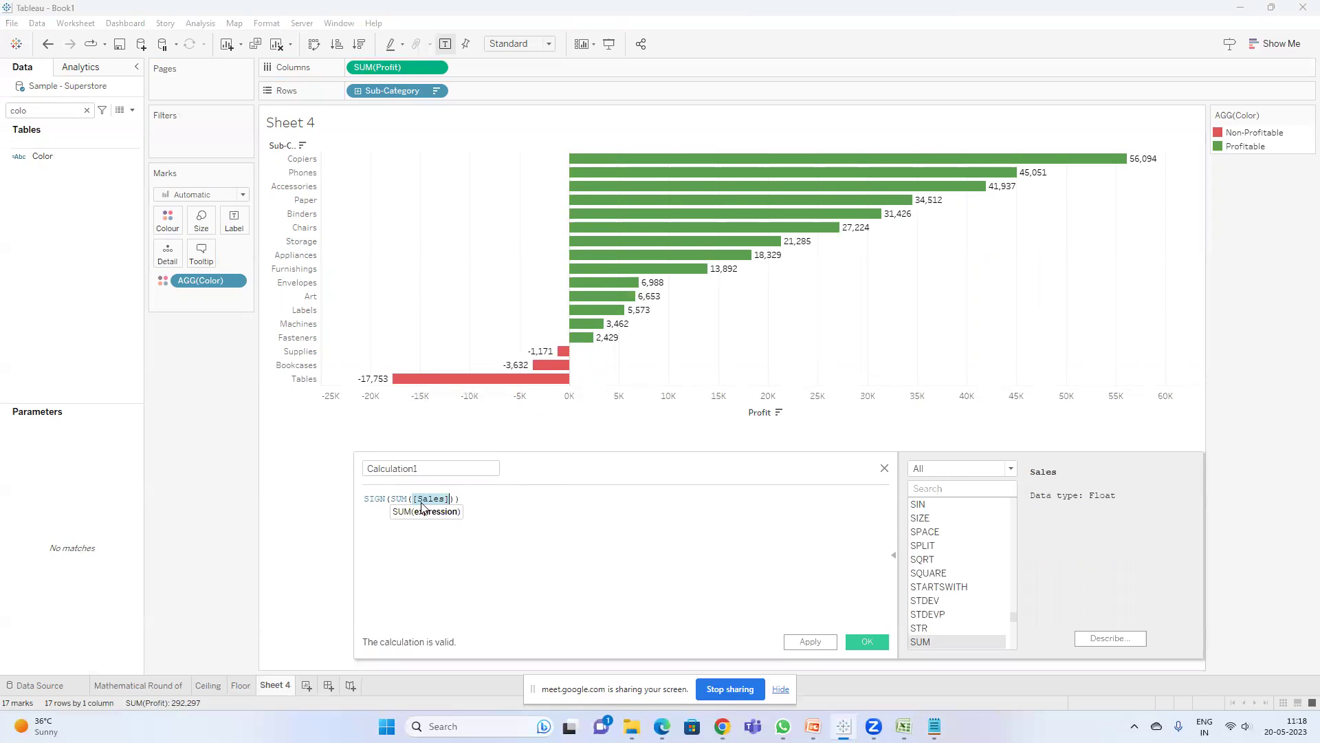
type("prof")
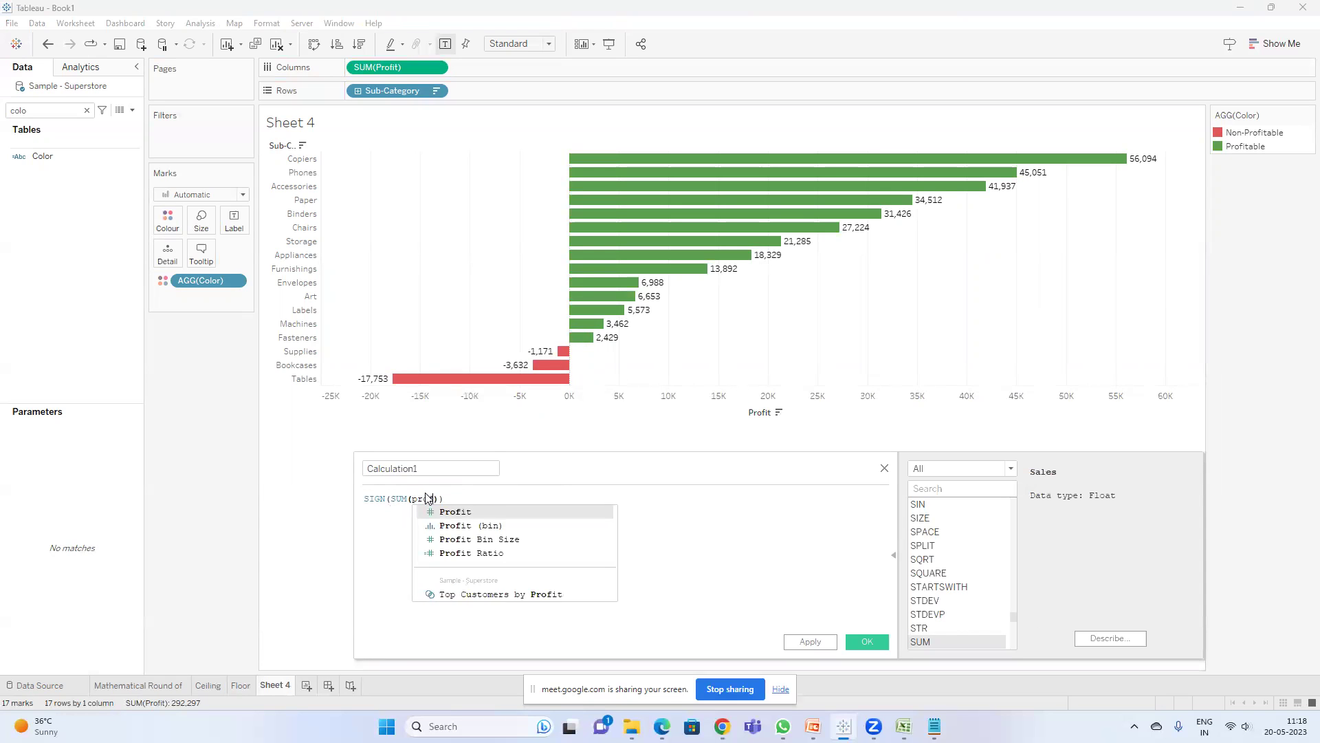
key("Return")
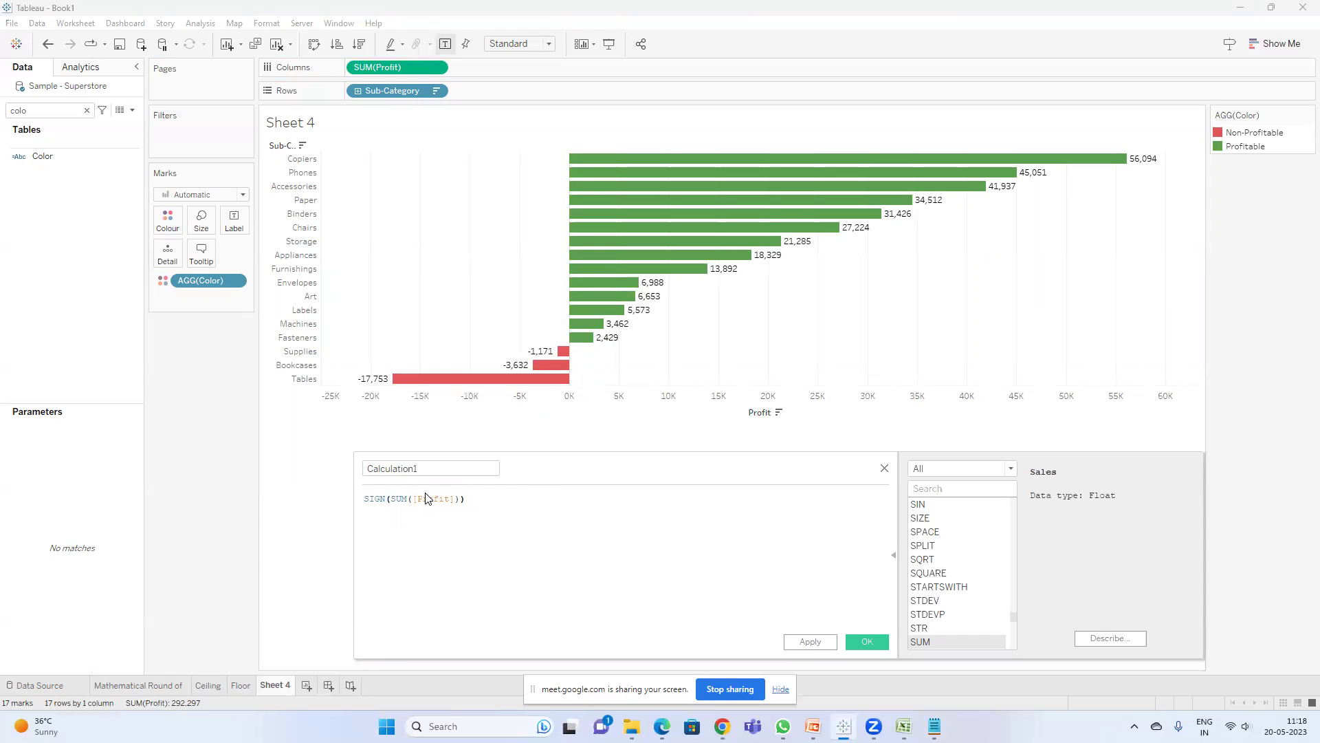
left_click_drag(591, 476, 526, 365)
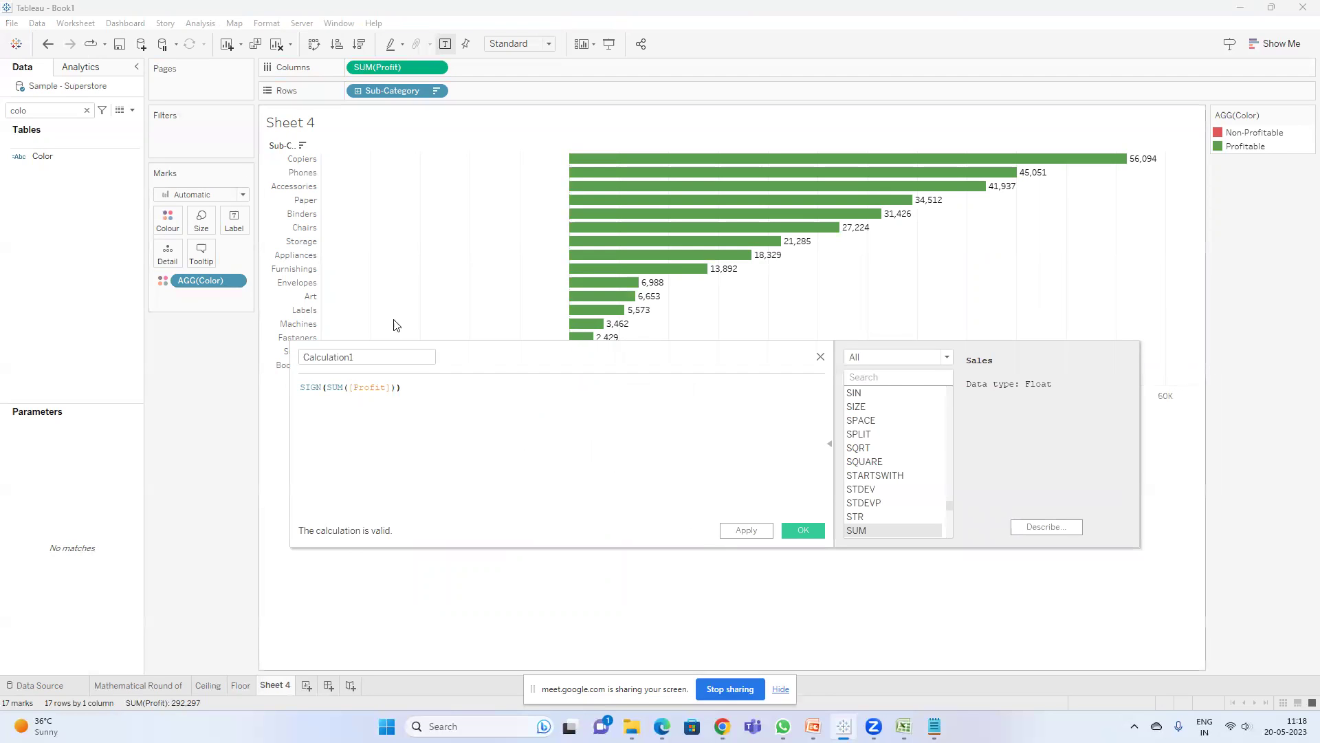
left_click_drag(497, 368, 498, 432)
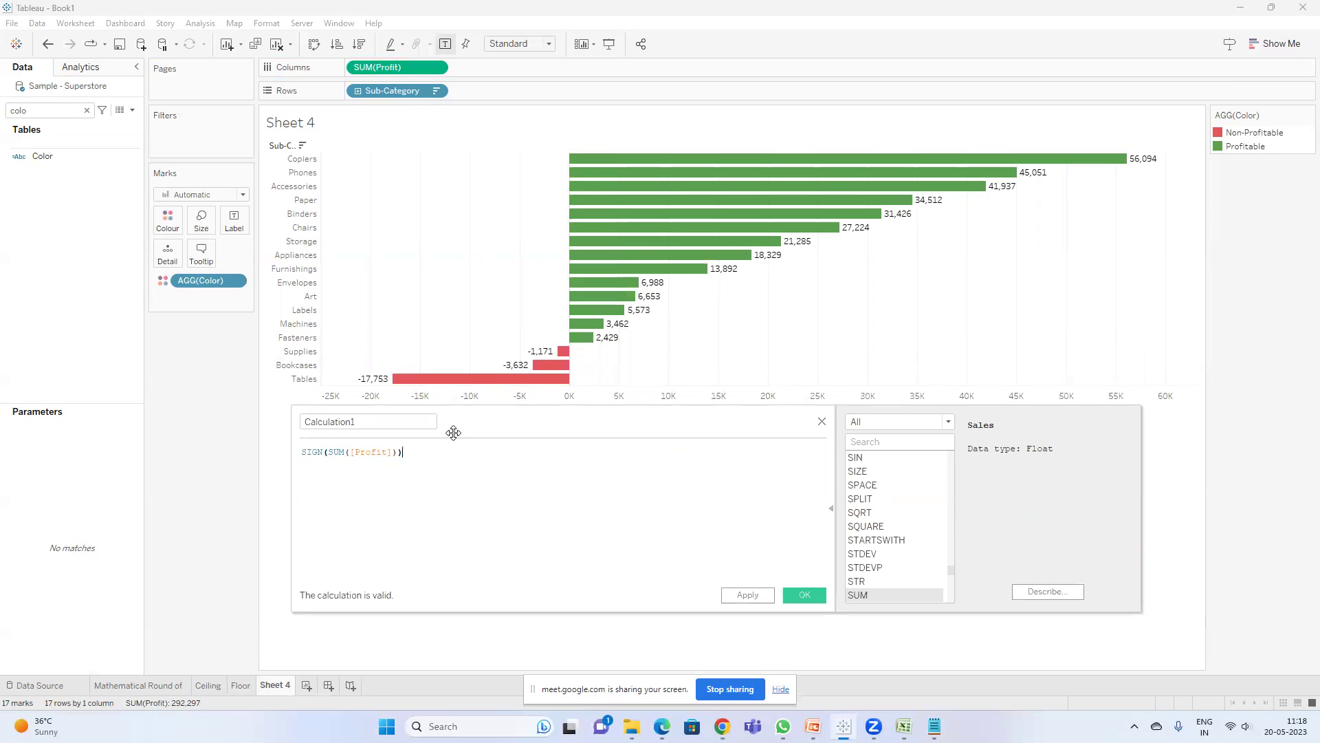
left_click(804, 594)
- Replace Color with Calculation1 as the bars' colour field
left_click_drag(206, 280, 83, 187)
left_click(62, 242)
left_click_drag(62, 246, 167, 224)
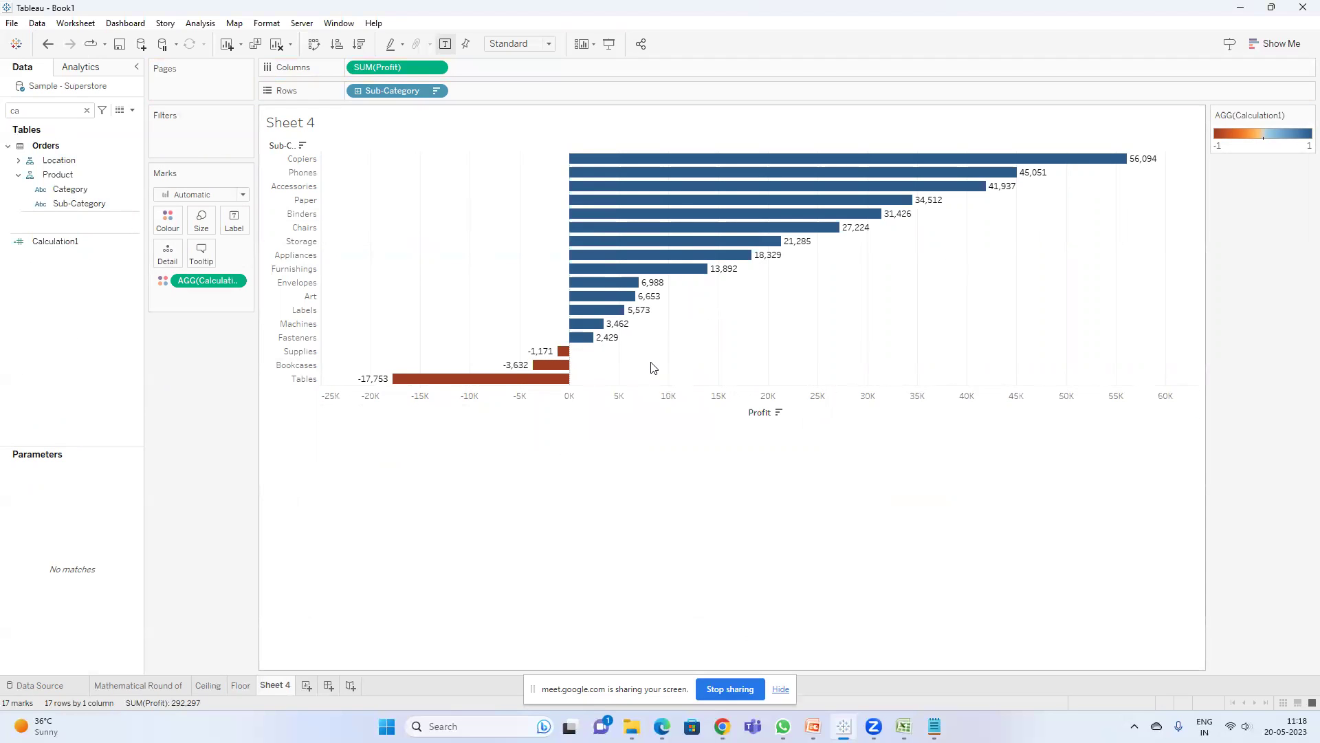
- Give Calculation1 the Red-Green Diverging palette with stepped colour set to 2 steps
left_click(1307, 115)
left_click(1278, 123)
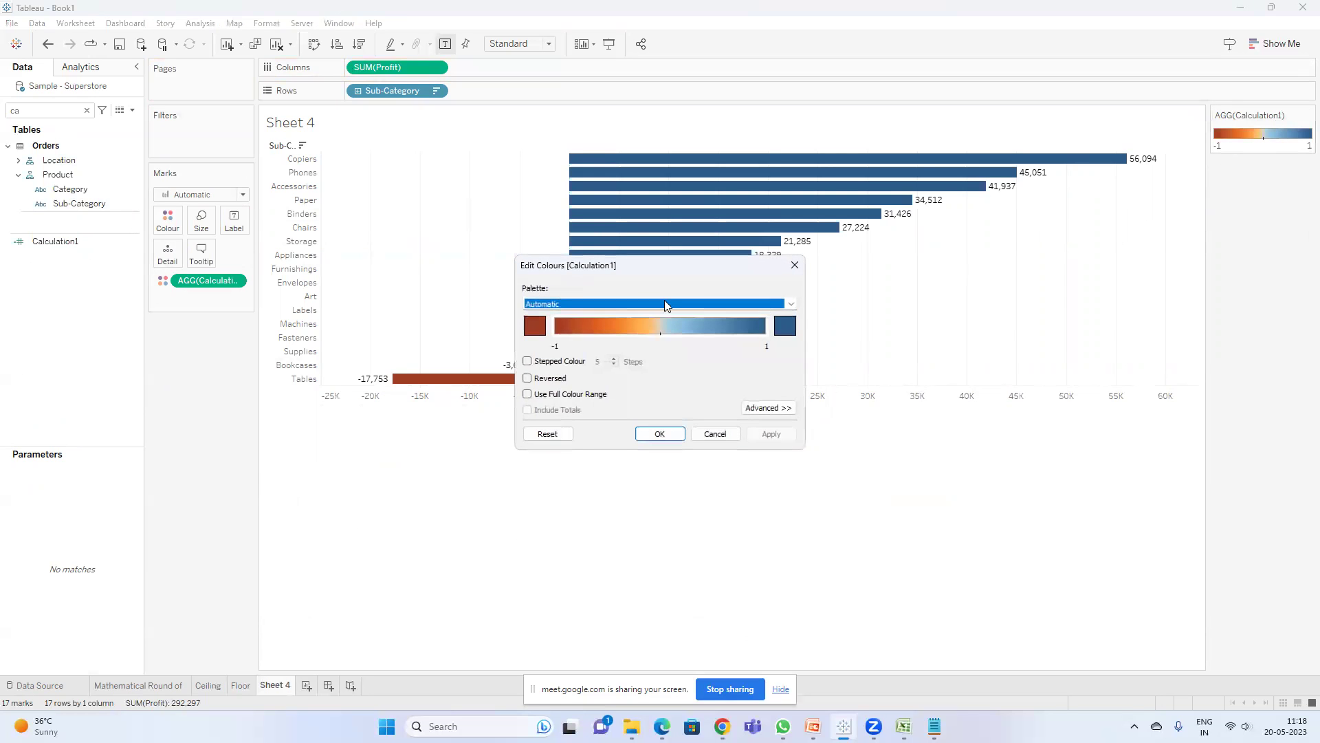
left_click(637, 303)
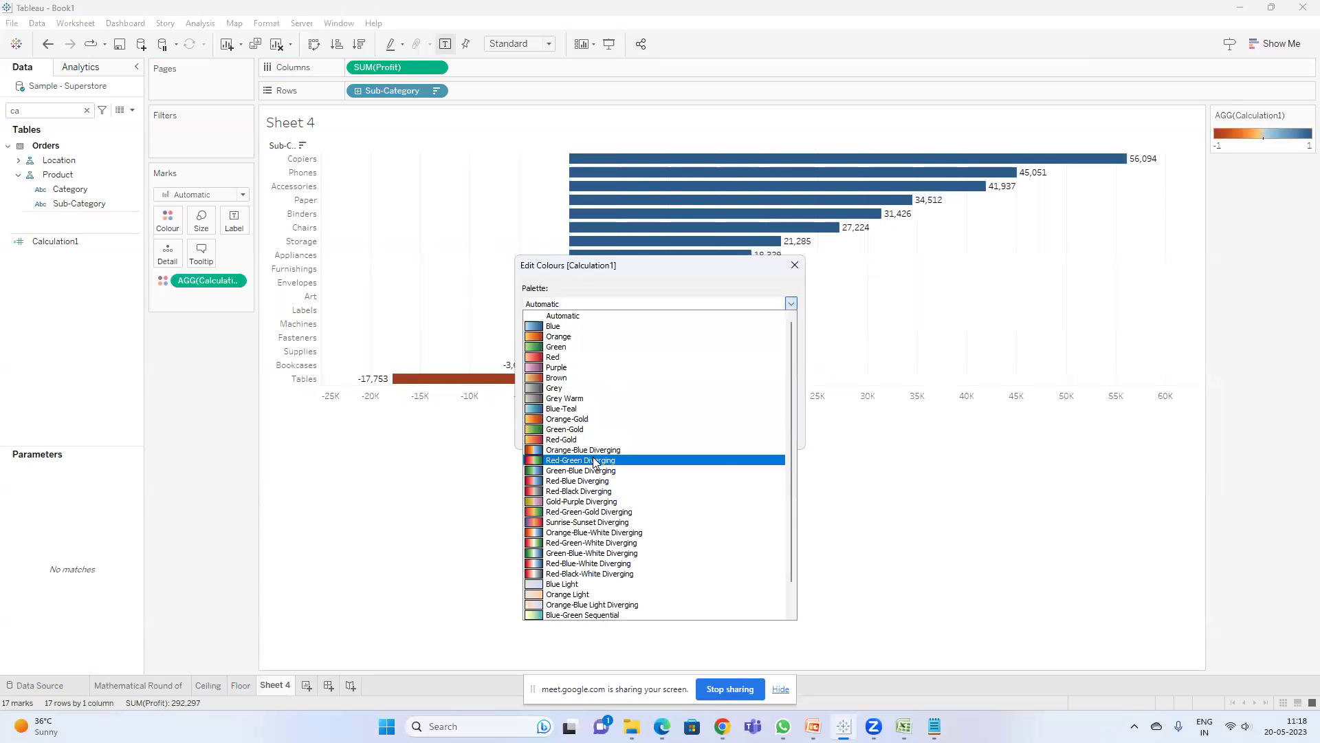
left_click(595, 459)
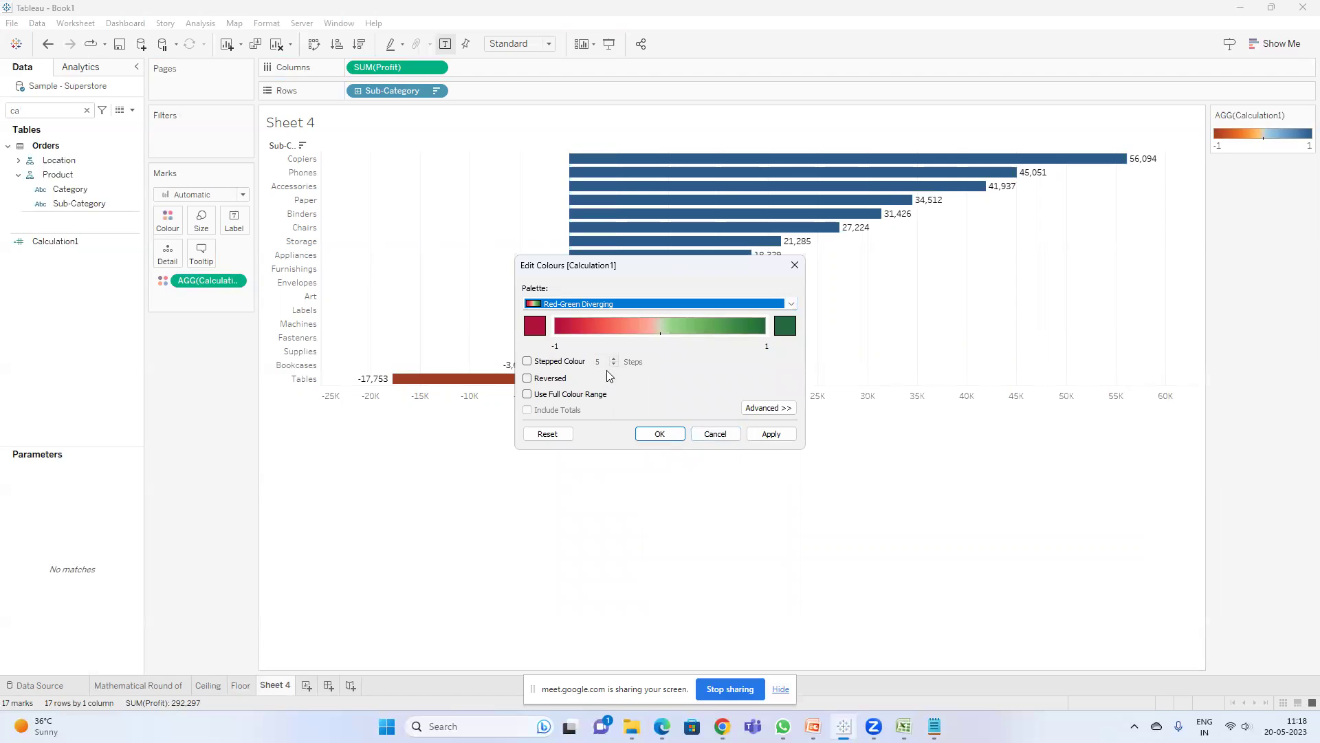
left_click(541, 365)
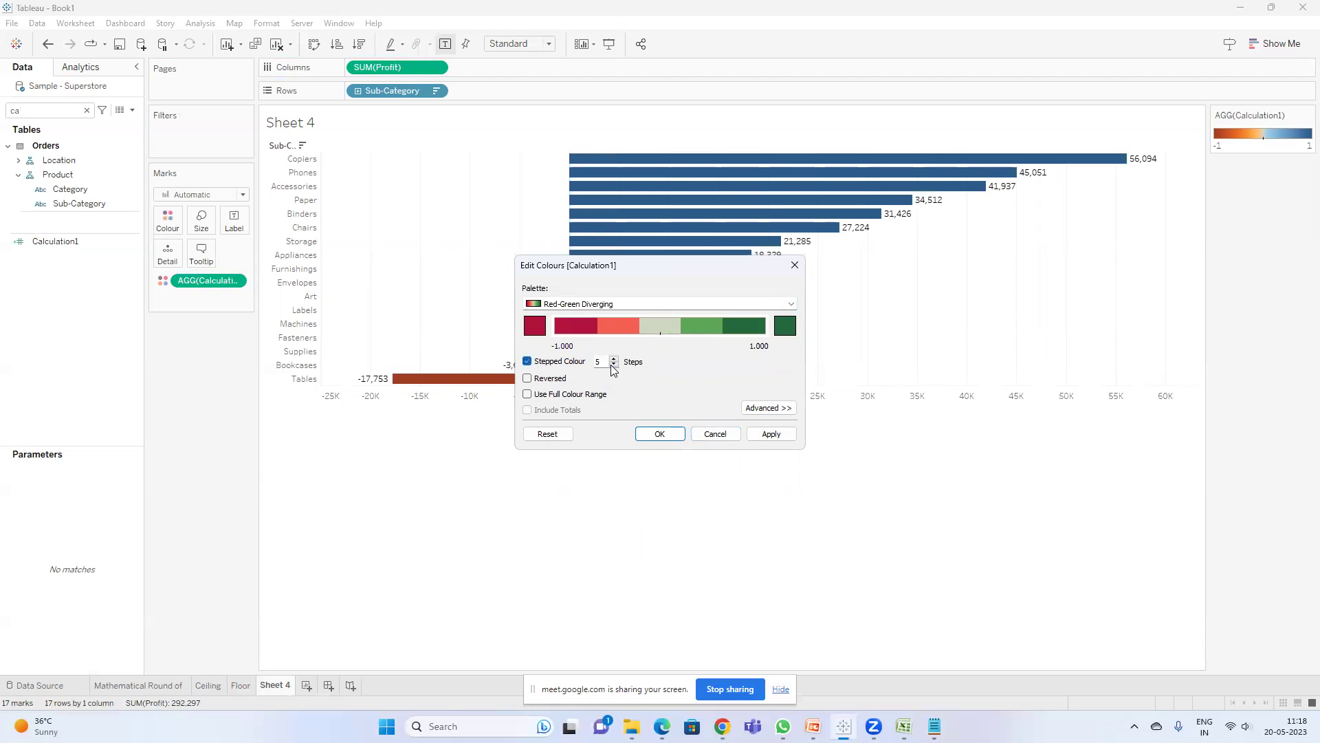
left_click(612, 365)
left_click(612, 365)
left_click(615, 365)
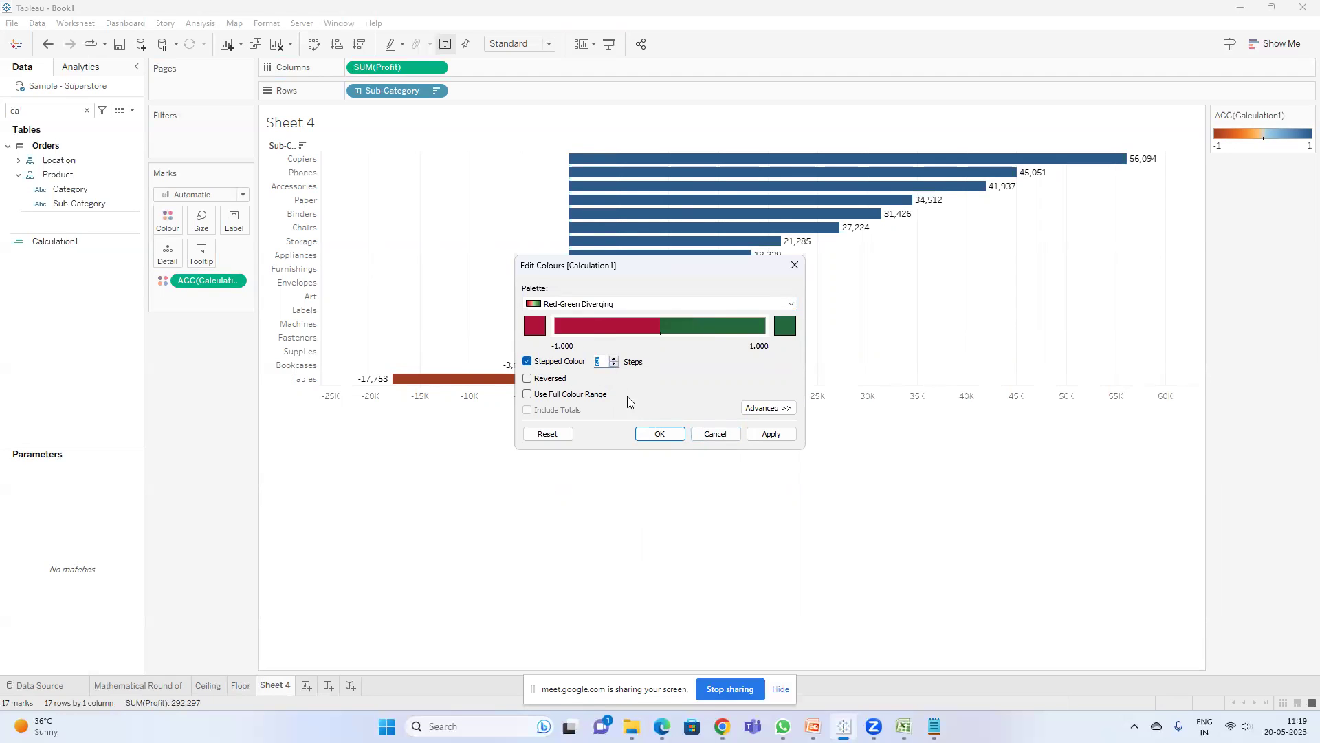
left_click(658, 434)
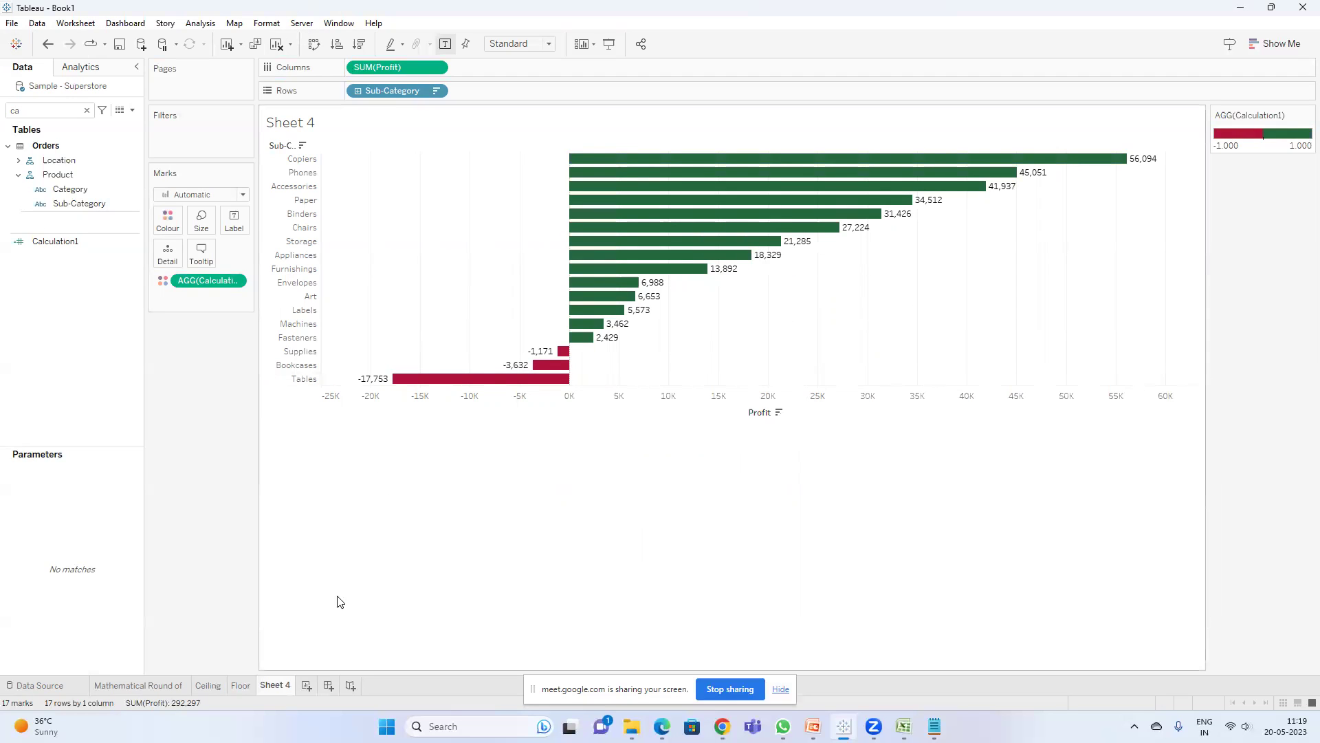
right_click(281, 685)
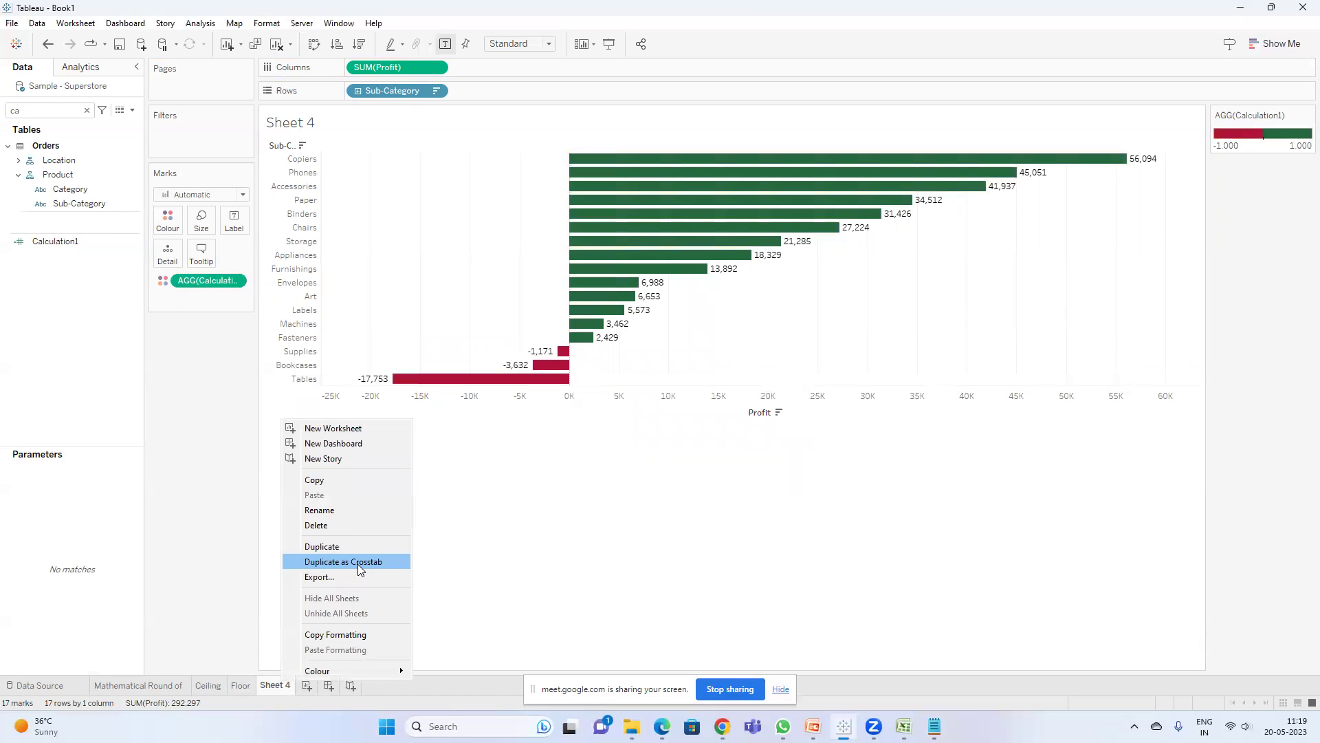
- Duplicate Sheet 4 as crosstab Sheet 4 (2) and widen its Sub-Category column
left_click(358, 562)
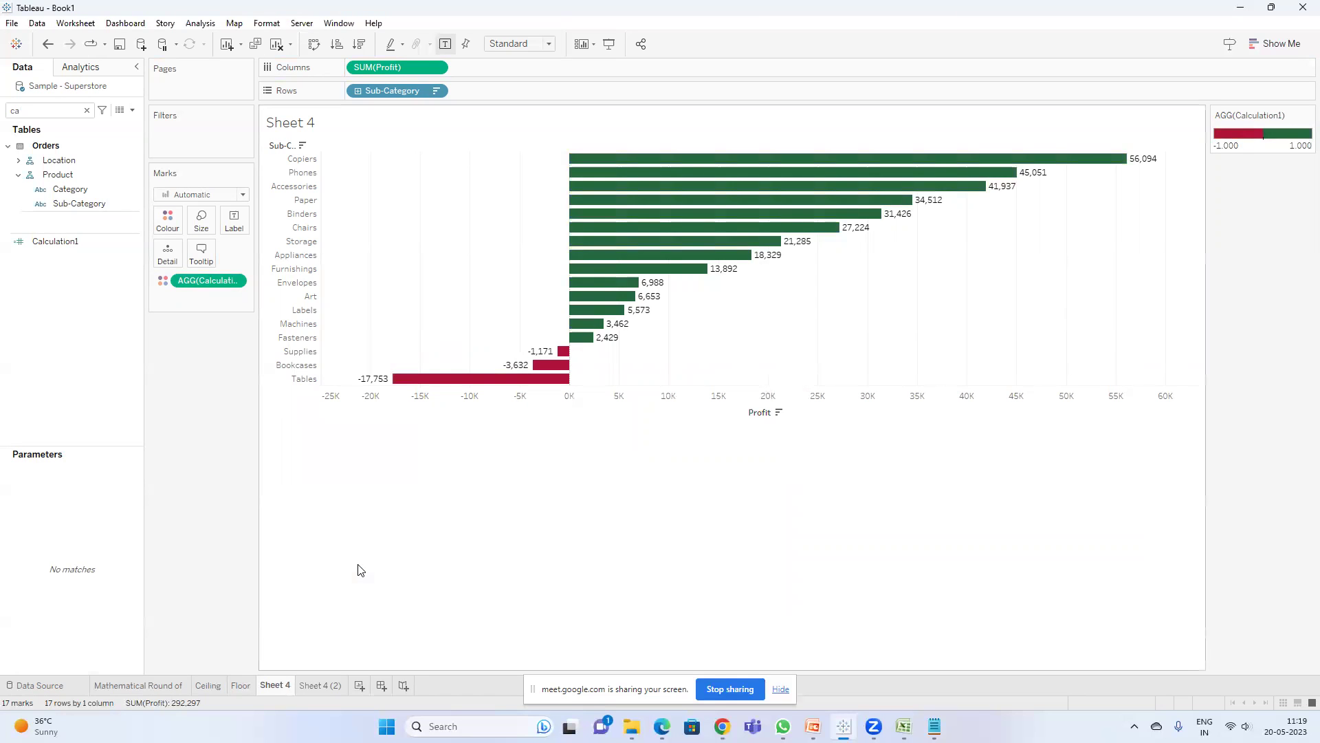
left_click(310, 681)
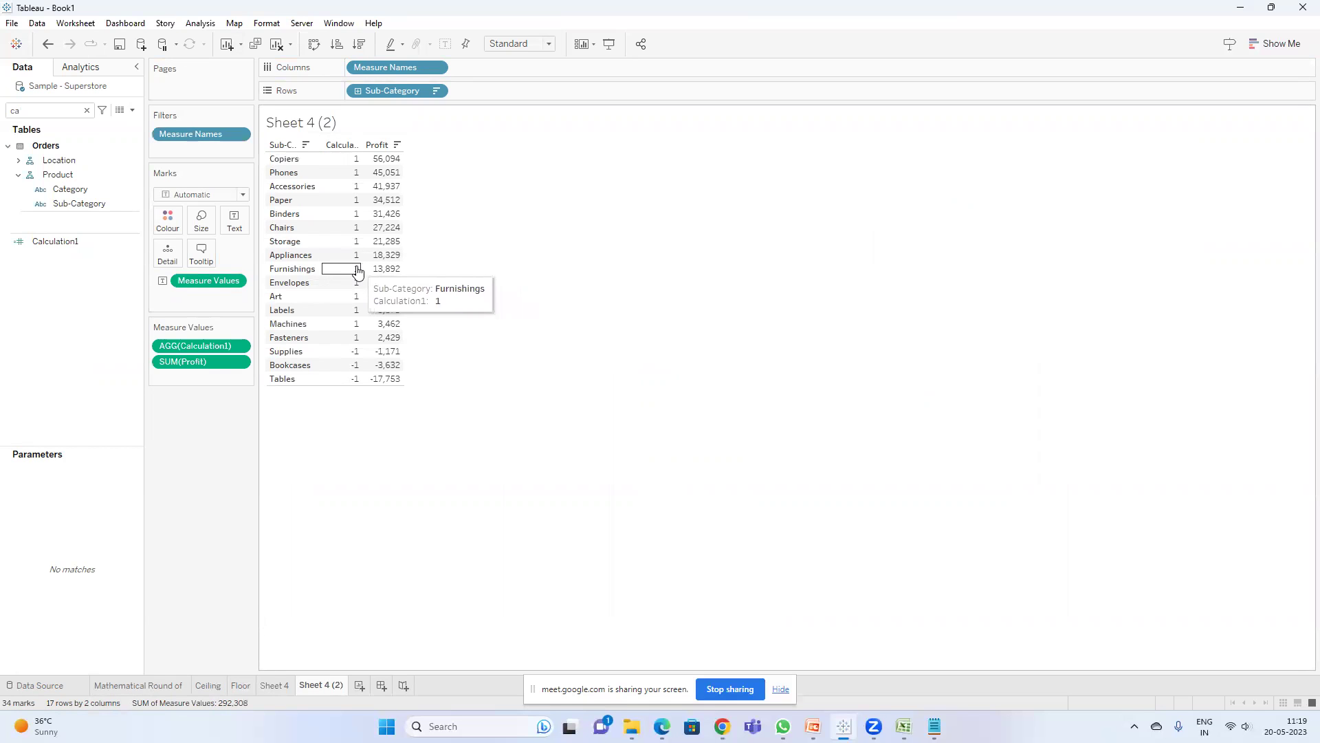
left_click_drag(317, 266, 359, 266)
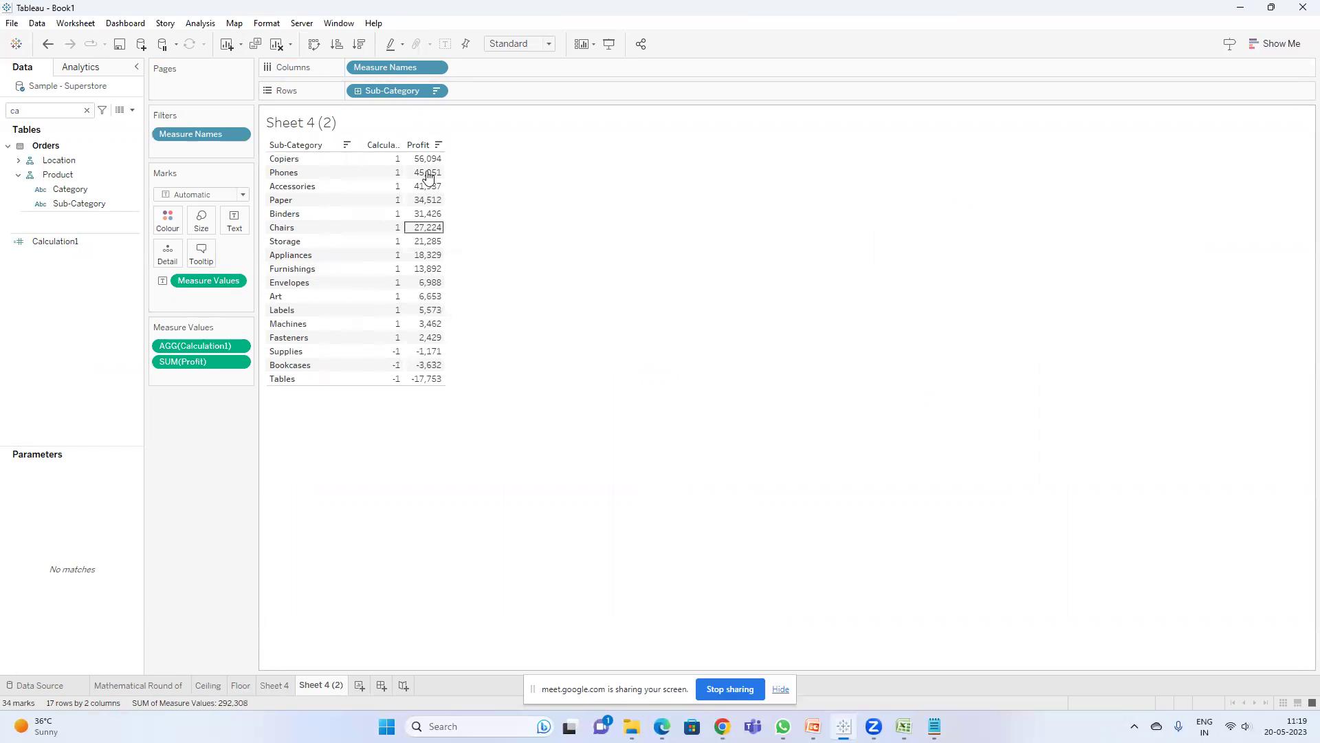
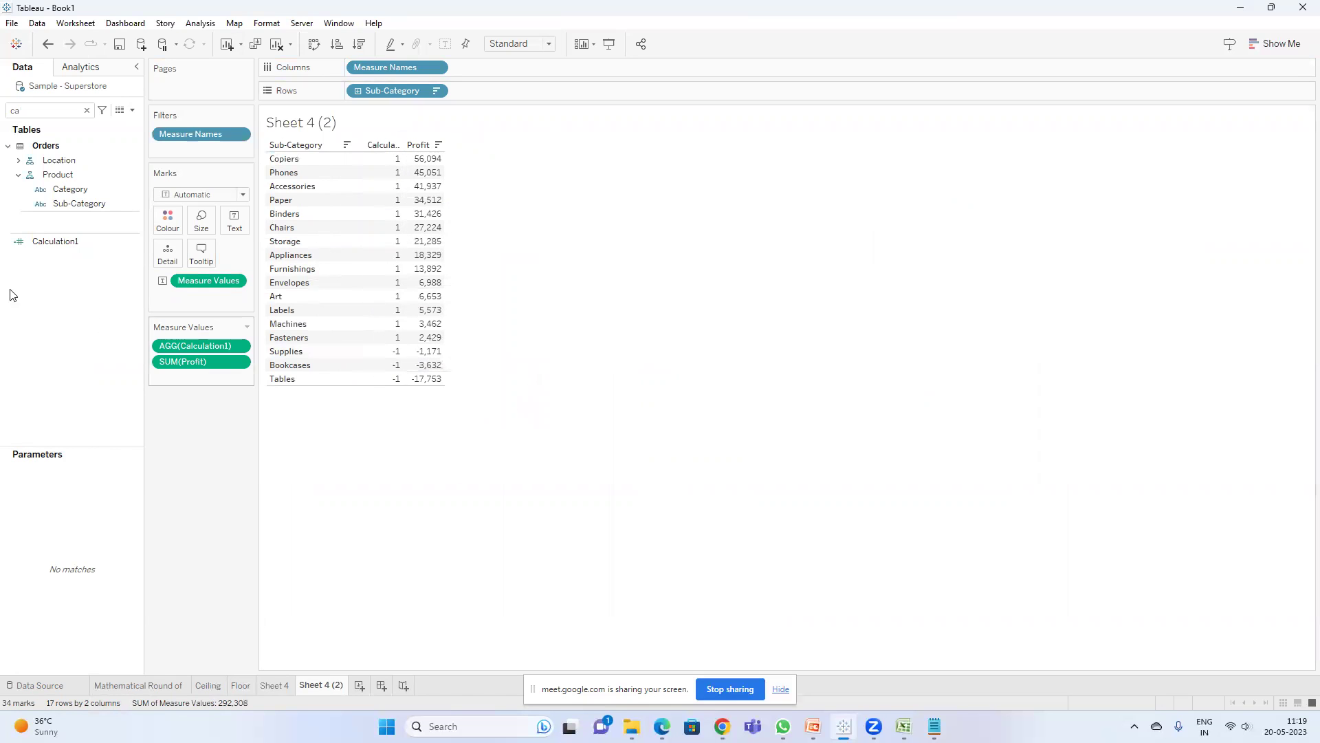
- Rename the SIGN(SUM([Profit])) field Calculation1 to Sign through Edit
right_click(75, 241)
left_click(133, 324)
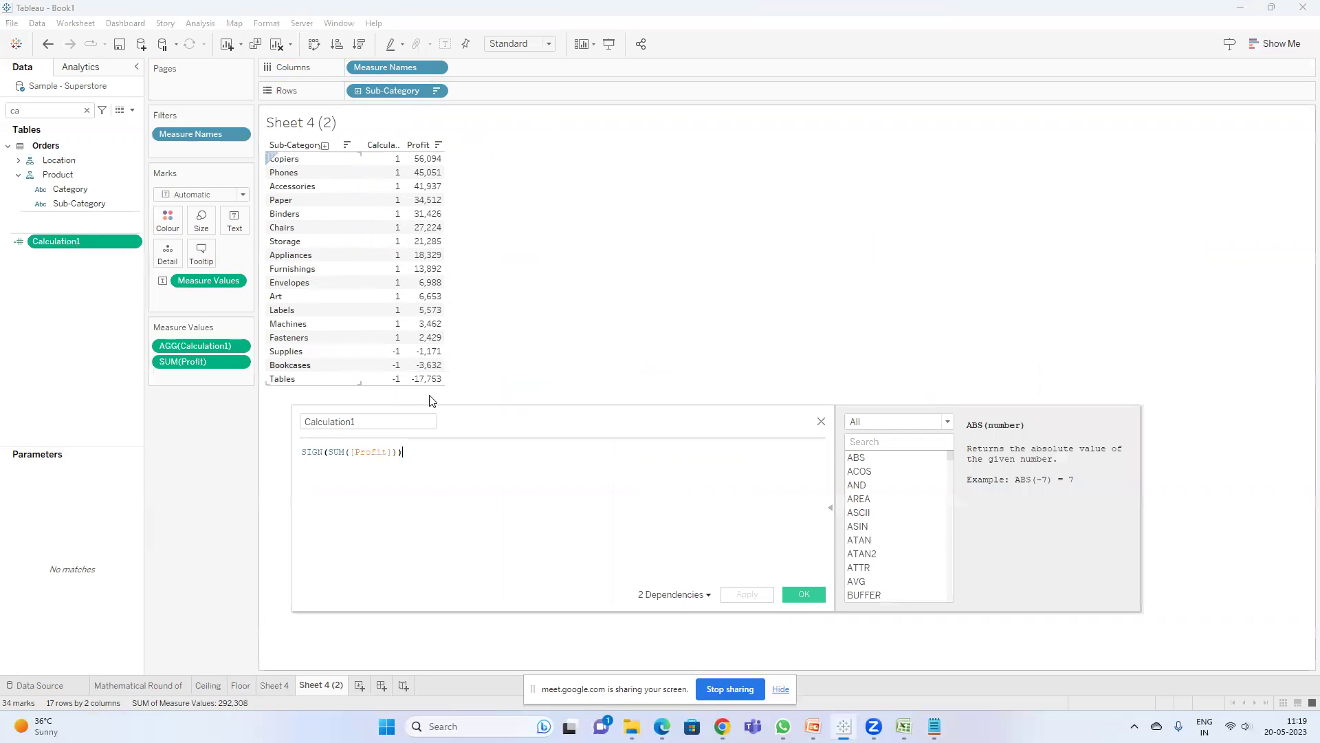
type("Sign")
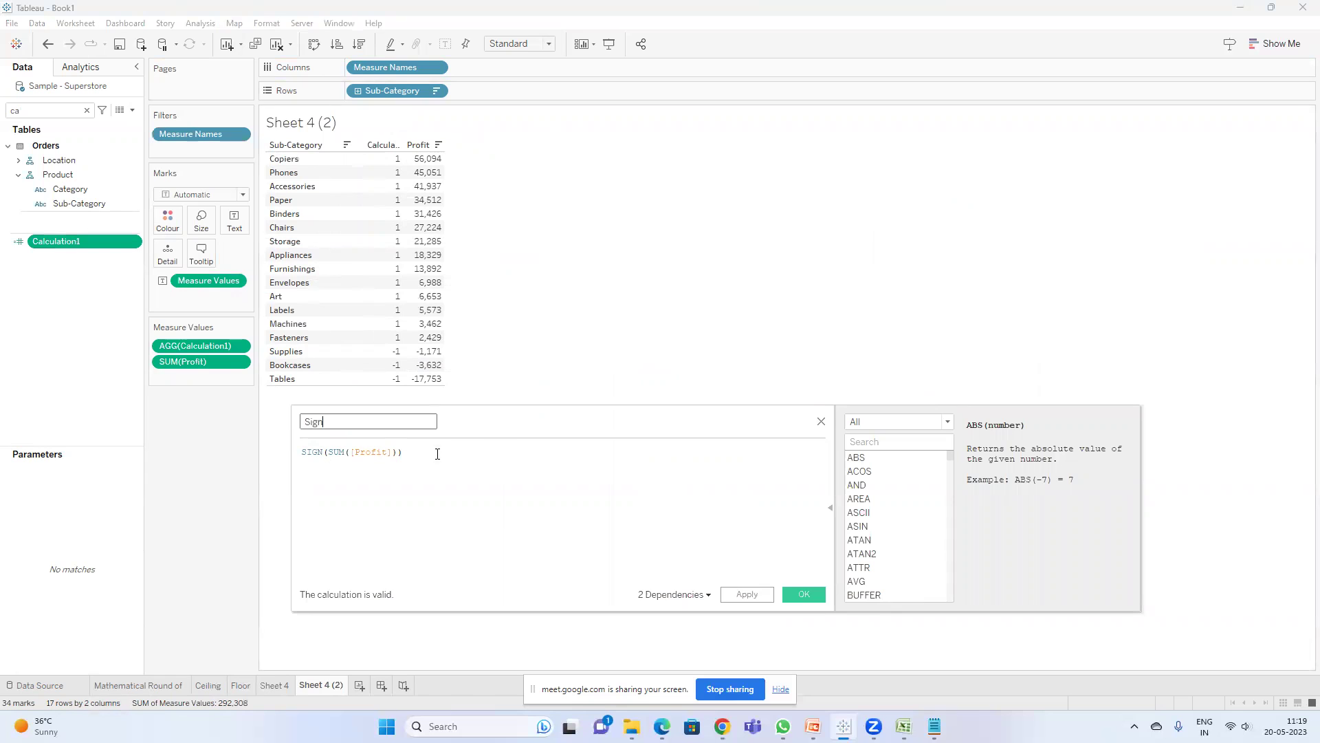
left_click(804, 591)
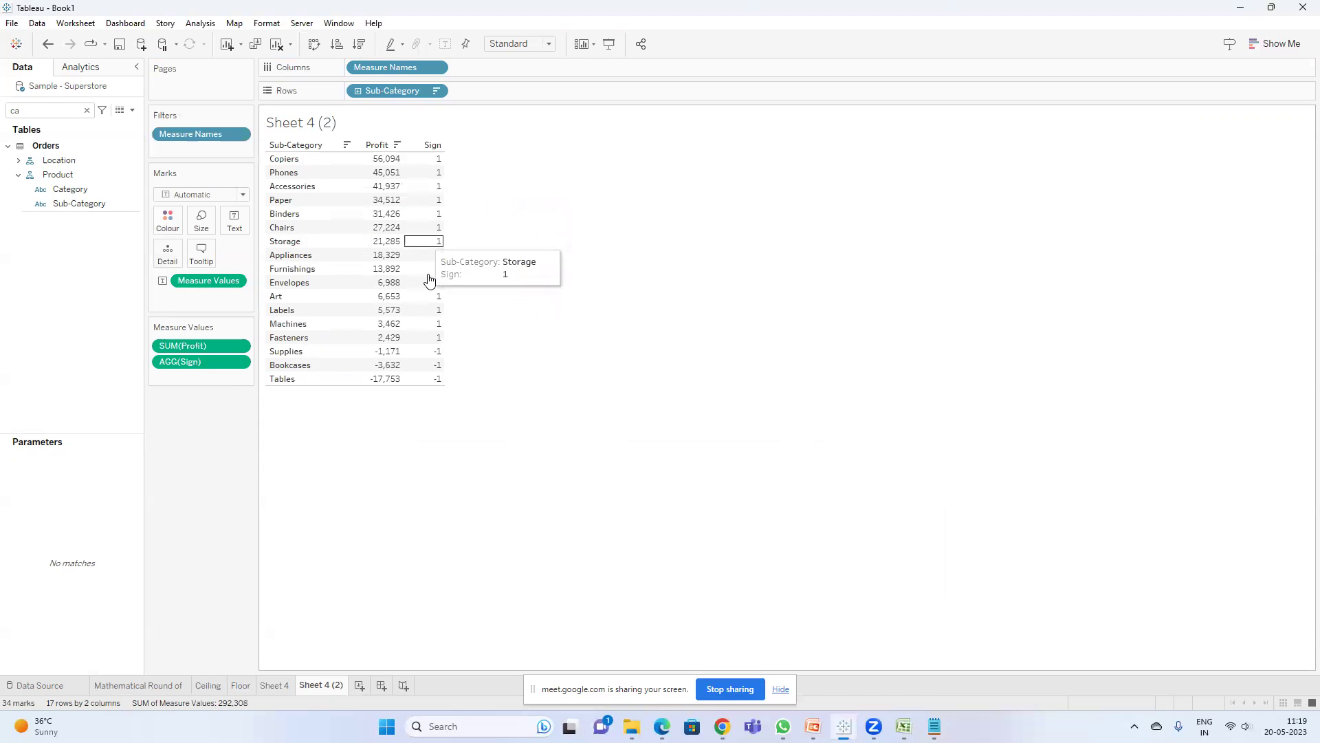
left_click(90, 109)
left_click(87, 110)
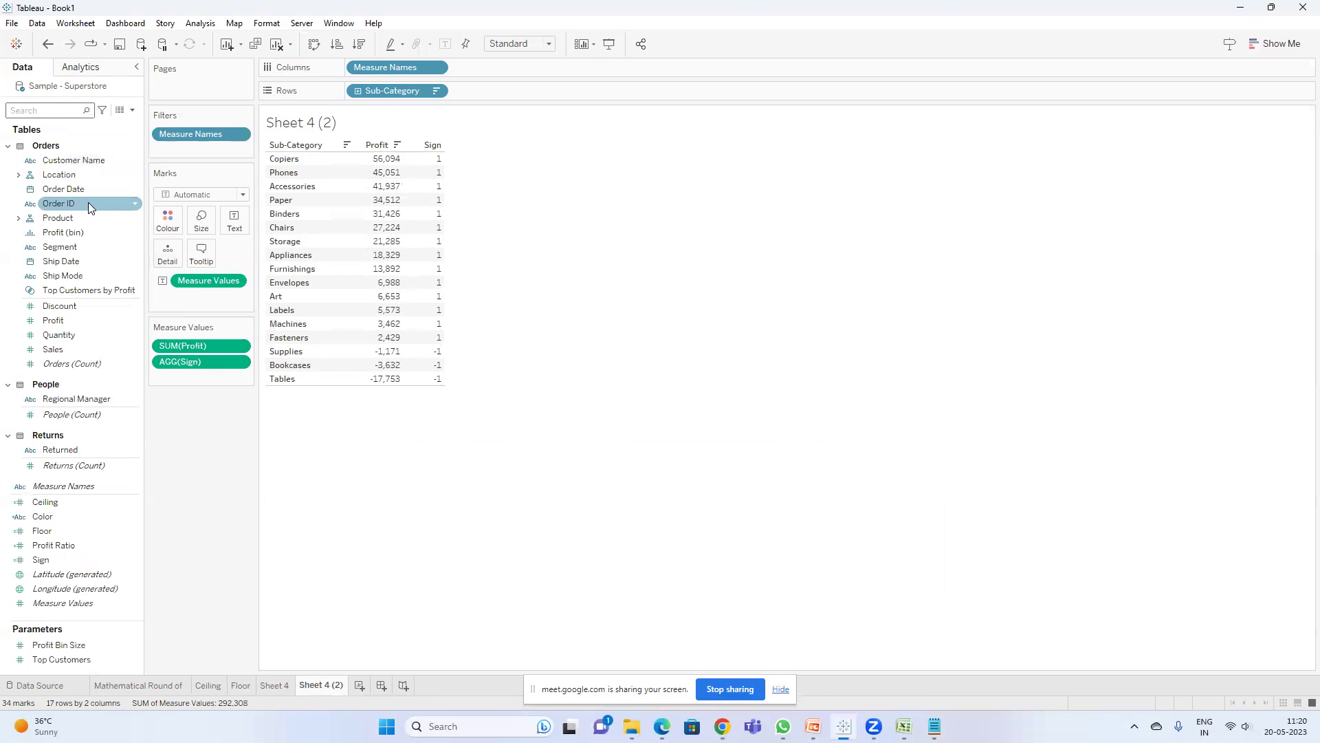
left_click(59, 335)
left_click(52, 111)
type("colo")
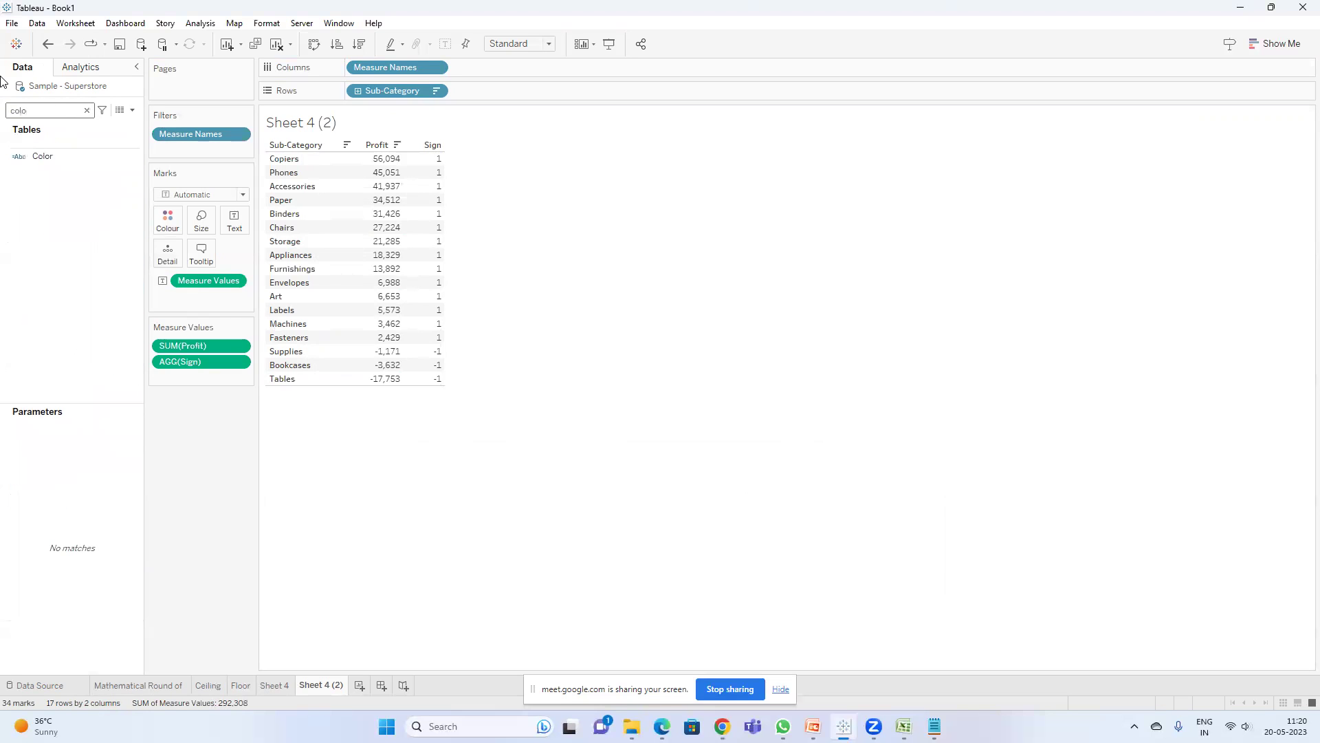
right_click(63, 155)
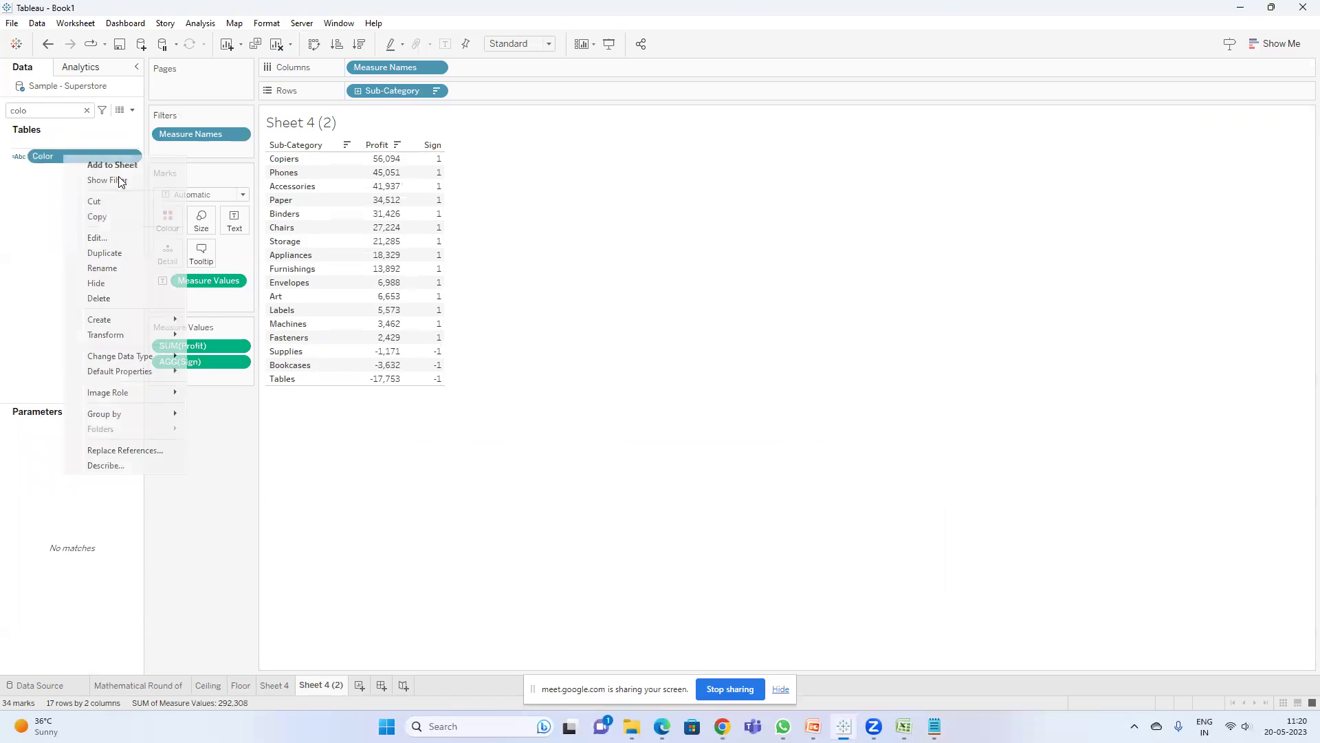
left_click(125, 238)
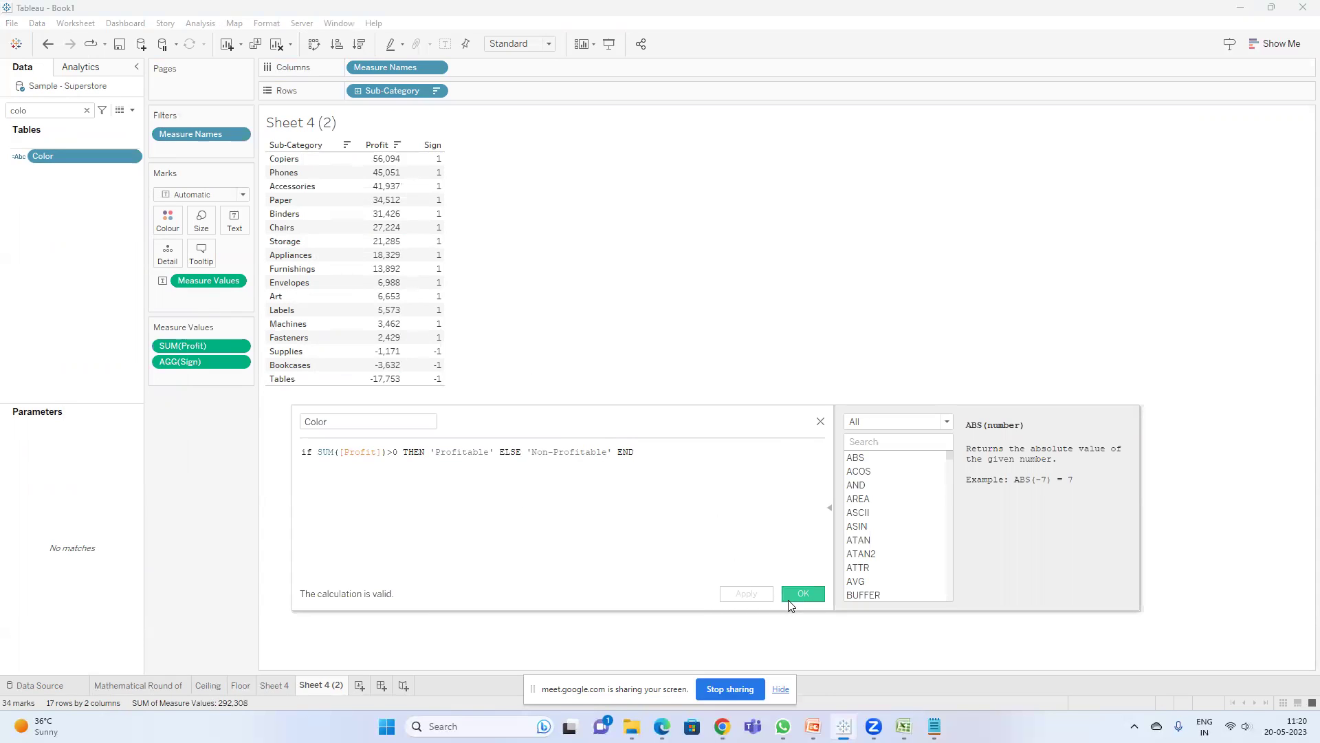
left_click(788, 599)
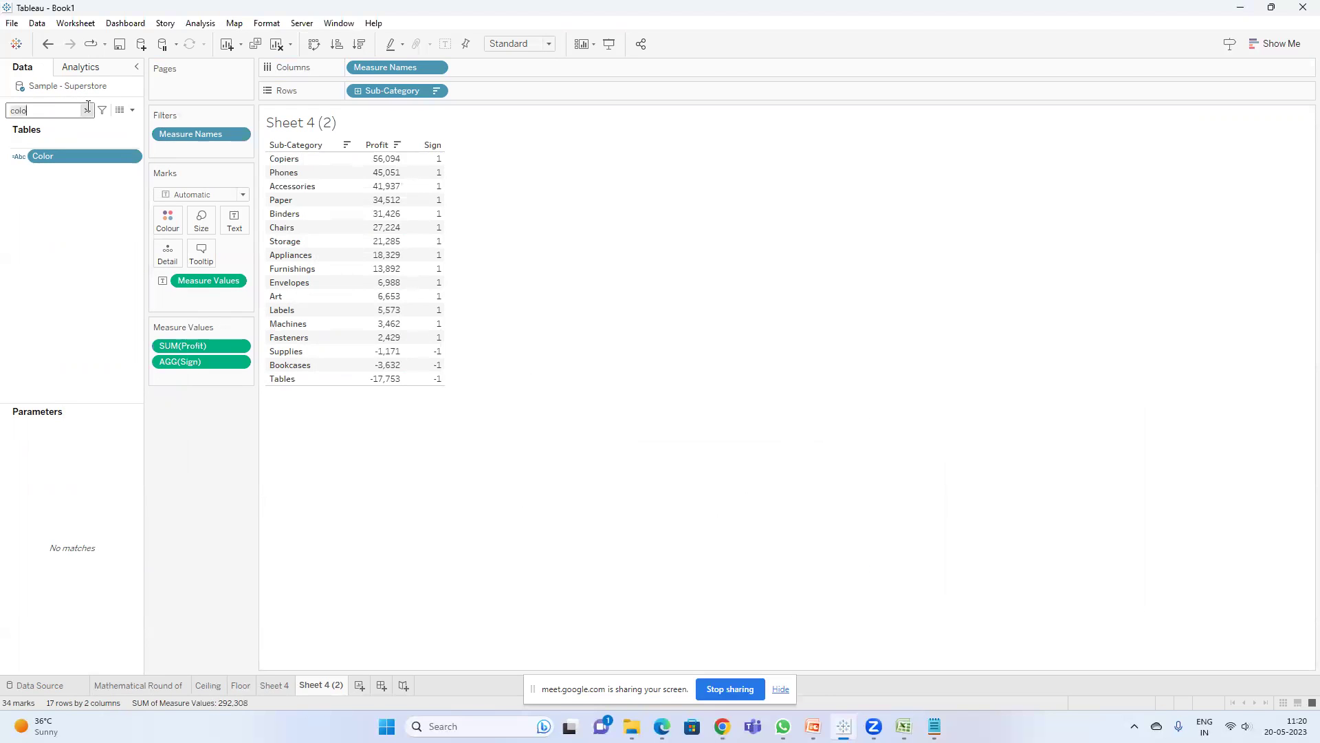
left_click(87, 108)
type("sig")
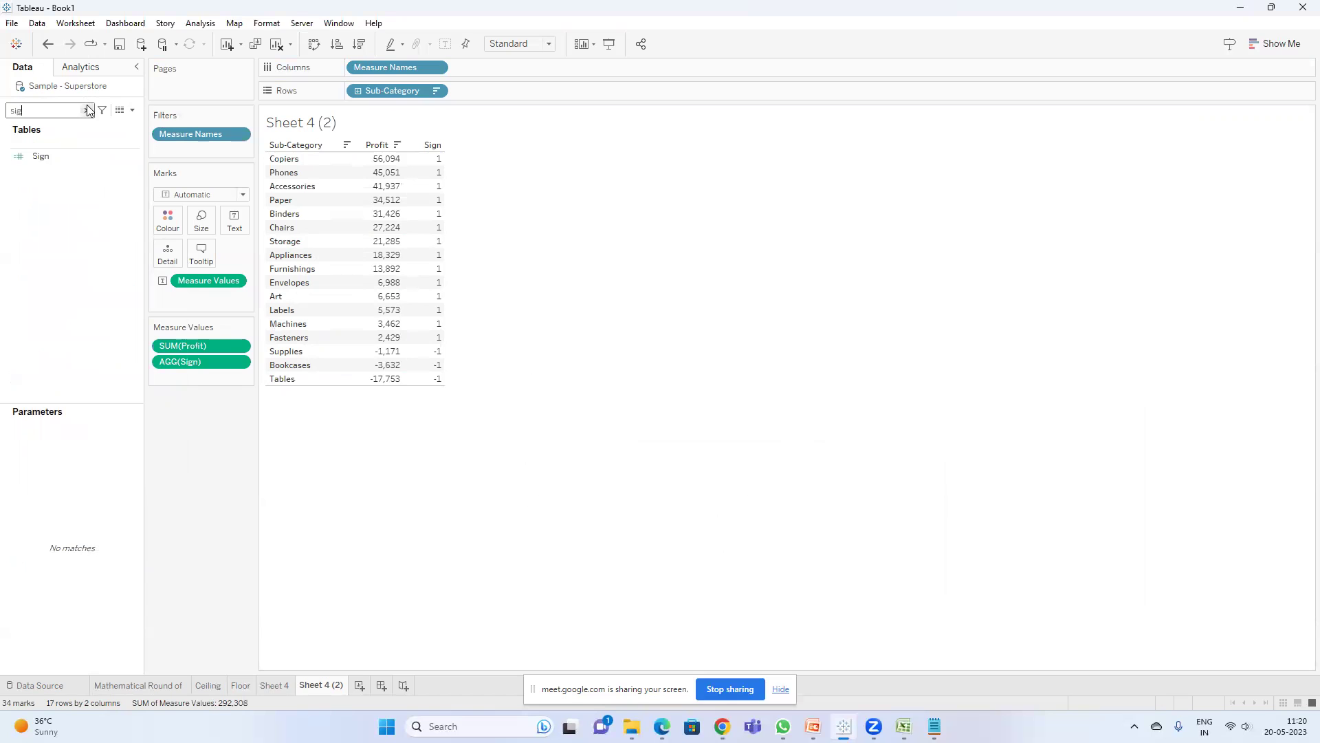
left_click(58, 157)
right_click(58, 152)
left_click(122, 234)
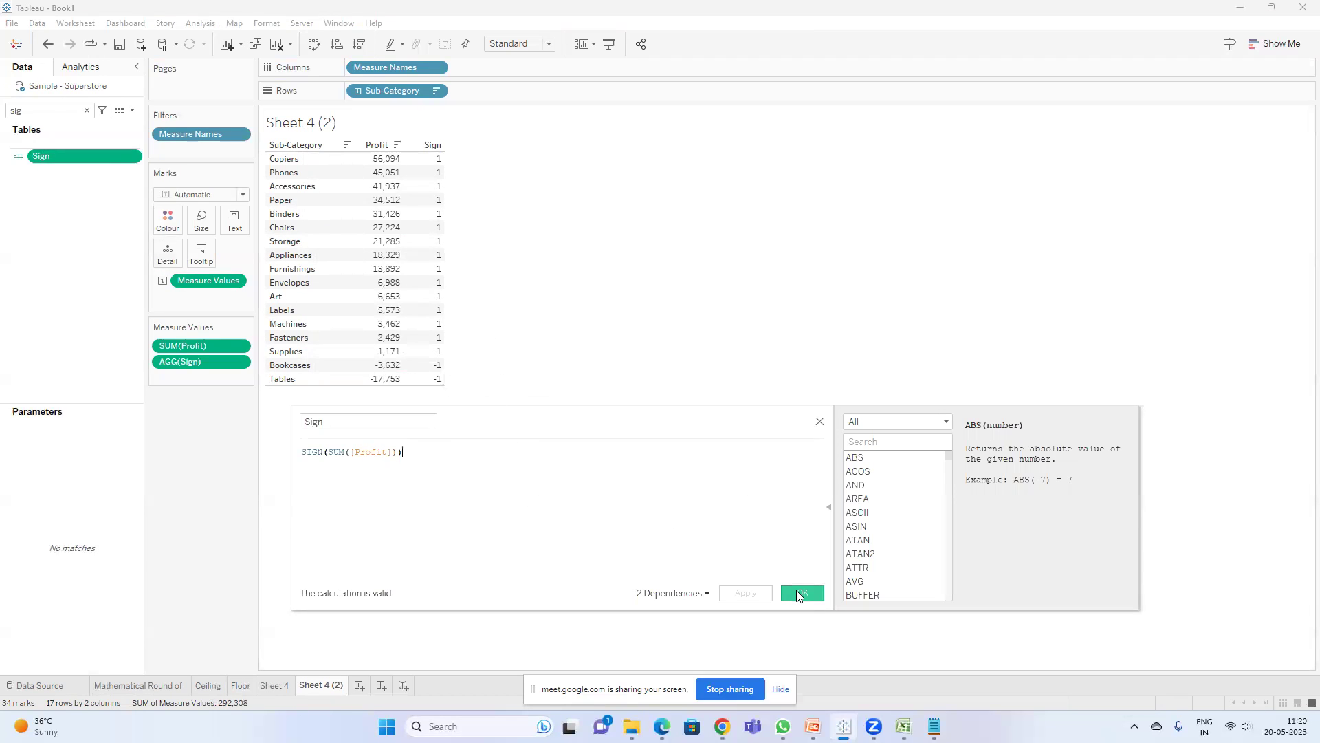
left_click(799, 593)
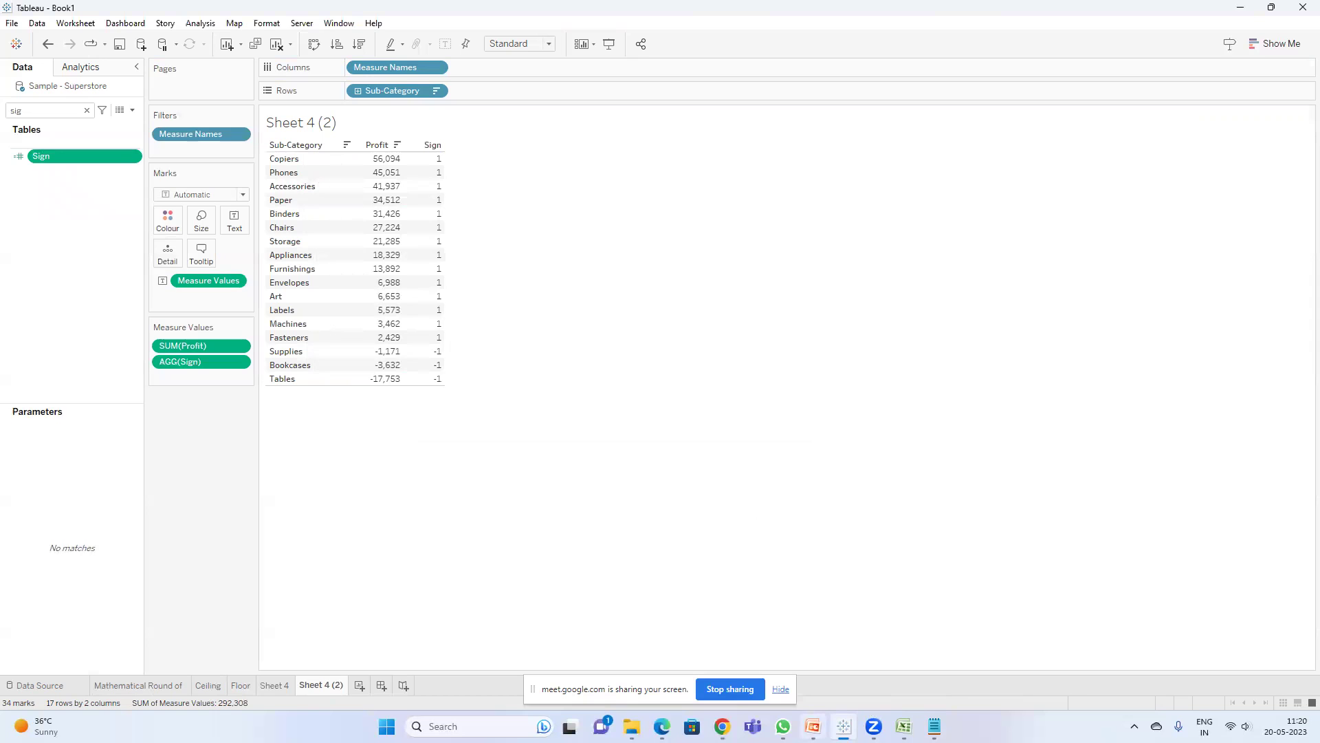
left_click(813, 726)
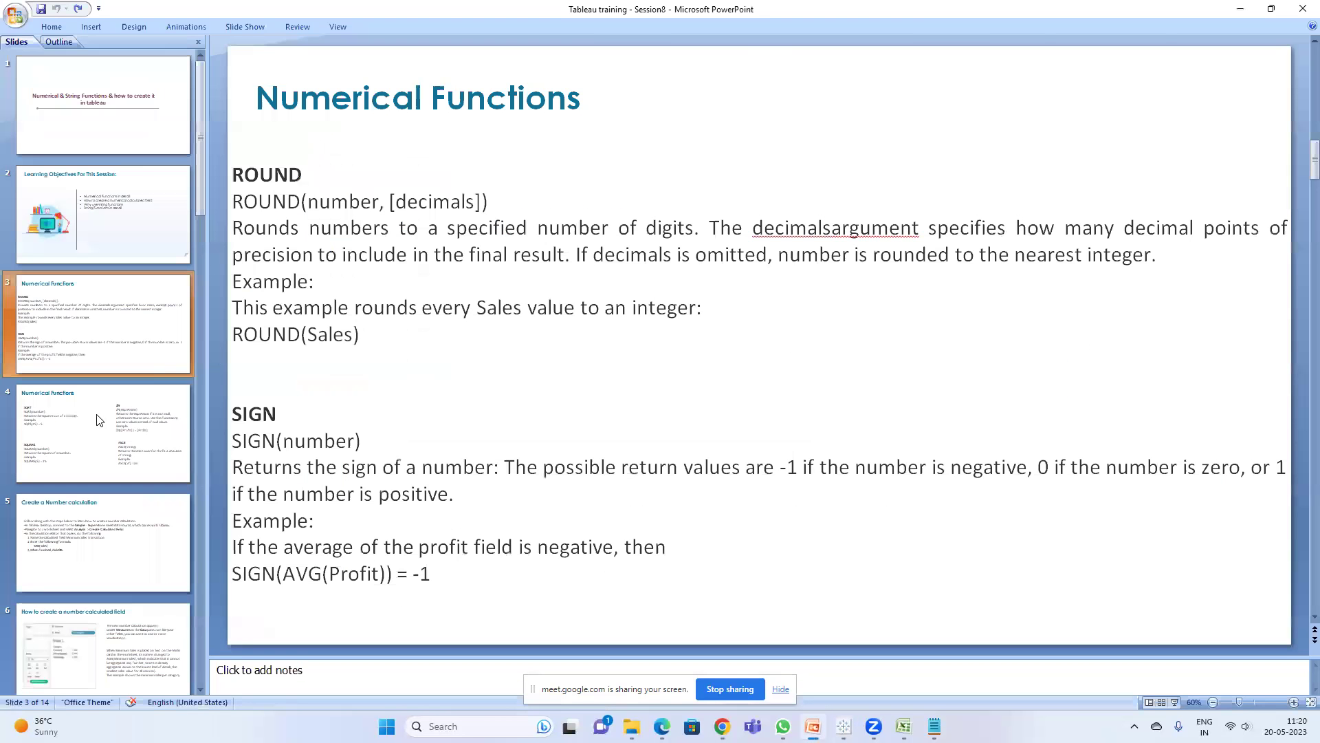
- Show slide 4 with SQRT, SQUARE, ZN and ASCII, highlighting part of the ZN heading
left_click(98, 421)
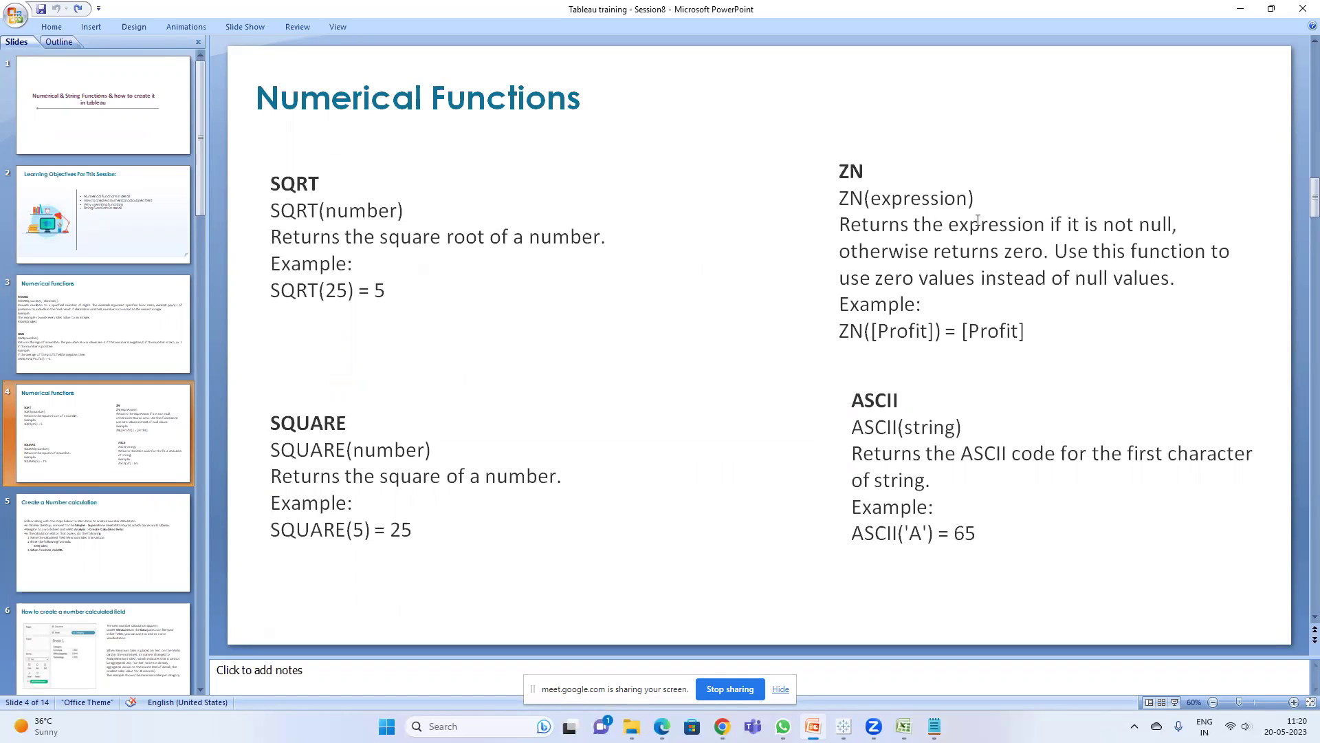
left_click_drag(865, 165, 850, 170)
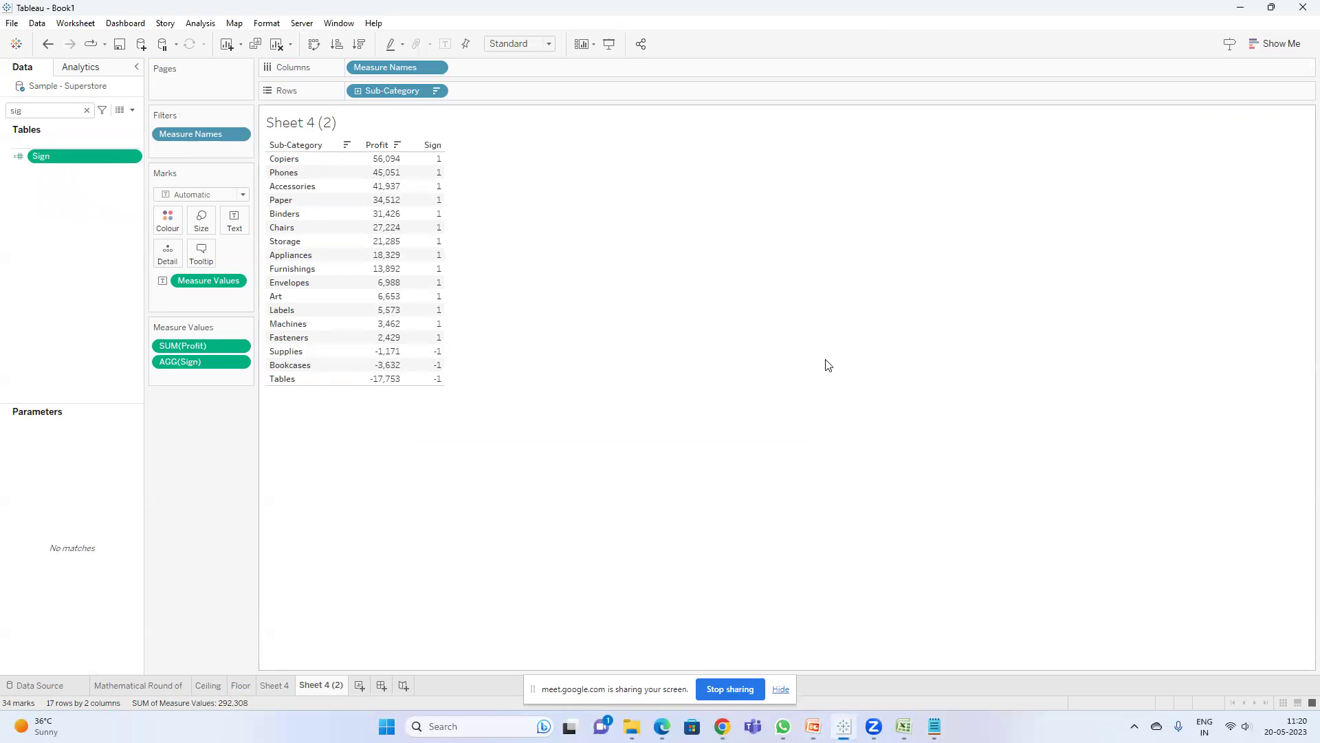
key("super")
- Launch Microsoft Office Excel 2007 via search 'exc', then select every value in Tableau's table
type("ex")
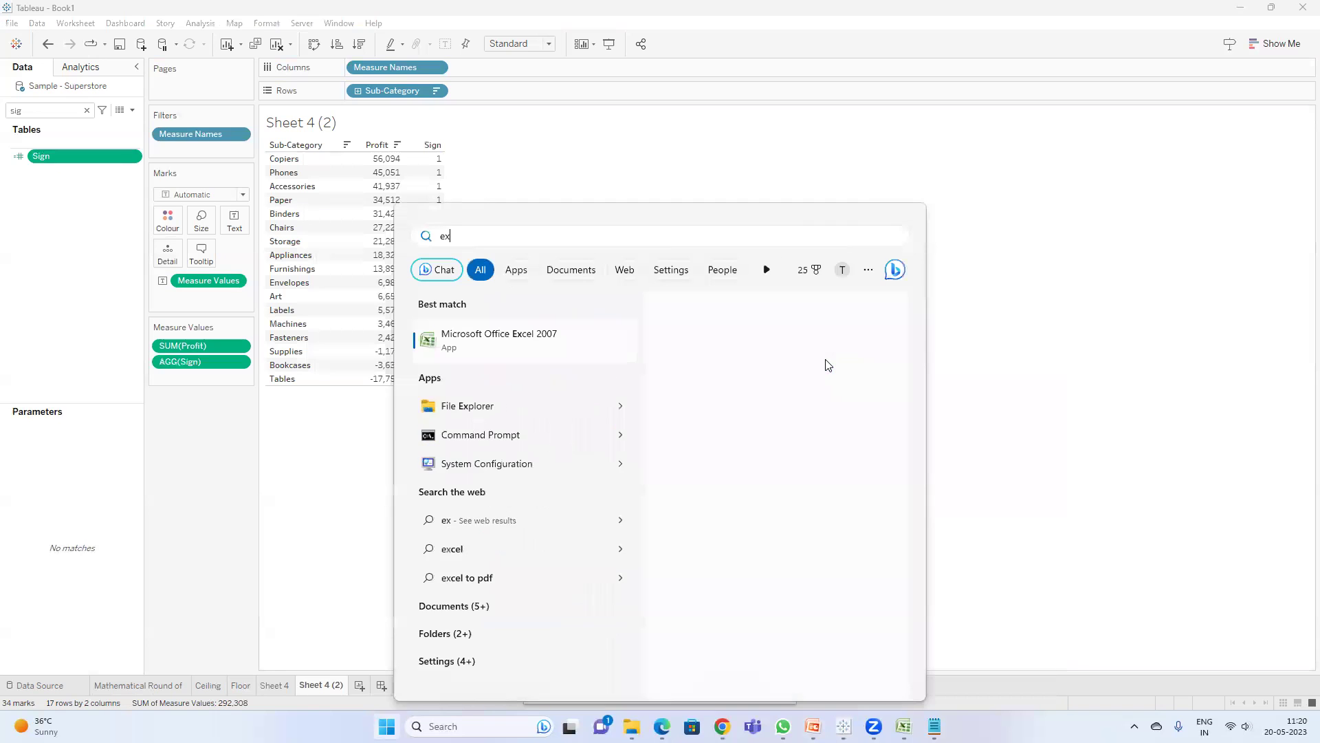
type("c")
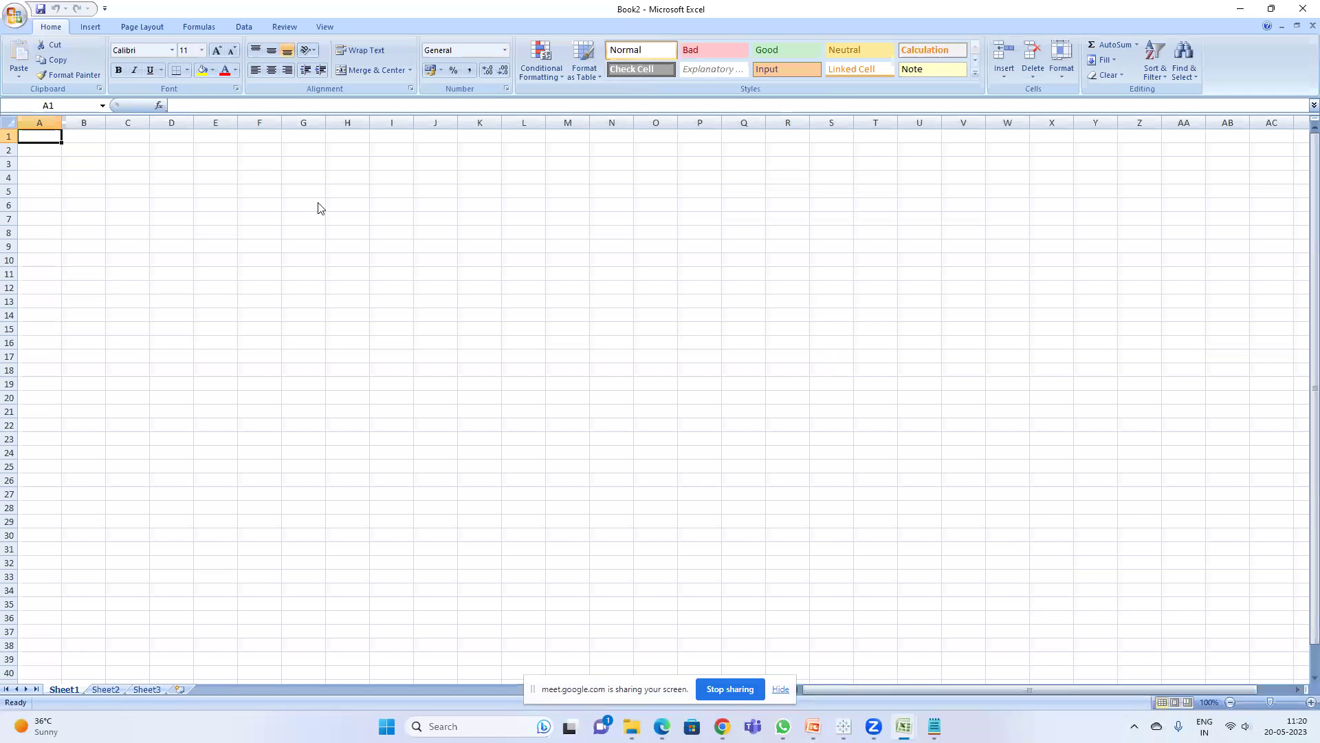
left_click(844, 726)
key("ctrl+a")
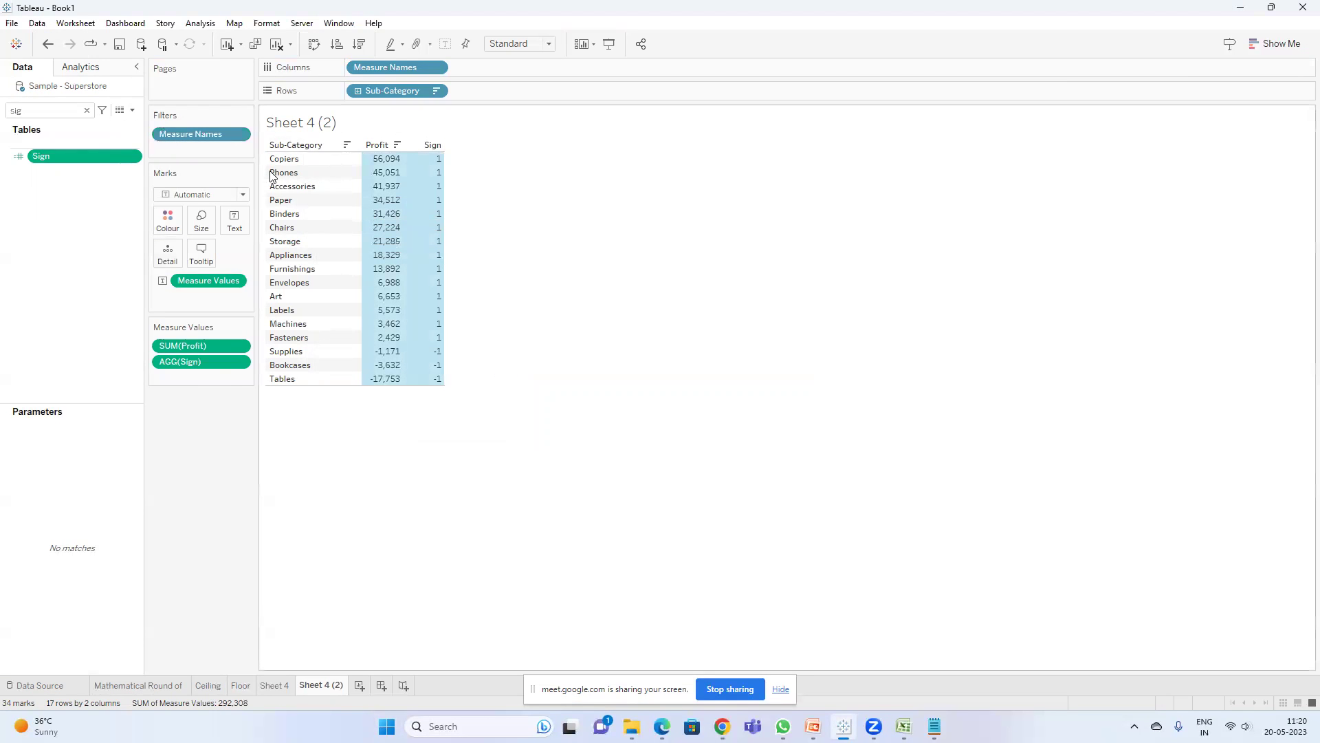
- Copy the View Data grid (Sub-Category, Measure Names, Measure Values) into Excel Book2
right_click(389, 219)
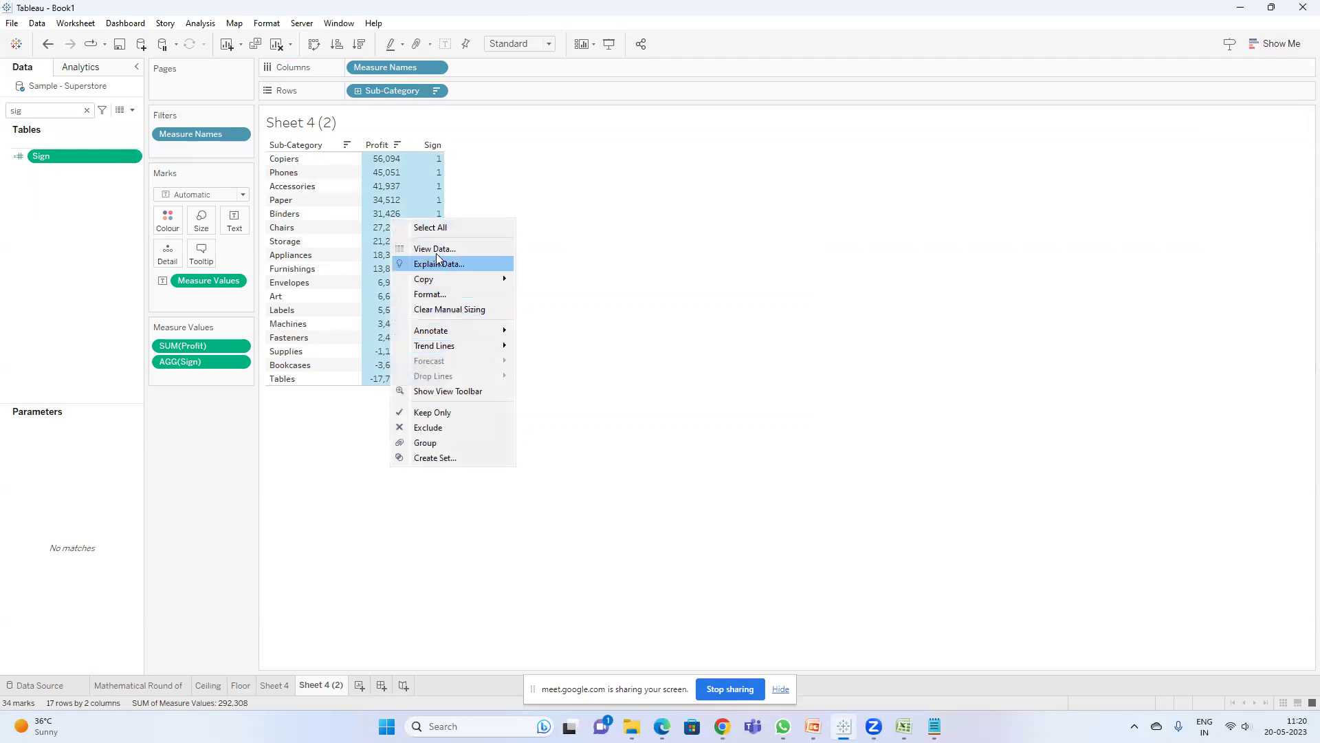
left_click(443, 250)
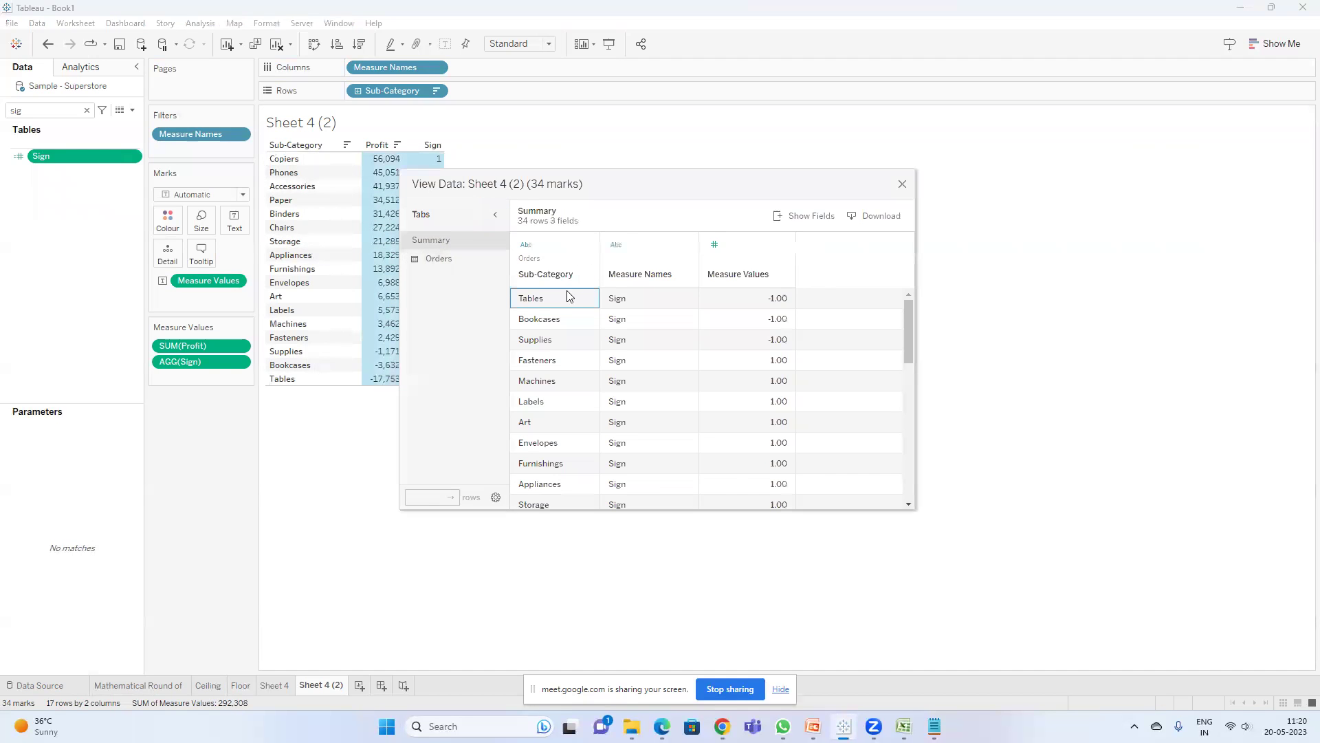
key("ctrl+a")
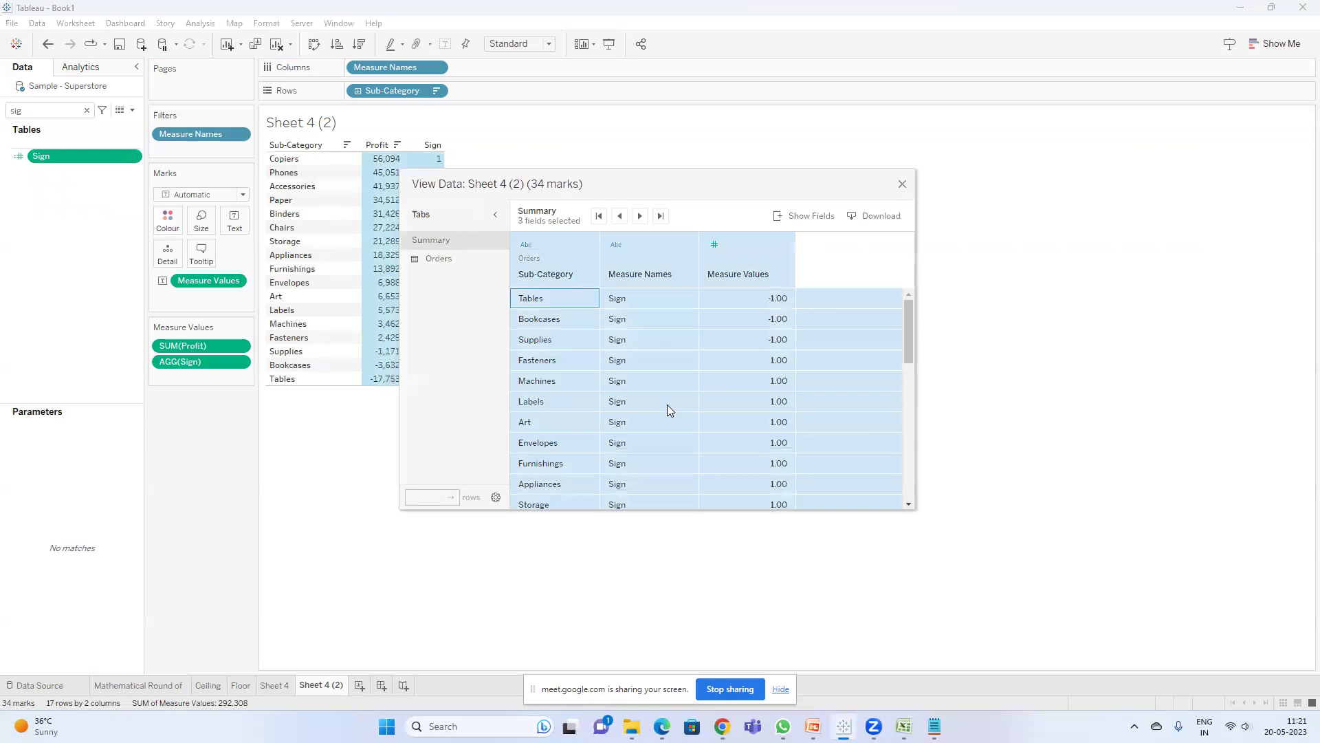
key("ctrl+c")
mouse_move(904, 726)
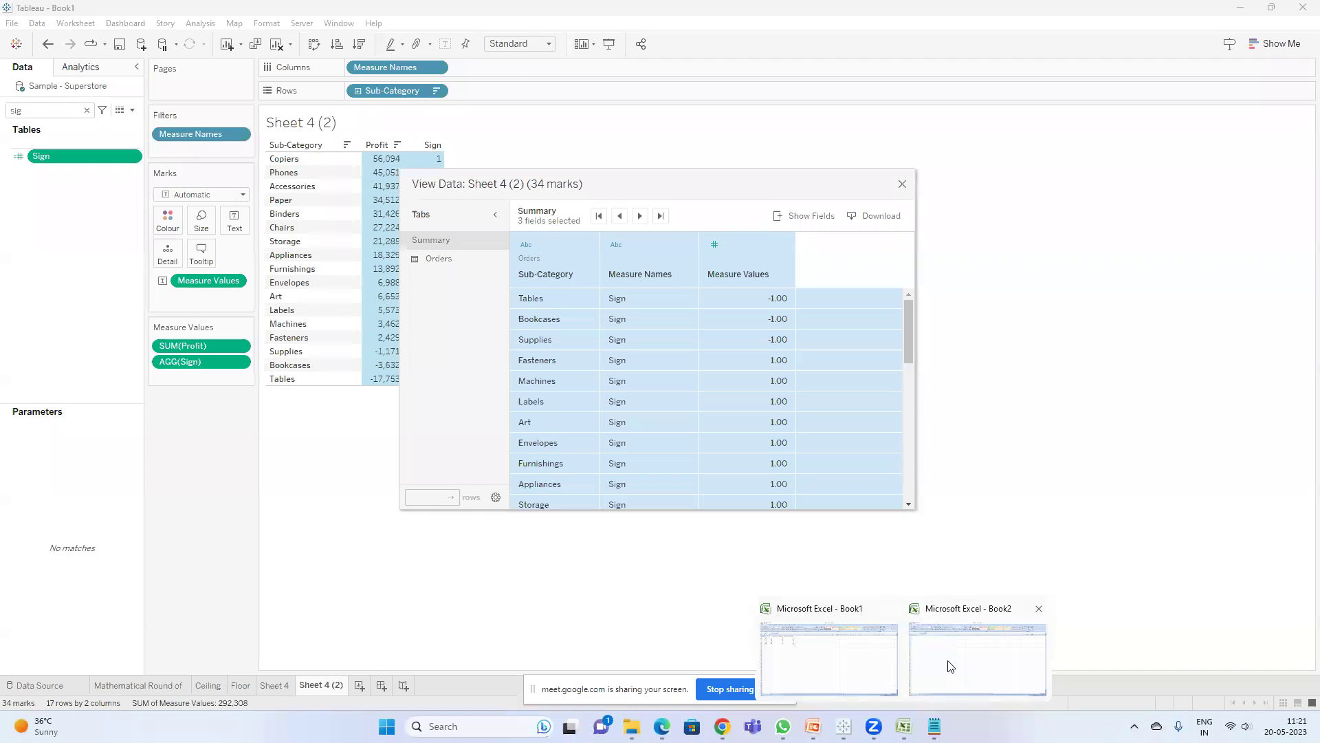
left_click(949, 665)
key("ctrl+v")
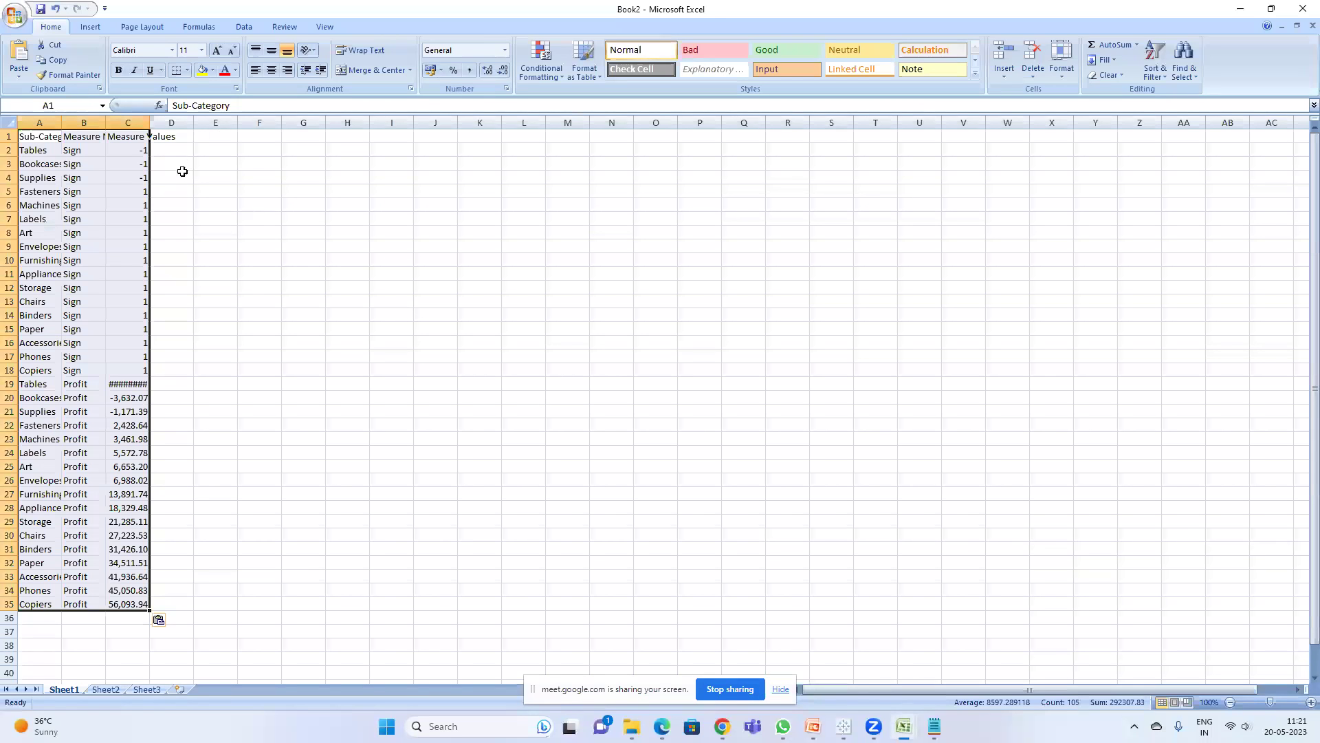
- Delete the Sign rows 2–18, keeping only Profit rows, and fit columns A–C
left_click_drag(149, 123, 254, 123)
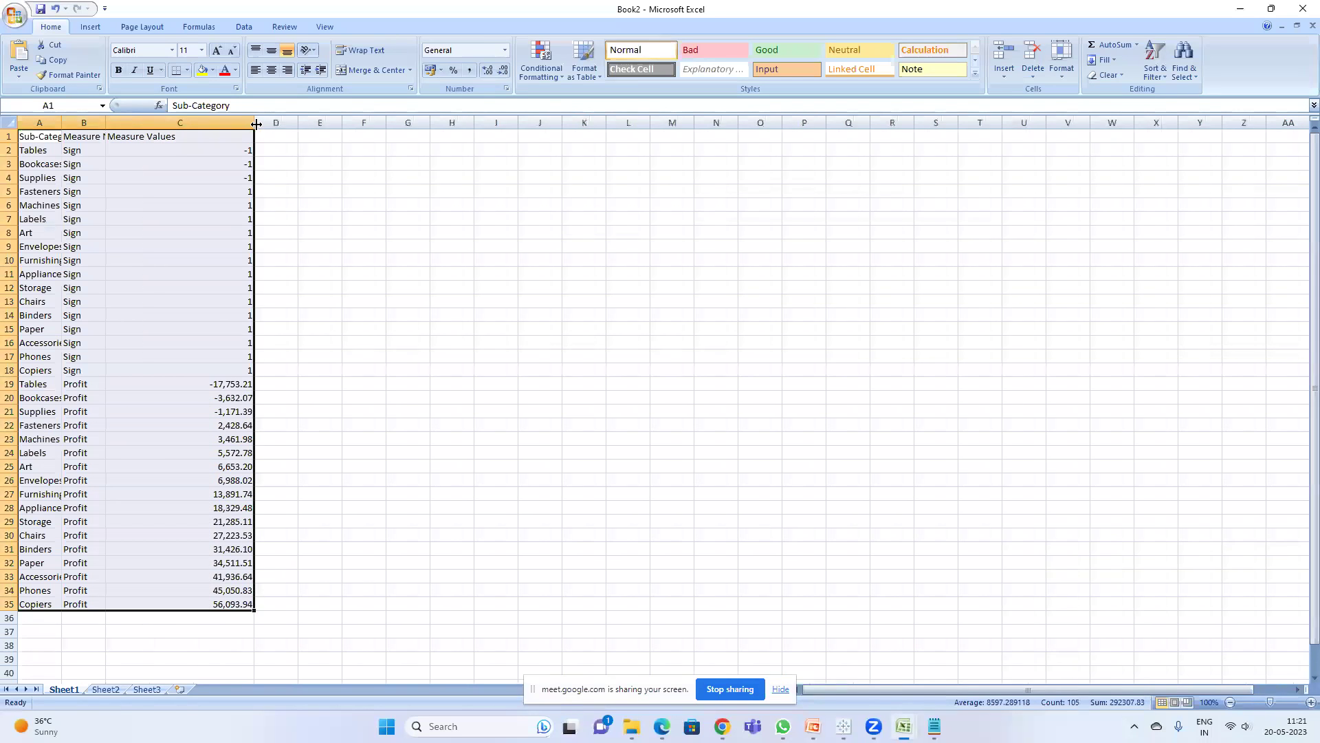
left_click_drag(6, 154, 9, 368)
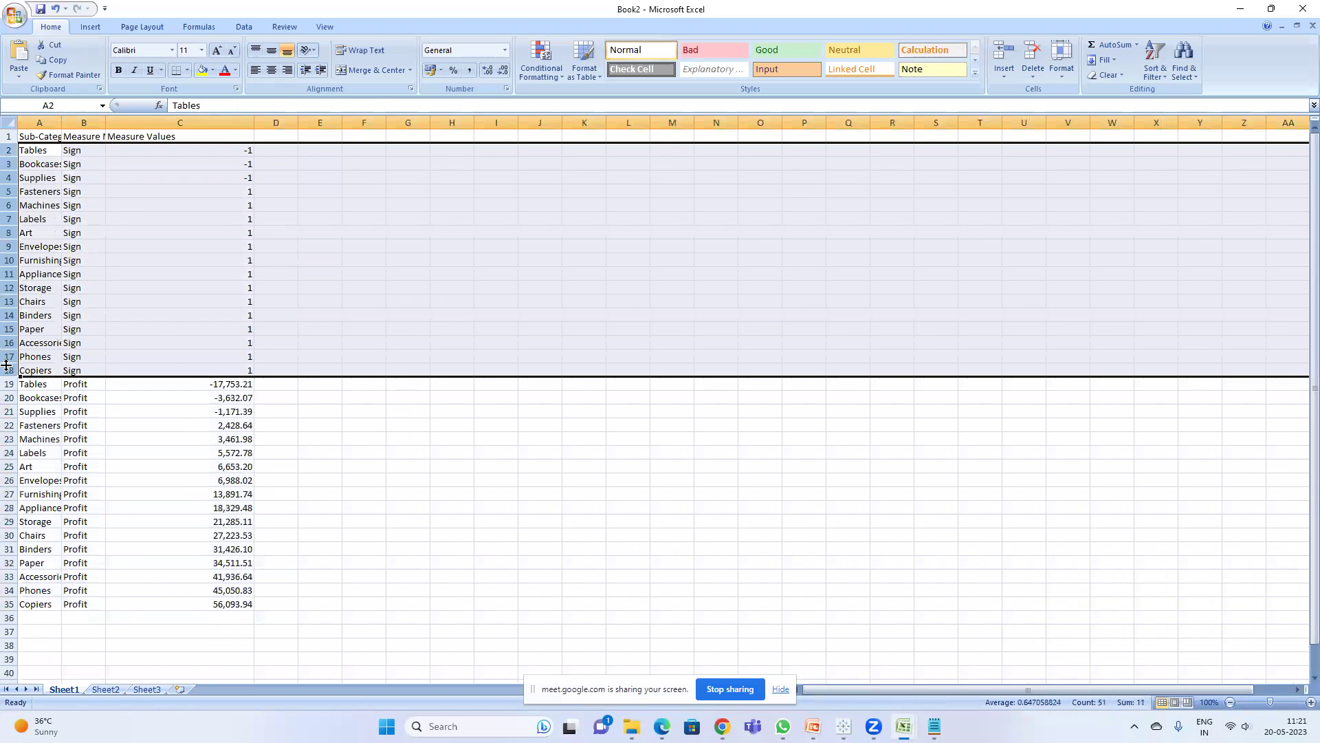
right_click(10, 368)
left_click(61, 450)
left_click(233, 245)
double_click(105, 123)
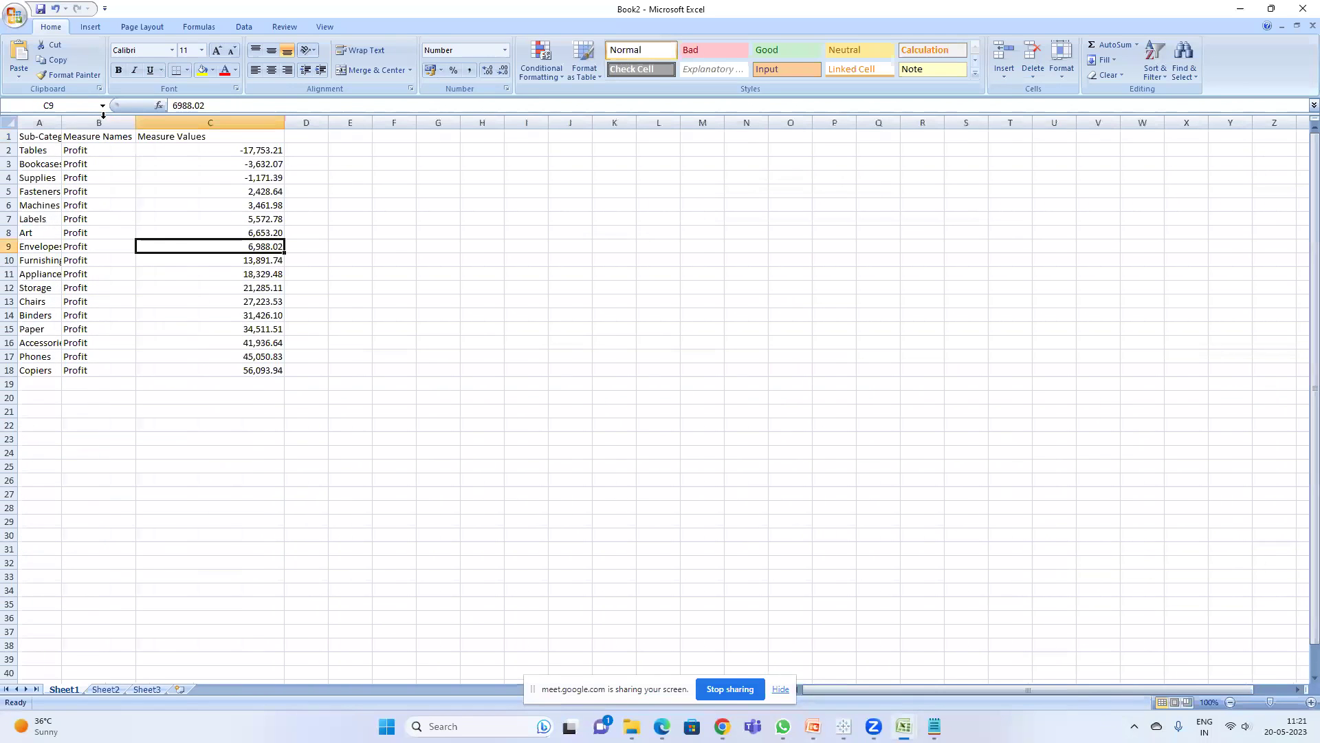
double_click(66, 122)
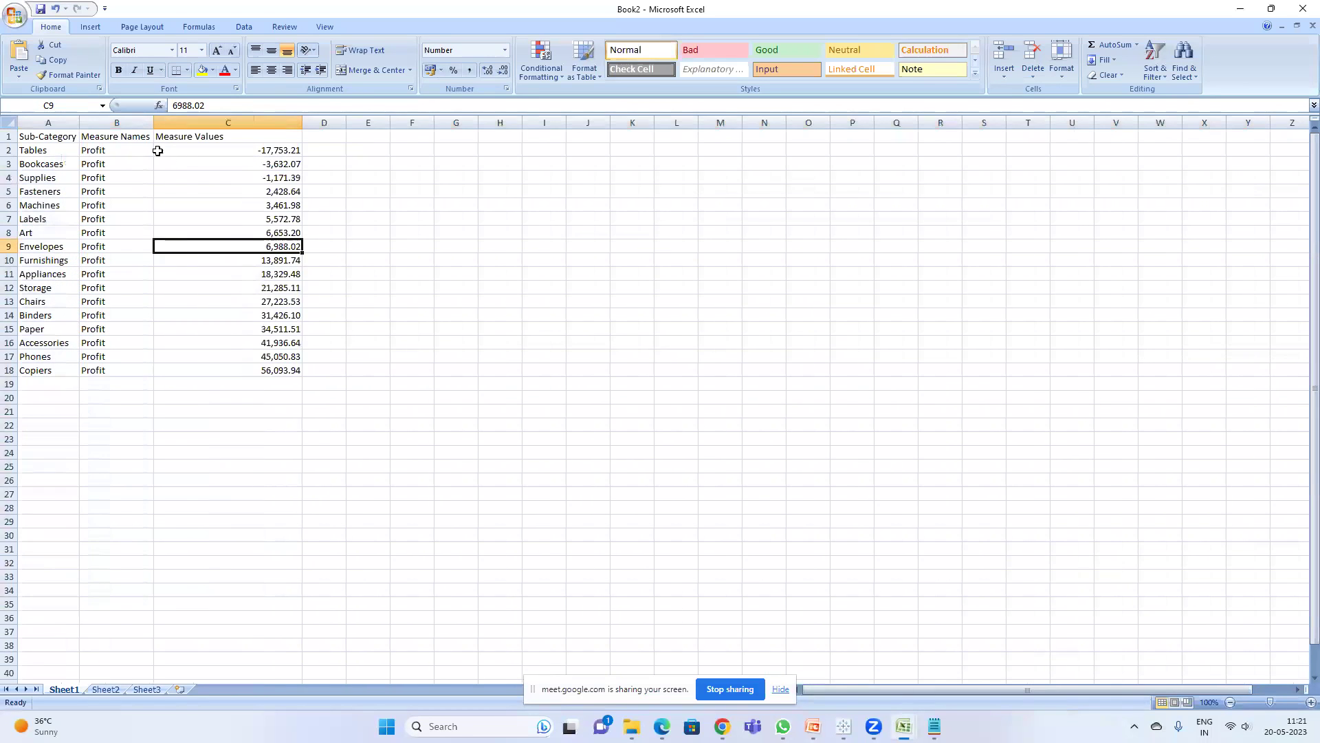
- Clear the Furnishings profit value in cell C10
left_click(264, 214)
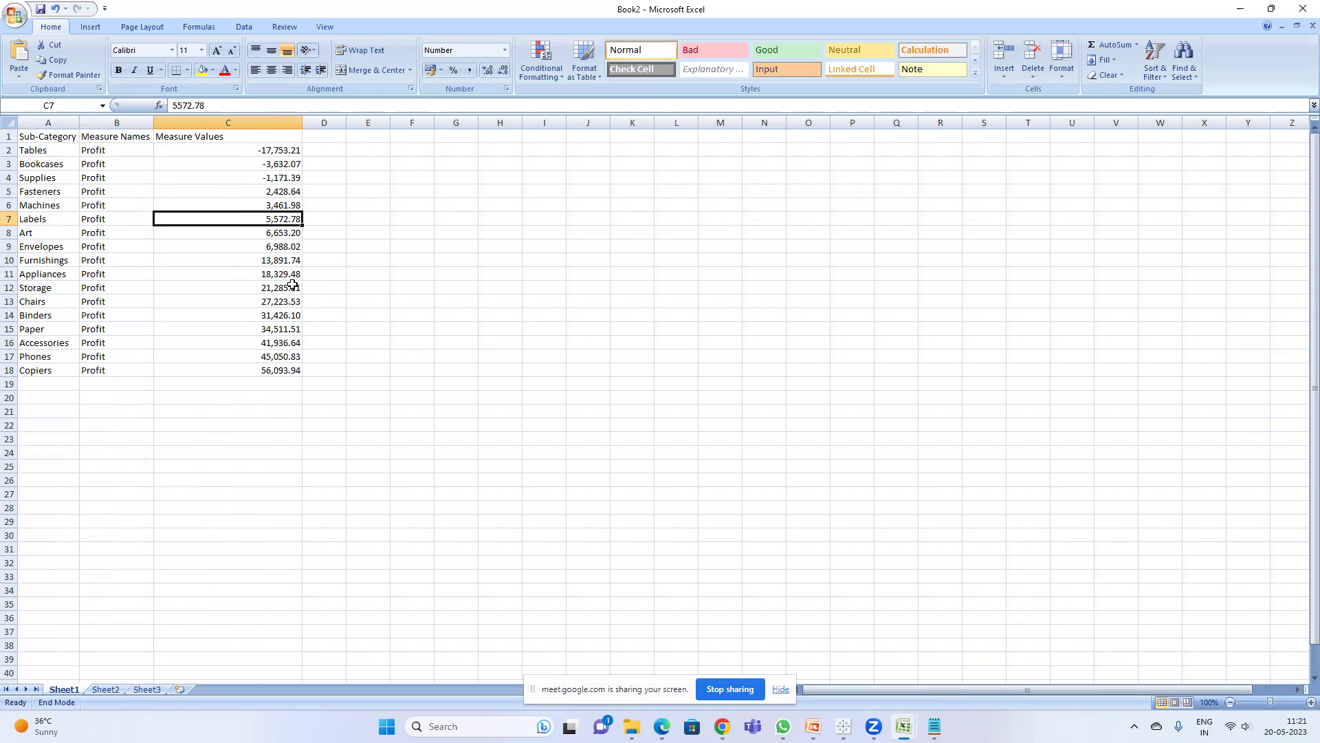
left_click(275, 260)
key("End")
left_click(398, 213)
left_click(292, 258)
key("BackSpace")
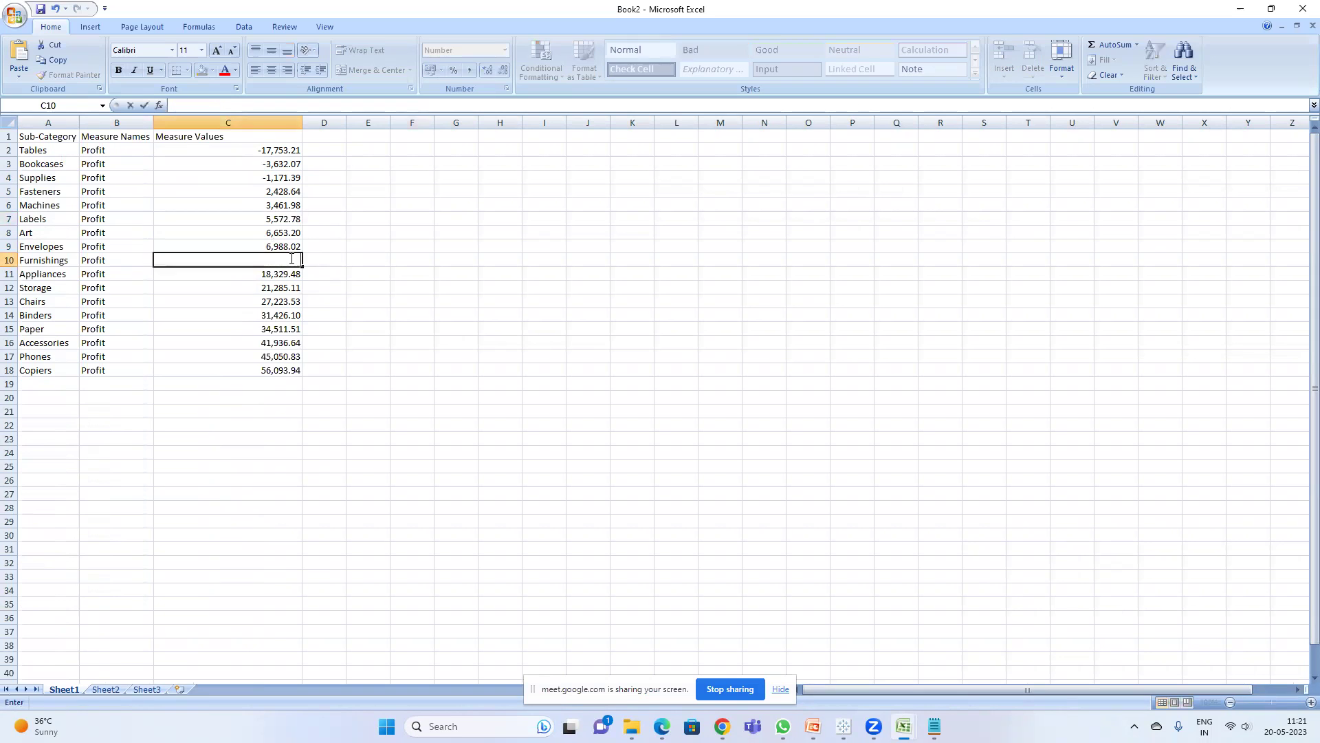
left_click(325, 191)
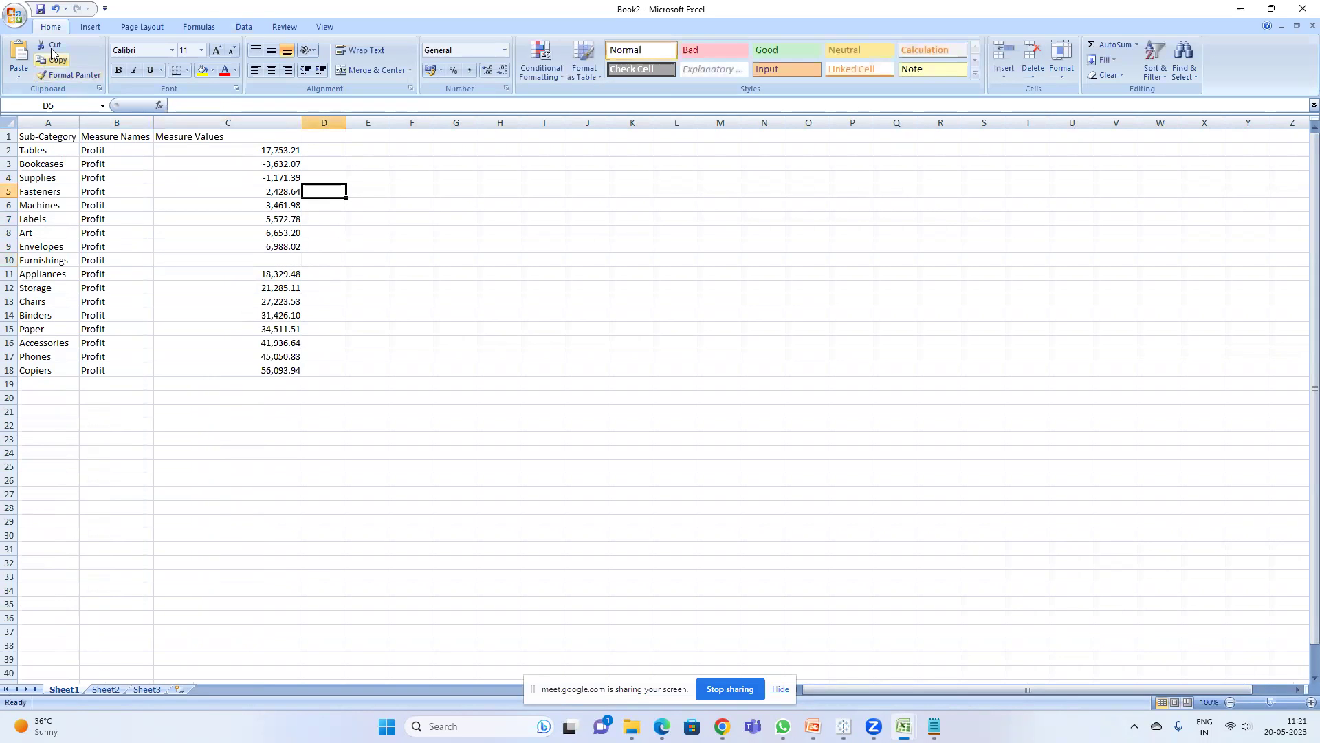
- Save the workbook as Session 8 and hide the meeting window
left_click(40, 11)
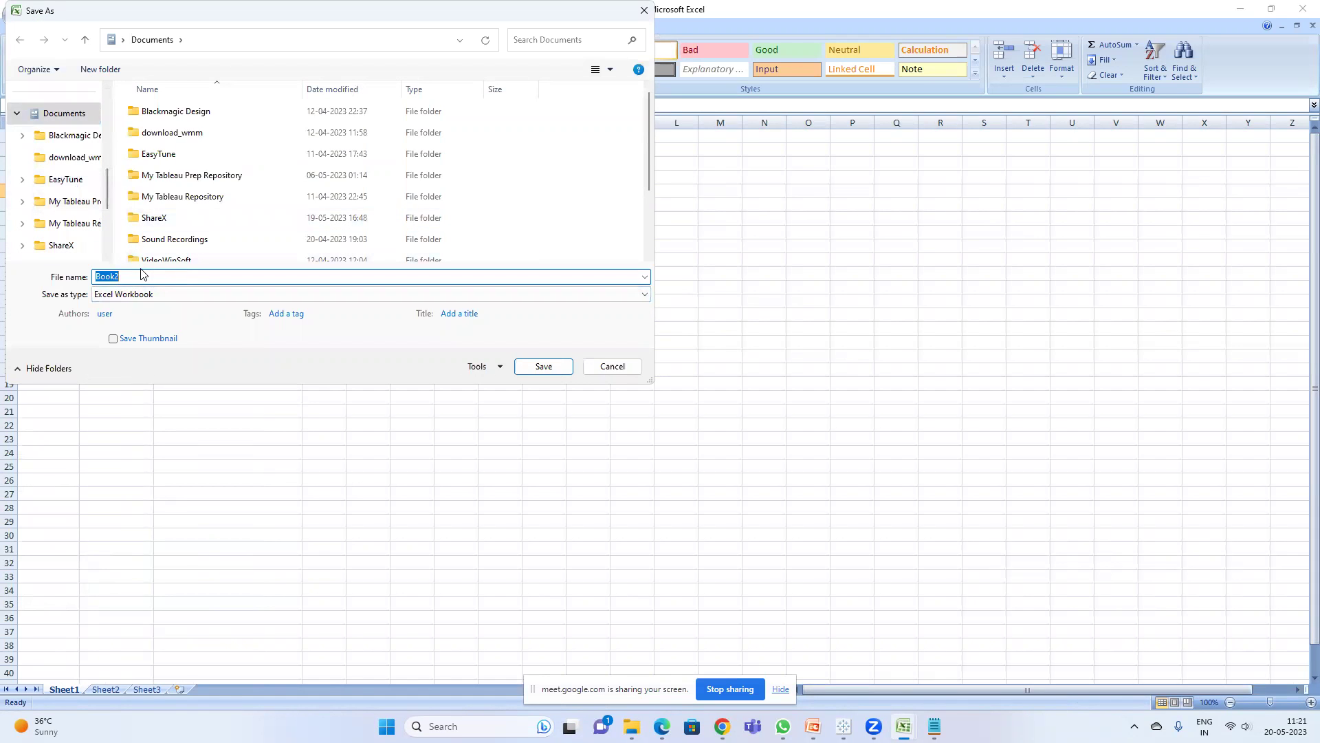
type("Session 8")
key("Return")
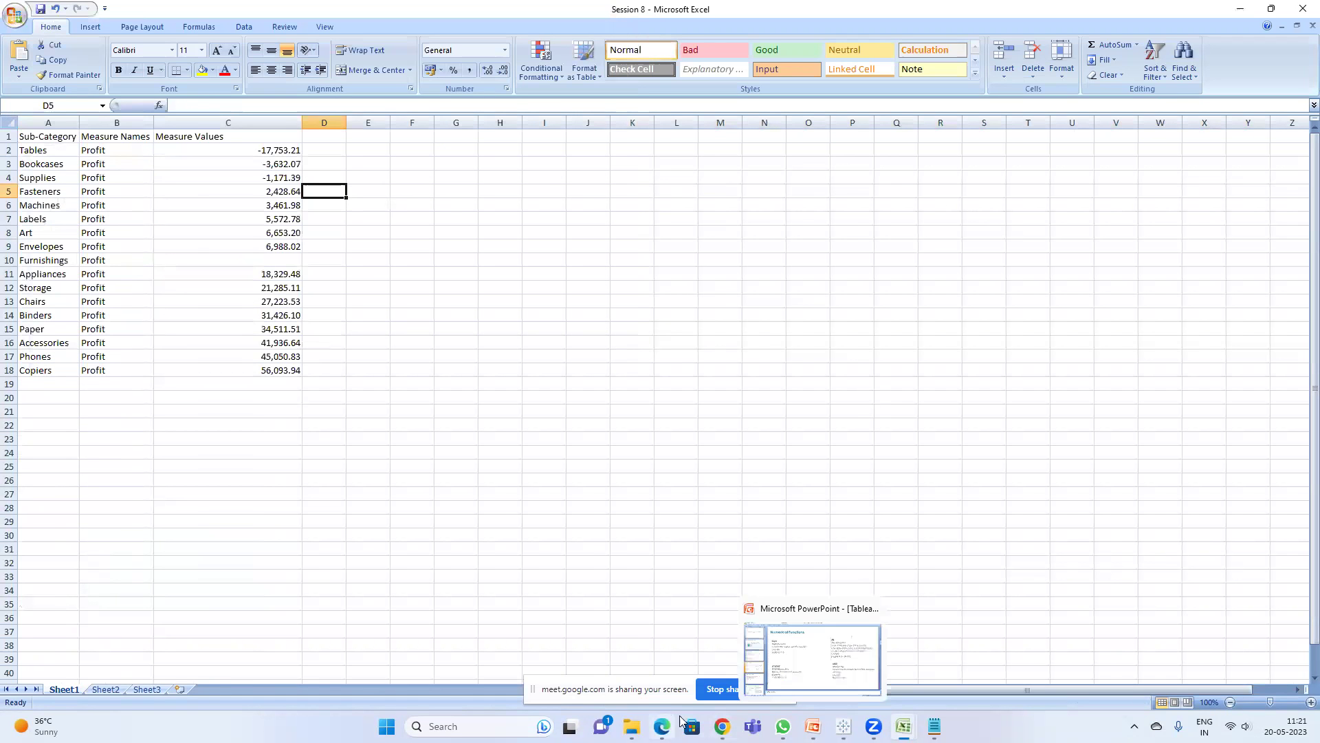
left_click(682, 660)
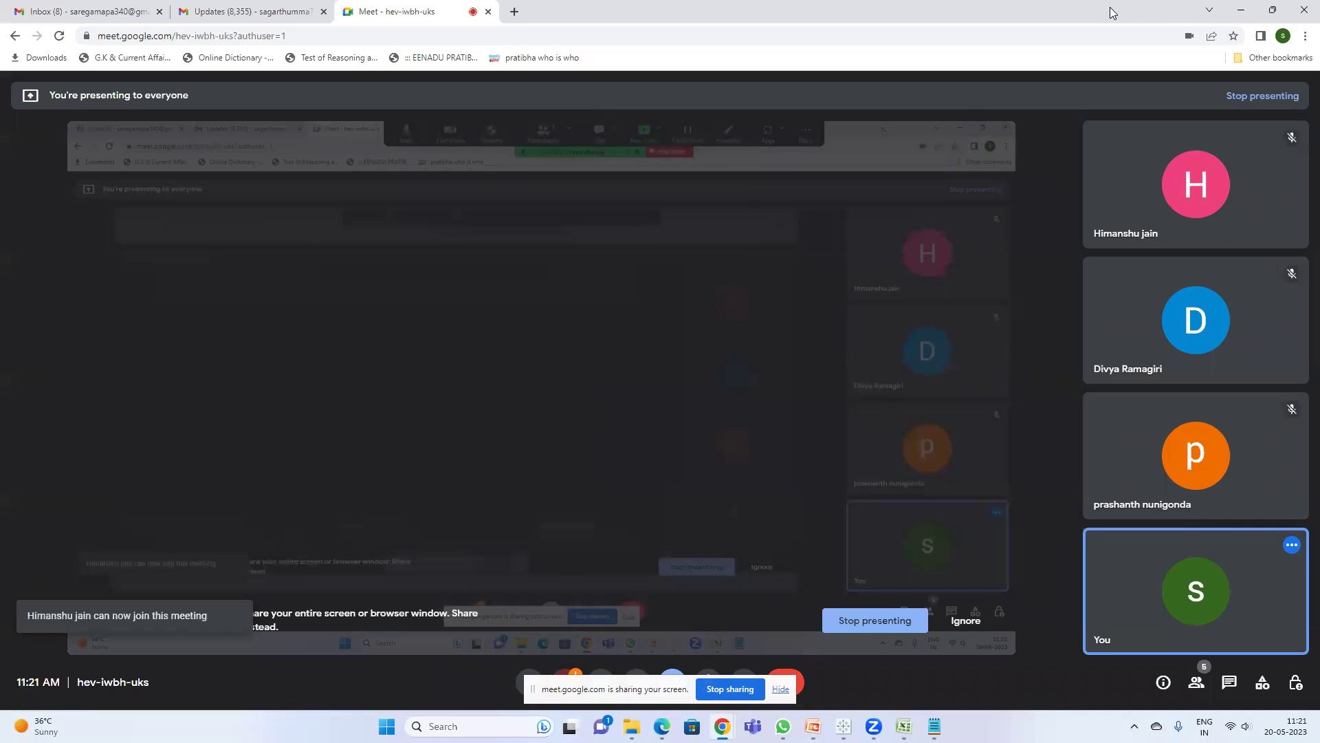
left_click(1241, 10)
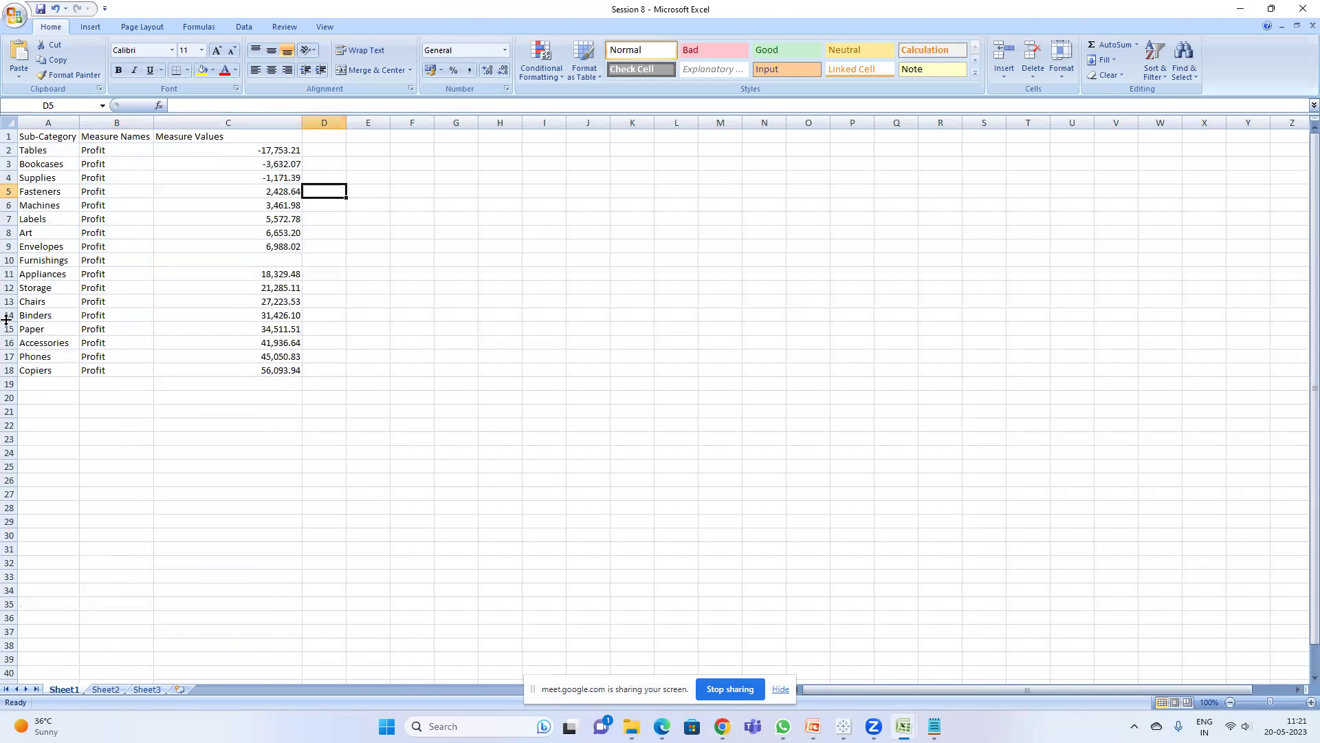
left_click(427, 288)
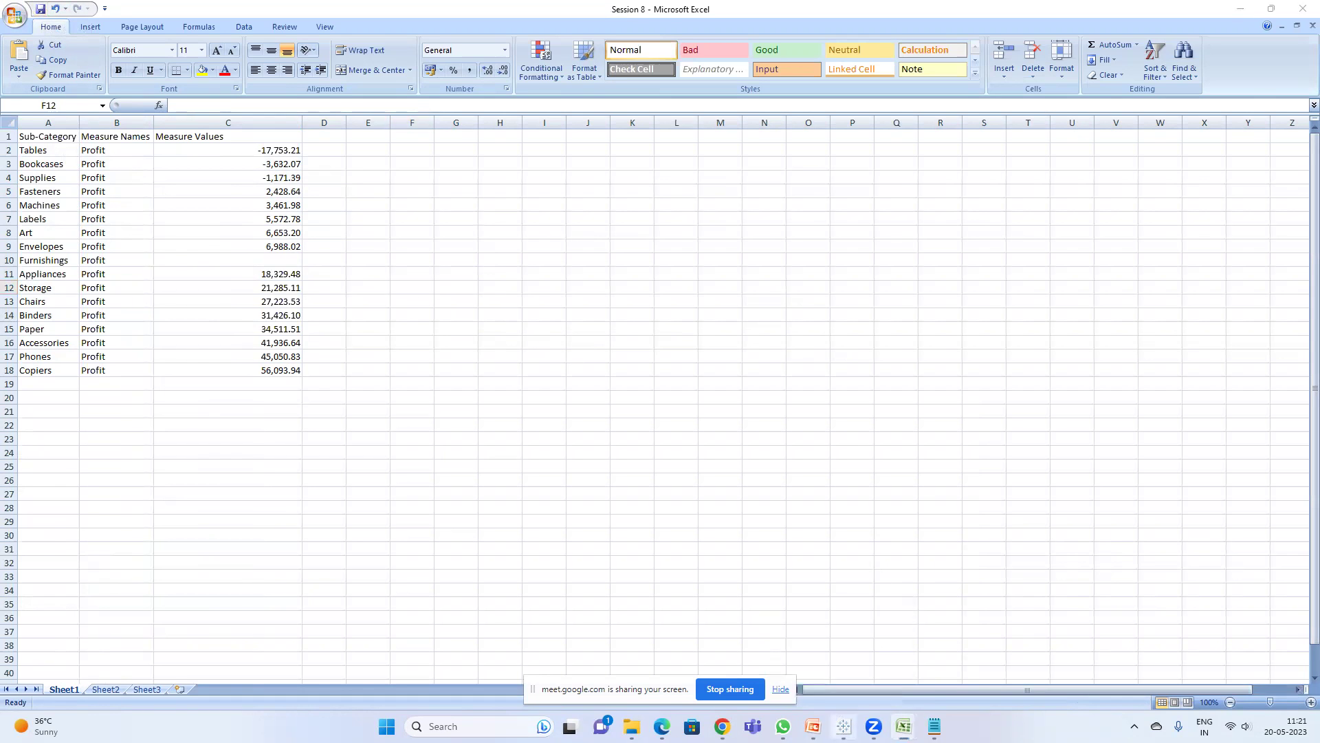
left_click(844, 726)
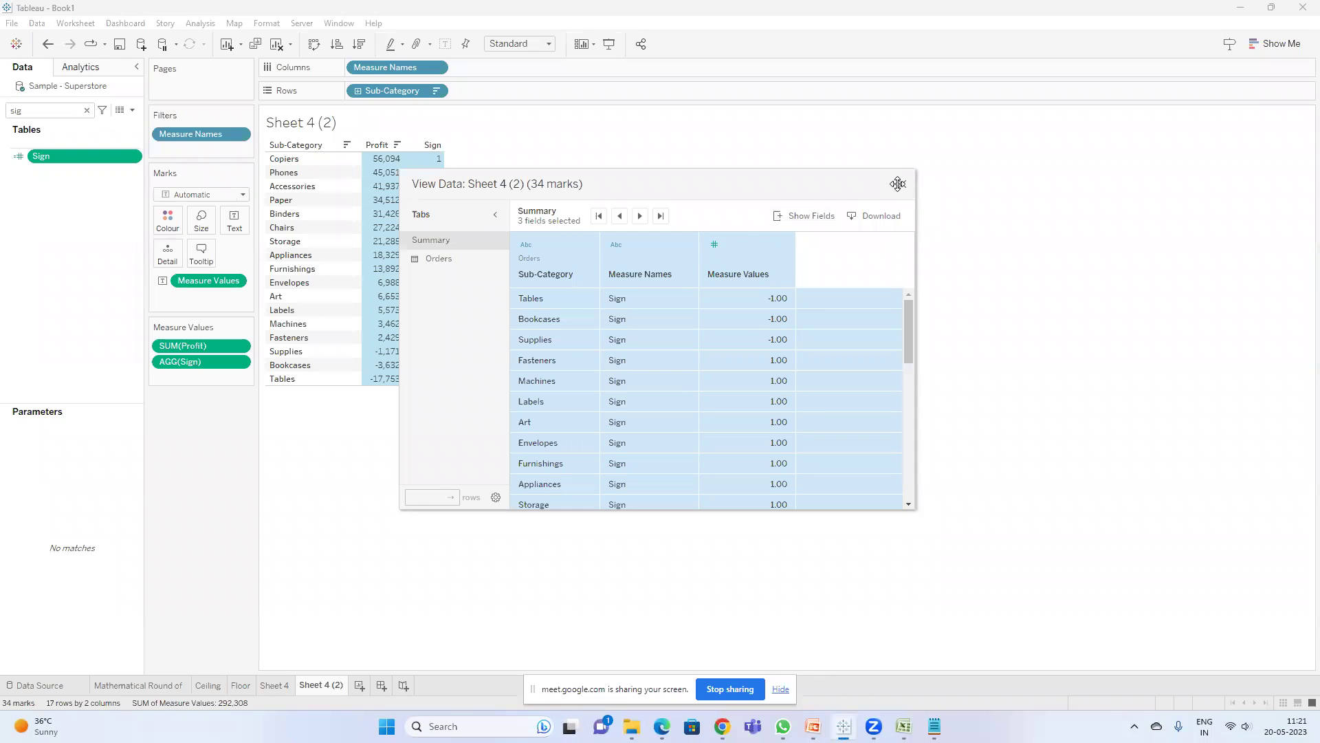
- Close the data view and start a blank Sheet 6 with the field search cleared
left_click(901, 183)
left_click(360, 686)
left_click(86, 110)
- Open and cancel a new calculated field, then bring up the Connect pane
left_click(133, 112)
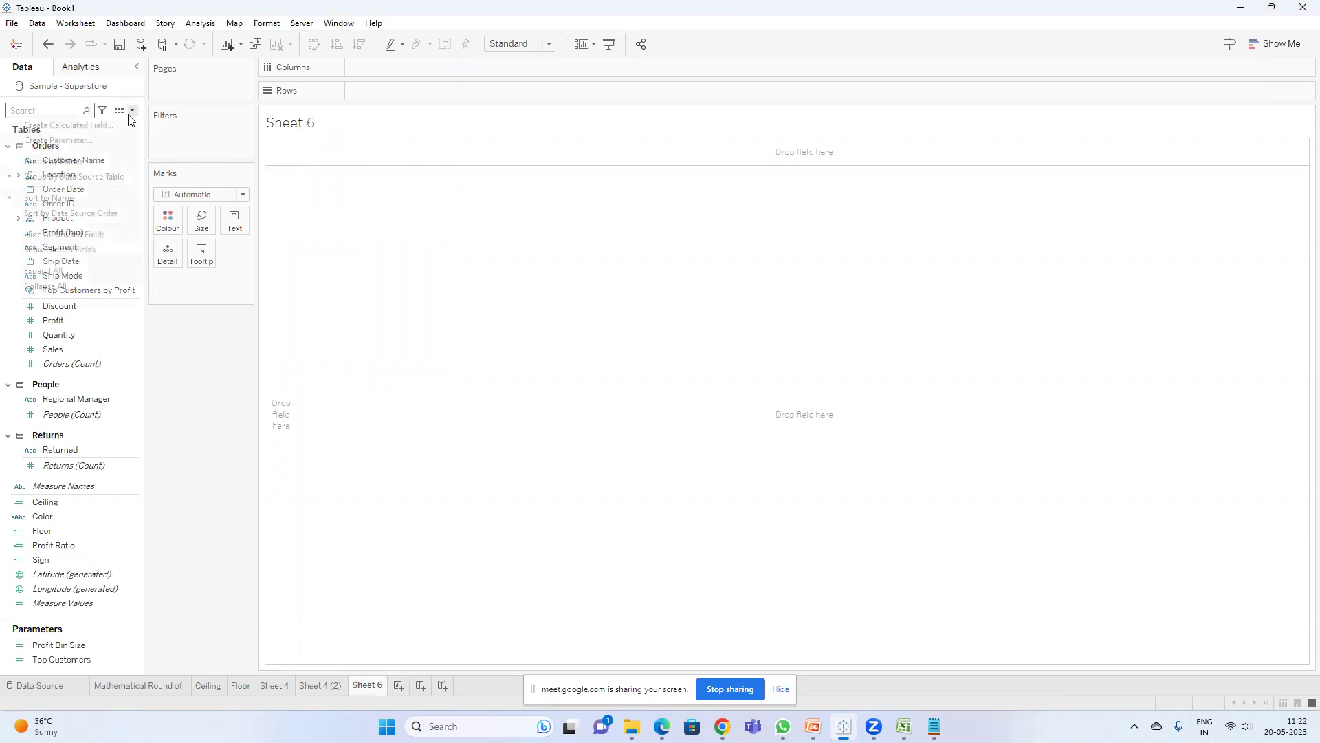
left_click(100, 122)
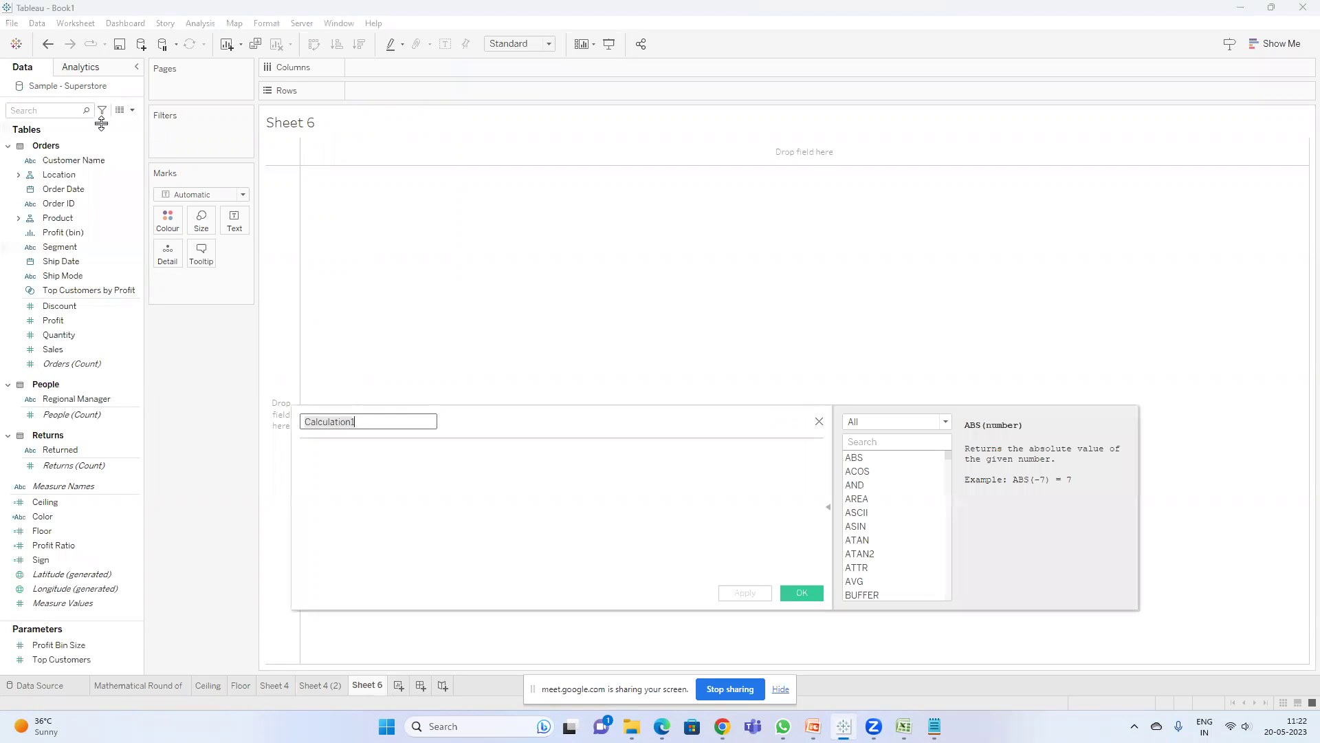
left_click(819, 420)
left_click(144, 47)
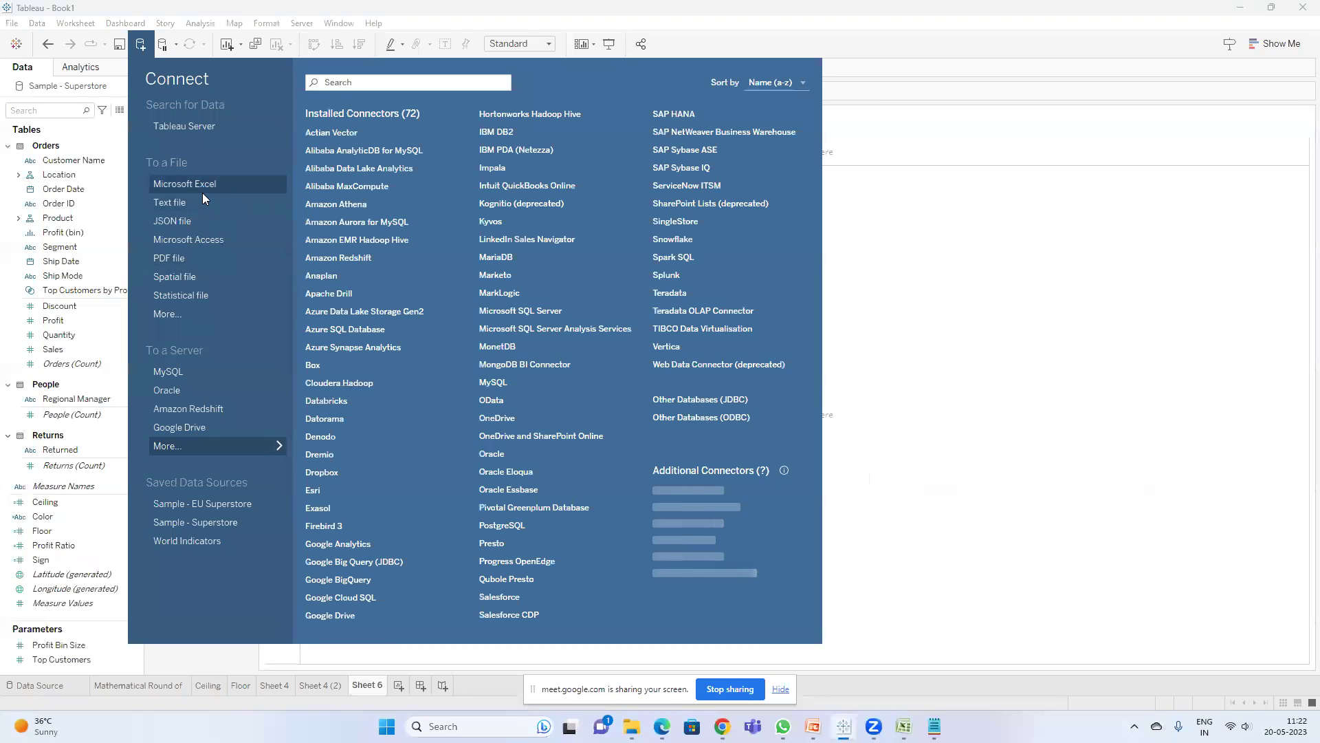
- Choose Microsoft Excel and browse the Desktop workbooks without picking a file
left_click(203, 193)
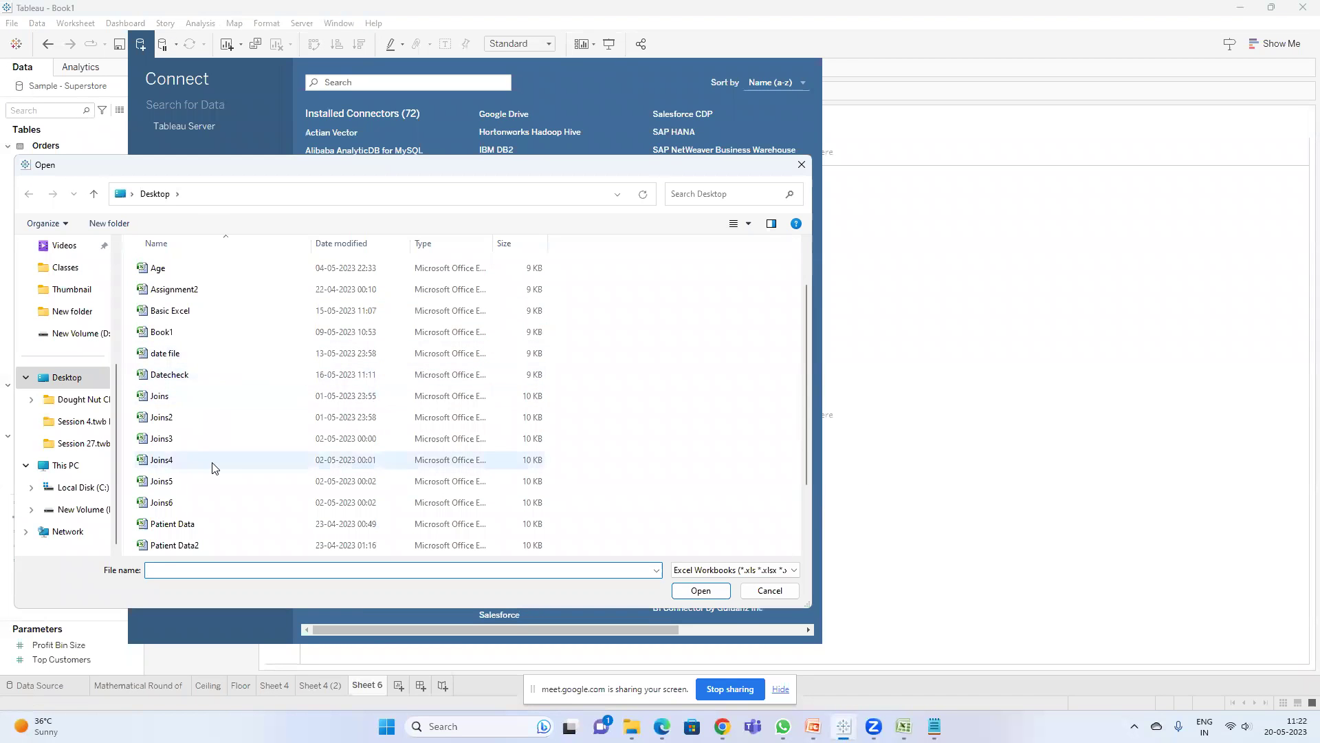
scroll(213, 466, "down", 2)
left_click(232, 421)
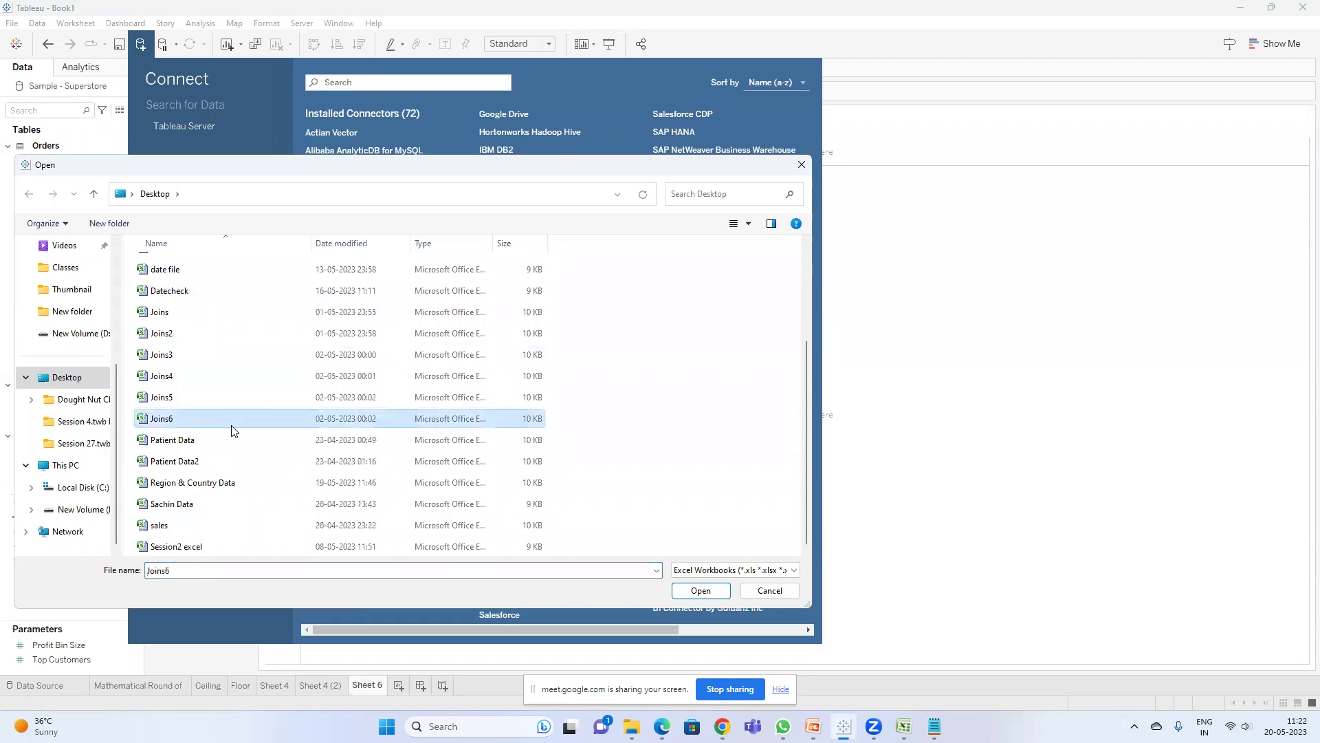
key("s")
key("s")
key("s")
key("s")
key("s")
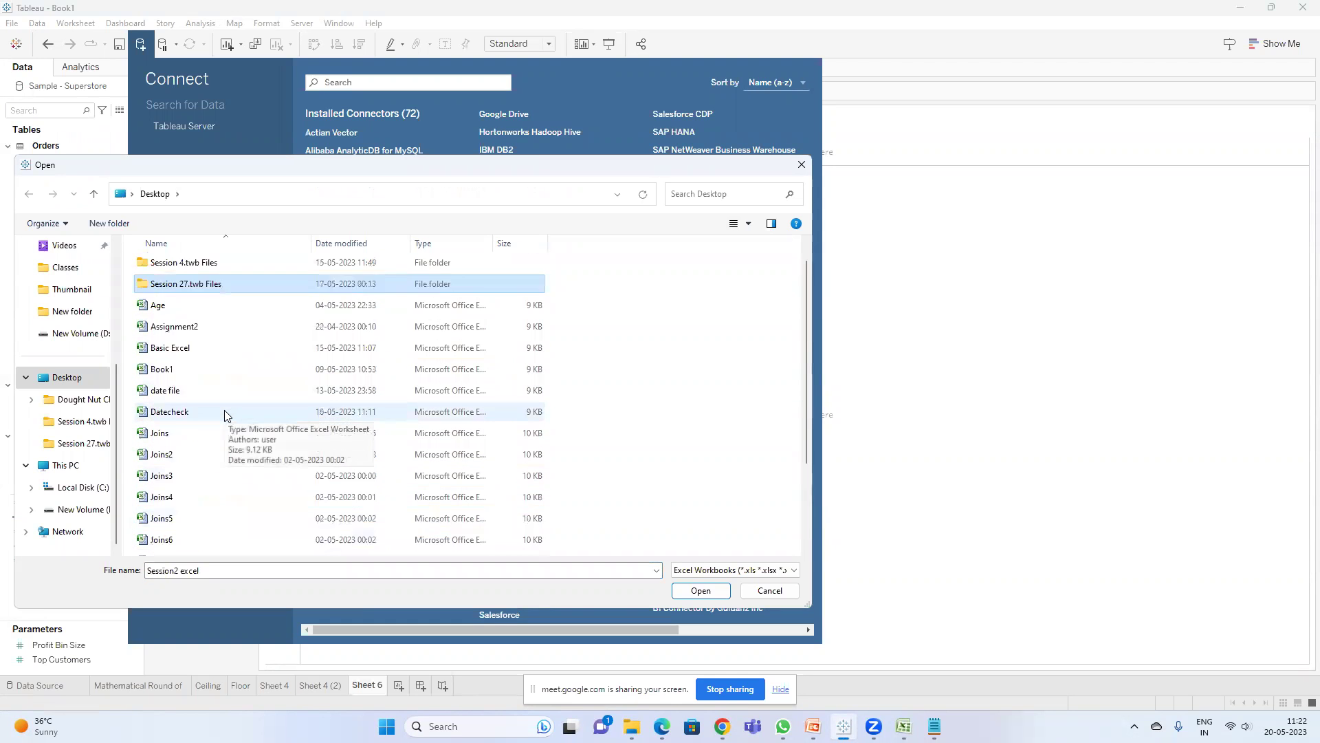
key("s")
scroll(225, 412, "up", 5)
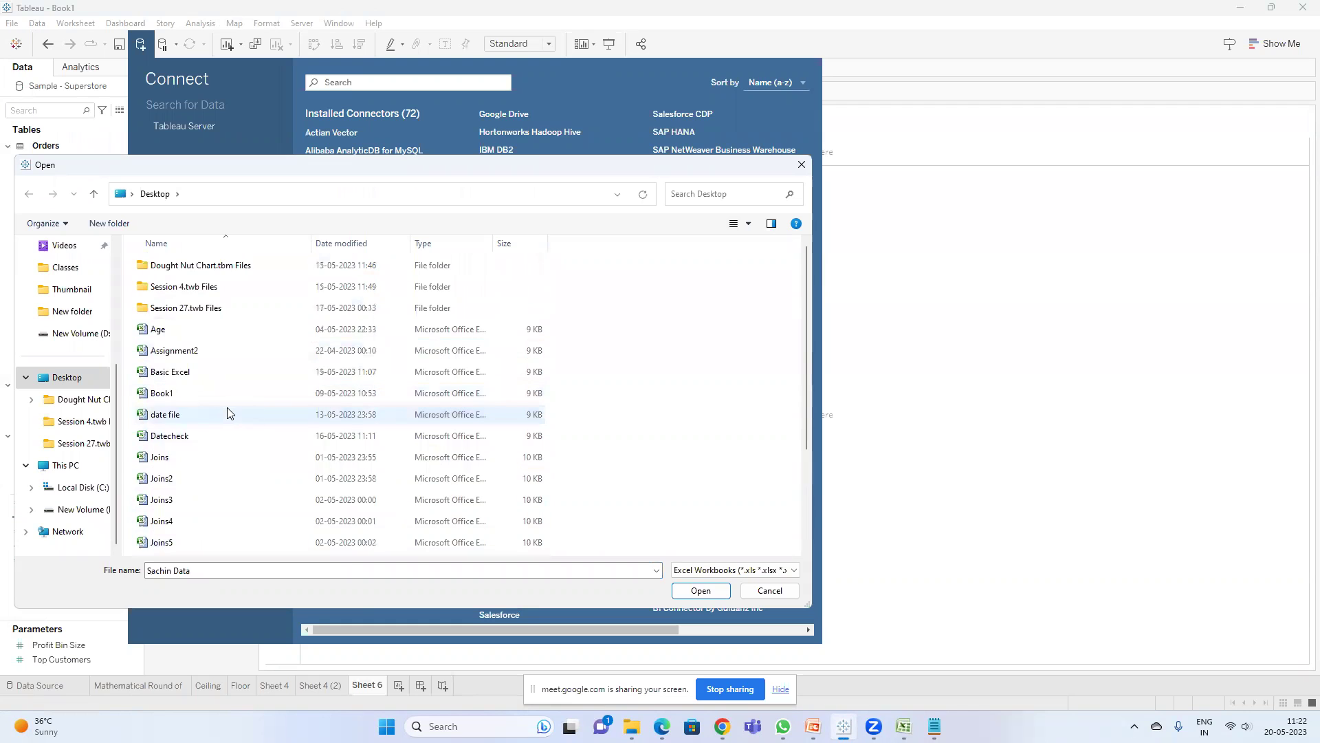
- Save Session 8 to the Desktop via Save As, then minimize Excel
left_click(903, 726)
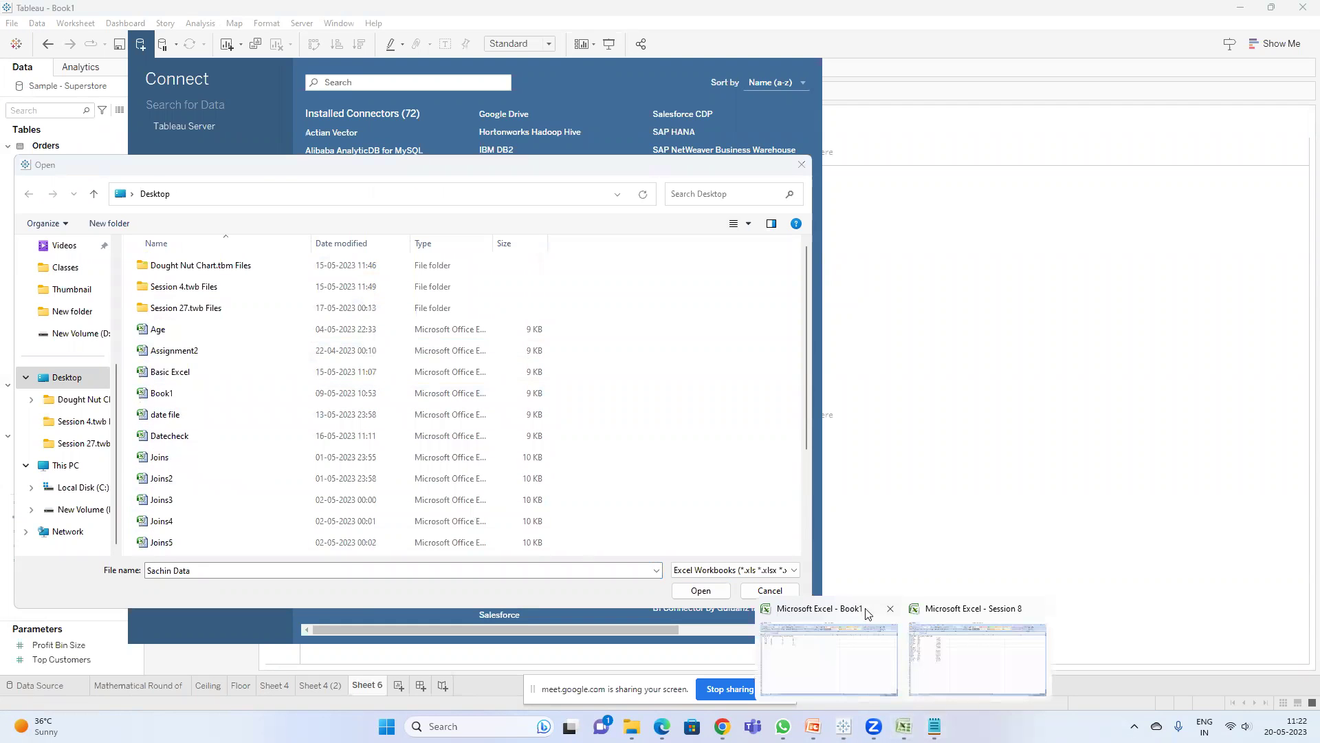
left_click(977, 639)
left_click(15, 15)
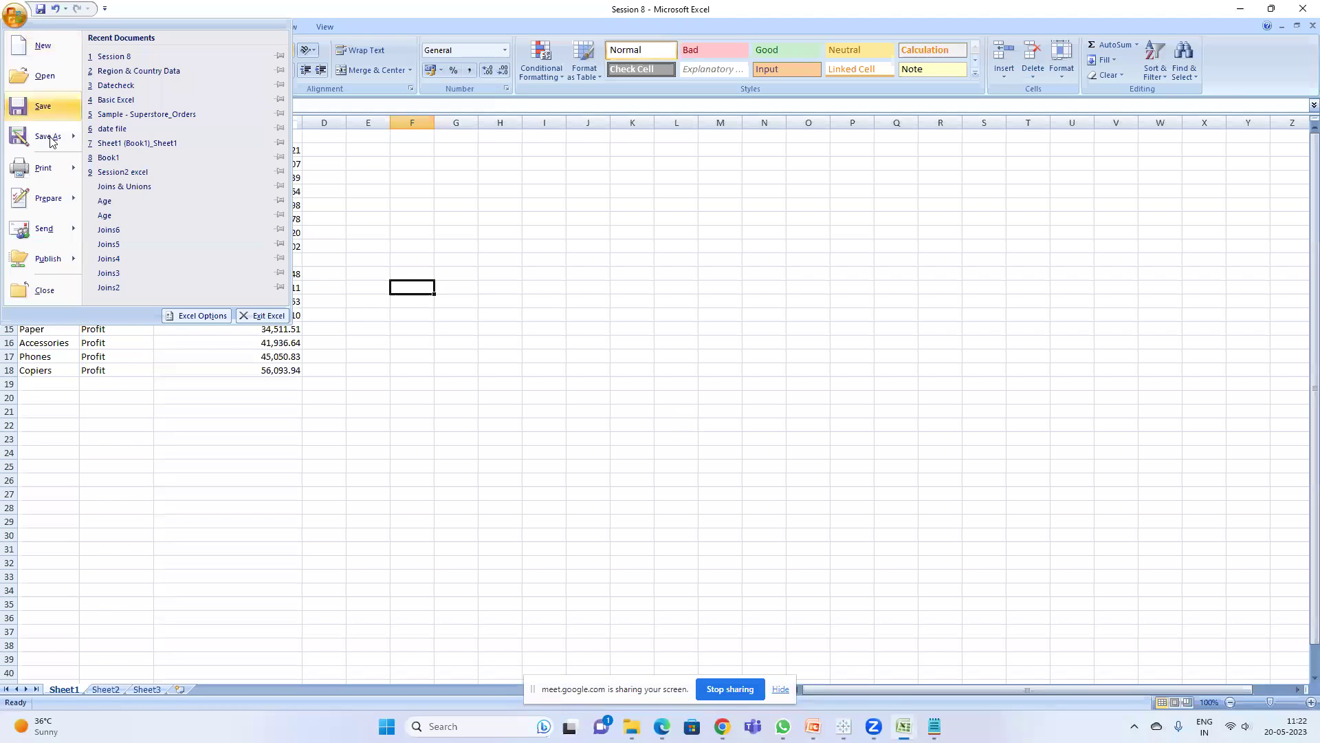
left_click(49, 136)
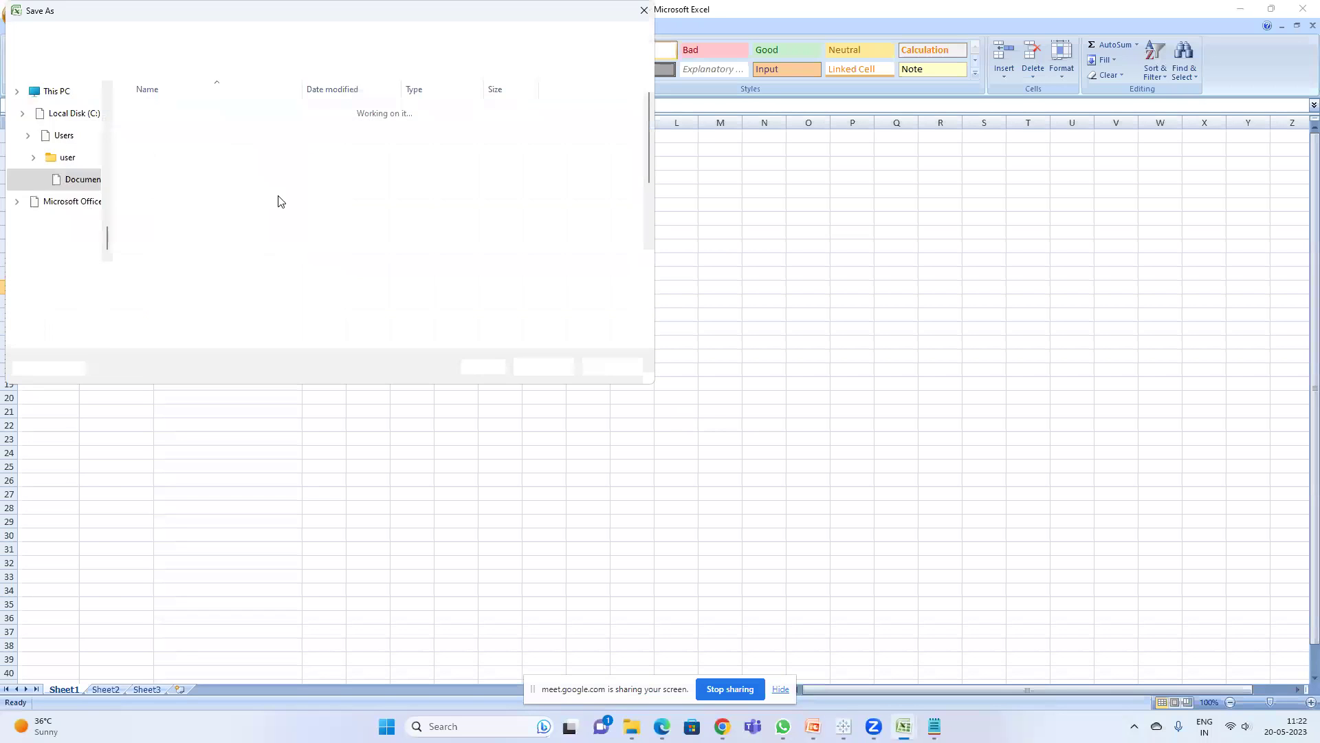
scroll(86, 169, "up", 4)
scroll(86, 158, "up", 6)
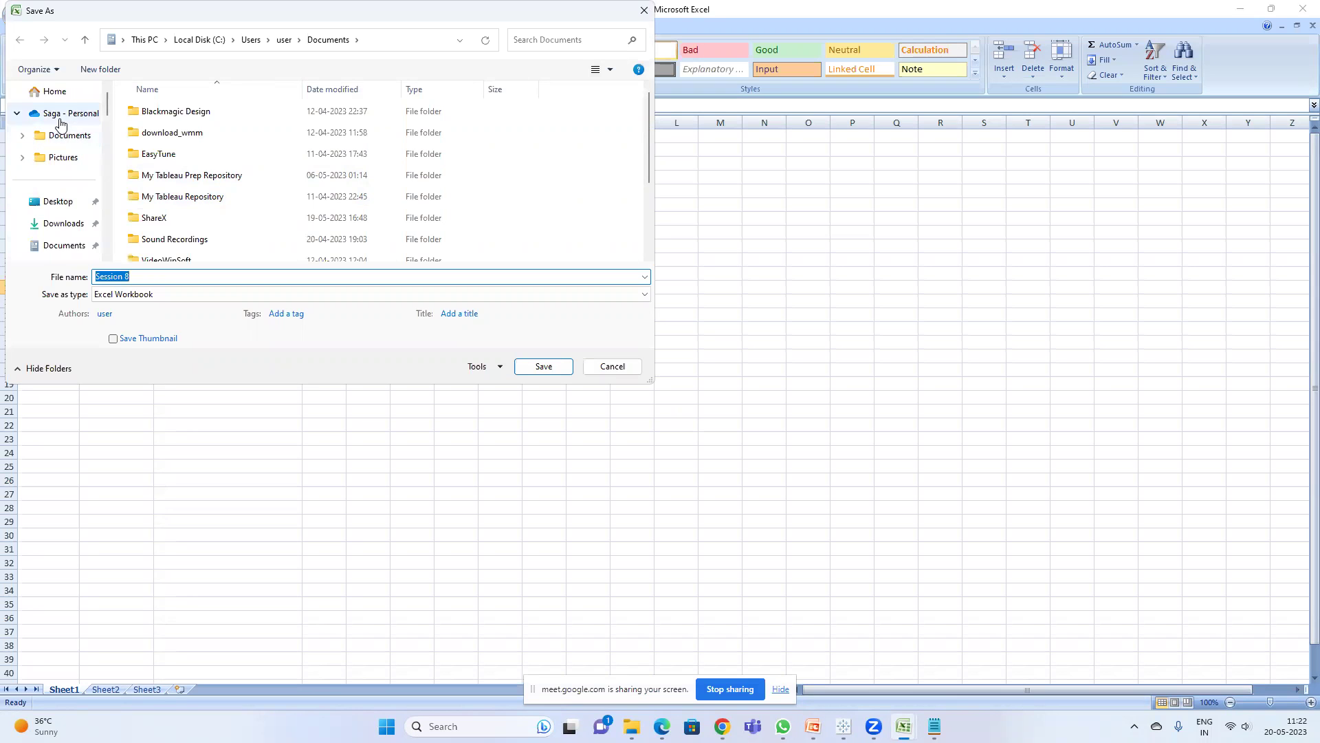
left_click(59, 199)
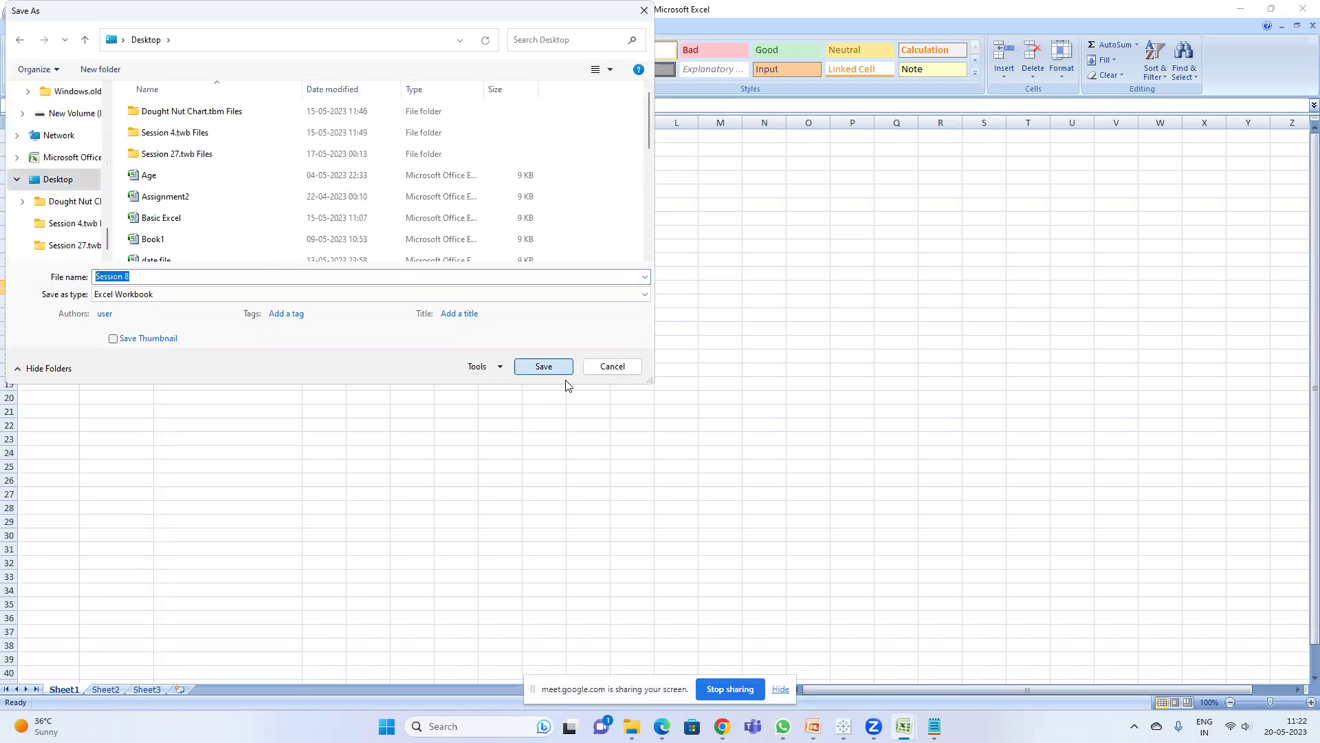
left_click(560, 369)
left_click(843, 726)
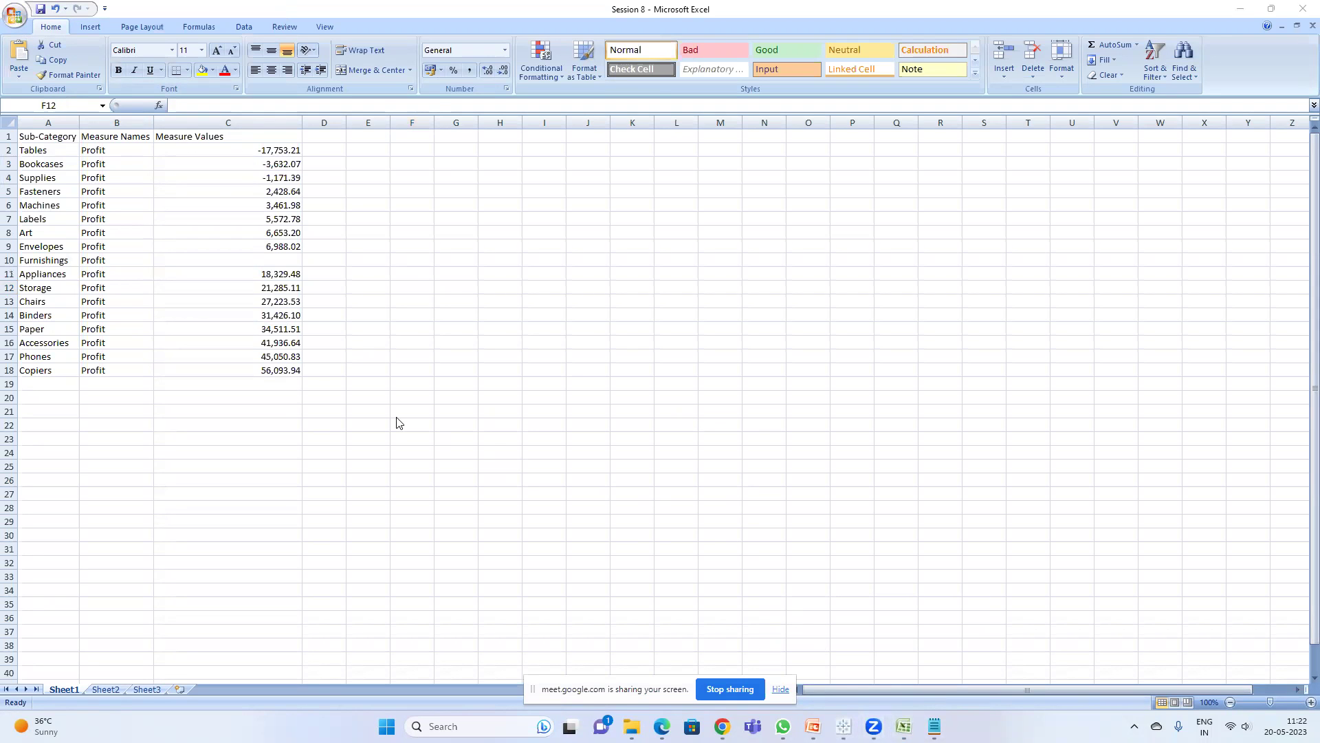
left_click(1244, 9)
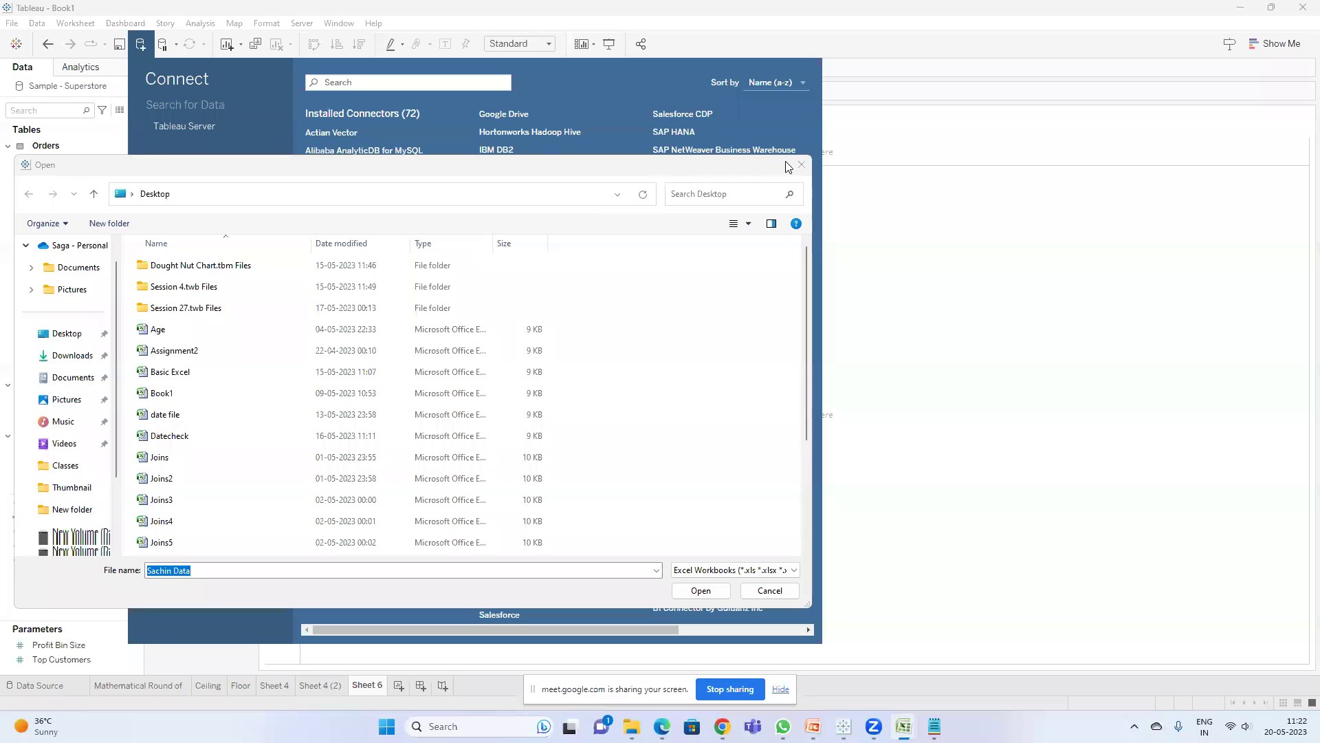
- Close the stray Open dialog and connect to the Desktop's Session 8 workbook, previewing Sheet1
left_click(802, 165)
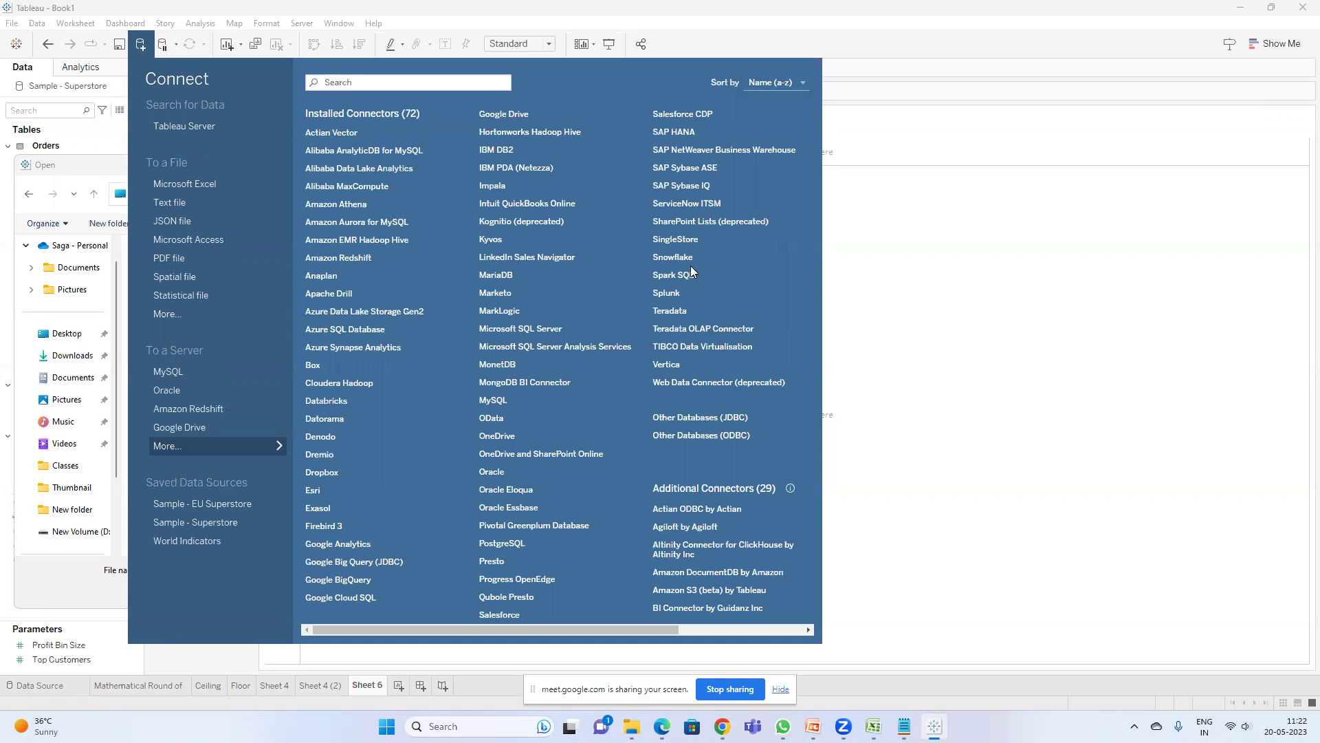
left_click(877, 284)
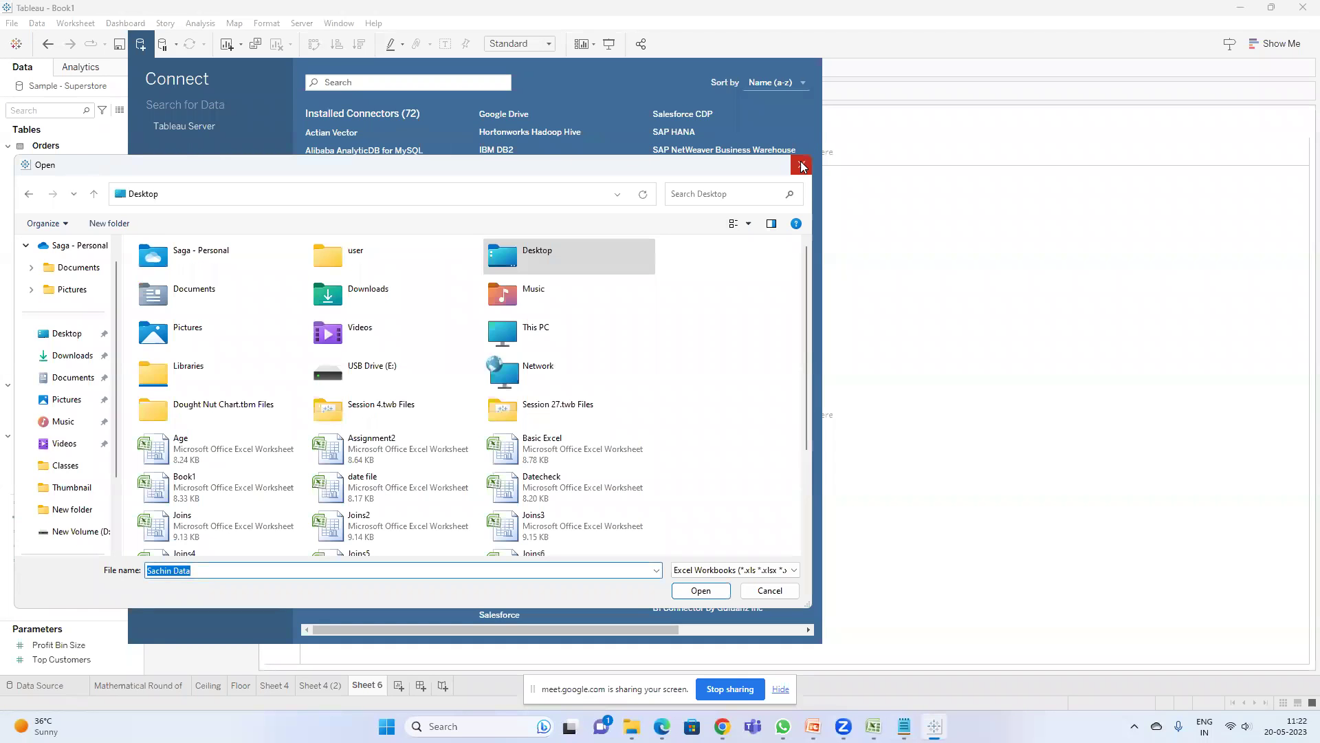
left_click(794, 168)
left_click(141, 43)
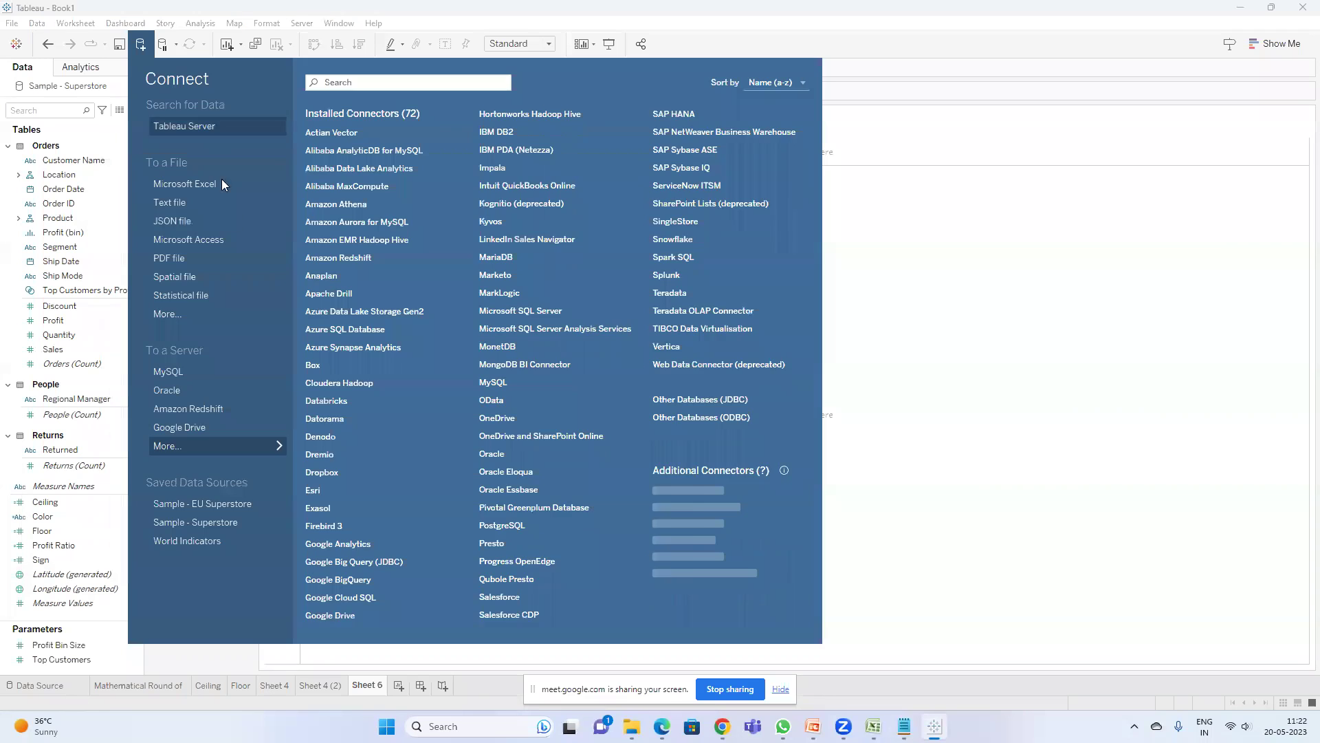
left_click(201, 183)
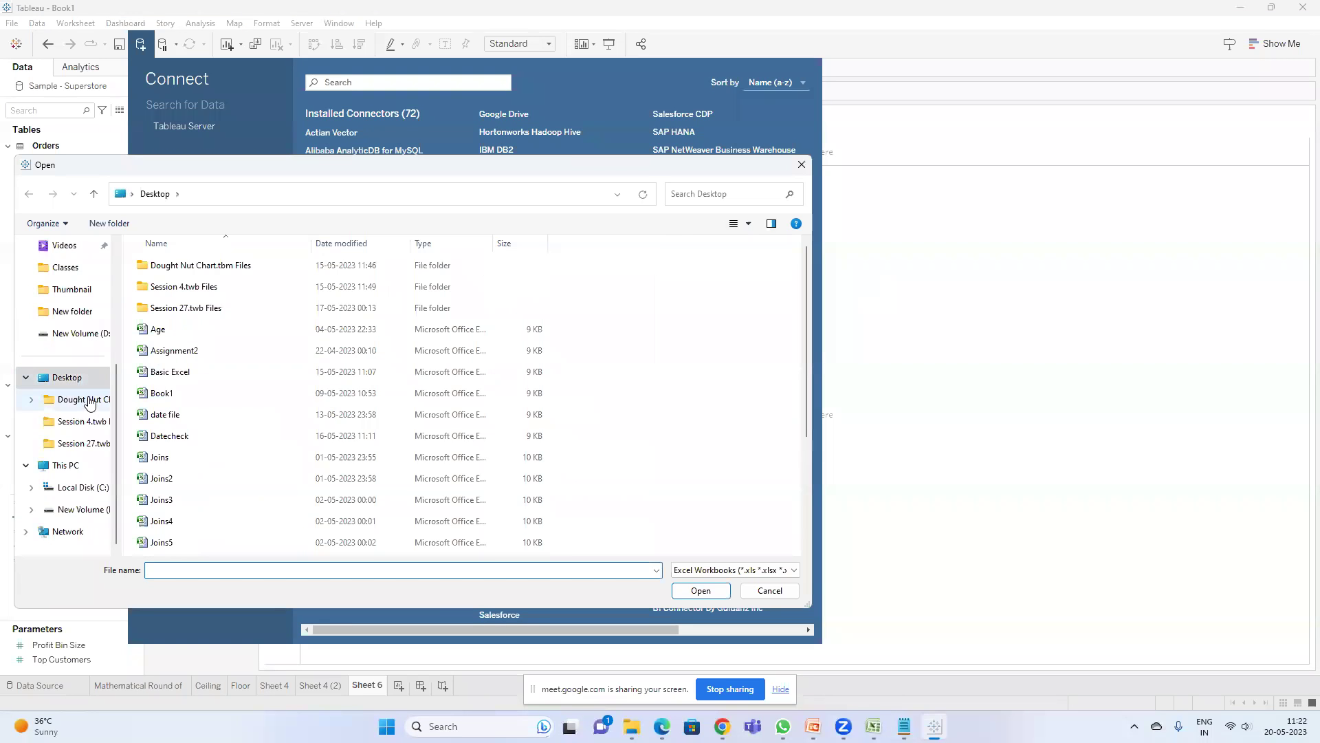
left_click(241, 399)
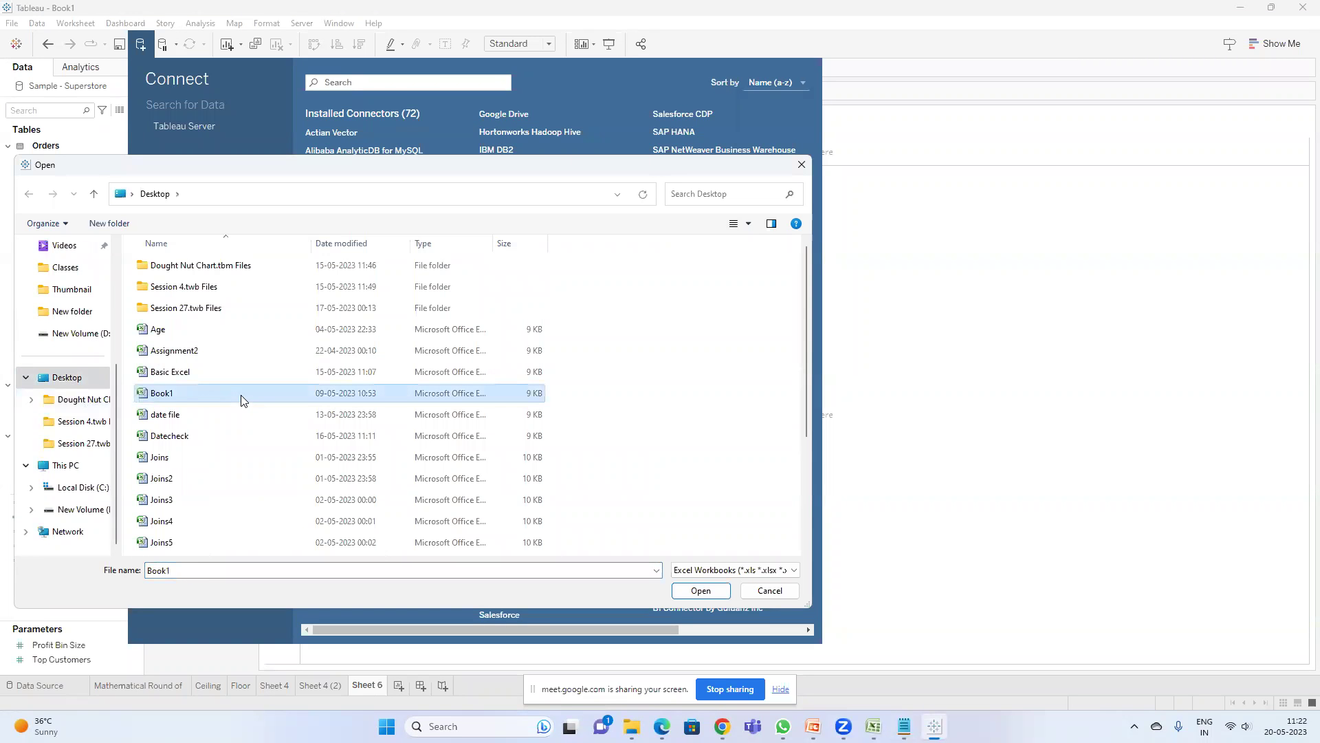
scroll(241, 399, "down", 3)
double_click(200, 520)
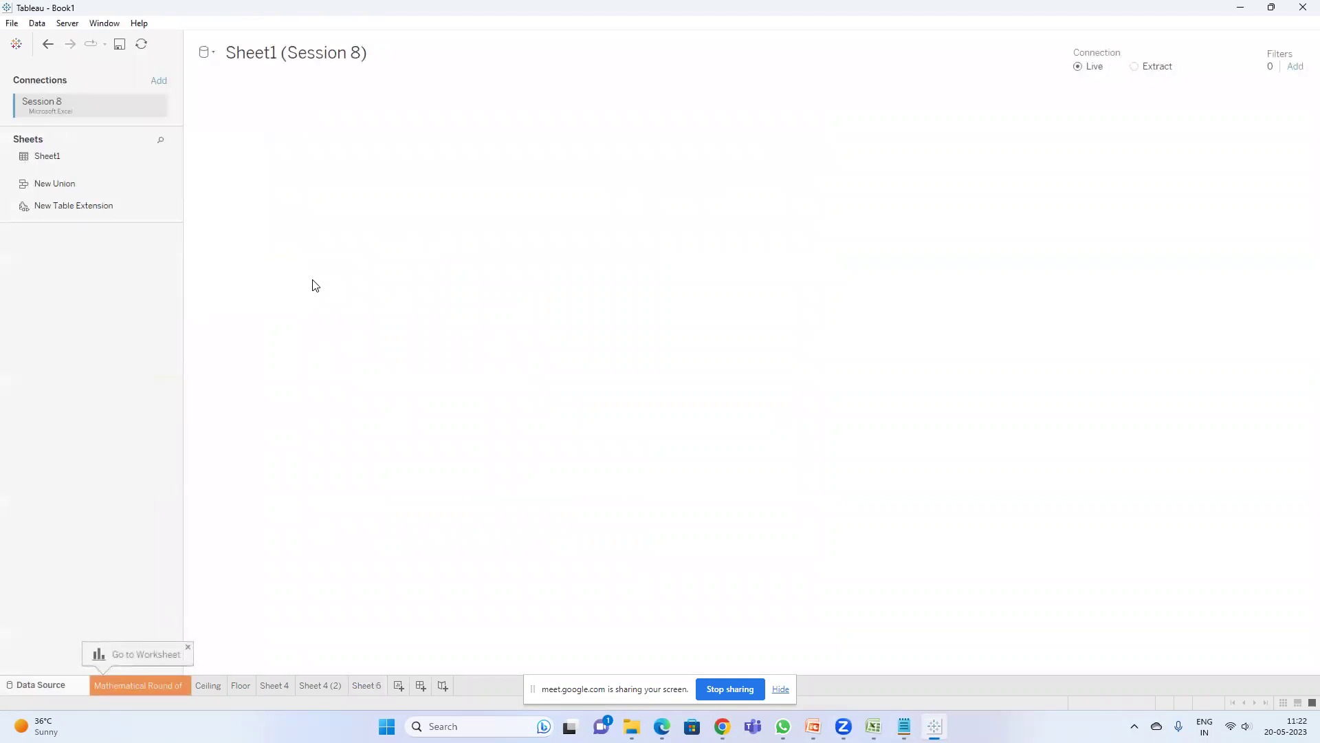
scroll(730, 528, "down", 2)
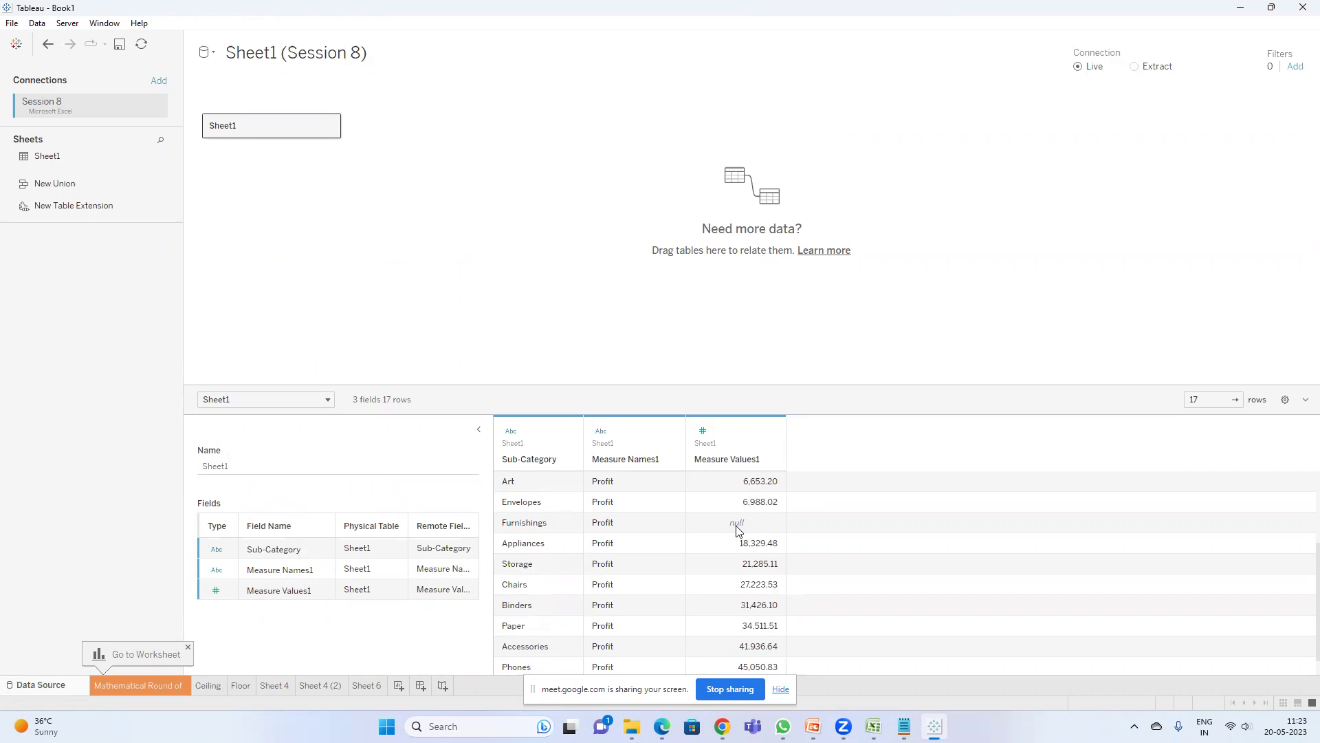
- On new Sheet 7, put Sub-Category on Rows with summed Measure Values1 beside each
left_click(399, 686)
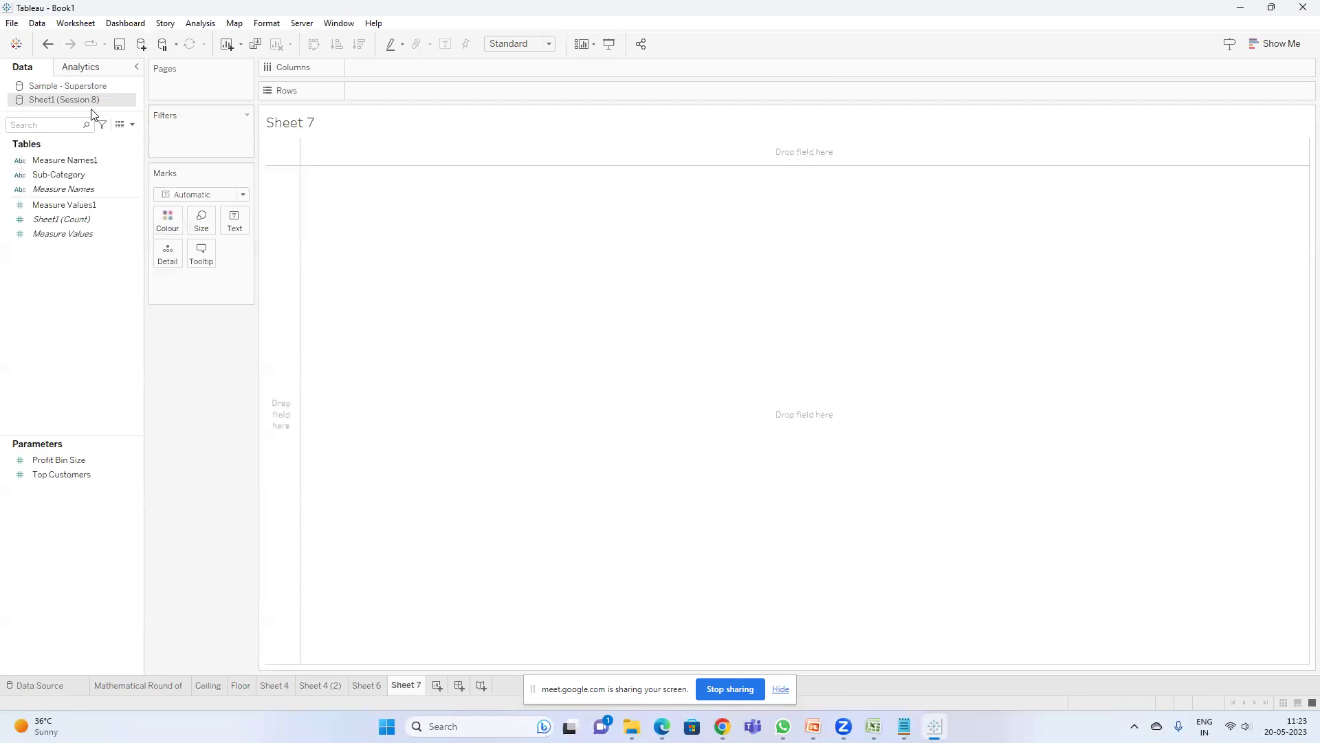
left_click(76, 174)
left_click_drag(72, 174, 375, 90)
left_click(55, 234)
left_click(63, 206)
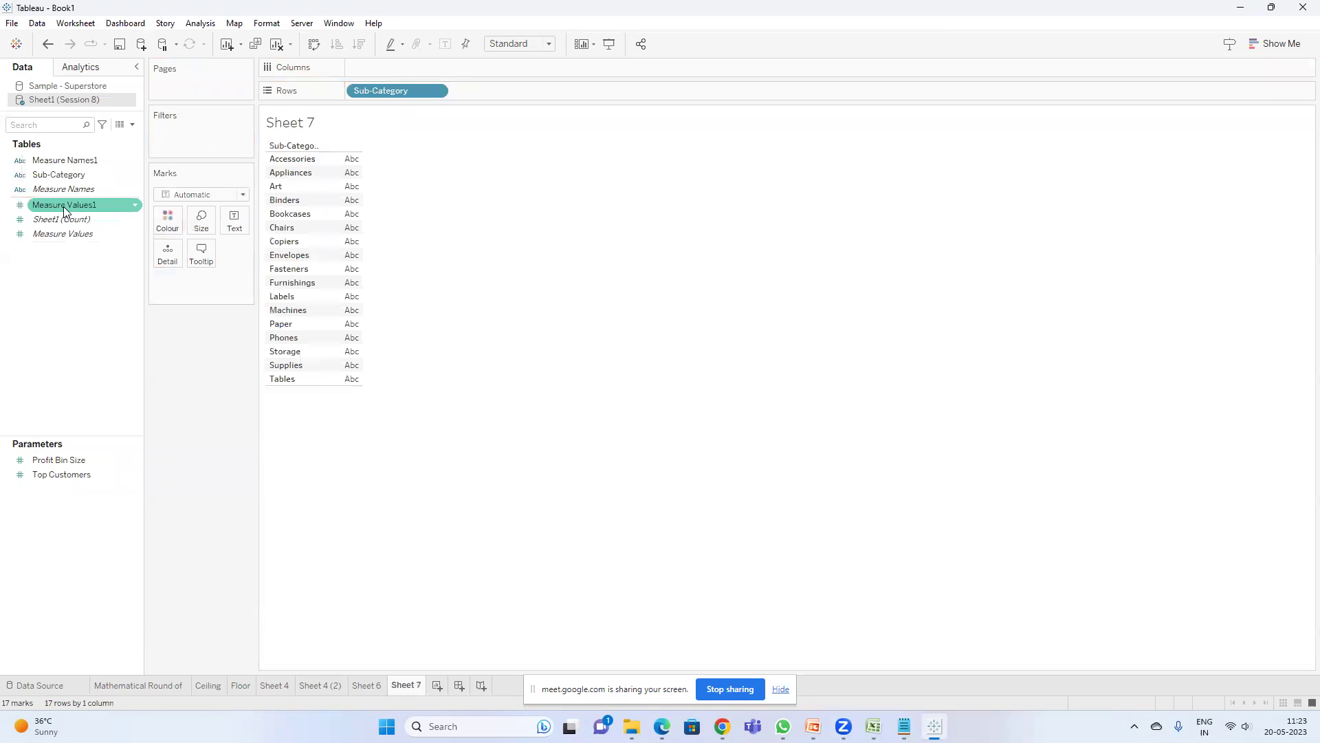
left_click_drag(65, 205, 347, 189)
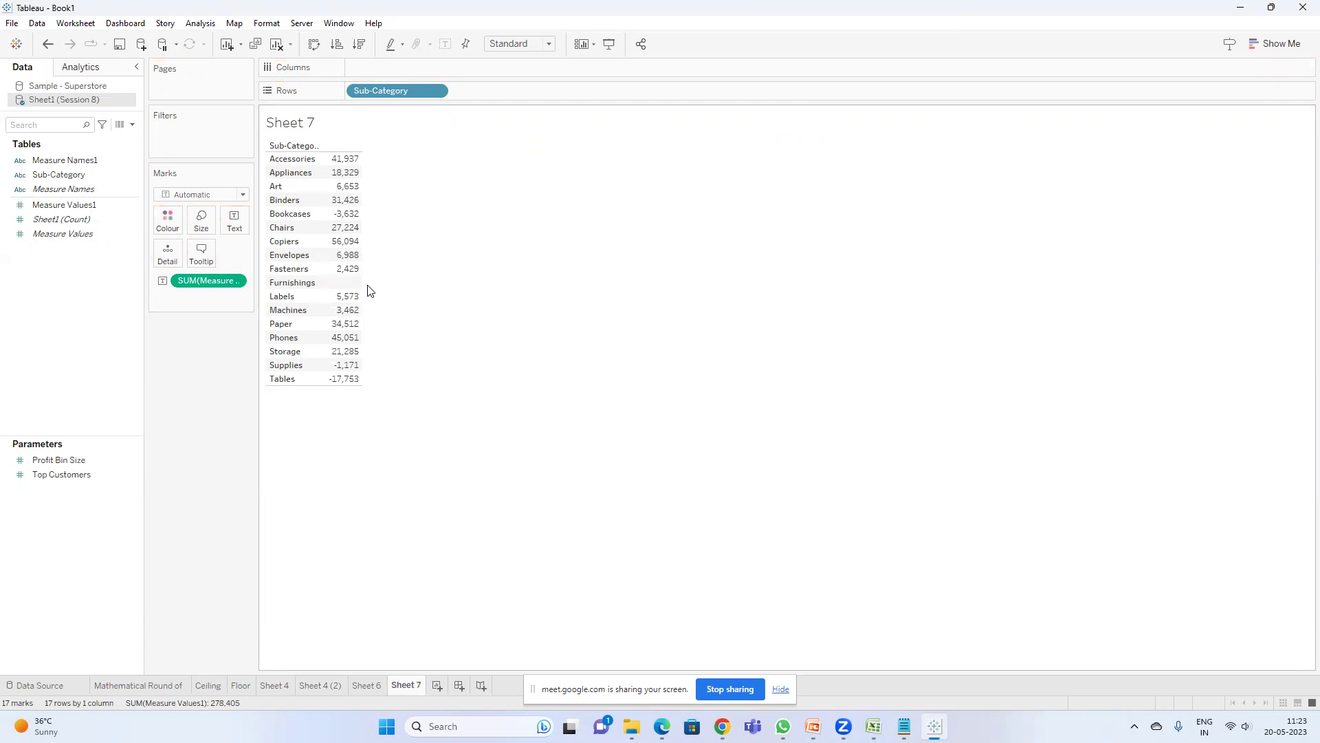
left_click(130, 125)
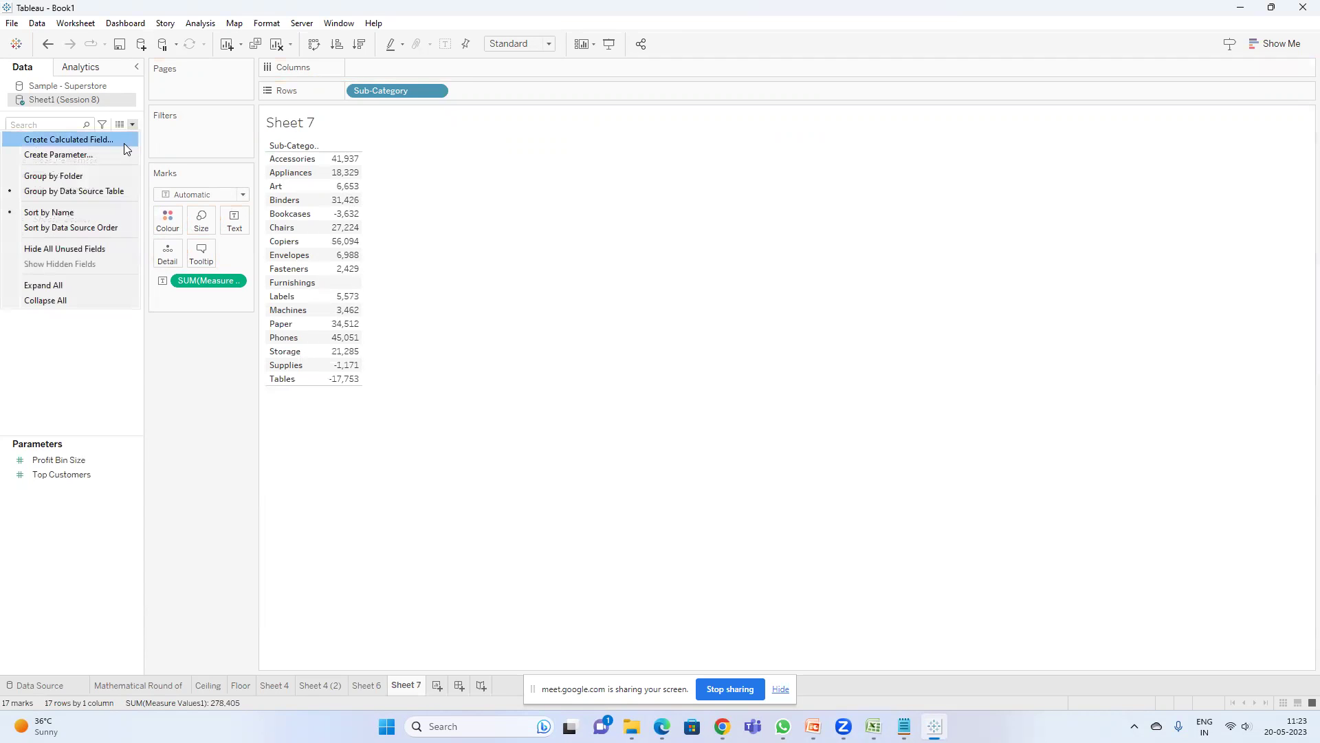
- Give the new calculation formula 2, rename Calculation1 to 'Two calc', and save it
left_click(92, 141)
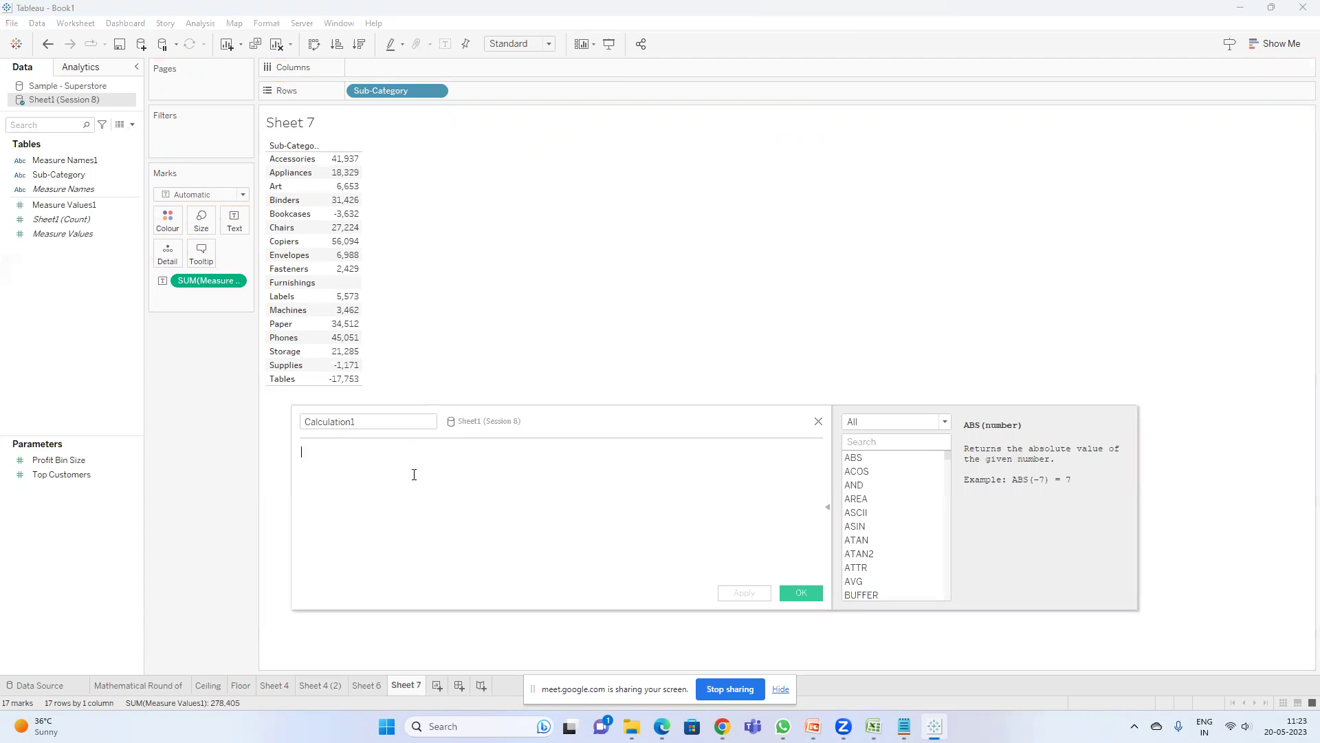
type("1")
left_click_drag(361, 421, 230, 445)
left_click(328, 459)
key("BackSpace")
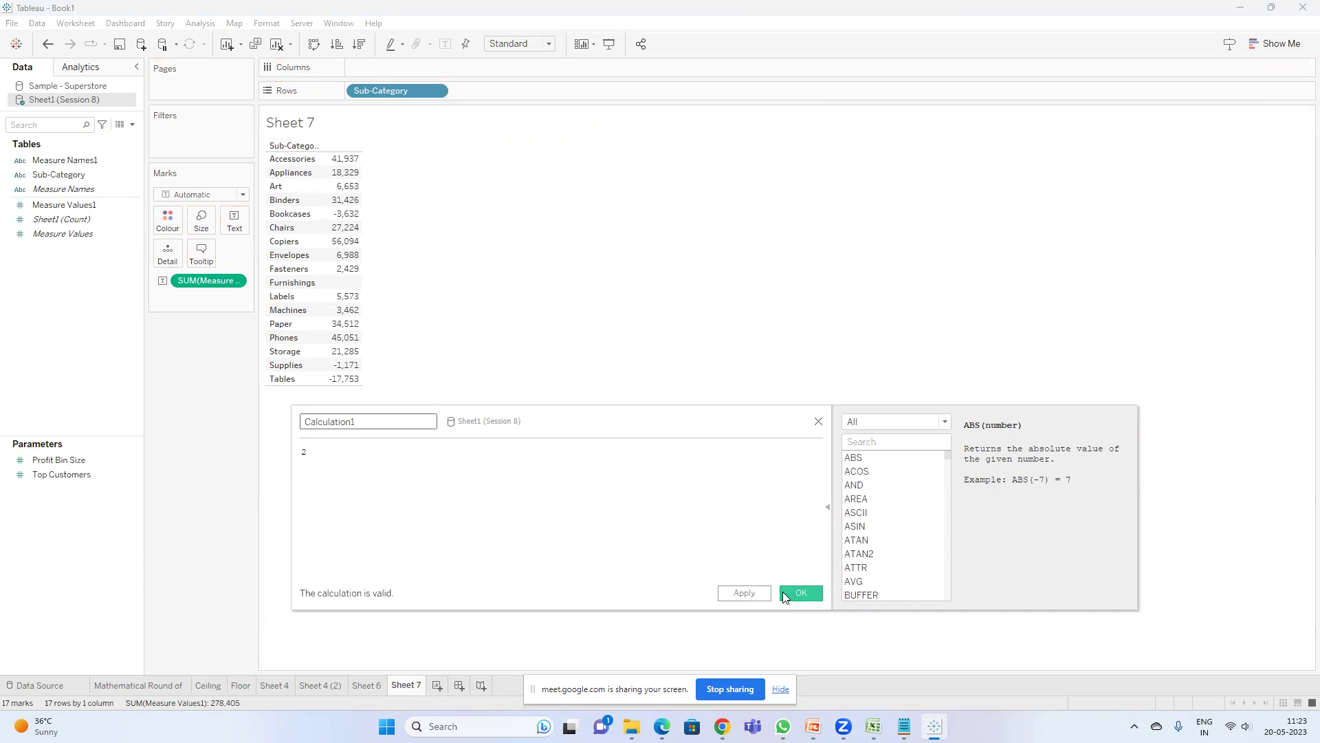
left_click_drag(358, 427, 208, 394)
type("Two calc")
left_click(806, 595)
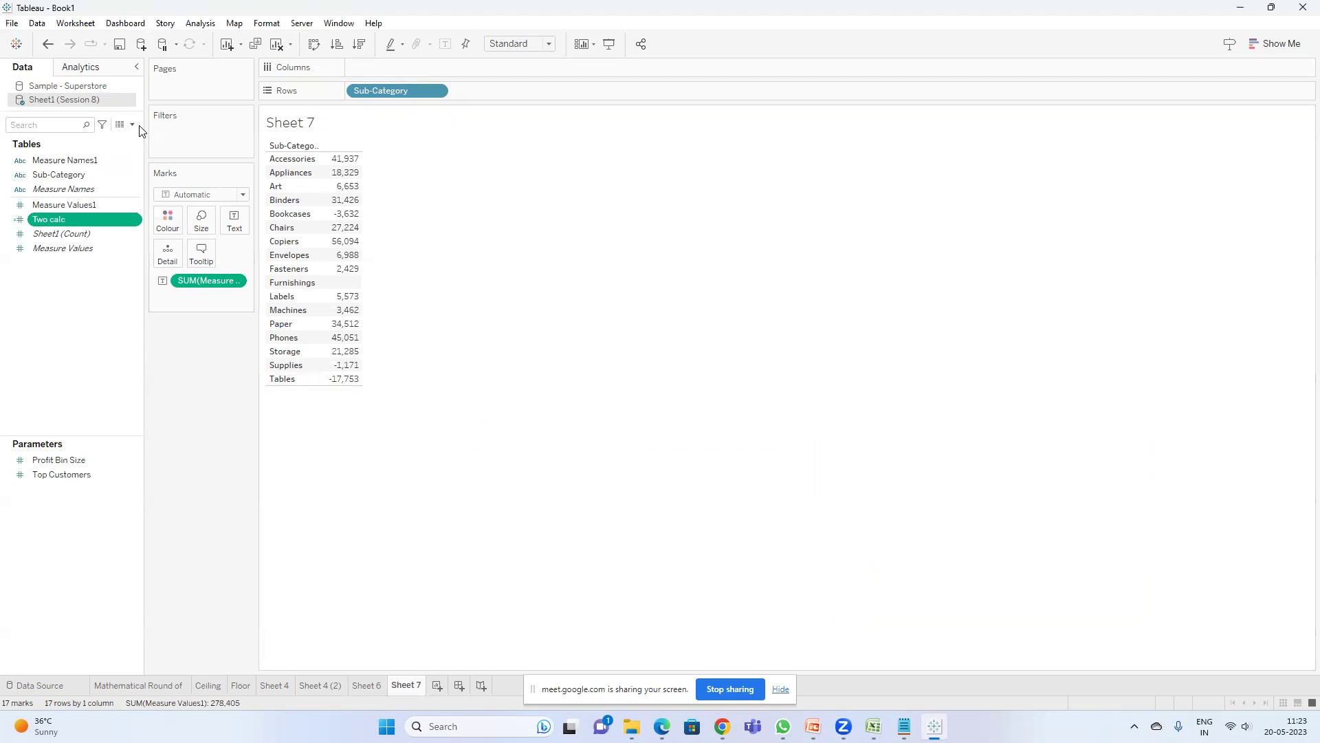
left_click(132, 125)
- Create Calculation1 with formula SUM([Two calc])*SUM([Measure Values1]) using autocomplete, and save it
left_click(69, 137)
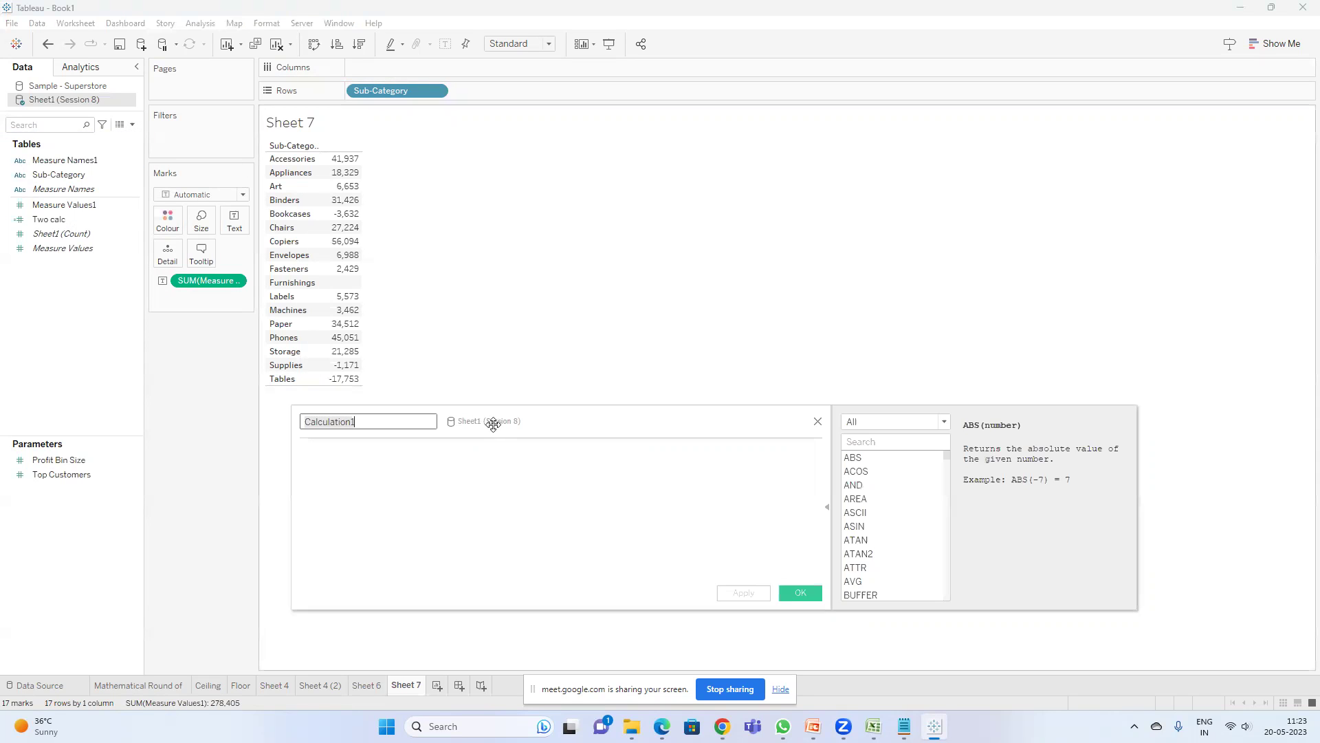
type("sum")
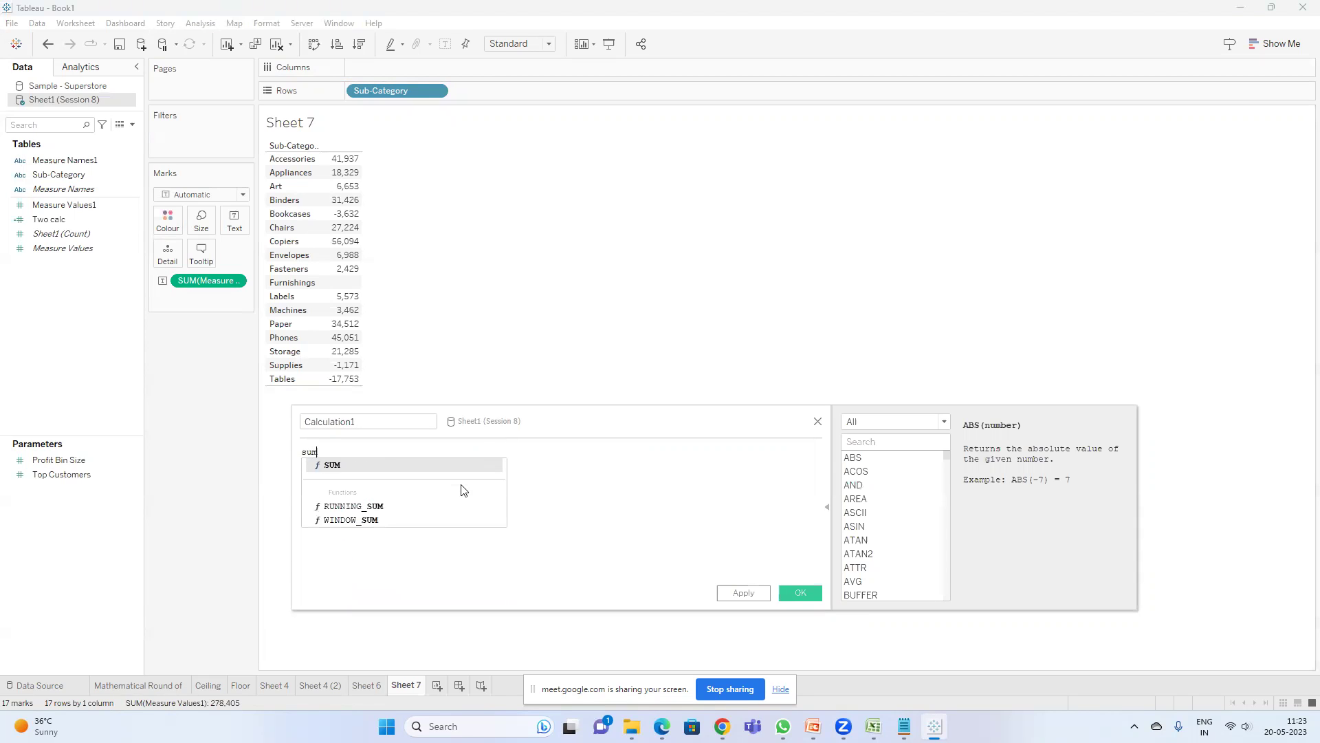
key("Return")
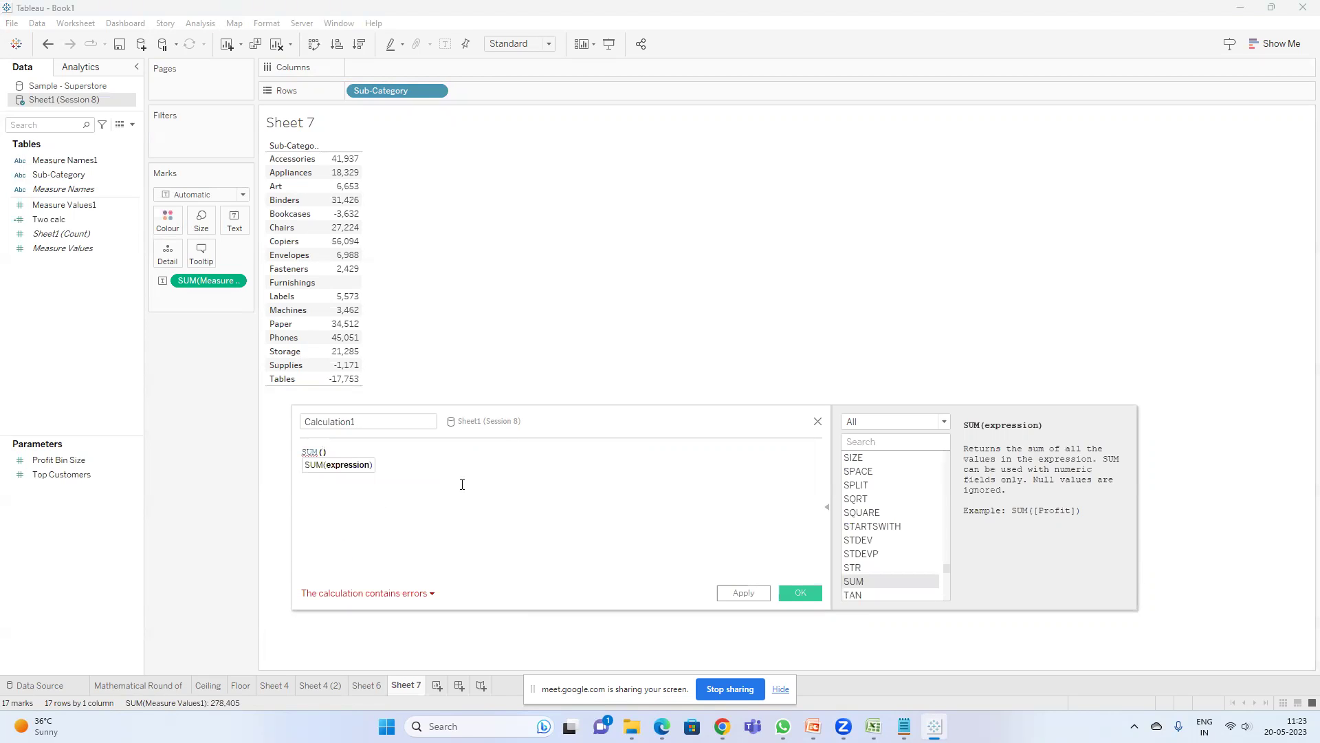
type("[tw")
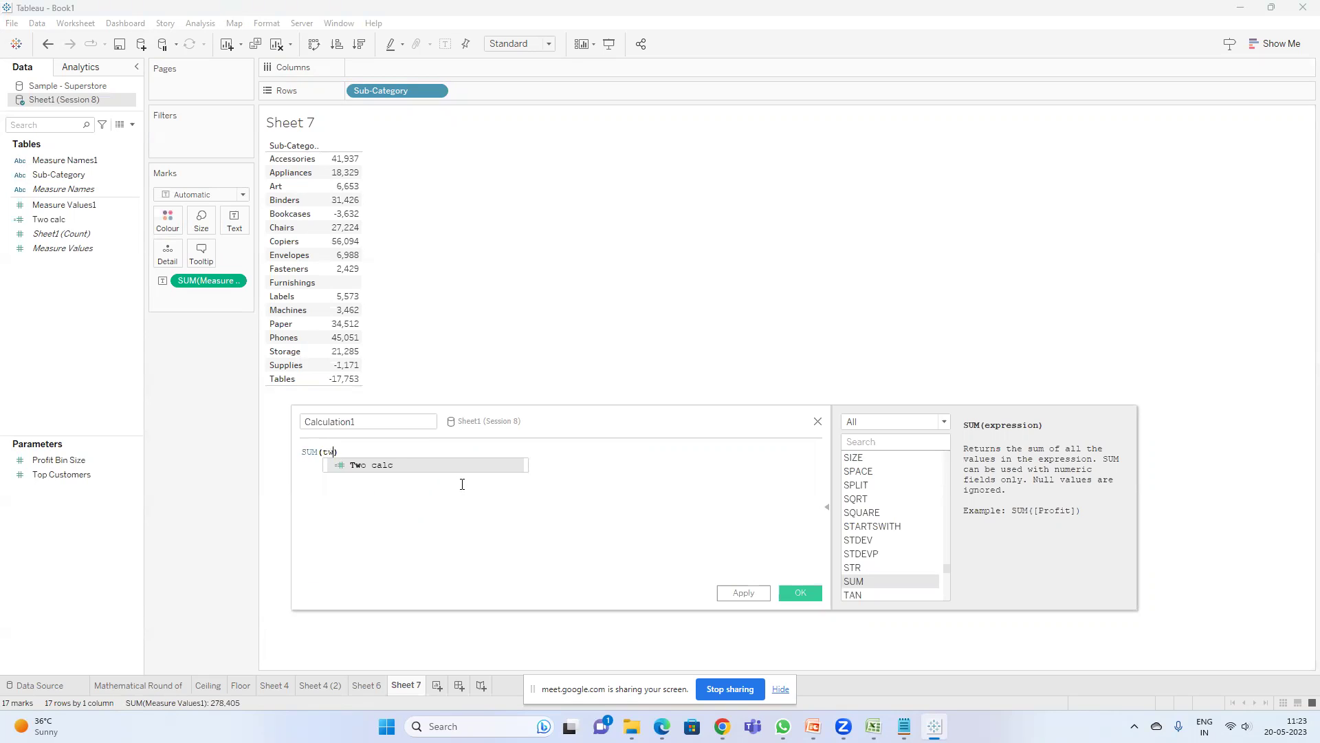
key("Return")
type("*sum")
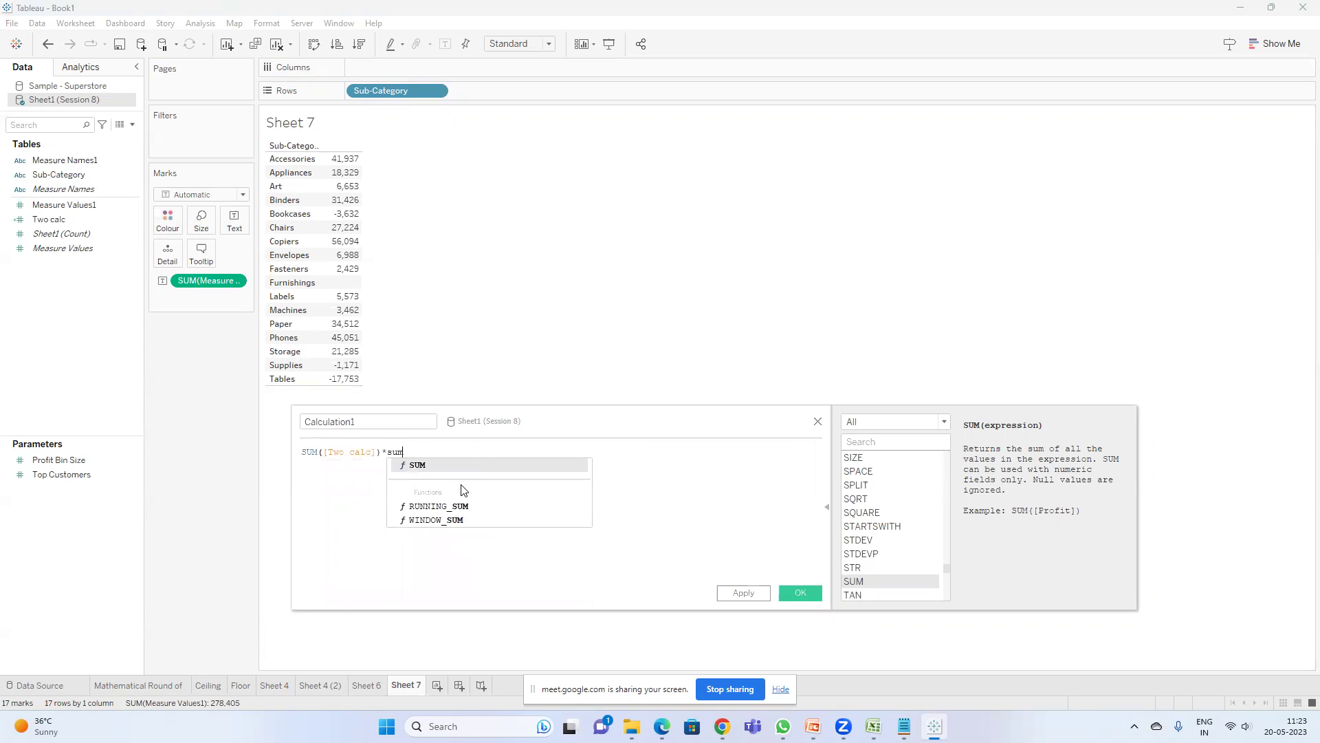
key("Return")
type("me")
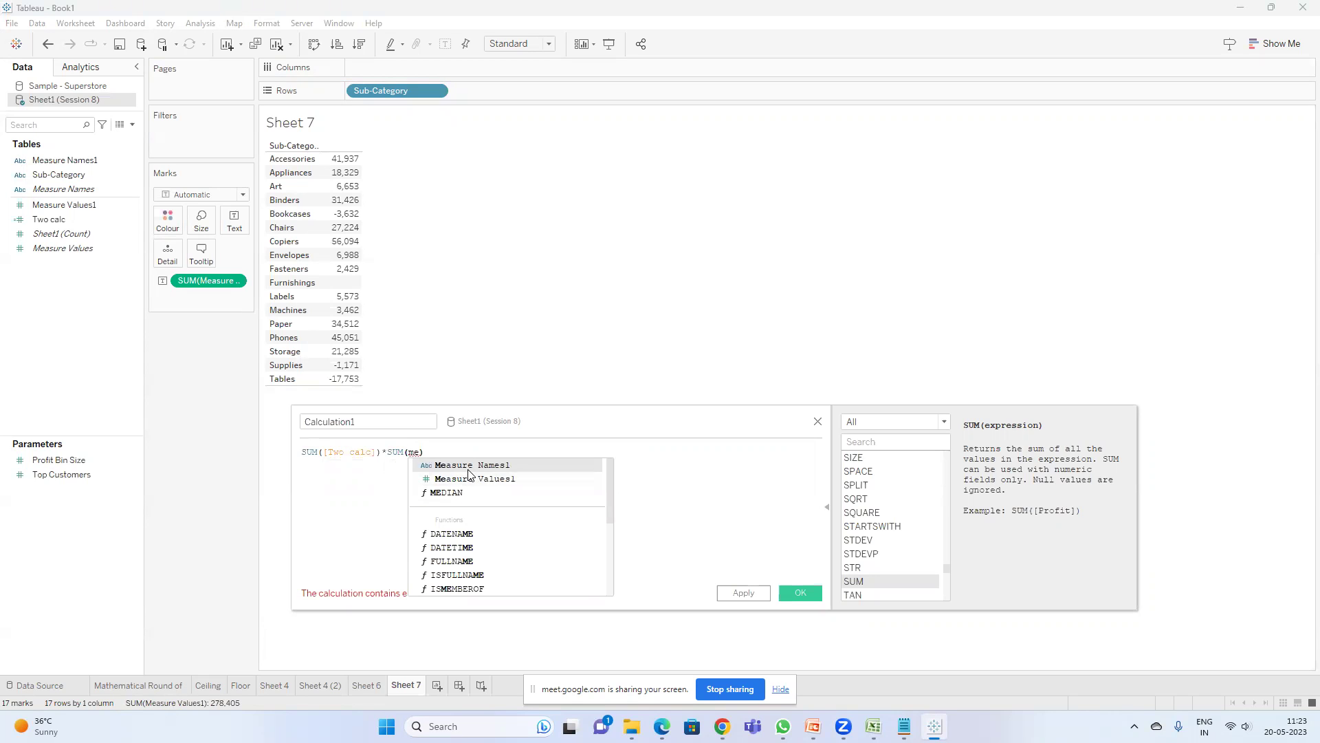
left_click(472, 479)
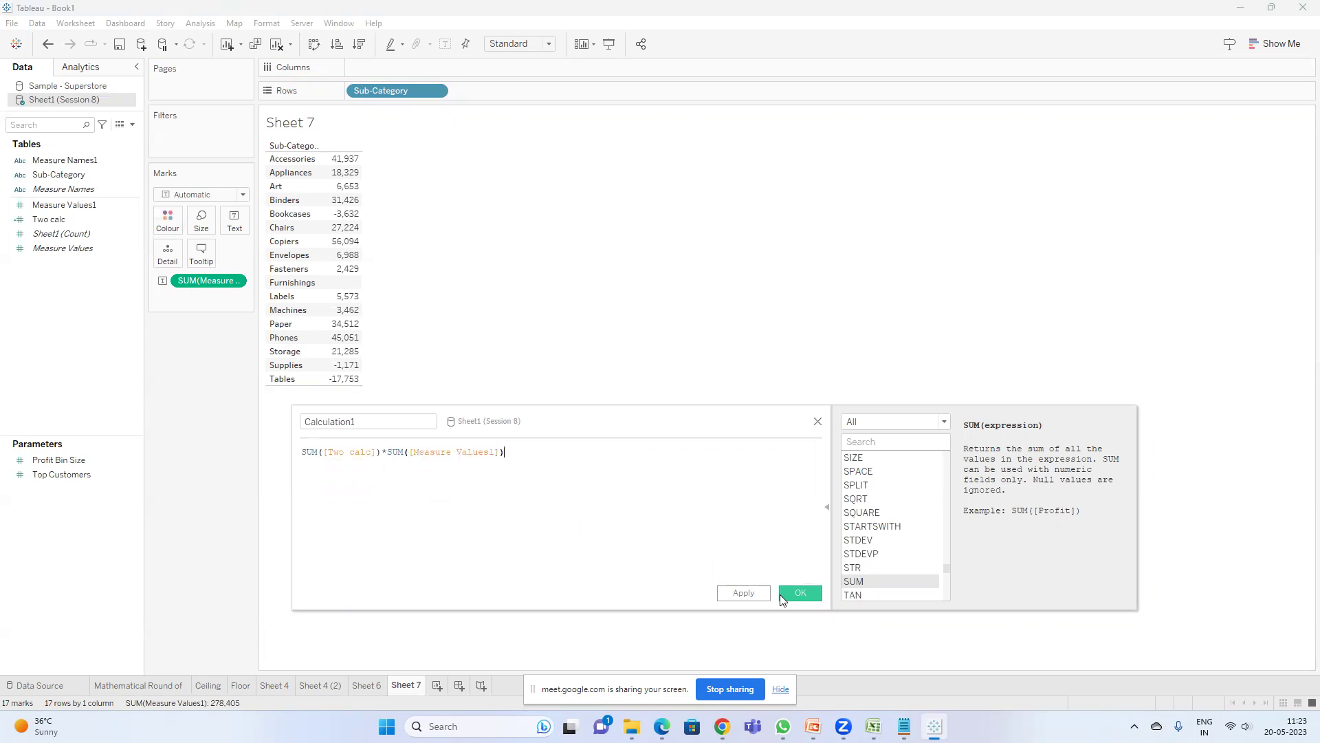
left_click(799, 593)
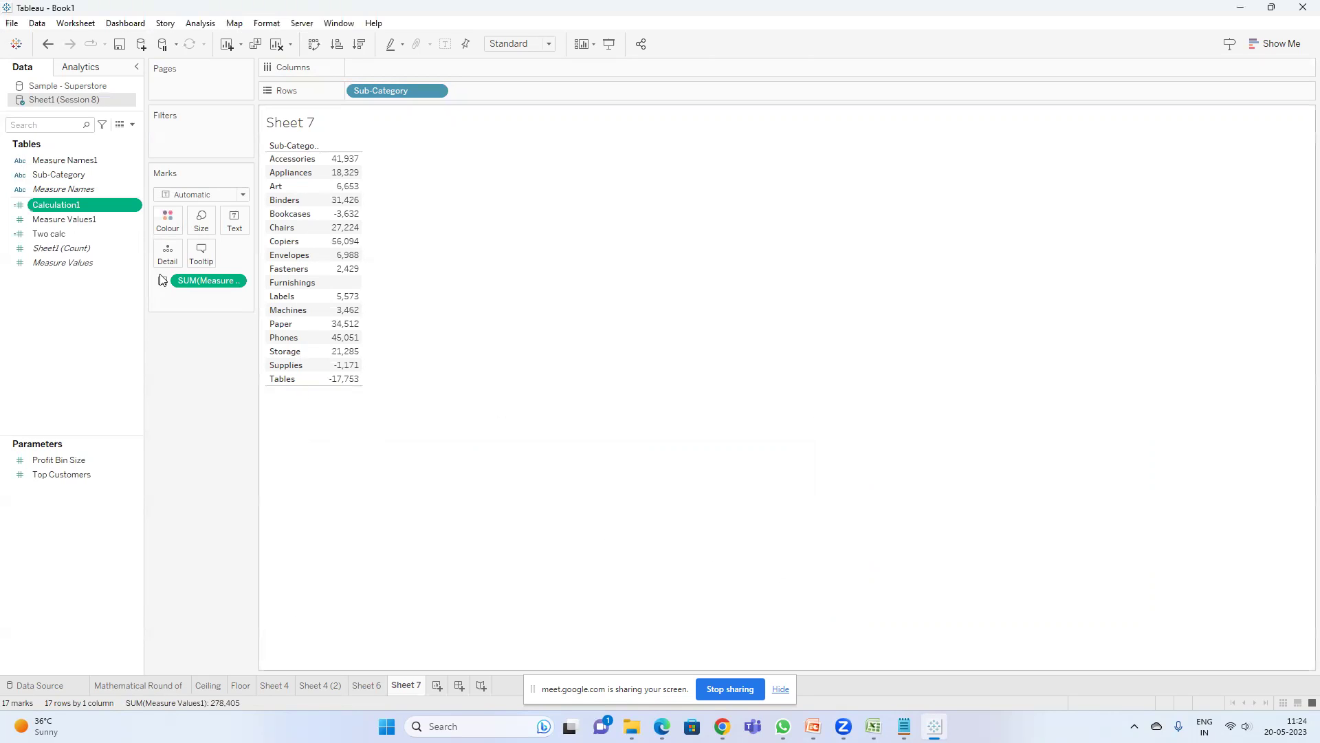
- Add Calculation1 and Two calc as table columns, widening the shelf area between them
double_click(88, 205)
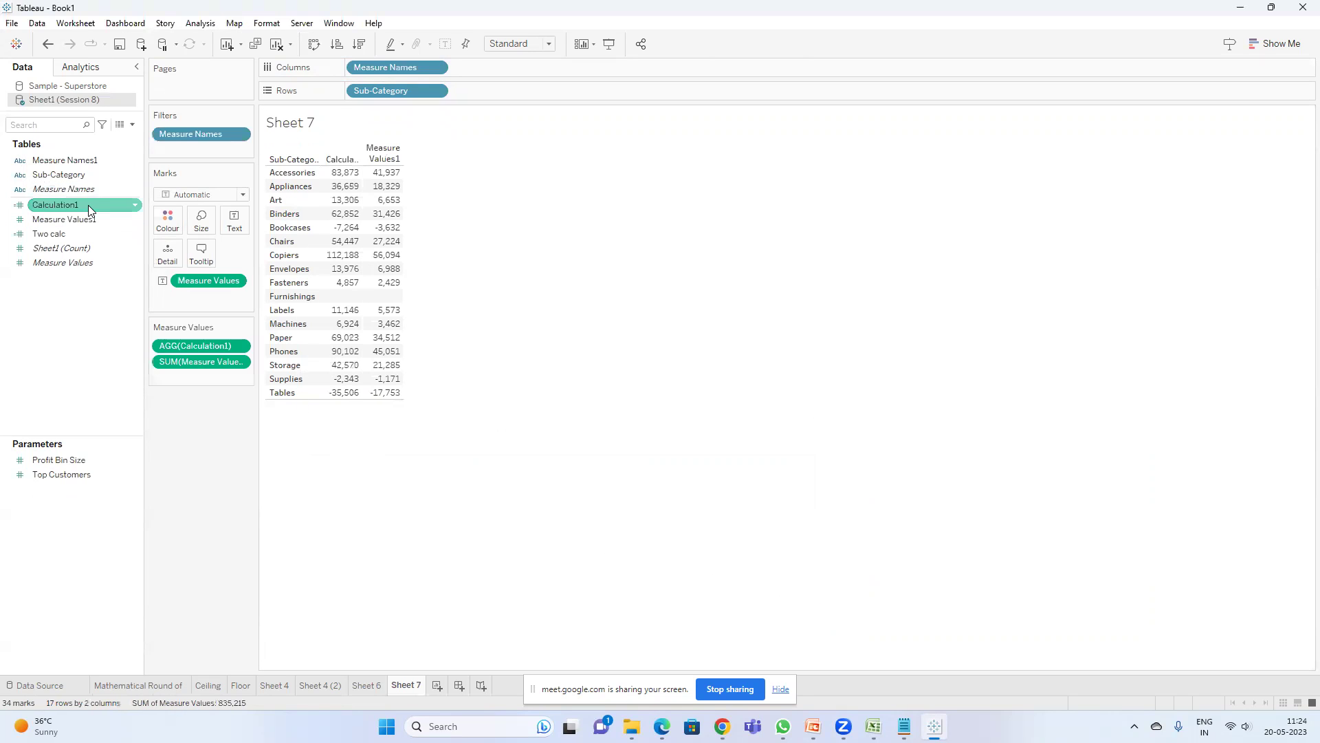
mouse_move(385, 302)
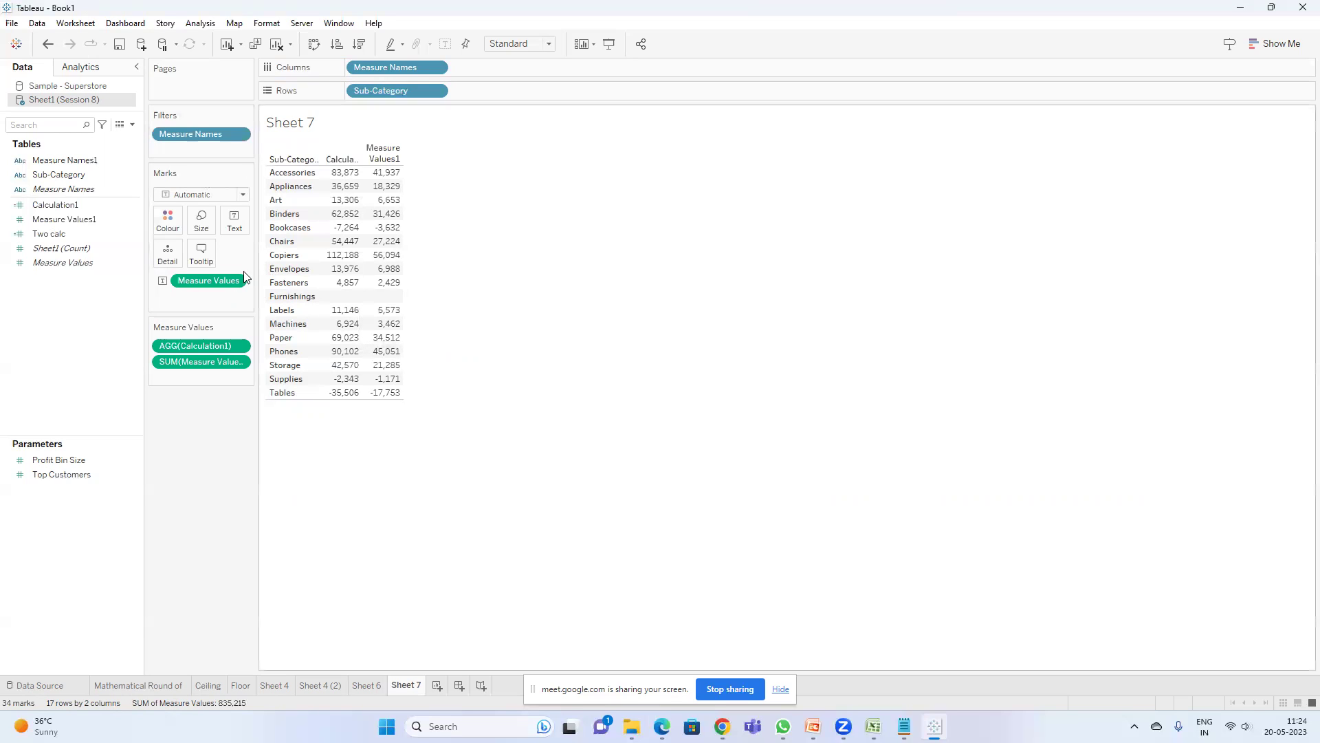
left_click_drag(255, 274, 290, 273)
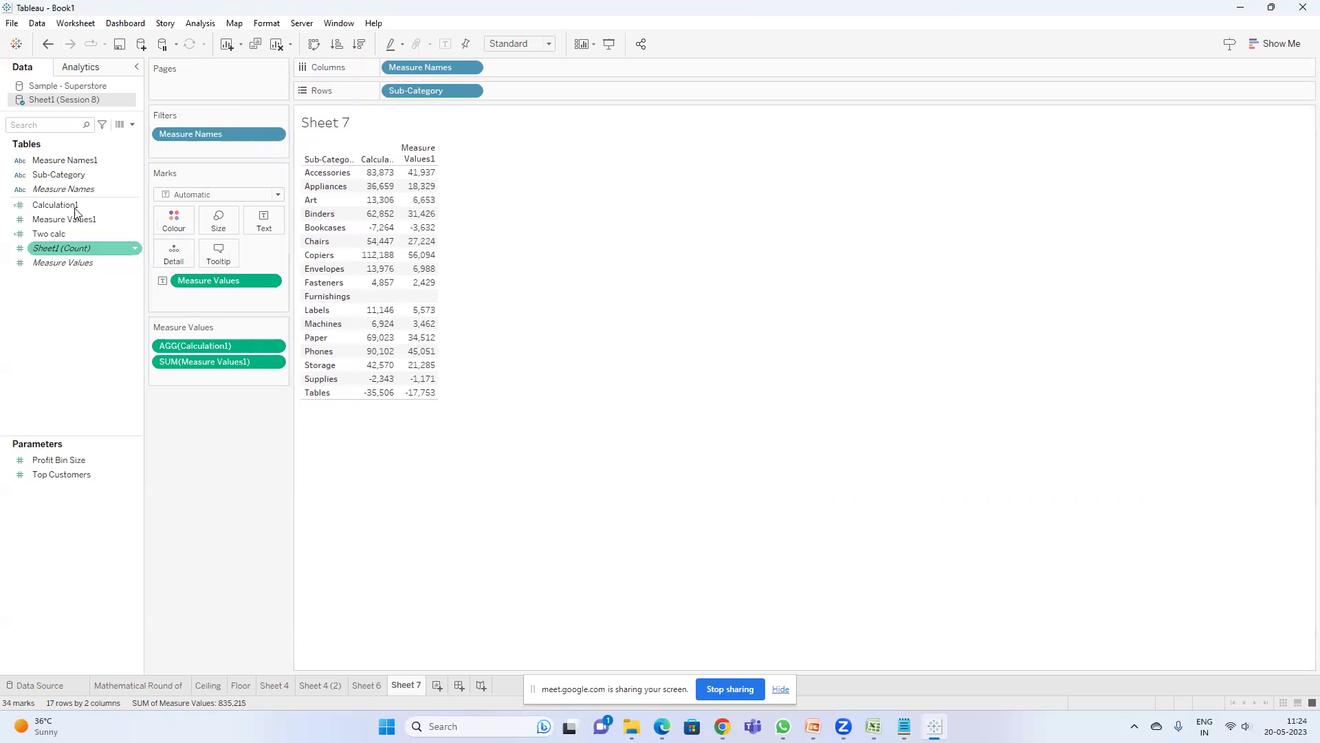
double_click(49, 234)
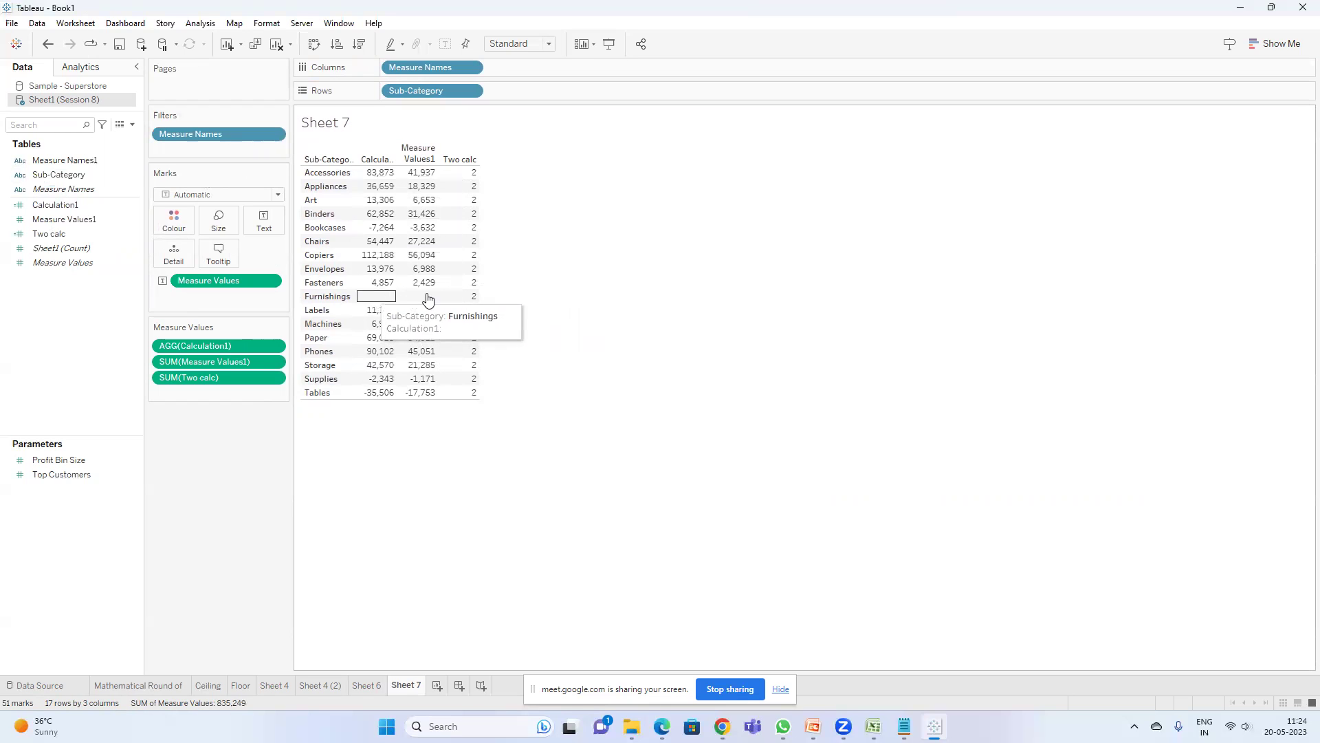
- Change Calculation1's * to +, making it SUM([Two calc])+SUM([Measure Values1])
left_click(76, 220)
right_click(70, 207)
left_click(128, 289)
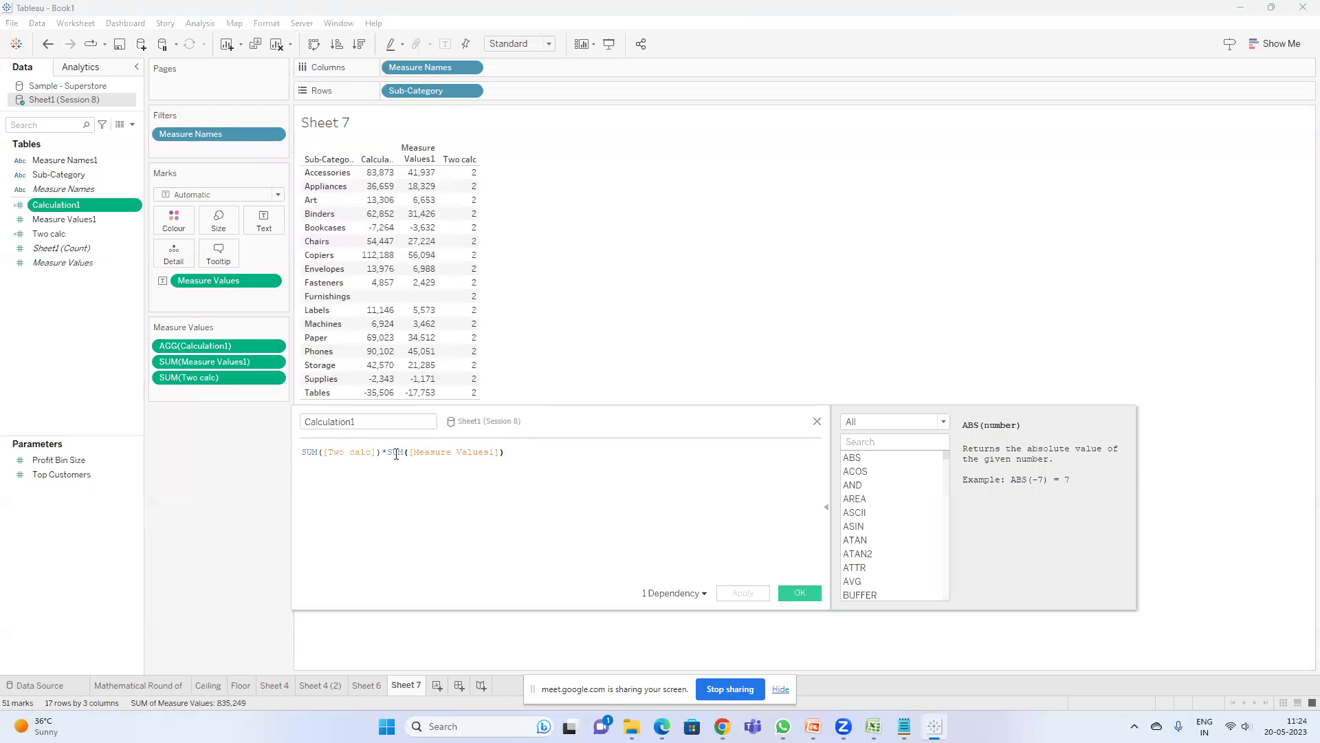
key("Delete")
type("+")
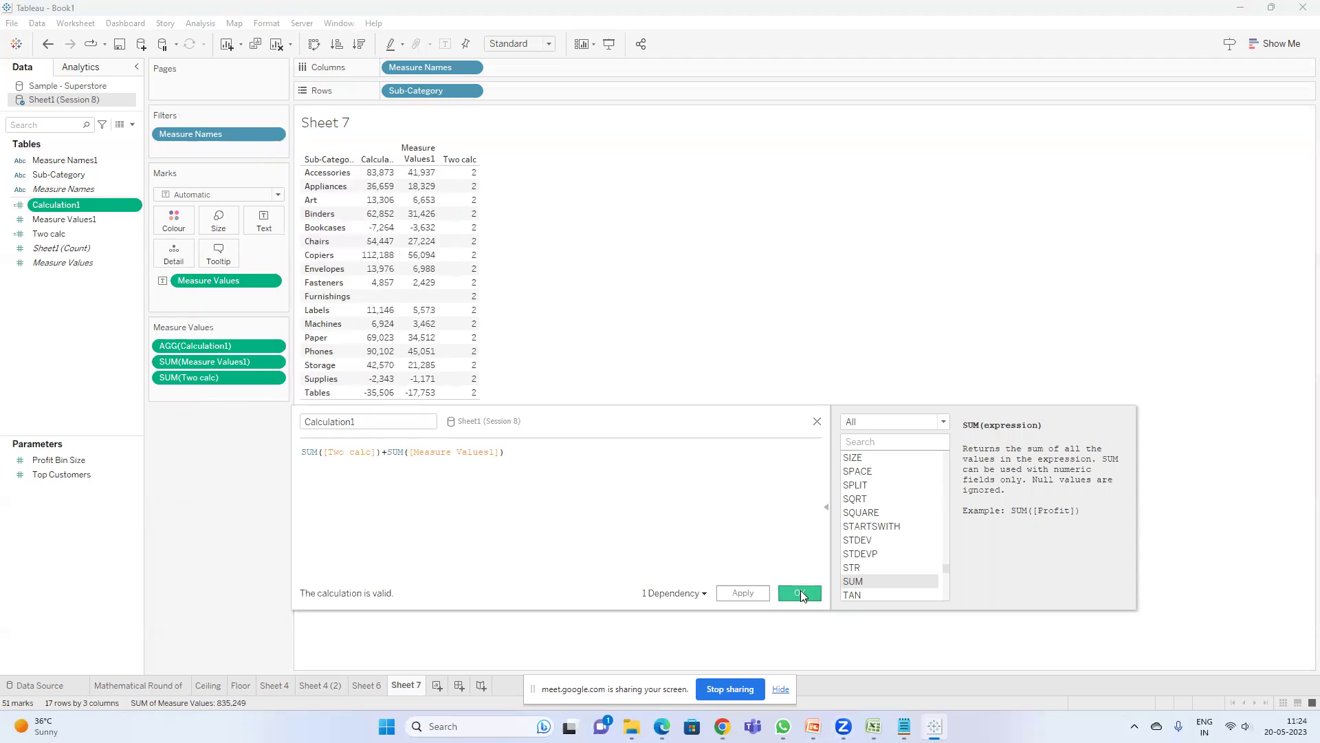
left_click(801, 592)
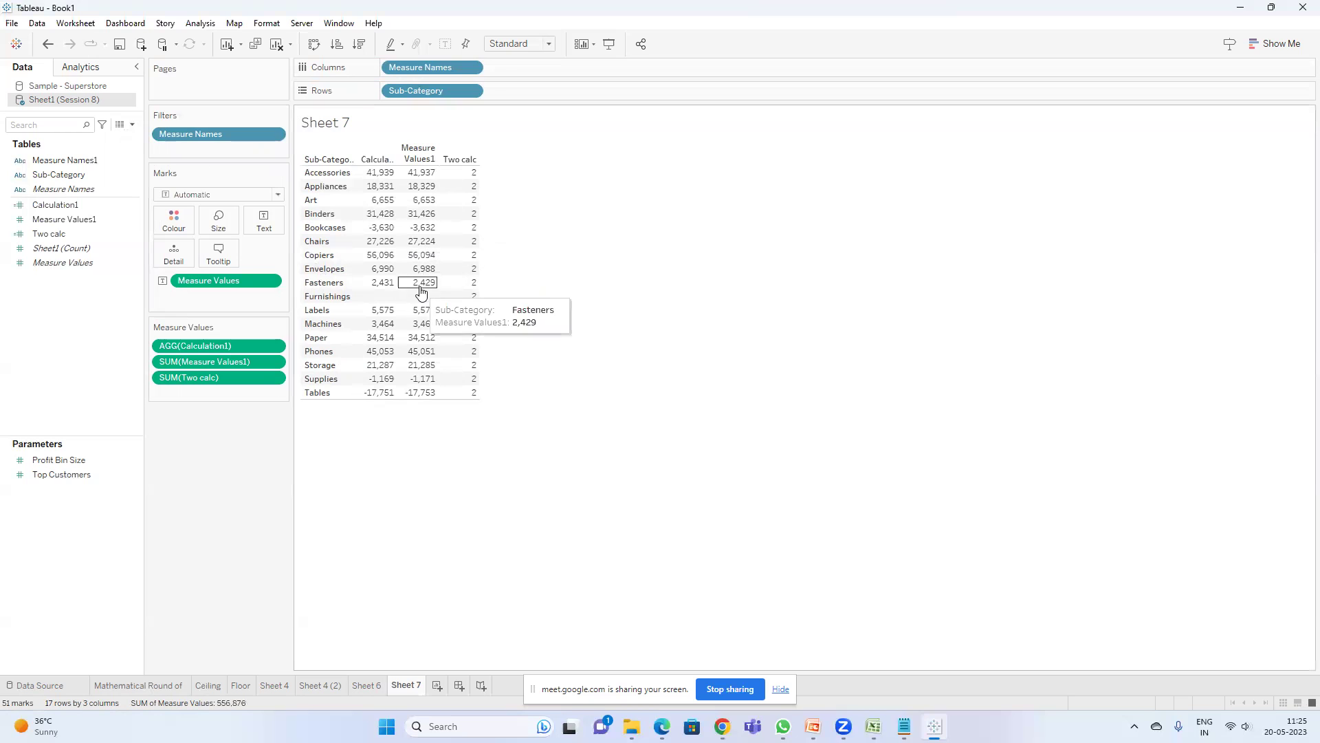
- Edit the Measure Values1 pill in place to zn(SUM([Measure Values1])) so Furnishings shows 0
left_click(132, 125)
double_click(196, 363)
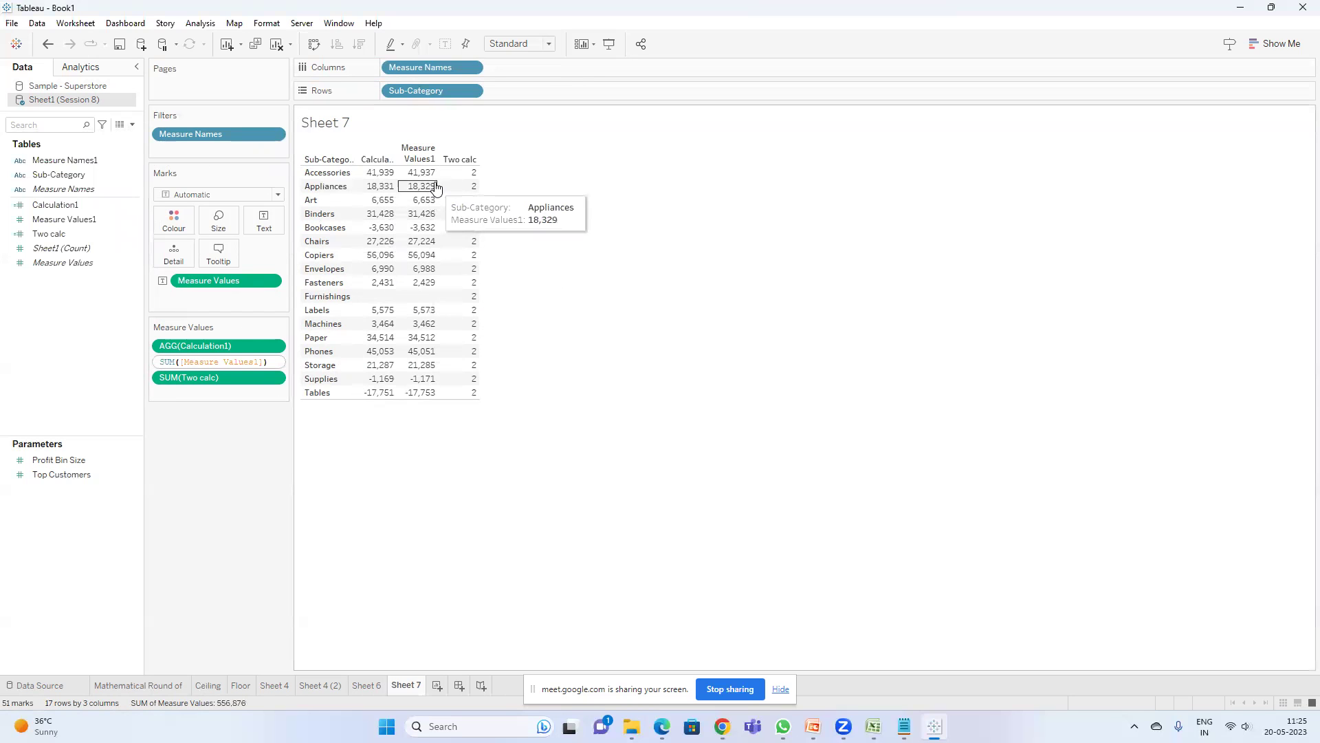
triple_click(158, 360)
triple_click(170, 362)
left_click(171, 360)
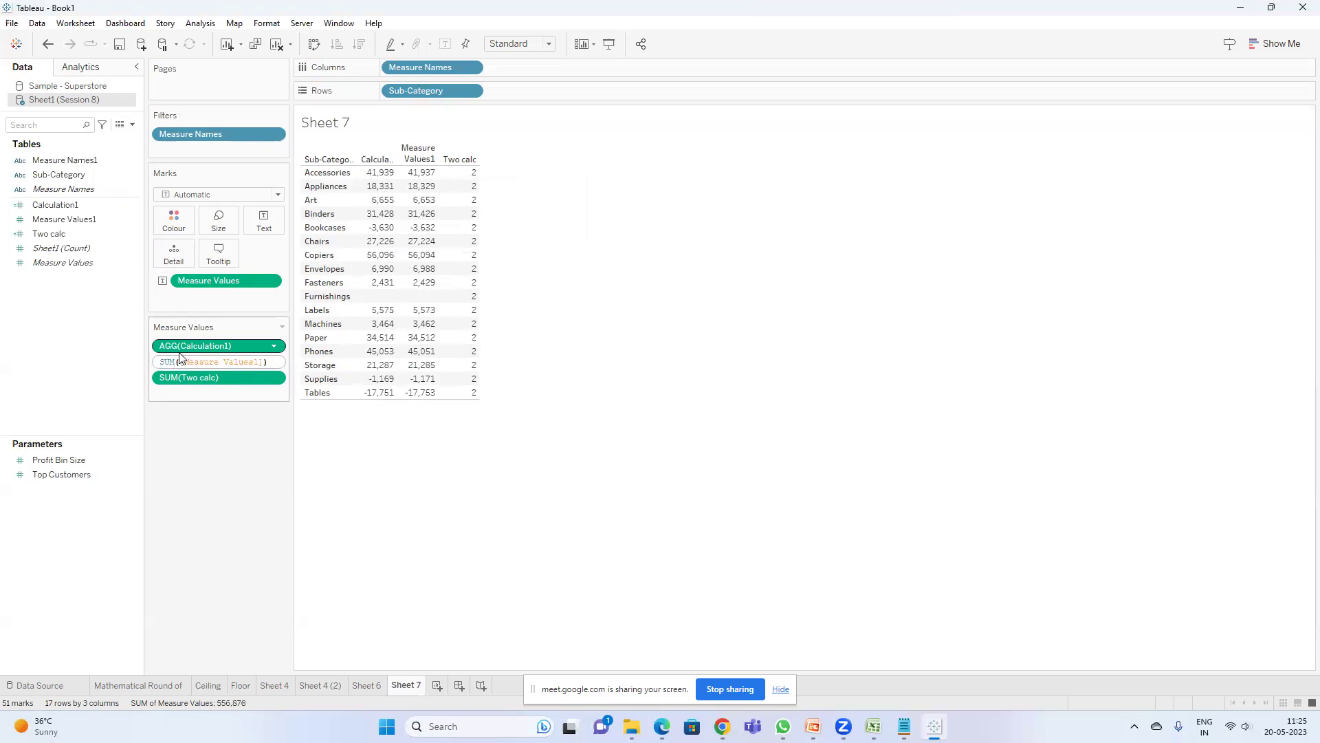
type("zn(")
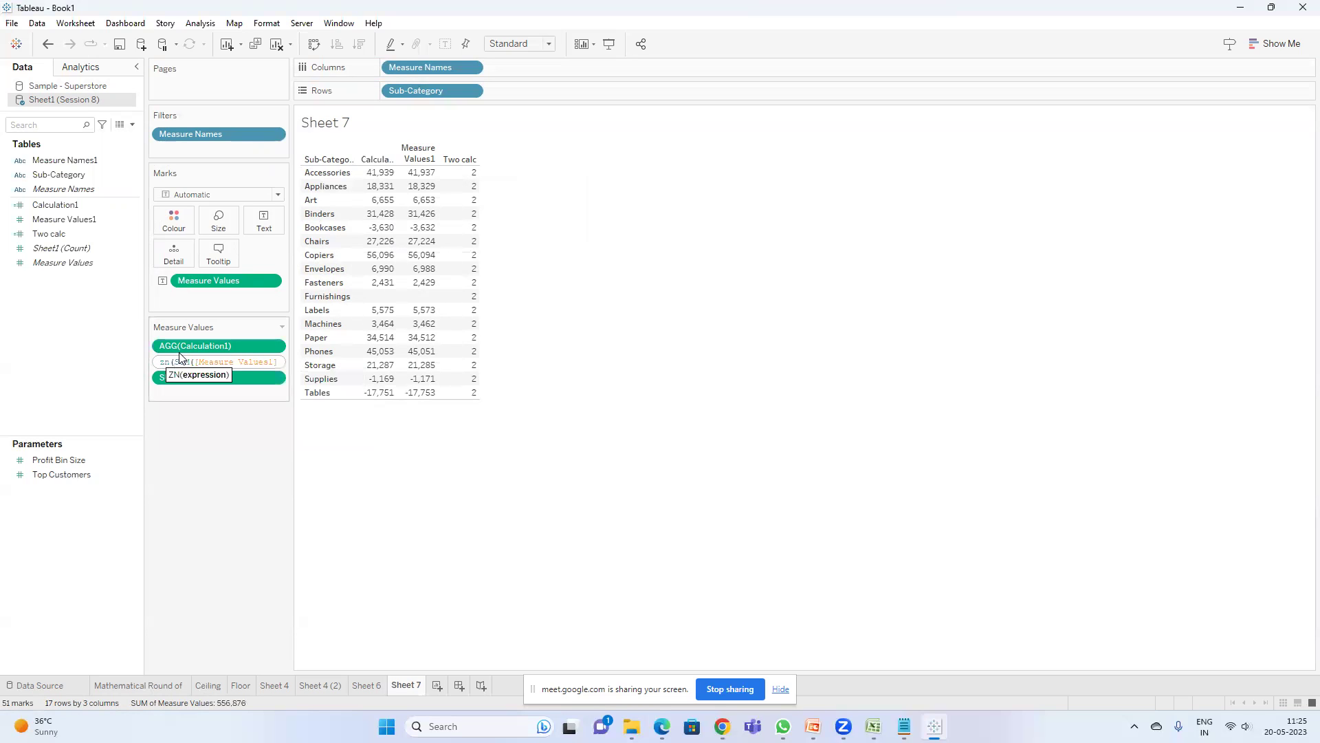
key("Right")
key("Right")
key("Right")
key("Right")
type("))")
key("Return")
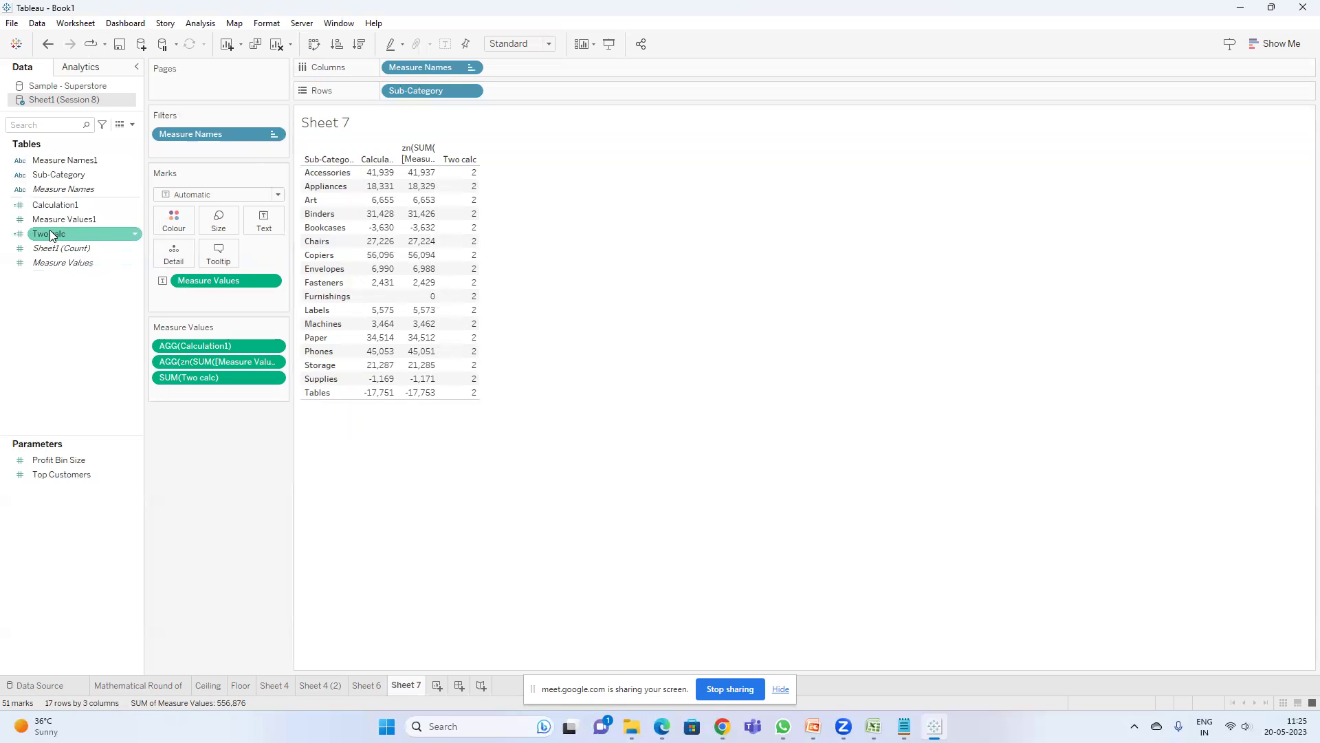
right_click(72, 206)
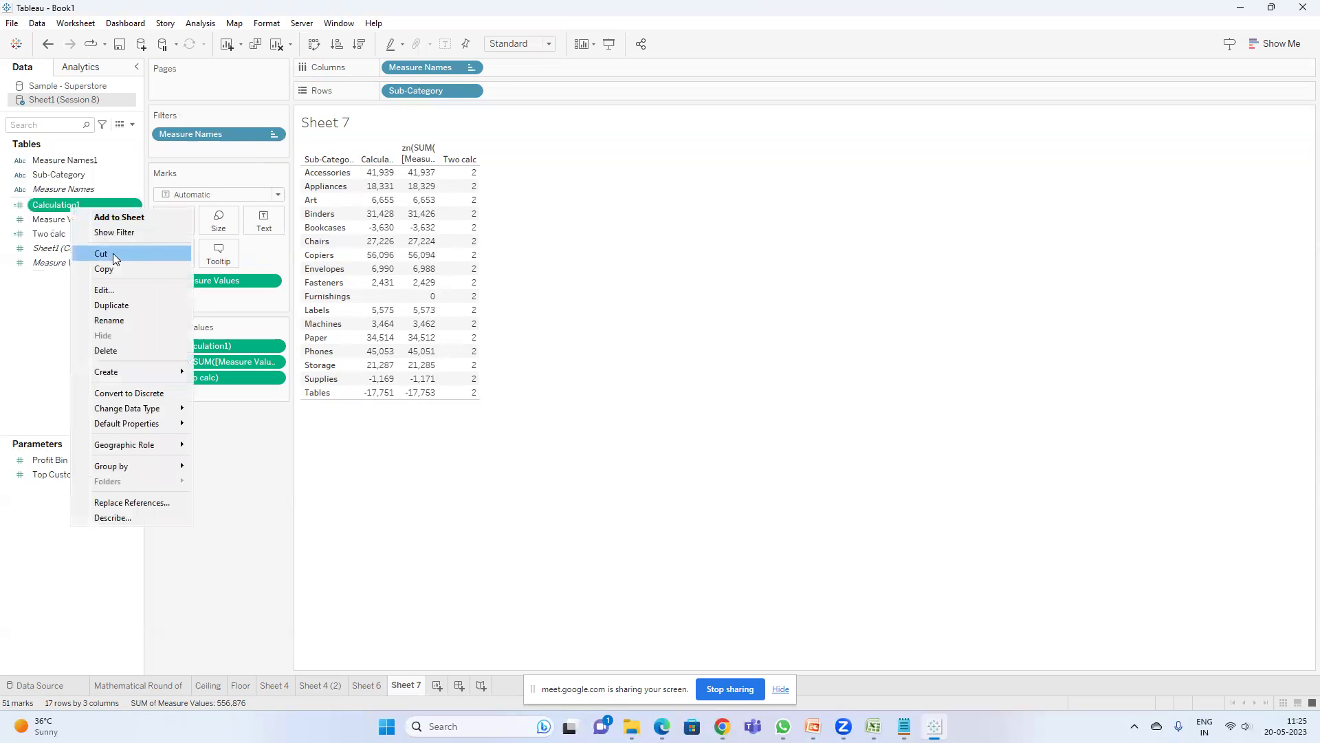
- Rewrite Calculation1 as SUM([Two calc])+zn(SUM([Measure Values1])) and save it
left_click(104, 290)
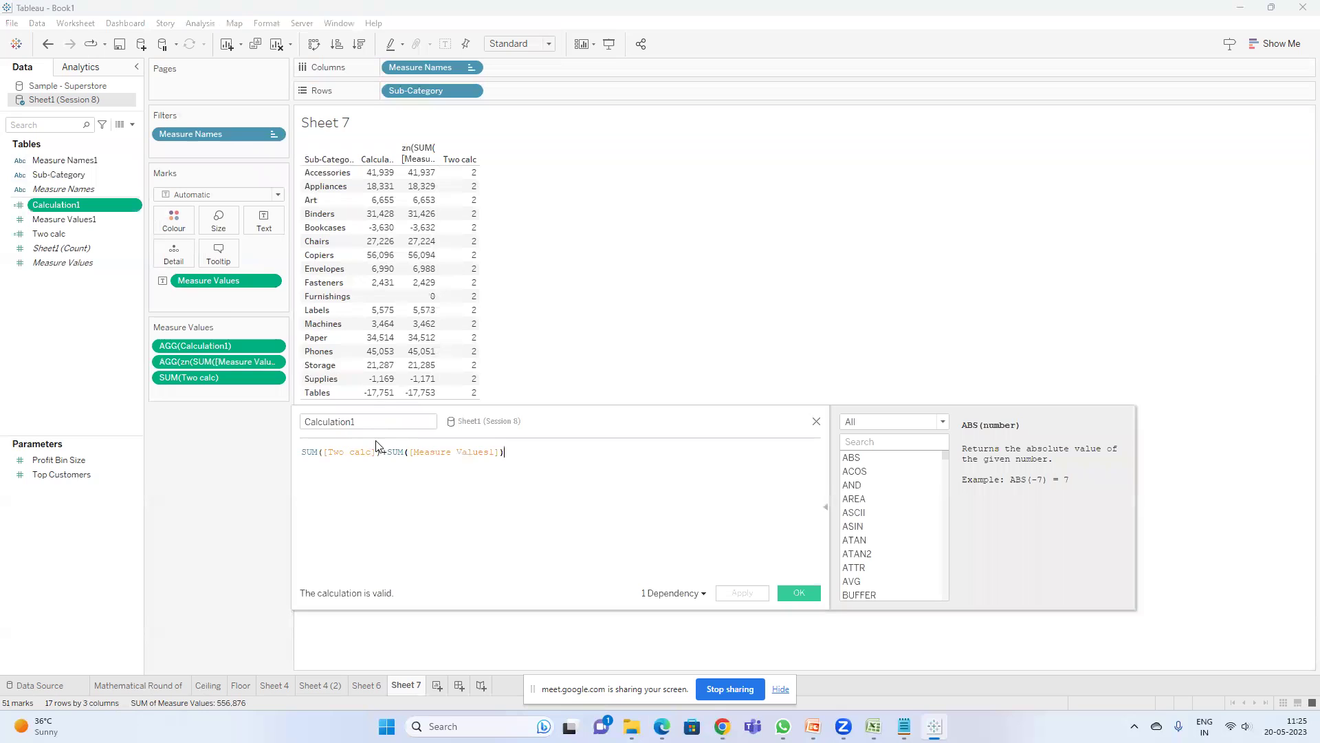
left_click(386, 454)
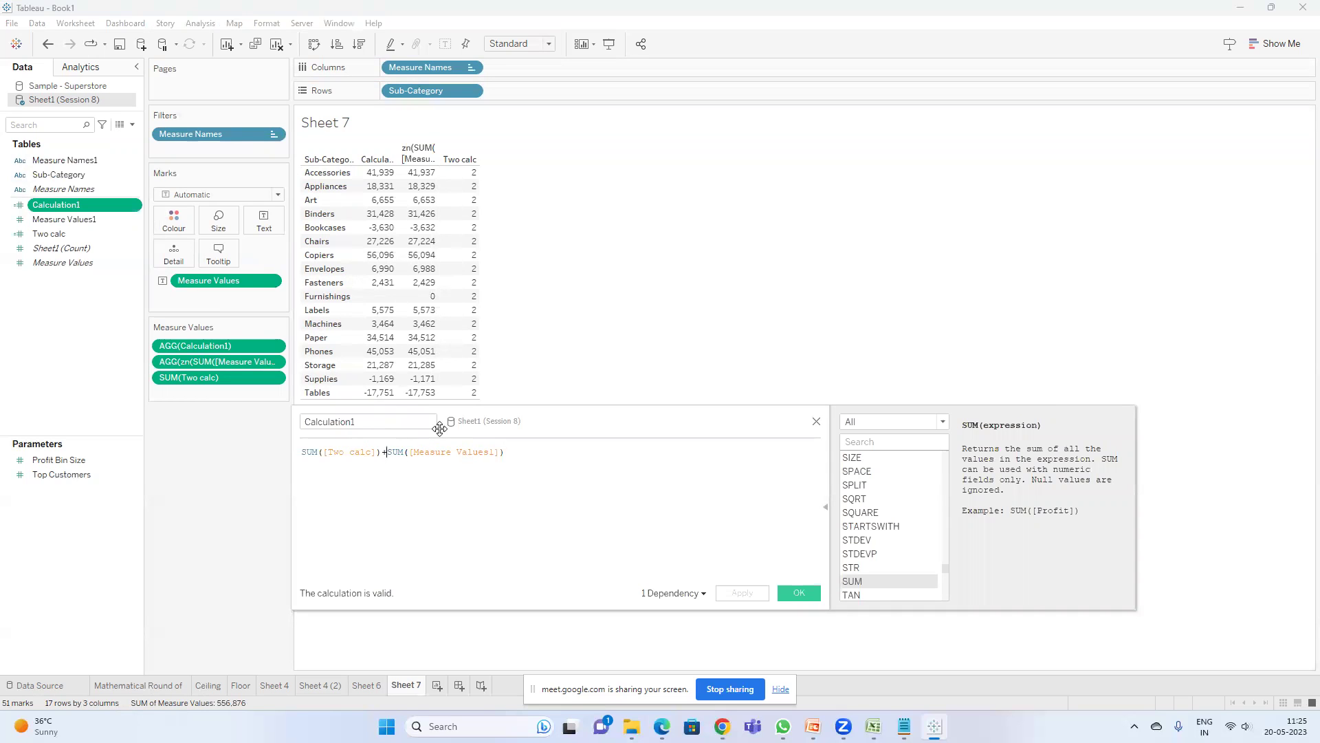
key("BackSpace")
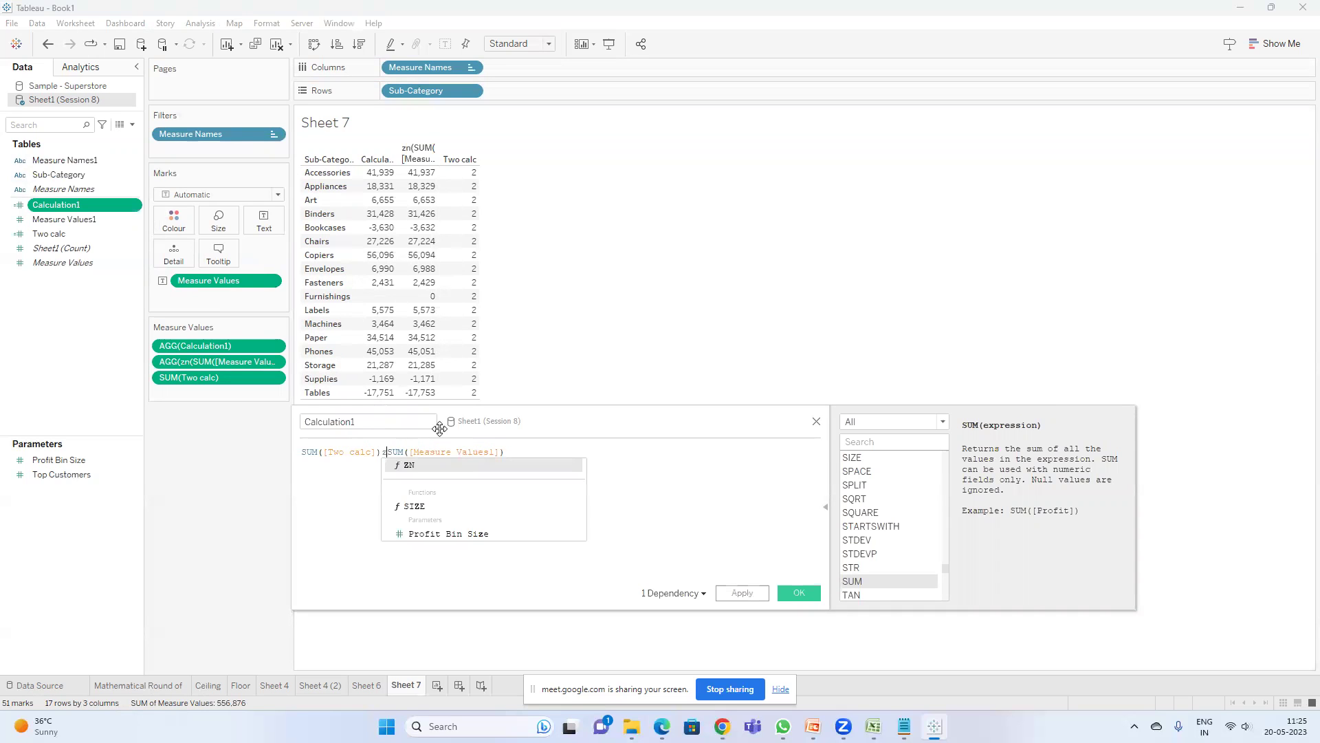
type("+")
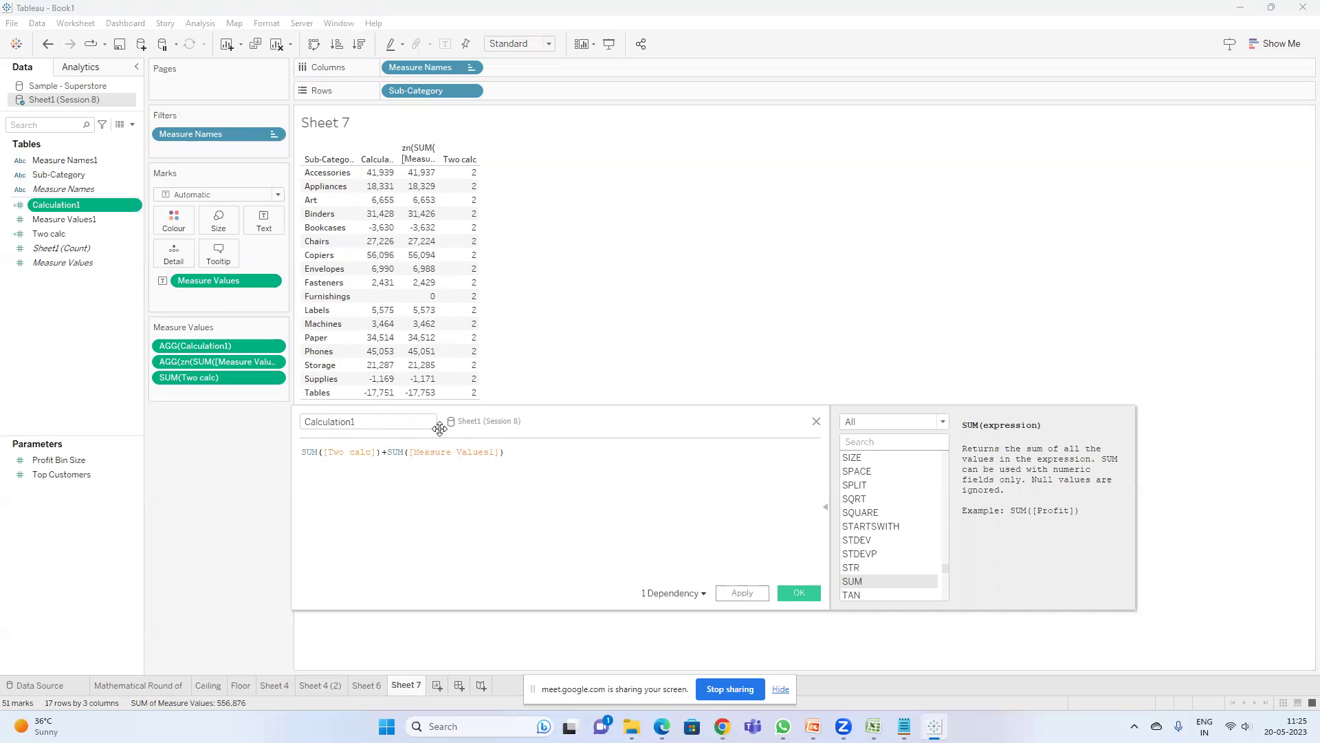
type("zn(")
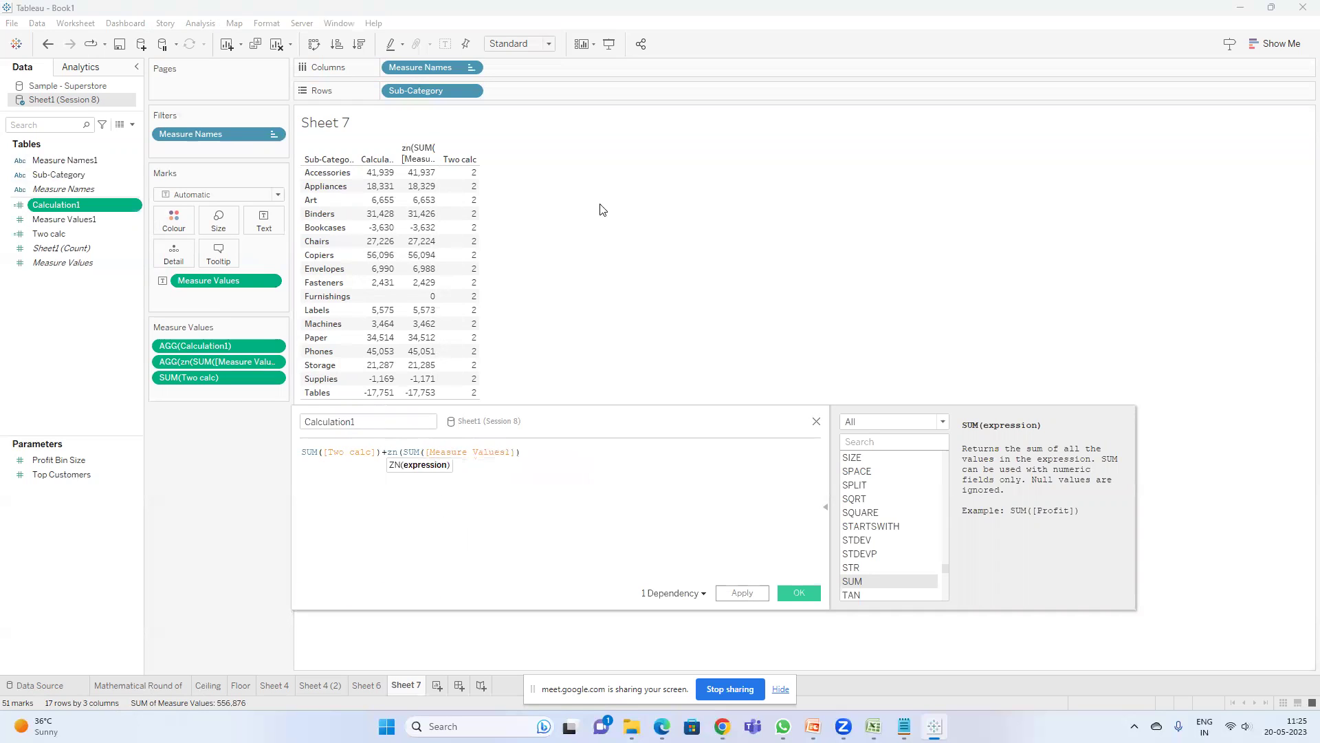
type(")")
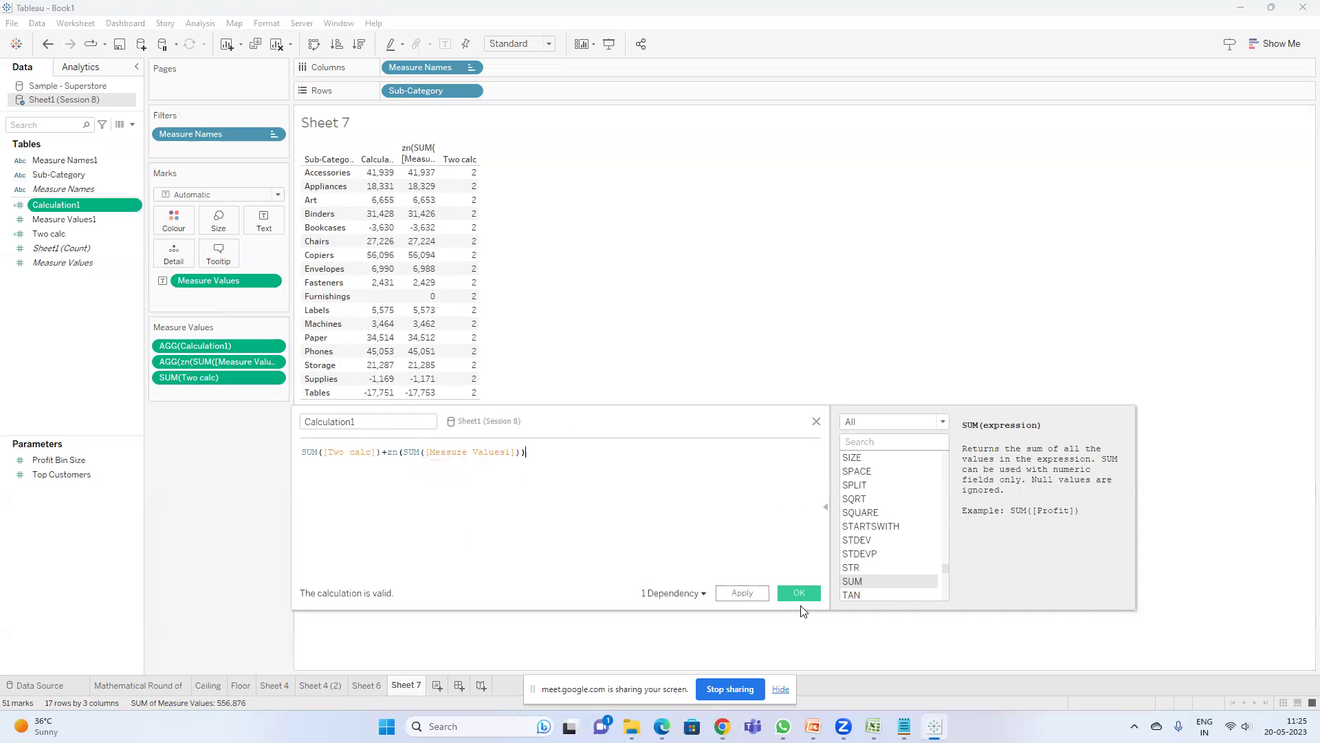
left_click(799, 593)
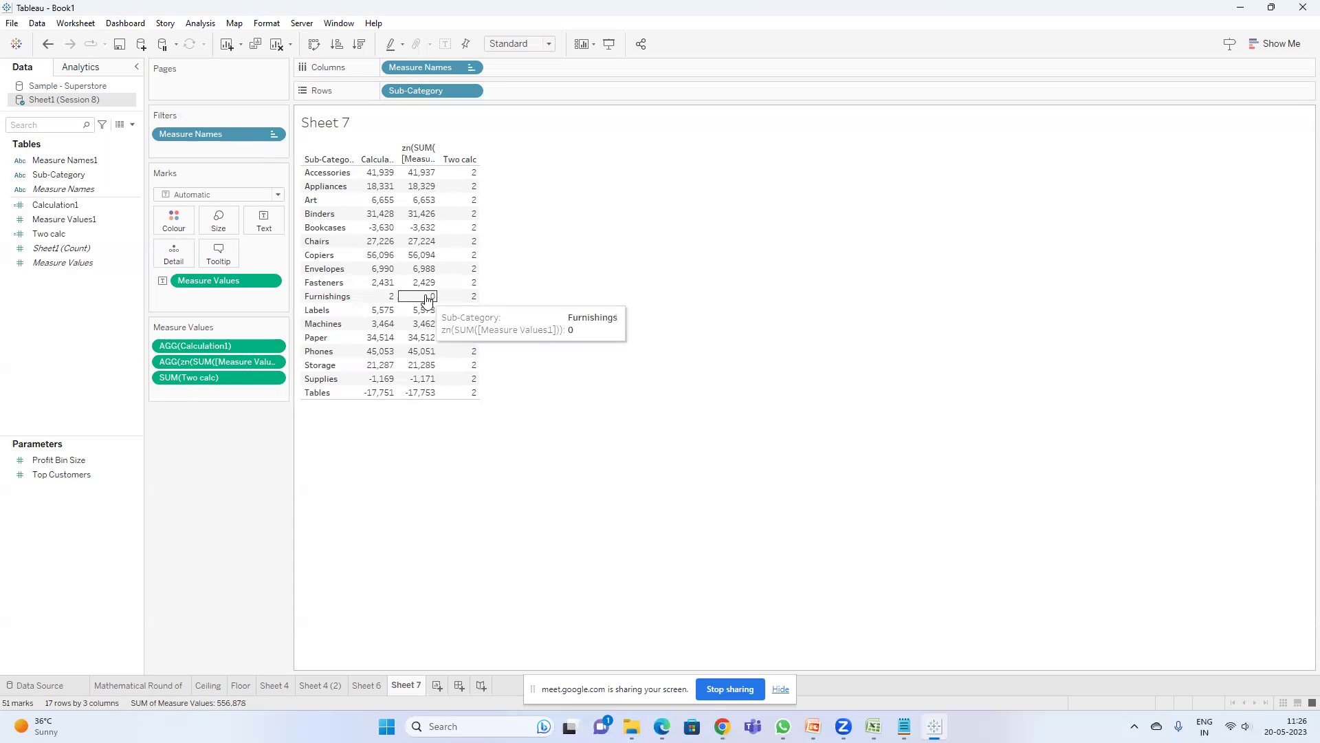
mouse_move(474, 284)
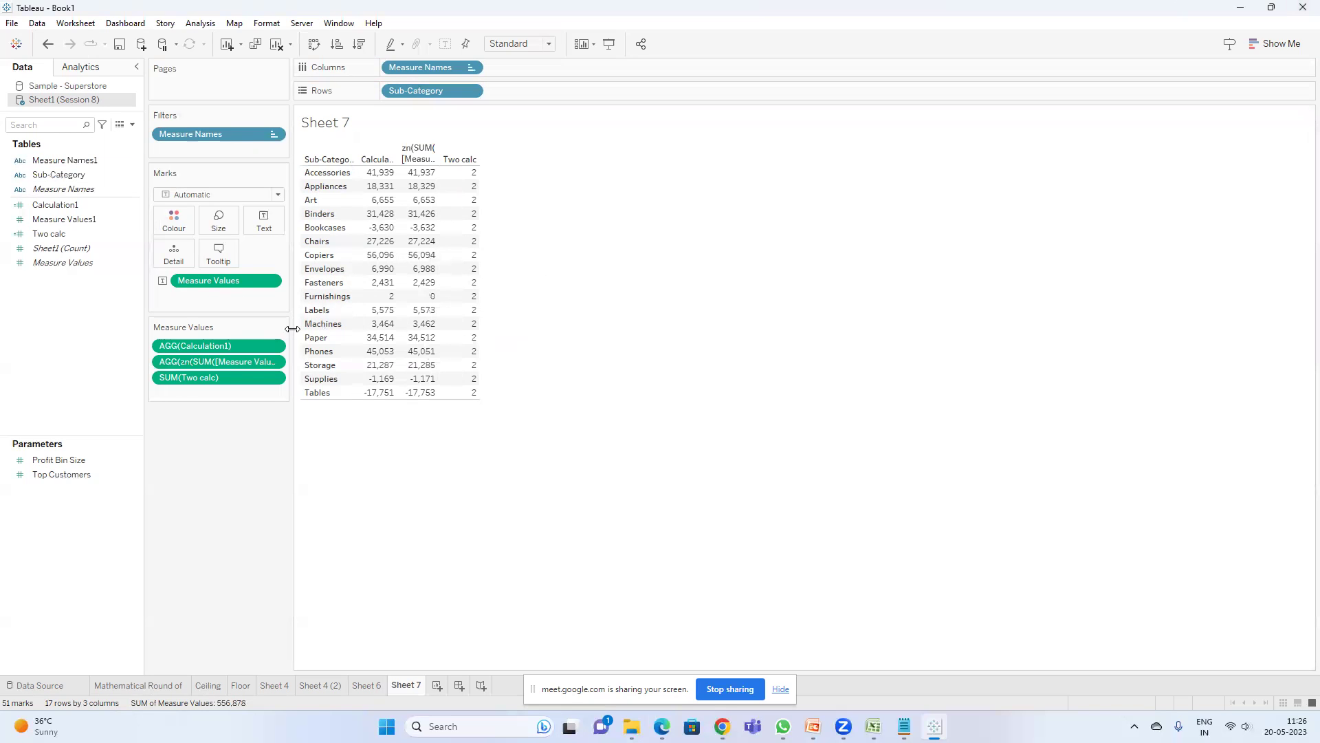
- Add the 'Zn ---to replace nulls with zero' line to the round notes, then return to Tableau
left_click(905, 726)
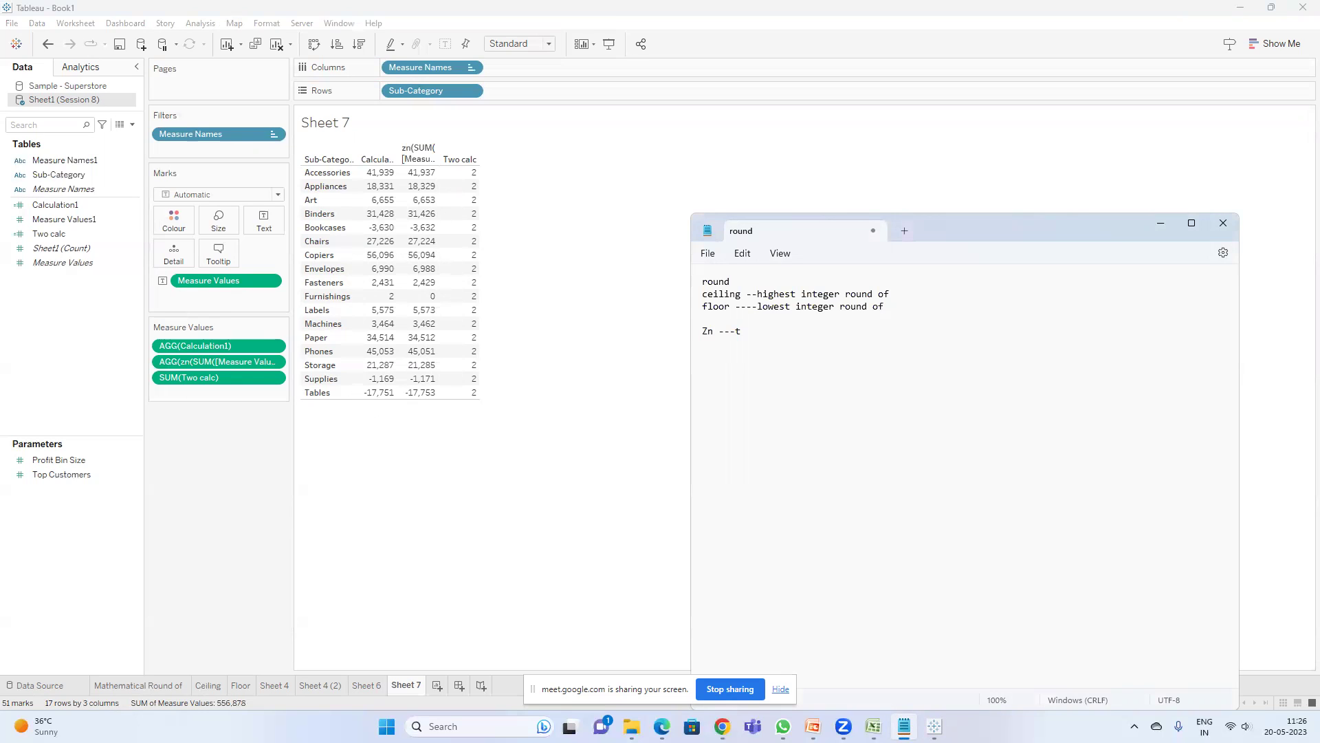
type("replace nulls with zero")
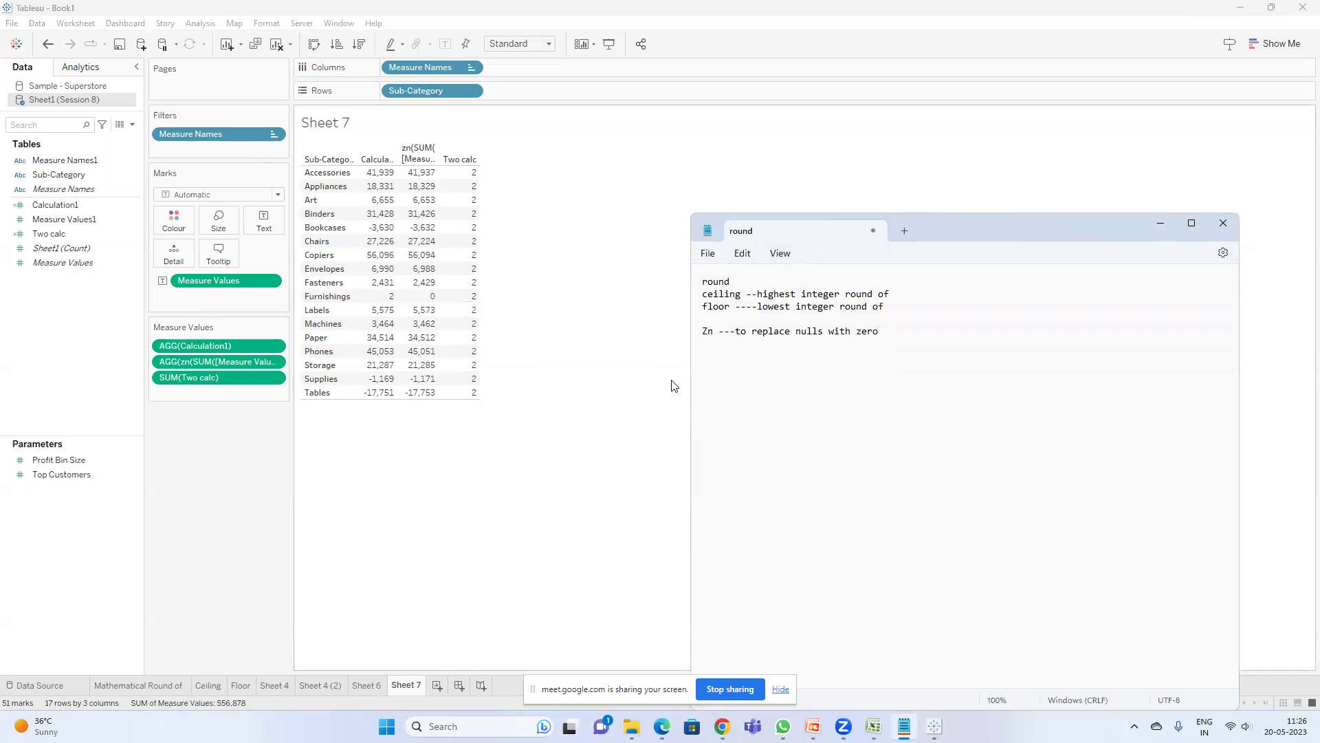
left_click(605, 571)
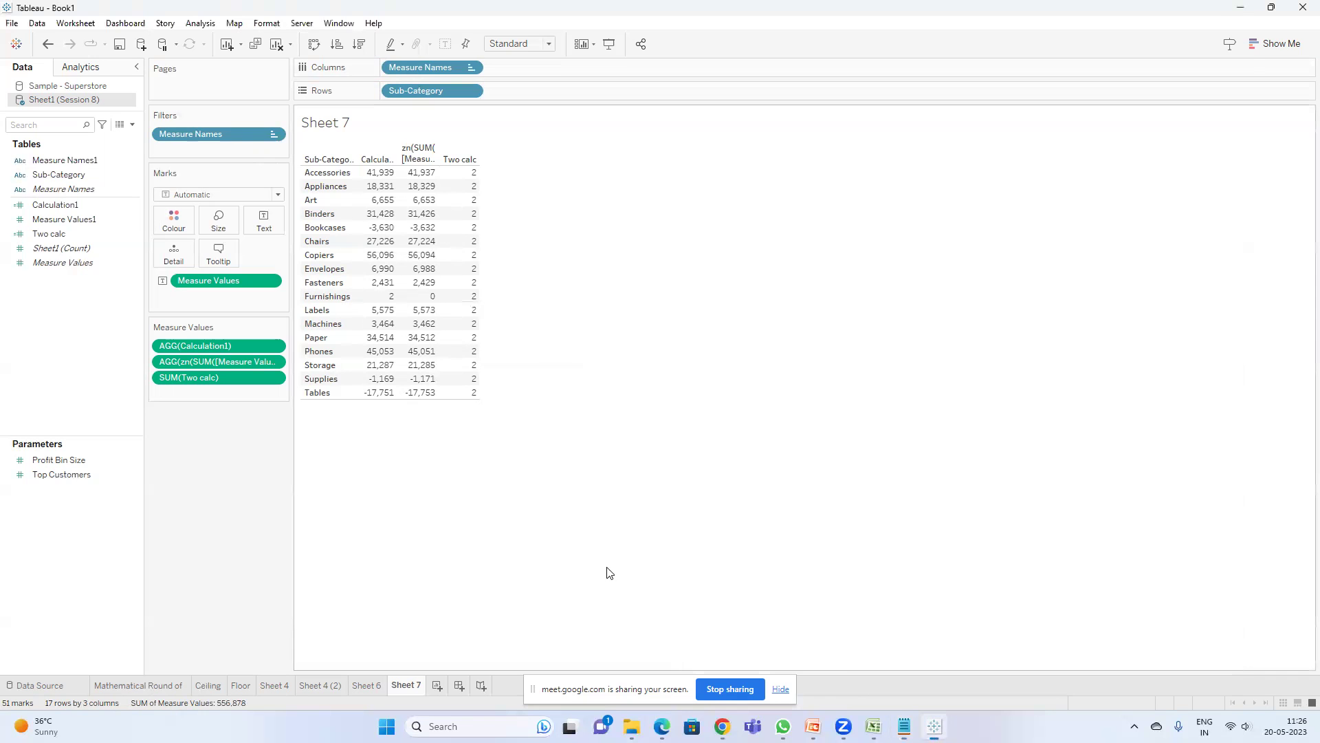
left_click(812, 726)
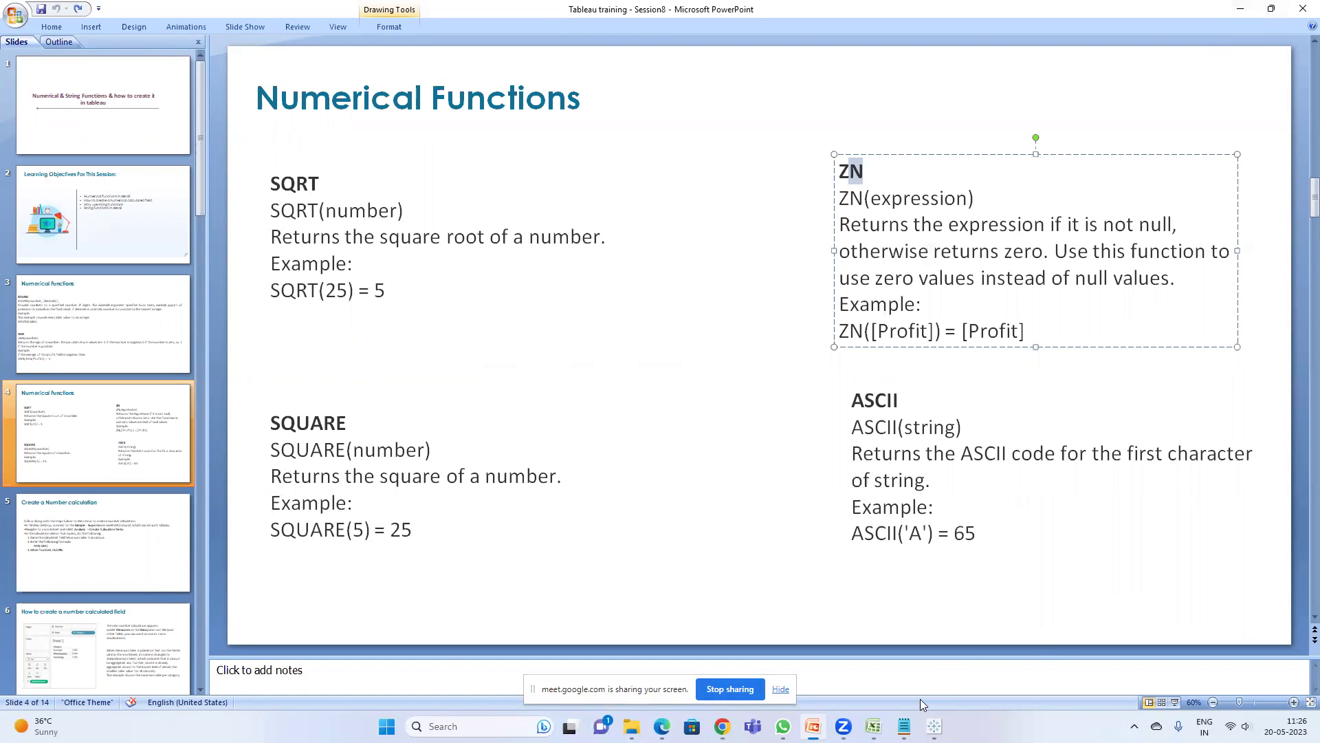
- Check the rounding notes, revisit the Numerical Functions slide, then minimize PowerPoint
left_click(904, 726)
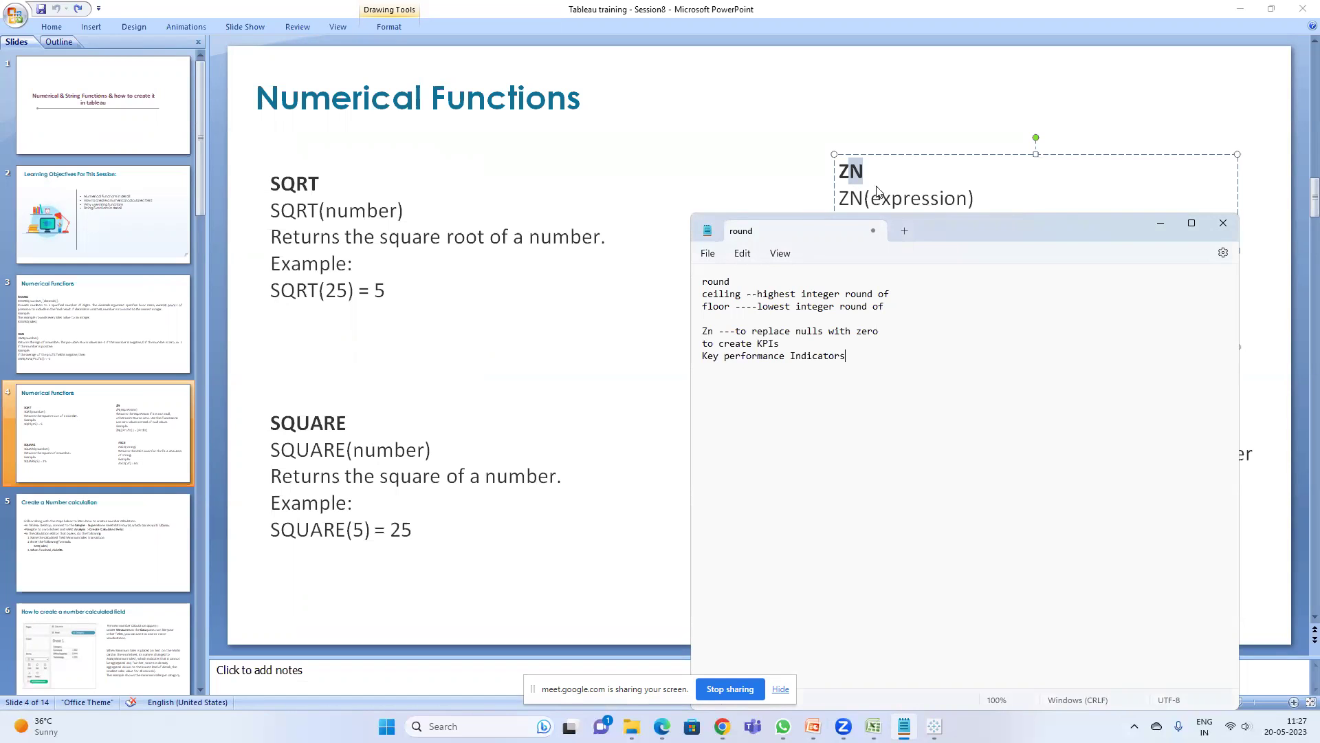
left_click(714, 127)
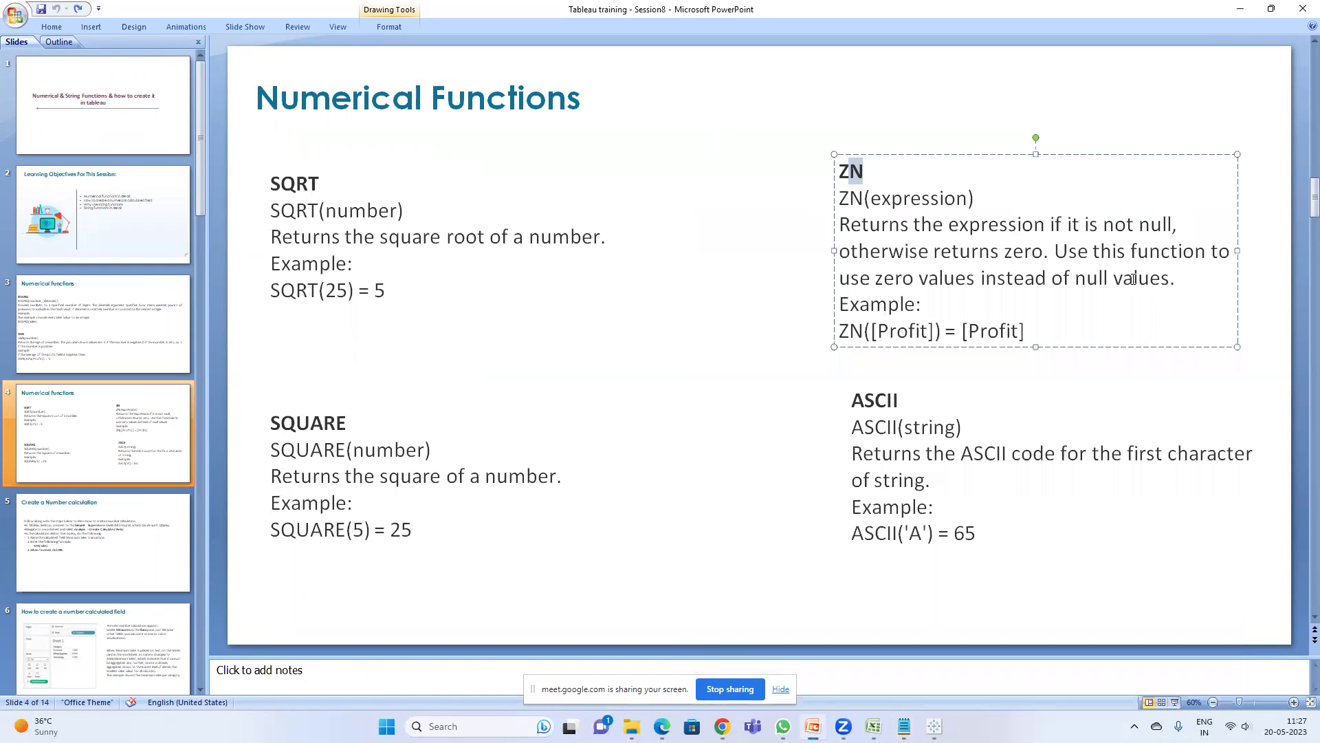
left_click(1246, 7)
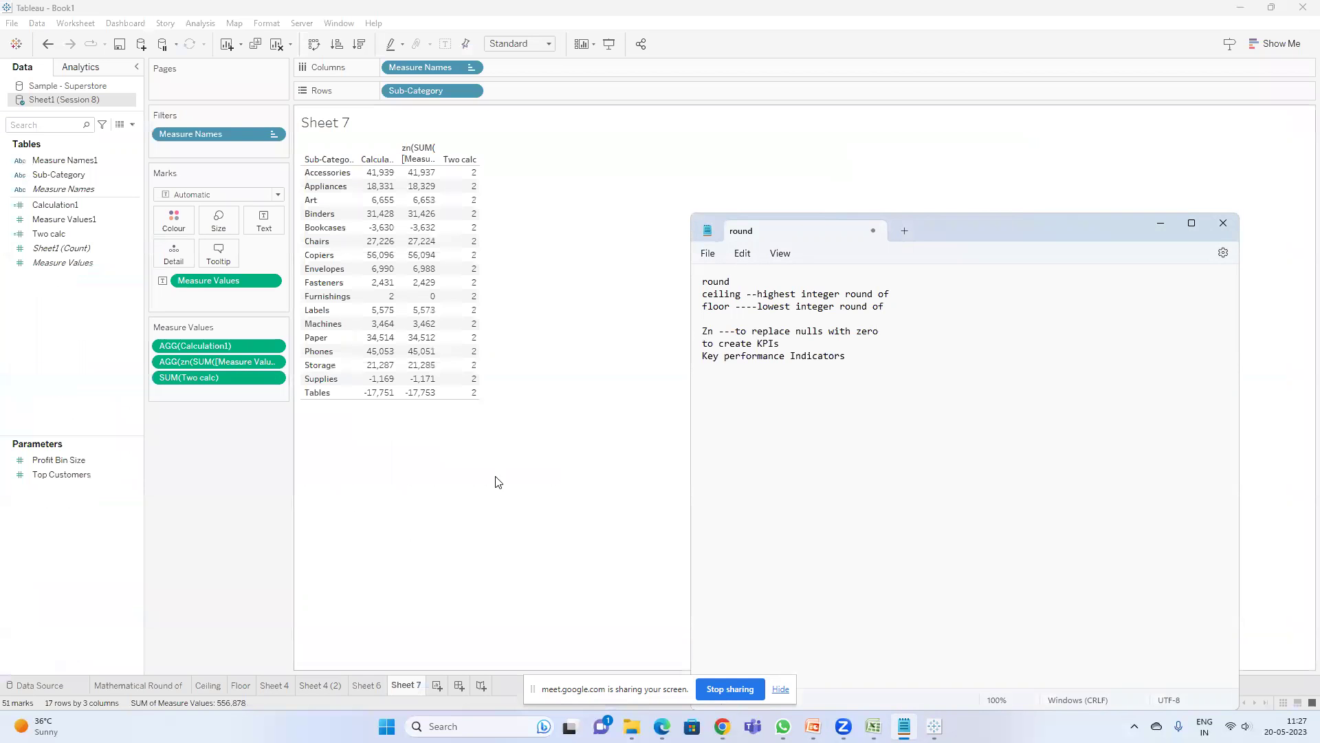
- Create a calculated field named Square with the formula SQUARE(2)
left_click(497, 482)
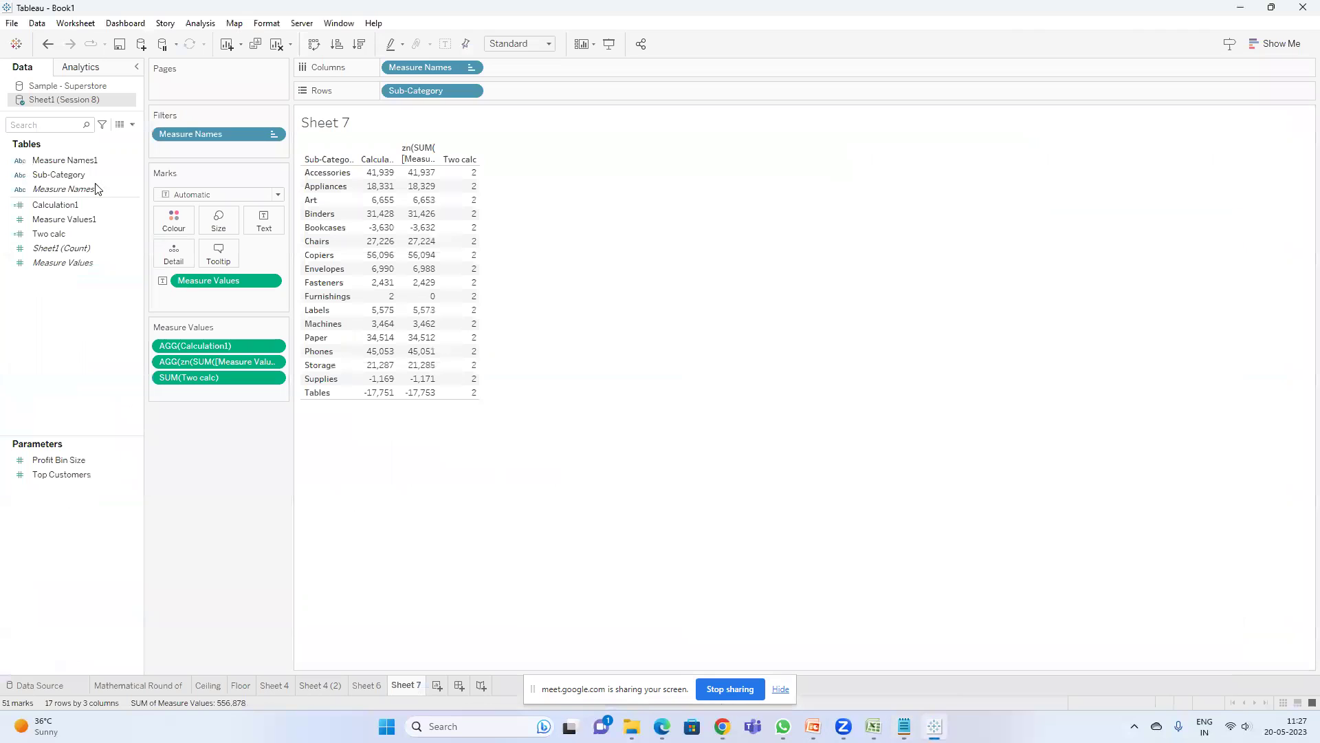
left_click(131, 126)
left_click(110, 139)
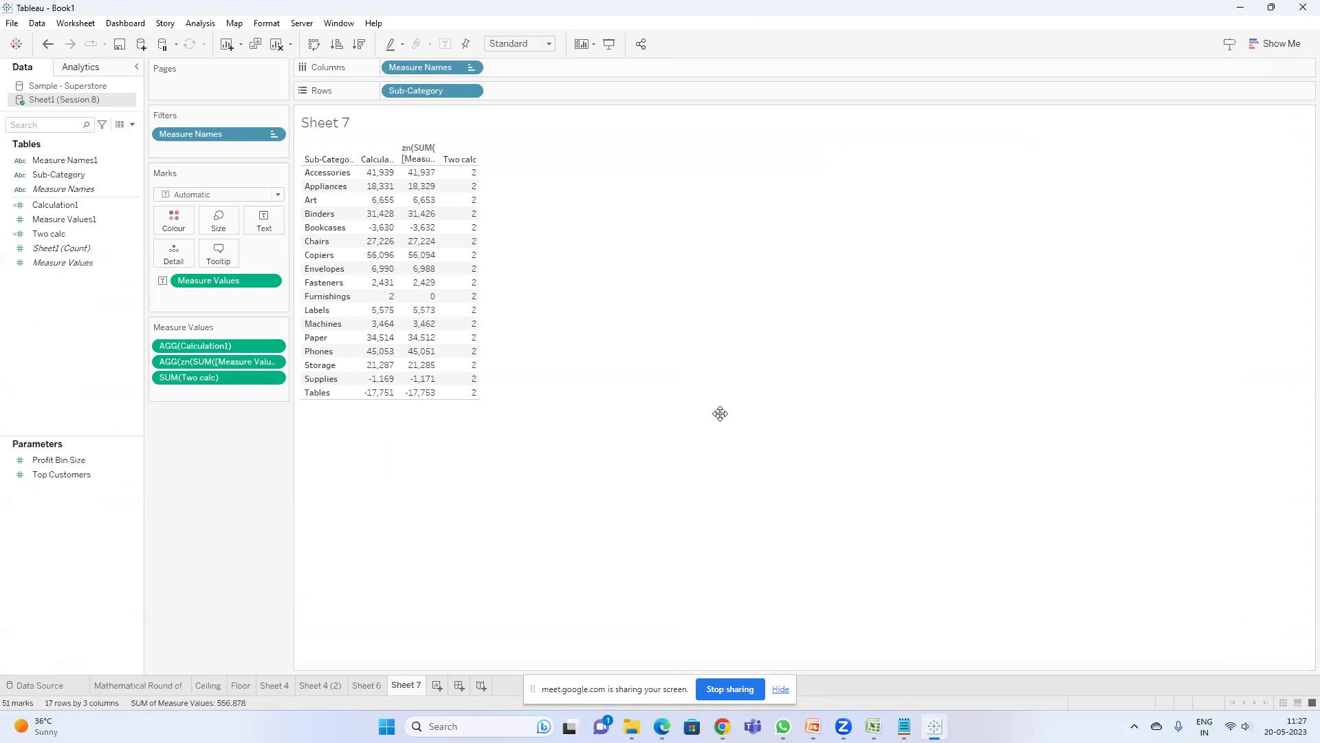
left_click(463, 461)
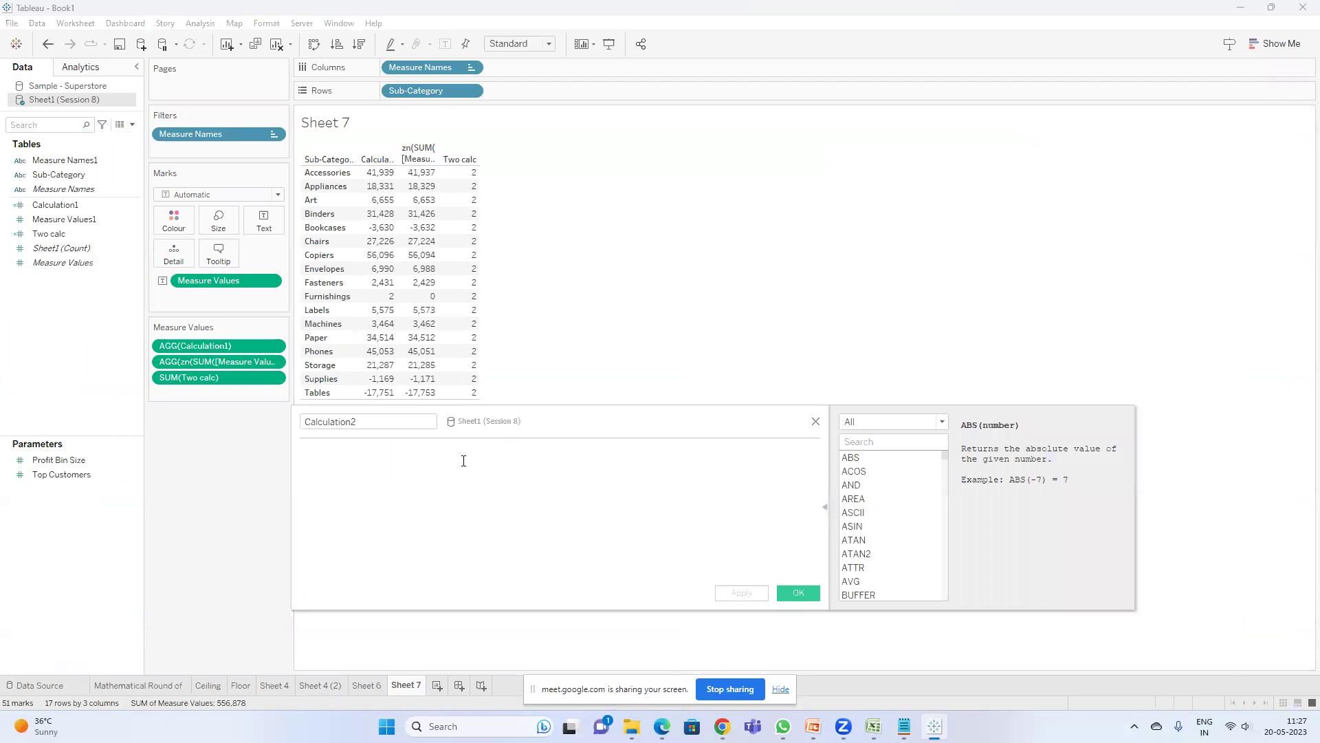
type("squ")
left_click(462, 459)
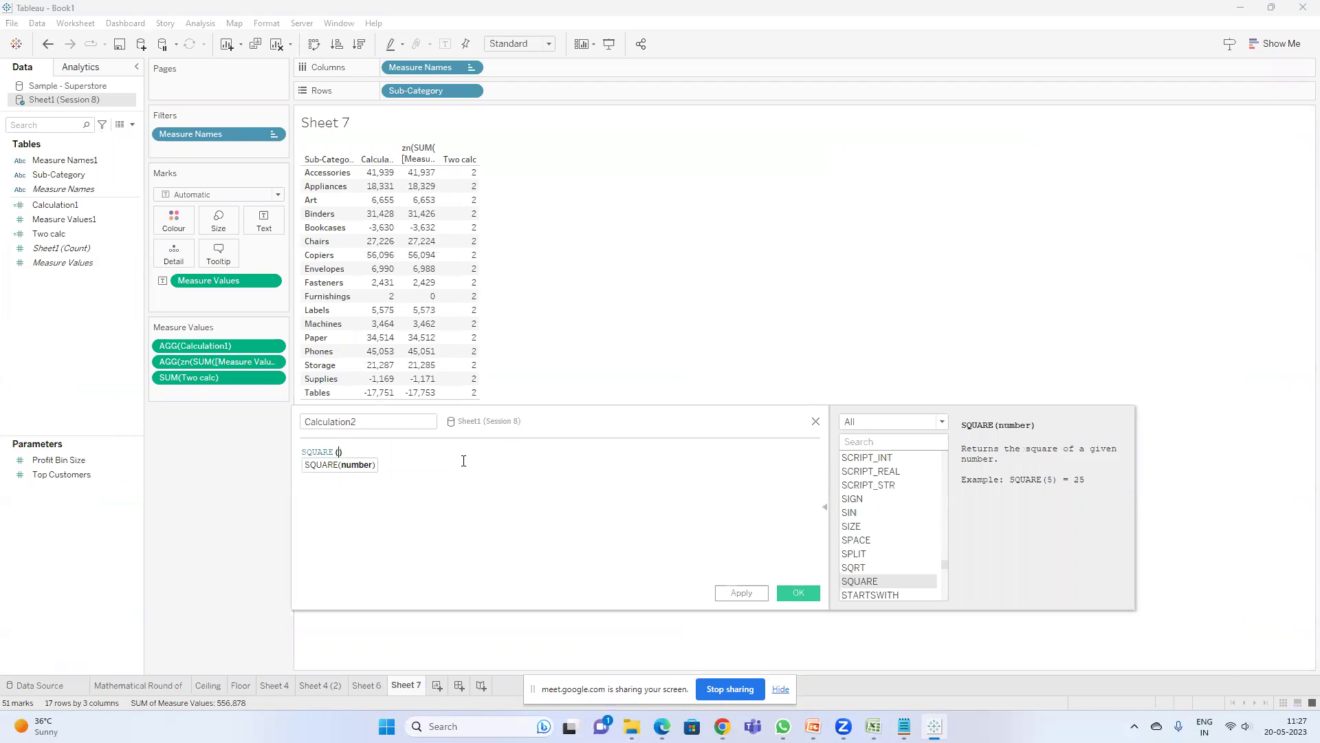
double_click(365, 422)
type("Square")
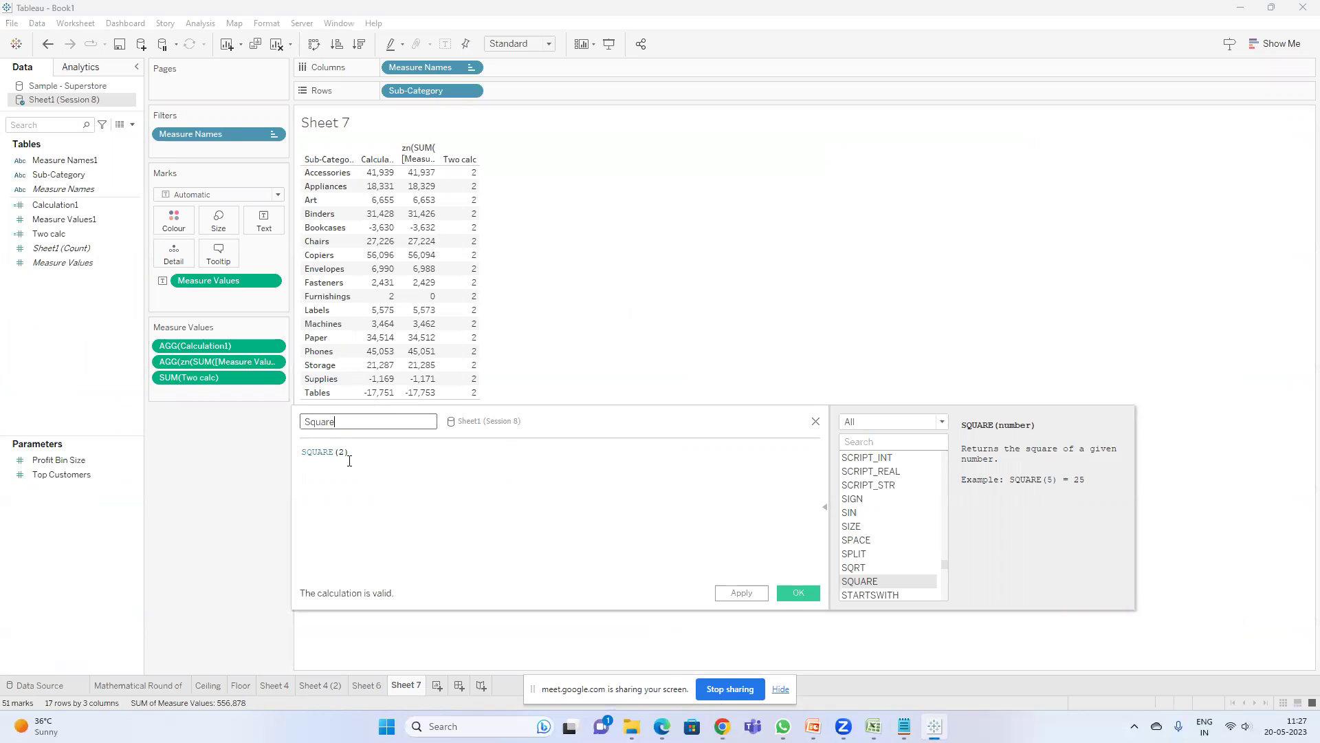
left_click(794, 591)
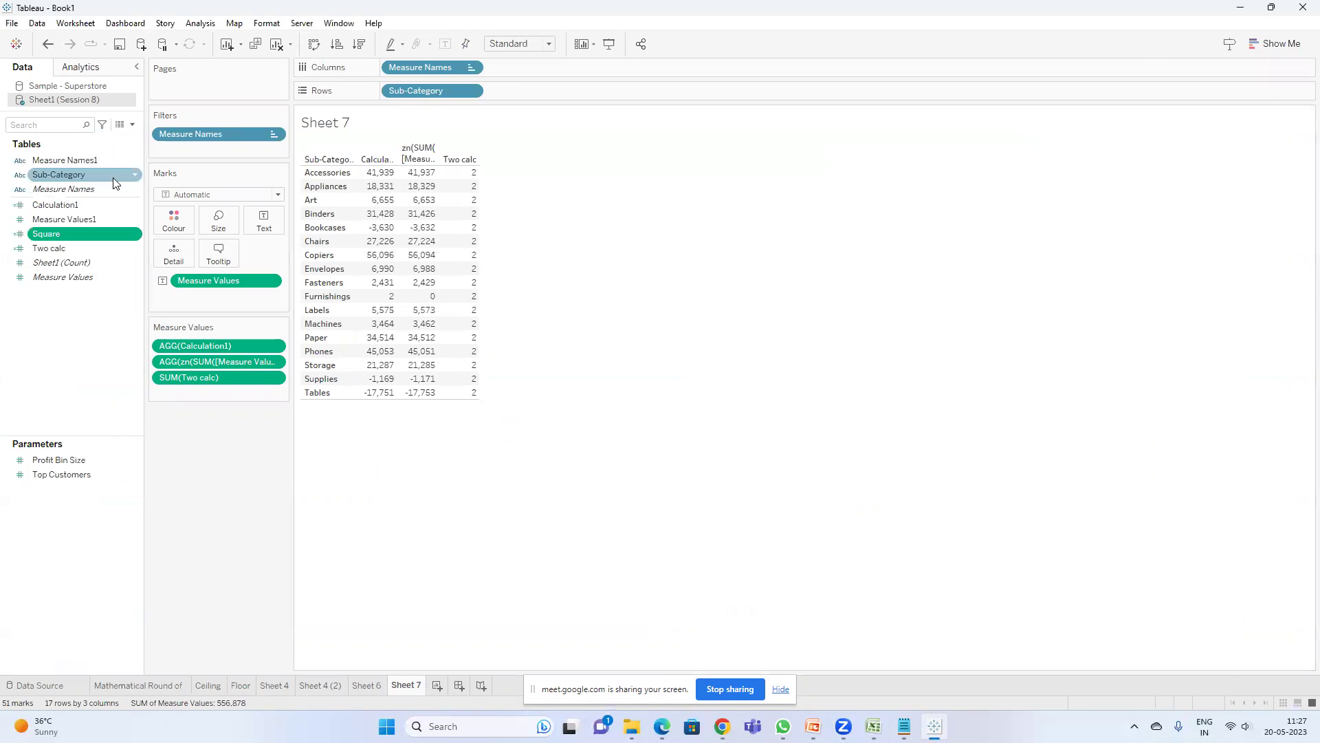
- Add Square to Sheet 7 as a column of 4s and reopen its formula
double_click(55, 238)
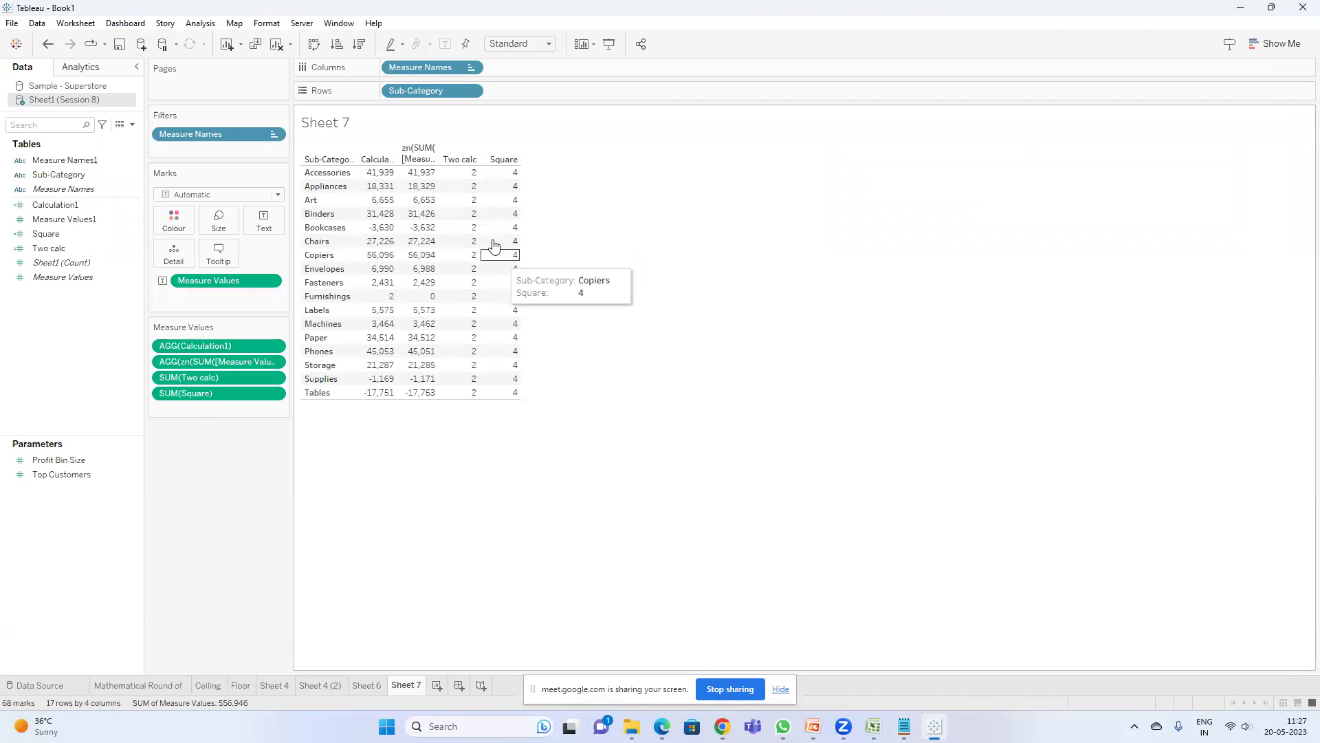
right_click(61, 235)
left_click(511, 413)
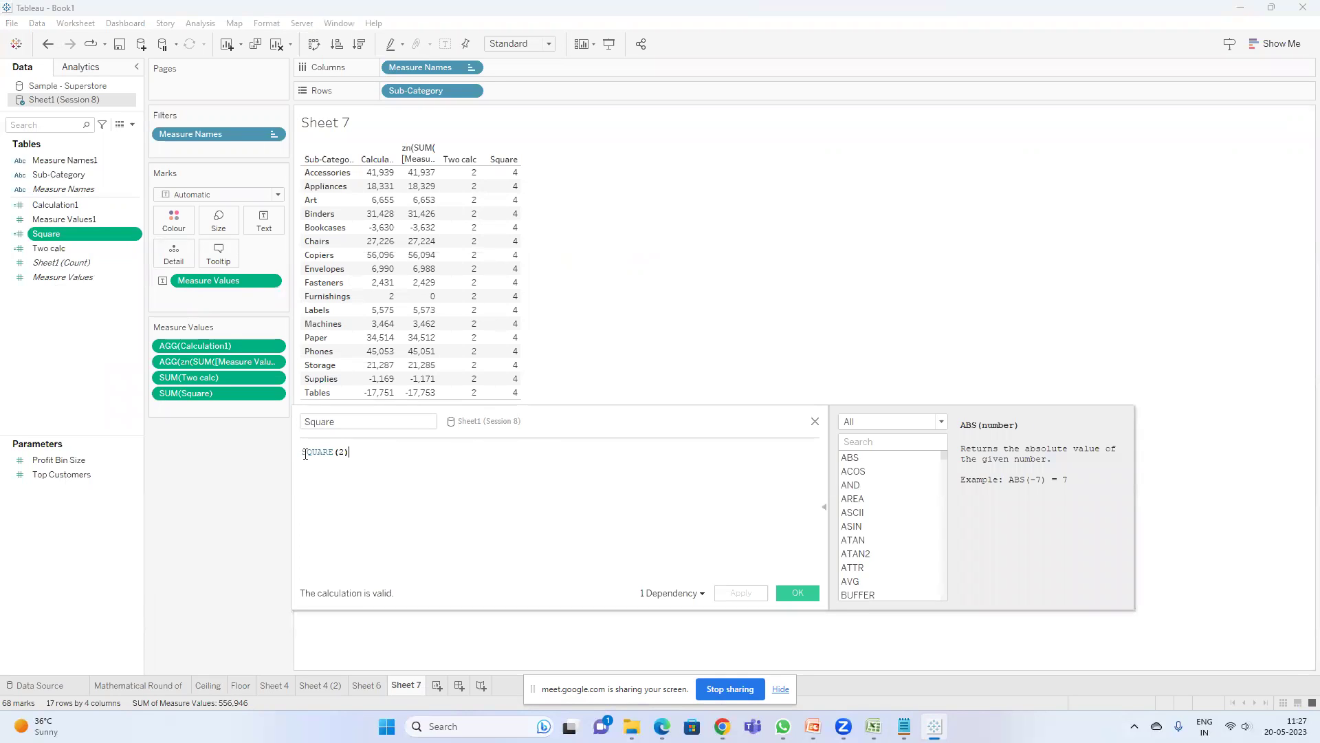
- Insert SUM([Measure Values1]) into the Square formula, replacing the autocompleted Sales reference
left_click(313, 453)
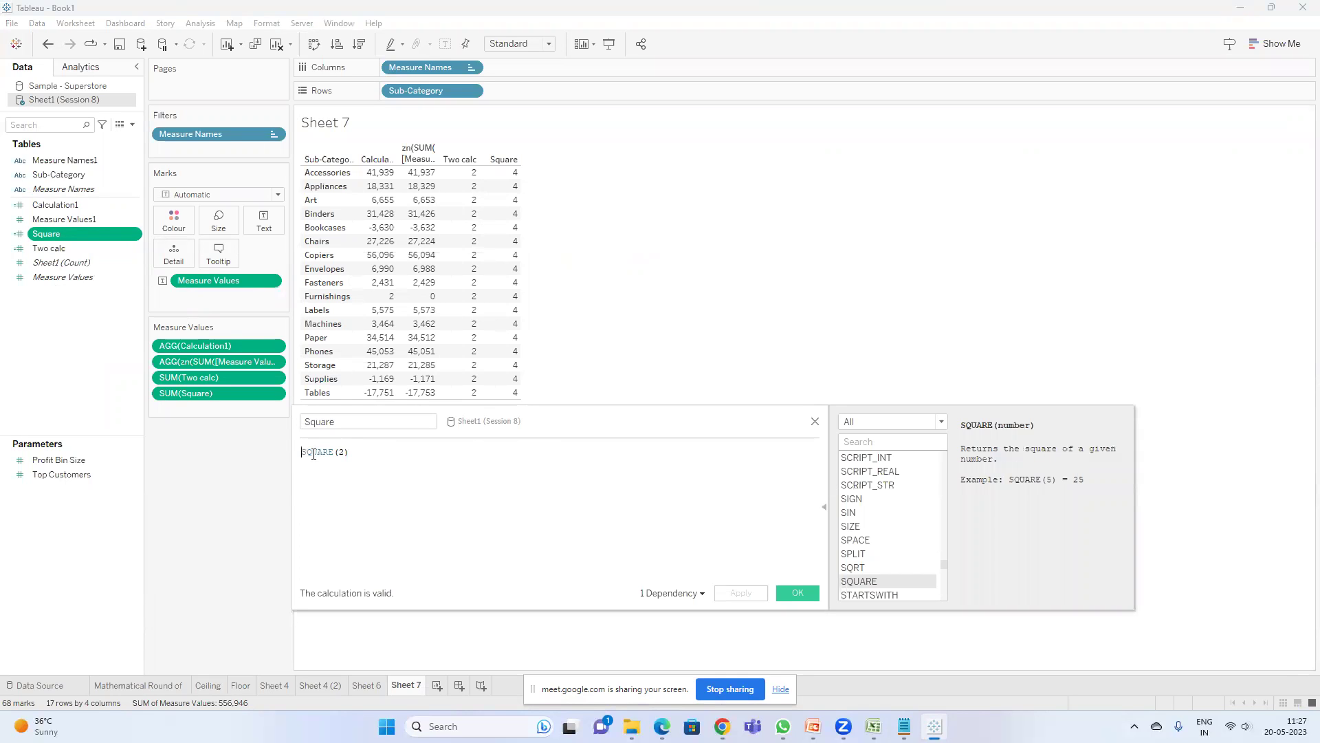
type("d")
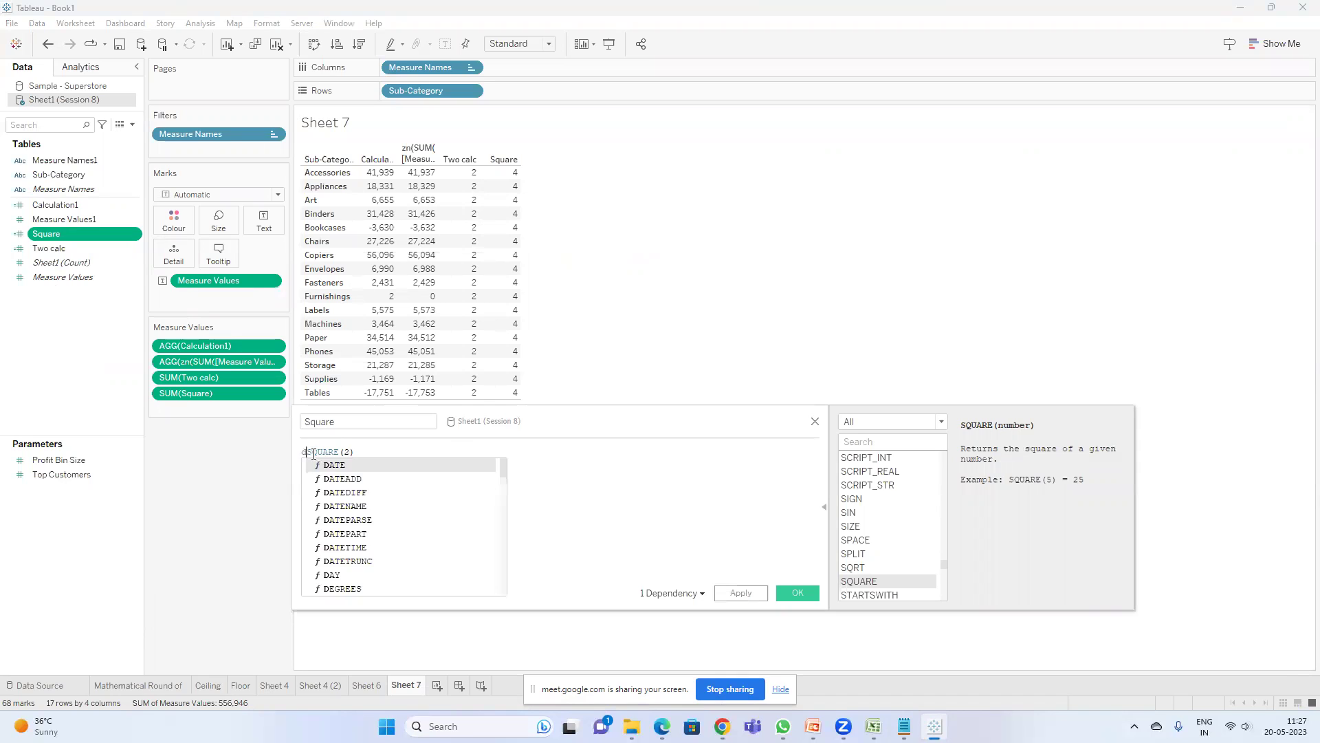
key("Escape")
key("BackSpace")
type("dum")
key("BackSpace")
key("BackSpace")
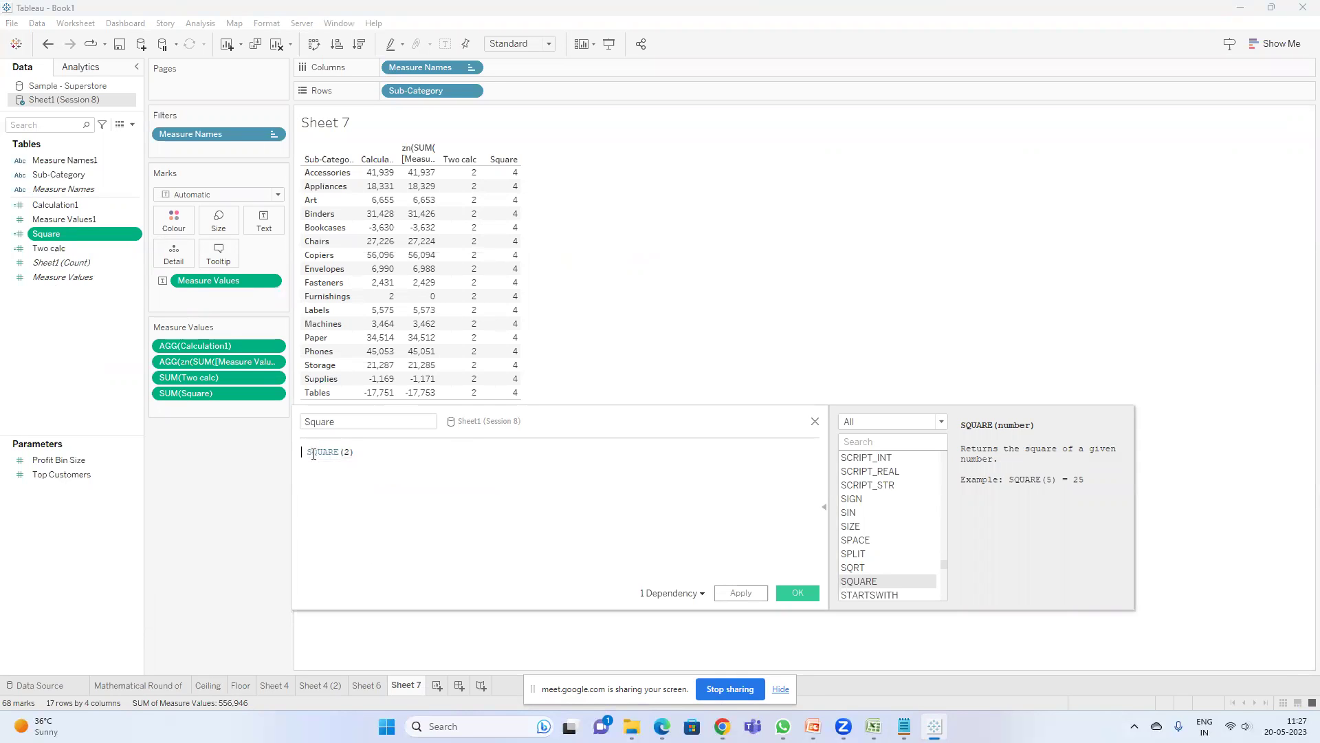
key("BackSpace")
type("sum")
key("Return")
type("sal")
key("Return")
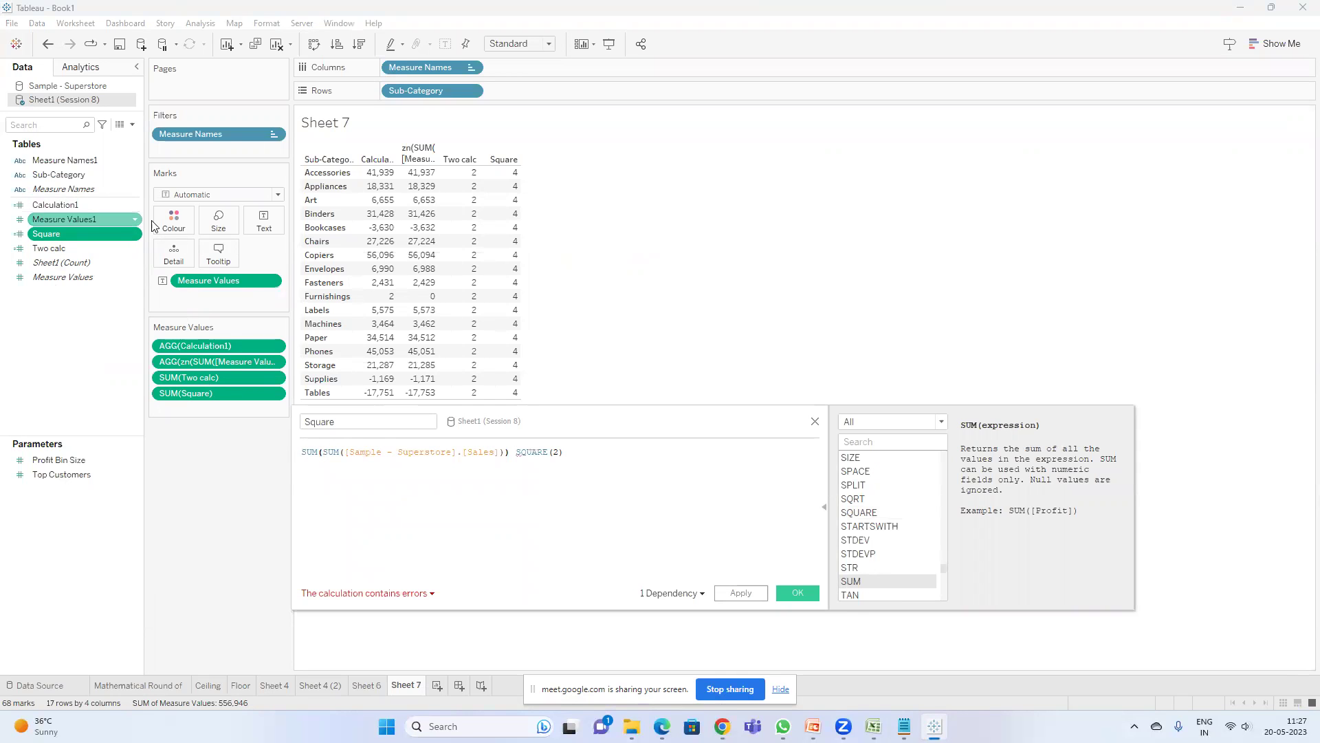
double_click(400, 451)
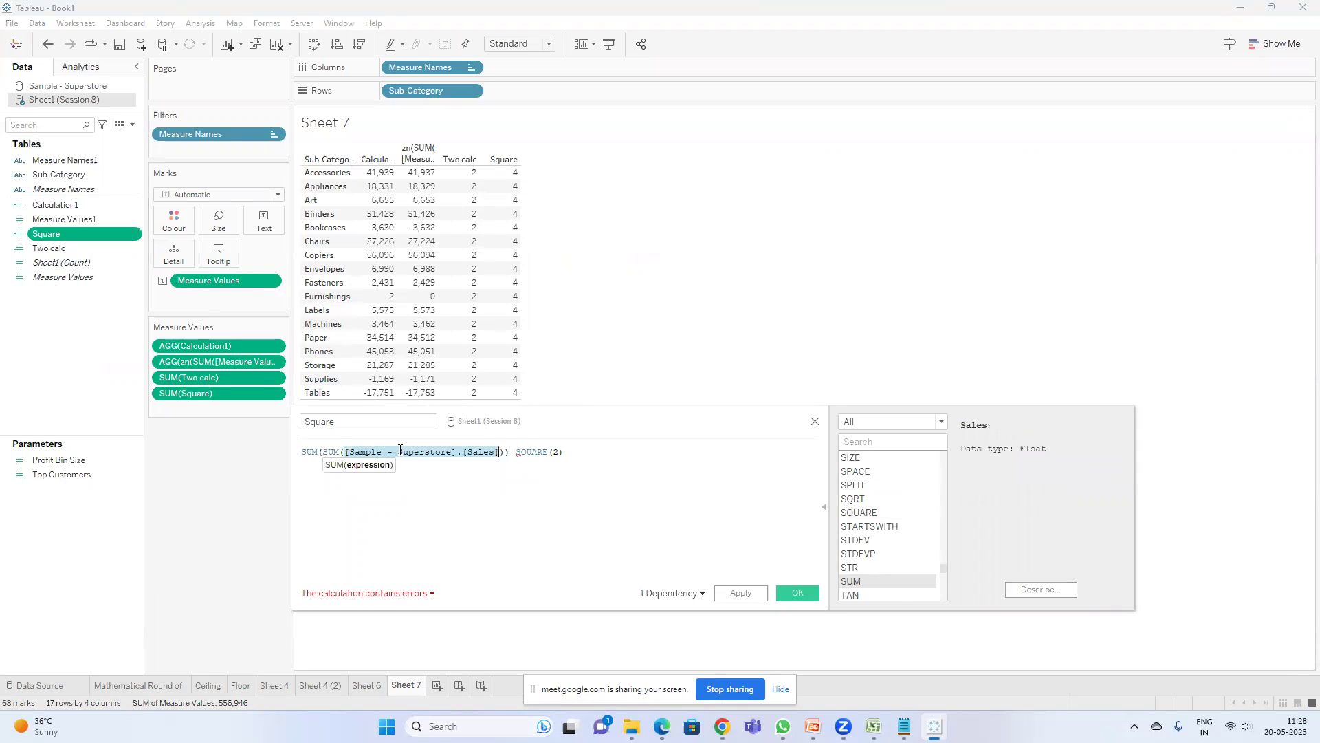
type("mea")
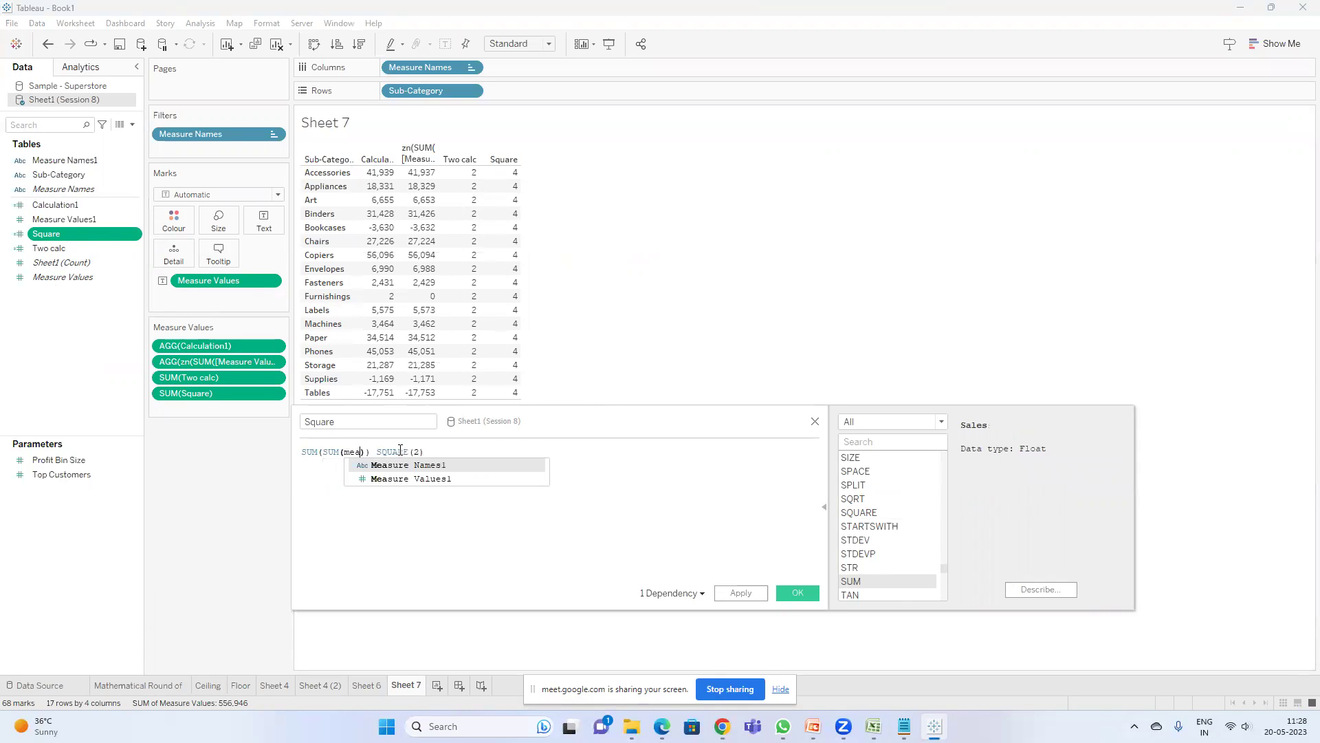
key("Down")
key("Return")
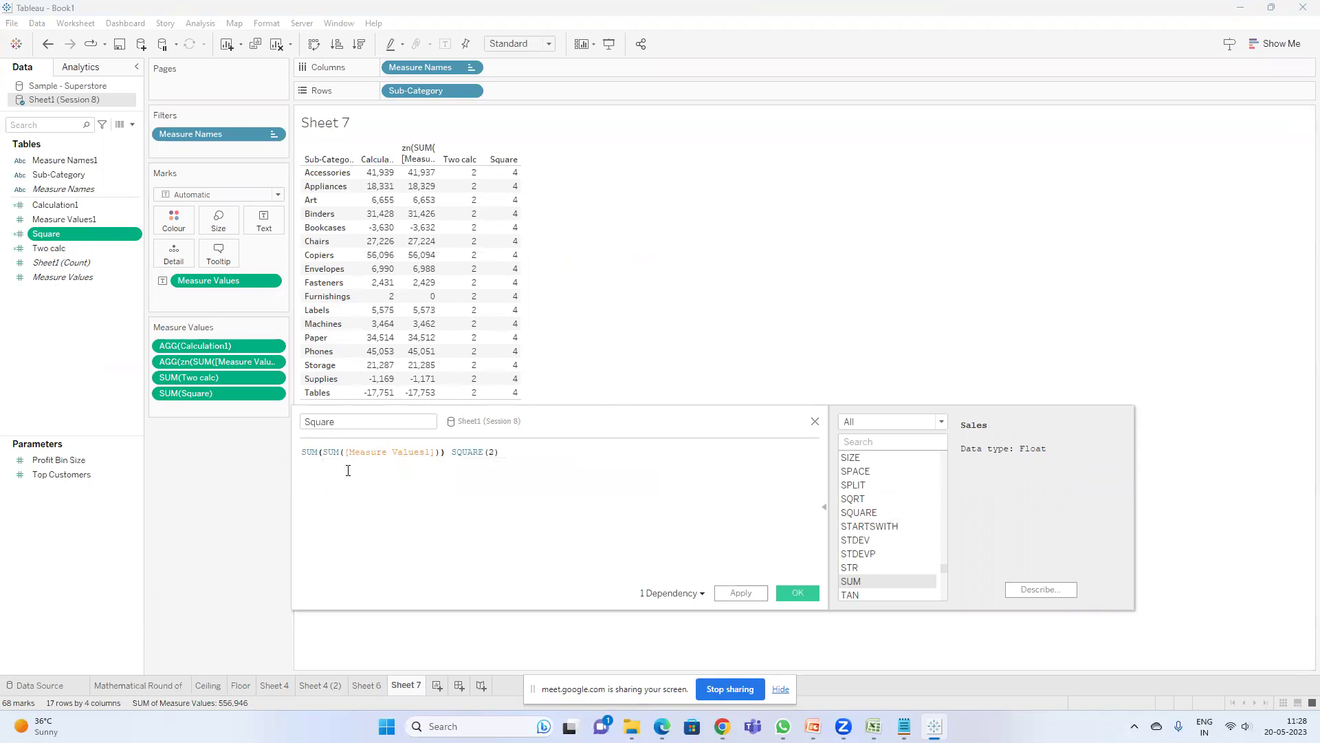
- Remove the extra SUM and trailing * SQUARE(2), leaving SQUARE(SUM([Measure Values1])), then apply and save
double_click(314, 452)
key("BackSpace")
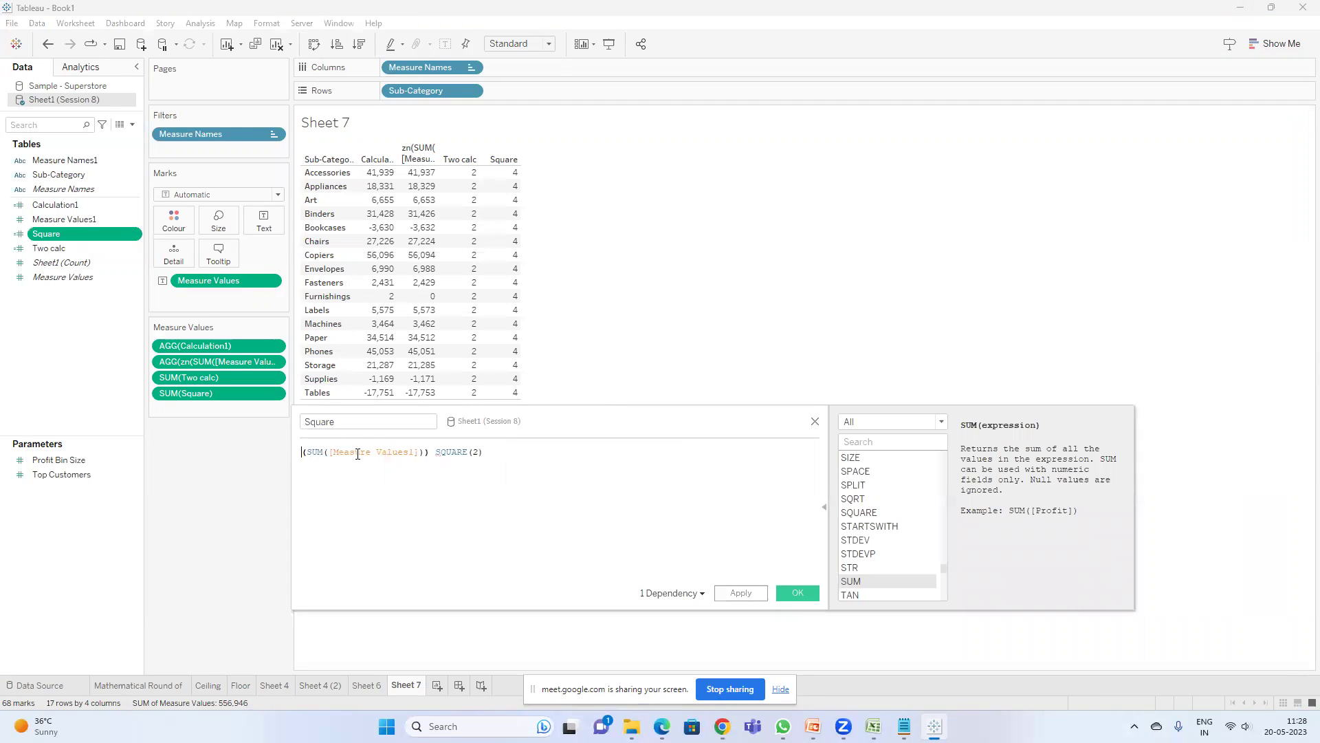
left_click(438, 452)
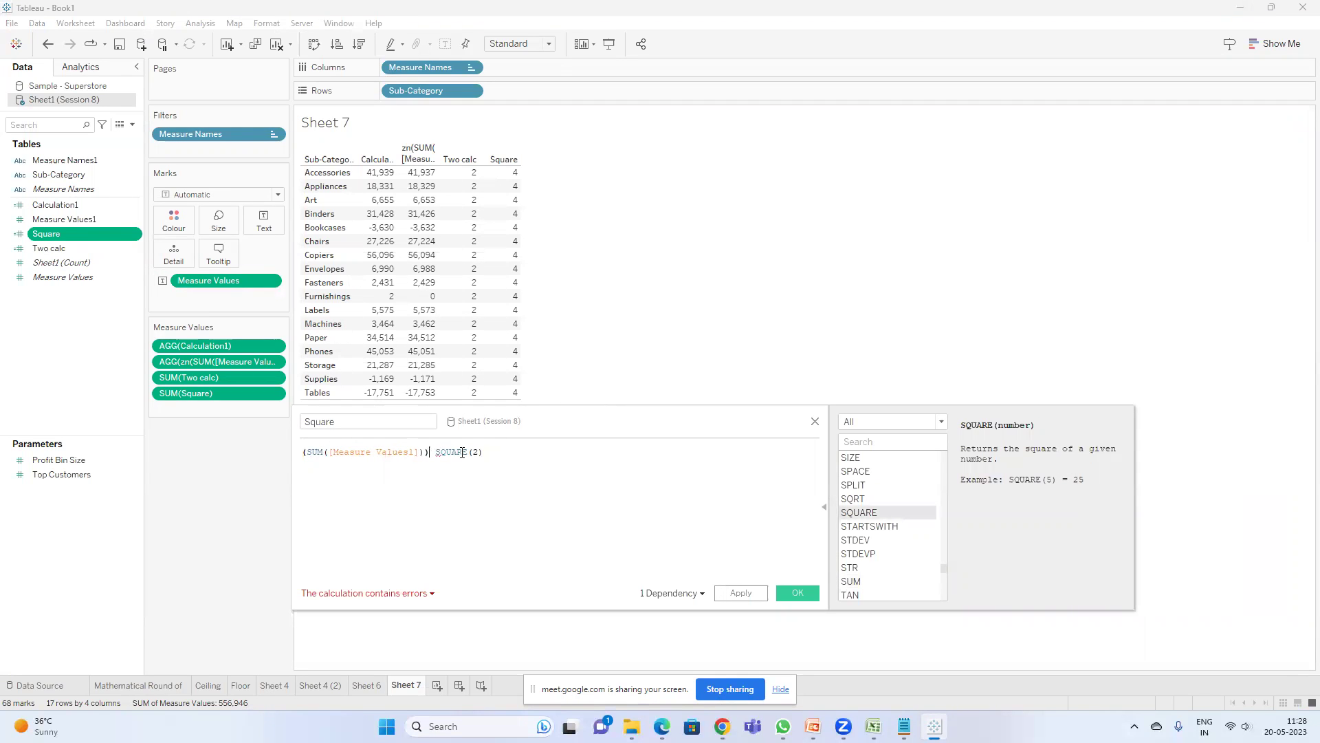
type("*")
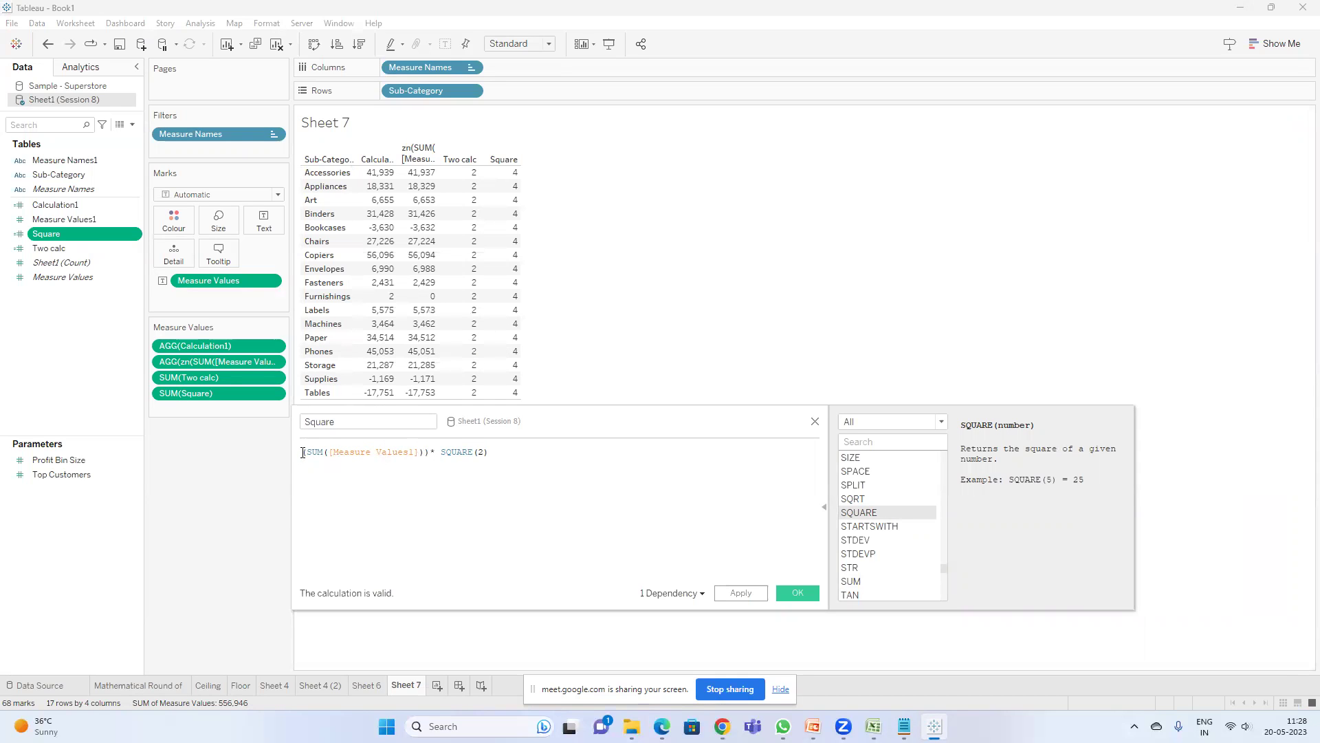
type("SQUARE")
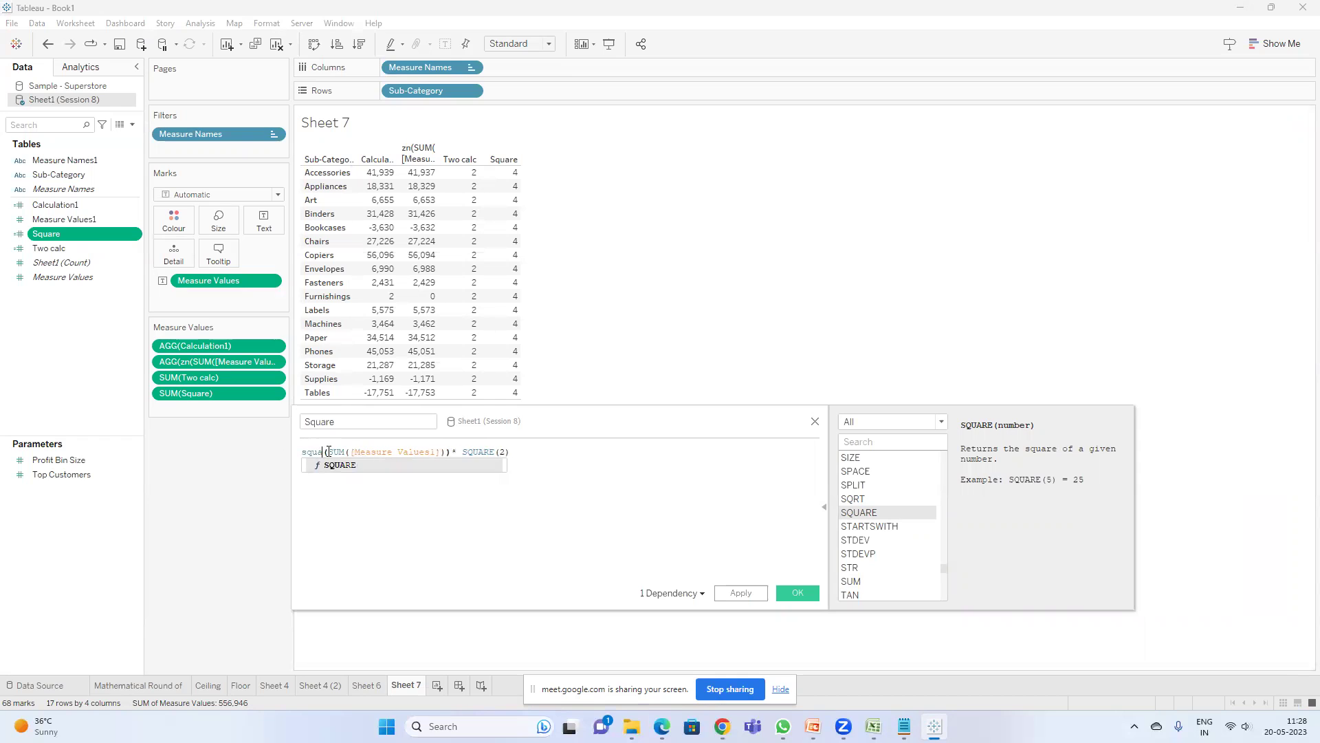
key("Return")
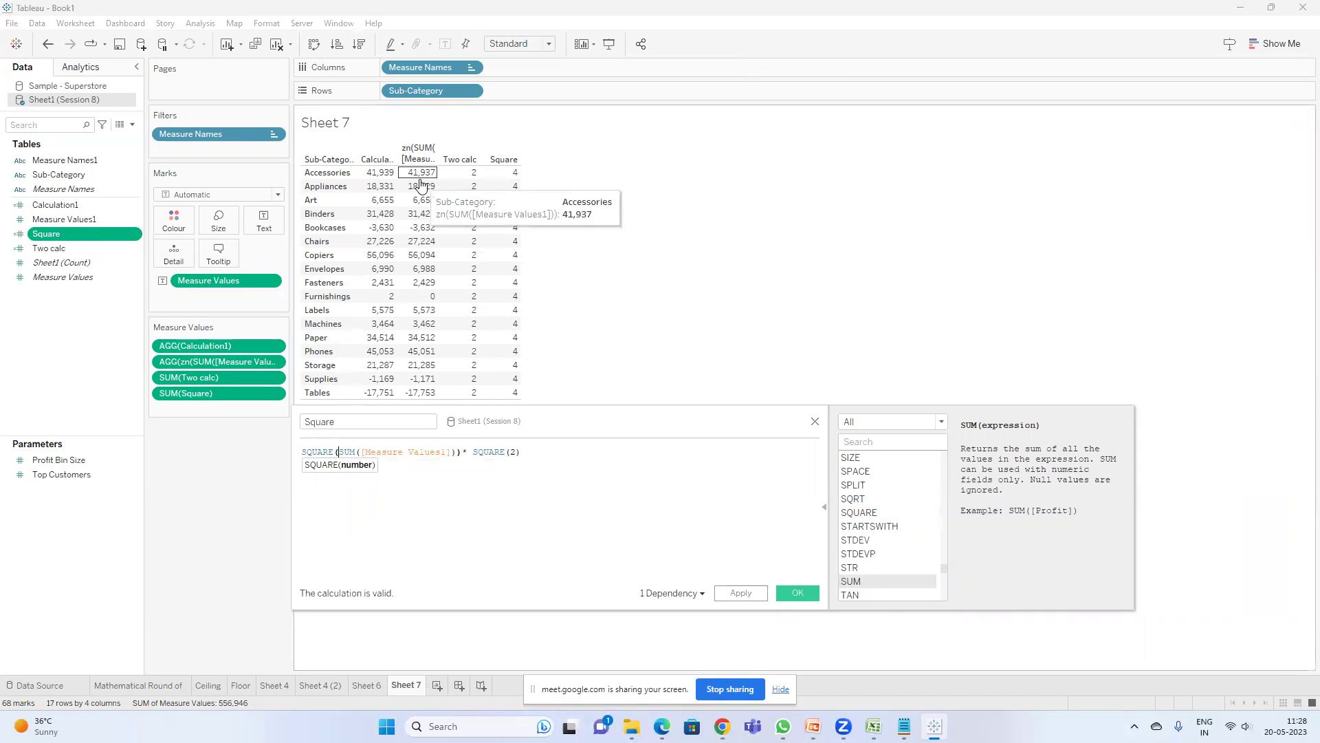
left_click_drag(527, 451, 465, 454)
key("BackSpace")
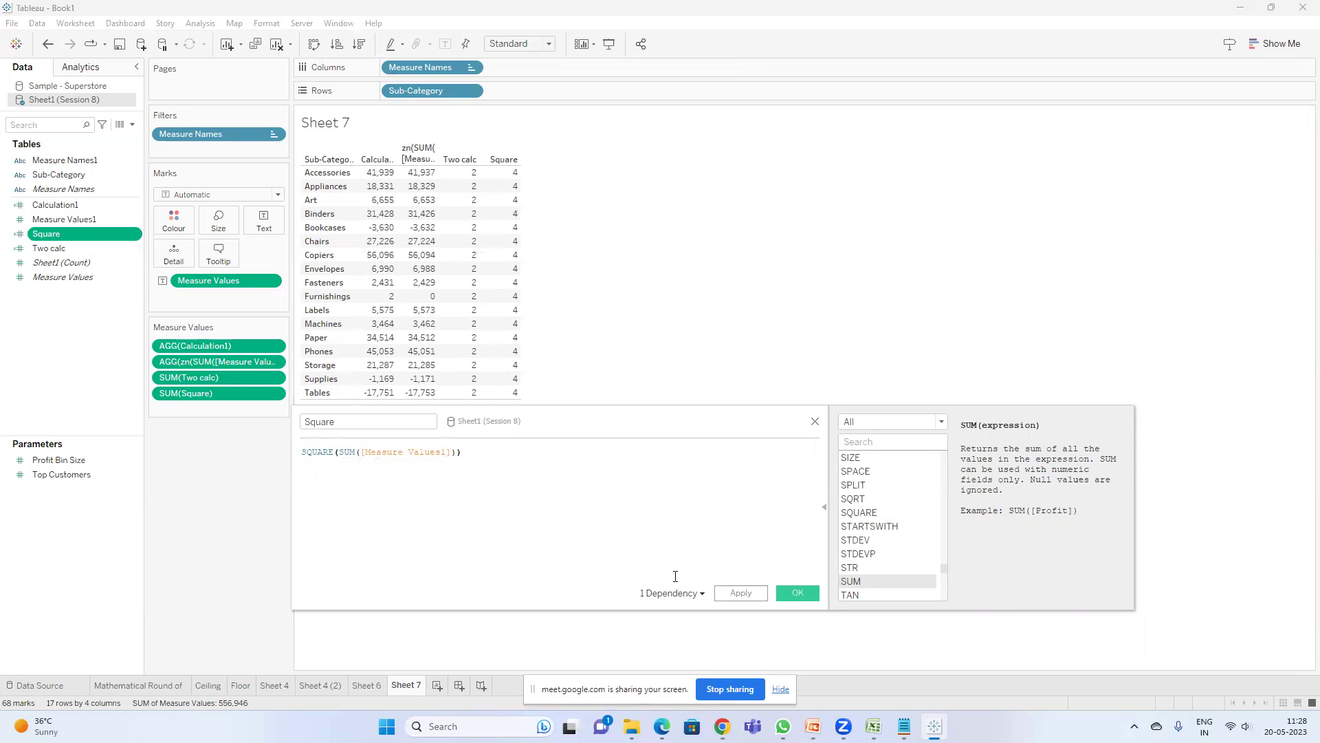
left_click(735, 594)
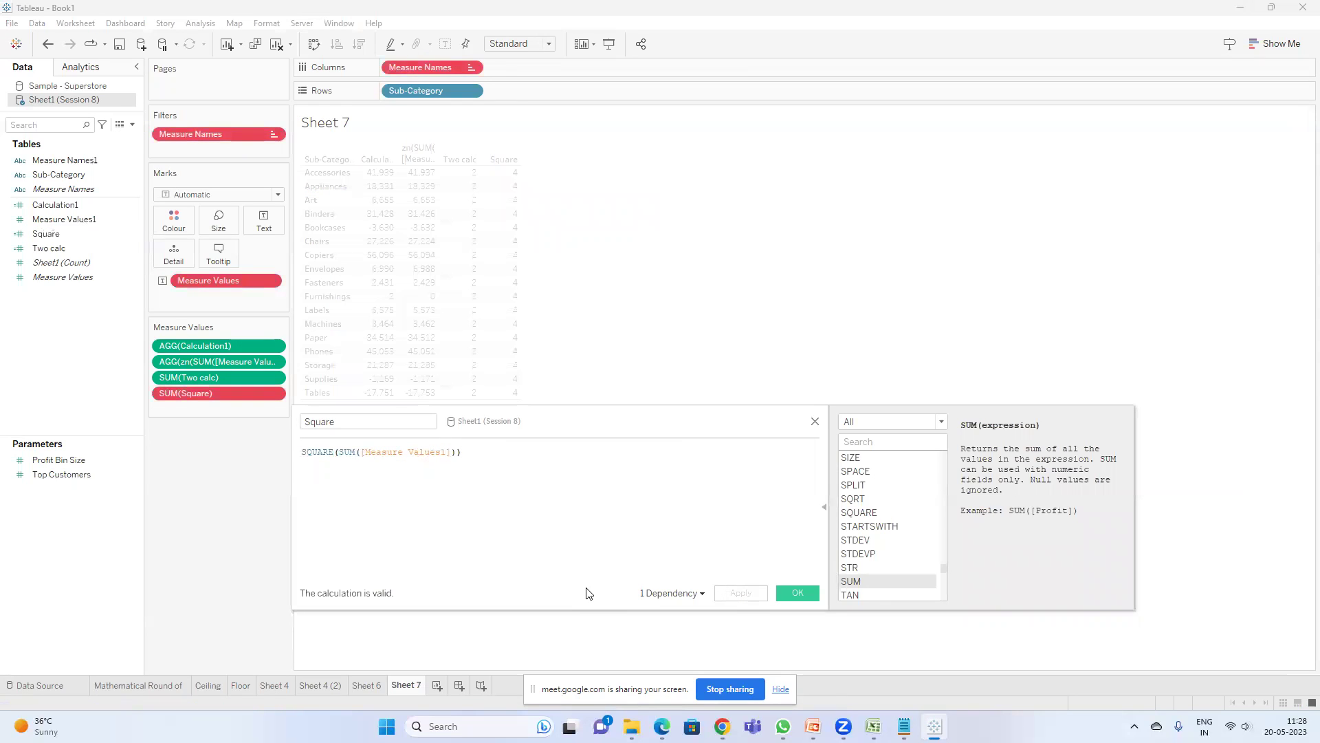
left_click(796, 592)
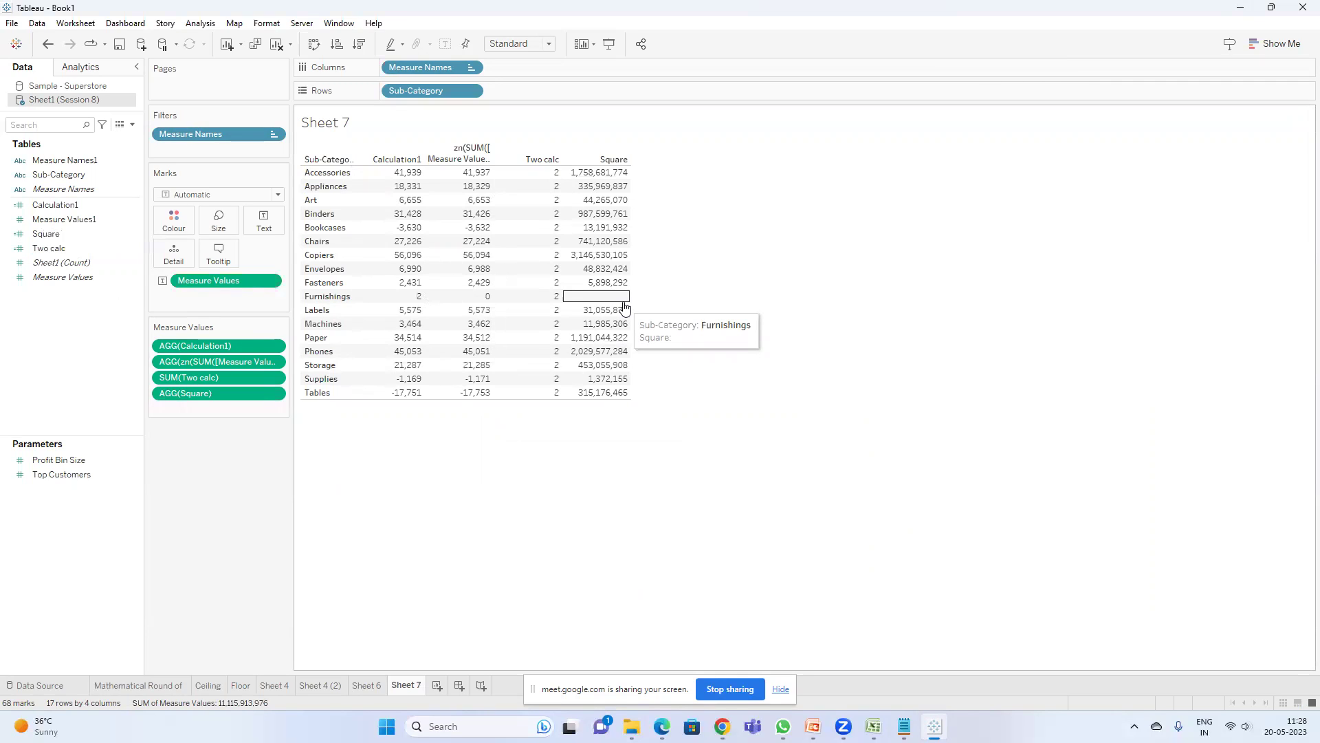
- Reopen the Square calculation SQUARE(SUM([Measure Values1])) for editing, with the cursor placed before SUM
right_click(59, 248)
left_click(98, 311)
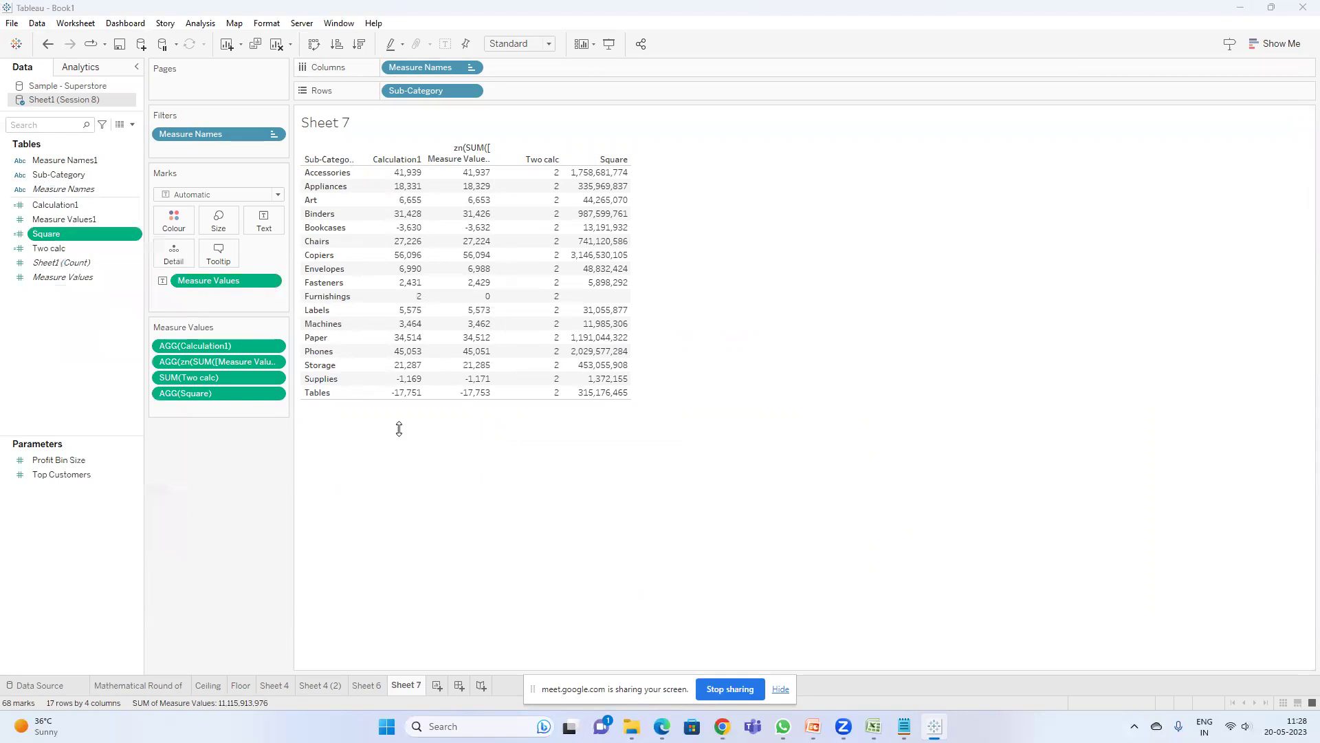
left_click(338, 452)
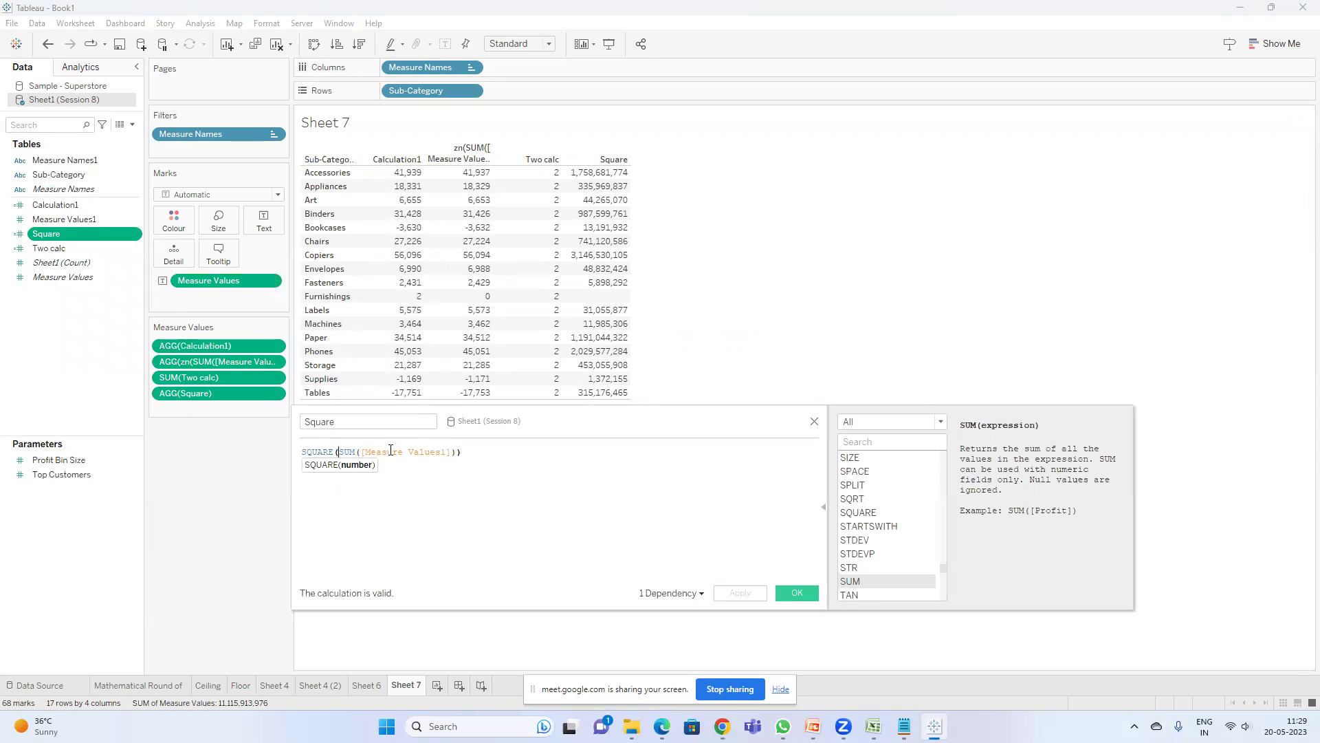
- Wrap the Square formula's SUM in ZN() and apply it so null Furnishings shows 0
type("zn")
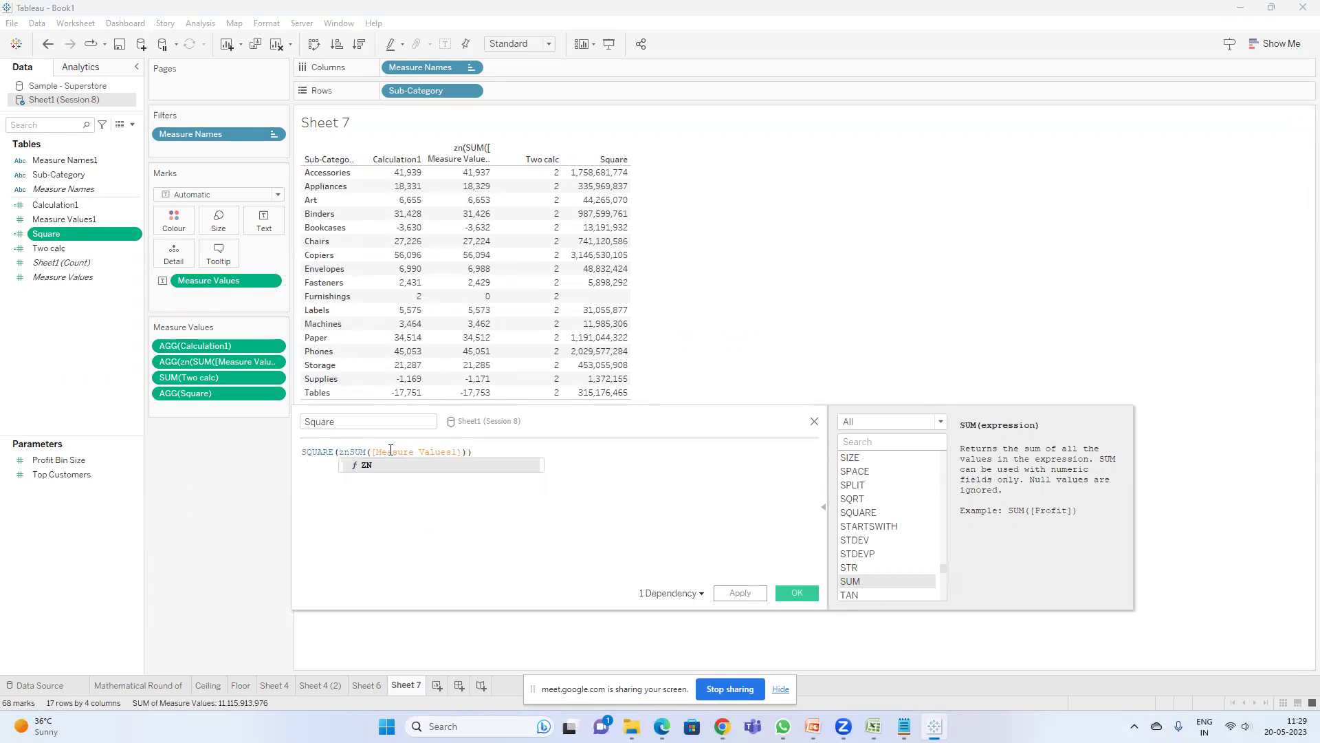
type("(")
left_click(476, 450)
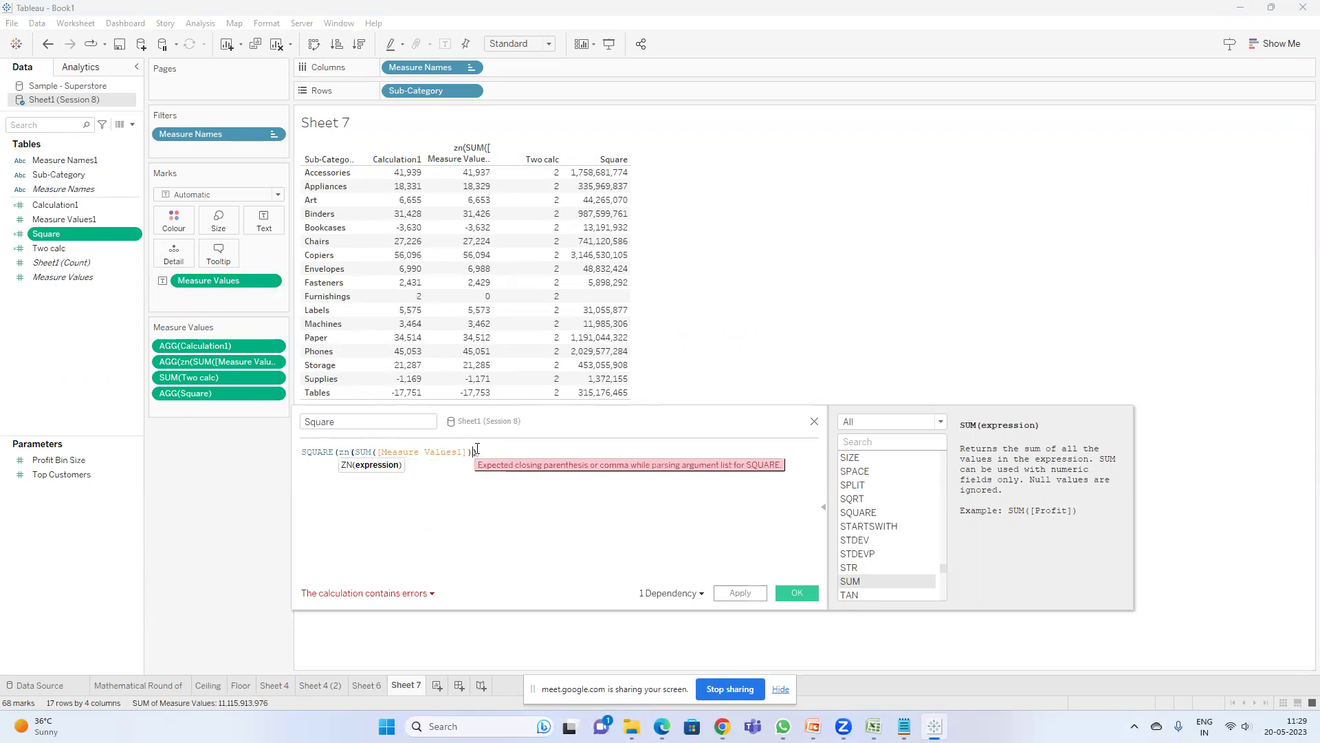
type(")")
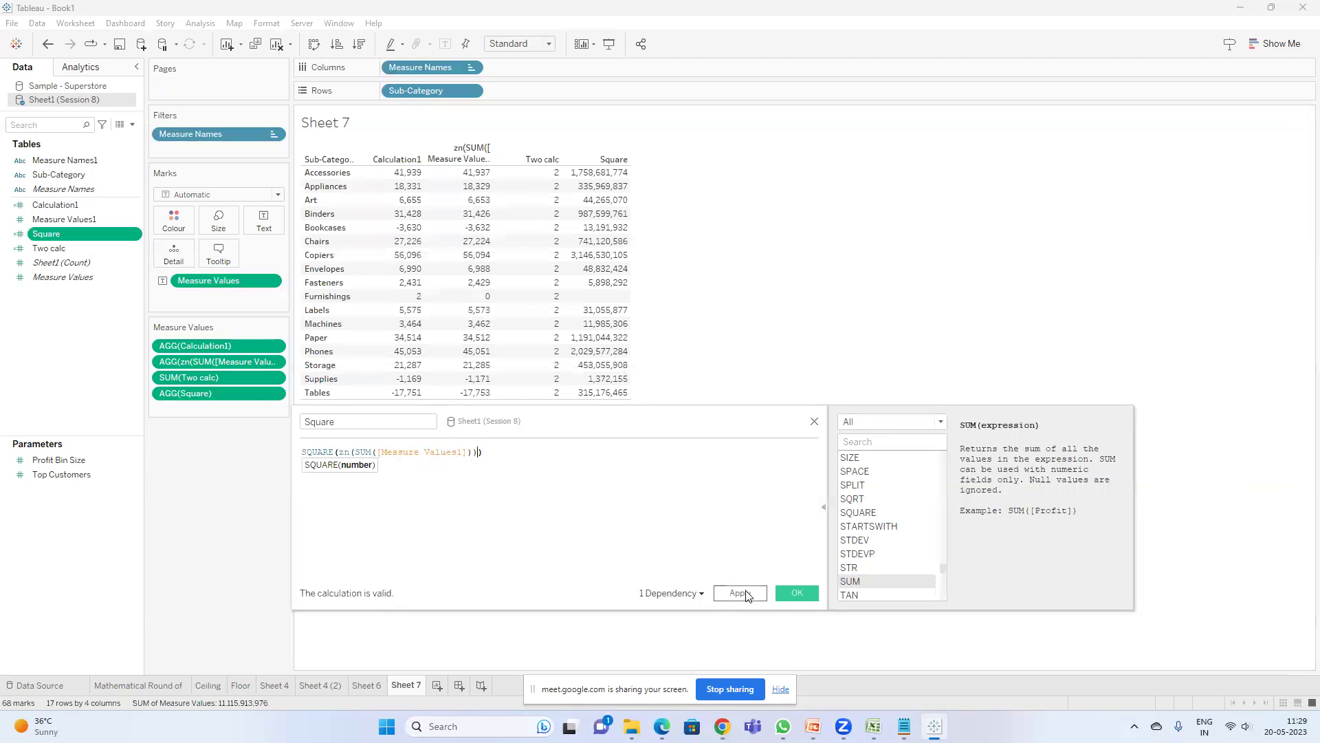
left_click(740, 593)
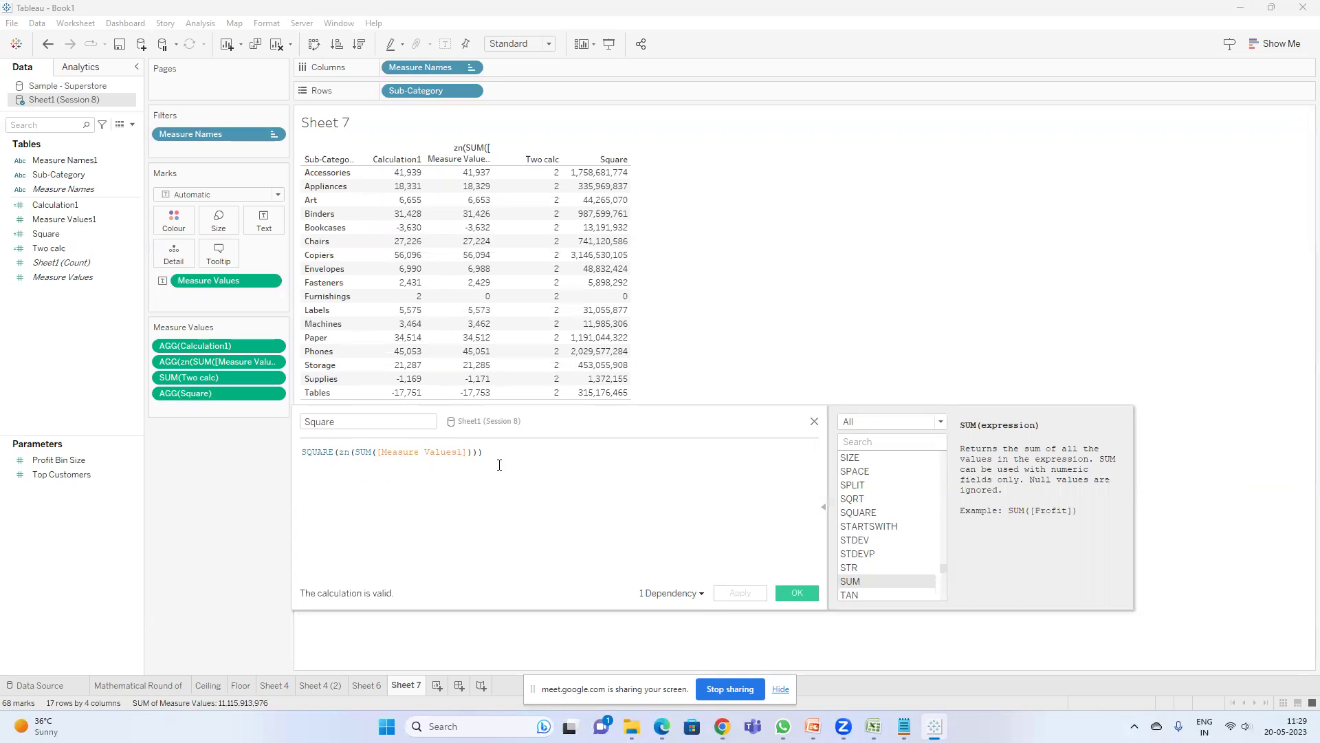
- Replace the Square formula with SQUARE(3) and save it, so every row shows 9
key("ctrl+a")
type("sqUARE()")
key("Return")
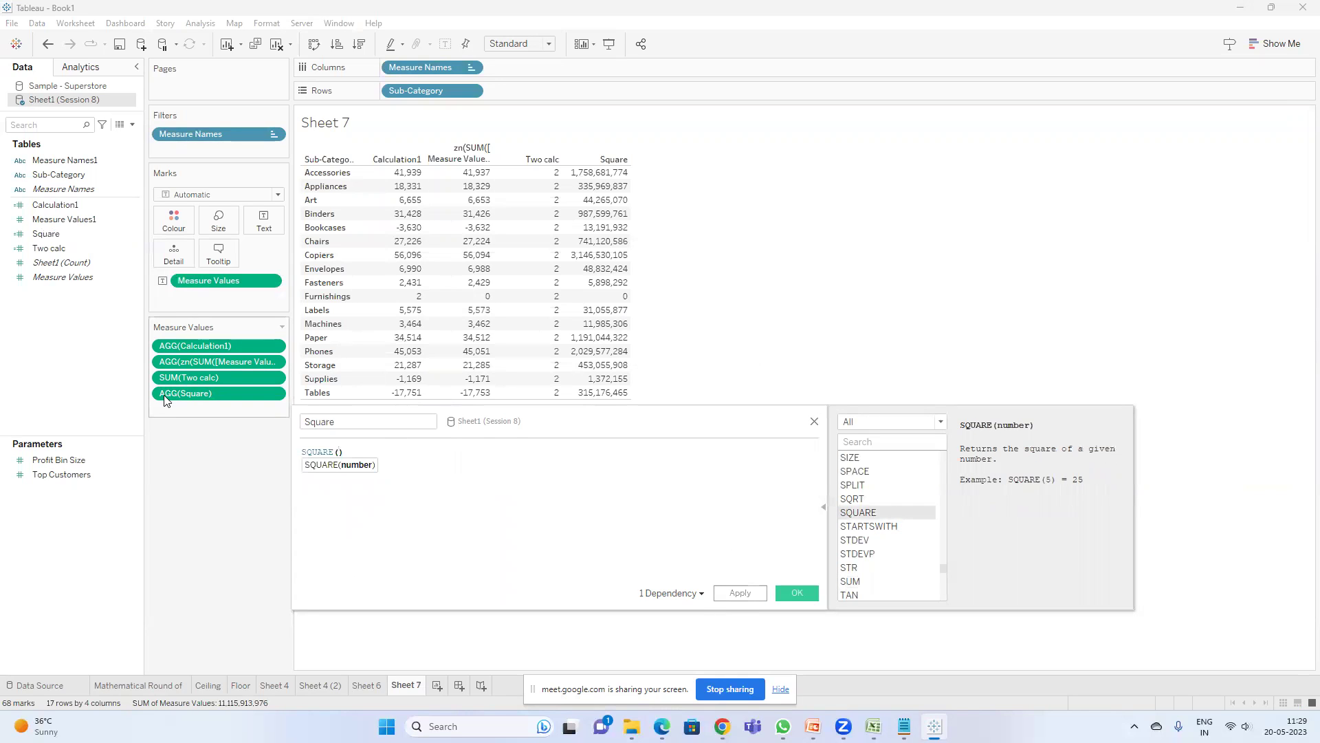
type("3")
left_click(799, 595)
mouse_move(223, 390)
left_mouse_down()
mouse_move(228, 471)
mouse_move(84, 265)
mouse_move(224, 391)
left_mouse_up()
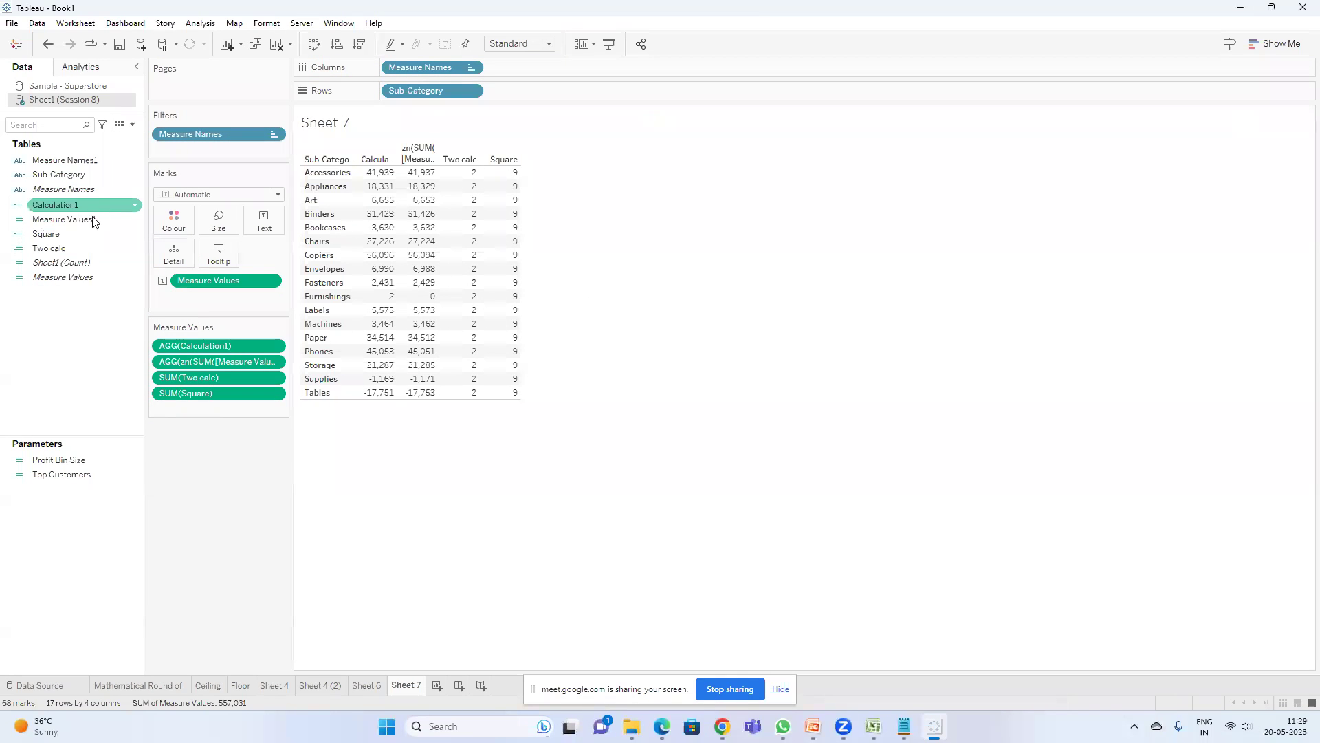
- Duplicate the Square field and rename the copy to Square root
right_click(61, 235)
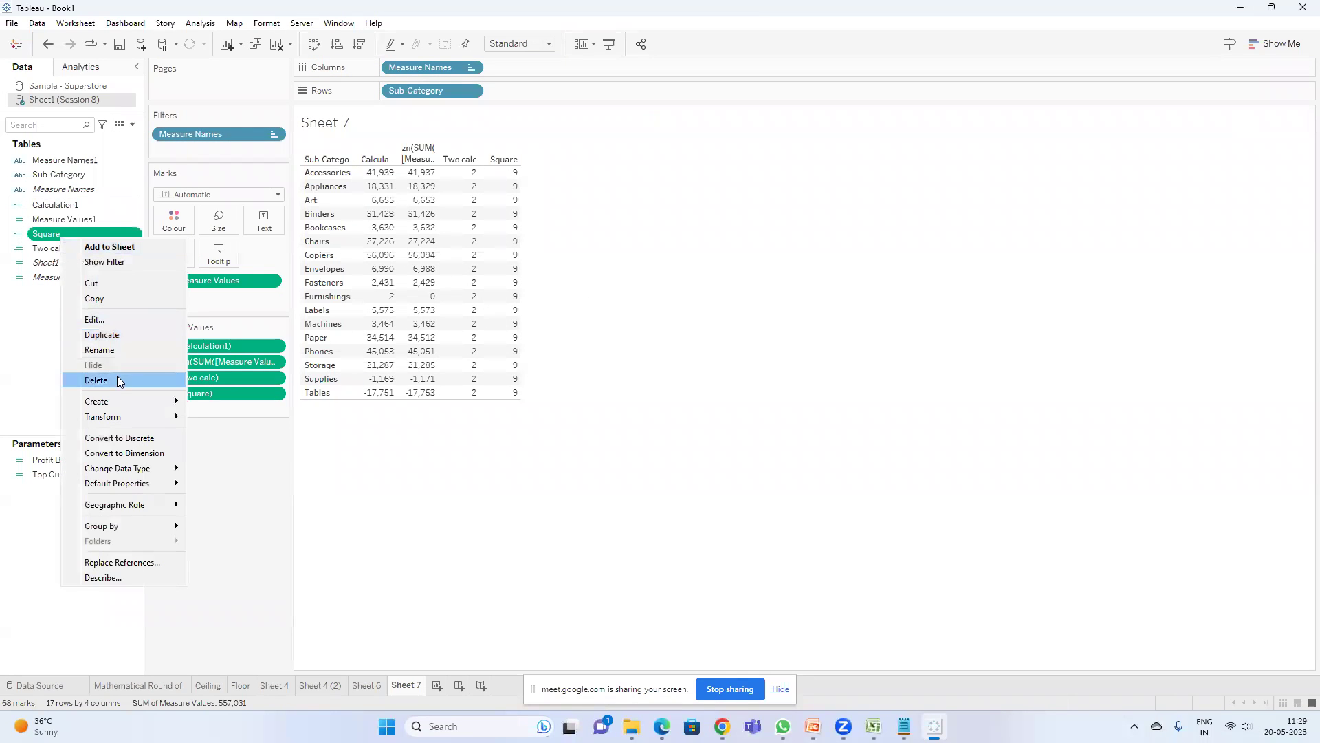
left_click(115, 334)
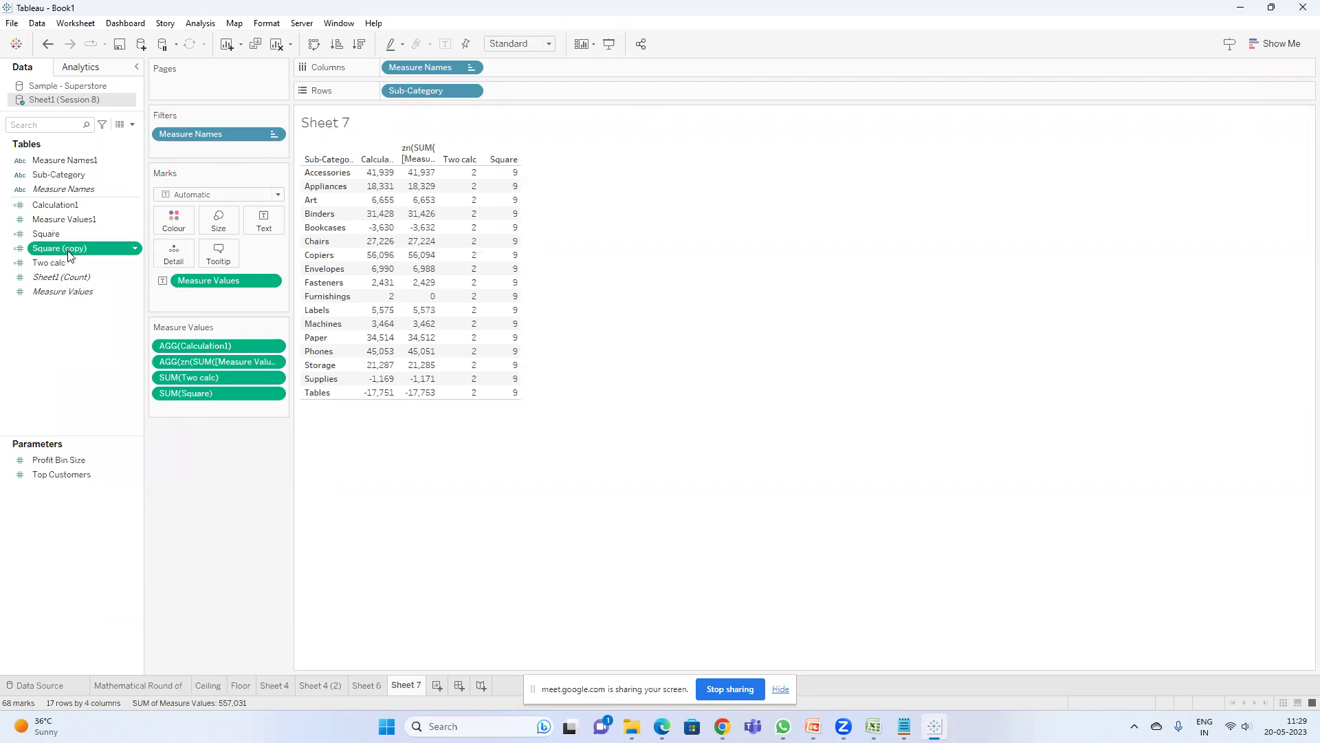
right_click(70, 252)
left_click(104, 333)
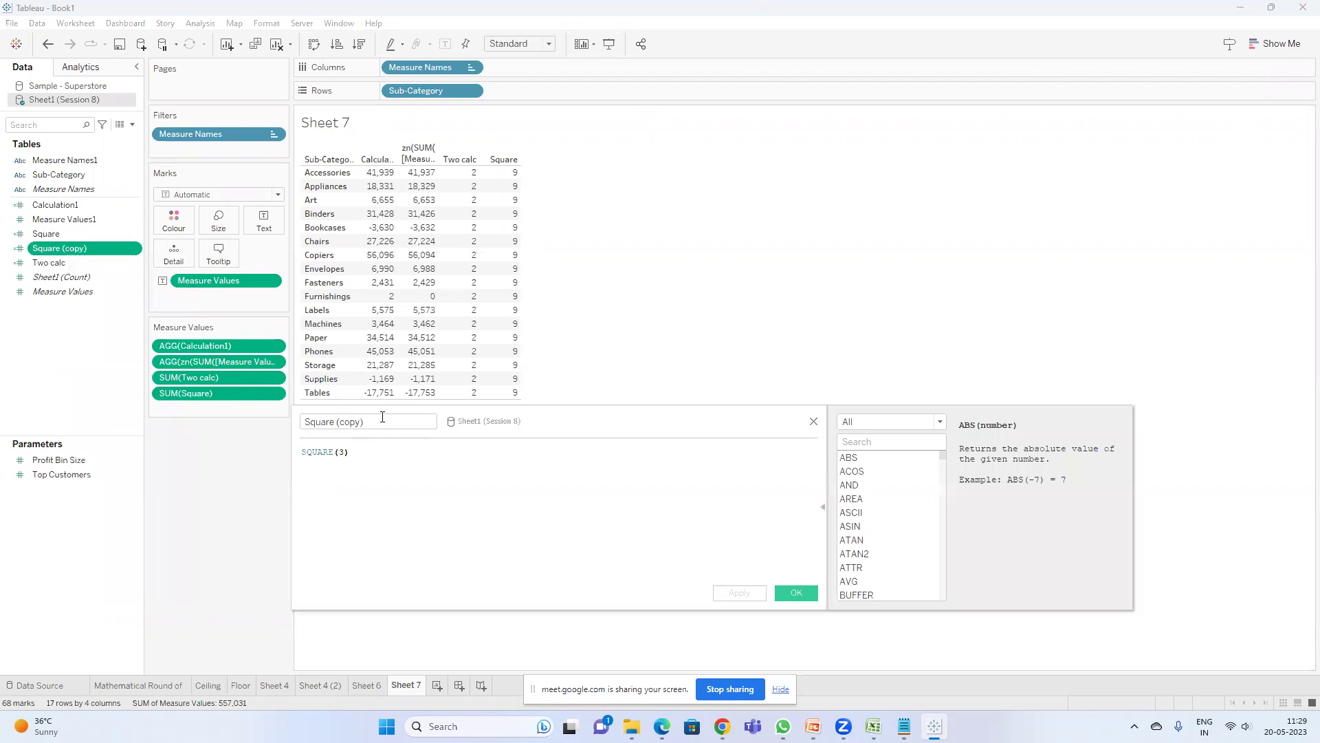
key("BackSpace")
key("BackSpace")
key("BackSpace")
key("BackSpace")
key("BackSpace")
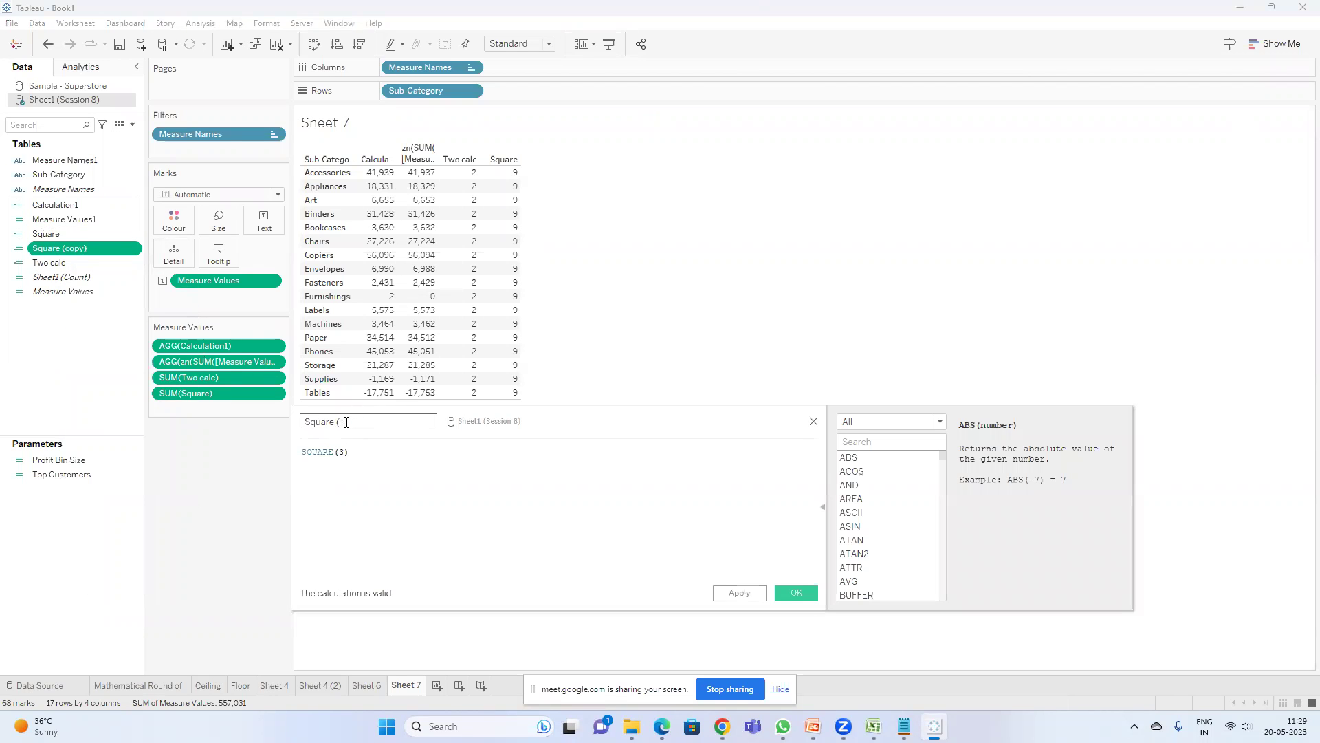
type("root")
- Define Square root as SQRT(25) and apply it
key("Tab")
type("squar")
key("BackSpace")
key("BackSpace")
key("BackSpace")
key("BackSpace")
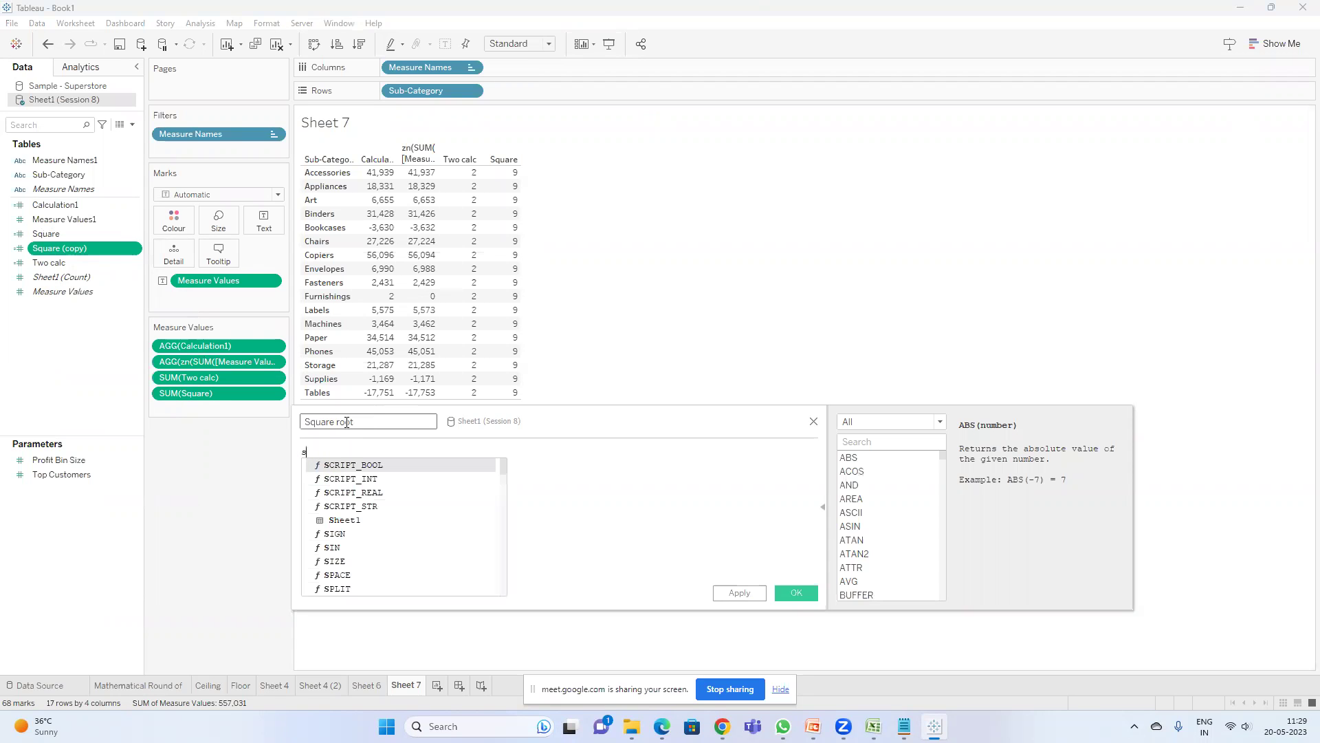
key("alt+Tab")
key("alt+Tab")
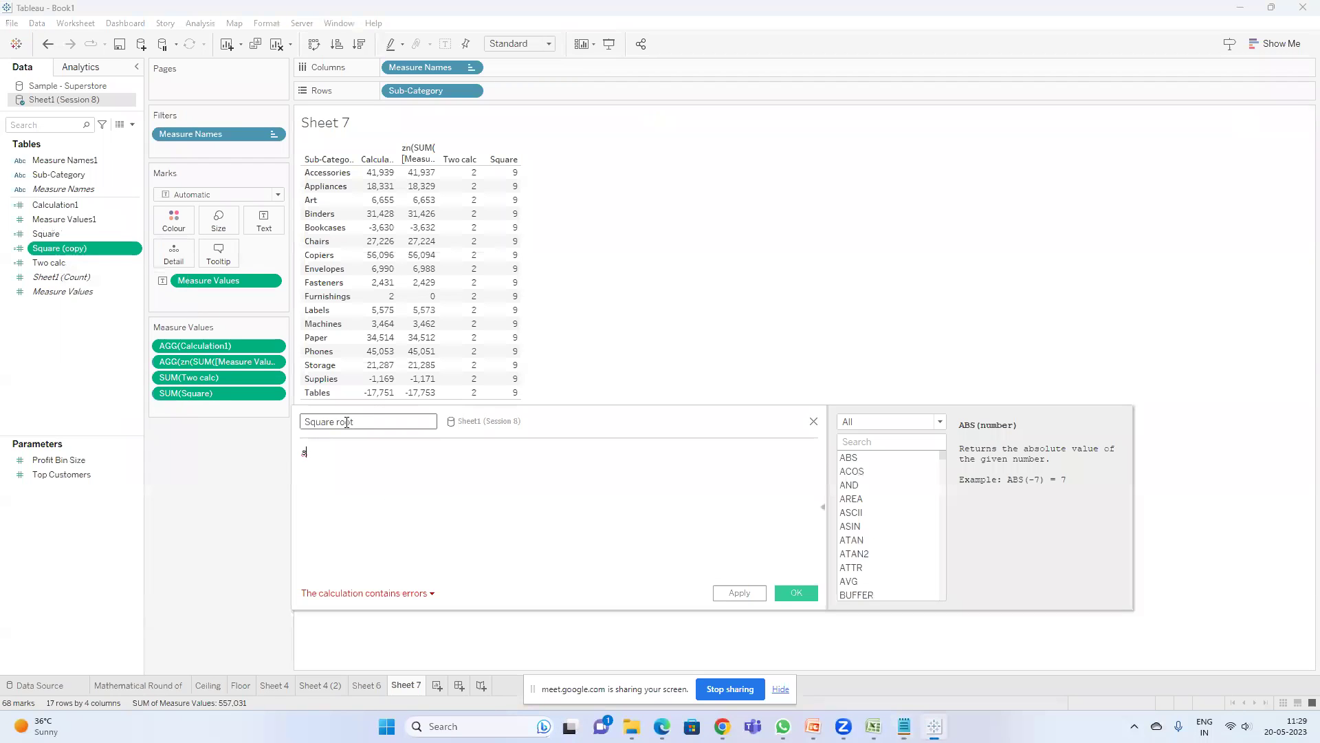
type("qr")
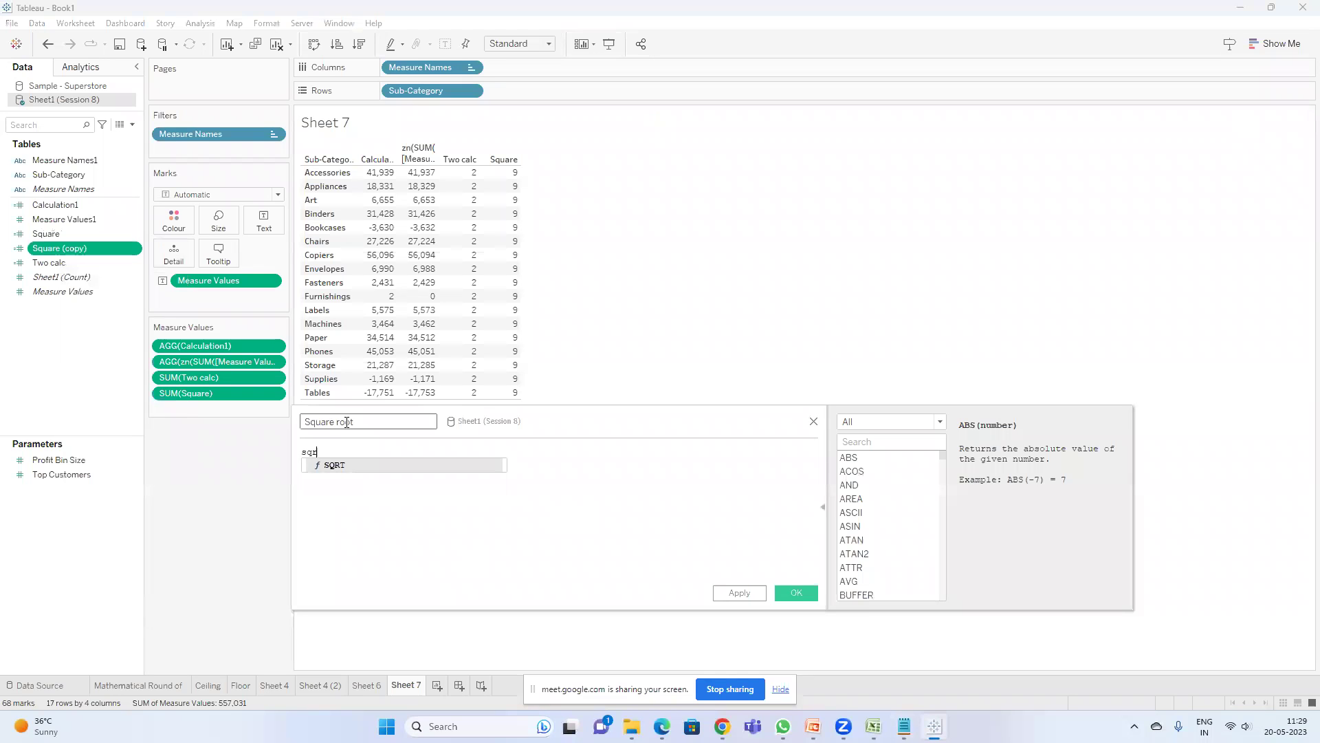
key("Return")
type("25")
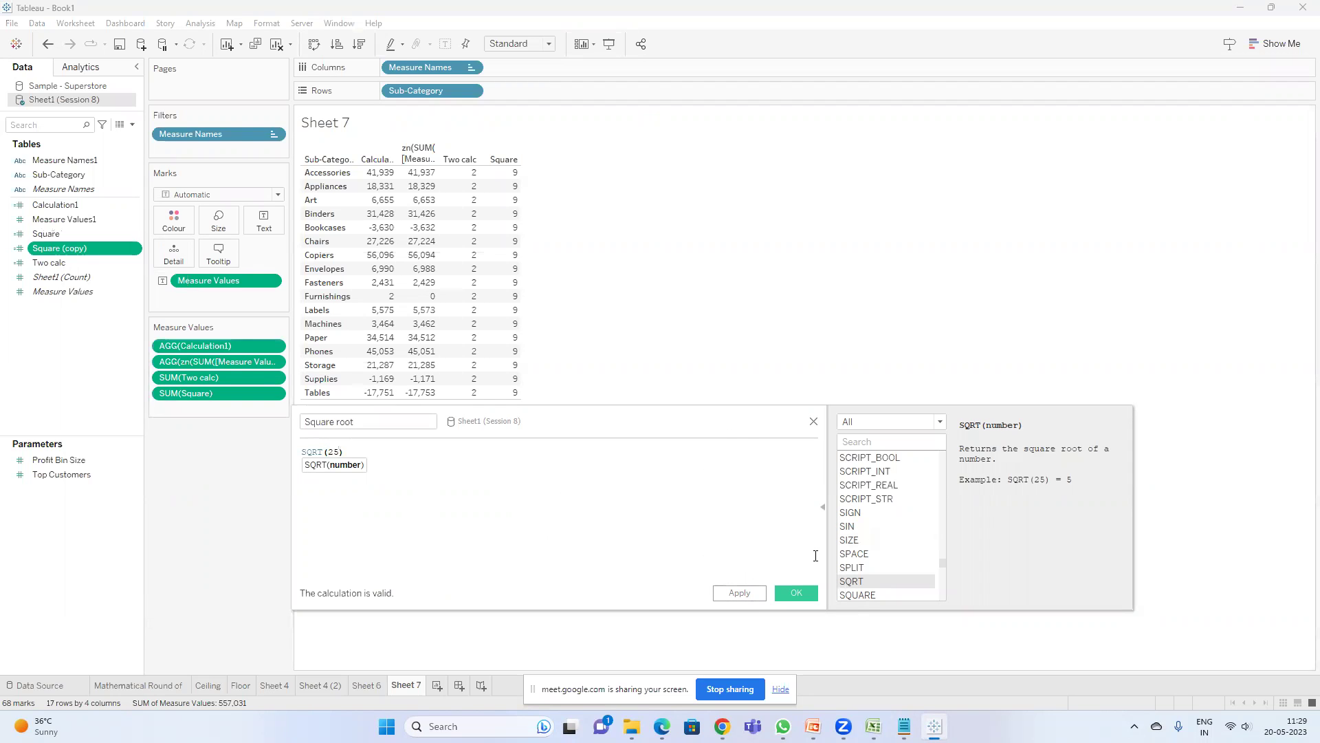
left_click(740, 593)
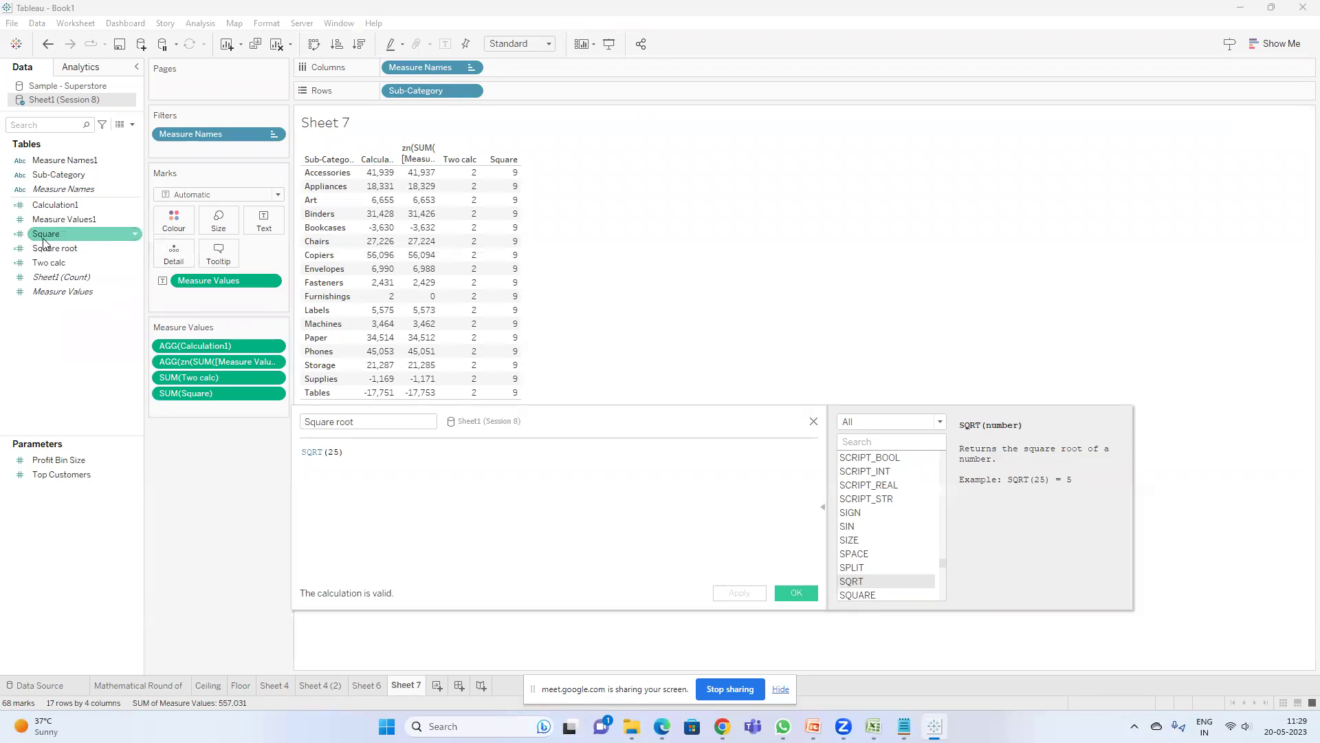
- Add Square root as a Sheet 7 column and change its formula from SQRT(25) to SQRT(9)
left_click_drag(506, 418, 495, 473)
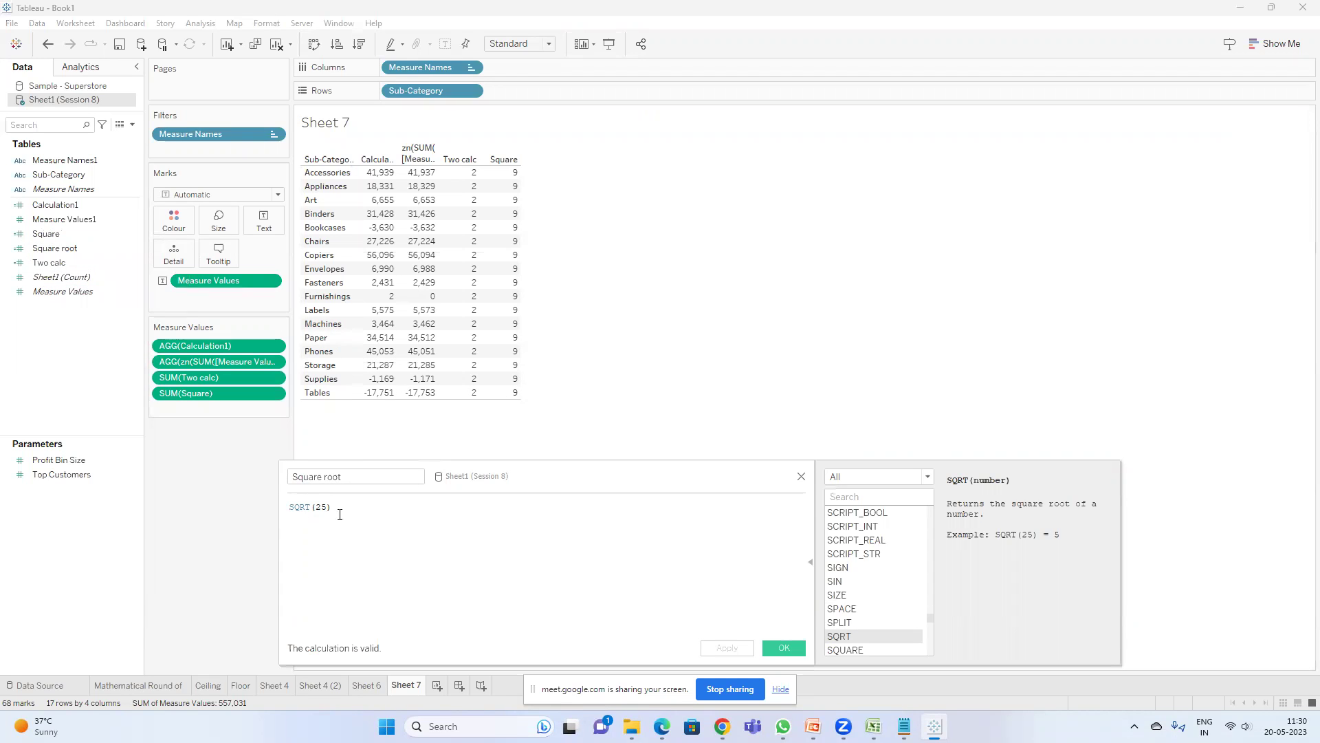
double_click(70, 248)
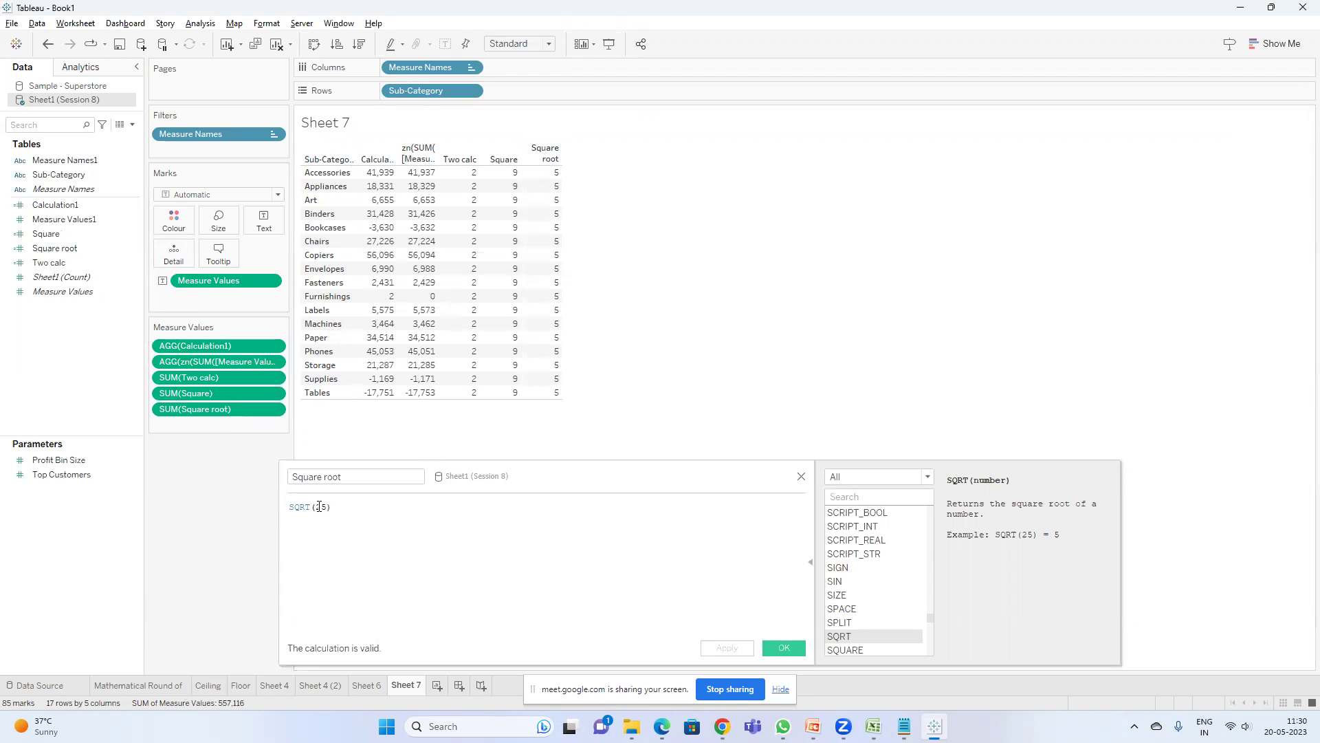
left_click_drag(733, 482, 733, 354)
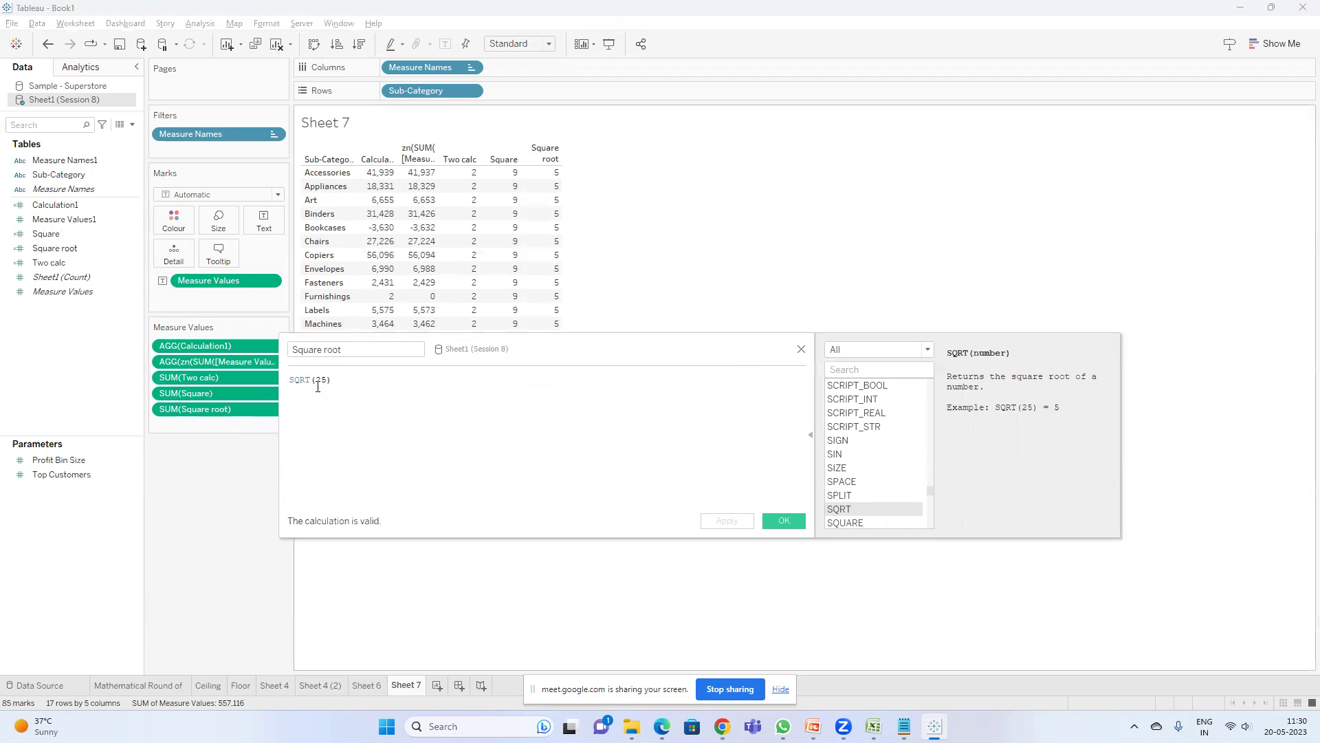
key("BackSpace")
key("BackSpace")
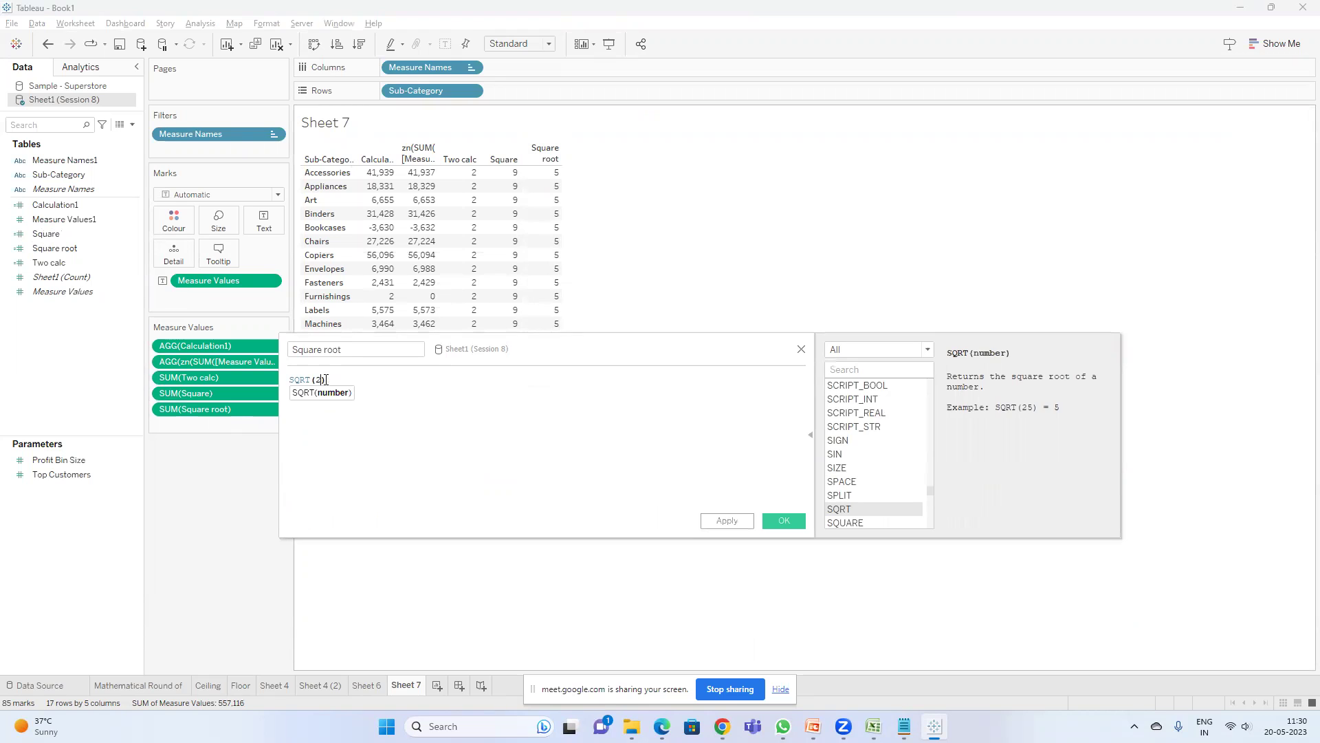
type("9")
left_click(721, 521)
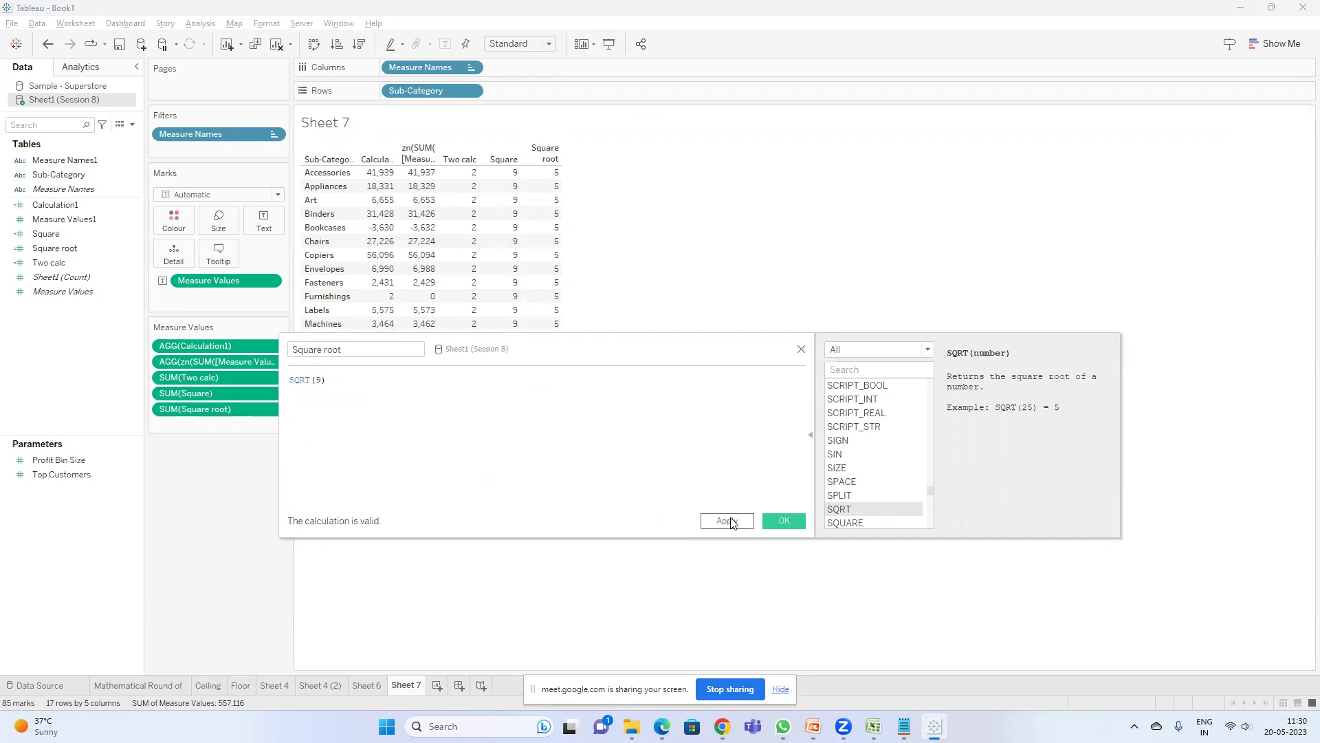
left_click(789, 521)
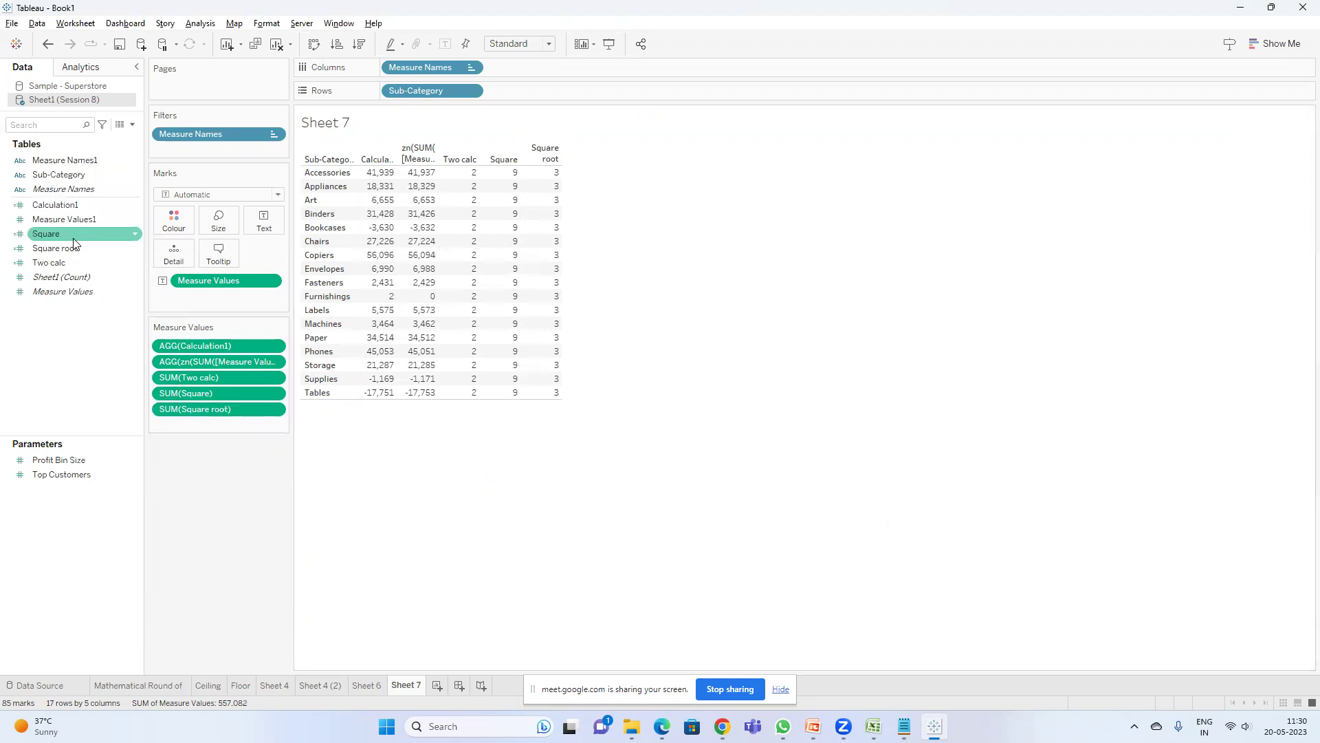
- In the Notepad 'round' note, type an ASCII section listing A -68 and B -69
key("alt+Tab")
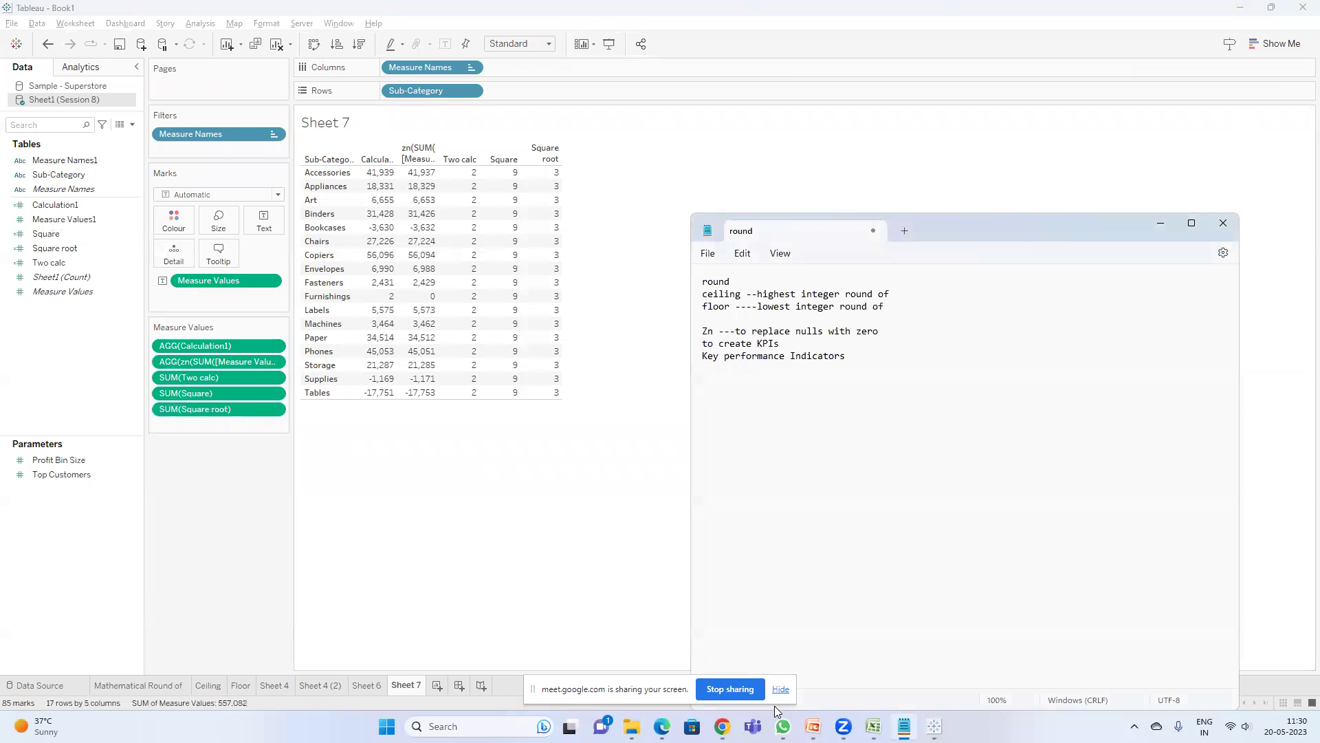
left_click(811, 725)
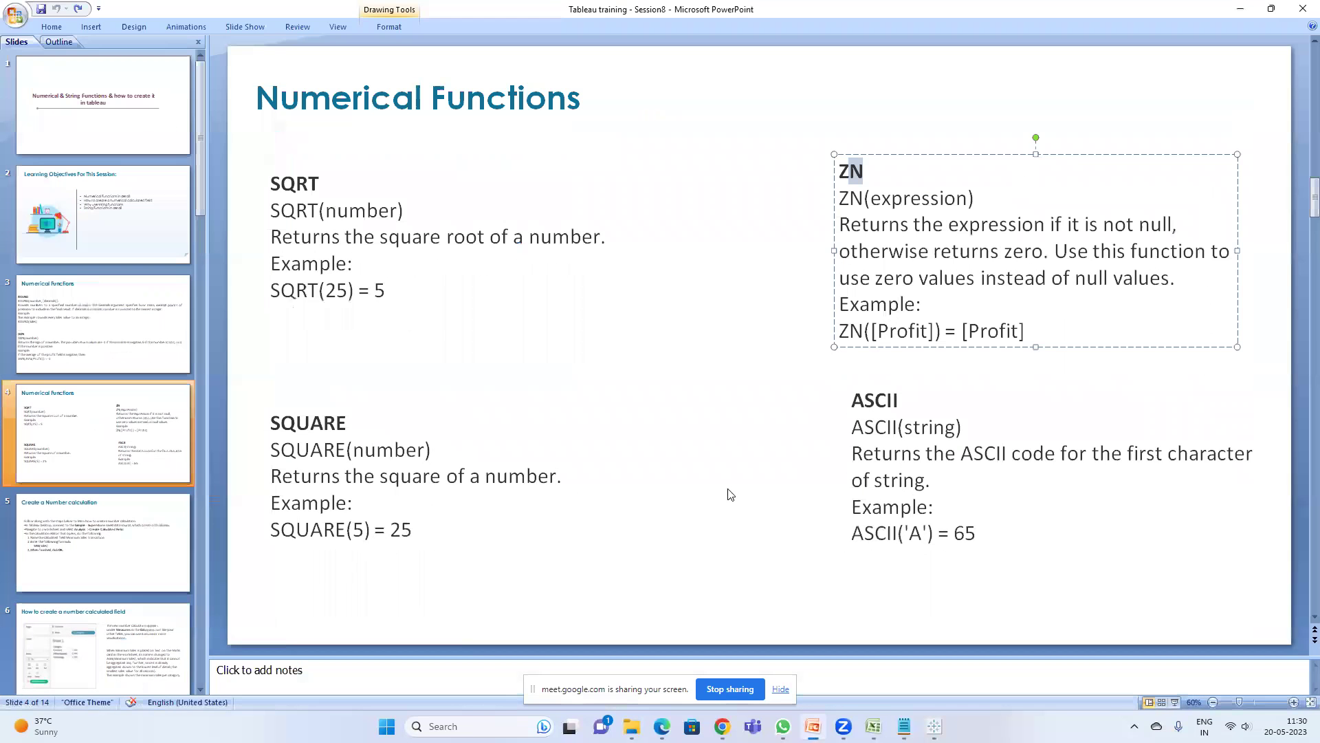
key("alt+Tab")
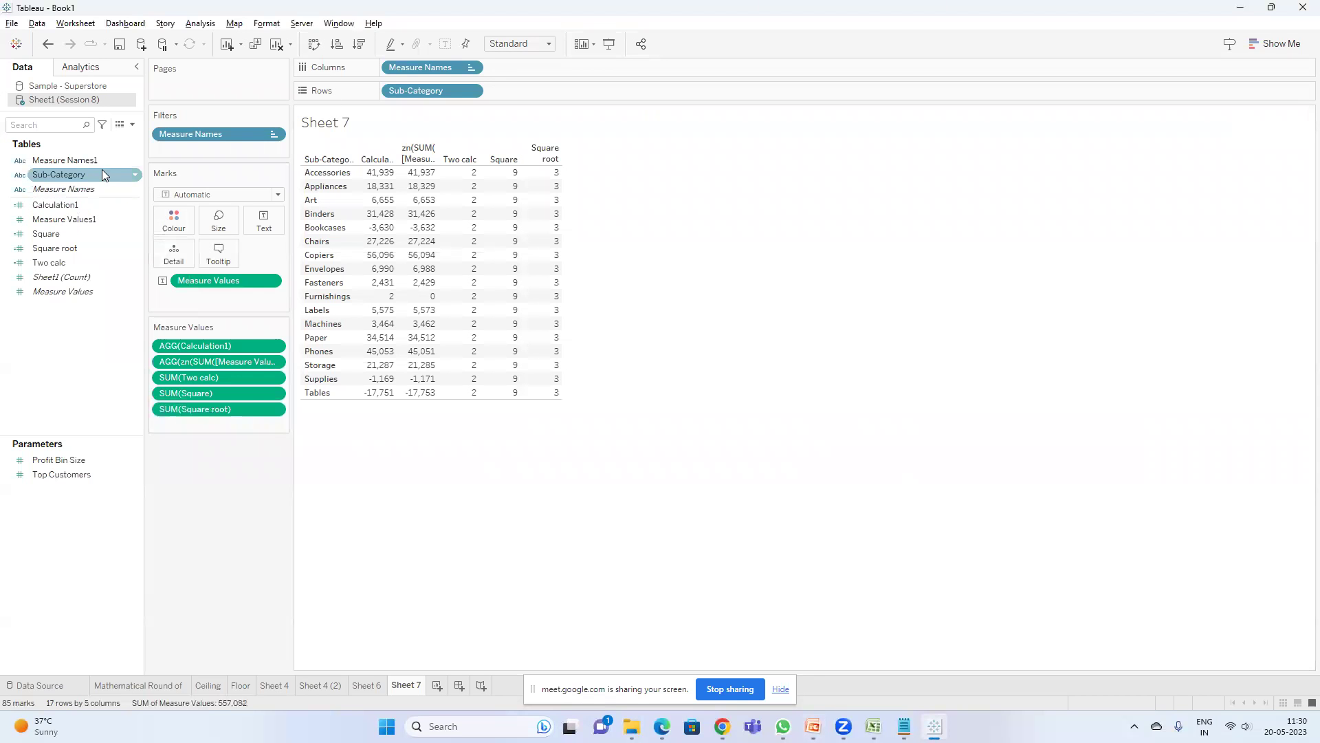
mouse_move(470, 234)
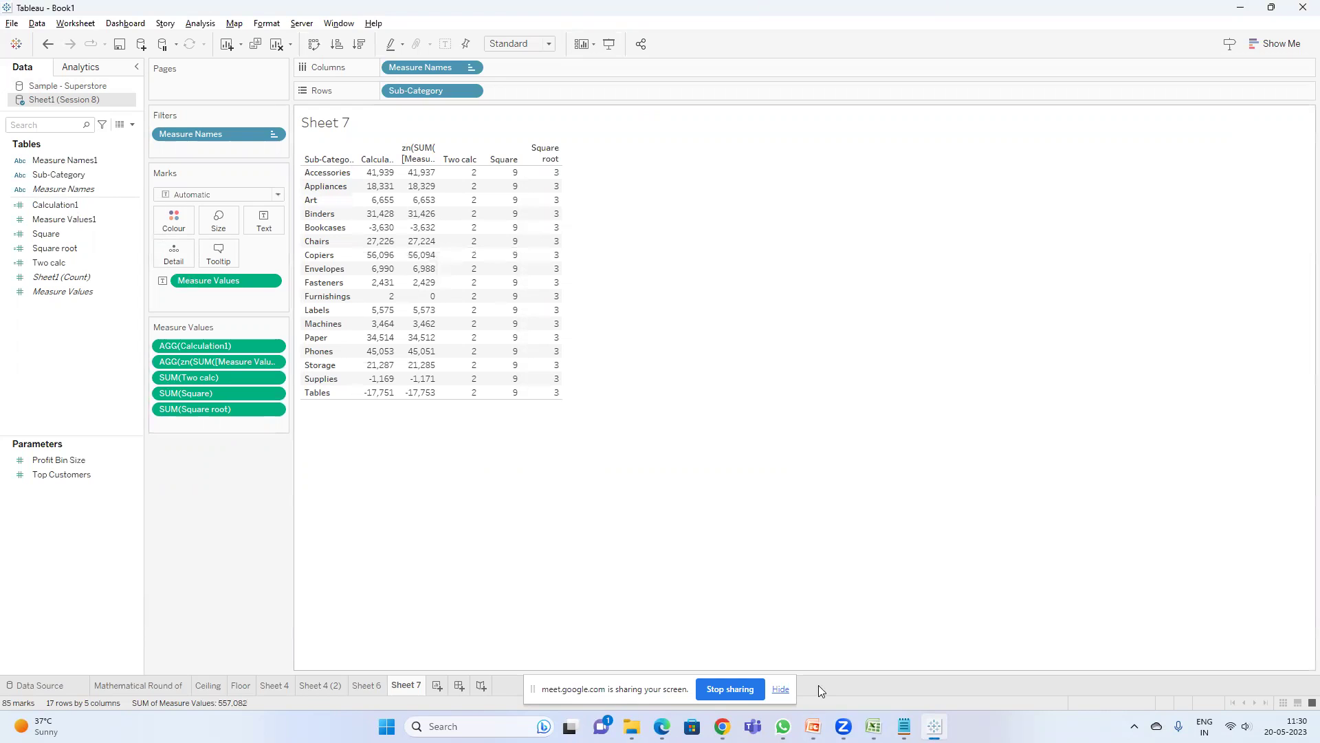
left_click(904, 726)
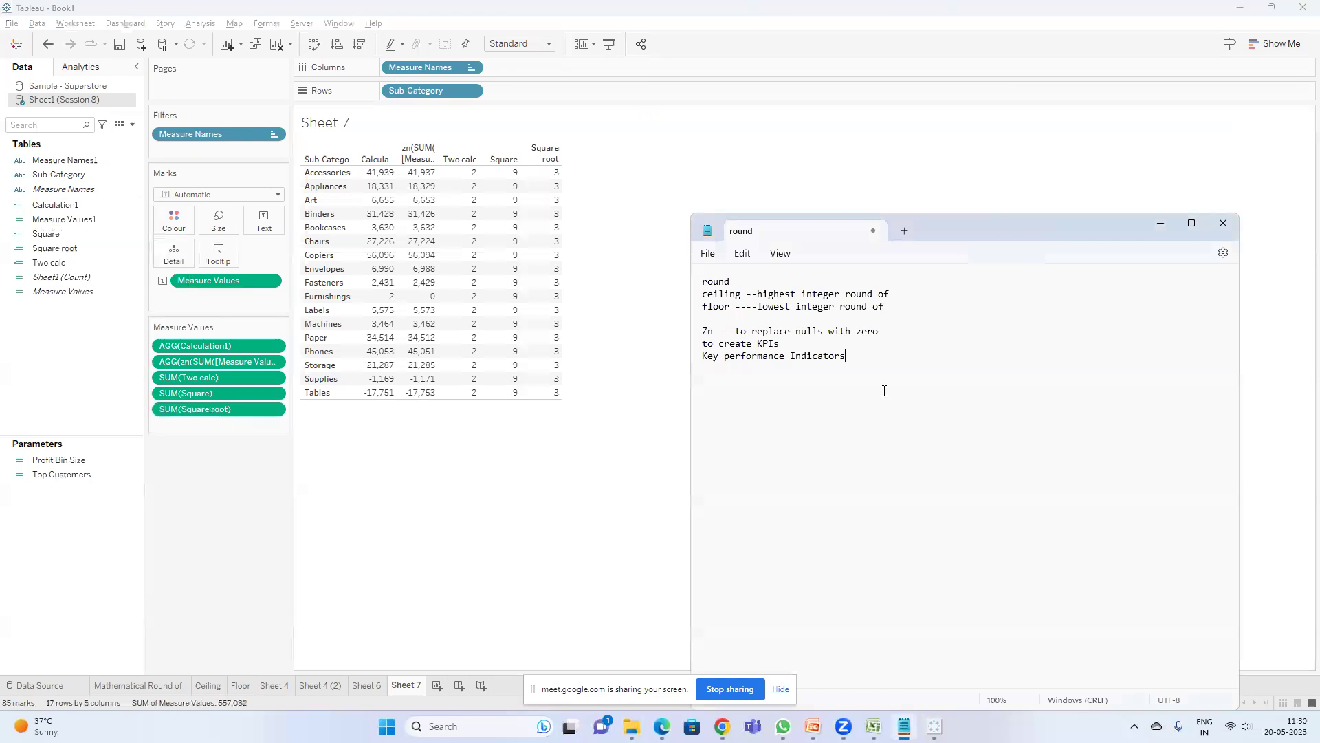
type("ASCI")
type("9")
key("Return")
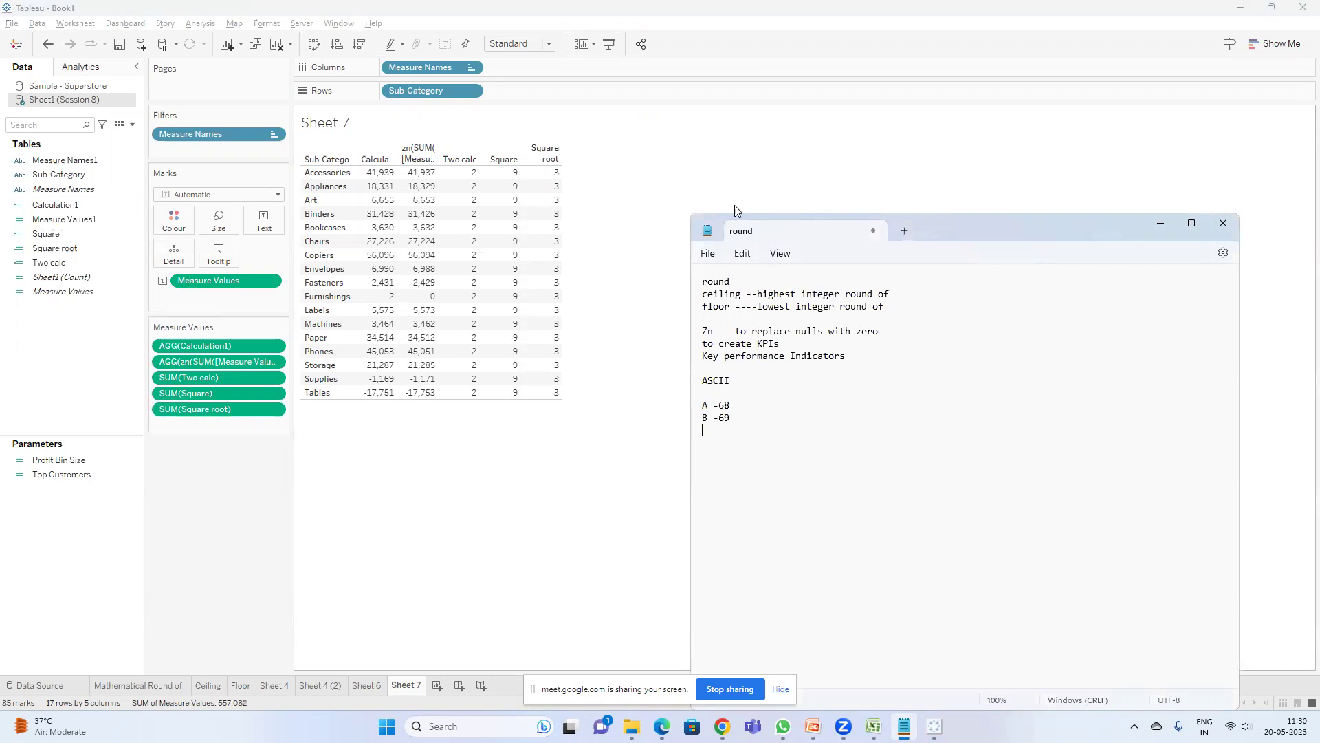
- Start a new calculated field named ASCII and add a blank Sheet 8
double_click(705, 382)
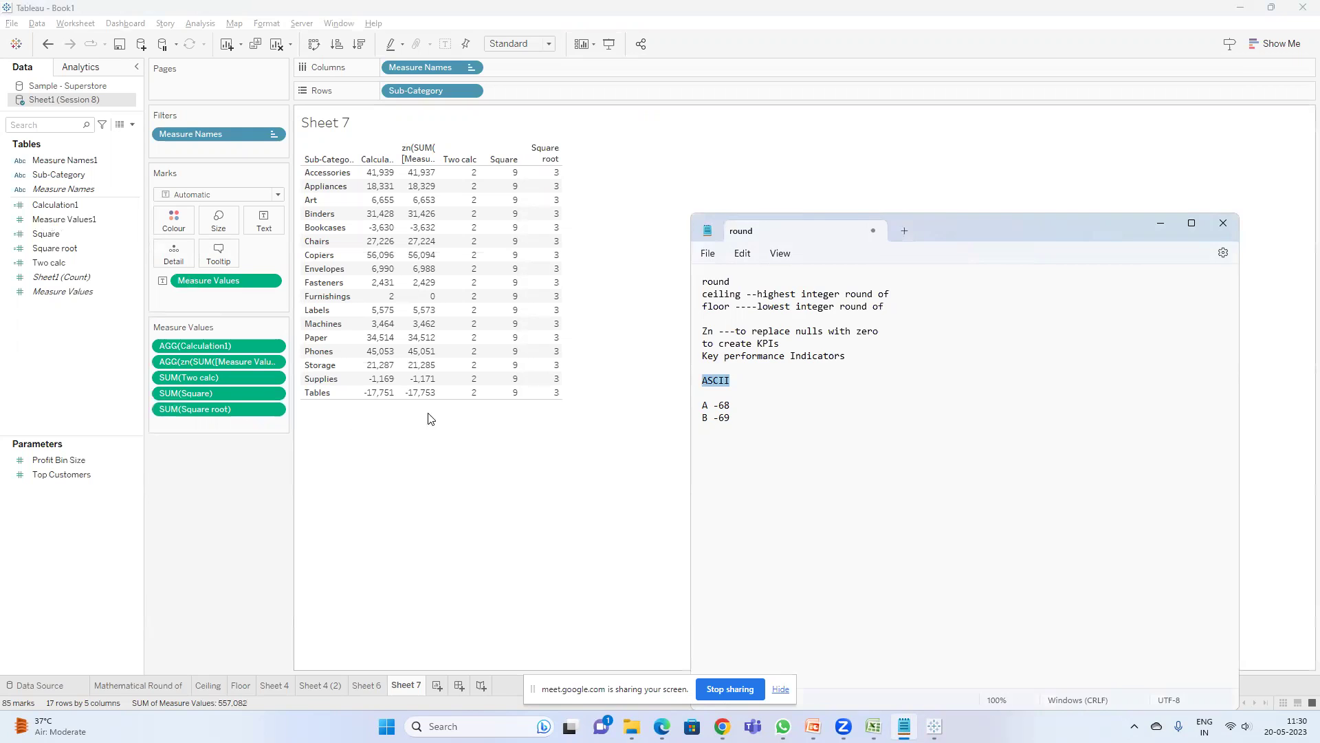
left_click(336, 433)
left_click(71, 206)
left_click(132, 126)
left_click(92, 141)
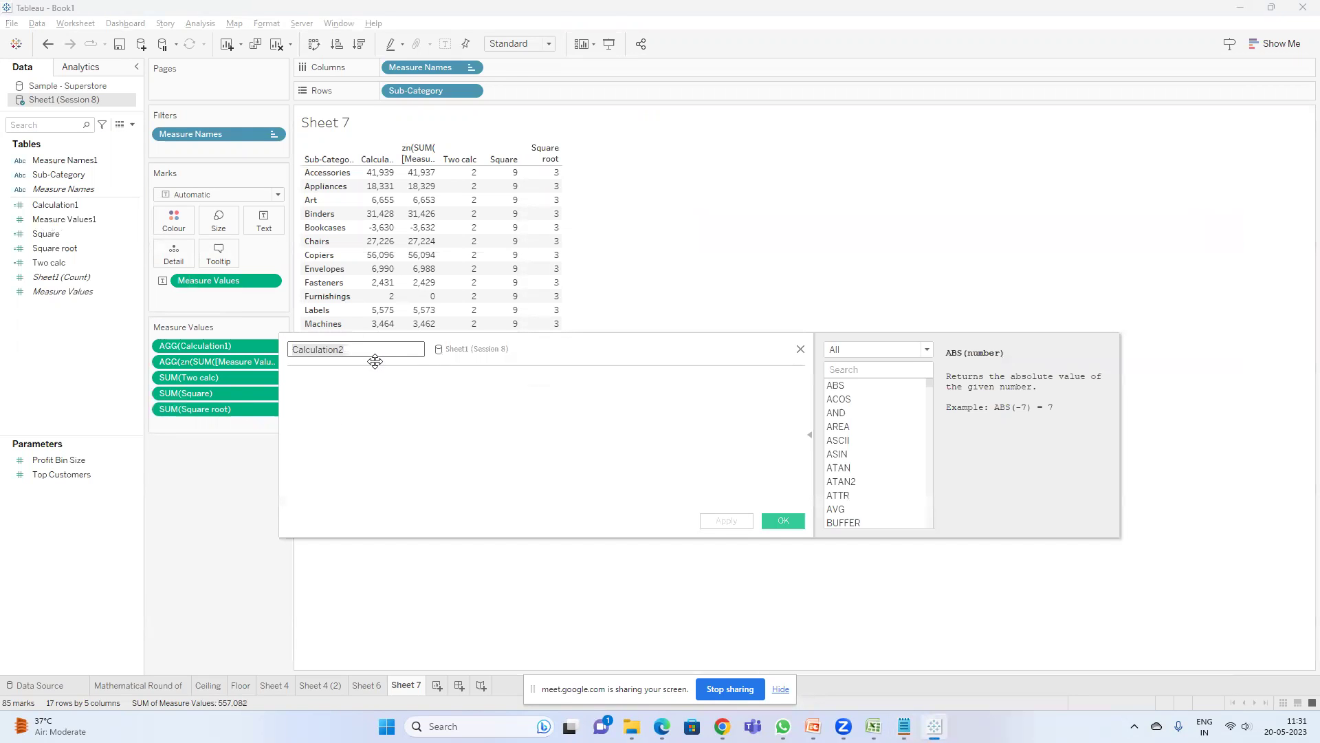
type("ASCII")
left_click(437, 685)
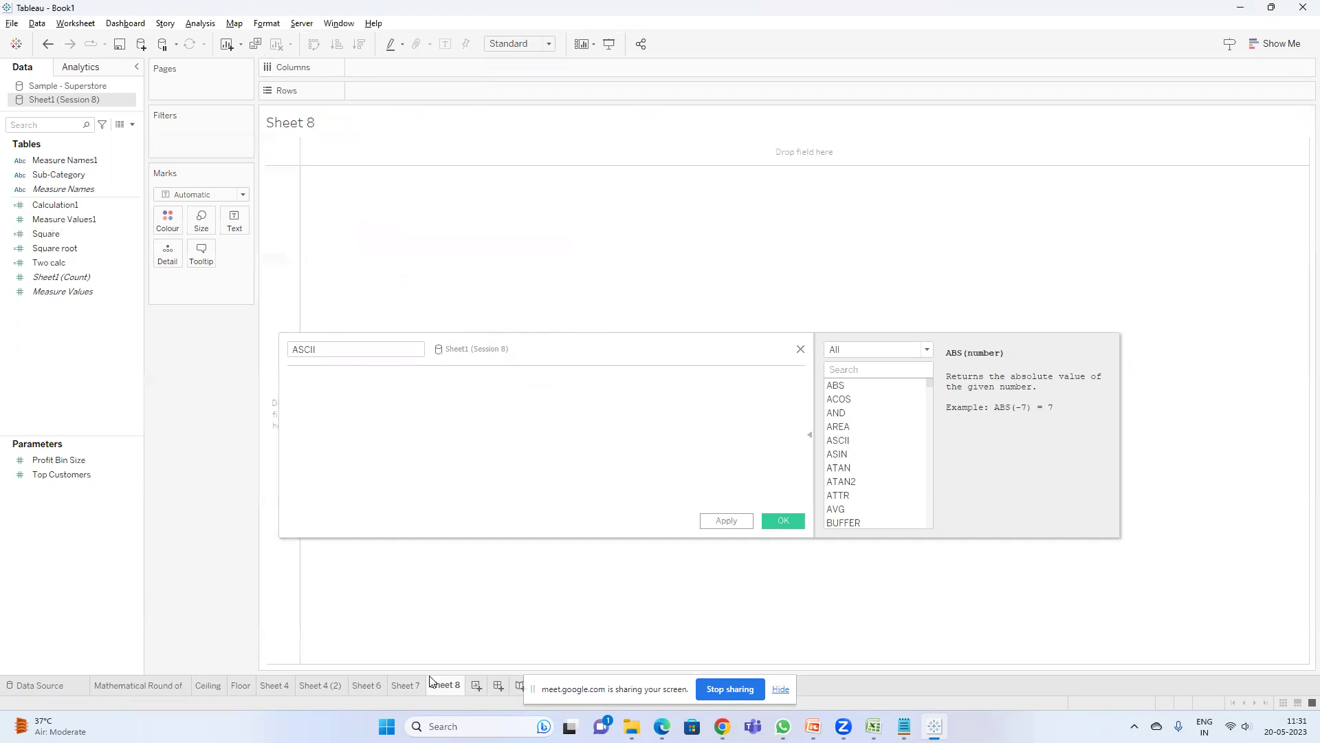
- Define the ASCII field as ASCII('A') and apply it
left_click(311, 395)
type("as")
key("Return")
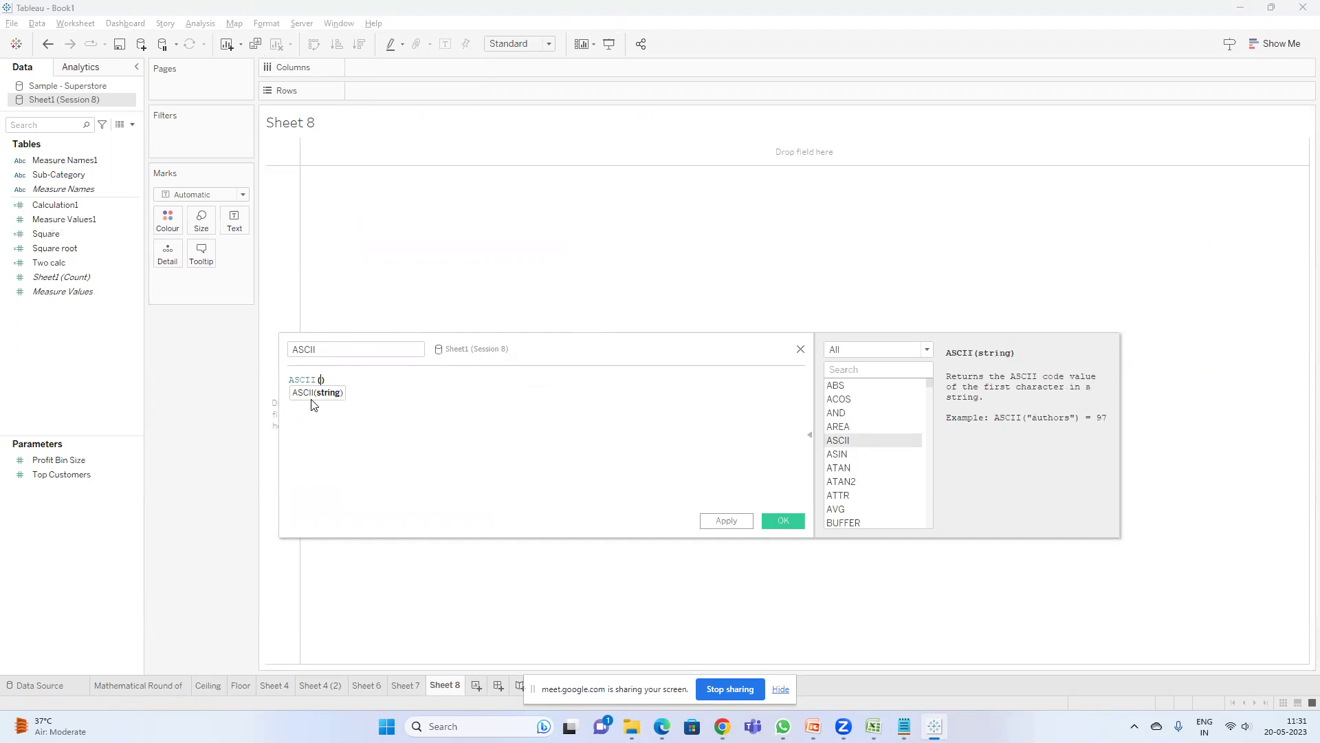
type("''")
type("A")
left_click(732, 526)
- Place ASCII on Sheet 8 as a text table showing 1,105
left_click_drag(95, 209, 418, 88)
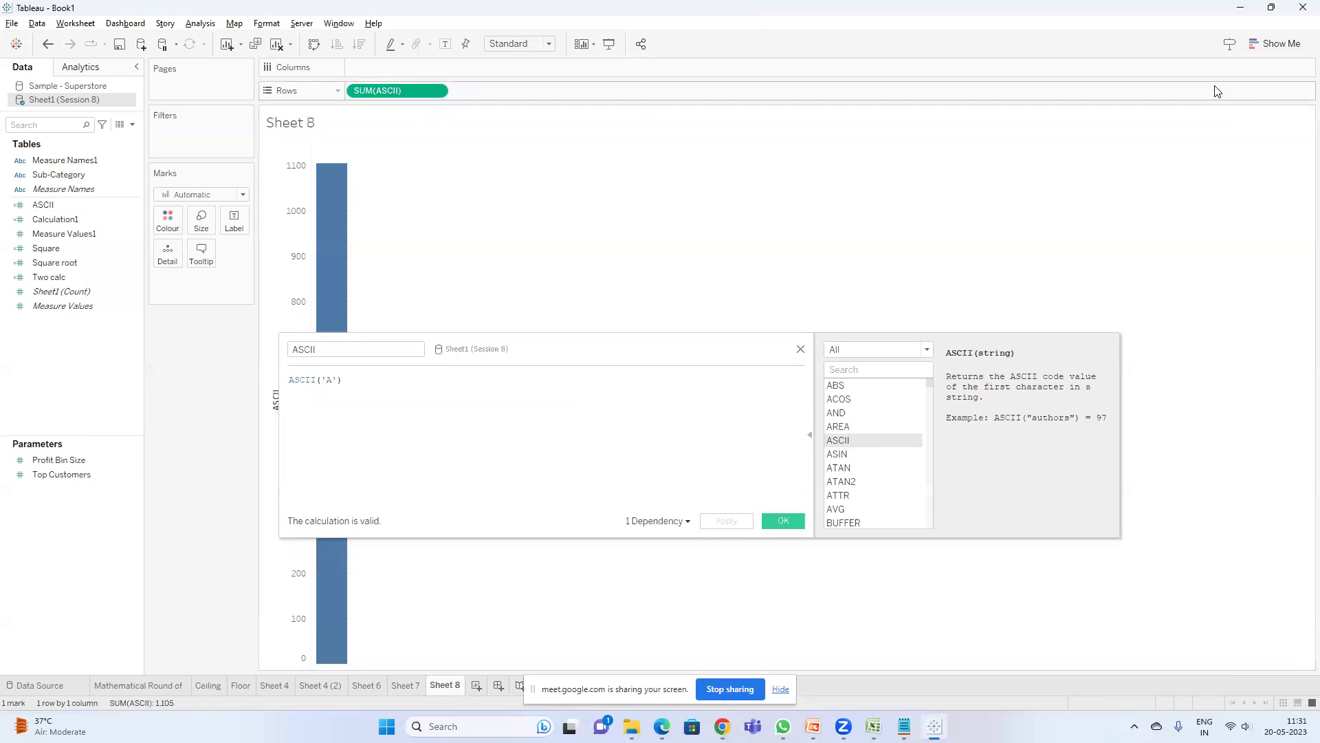
left_click(1276, 43)
left_click(1216, 73)
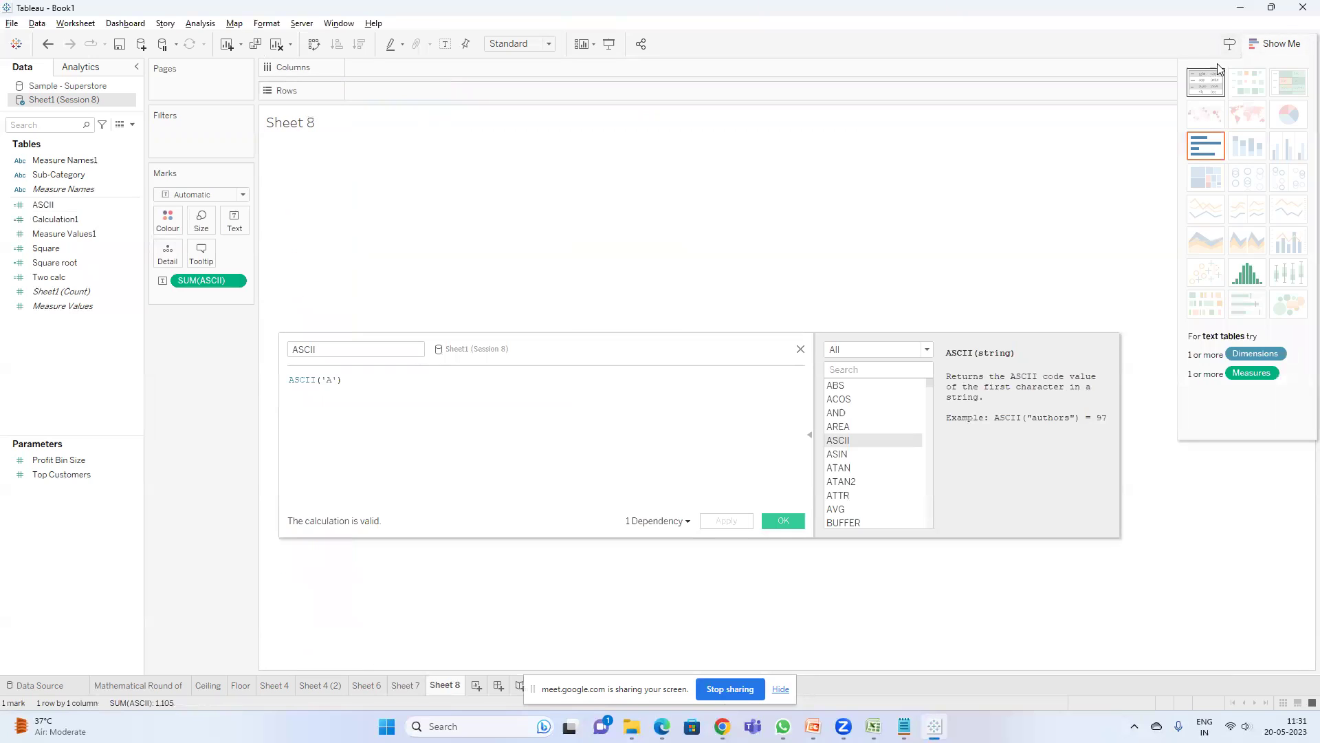
left_click(1279, 46)
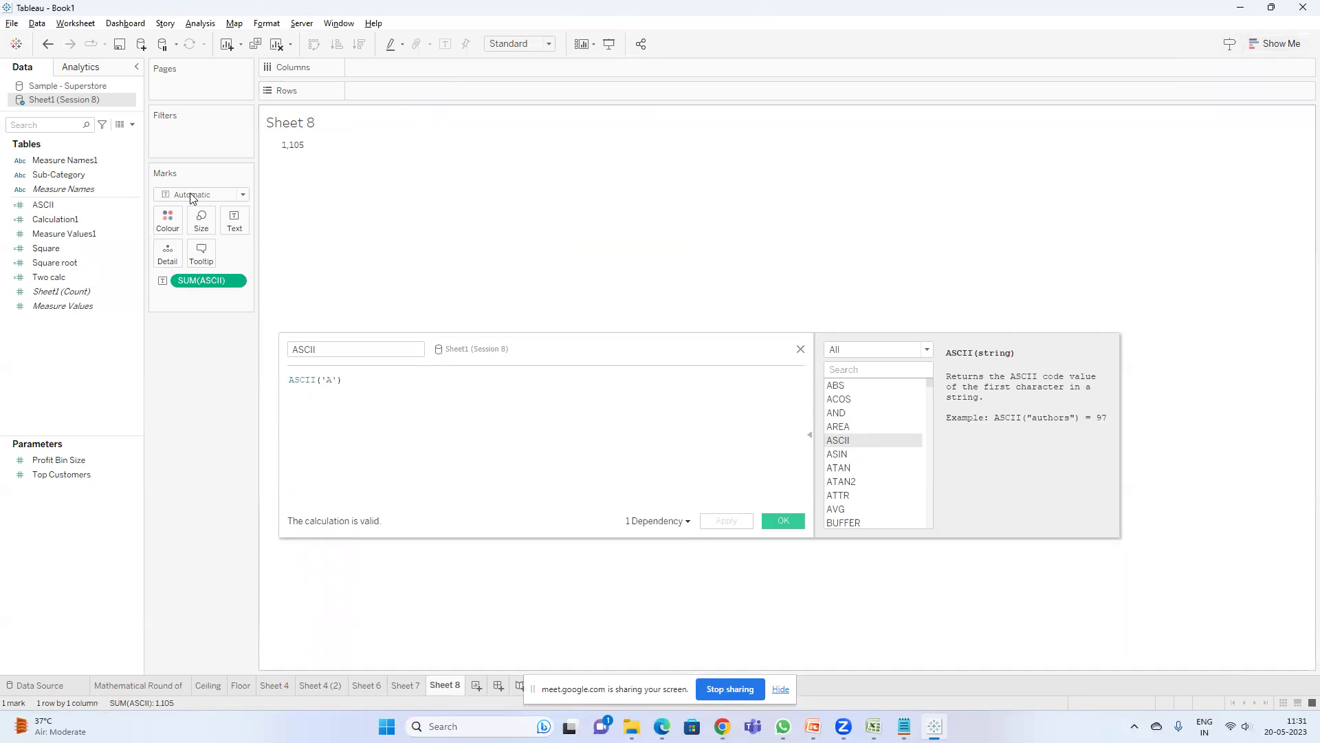
- Change the ASCII measure's aggregation from Sum to Average, showing 65.00
right_click(205, 282)
mouse_move(267, 411)
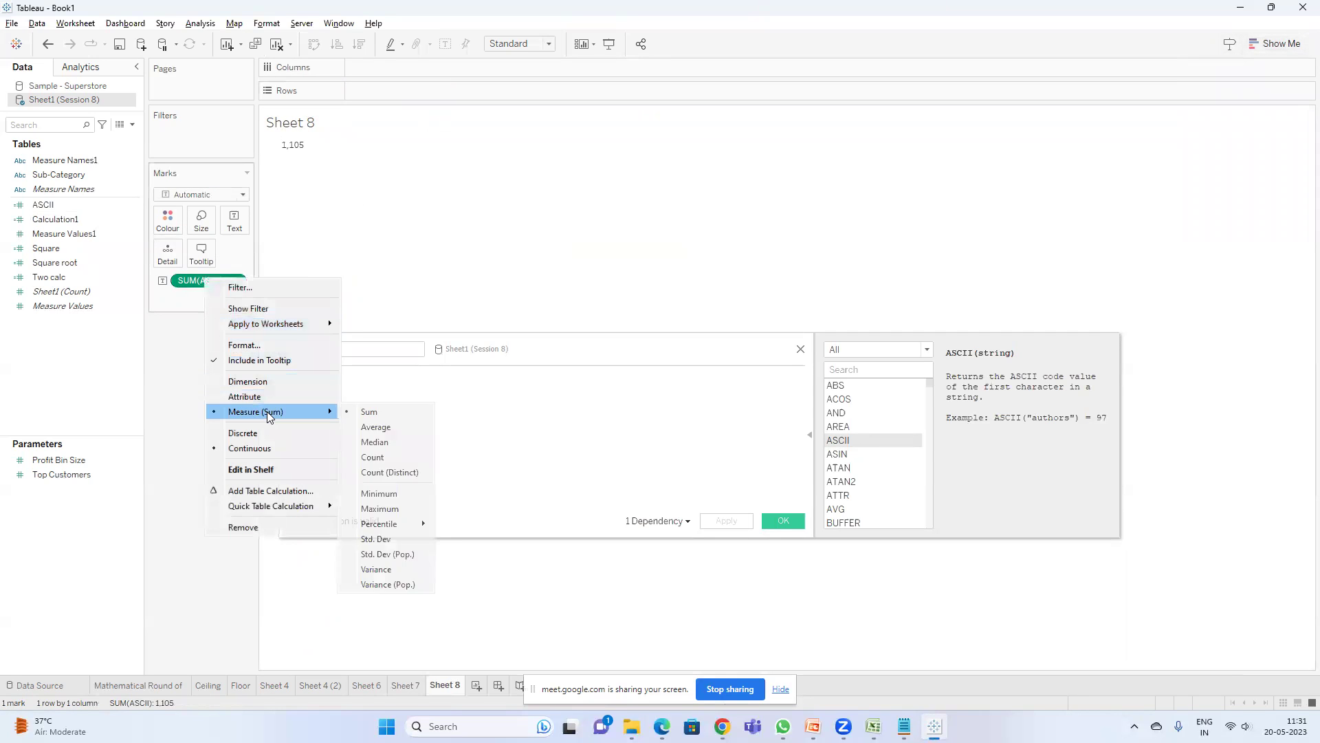
left_click(373, 428)
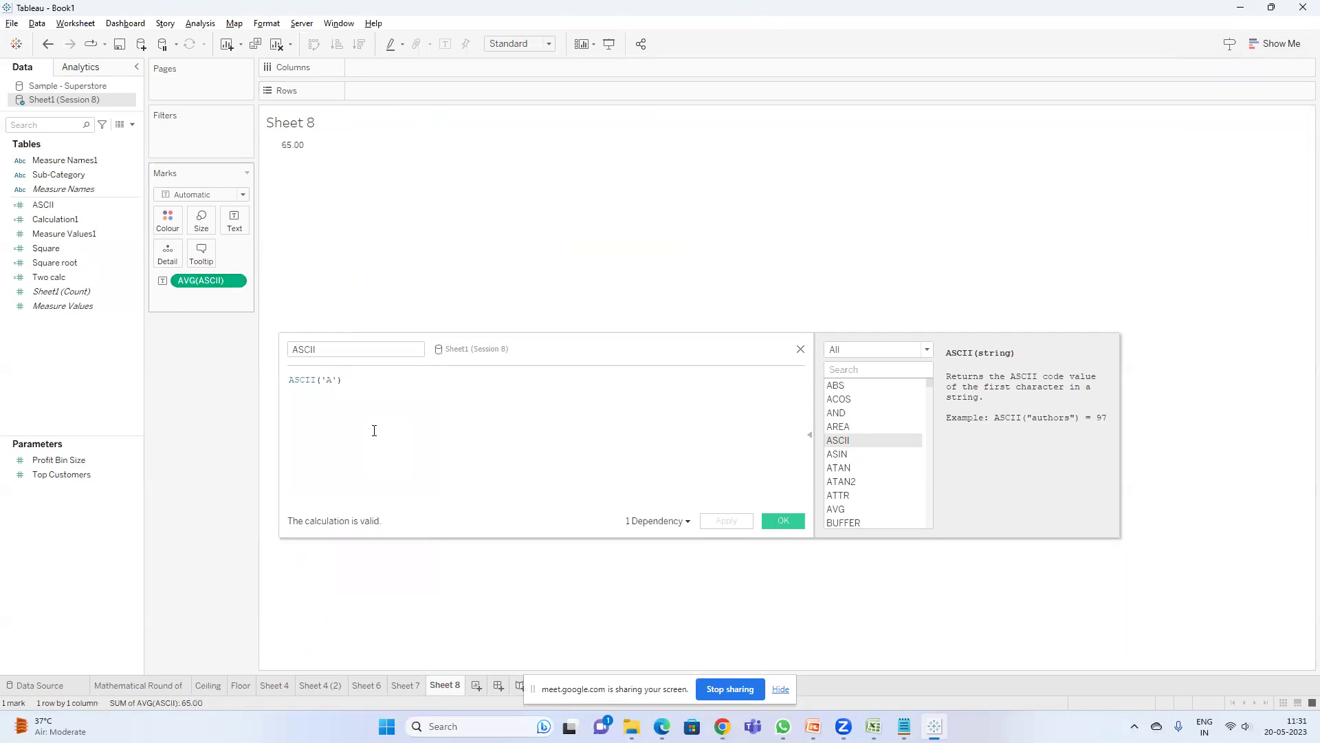
- View the full data behind the 65.00 mark, listing 17 rows of 65
right_click(291, 150)
key("Escape")
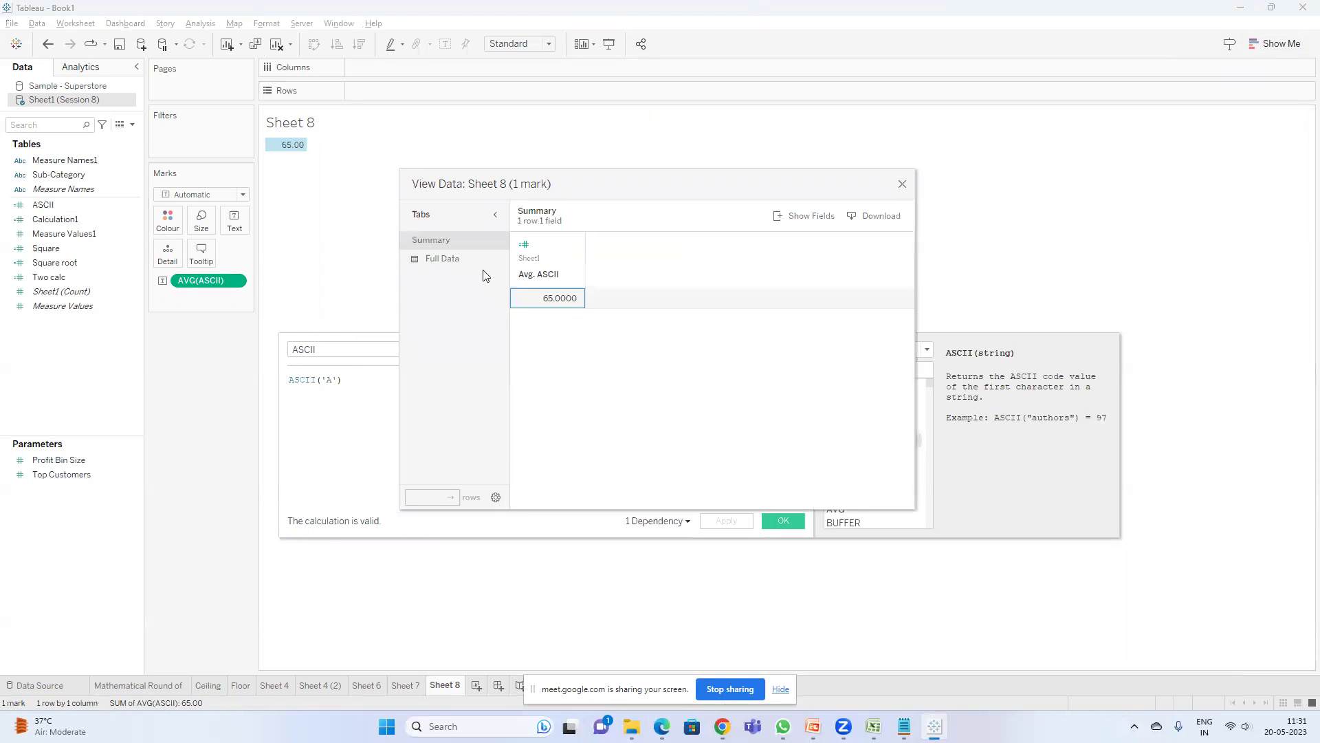
left_click(474, 258)
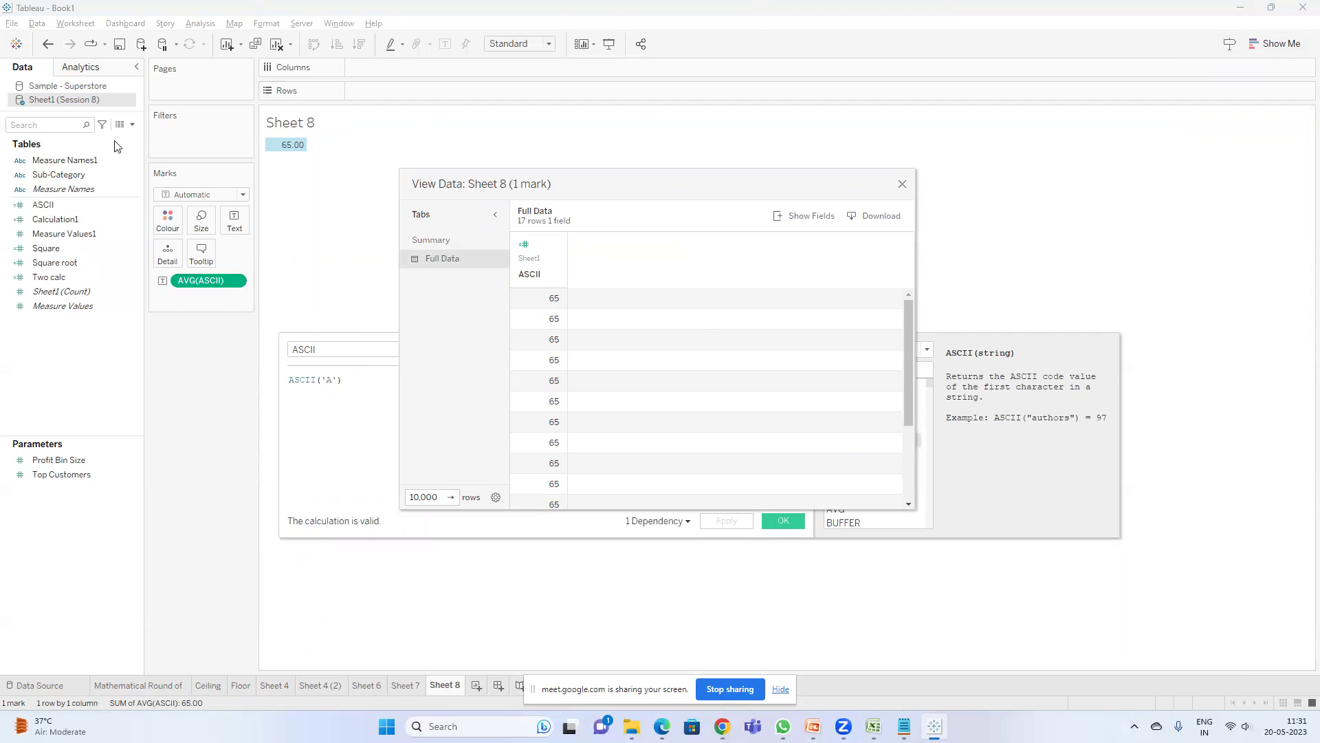
mouse_move(904, 726)
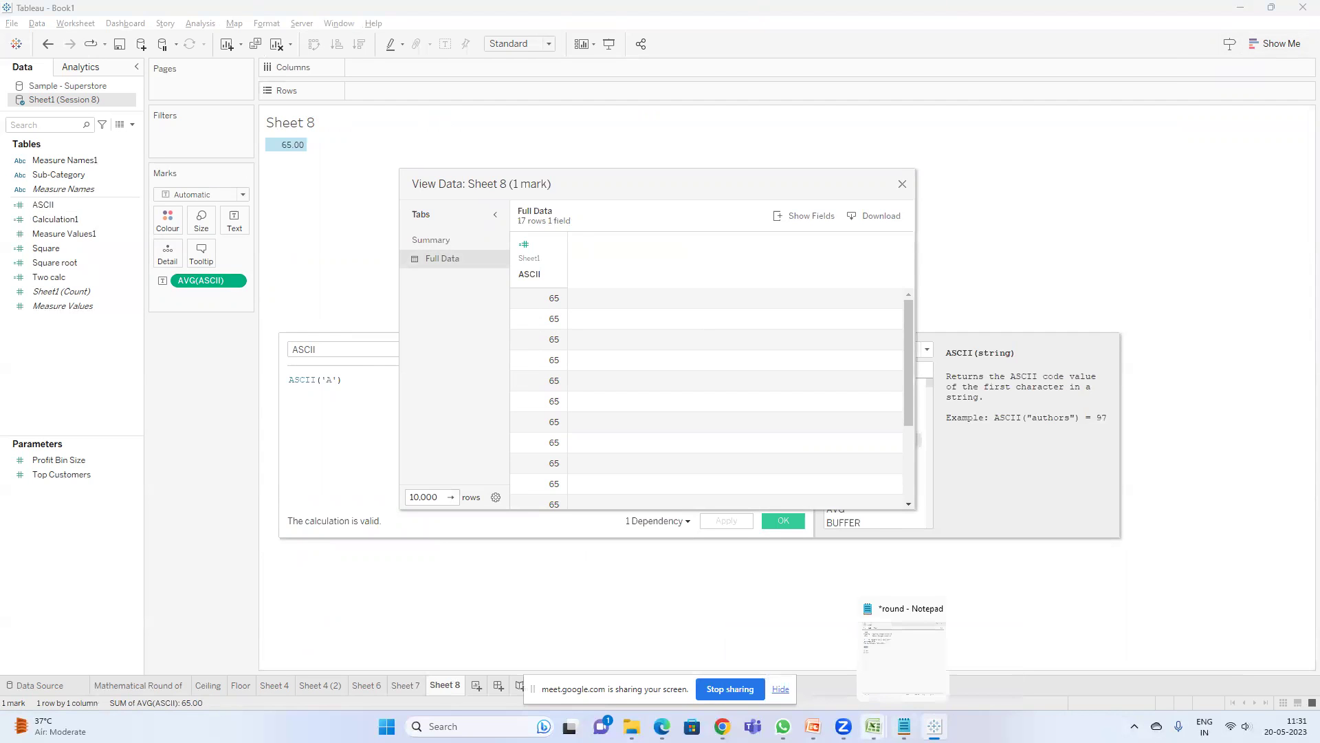
left_click(906, 655)
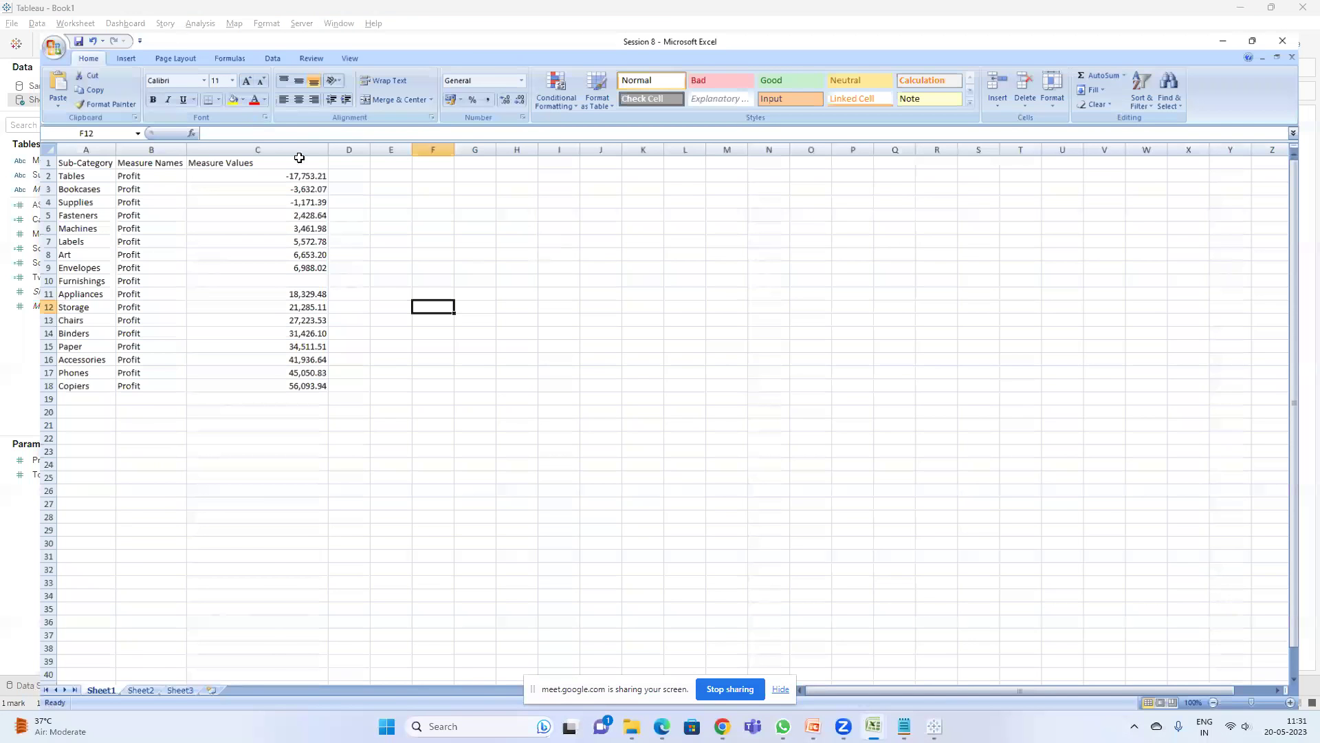
left_click_drag(324, 150, 324, 365)
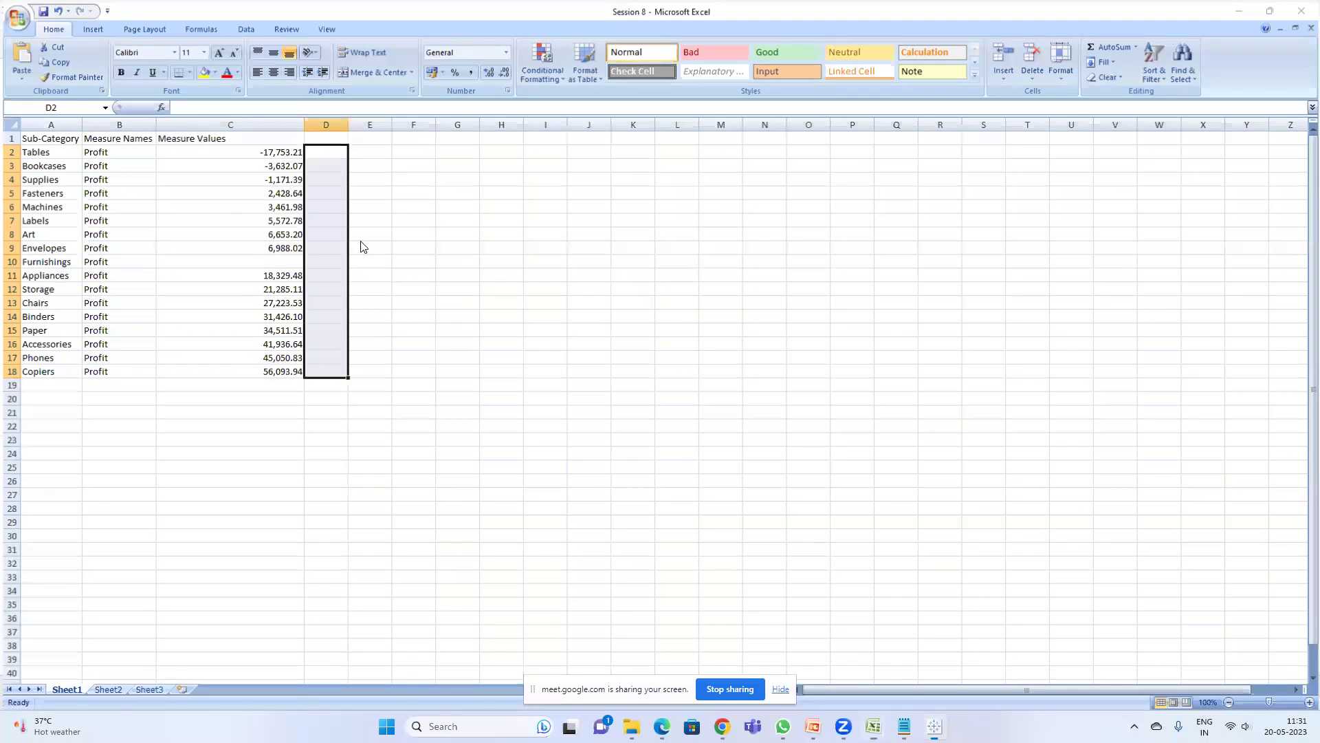
key("alt+Tab")
left_click_drag(550, 303, 540, 492)
scroll(847, 392, "down", 2)
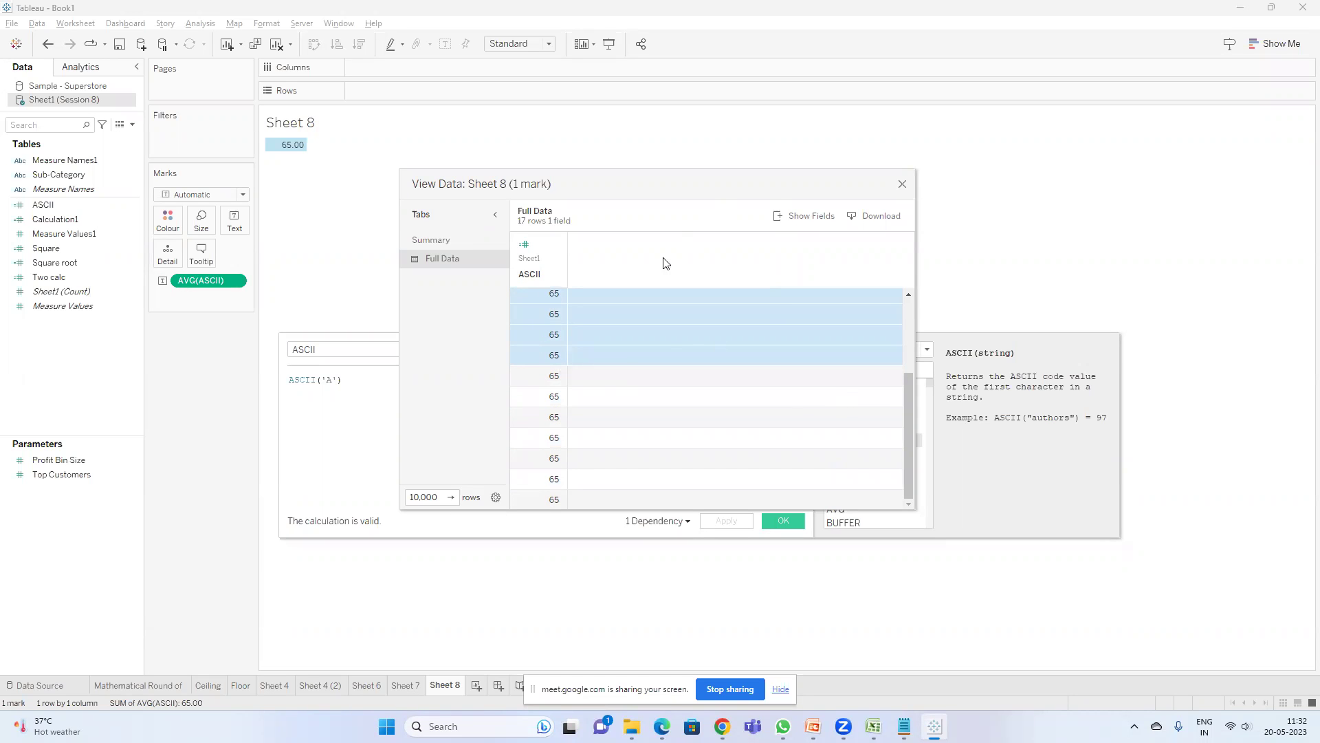
- Change the ASCII formula to ASCII('B'), then ASCII('V'), so Sheet 8 shows 86.00
left_click(902, 184)
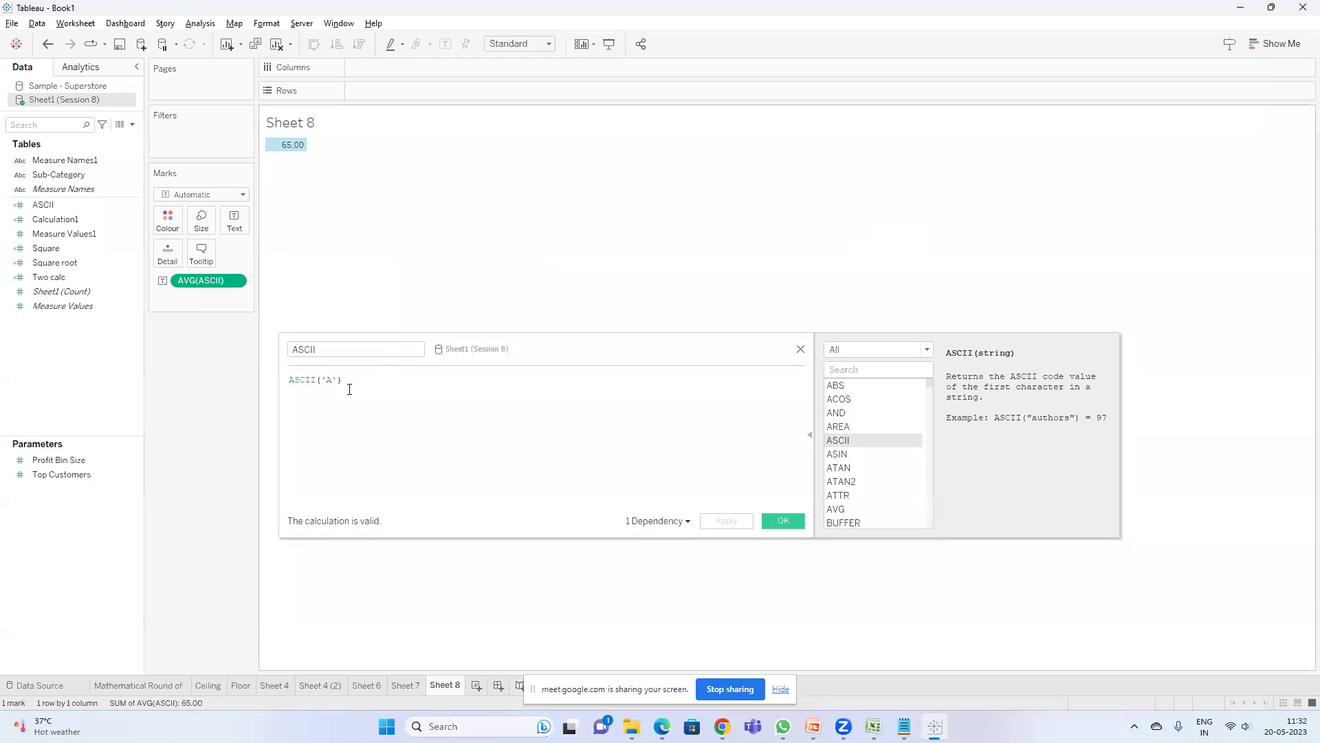
key("BackSpace")
type("B")
left_click(742, 524)
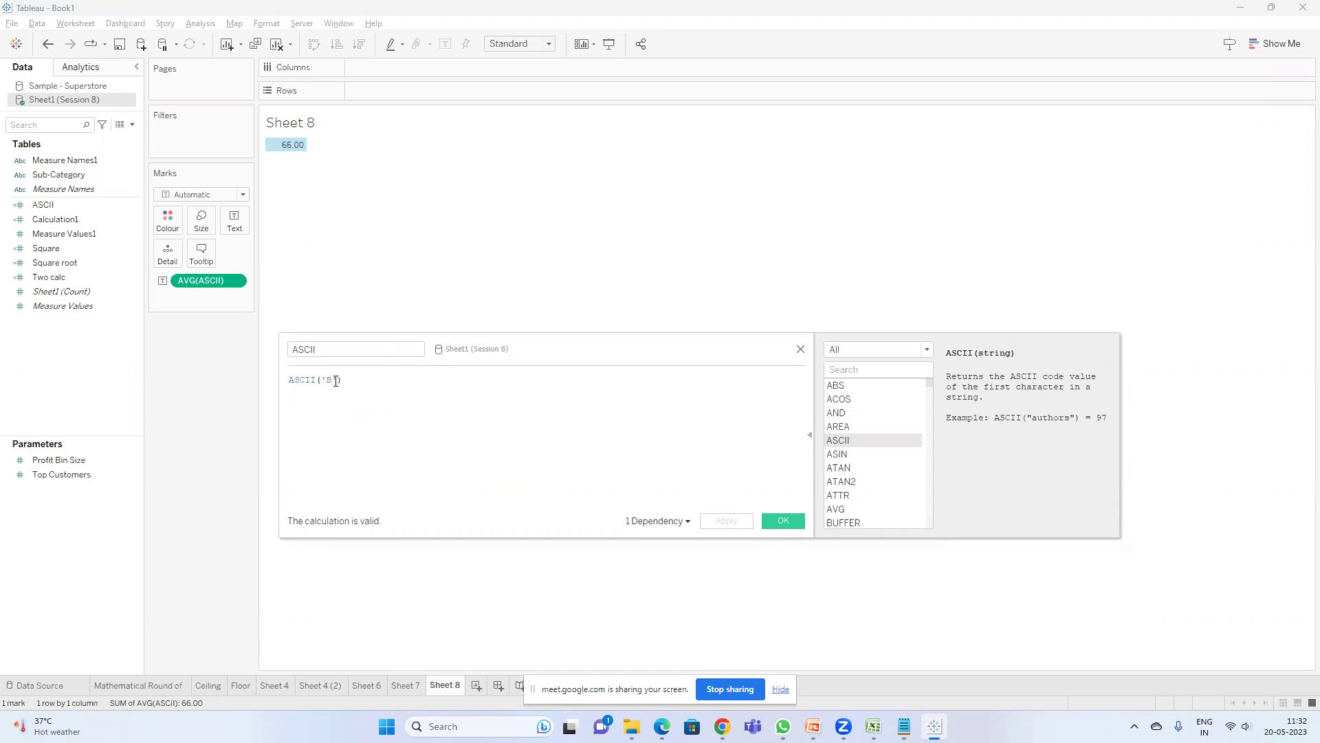
key("BackSpace")
type("V")
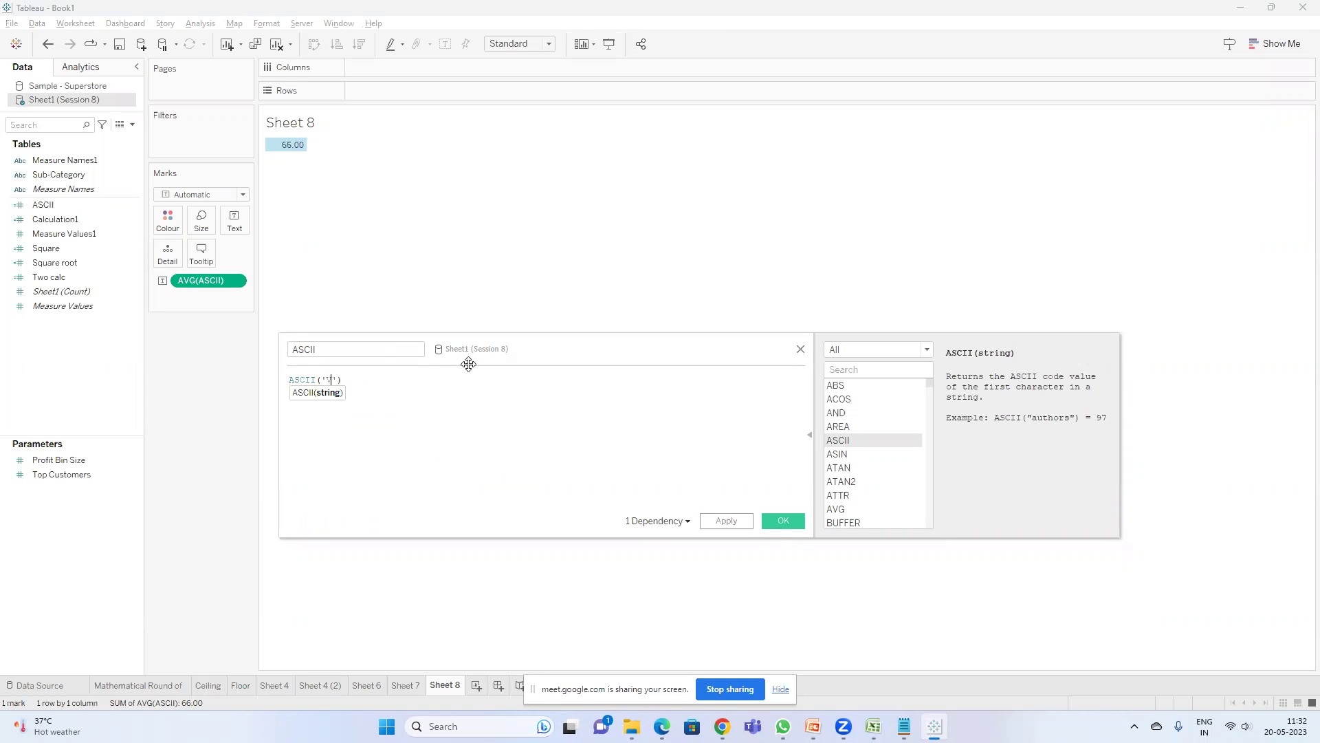
left_click(726, 520)
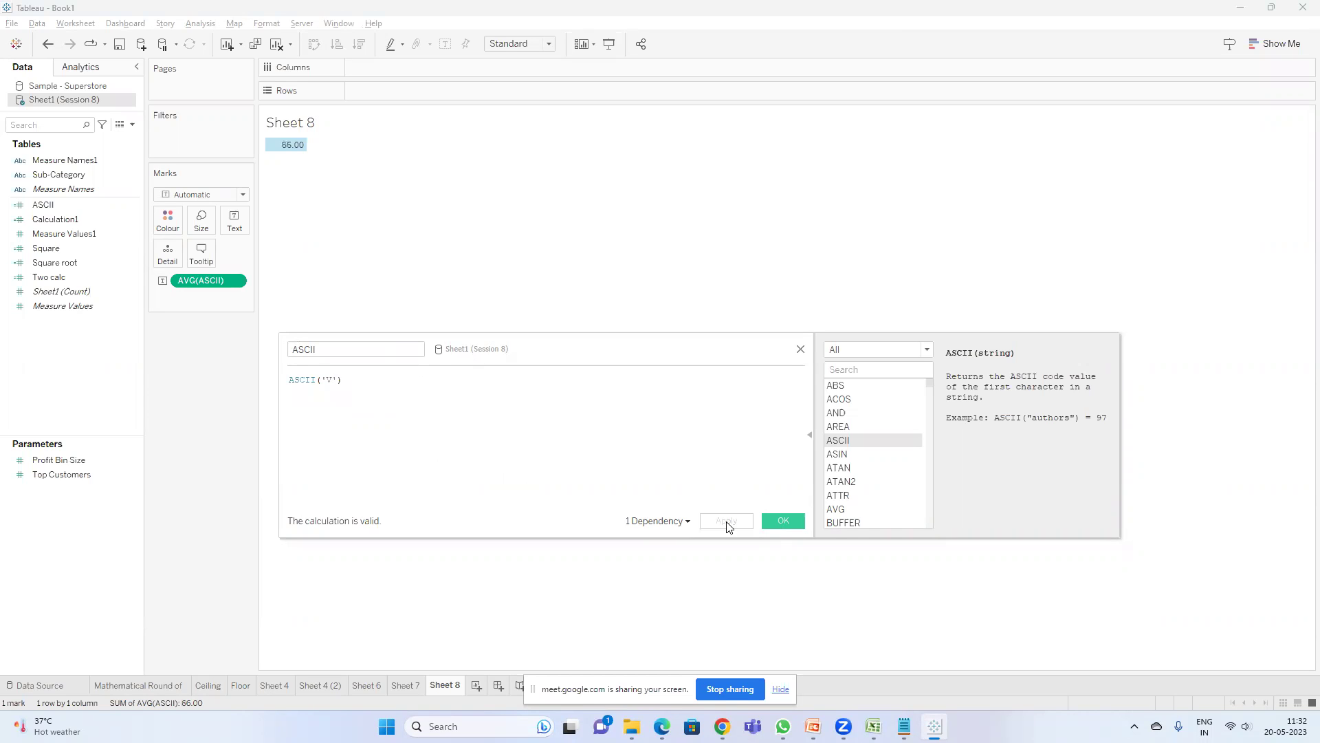
left_click(782, 520)
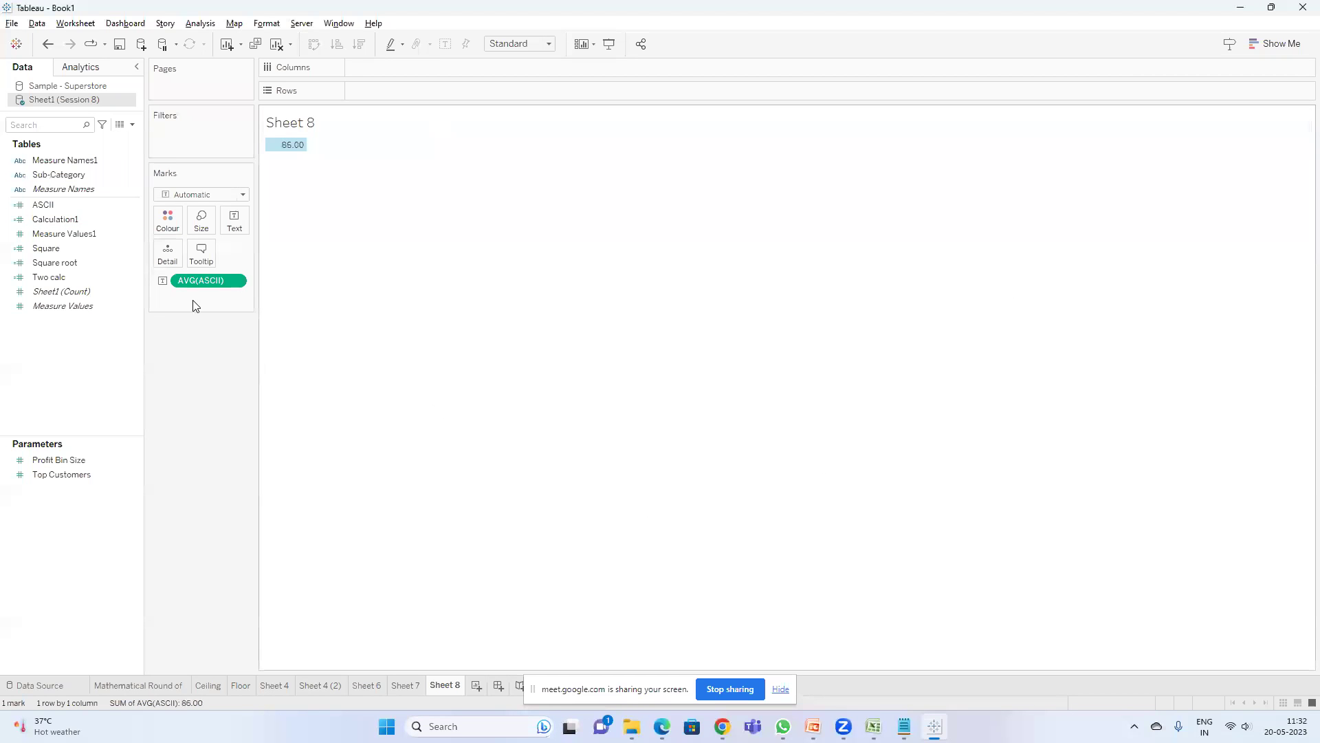
left_click(813, 726)
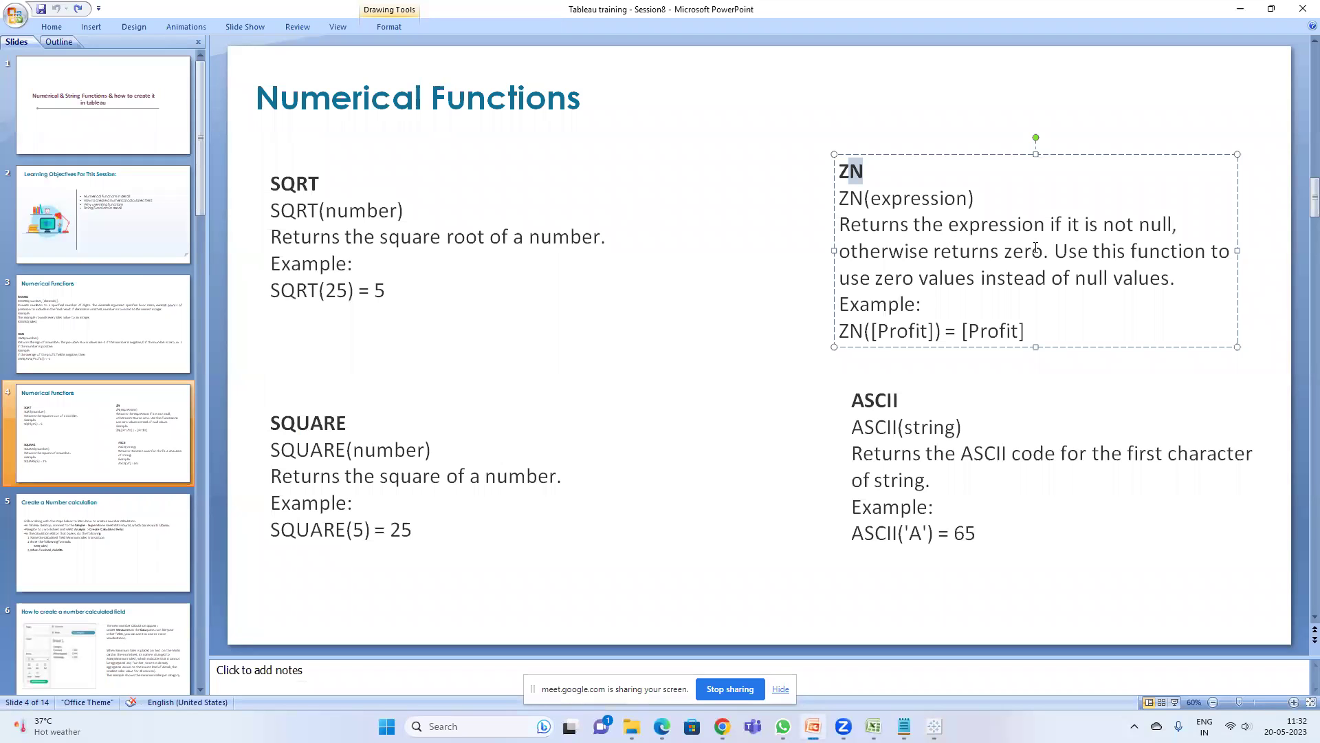
- Go to slide 5, Create a Number calculation, in the training deck
left_click(108, 524)
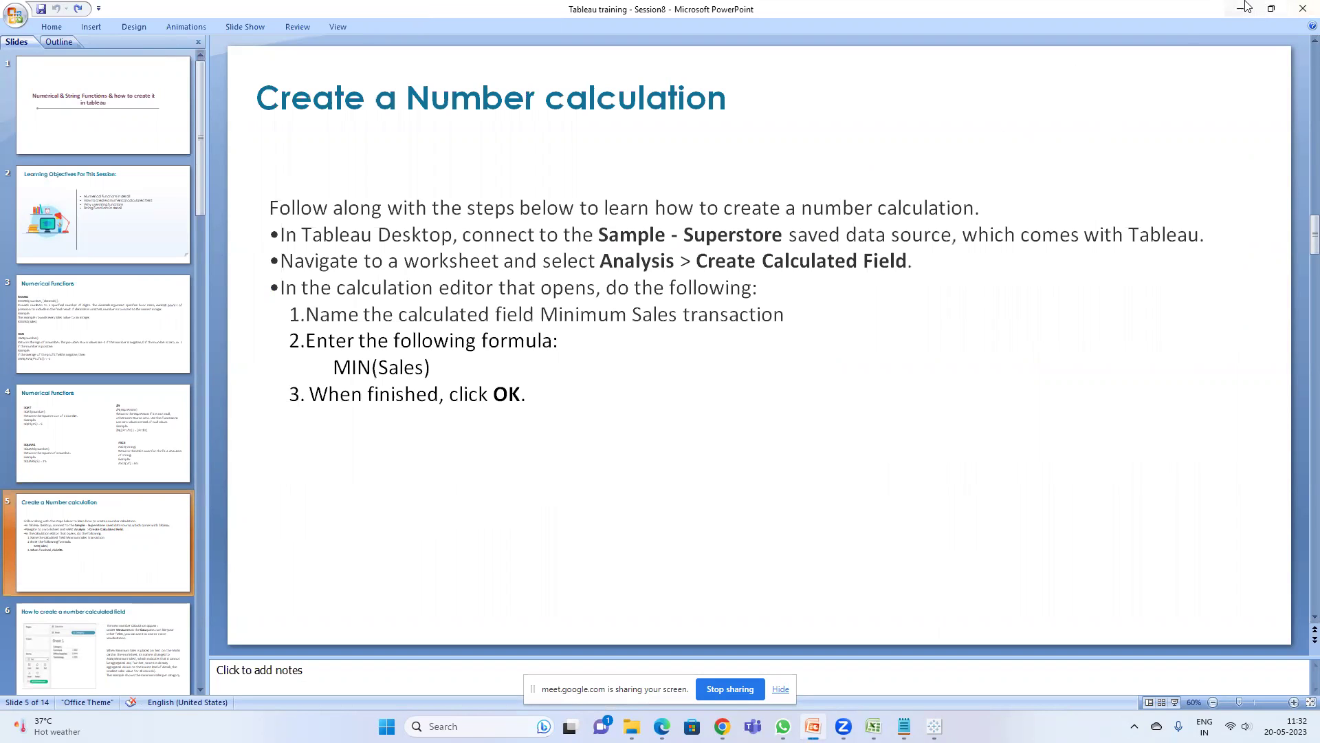
- Create a new calculated field, Calculation2, from the Analysis menu
left_click(1245, 8)
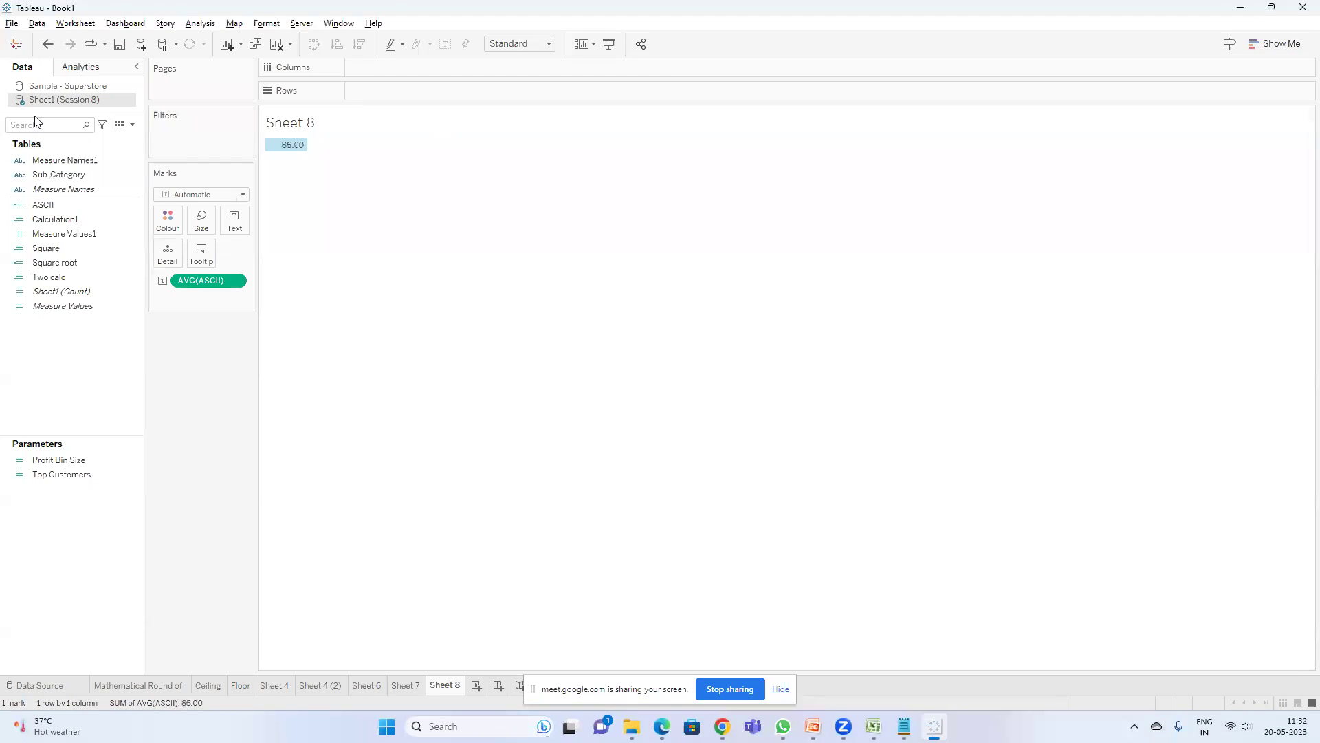
left_click(133, 125)
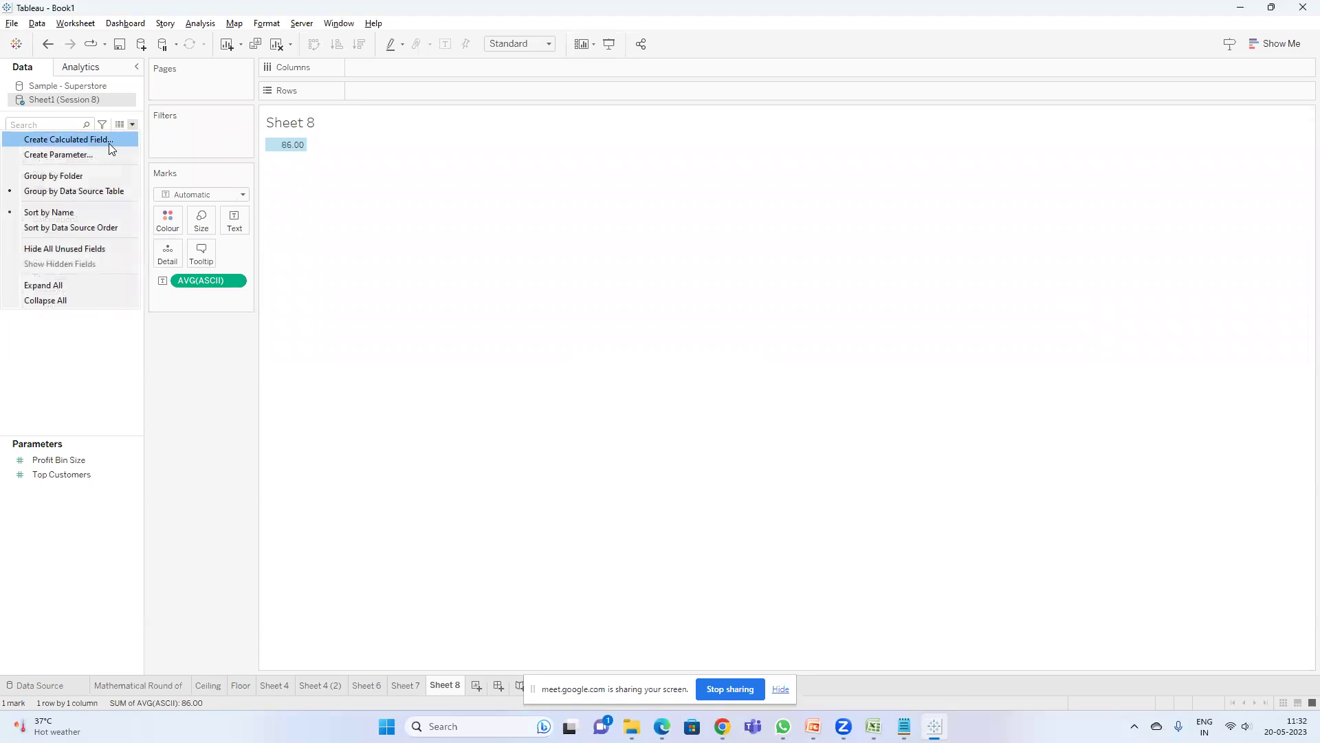
left_click(200, 23)
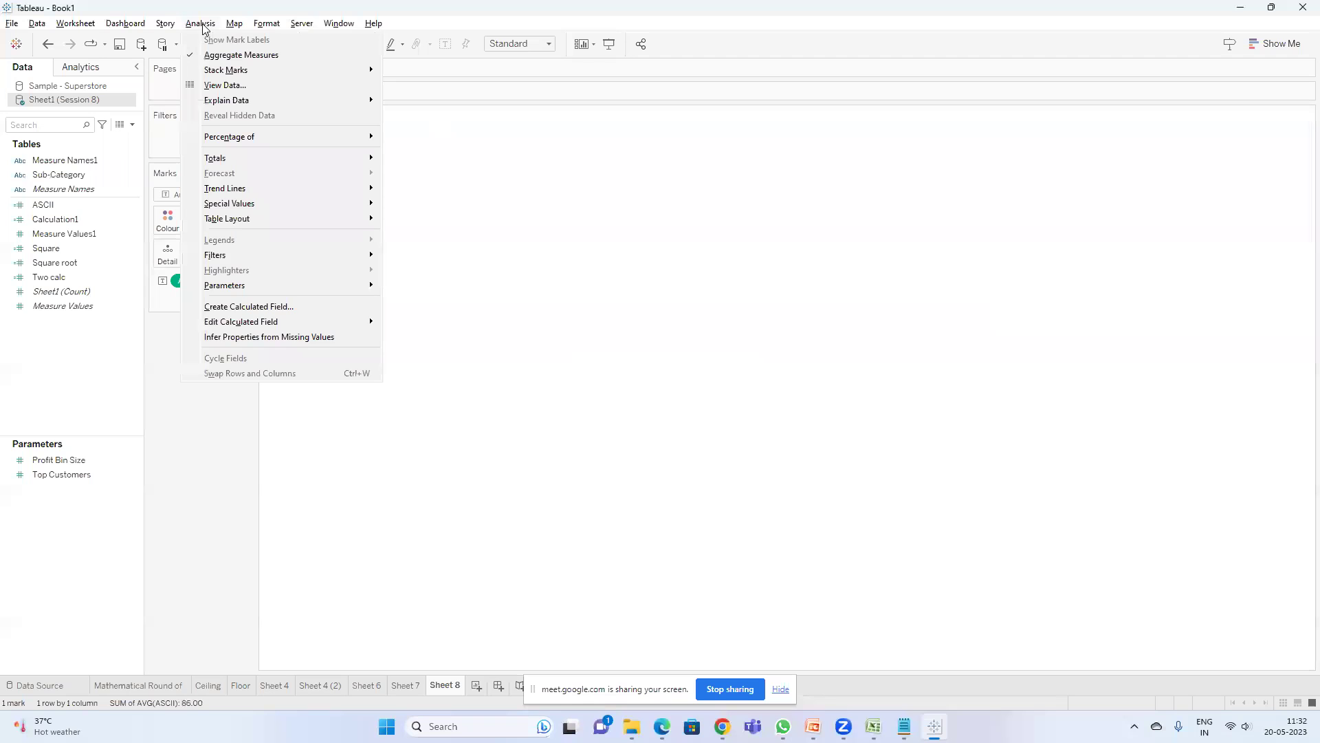
left_click(296, 306)
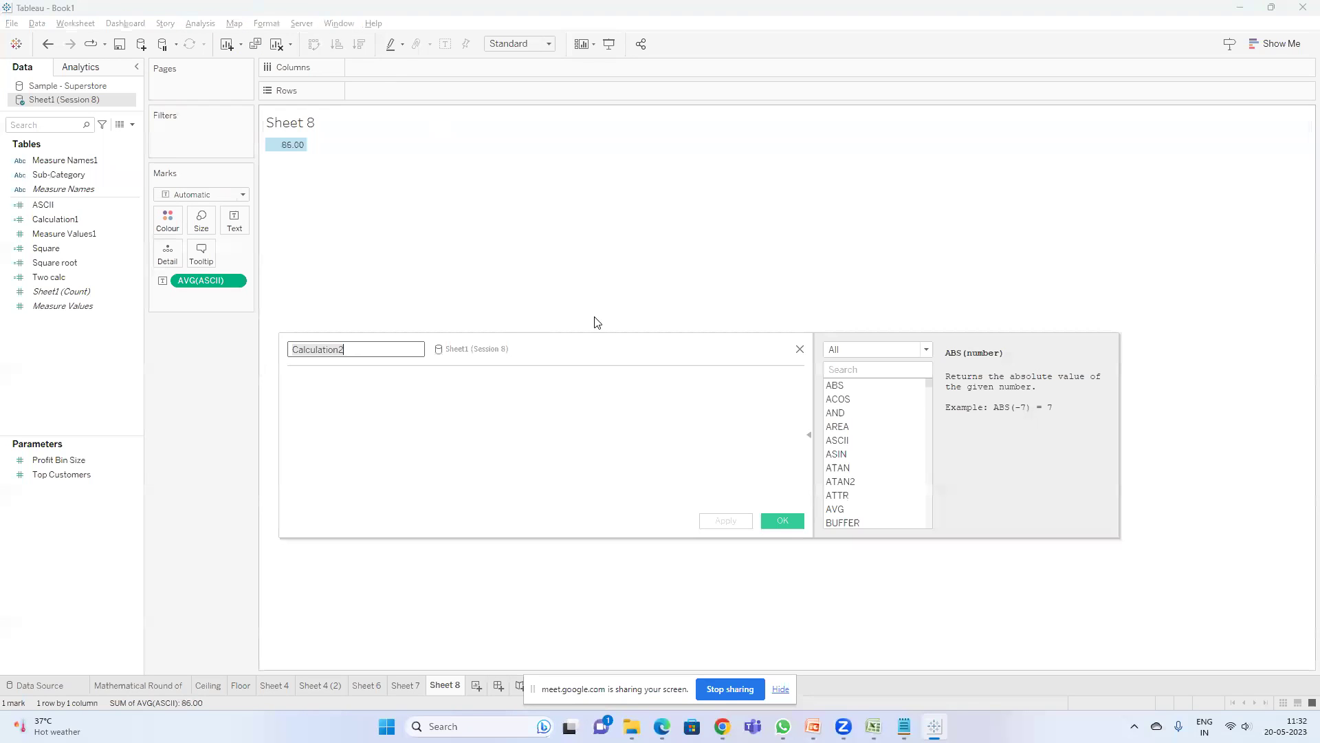
- Filter the function reference to Number functions and browse the list
left_click(911, 353)
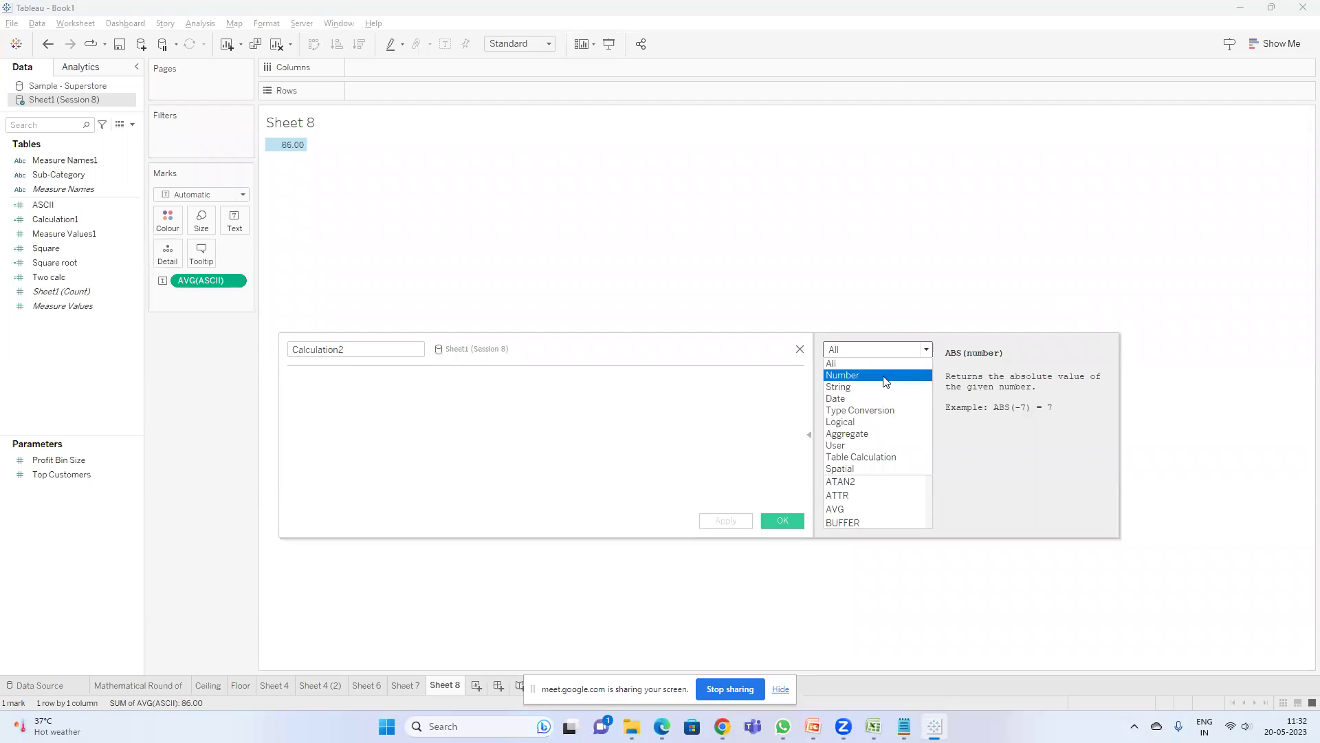
left_click(883, 375)
scroll(877, 400, "down", 1)
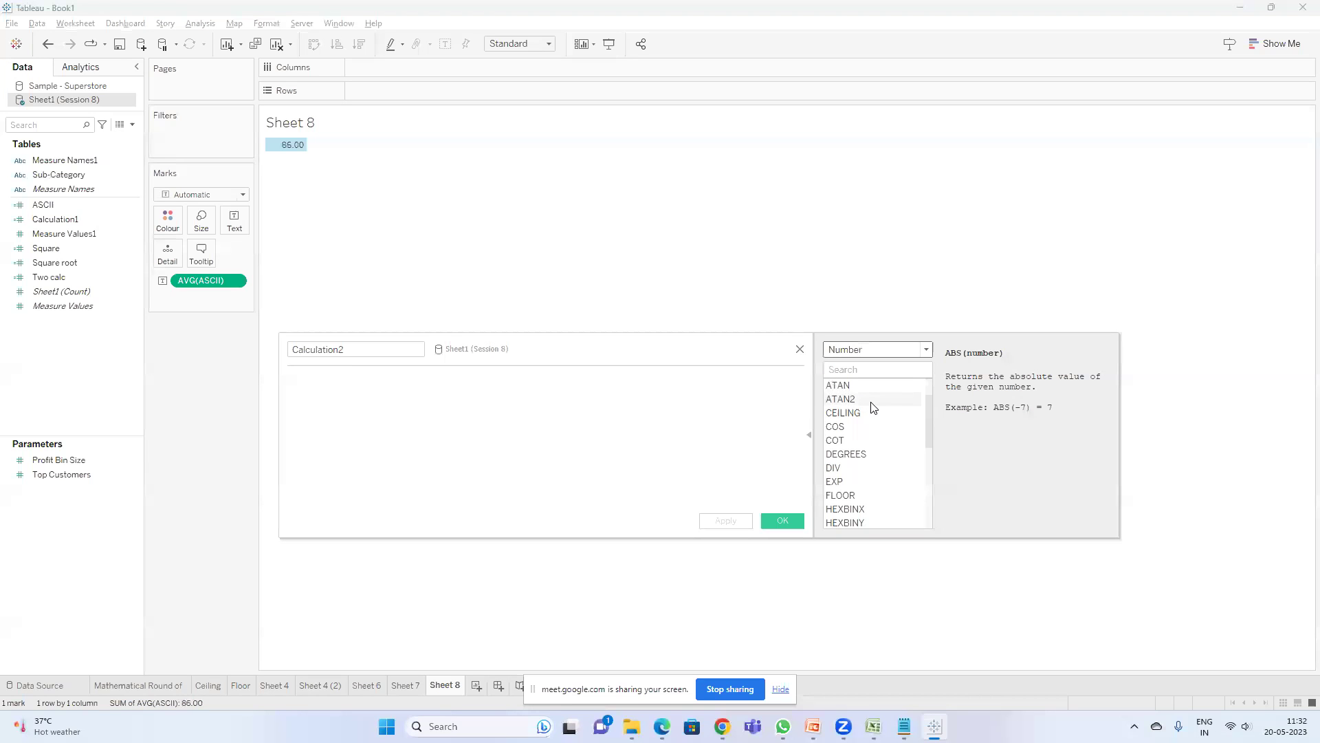
scroll(867, 465, "down", 1)
scroll(869, 469, "down", 4)
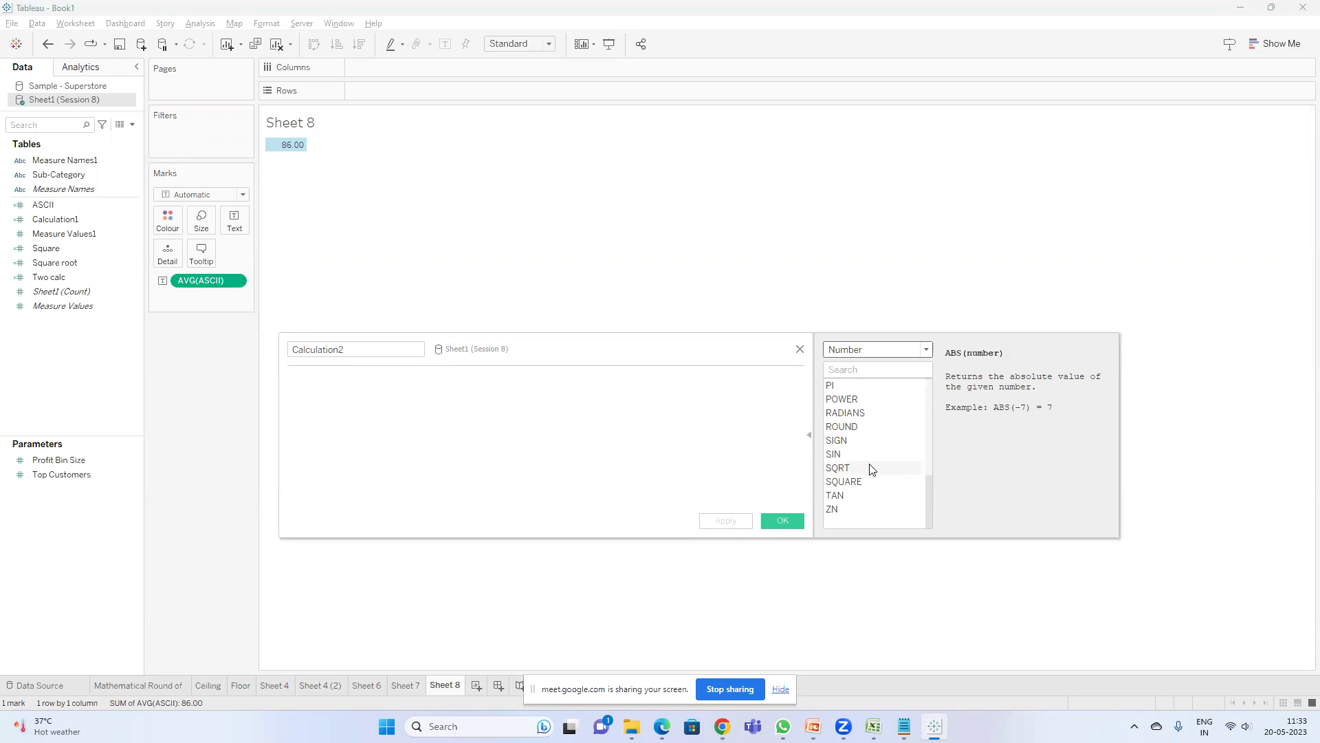
scroll(873, 469, "up", 1)
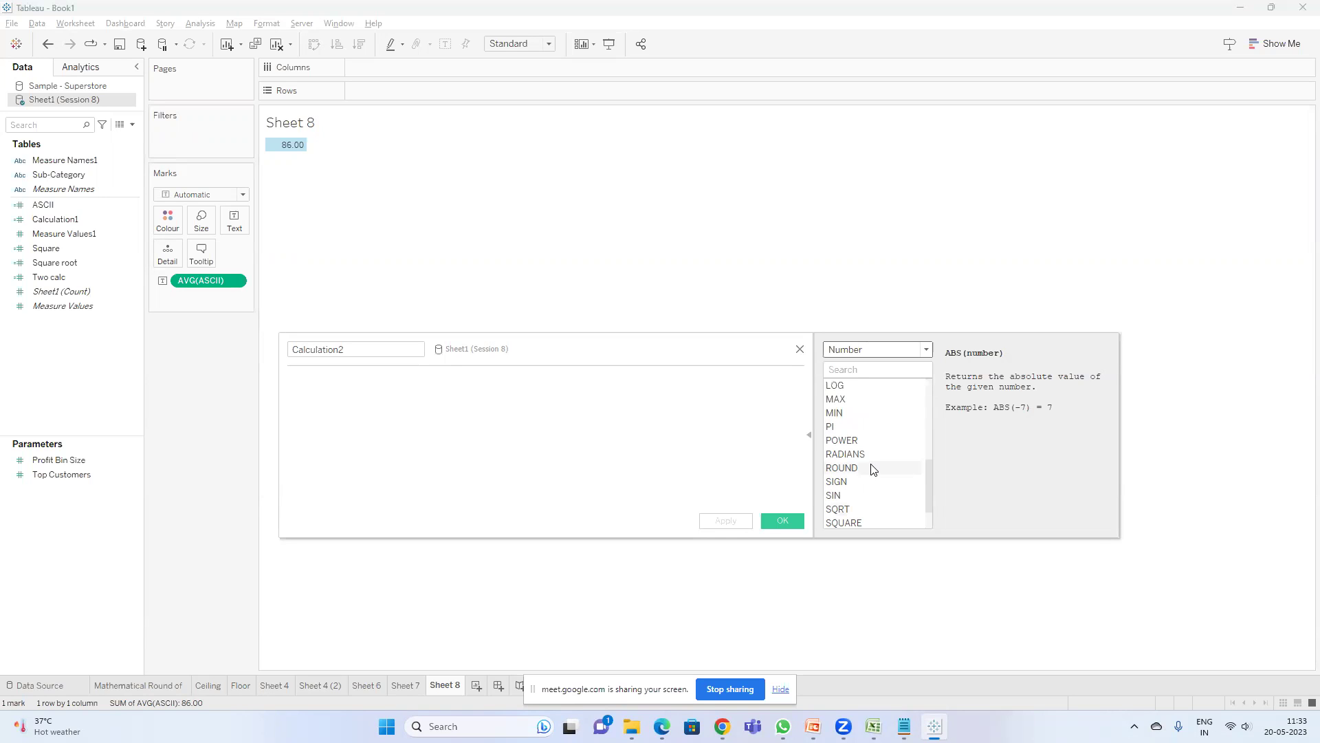
scroll(873, 469, "up", 2)
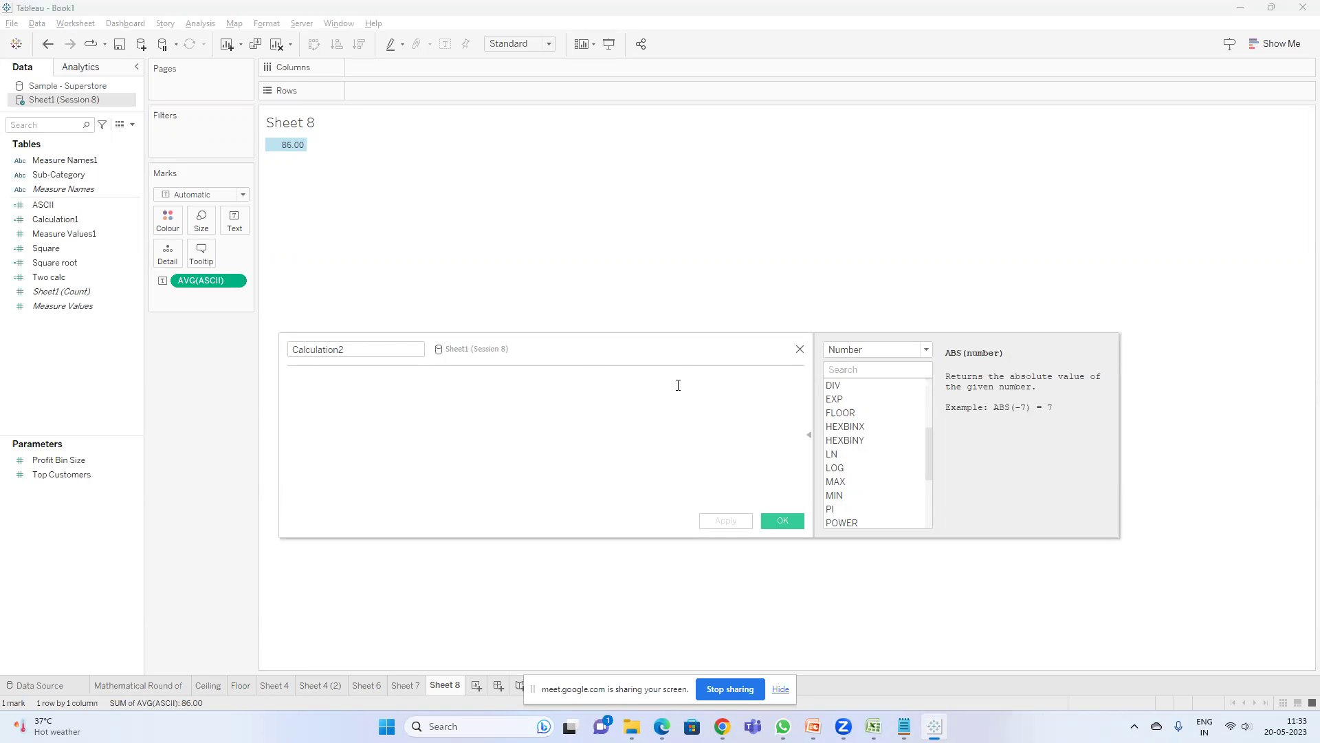
left_click(812, 726)
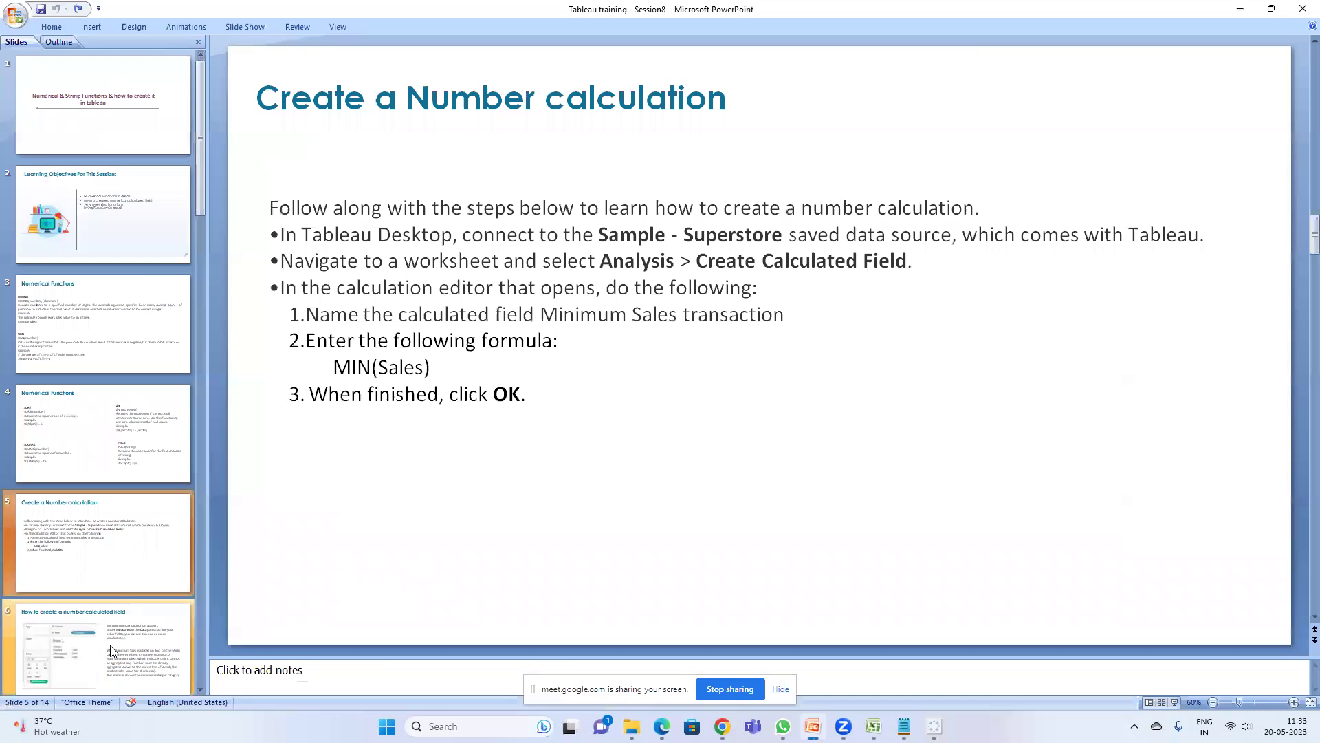
left_click(110, 645)
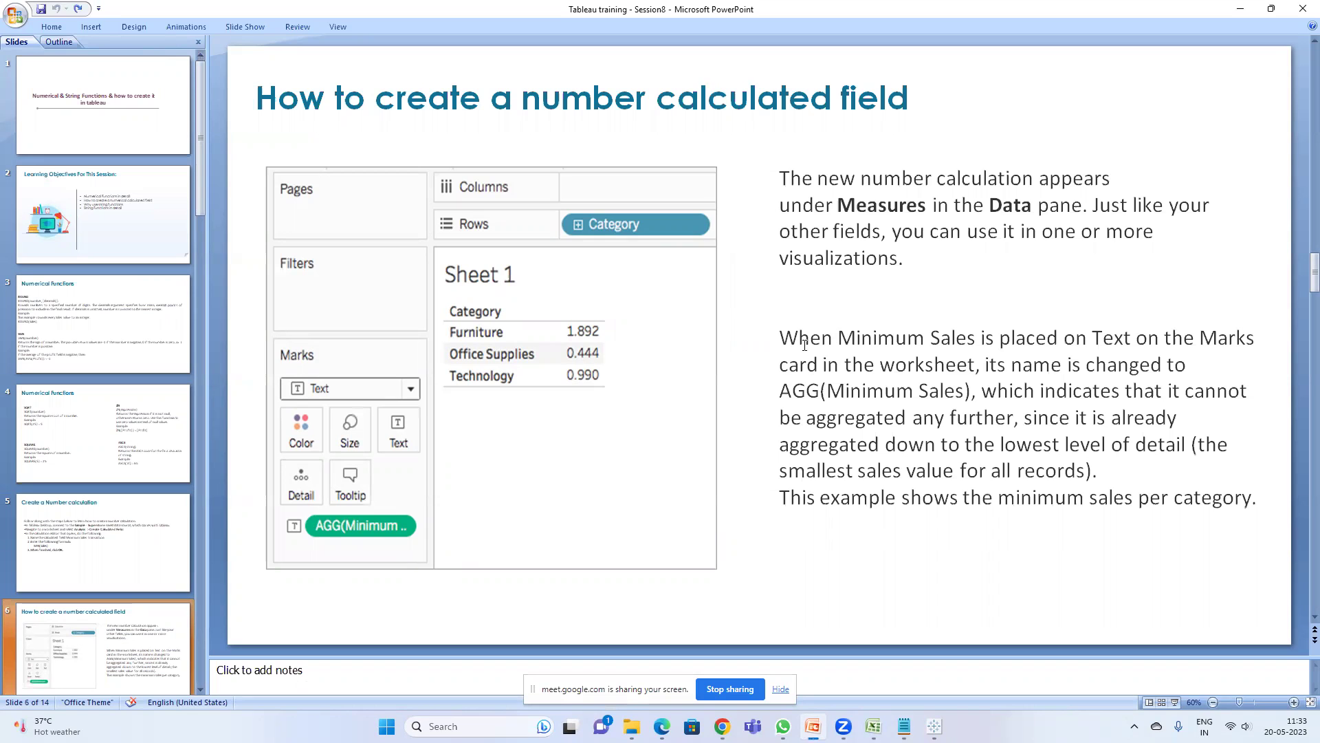
scroll(805, 344, "down", 1)
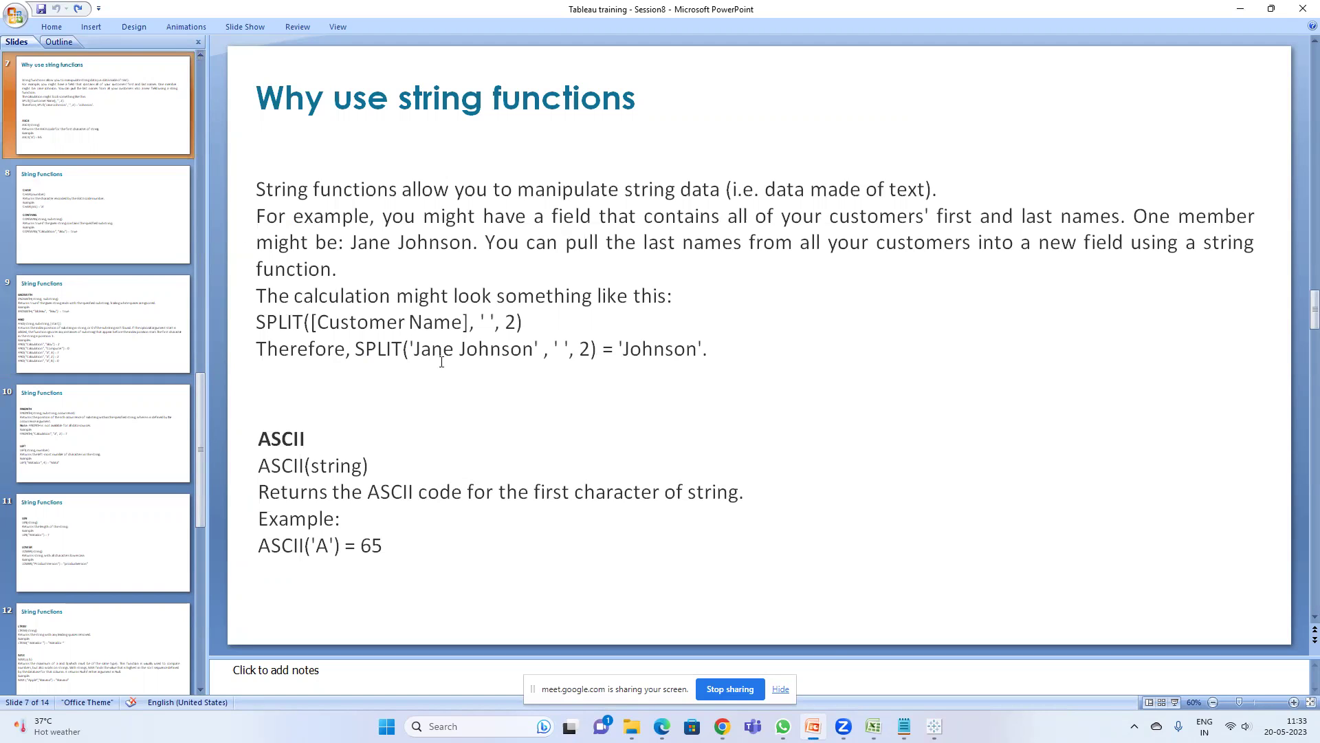
mouse_move(843, 726)
mouse_move(904, 726)
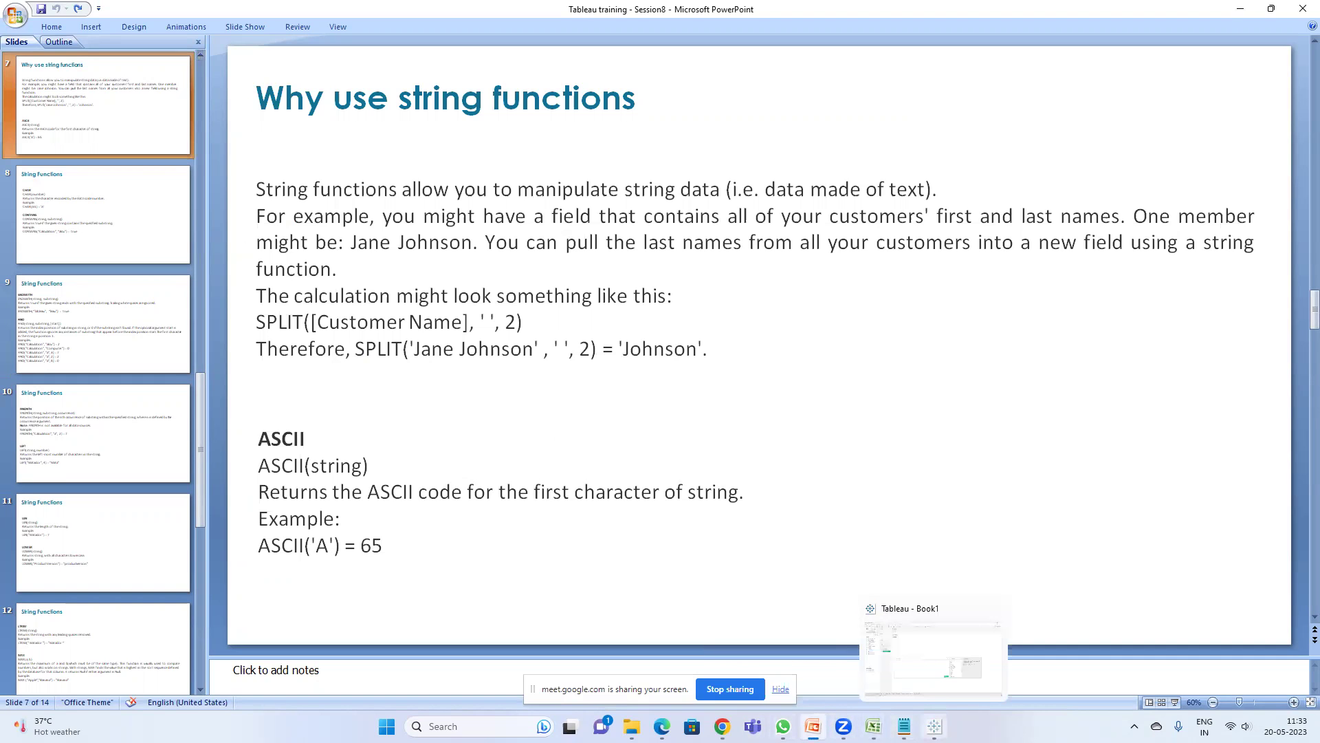
left_click(933, 657)
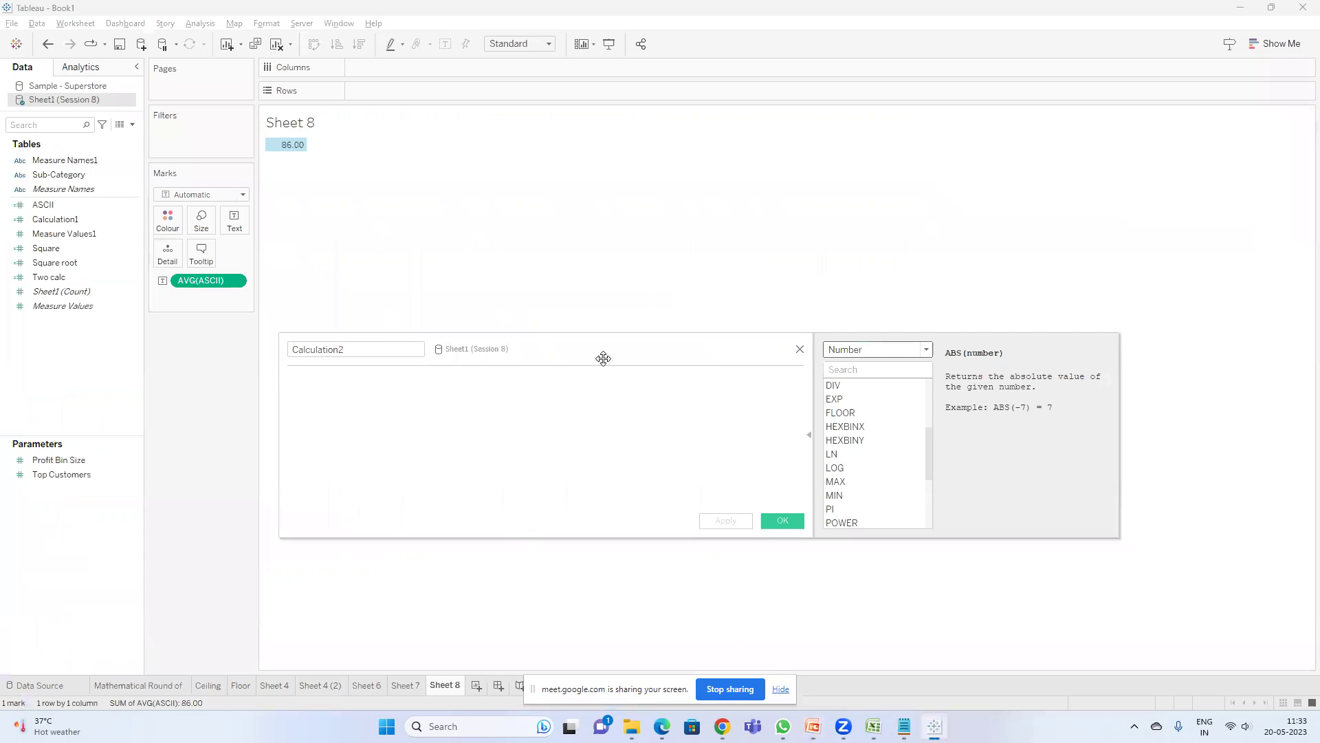
- On a new Sheet 9 from Sample - Superstore, list every Customer Name as rows
left_click(35, 124)
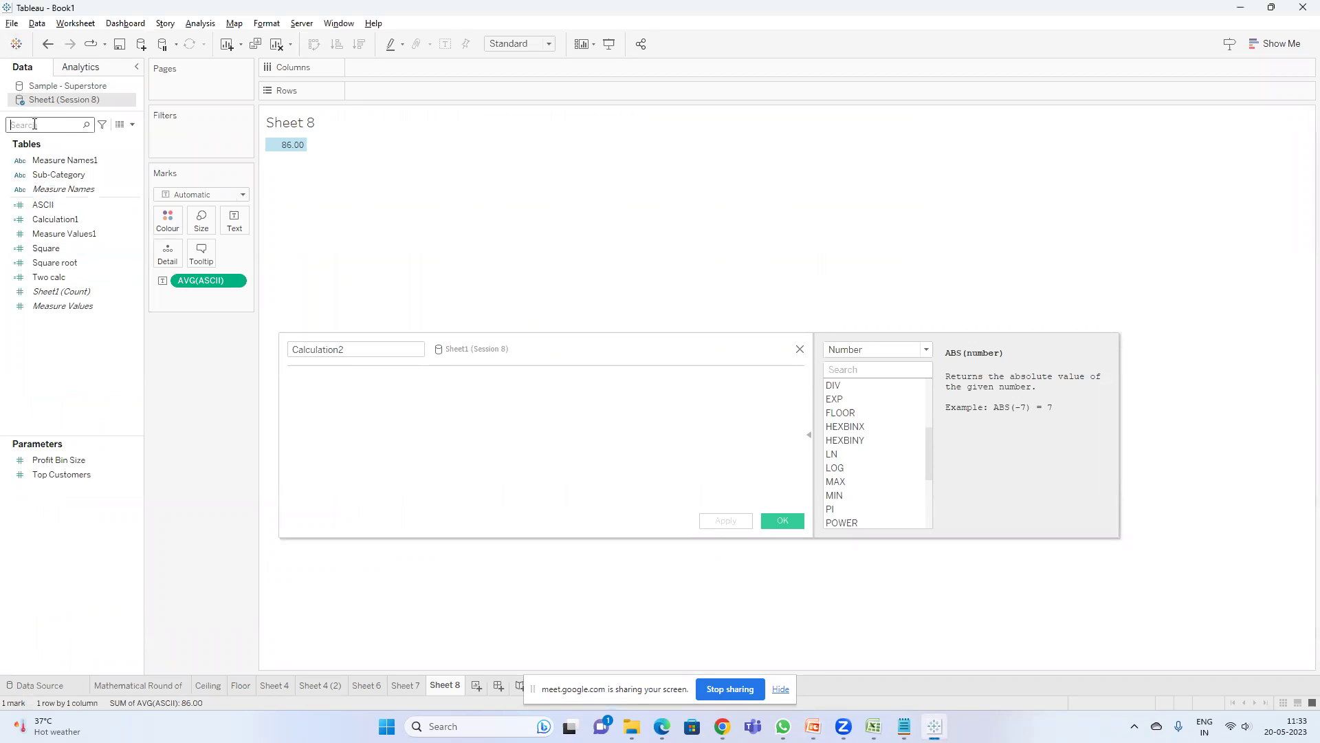
type("cus")
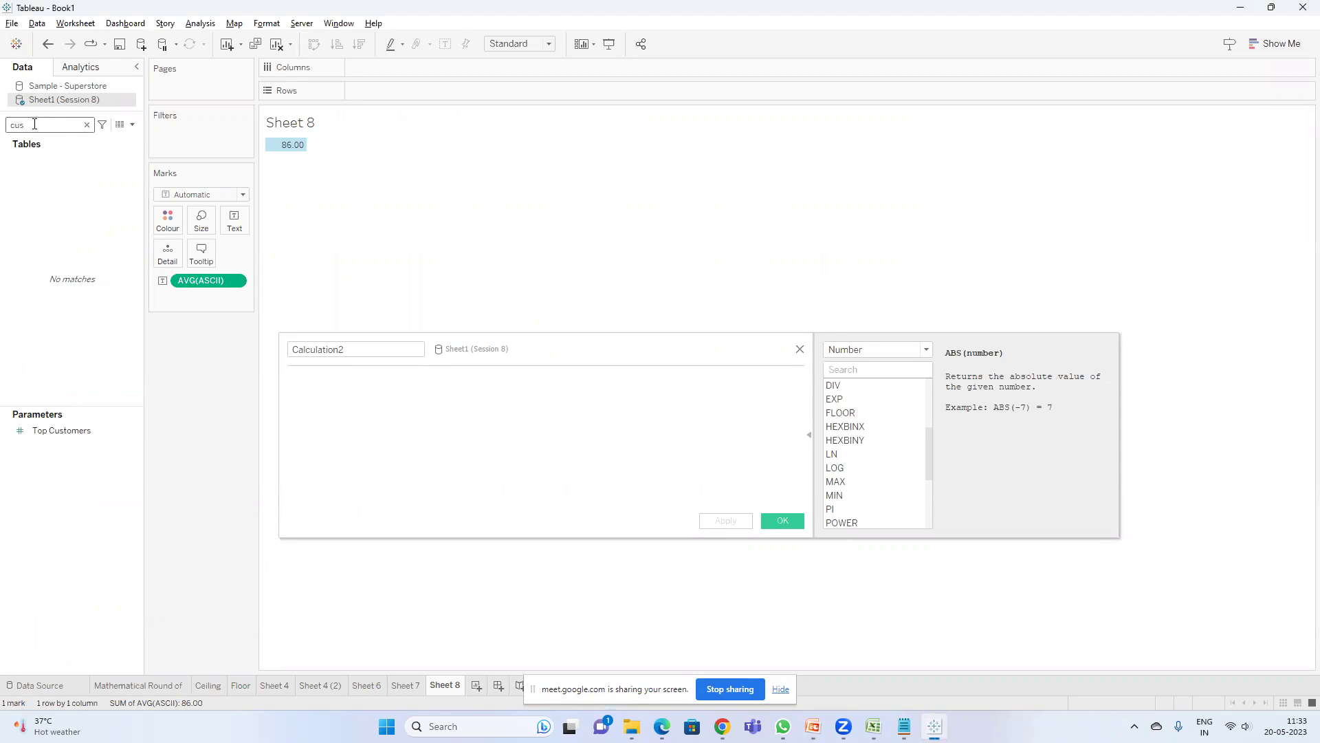
left_click(781, 690)
left_click(476, 686)
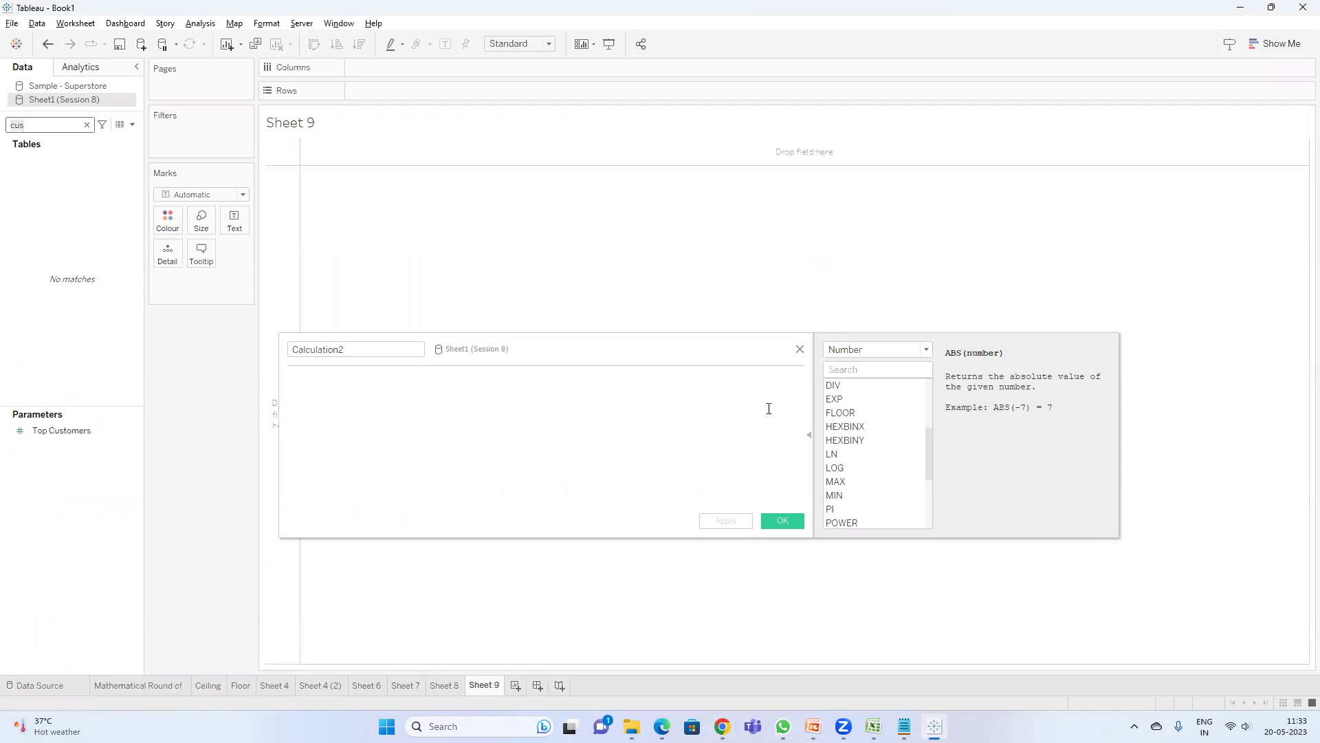
left_click(85, 86)
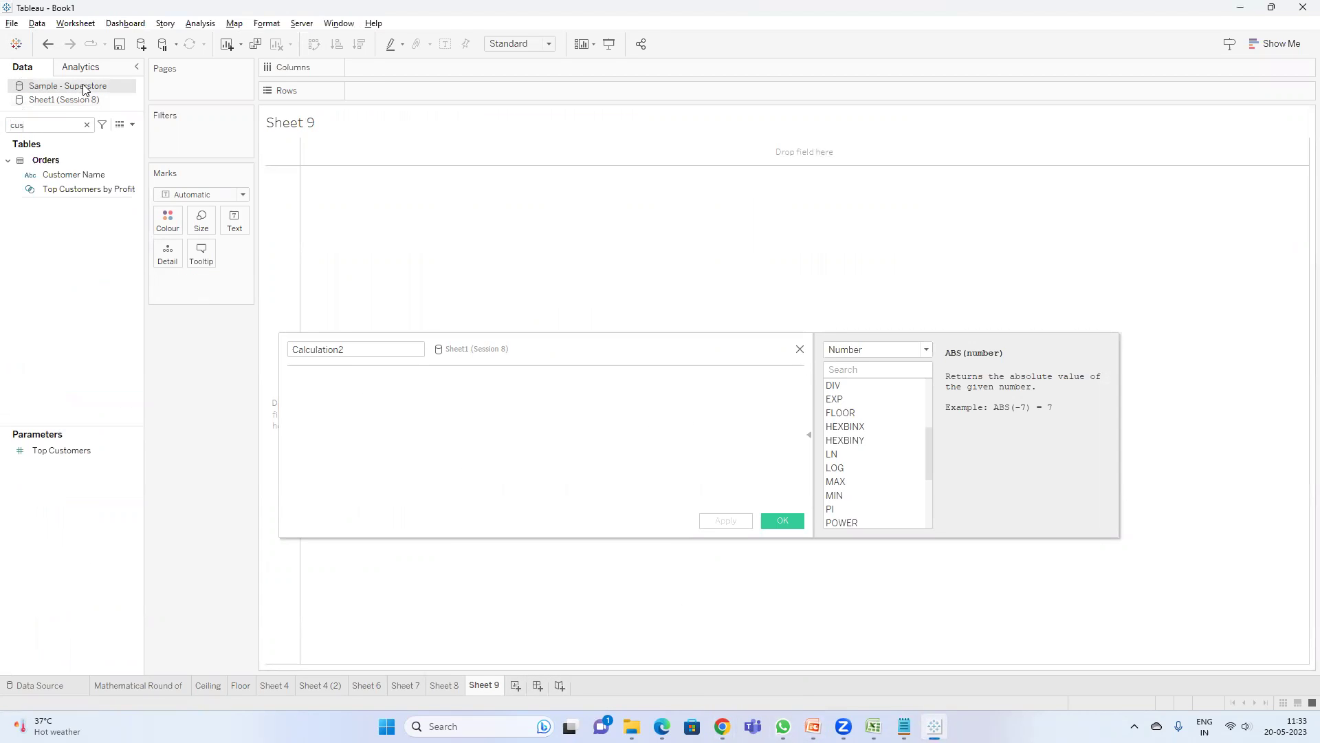
left_click_drag(69, 173, 362, 88)
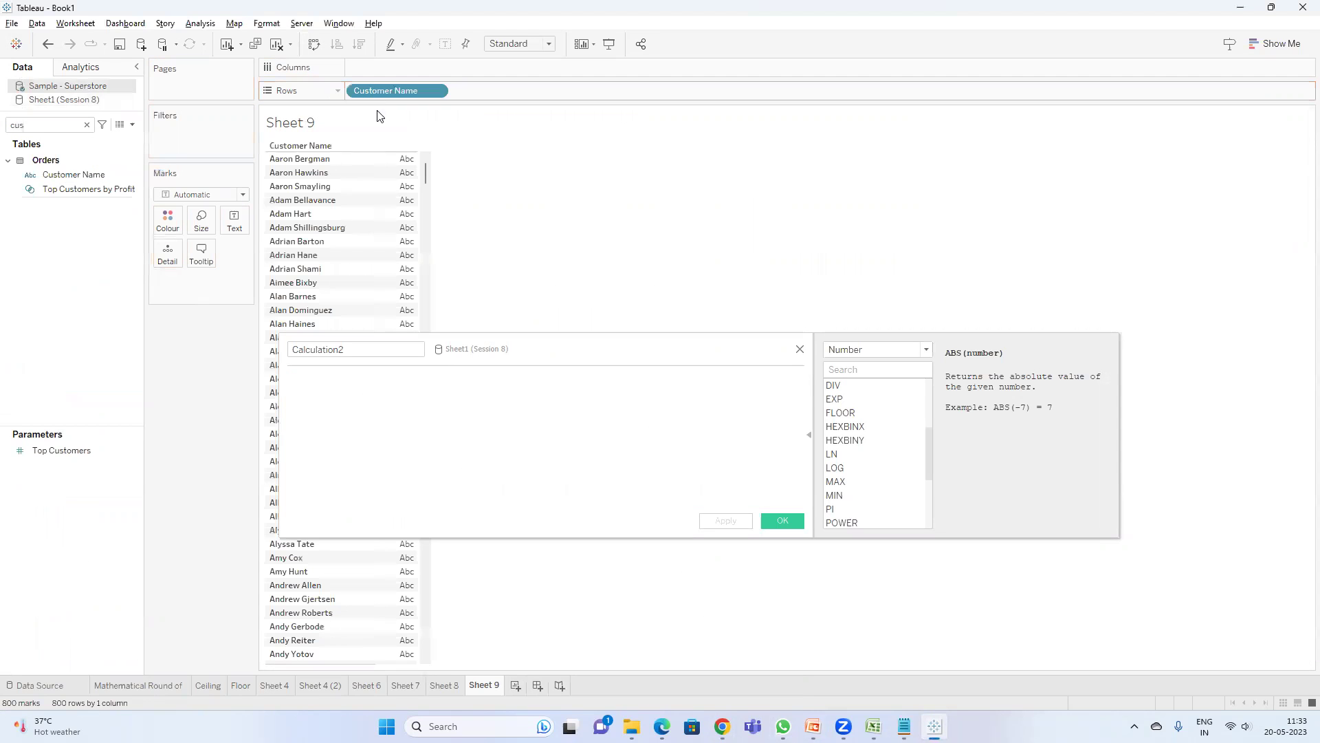
- Draft an ASCII([Customer Name]) calculation, undo it, discard the editor, and add Sheet 10
left_click(371, 393)
type("asc")
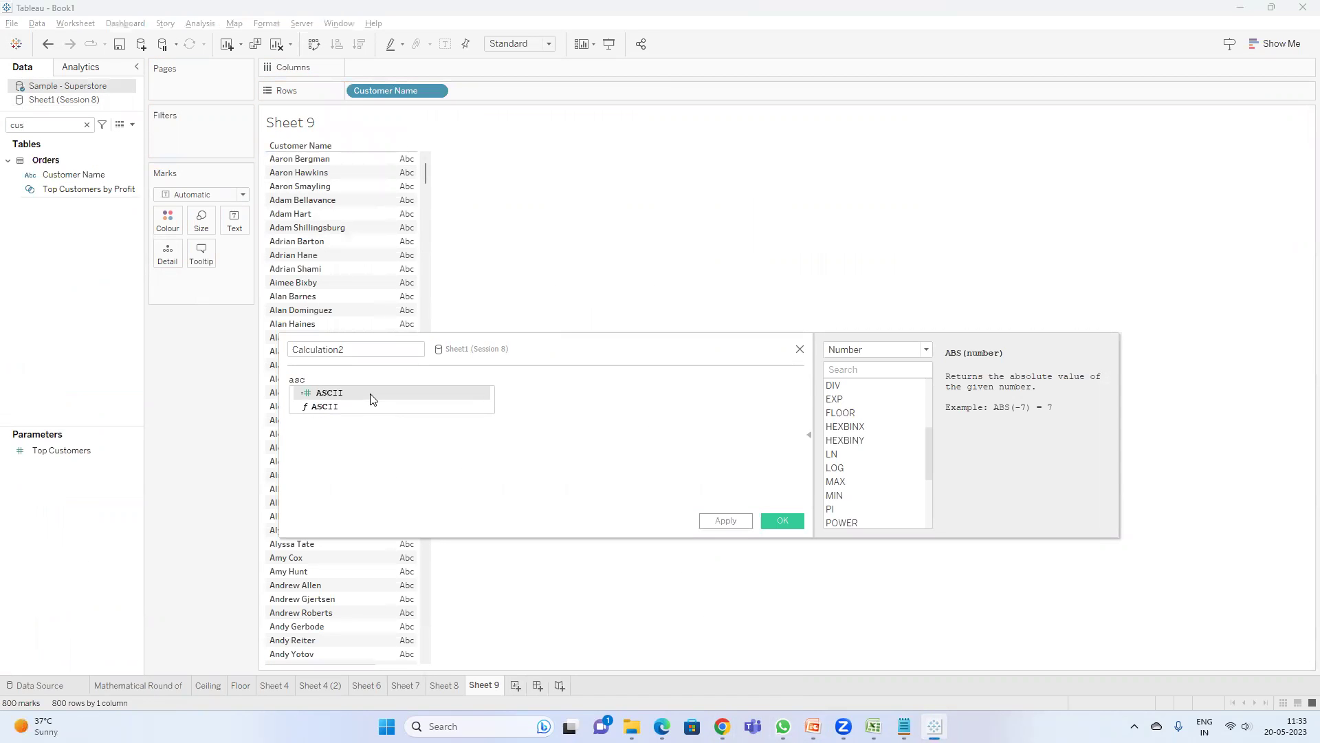
left_click(371, 394)
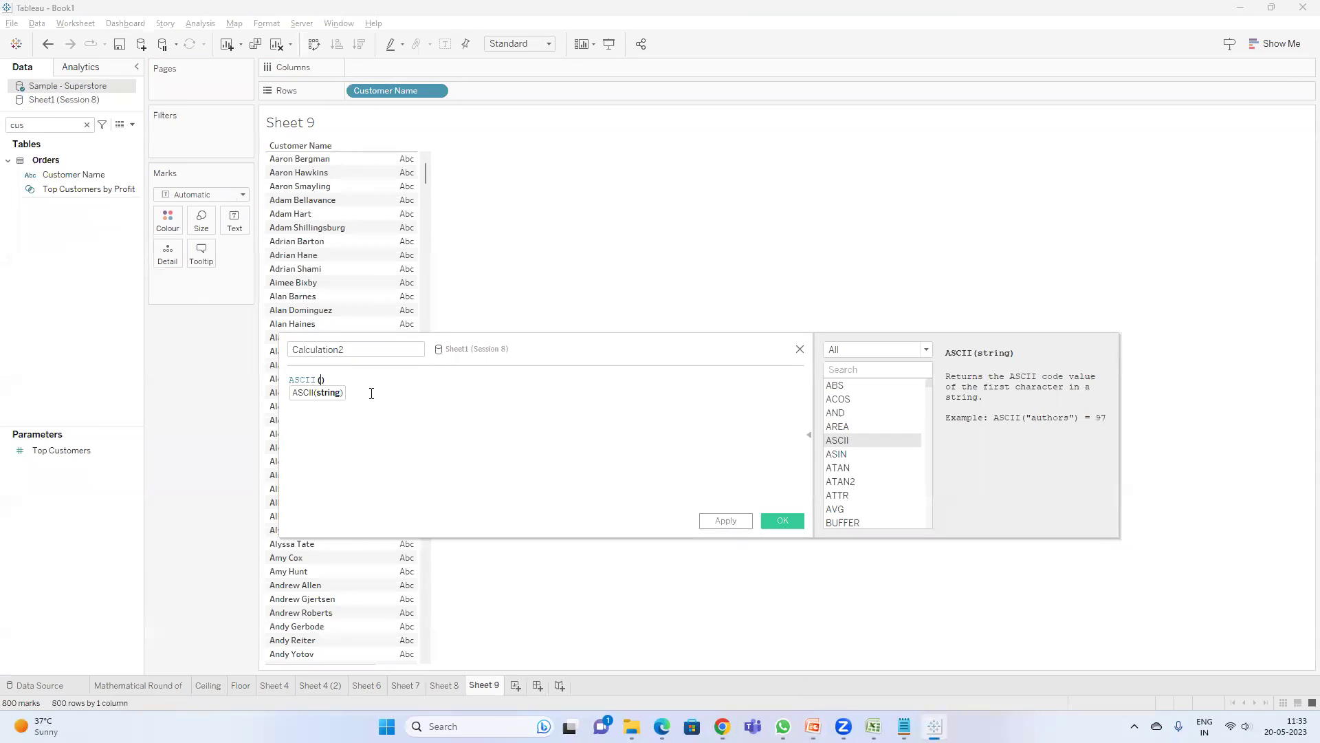
type("cu")
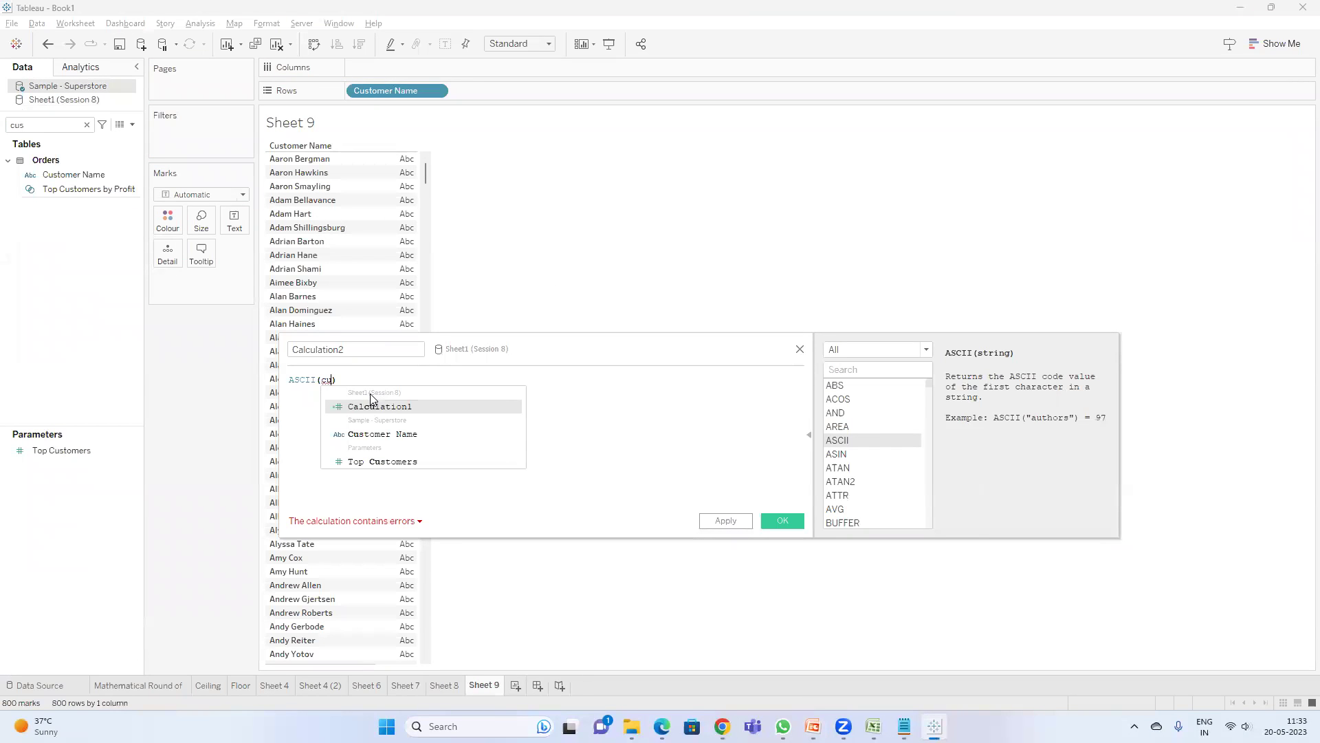
key("Down")
key("Return")
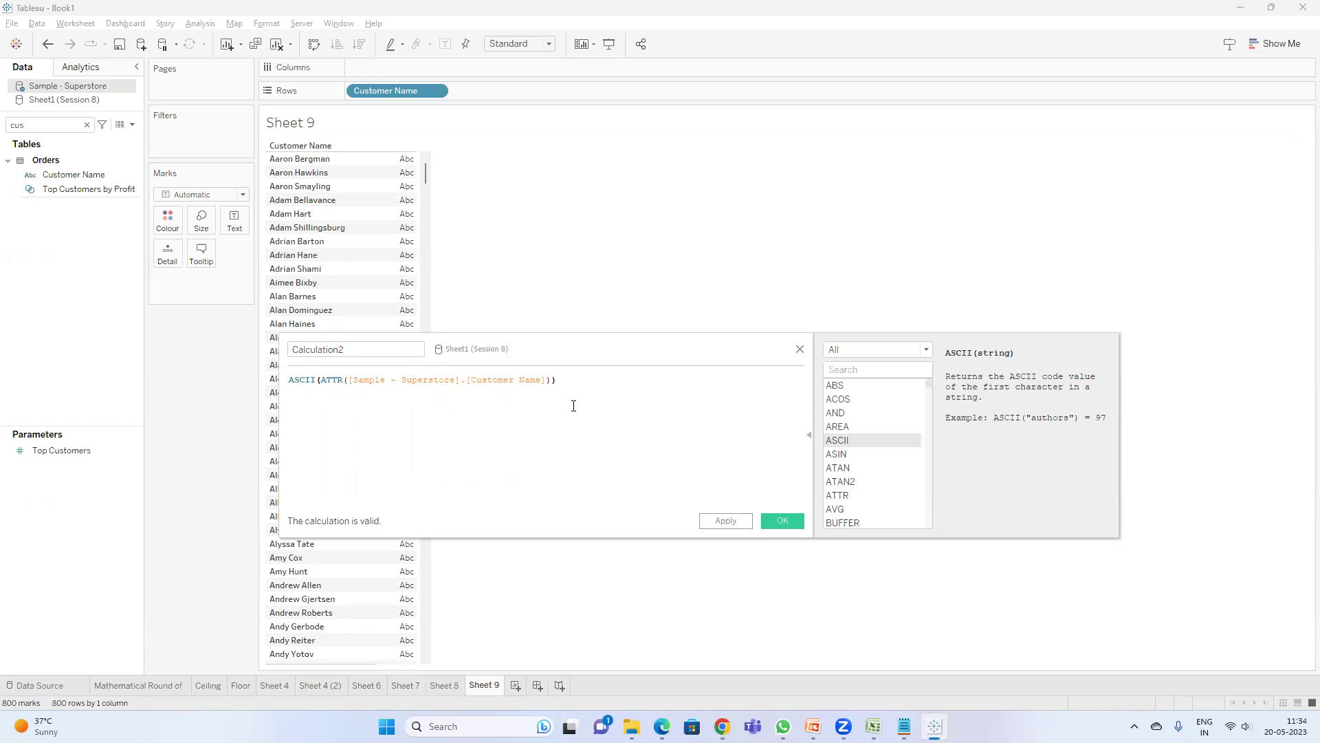
key("ctrl+z")
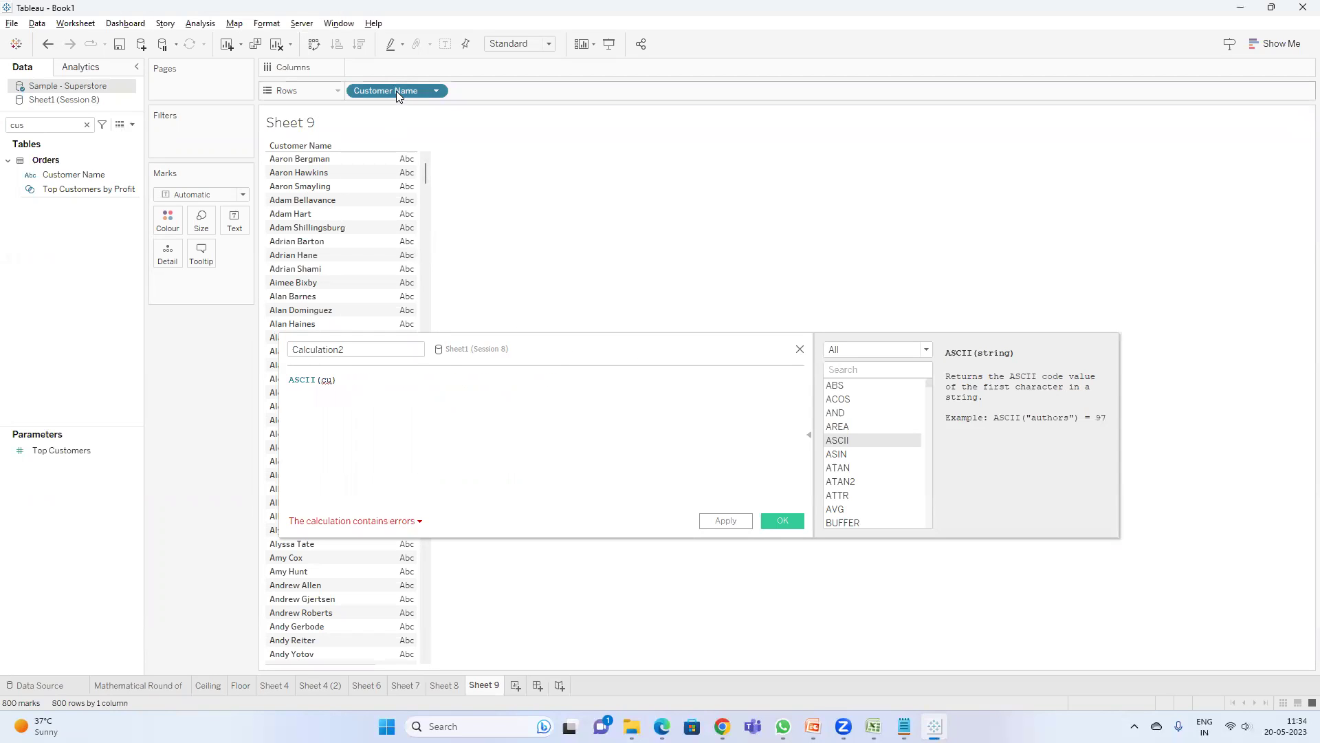
left_click(799, 350)
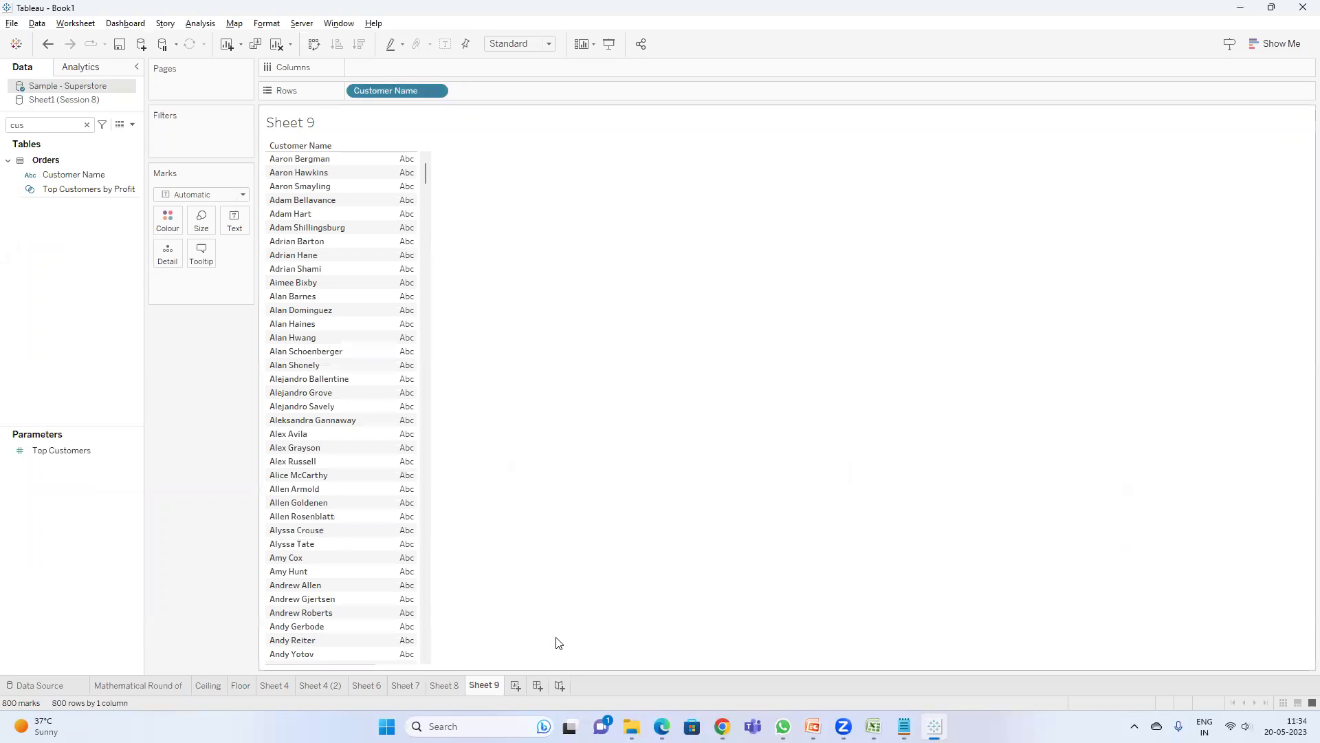
key("ctrl+m")
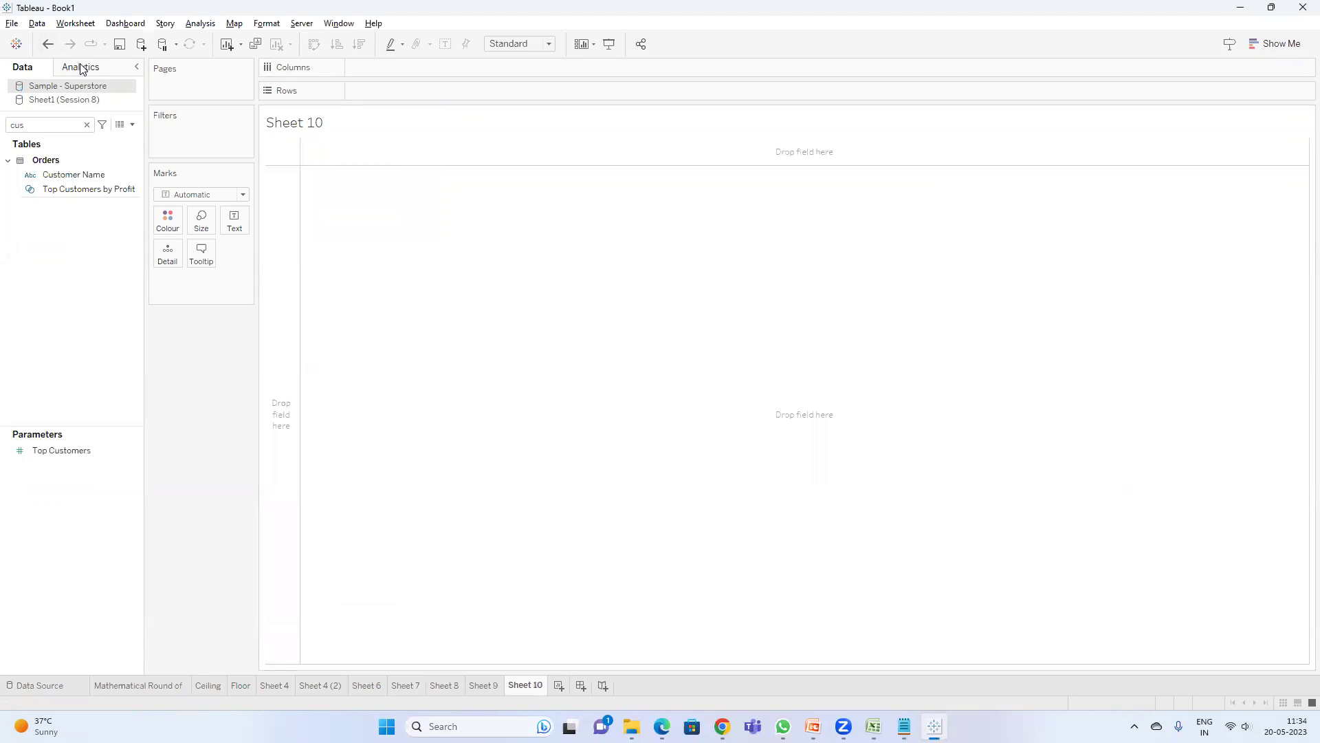
- Close the Sheet1 (Session 8) data source
left_click(68, 99)
right_click(69, 100)
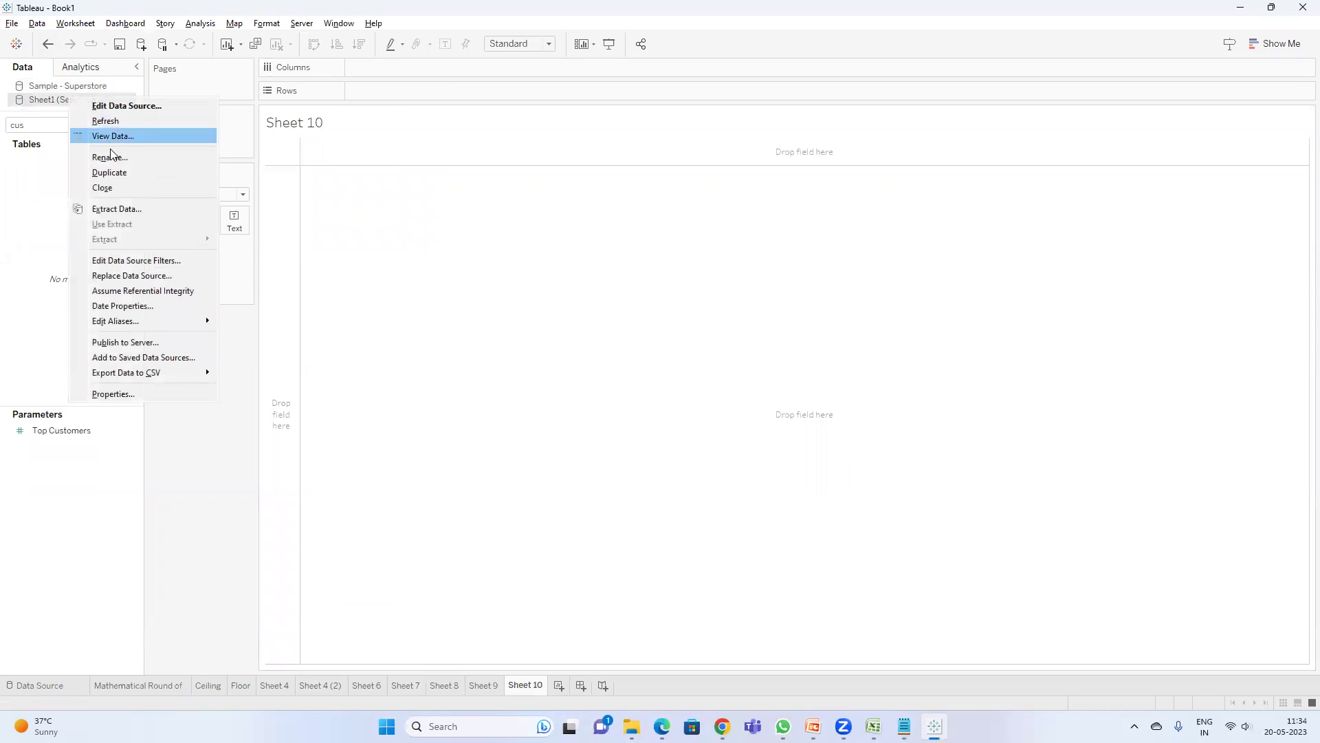
left_click(120, 187)
left_click(742, 396)
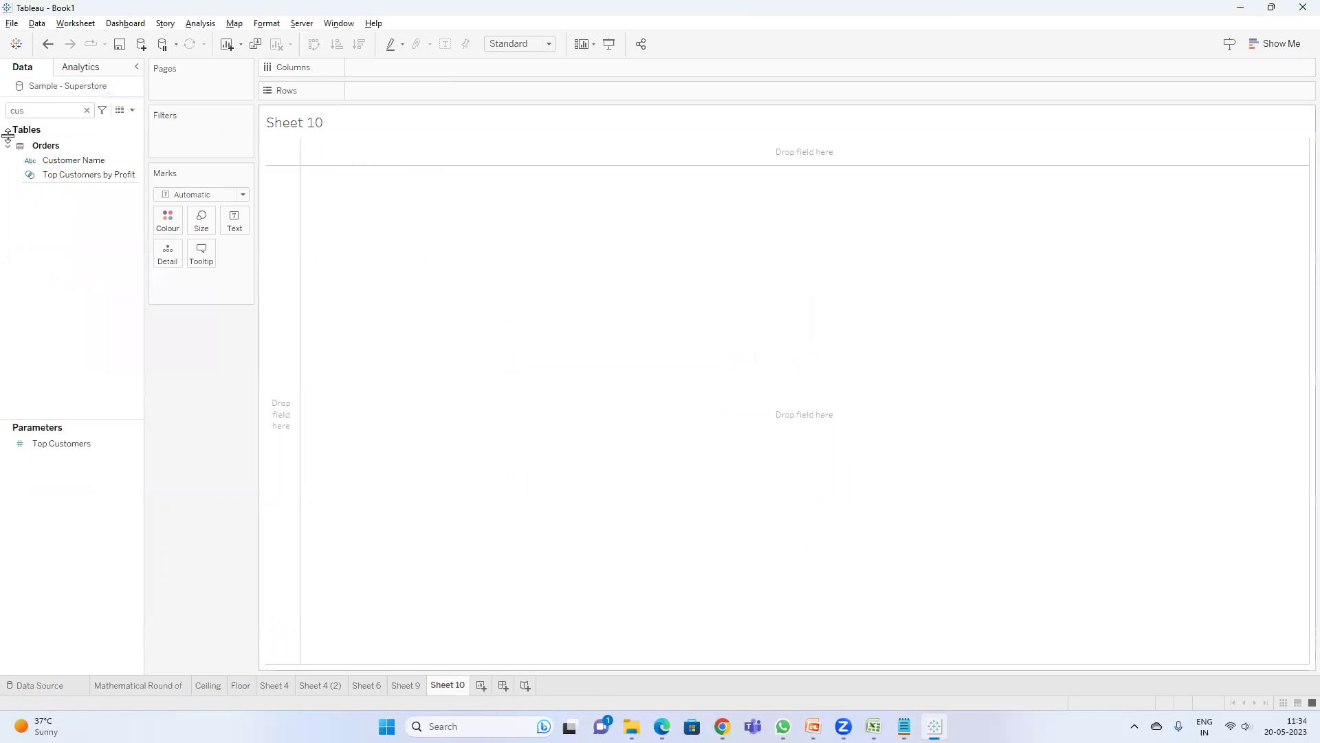
- Create calculated field Calculation1 with the formula ASCII([Customer Name])
left_click(132, 110)
left_click(64, 123)
left_click(360, 406)
type("as")
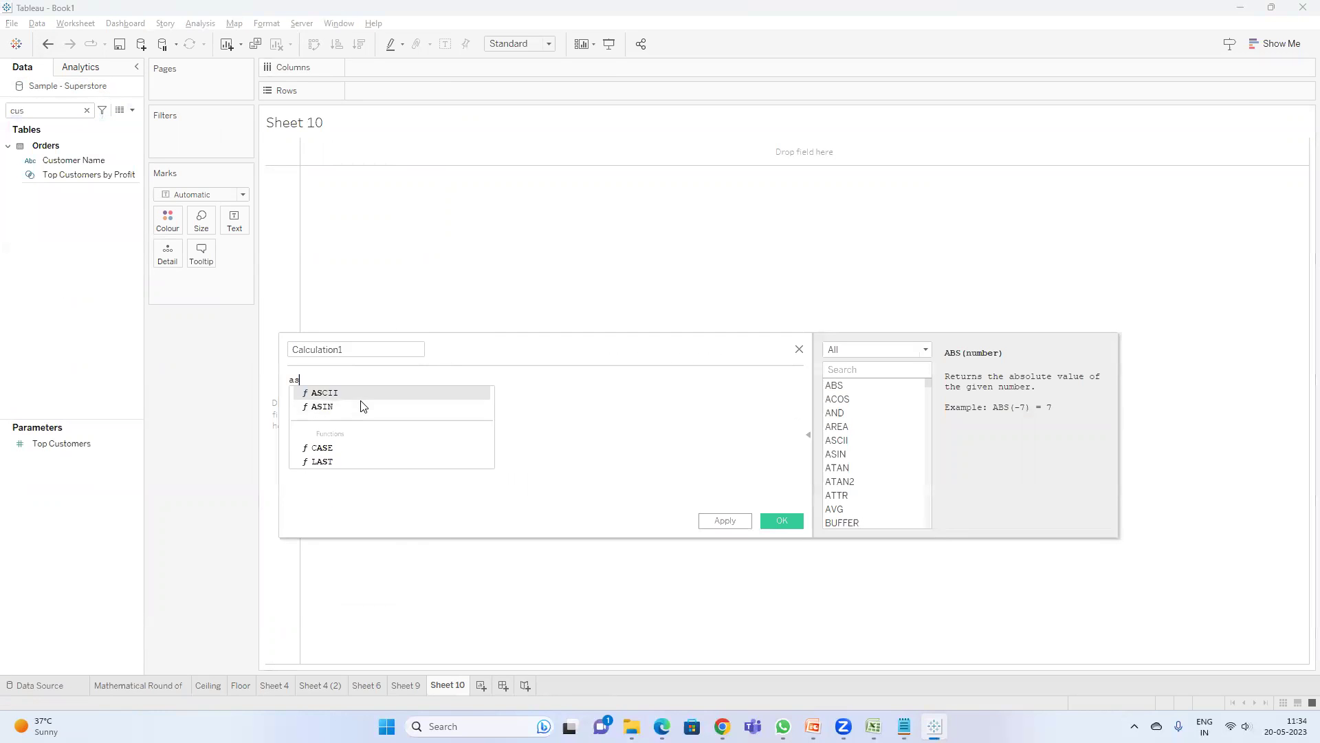
key("Return")
type("cus")
key("Return")
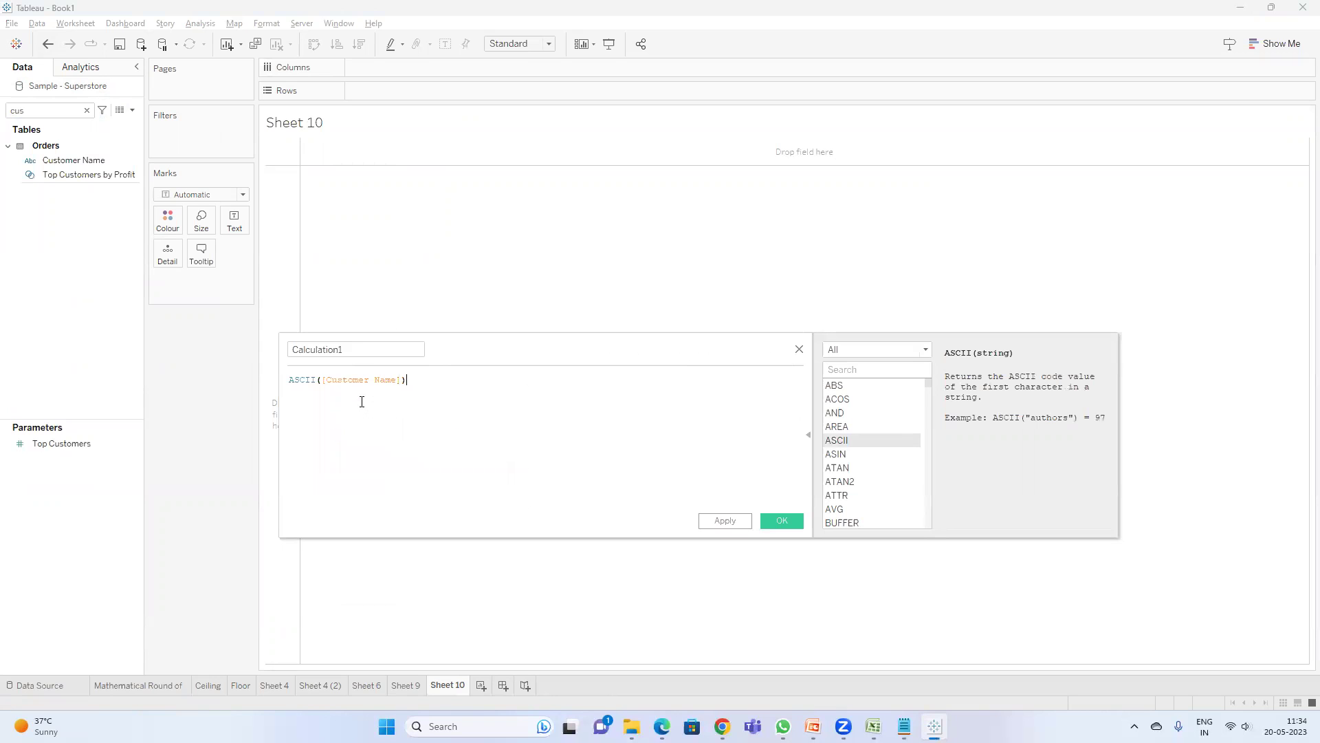
left_click(781, 520)
- Put Customer Name and Calculation1 on Rows, with Calculation1 set to Discrete
left_click_drag(60, 163, 382, 92)
key("BackSpace")
key("BackSpace")
key("BackSpace")
type("ca")
left_click_drag(66, 218, 522, 97)
right_click(495, 90)
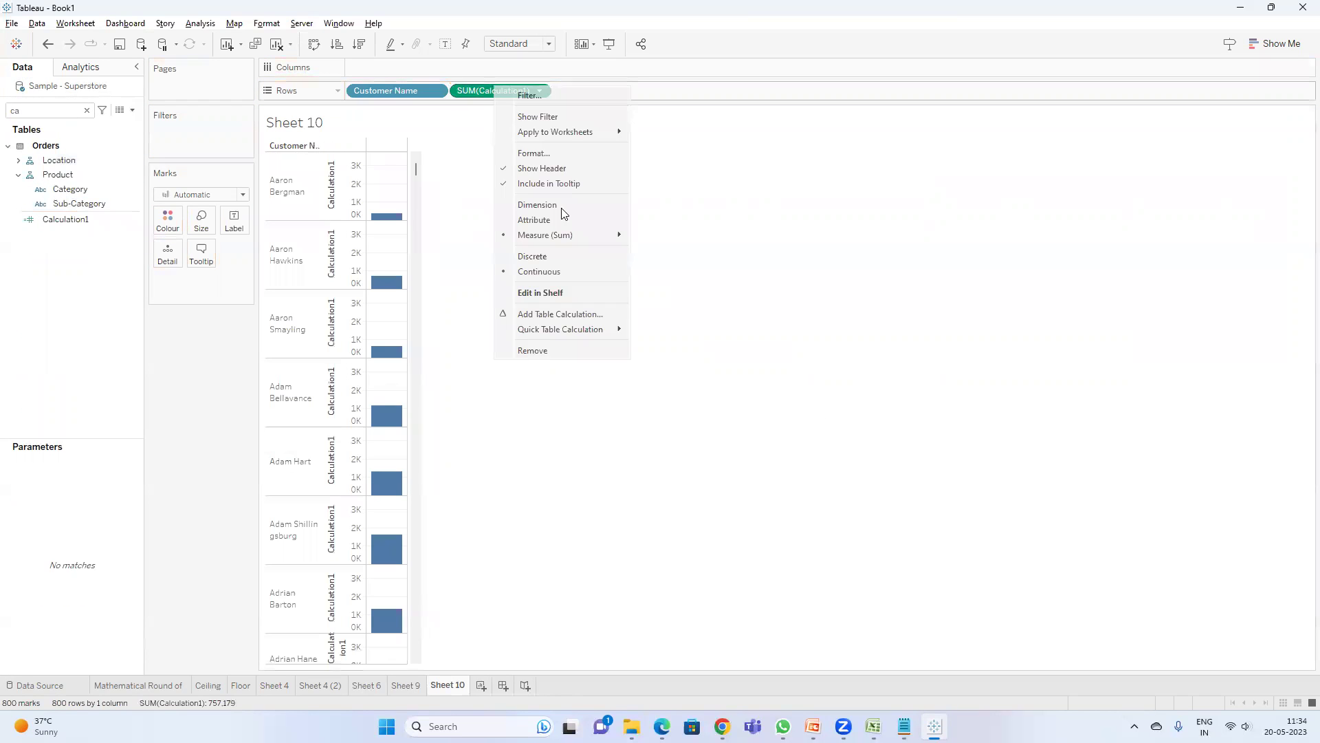
left_click(539, 257)
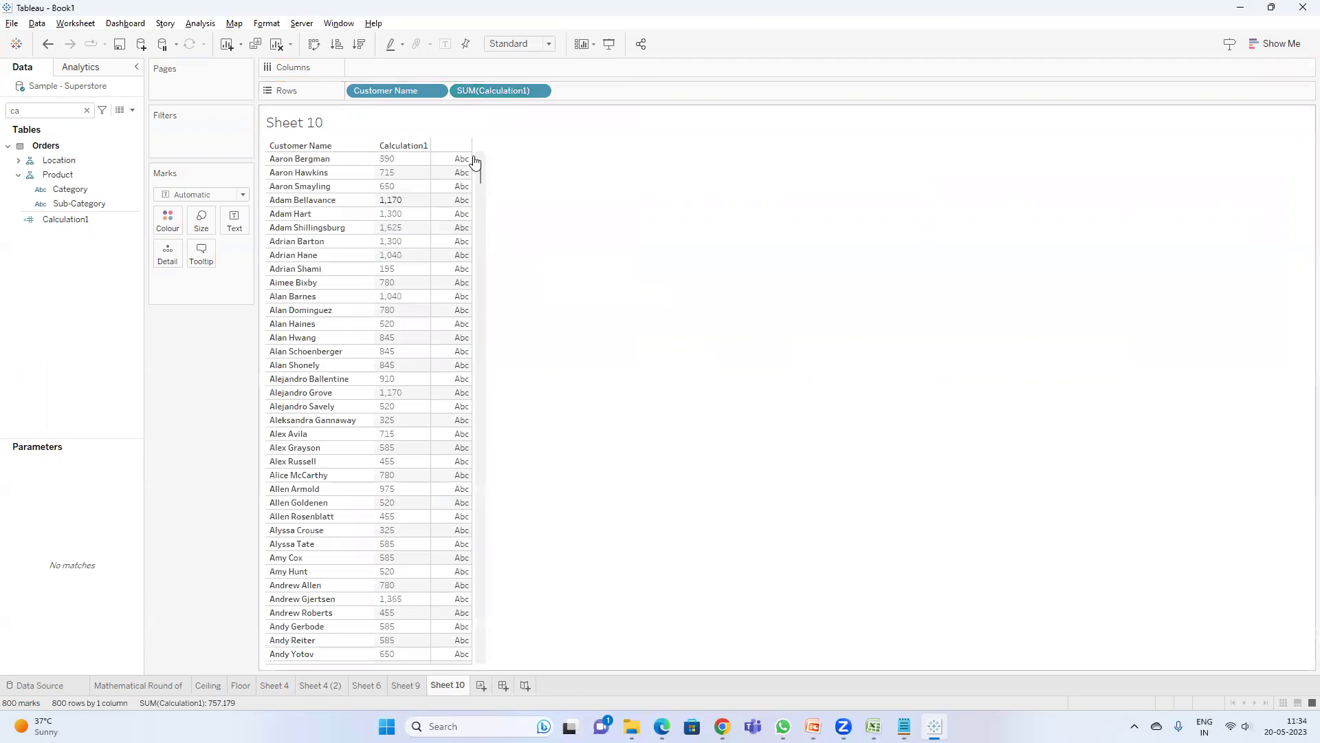
- Aggregate Calculation1 as Average, then bring up the String Functions slide 11 in PowerPoint
right_click(519, 98)
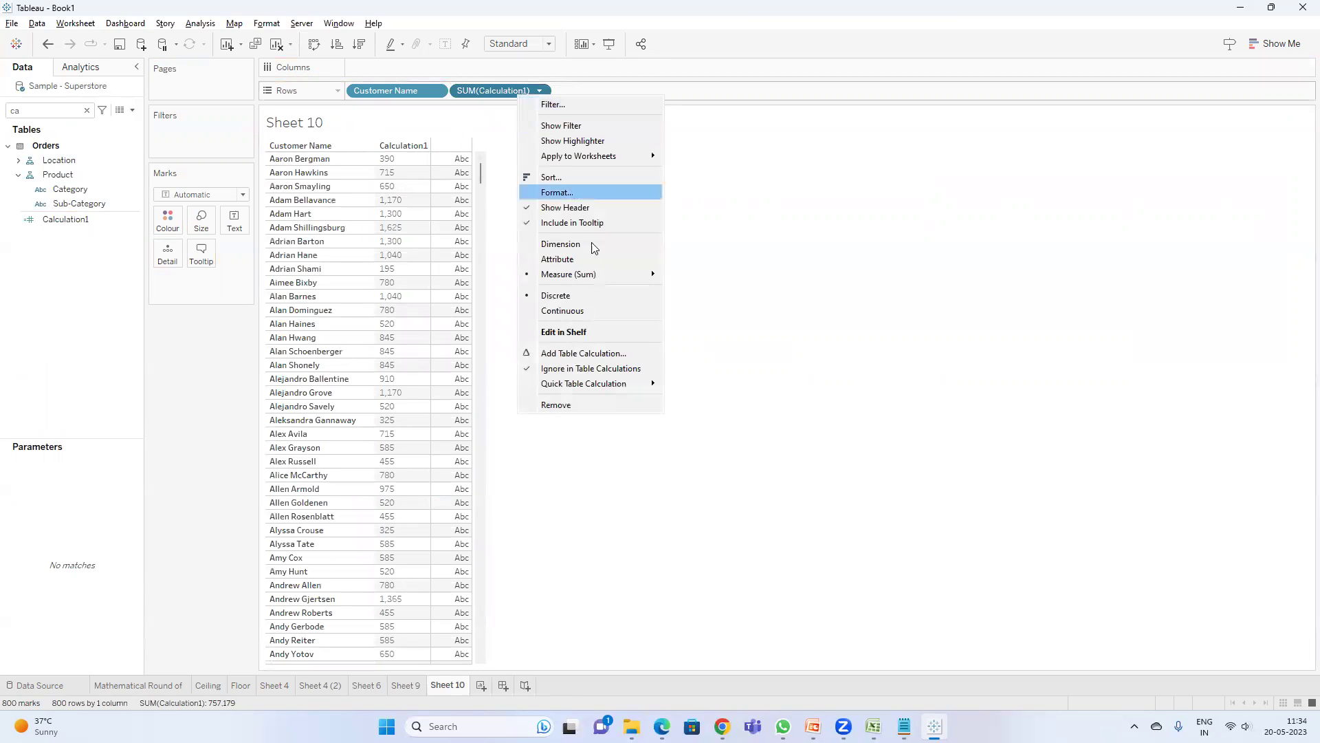
mouse_move(594, 274)
left_click(700, 292)
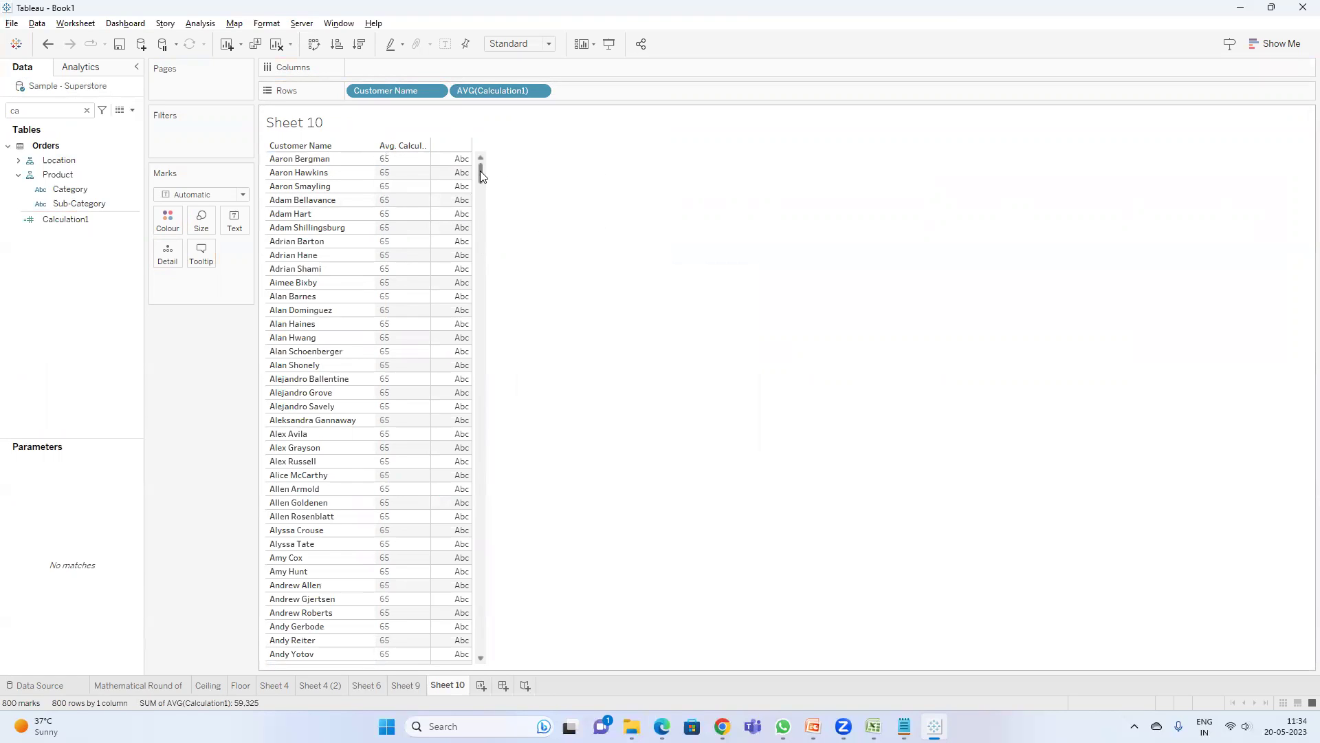
left_click_drag(484, 177, 509, 141)
scroll(443, 221, "down", 15)
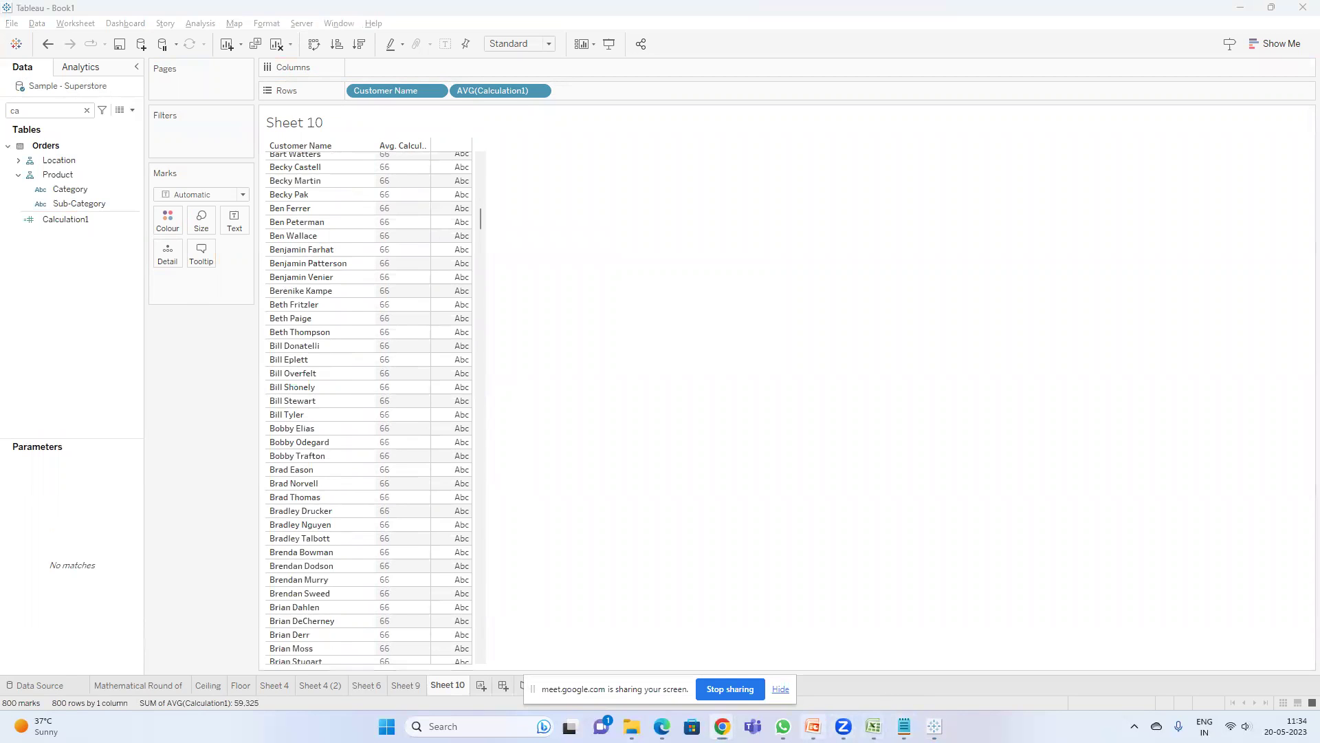
left_click(812, 726)
left_click(81, 528)
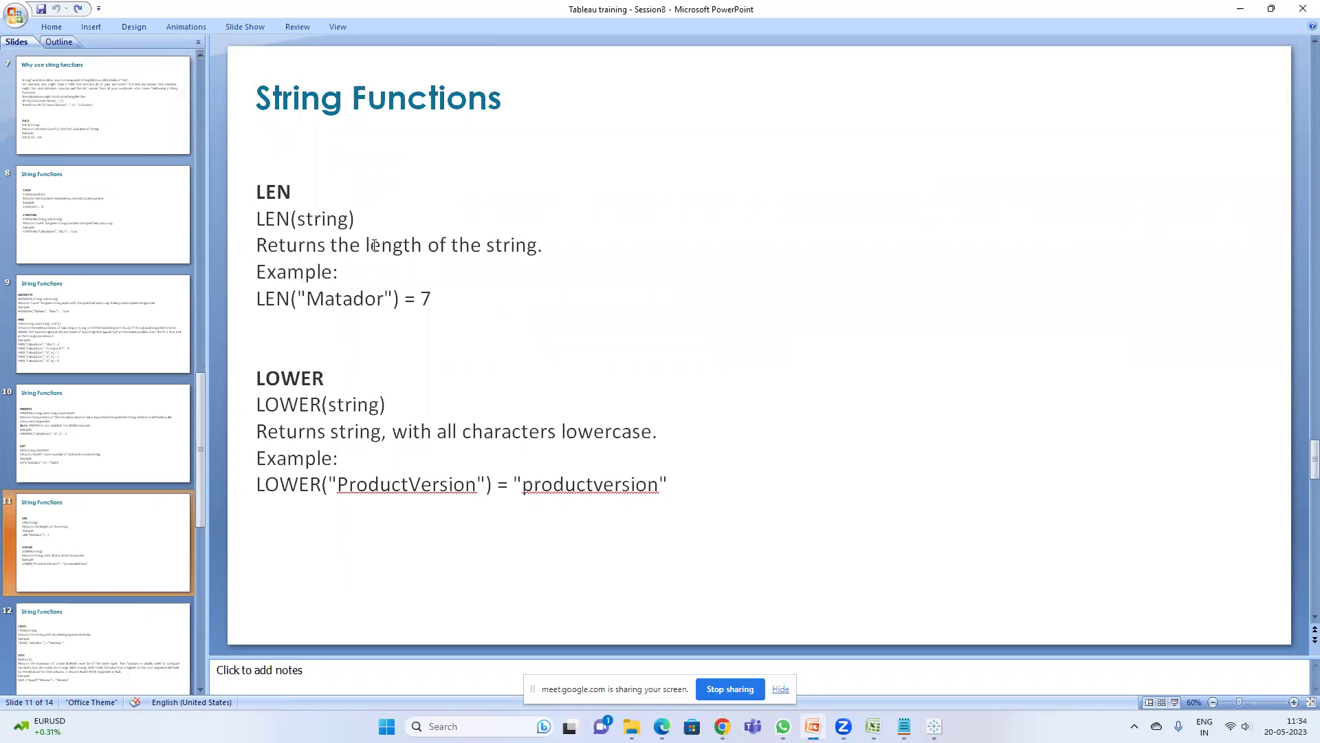
- Click into the word Matador in the LEN example, then return to Tableau
left_click(314, 308)
left_click(333, 306)
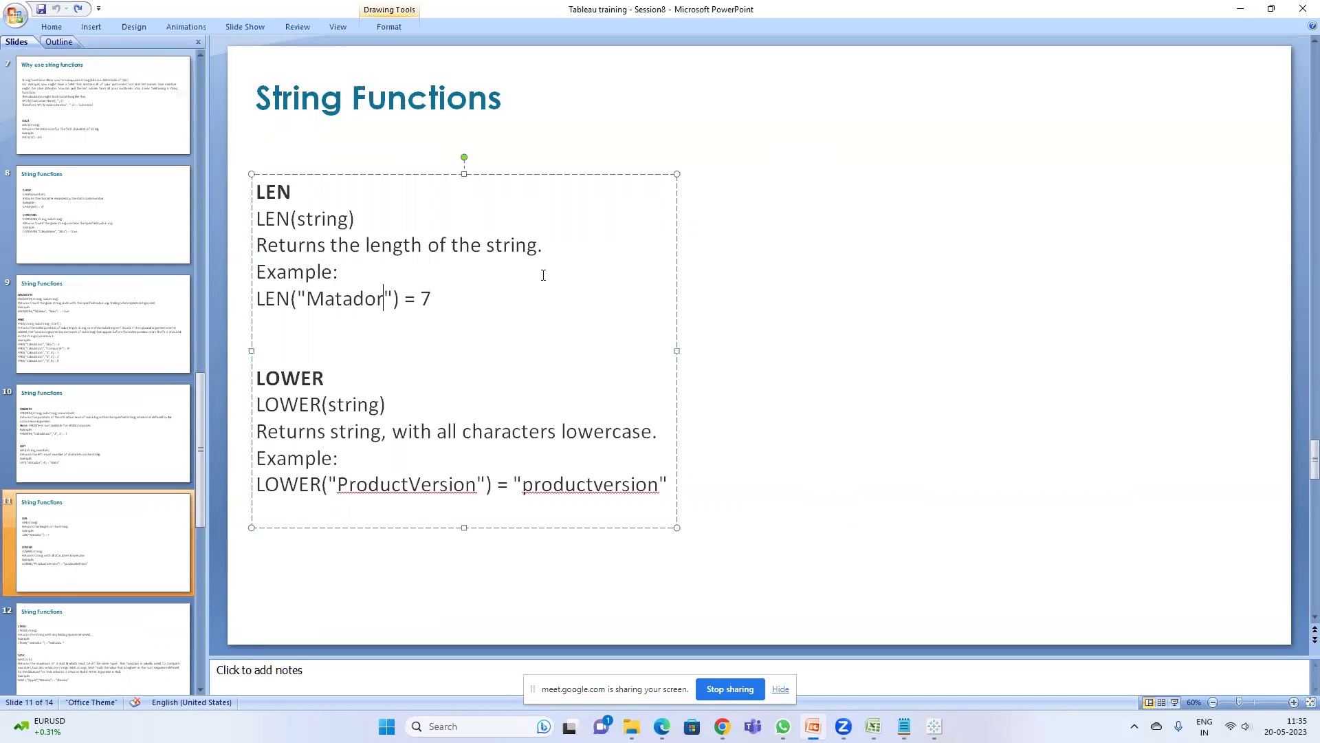
key("alt+Tab")
key("alt+Tab")
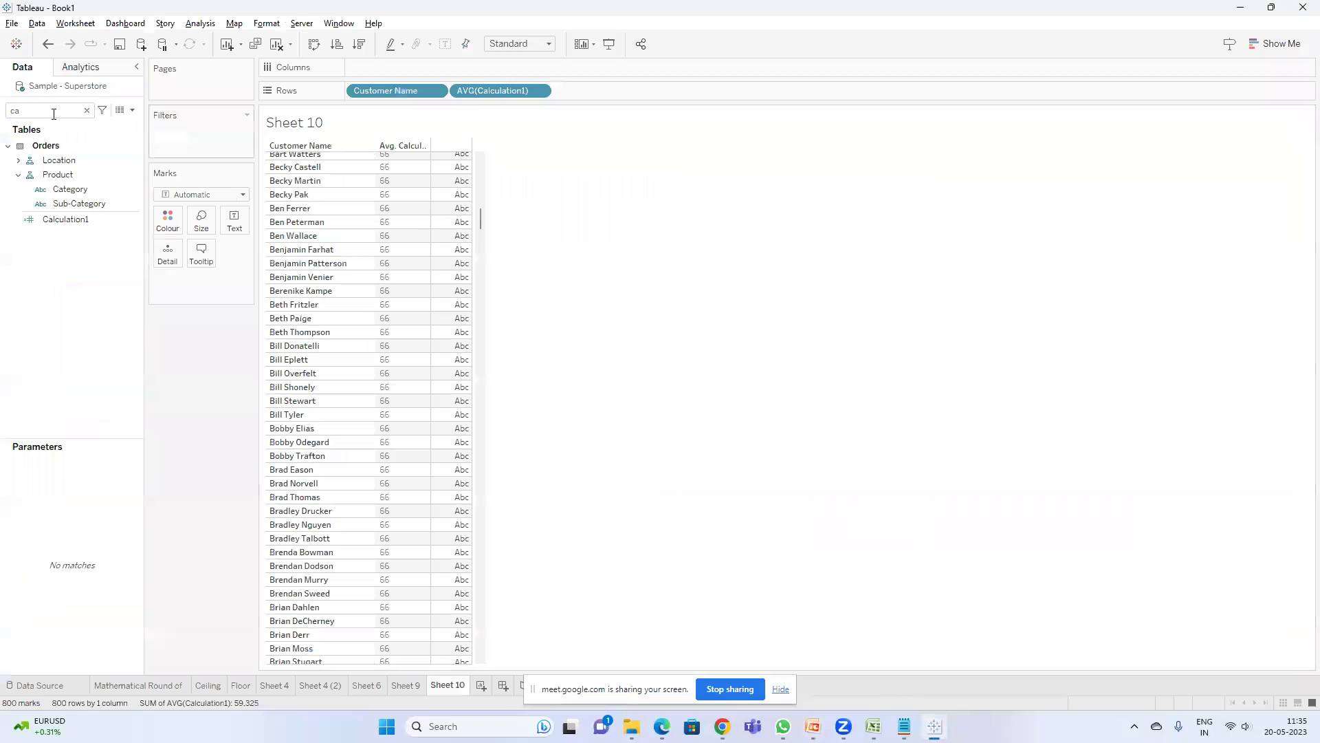
- Scroll Sheet 10's customer table to the top and bring the Google Meet window forward
scroll(448, 182, "up", 15)
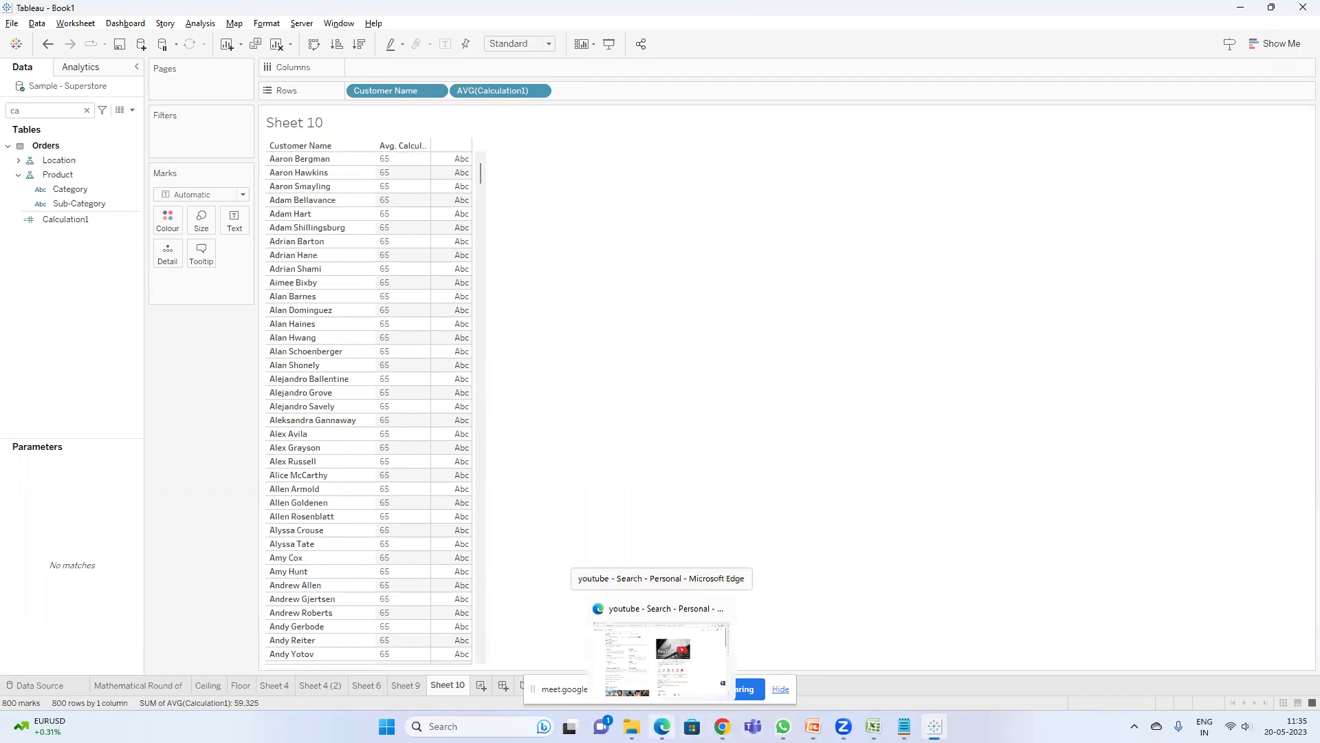
mouse_move(722, 726)
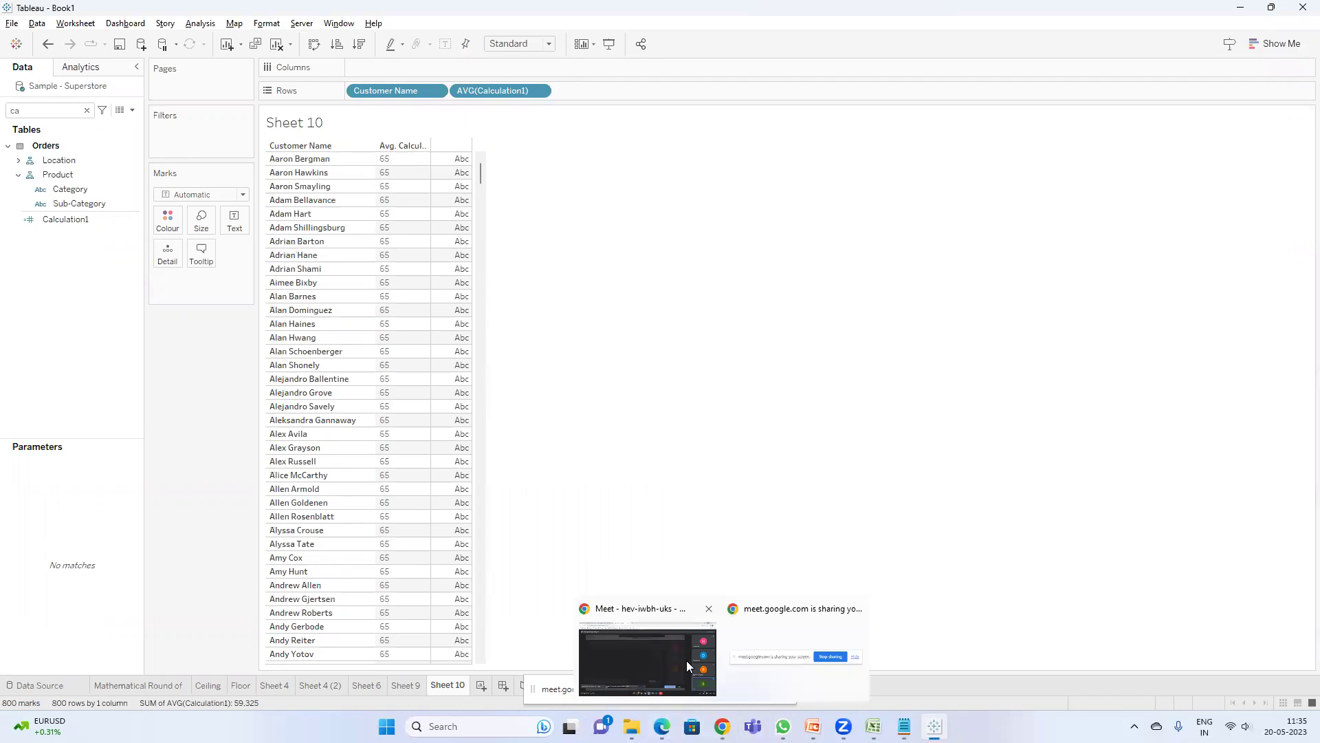
left_click(686, 660)
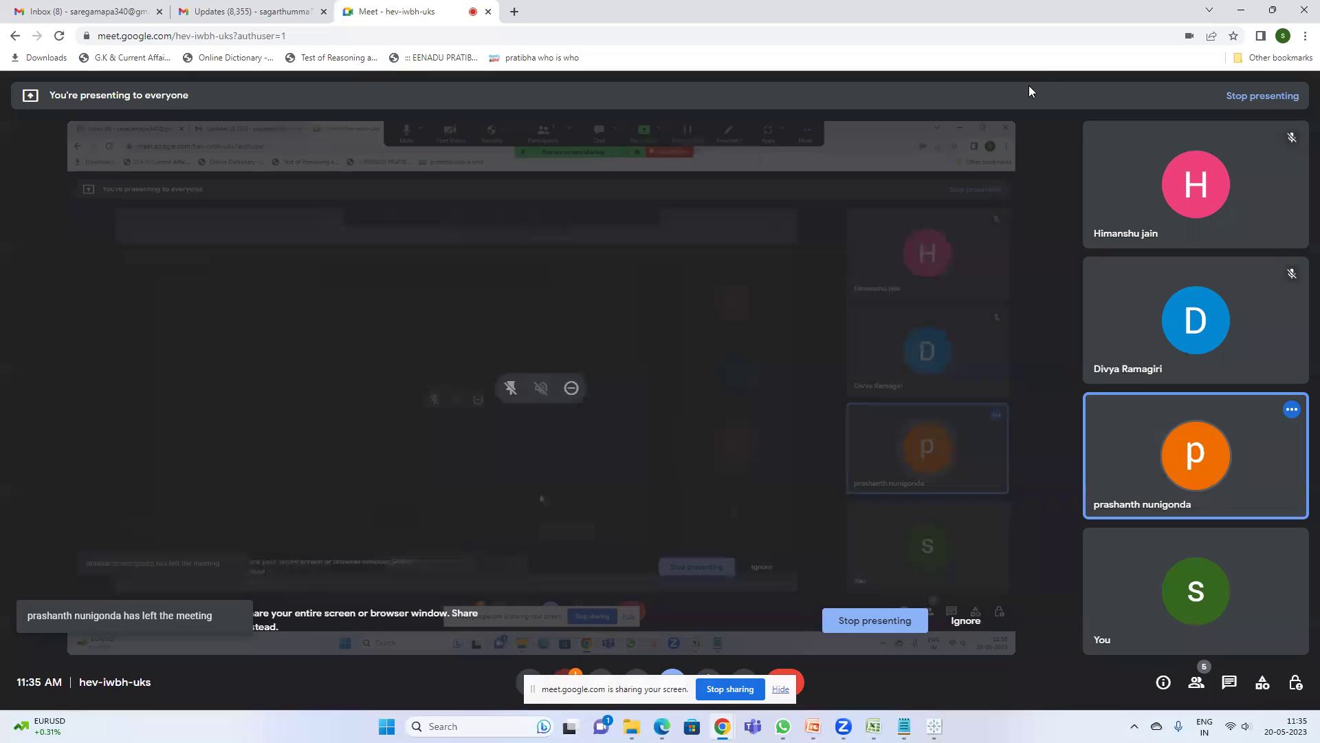
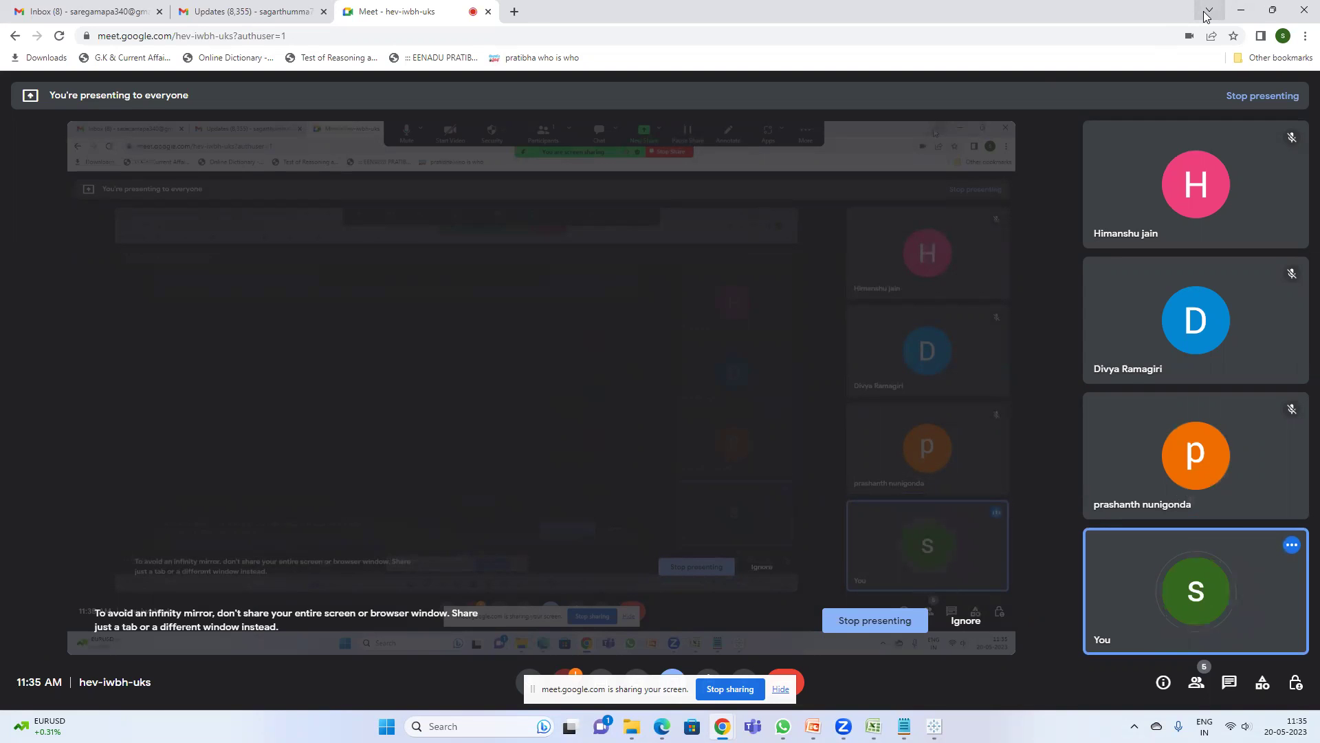
- Minimise the Google Meet window and hide the screen-sharing bar so Tableau's Sheet 10 shows
left_click(1251, 10)
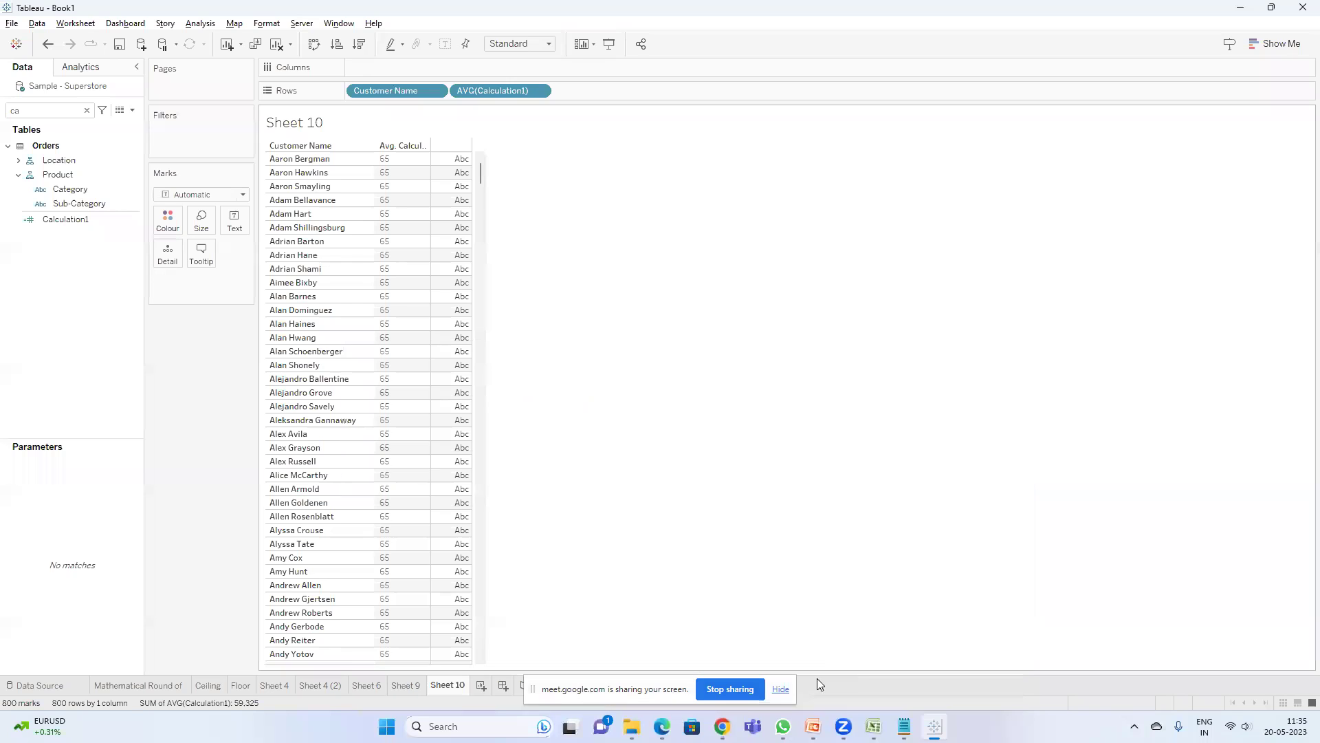
left_click(780, 689)
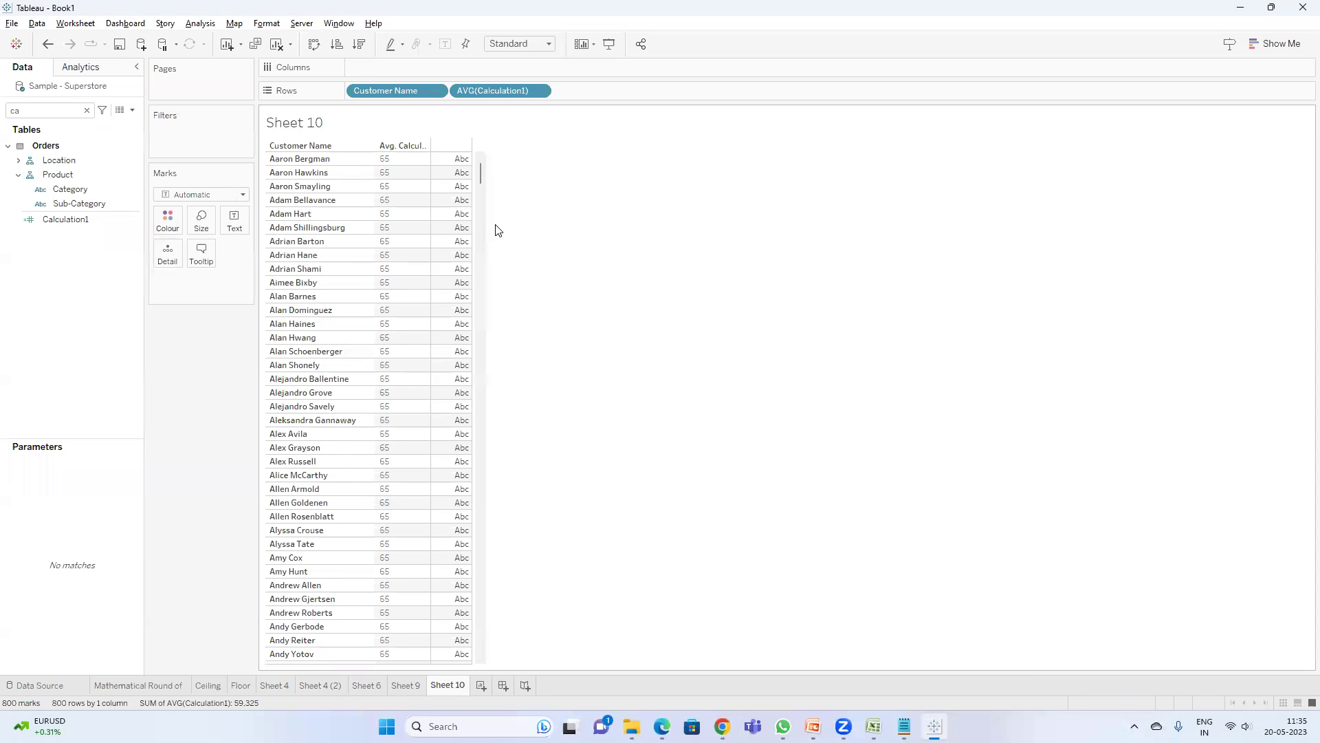
left_click_drag(481, 171, 498, 345)
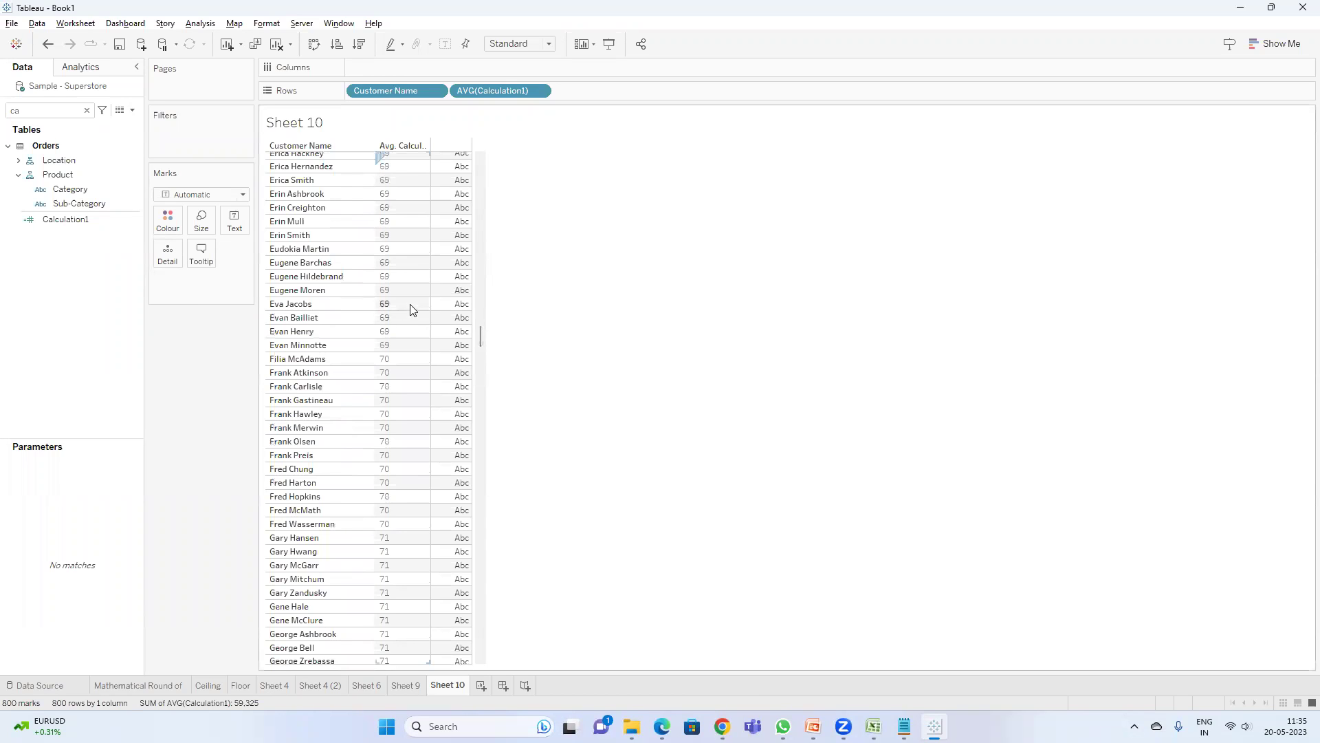
left_click(804, 702)
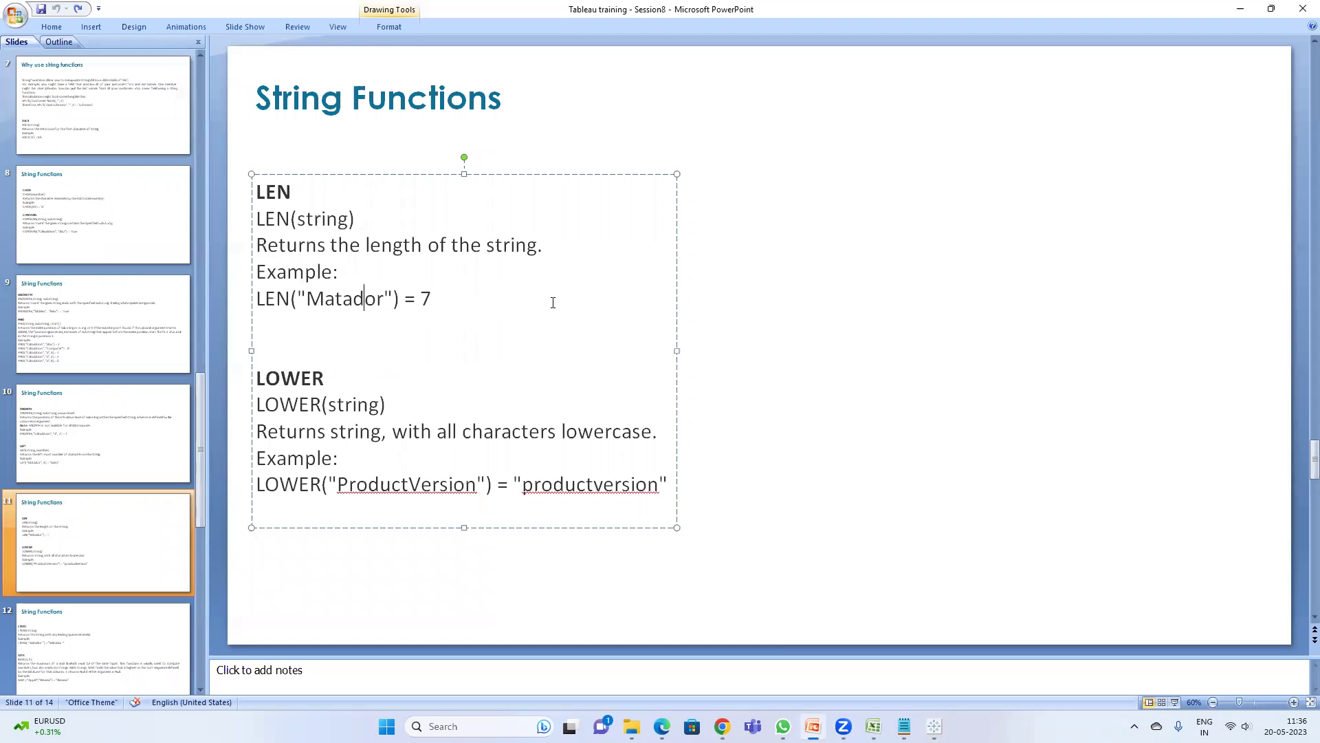
key("alt+Tab")
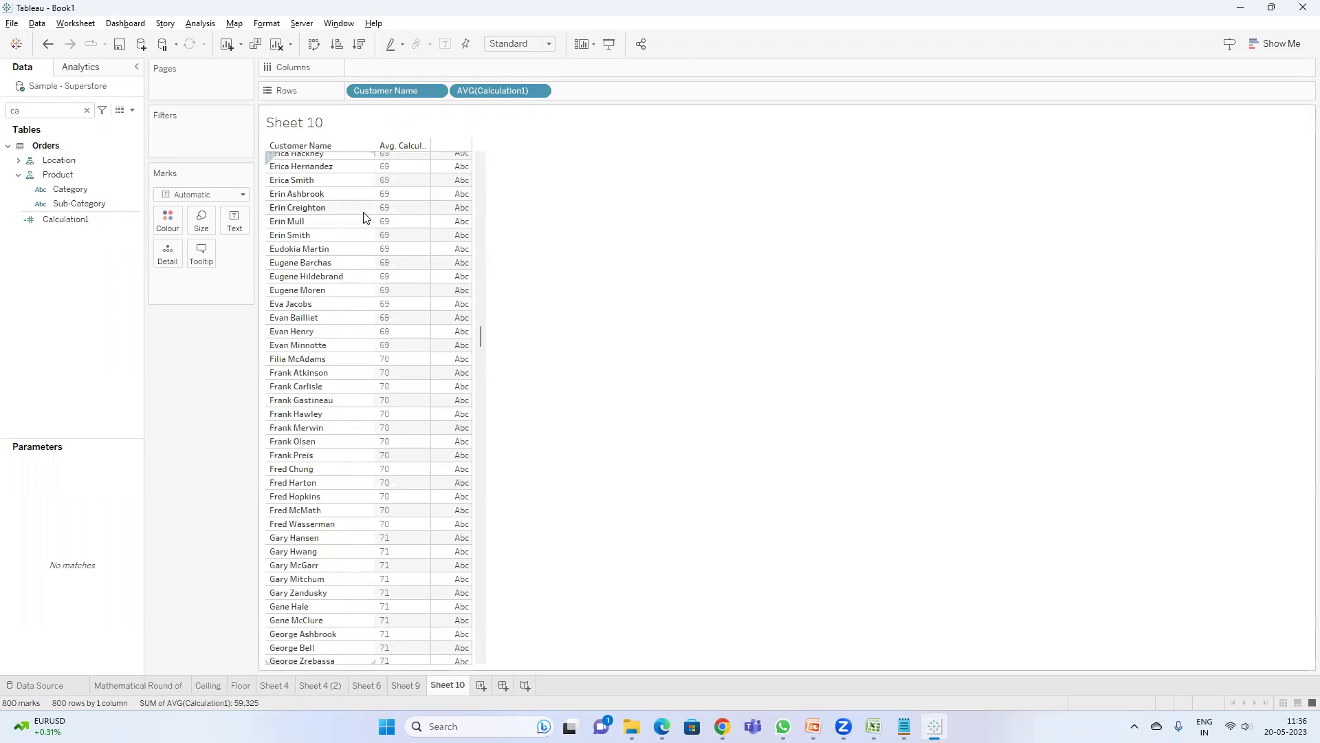
- Drop AVG(Calculation1) from Rows and change its formula from ASCII to LEN([Customer Name])
left_click_drag(499, 90, 20, 213)
right_click(84, 224)
left_click(122, 302)
double_click(307, 382)
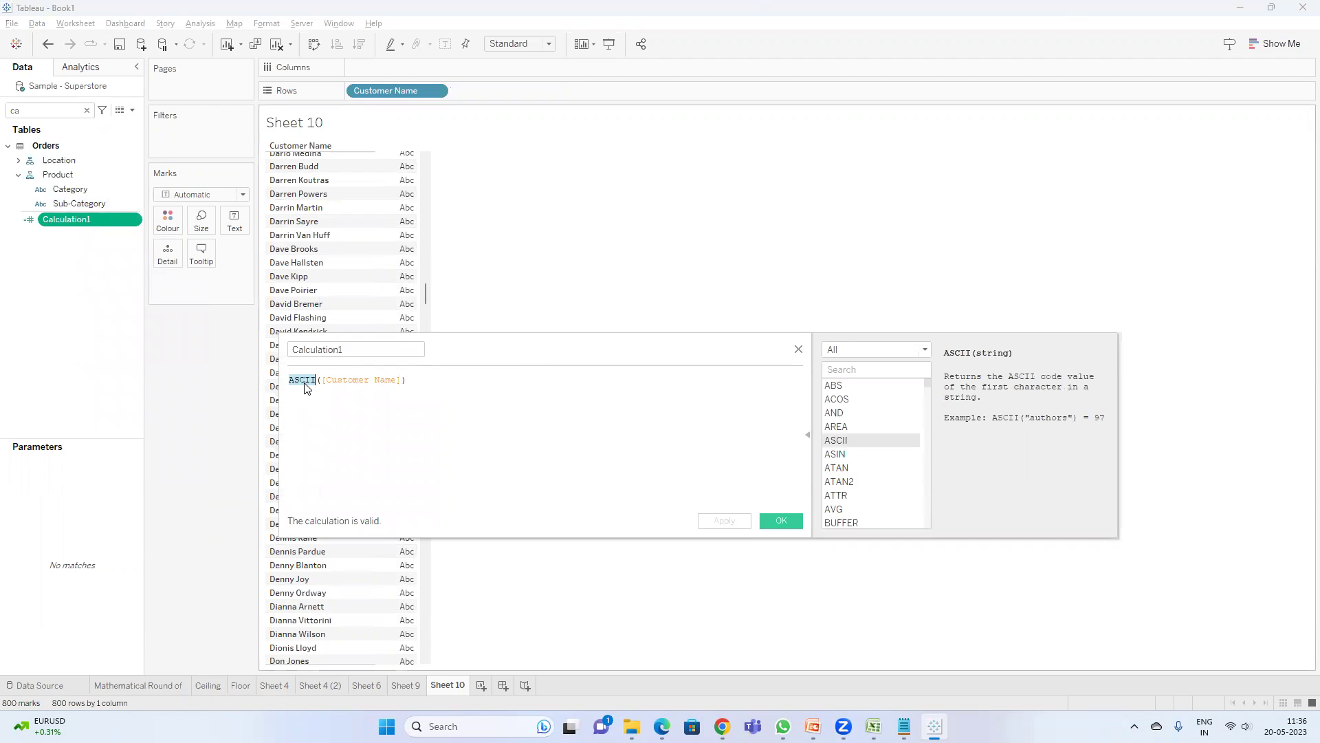
type("LEN")
key("Return")
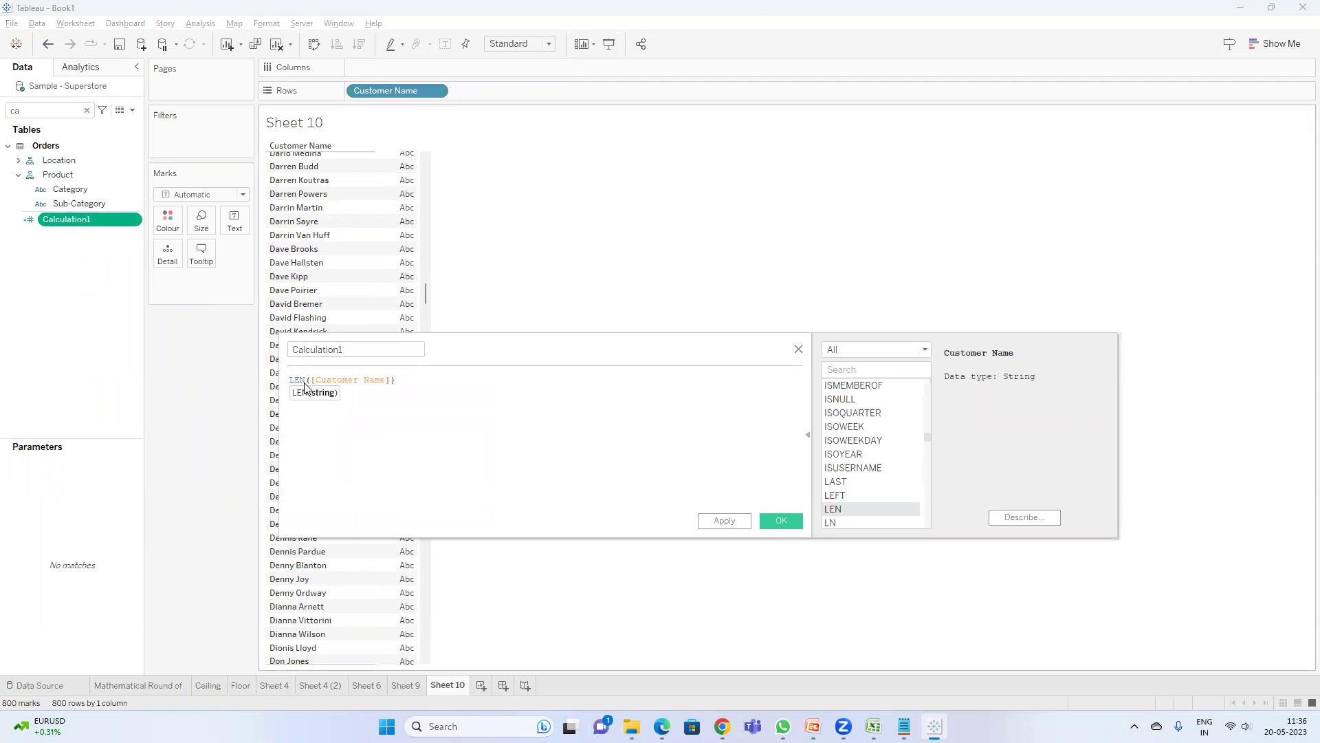
left_click_drag(477, 358, 478, 432)
scroll(385, 263, "up", 6)
scroll(386, 263, "up", 10)
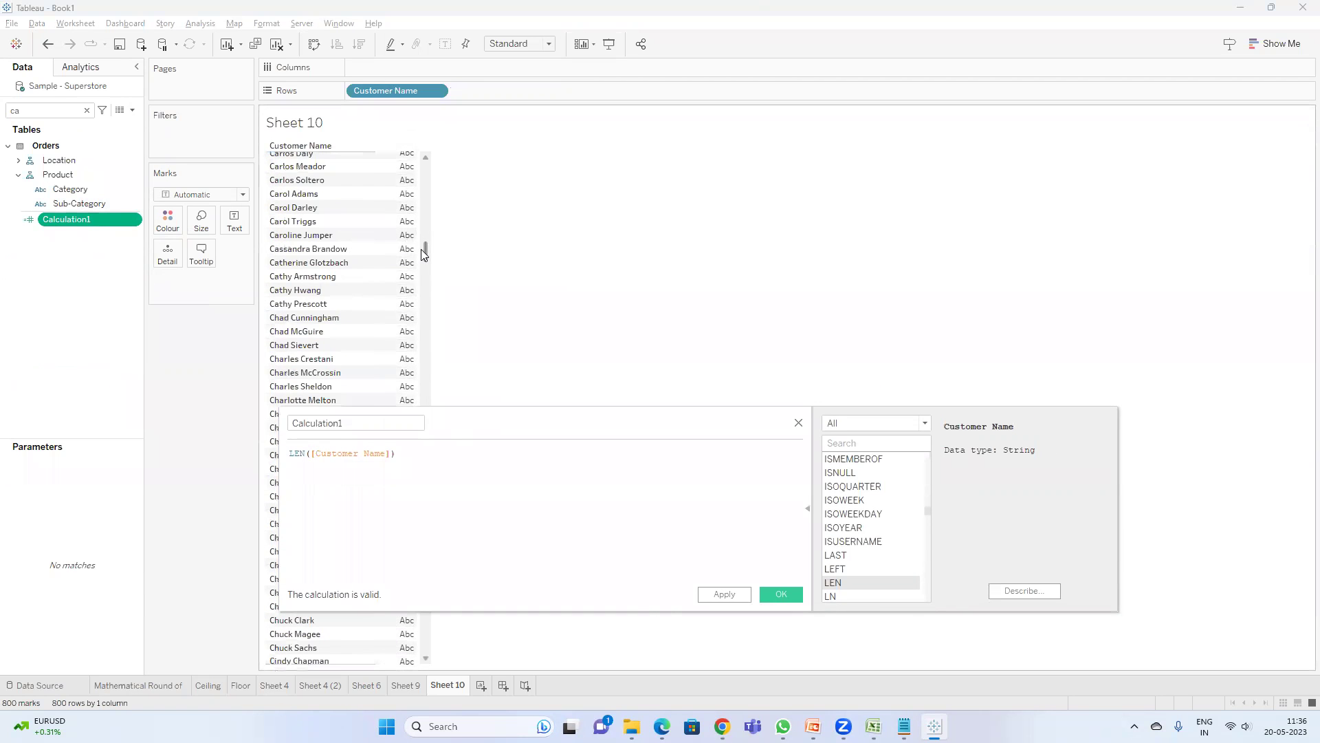
scroll(434, 163, "up", 5)
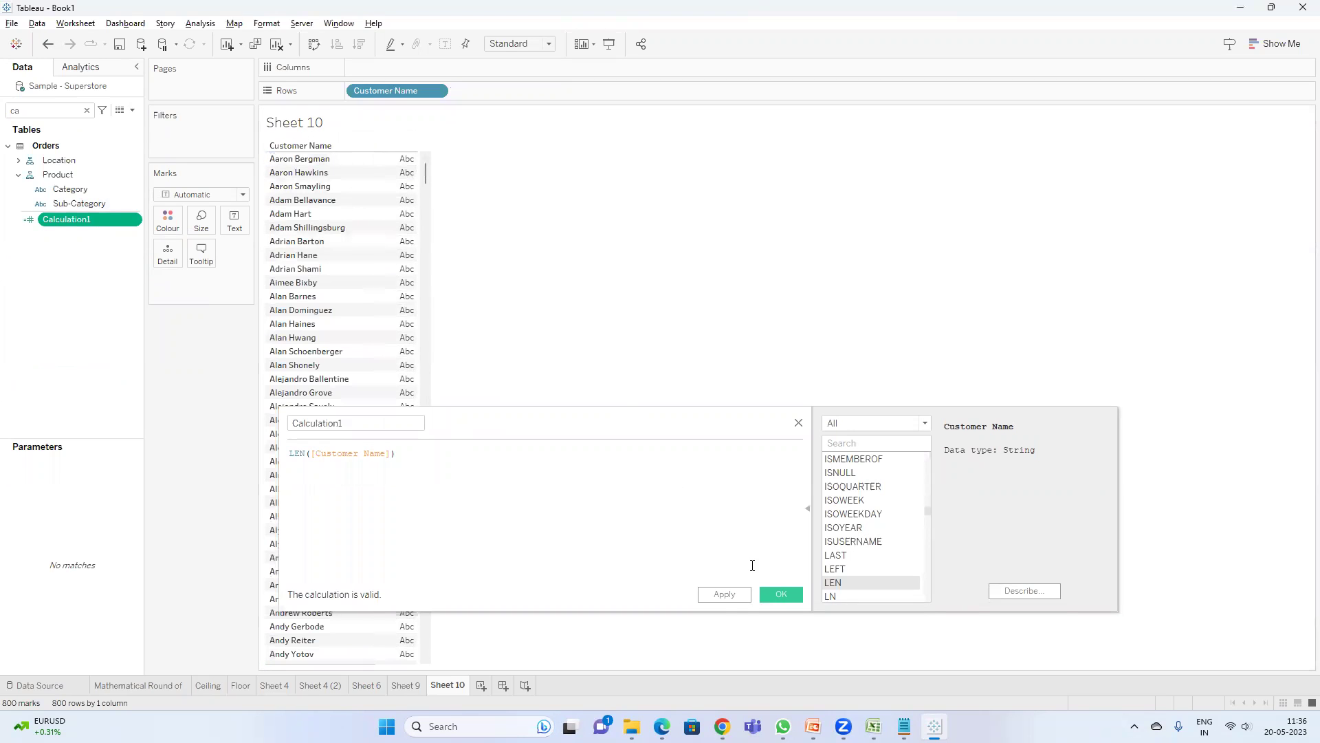
left_click(724, 594)
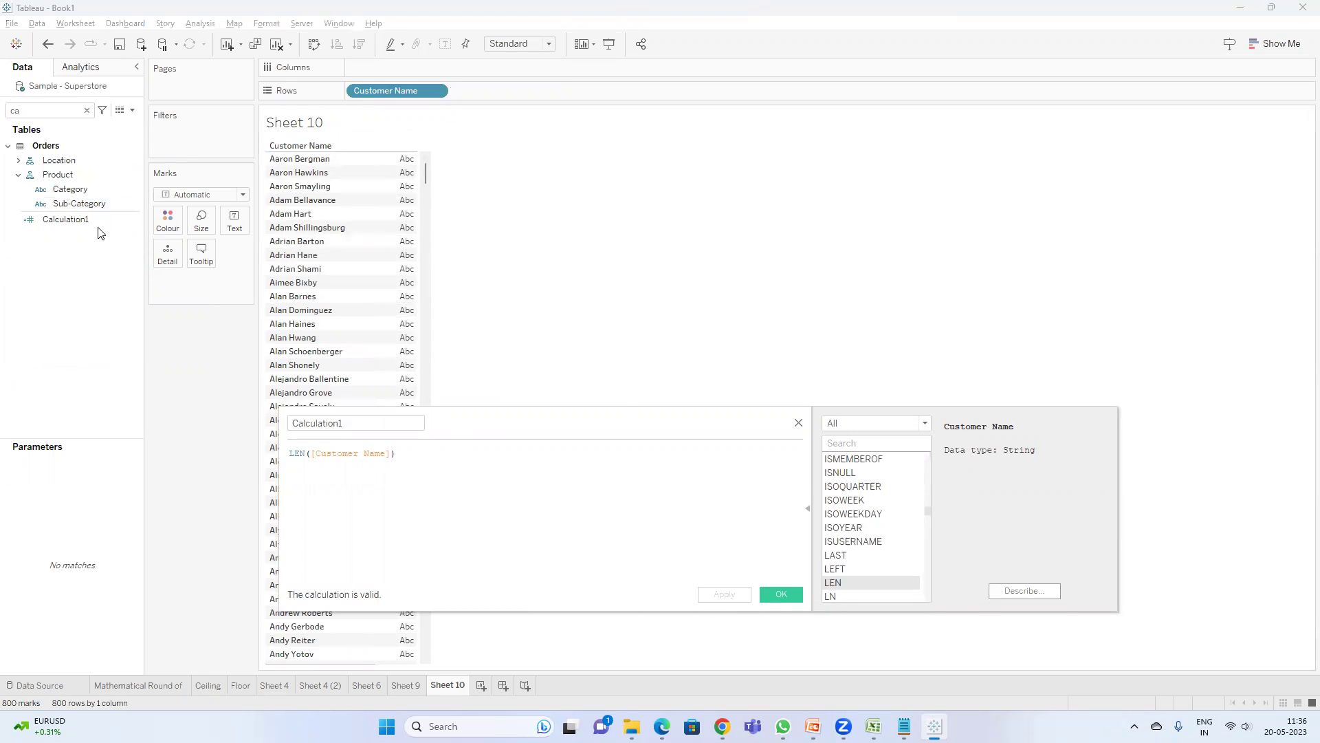
- Show Calculation1 as Average in the table, sorted descending by name length, and close the editor
double_click(80, 220)
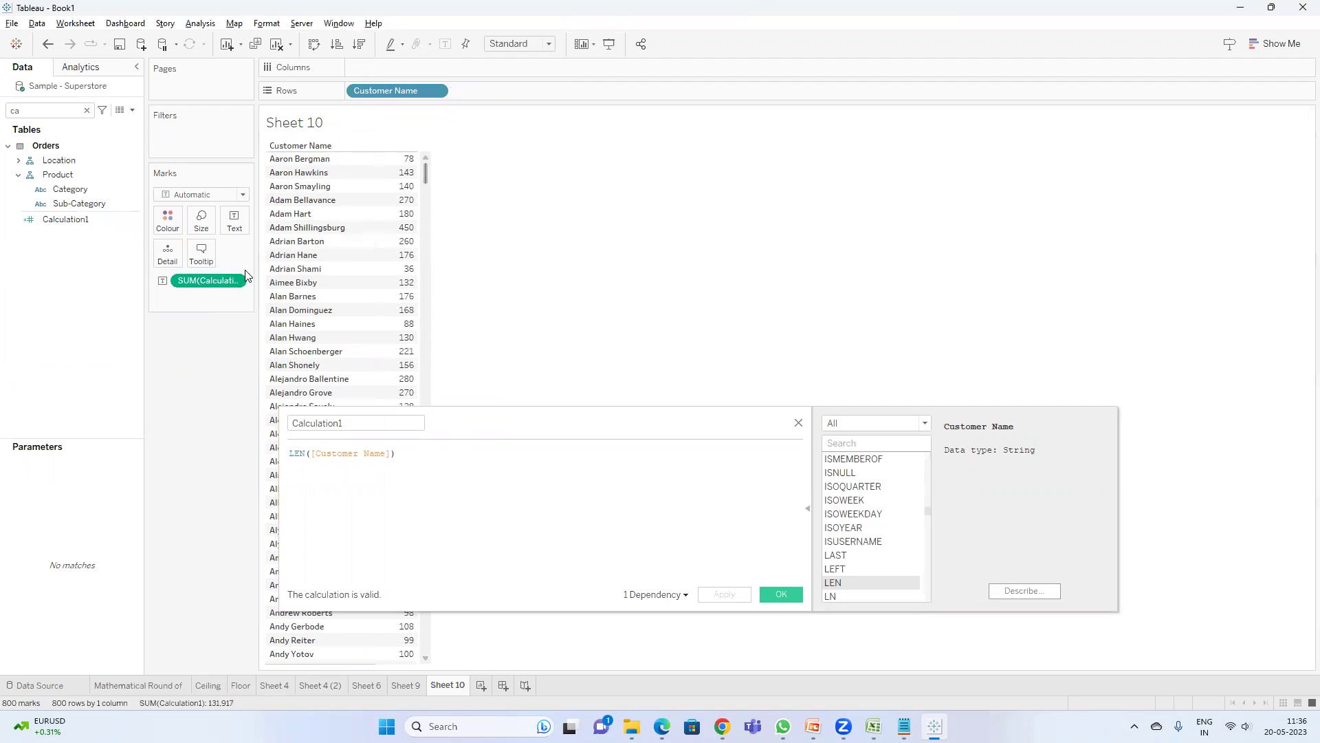
right_click(215, 284)
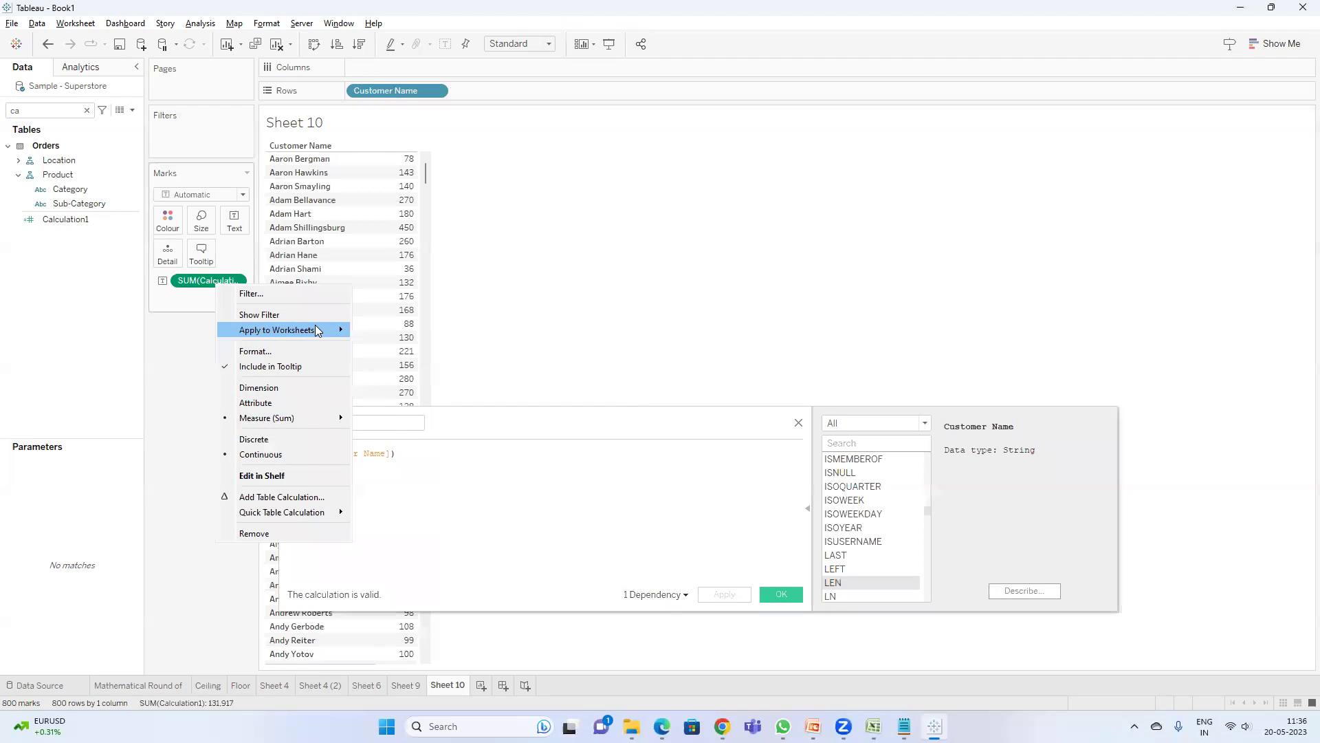
mouse_move(316, 419)
left_click(379, 432)
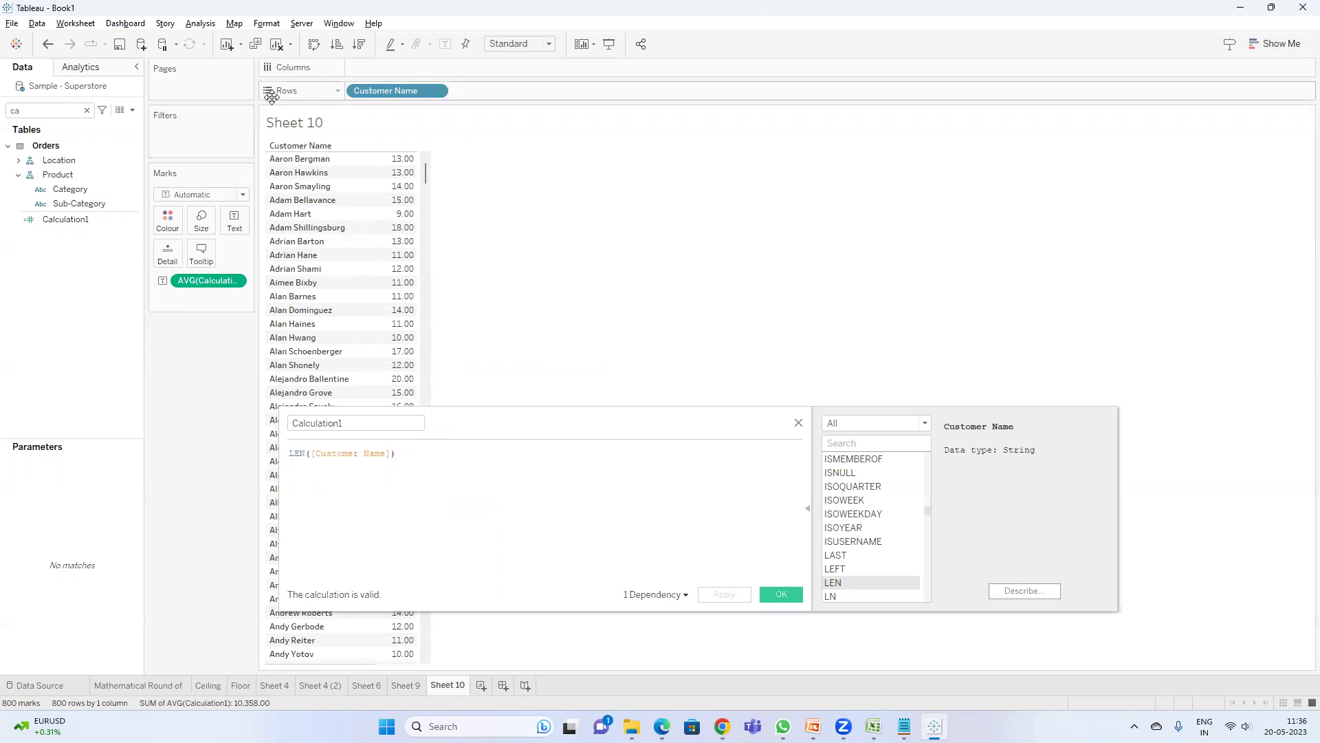
left_click(360, 49)
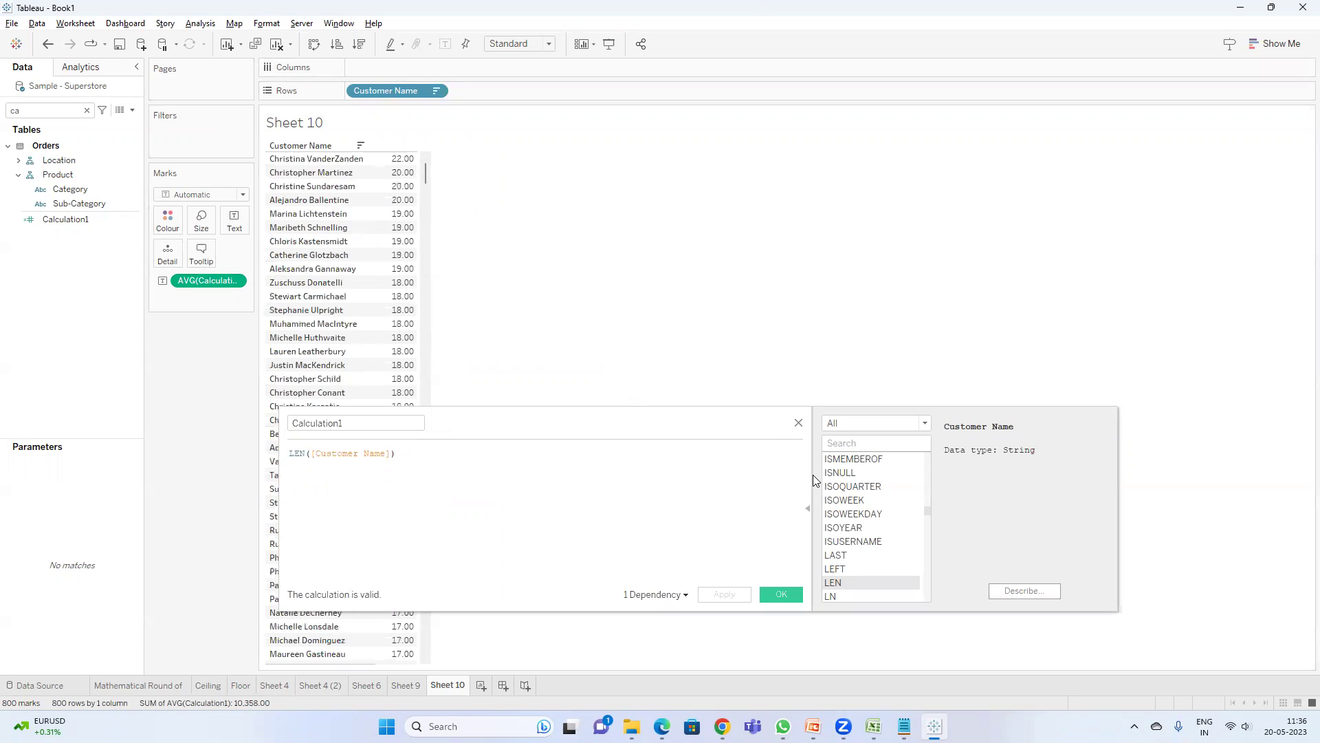
left_click(804, 502)
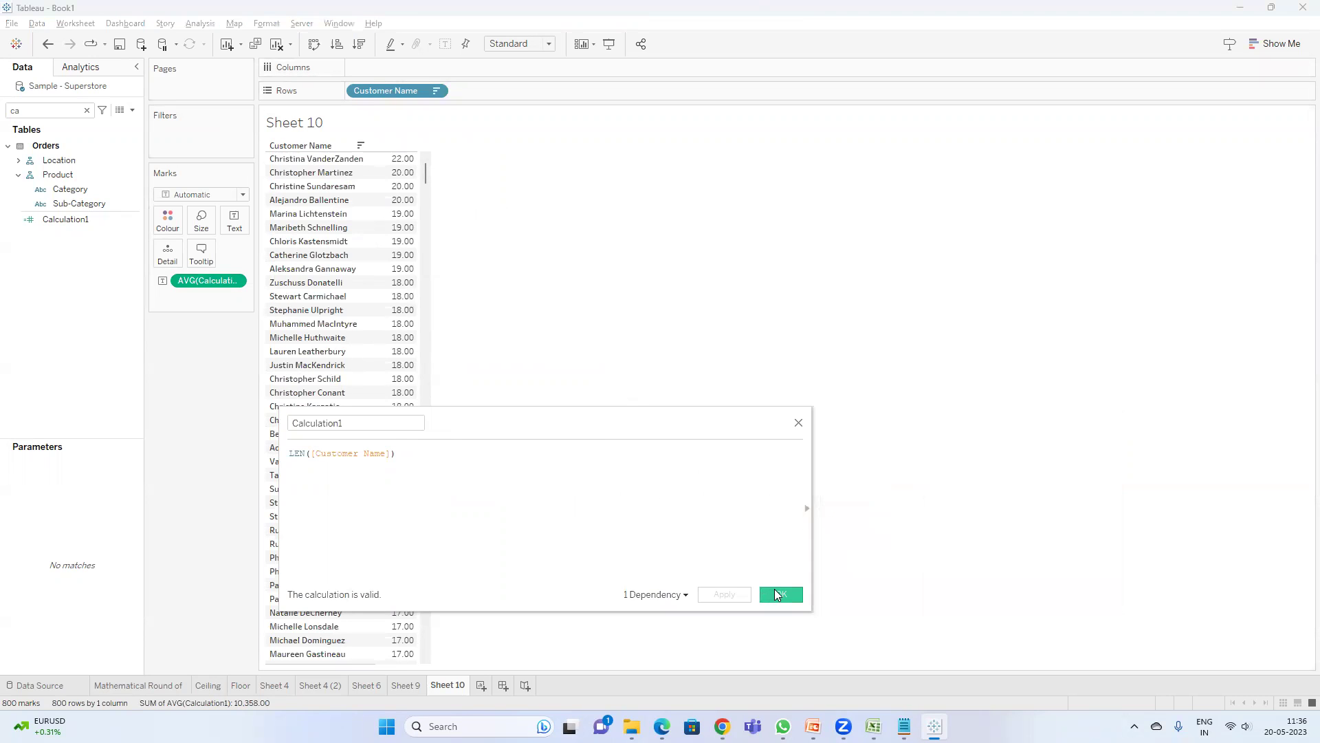
left_click(777, 595)
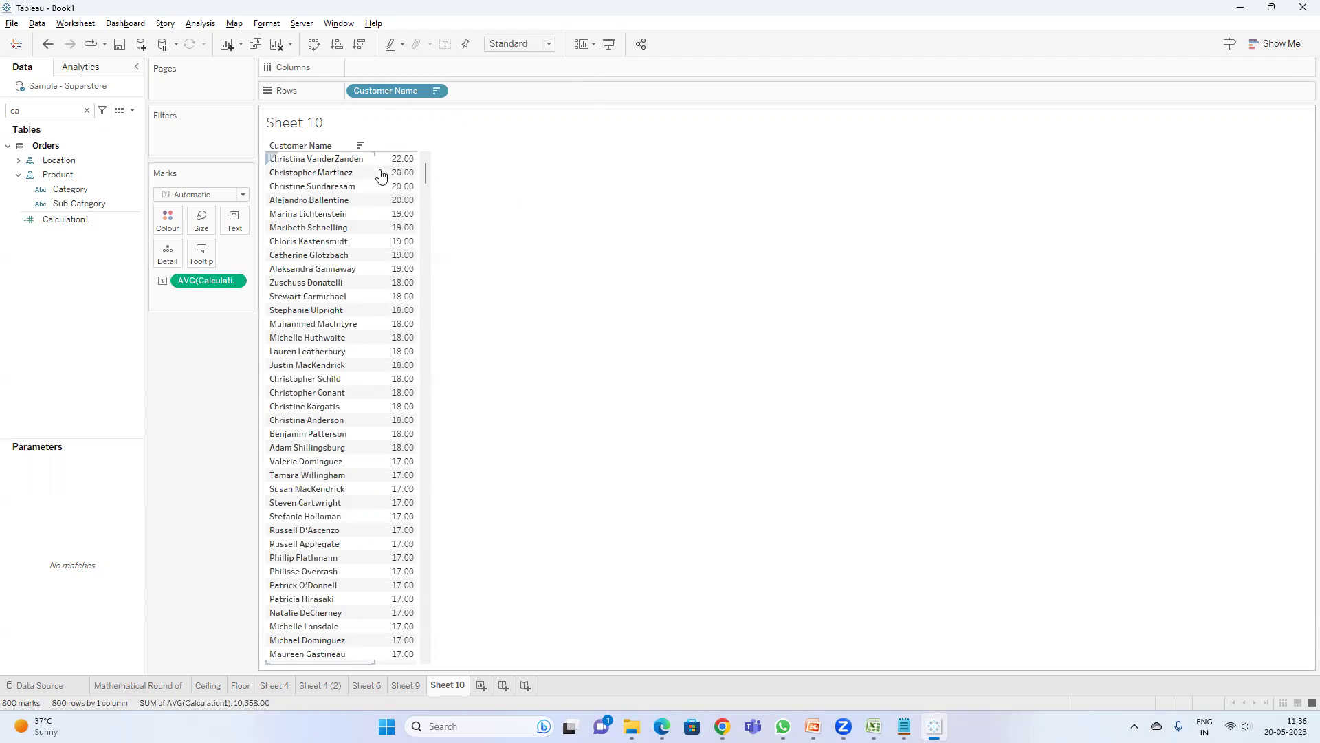
mouse_move(383, 176)
mouse_move(425, 171)
left_mouse_down()
mouse_move(440, 322)
mouse_move(426, 168)
left_mouse_up()
key("alt+Tab")
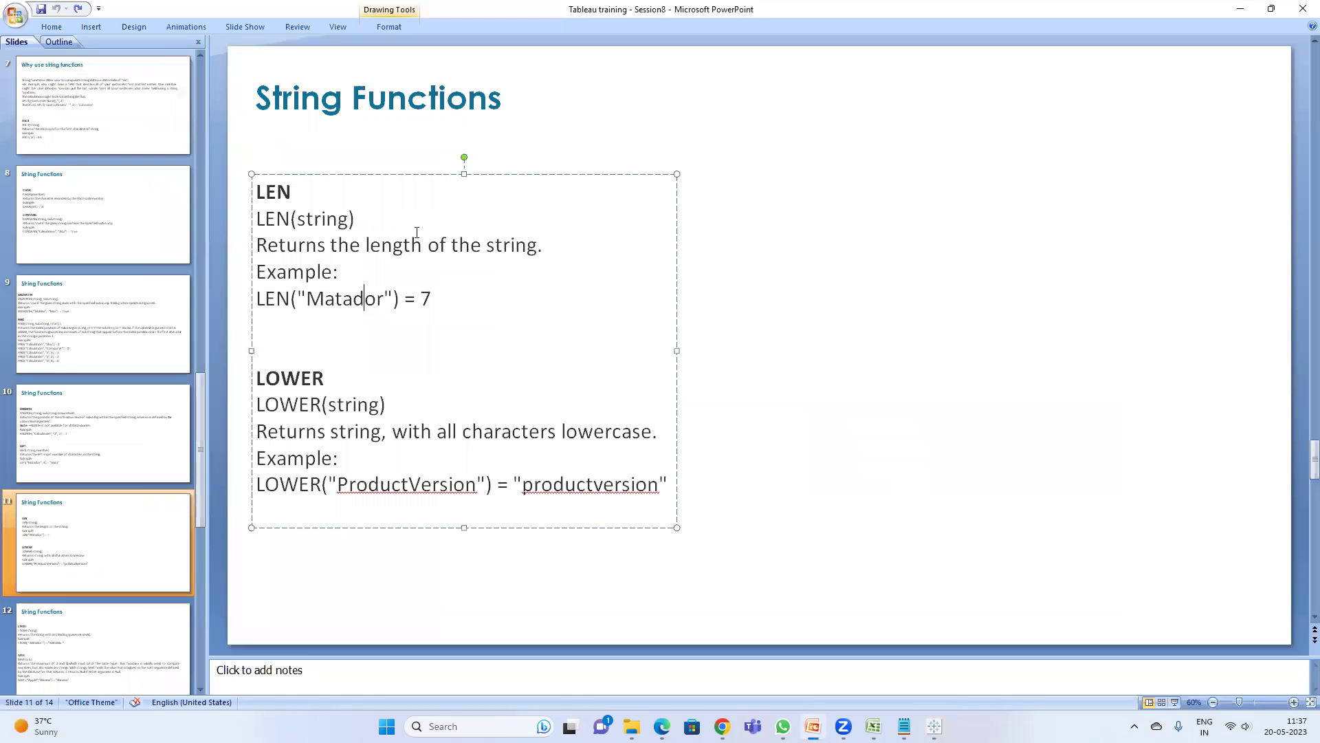
key("alt+Tab")
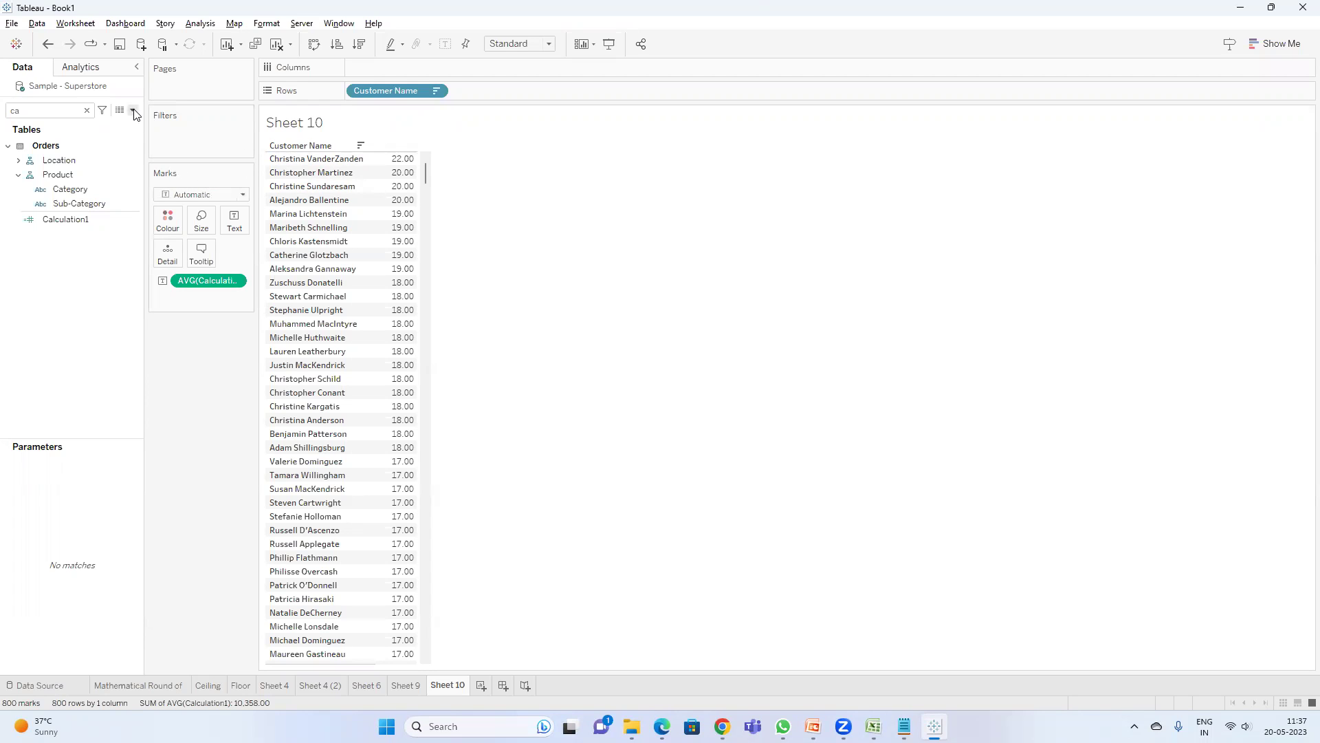
- Create a calculated field named Lower with the formula LOWER([Customer Name])
left_click(132, 110)
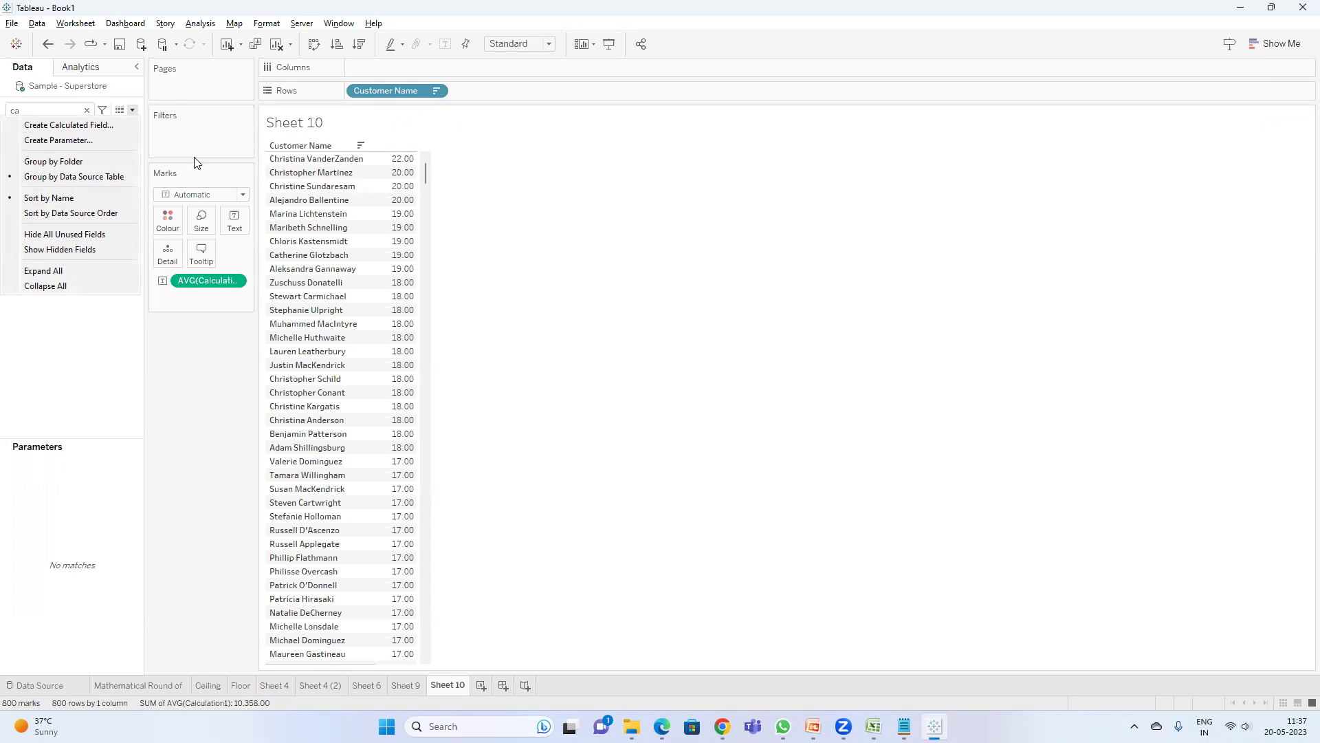
left_click(88, 125)
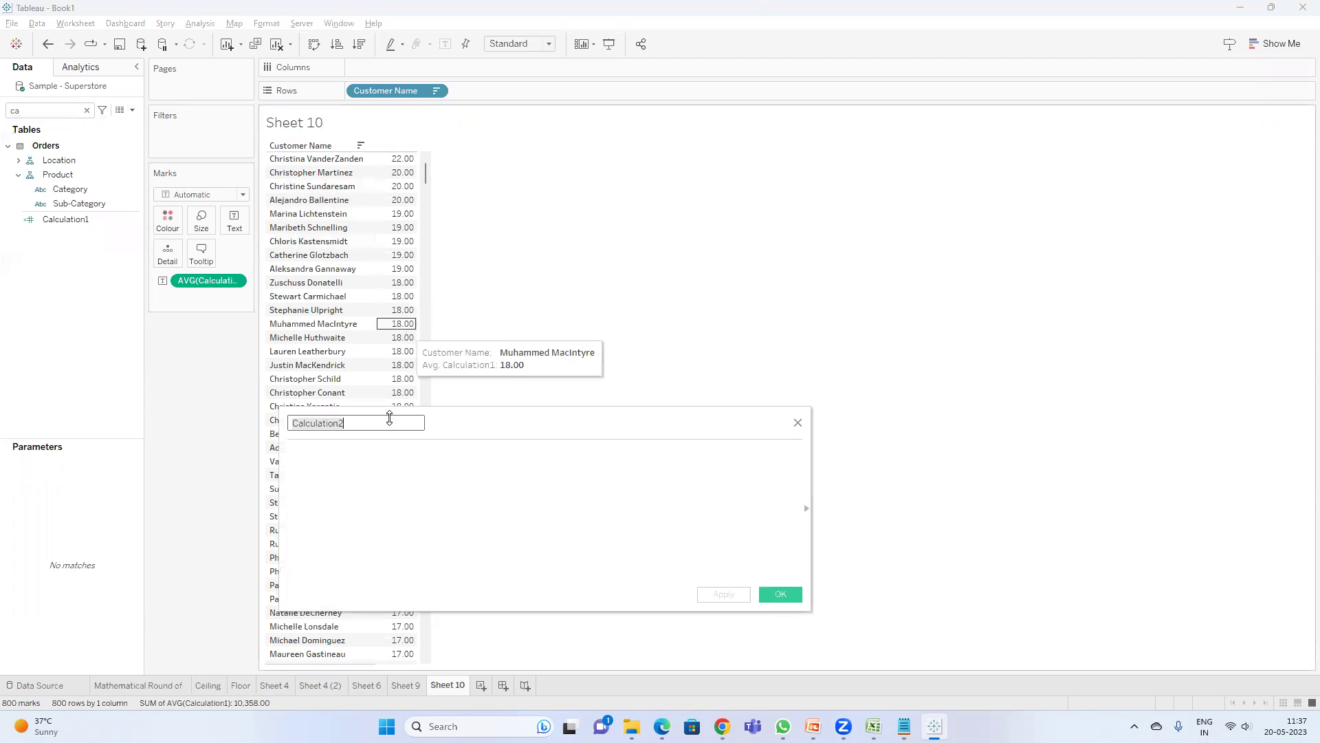
left_click(377, 455)
type("lowe")
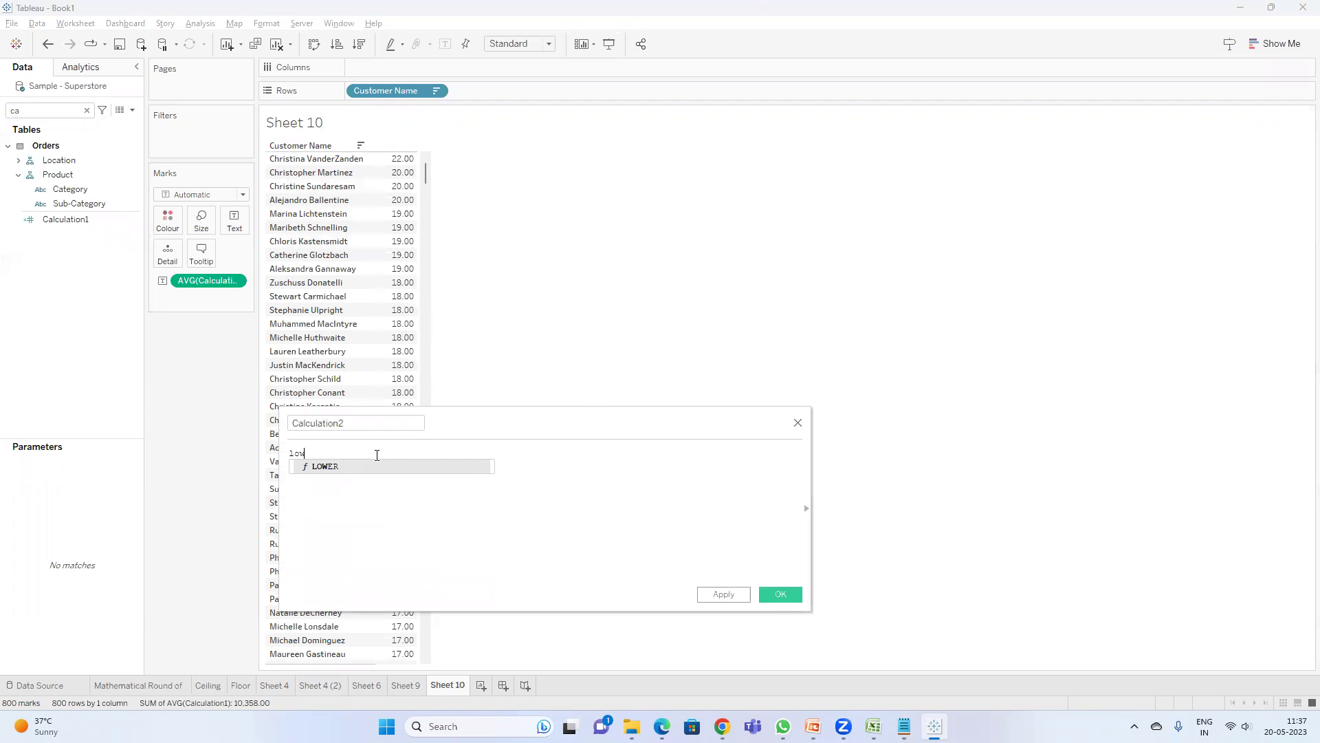
key("Return")
type("cust")
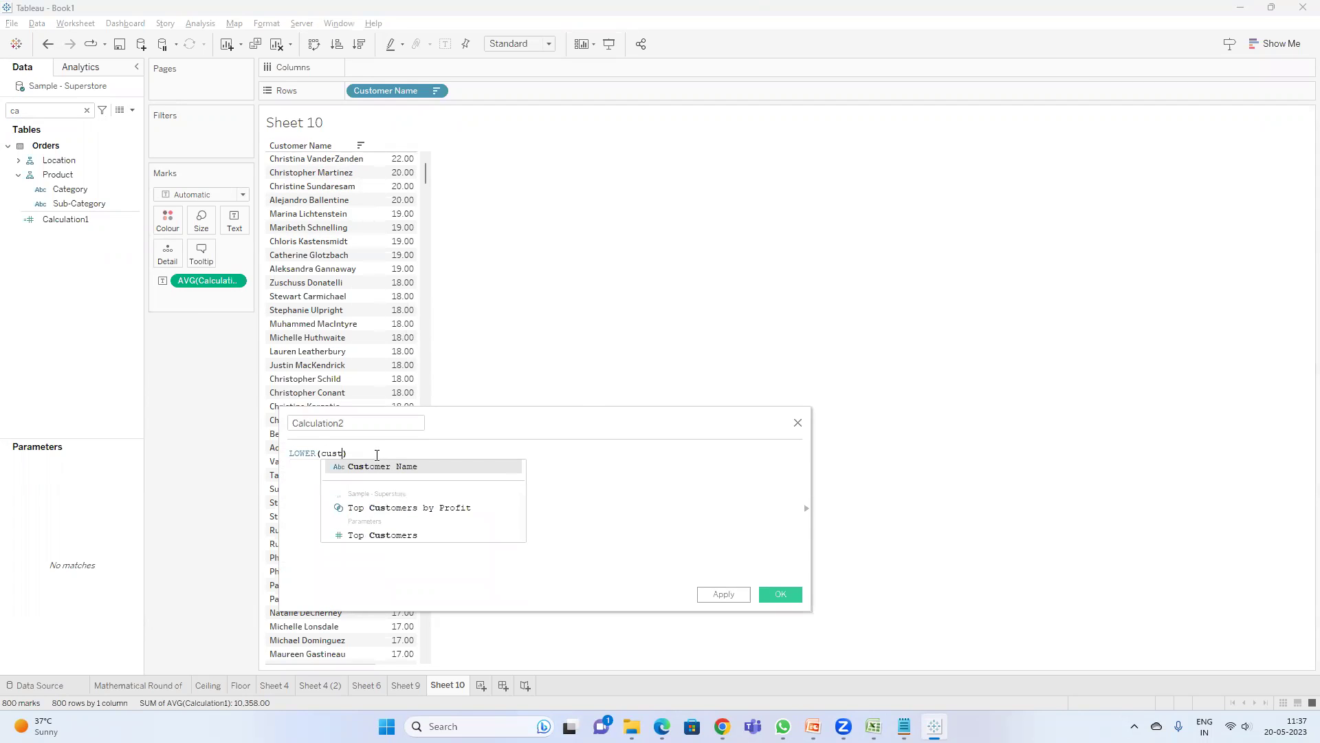
key("Return")
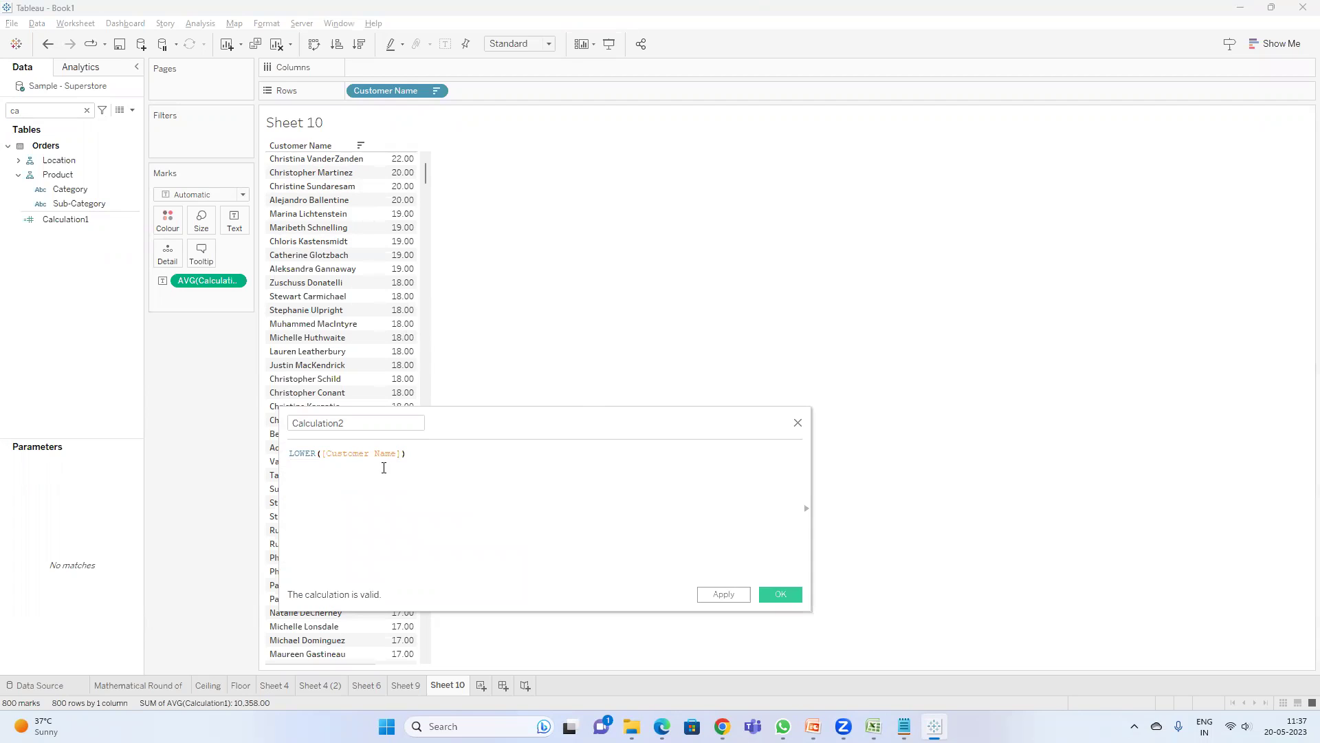
double_click(342, 423)
type("Lowe")
left_click(787, 591)
- Filter the data pane with 'low' and select the Lower field
left_click(57, 112)
key("BackSpace")
key("BackSpace")
type("low")
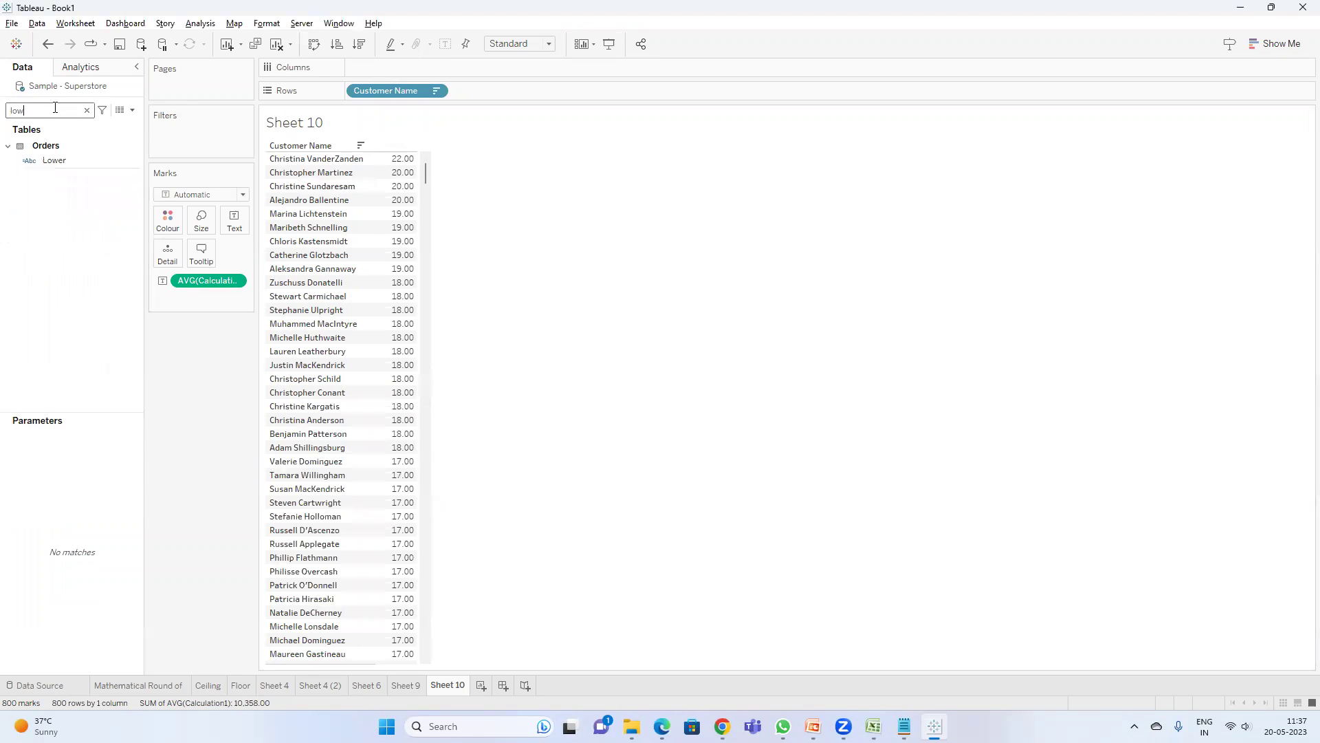
left_click(53, 160)
- Add Lower to the rows and split it into separate first and last name fields
double_click(54, 161)
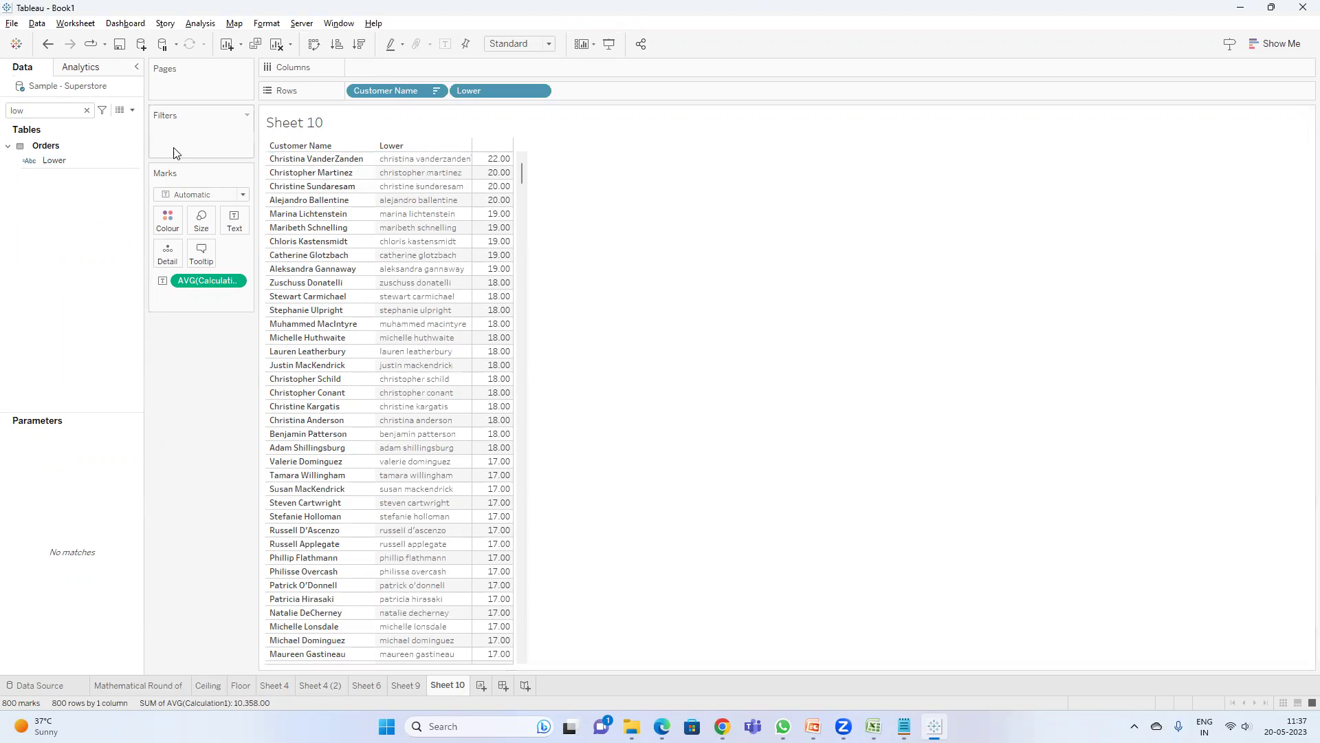
left_click(61, 160)
right_click(60, 160)
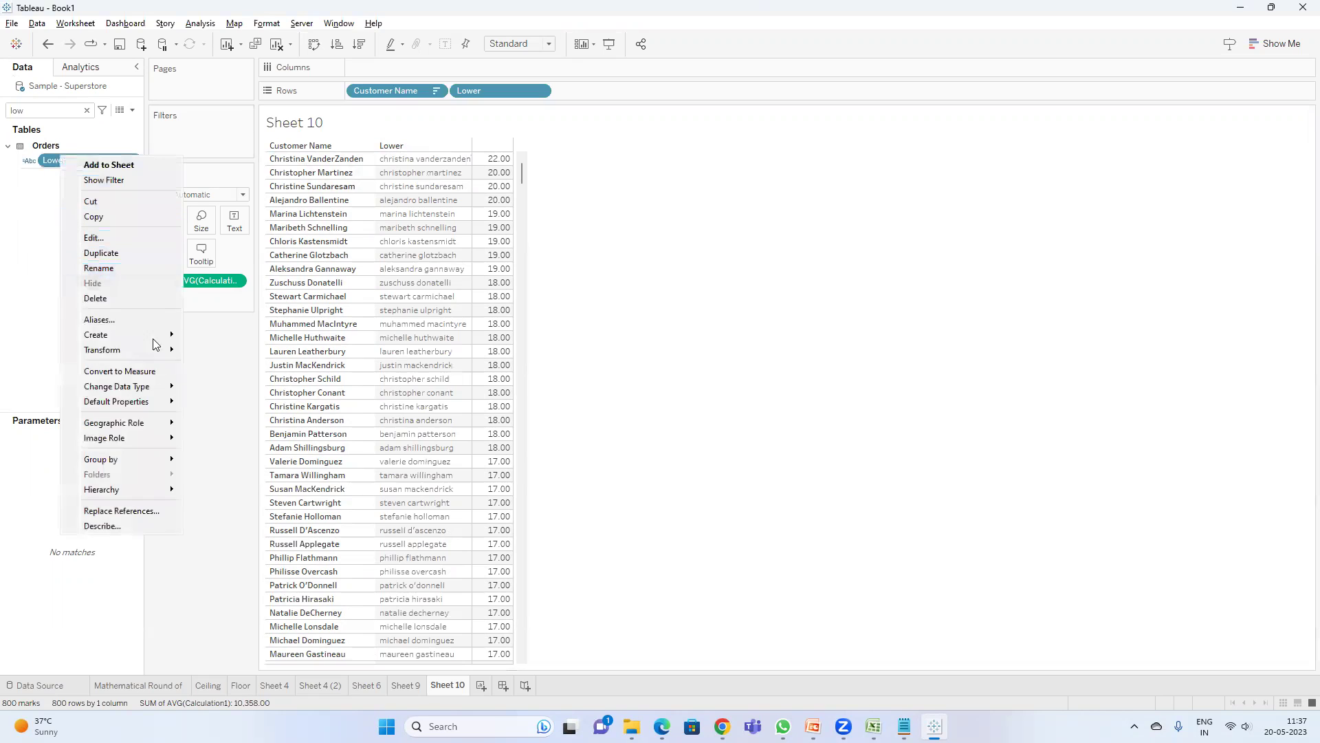
mouse_move(158, 349)
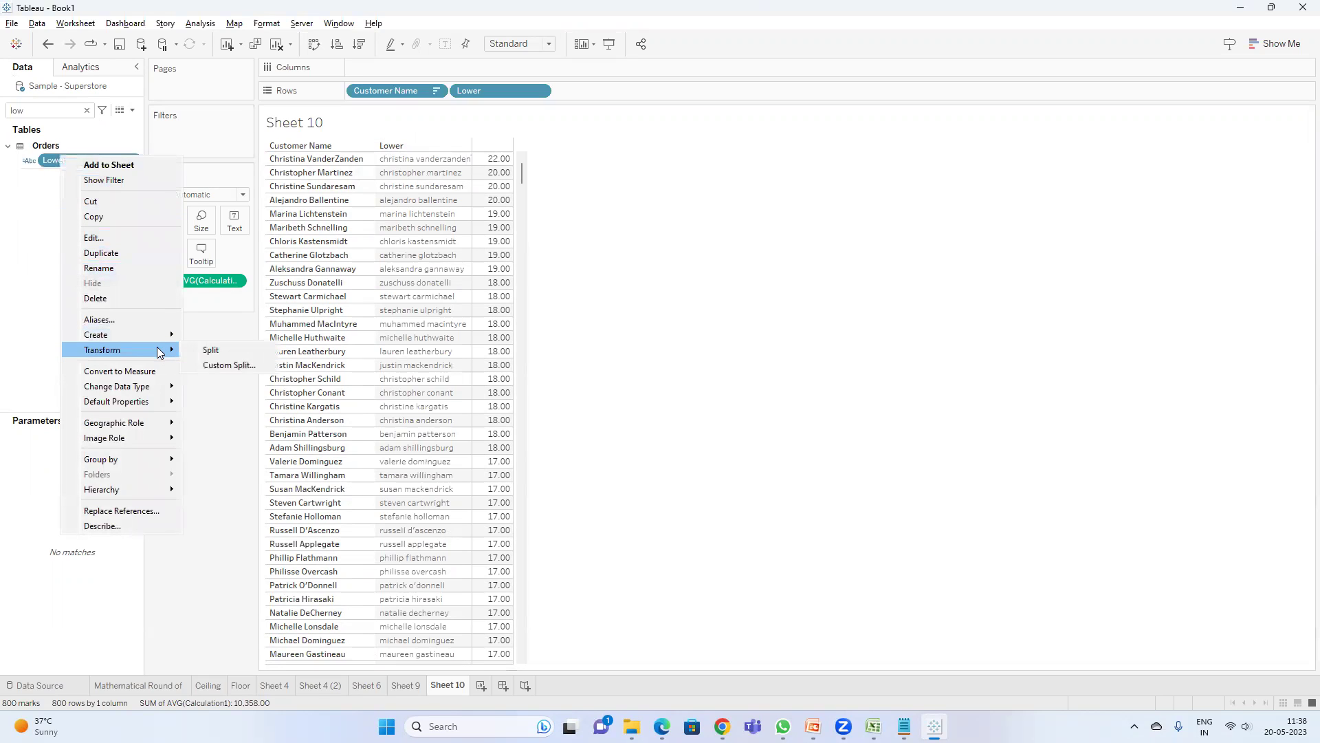
left_click(216, 350)
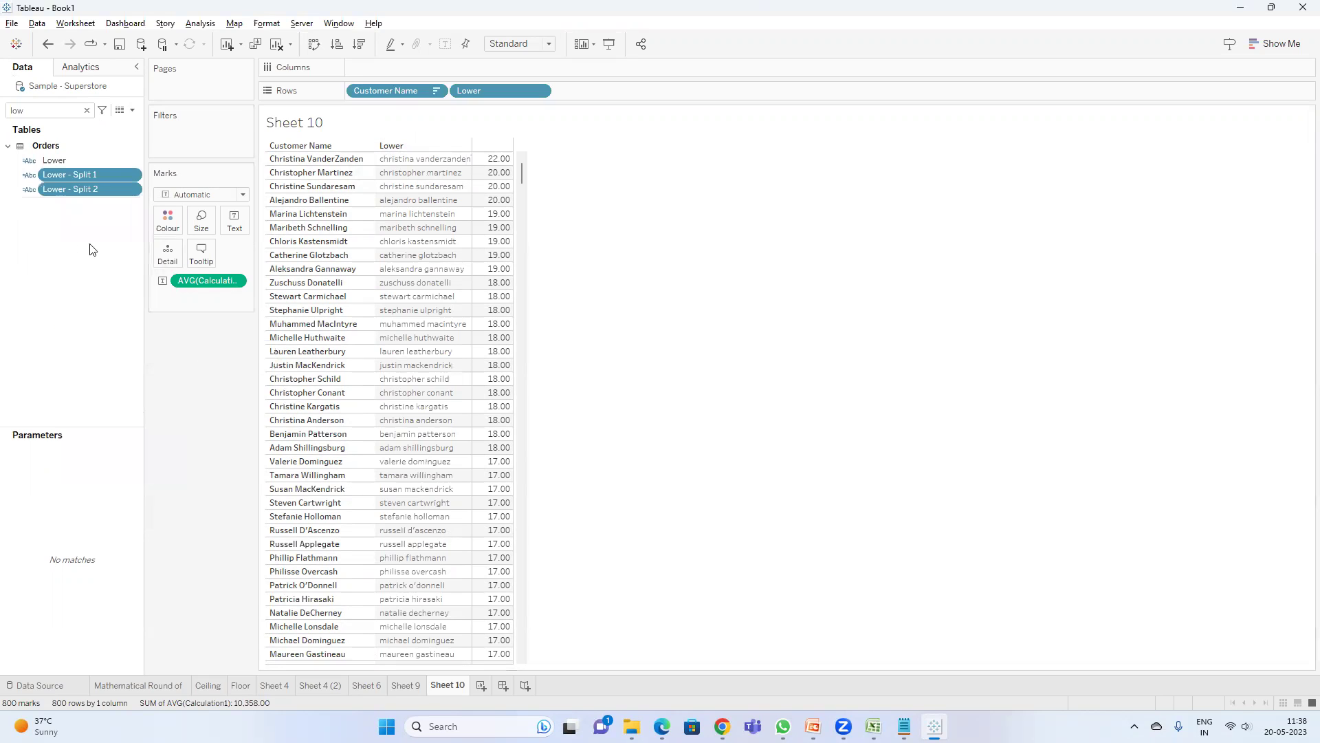
- Add Lower - Split 1 and Lower - Split 2 as columns in the table
left_click_drag(84, 182, 597, 92)
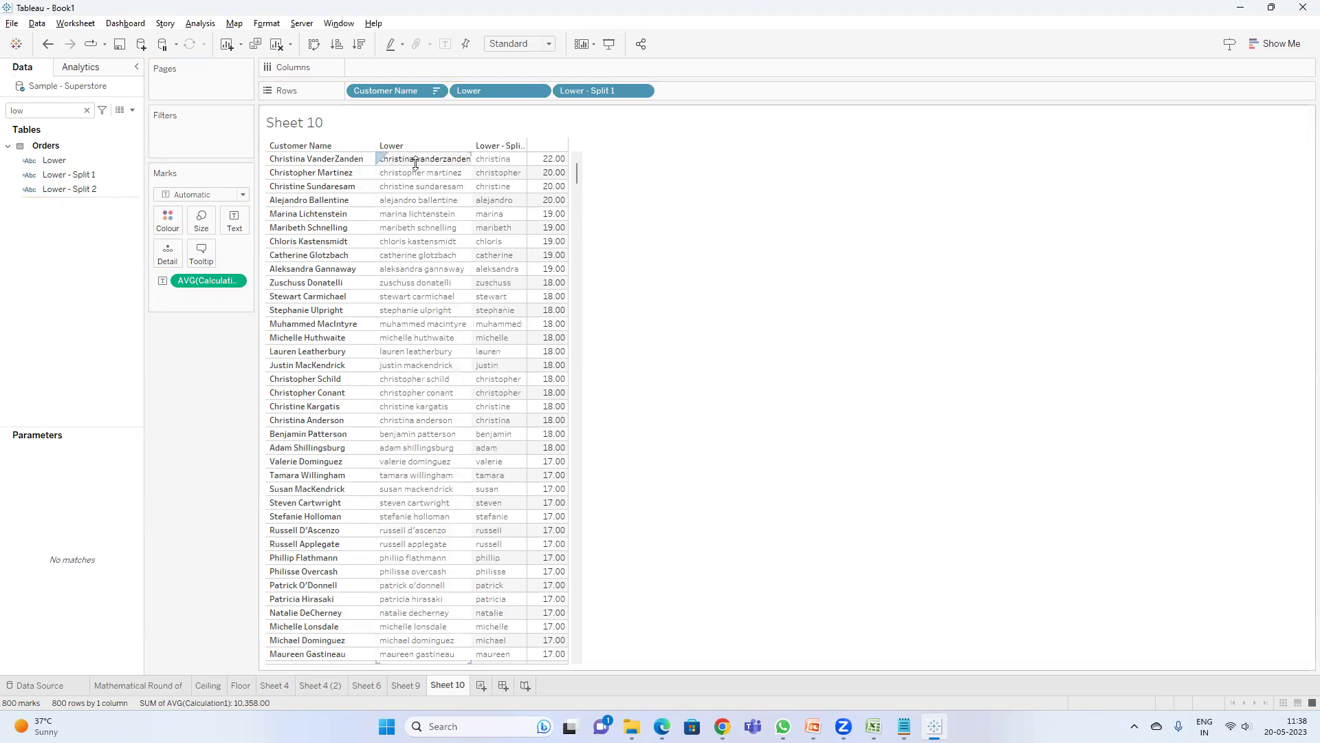
left_click_drag(69, 189, 703, 96)
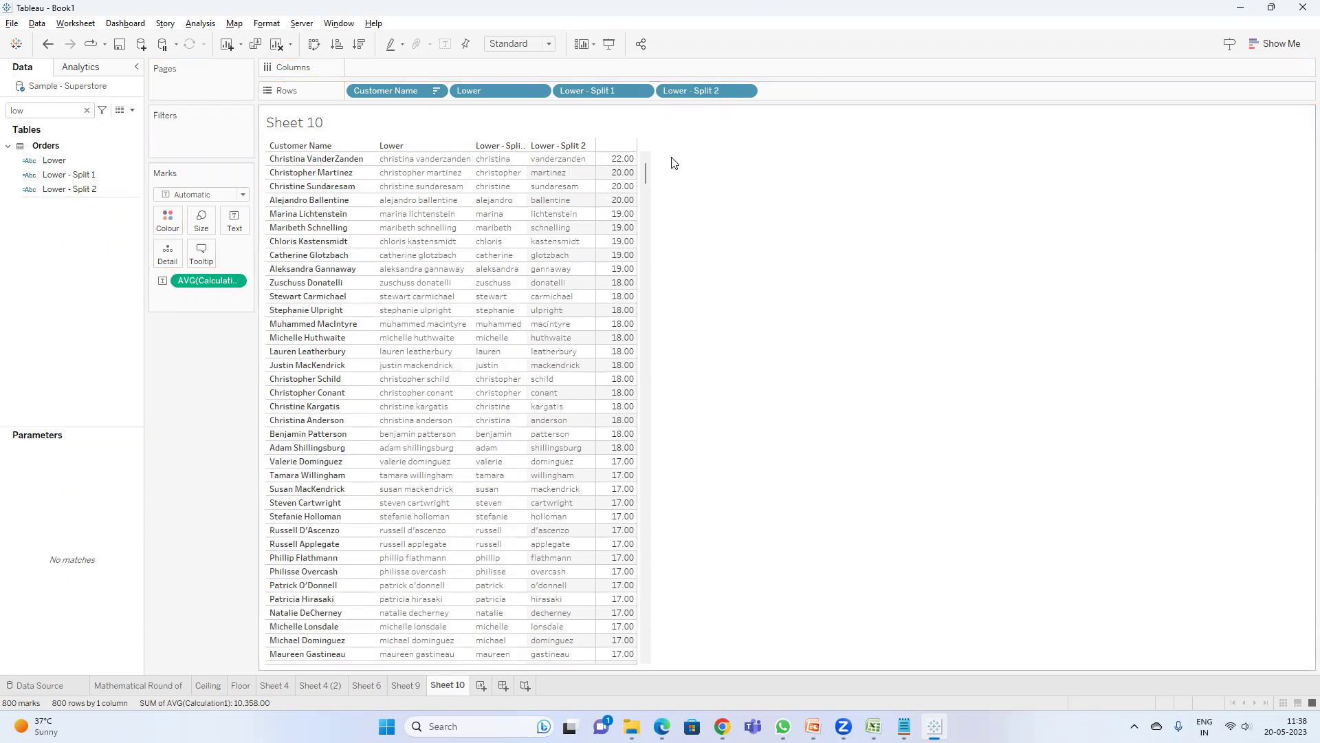
left_click(131, 110)
- Start a new calculated field with [Lower - Split 2]+'.' and a sample e-mail address line
left_click(109, 125)
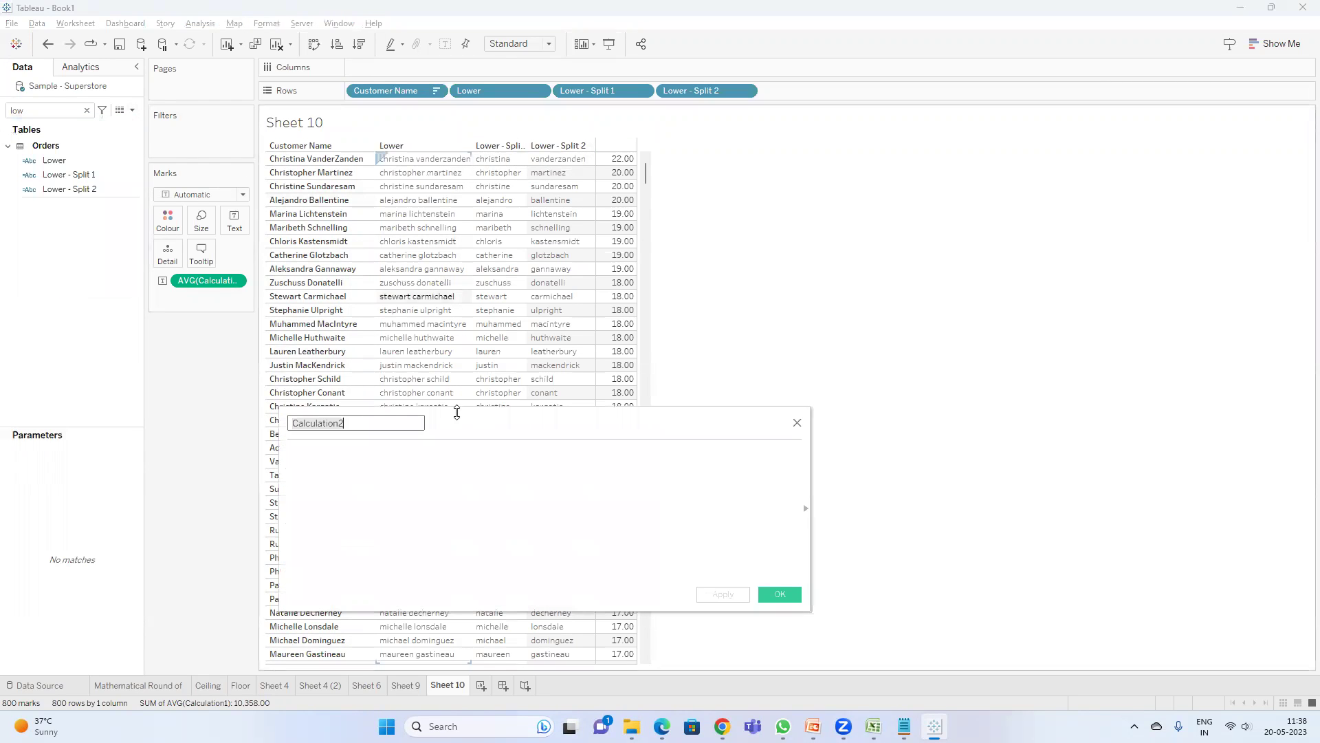
left_click(436, 467)
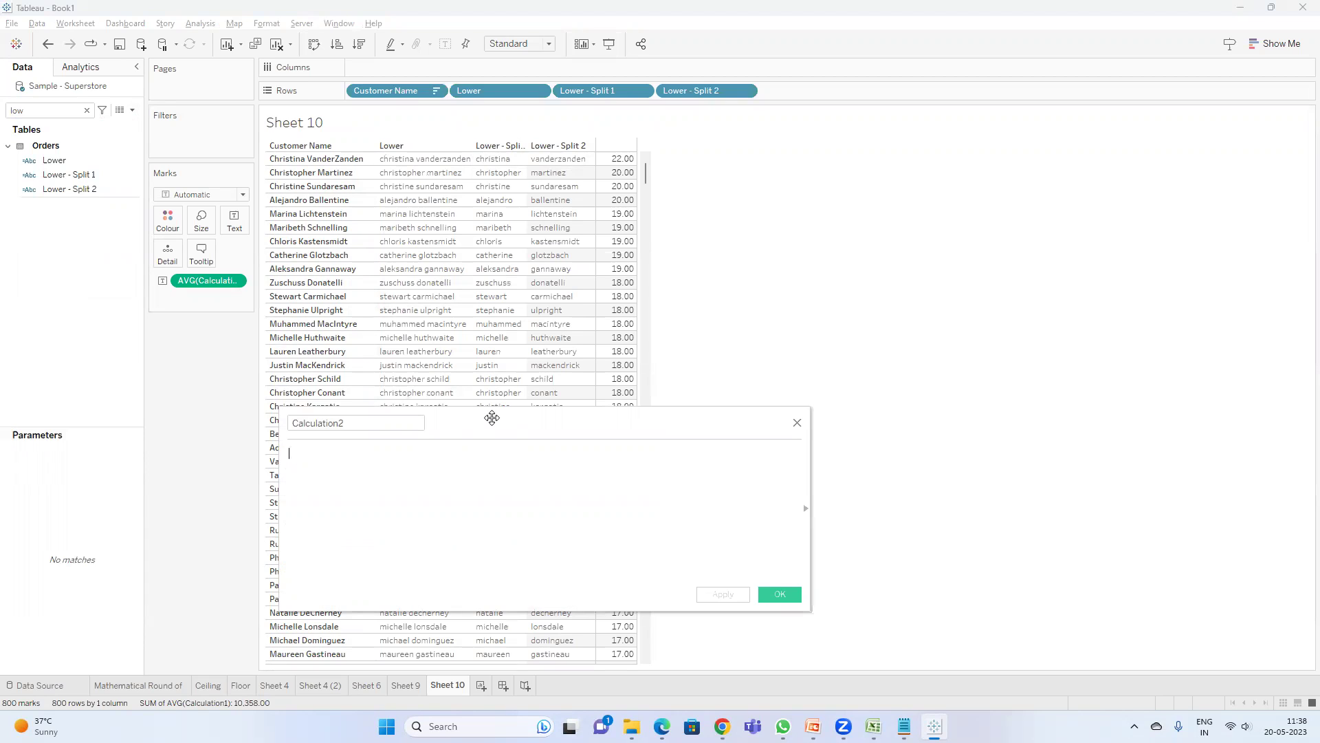
left_click_drag(715, 89, 477, 463)
type("+'")
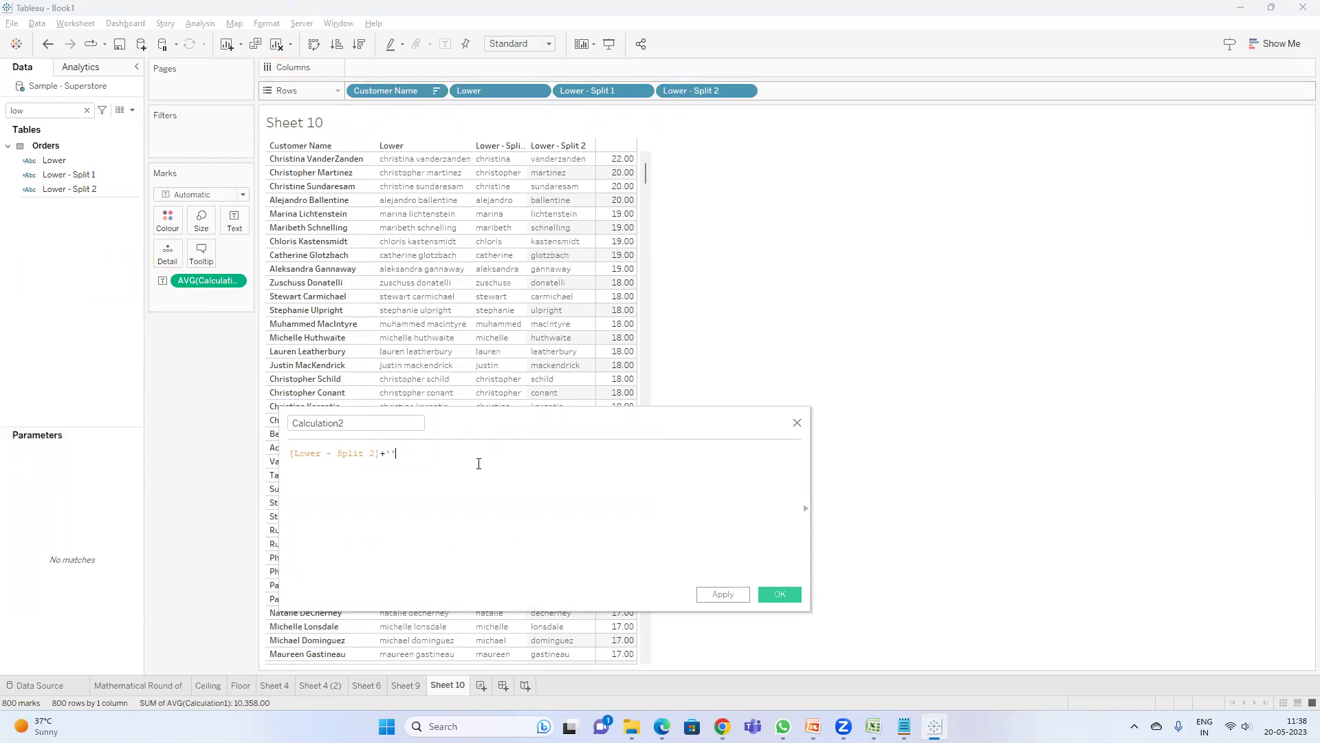
type(".")
key("Return")
type("'")
type("sagar")
key("BackSpace")
key("BackSpace")
key("BackSpace")
key("BackSpace")
key("BackSpace")
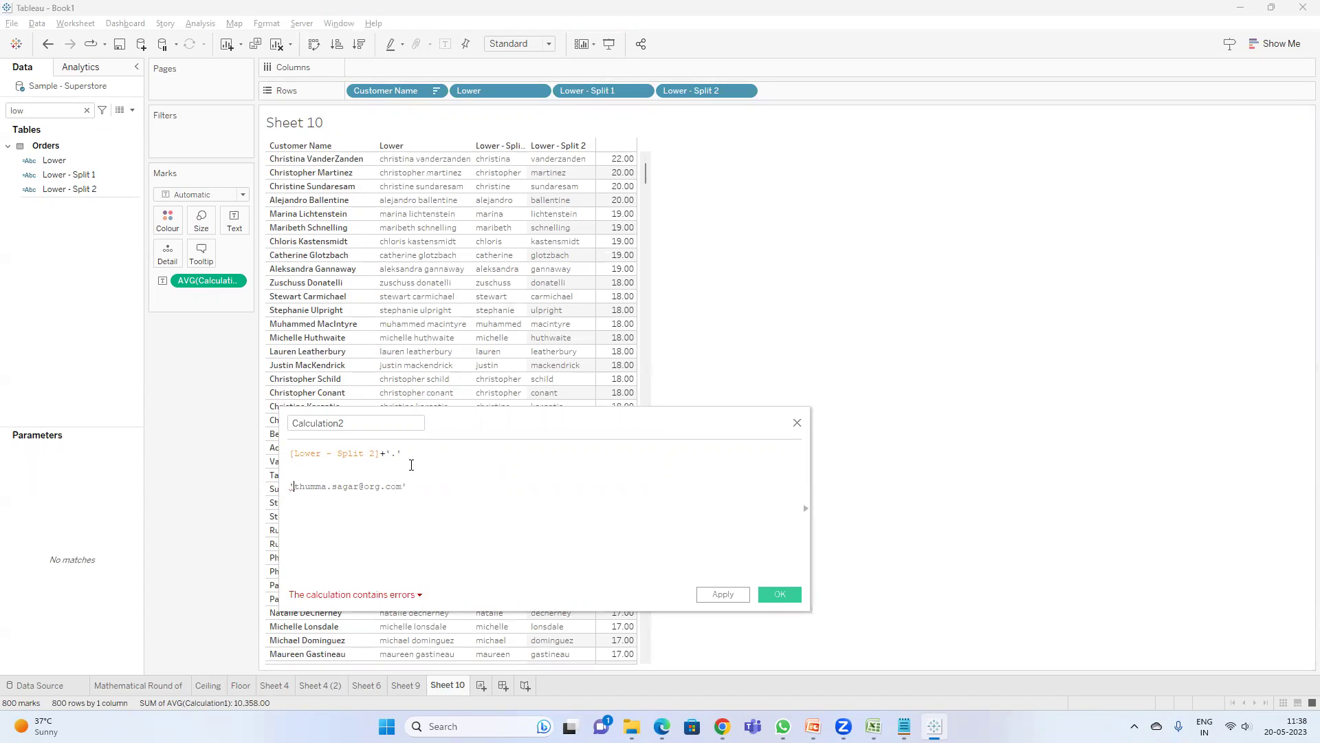
key("Delete")
type("T")
key("BackSpace")
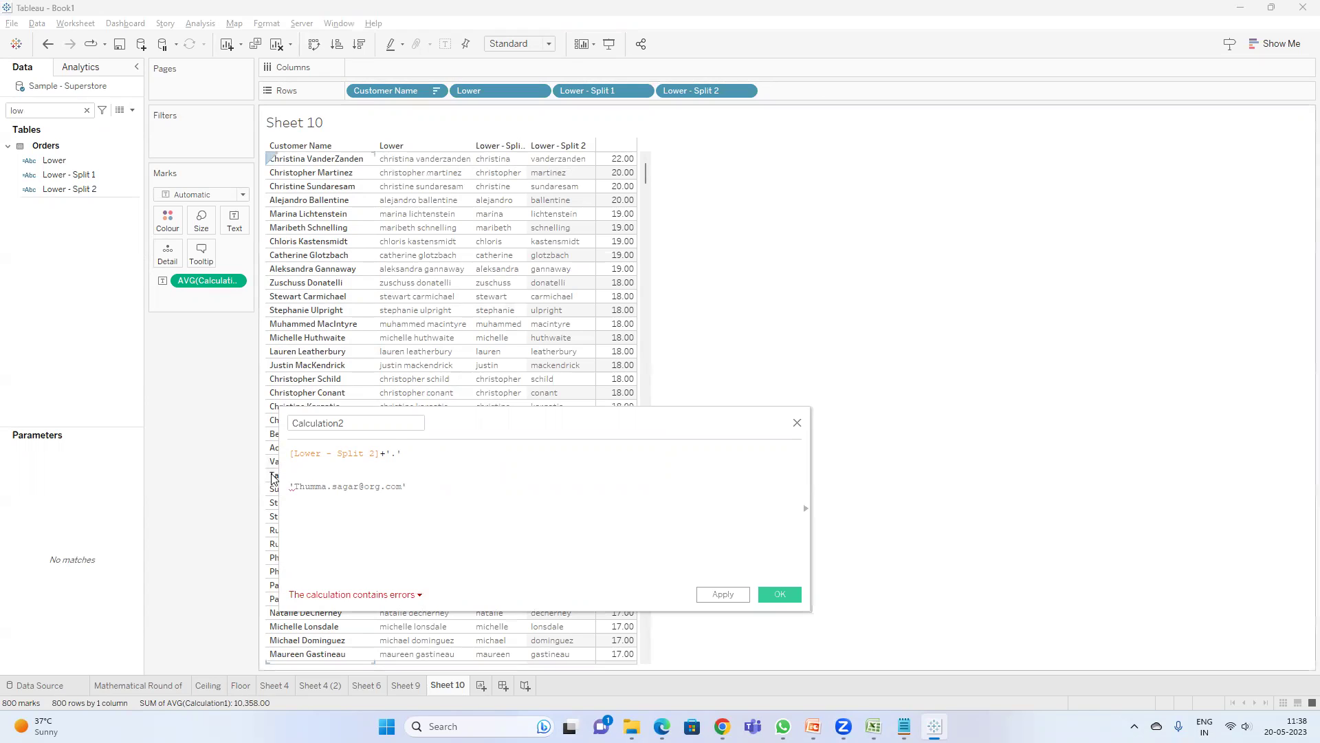
type("t")
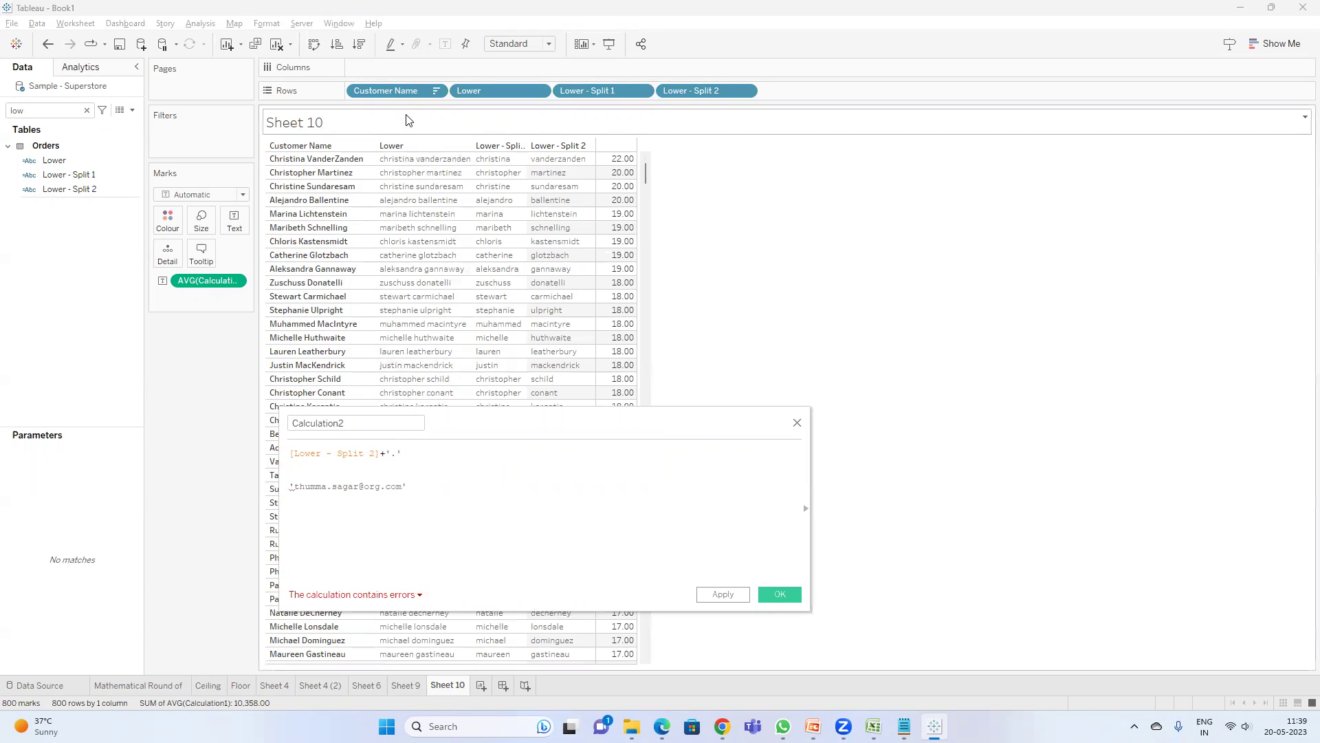
left_click_drag(415, 492, 280, 473)
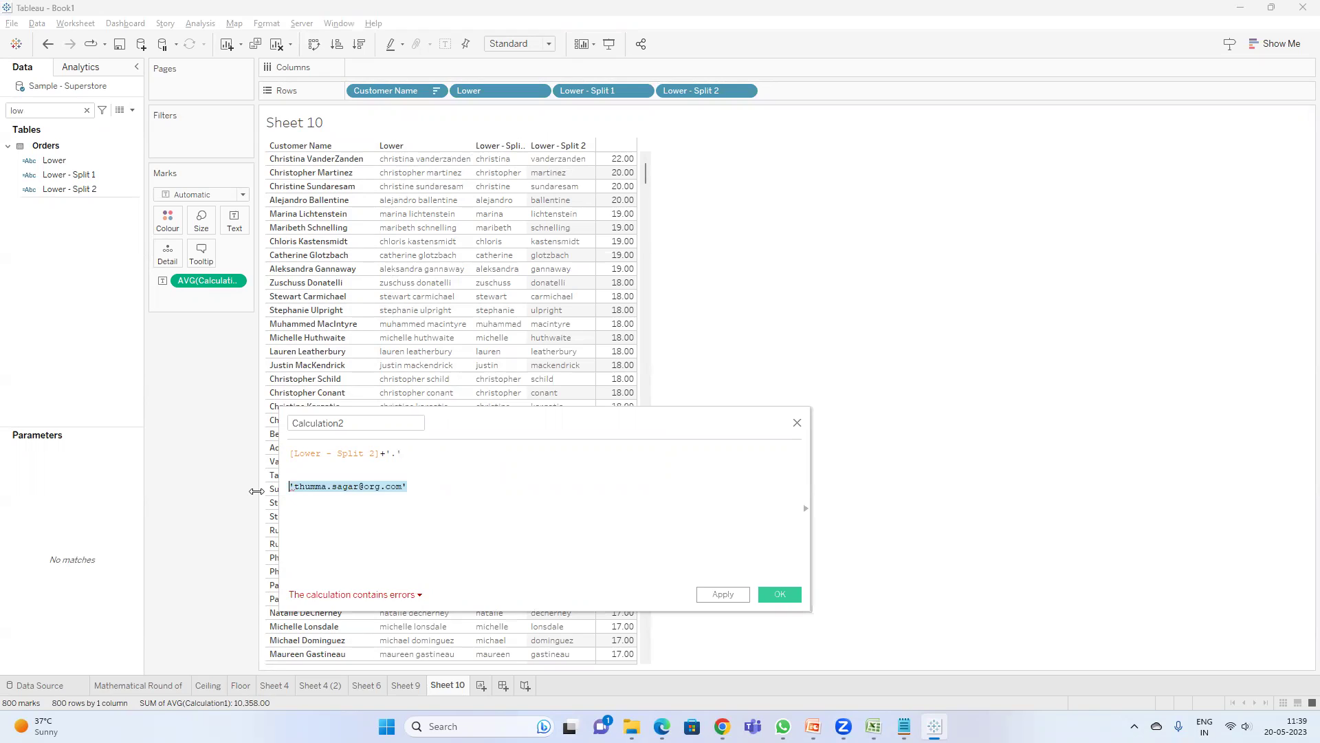
key("BackSpace")
type("'")
type("lastr")
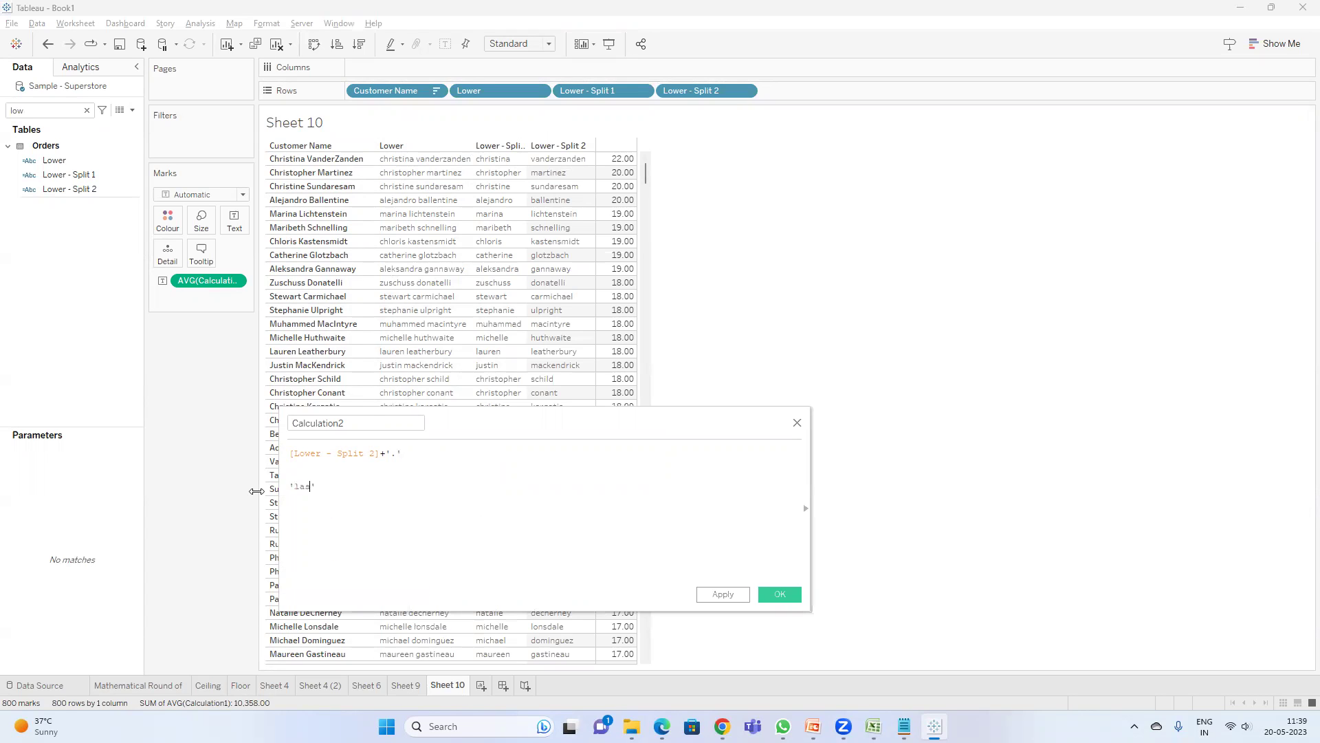
type("ame.firstname@org.com'")
key("Return")
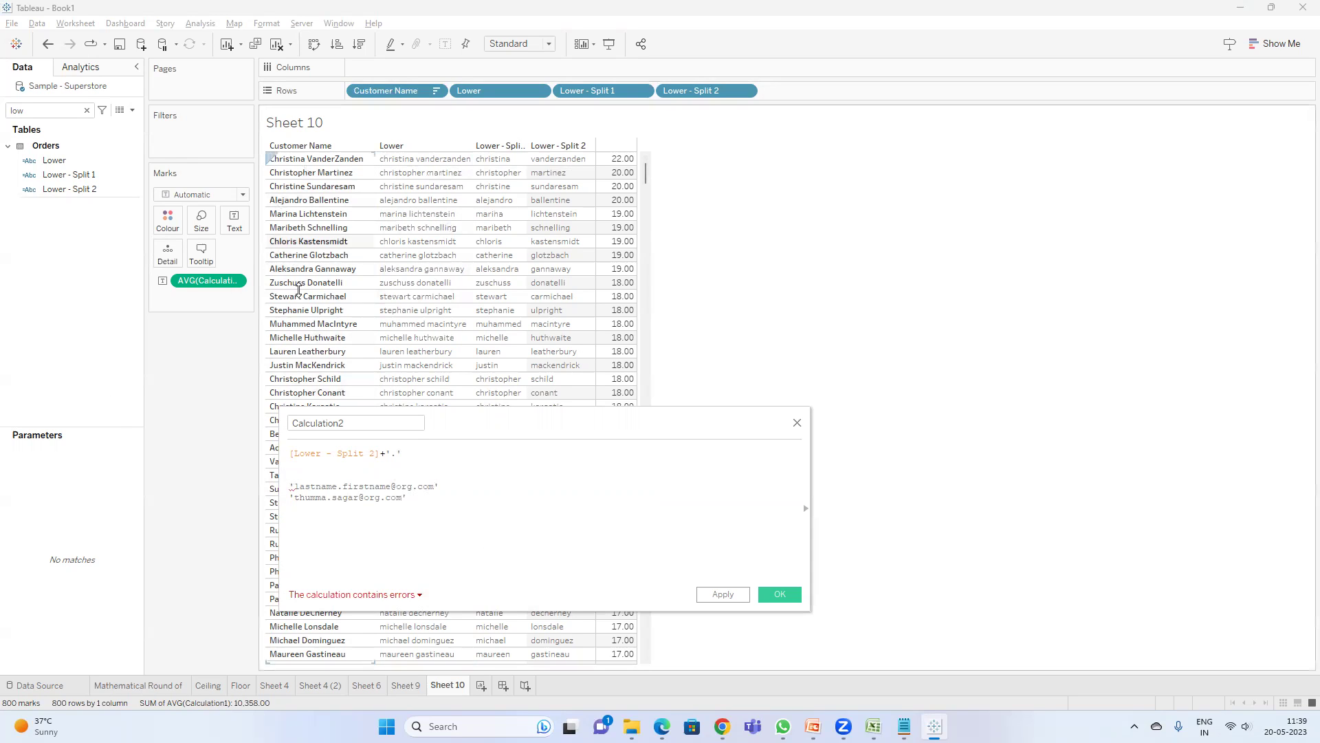
- Comment out both sample address lines with //
left_click(291, 486)
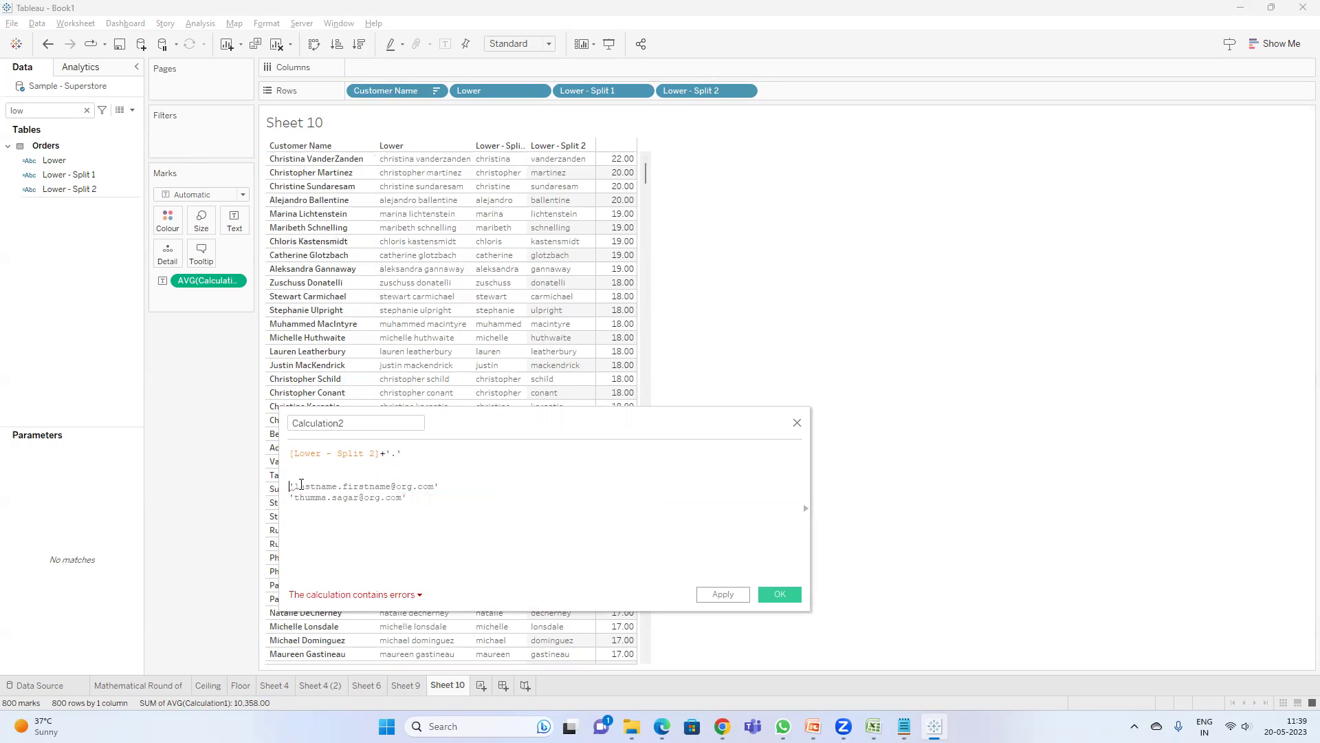
type("//")
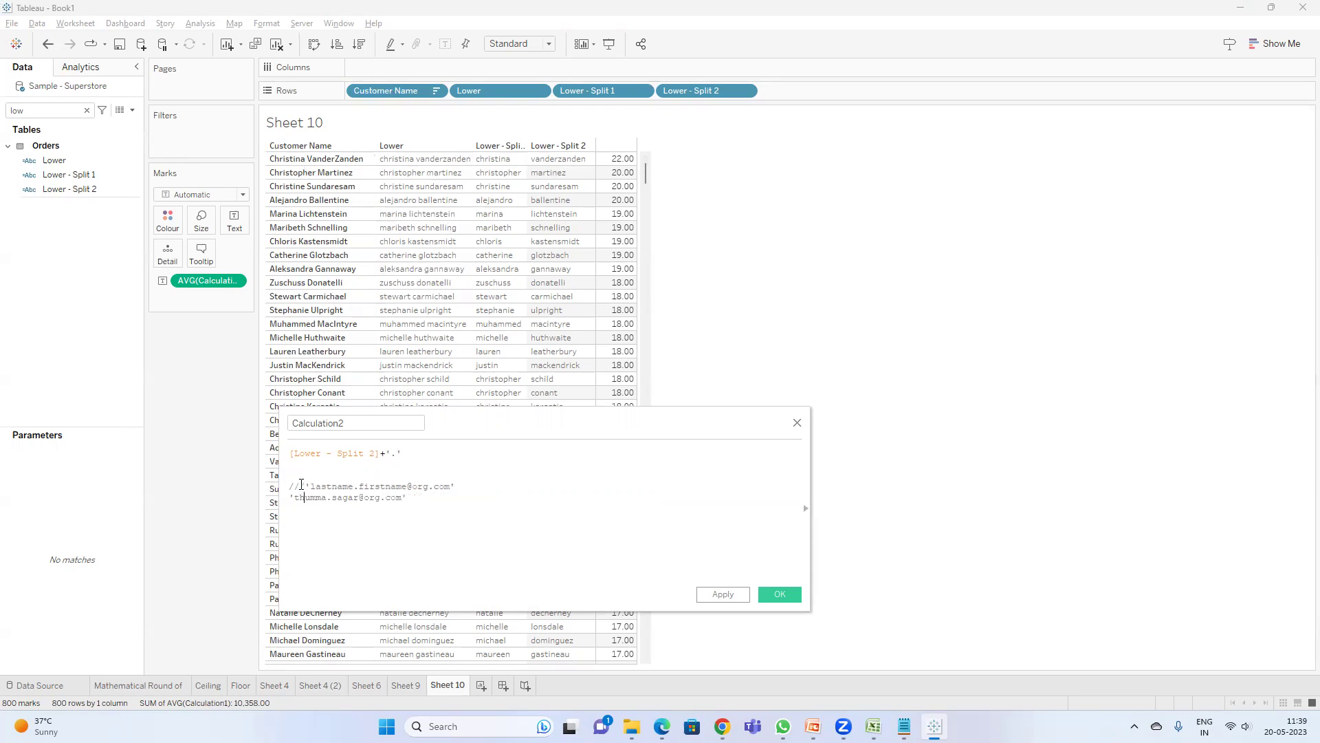
key("Home")
type("//")
left_click(359, 483)
type("+")
left_click_drag(598, 91, 481, 456)
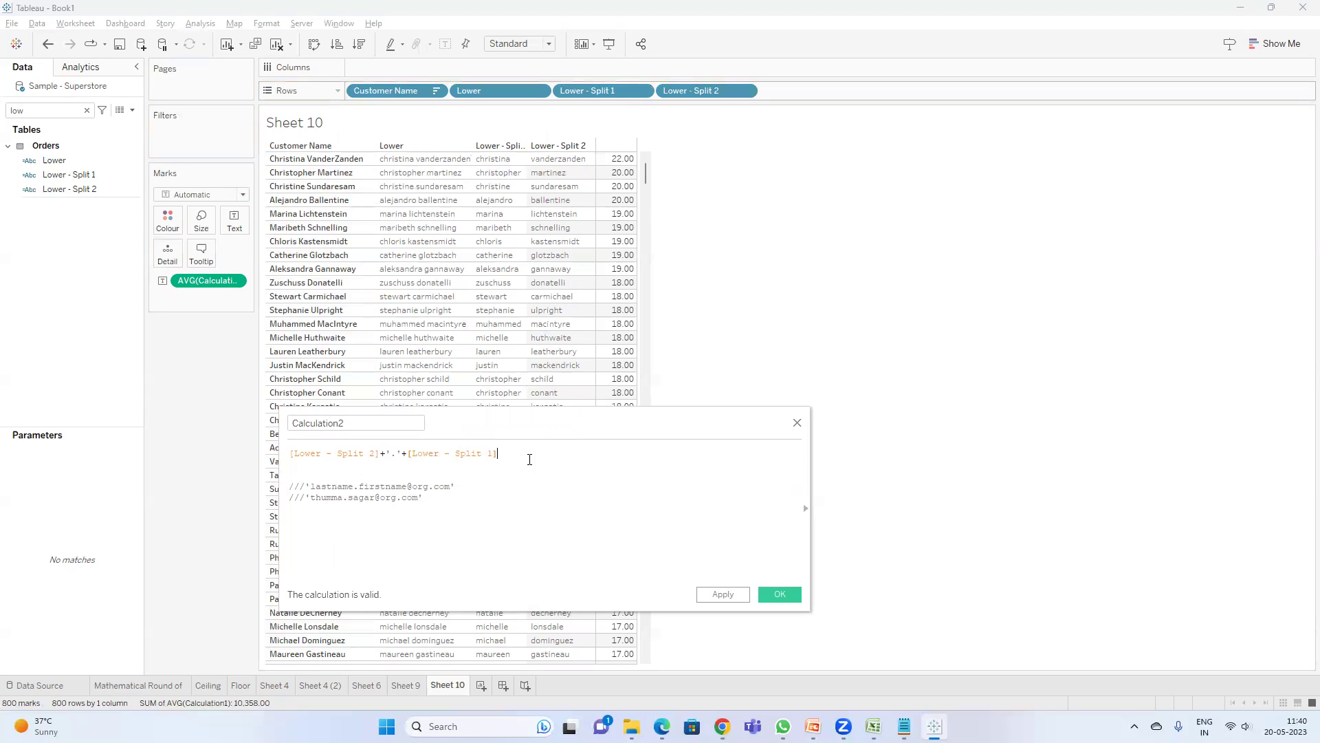
type("+''@org.com")
left_click_drag(364, 417, 114, 393)
type("Email ID")
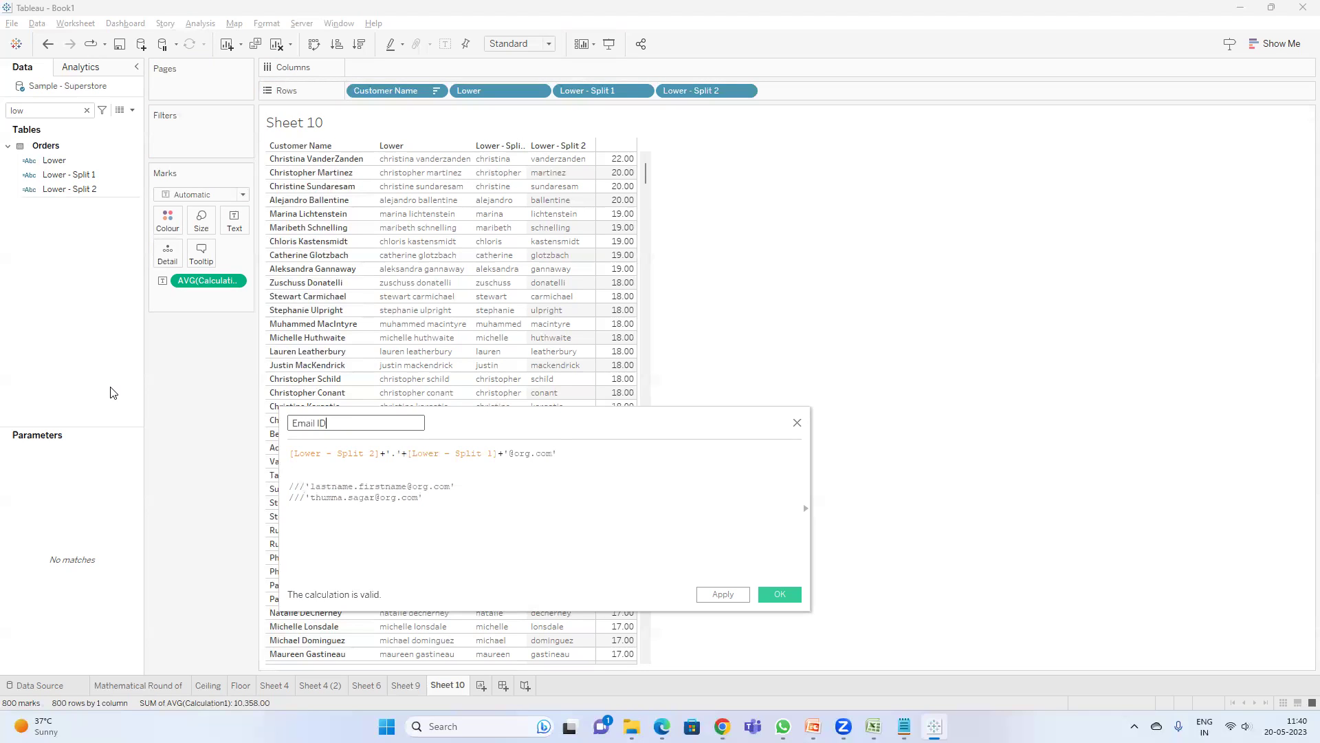
left_click(770, 593)
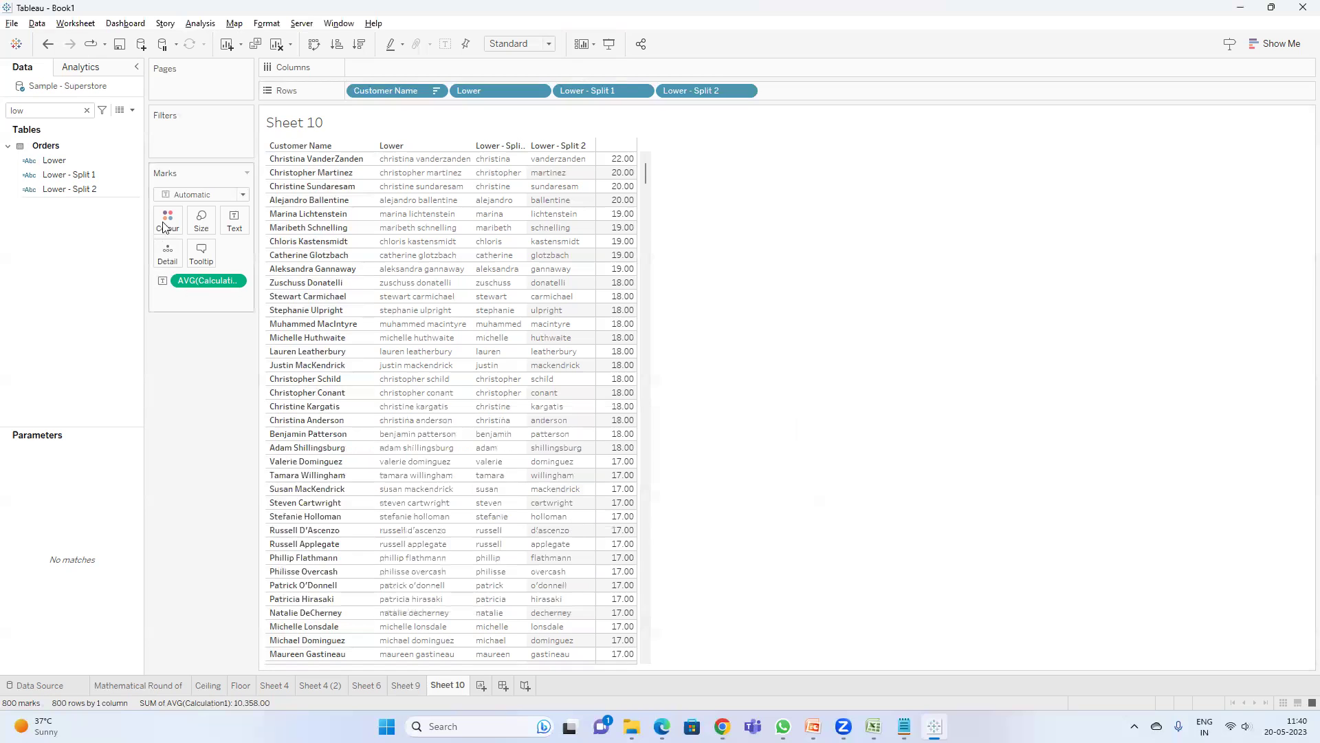
- Search 'emai', add Email ID to the table, and widen its column to show full addresses
left_click(34, 112)
key("BackSpace")
key("BackSpace")
key("BackSpace")
type("emai")
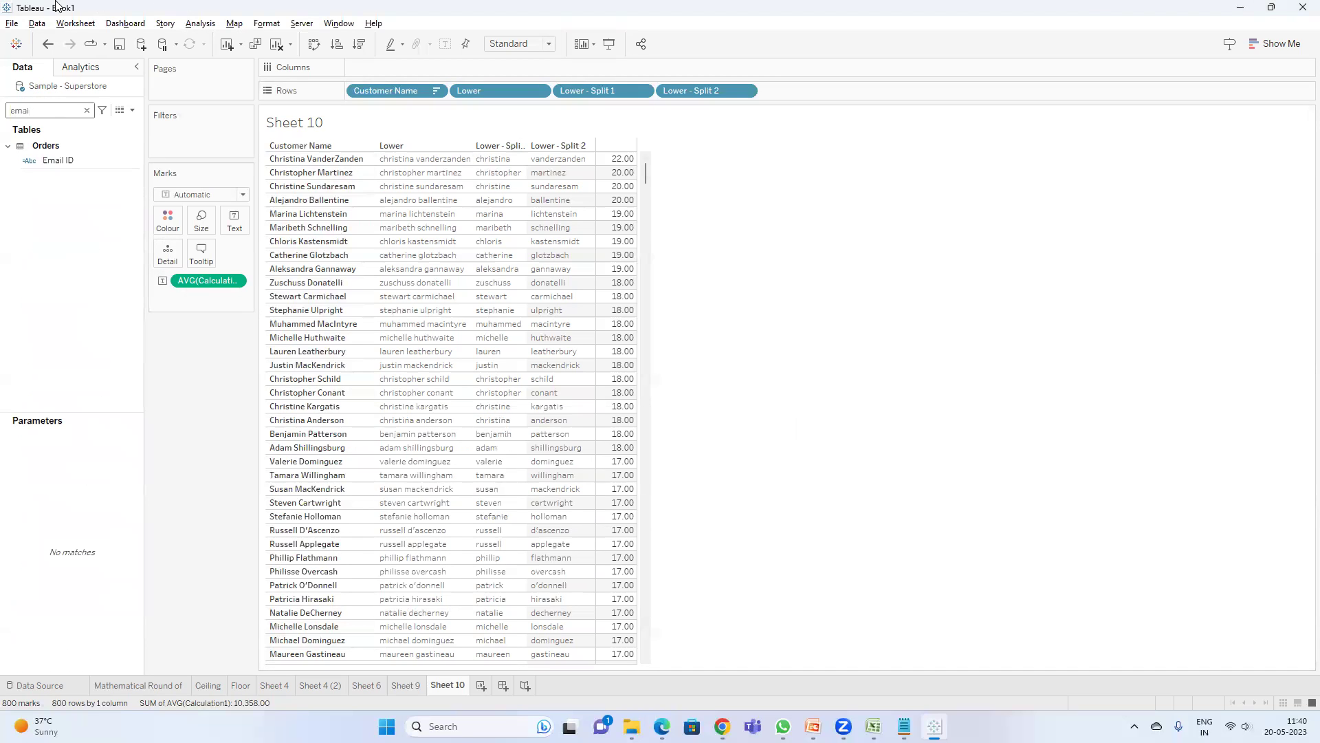
left_click(56, 164)
double_click(56, 165)
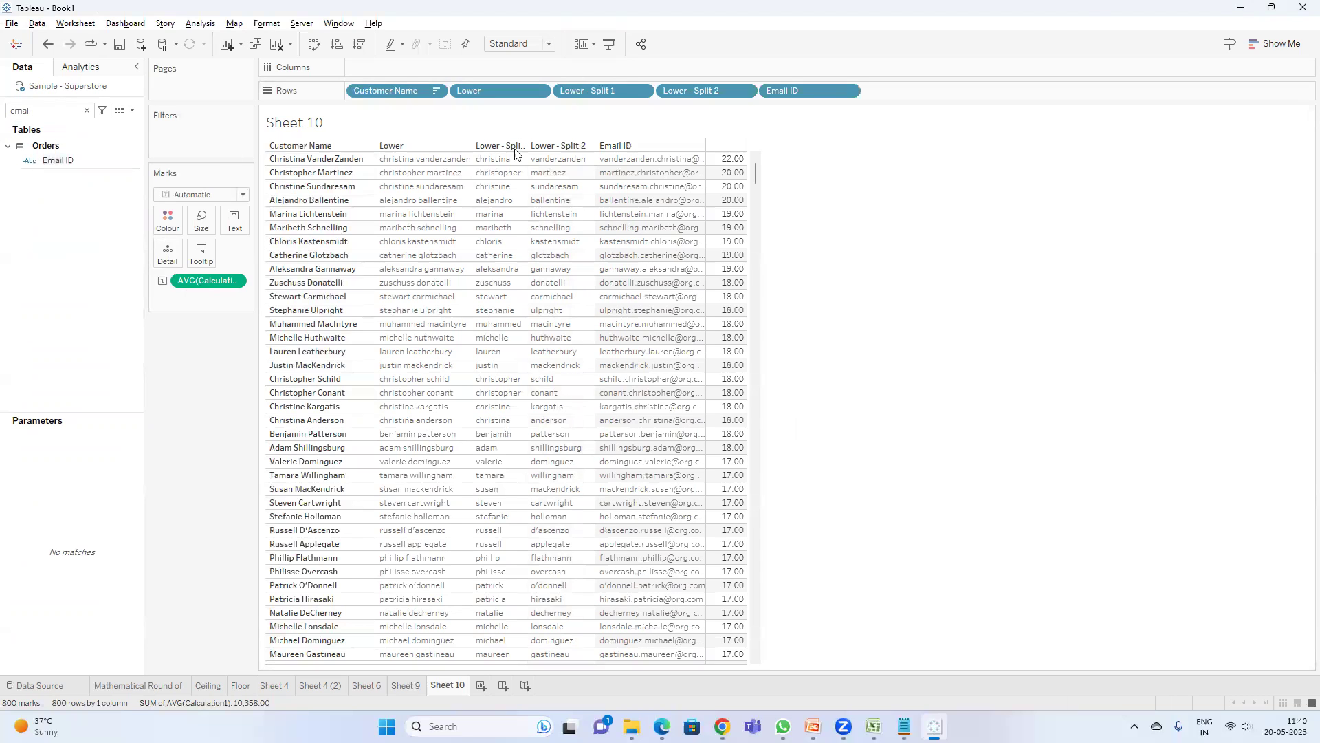
left_click_drag(705, 229, 1007, 234)
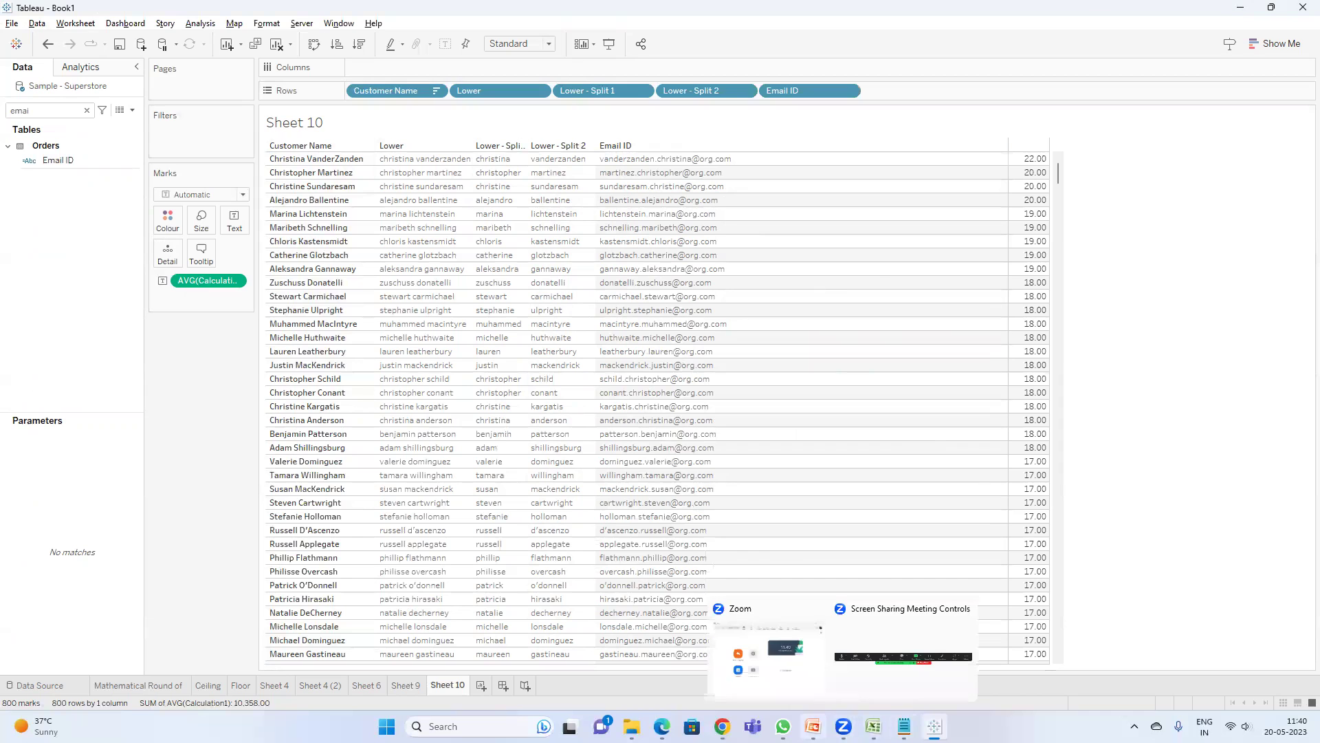
mouse_move(783, 727)
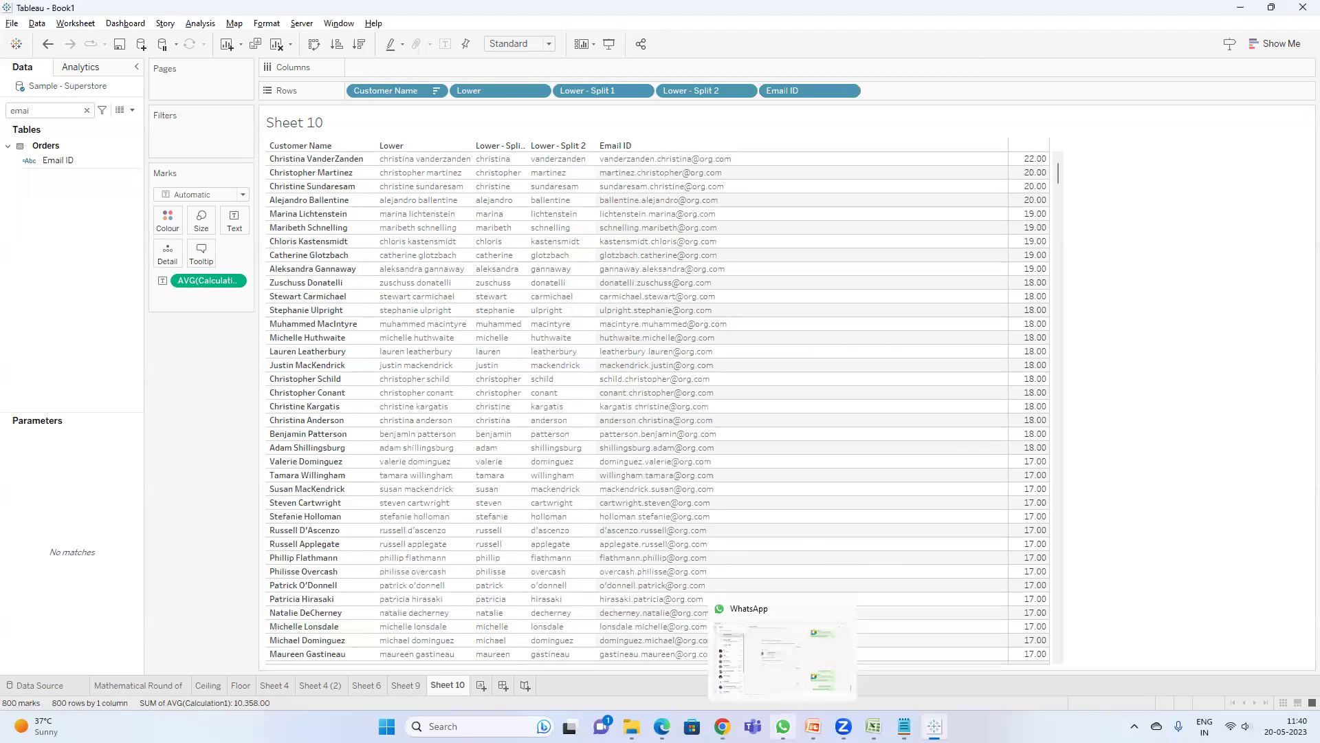
left_click(813, 727)
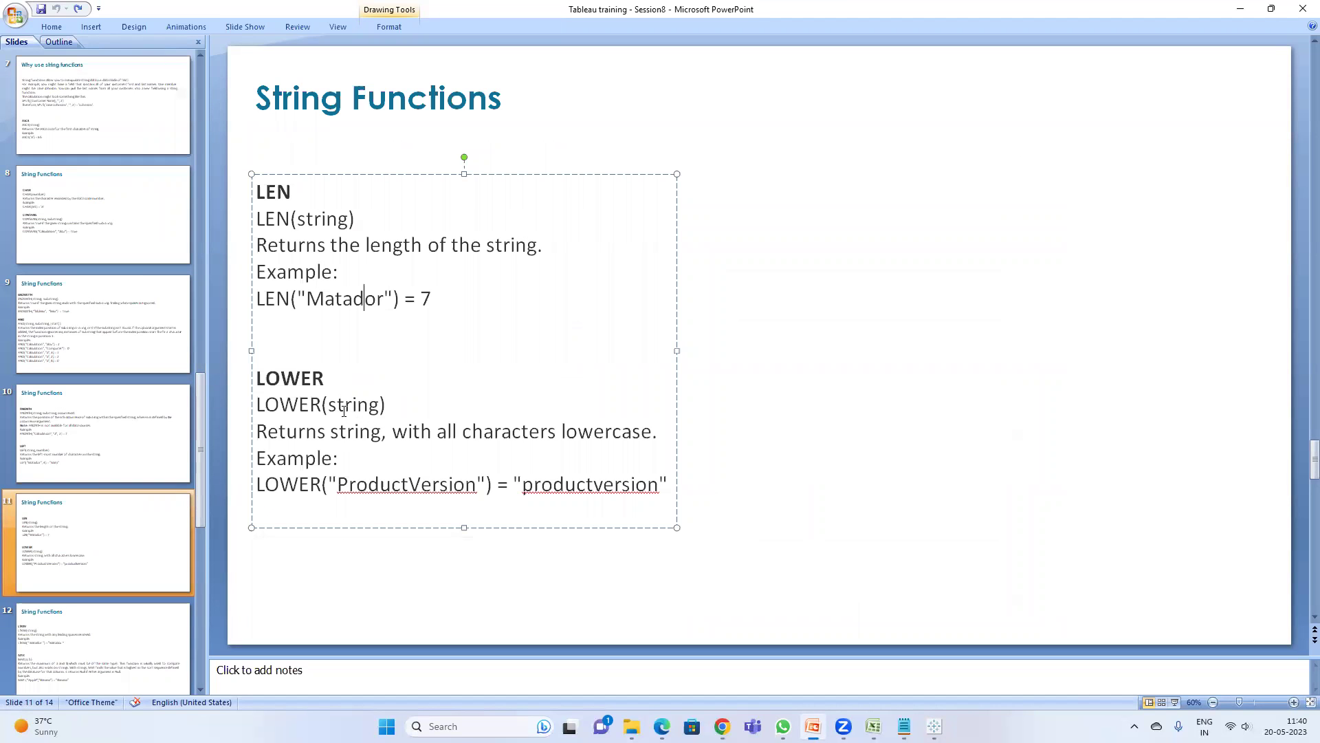
- Bring PowerPoint back and go to slide 12 covering LTRIM and MAX
left_click(1240, 9)
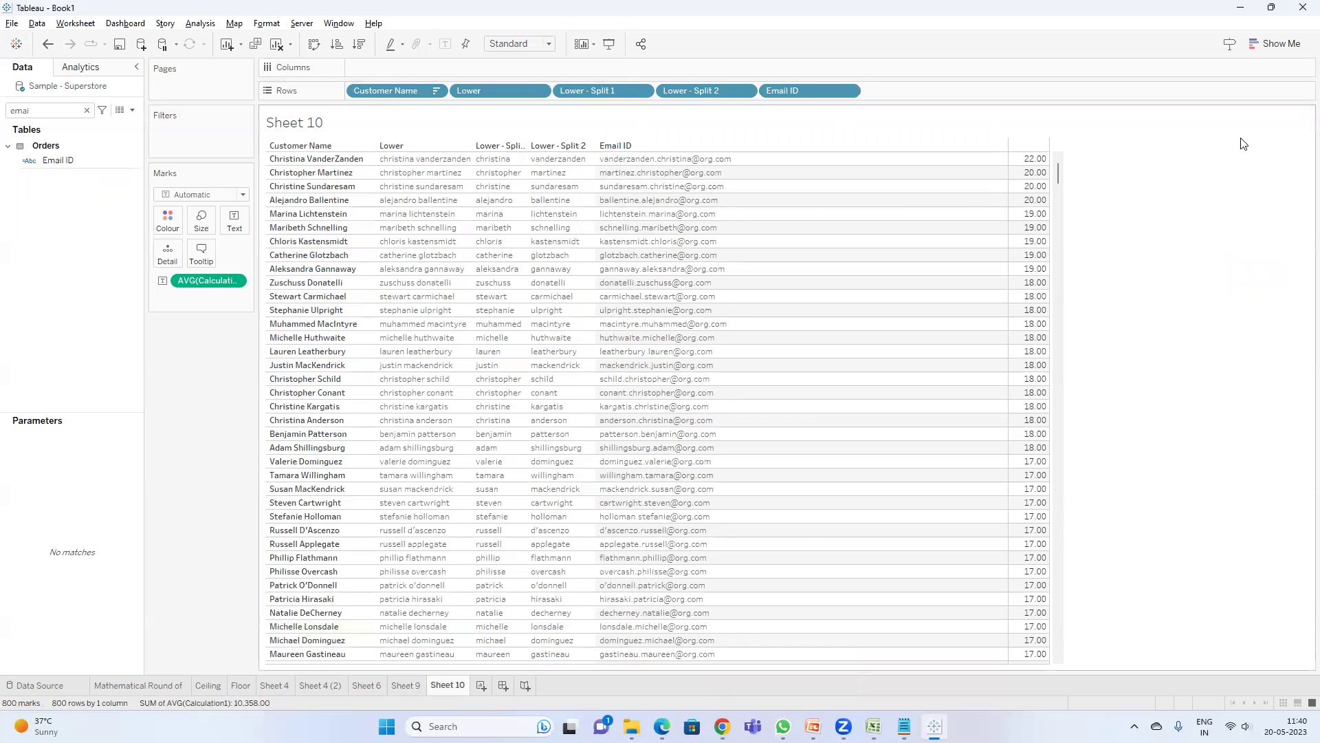
mouse_move(1031, 191)
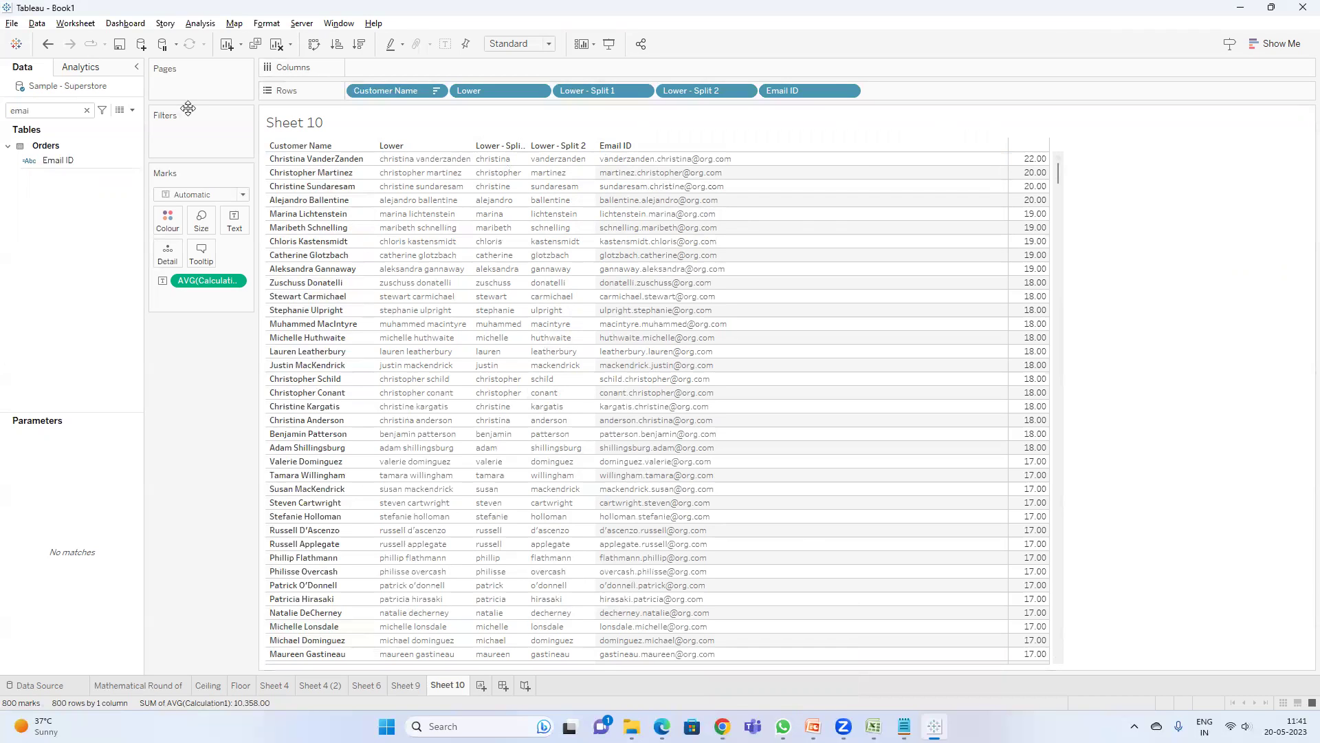
left_click(1243, 8)
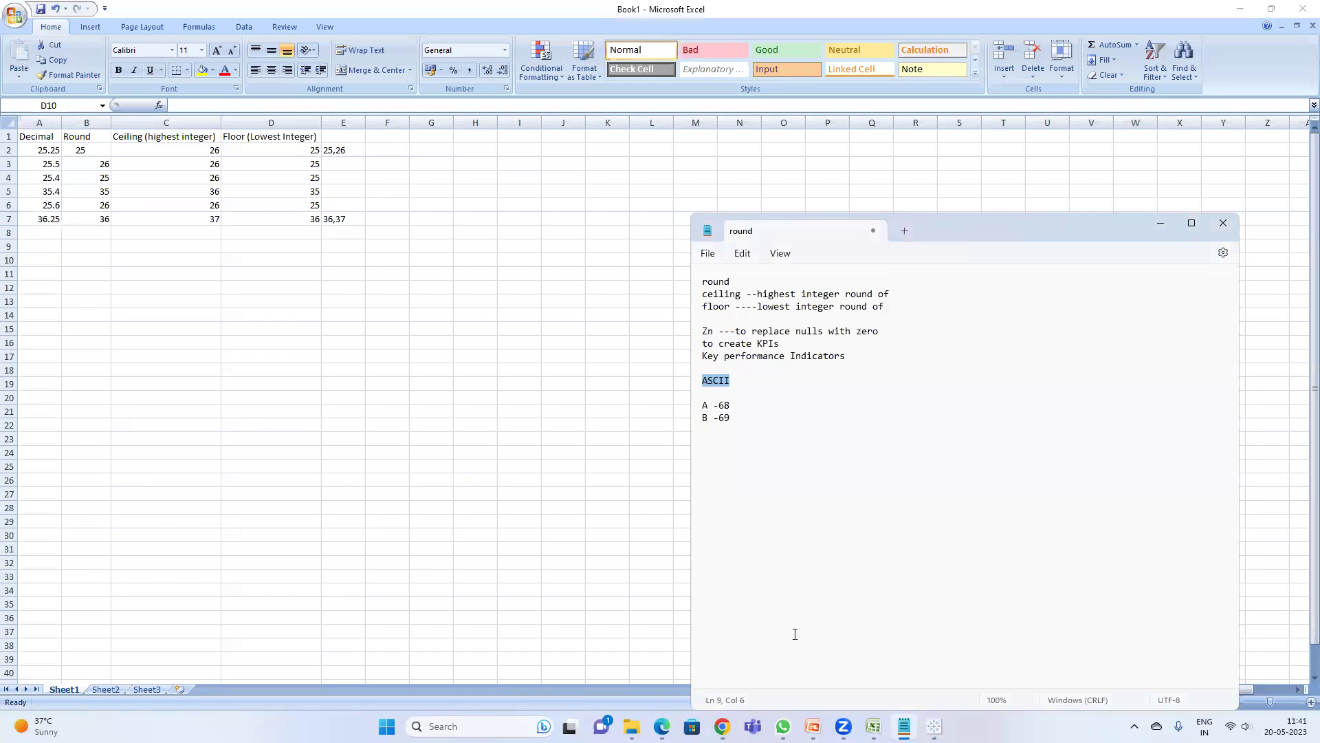
left_click(792, 674)
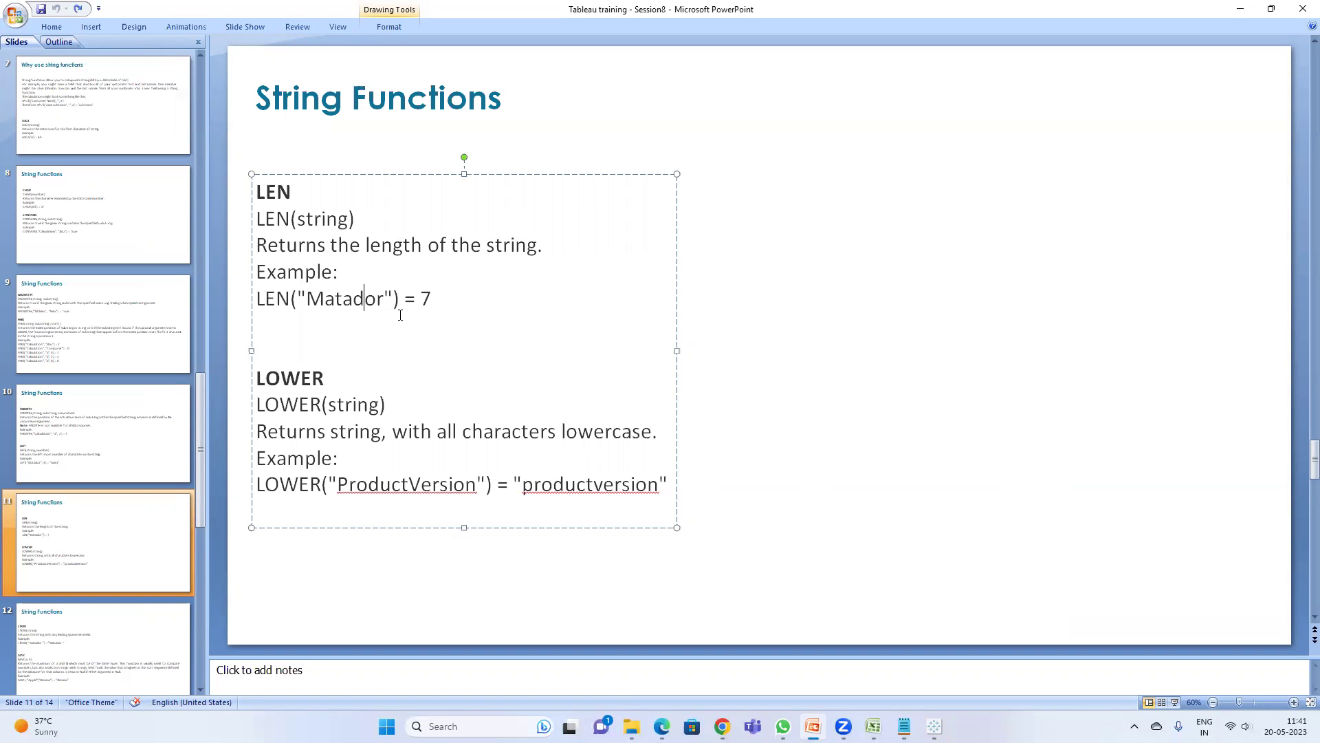
left_click(86, 641)
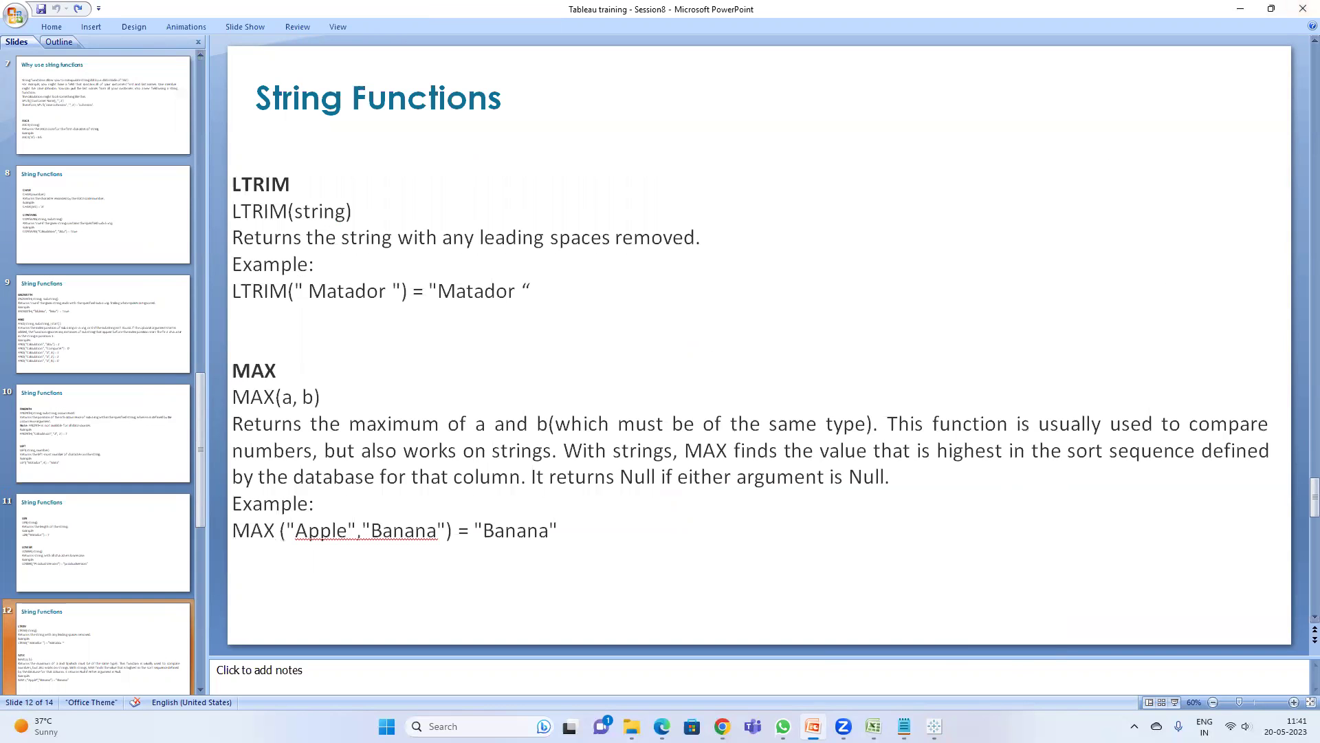
mouse_move(873, 726)
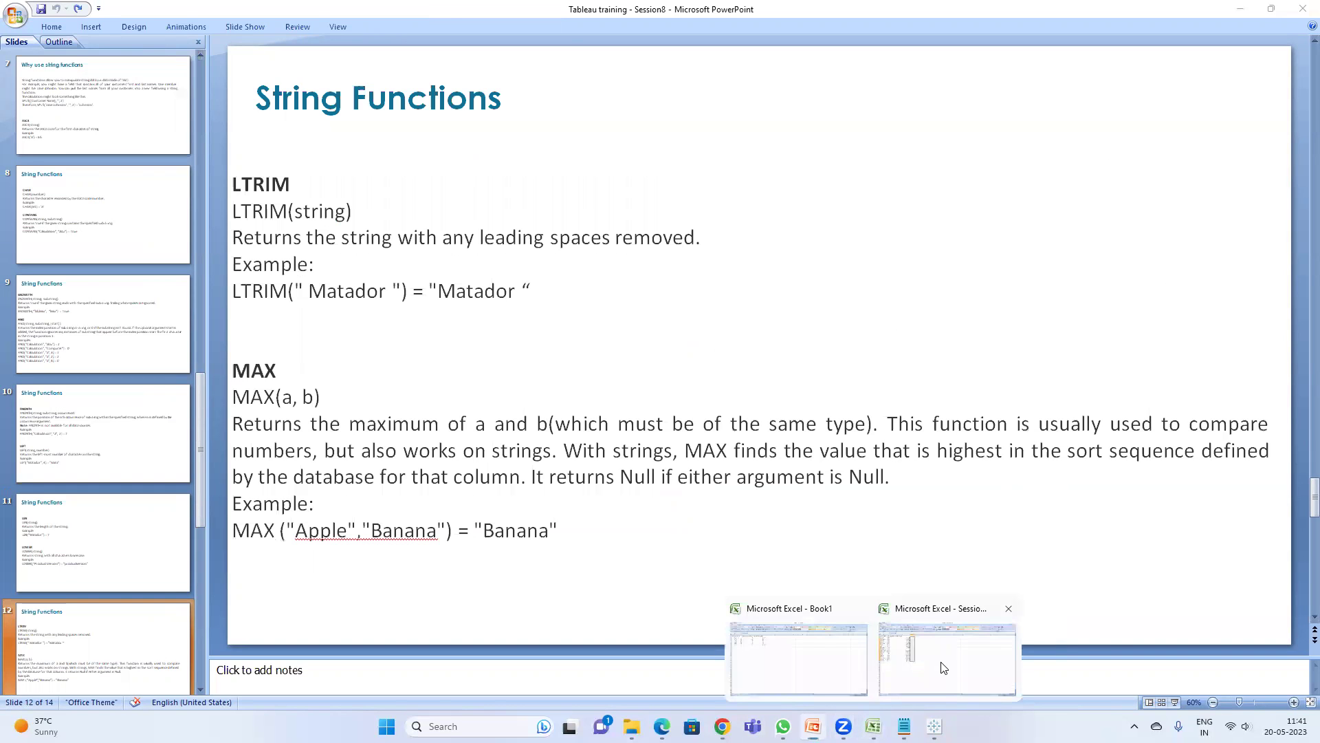
left_click(943, 667)
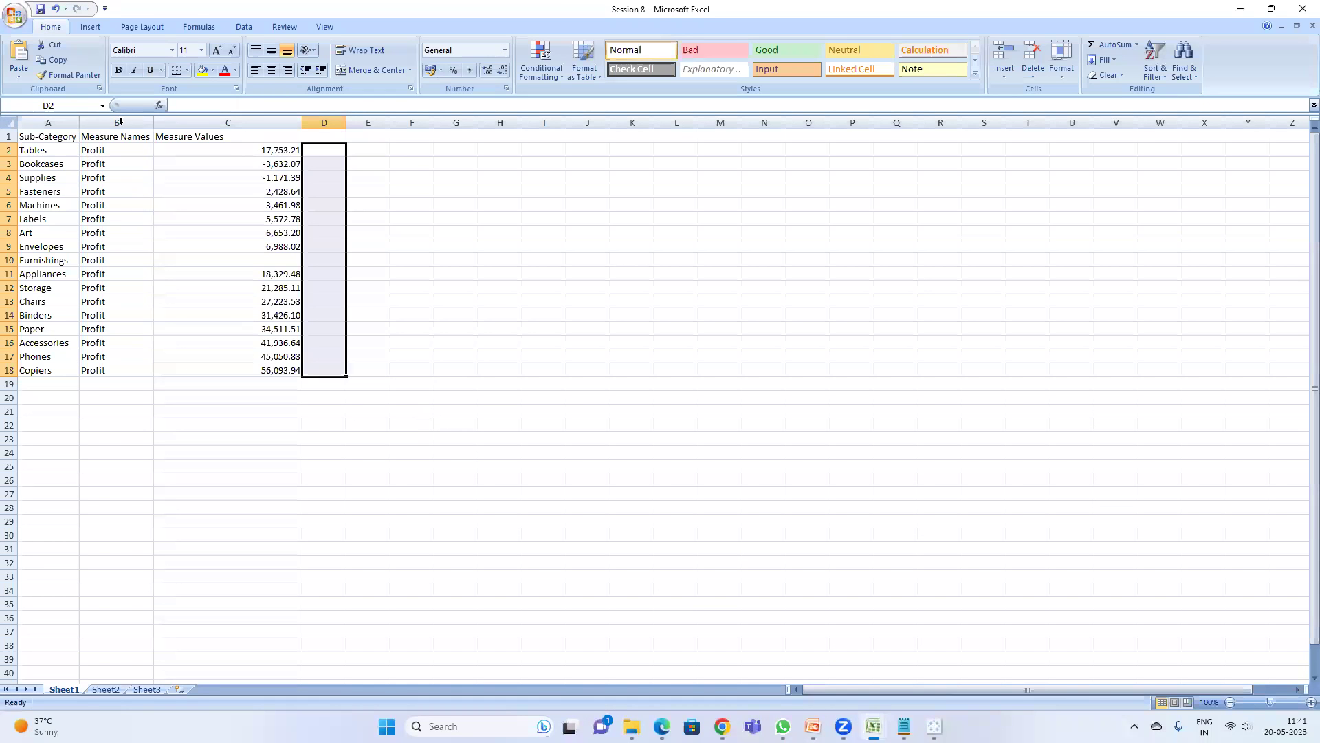
- Insert a blank column B headed Sub-Category(test) and auto-fit it to the header
left_click(118, 122)
right_click(117, 124)
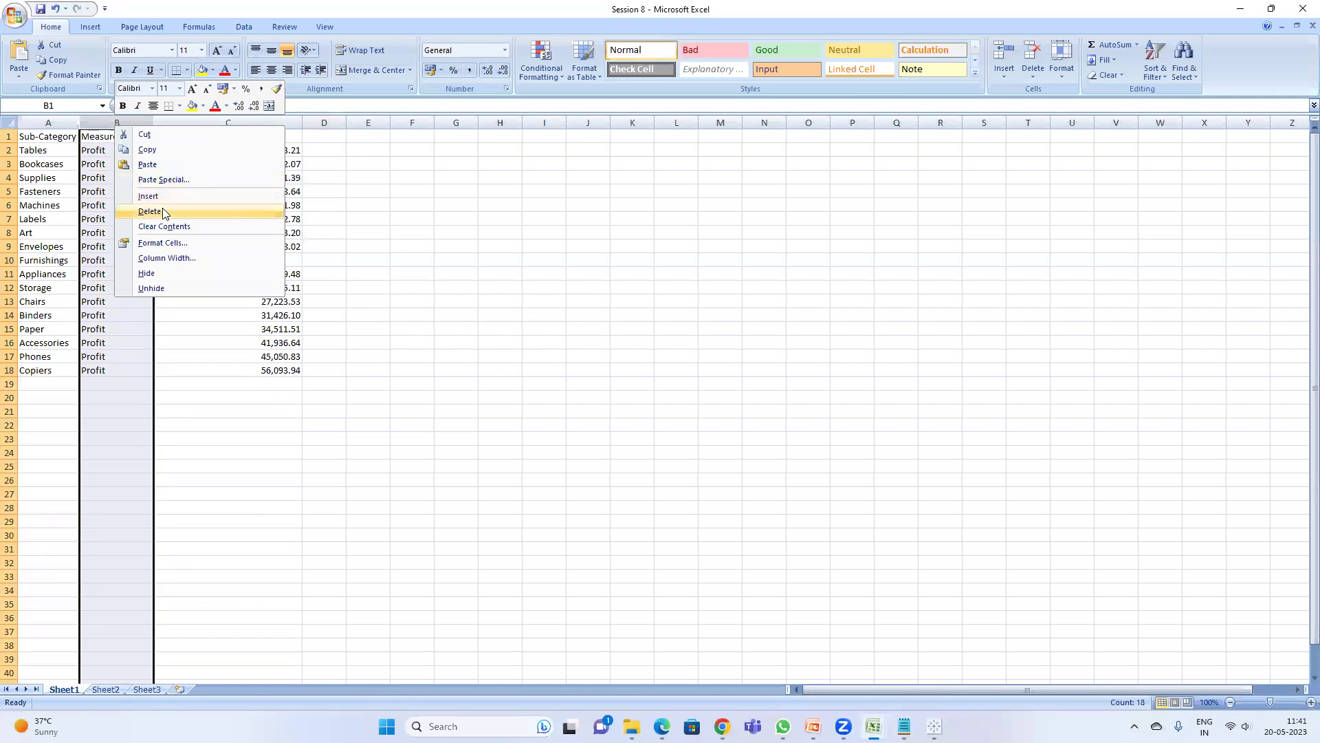
left_click(161, 191)
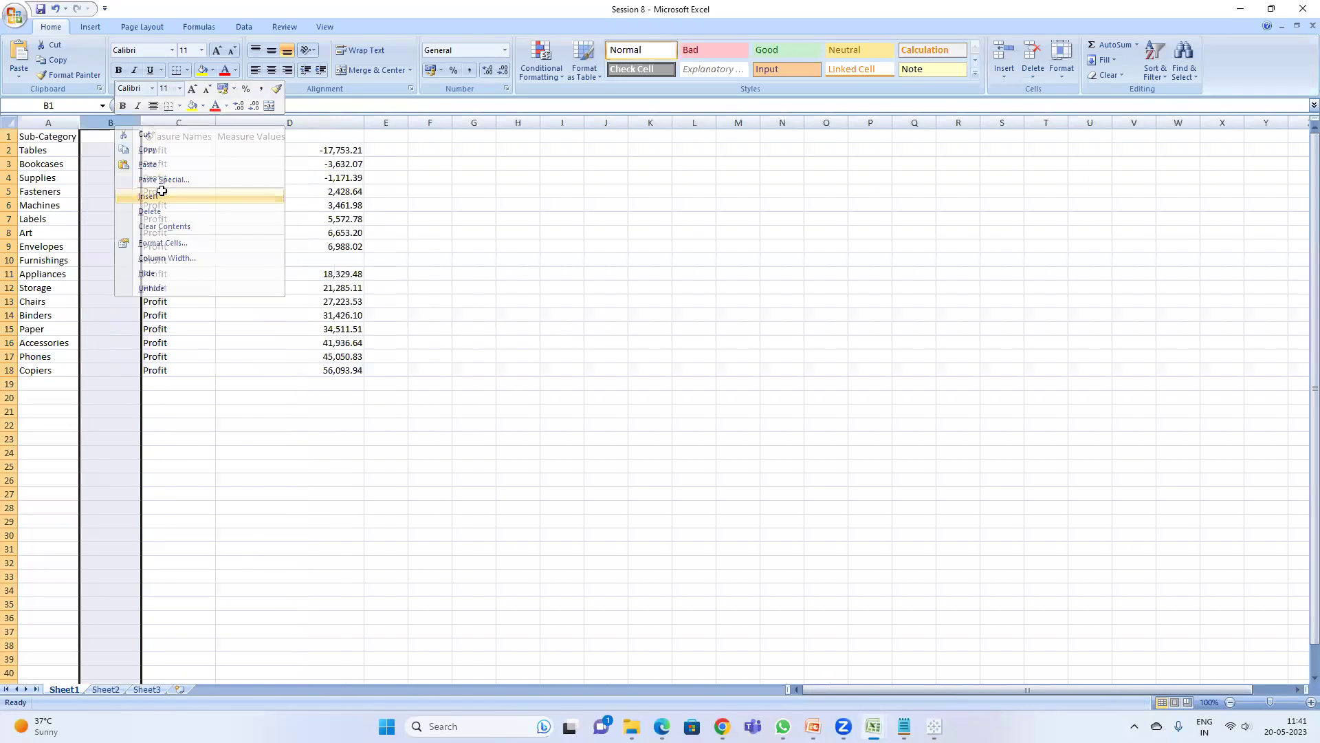
left_click(93, 139)
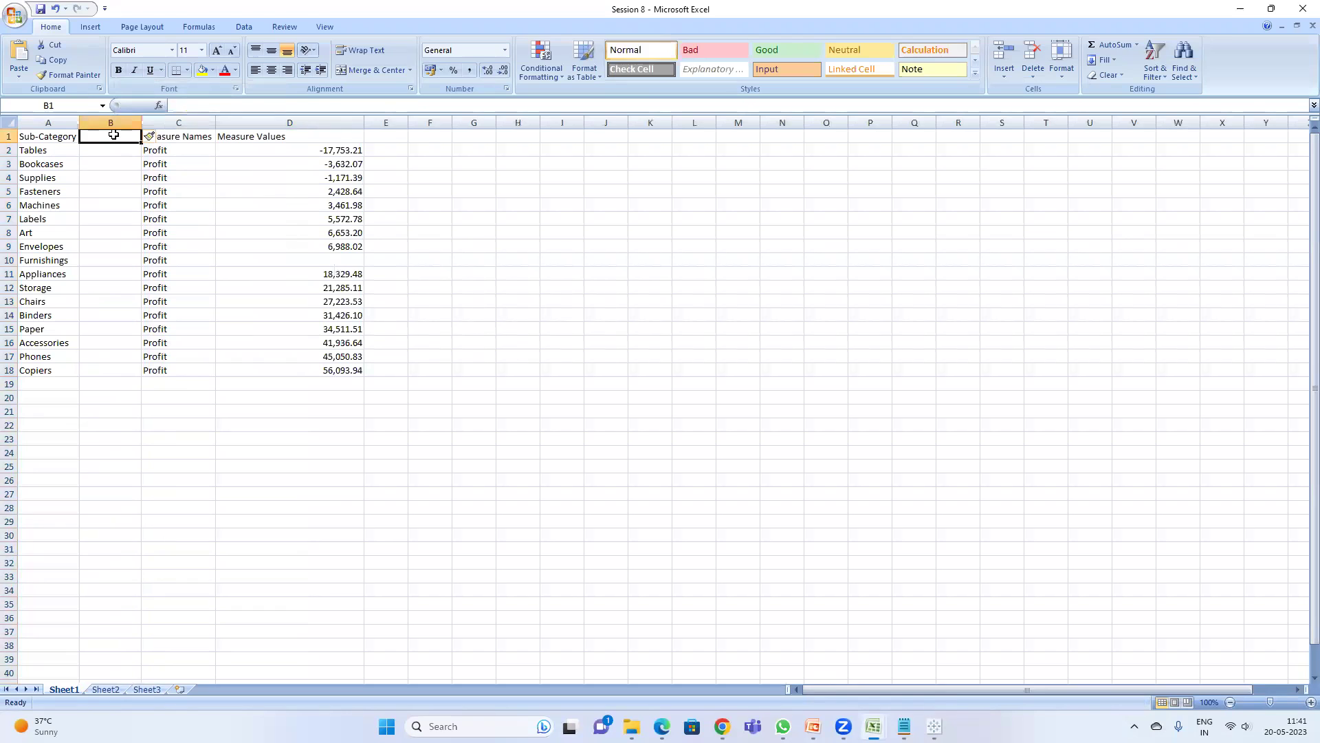
type("Su")
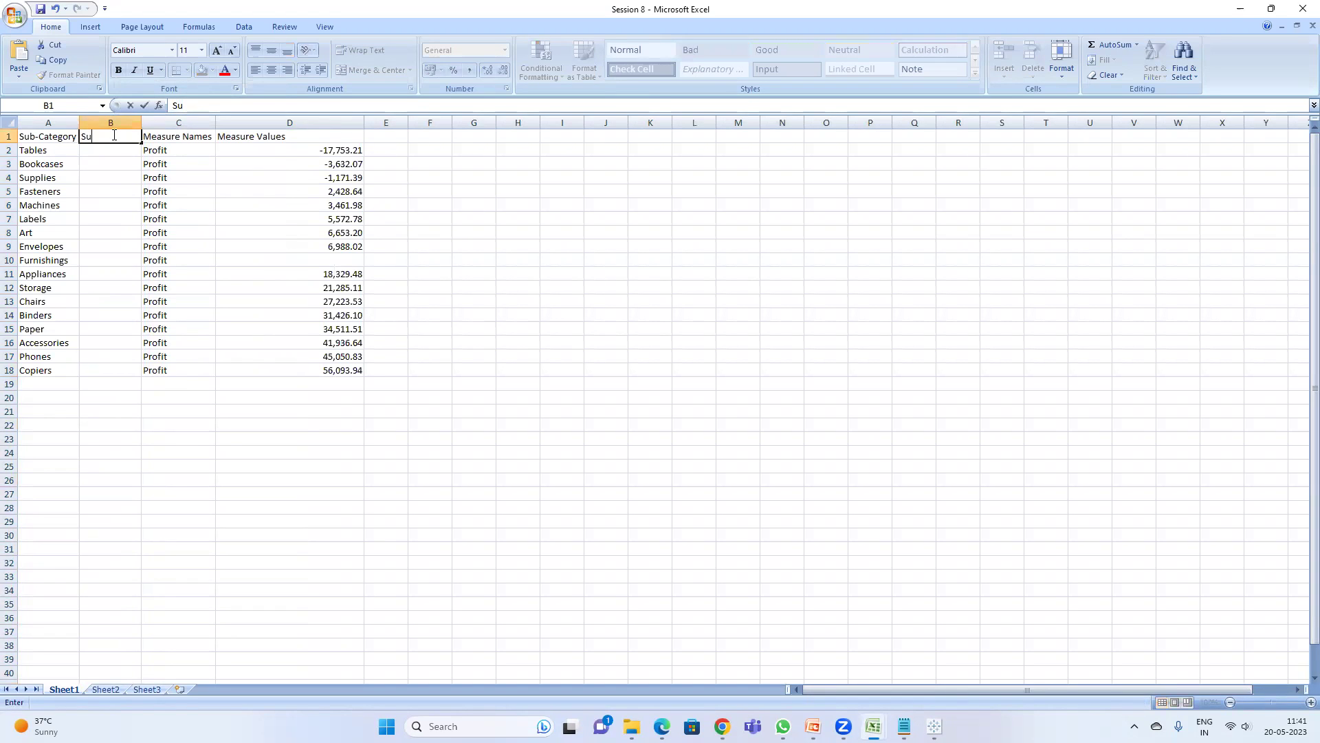
type("b-Category(test")
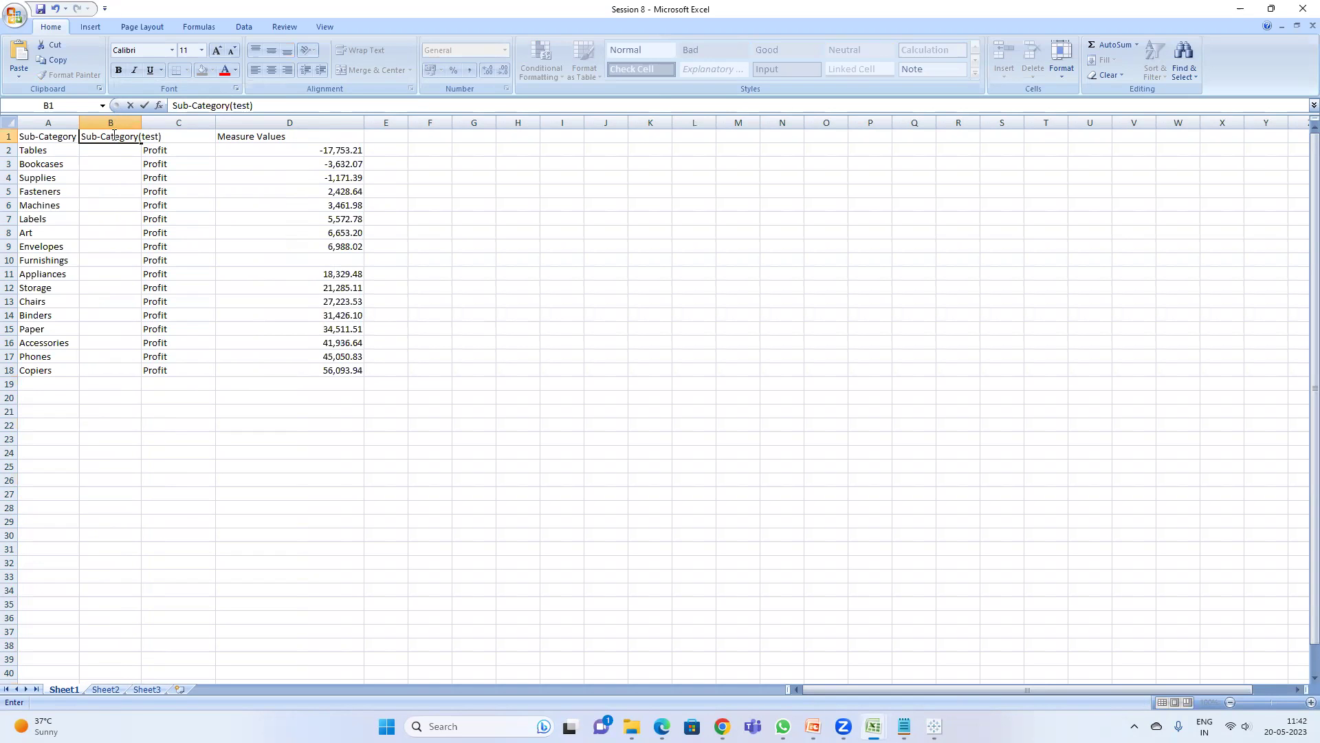
key("Return")
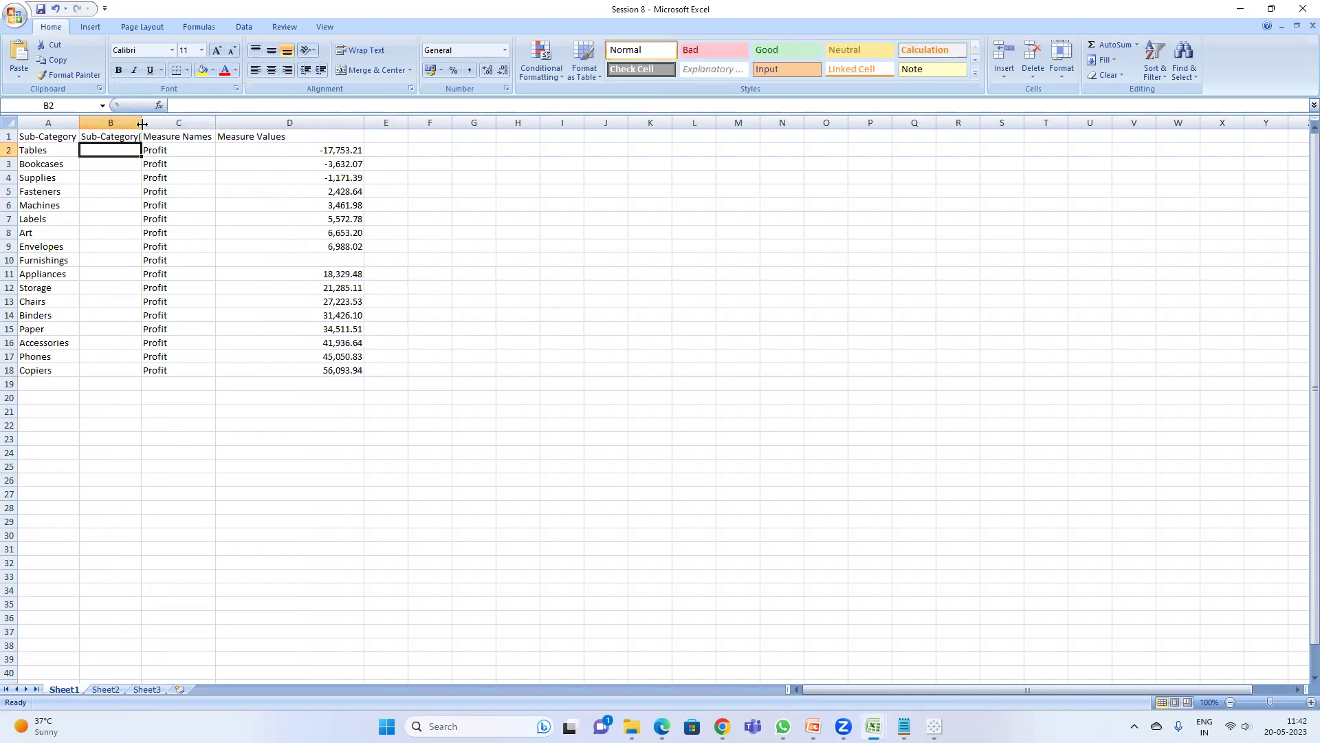
double_click(142, 124)
left_click_drag(45, 150, 44, 371)
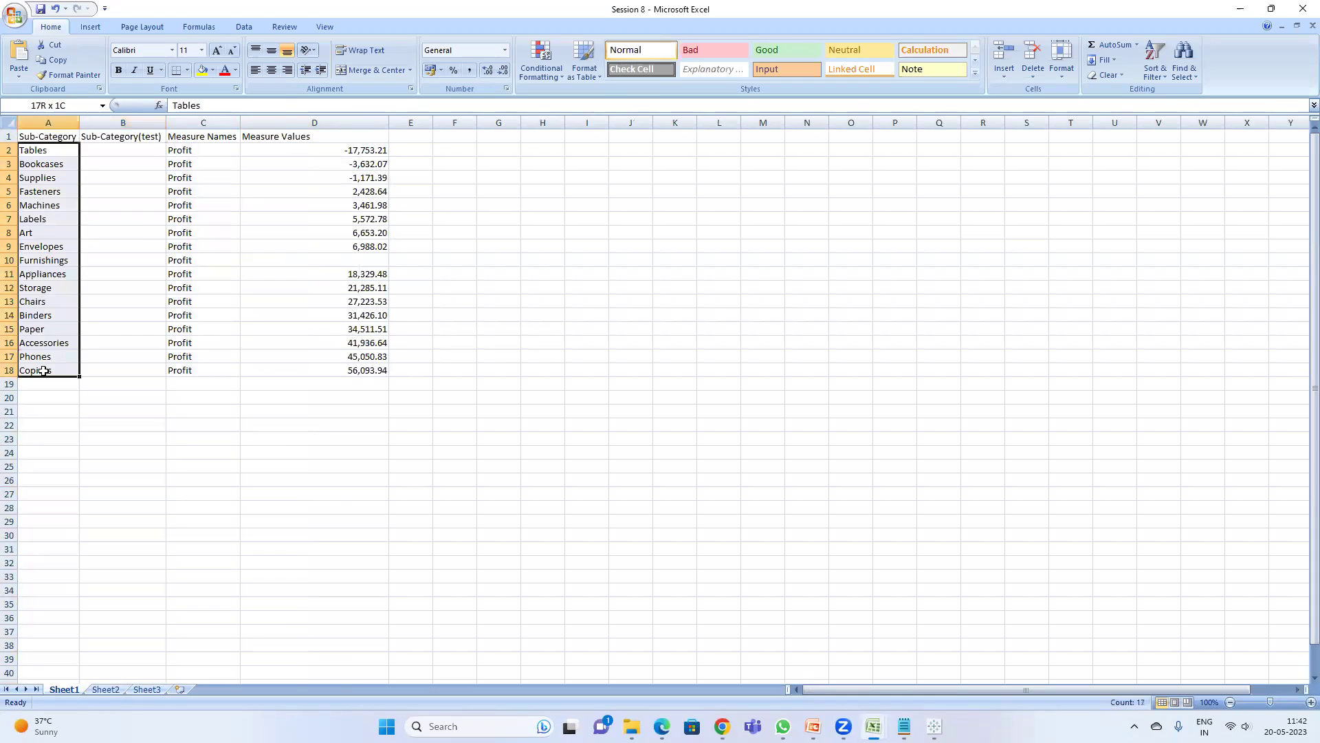
- Copy the sub-category names from A2:A18 into column B starting at B2
key("ctrl+c")
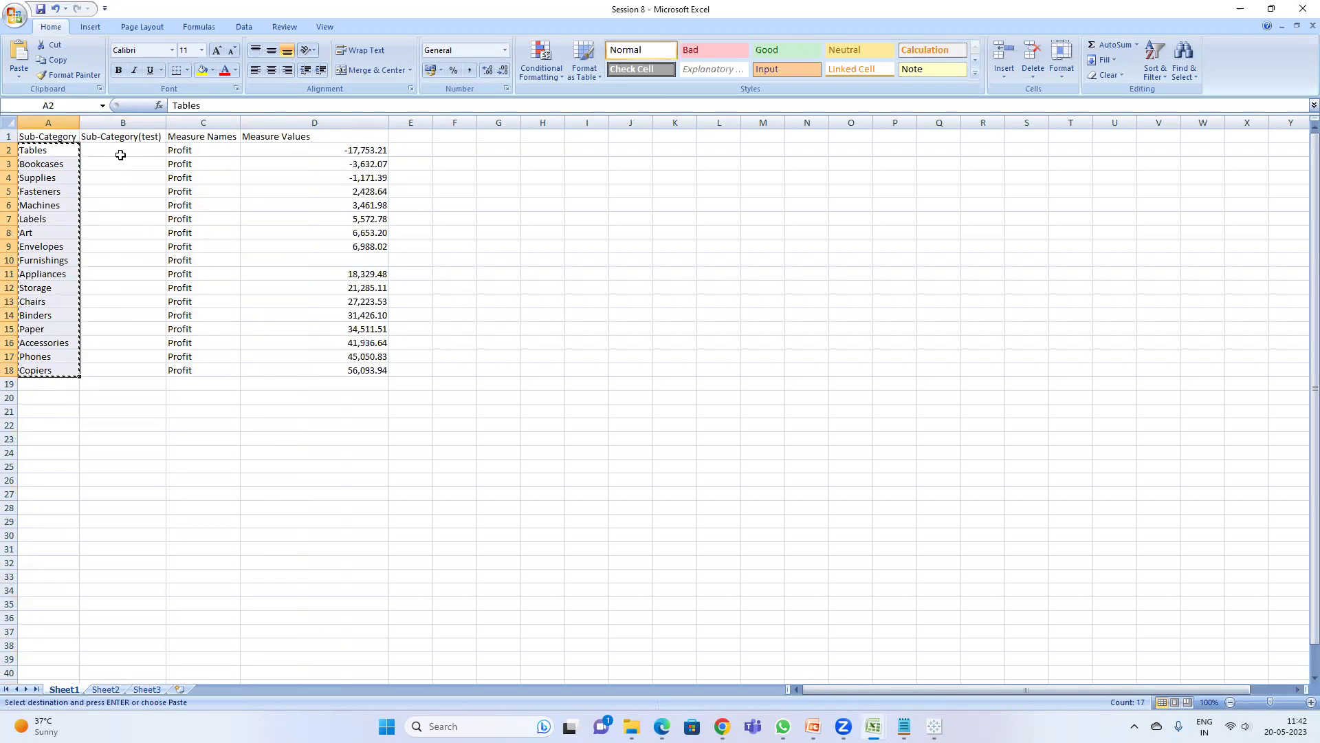
left_click(120, 154)
key("ctrl+v")
key("Escape")
- Add leading spaces to Tables, Bookcases and Fasteners in B2, B3 and B5
double_click(111, 152)
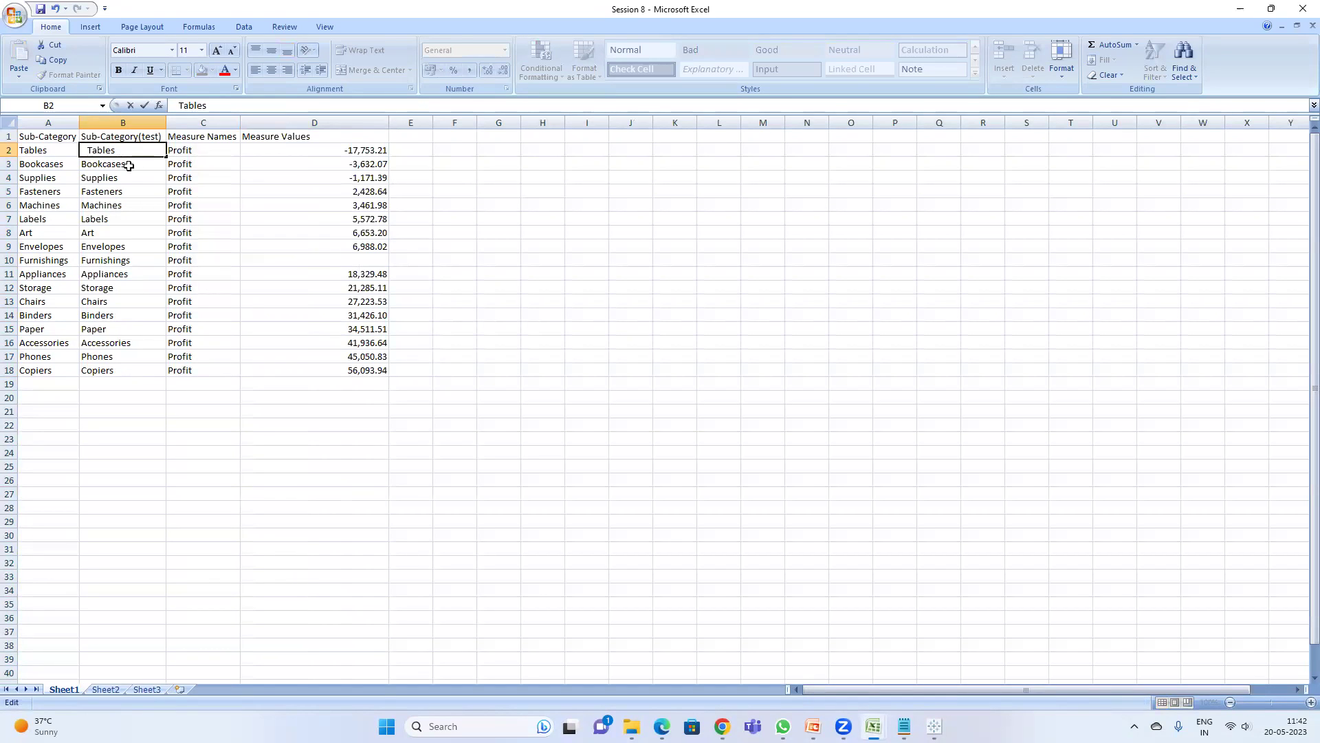
left_click(129, 166)
double_click(129, 165)
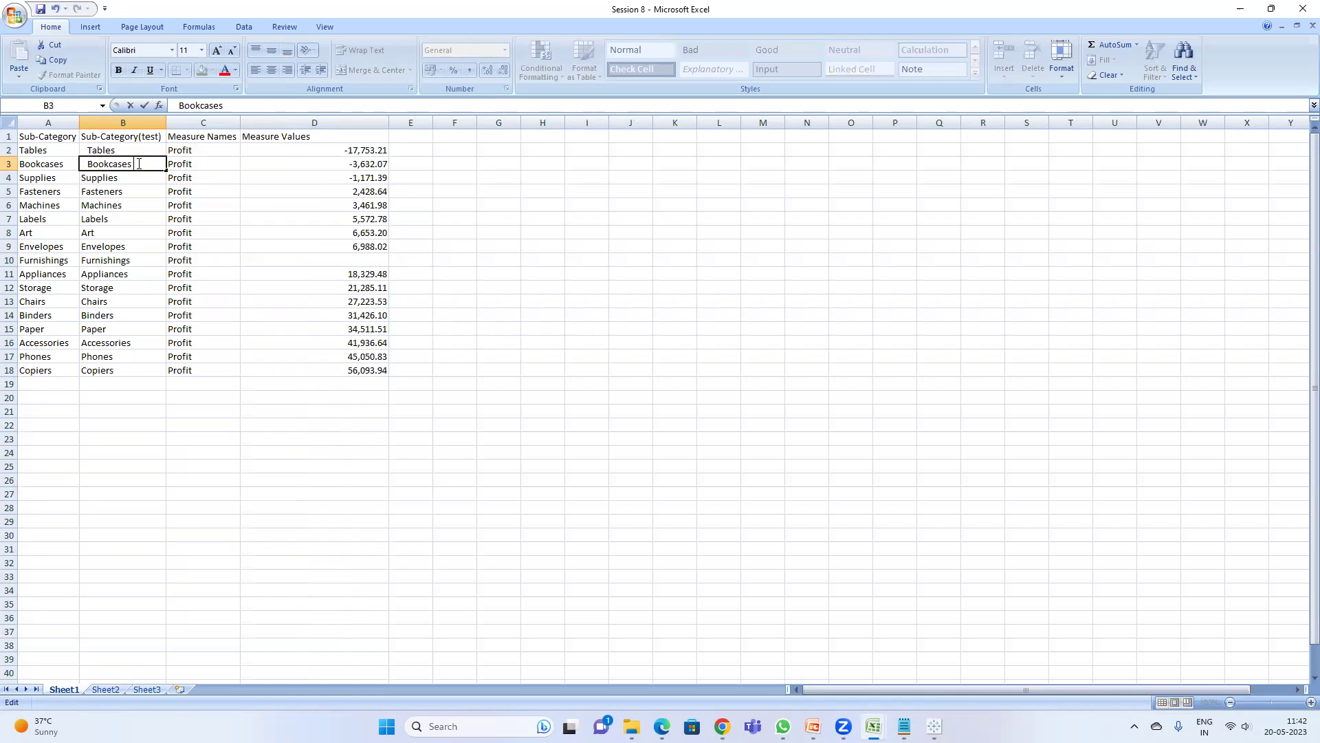
left_click(110, 178)
double_click(127, 179)
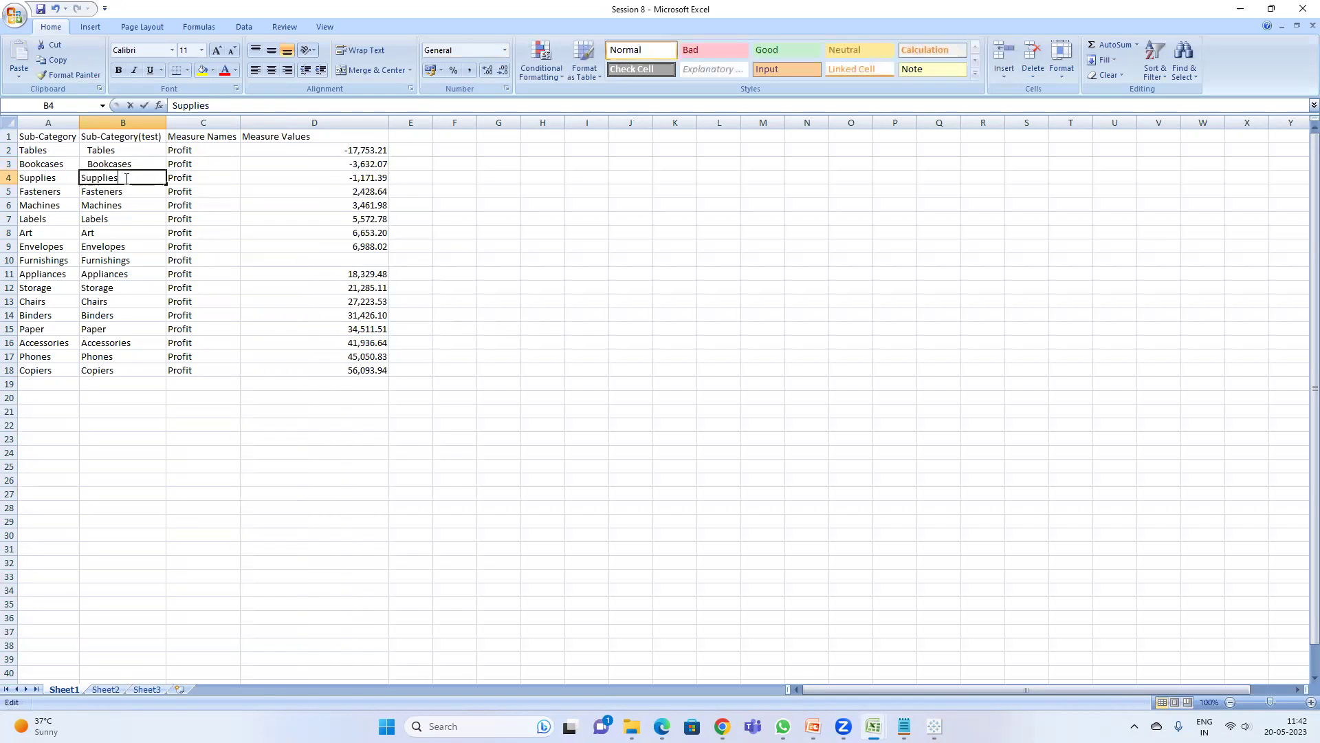
left_click(124, 188)
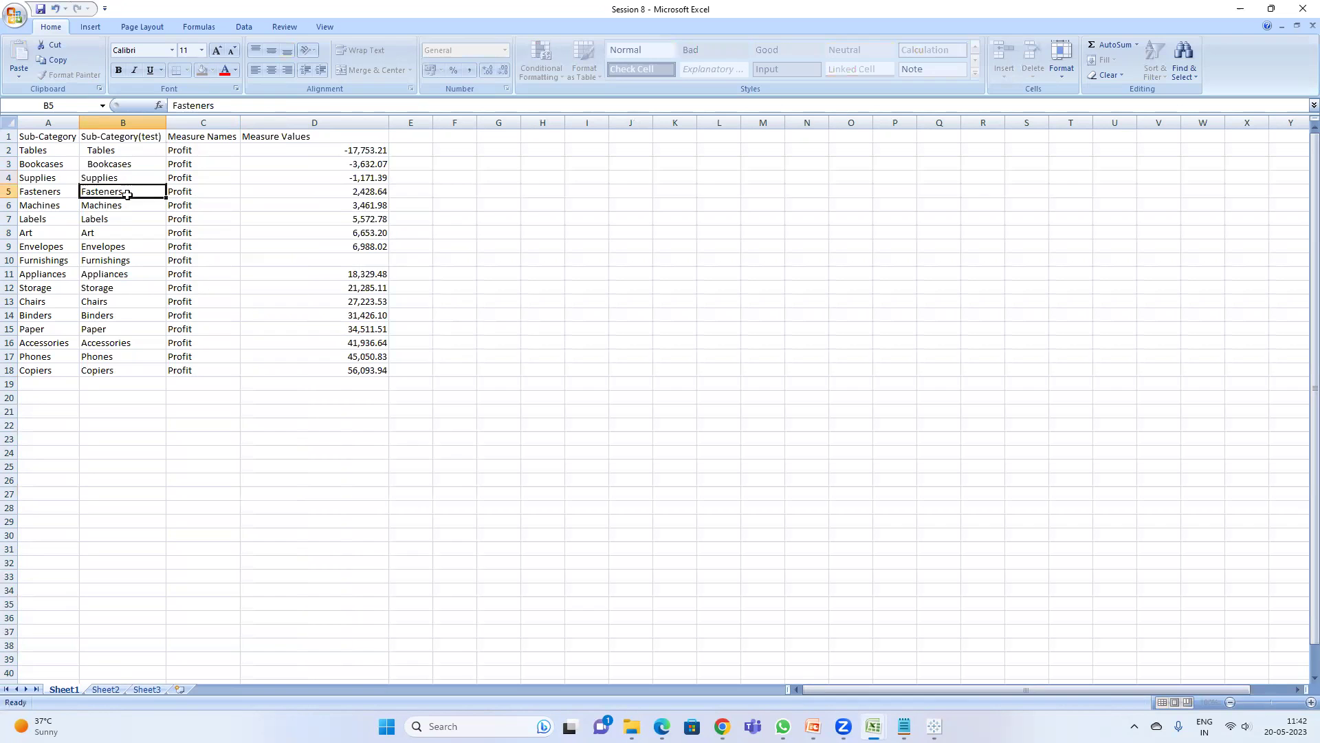
left_click(77, 192)
left_click(82, 192)
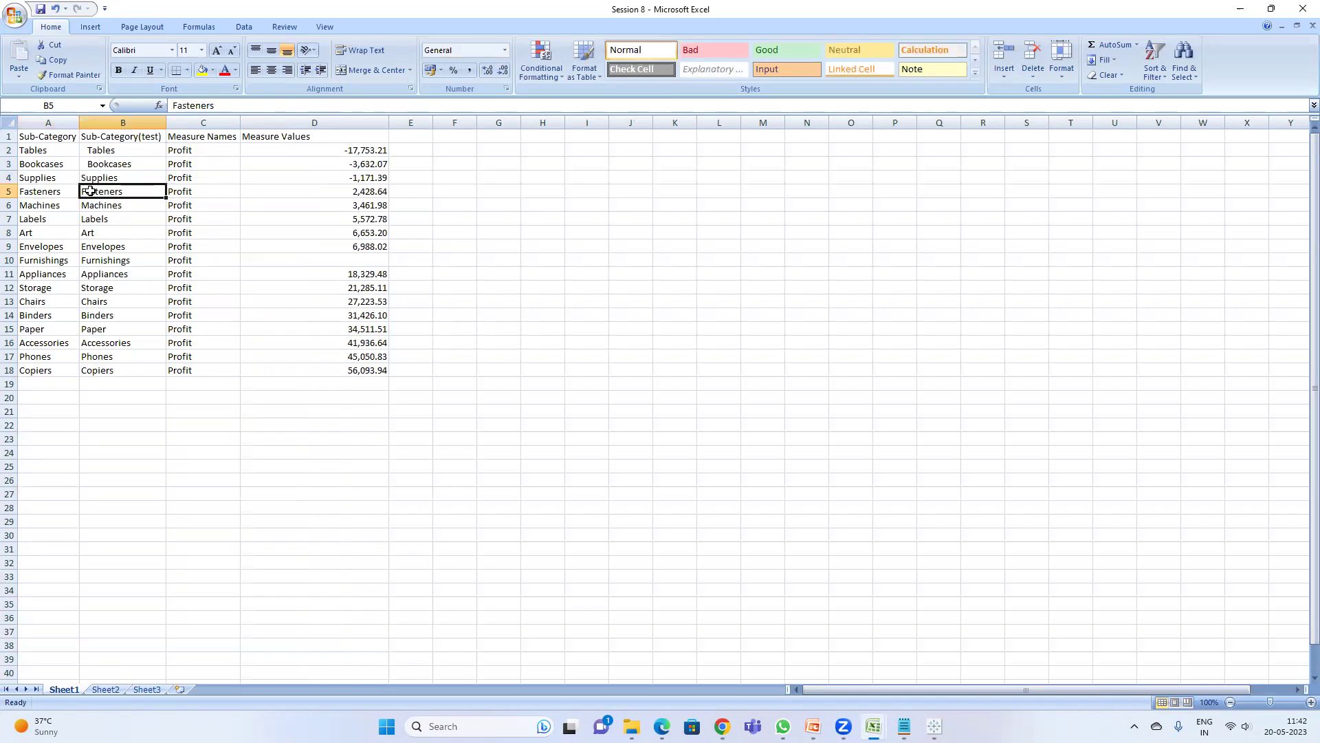
double_click(82, 192)
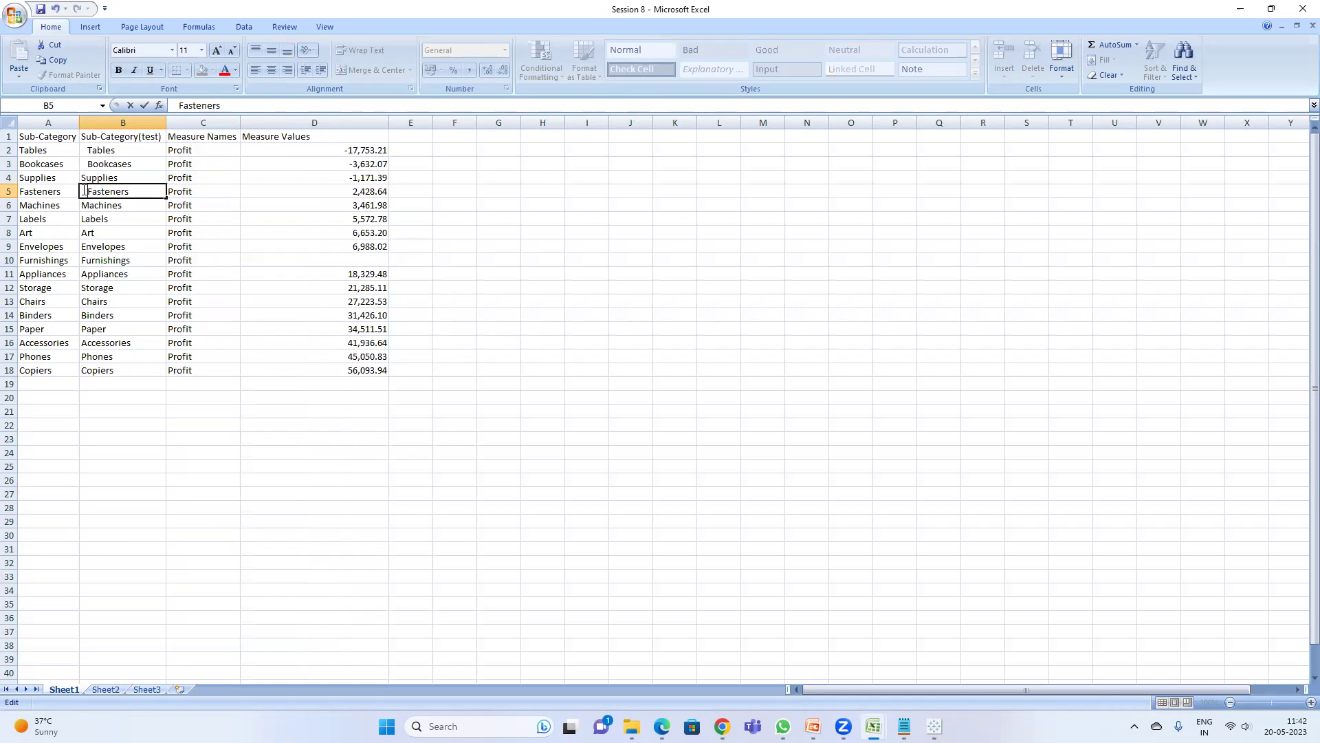
key("Return")
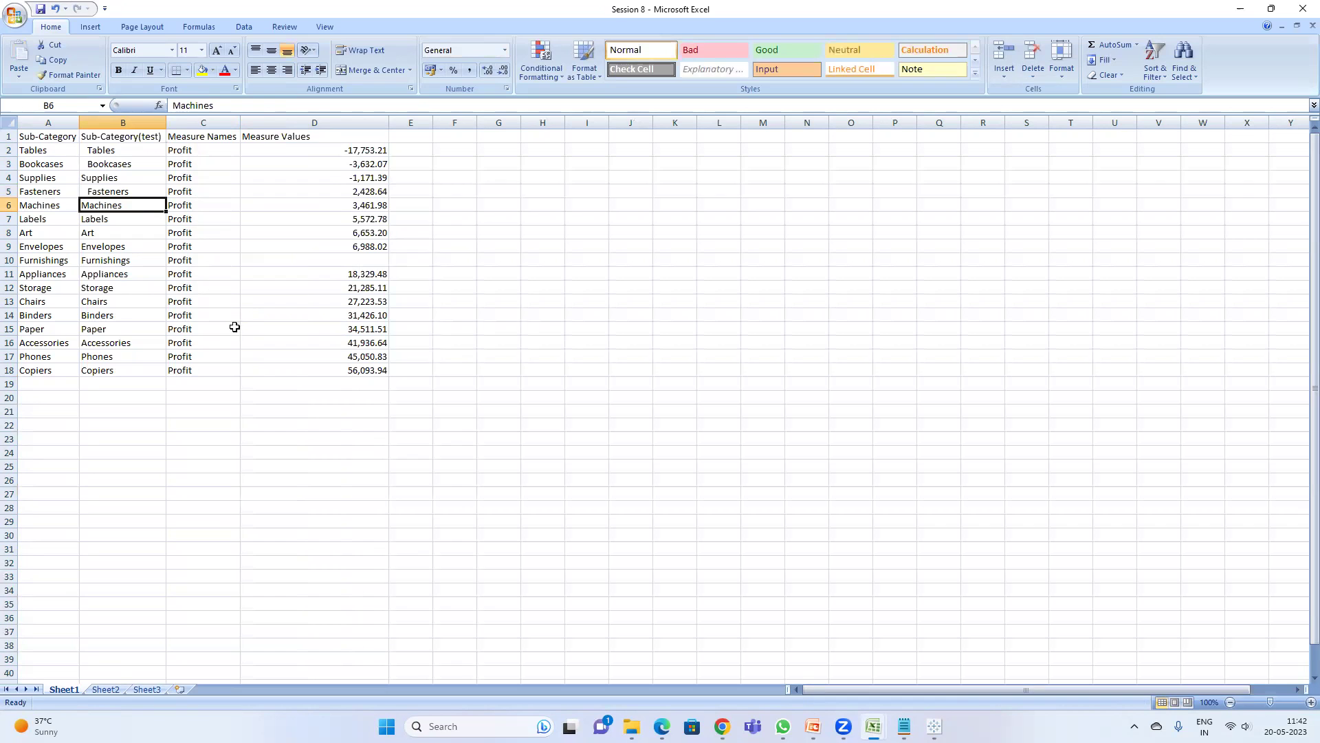
- Pad Labels in B7 and Envelopes in B9 with leading spaces
double_click(110, 219)
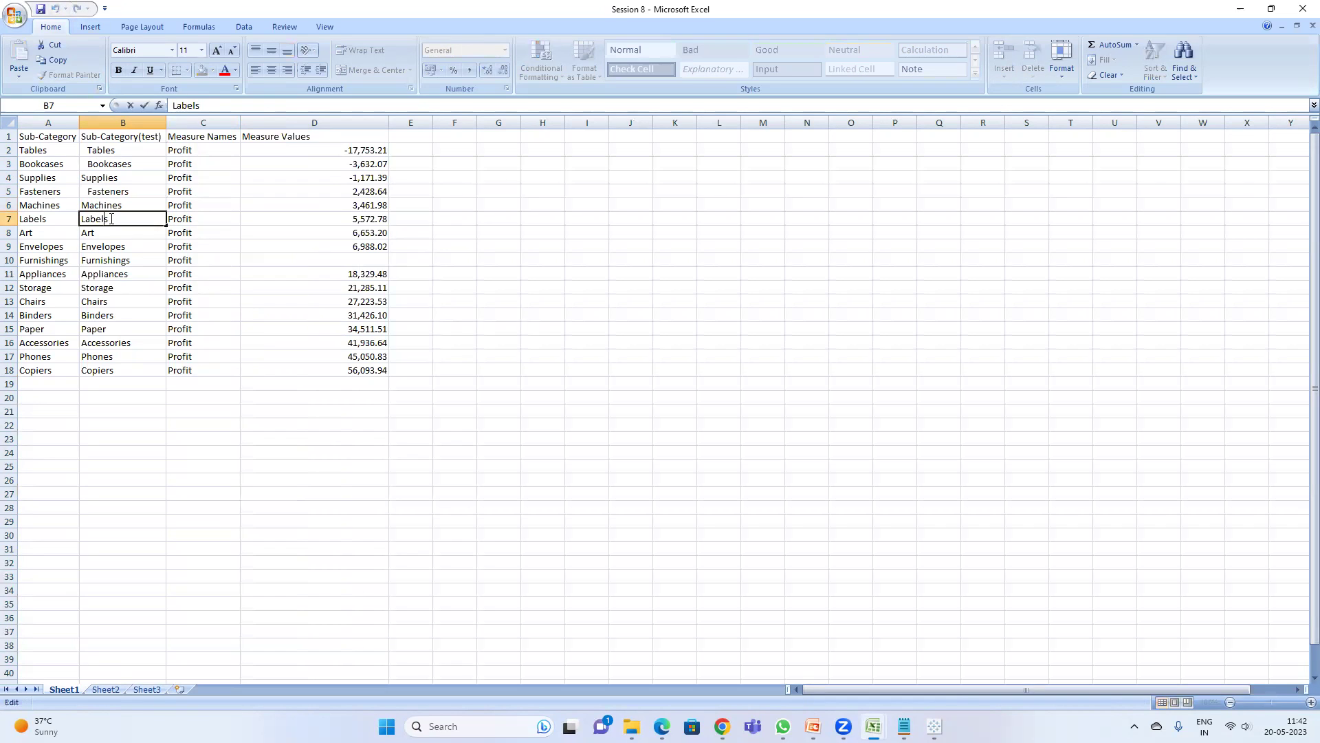
left_click(84, 219)
left_click(118, 237)
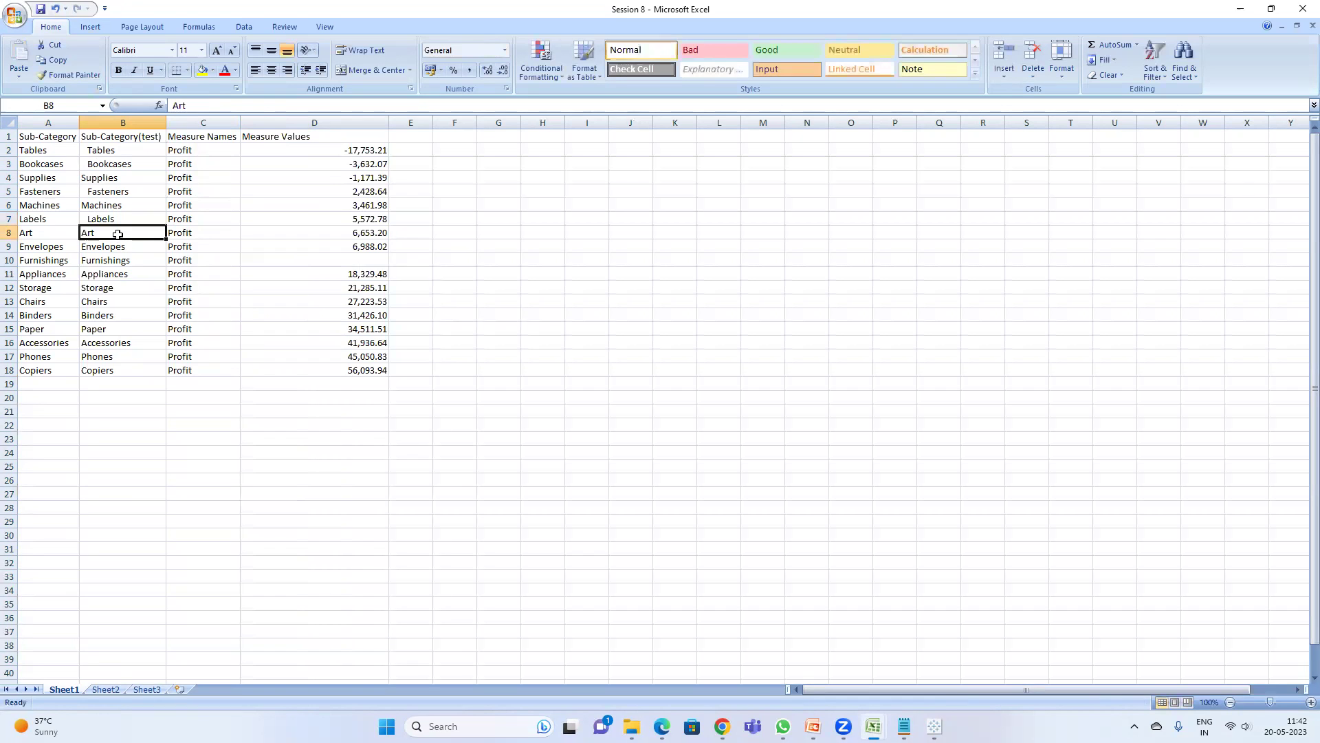
double_click(117, 237)
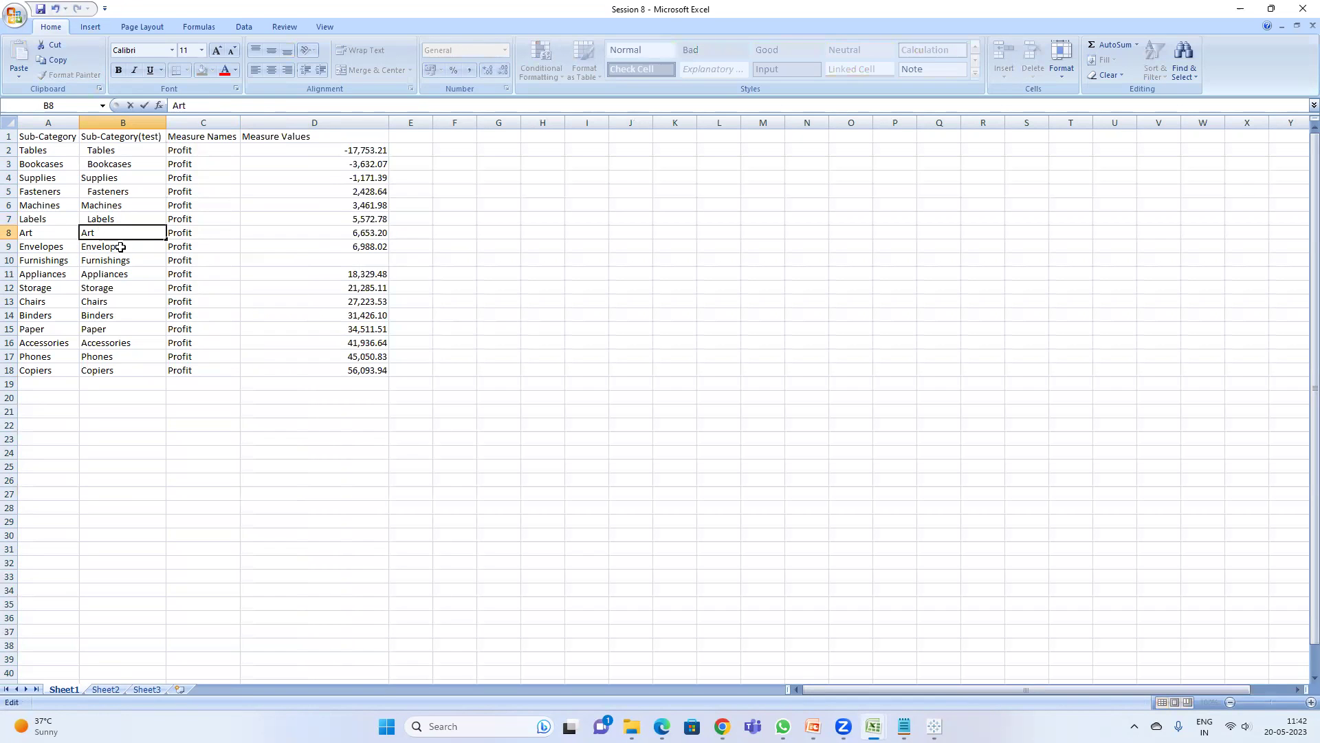
left_click(118, 246)
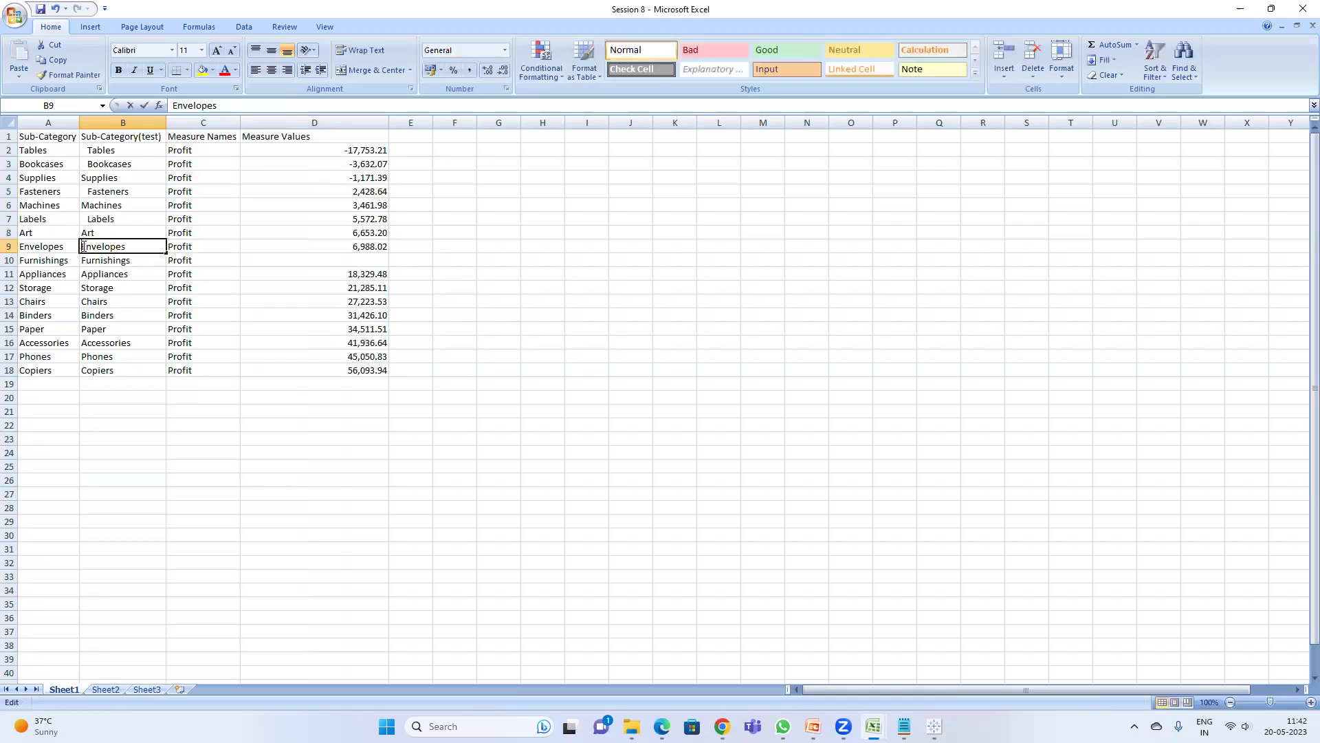
double_click(82, 246)
left_click(151, 301)
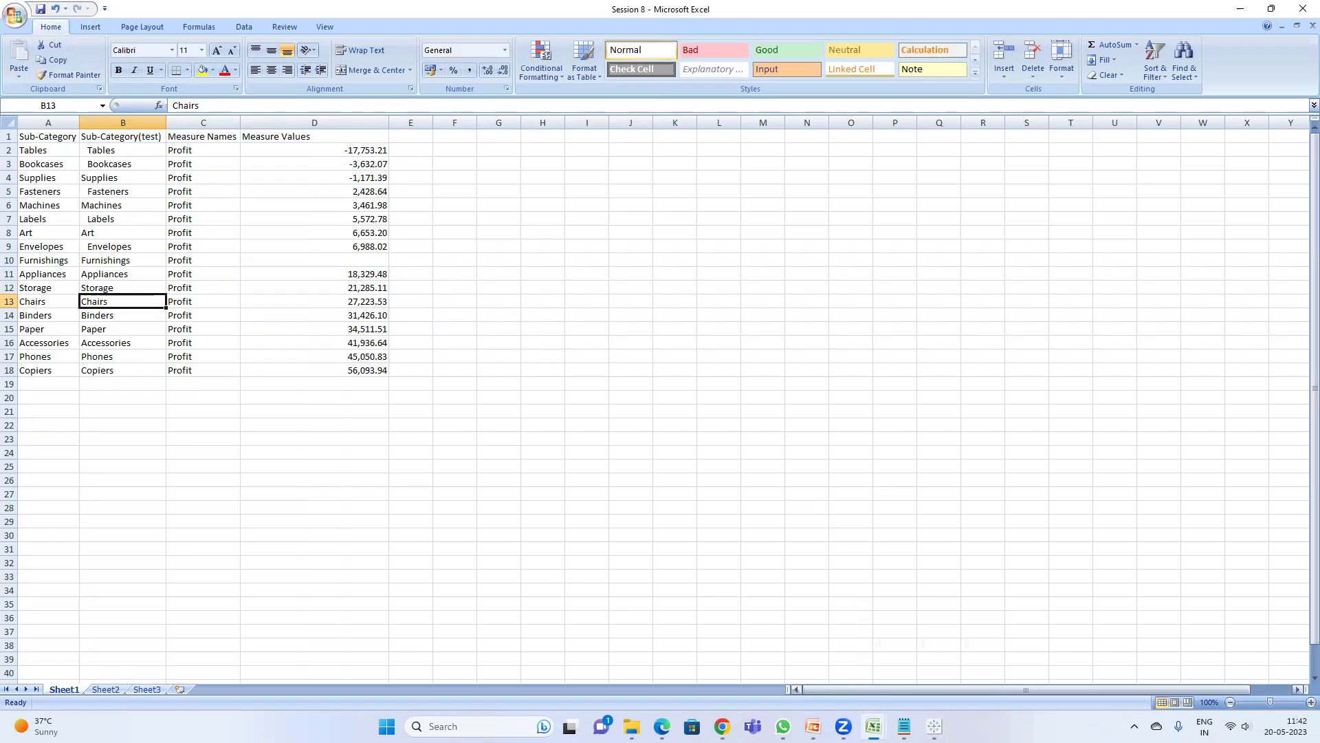
mouse_move(934, 726)
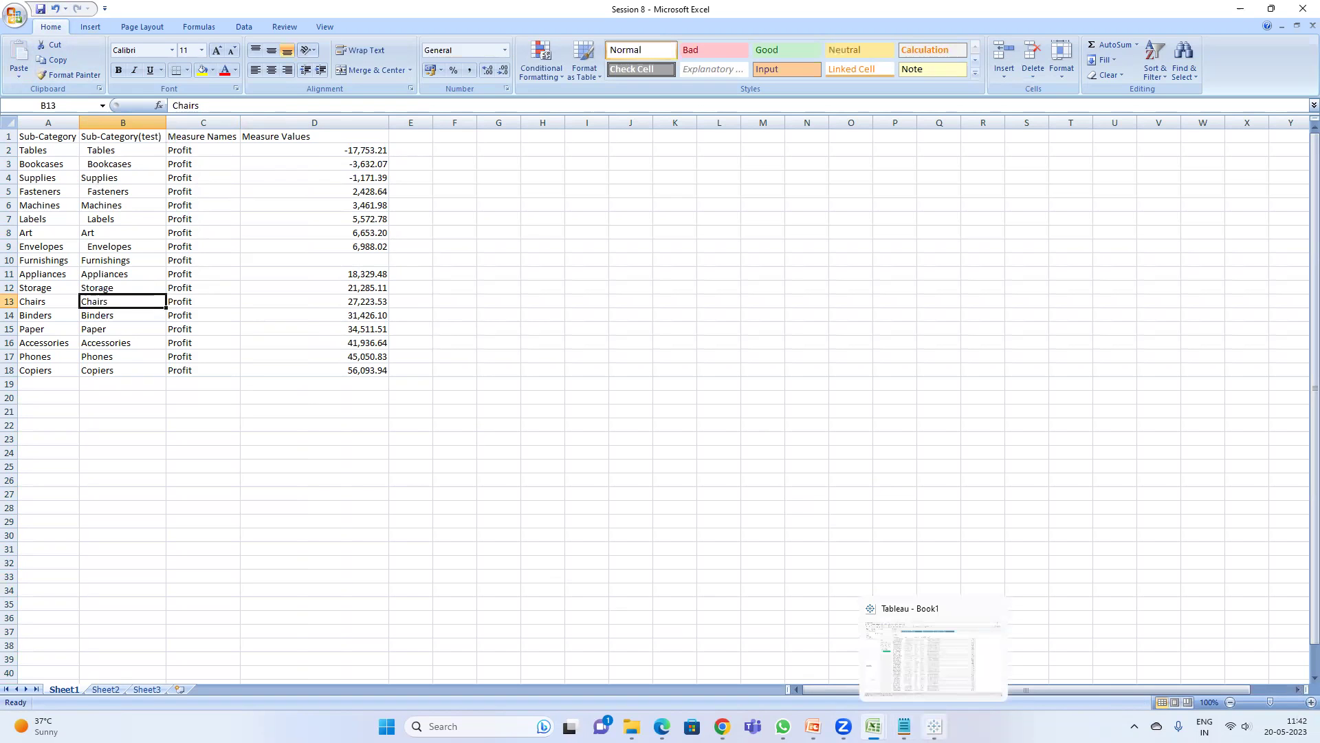
left_click(933, 657)
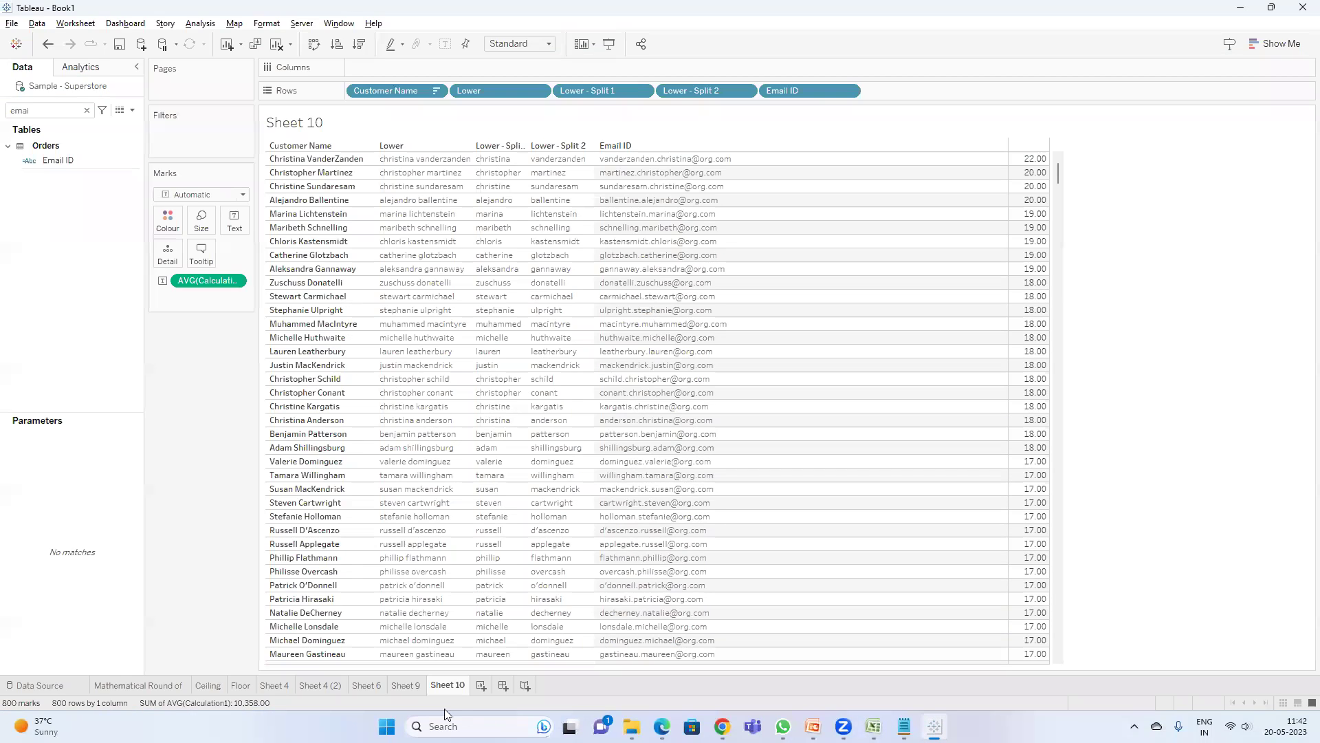
- Add a new worksheet, save the Session 8 Excel workbook, and return to Tableau
left_click(481, 685)
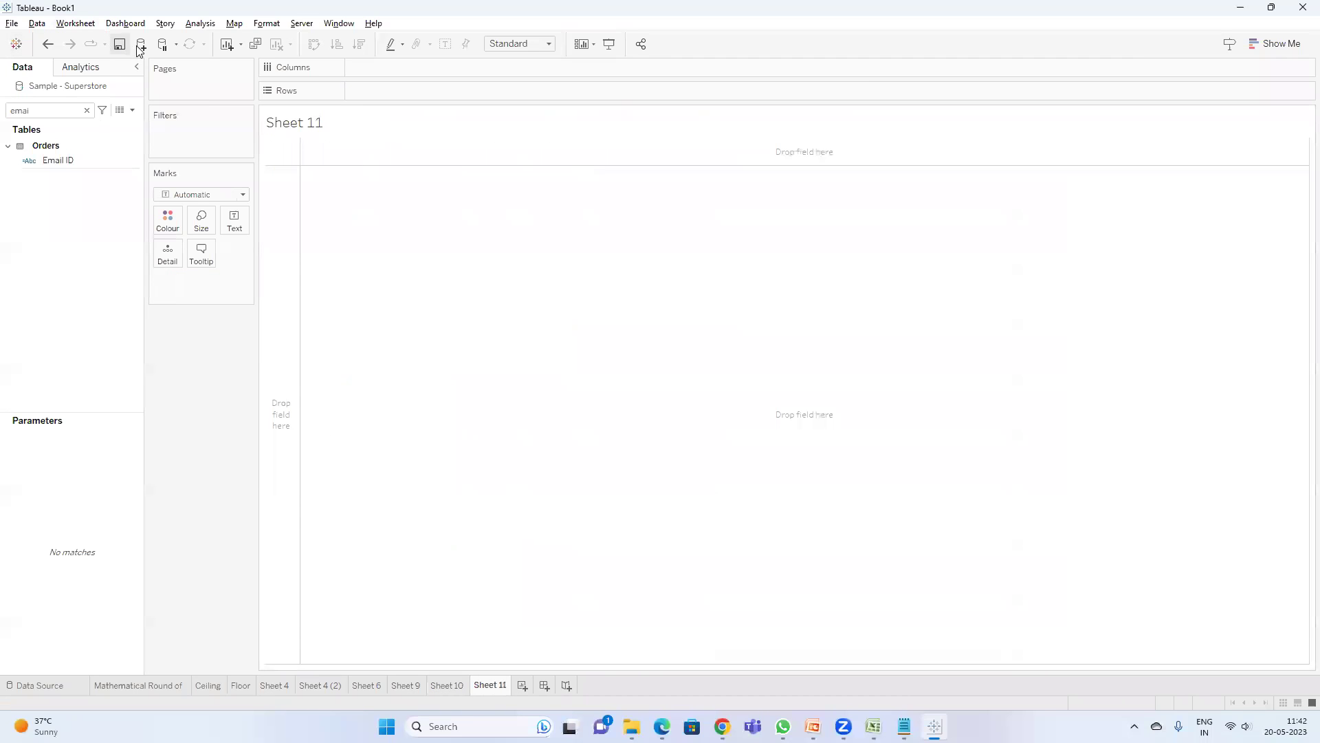
mouse_move(873, 726)
left_click(943, 653)
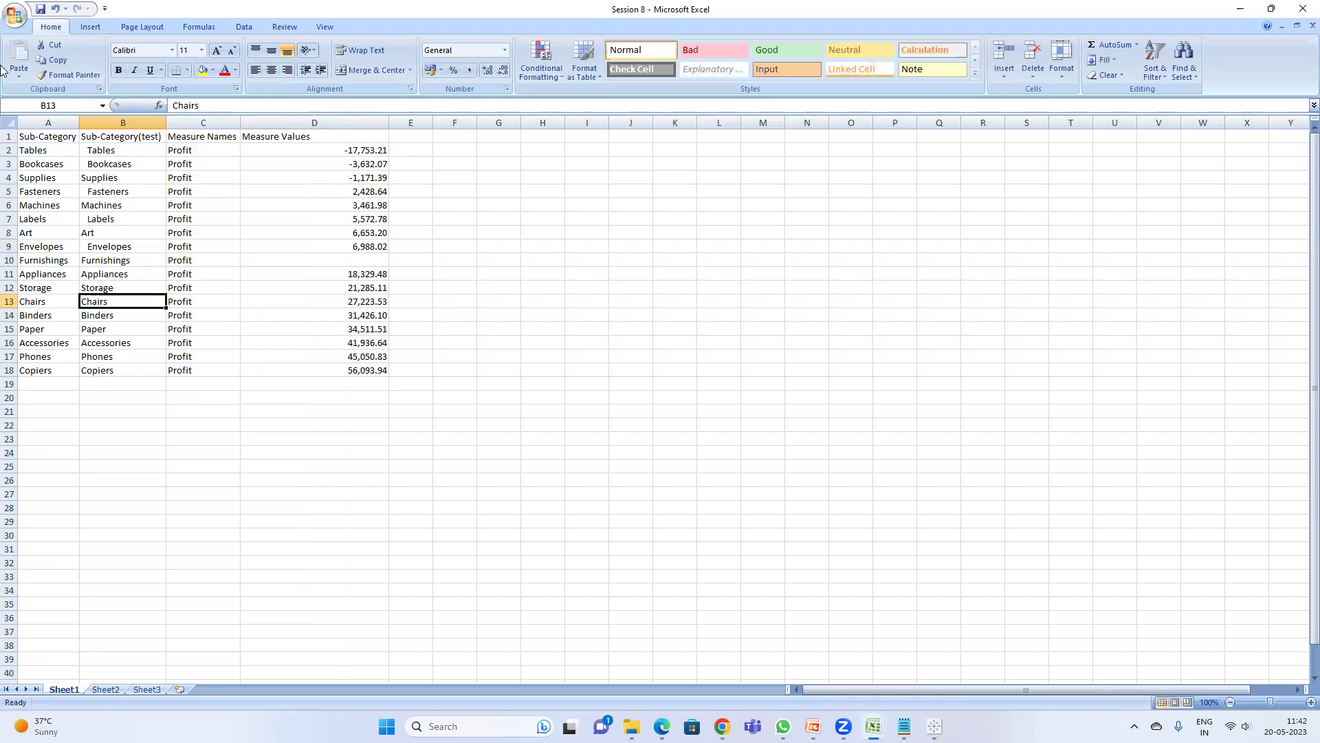
left_click(42, 7)
left_click(934, 726)
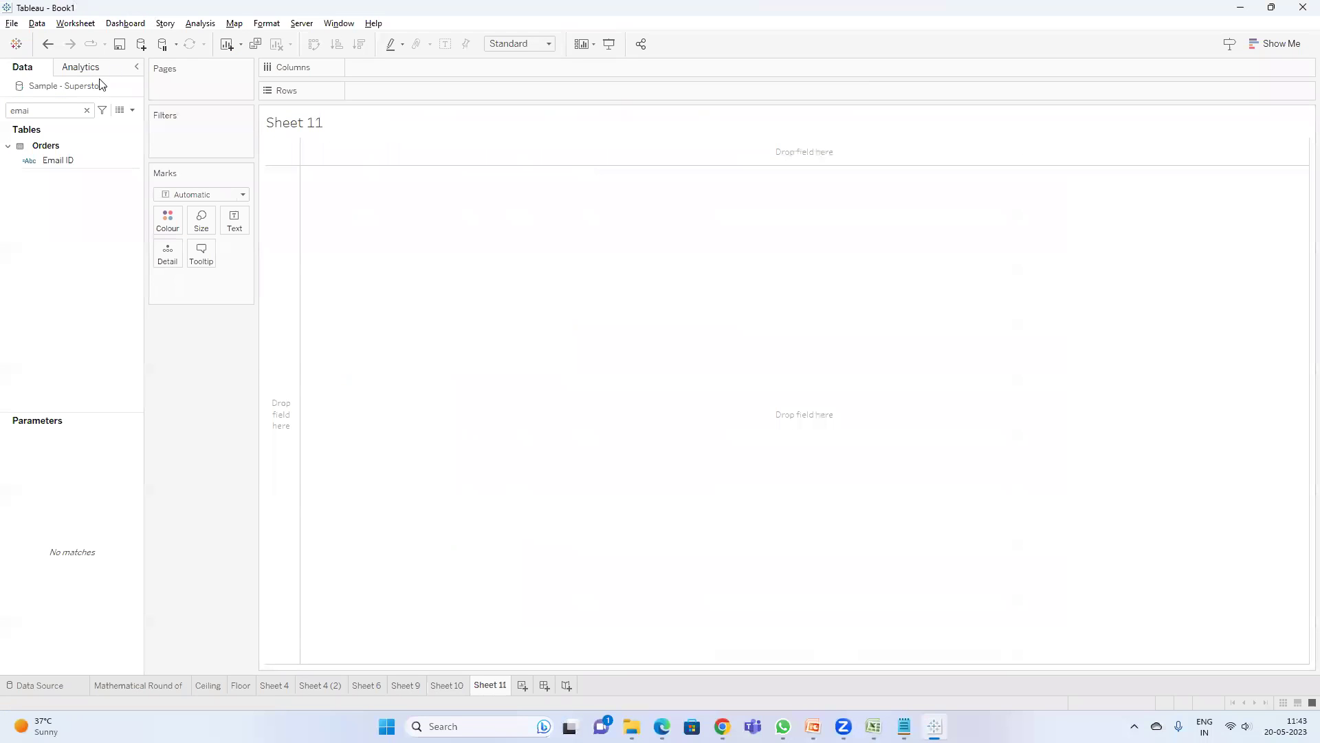
- Connect the Session 8 Excel workbook as a new data source and show all its fields on Sheet 12
left_click(140, 44)
left_click(205, 188)
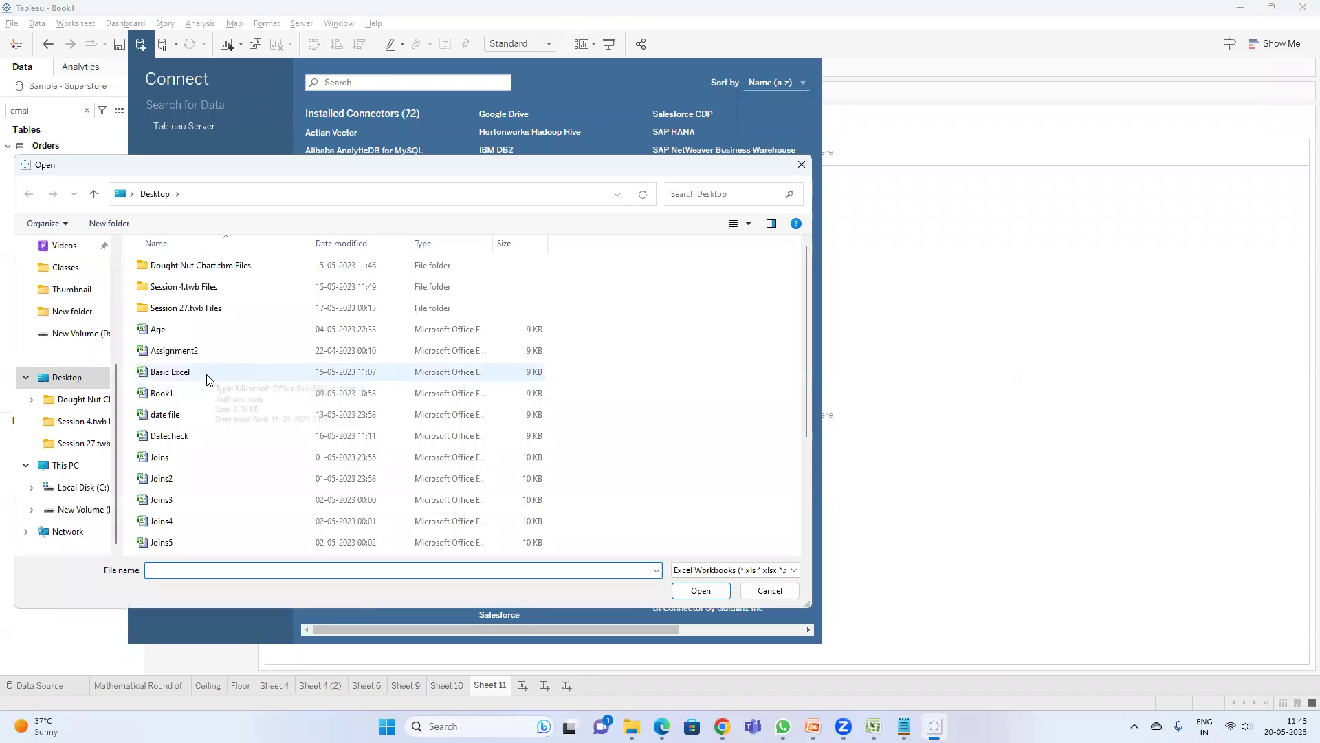
left_click(215, 375)
key("s")
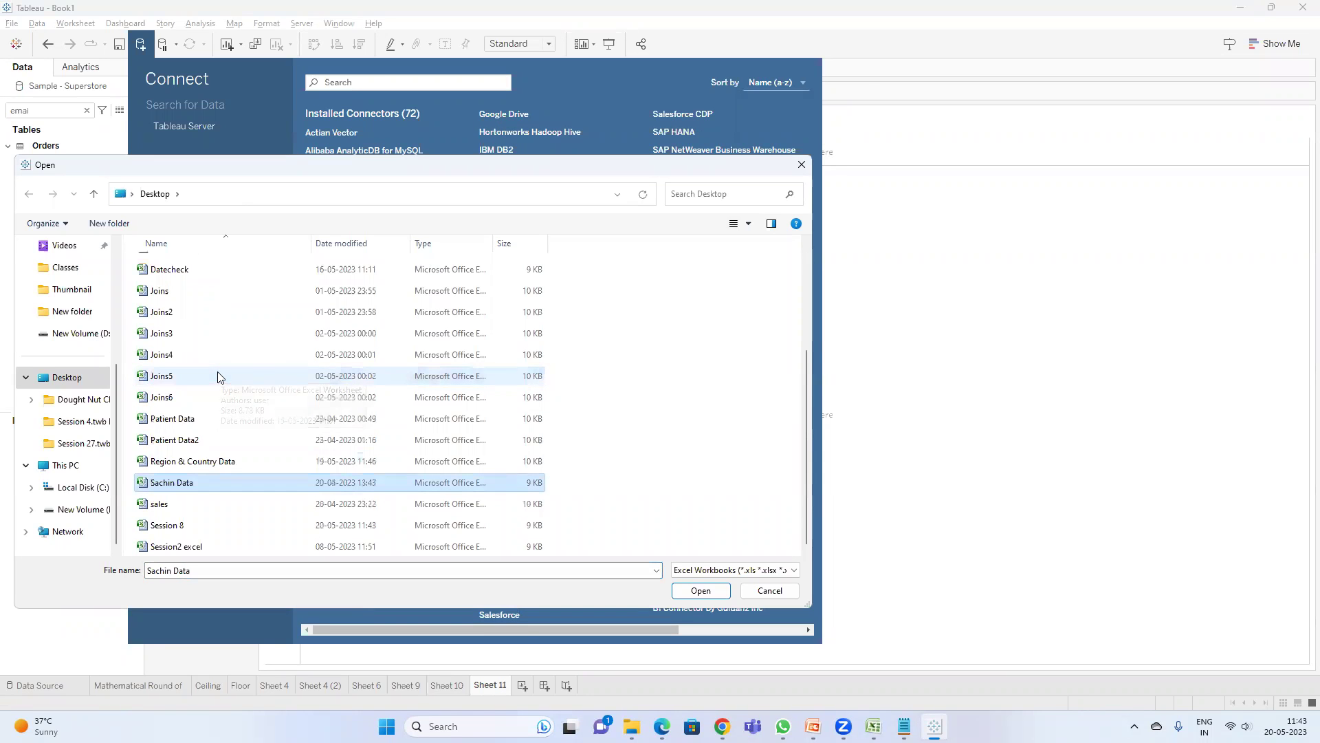
left_click(195, 526)
double_click(194, 525)
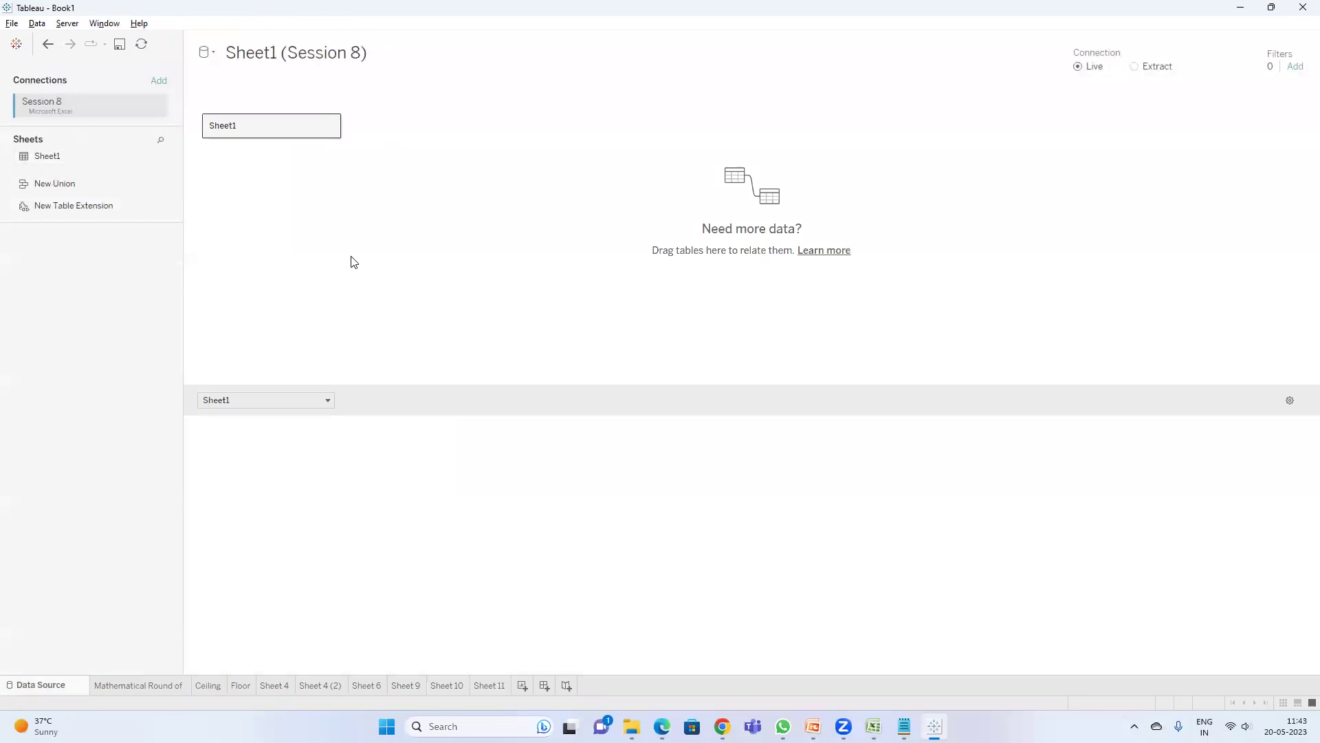
left_click(523, 686)
left_click(87, 124)
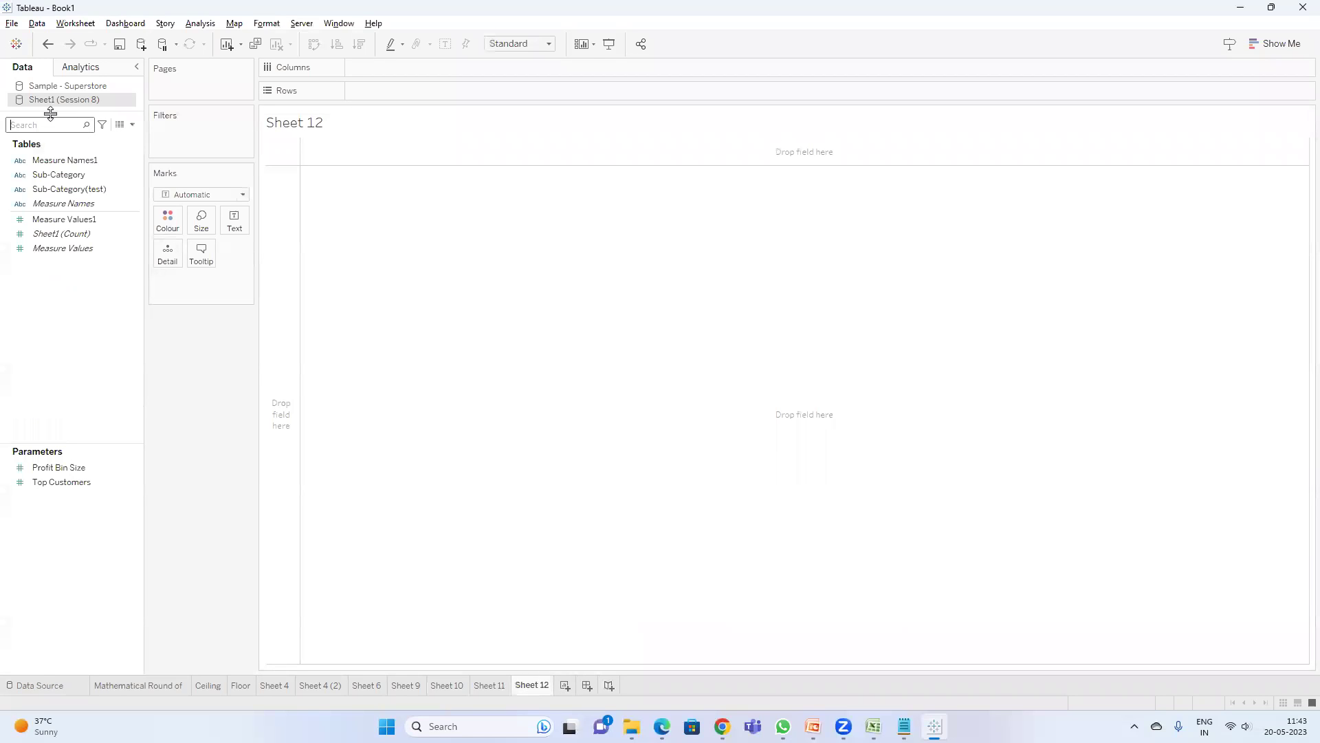
- Put Sub-Category(test) on Rows, adding Sub-Category briefly and removing it again
left_click_drag(81, 190, 374, 92)
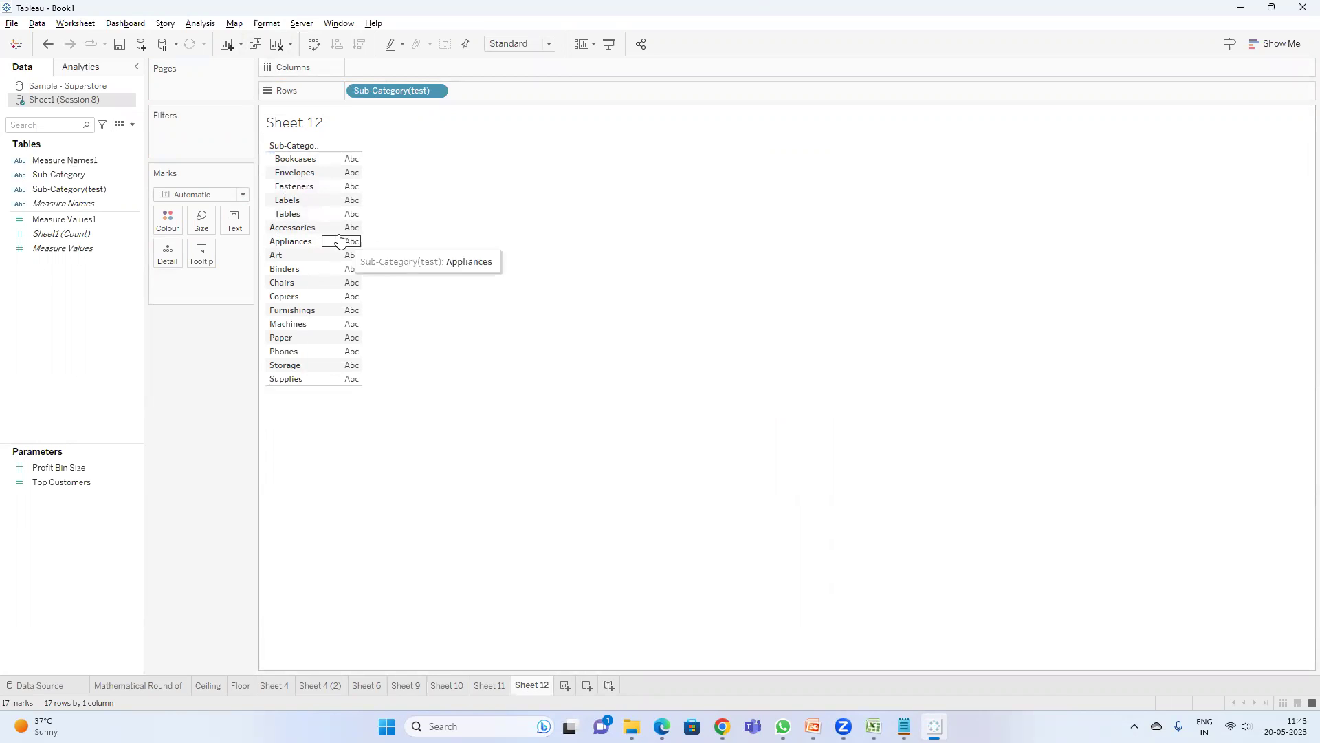
left_click_drag(51, 173, 500, 94)
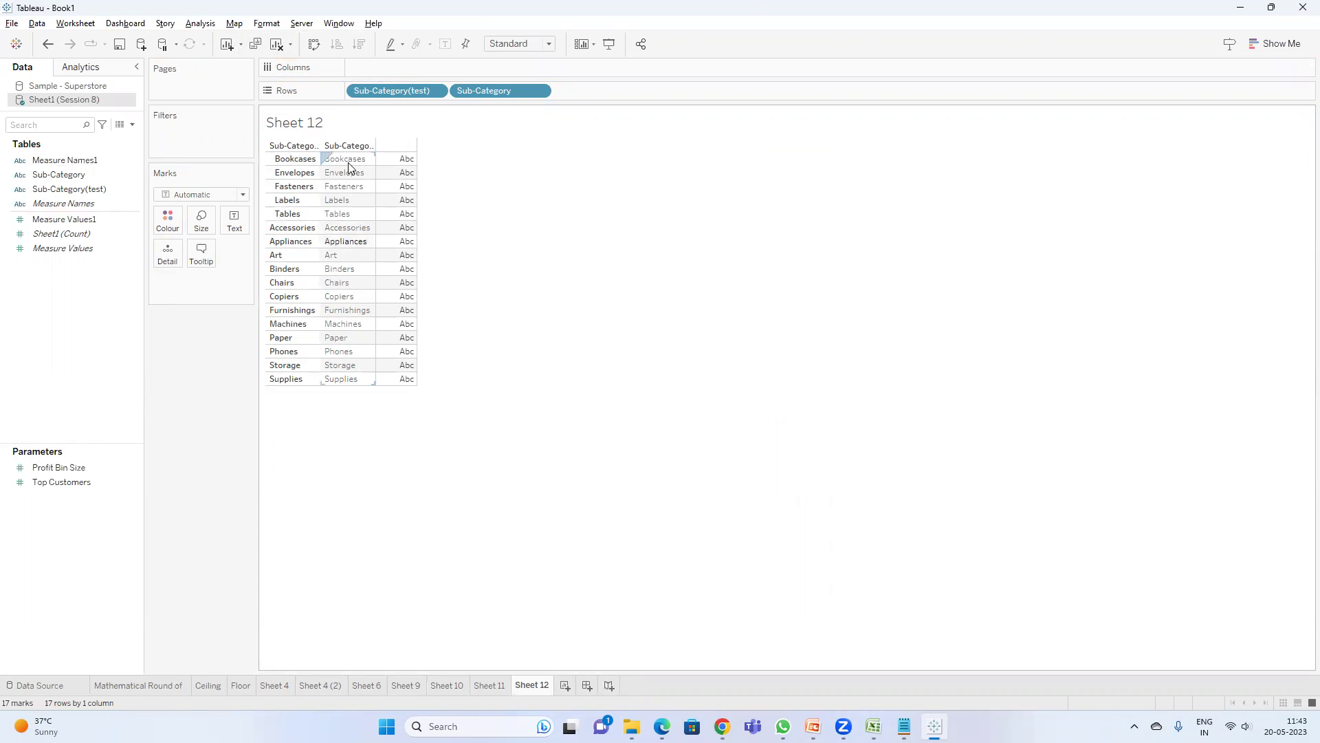
left_click_drag(498, 90, 643, 333)
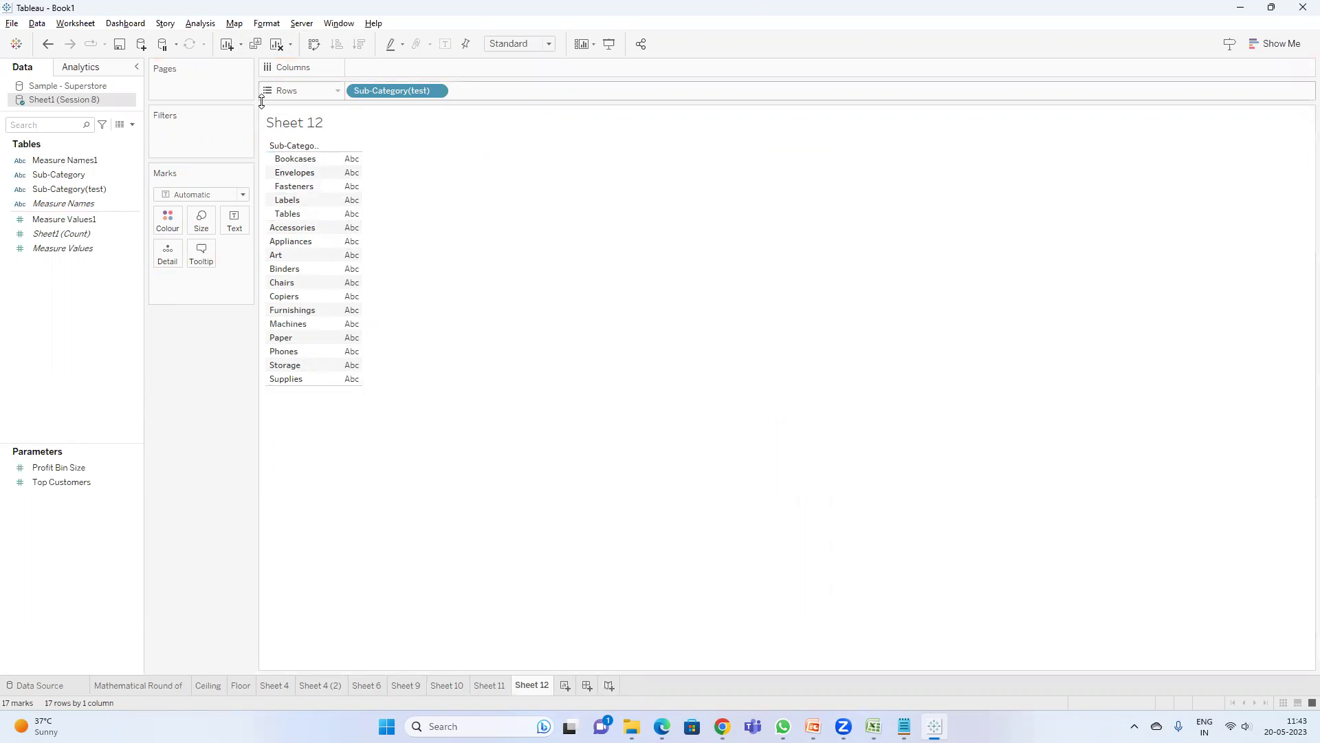
left_click(133, 124)
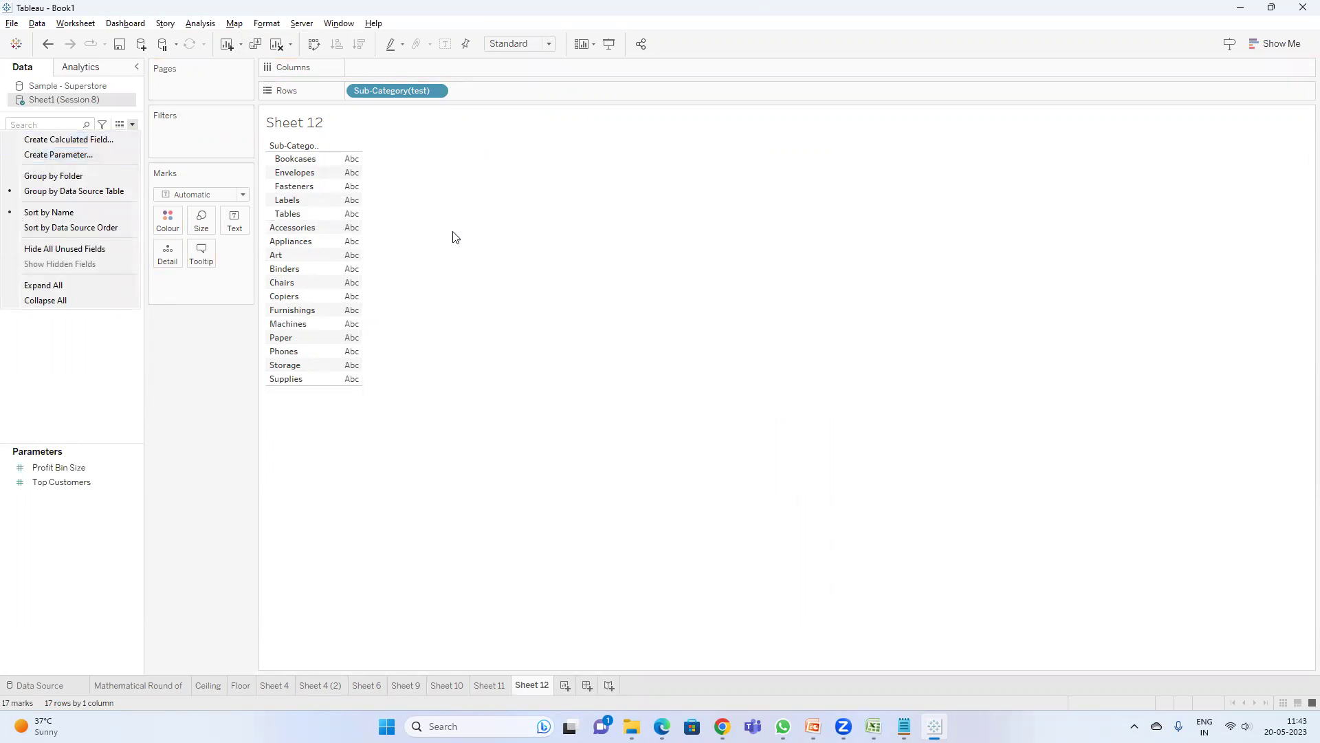
left_click(293, 163)
right_click(293, 162)
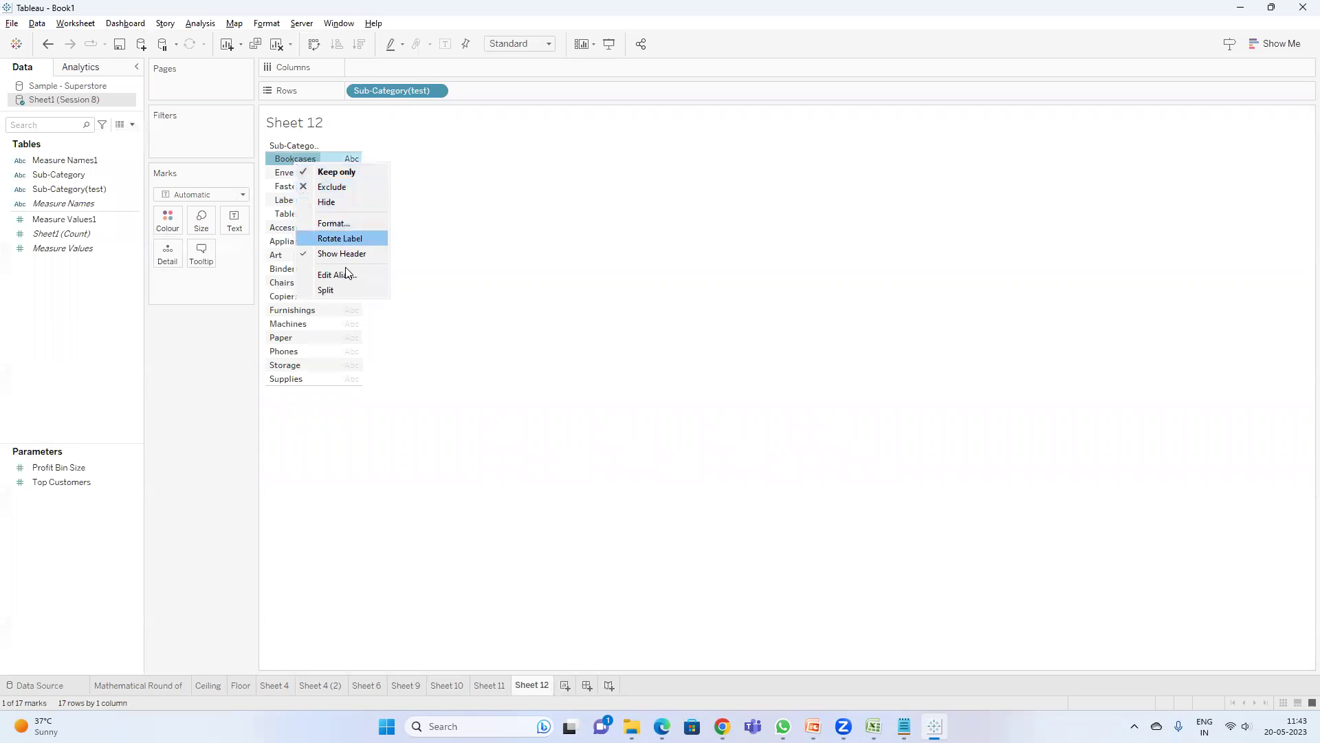
left_click(336, 274)
left_click(792, 324)
right_click(291, 174)
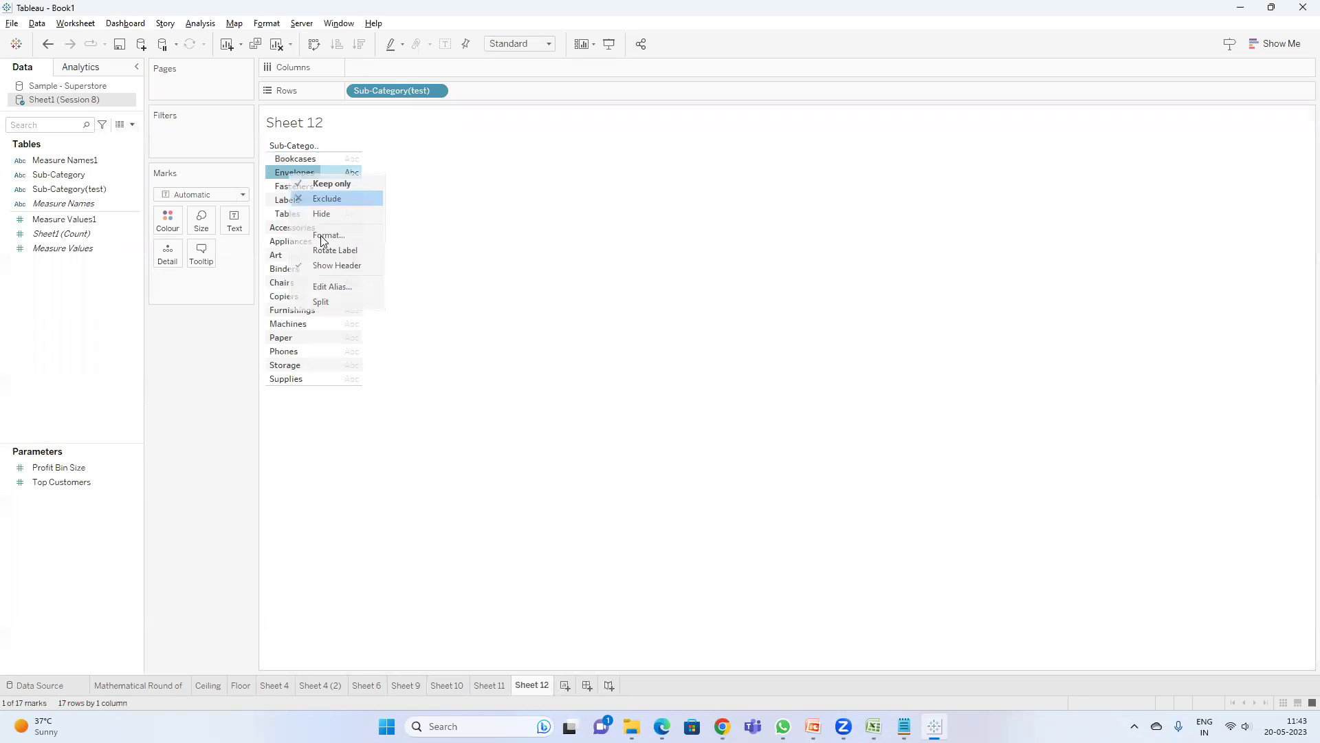
left_click(333, 285)
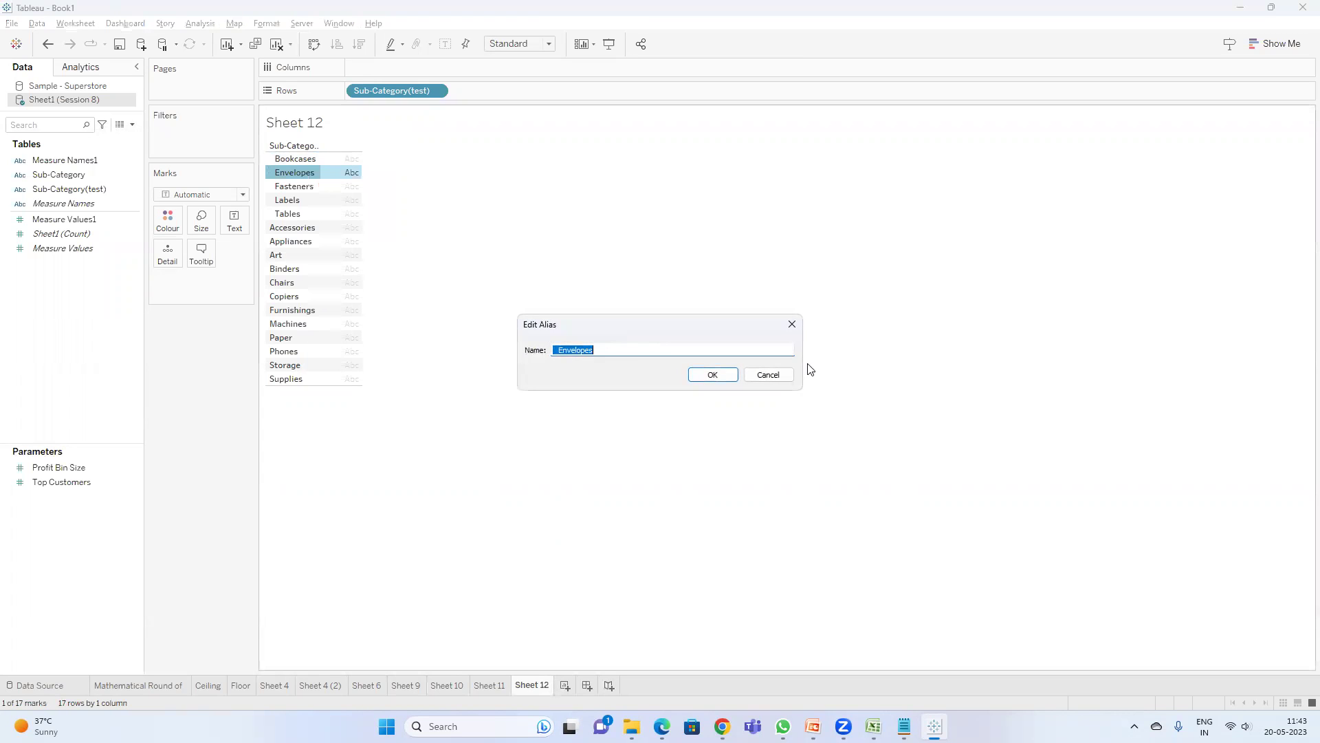
left_click(768, 375)
right_click(294, 186)
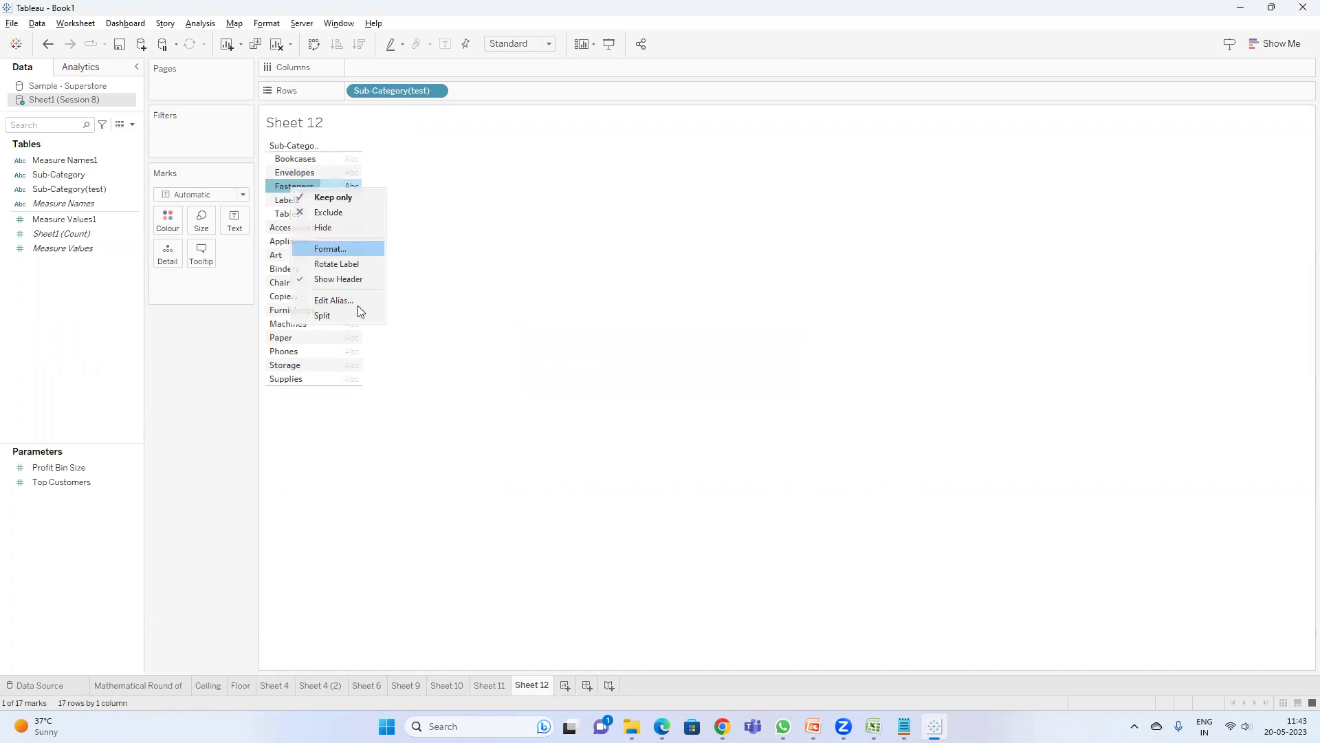
left_click(344, 301)
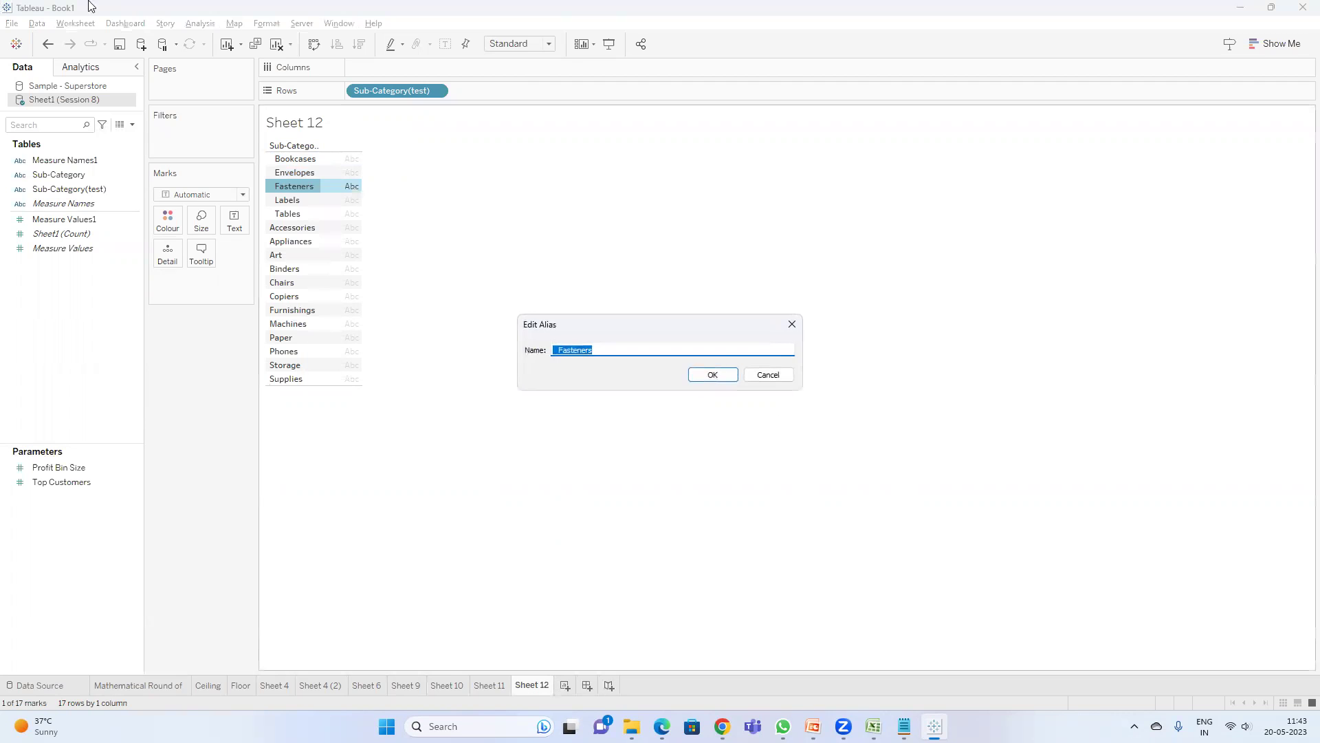
left_click(779, 376)
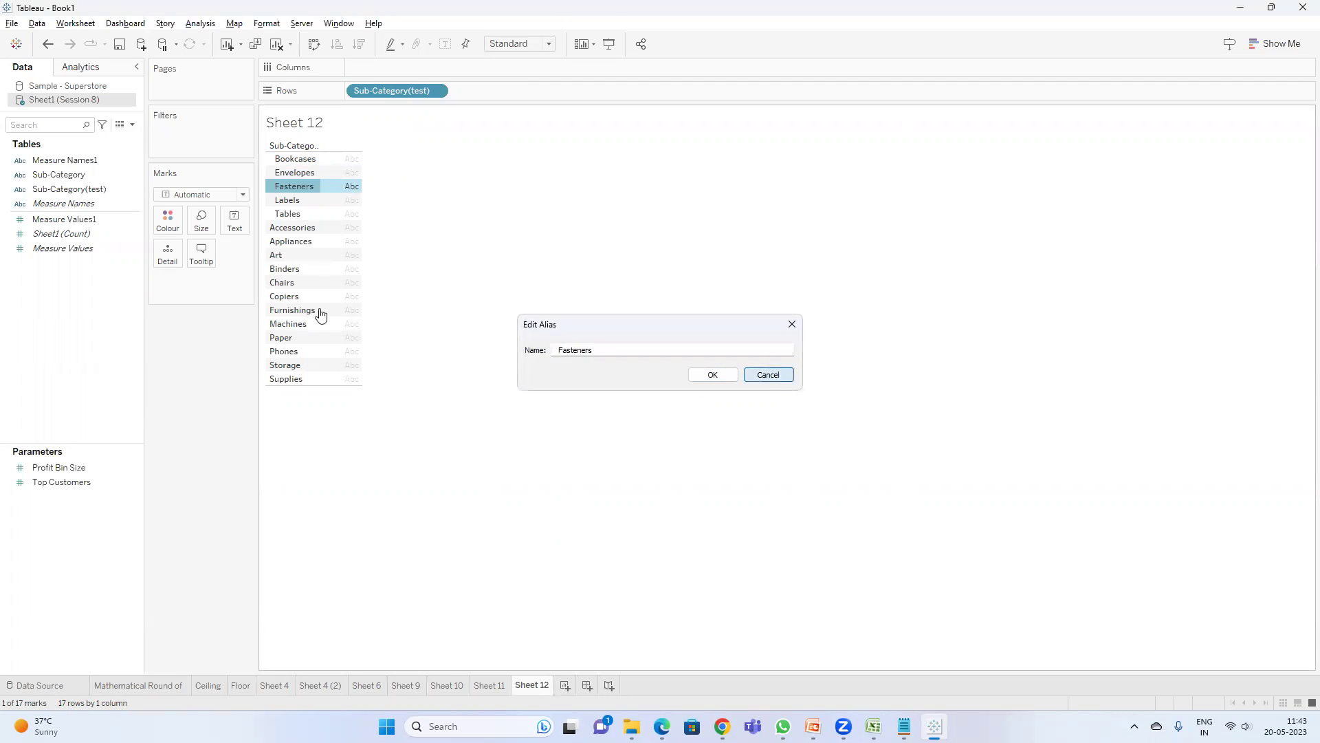
right_click(303, 215)
left_click(642, 348)
left_click(781, 377)
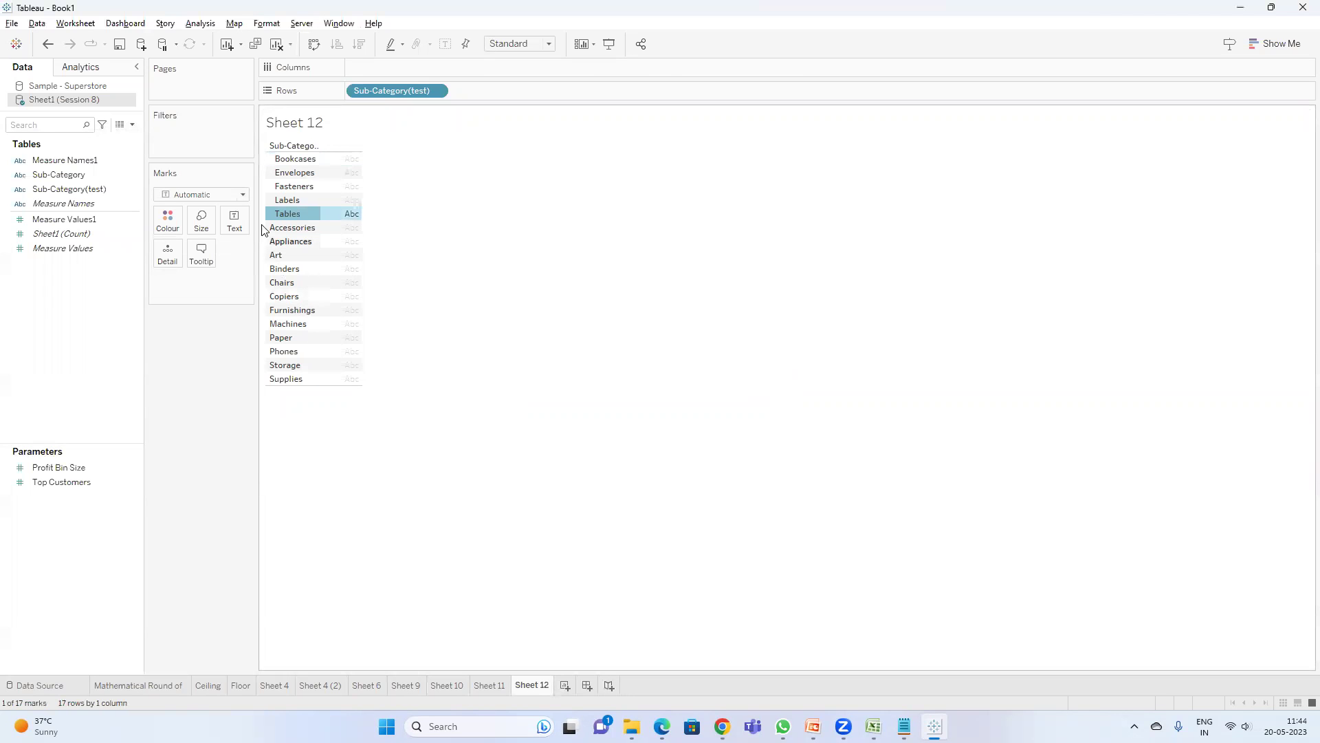
left_click(715, 185)
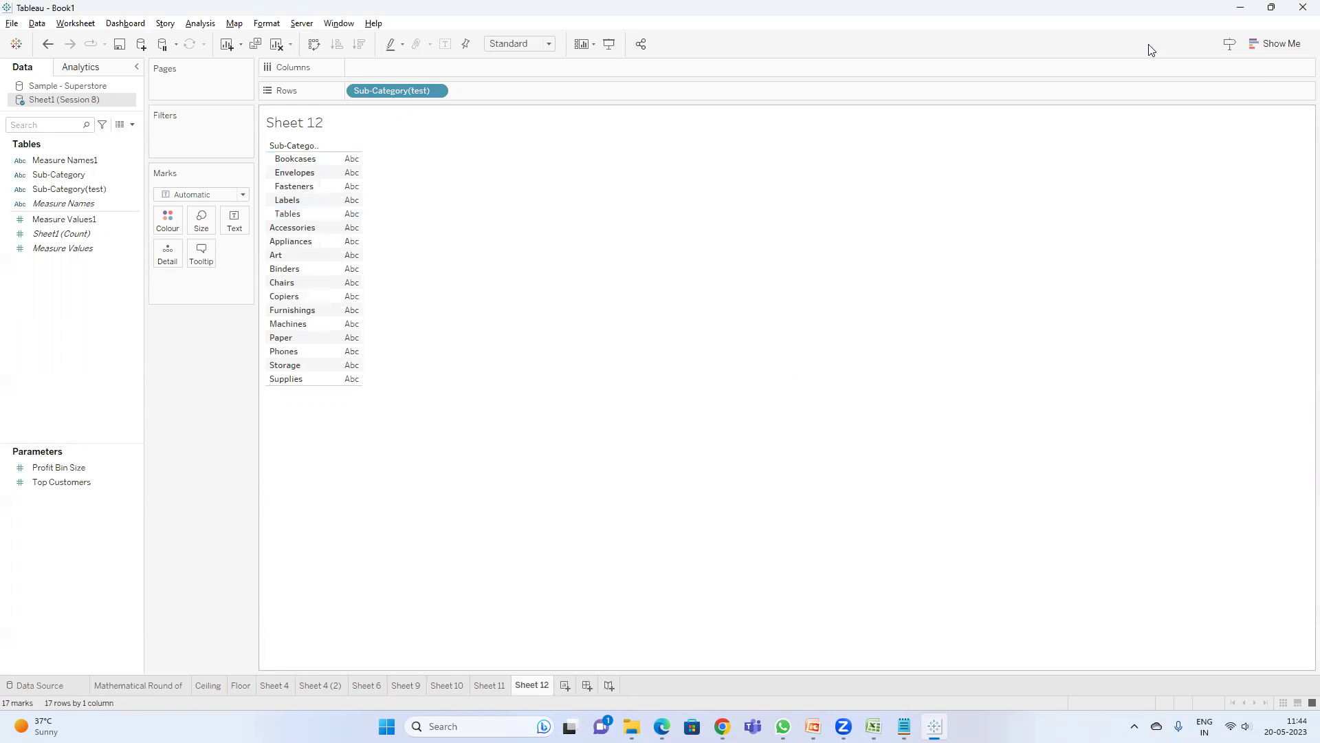
left_click(132, 125)
- Create a calculated field with the formula LTRIM([Sub-Category(test)])
left_click(112, 136)
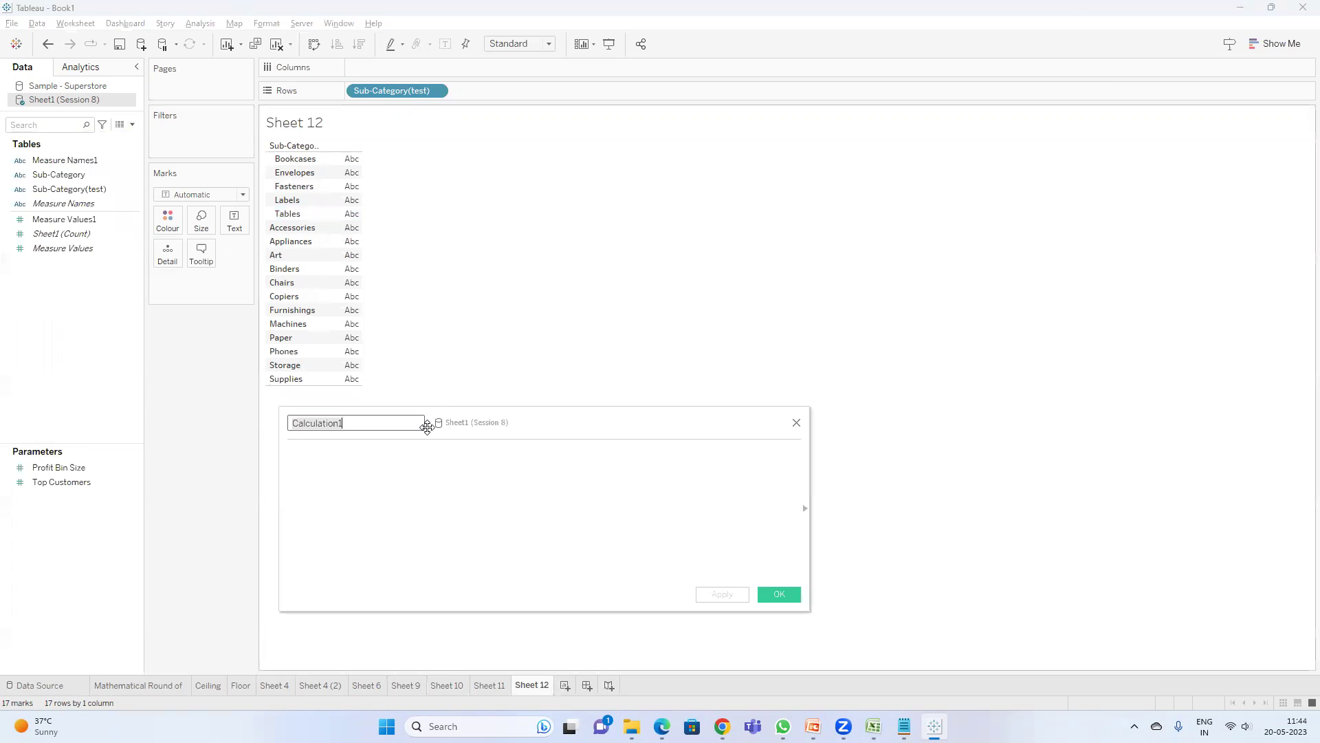
left_click(399, 459)
type("ltrim")
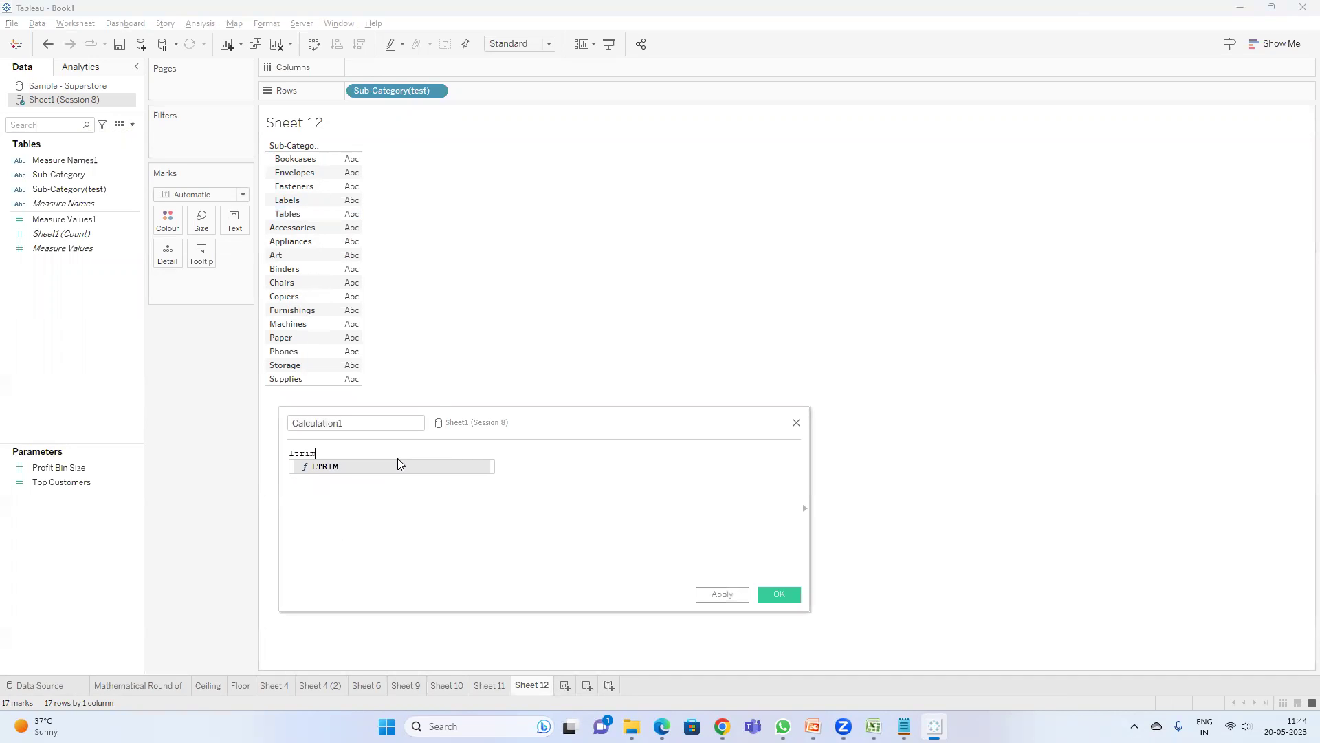
key("Return")
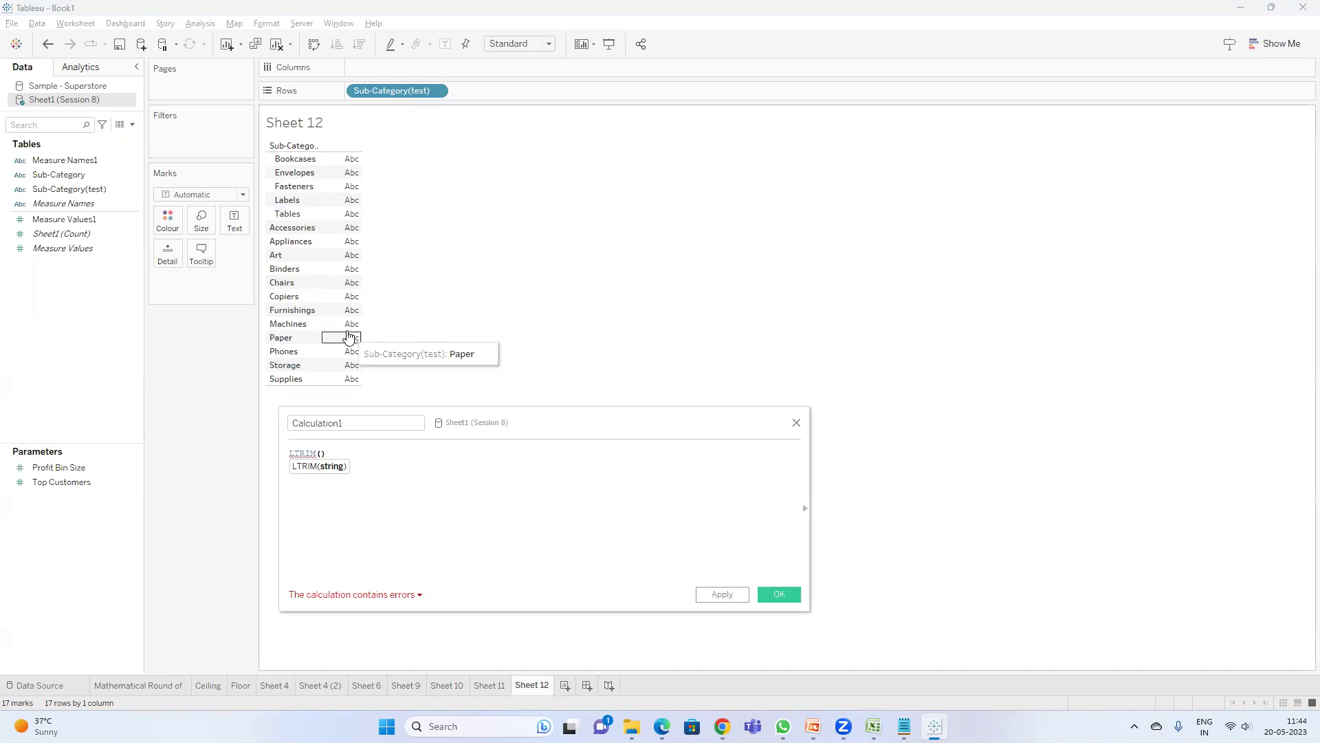
type("te")
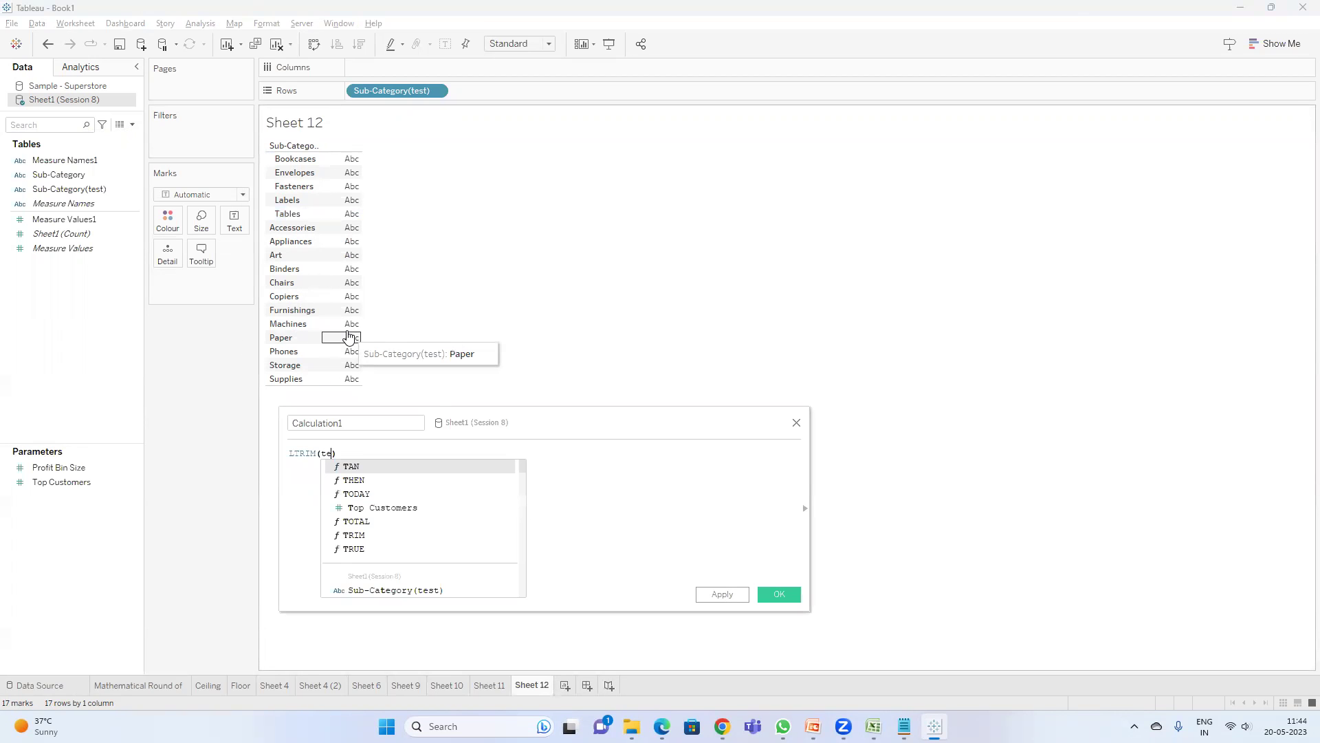
key("Return")
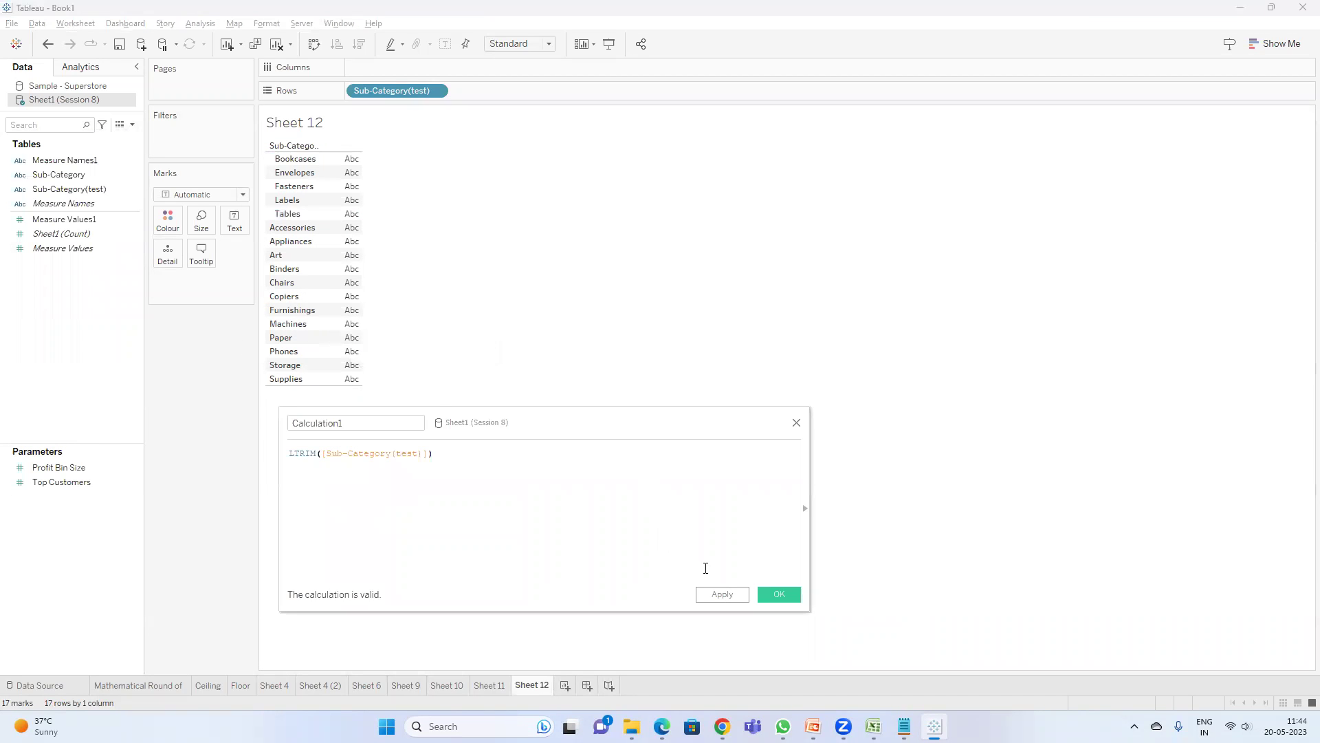
left_click(771, 597)
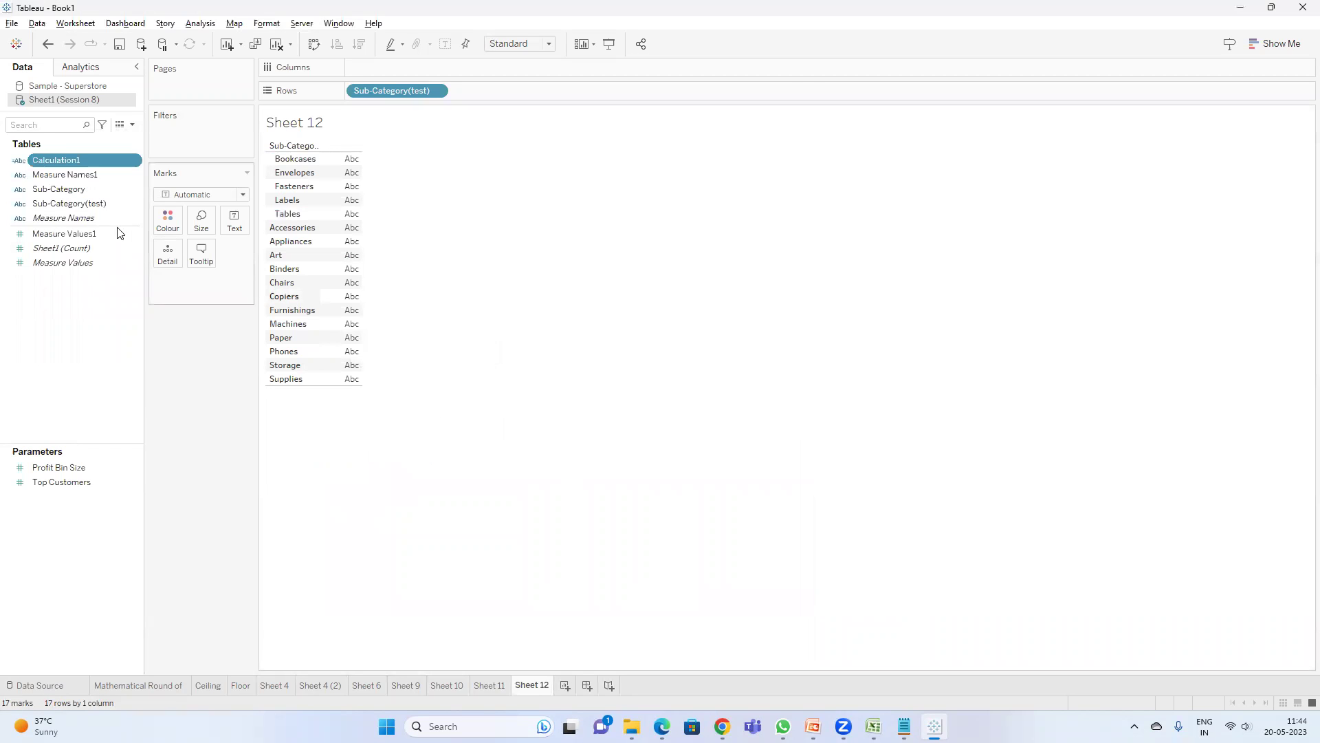
- Name the calculation LTRIM, comment it '//ITRIM to remove left side space', and add it to the table
right_click(60, 163)
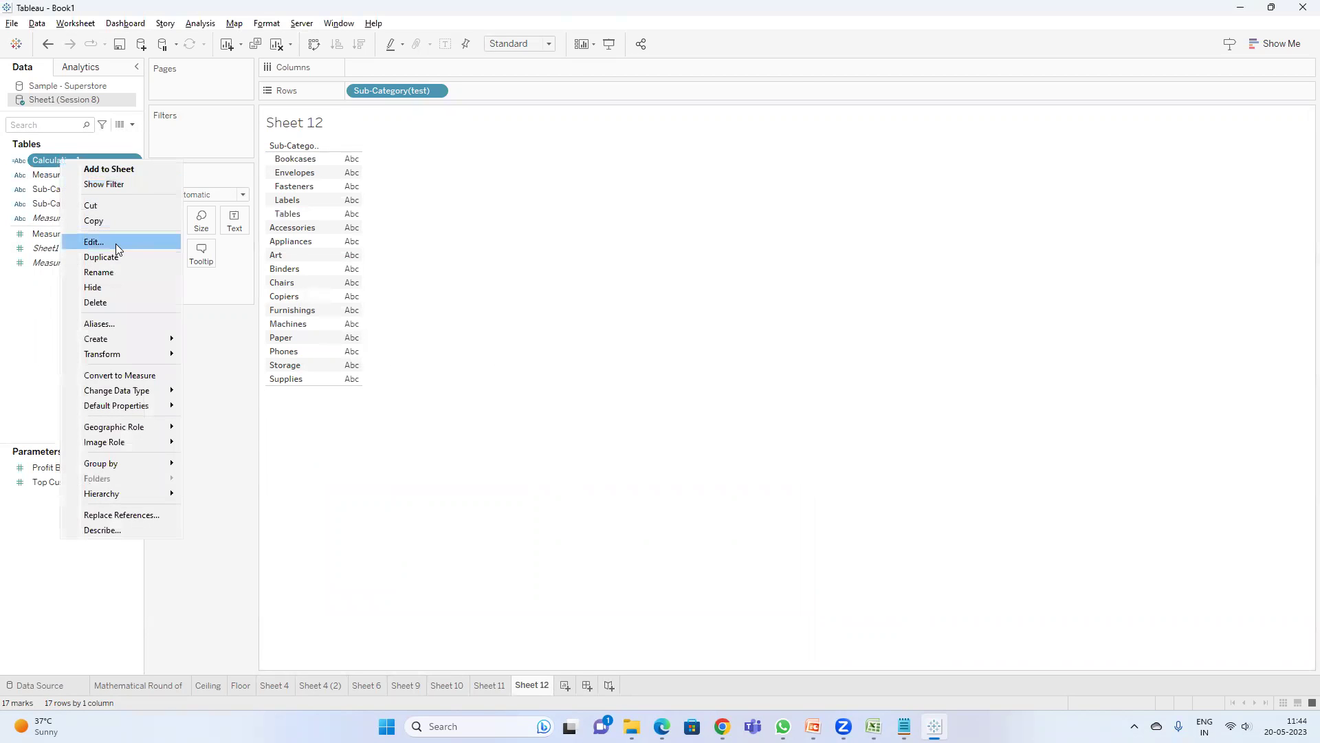
left_click(115, 243)
type("LTRIM")
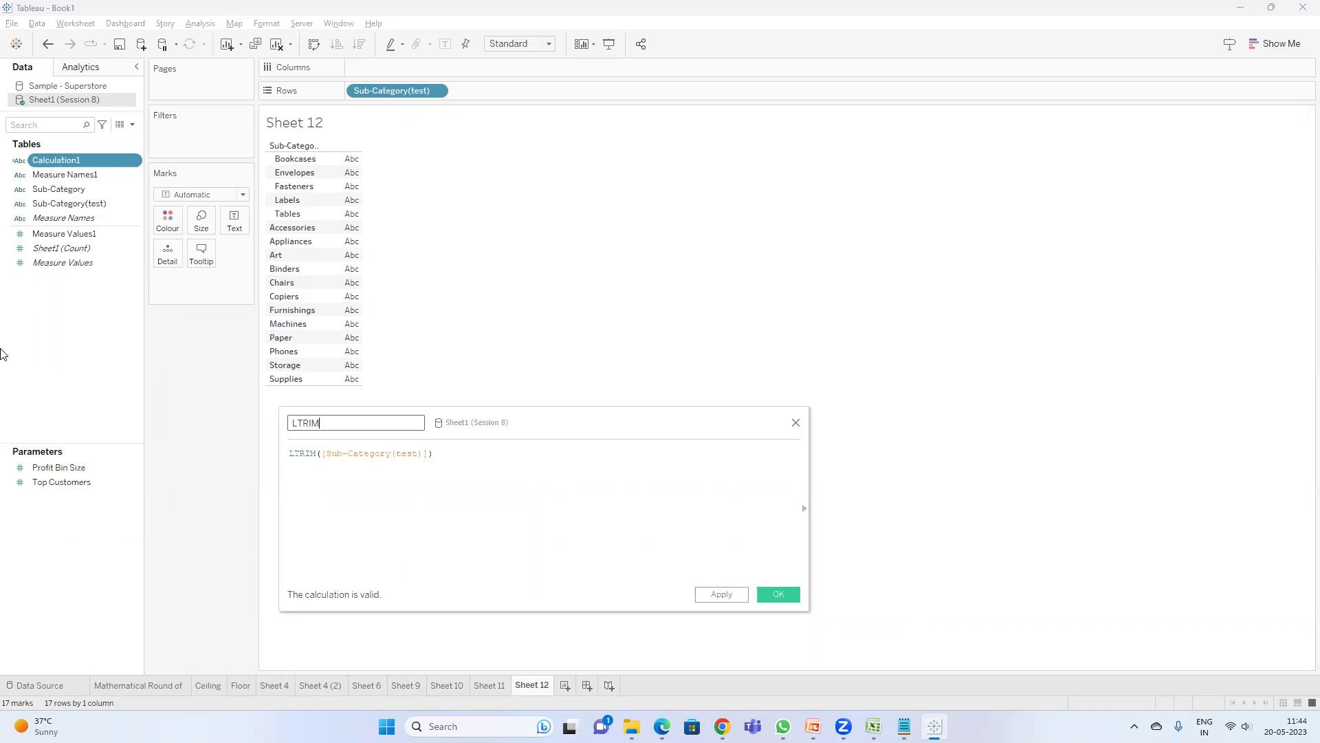
left_click(535, 471)
type("//")
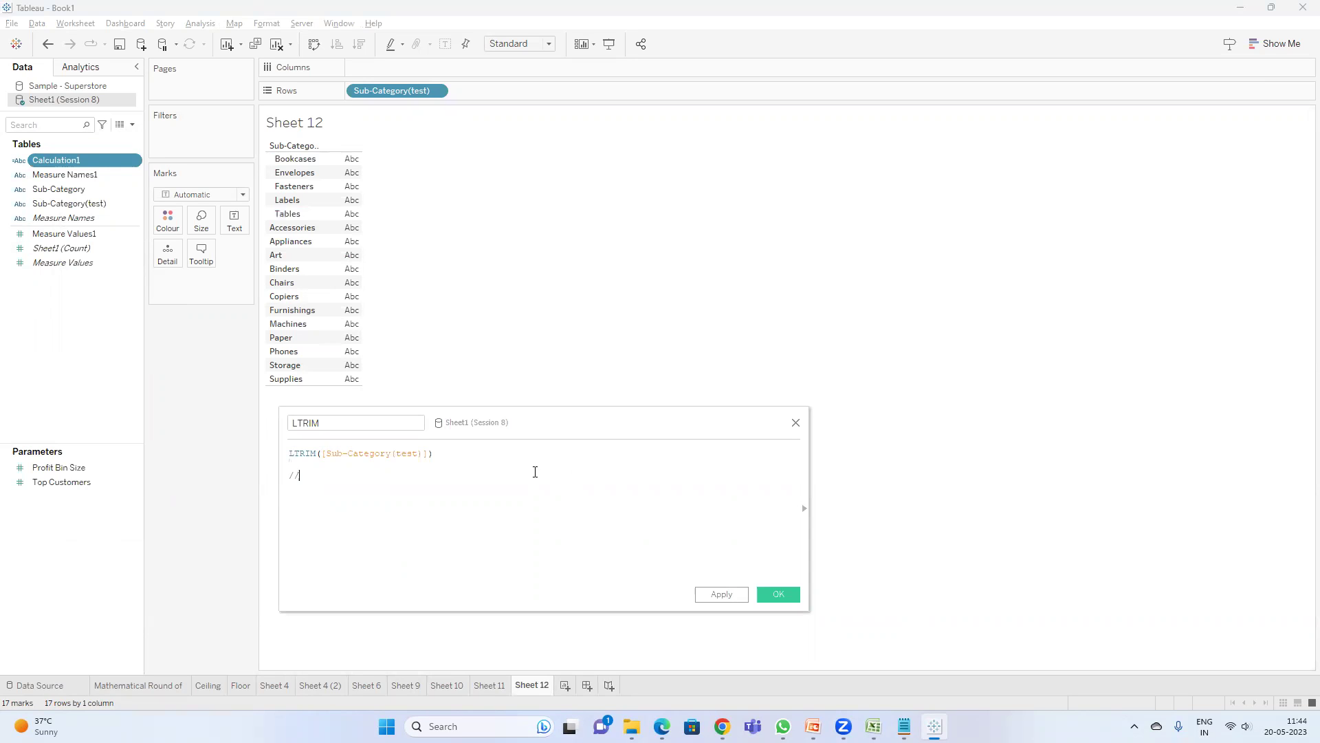
type("ITRIM to remove left side spaces")
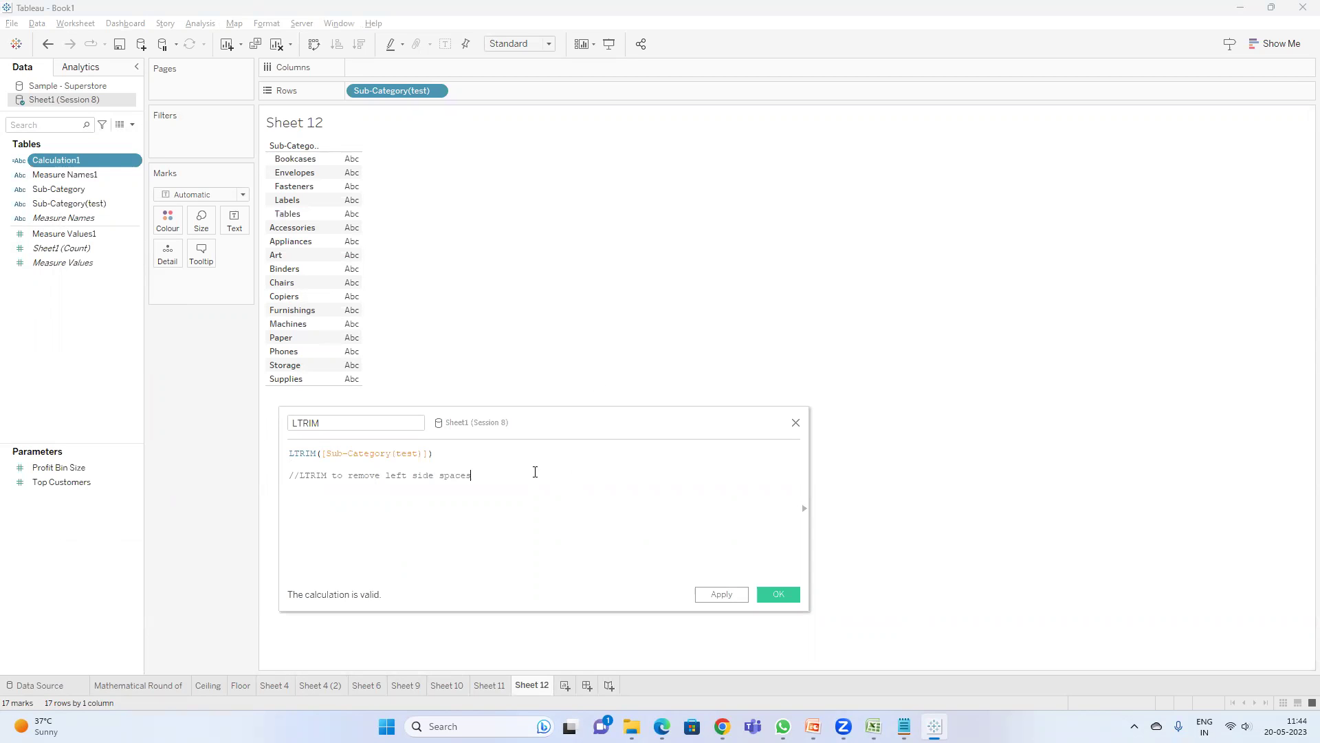
left_click(777, 596)
double_click(57, 162)
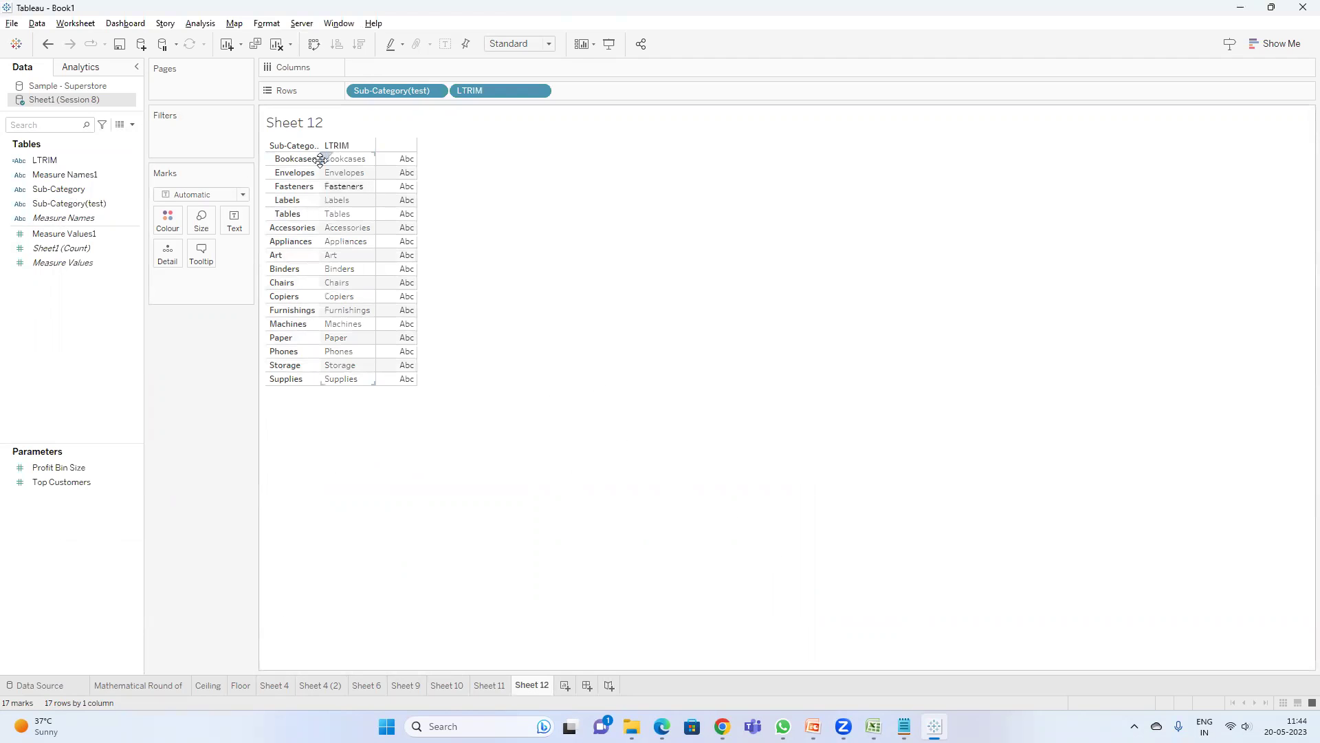
- Move the LTRIM pill ahead of Sub-Category(test) on Rows
left_click_drag(495, 94, 364, 96)
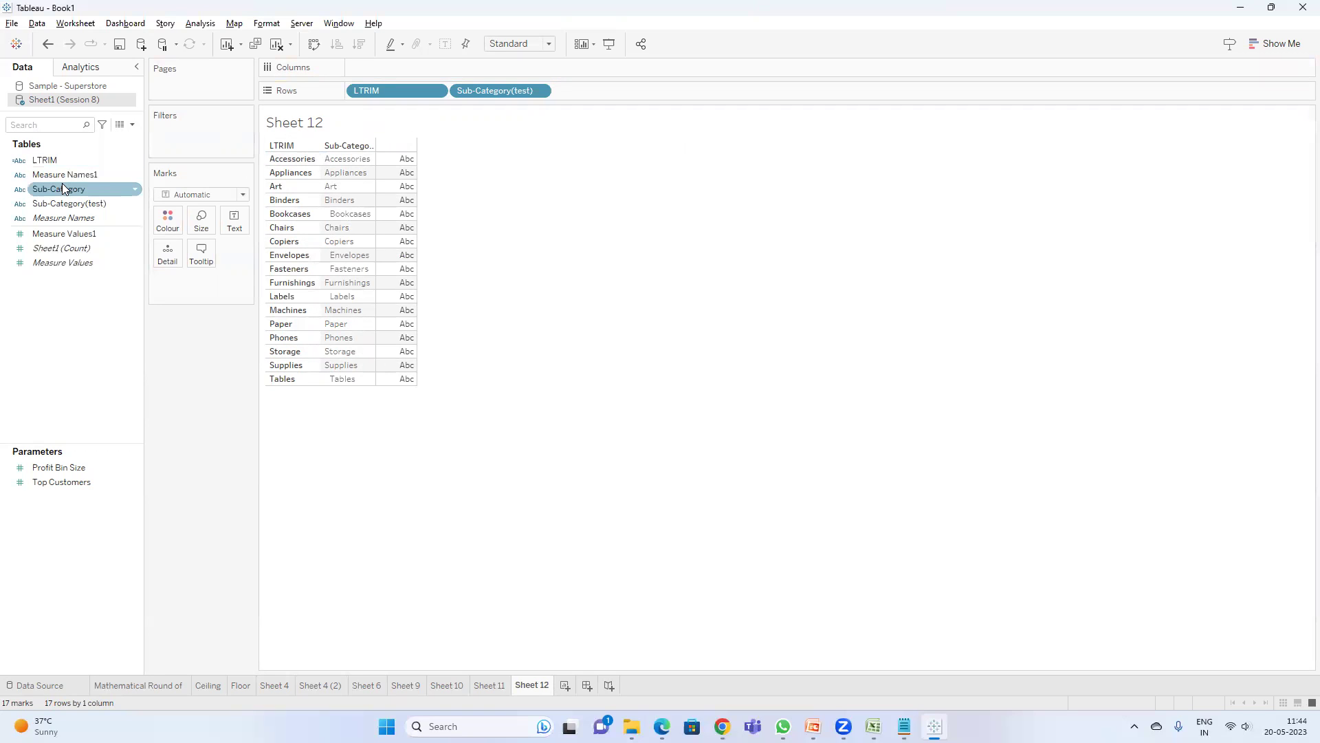
right_click(75, 158)
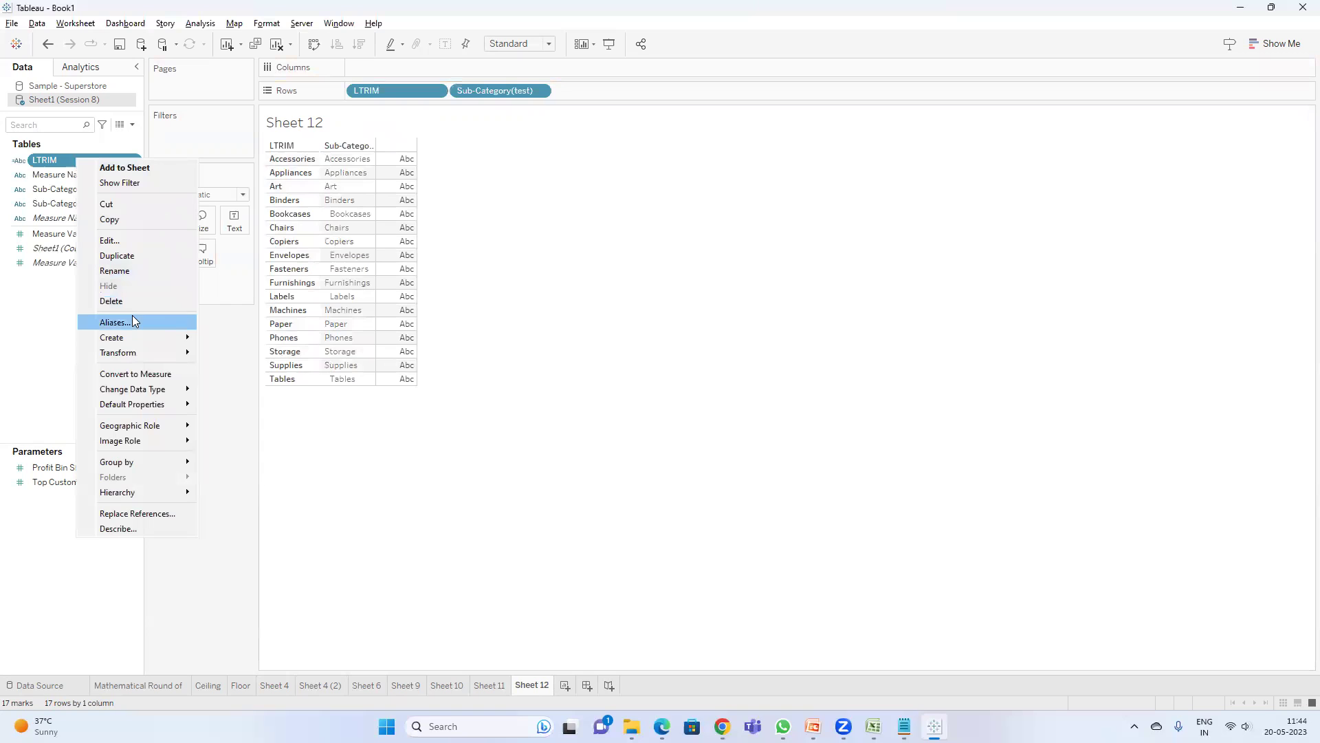
- Change the LTRIM field's function from LTRIM to RTRIM, then to TRIM
left_click(135, 240)
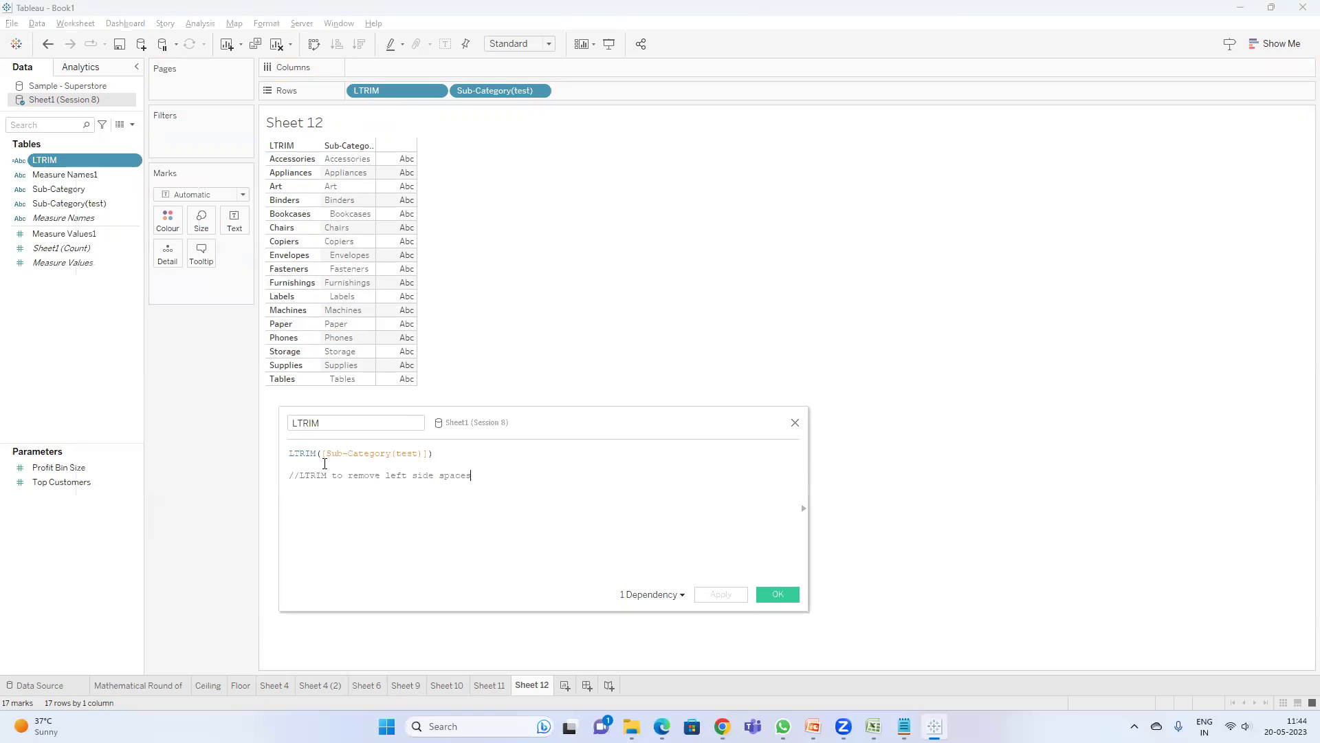
double_click(301, 453)
type("rtrim")
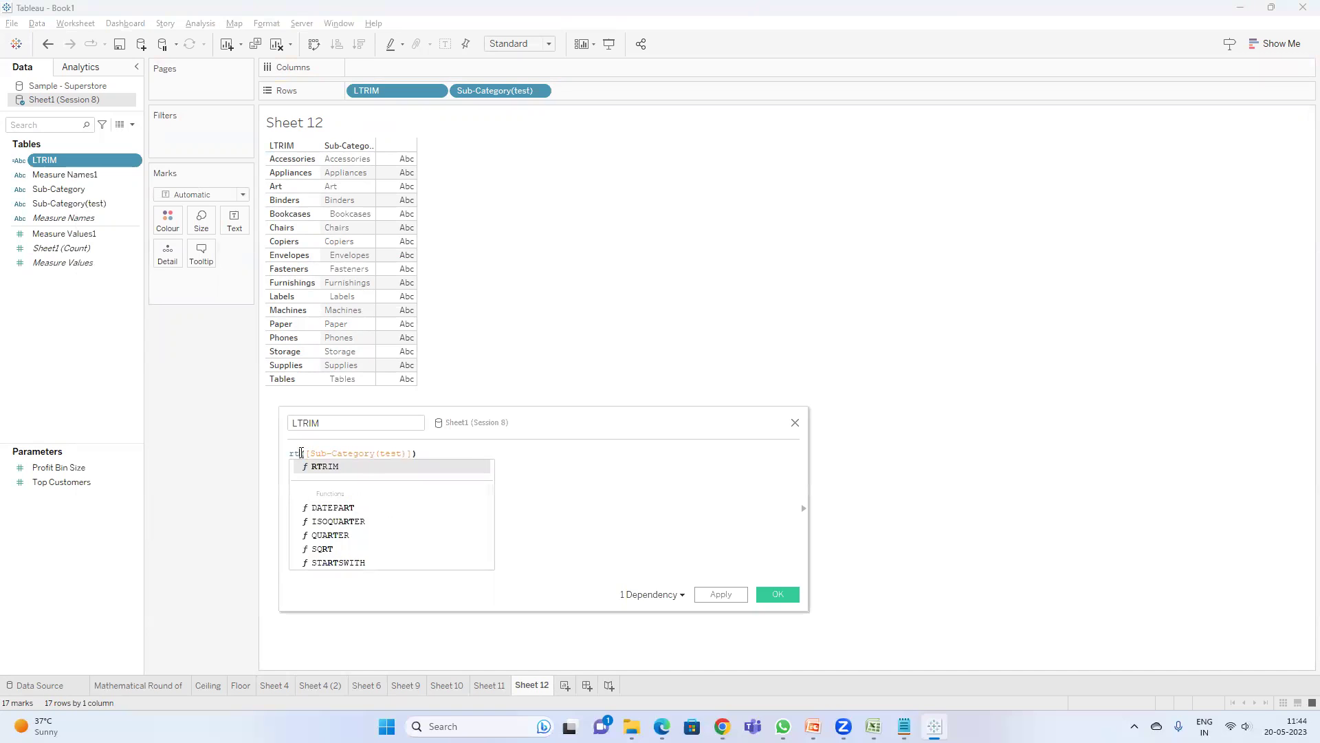
key("BackSpace")
key("BackSpace")
type("ri")
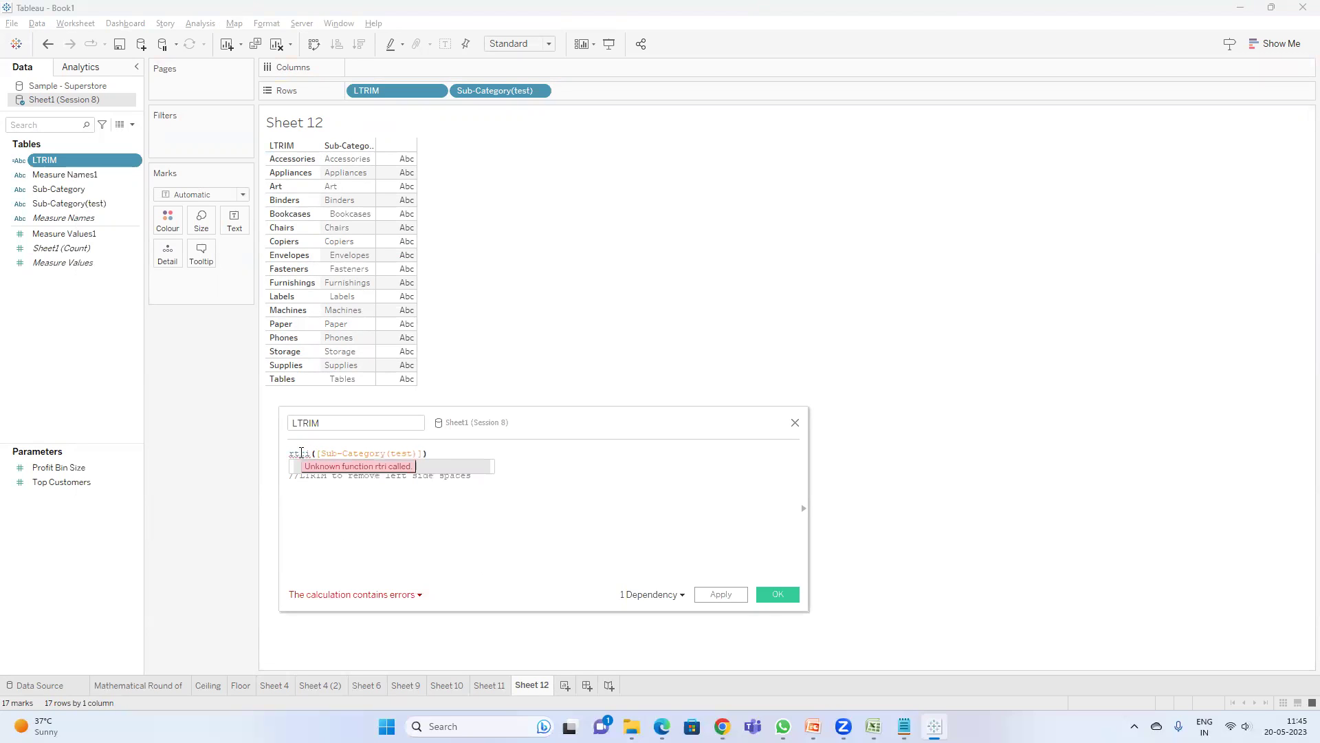
key("Return")
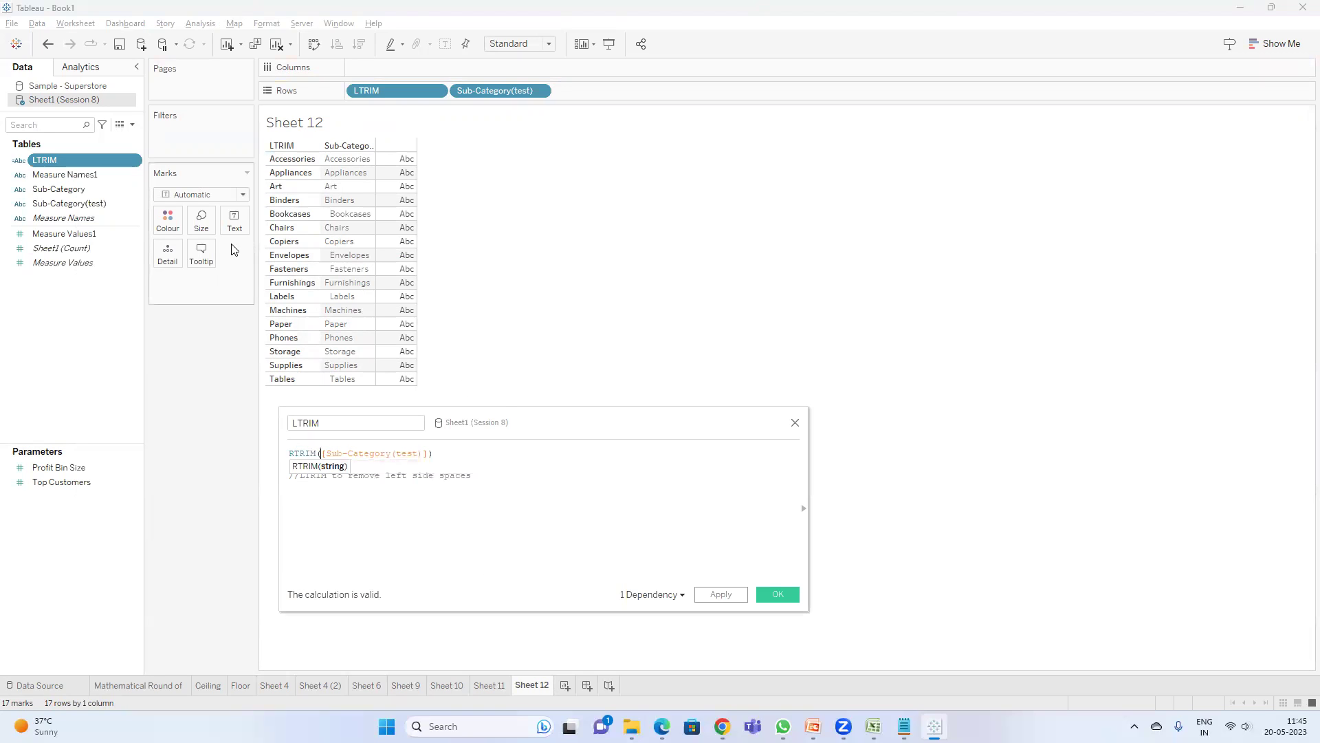
left_click(718, 594)
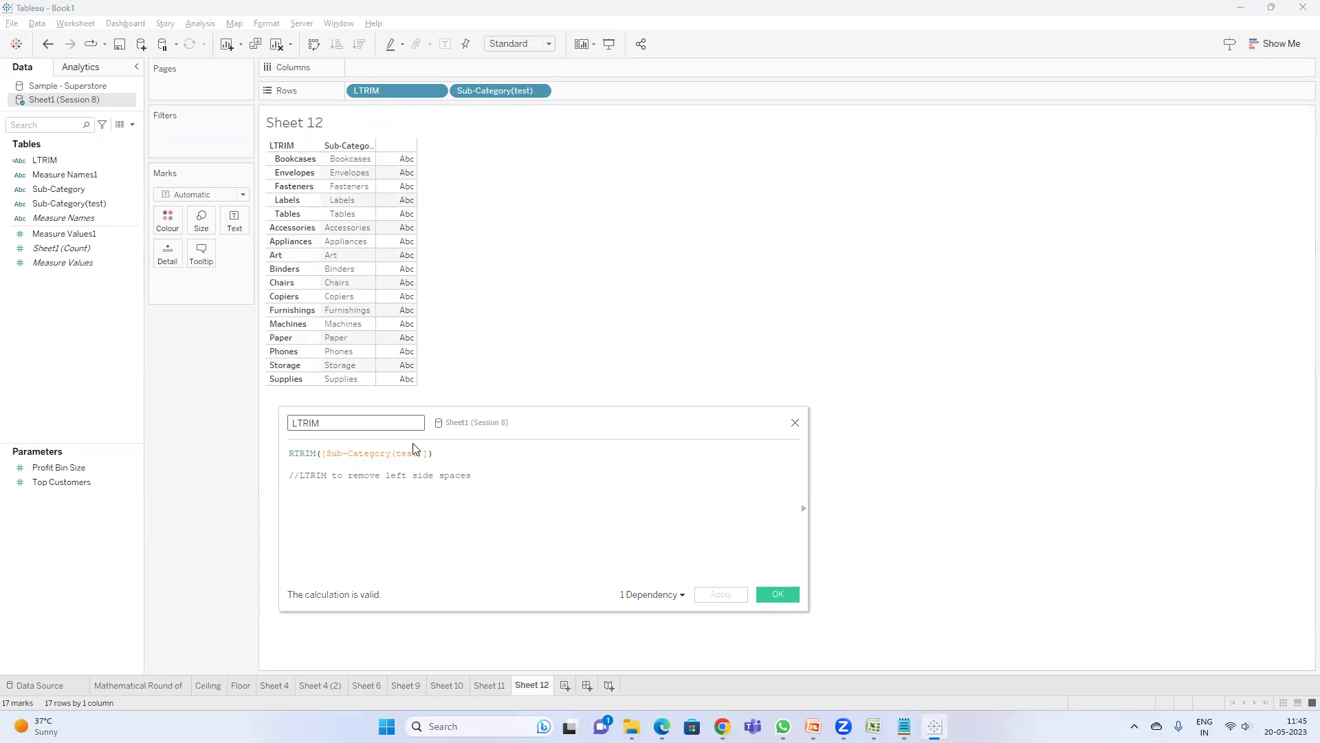
double_click(304, 456)
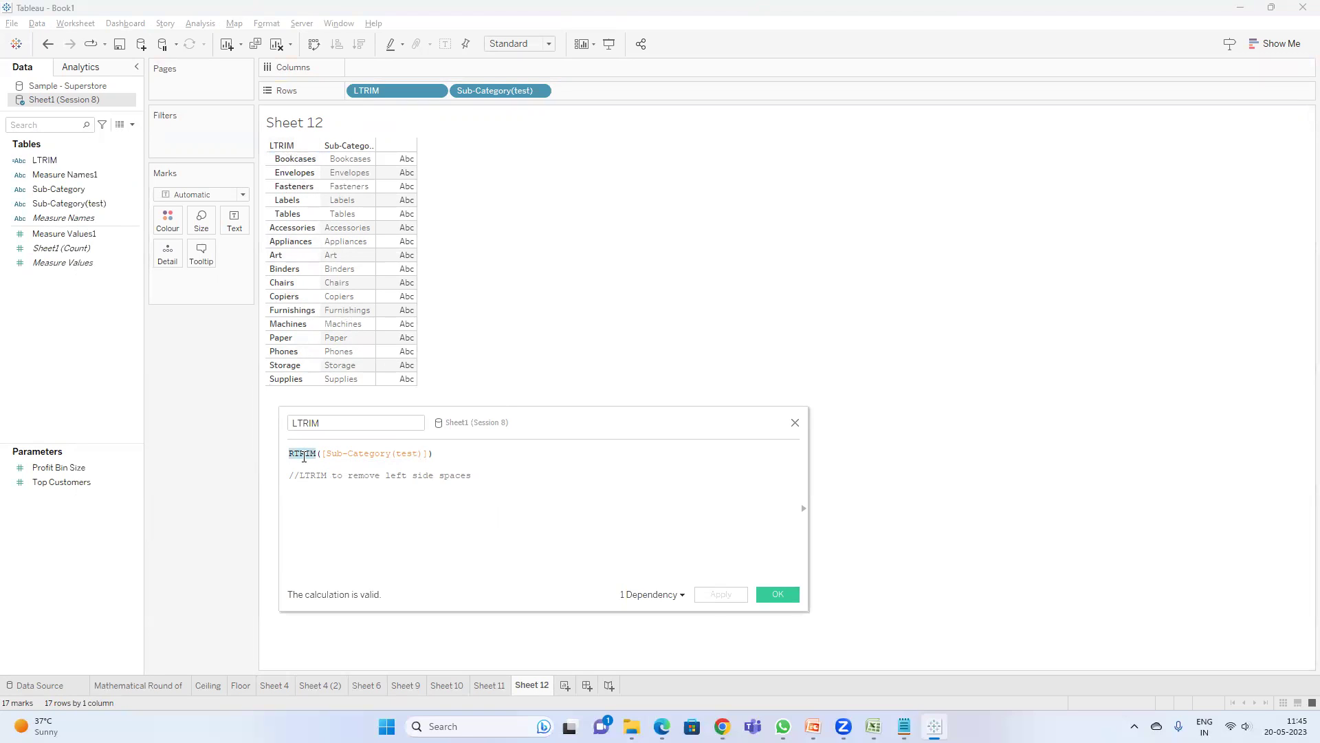
type("TRIM")
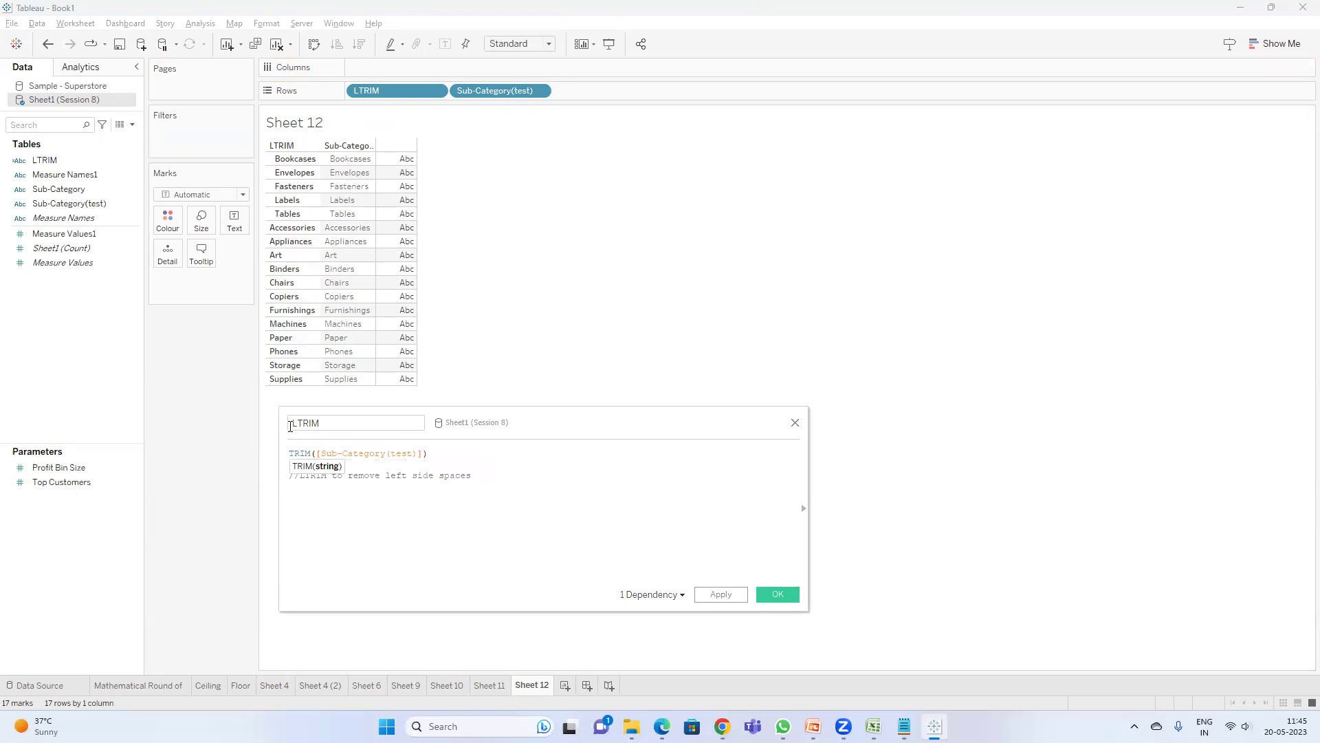
- Add comment lines explaining RTRIM removes right-side spaces and TRIM removes both sides
left_click(493, 478)
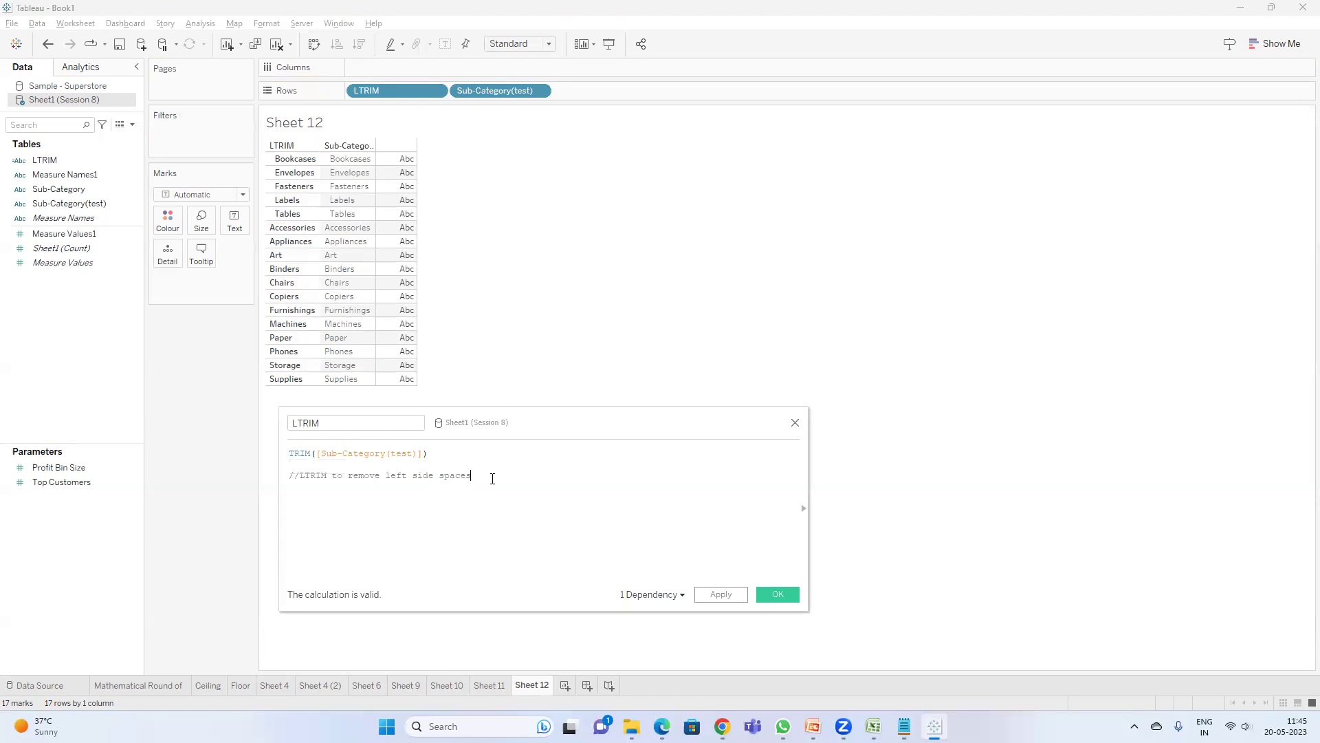
key("Return")
type("//RTRIM to remove re")
key("BackSpace")
type("ight side spaces")
key("Return")
type("//TrRIM to remvs")
key("BackSpace")
type("ove ")
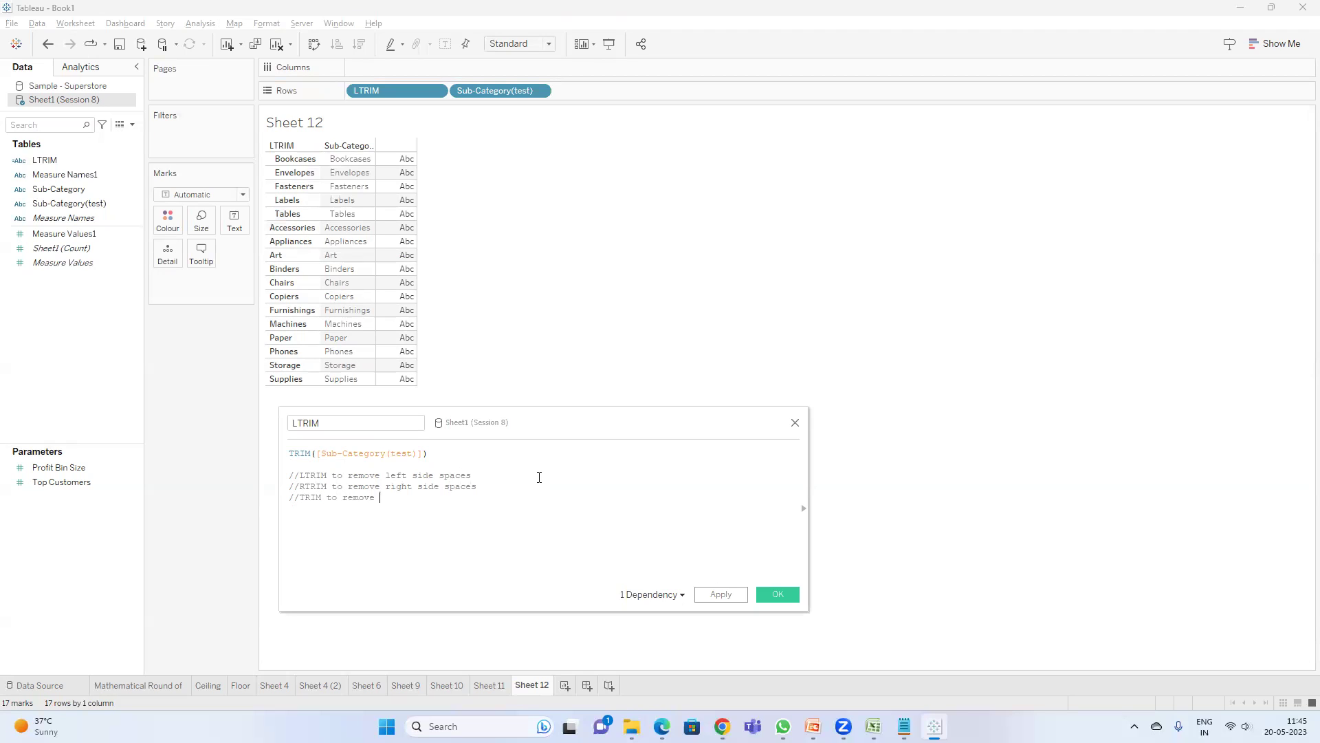
type("both left & right side spaces")
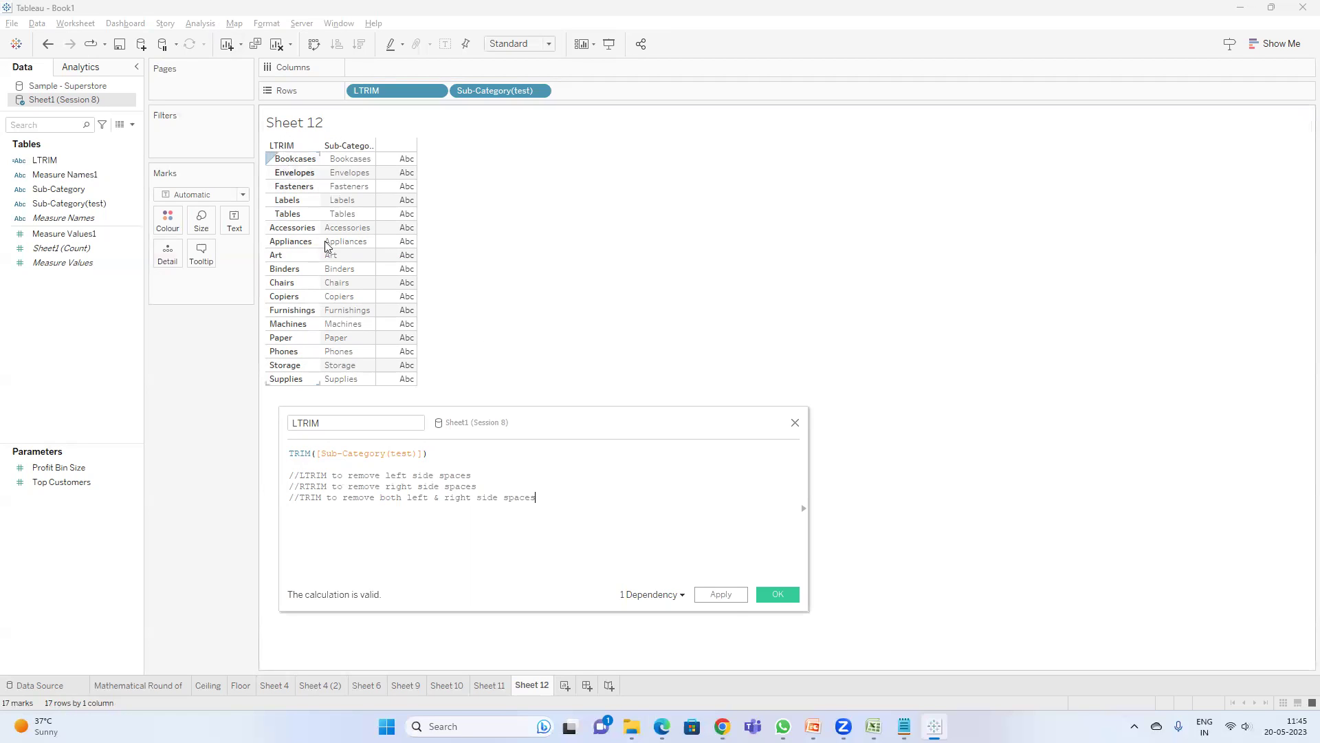
- Apply and save the TRIM calculation, then return to PowerPoint's String Functions slide
left_click(733, 599)
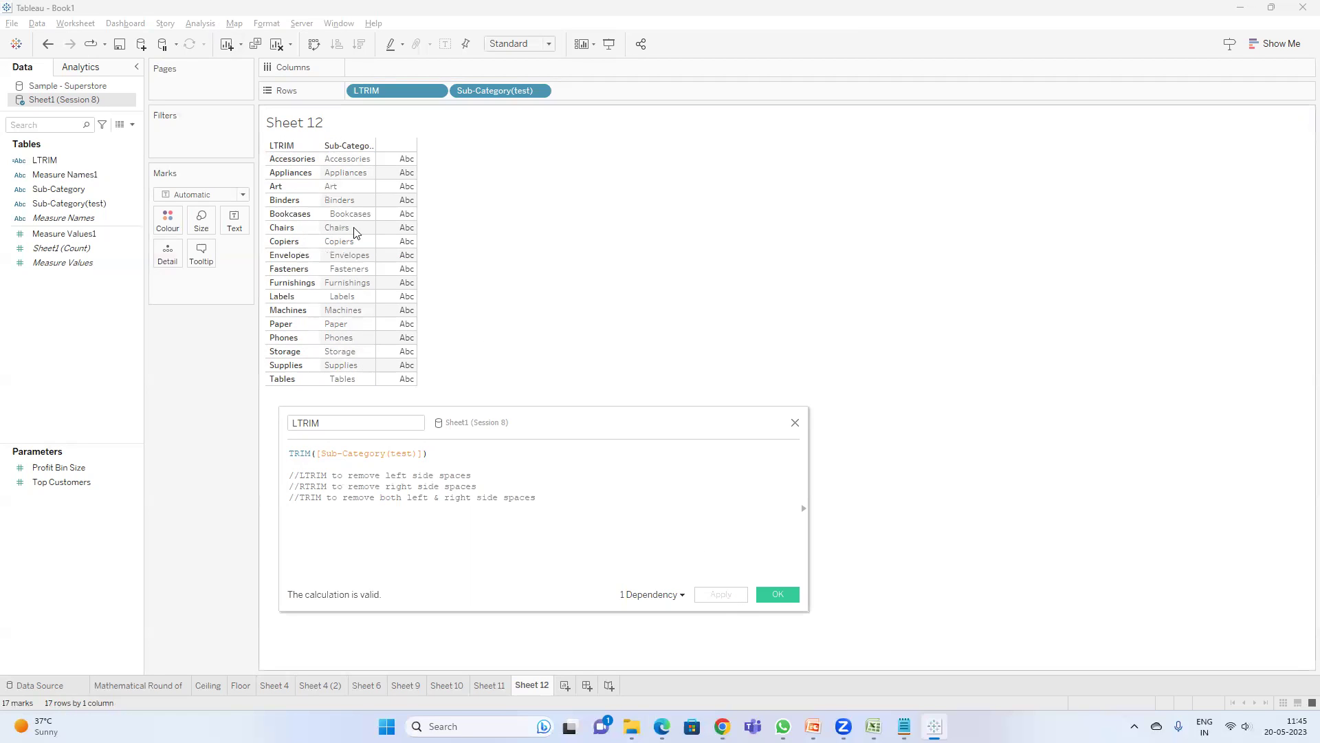
left_click(766, 593)
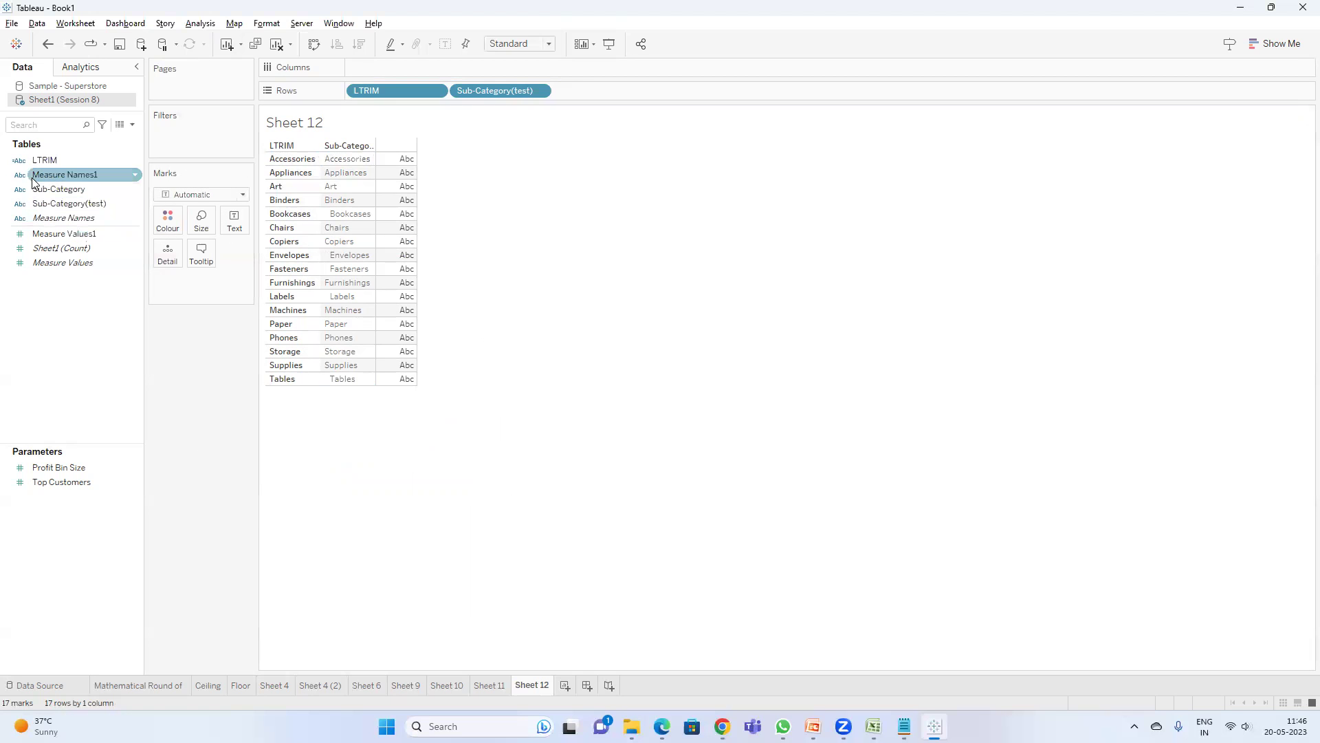
left_click(813, 726)
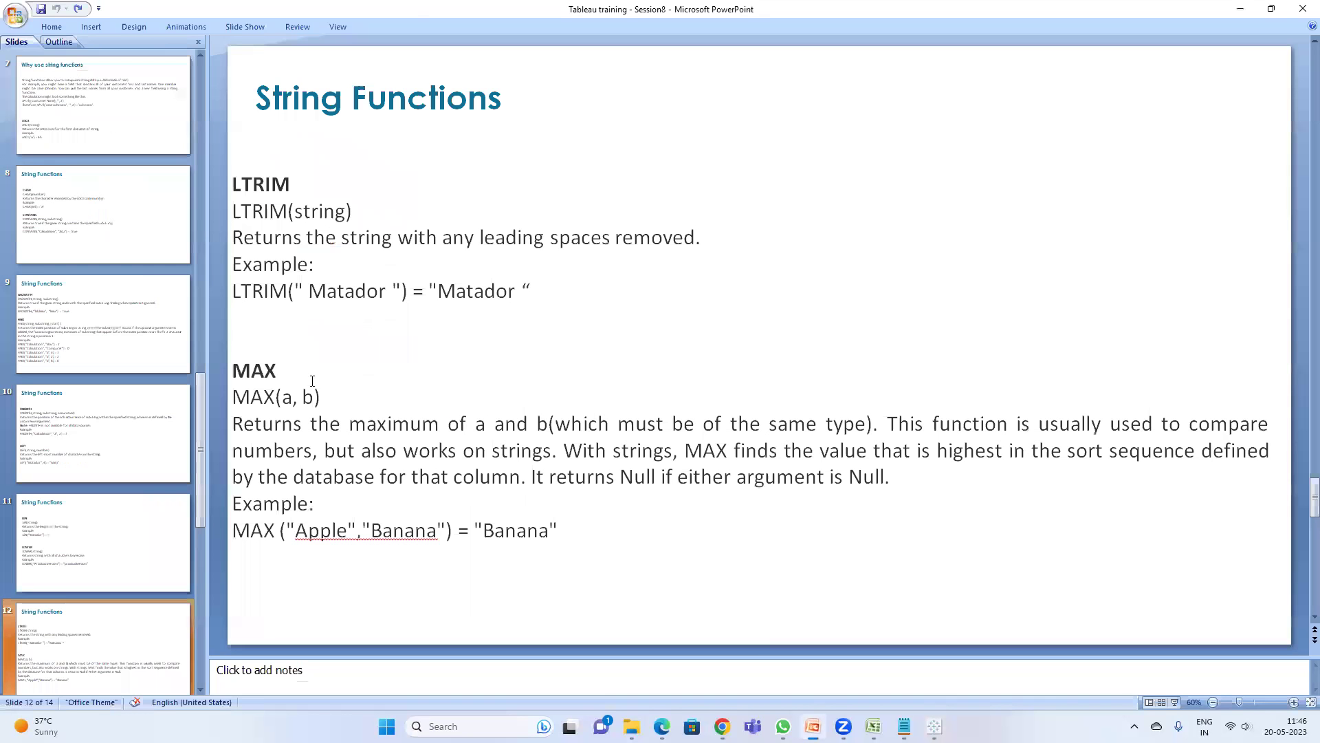
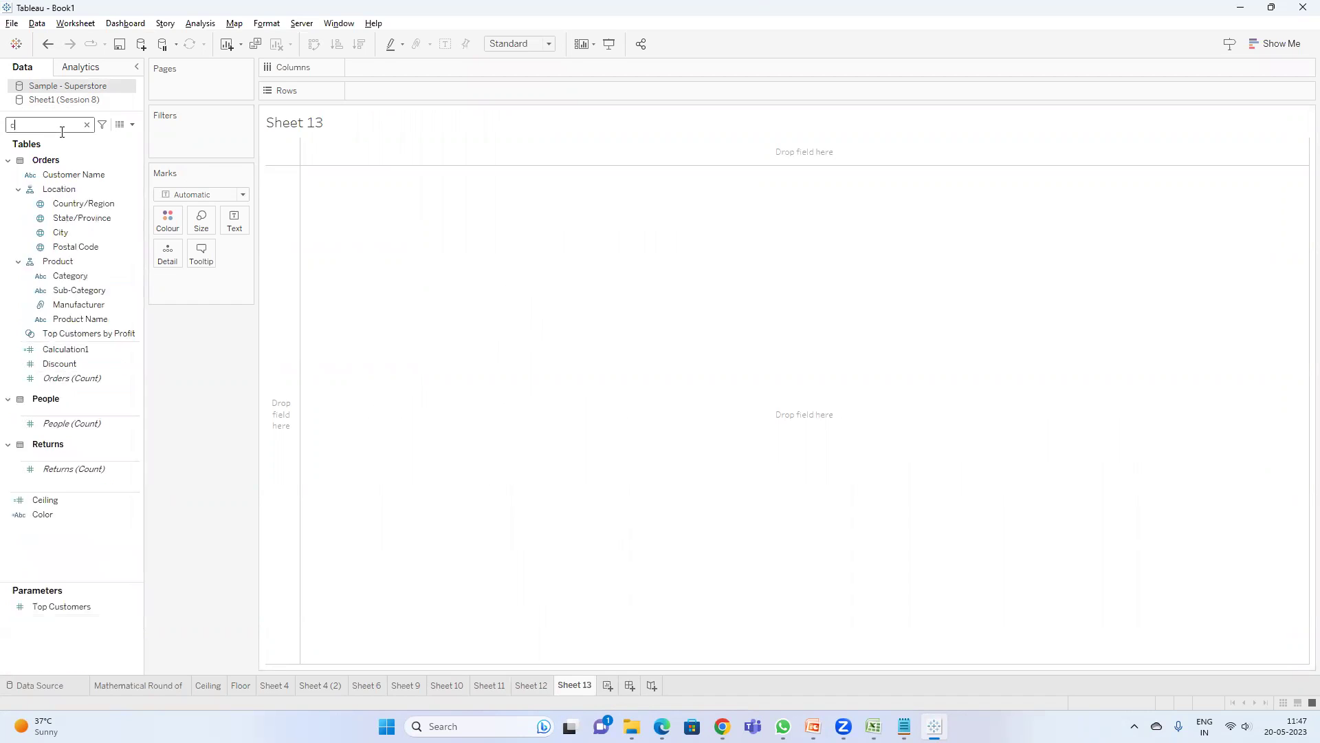
- Put Category on Rows and show Sales as text in the table
left_click_drag(88, 206, 410, 90)
double_click(27, 125)
type("sa")
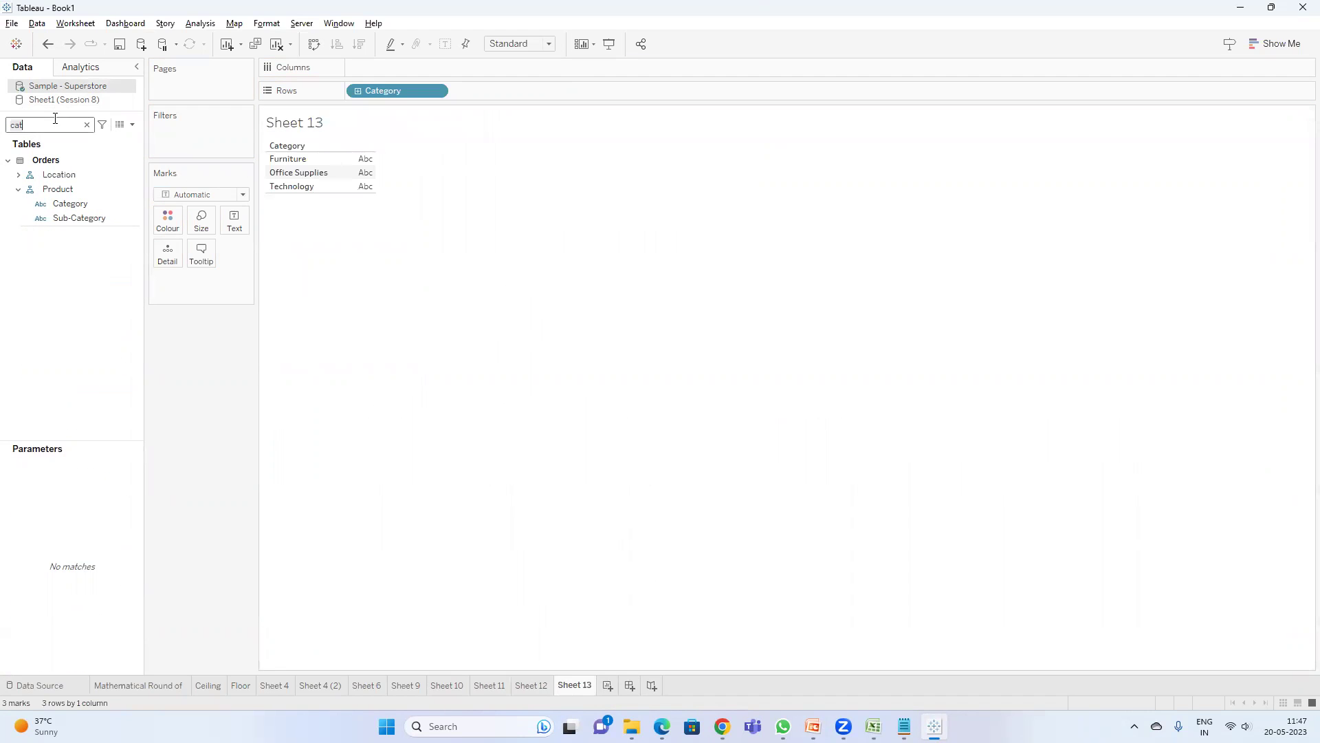
left_click_drag(69, 186, 235, 220)
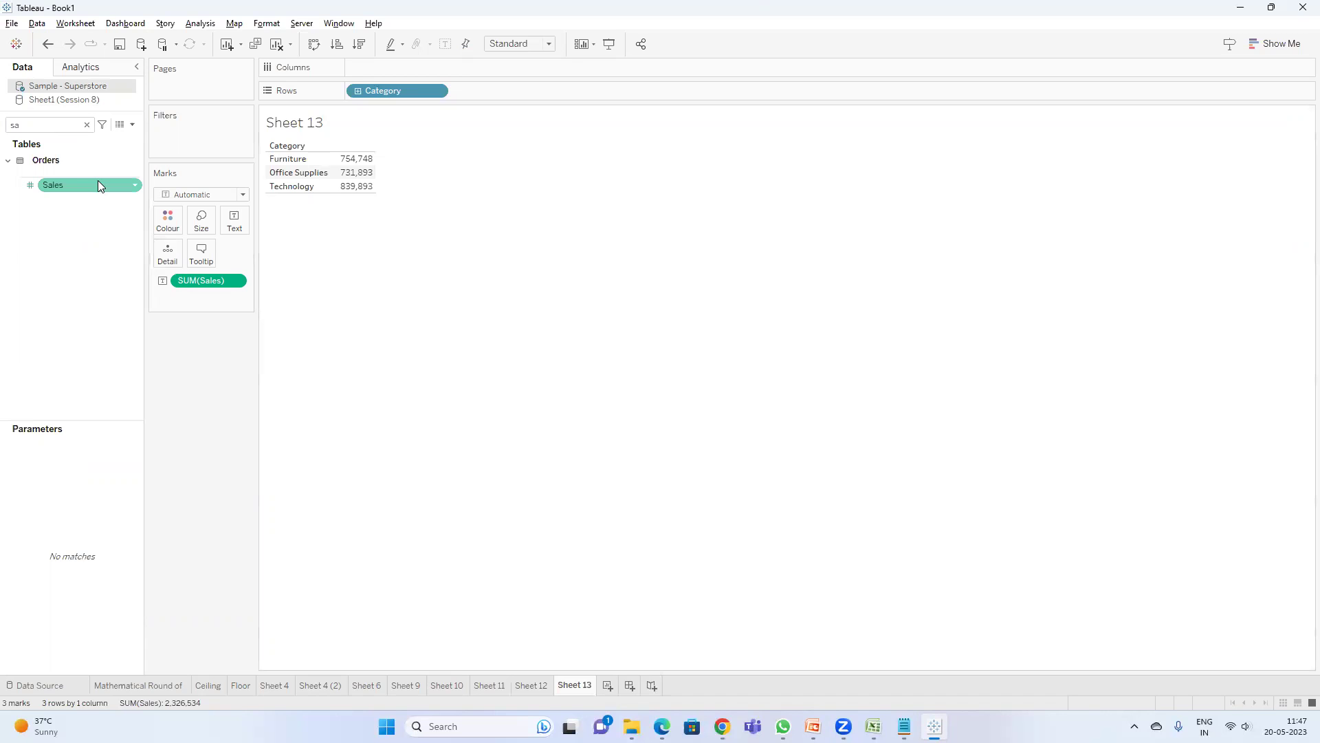
- Add Sales to Rows as a discrete Maximum measure and widen the totals column
left_click_drag(71, 185, 589, 99)
right_click(492, 100)
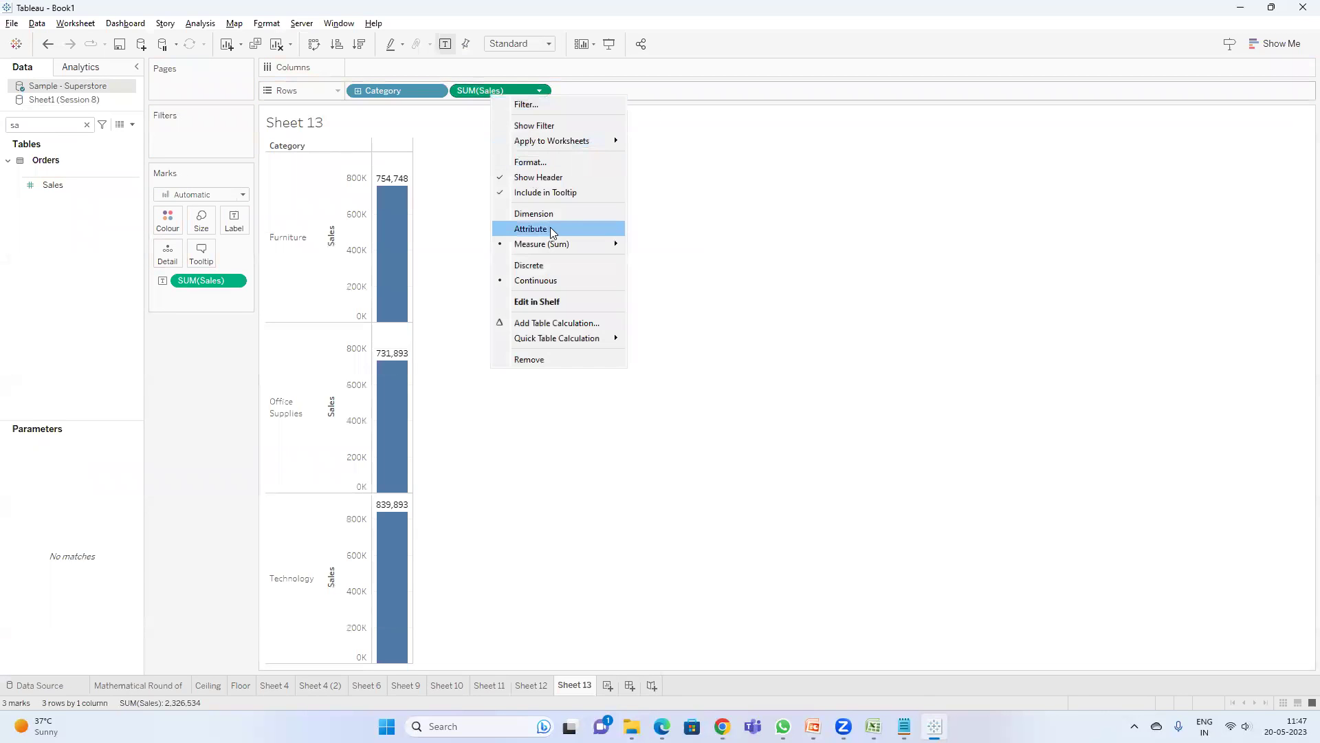
mouse_move(550, 244)
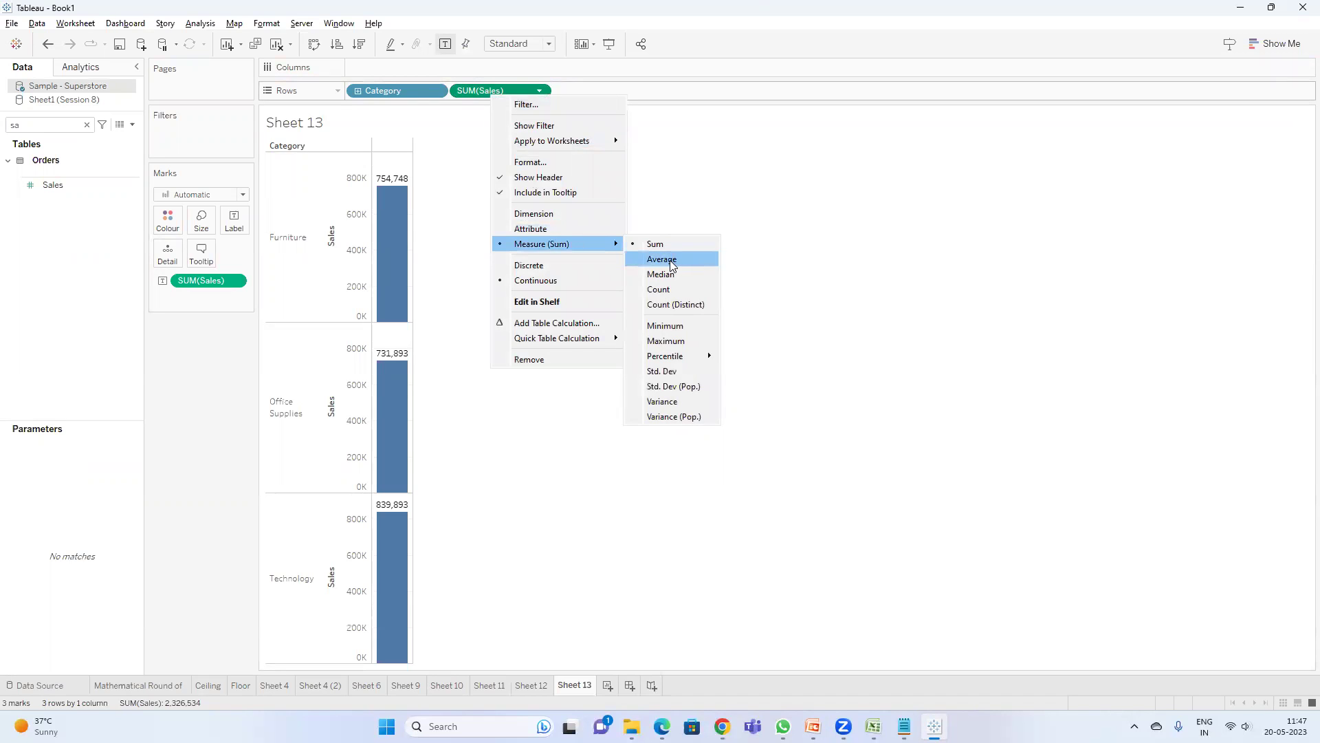
left_click(676, 341)
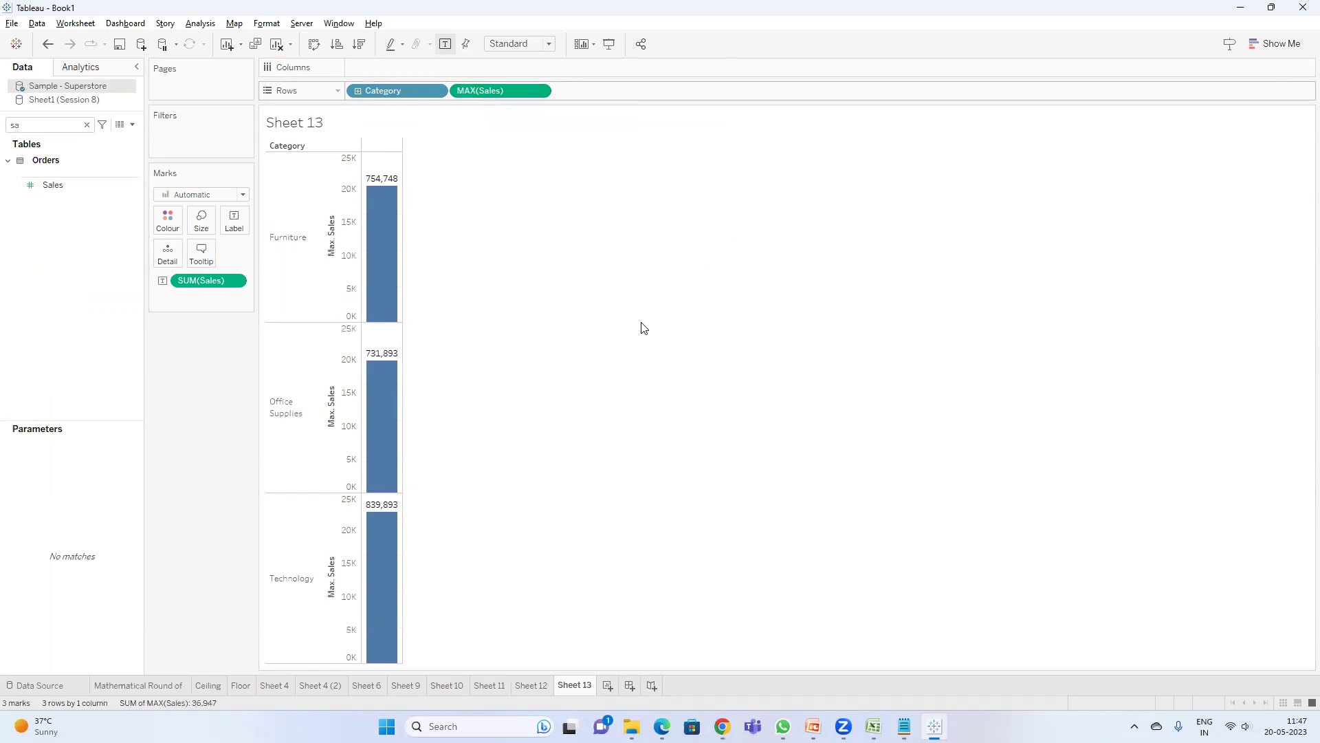
right_click(511, 92)
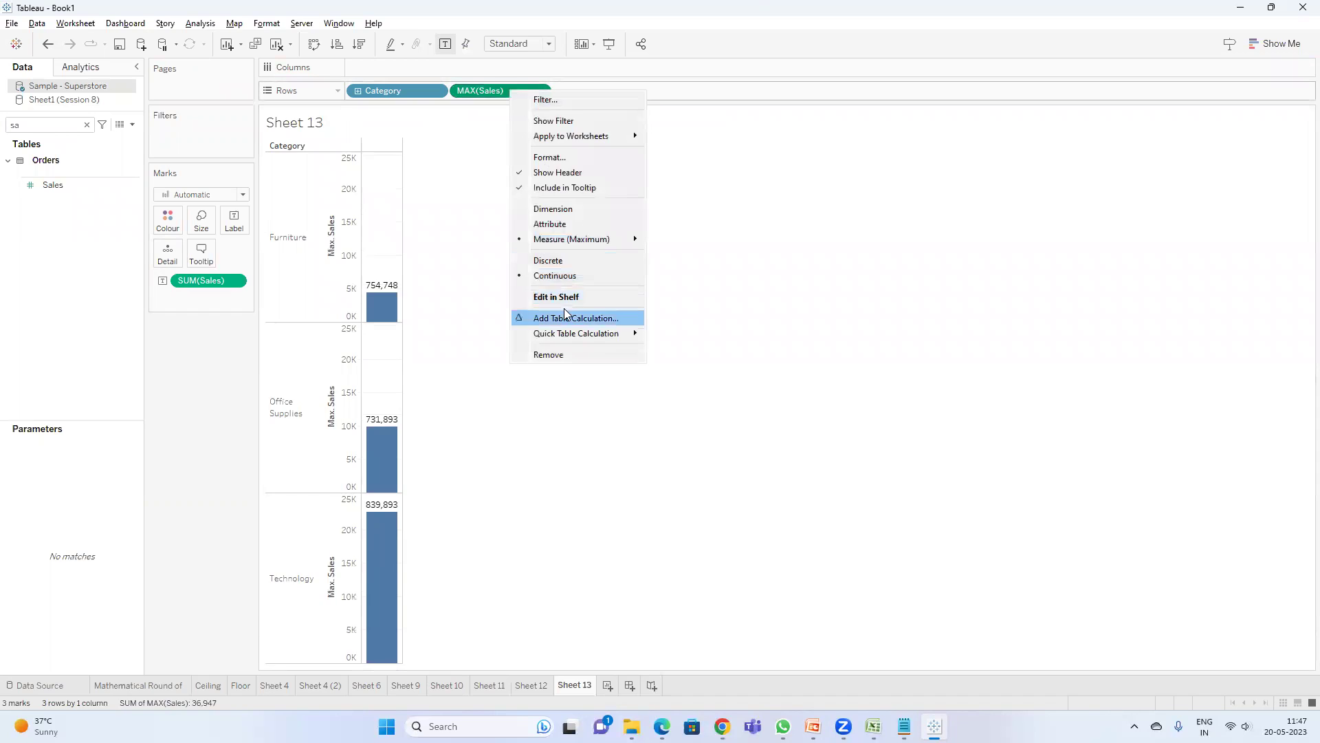
left_click(561, 260)
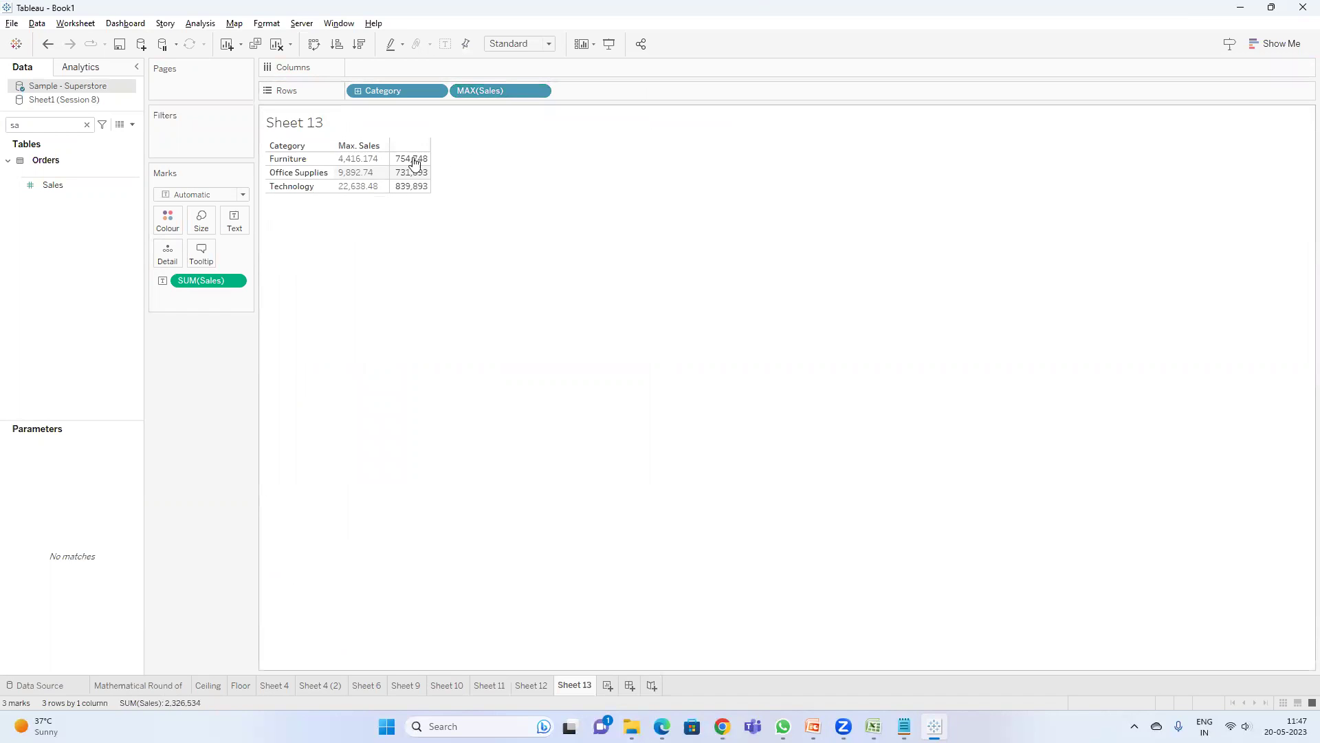
left_click_drag(389, 167, 441, 168)
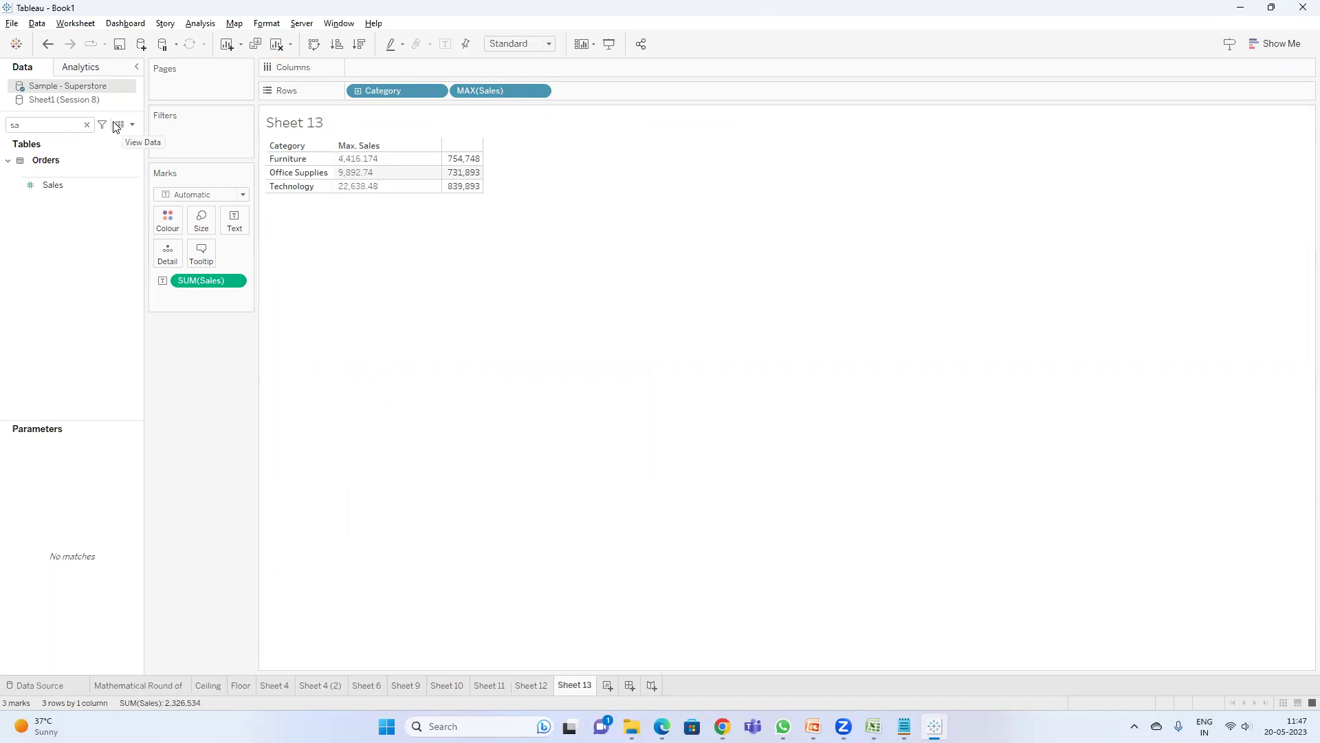
- Export the Orders table to CSV and open the Sample - Superstore_Orders file in Excel
right_click(70, 86)
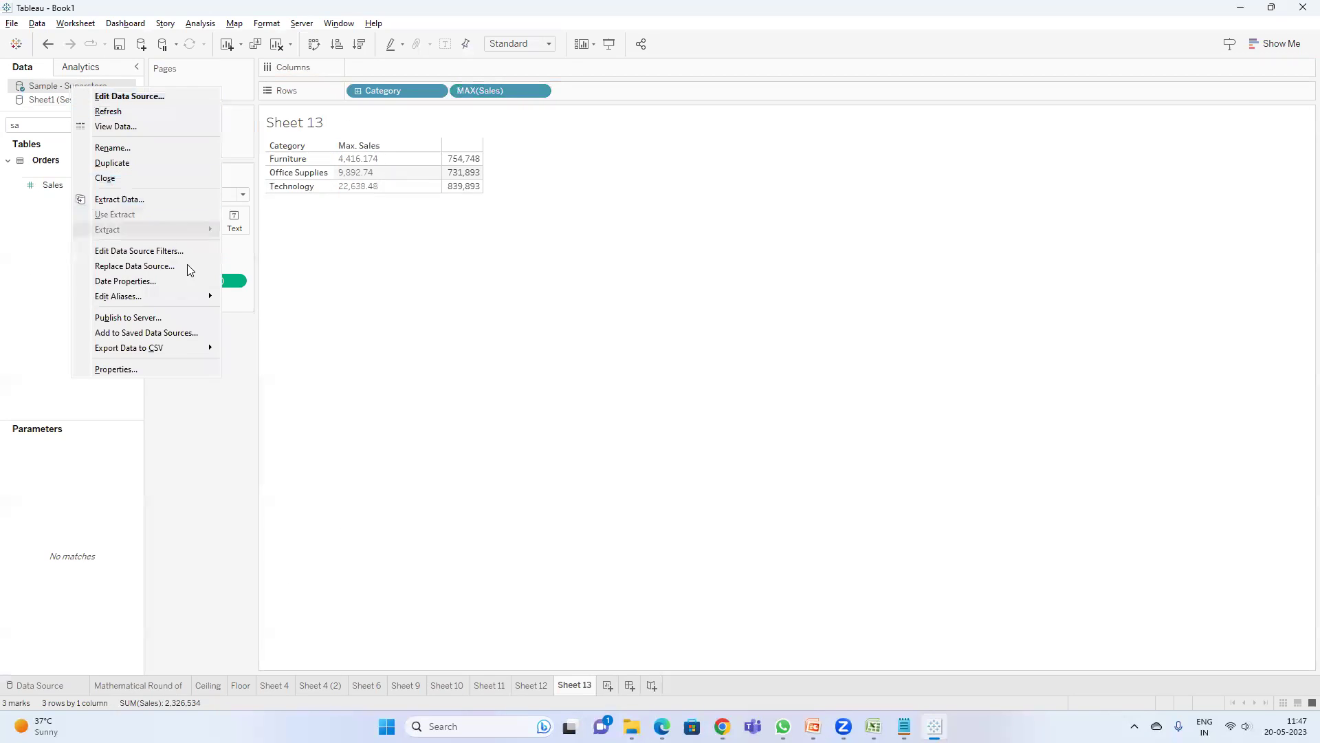
mouse_move(155, 348)
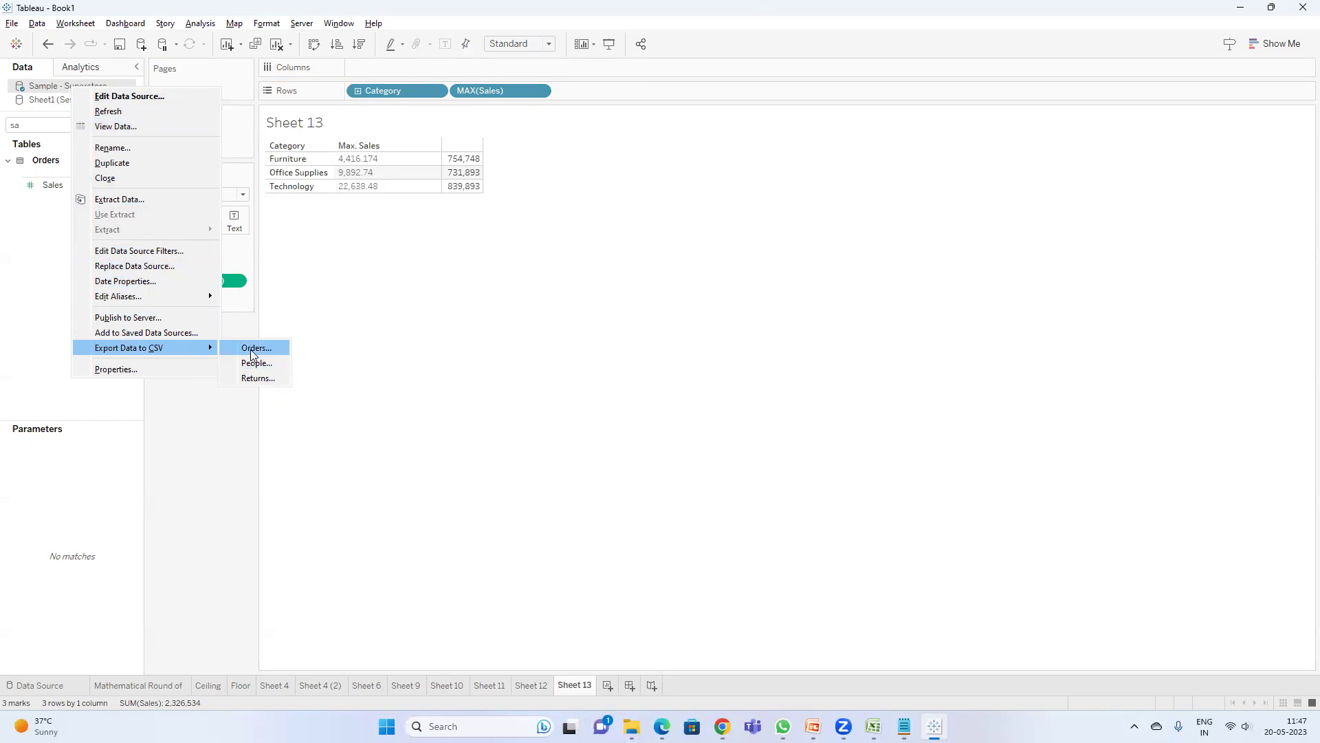
left_click(254, 349)
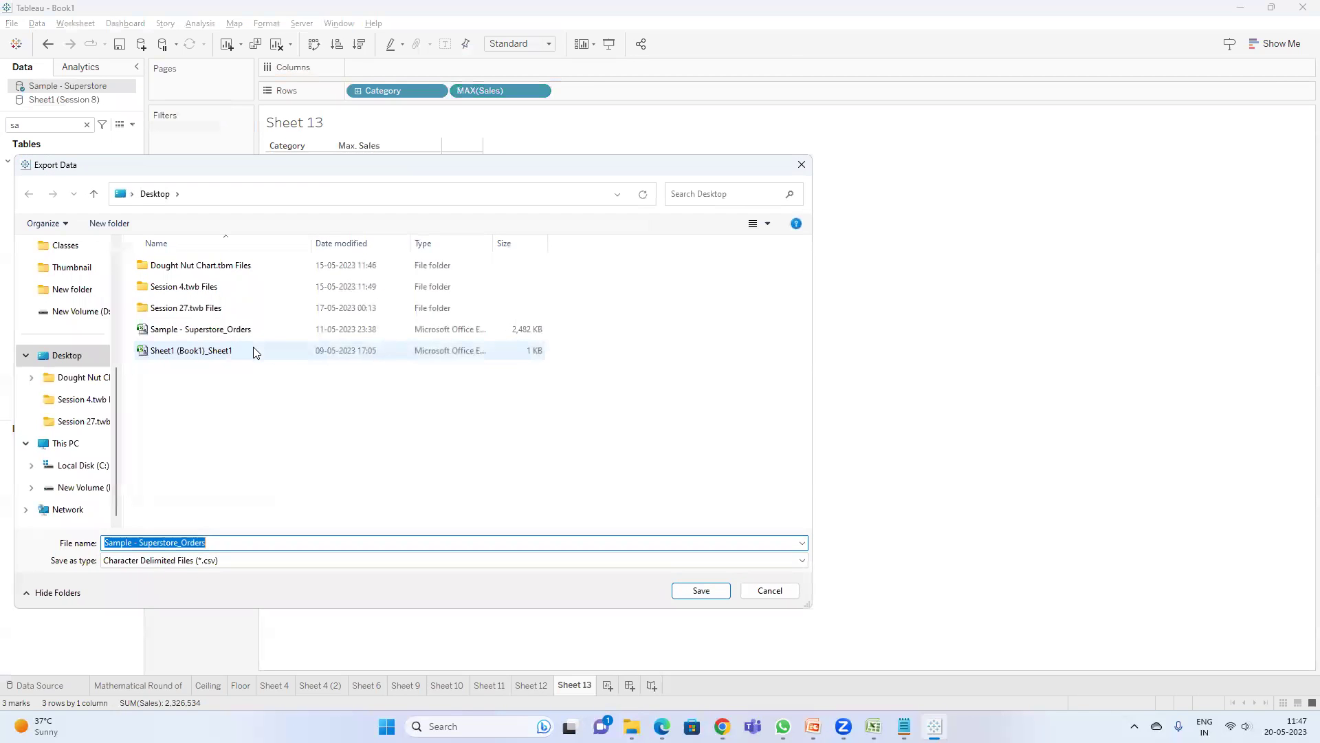
right_click(233, 324)
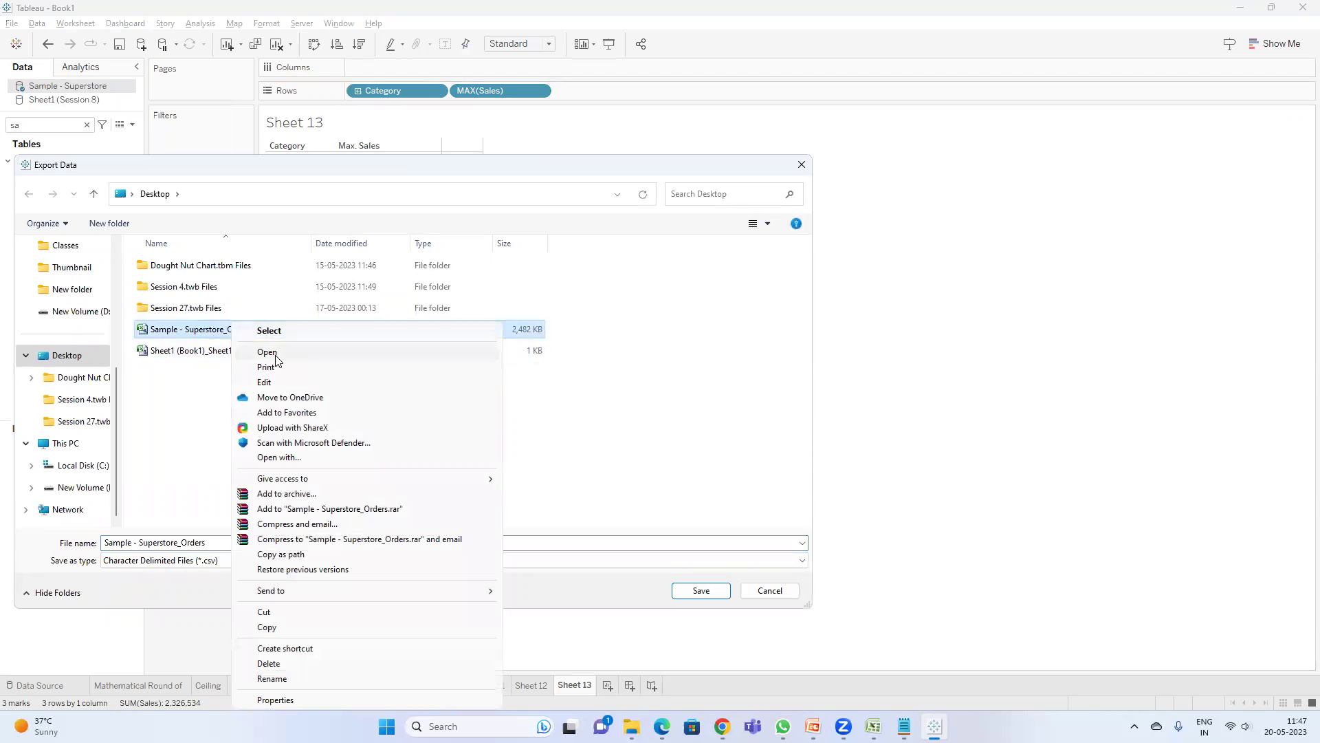
left_click(270, 351)
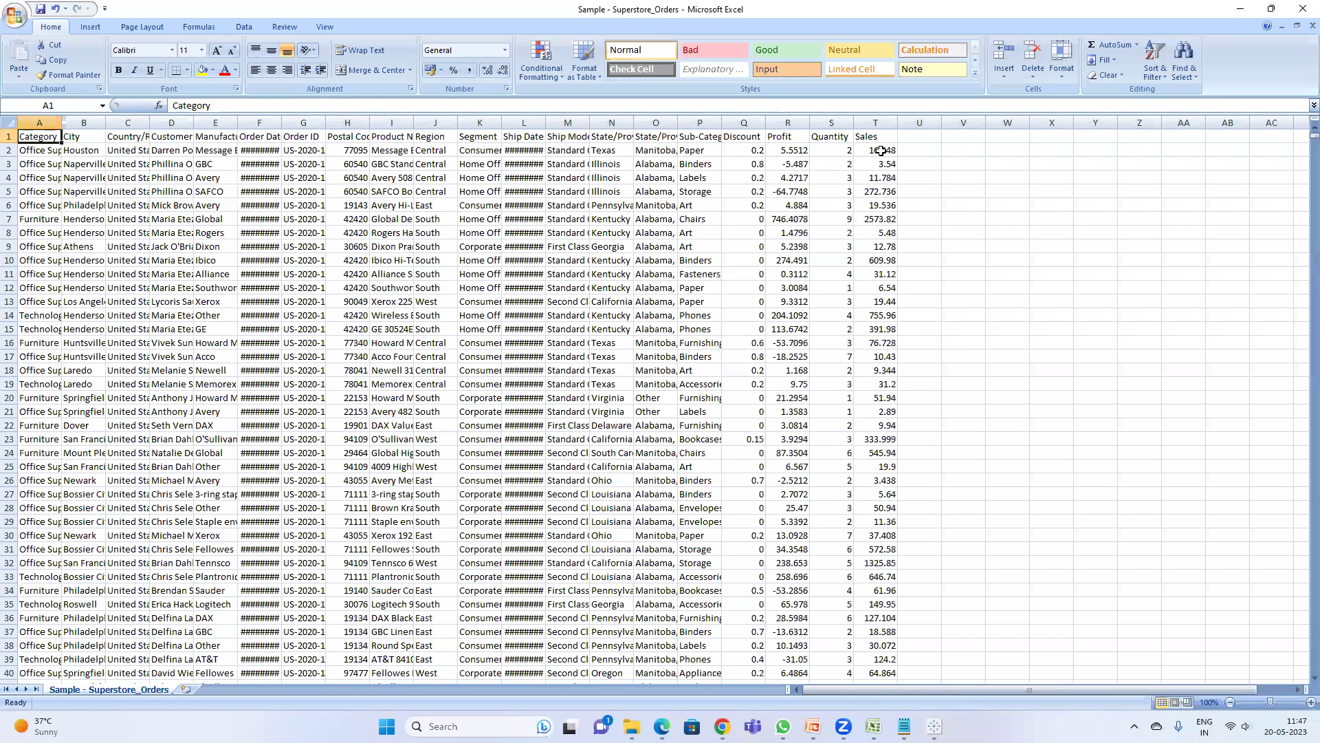
- Autofit column A to fit category names and select the Sales column T
double_click(60, 147)
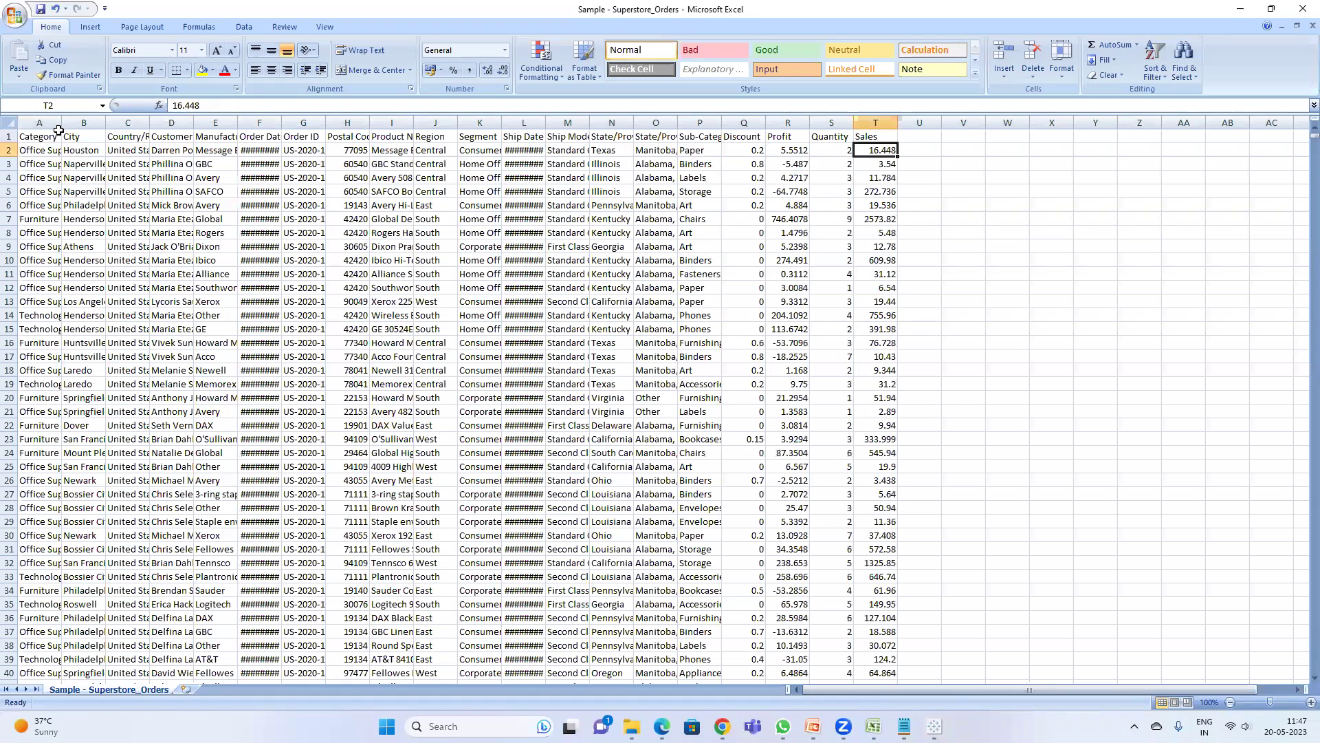
double_click(60, 125)
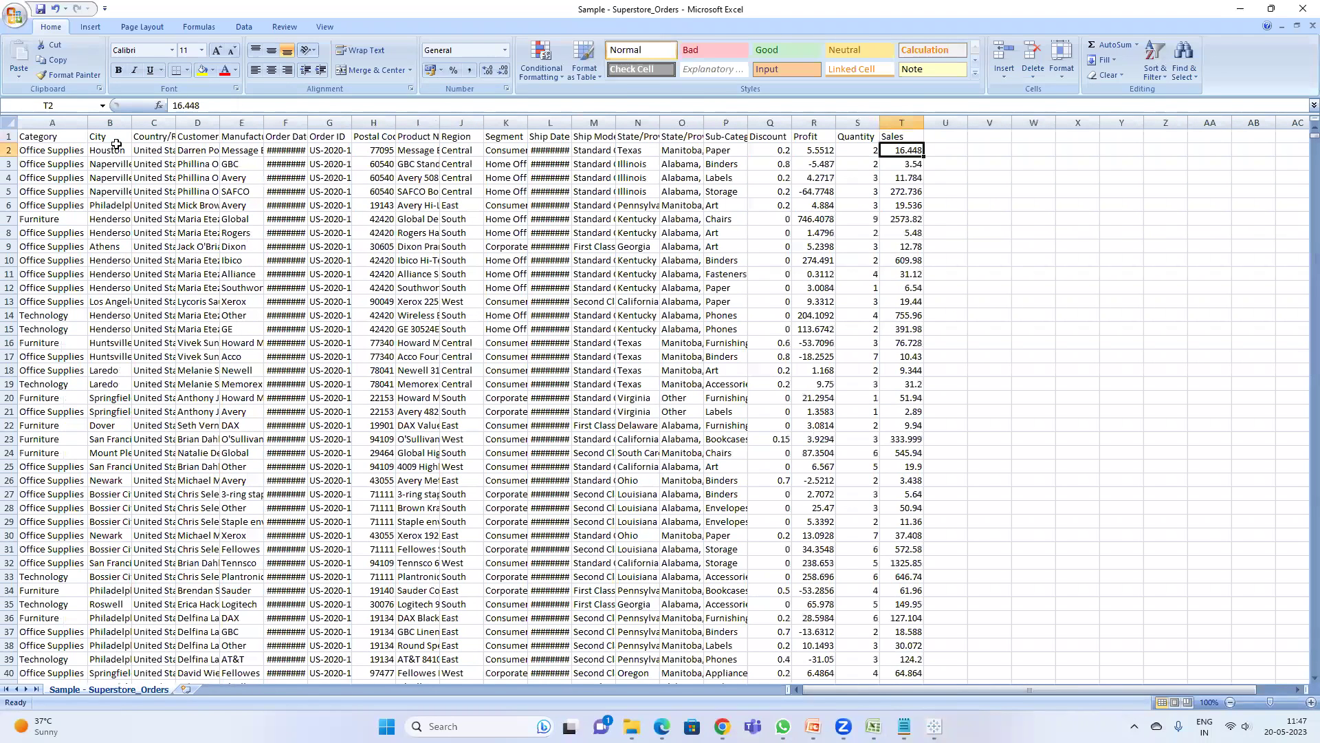
left_click(907, 122)
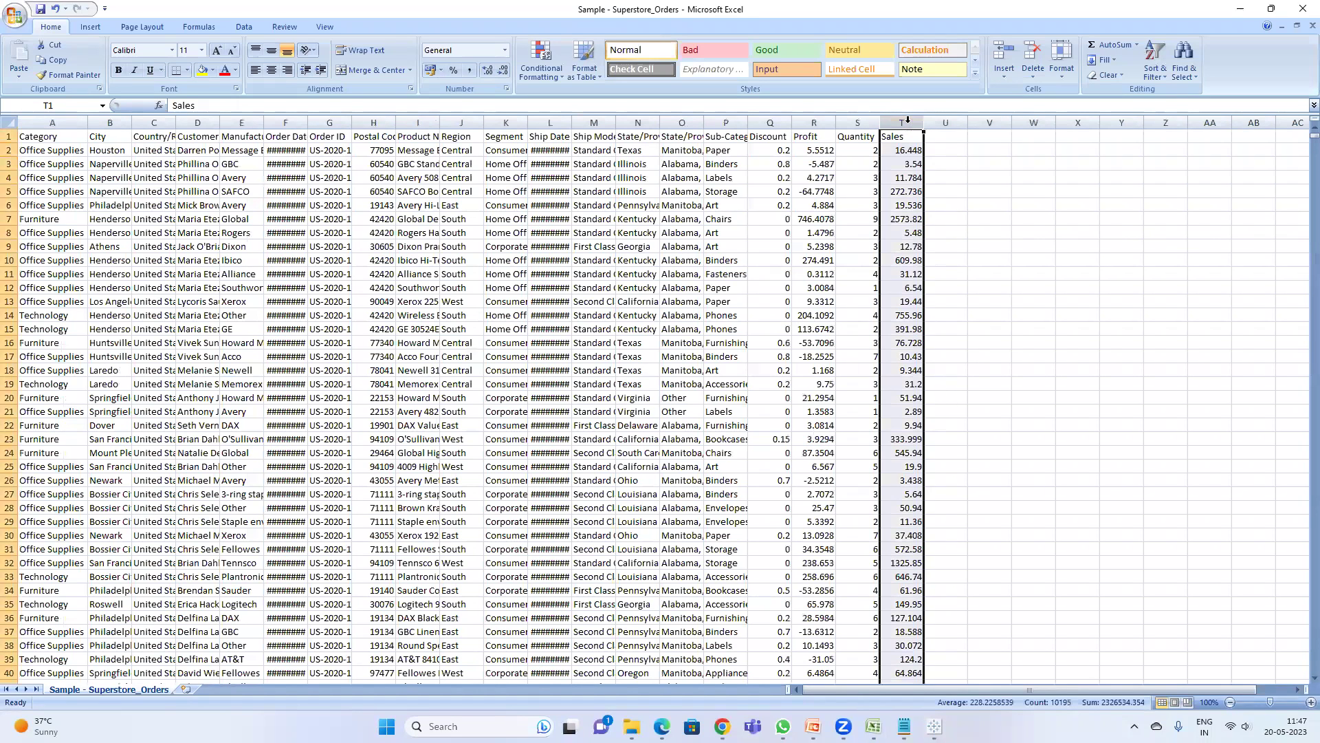
- Close Tableau's export dialog and bring the exported orders workbook back
key("alt+Tab")
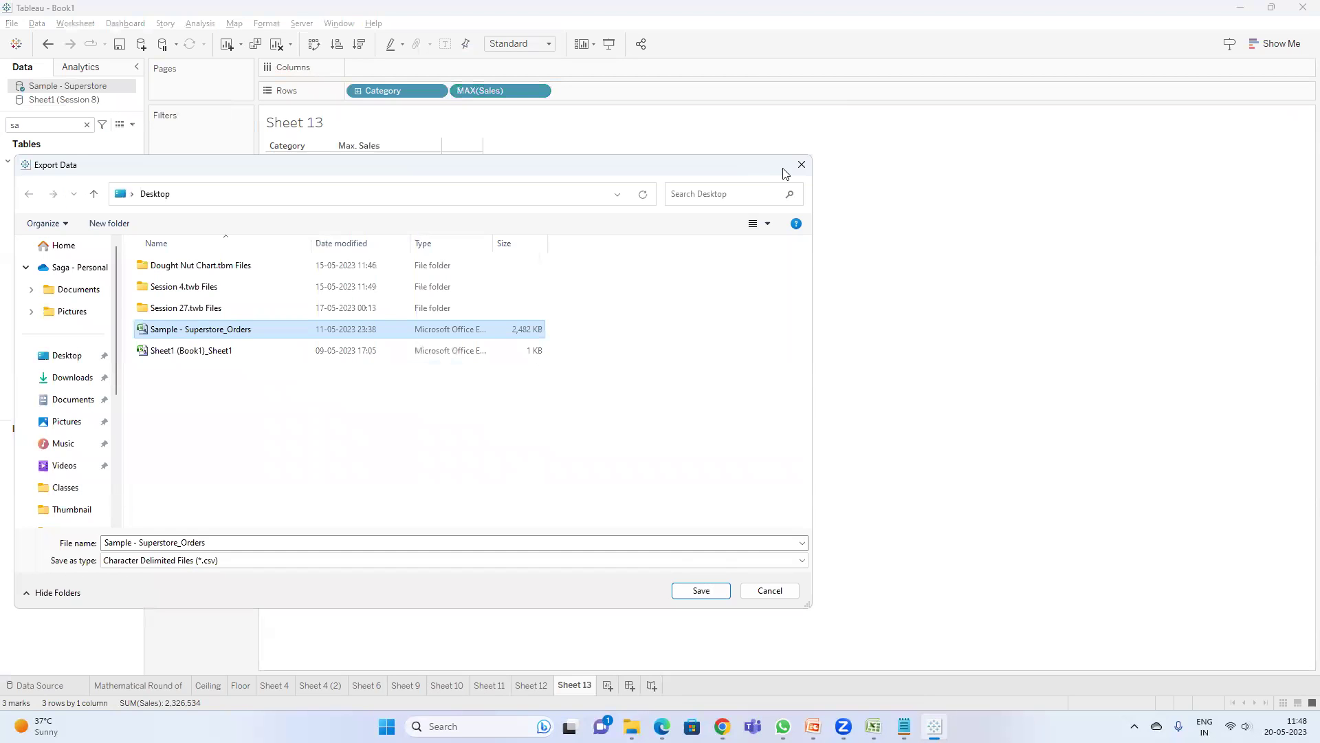
left_click(801, 165)
key("alt+Tab")
key("alt+Tab")
mouse_move(873, 726)
left_click(999, 642)
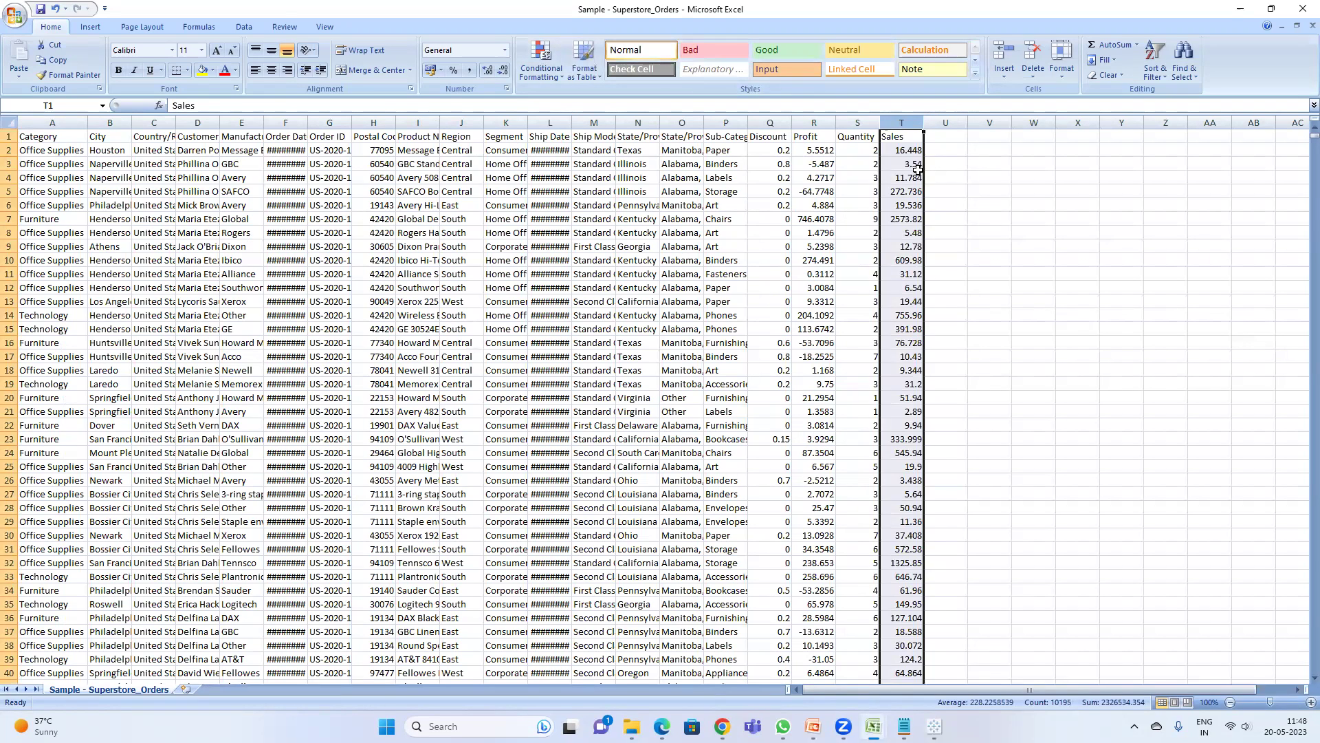
- Select the Sales values in rows 2–19 and header T1, then bring up sorting tools
left_click_drag(901, 151, 913, 399)
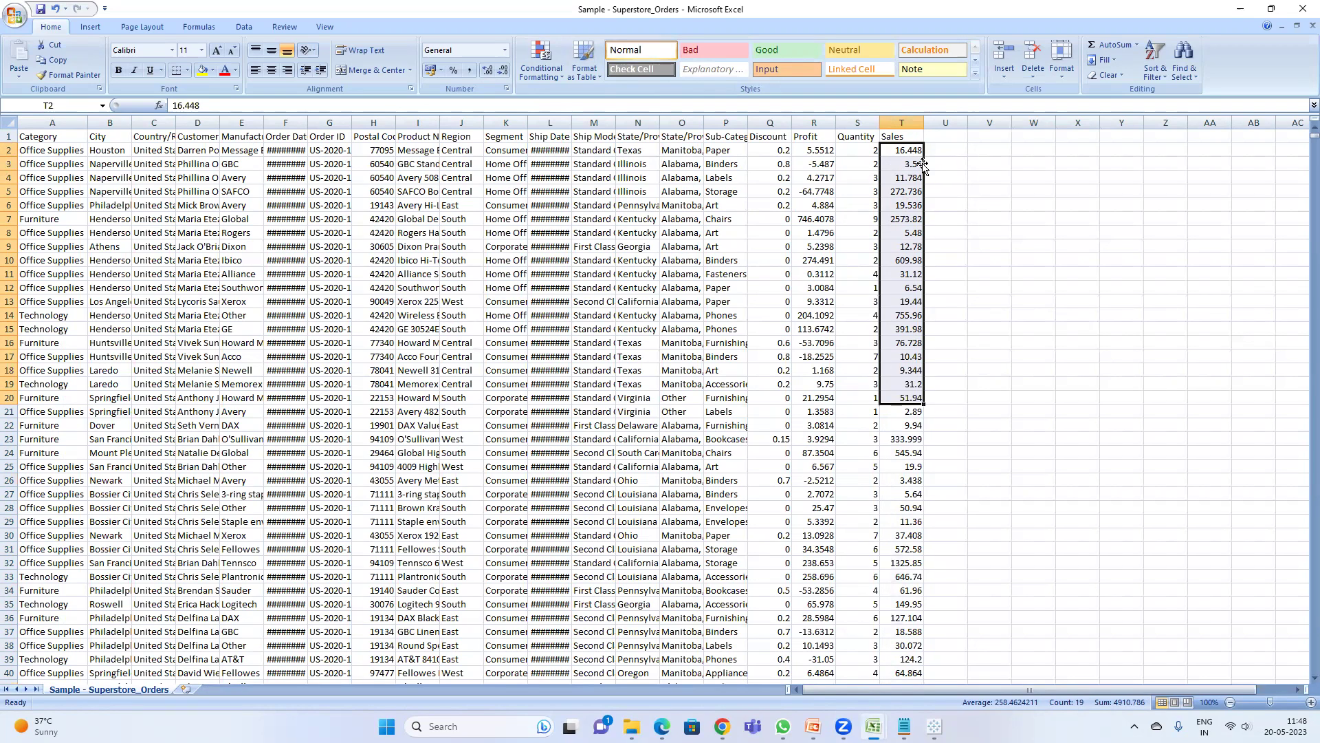
left_click(909, 137)
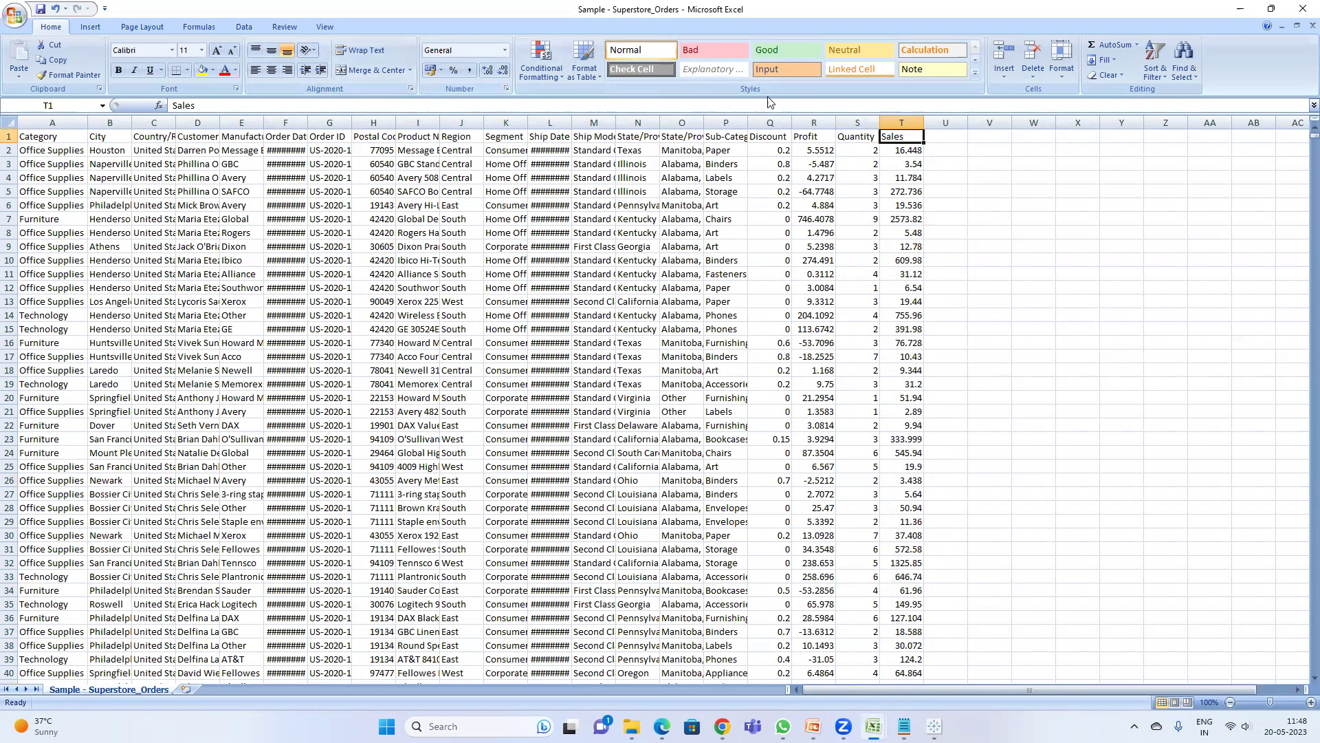
left_click(244, 28)
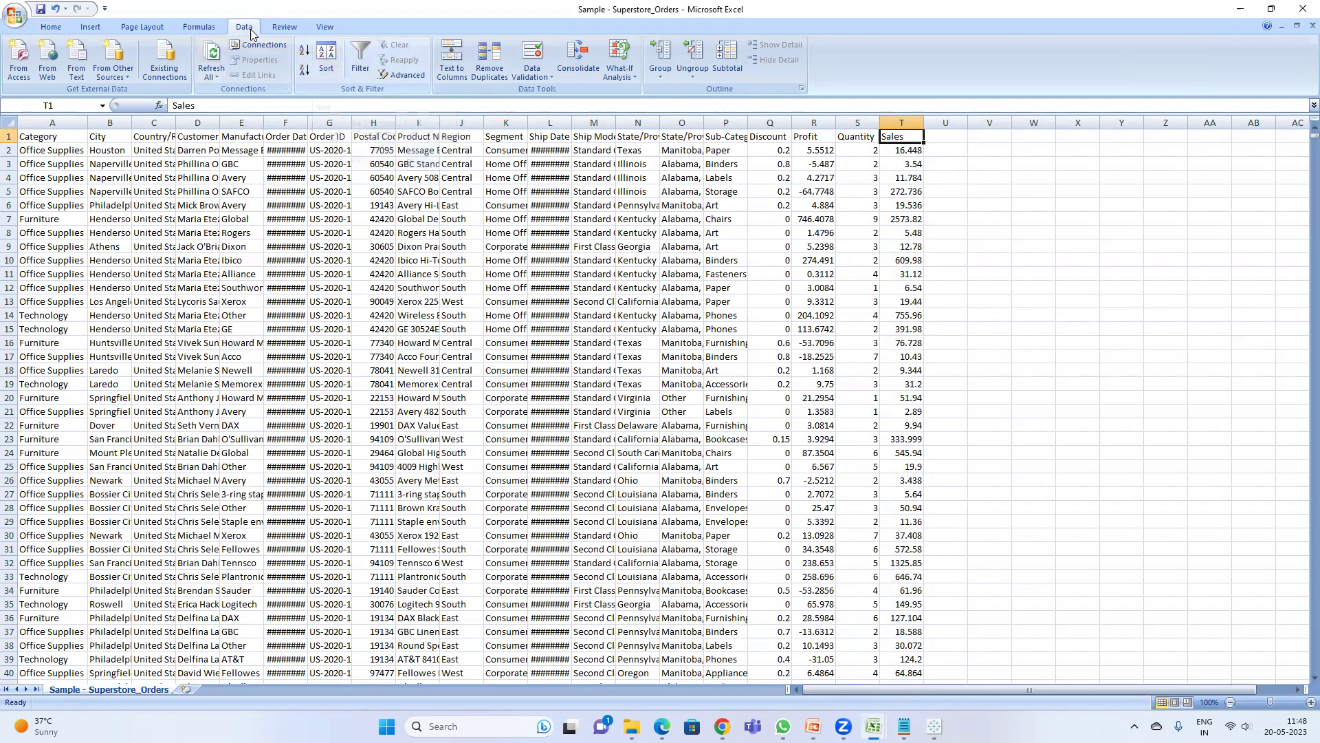
- Sort the orders by Sales from largest to smallest
left_click(325, 58)
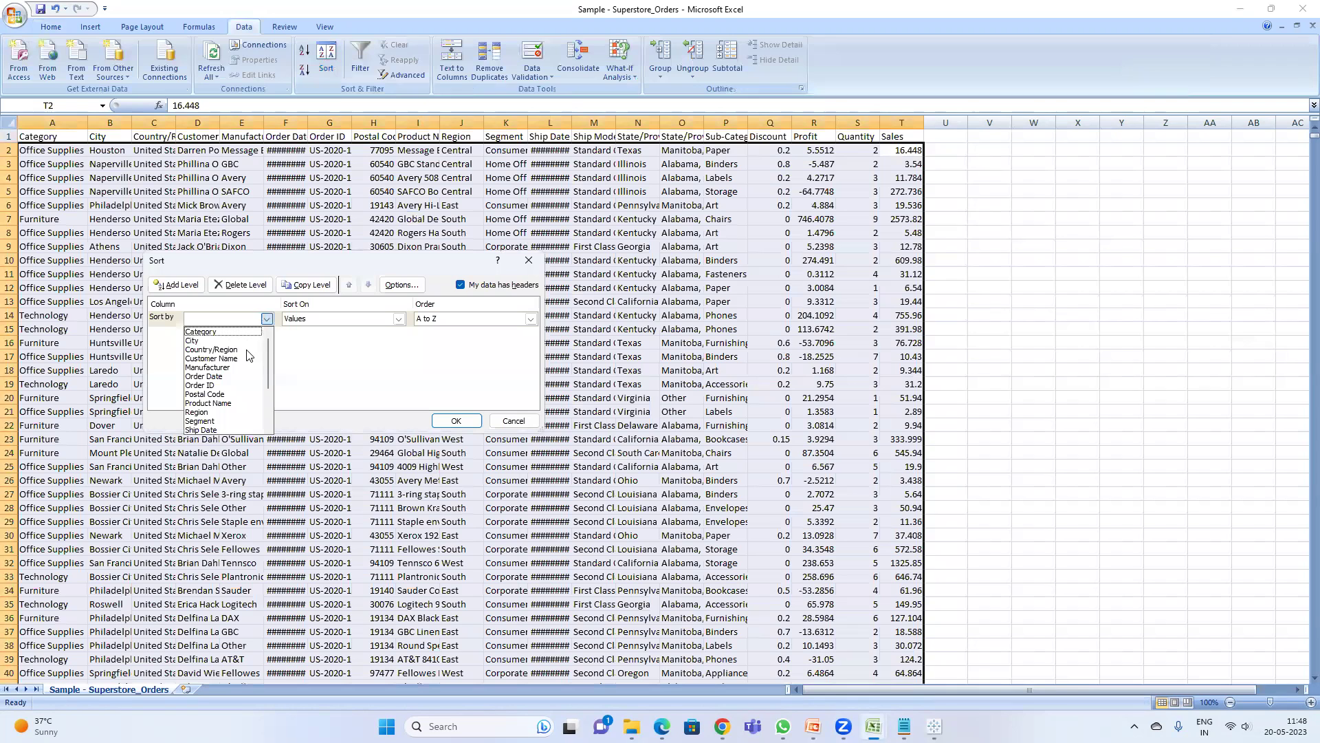
scroll(248, 385, "down", 3)
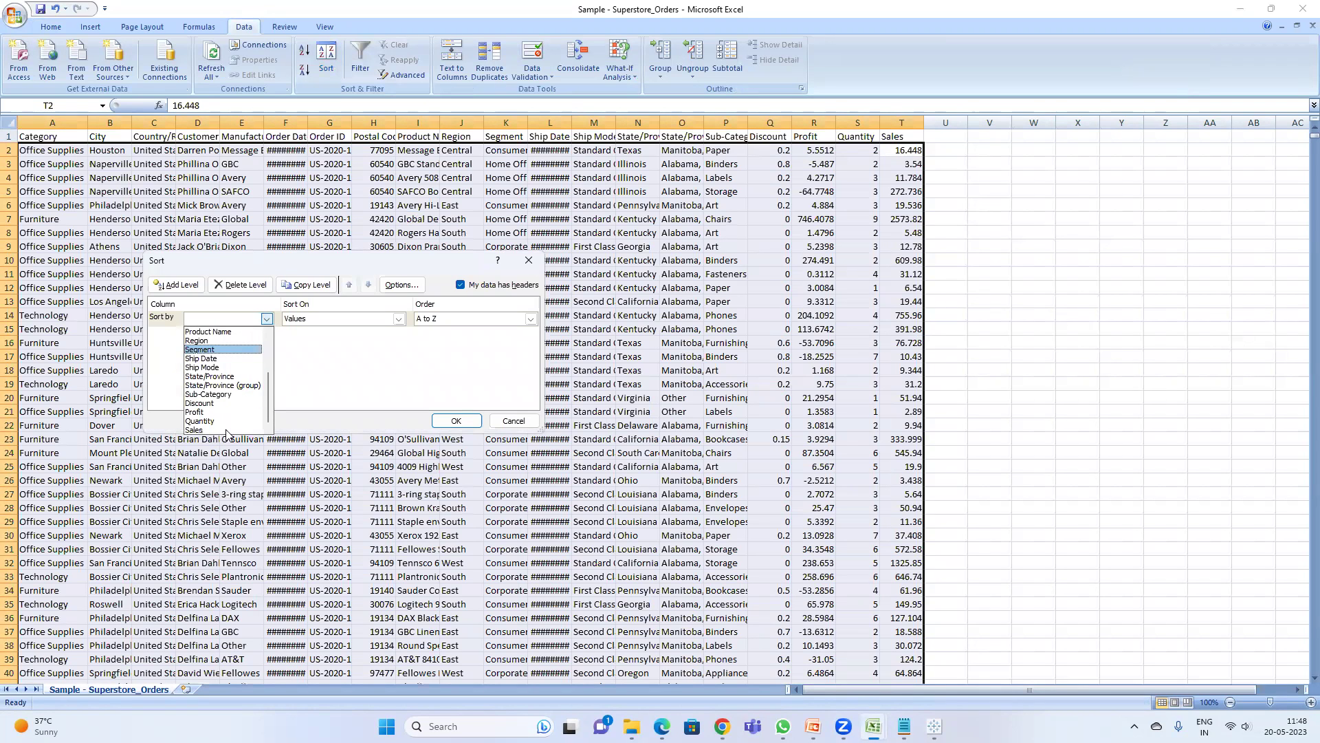
left_click(227, 430)
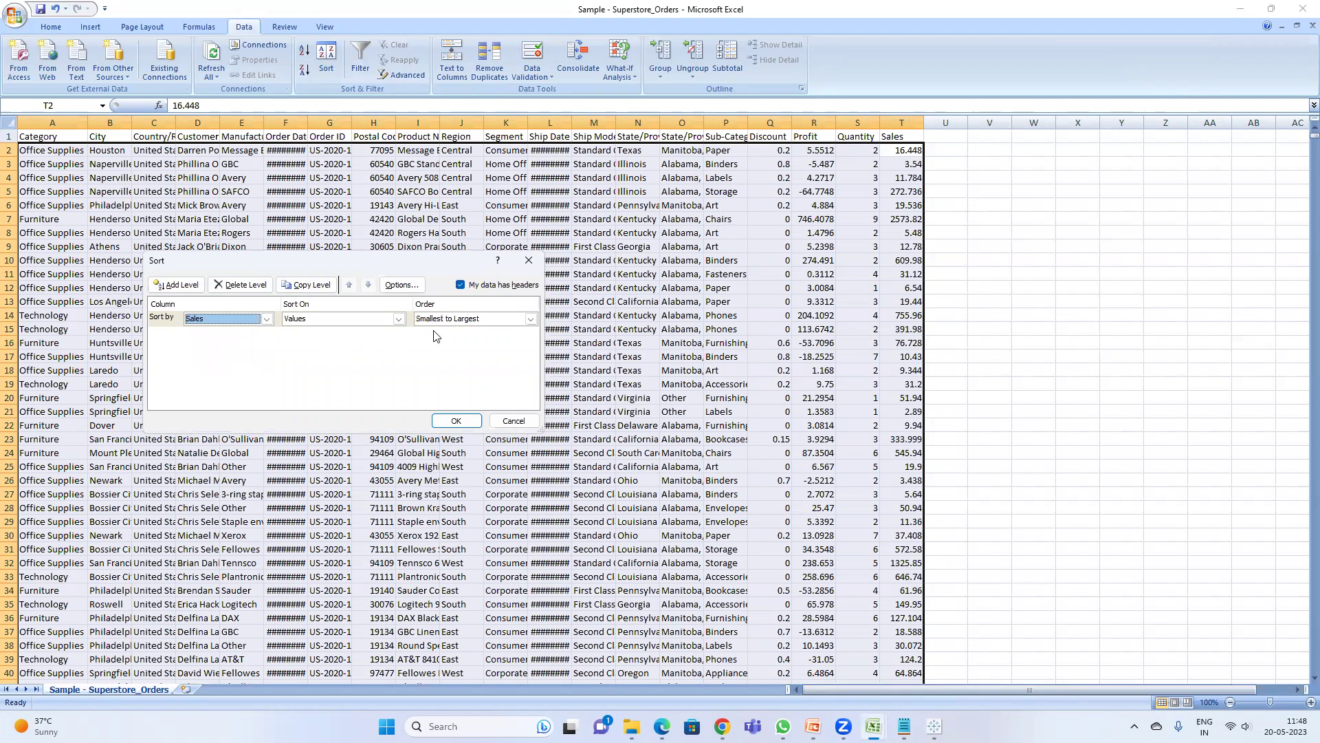
left_click(487, 318)
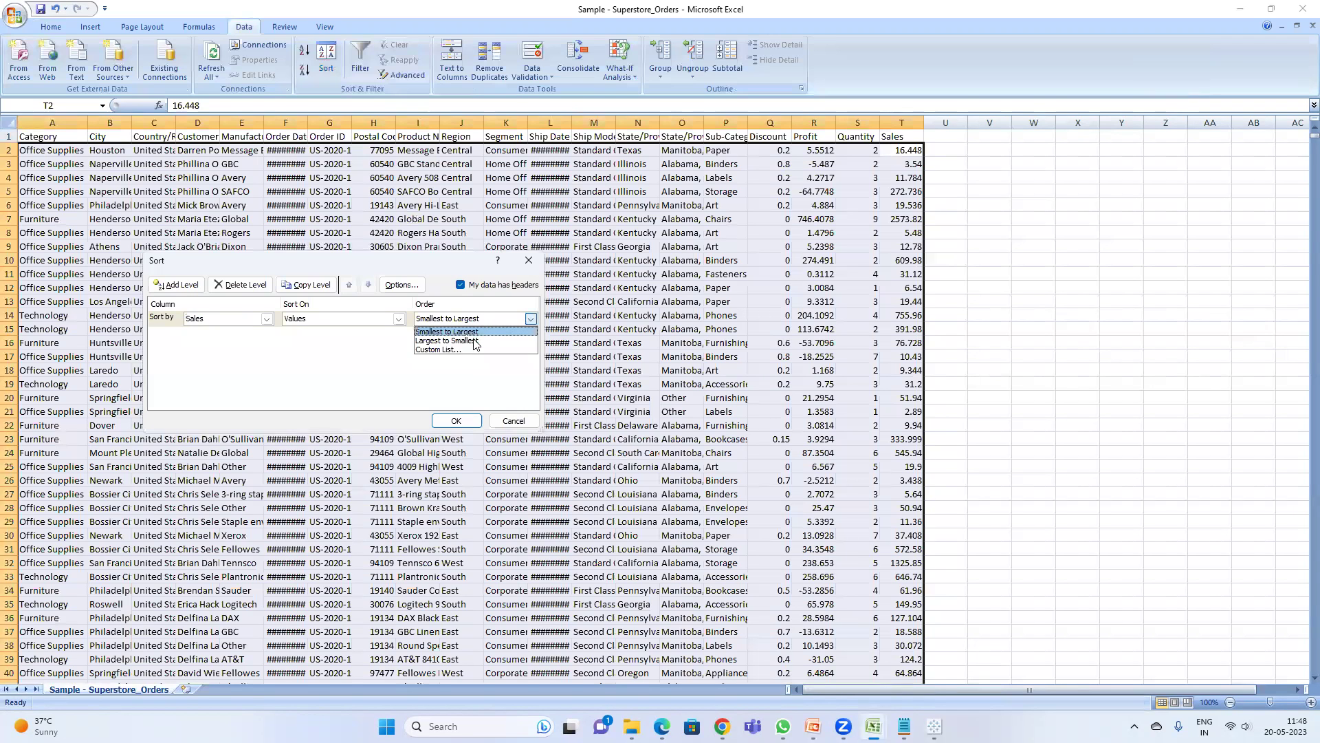
left_click(474, 341)
left_click(456, 423)
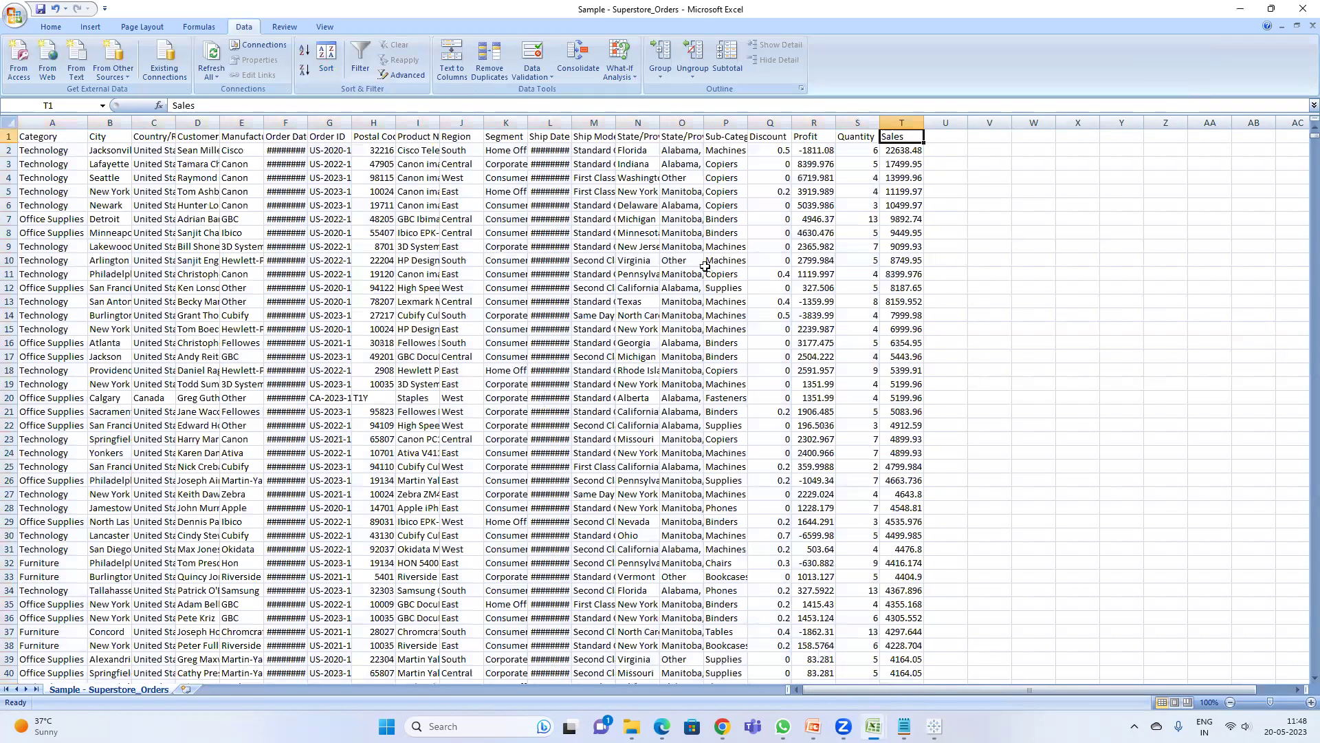
- Filter Category to Furniture only, check its top sale 4416.174, then return to Tableau
left_click(64, 138)
key("ctrl+shift+l")
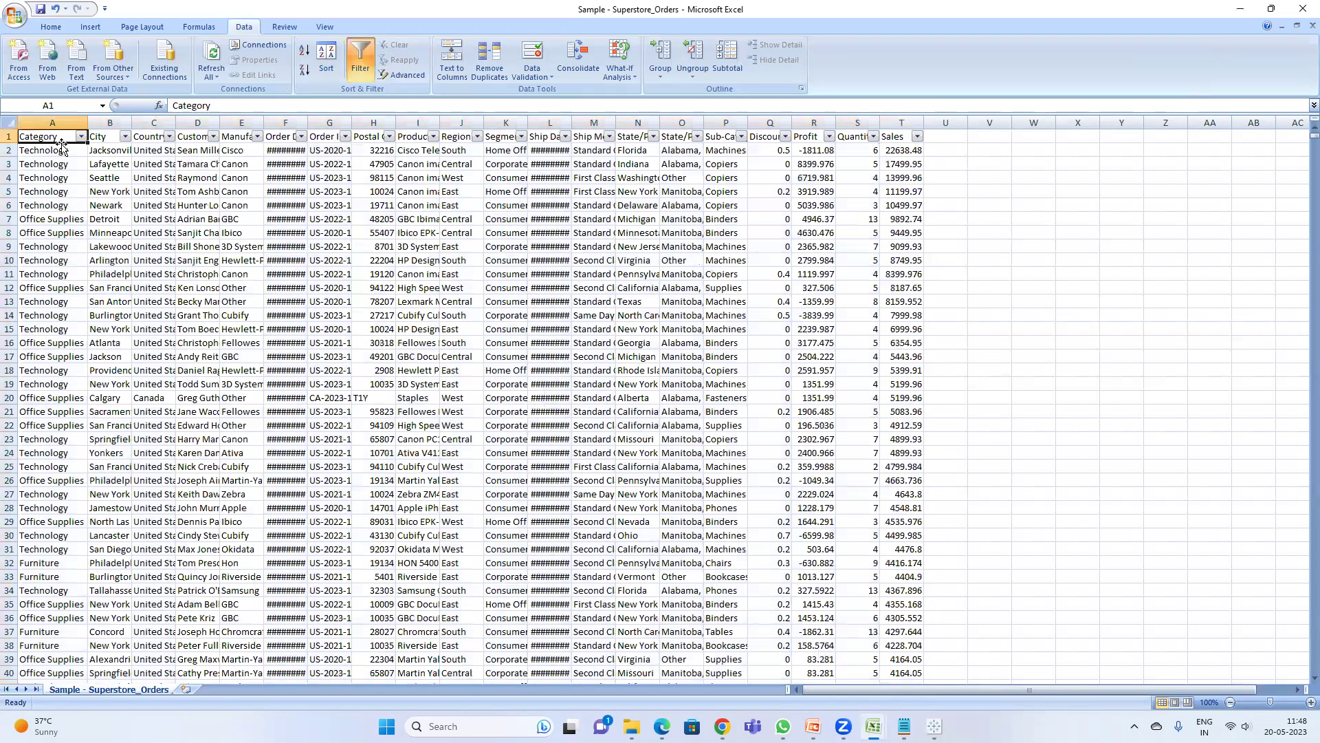
left_click(82, 137)
left_click(44, 245)
left_click(43, 257)
left_click(69, 368)
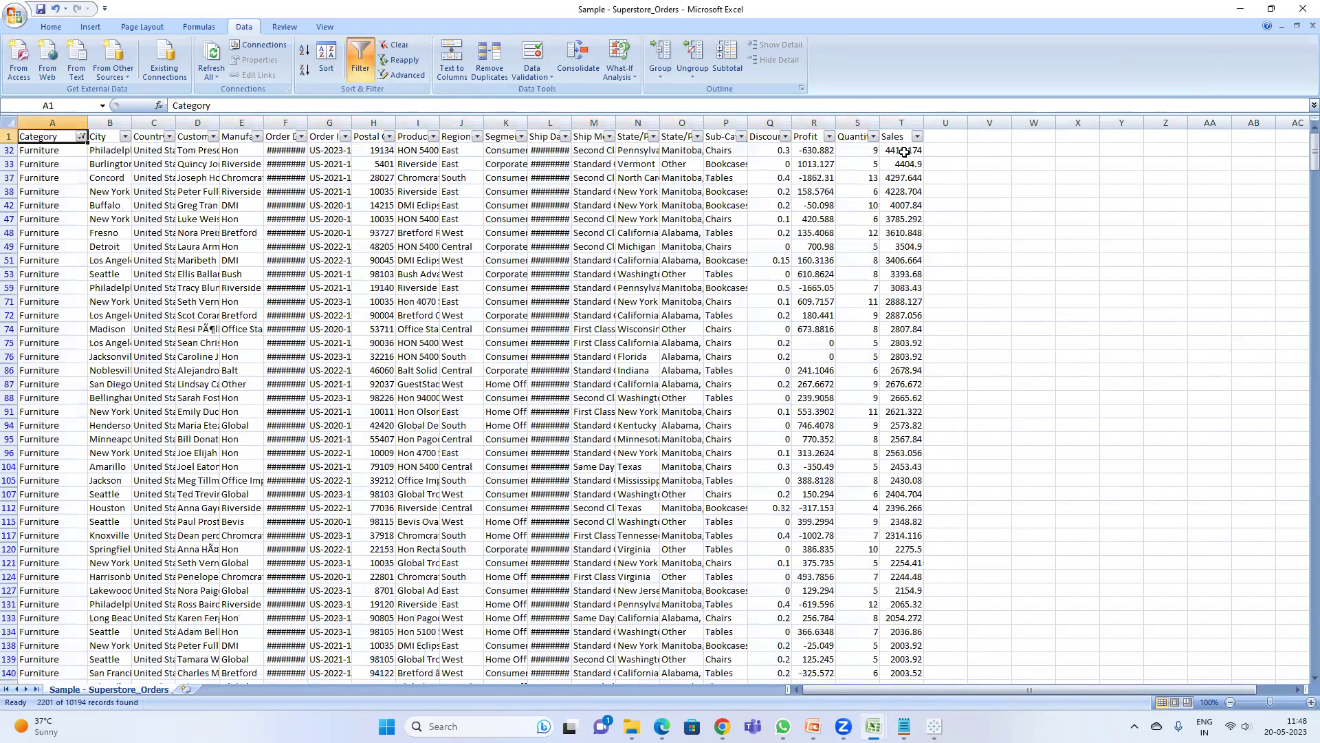
left_click(903, 152)
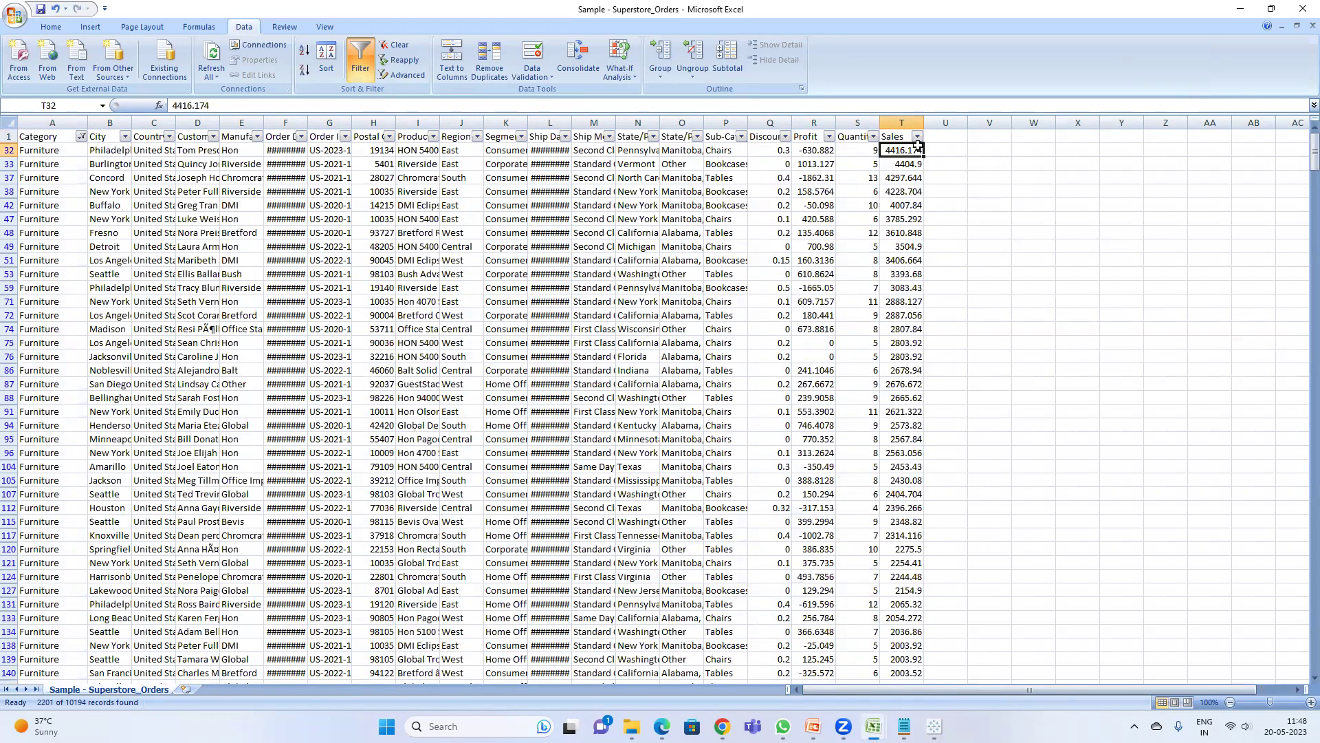
key("alt+Tab")
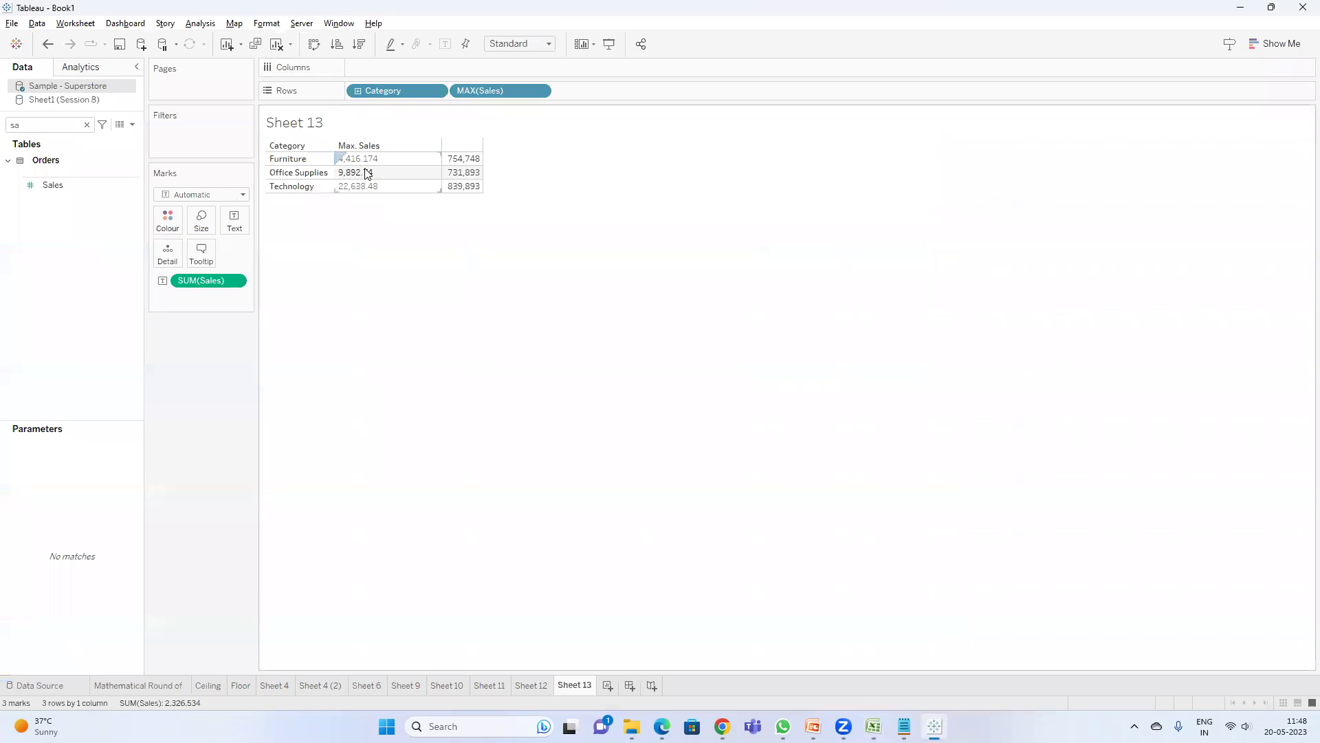
- Select the filtered Sales values to the last row, then shrink the Excel window
mouse_move(464, 165)
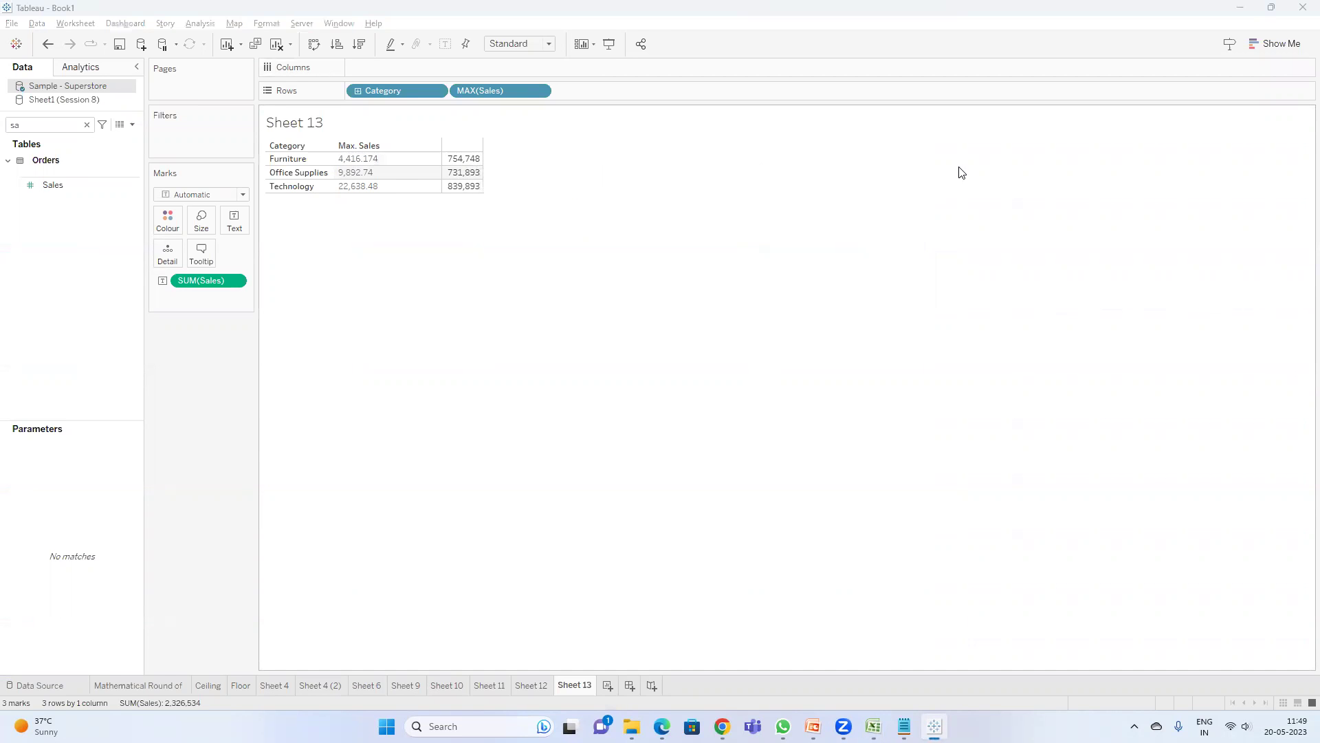
key("alt+Tab")
left_click(934, 726)
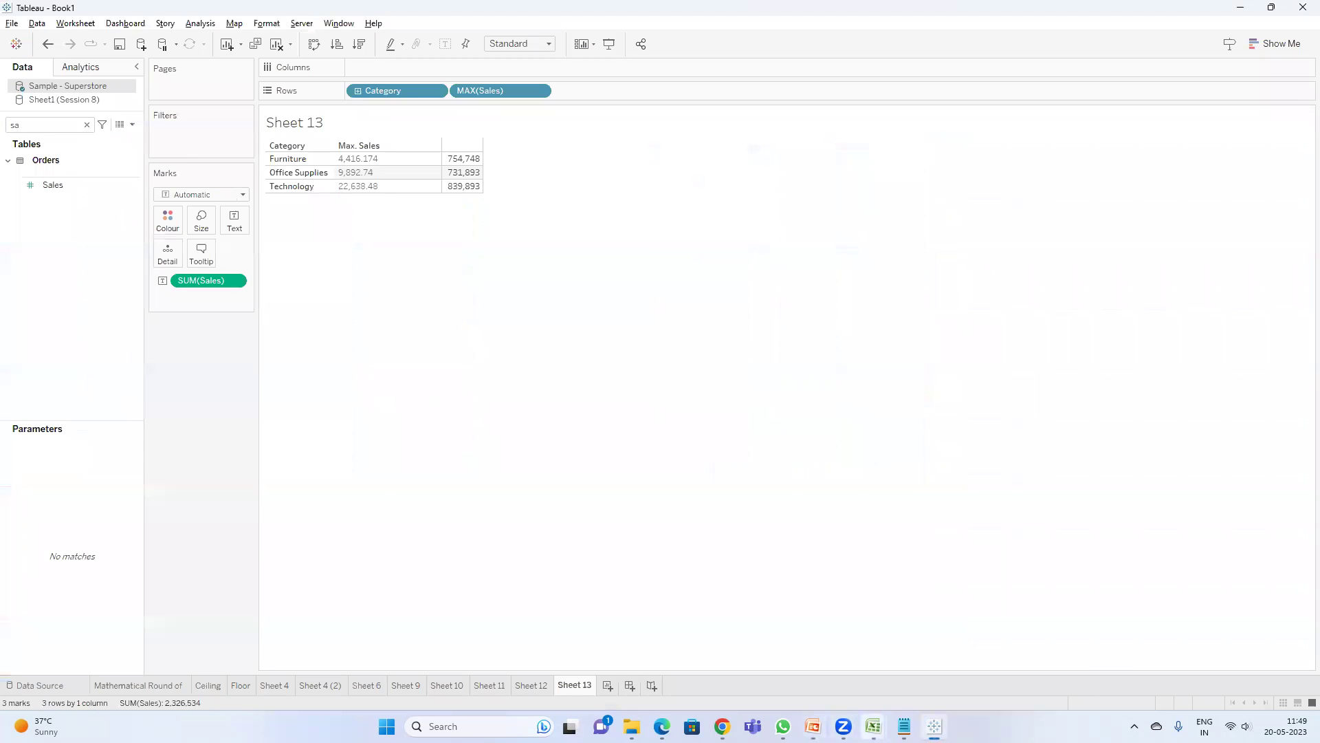
mouse_move(874, 726)
left_click(1009, 640)
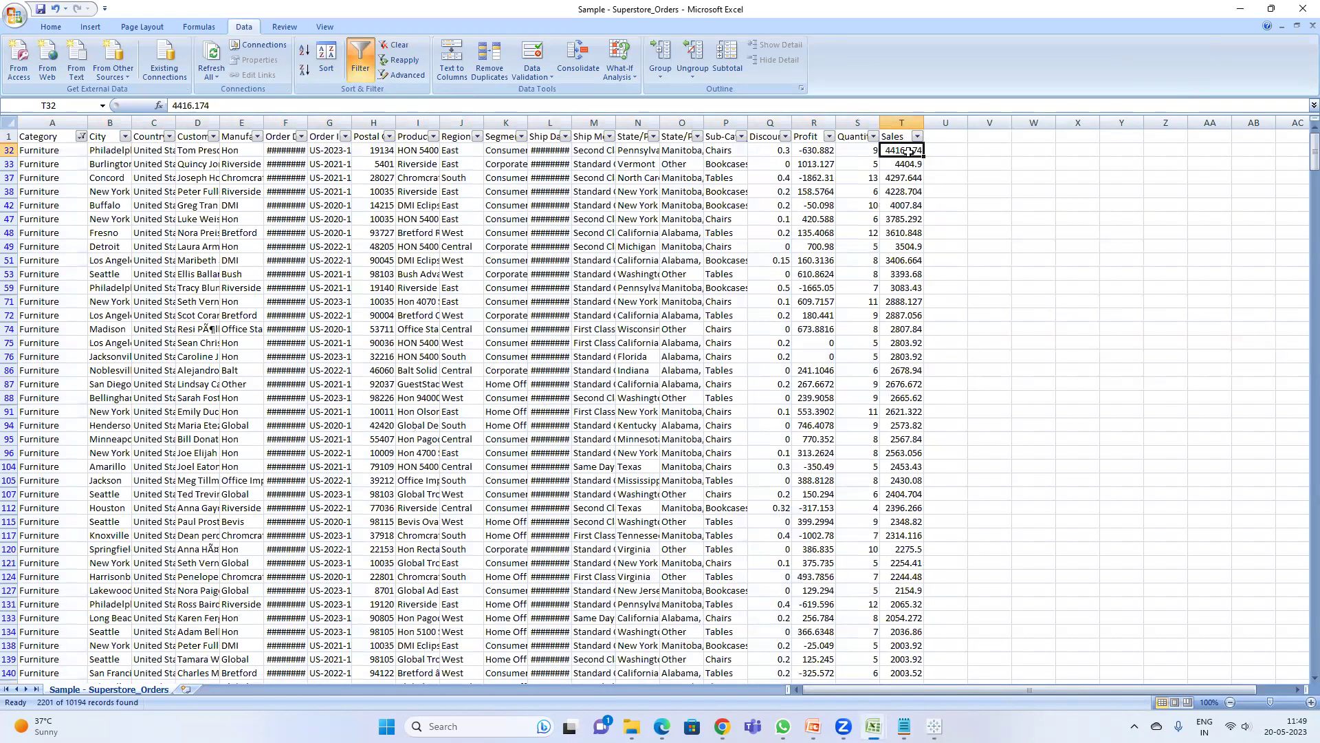
key("ctrl+shift+Down")
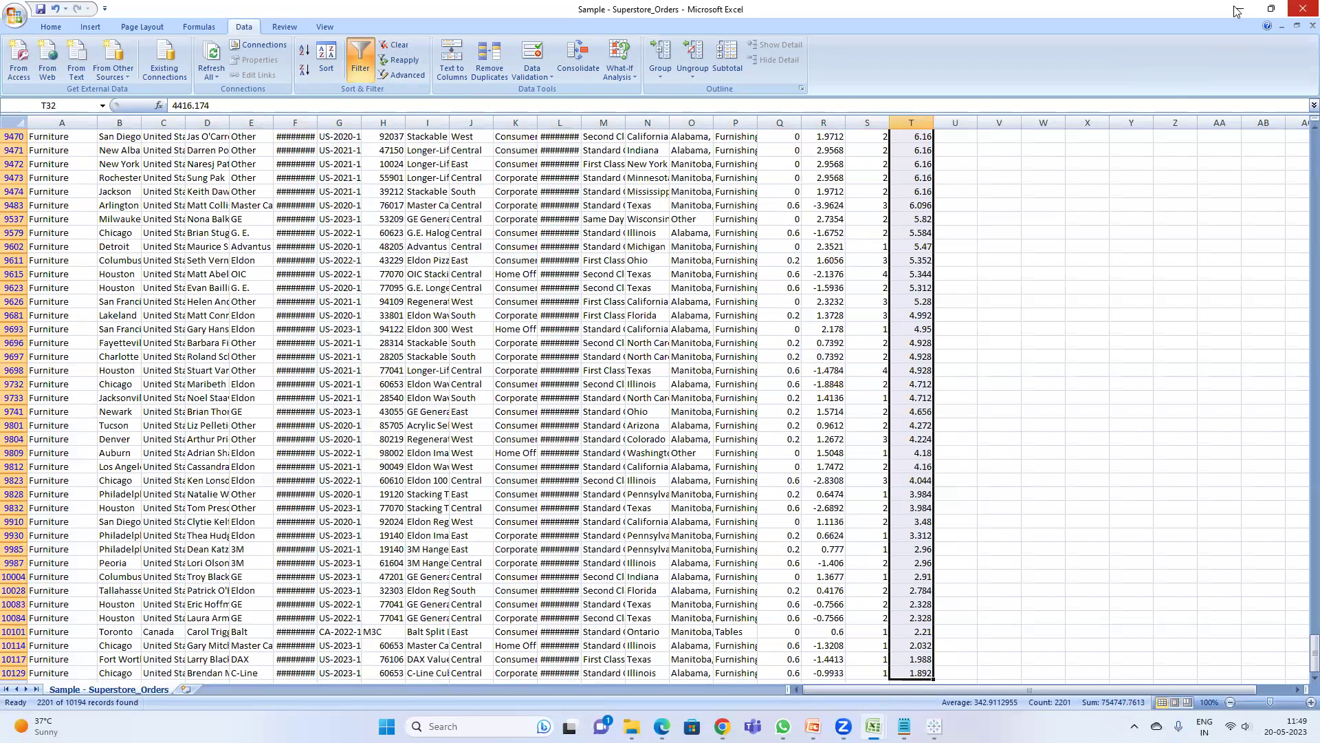
left_click(1270, 9)
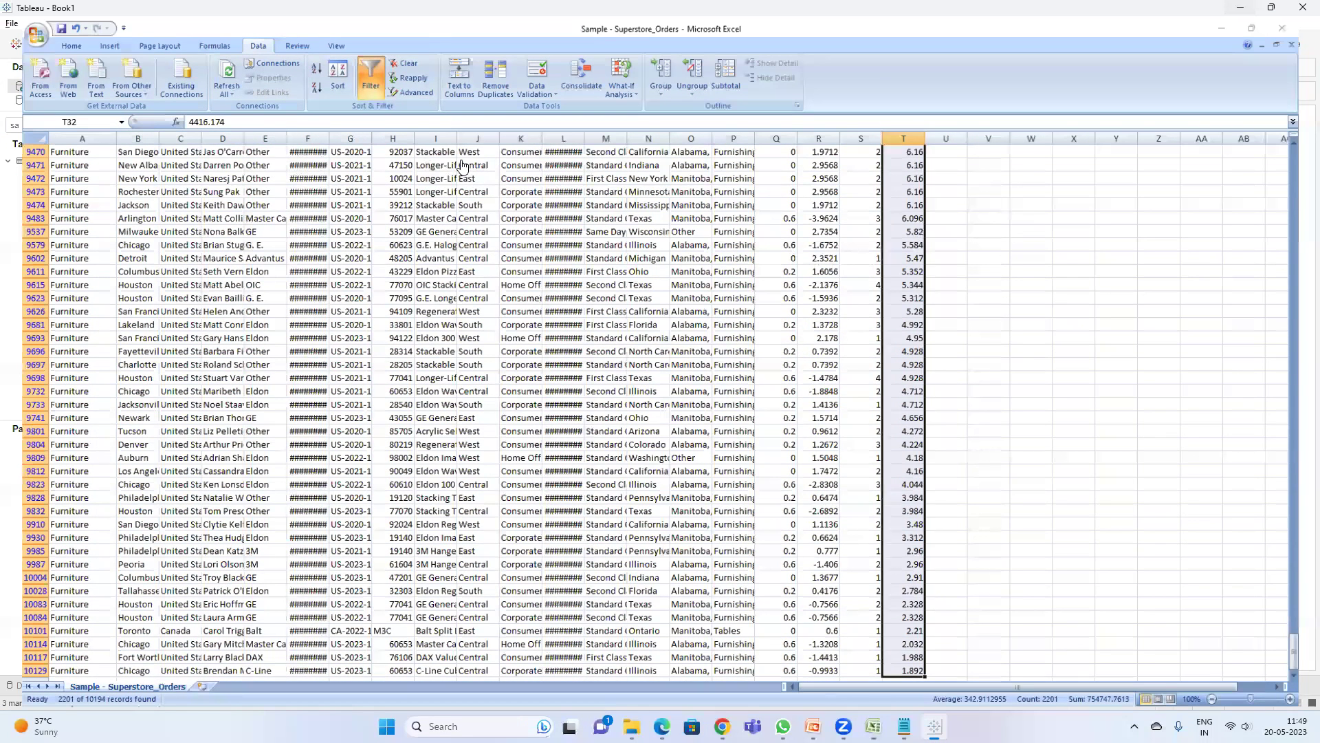
- Compare Tableau's Sheet 13 with the workbook, reducing the Sales selection to one cell
key("alt+Tab")
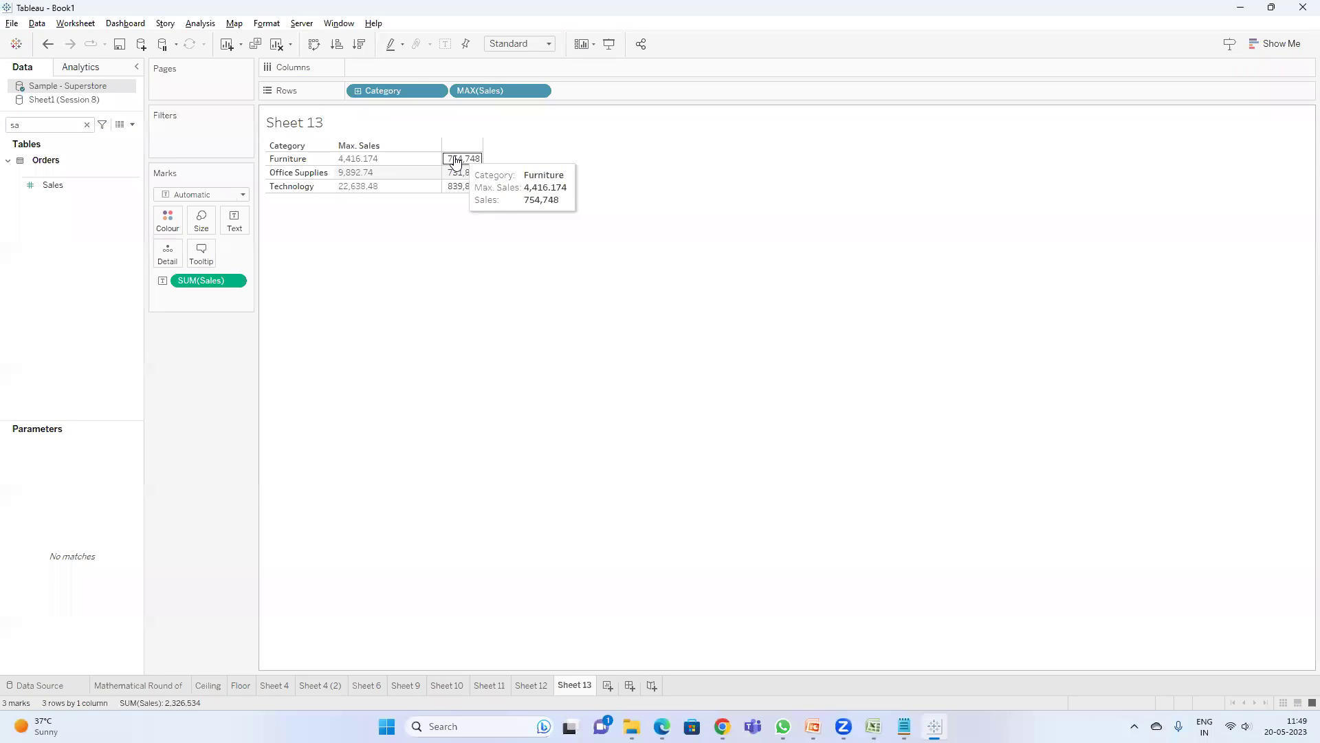
key("alt+Tab")
mouse_move(874, 726)
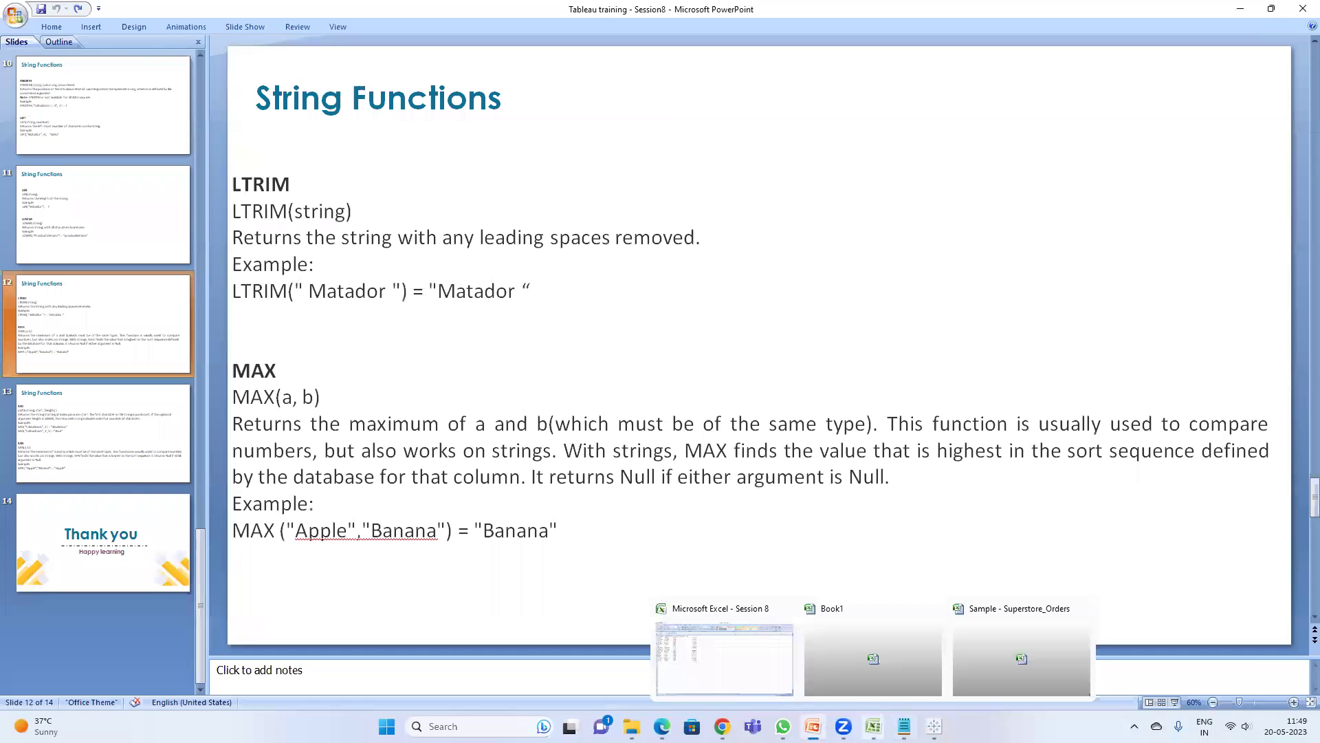
left_click(1031, 655)
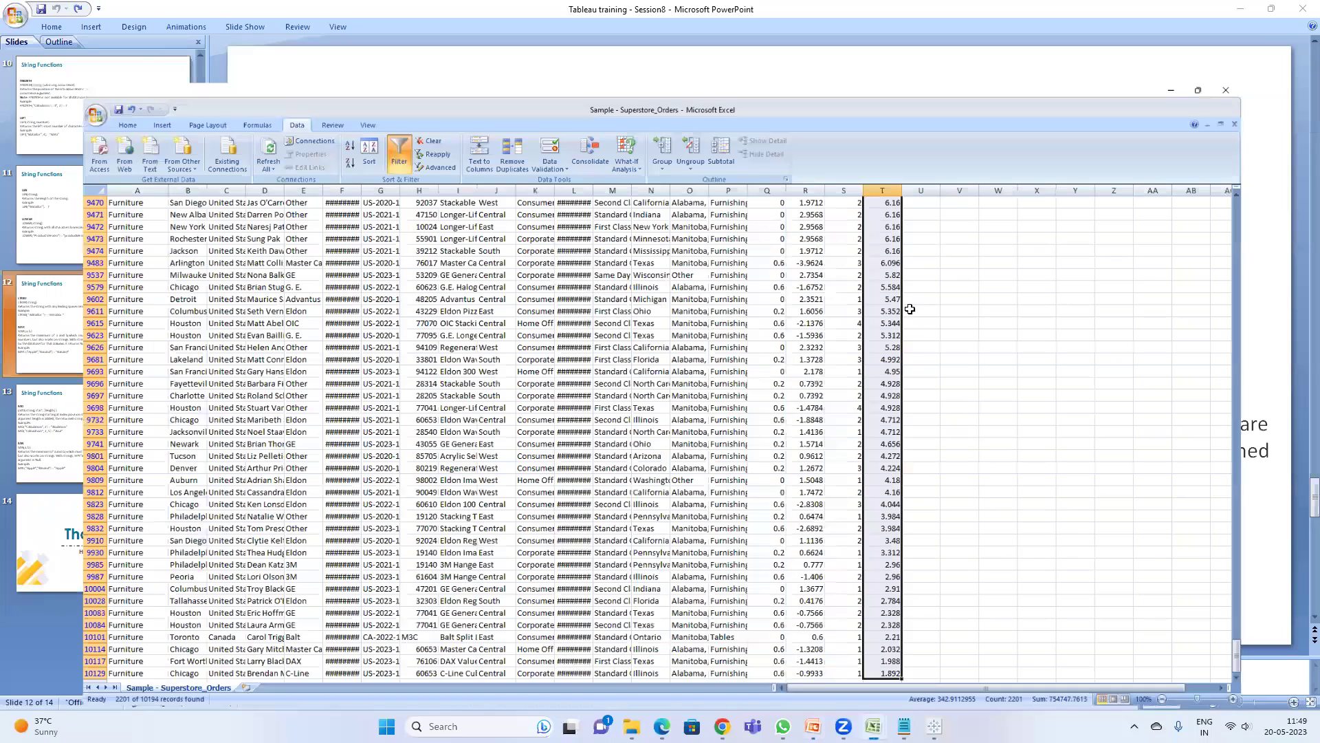
left_click_drag(1314, 653, 1314, 127)
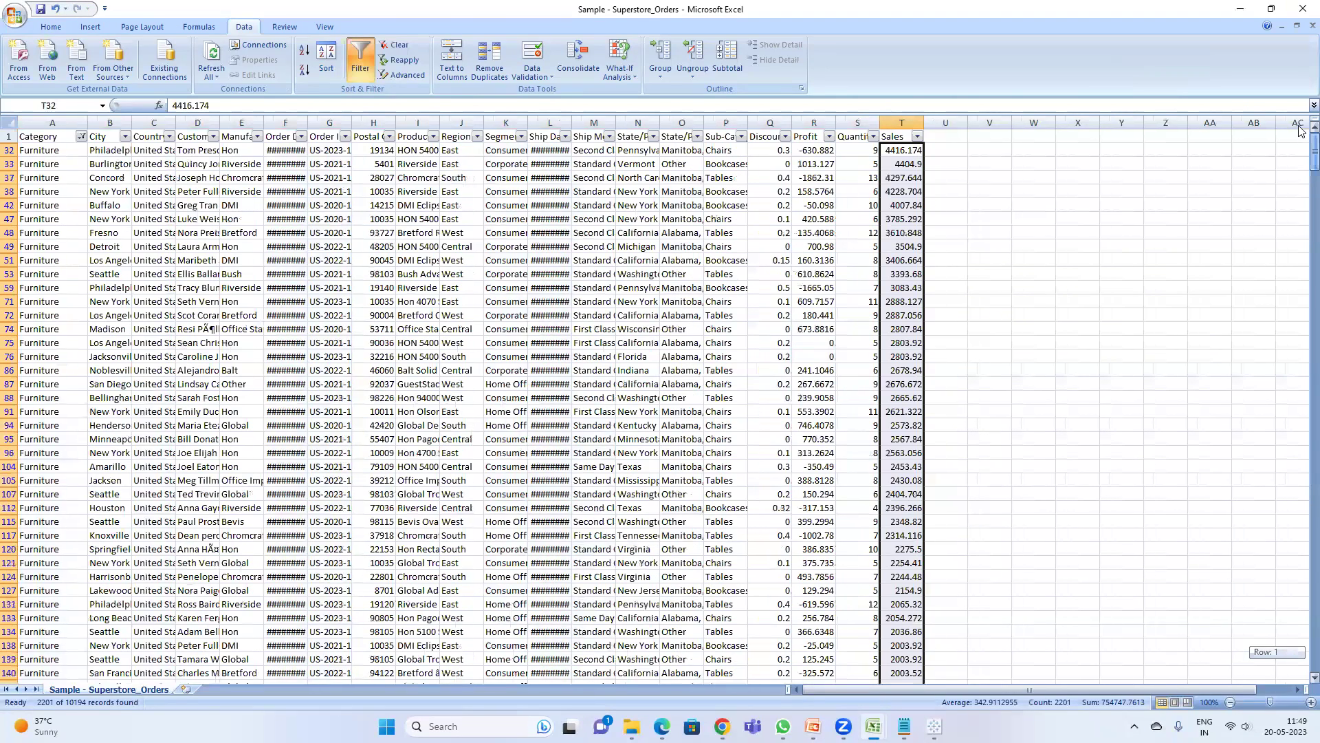
left_click(907, 156)
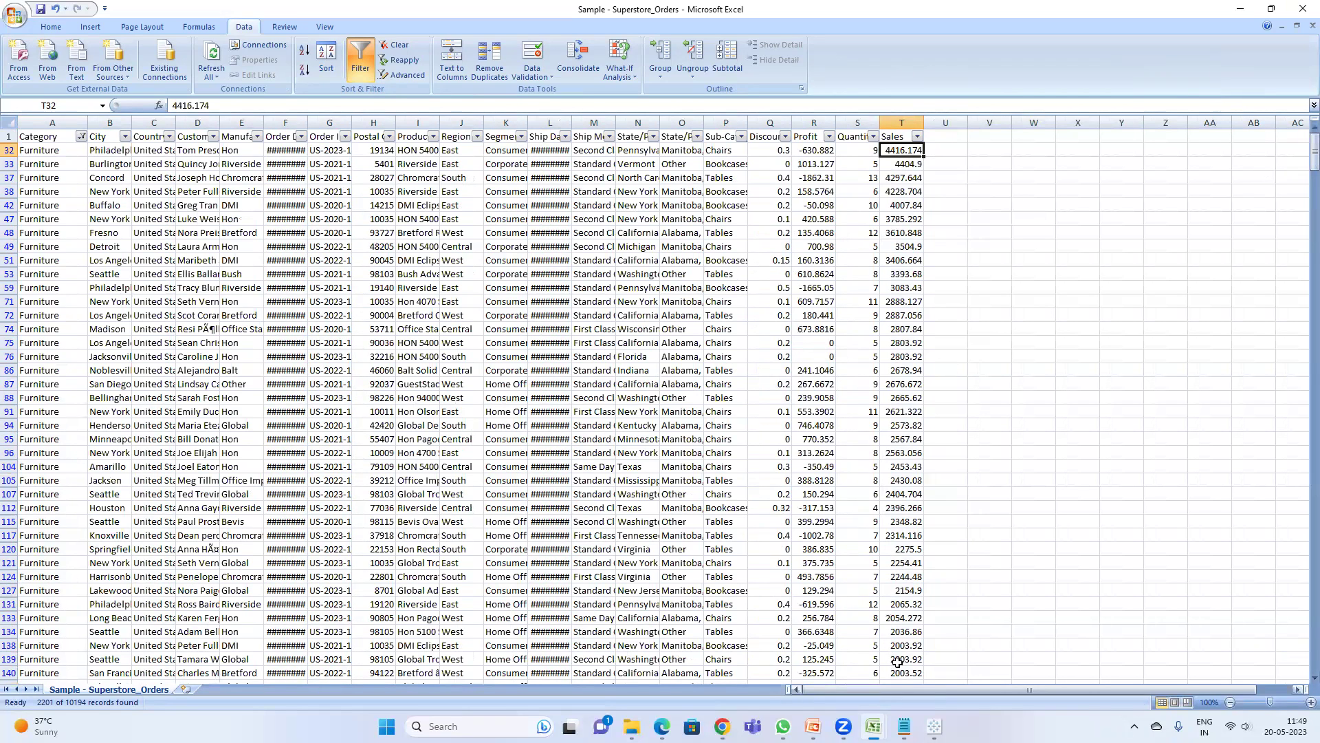
left_click(1241, 11)
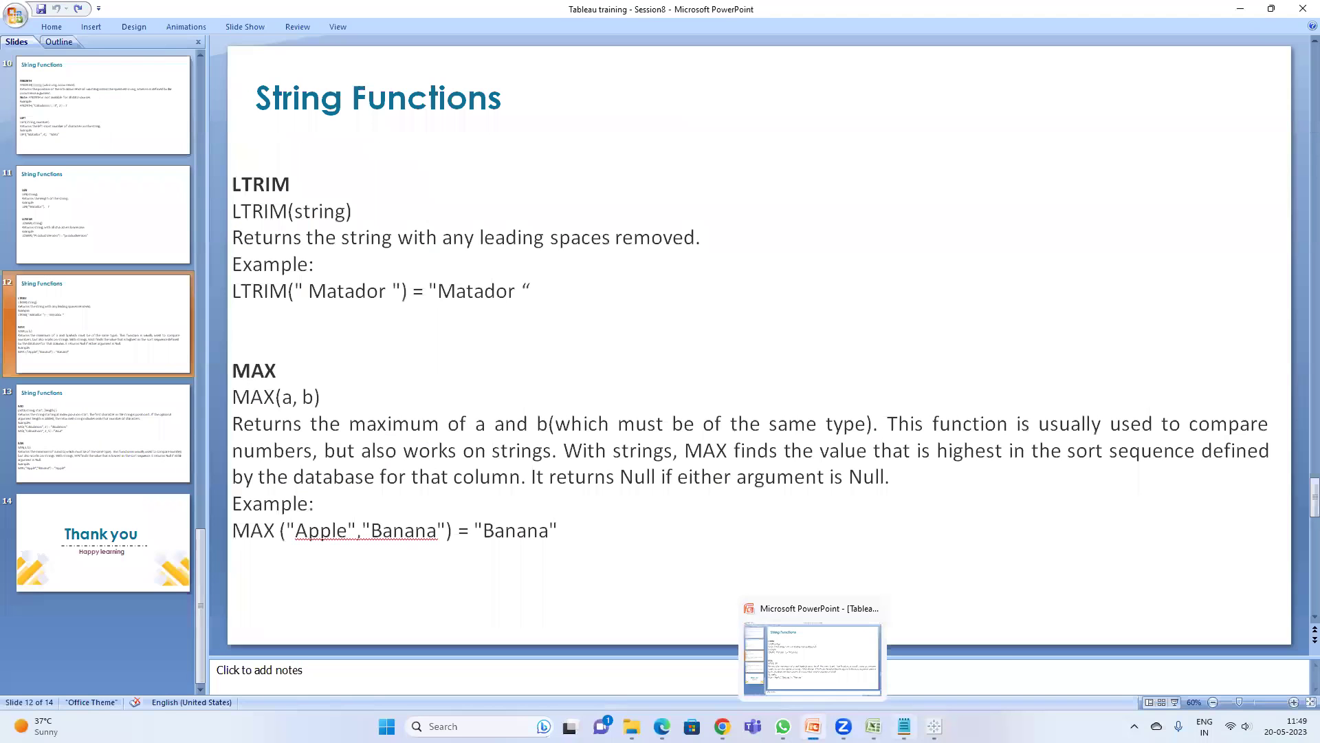
left_click(933, 726)
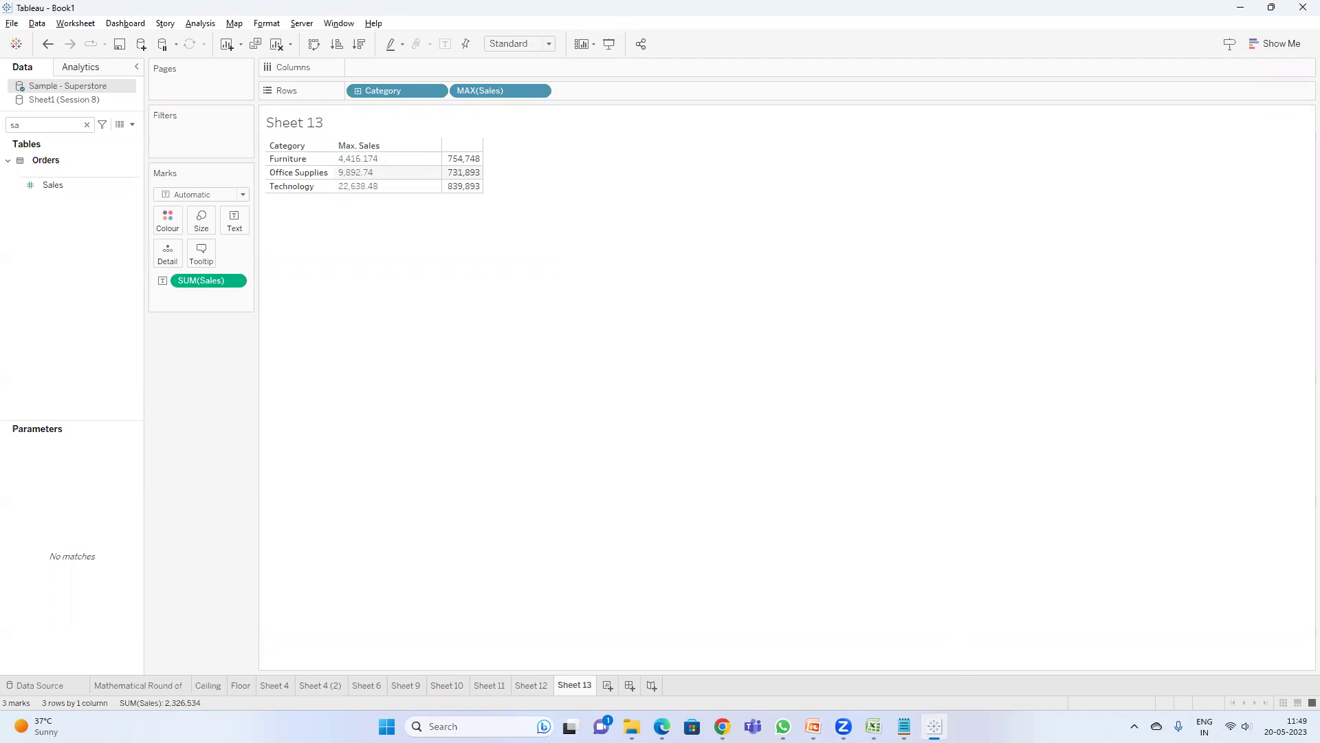
mouse_move(873, 726)
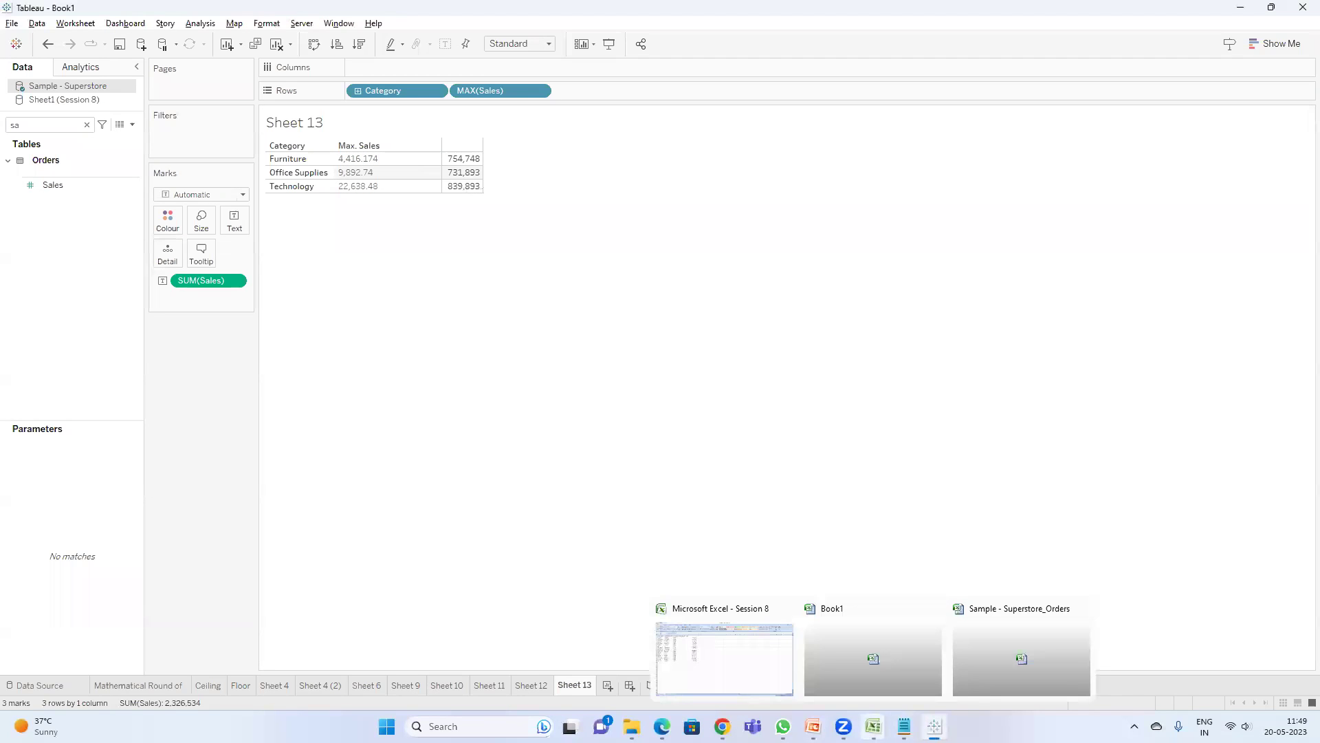
left_click(1034, 660)
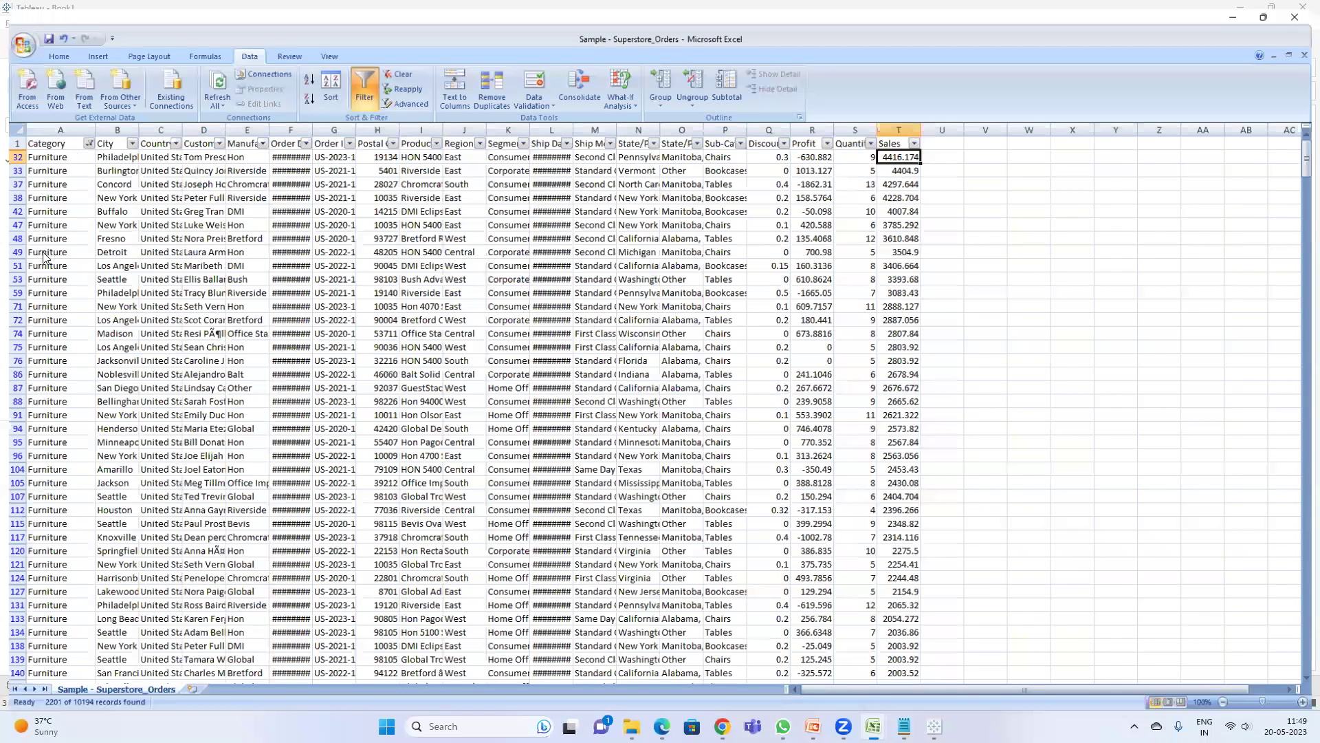
- Filter the Category column to show Office Supplies rows only
left_click(86, 140)
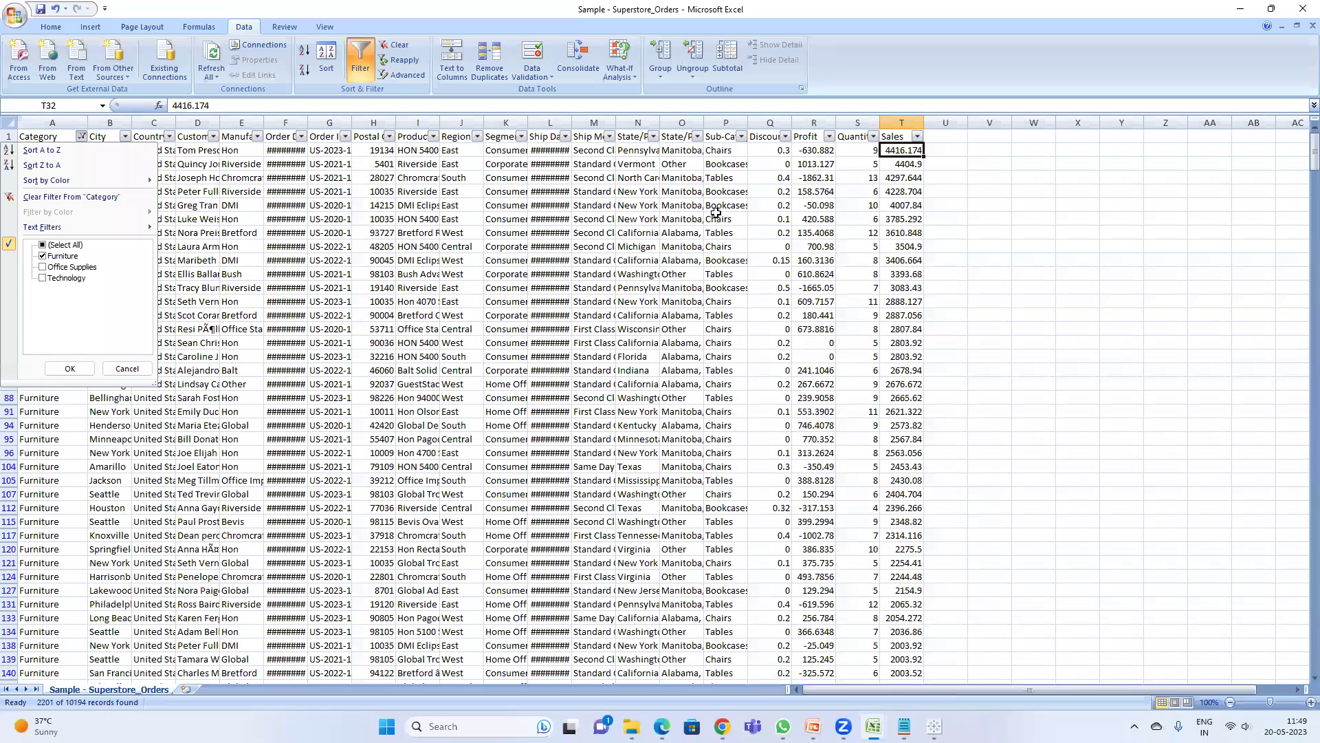
left_click(68, 370)
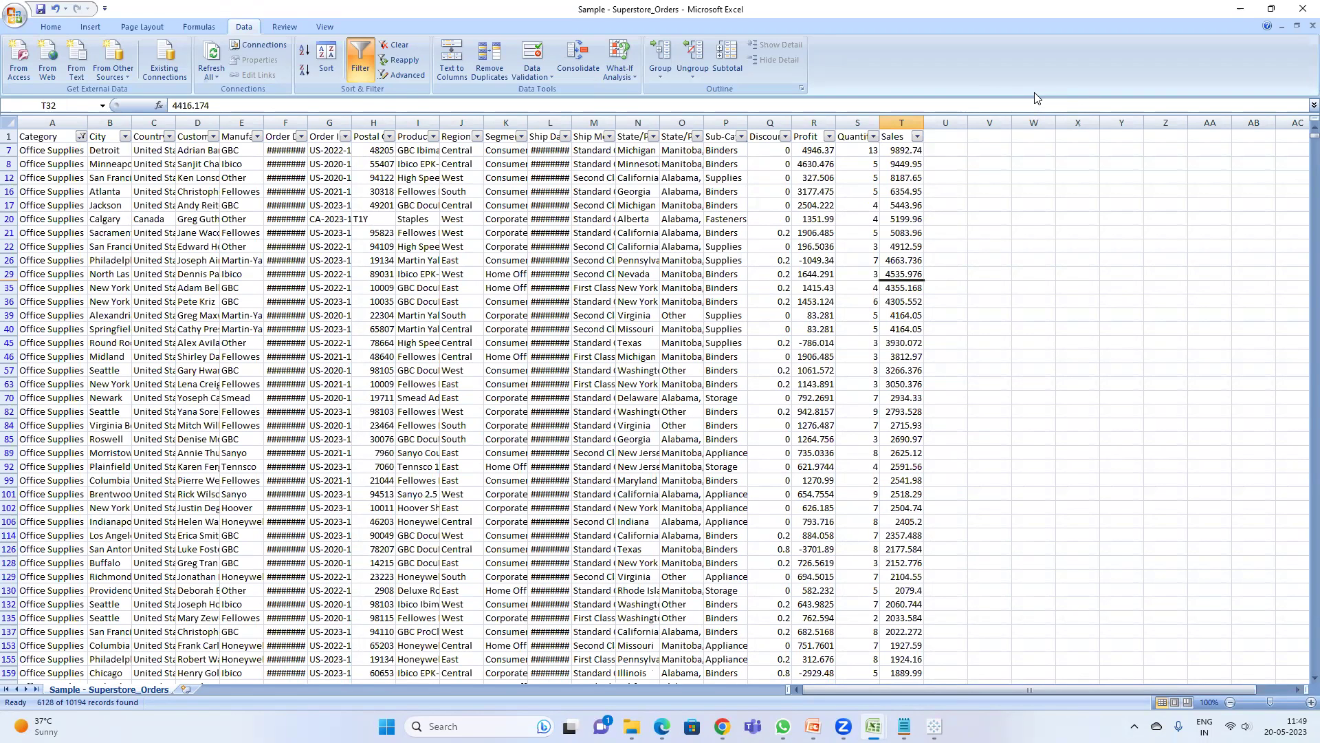
left_click(1238, 10)
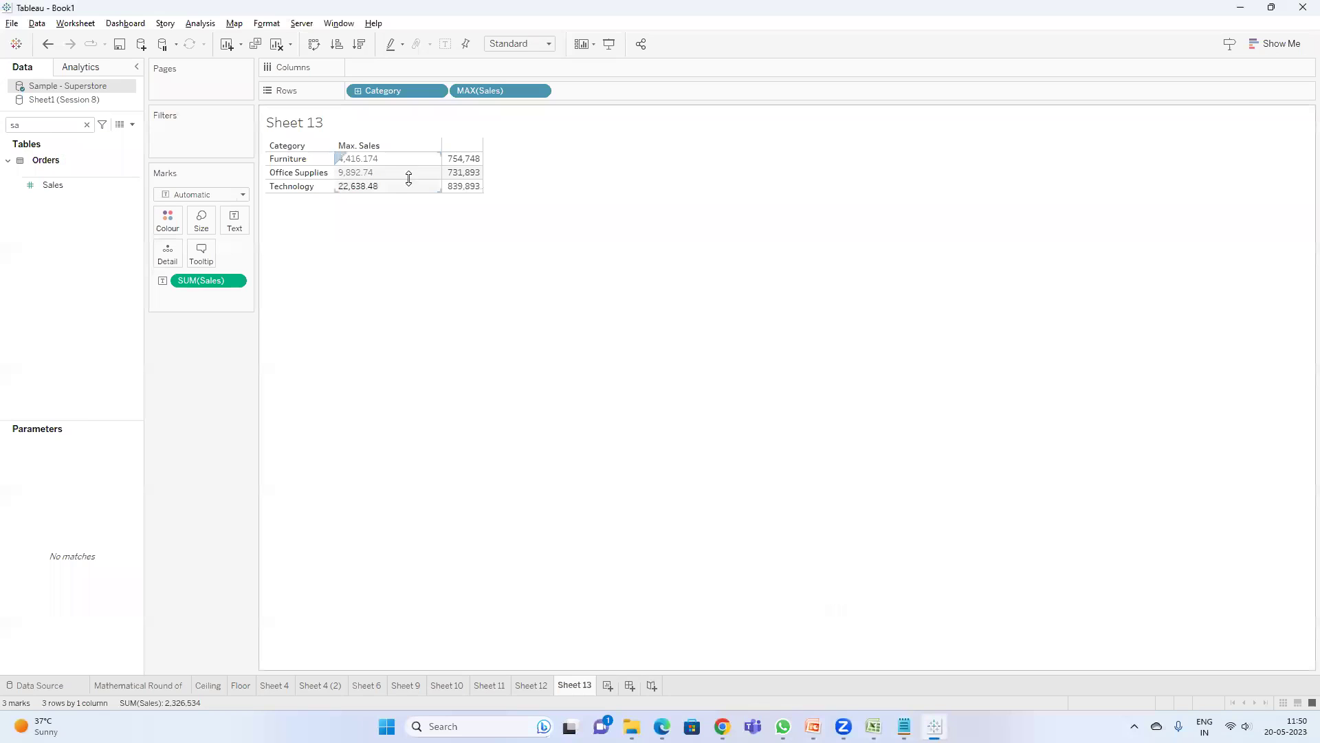
key("alt+Tab")
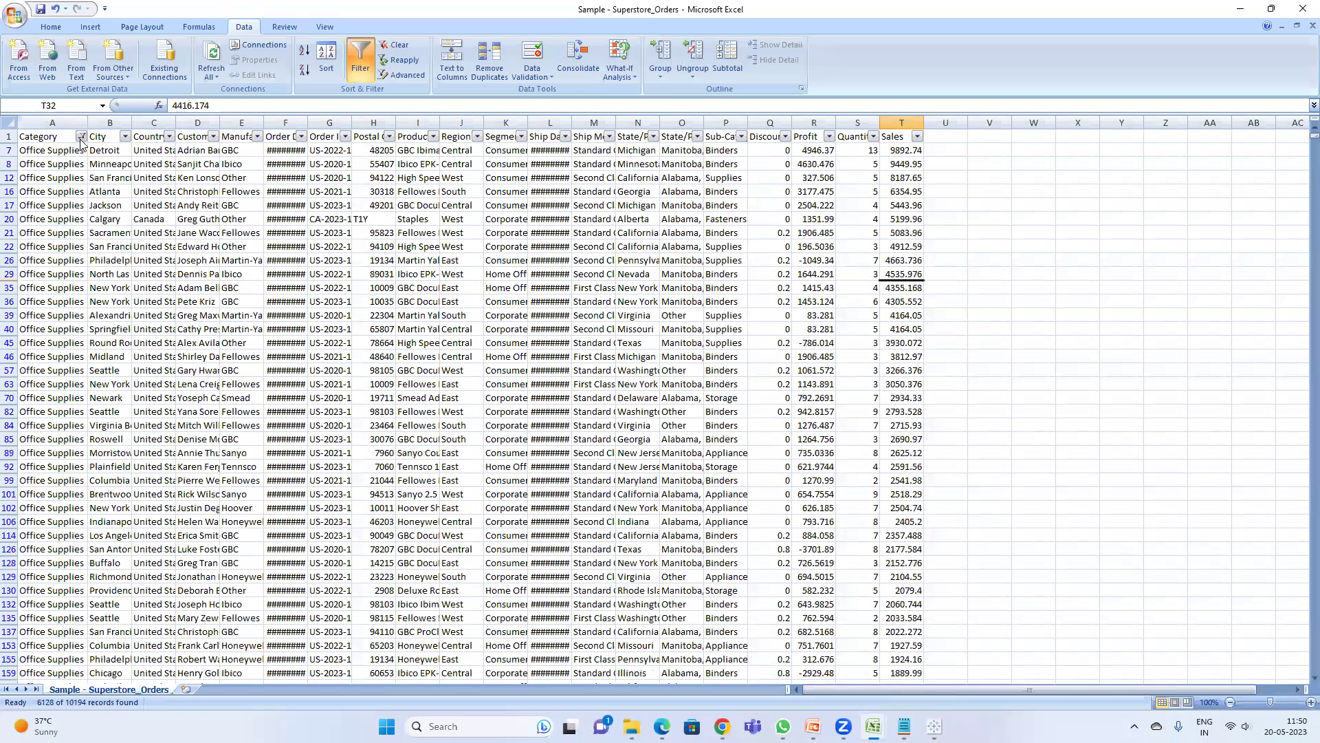
- Switch the Category filter from Office Supplies to Technology only
left_click(80, 137)
left_click(43, 267)
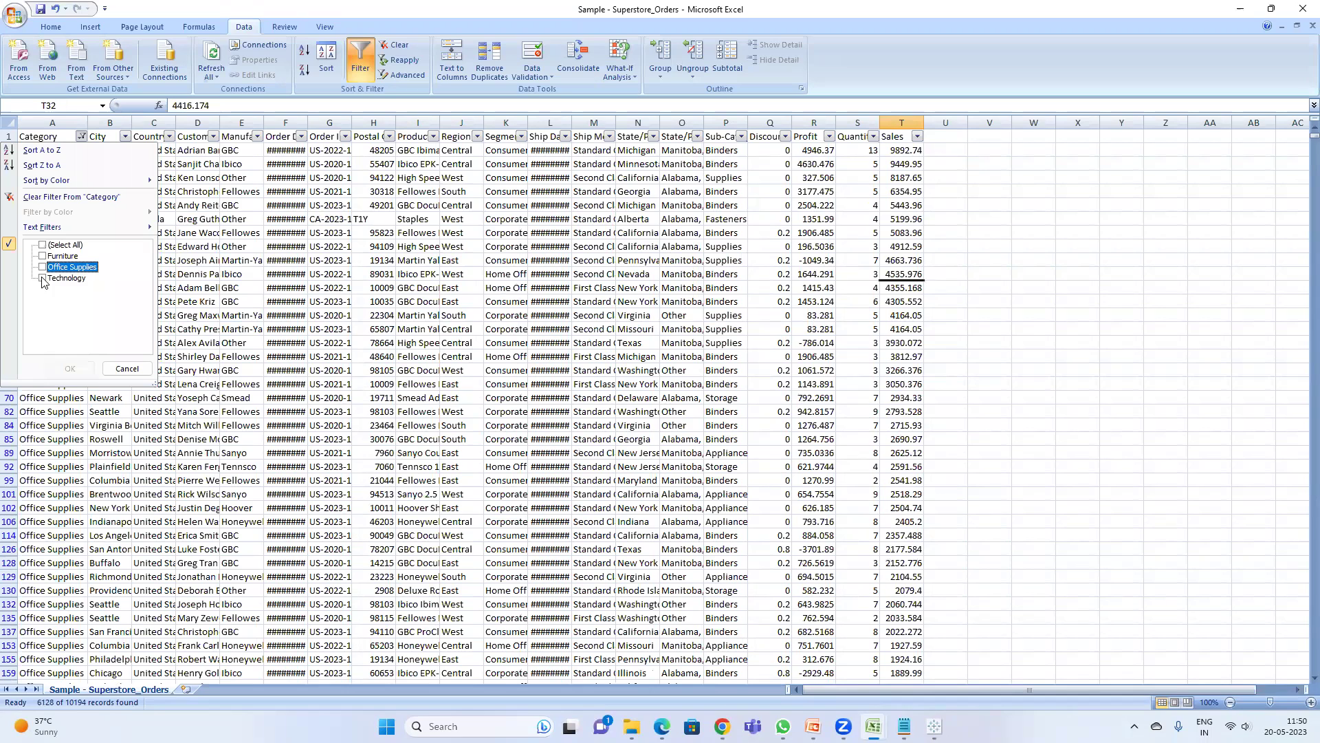
left_click(43, 279)
left_click(71, 369)
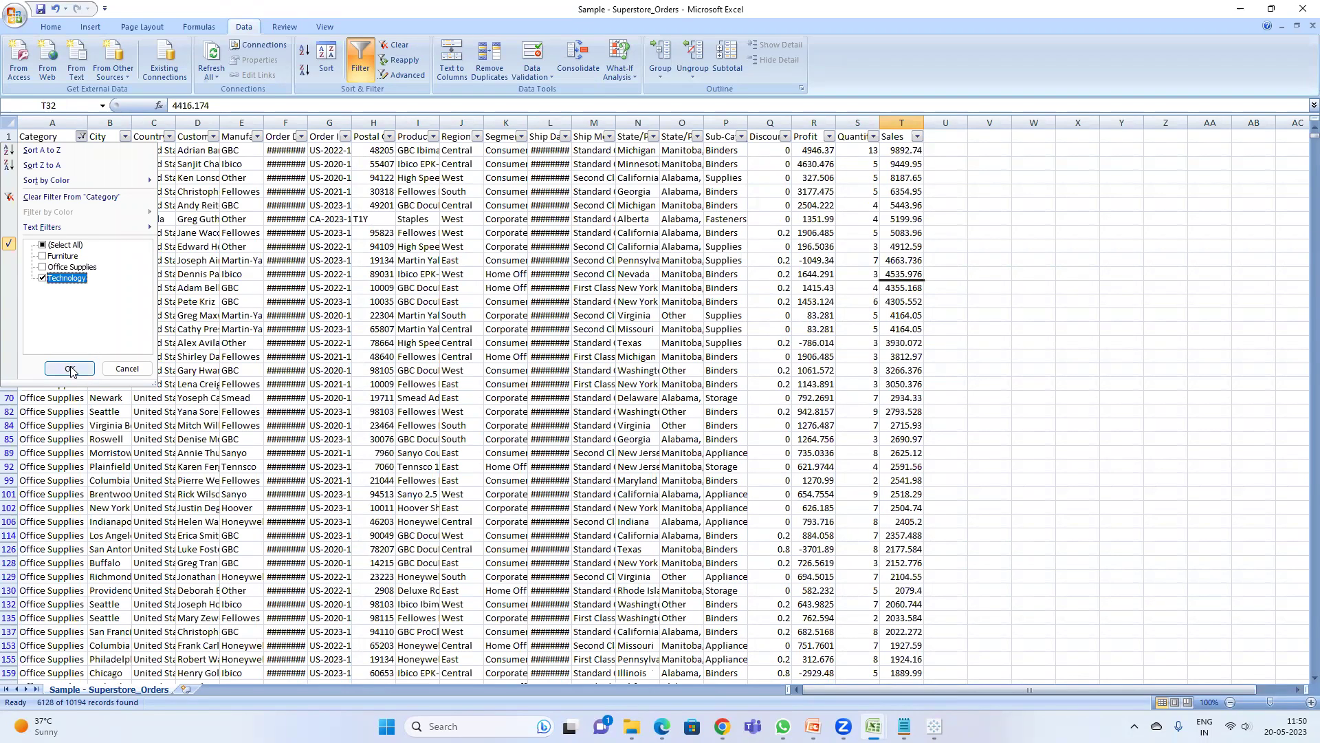
left_click(980, 207)
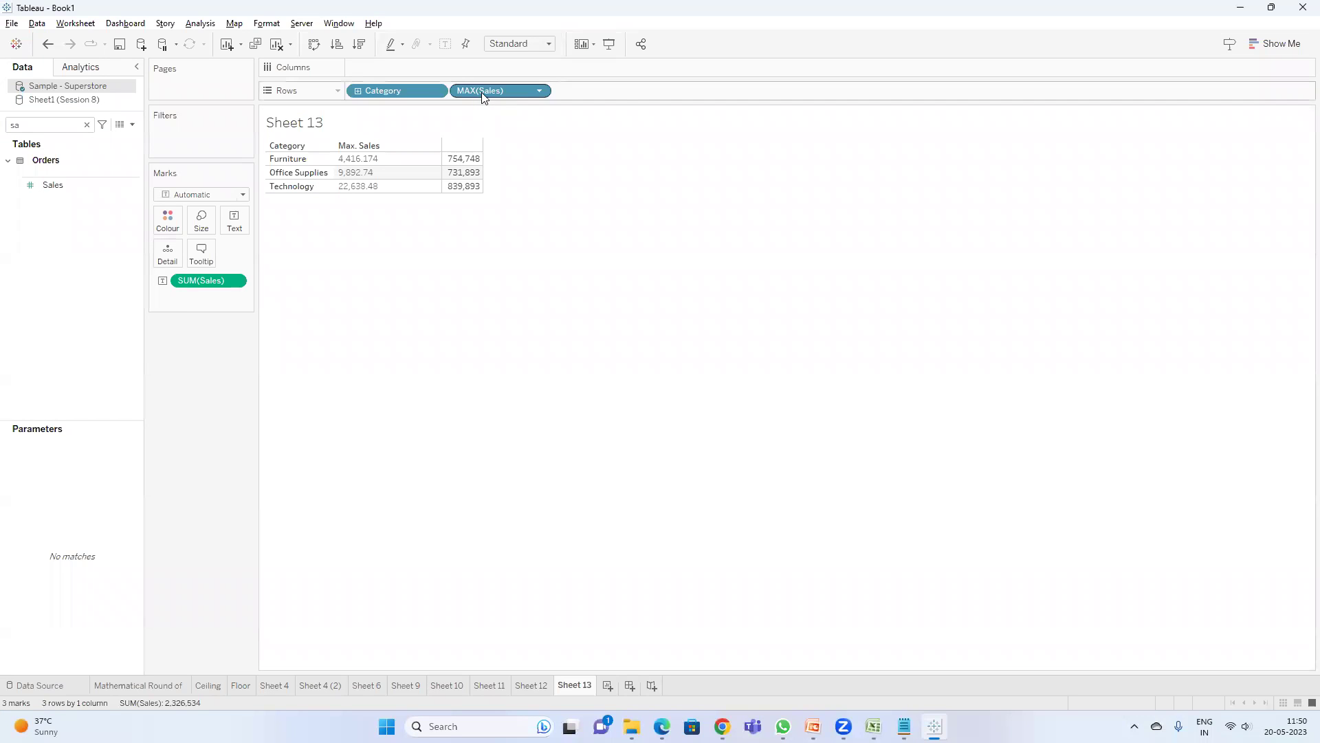
- Change the Sales pill on Rows from Maximum to Minimum aggregation
right_click(483, 96)
mouse_move(593, 273)
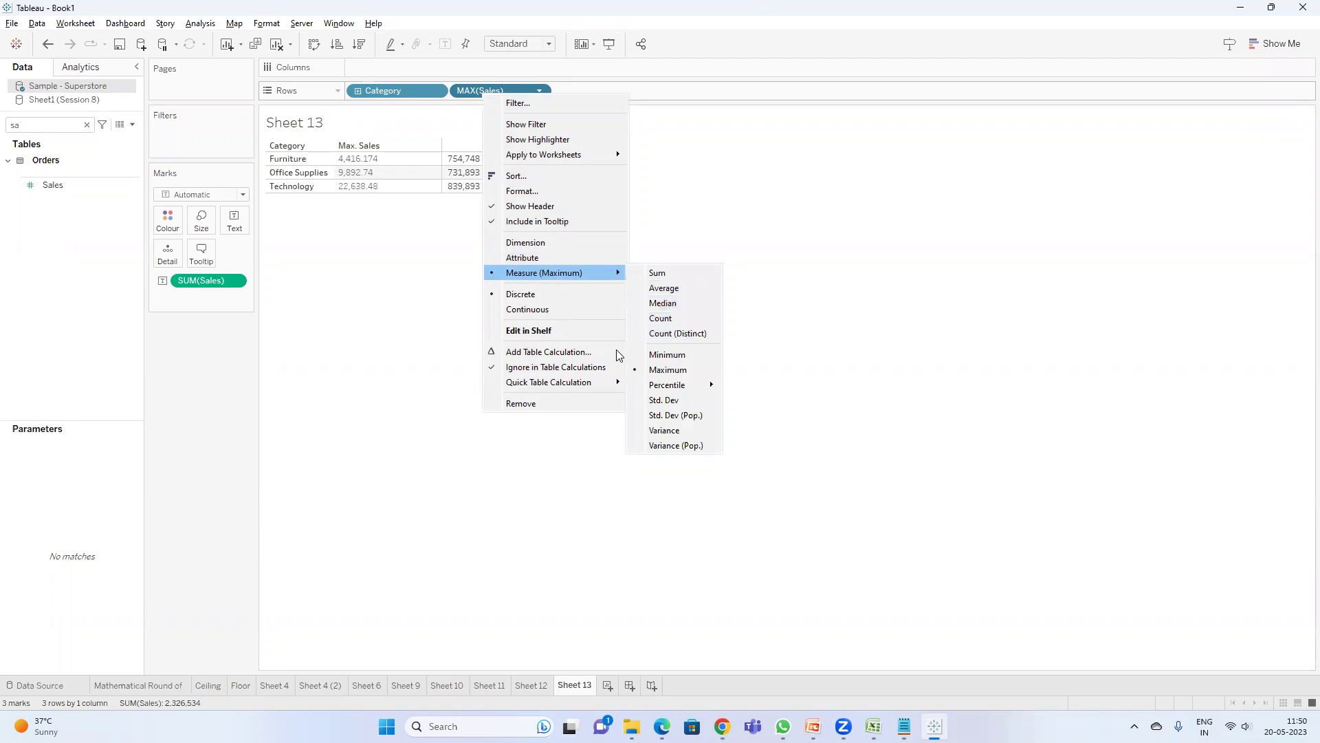
left_click(672, 356)
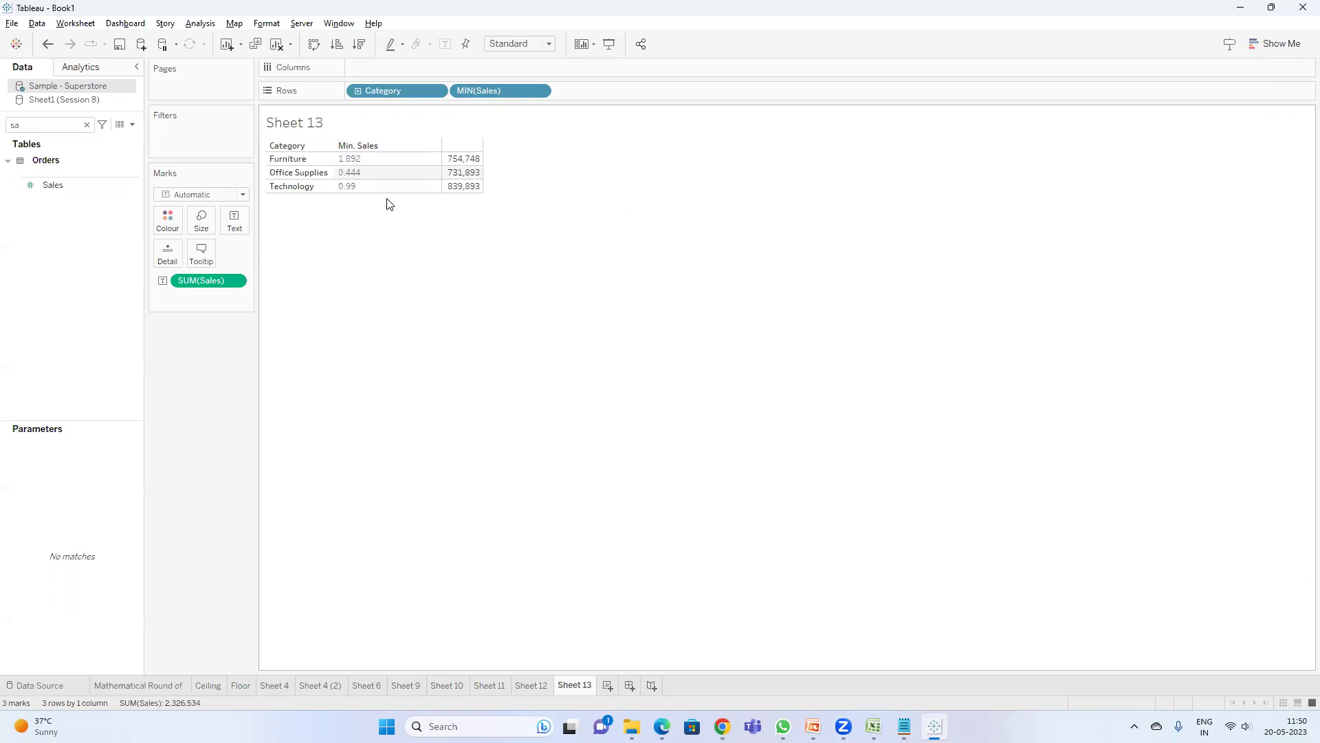
- Turn off the header filters in the orders sheet so all rows show
key("alt+Tab")
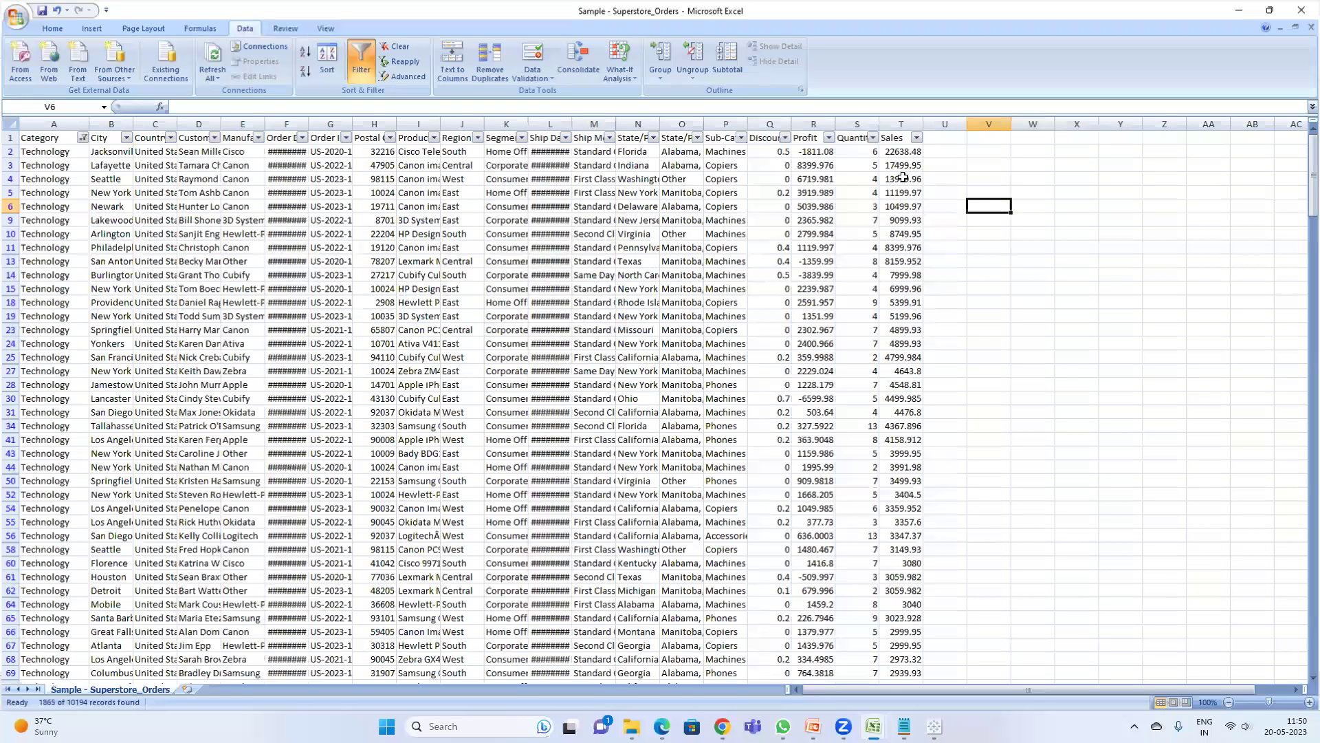
left_click(904, 137)
left_click(849, 137)
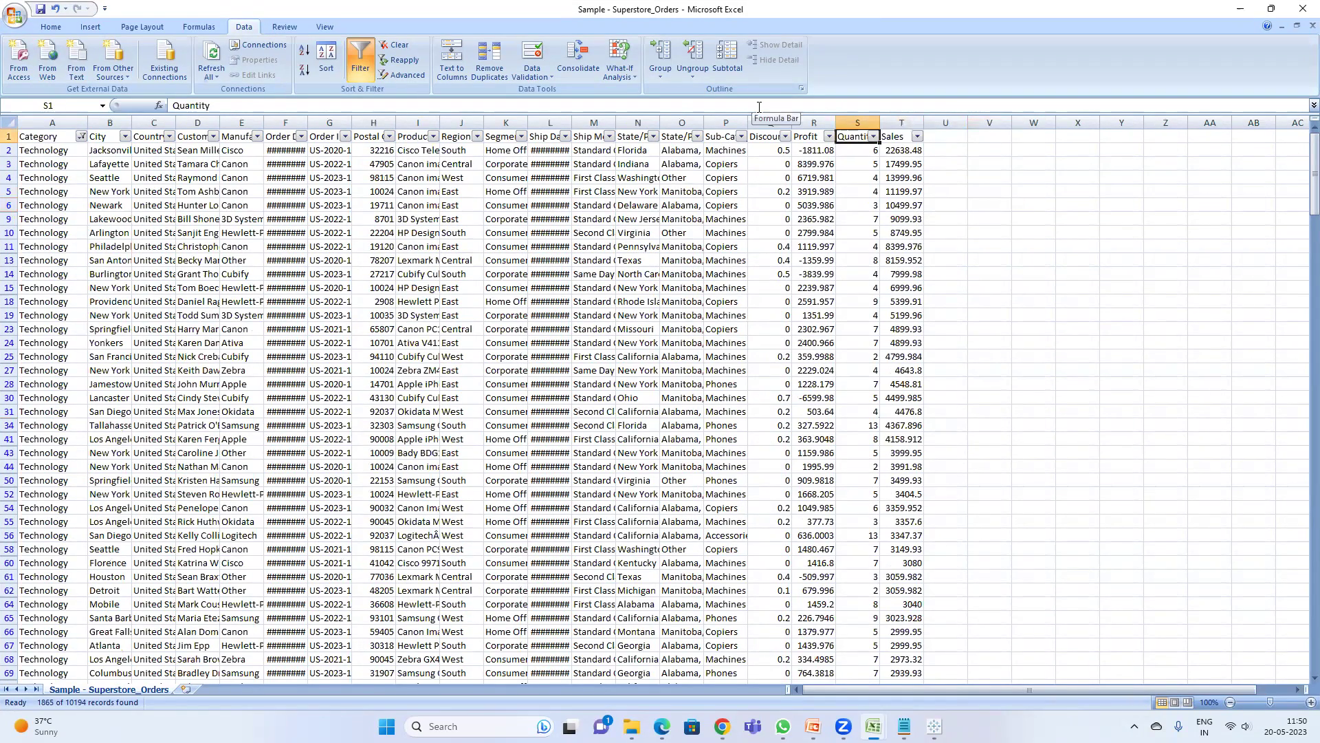
key("ctrl+shift+l")
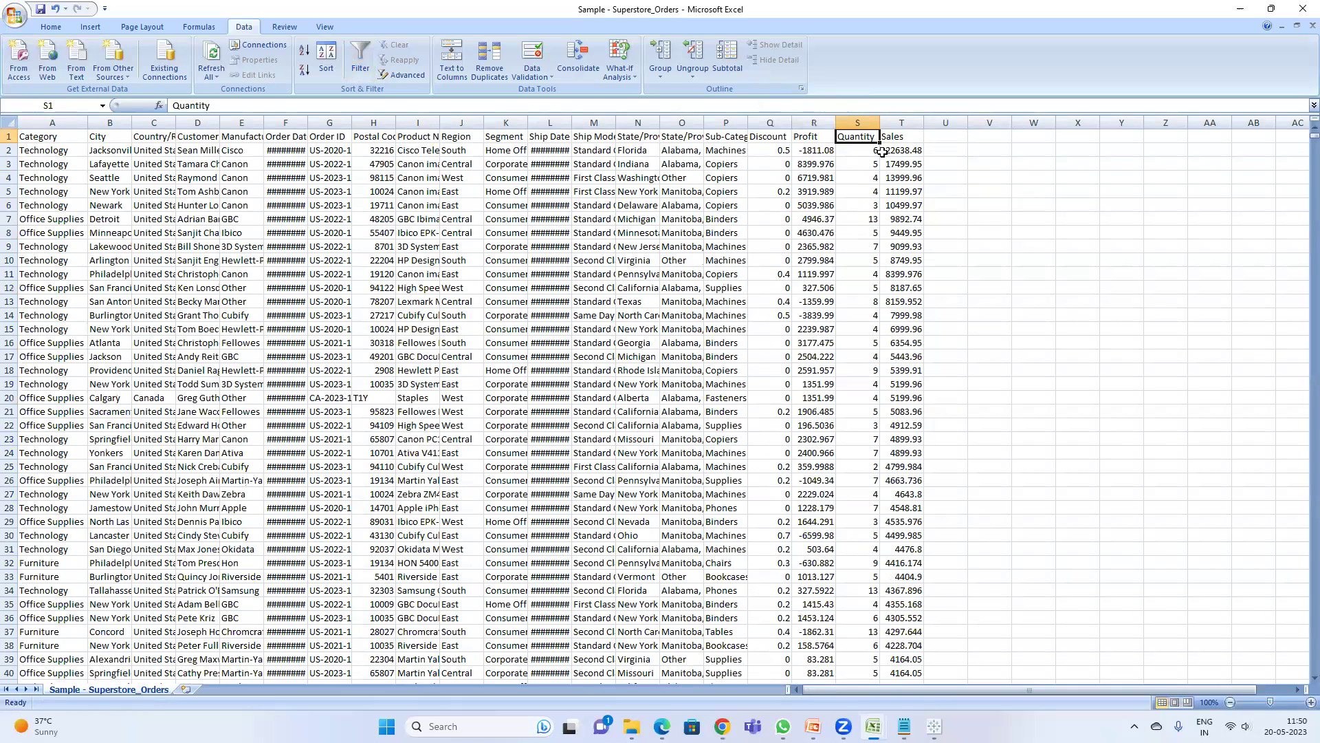
- Sort the orders by Sales smallest to largest and turn header filtering back on
left_click(896, 136)
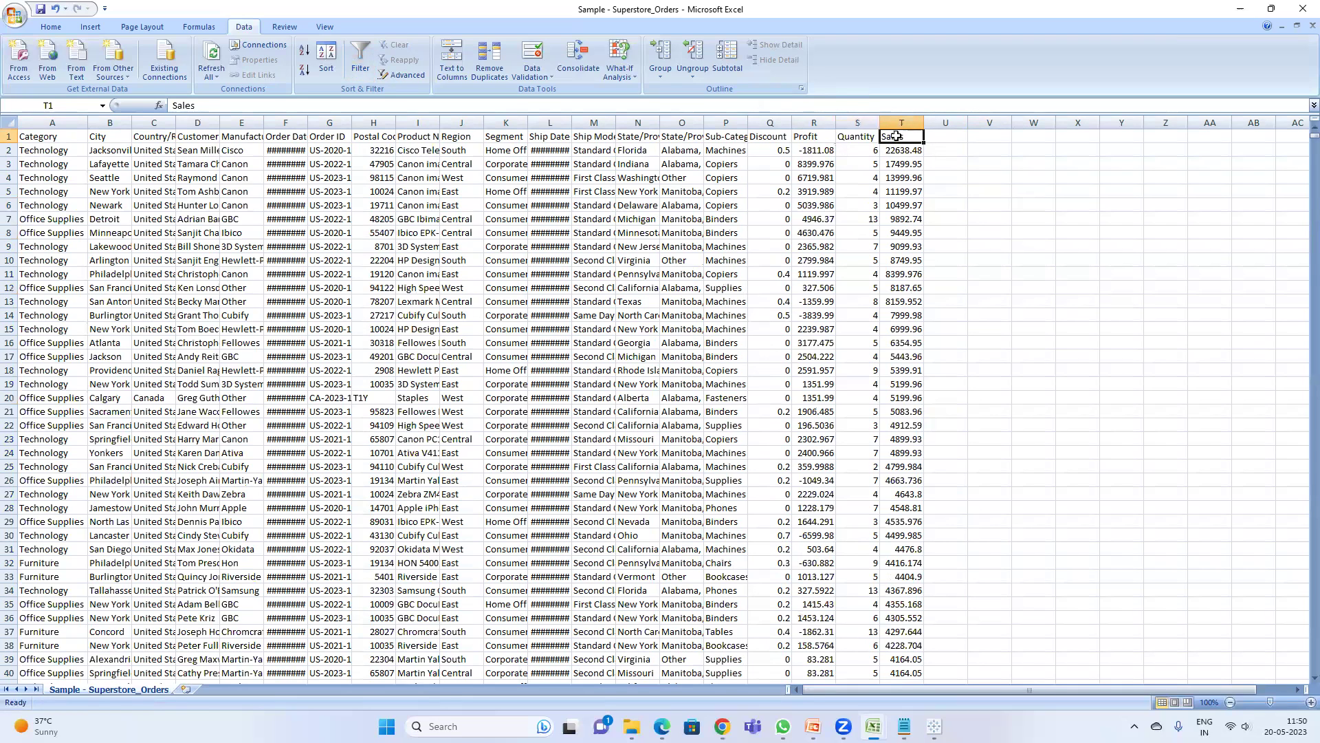
left_click(326, 59)
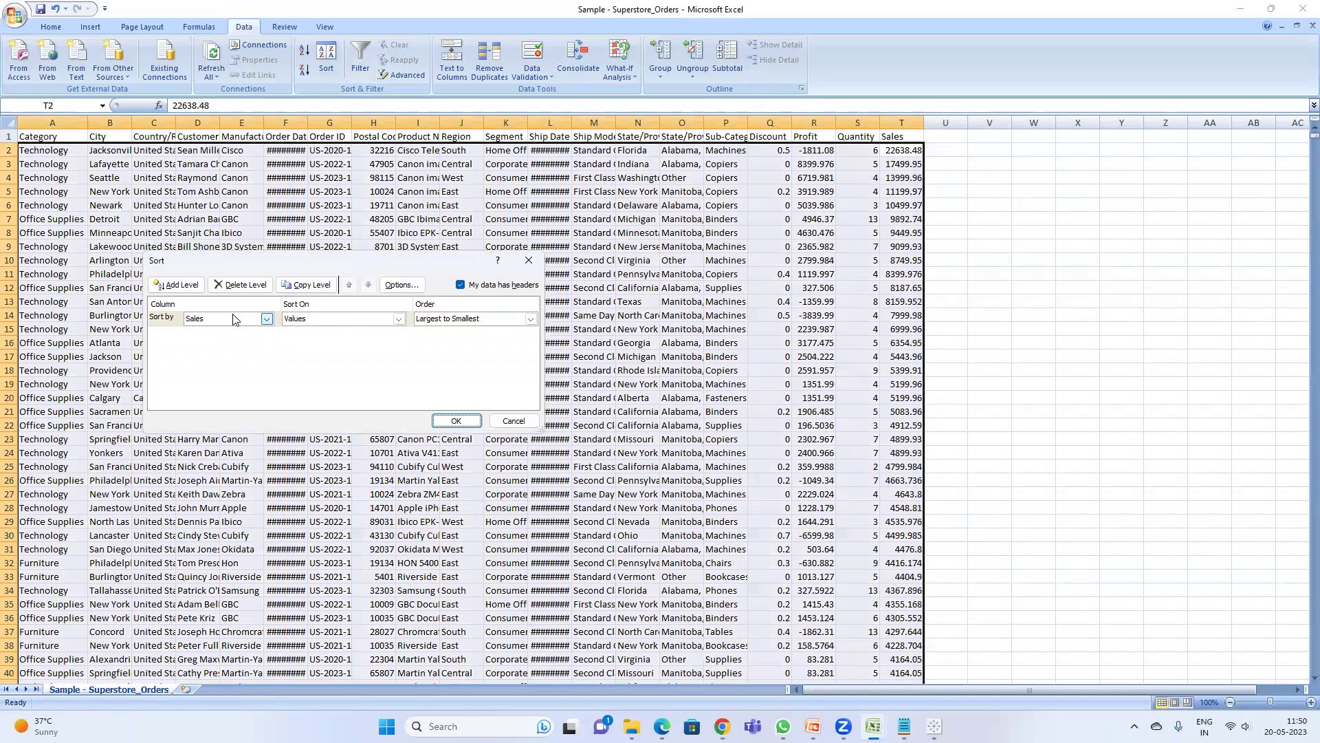
left_click(462, 319)
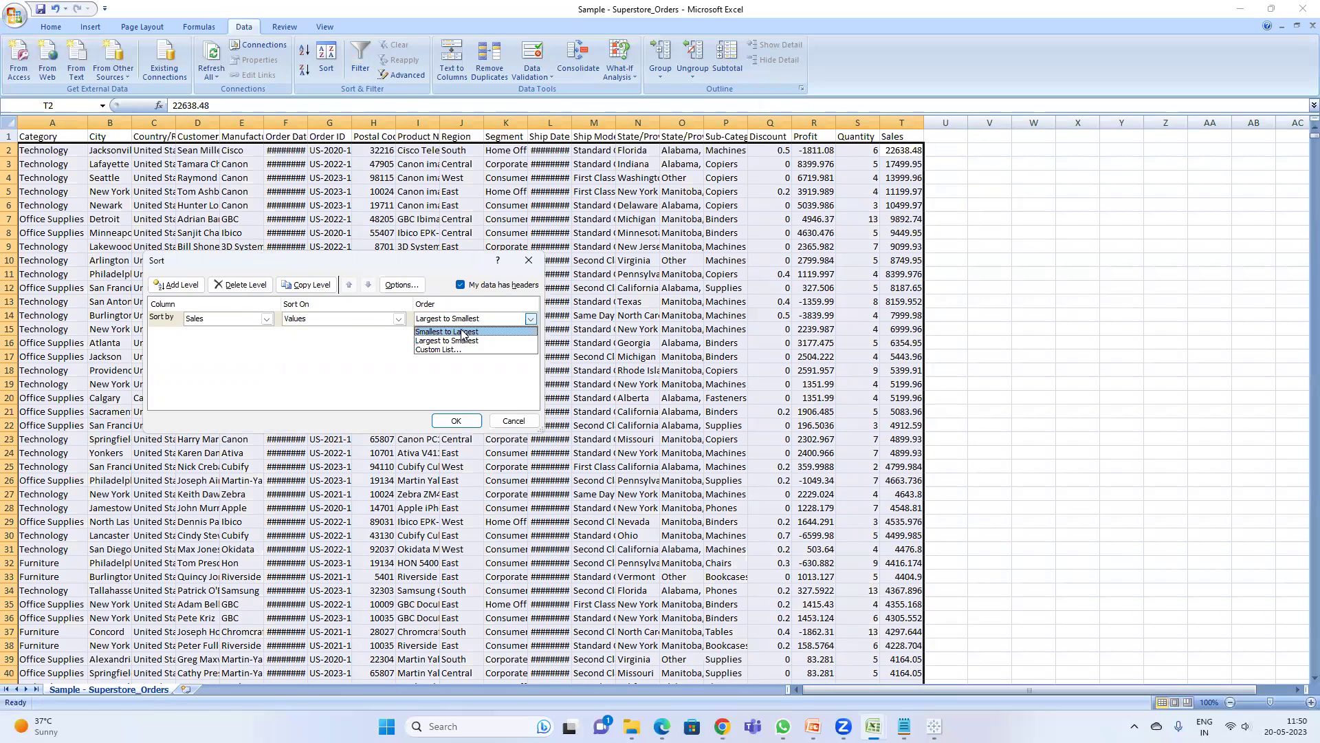
left_click(462, 332)
left_click(456, 420)
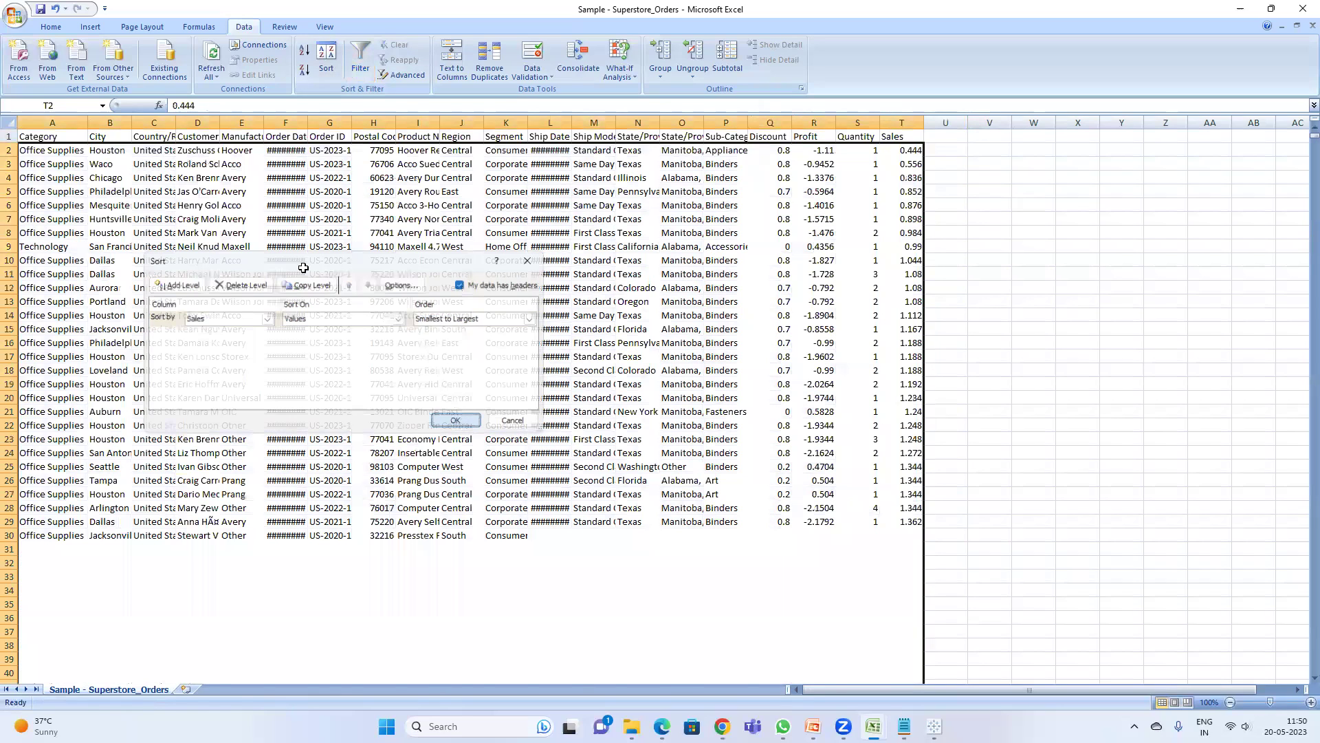
left_click(66, 137)
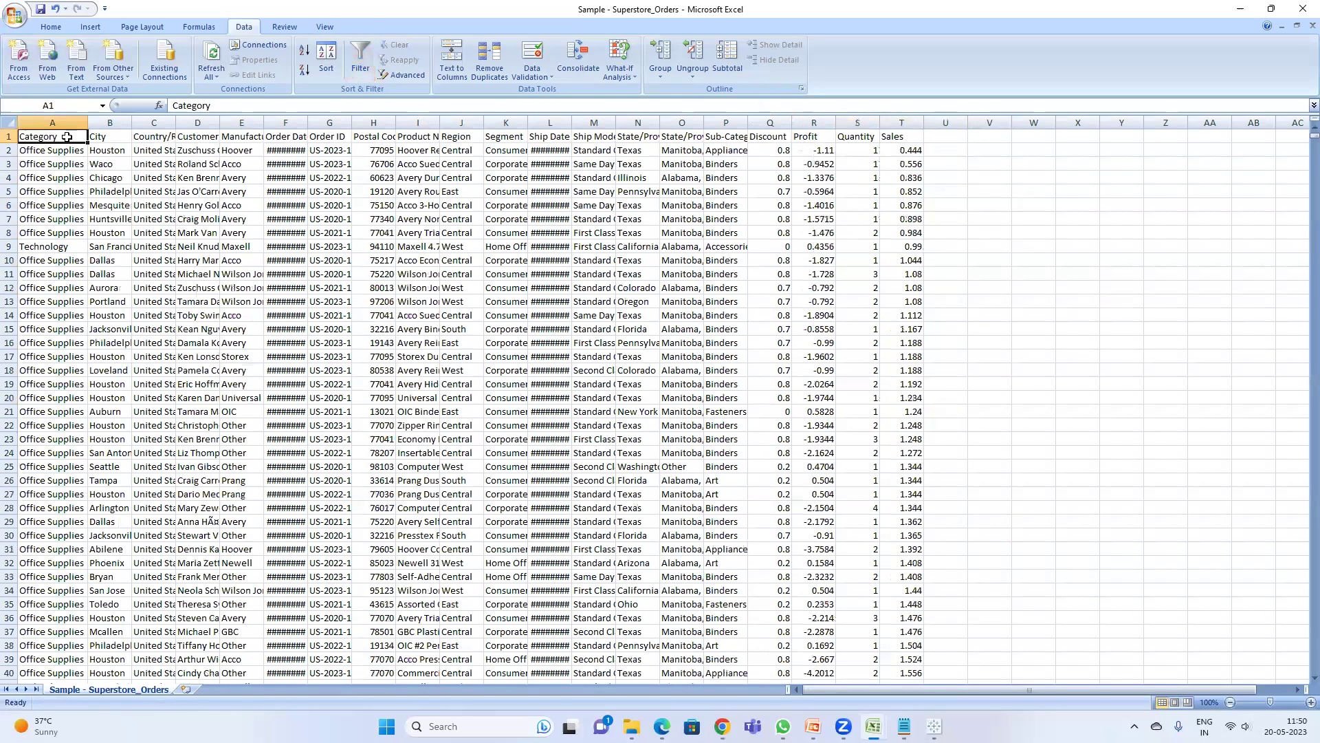
key("ctrl+shift+l")
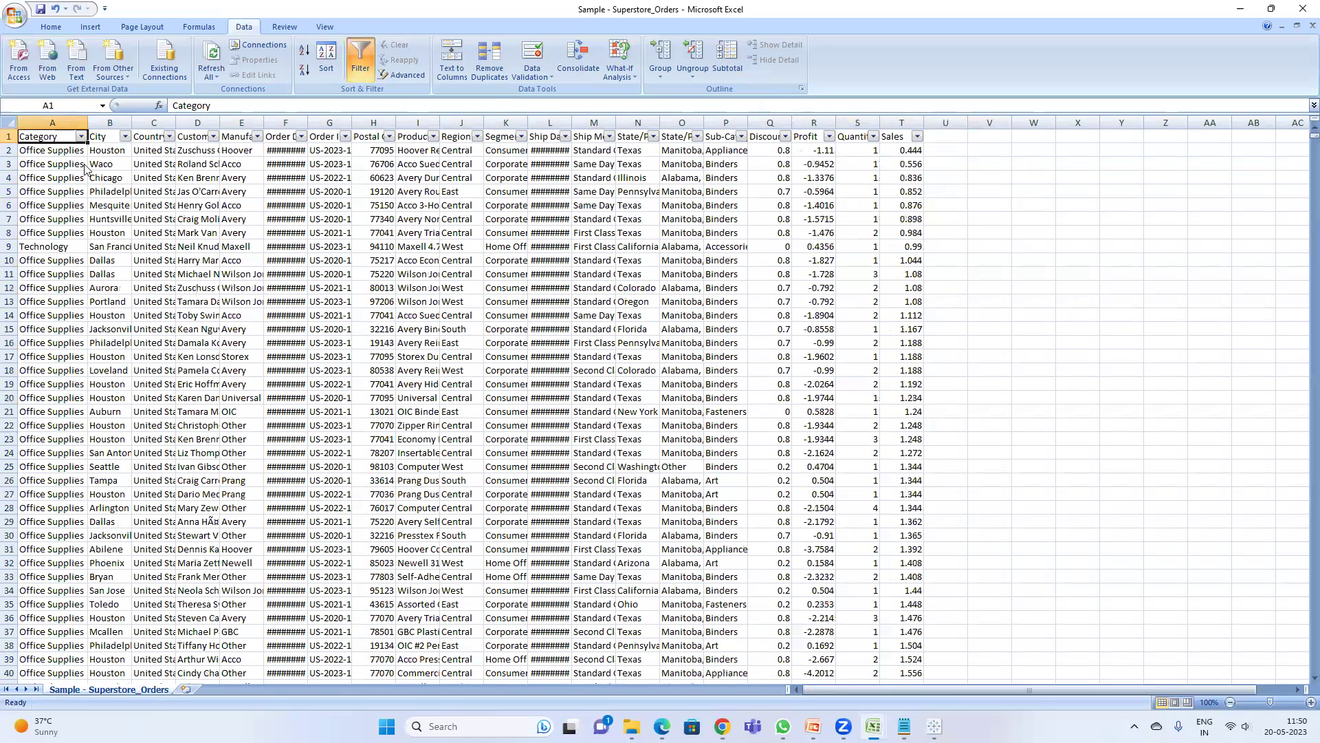
- Filter the Category column to Office Supplies only
left_click(82, 137)
left_click(42, 246)
left_click(43, 267)
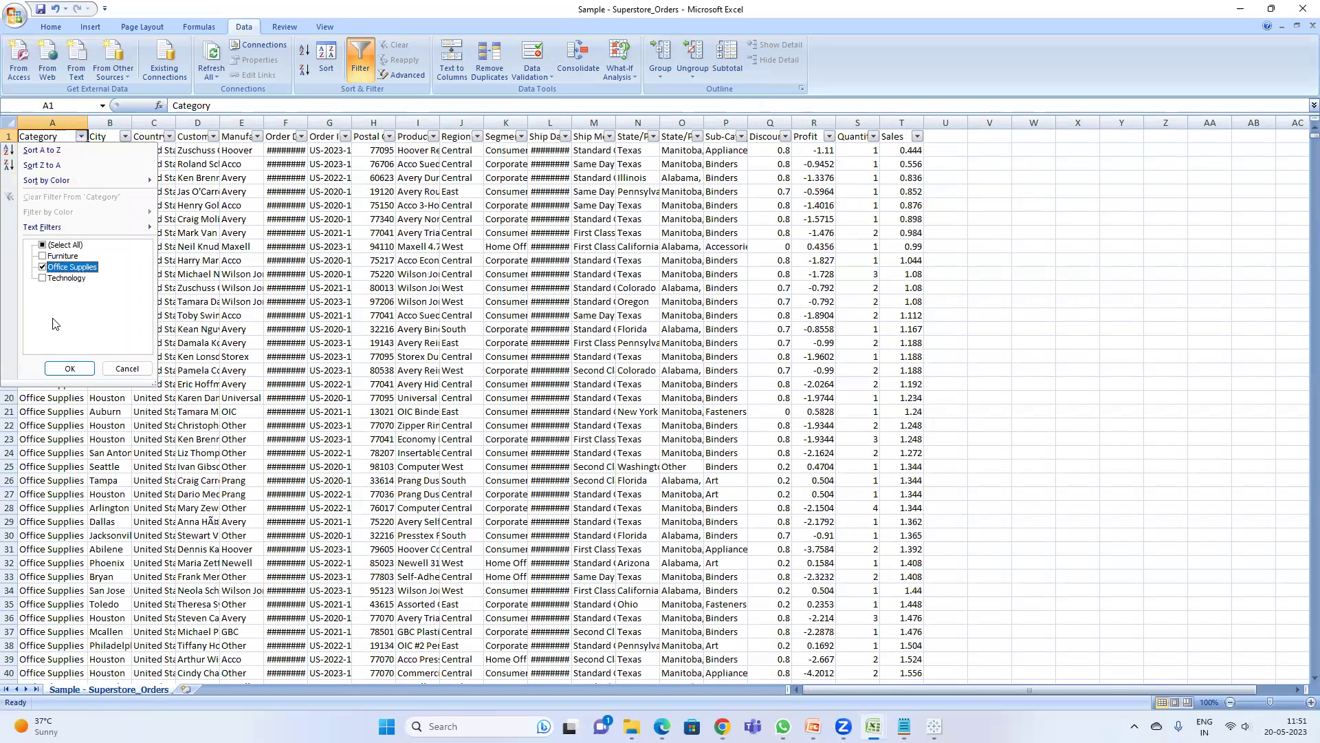
left_click(69, 369)
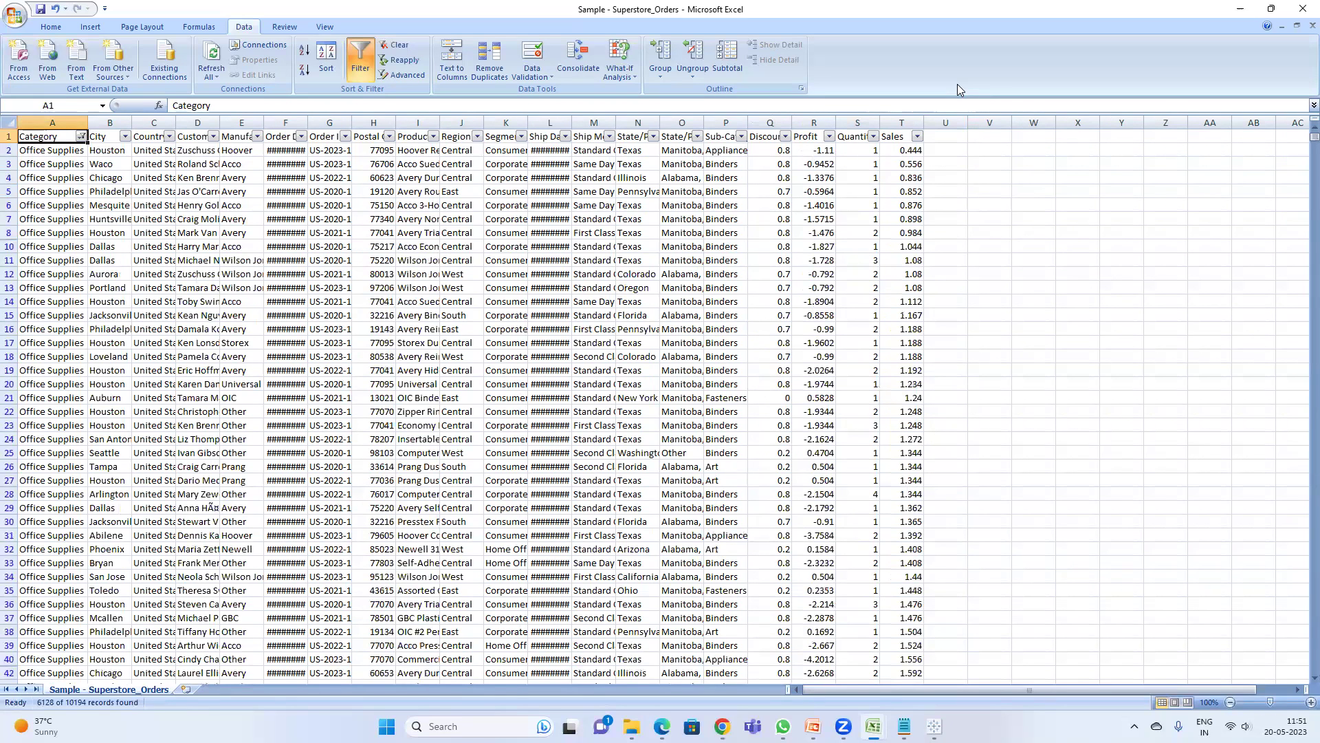
- Select the Office Supplies Sales values to read their 731,893.314 sum, then minimize Excel
left_click(912, 56)
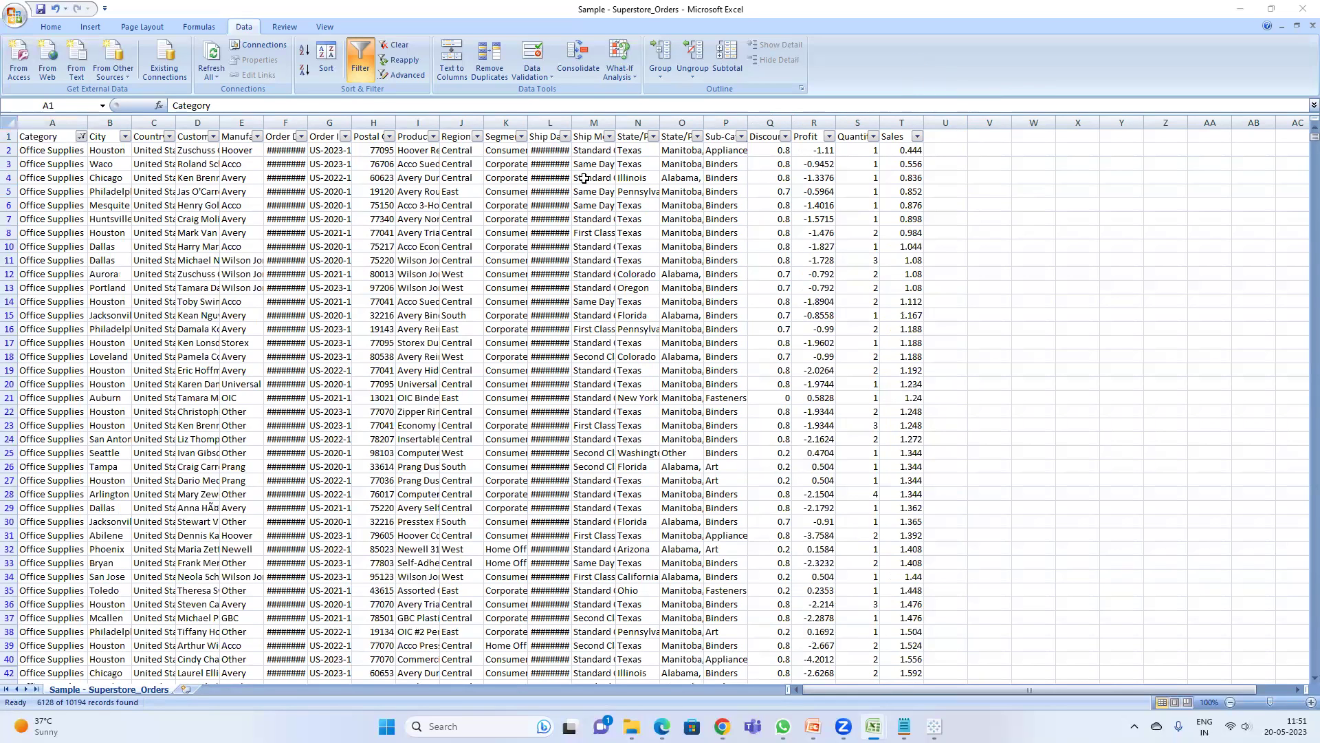
left_click(1244, 9)
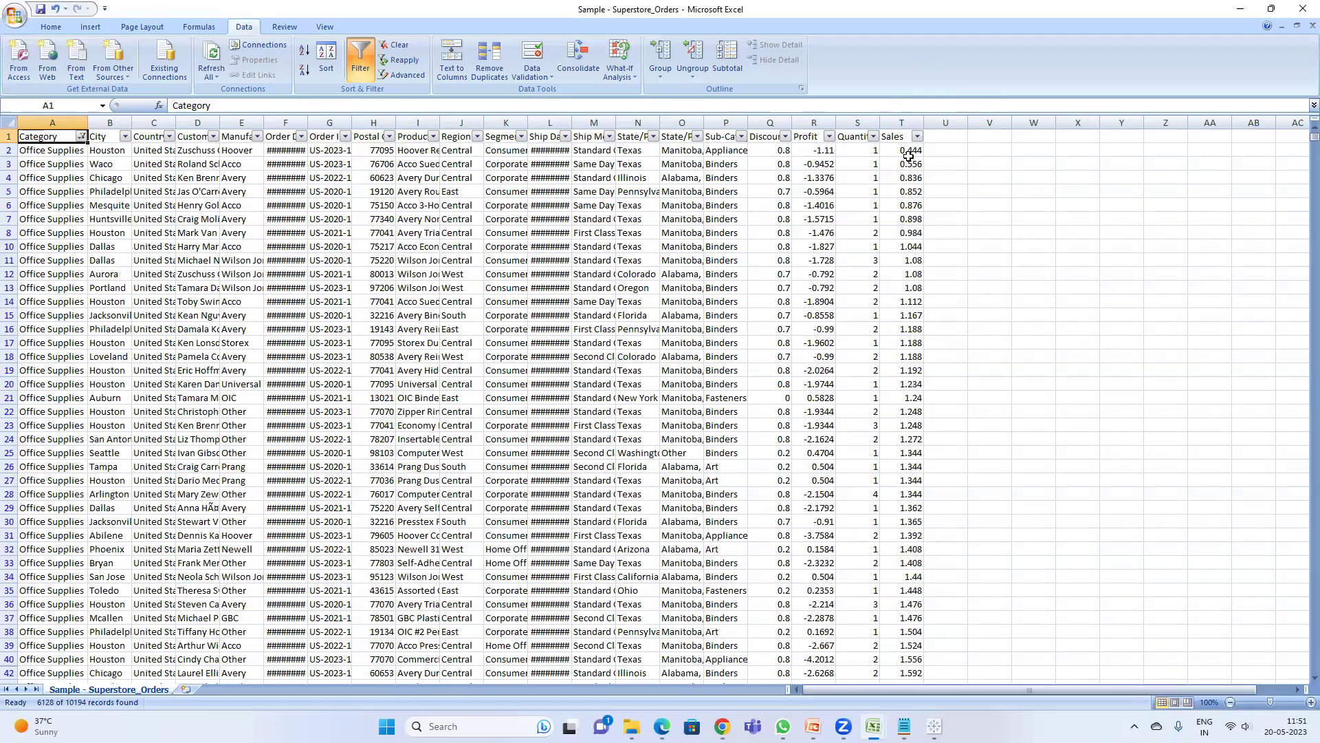
left_click(909, 153)
key("ctrl+shift+Down")
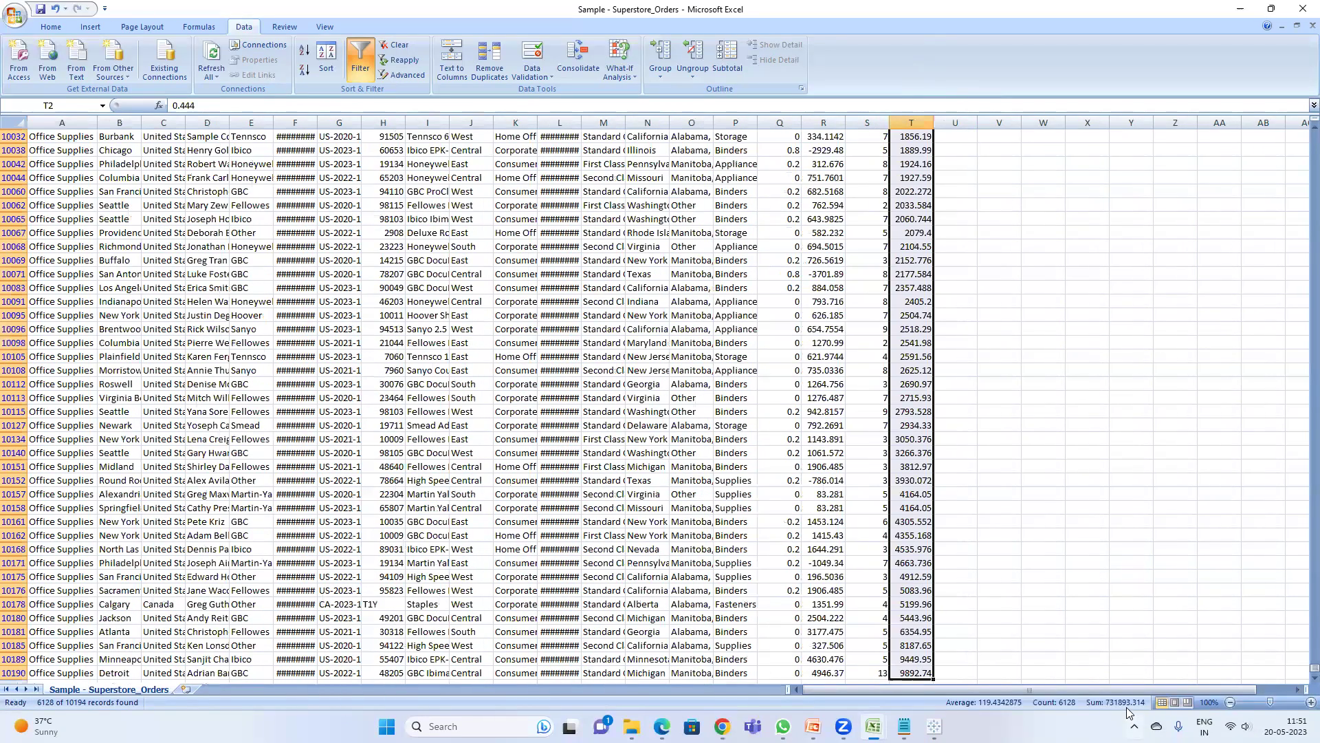
left_click(1241, 11)
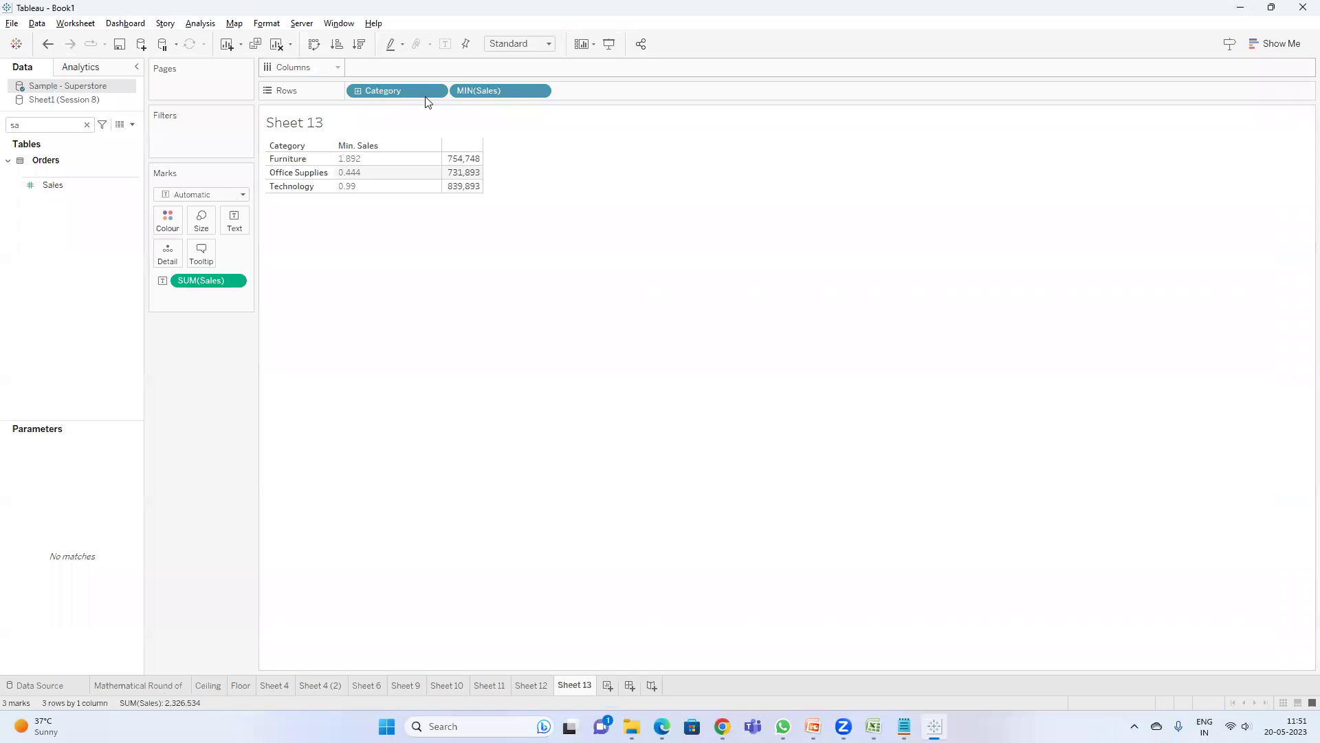
- Replace the MIN(Sales) pill with Profit in the Sheet 13 table
left_click_drag(482, 91, 261, 413)
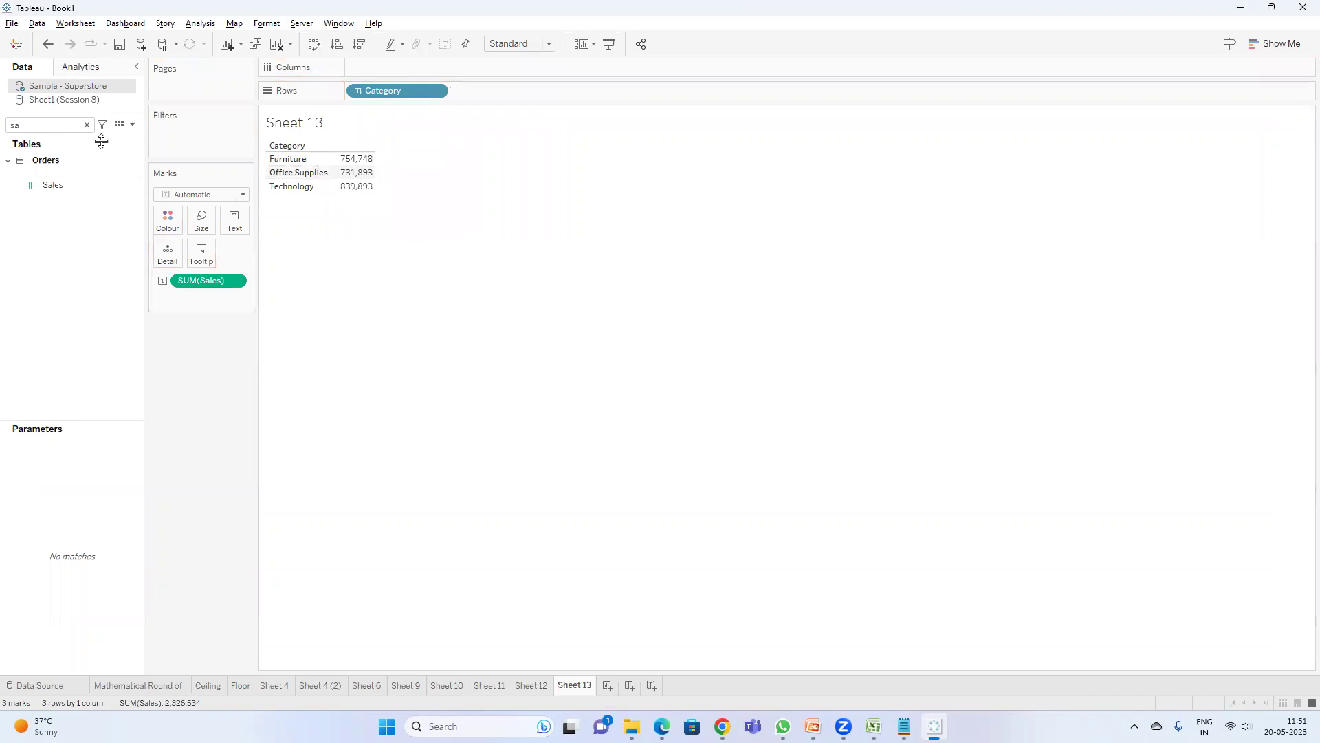
double_click(55, 121)
type("sa")
key("BackSpace")
key("BackSpace")
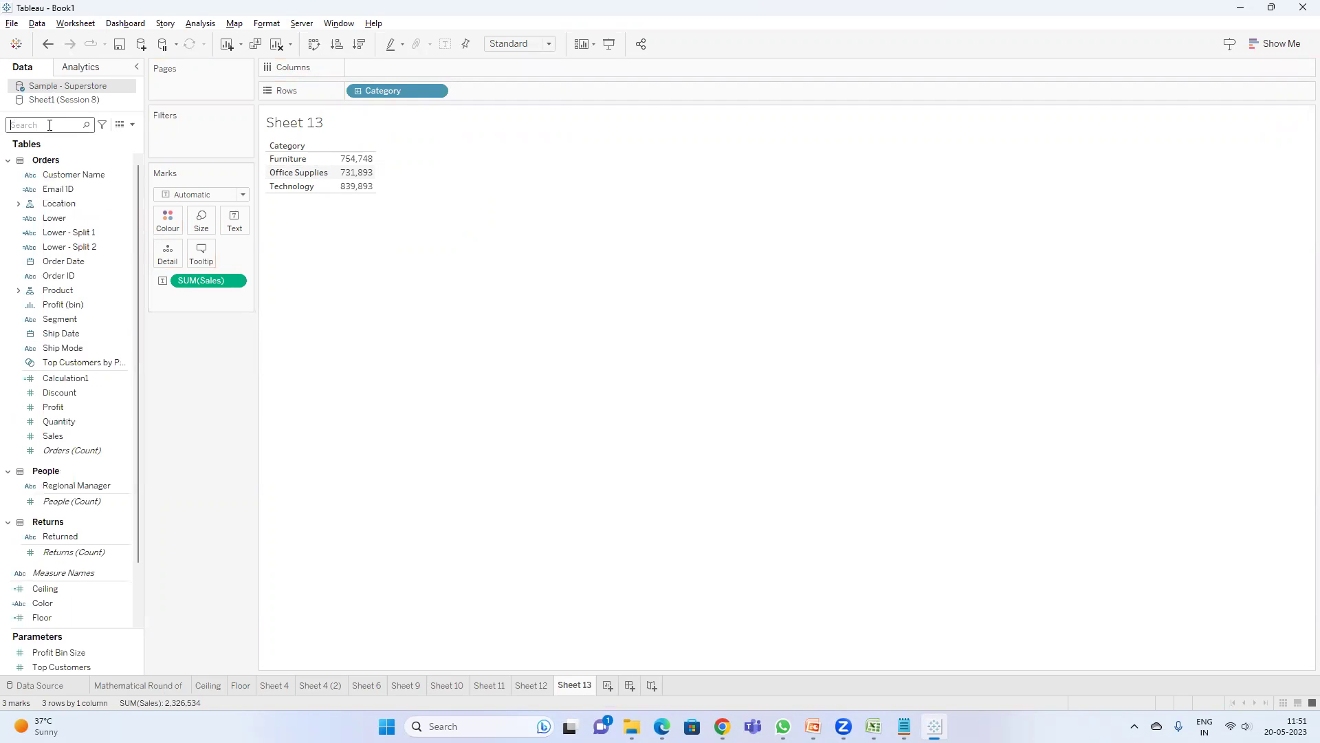
type("pro")
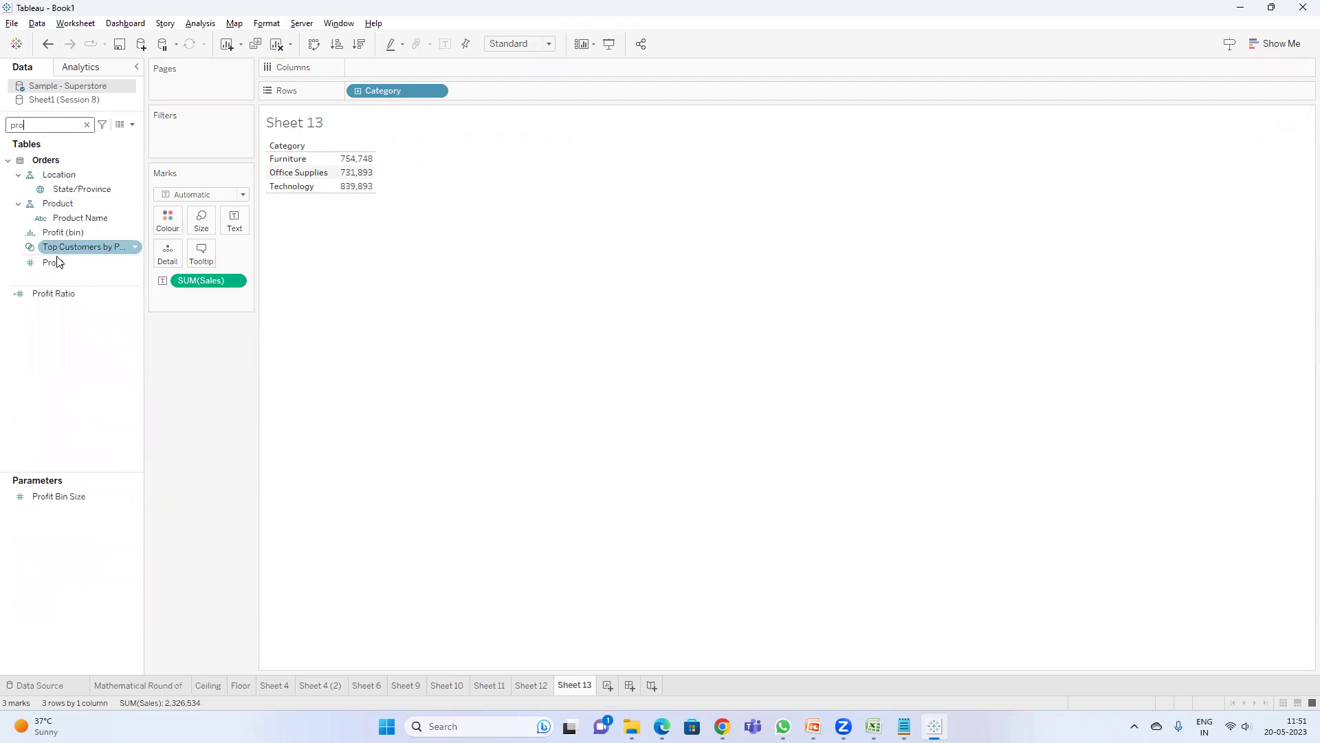
double_click(53, 262)
- Write a new calculated field with the formula MIN(SUM([Sales]),SUM([Profit]))
left_click(132, 125)
left_click(48, 138)
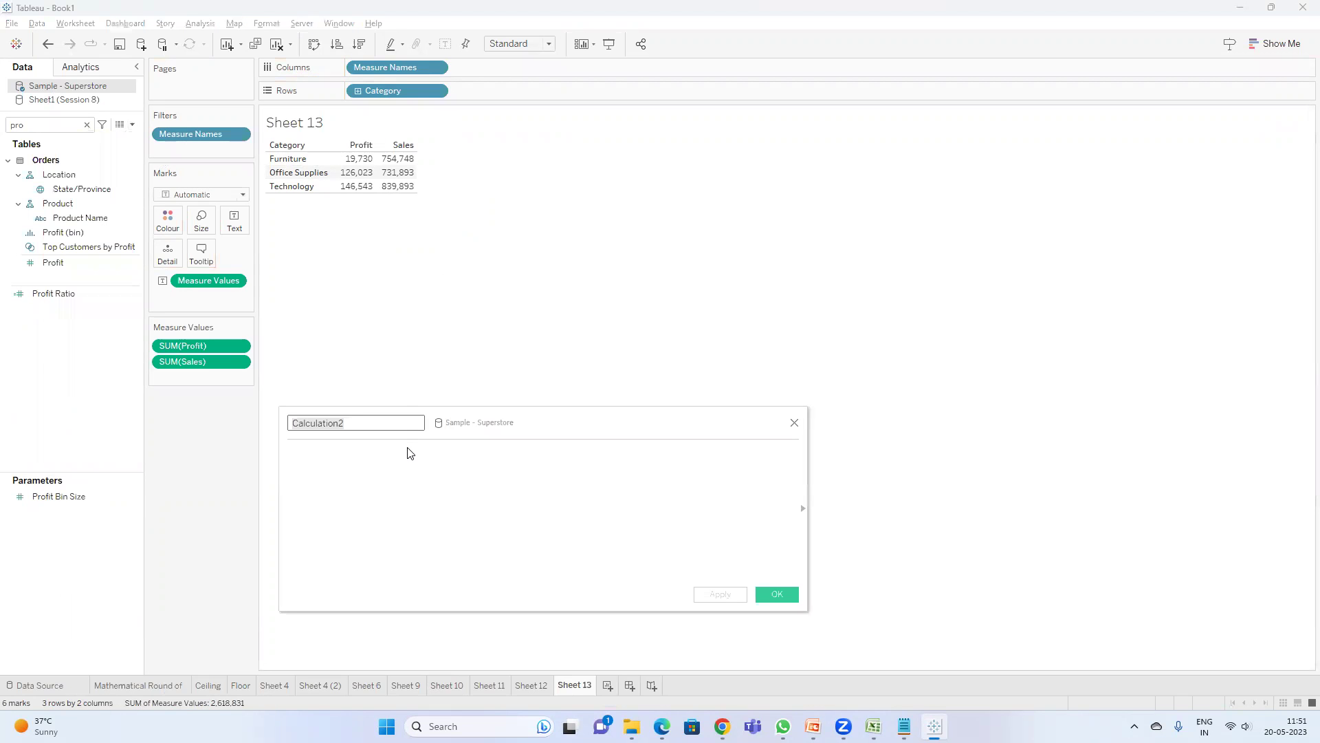
left_click(406, 460)
type("min")
key("Return")
type("sum")
key("Return")
type("sal")
key("Return")
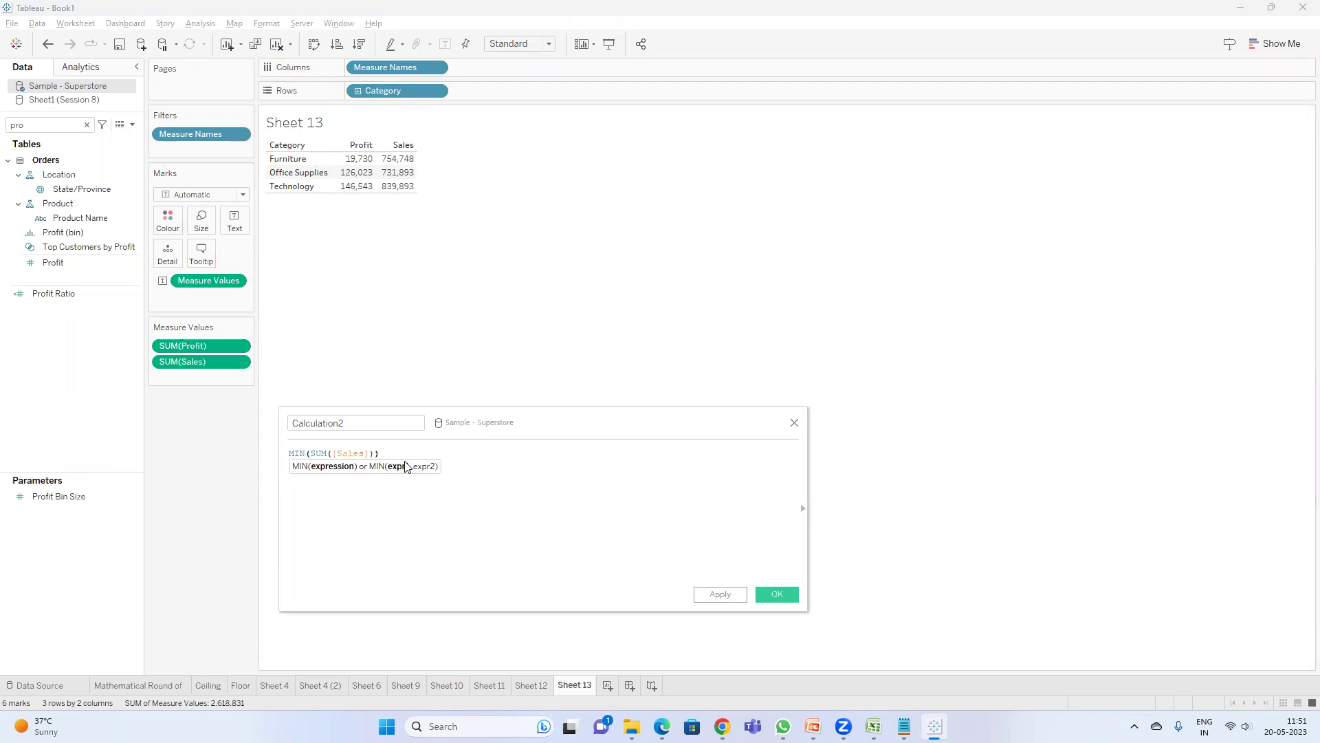
type(",sum")
key("Return")
type("prof")
key("Return")
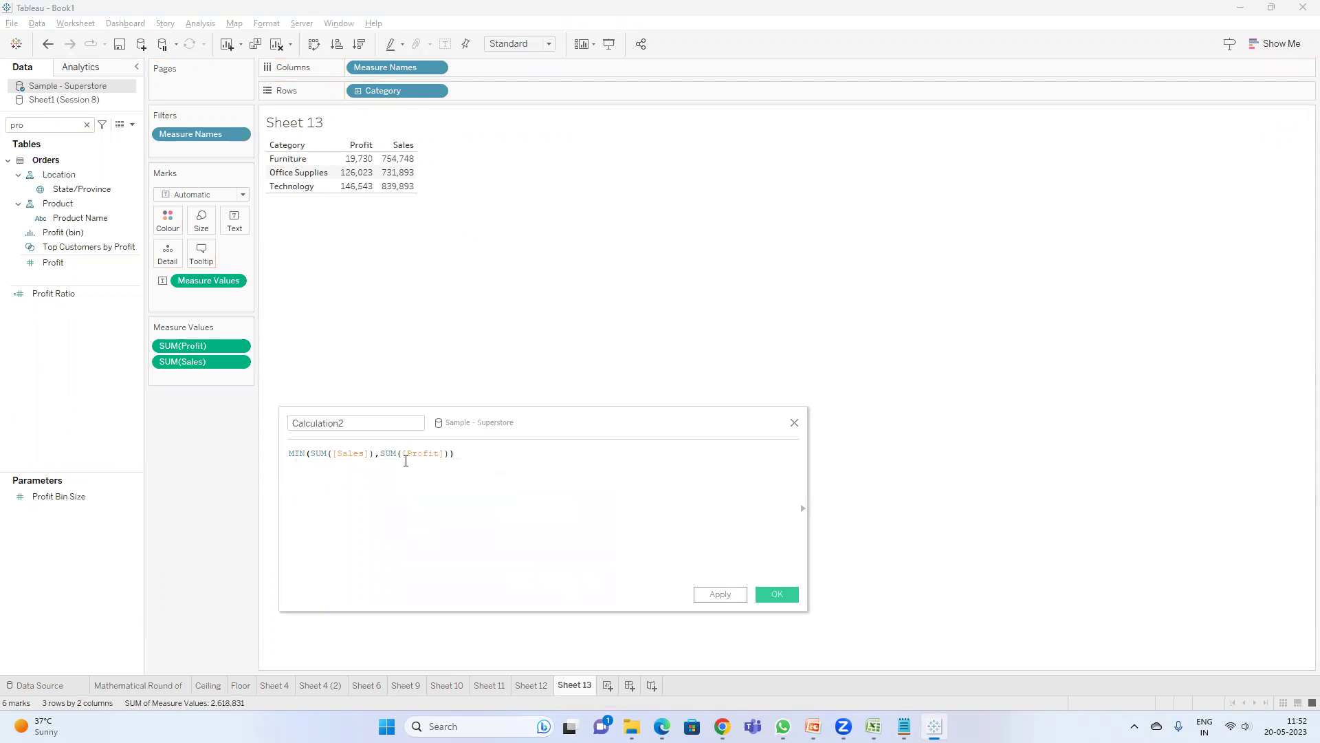
- Name the calculation Comparison, save it, and search the Data pane for 'com'
left_click_drag(347, 423, 142, 422)
type("Comparison")
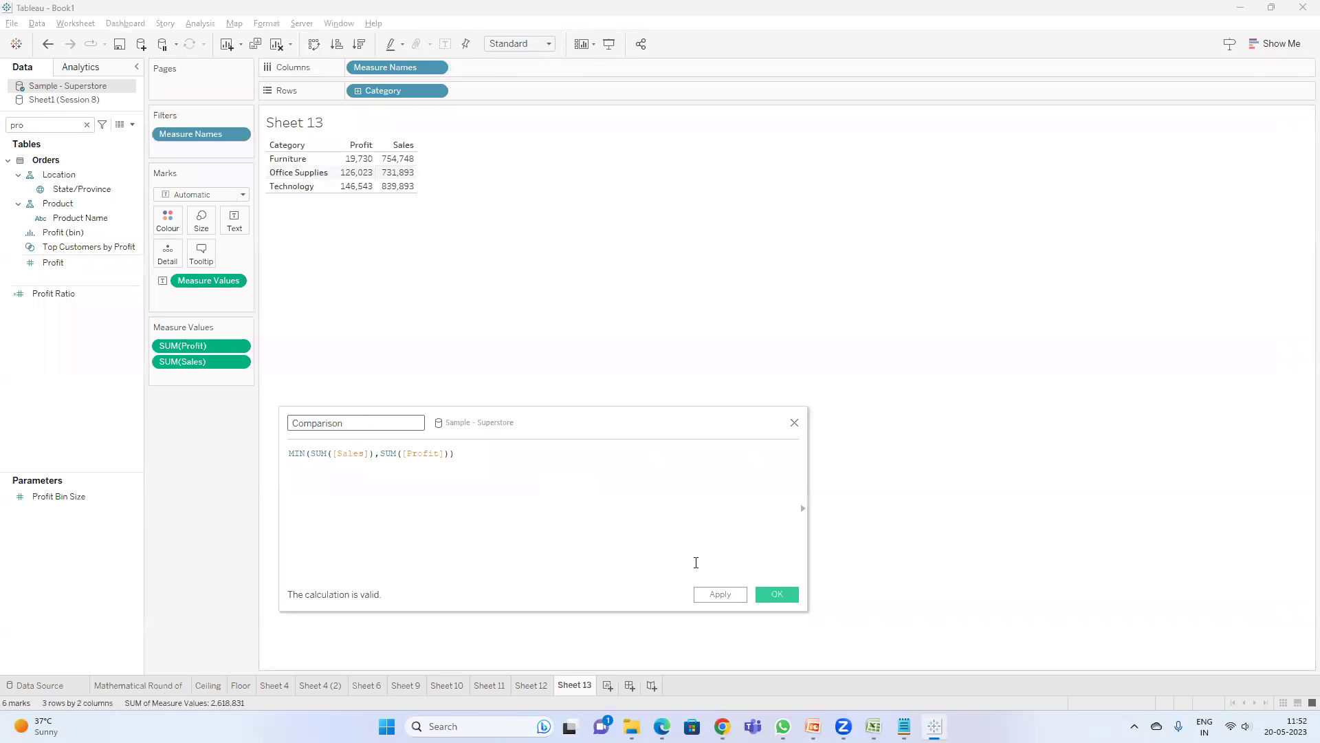
left_click(777, 594)
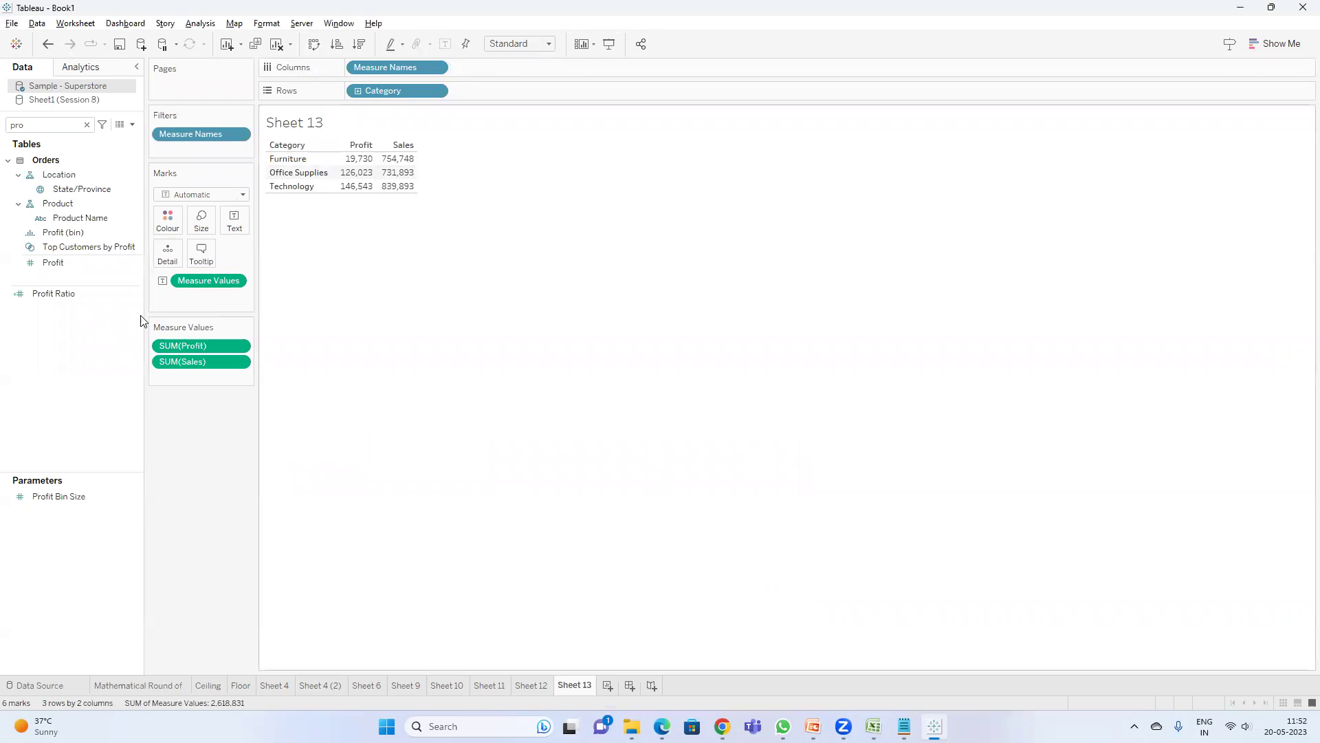
double_click(55, 126)
type("c")
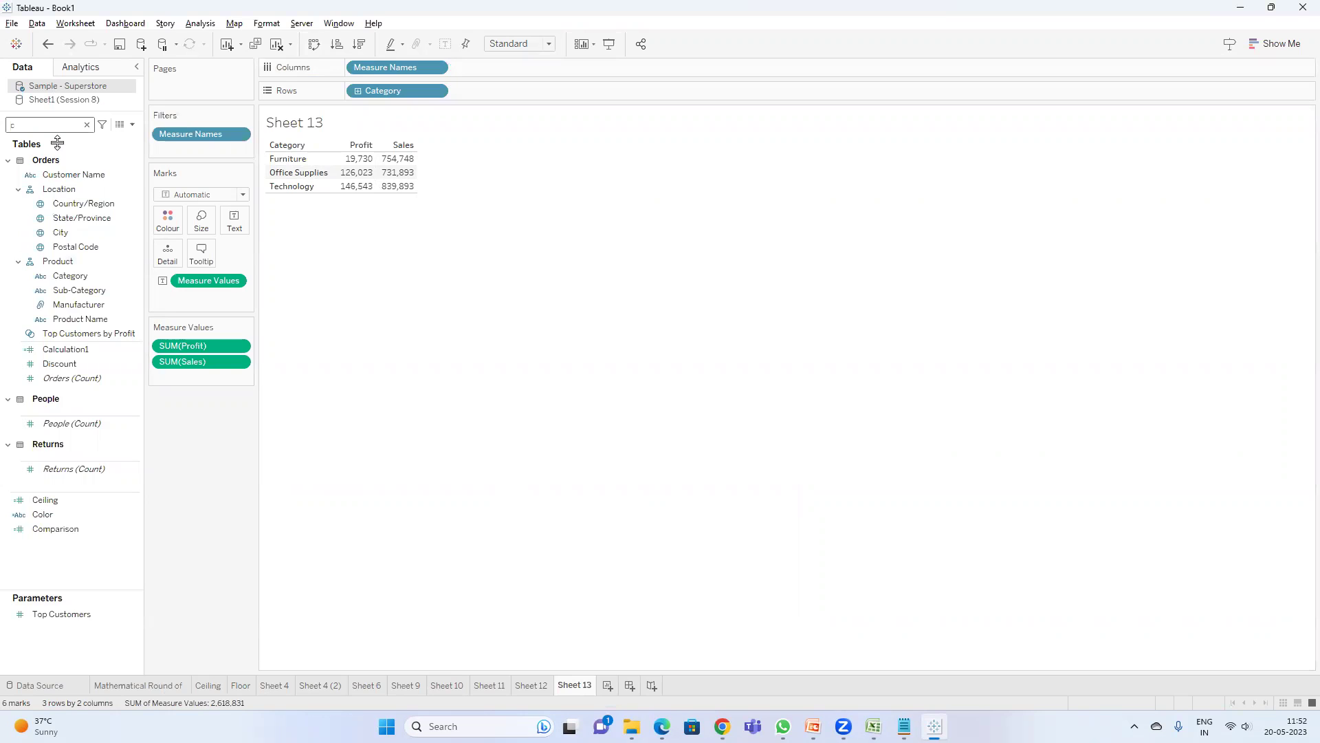
type("om")
- Add the Comparison field to the table, showing 19,730, 126,023 and 146,543 per category
left_click(62, 172)
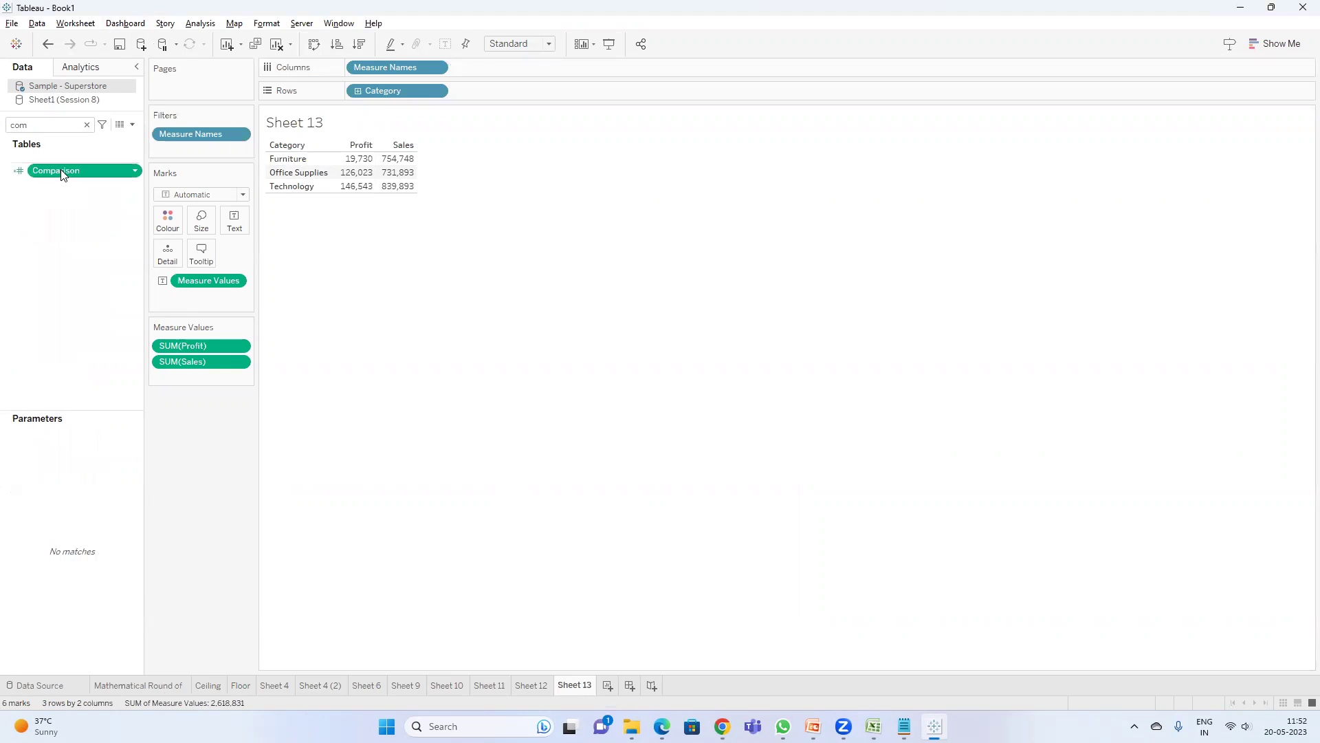
double_click(61, 171)
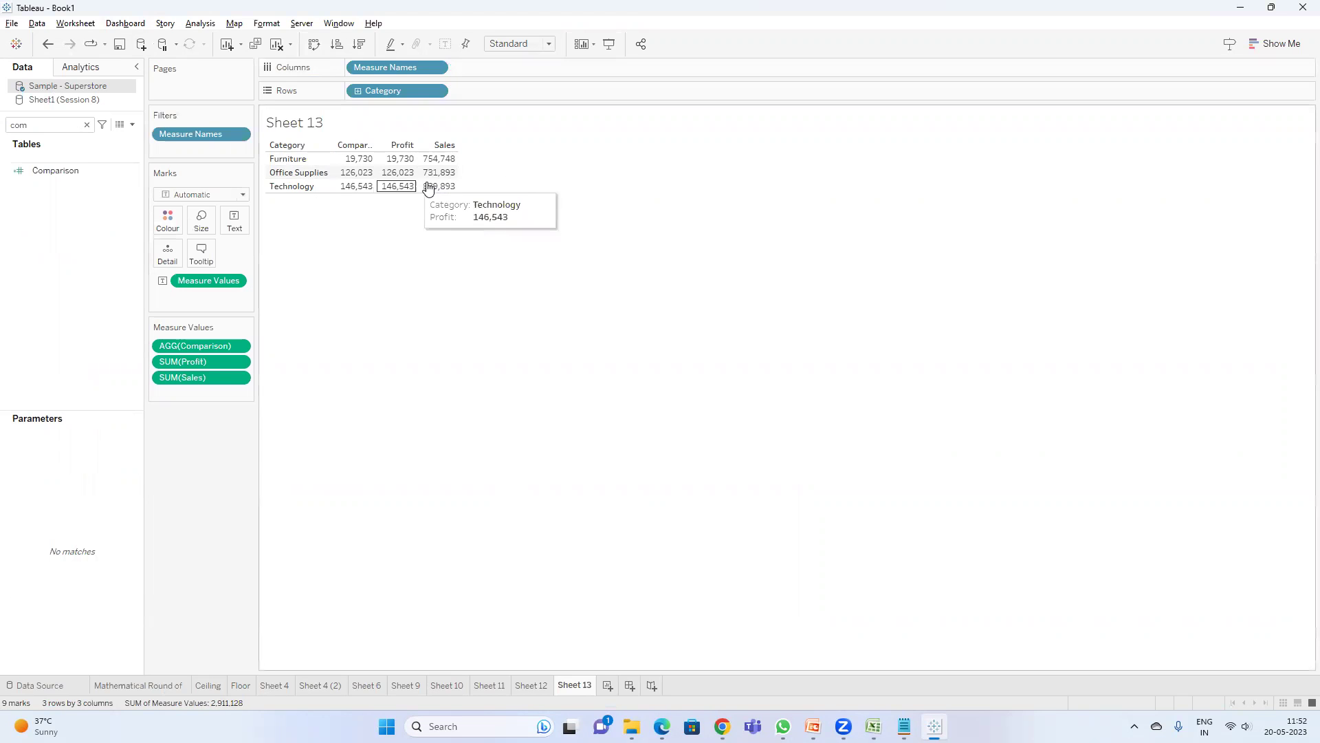
mouse_move(436, 159)
mouse_move(390, 163)
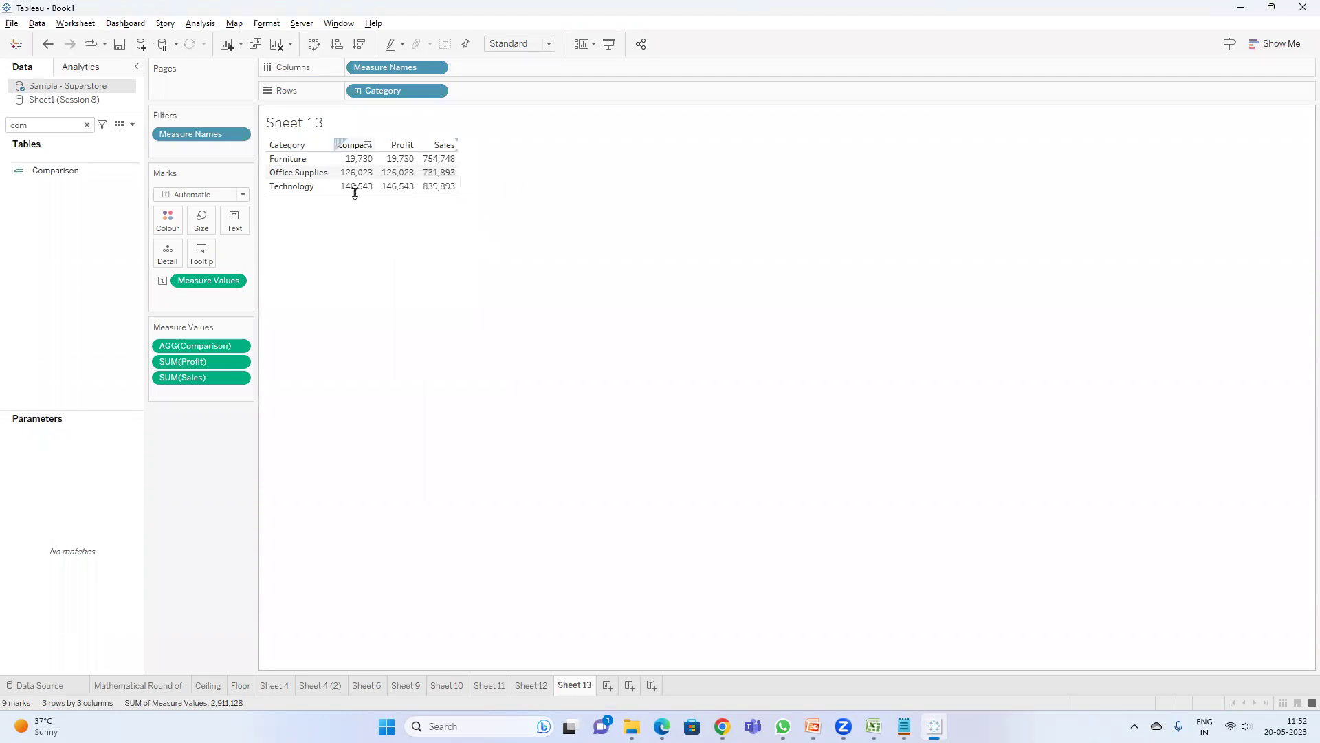
- Change the Comparison calculation from MIN to MAX, then widen the measure columns to show full headings
right_click(59, 177)
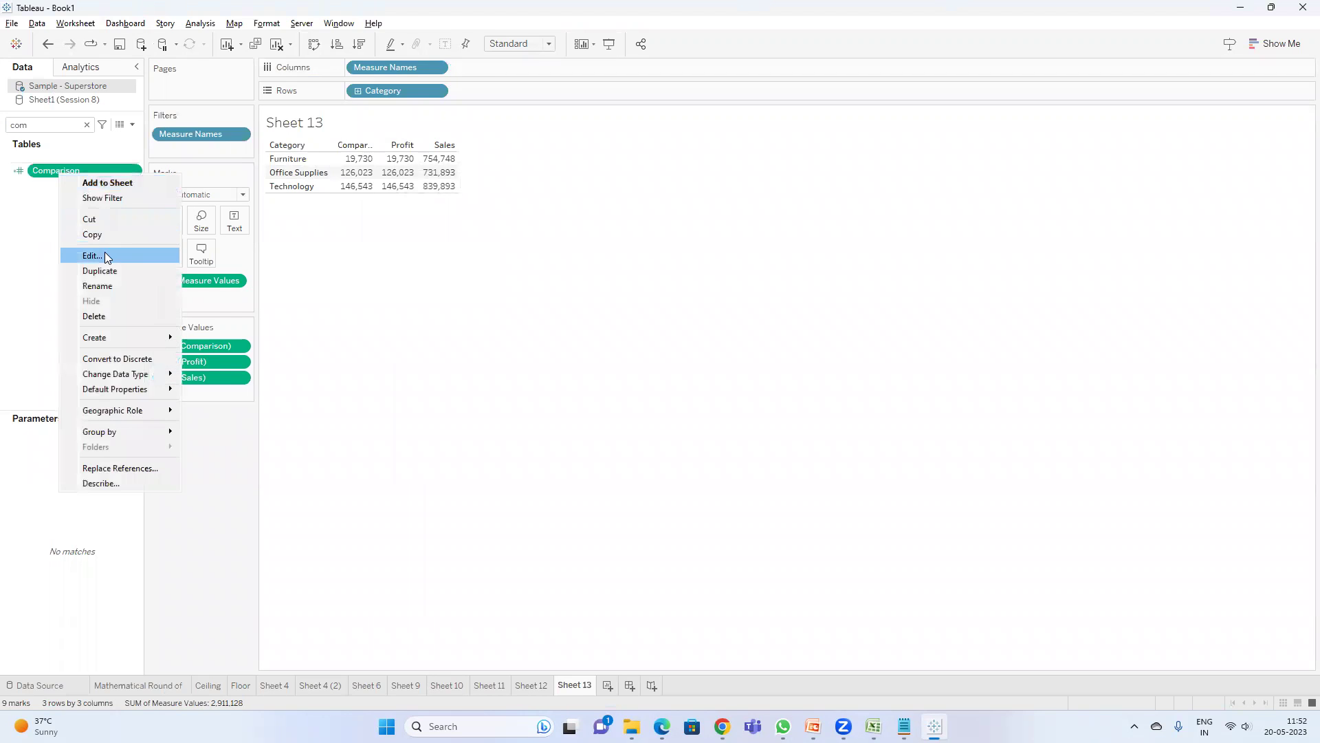
left_click(92, 255)
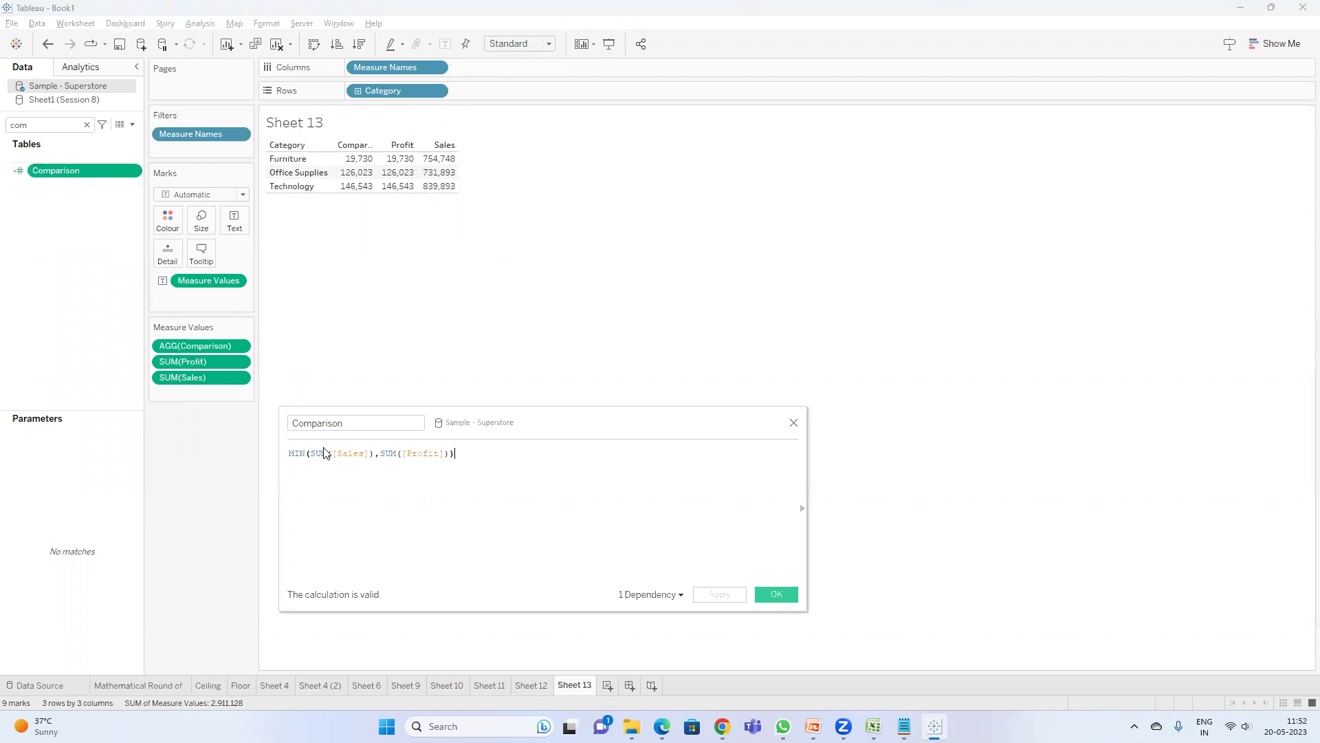
double_click(298, 455)
type("max")
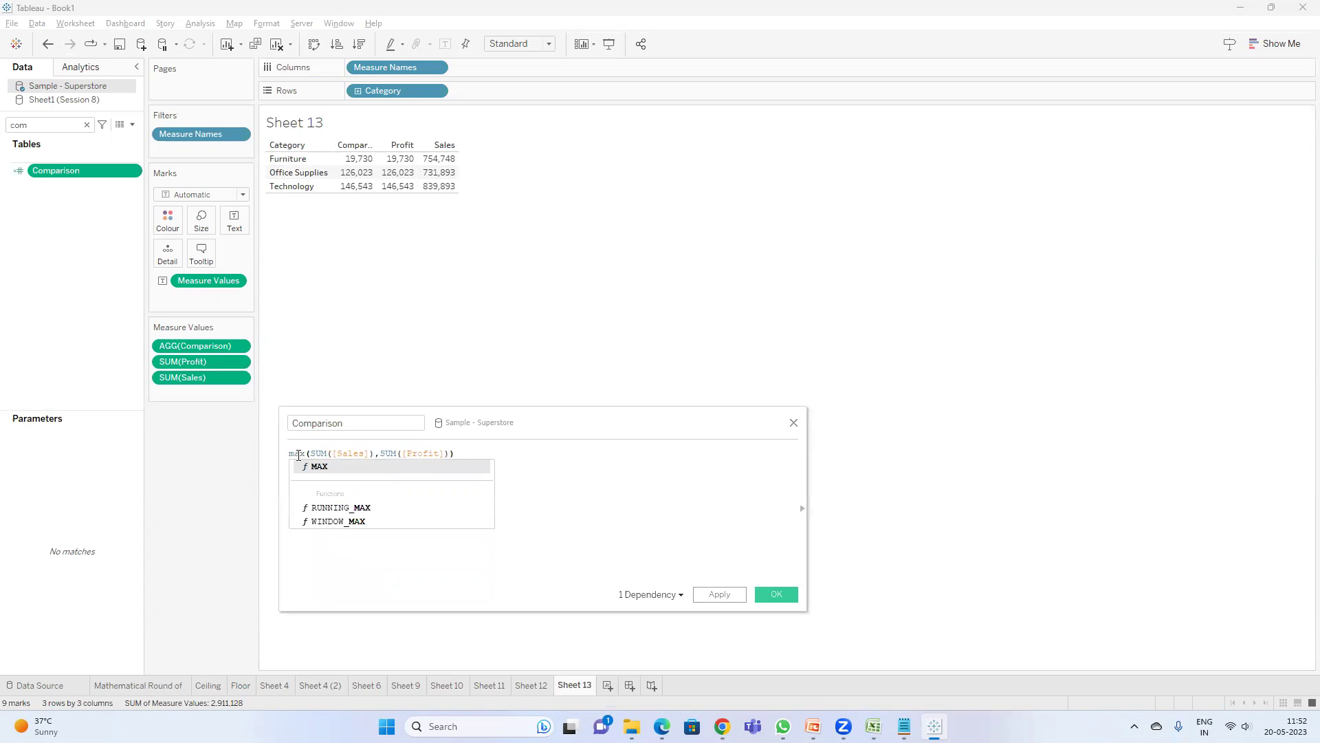
key("Return")
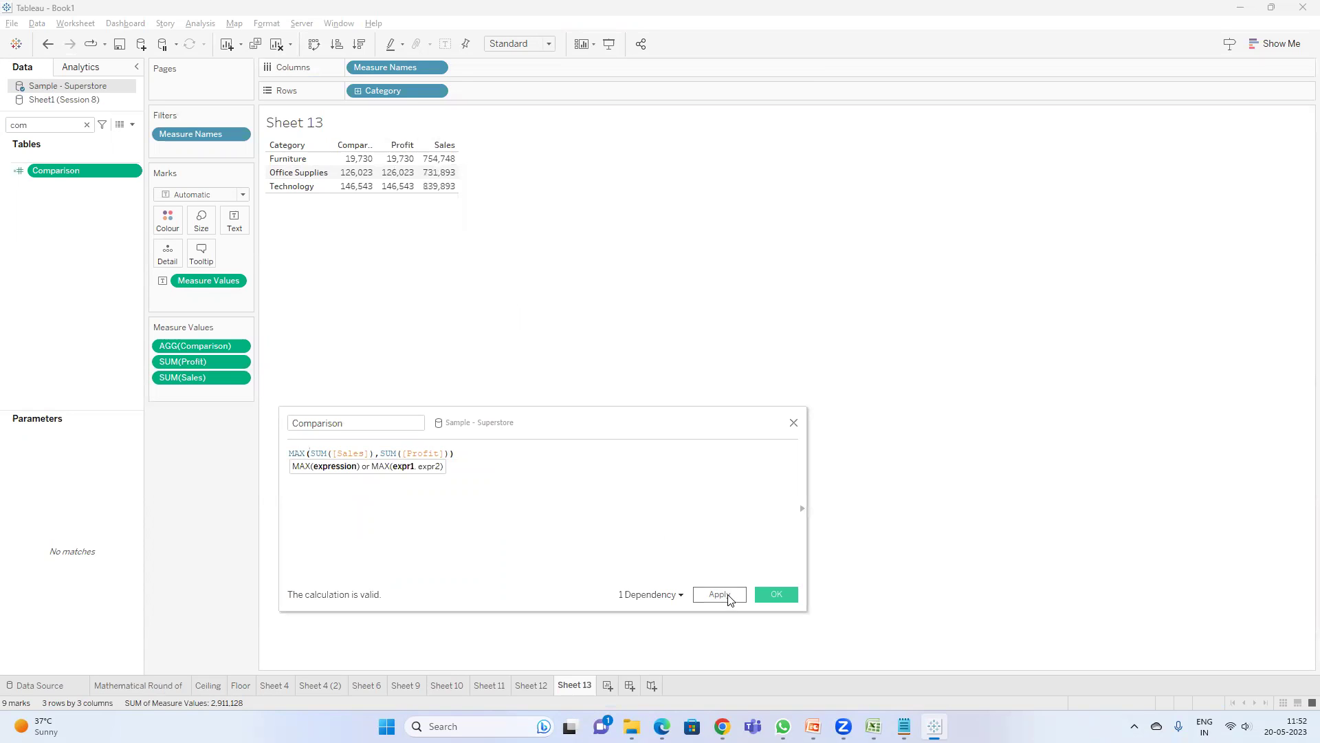
left_click(718, 594)
left_click(774, 588)
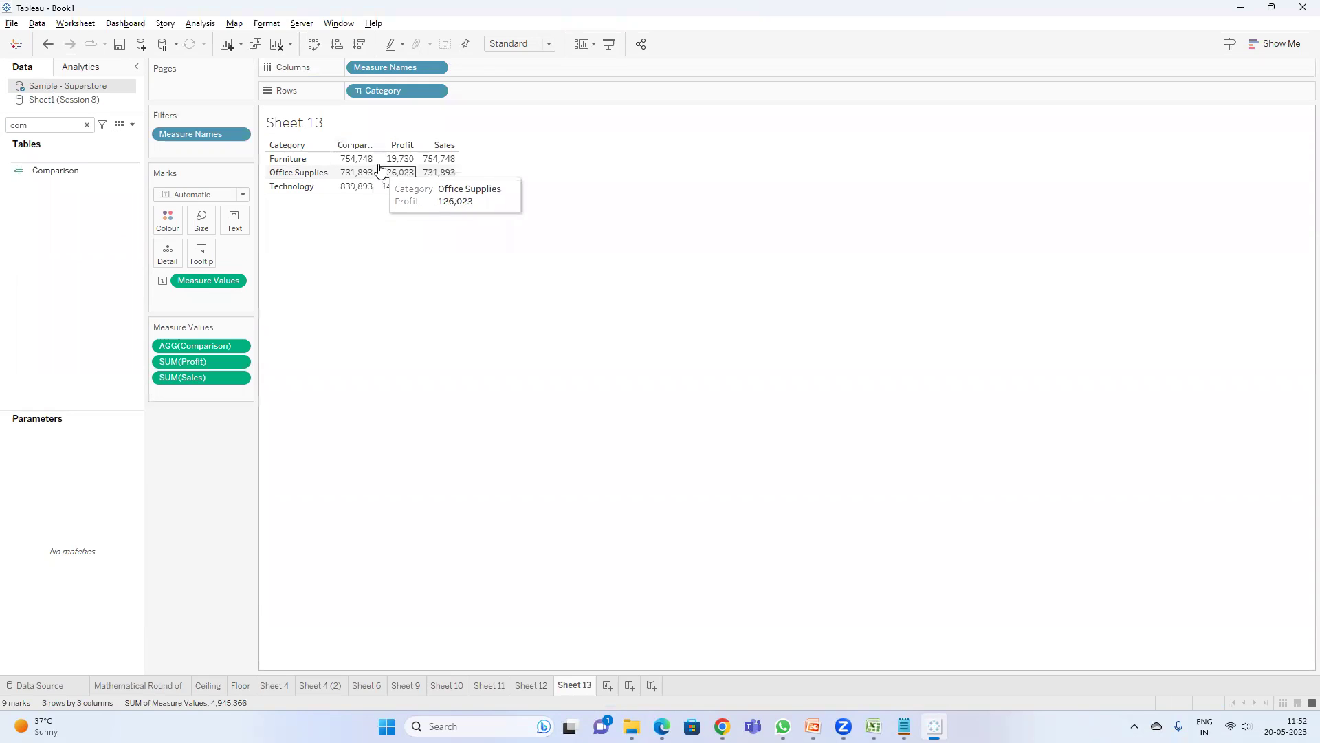
left_click_drag(375, 150, 408, 151)
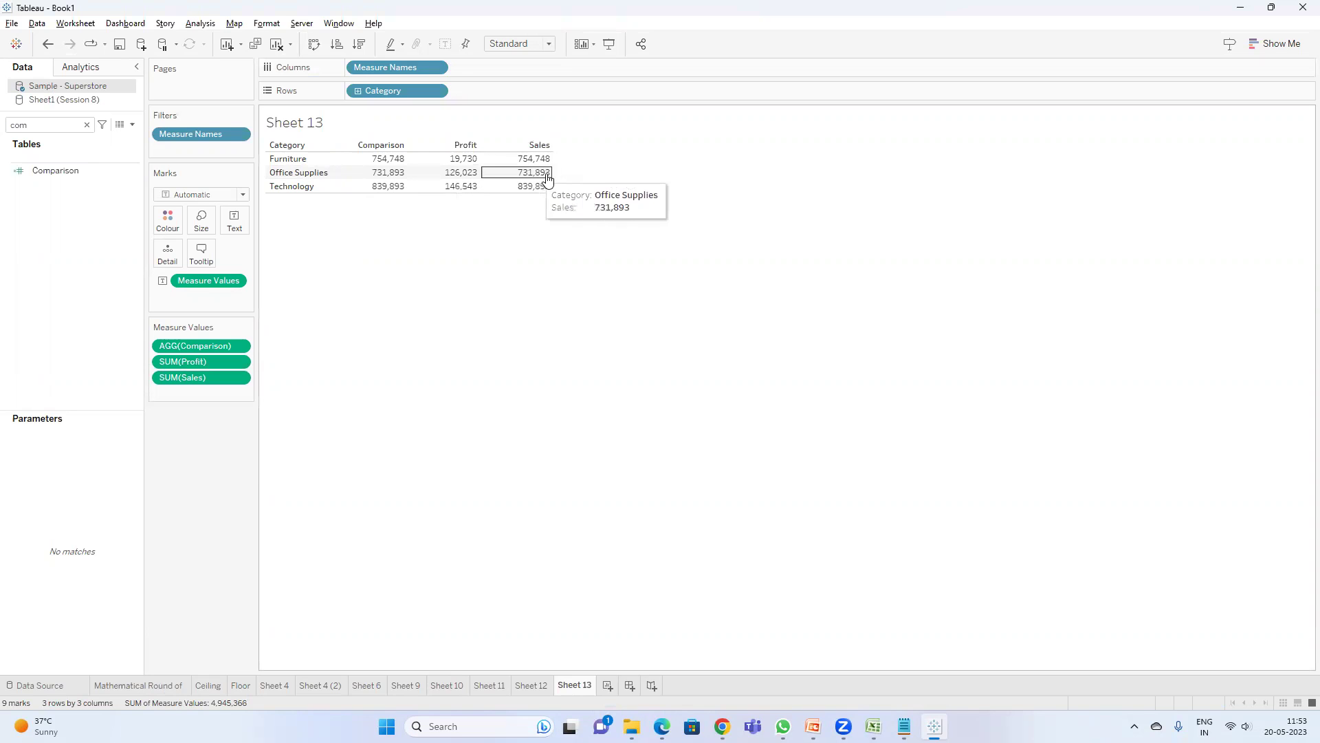
- Switch from the Tableau workbook to the PowerPoint training slides
mouse_move(873, 726)
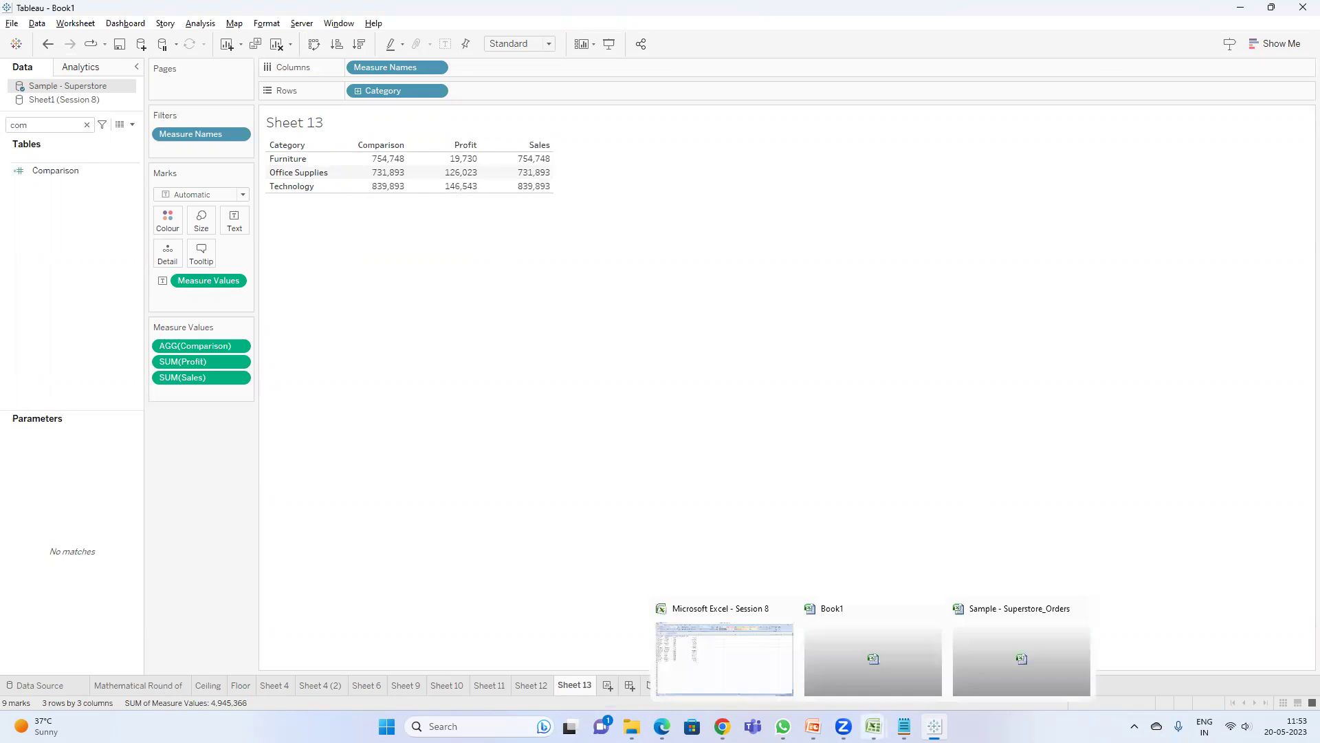
left_click(1022, 617)
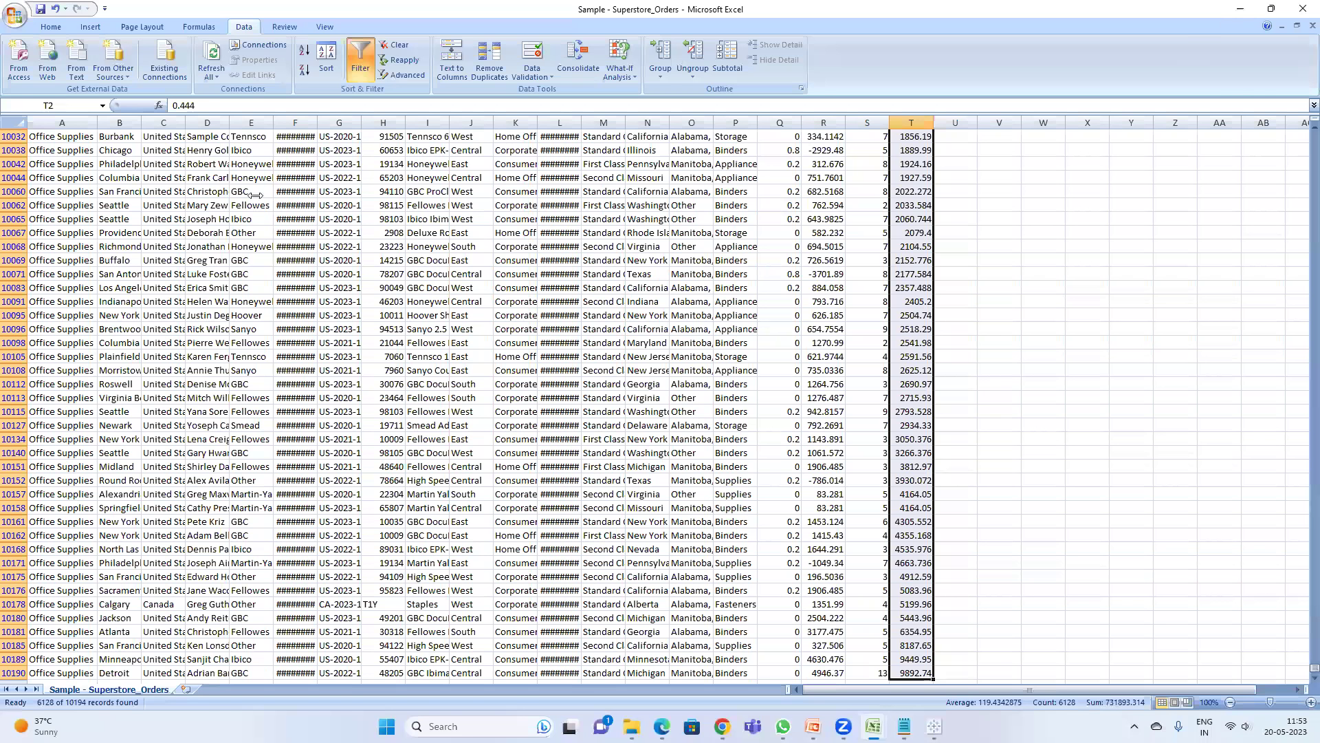
key("alt+Tab")
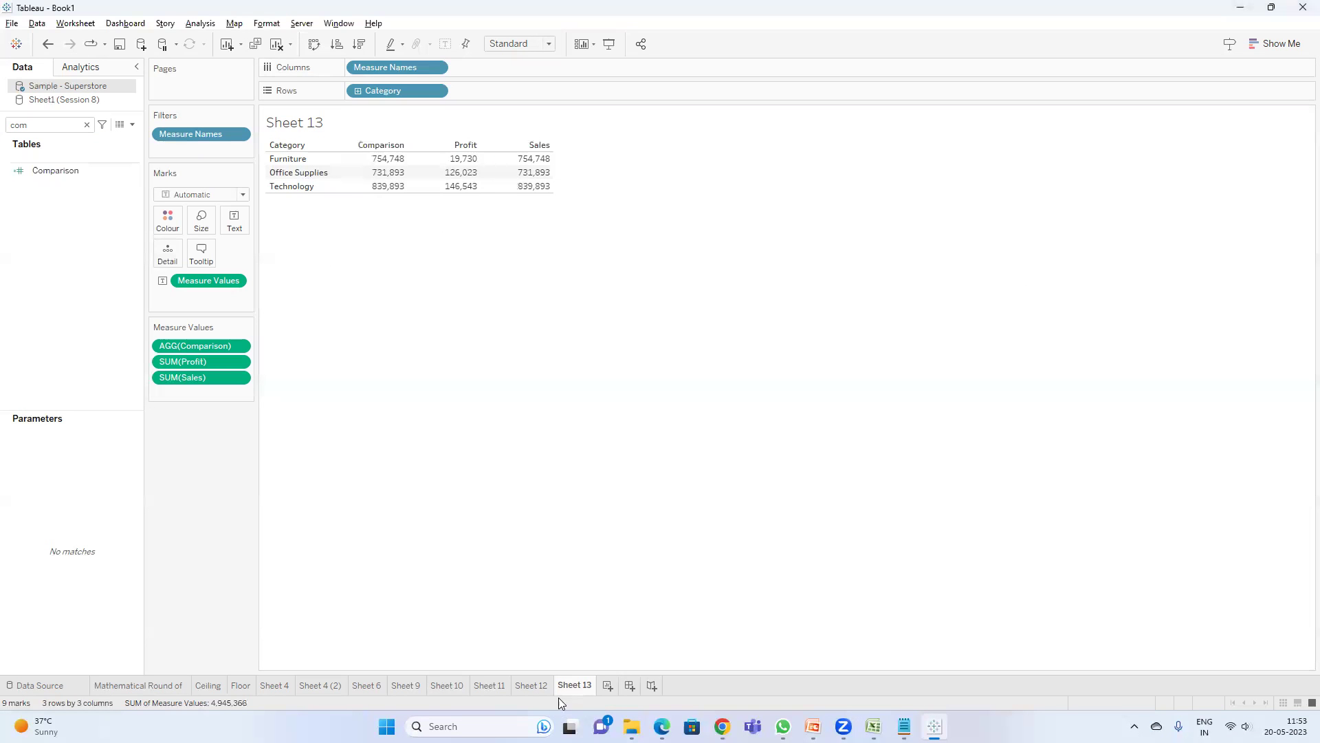
left_click(813, 726)
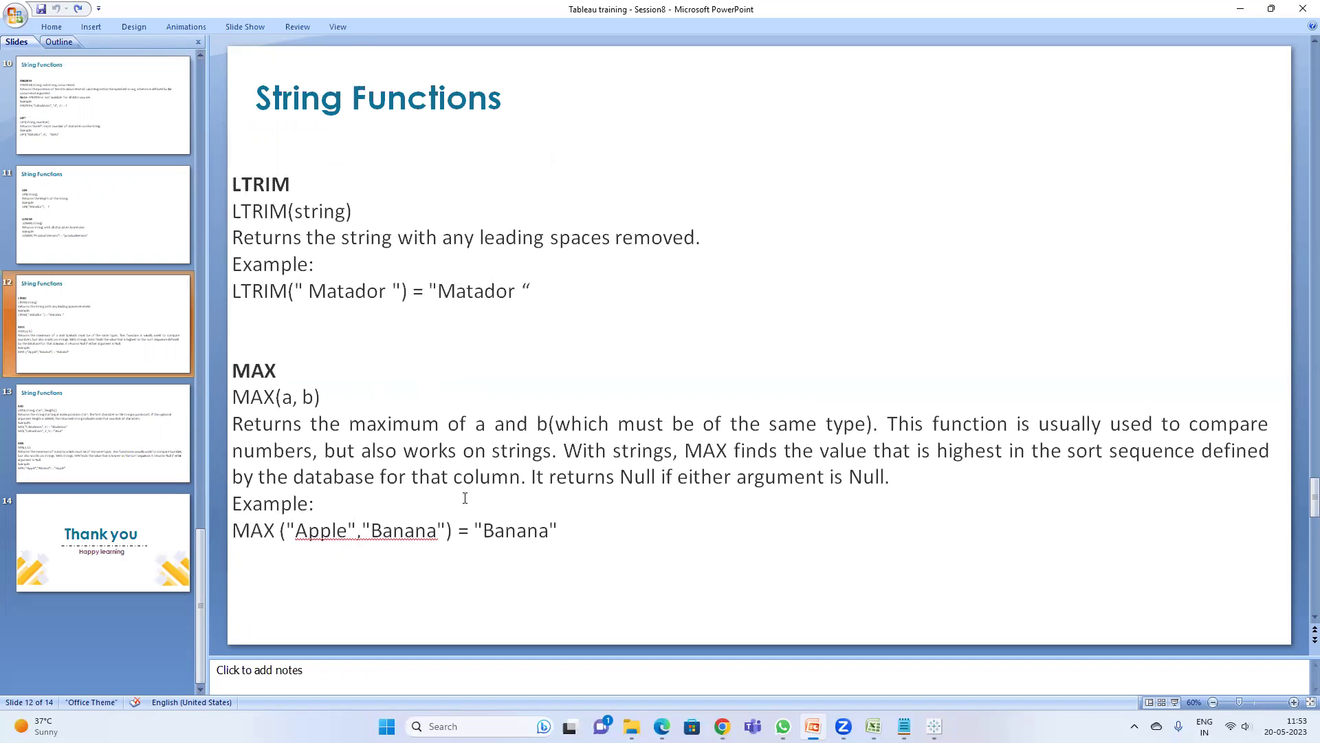
- Go from the MAX example slide to slide 13, covering MID and MIN("Apple","Banana") = "Apple"
left_click(318, 533)
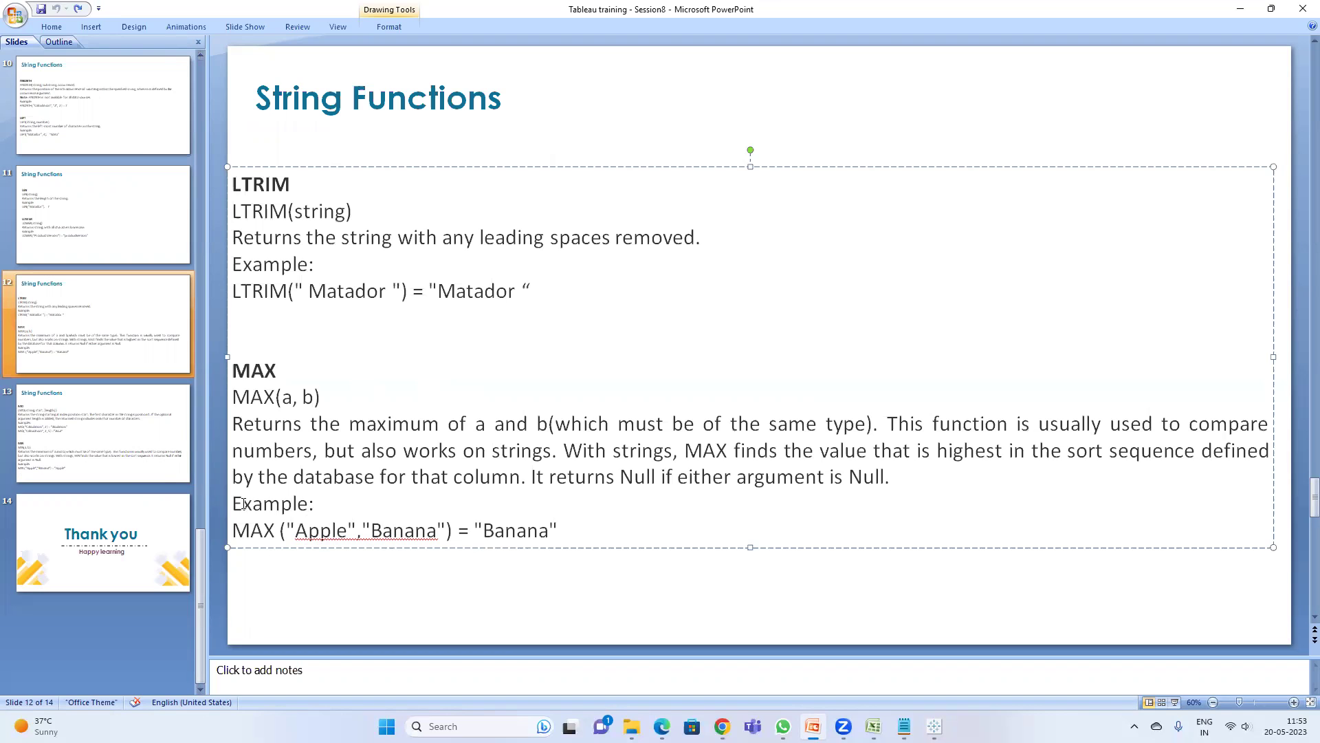
left_click(101, 450)
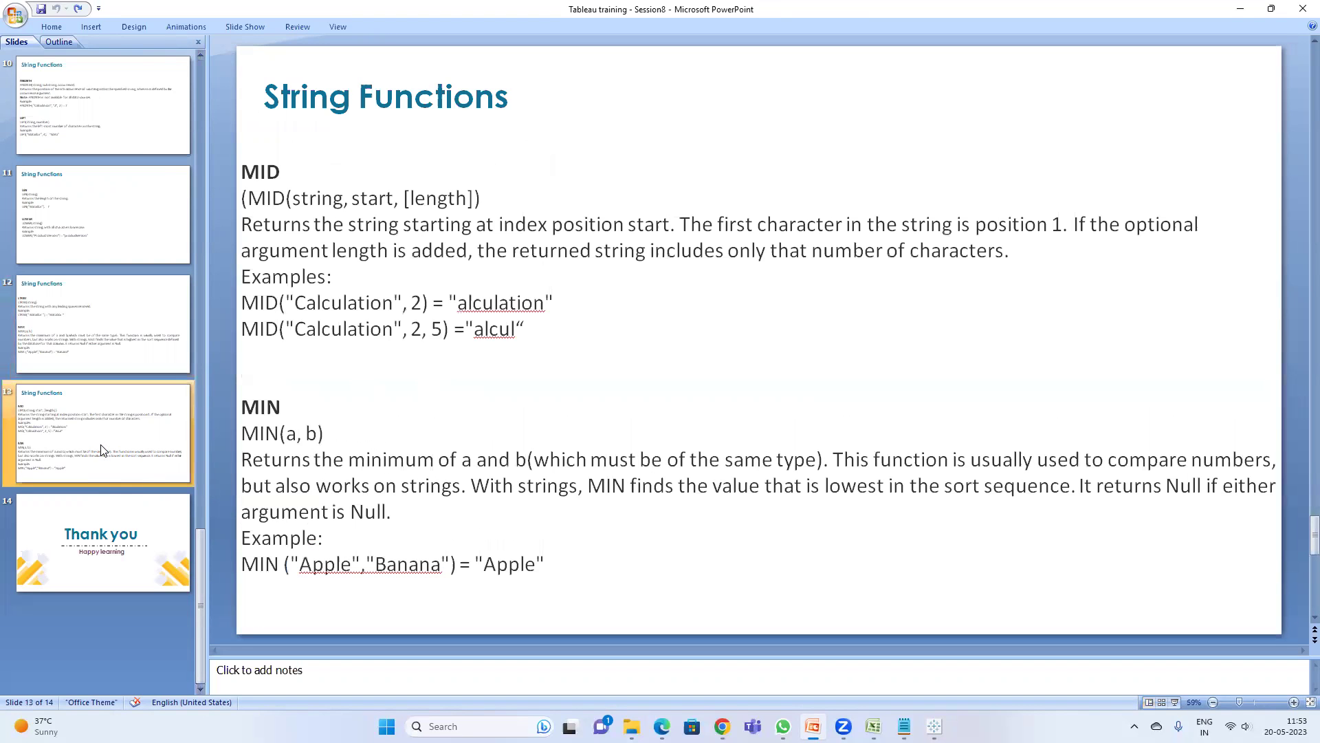
left_click(399, 564)
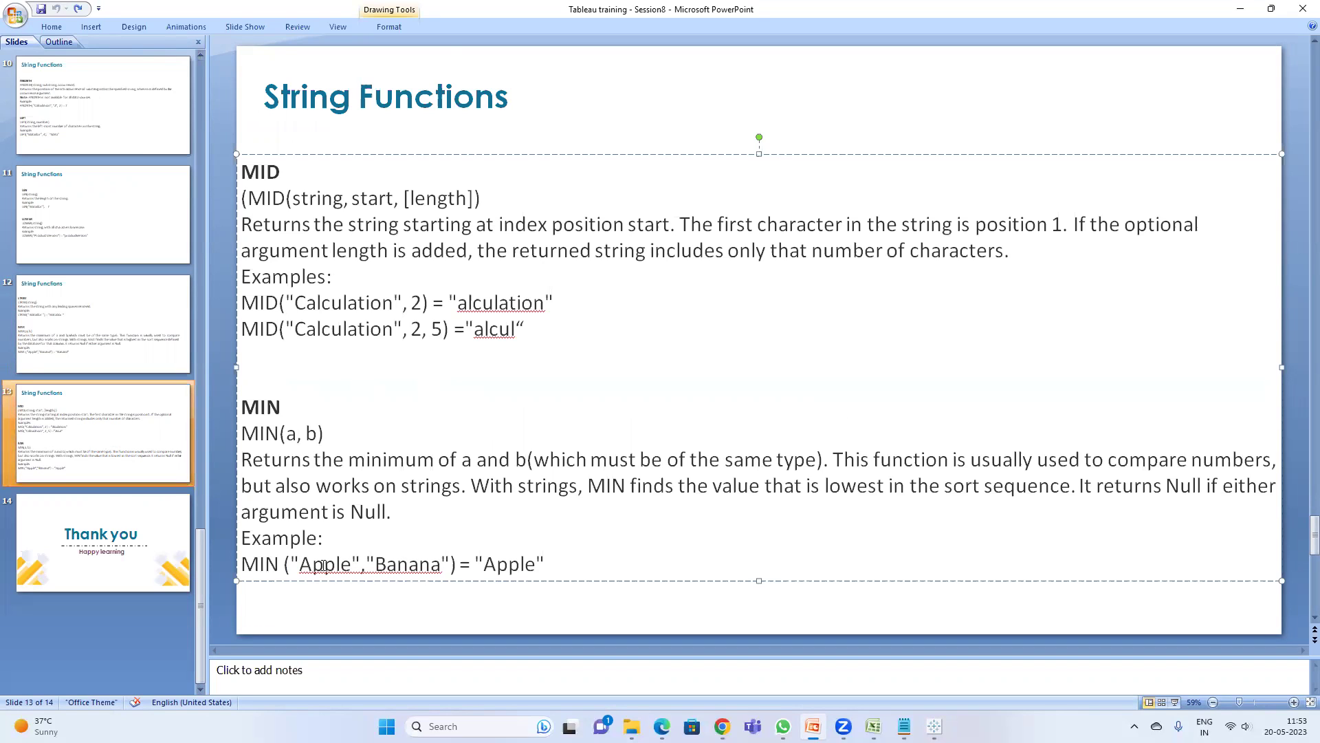
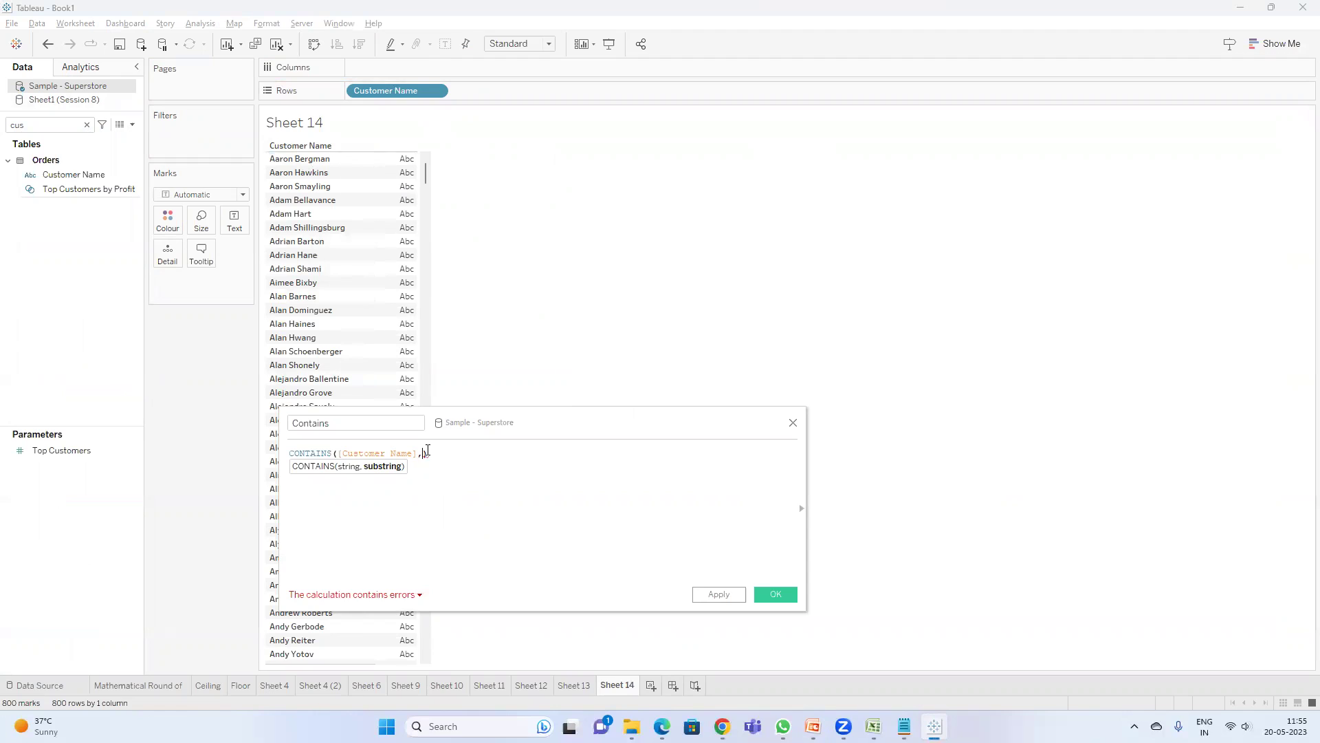
- Set the Contains formula to CONTAINS([Customer Name],'aaron') and apply it
type("\"\"")
type("arr")
key("BackSpace")
key("BackSpace")
type("aaron")
left_click(719, 594)
- Search the data pane for 'con' and drag the Contains field to filter the sheet
left_click(51, 125)
key("BackSpace")
key("BackSpace")
type("on")
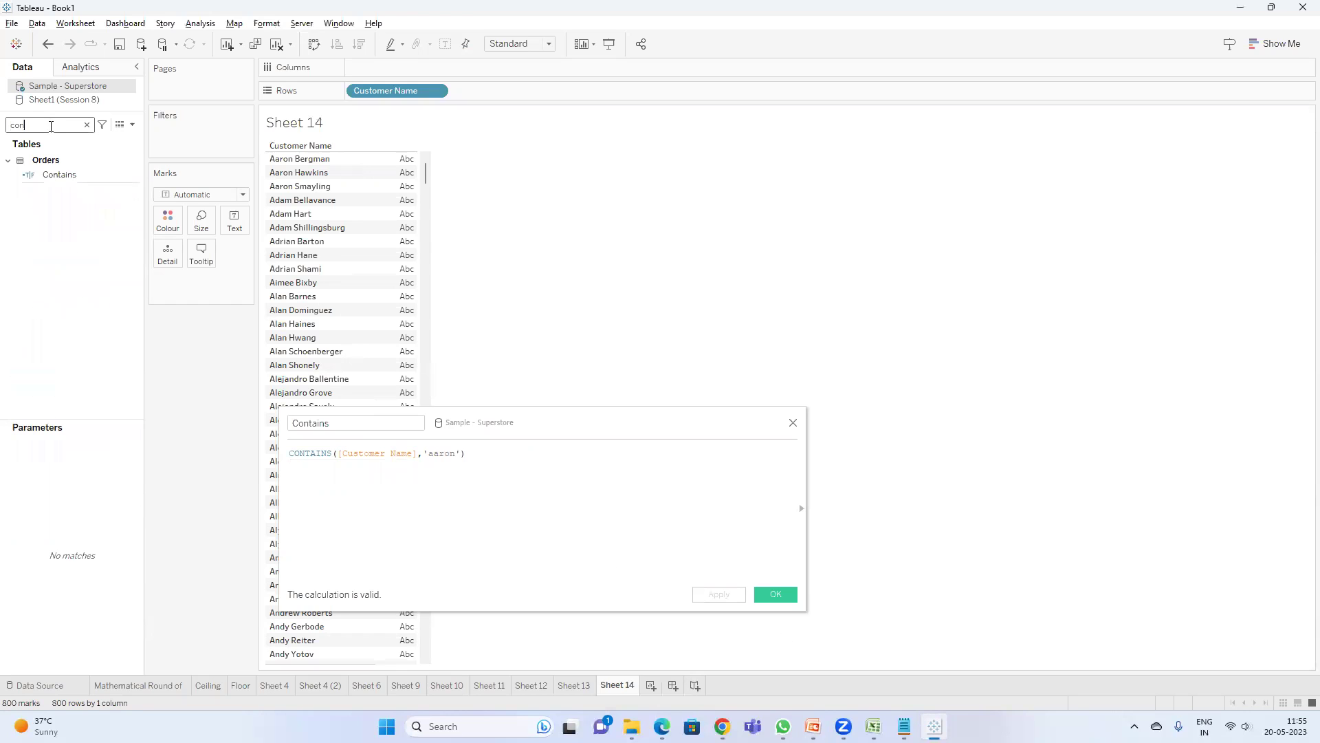
left_click_drag(59, 175, 179, 144)
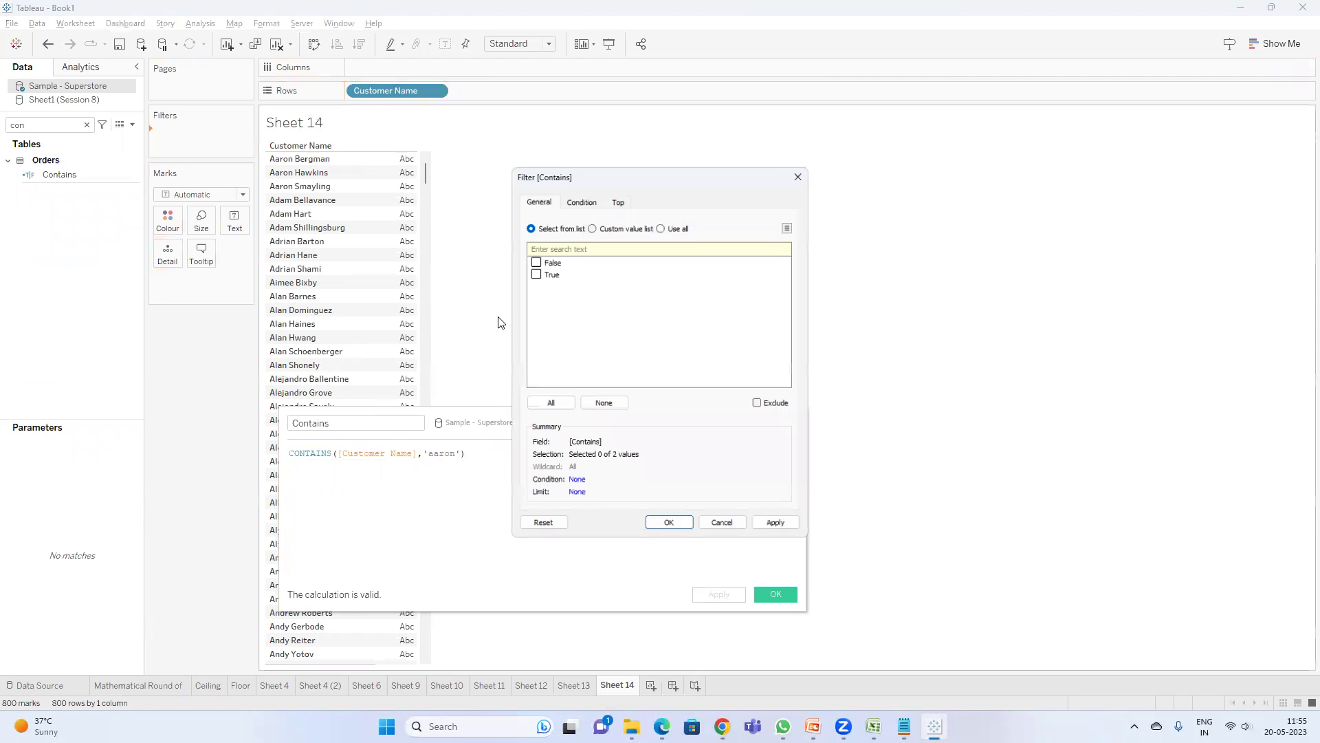
left_click(530, 271)
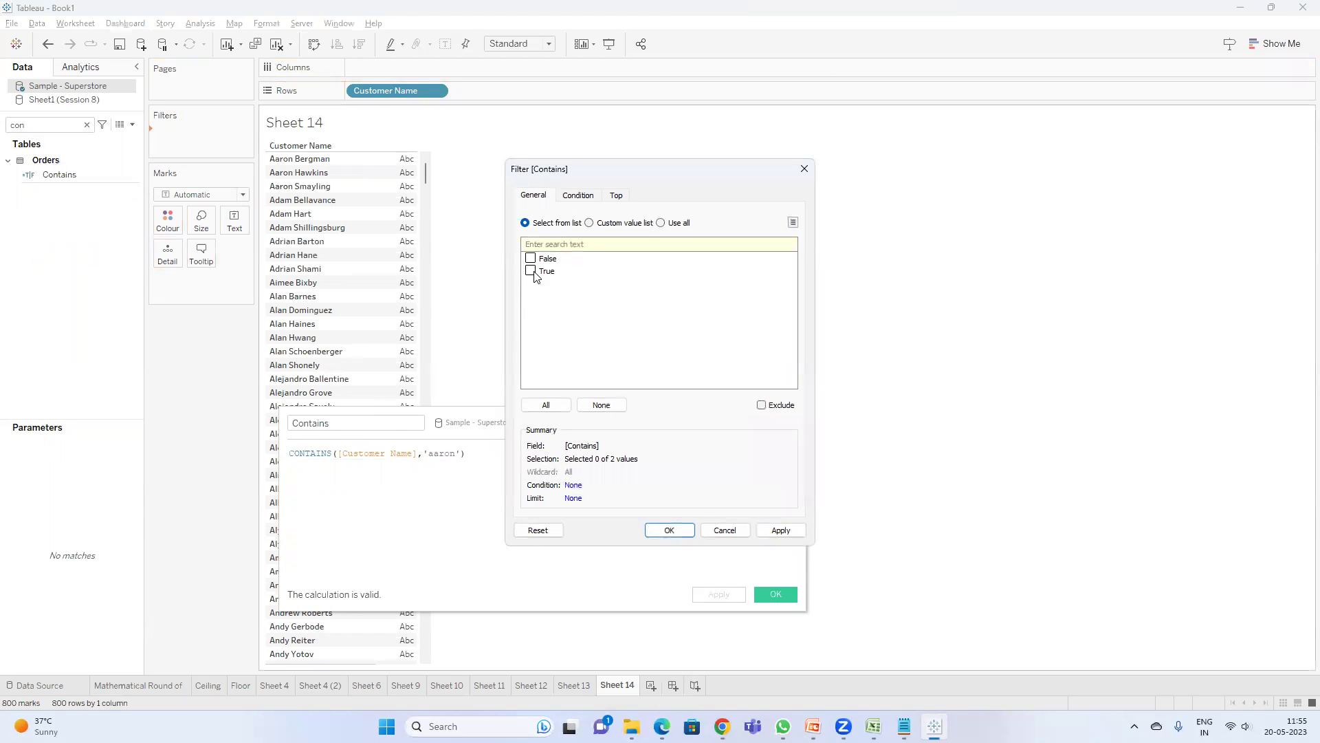
left_click(669, 530)
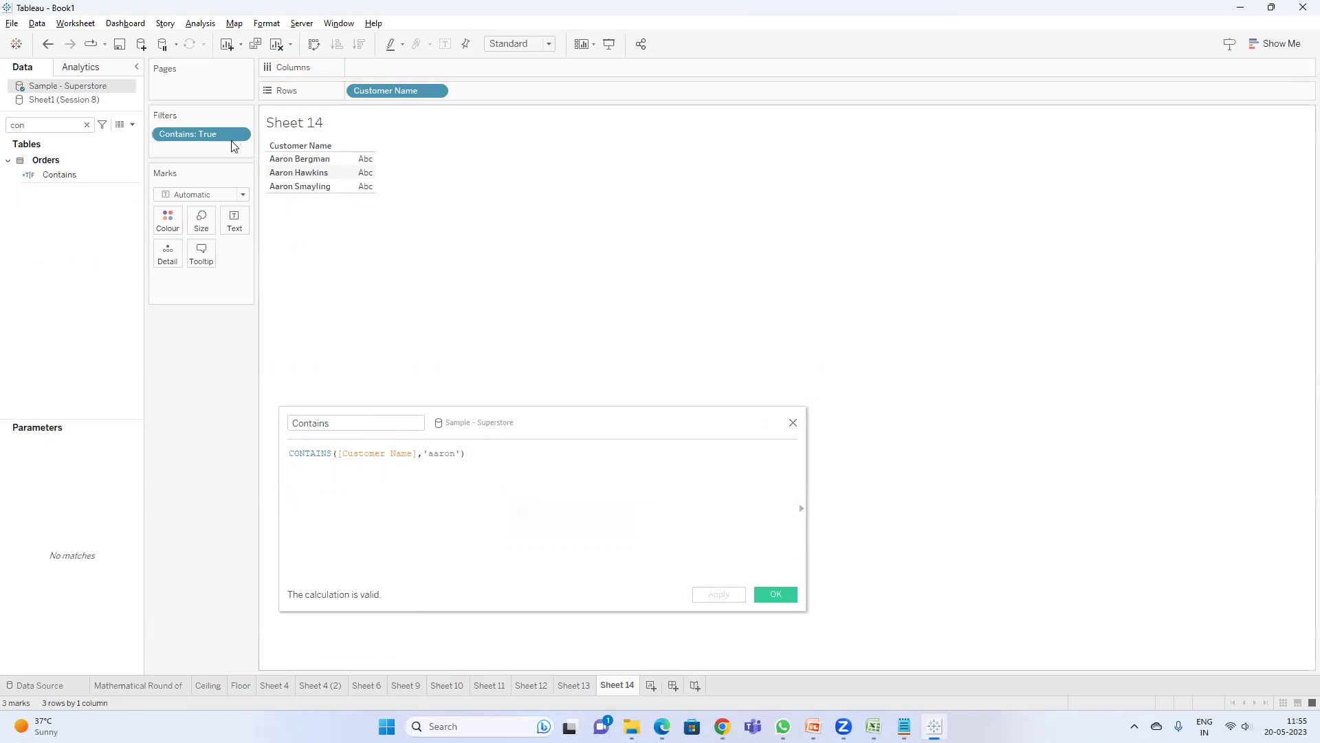
left_click_drag(190, 133, 249, 456)
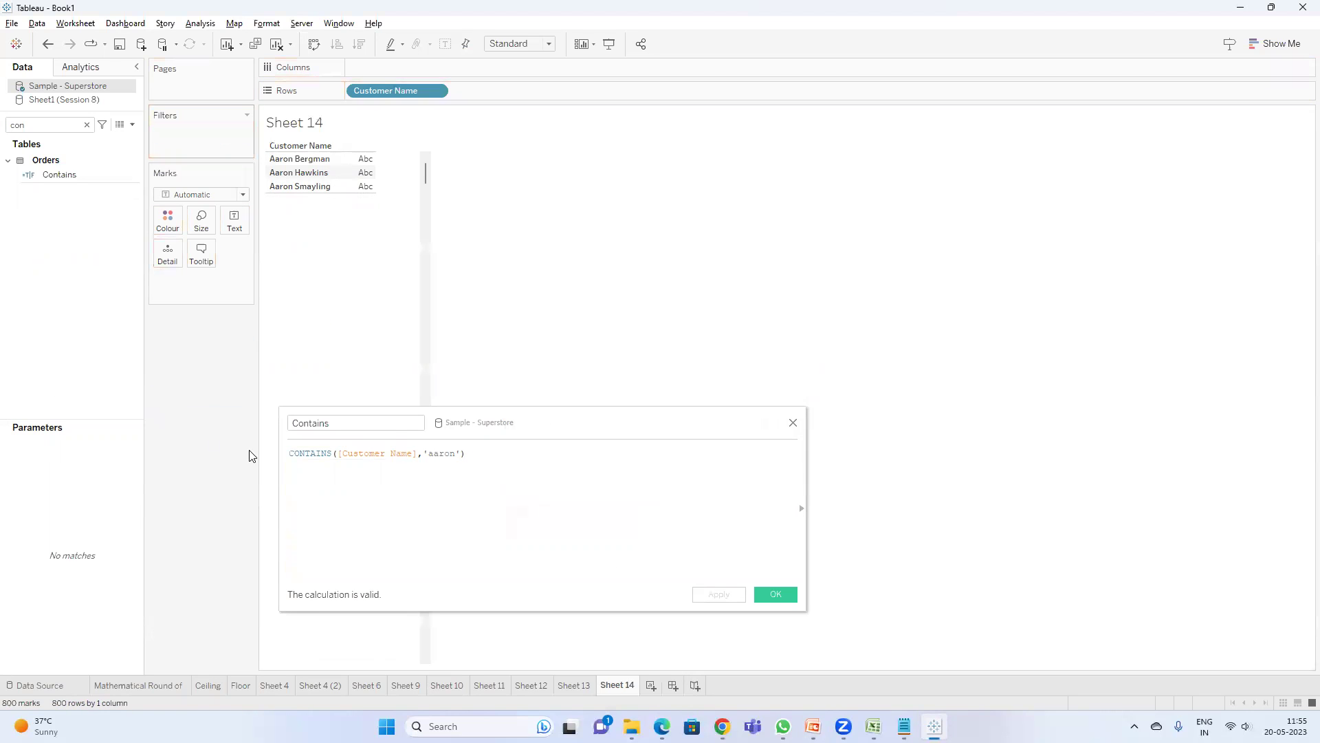
left_click(291, 454)
- Rewrite Contains as IF CONTAINS(...)=TRUE THEN 'Contains Aaron' ELSE 'Others' END and apply
type("if")
left_click(523, 457)
type("=")
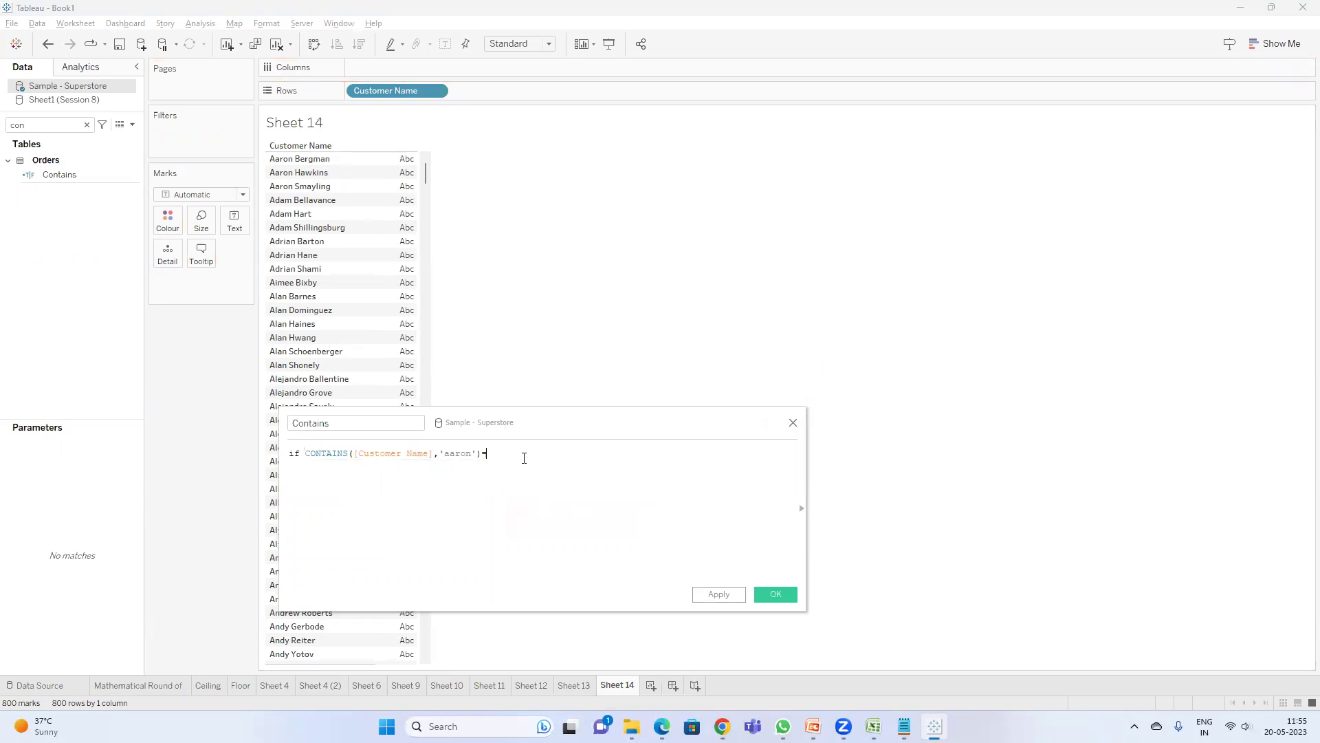
type("TRUE then ''Contains")
key("BackSpace")
key("BackSpace")
key("BackSpace")
type("Aaron")
type(" ELSE")
type("''")
type("C")
type("thers")
type(" END")
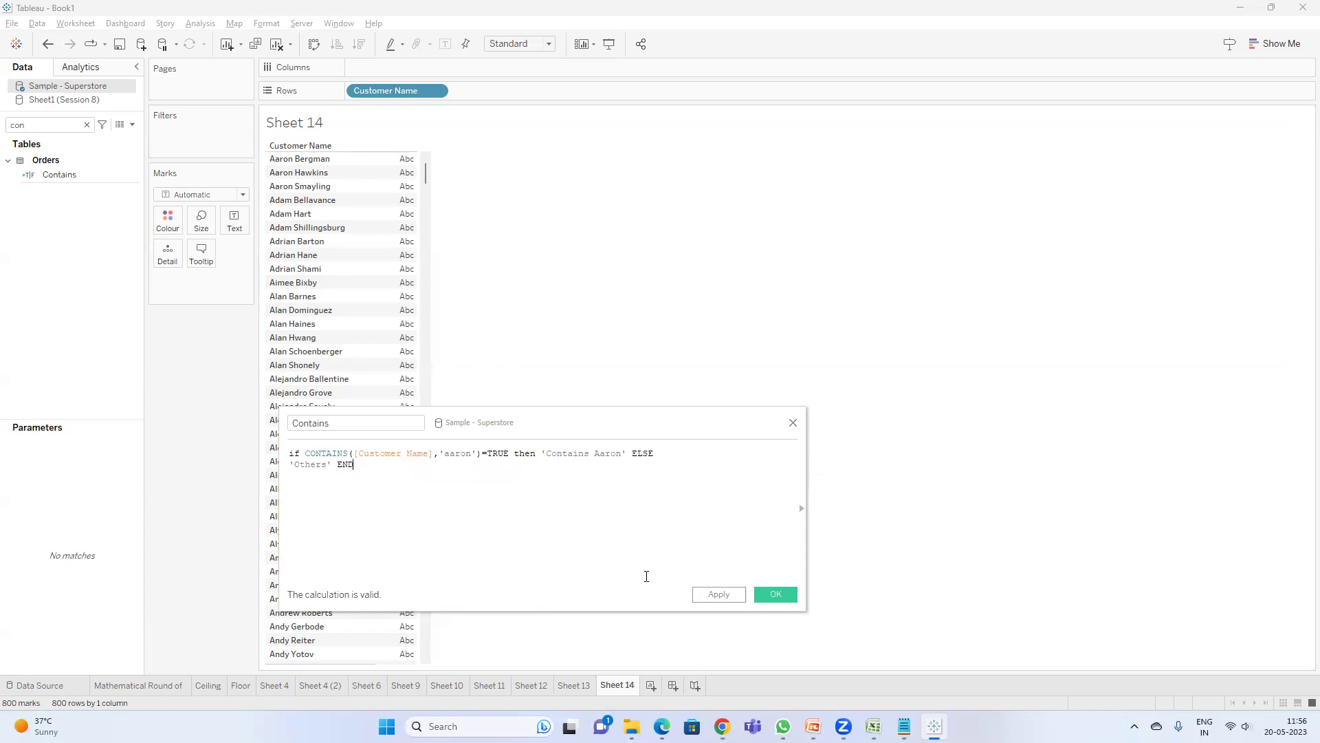
left_click(719, 595)
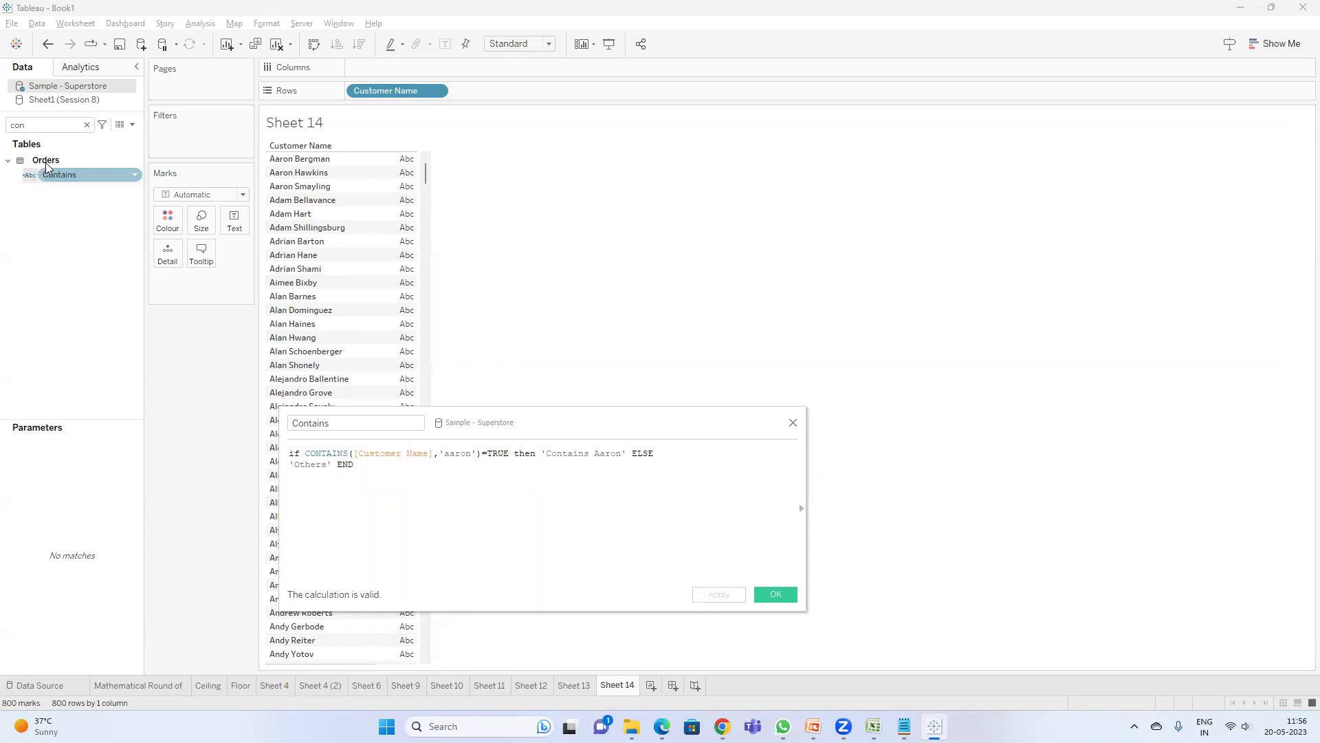
- Add Contains beside Customer Name, open a blank line before ELSE, then switch to PowerPoint
double_click(74, 176)
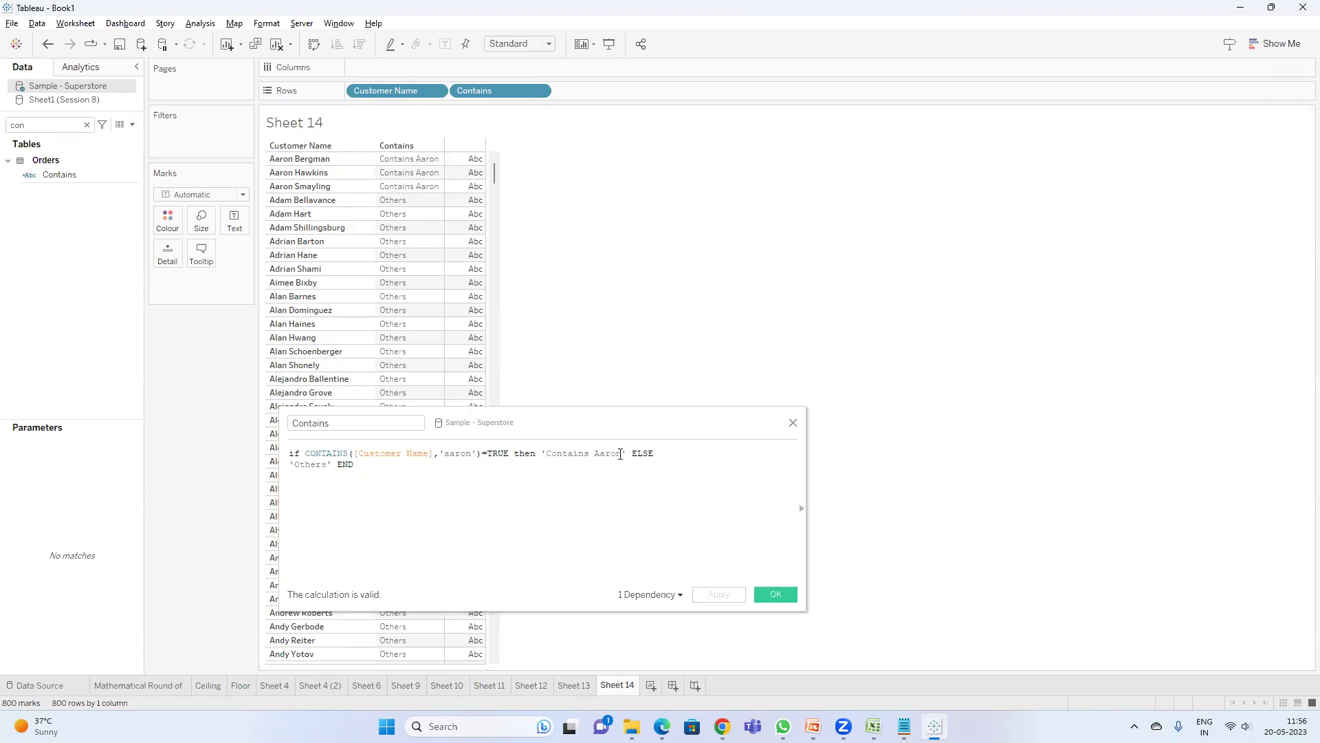
left_click_drag(627, 454, 535, 454)
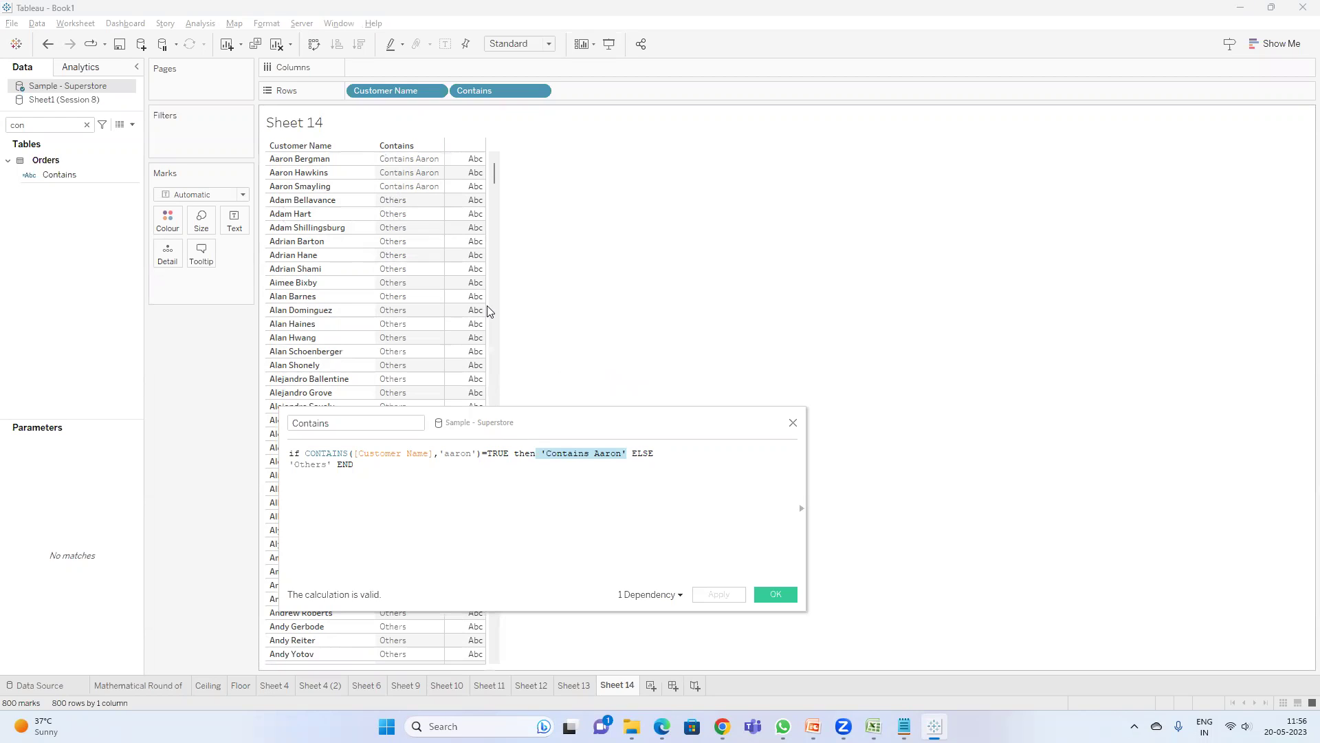
left_click(660, 454)
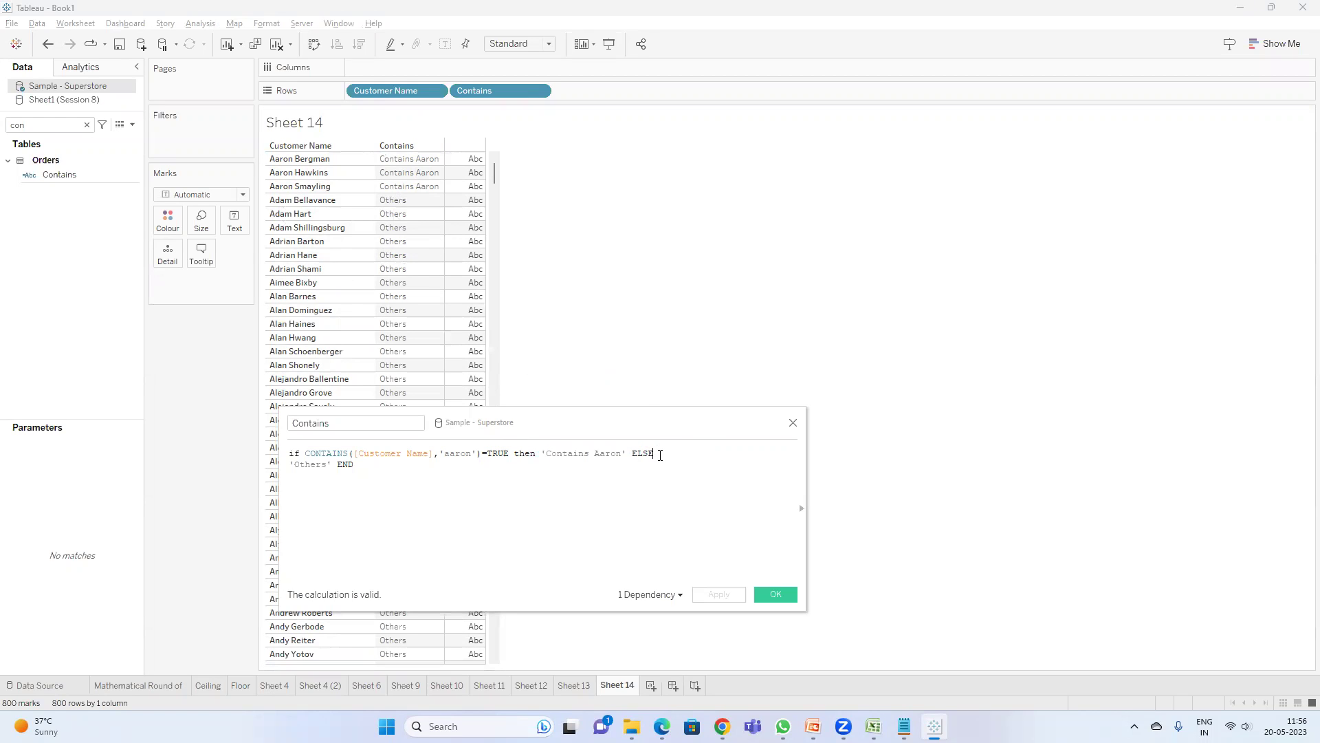
key("Return")
key("Return")
key("Return")
key("Return")
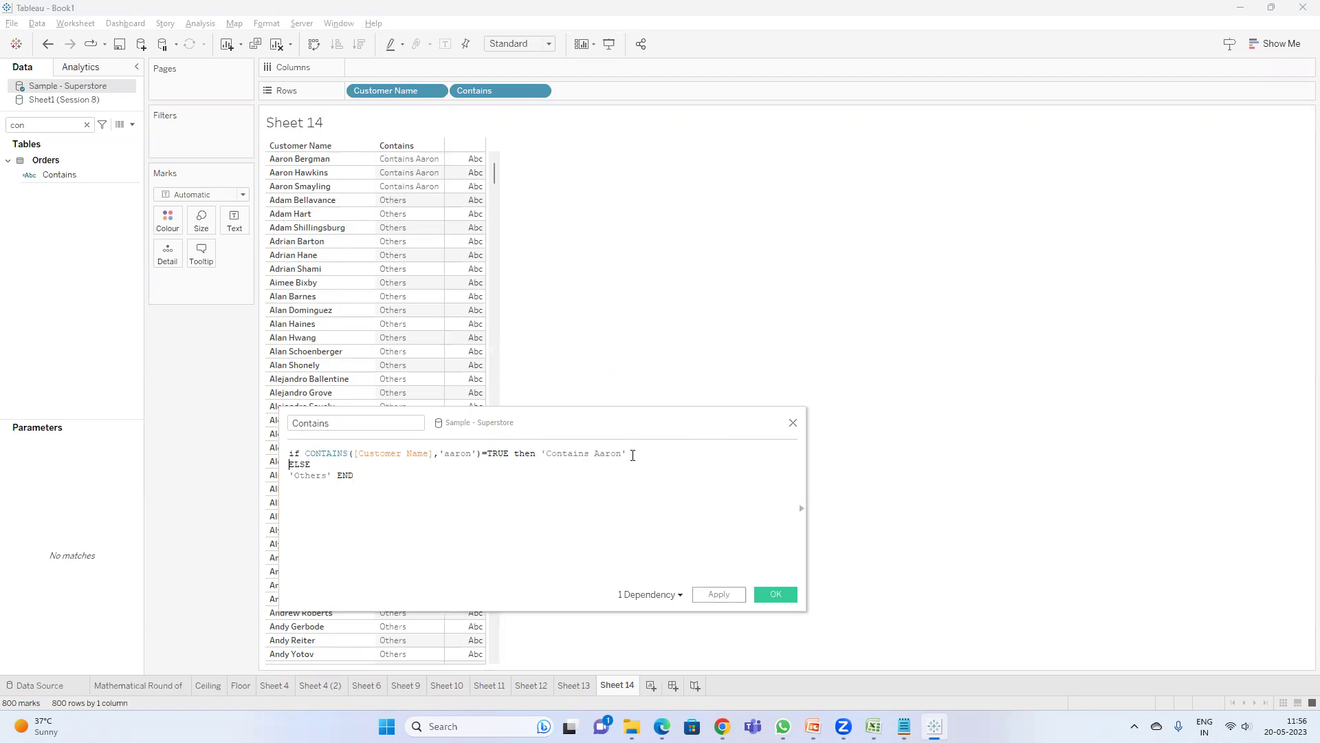
left_click(812, 726)
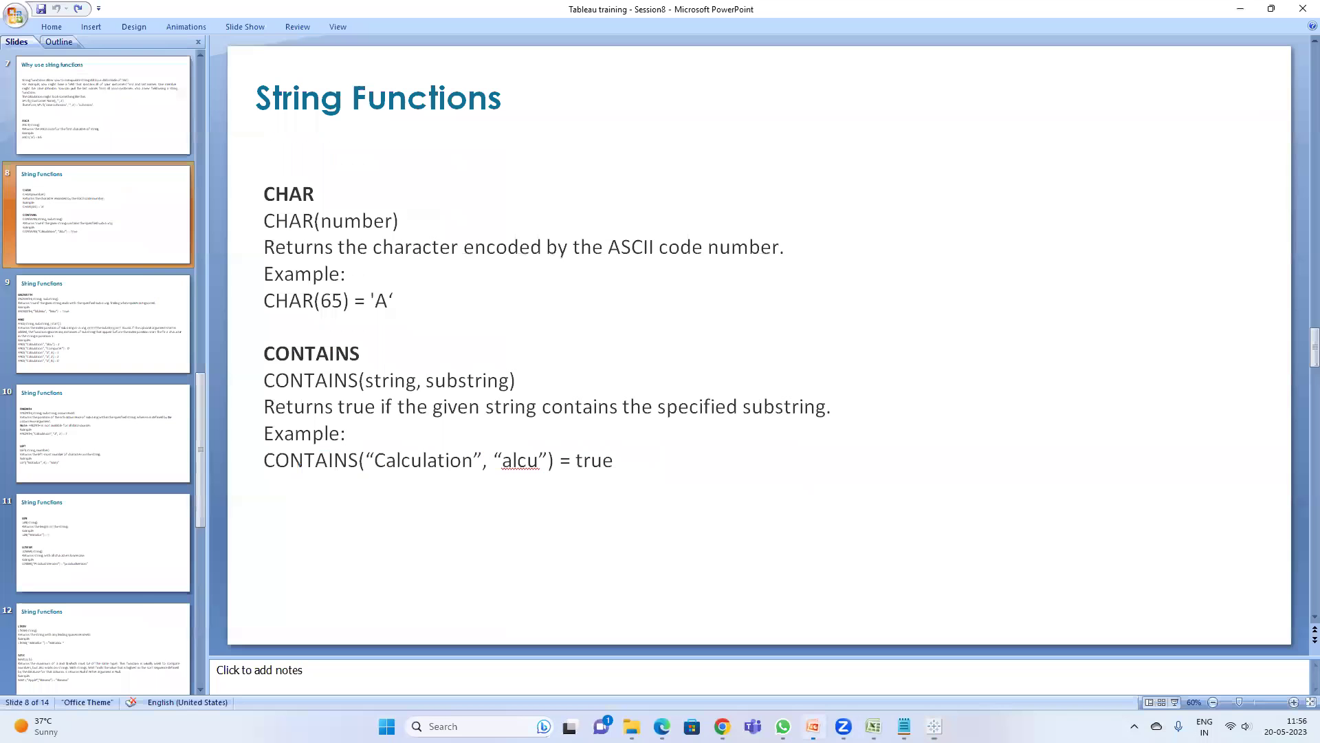
- Show the ENDSWITH and FIND slide, briefly maximizing and then hiding the Meet window
left_click(91, 324)
mouse_move(722, 726)
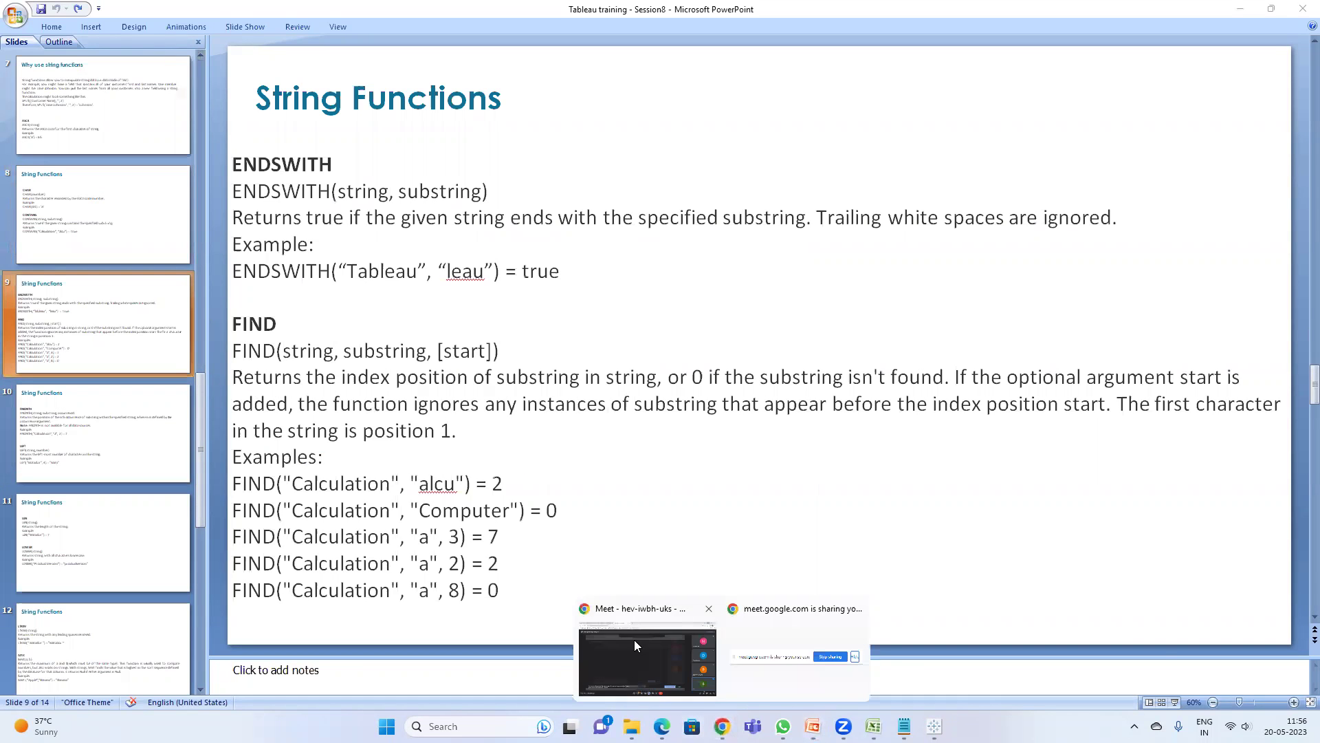
left_click(634, 640)
left_click(1245, 44)
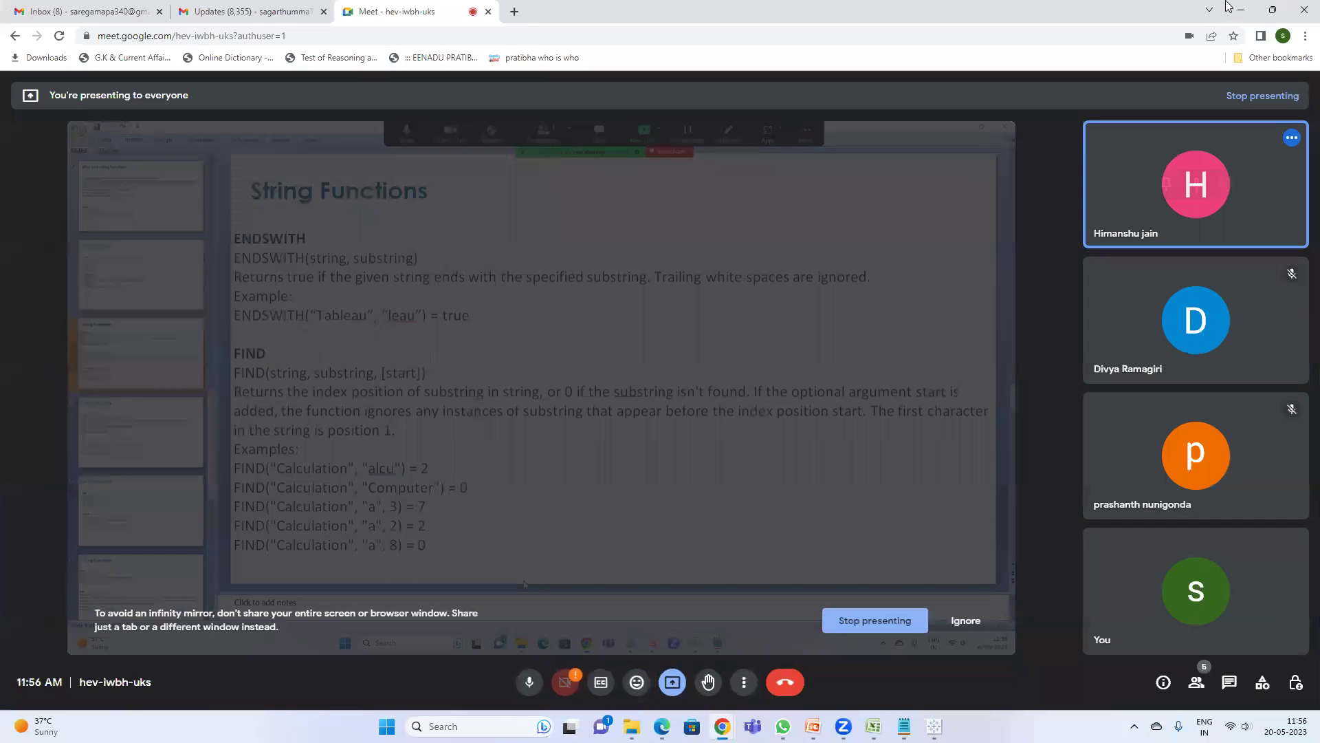
left_click(1235, 9)
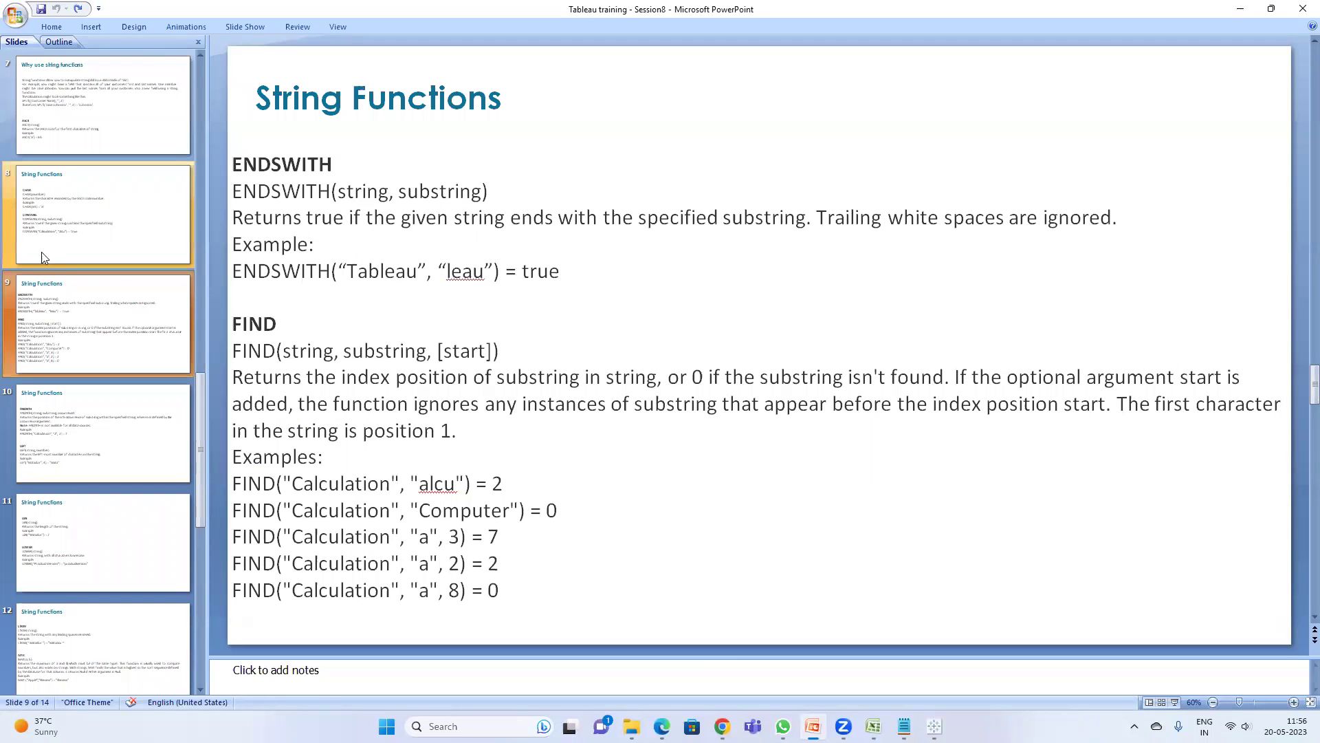
- Revisit the CHAR/CONTAINS and ENDSWITH/FIND slides, then return to the Tableau calculation editor
left_click(56, 242)
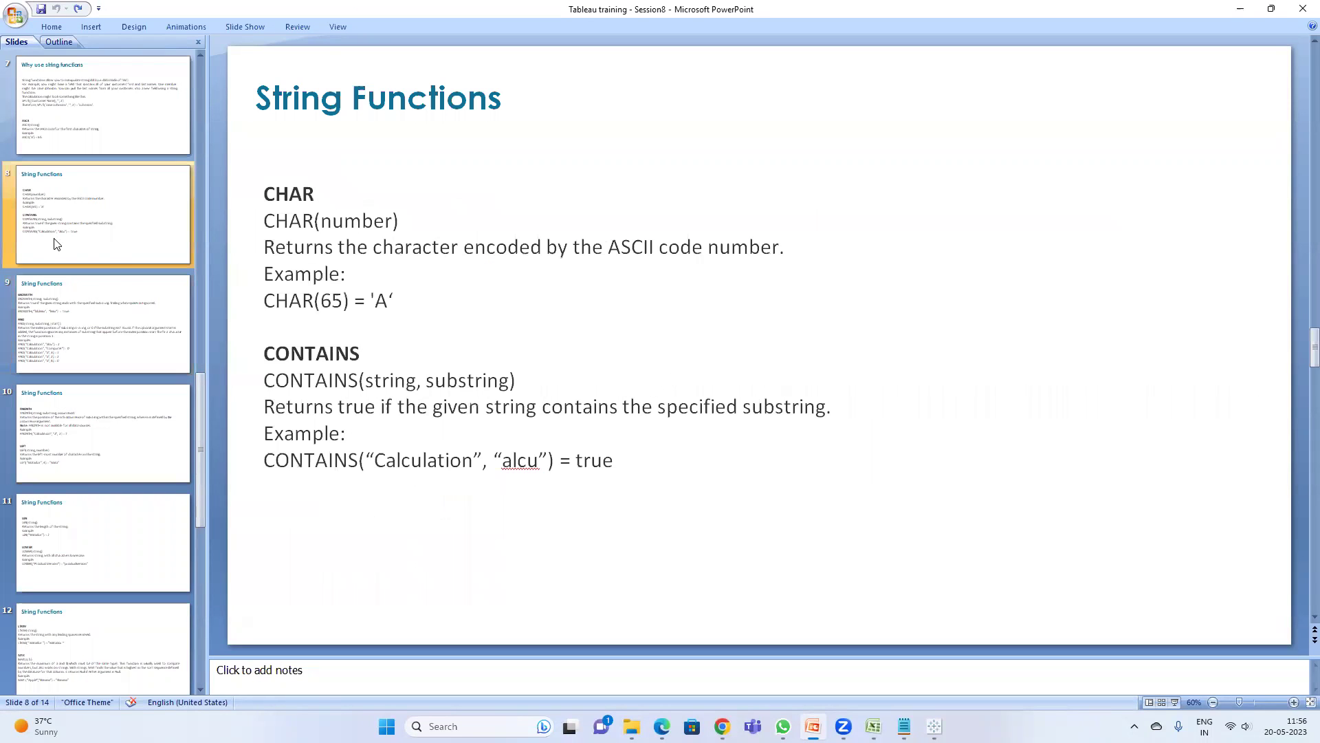
left_click(118, 349)
key("alt+Tab")
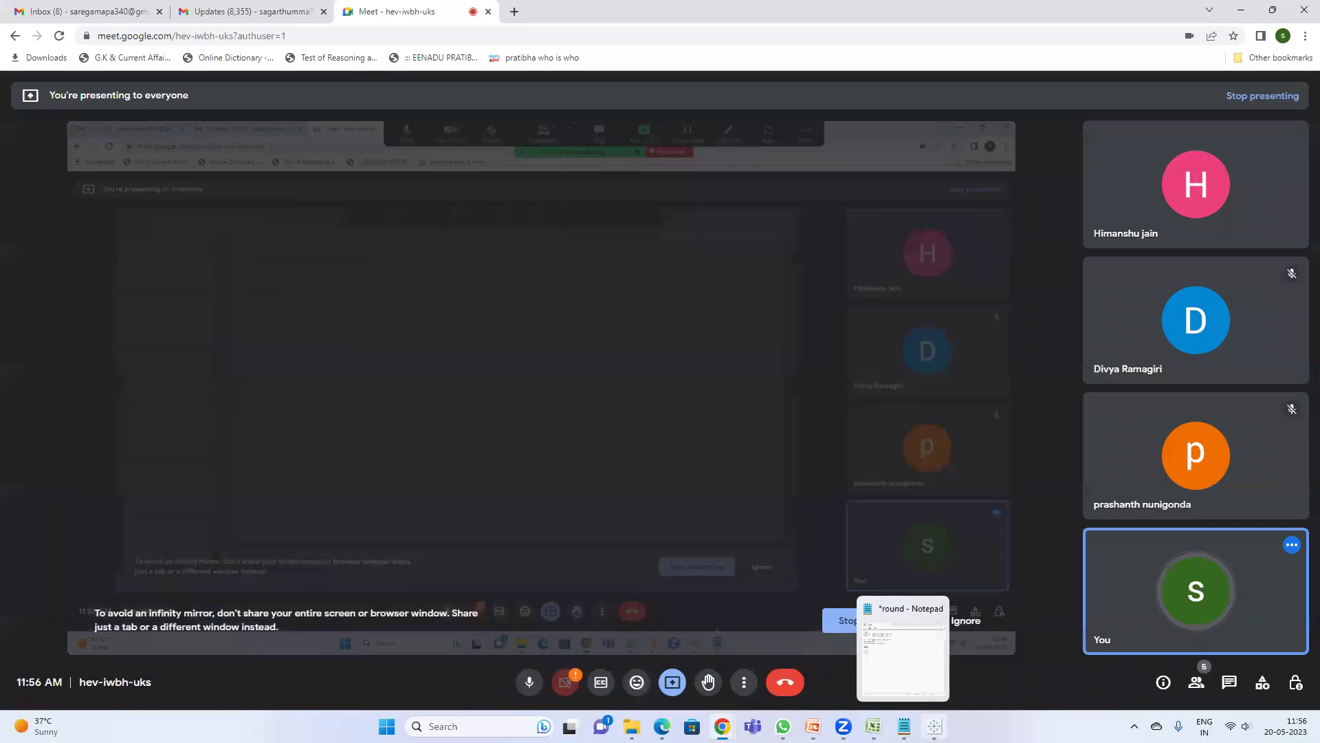
left_click(933, 723)
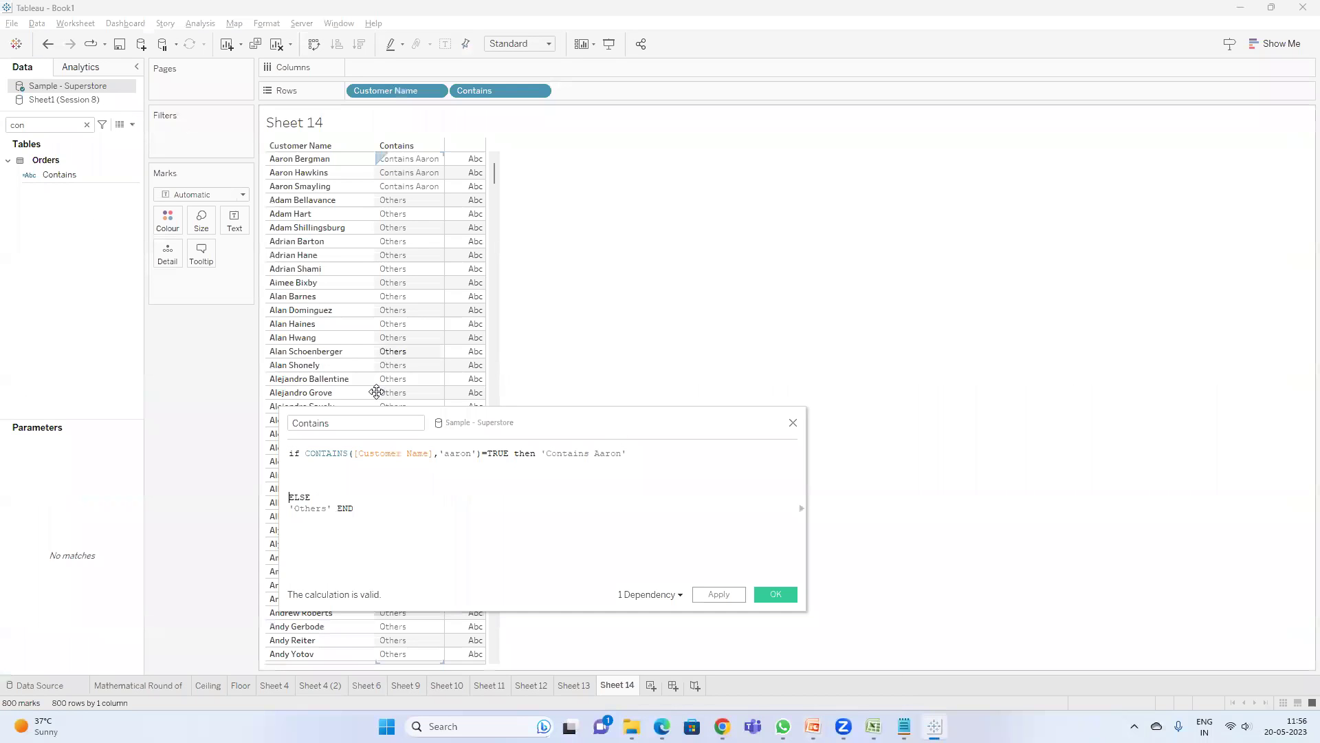
- Write STARTSWITH([Customer Name],'ad')=TRUE then 'starts with' on the blank formula line
type("sta")
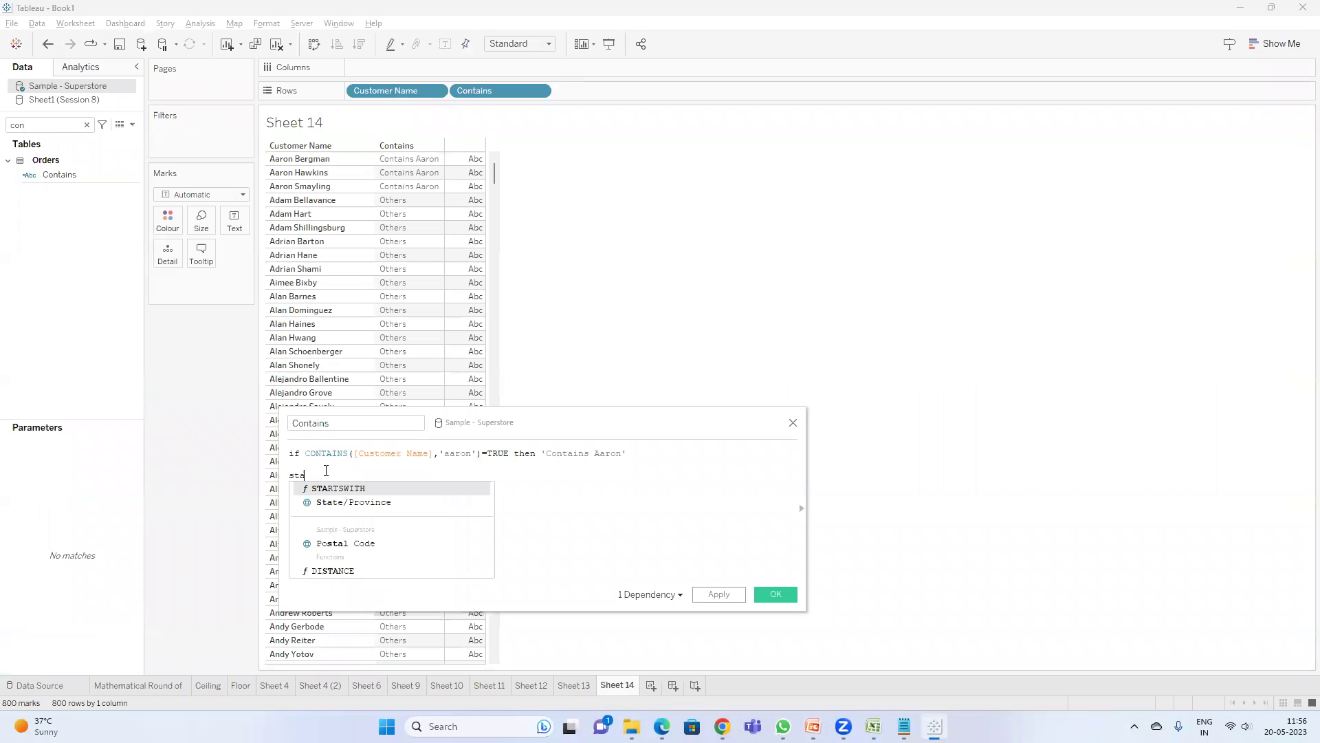
key("Return")
type("cust")
key("Return")
type(",")
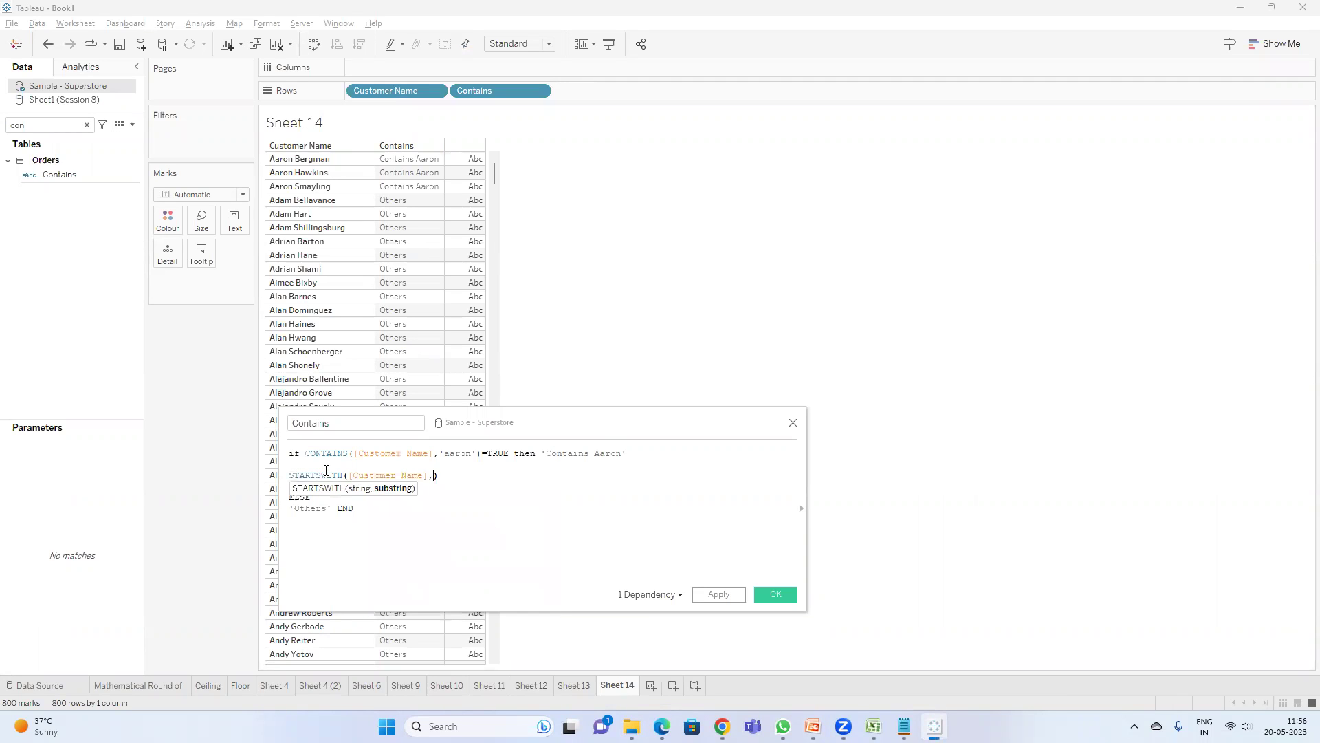
type("''")
type("a")
key("Right")
key("Right")
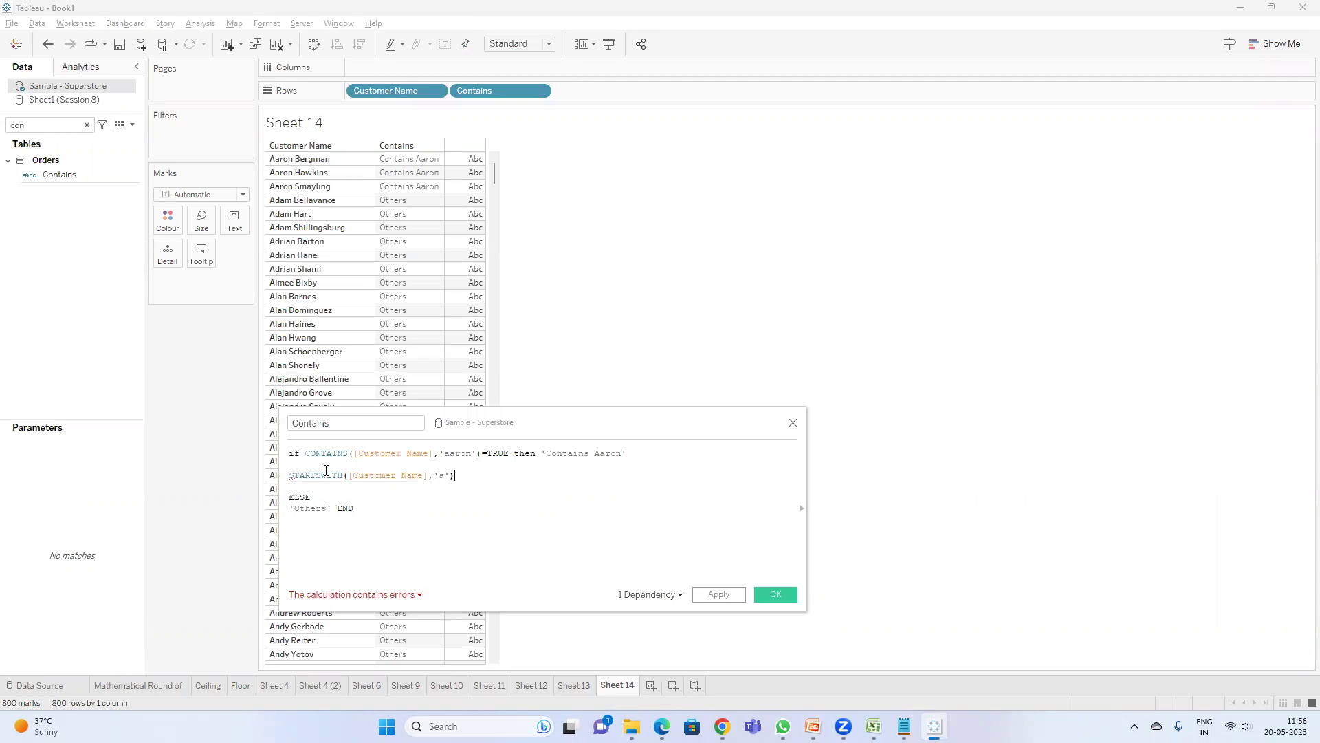
key("Left")
type("d")
key("Right")
key("Right")
type("=TRUE the")
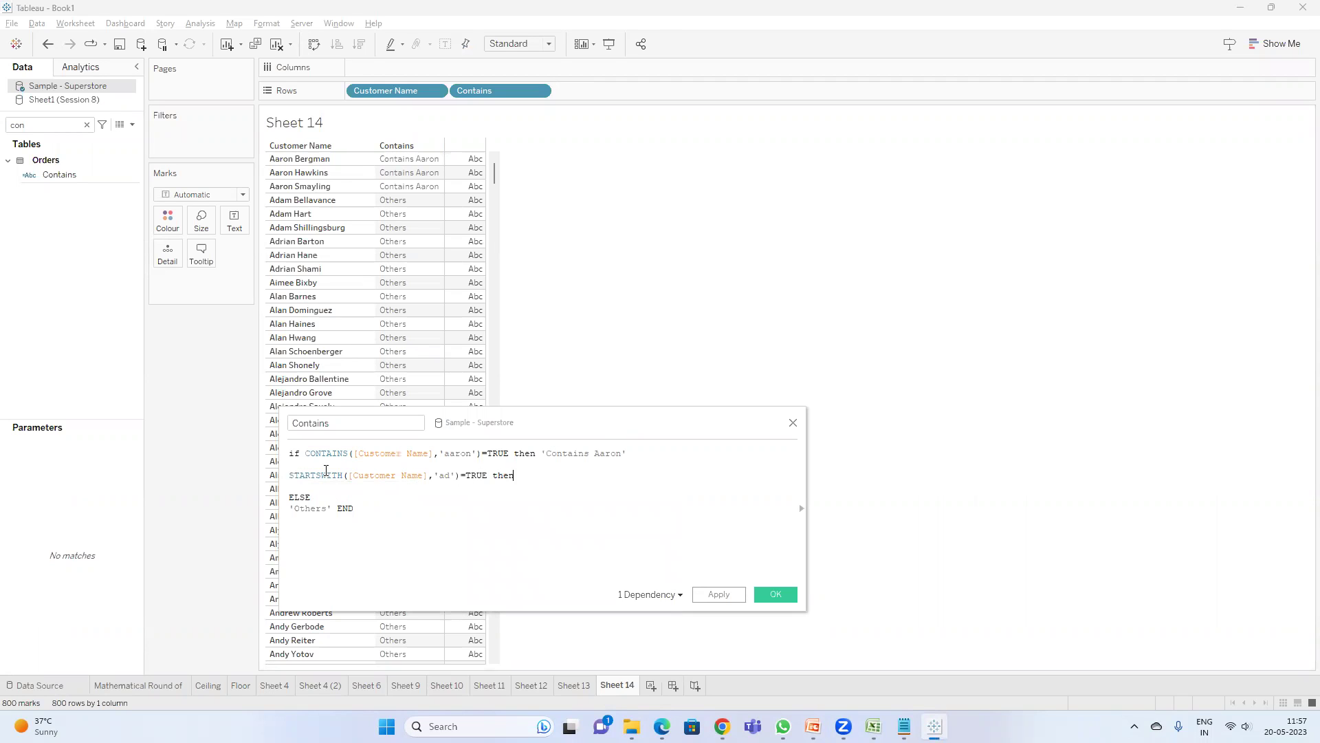
type("n 'starts with ad")
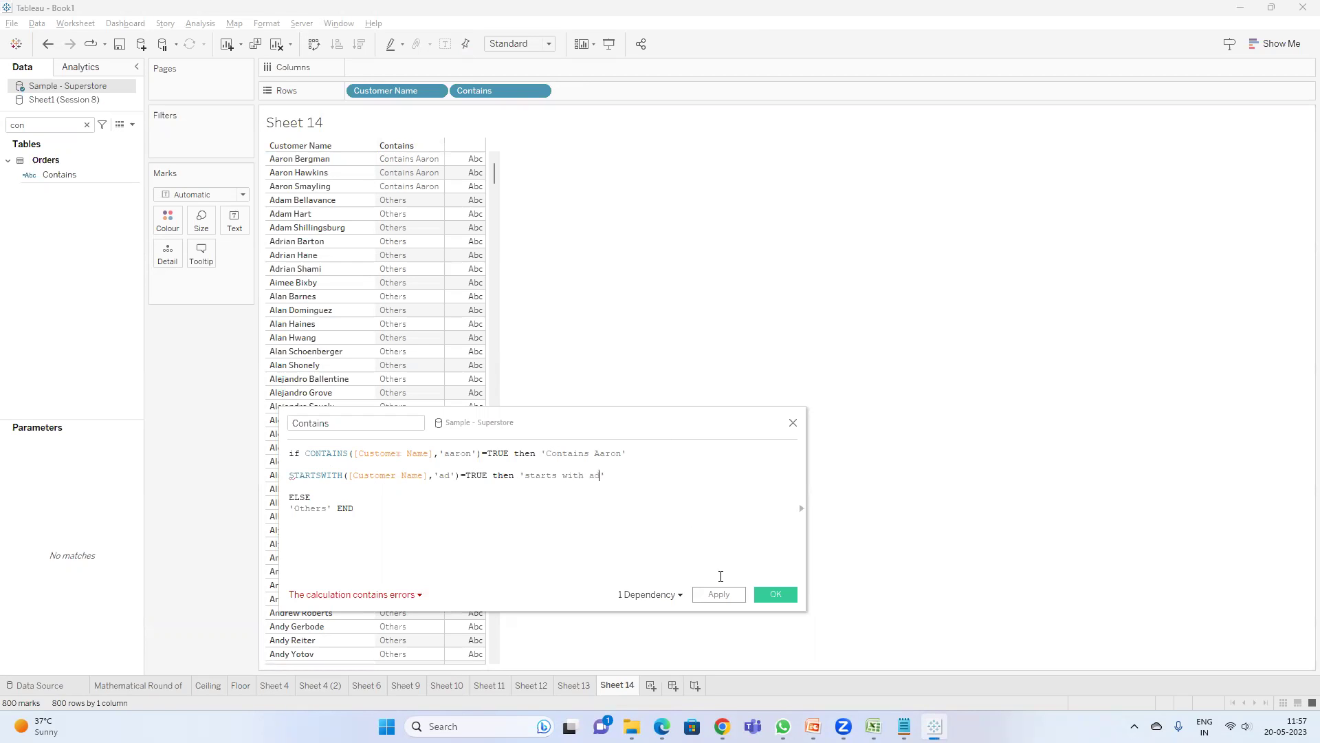
- Put ELSEIF before the STARTSWITH condition and apply the formula
left_click(307, 465)
type("el")
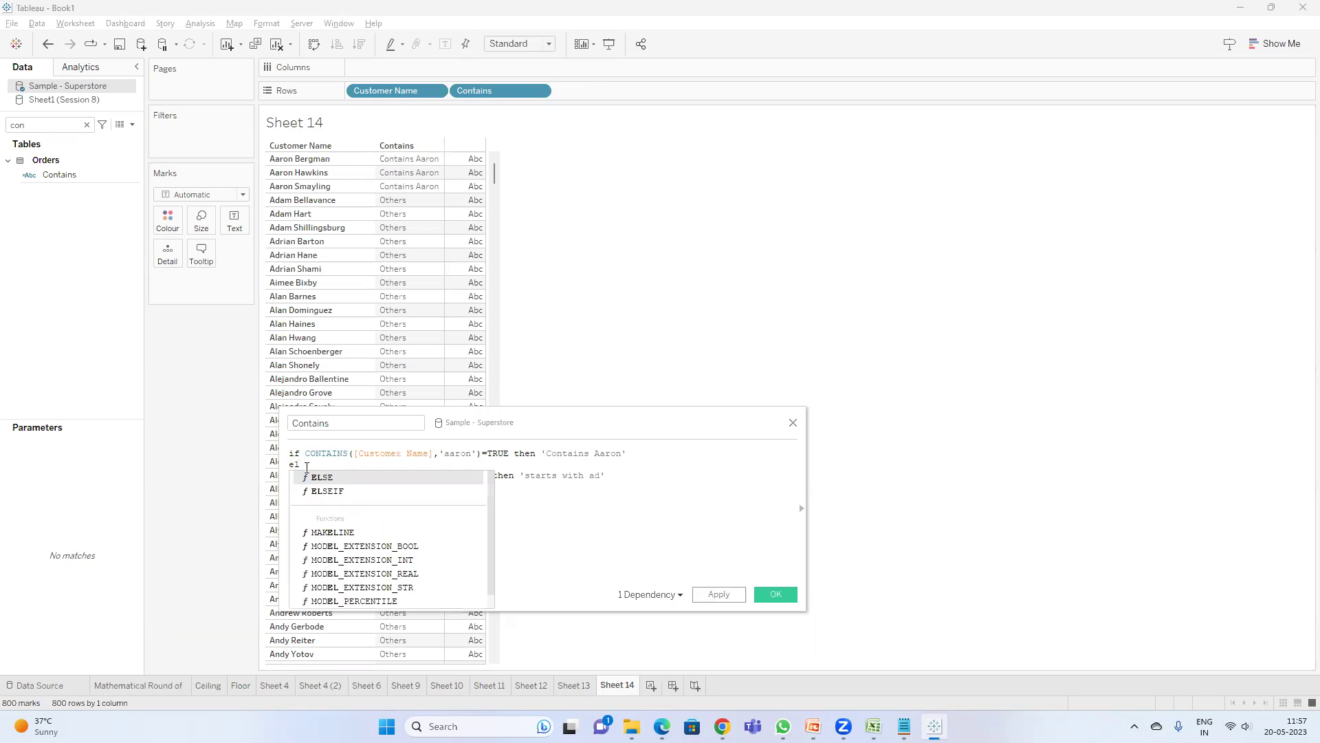
key("Down")
key("Return")
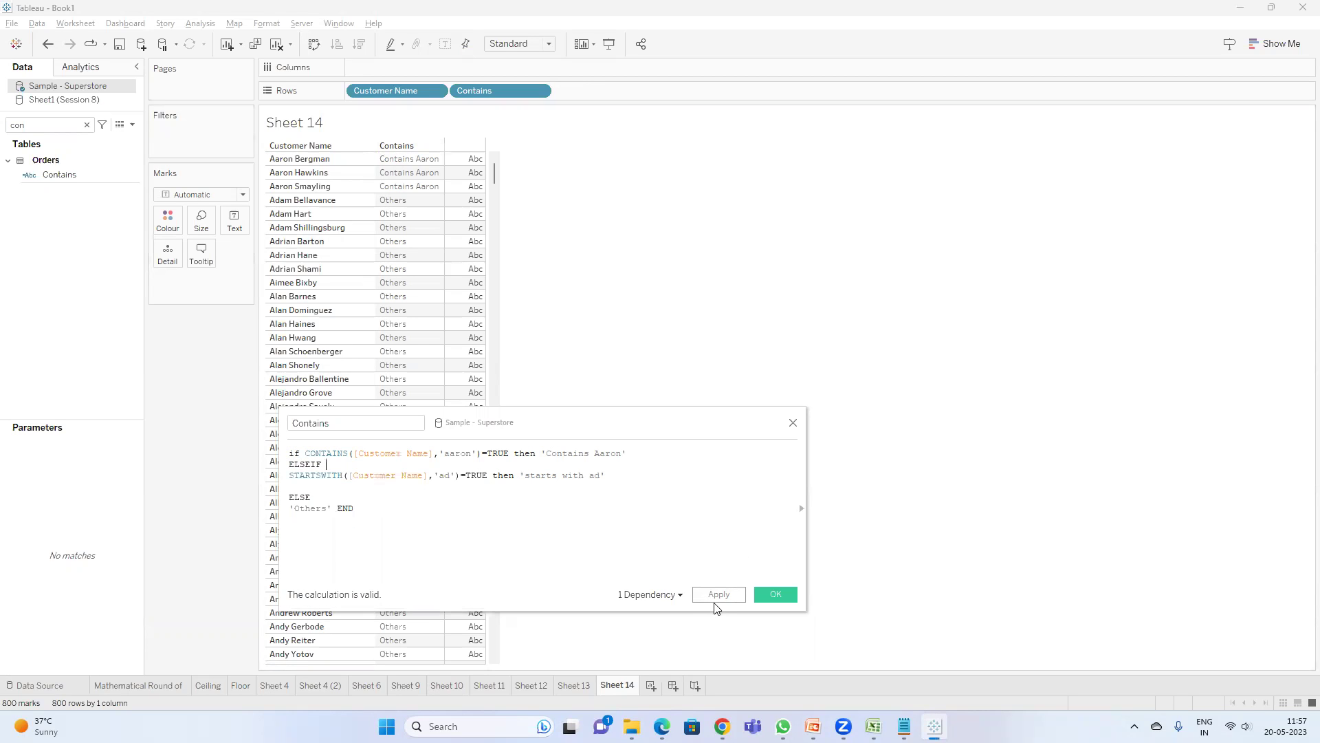
left_click(716, 595)
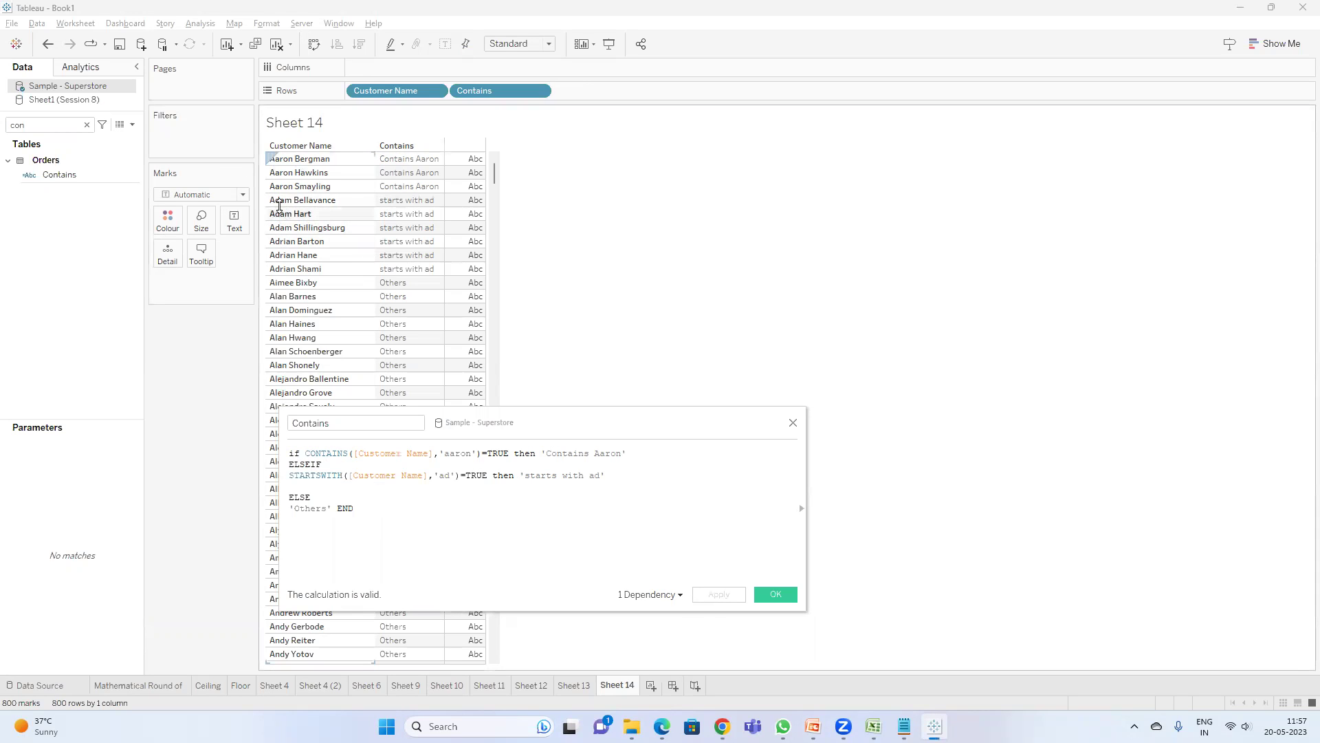
- Start a new ELSEIF branch below the STARTSWITH condition
left_click(634, 471)
key("Return")
type("else")
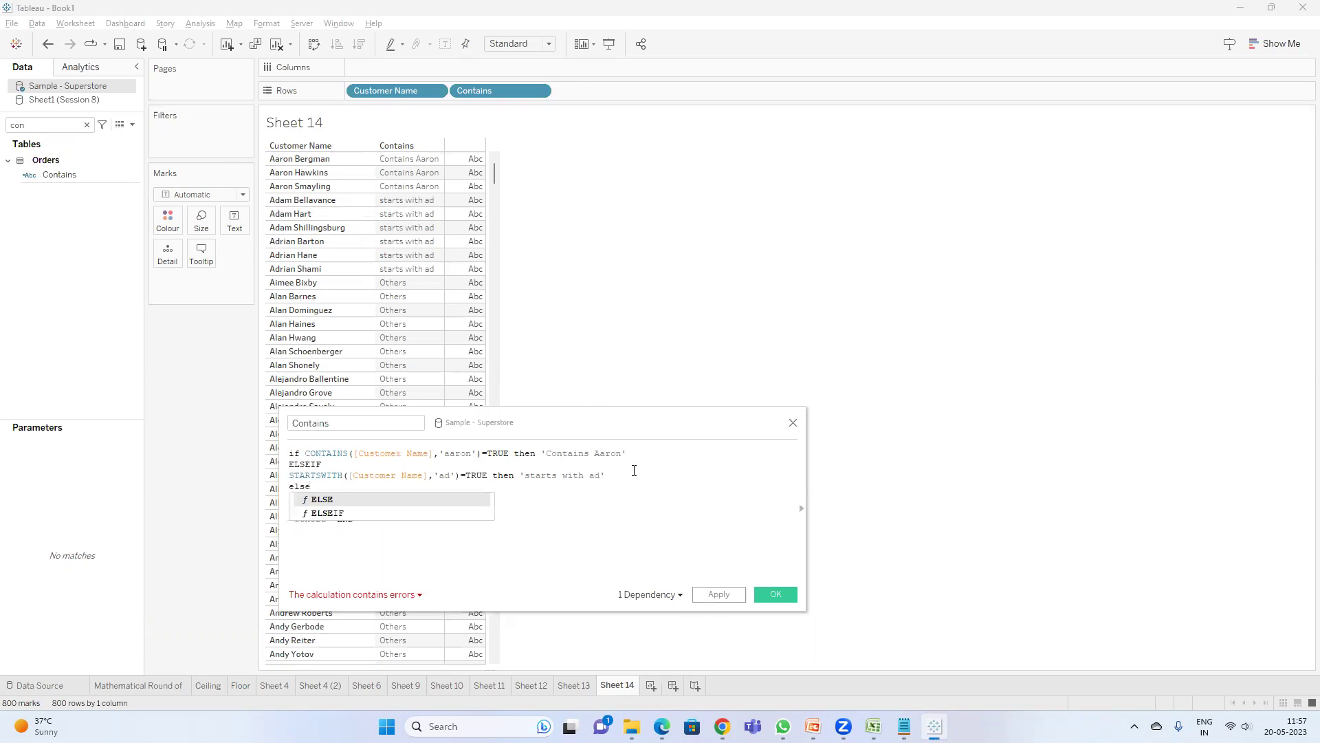
key("Down")
key("Return")
type("e")
key("BackSpace")
key("BackSpace")
key("Return")
- Write ENDSWITH([Customer Name],'ne')=TRUE then 'ends with ne' as the branch condition
type("ends")
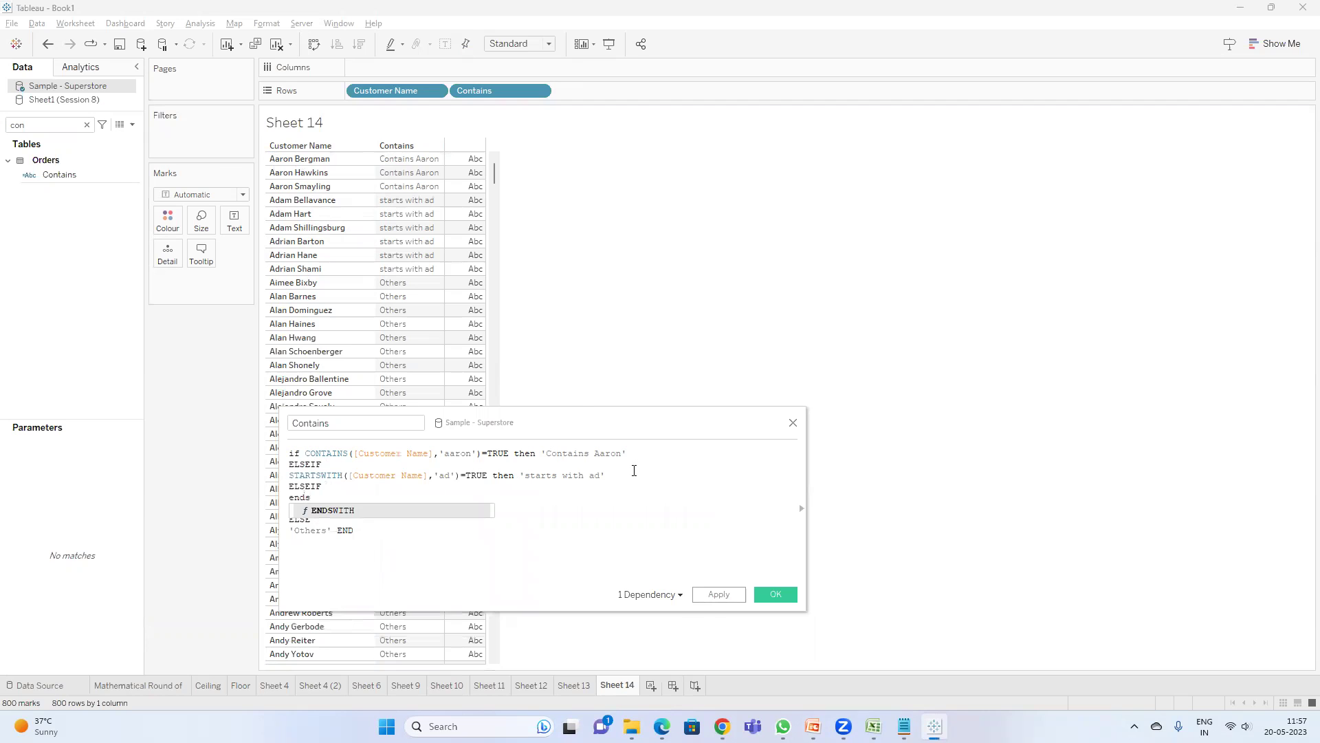
key("Return")
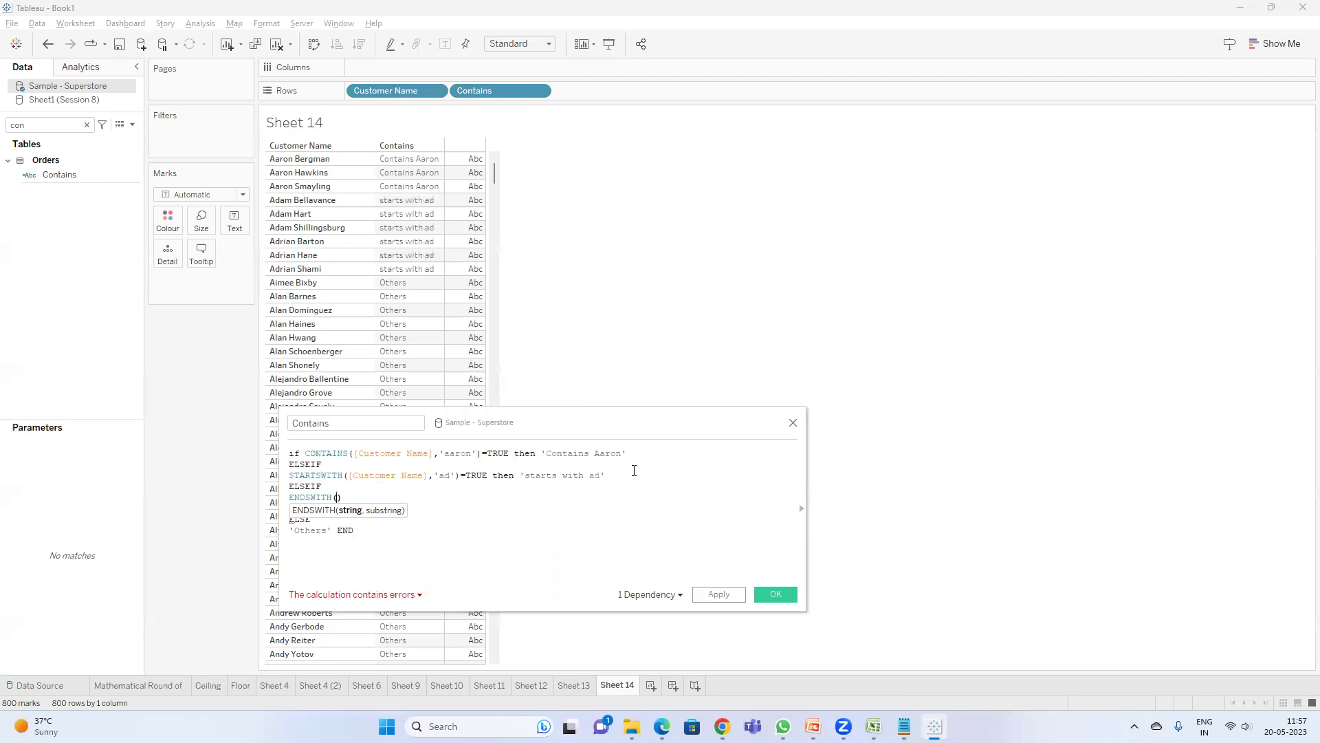
type("custom")
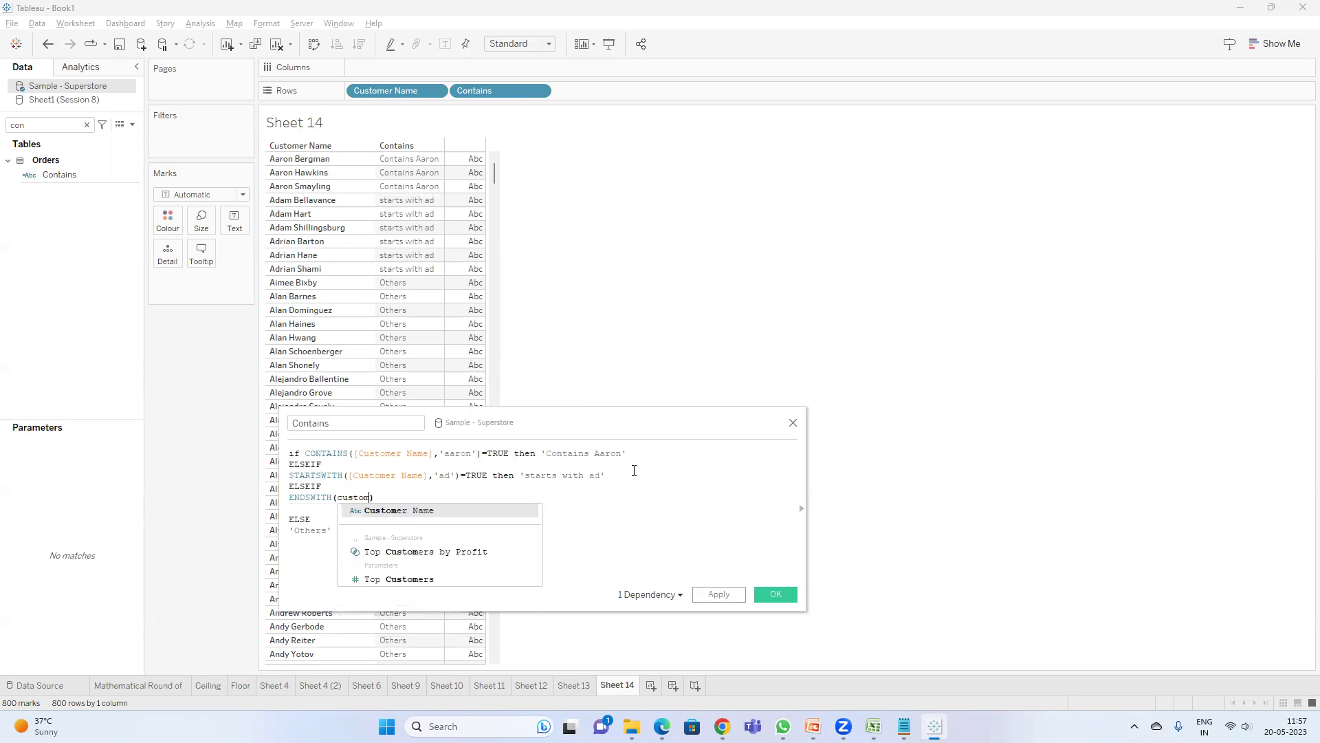
key("Return")
type(",")
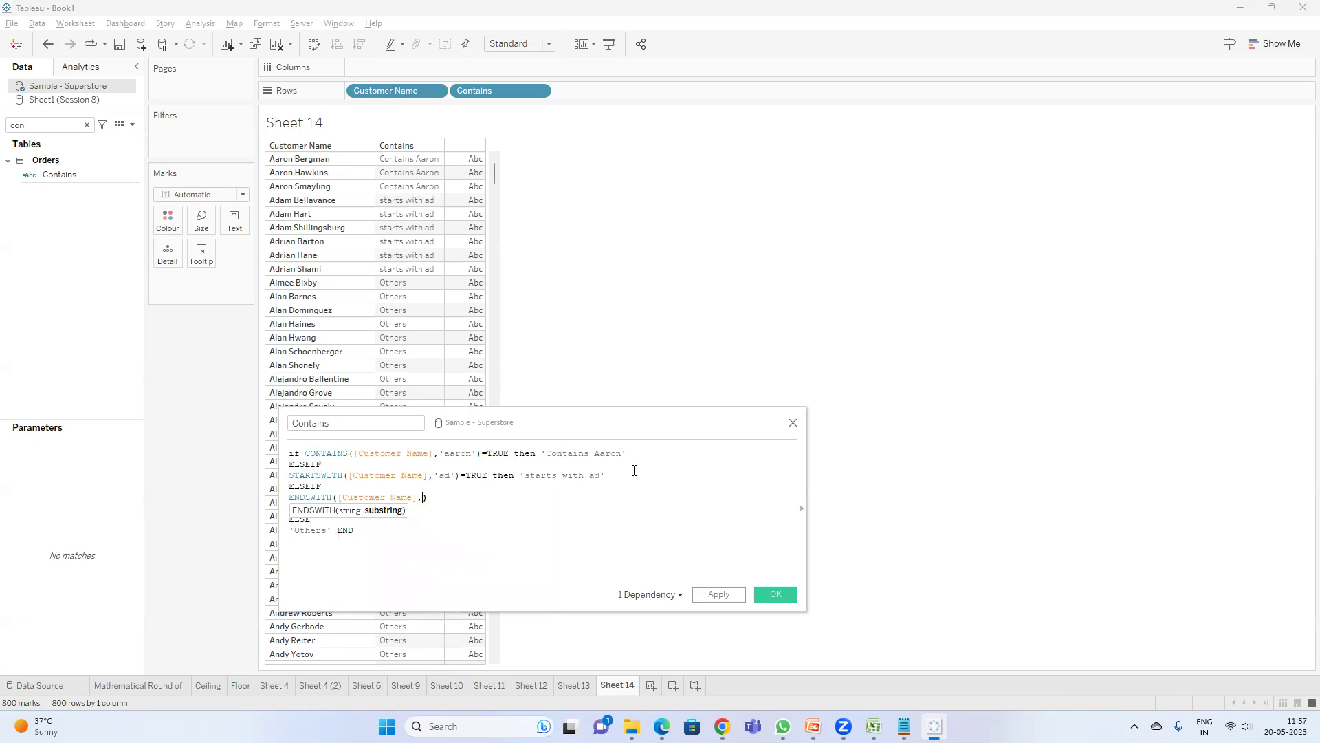
double_click(362, 498)
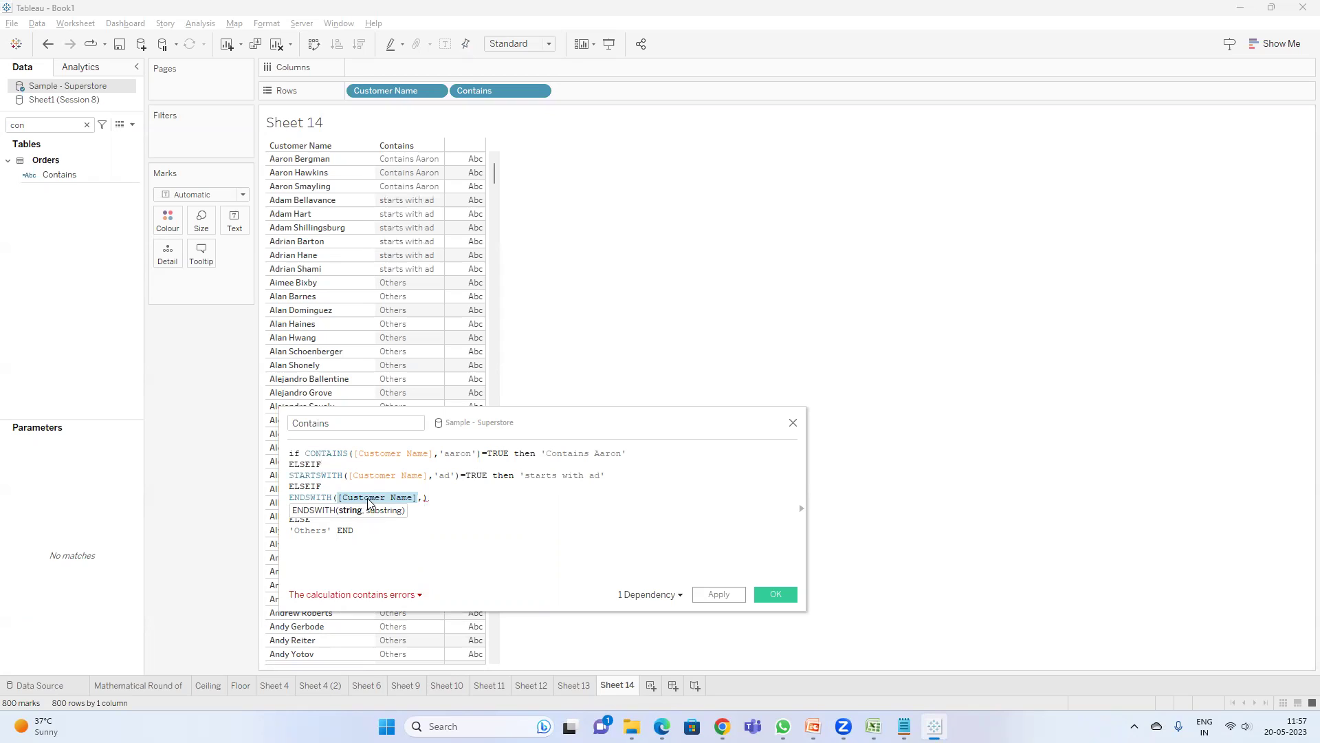
left_click(423, 498)
type("'")
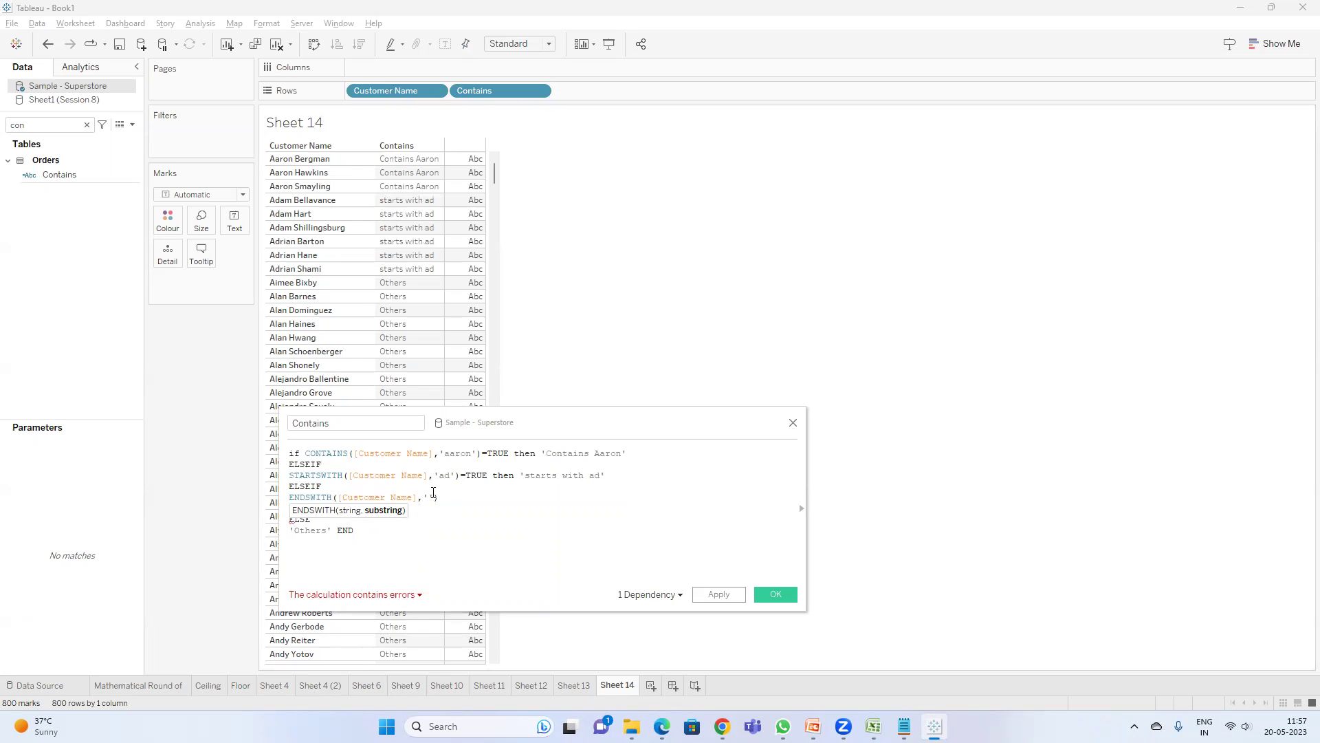
type("ne'")
key("End")
type("=TRUE")
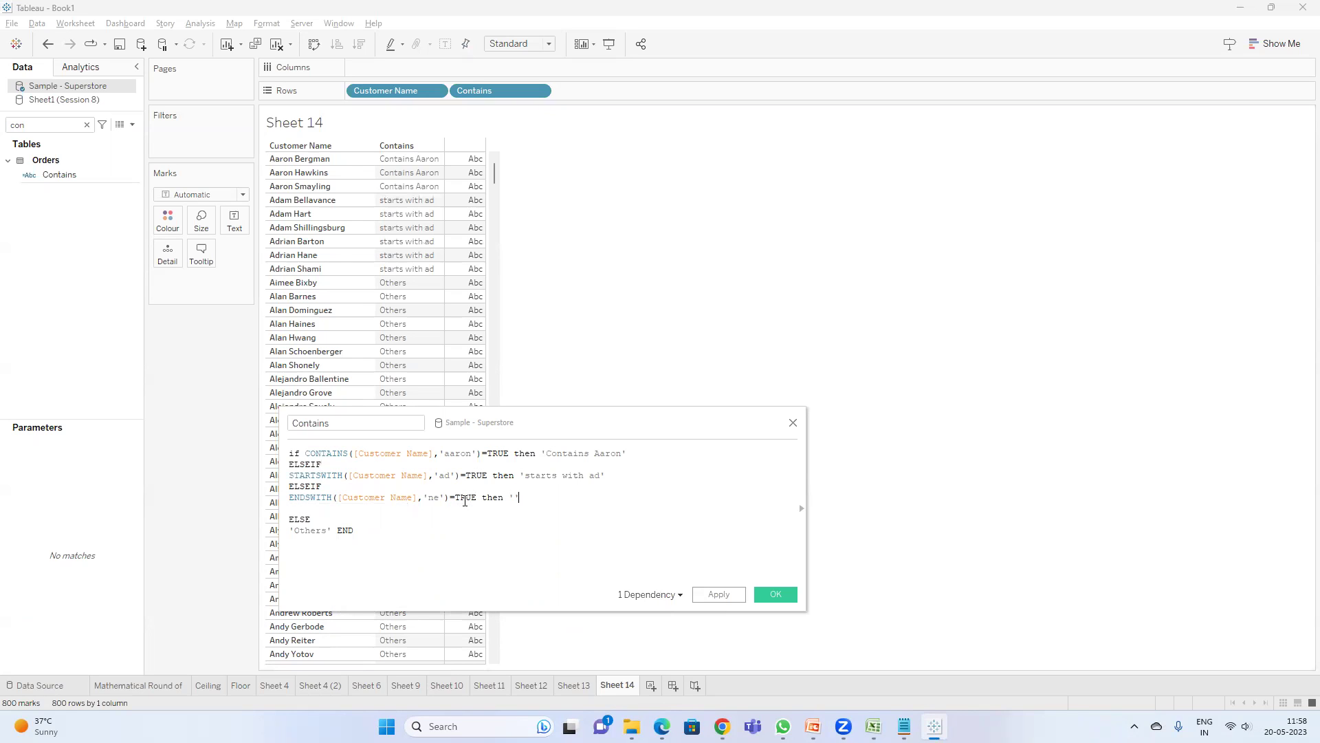
type(" then 'ends with ne")
left_click_drag(513, 425, 1052, 332)
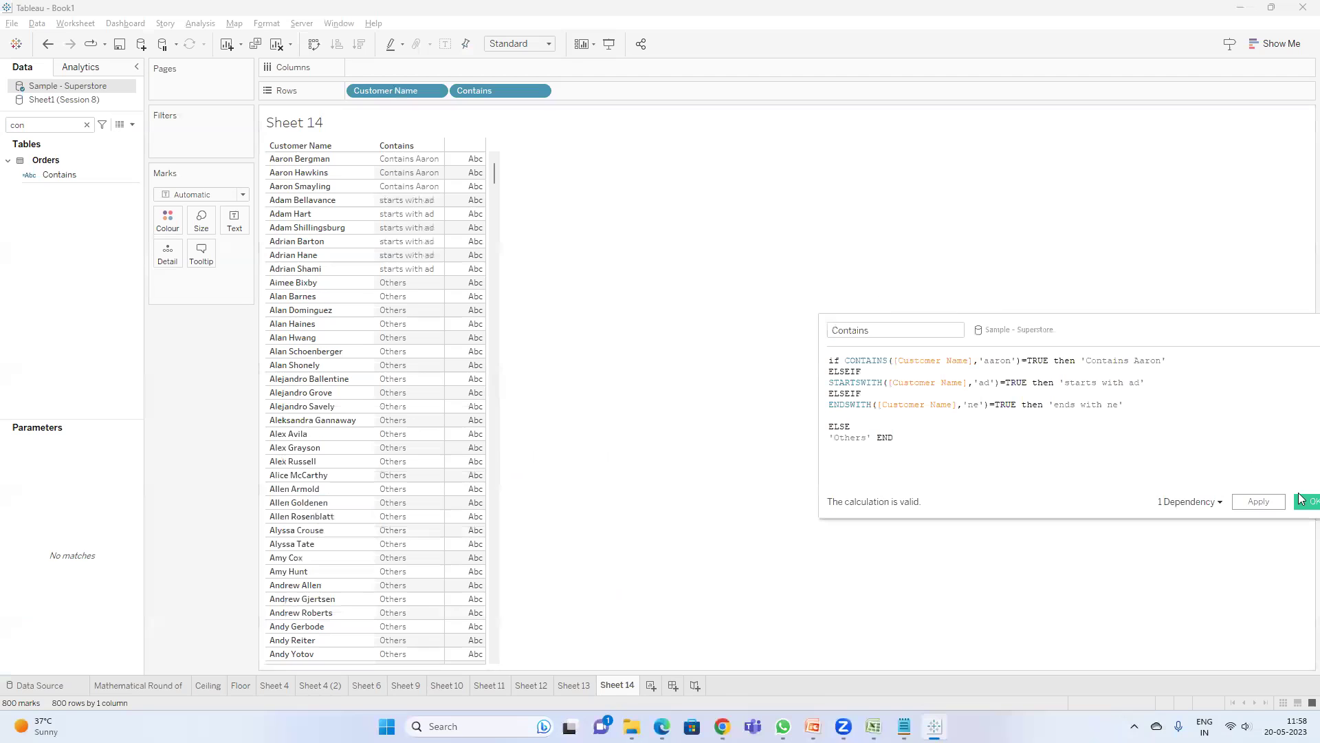
- Apply the four-branch Contains formula and place Contains before Customer Name on Rows to group names
left_click(1257, 501)
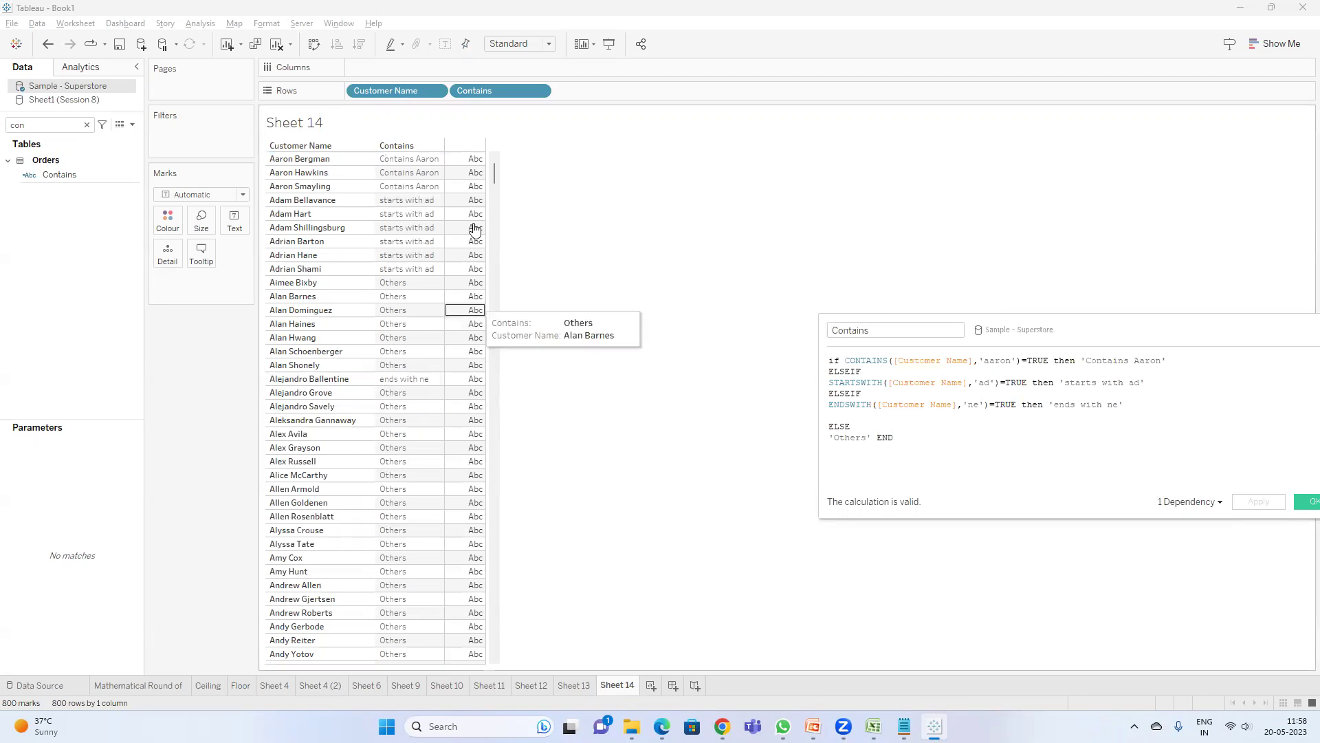
left_click_drag(491, 99, 365, 93)
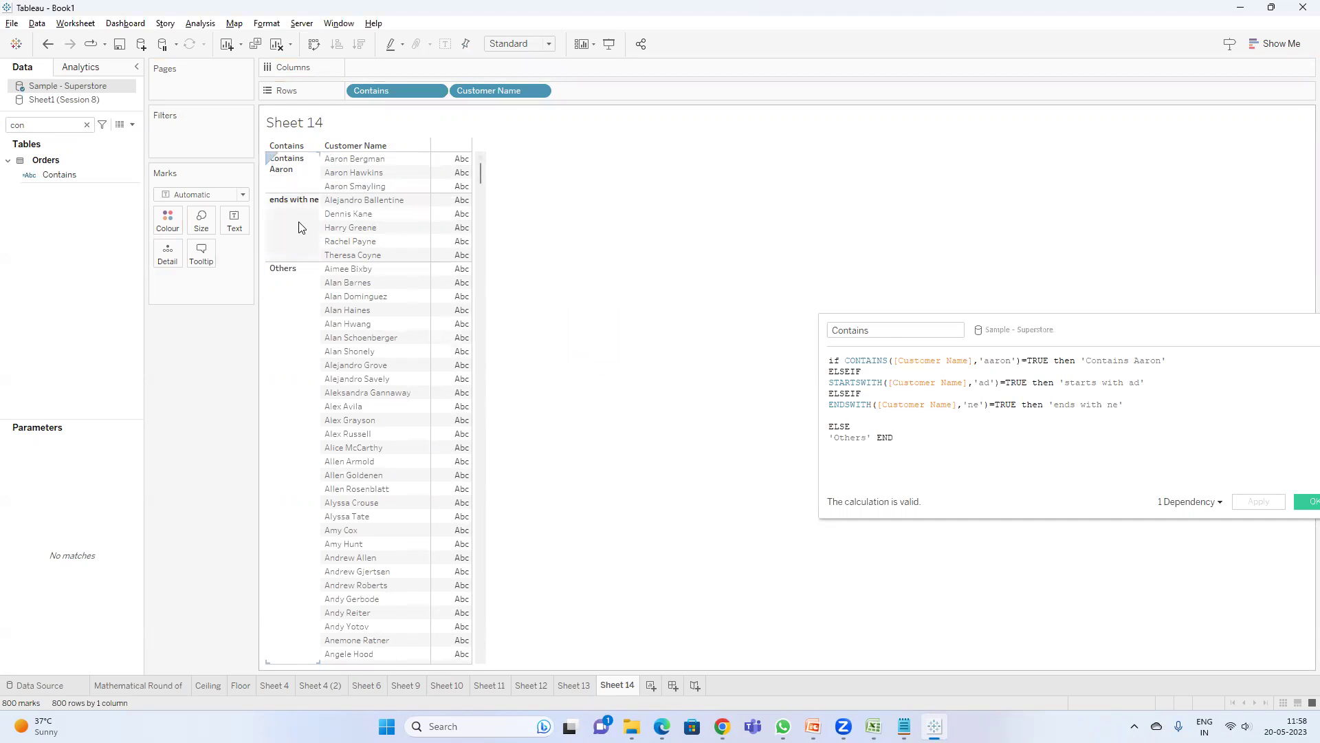
scroll(320, 256, "down", 20)
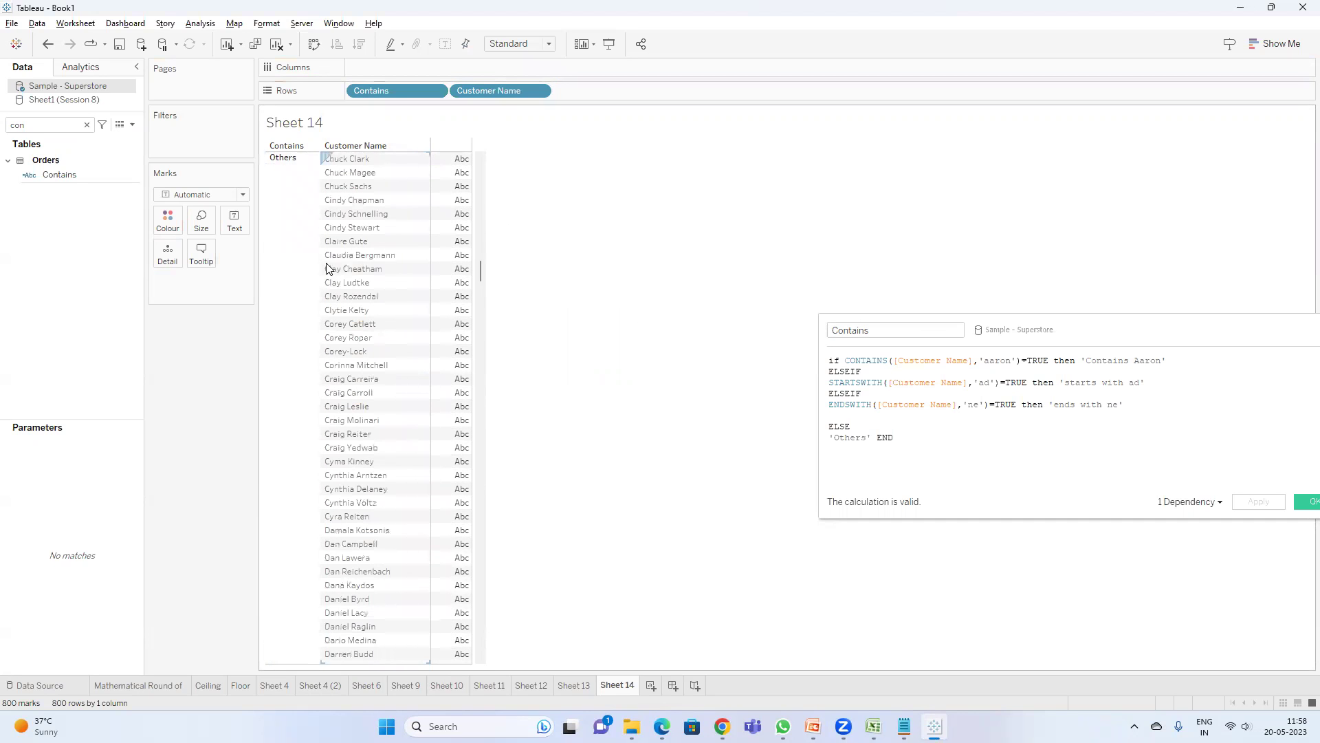
left_click_drag(481, 269, 484, 672)
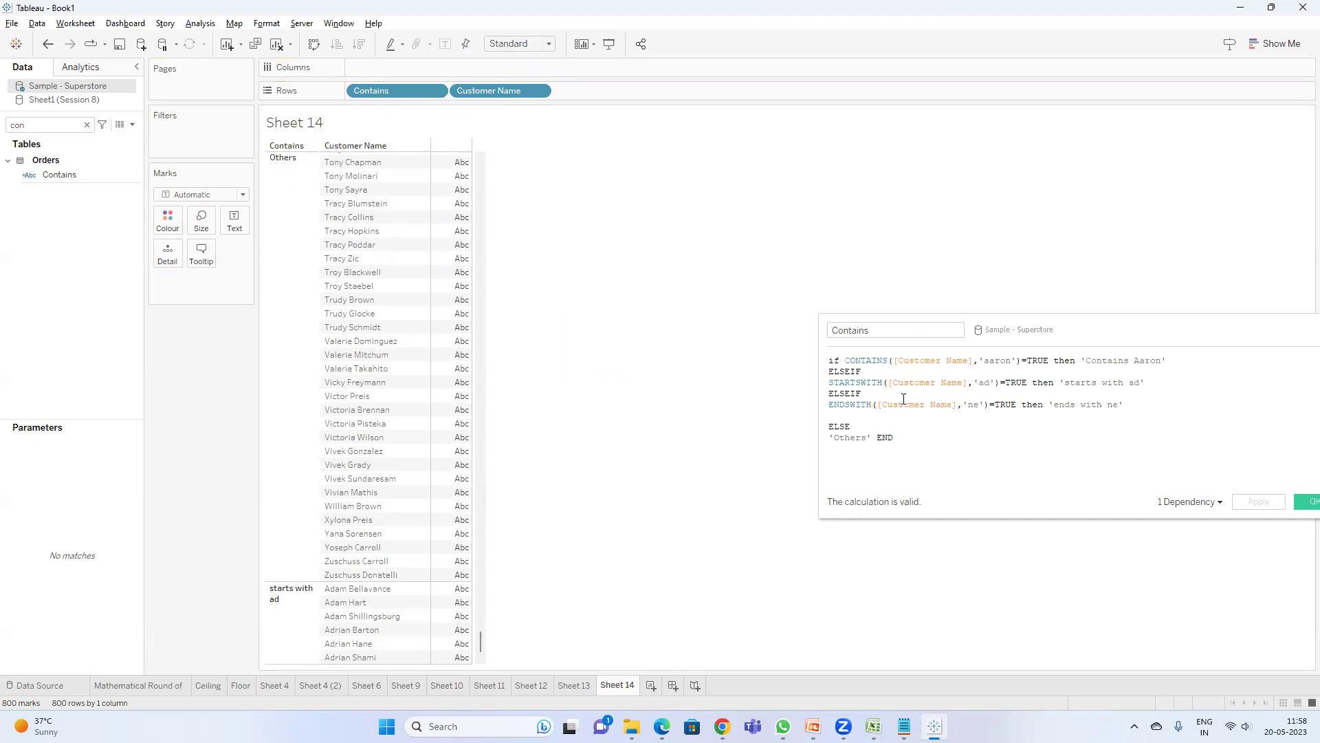
left_click_drag(1099, 337, 739, 326)
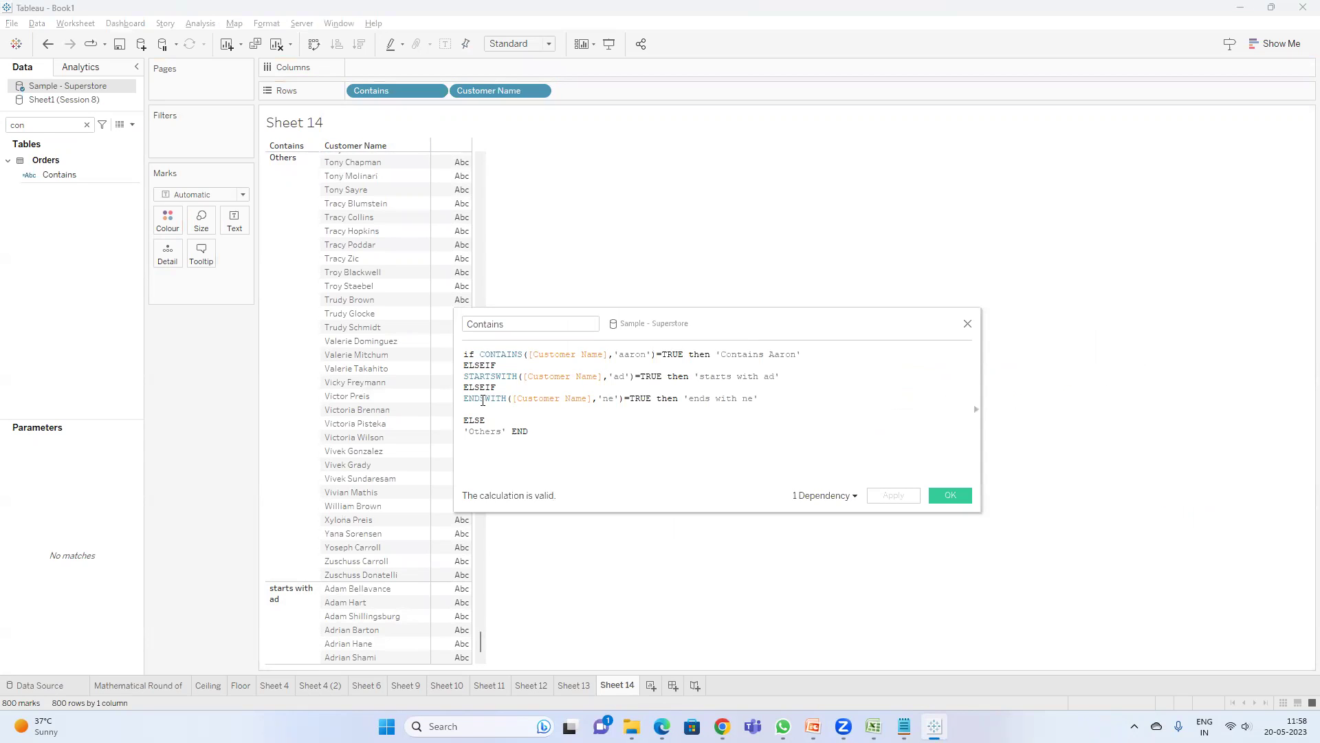
- Move through Sheets 13, 12 and 11 to Sheet 10's customer and email table
left_click(500, 376)
left_click(580, 682)
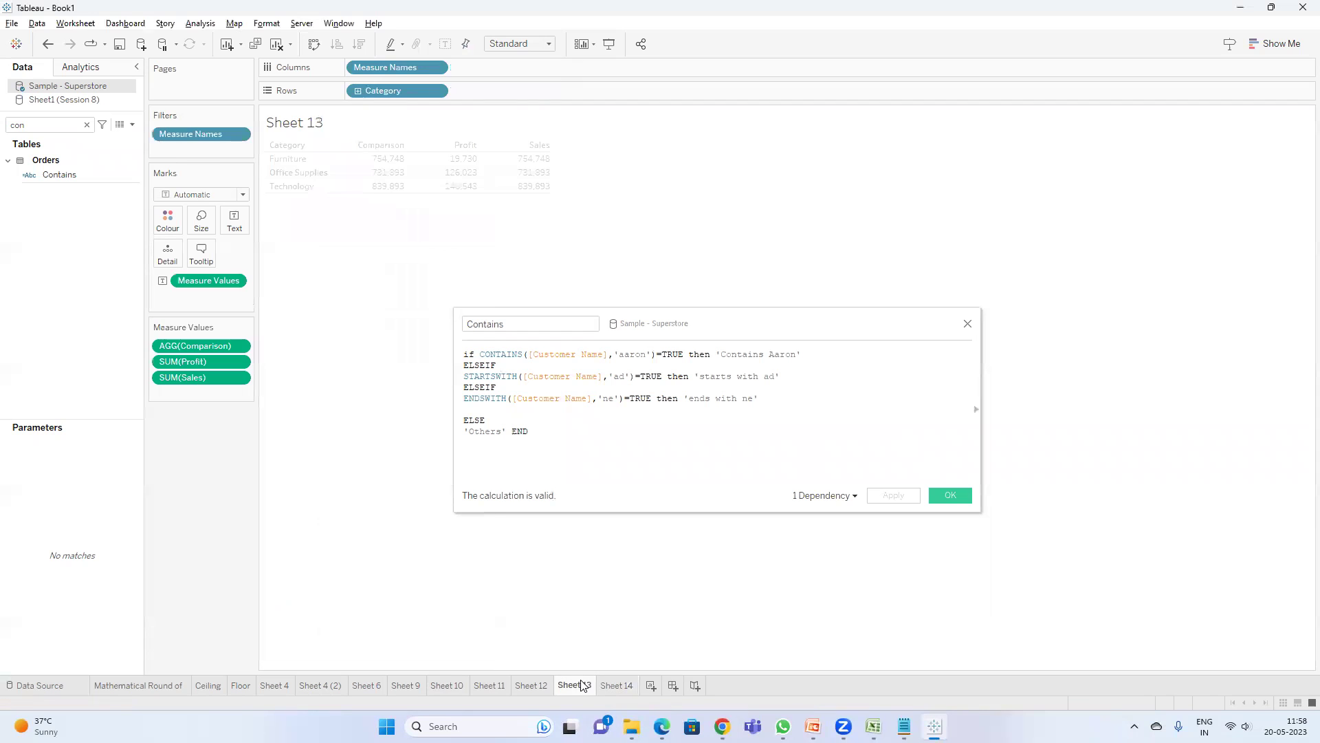
left_click(542, 685)
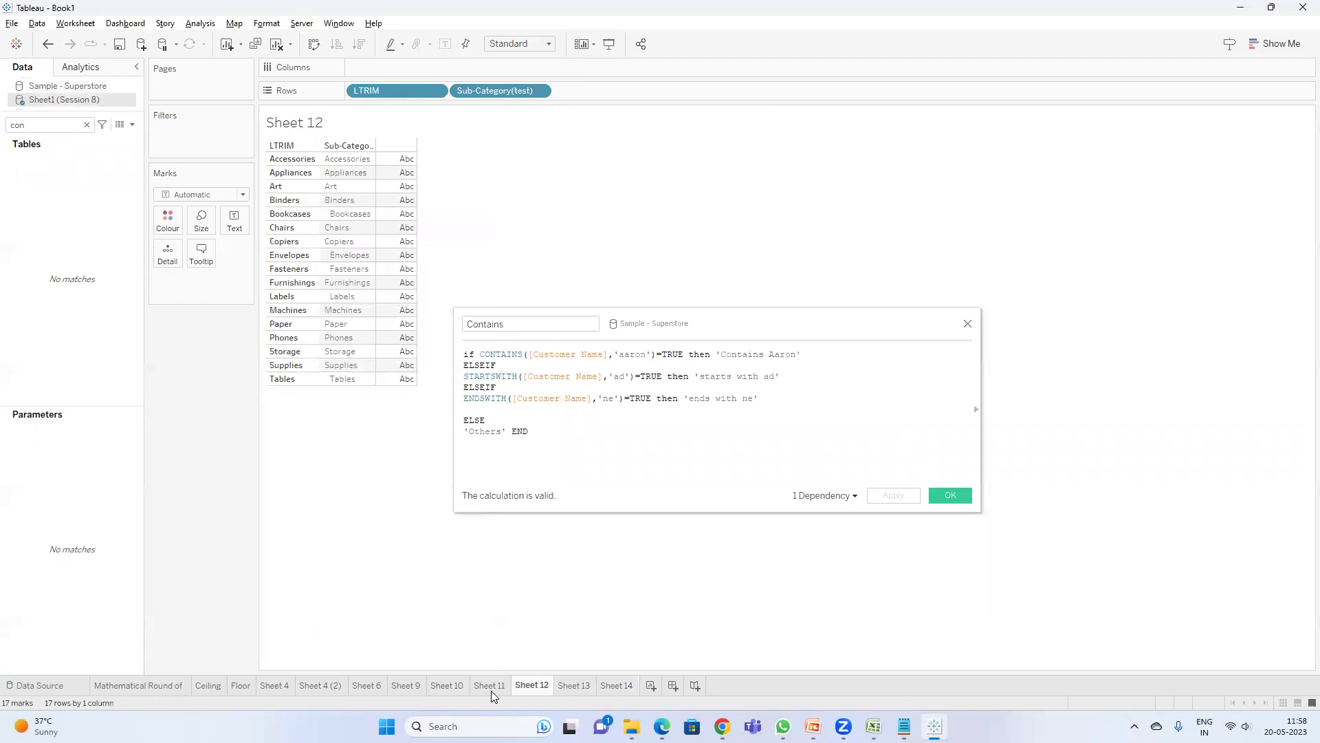
left_click(483, 690)
left_click(450, 688)
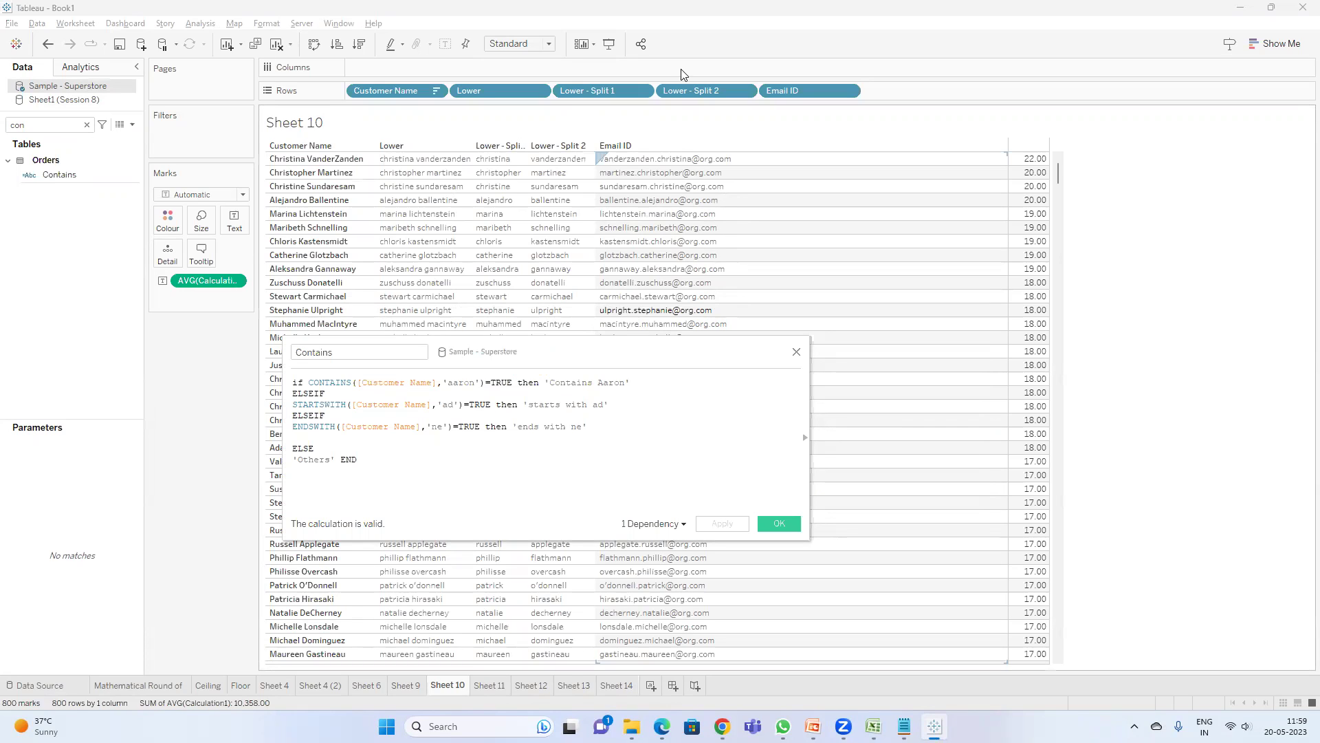
- Briefly change the ENDSWITH substring to 'ya', then close the Contains editor
left_click(443, 428)
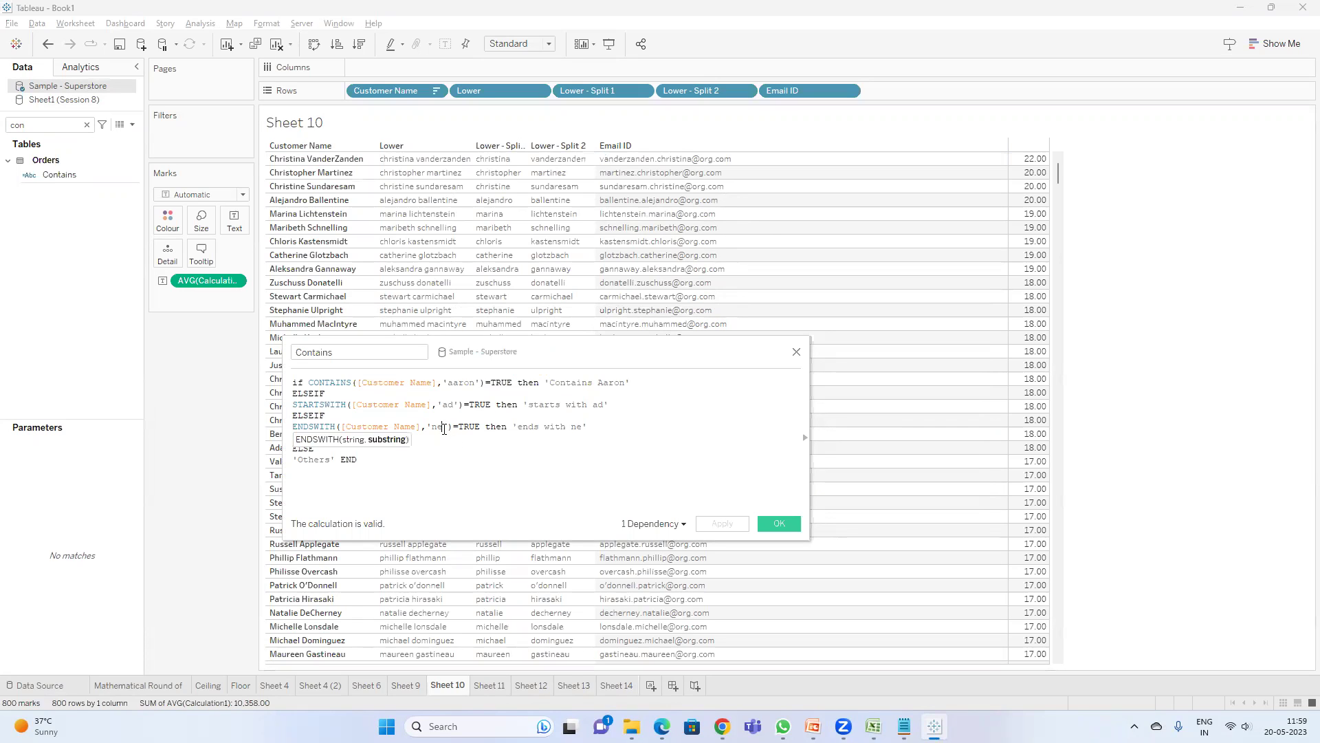
key("BackSpace")
key("BackSpace")
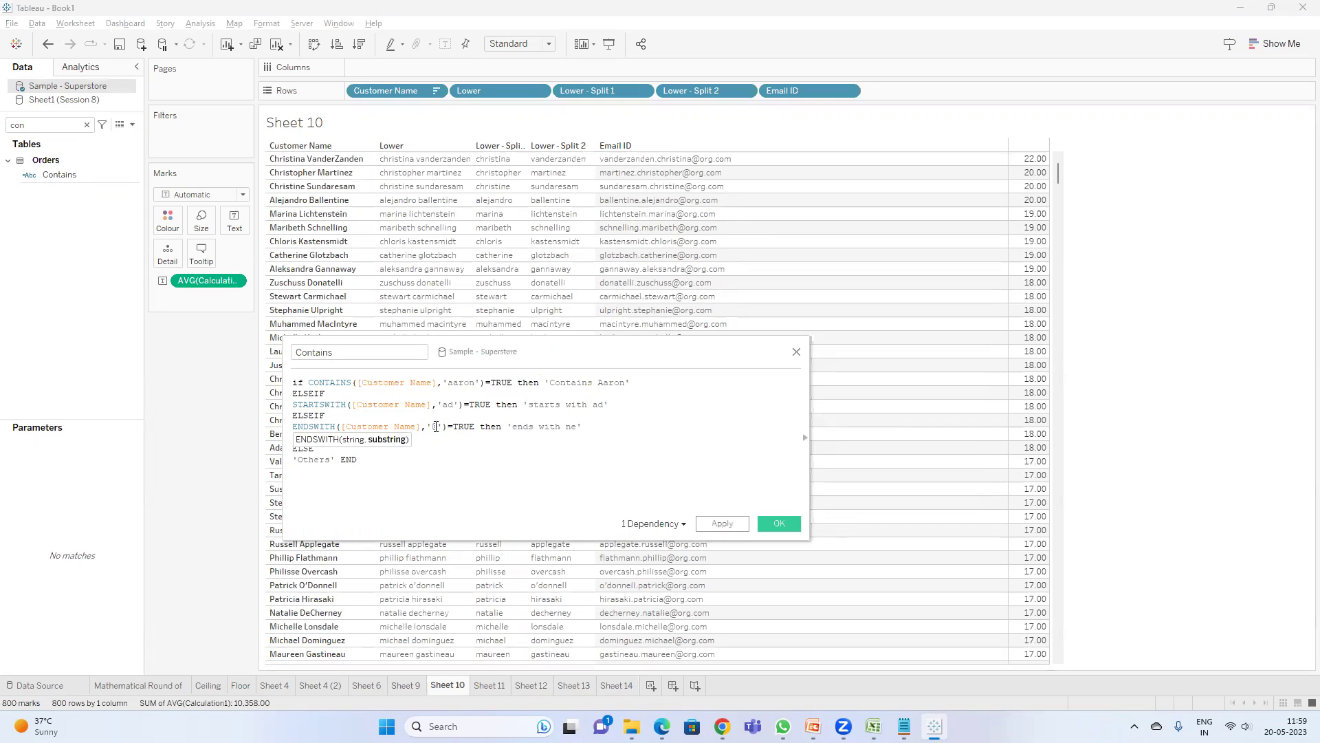
type("ya")
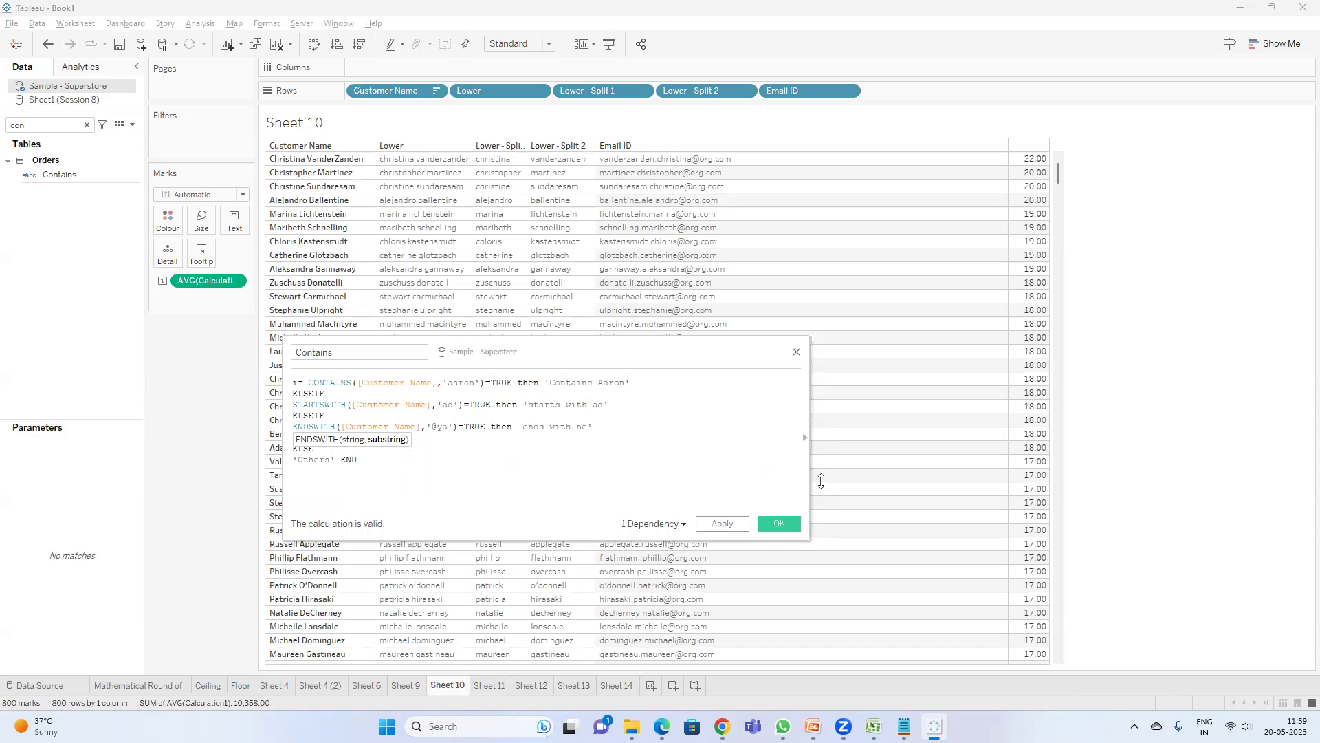
left_click(791, 351)
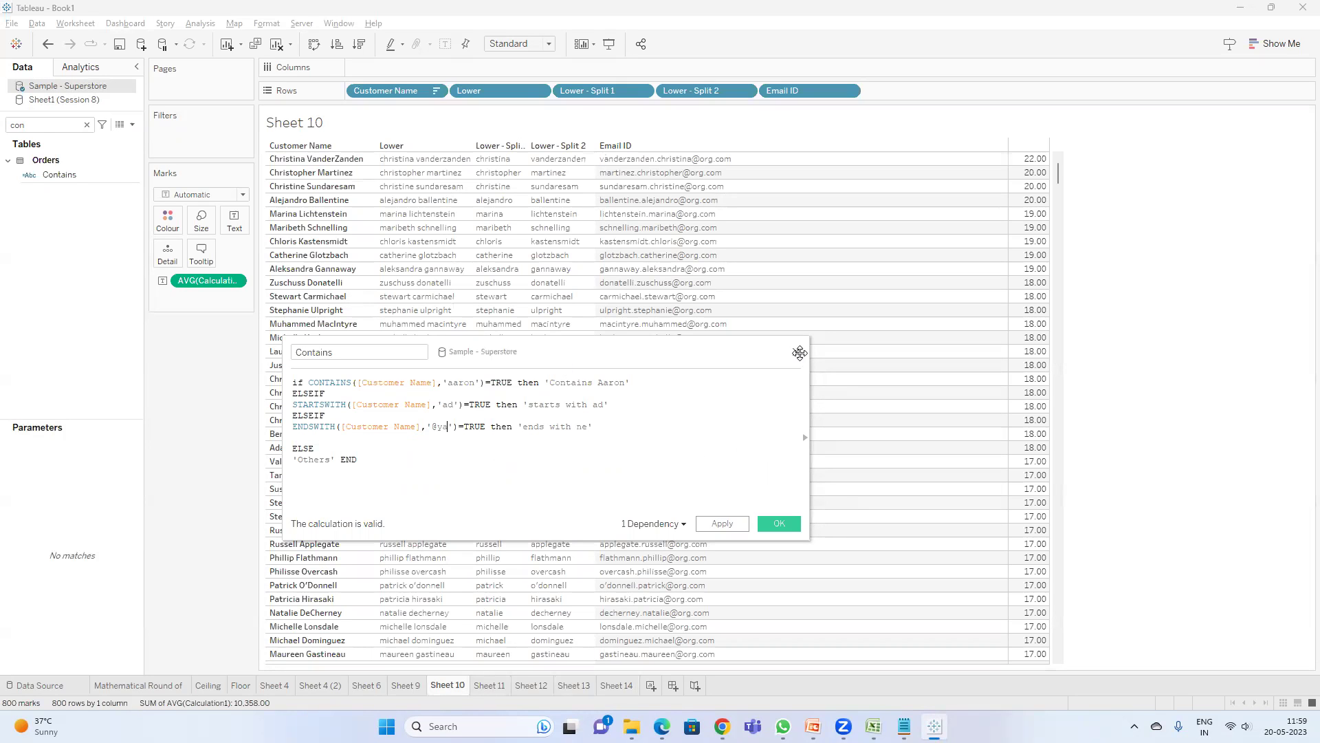
left_click(797, 351)
- Create a new calculated field, Calculation2, from the Data pane menu
left_click(120, 125)
left_click(48, 136)
left_click(412, 398)
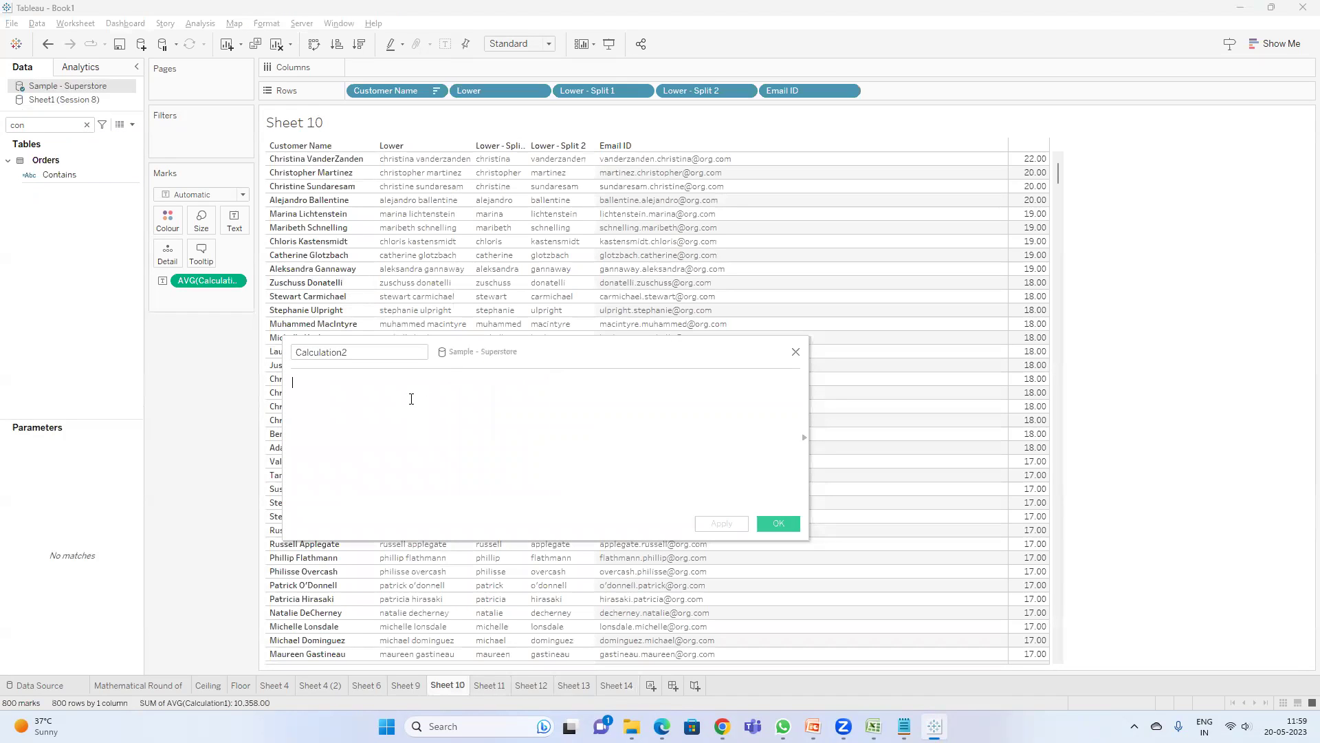
- Begin Calculation2 with an IF ENDSWITH( expression
type("e")
key("BackSpace")
type("if ")
type("emi")
key("BackSpace")
key("BackSpace")
key("BackSpace")
type("cont")
key("Left")
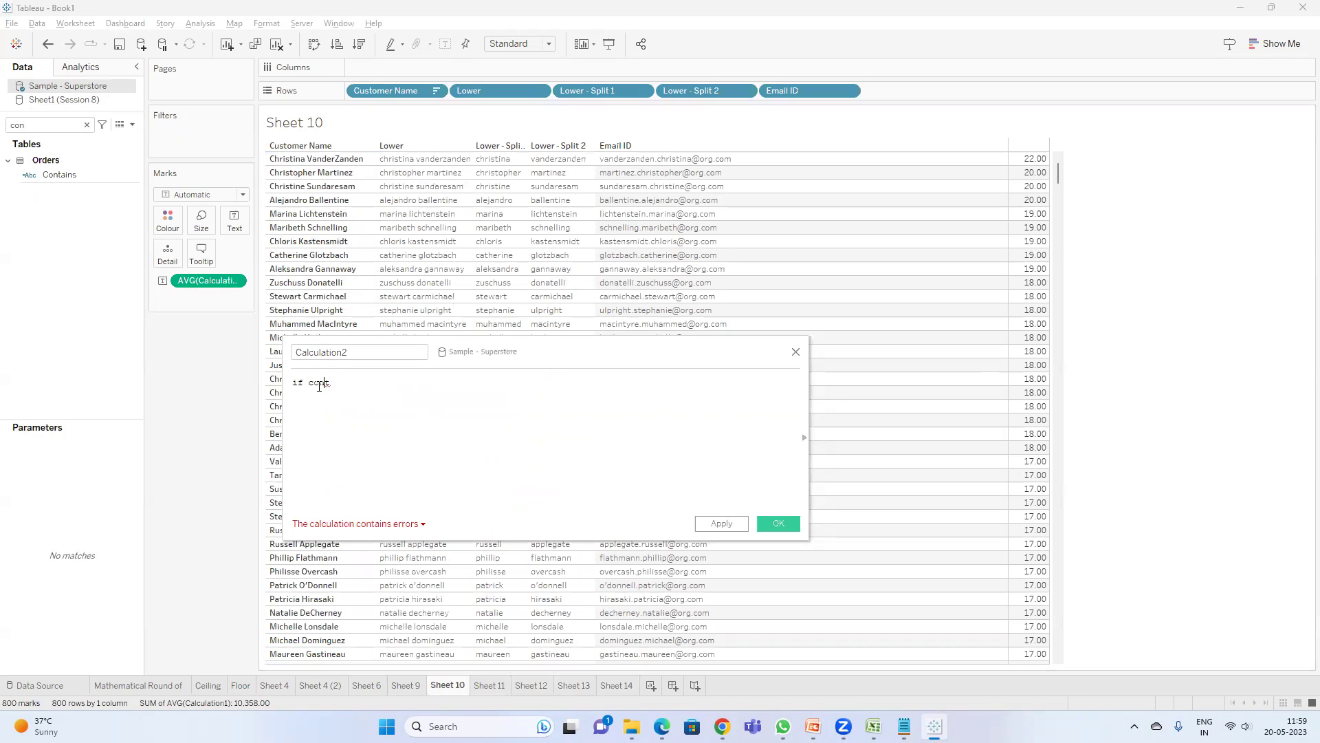
double_click(320, 384)
type("en")
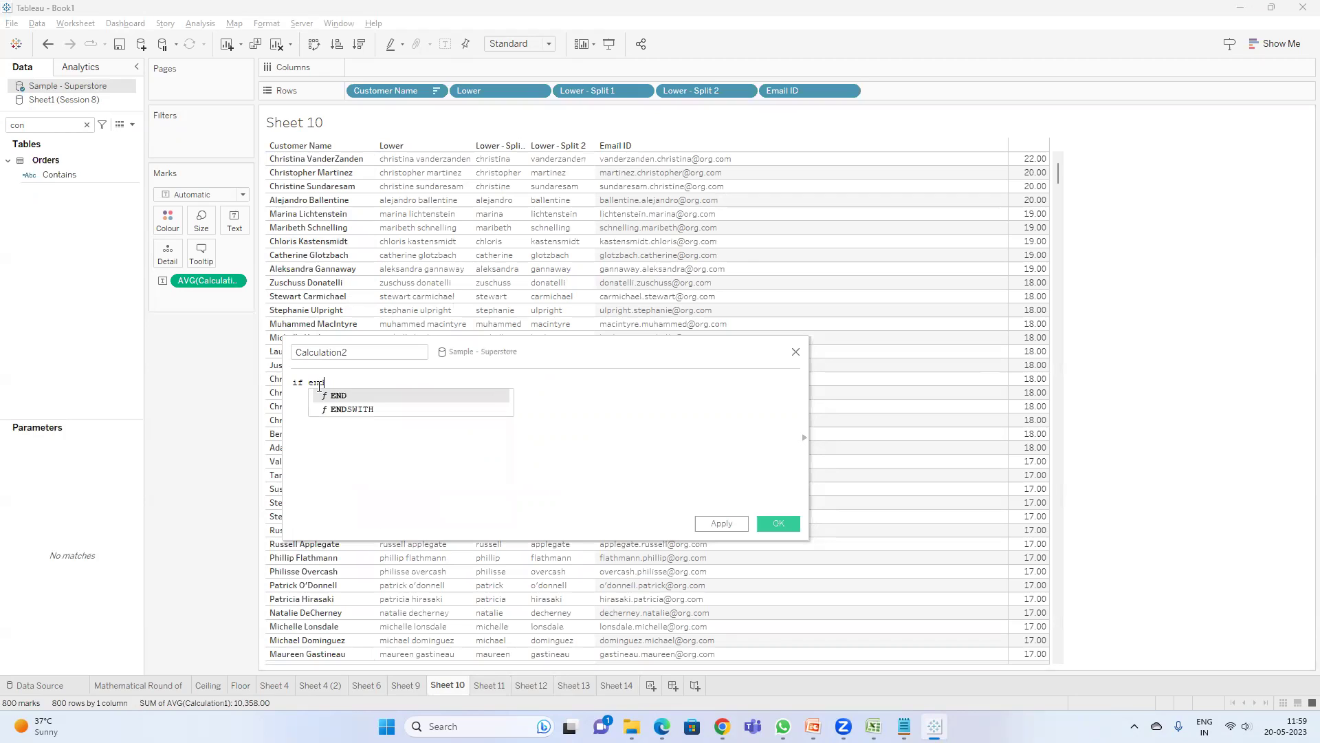
type("d")
key("Down")
key("Return")
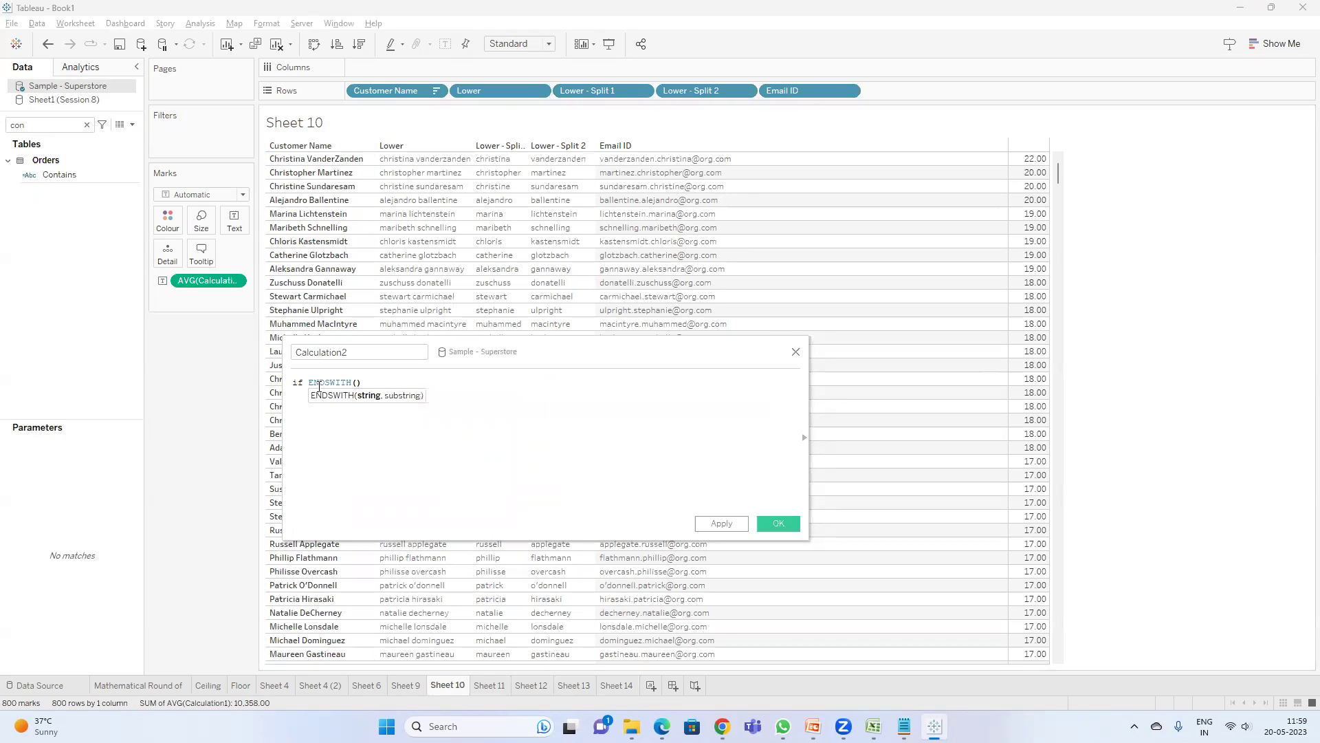
type("ema")
key("Return")
type(",")
type("''")
type("@")
type("org.")
type("com")
type("=tr")
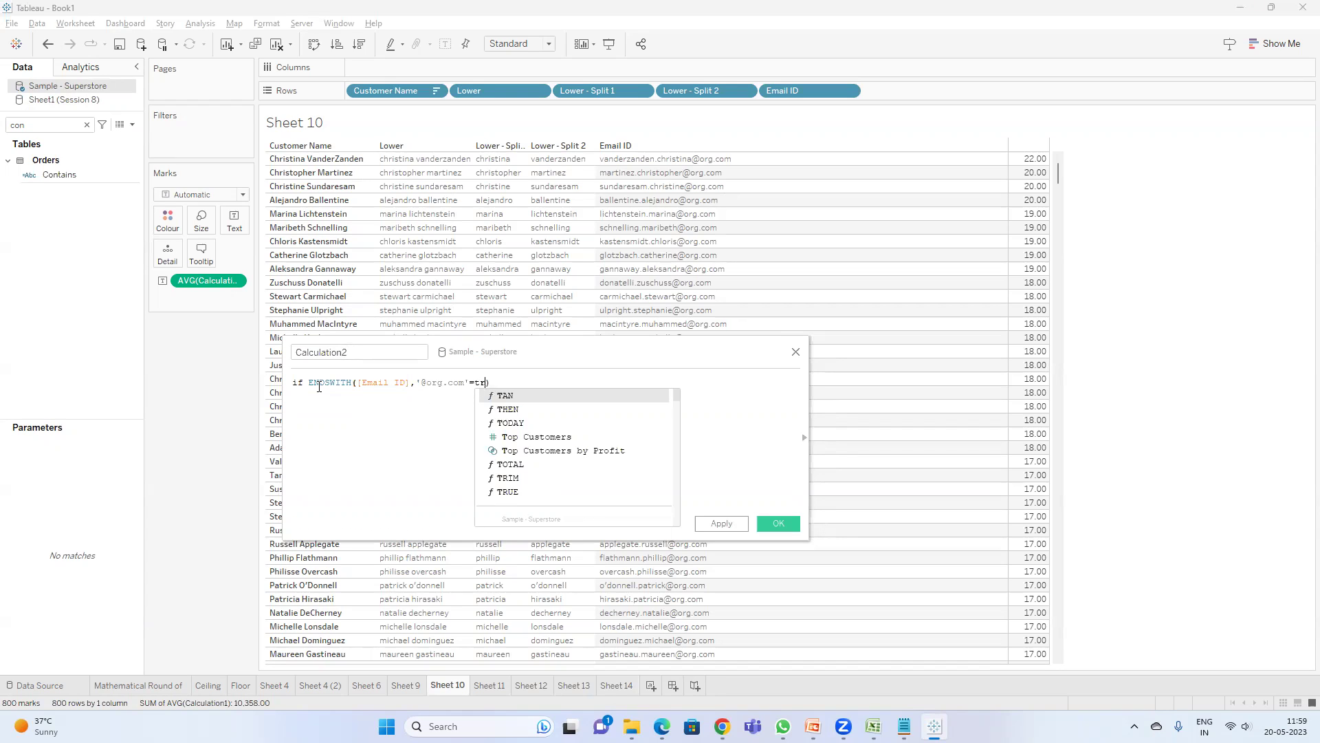
key("BackSpace")
key("BackSpace")
key("Right")
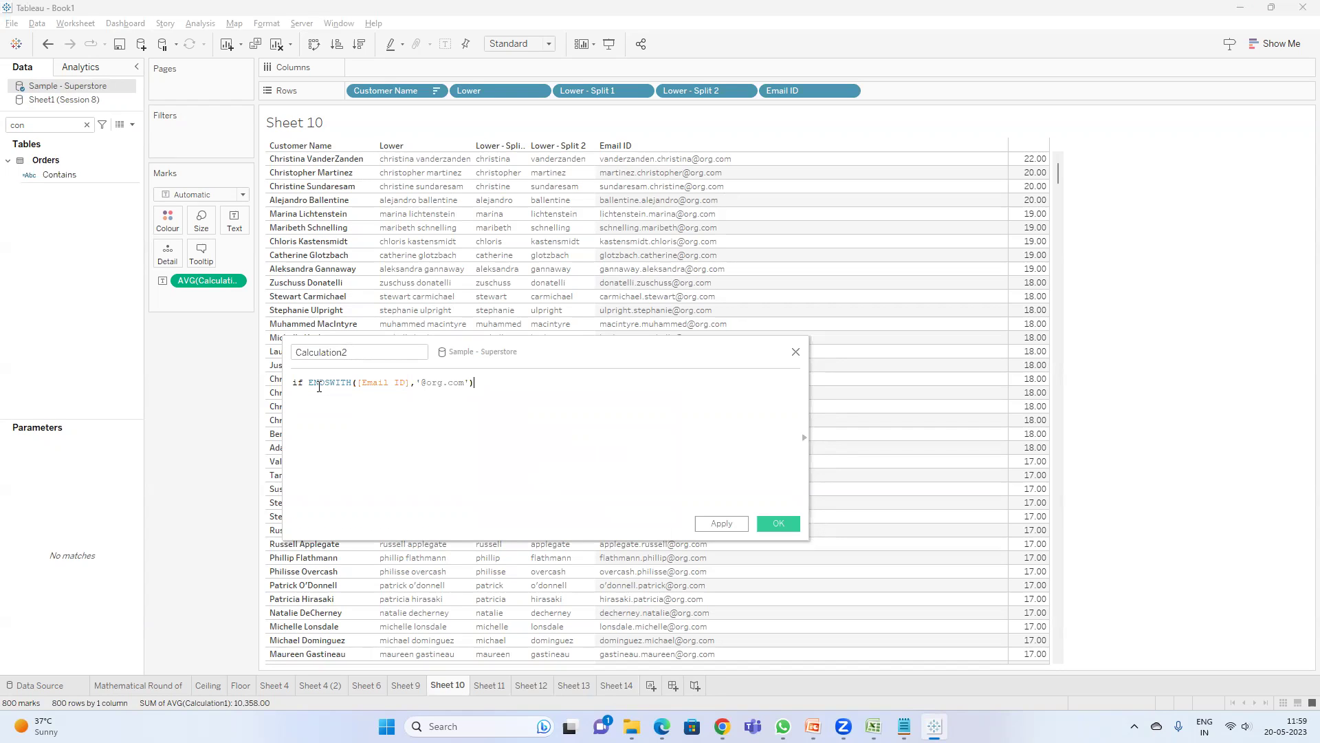
type("=TRUE then")
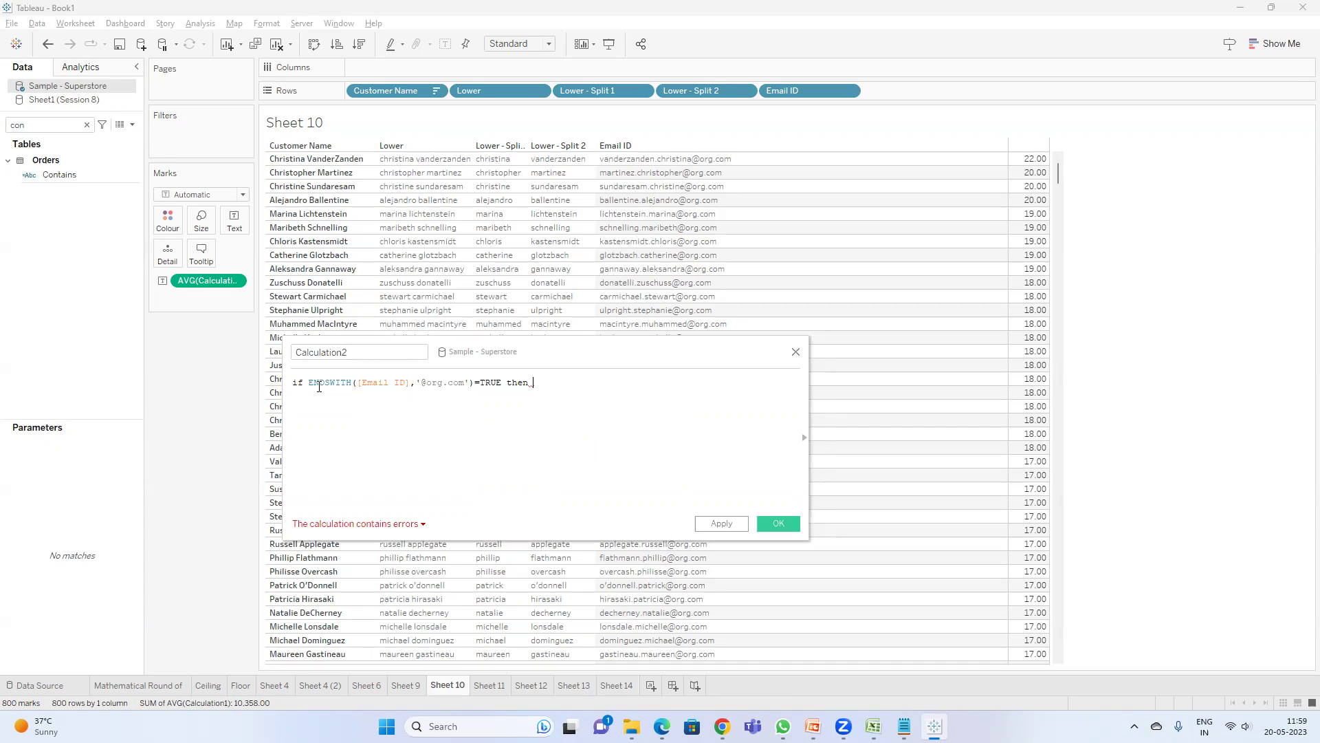
- Make the result 'Org' closed with END, apply, and add Calculation2 to Sheet 10's rows
type("ema")
key("Return")
type("en")
key("Return")
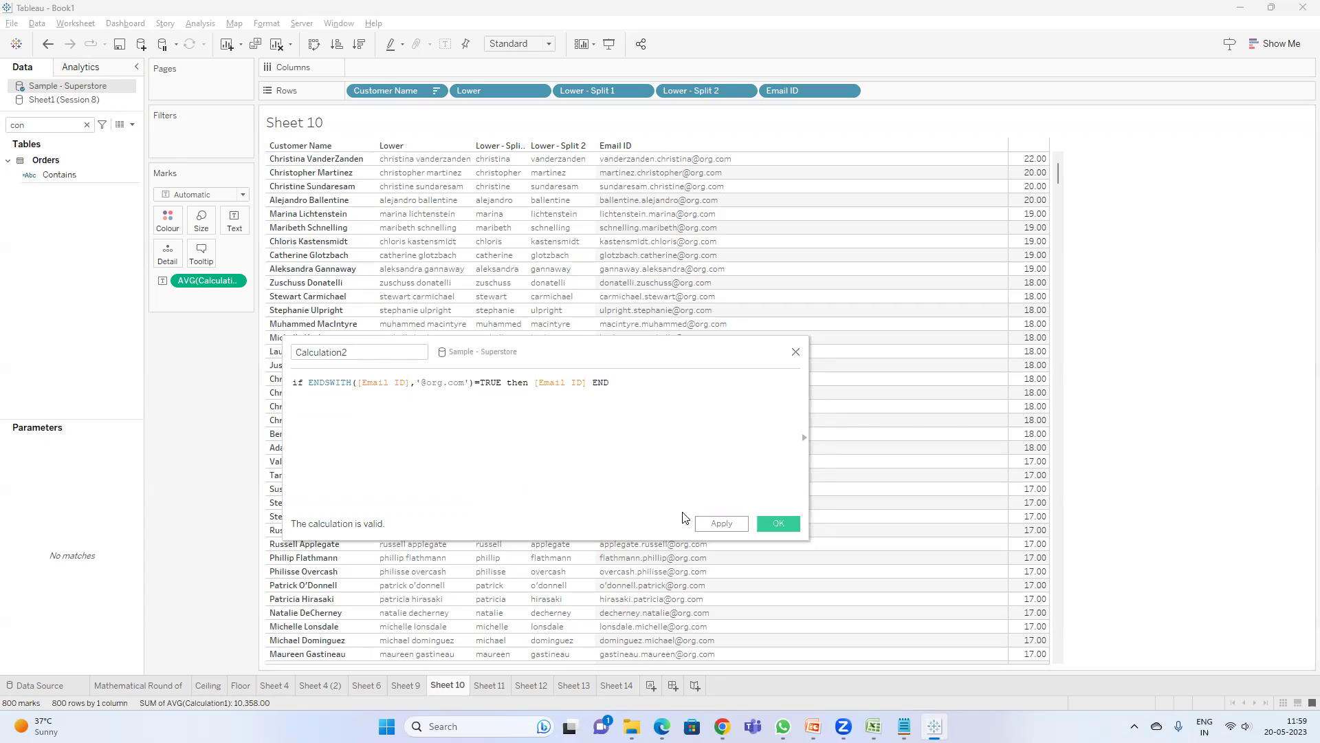
double_click(569, 384)
type("'")
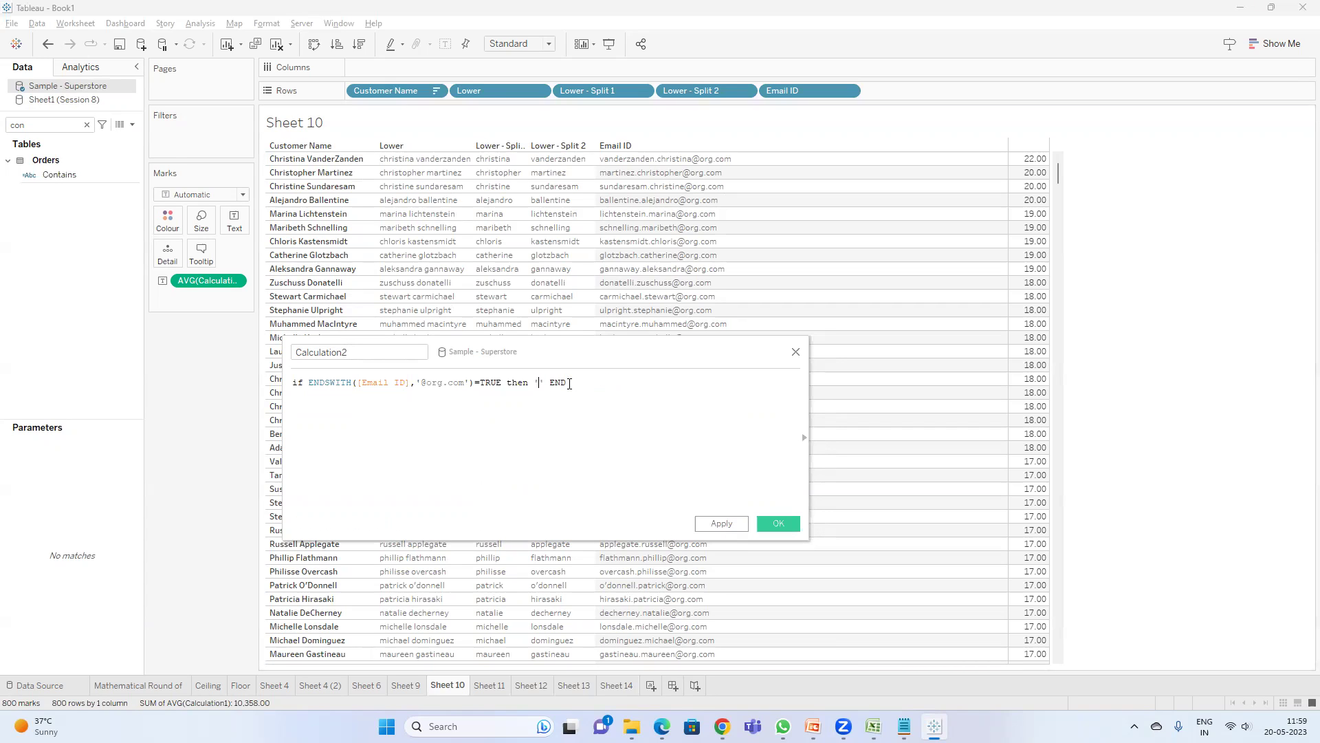
type("Org")
left_click(722, 523)
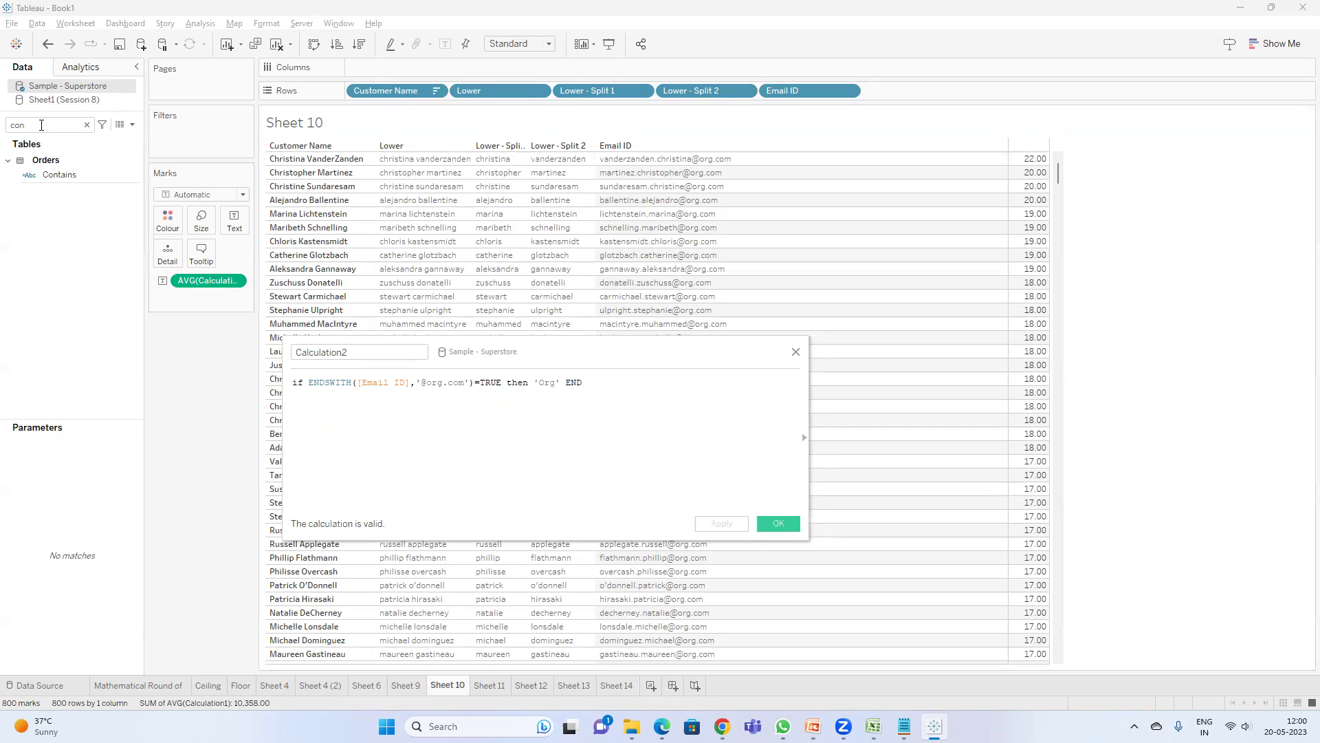
type("ca")
left_click_drag(74, 174, 922, 99)
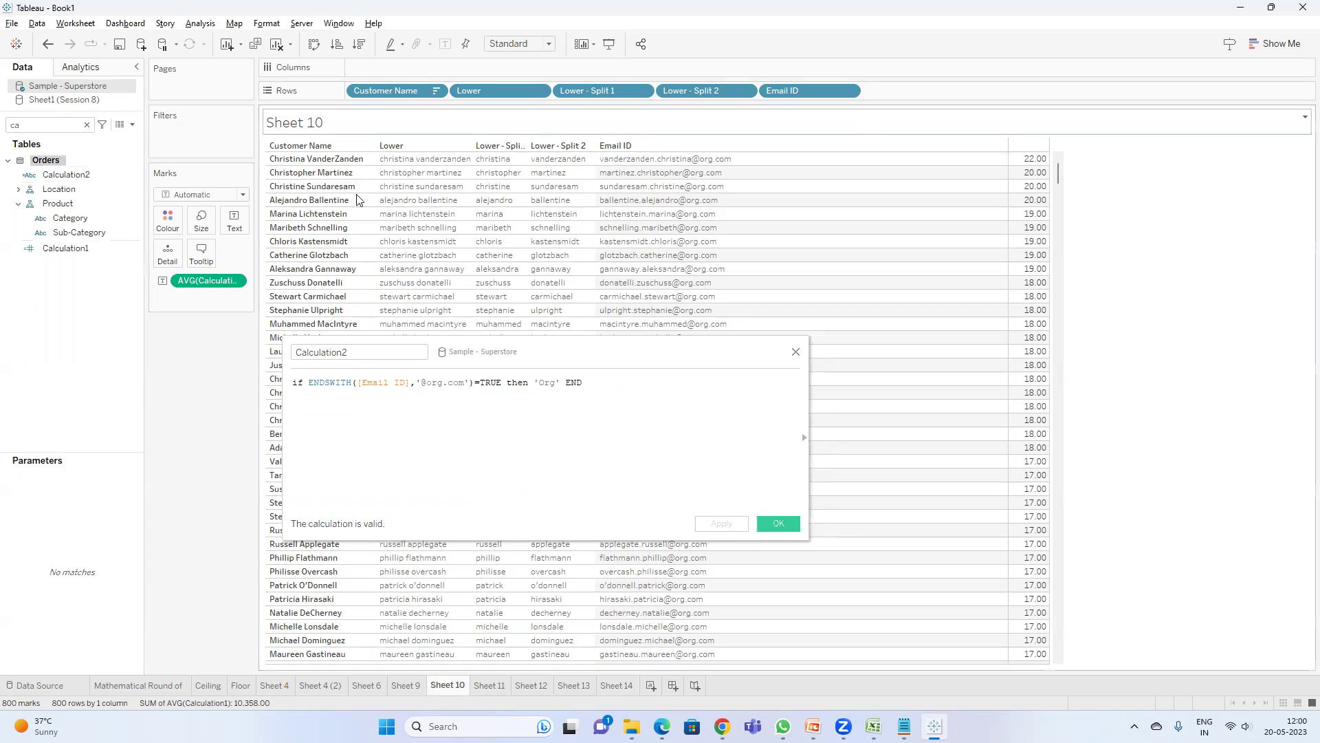
left_click_drag(79, 175, 950, 94)
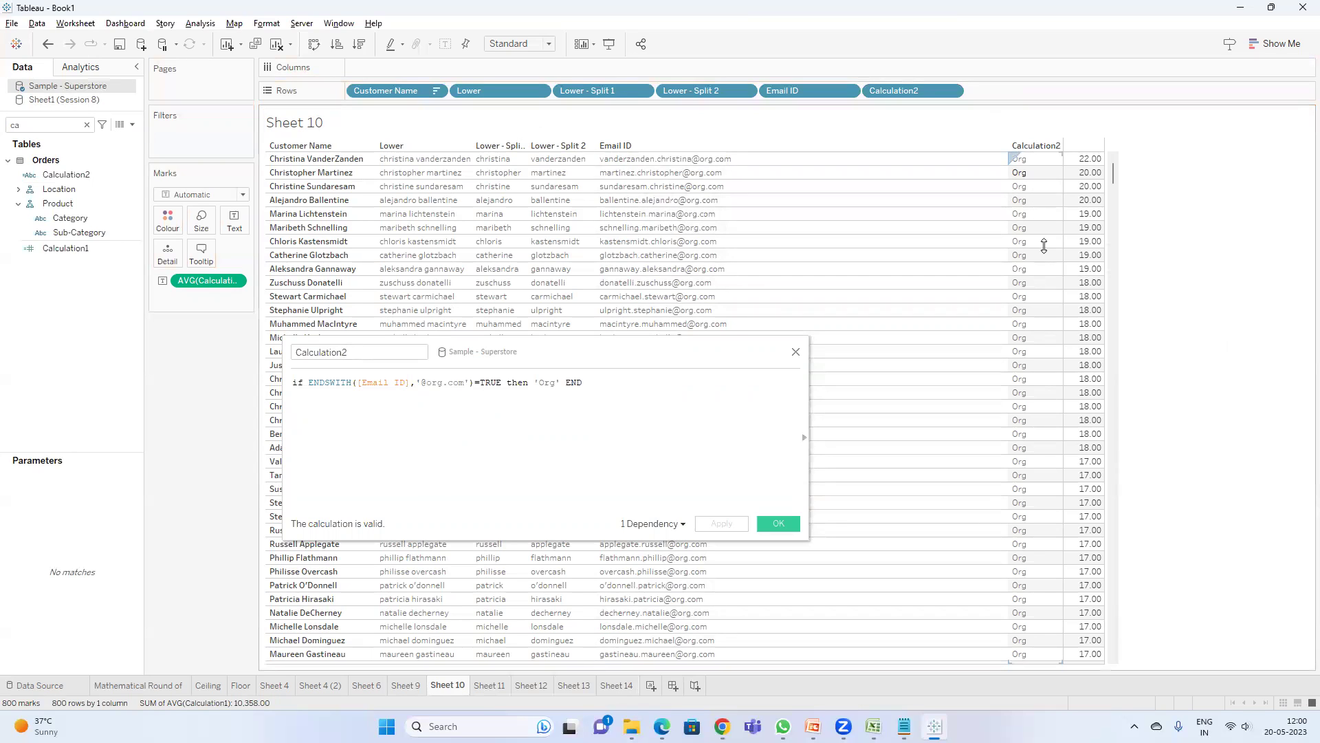
- Add an ELSEIF line reusing the copied ENDSWITH email-domain condition
left_click(566, 383)
key("Return")
key("Return")
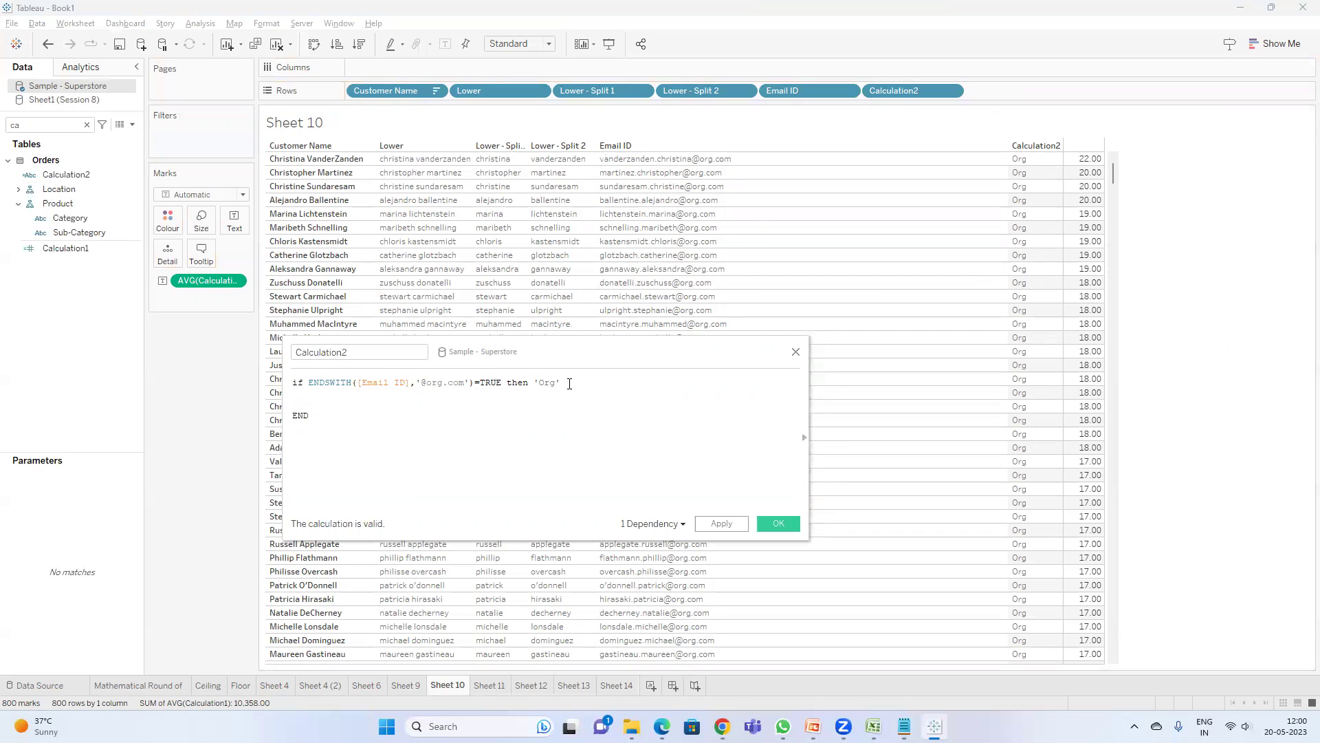
left_click_drag(567, 384, 309, 386)
key("ctrl+c")
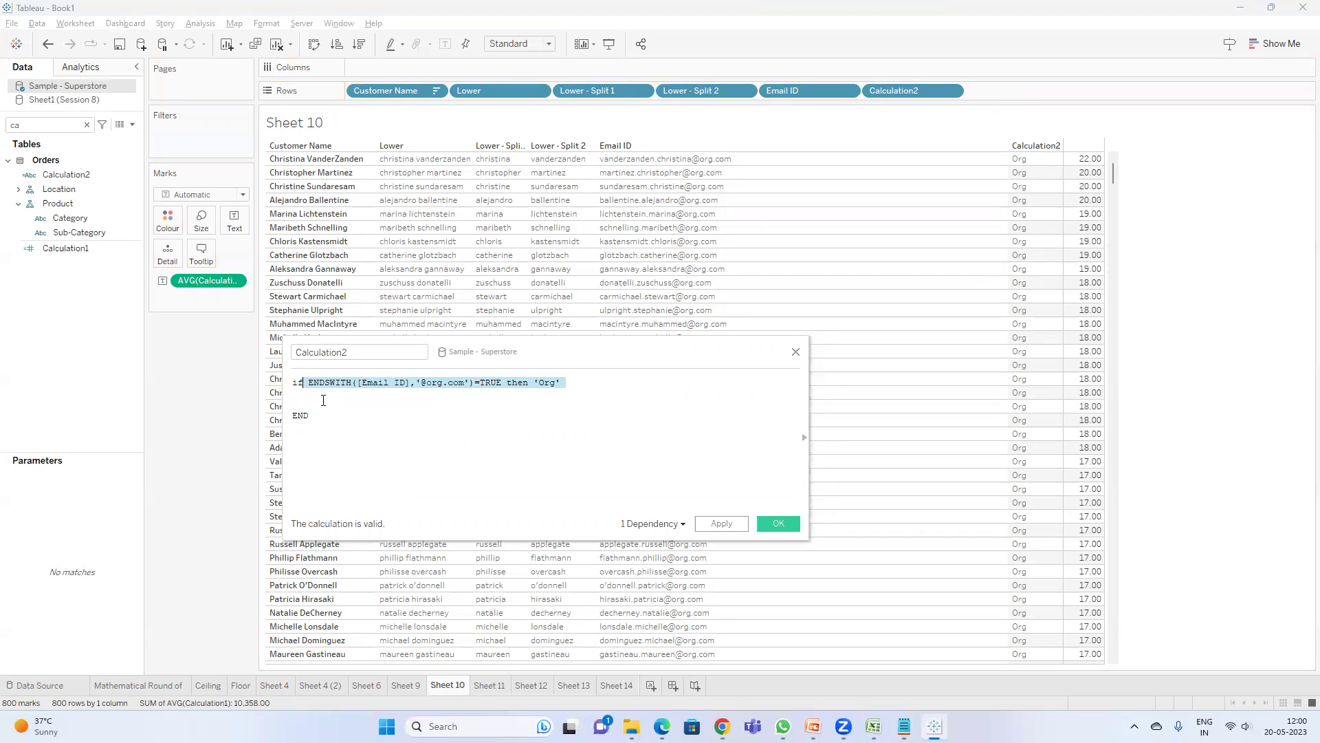
left_click(307, 403)
type("els")
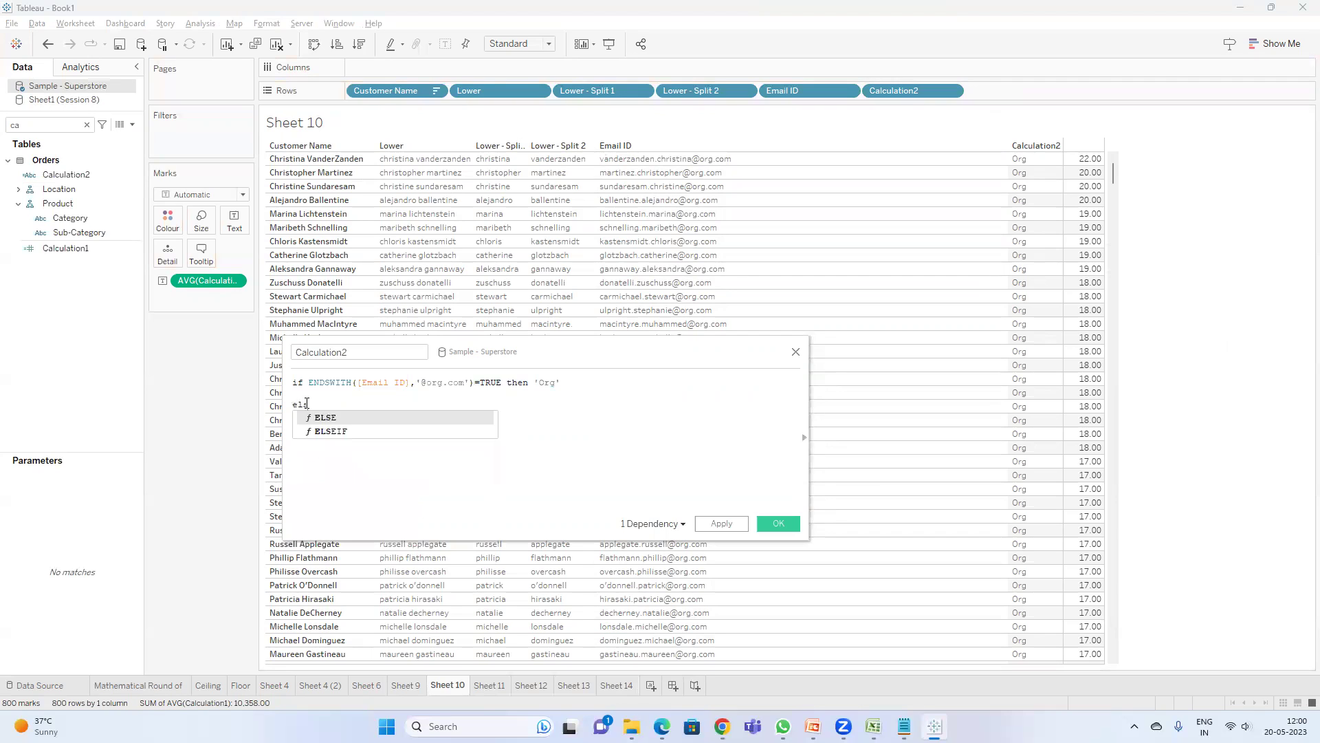
key("Return")
type("END")
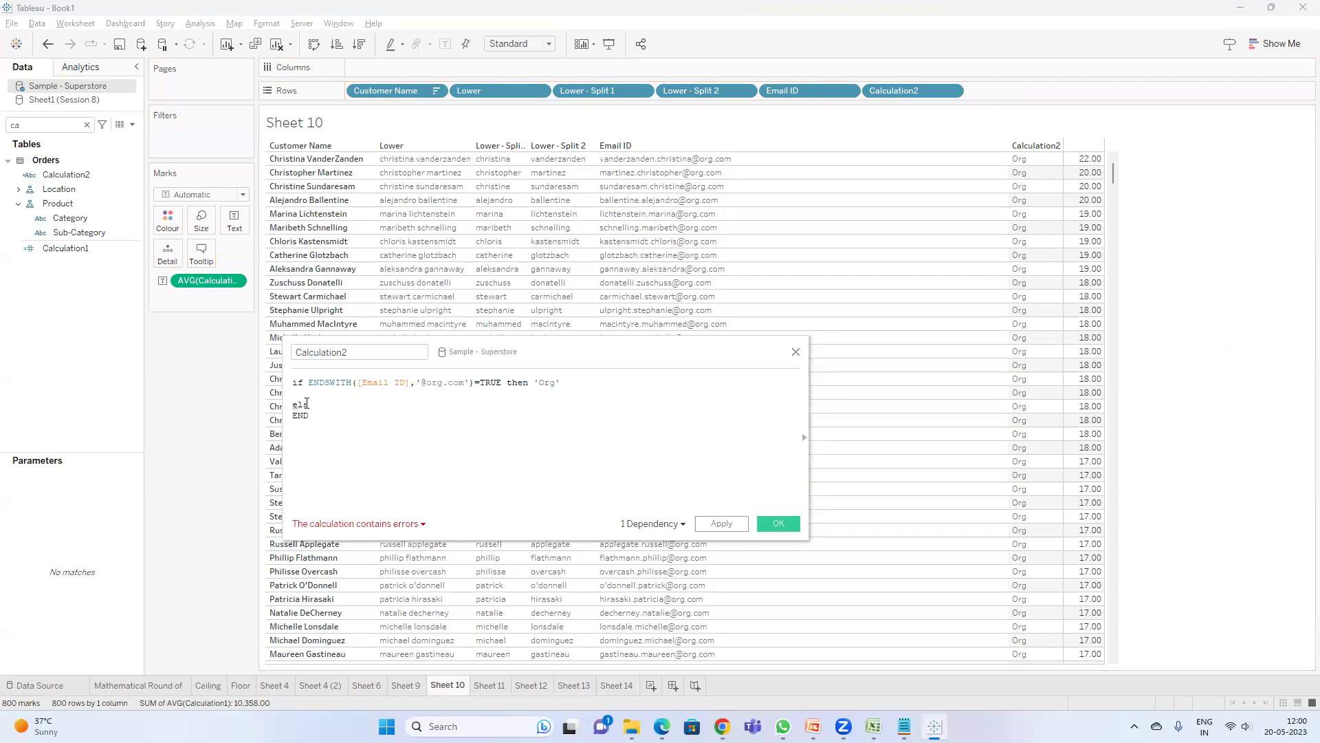
type("e")
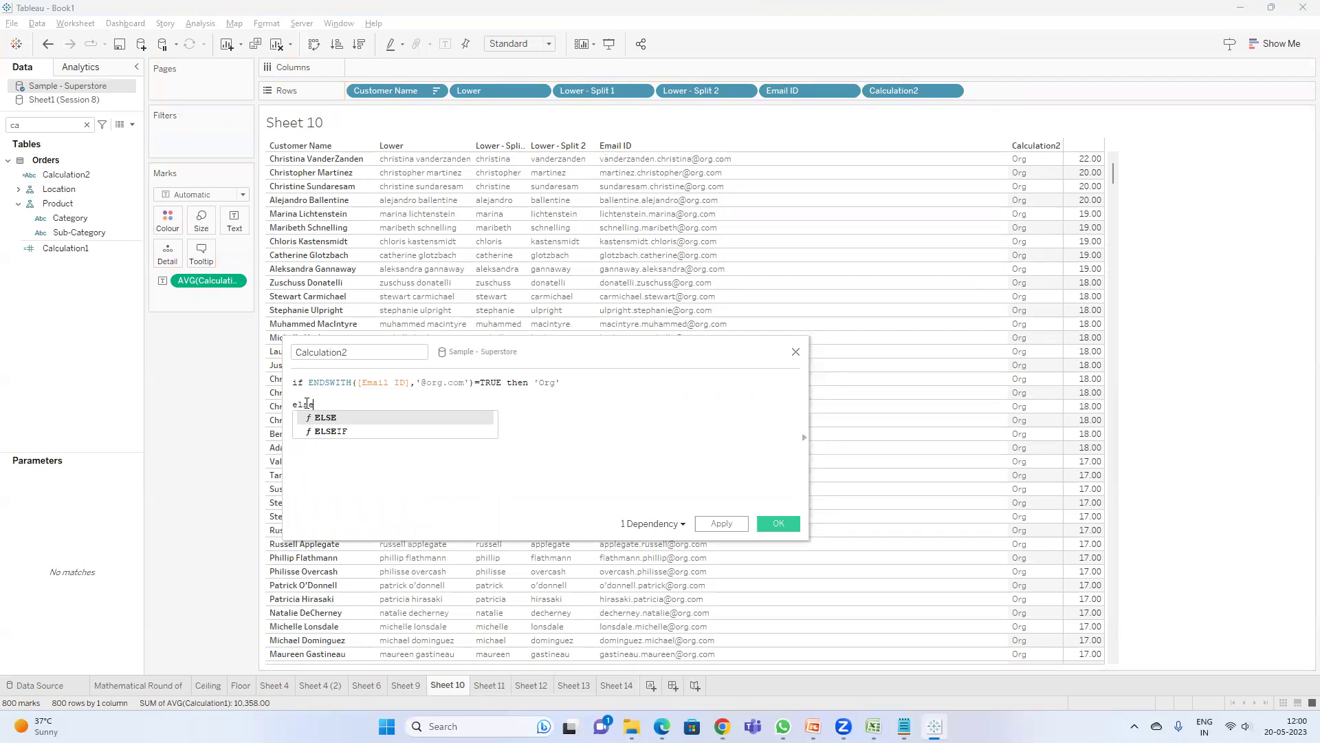
key("Down")
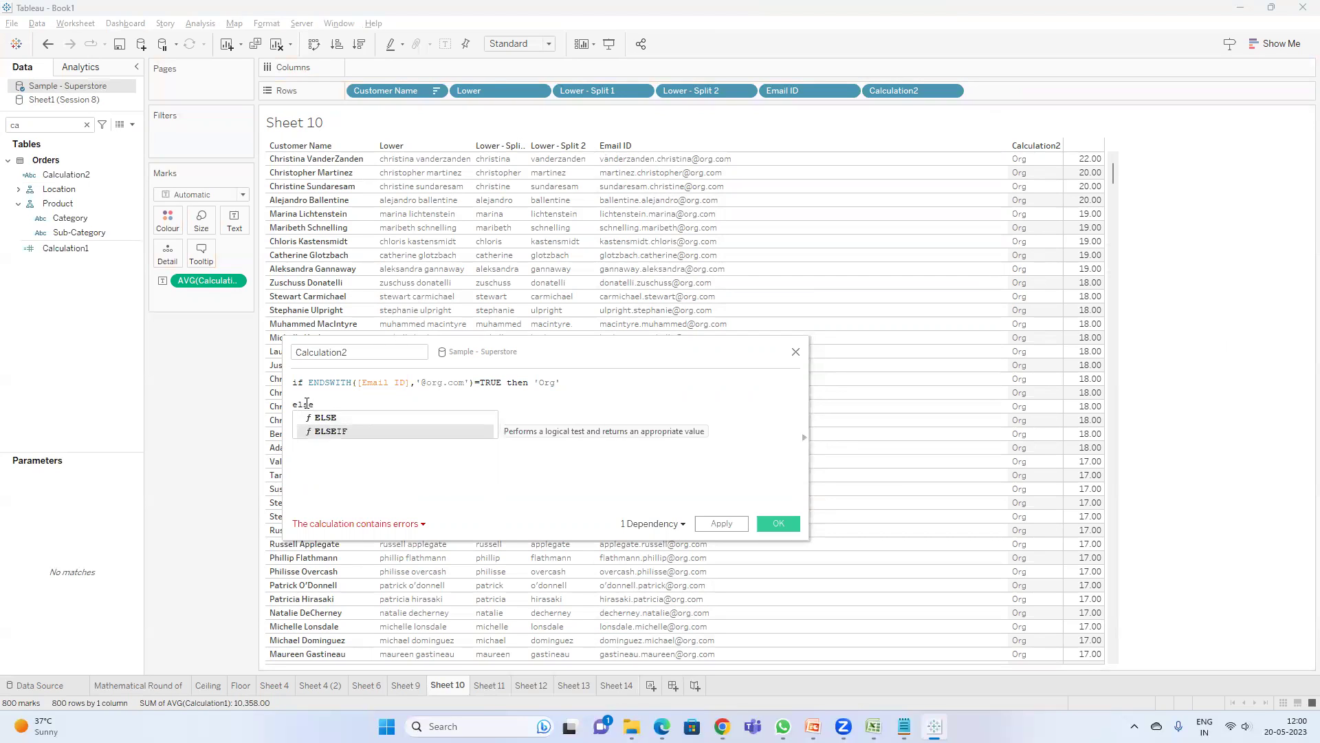
key("Return")
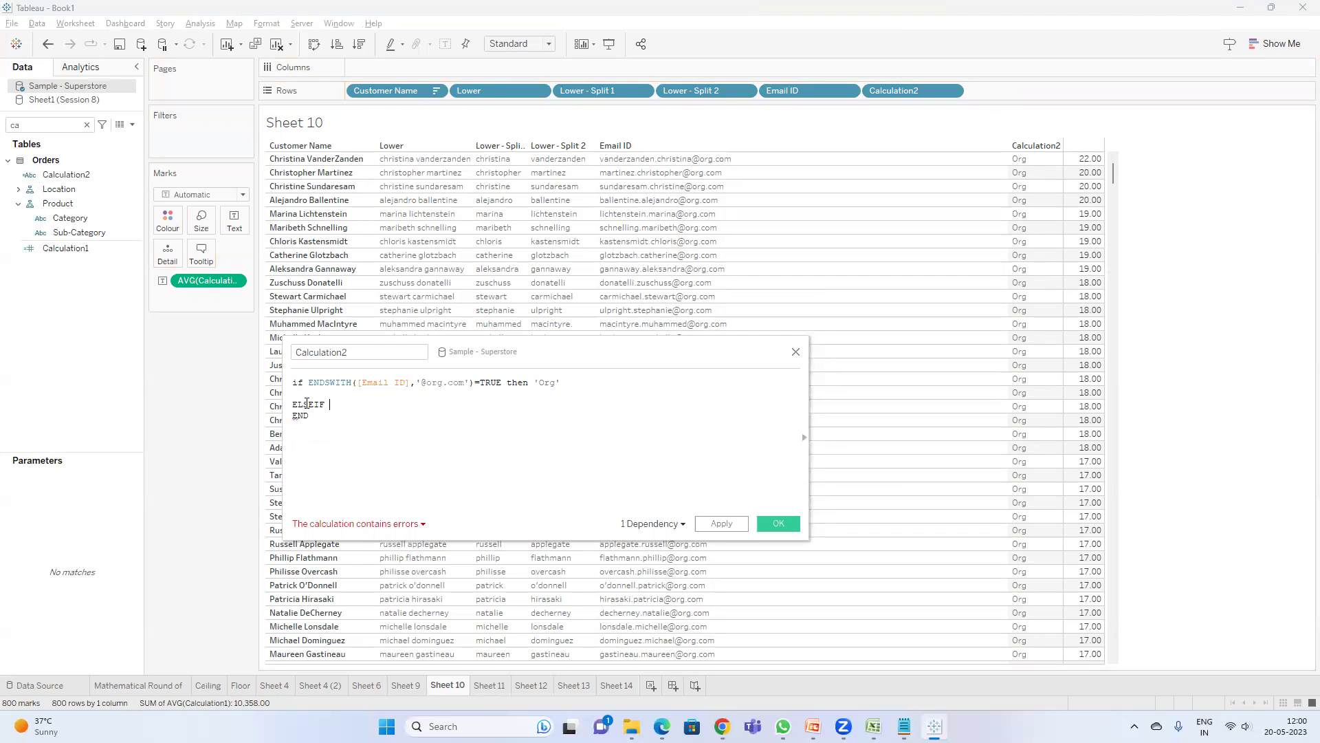
key("ctrl+v")
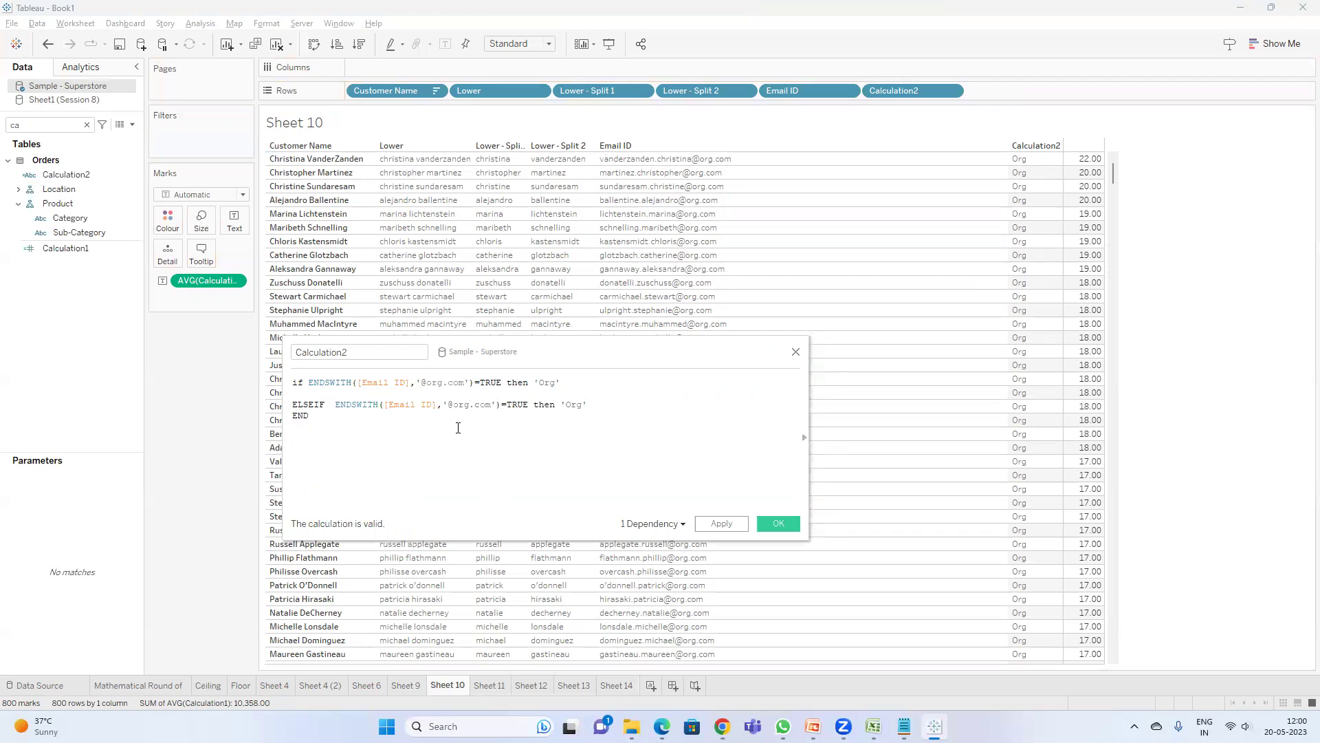
double_click(461, 405)
type("yahoo")
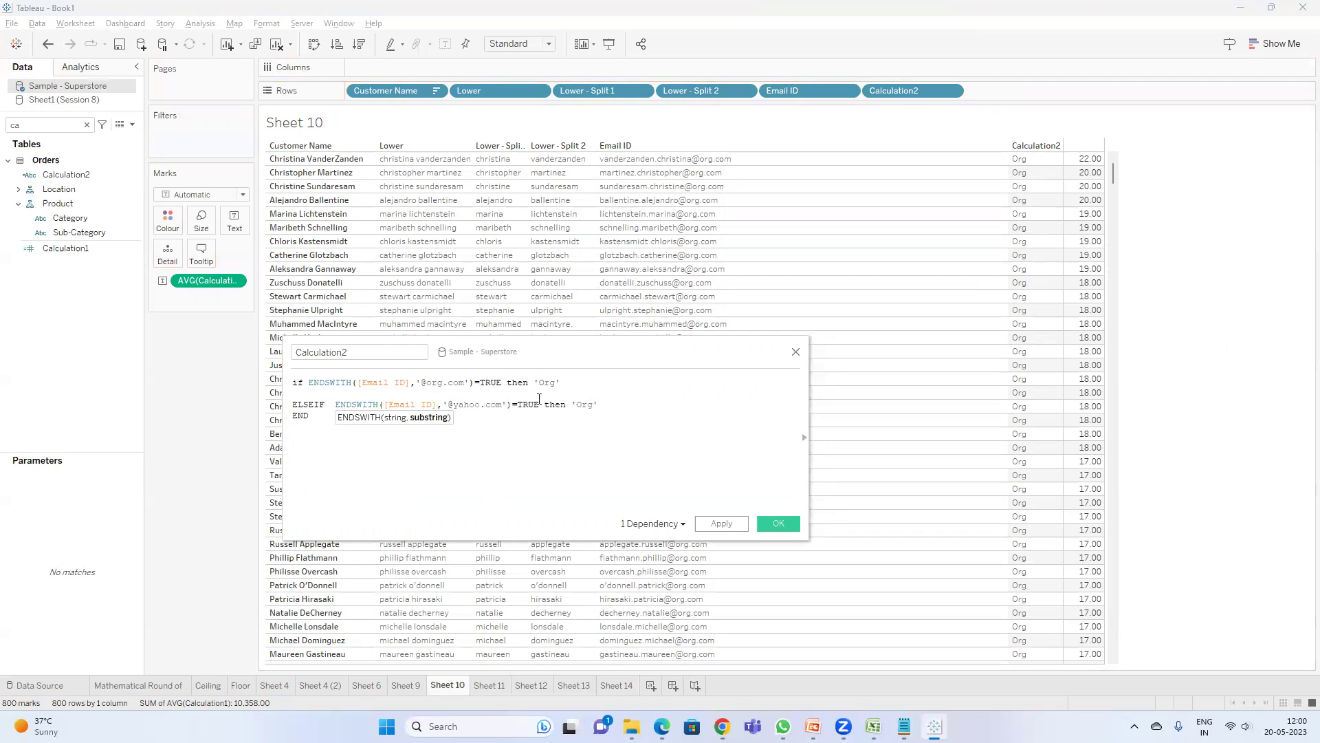
double_click(582, 404)
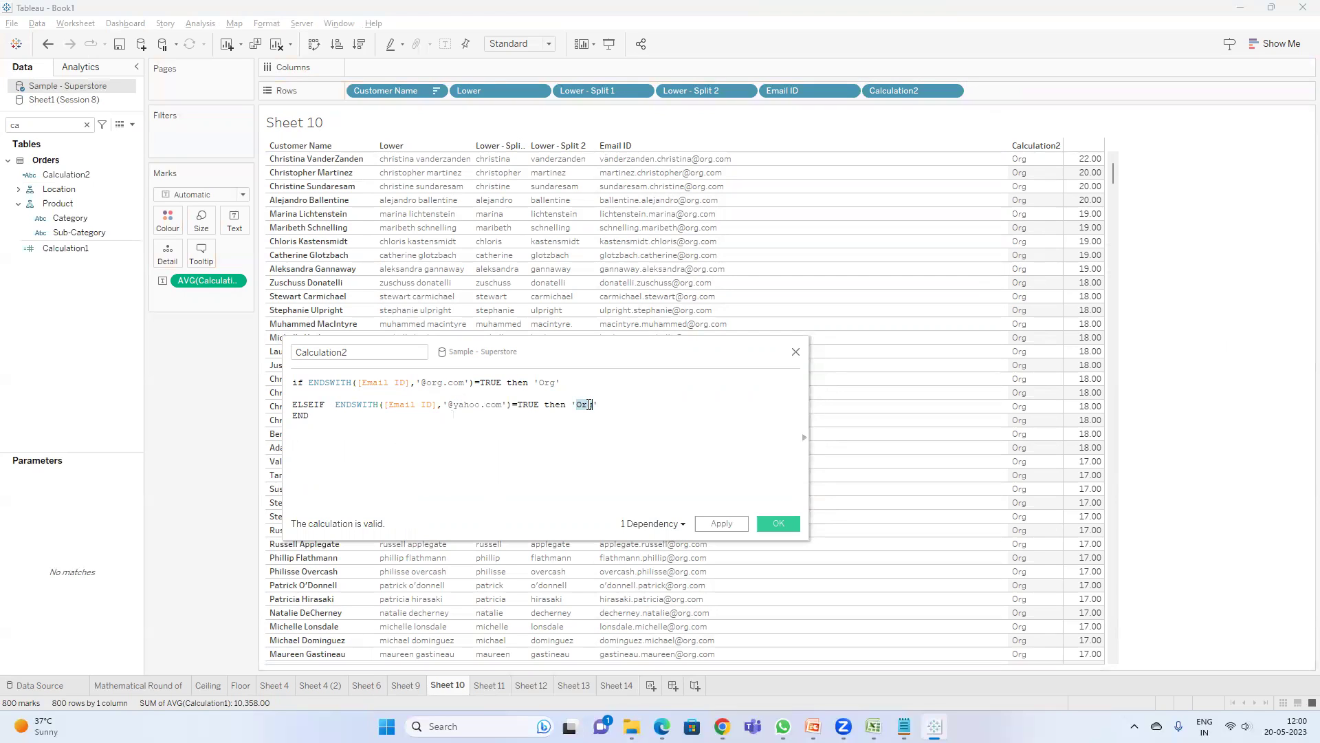
type("yahoo")
left_click(721, 524)
left_click(778, 524)
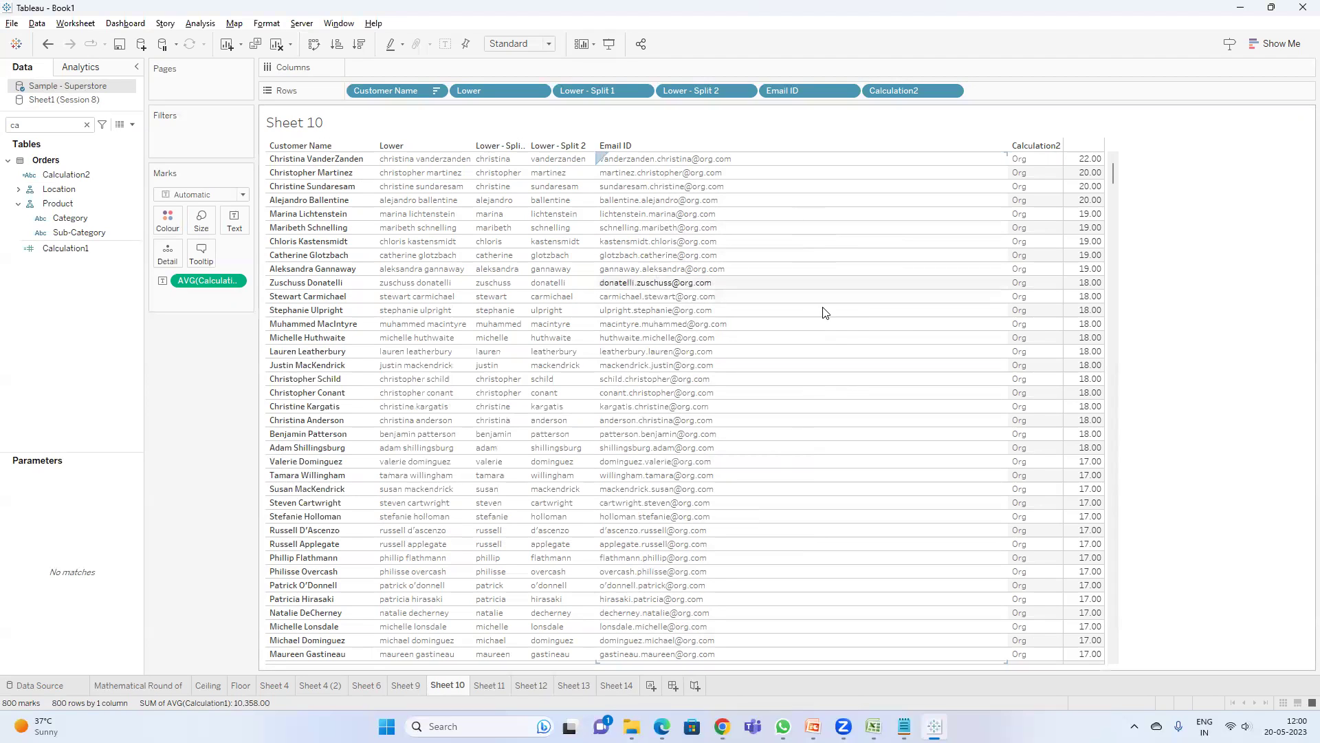
- Check a customer's email value alias in the table, closing the alias editor without changes
left_click(77, 249)
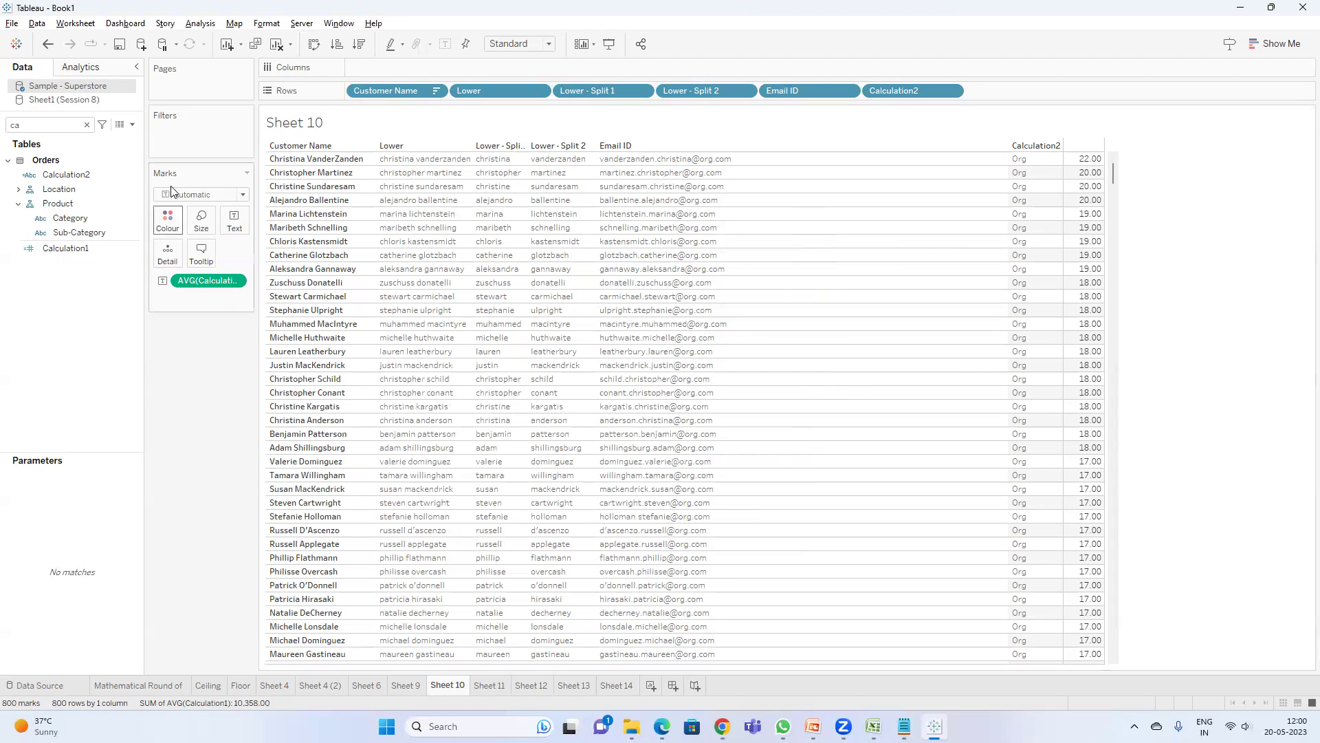
left_click(718, 271)
right_click(720, 275)
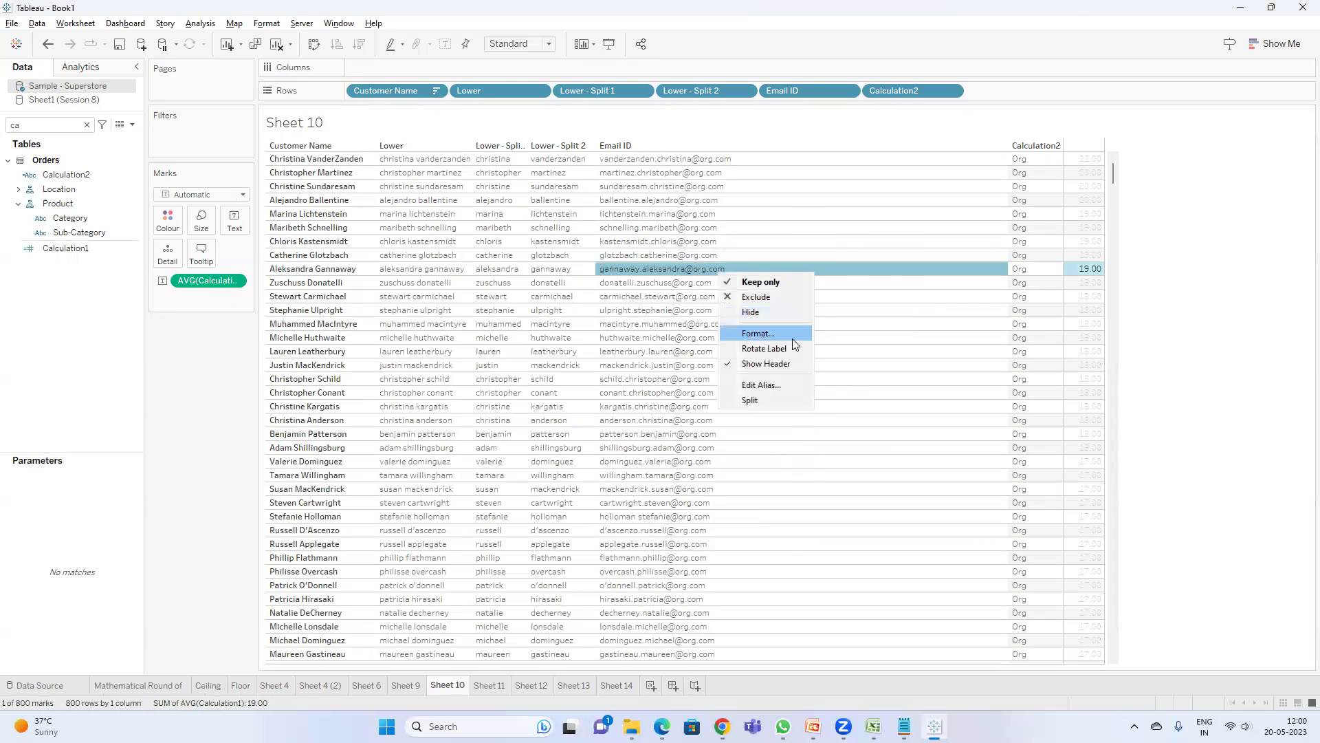
left_click(763, 378)
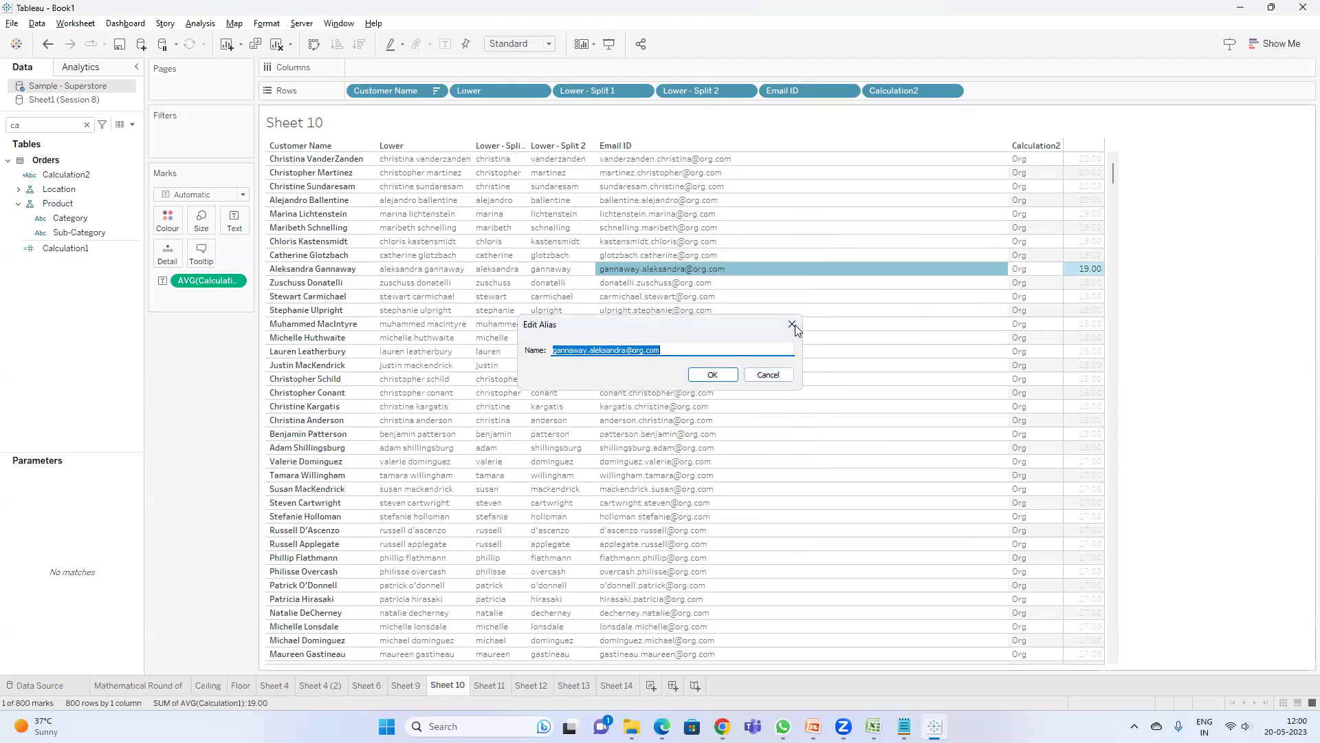
left_click(792, 324)
- Search the data pane for 'emai' and open the Email ID calculation for editing
double_click(40, 126)
type("e")
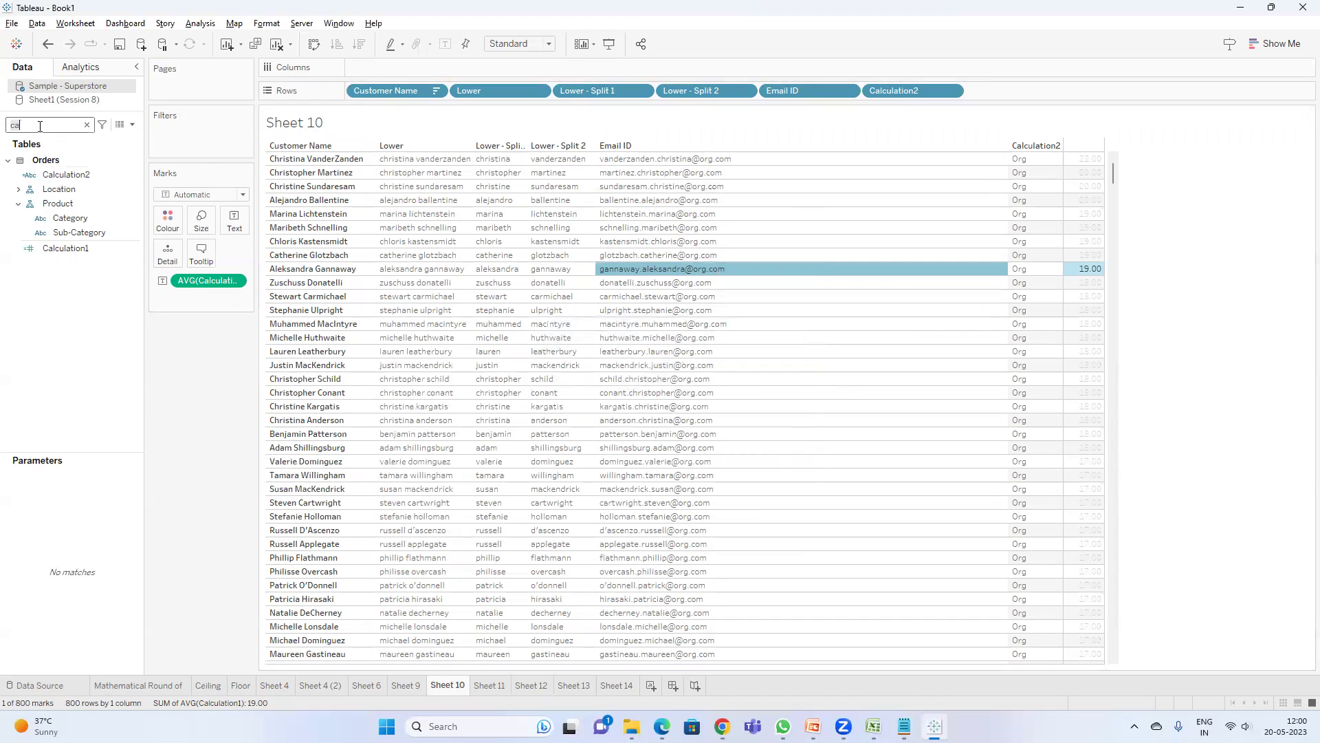
type("mai")
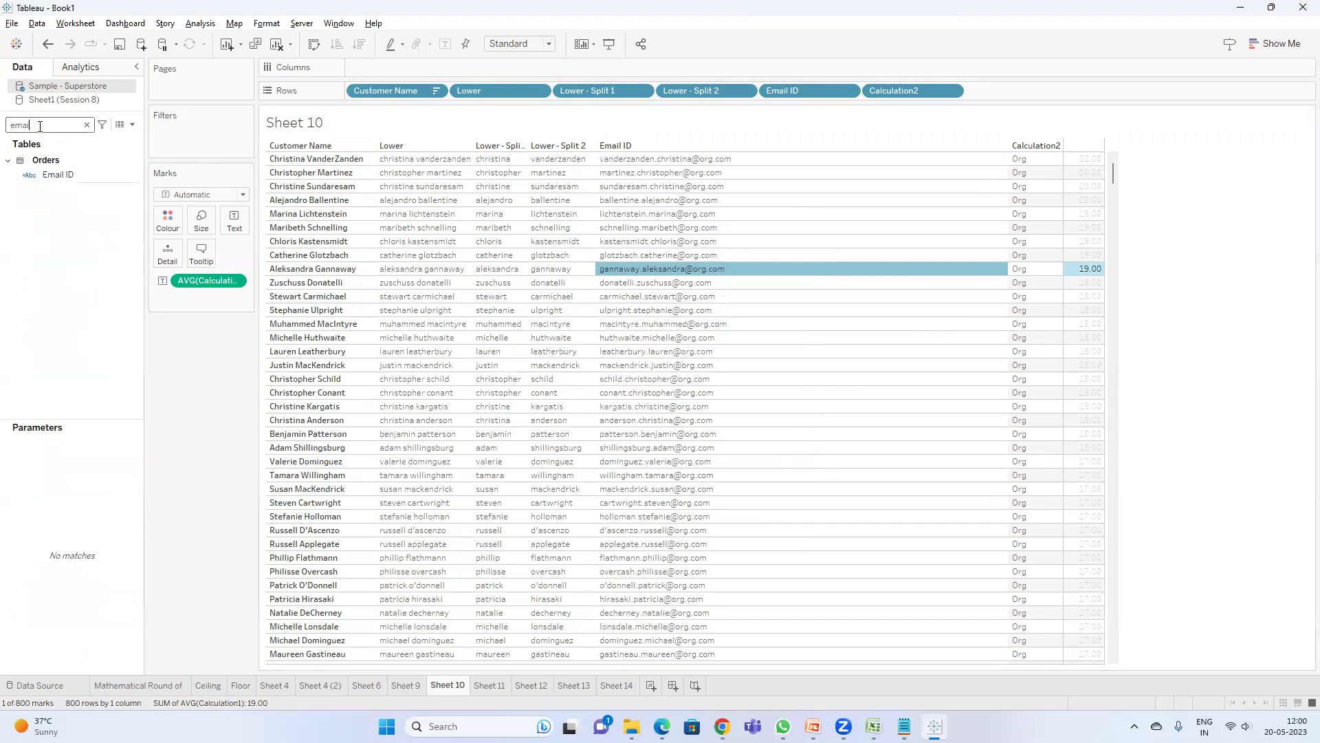
right_click(81, 176)
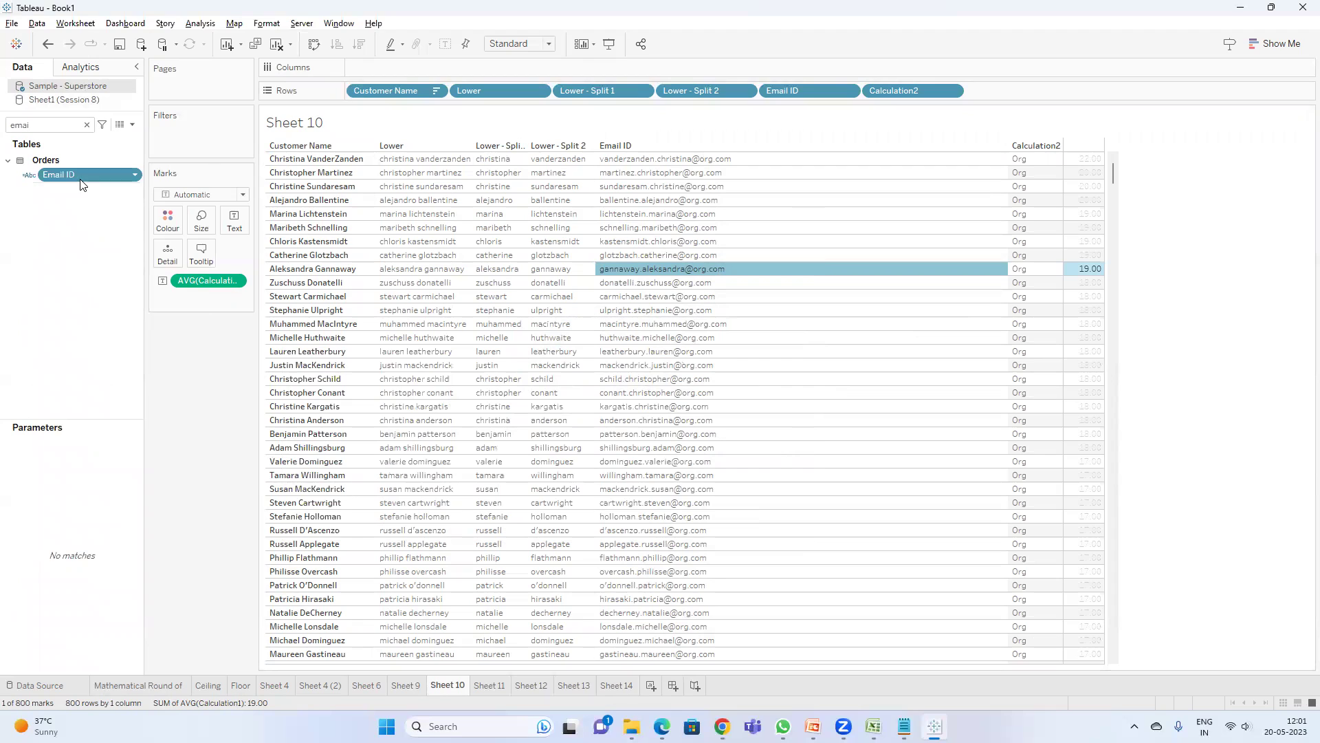
left_click(115, 262)
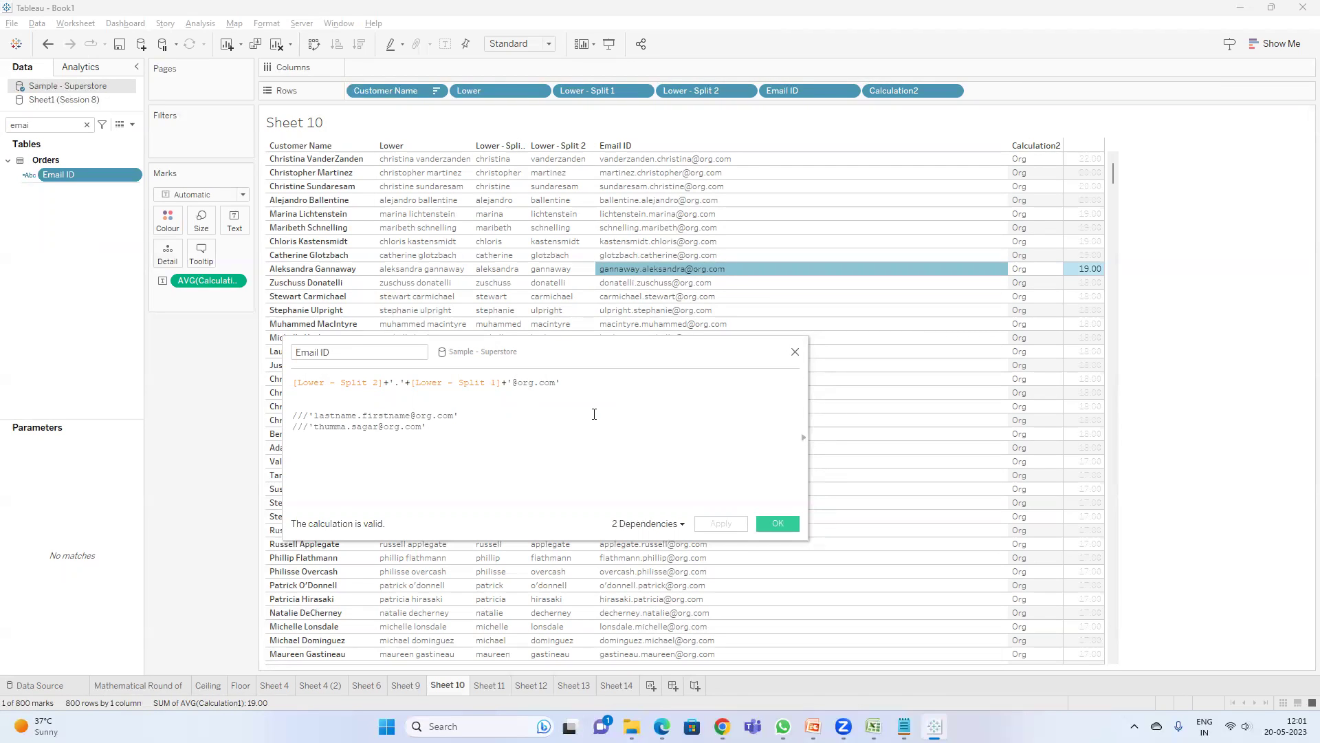
- Start an IF STARTSWITH([Customer Name], ...) condition on a new line above the existing formula
left_click(589, 386)
key("Return")
key("Return")
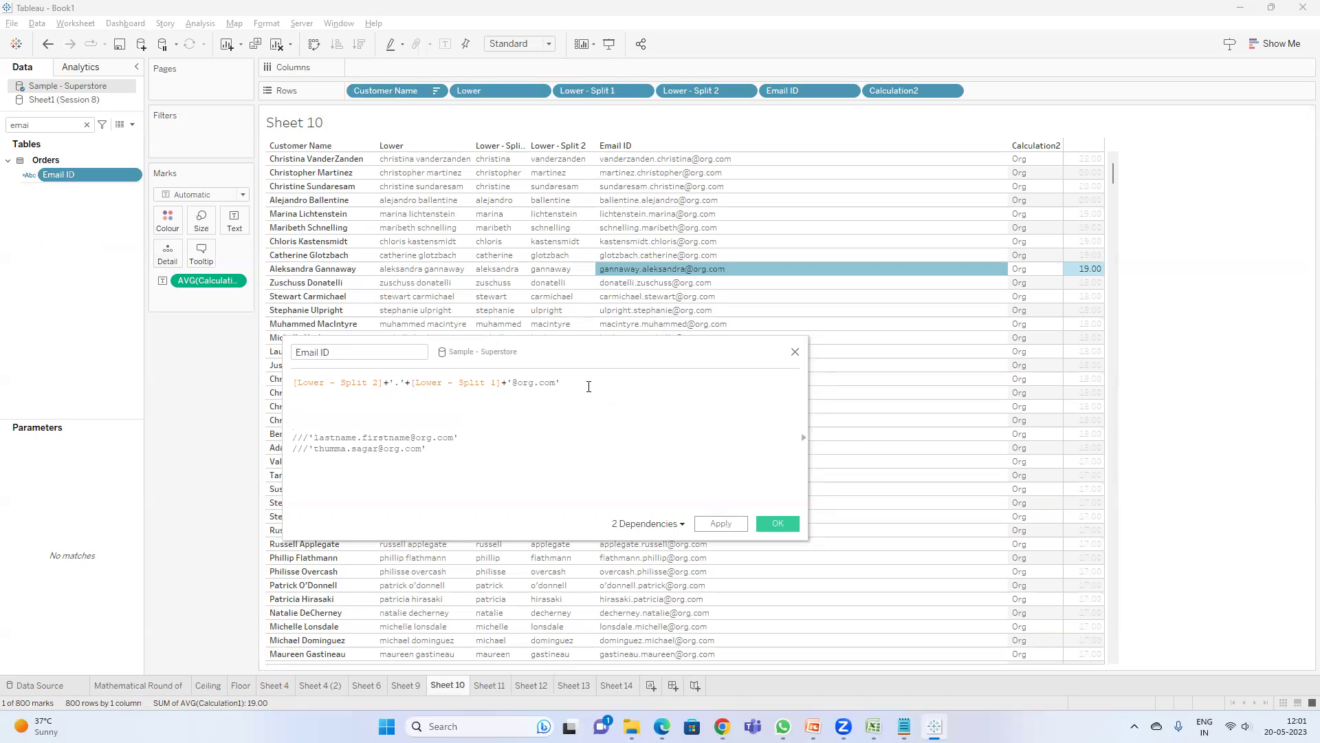
key("Up")
key("Up")
key("Return")
key("Return")
key("Up")
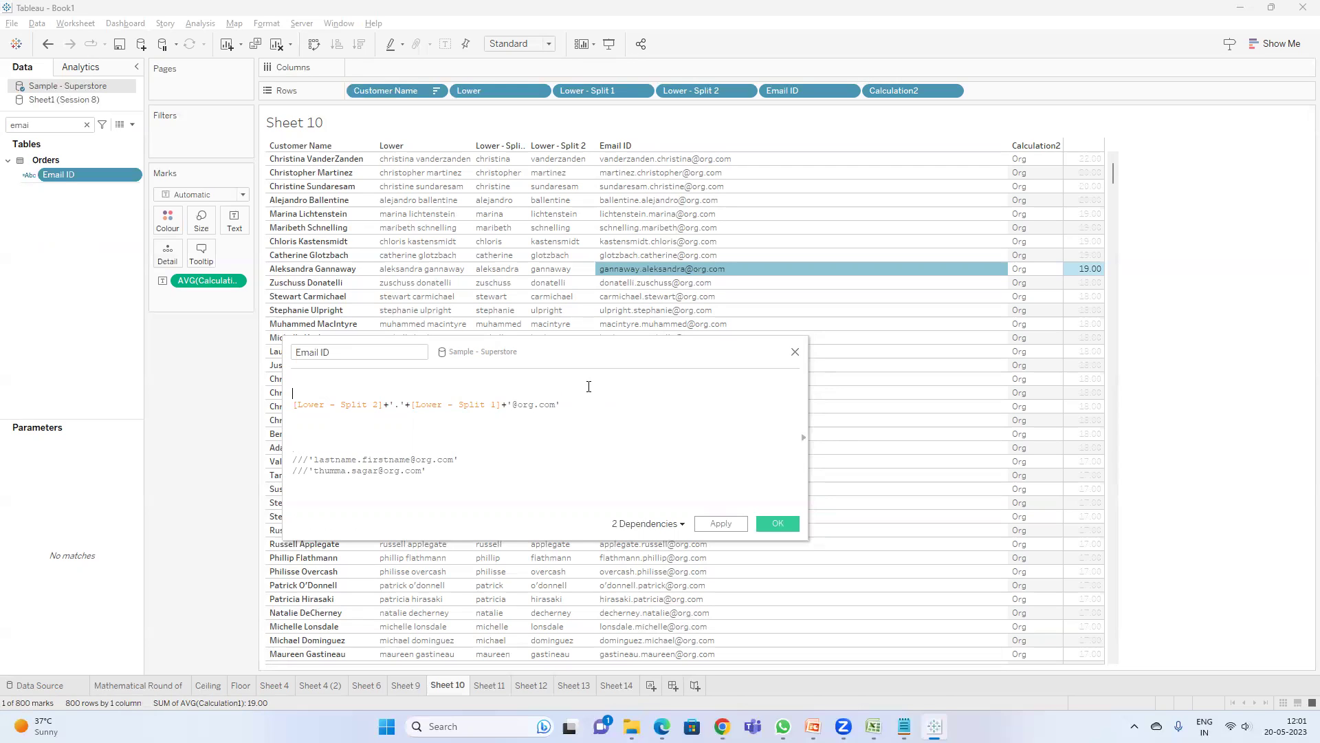
type("if sta")
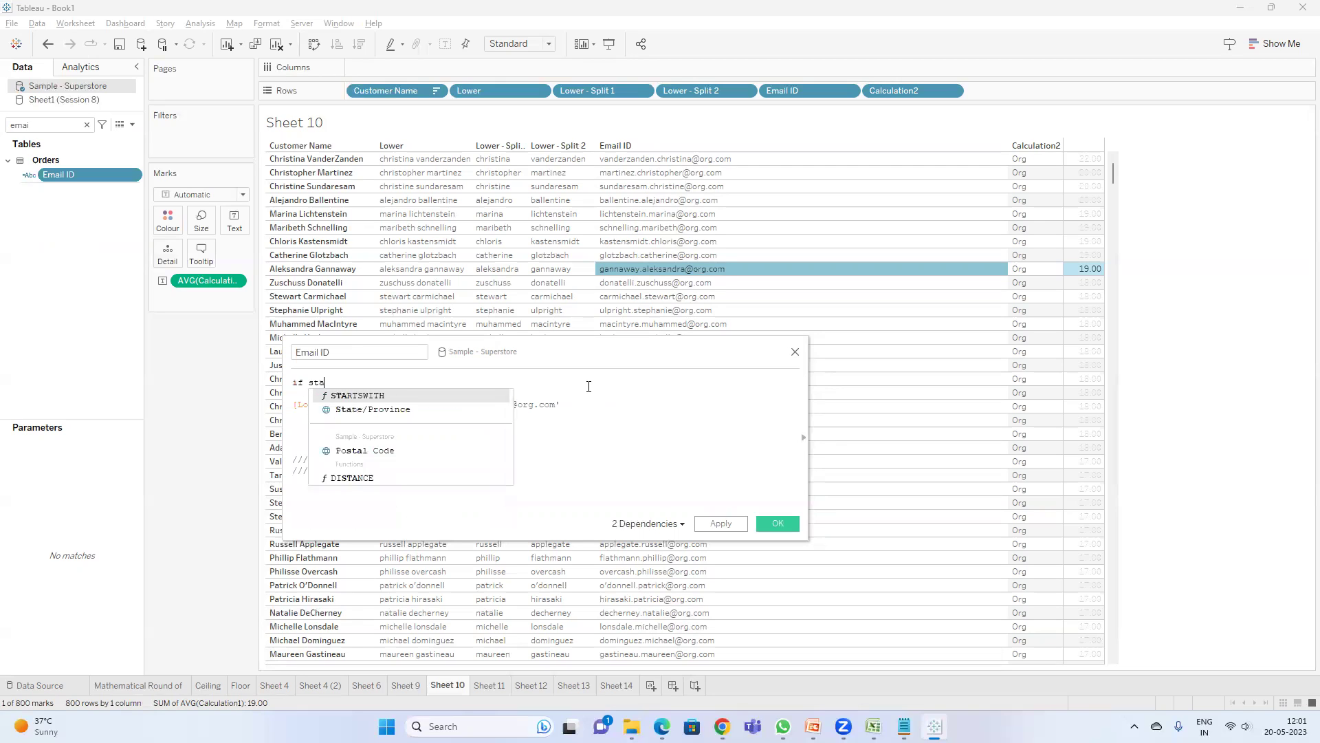
key("Return")
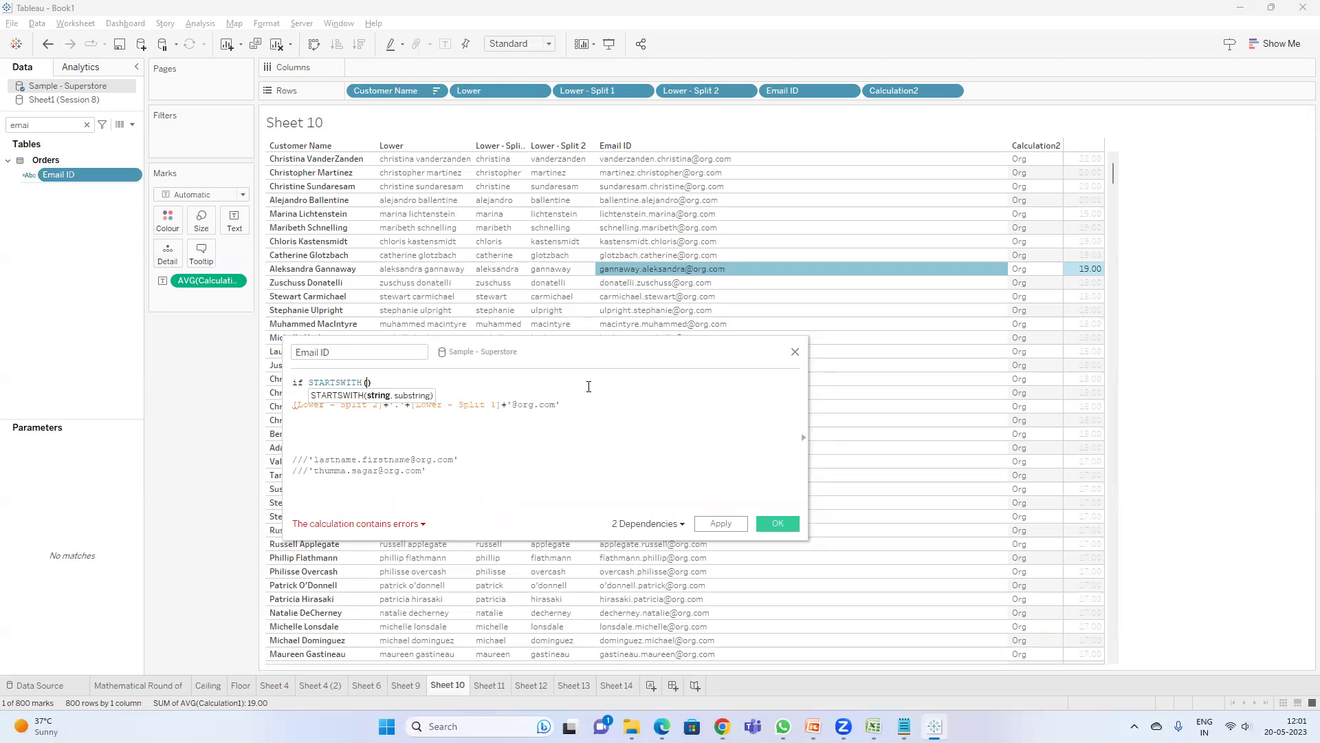
type("cus")
key("Return")
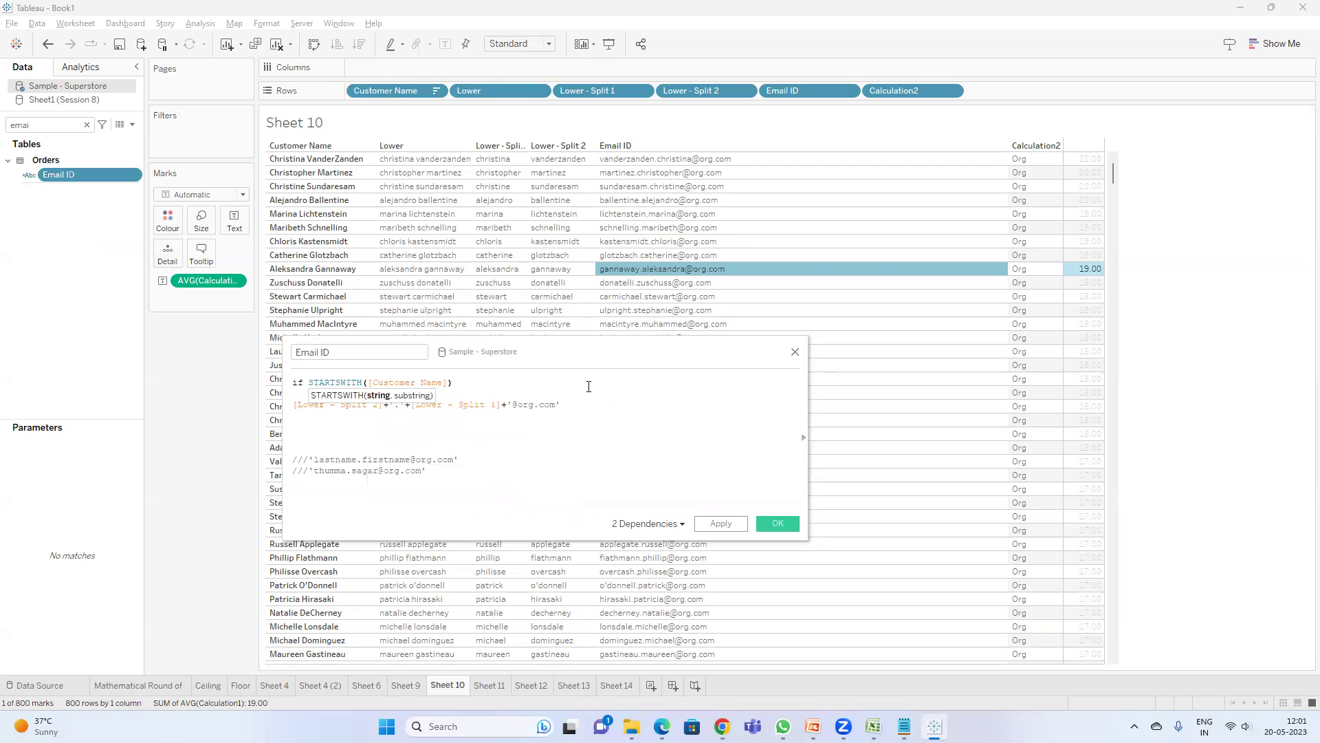
- Finish the condition as STARTSWITH([Customer Name],'a')=TRUE THEN
type(",a")
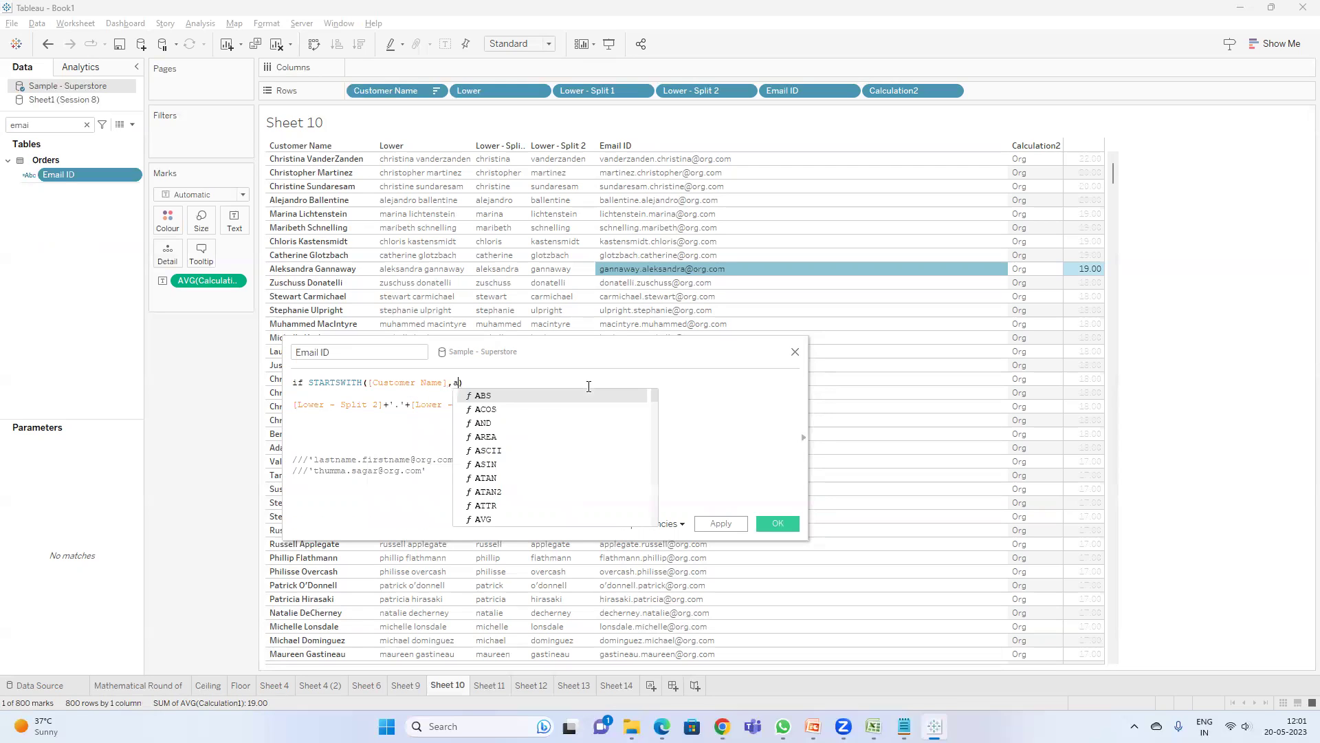
key("BackSpace")
type("''")
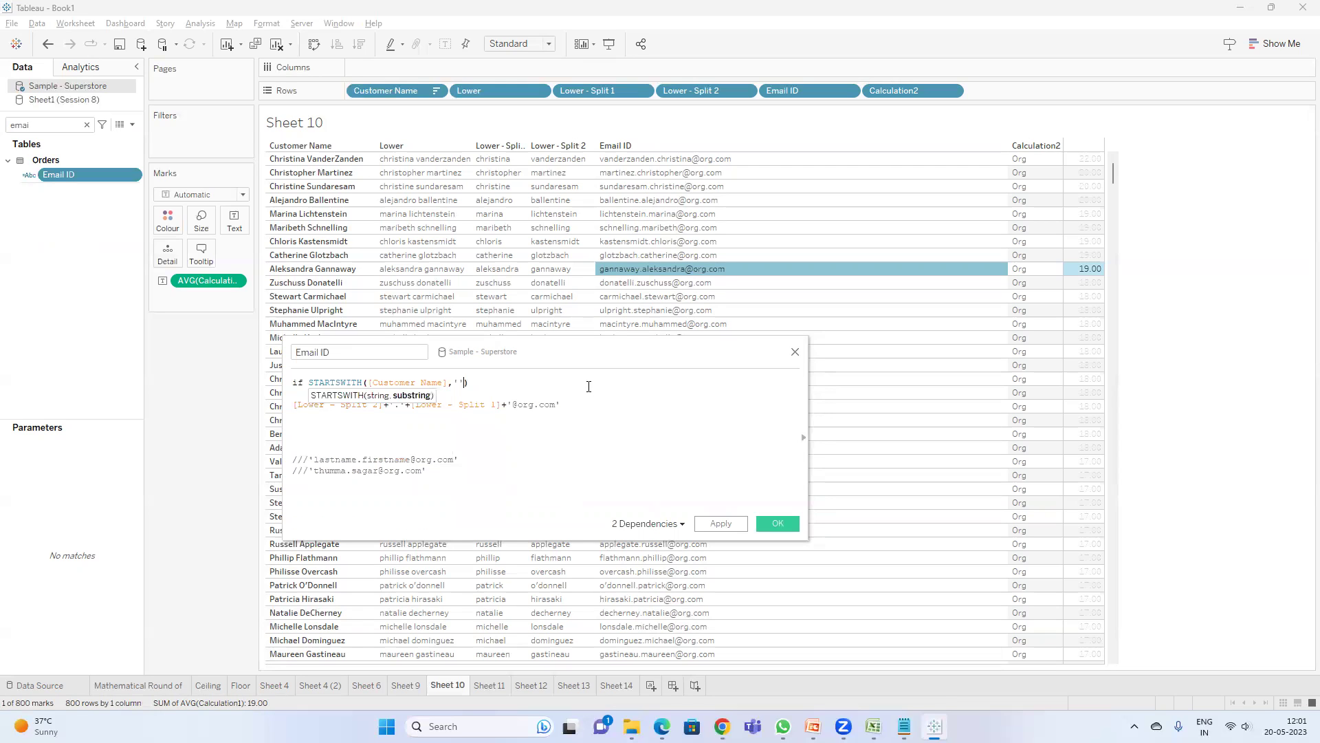
type("a")
key("End")
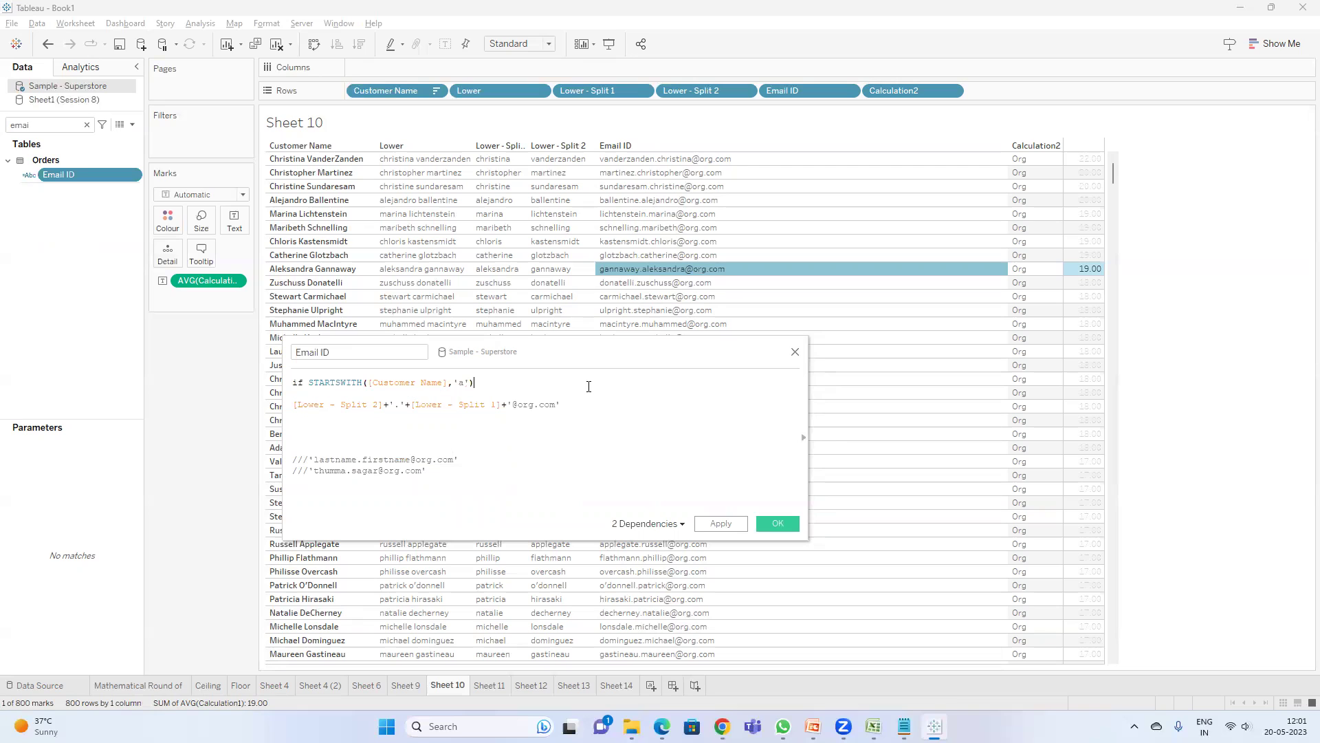
type("t")
key("BackSpace")
type("then")
key("BackSpace")
key("BackSpace")
key("BackSpace")
key("BackSpace")
key("BackSpace")
type("=TRUE the")
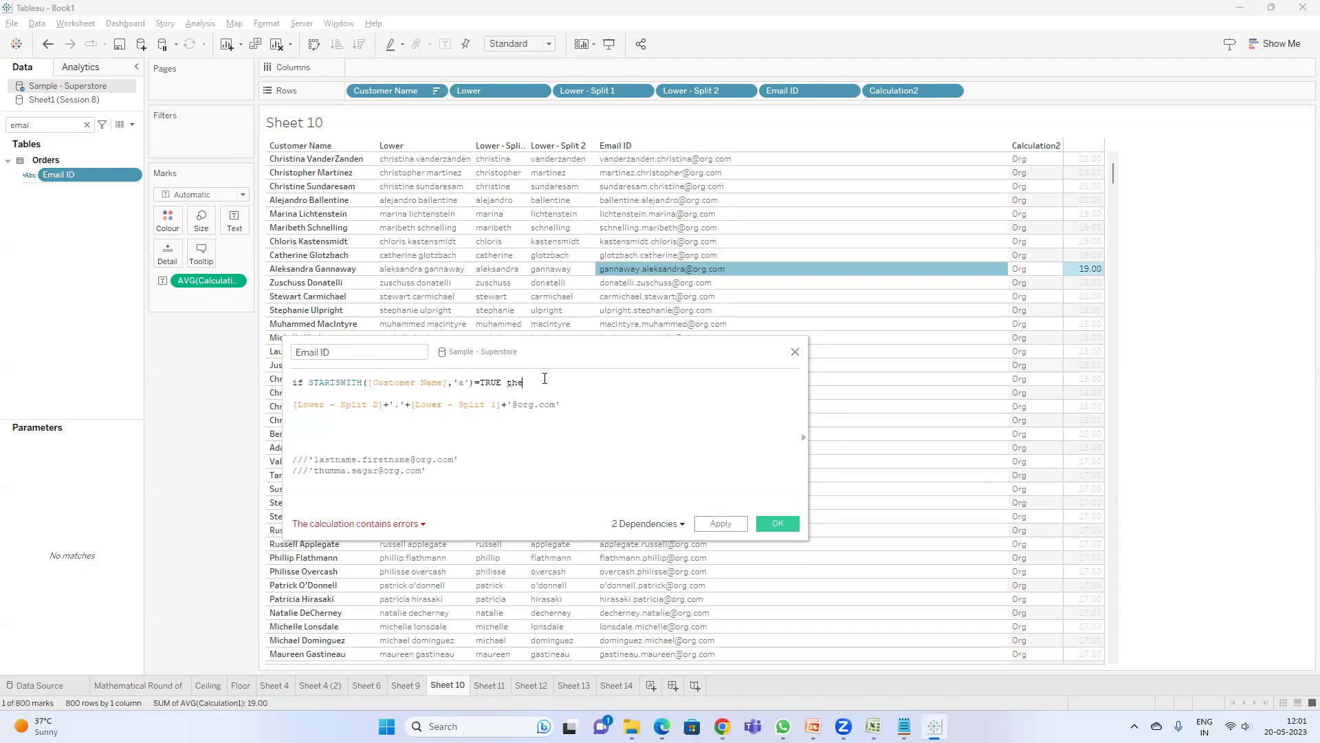
type("n")
- Add an ELSEIF line after the org.com expression and paste a copy of that expression below it
left_click(573, 405)
type("els")
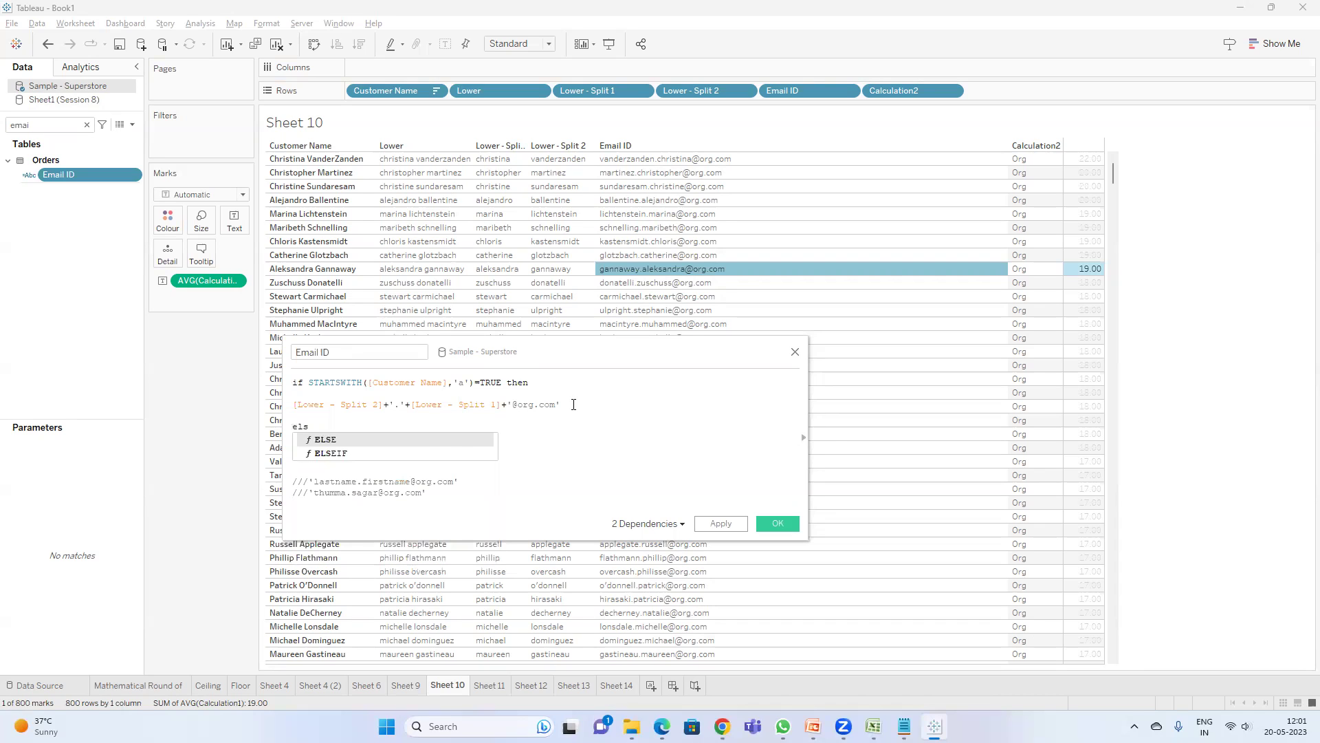
key("Down")
key("Return")
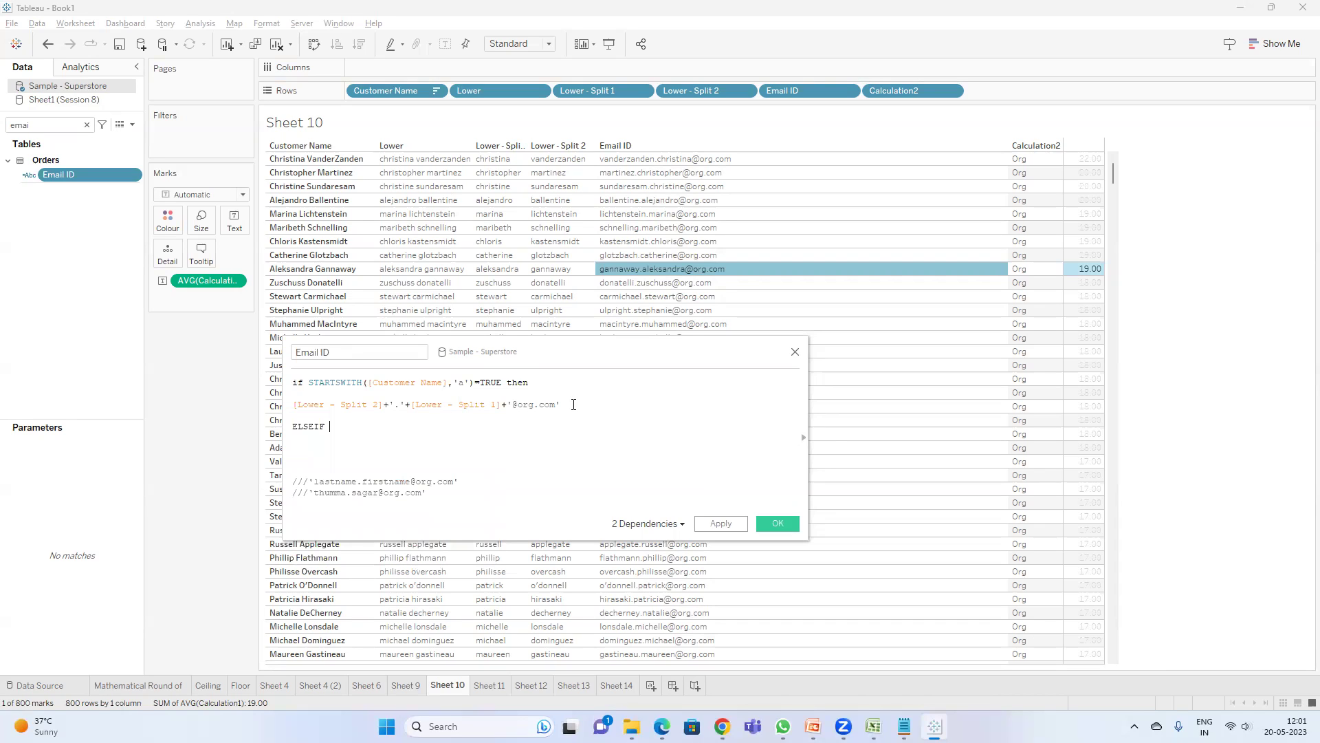
left_click_drag(563, 405, 293, 397)
key("ctrl+c")
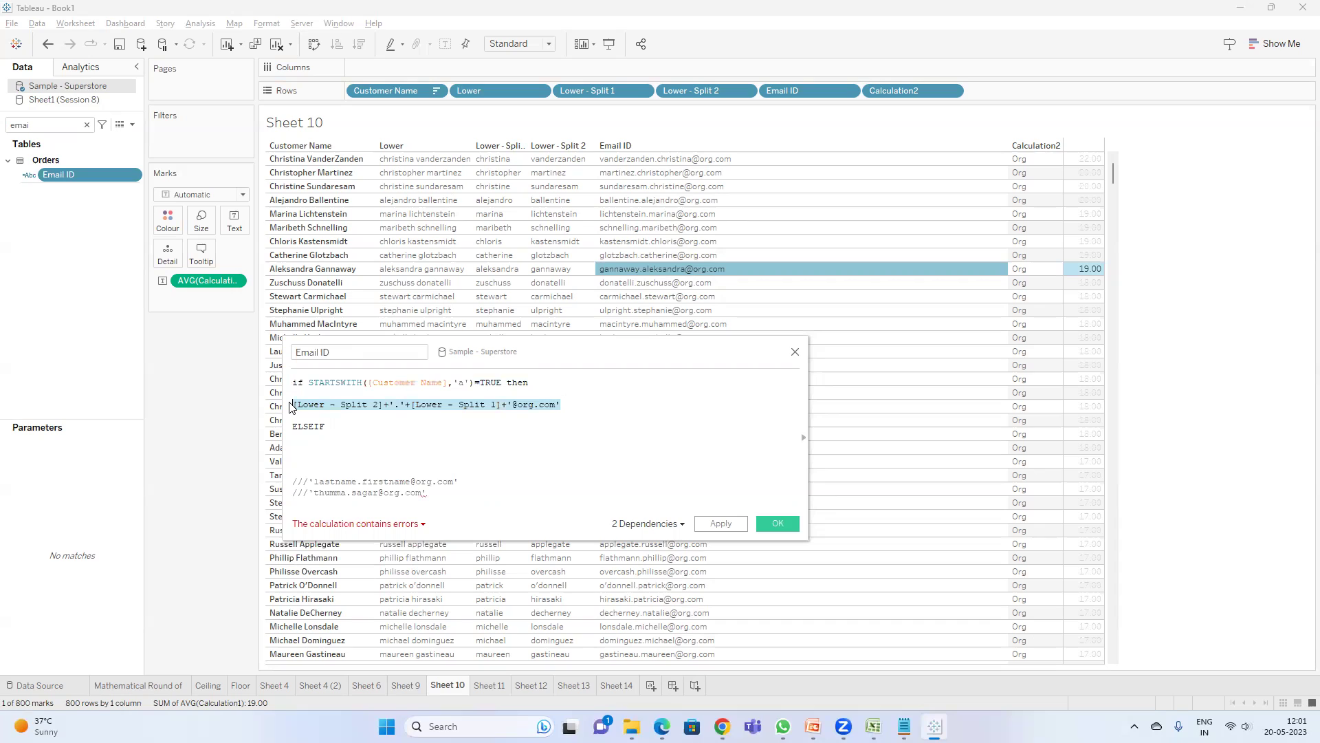
left_click(355, 443)
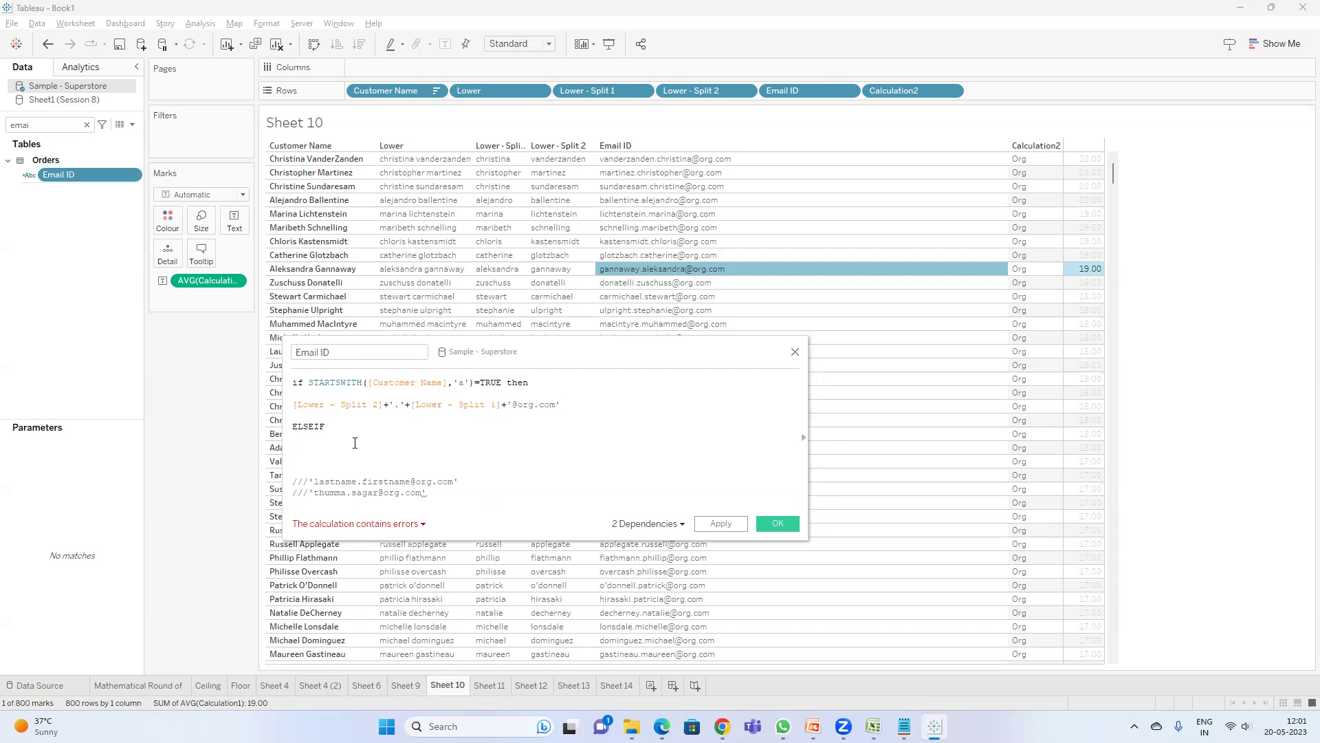
key("ctrl+v")
- Change the copied domain to yahoo.com, turn ELSEIF into ELSE, add END, and apply the formula
double_click(527, 449)
type("yahoo.com'  ")
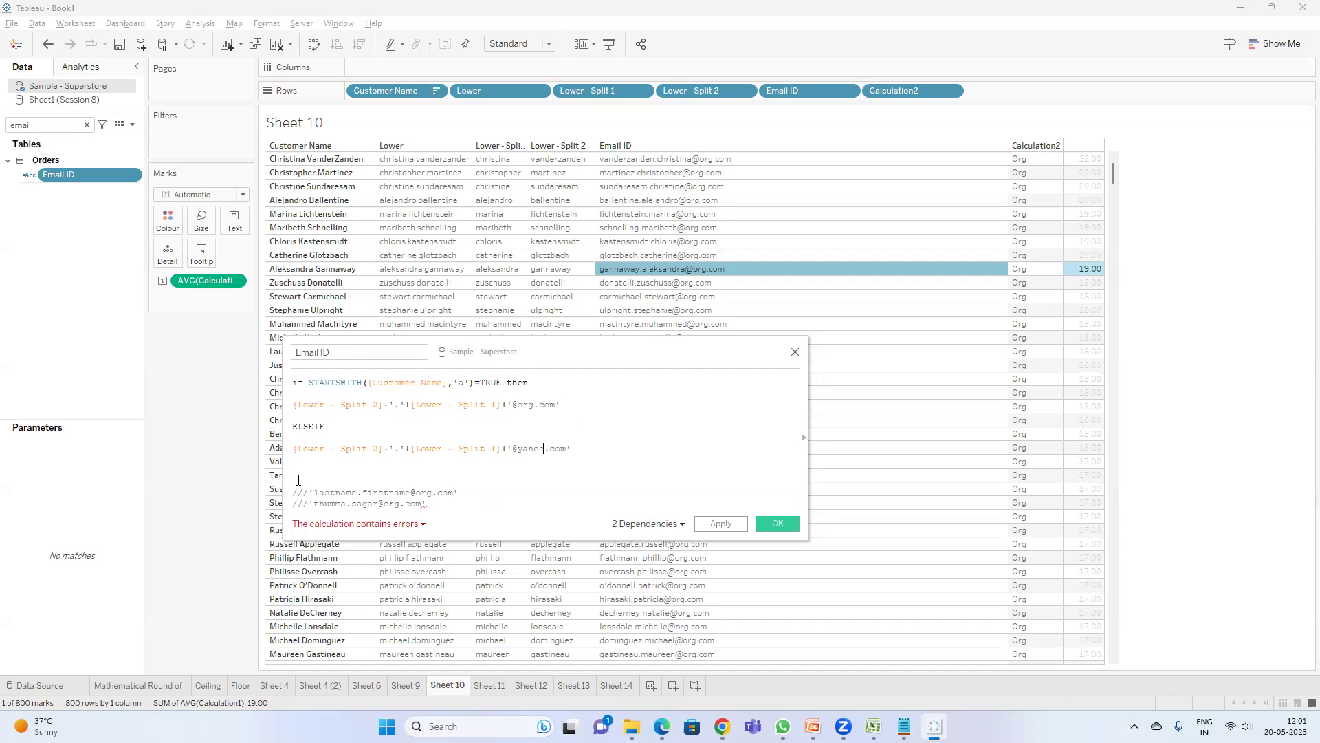
type("END")
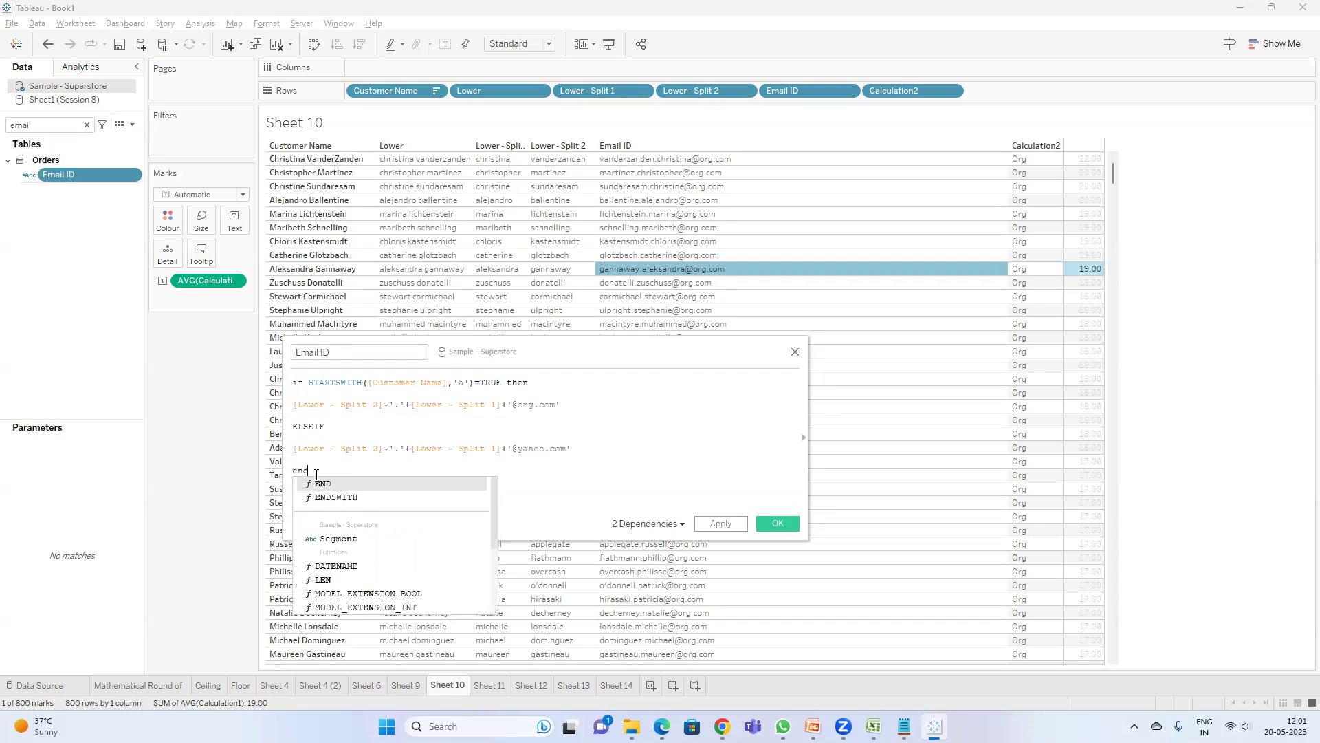
key("BackSpace")
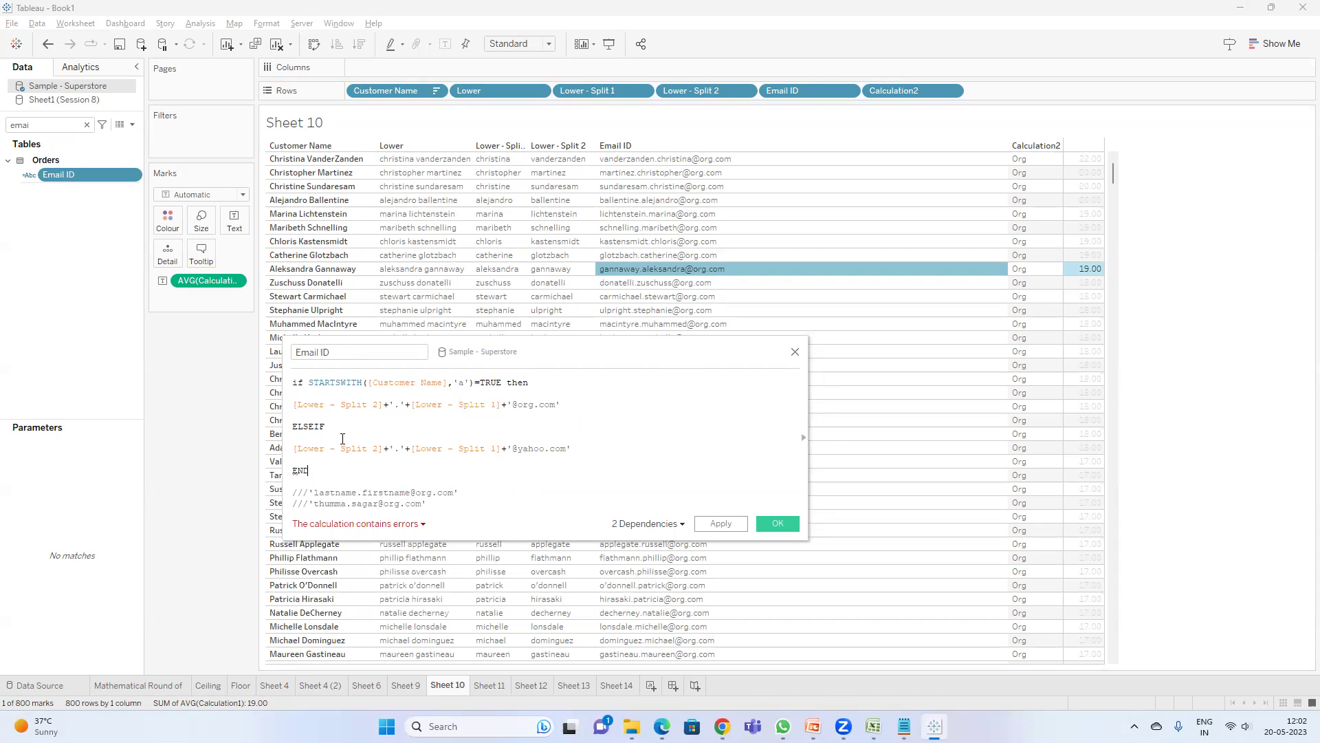
key("BackSpace")
key("BackSpace")
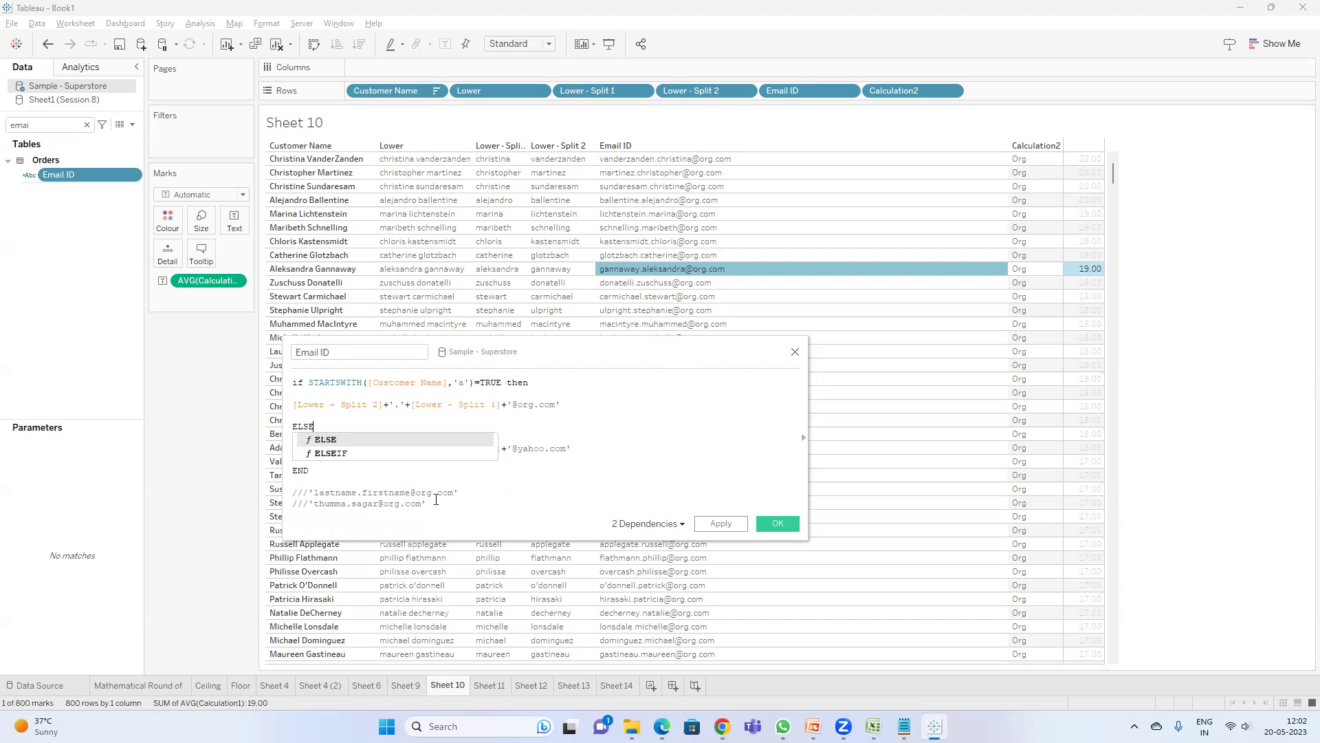
left_click(440, 442)
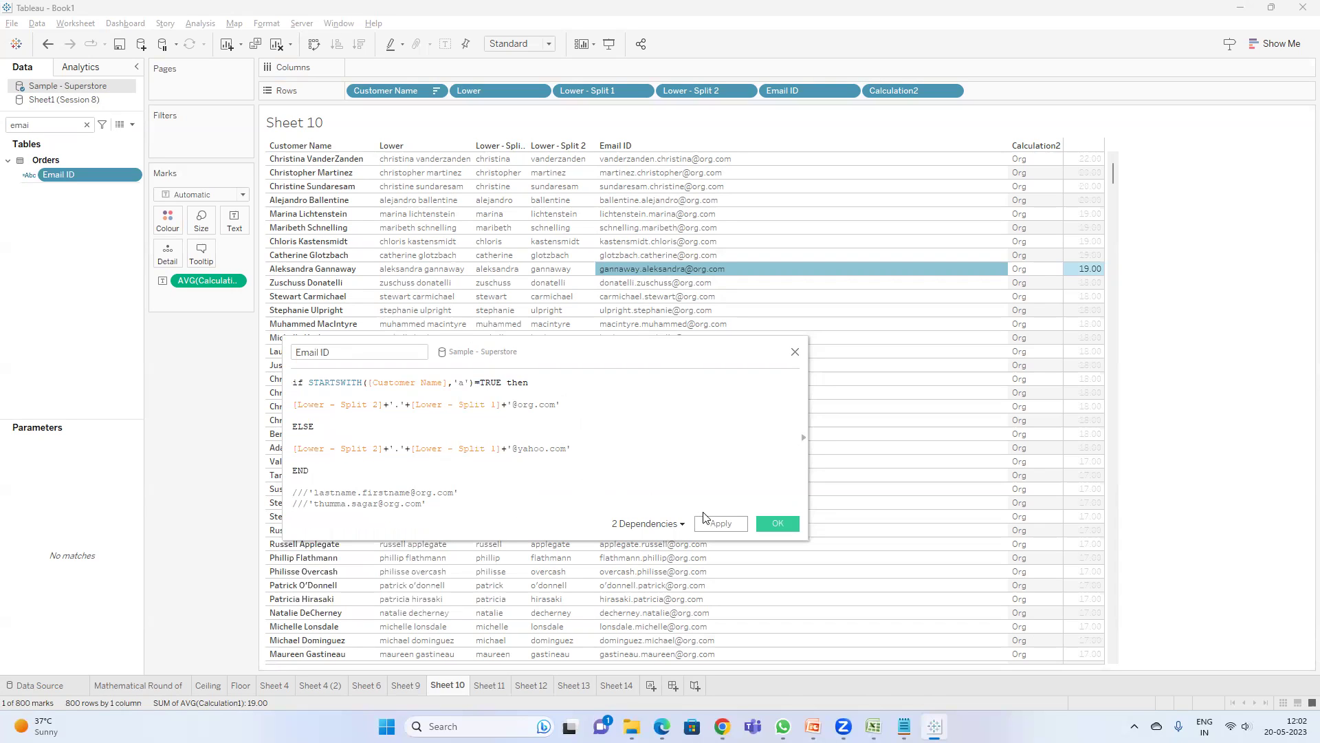
left_click(720, 525)
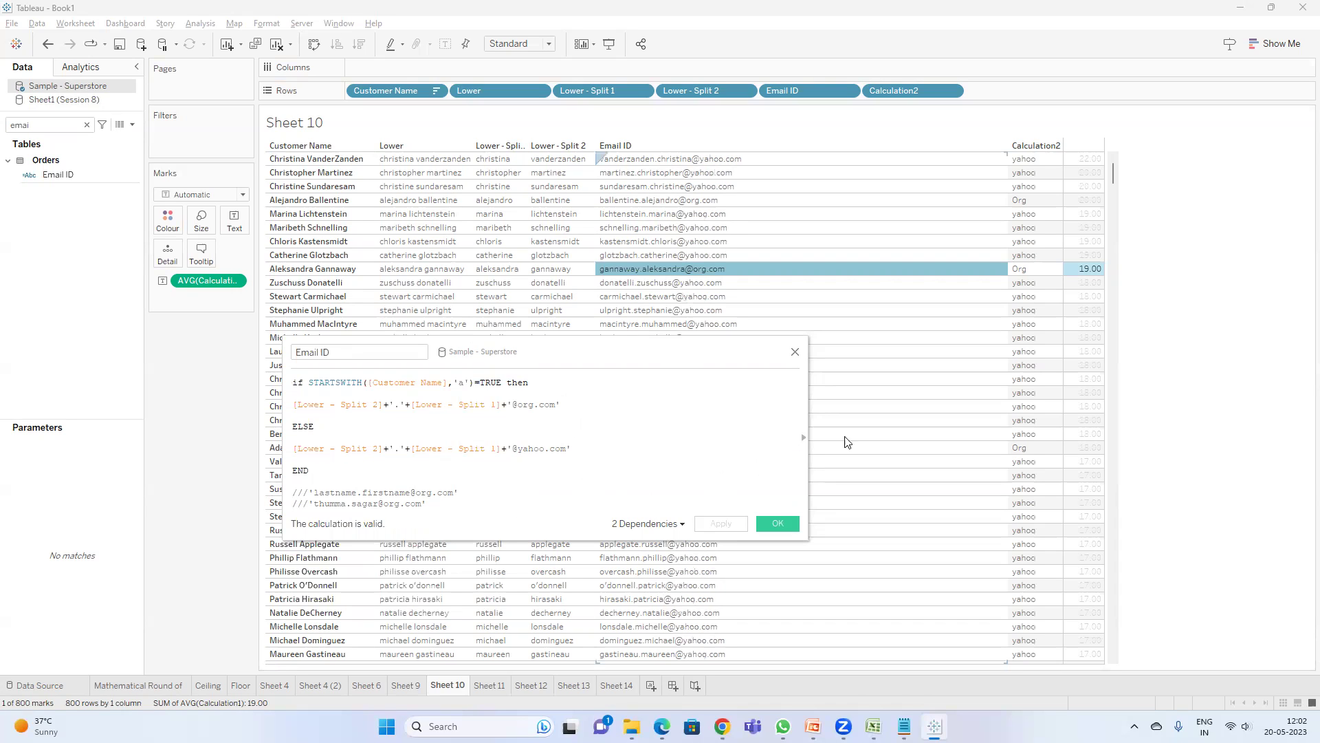
left_click(775, 521)
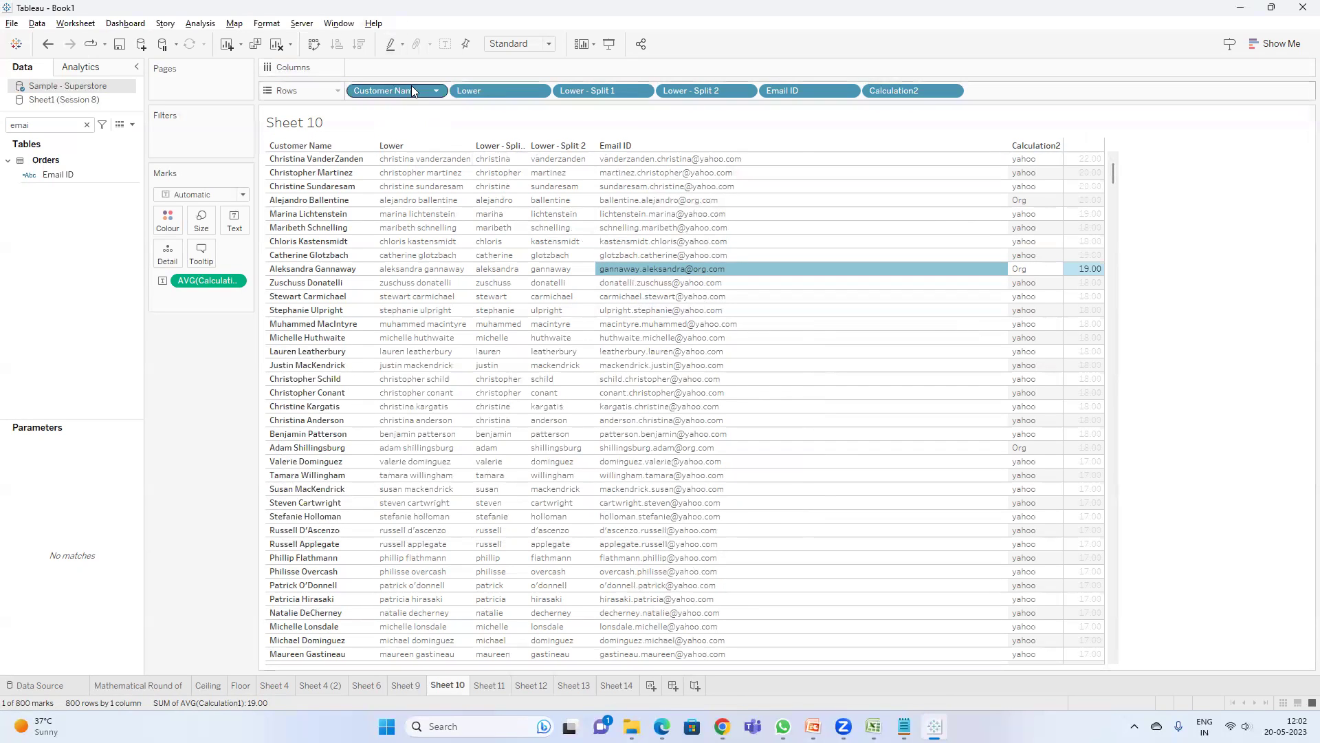
- Move Customer Name back to the first position on Rows so the table sorts by customer
left_click_drag(405, 95, 199, 372)
left_click(63, 120)
type("l")
key("BackSpace")
key("BackSpace")
key("BackSpace")
key("BackSpace")
type("cust")
left_click_drag(69, 174, 353, 96)
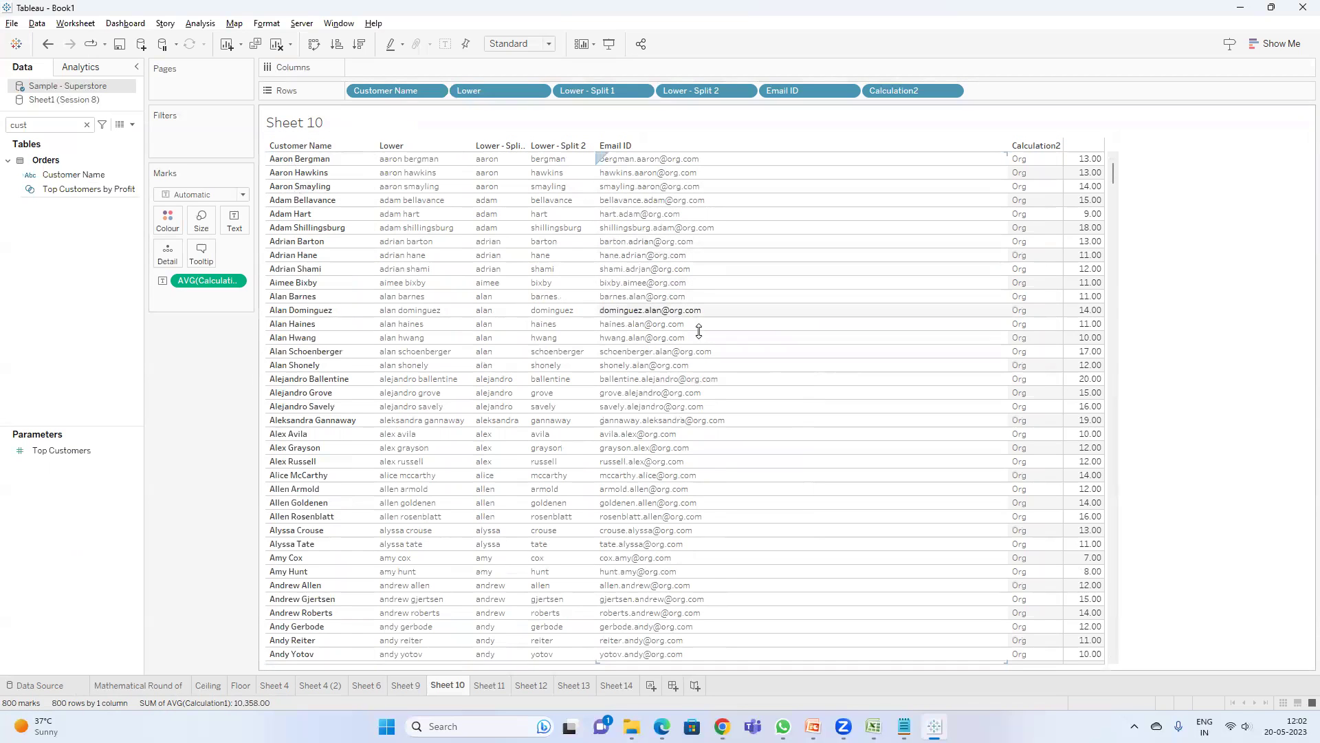
scroll(670, 393, "down", 4)
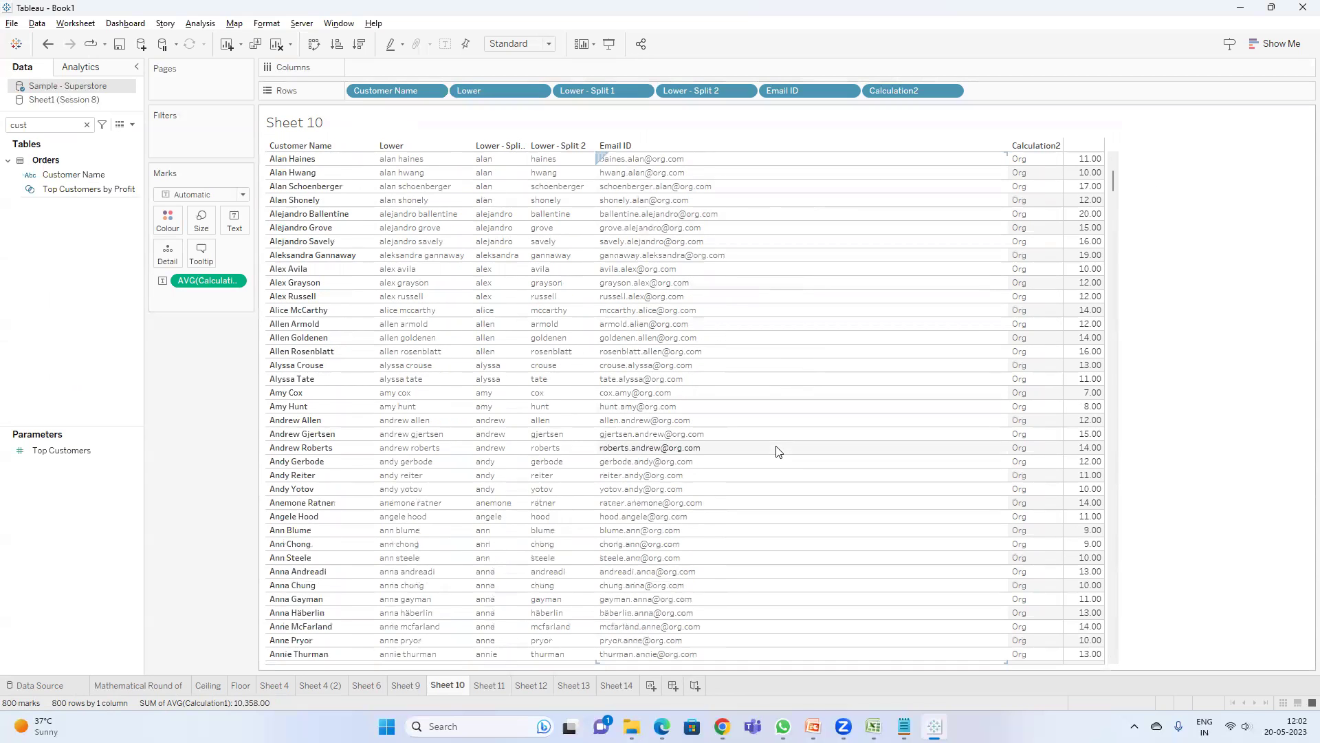
scroll(722, 534, "down", 10)
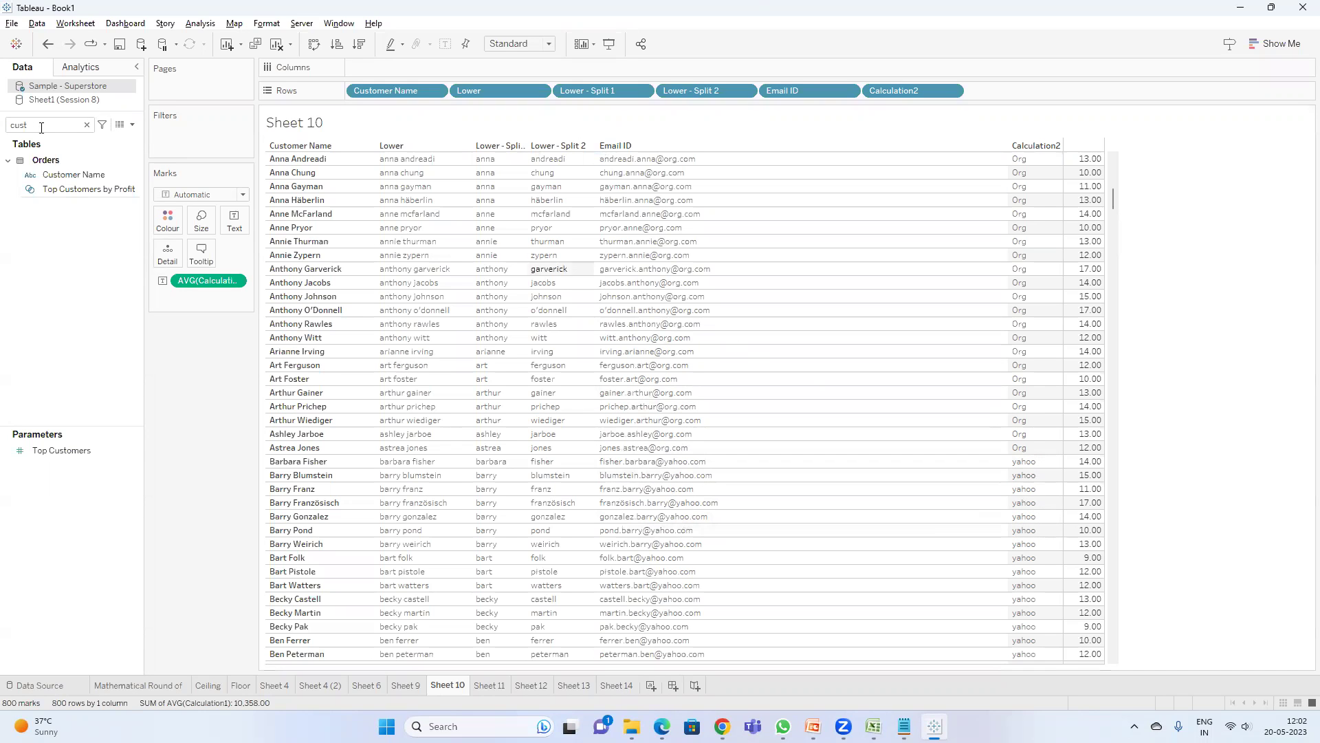
- Open the Calculation2 formula in the calculation editor
key("BackSpace")
key("BackSpace")
key("BackSpace")
type("a")
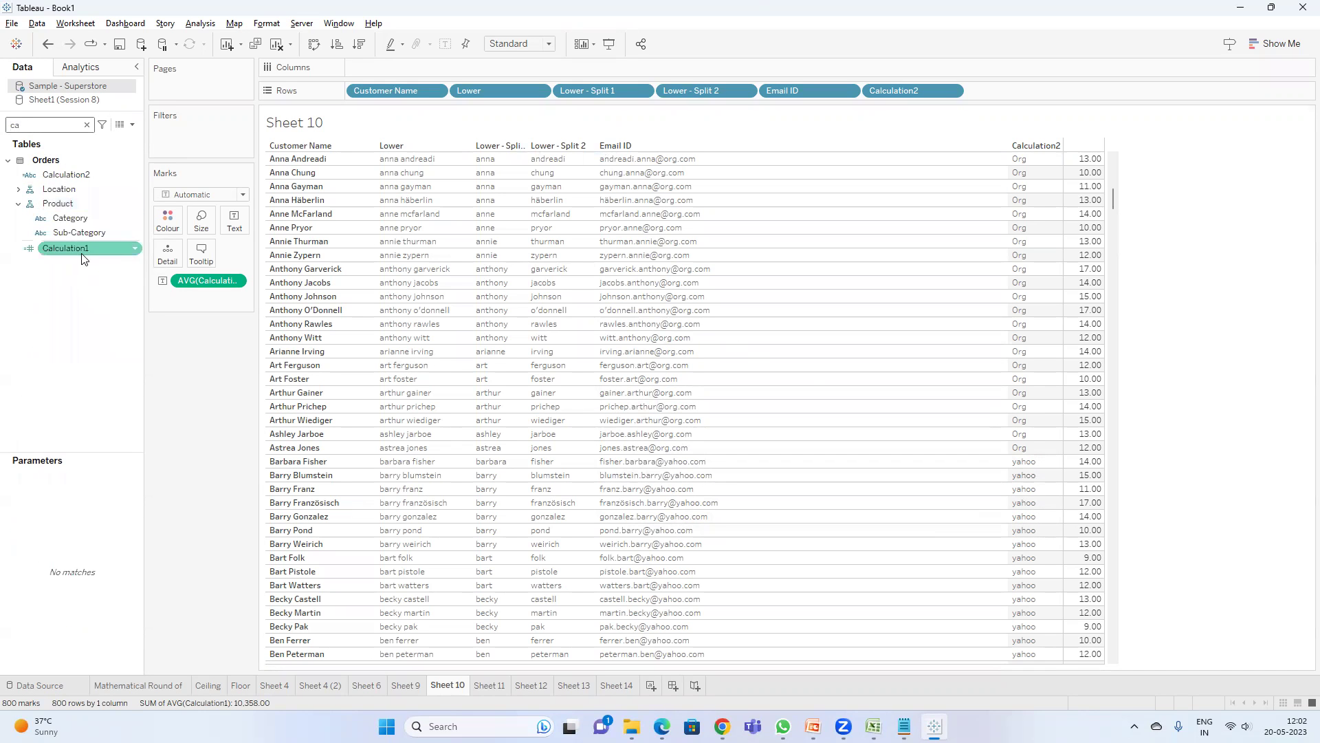
left_click(77, 176)
right_click(77, 173)
left_click(117, 261)
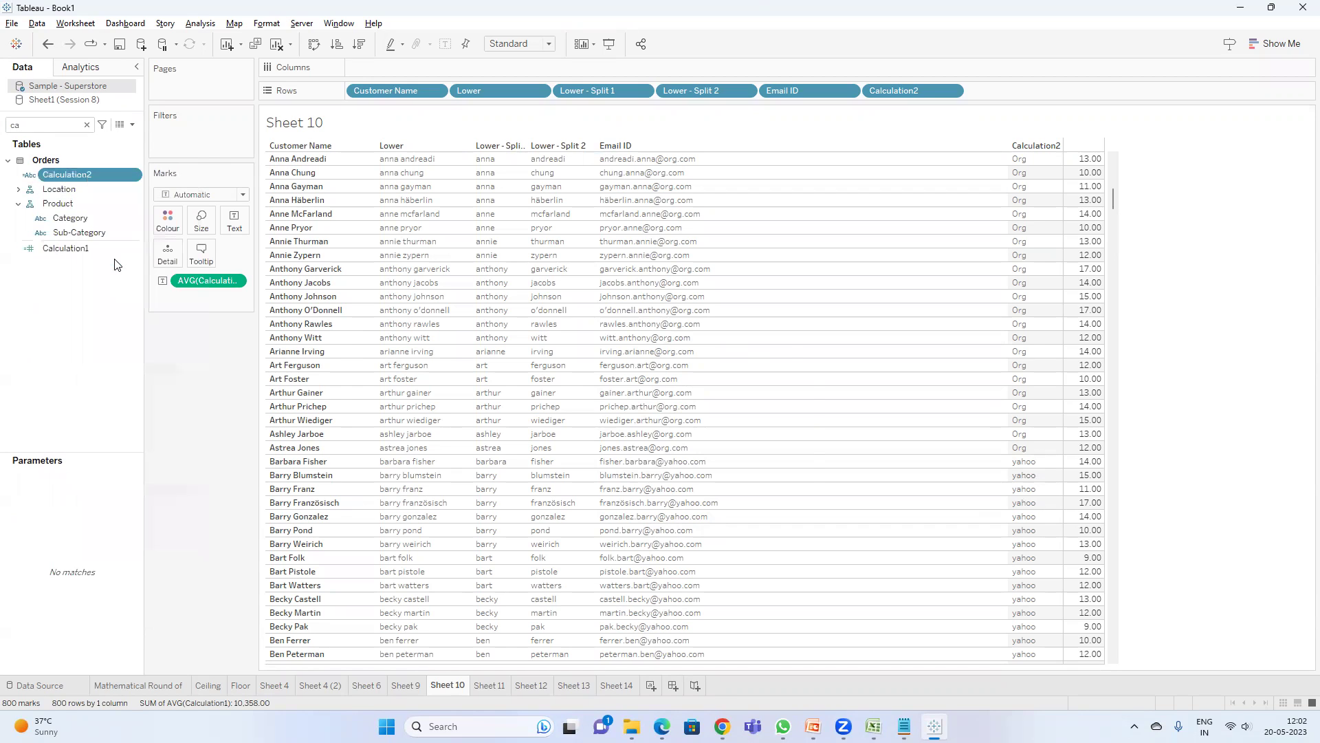
left_click_drag(594, 362, 531, 391)
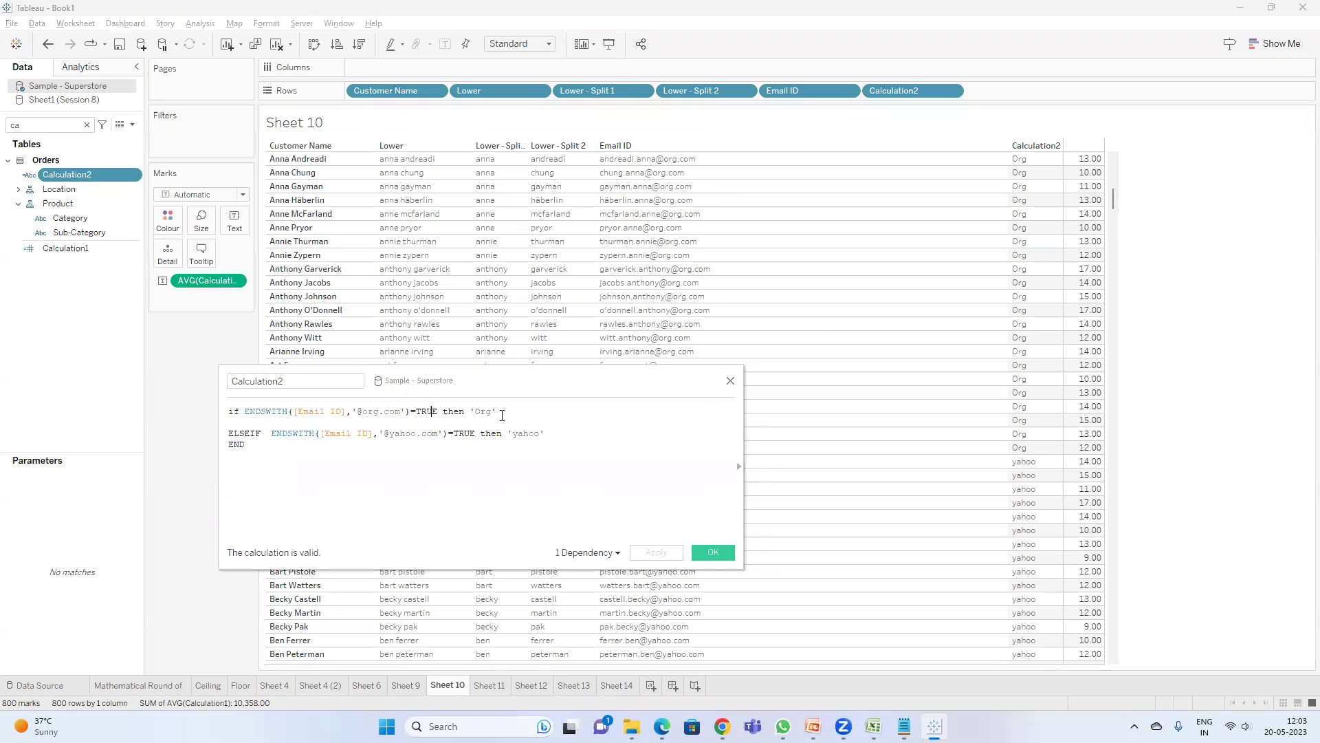
- Review the Calculation2 ENDSWITH Org/yahoo formula and close it unchanged
left_click(435, 432)
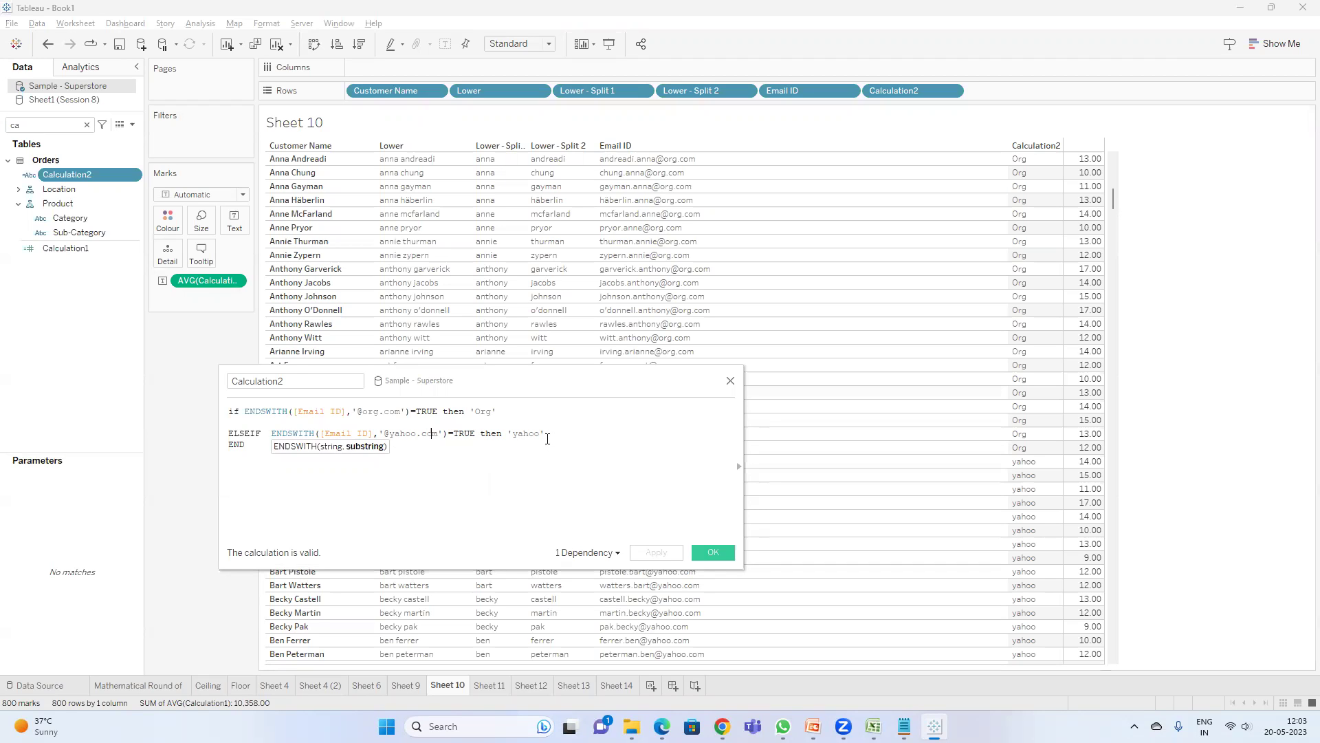
left_click(707, 548)
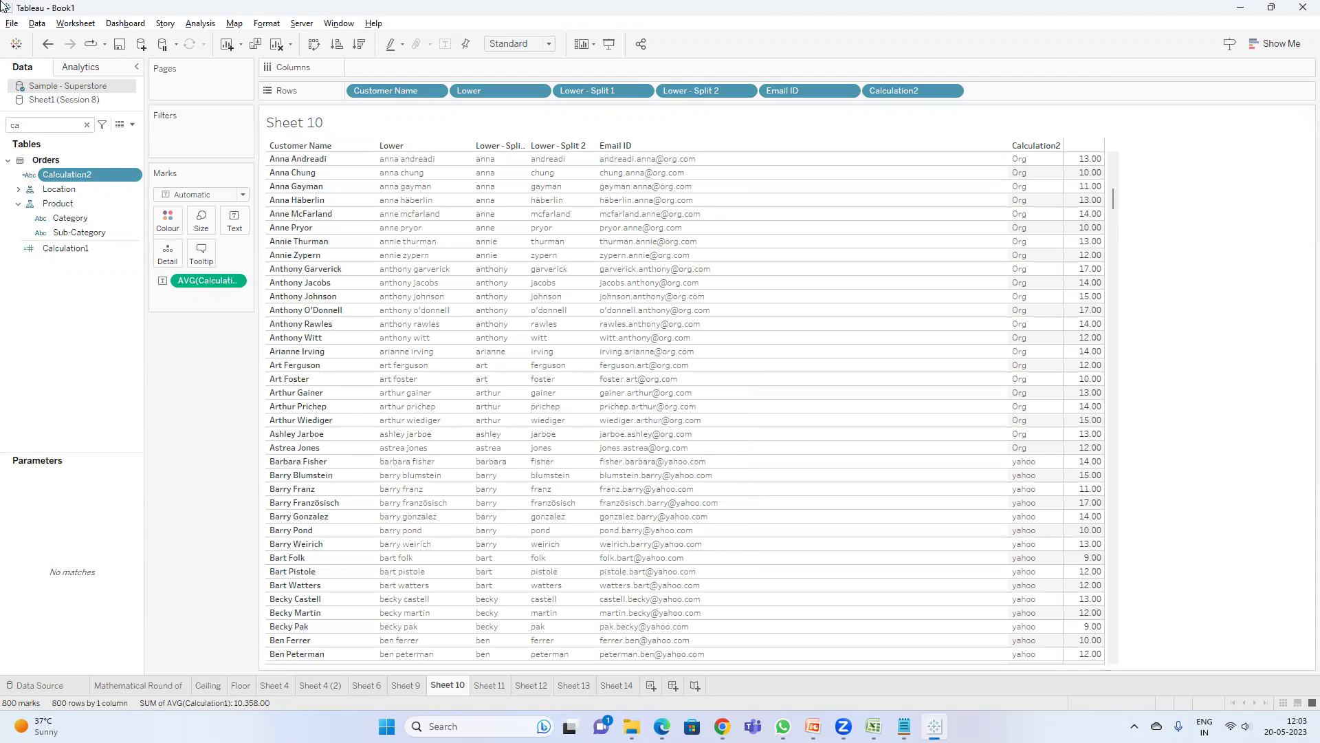
left_click(812, 726)
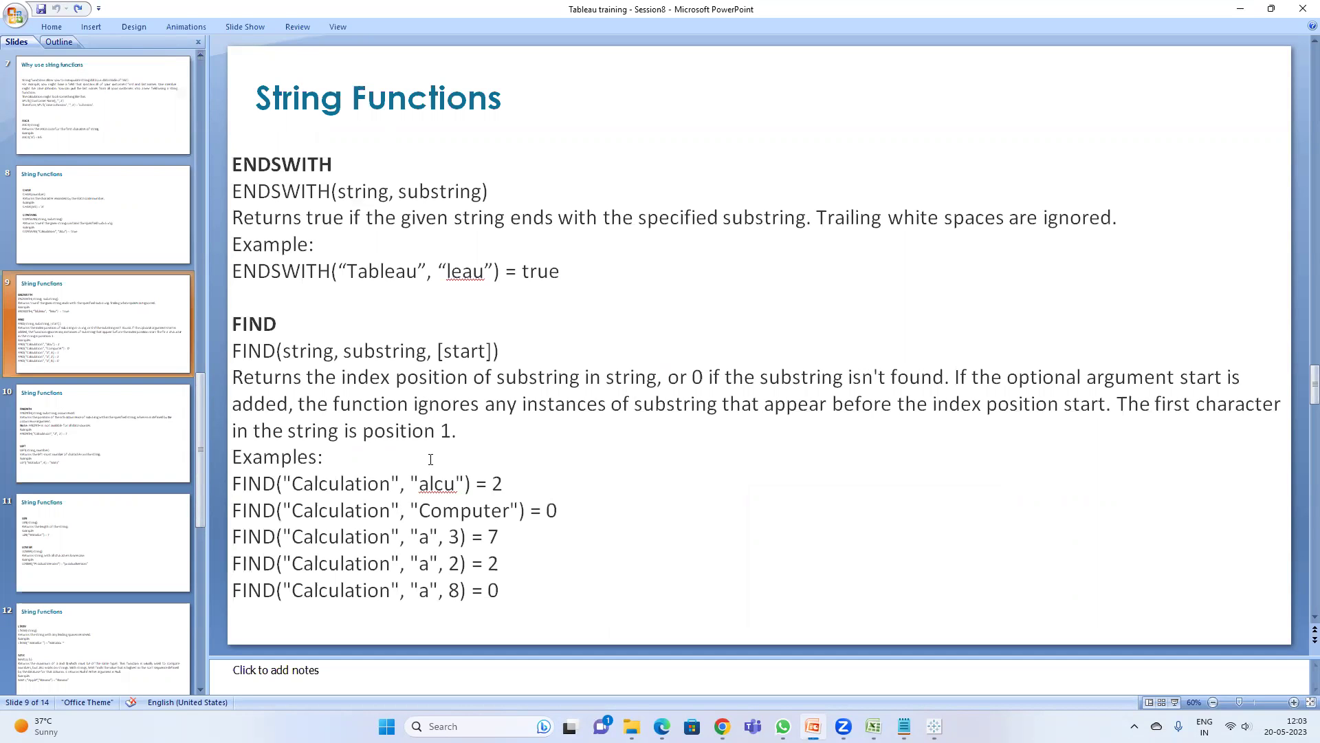
key("alt+Tab")
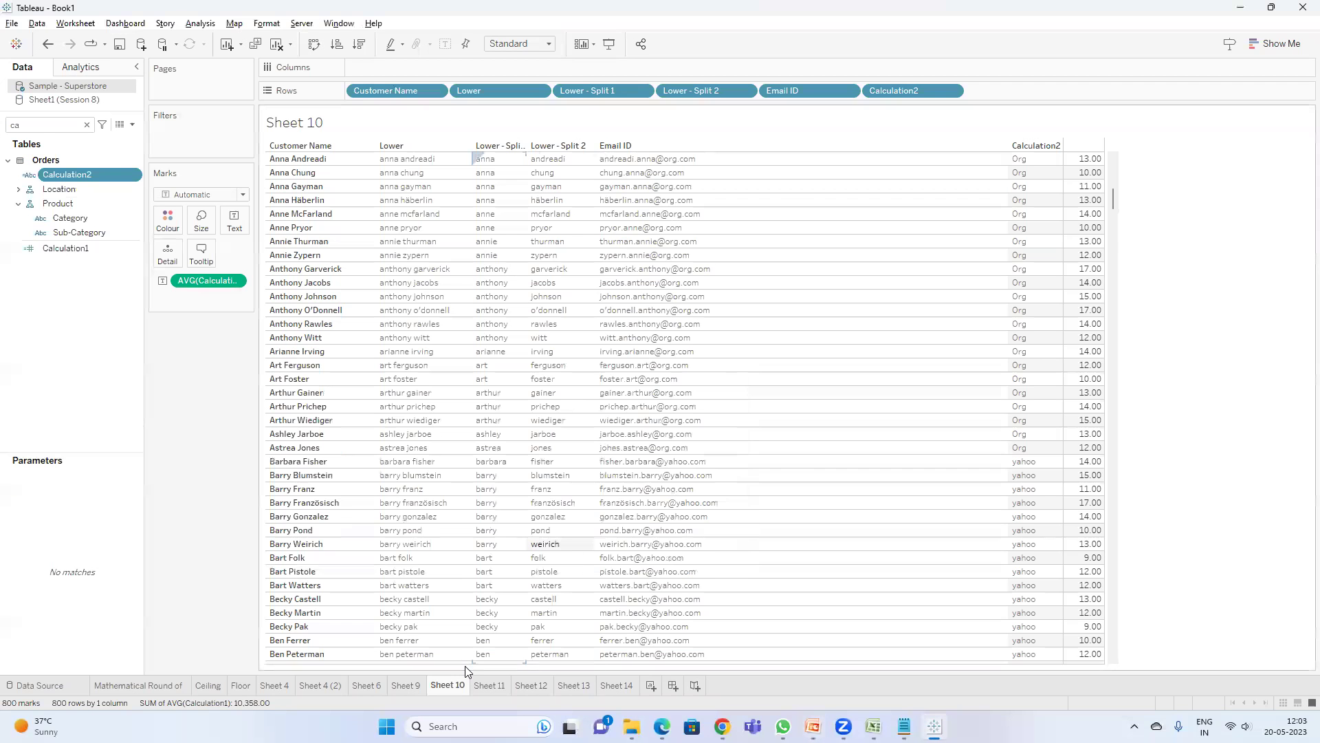
- On Sheet 14, create Calculation3 as FIND([Customer Name],'a') and apply it
left_click(618, 685)
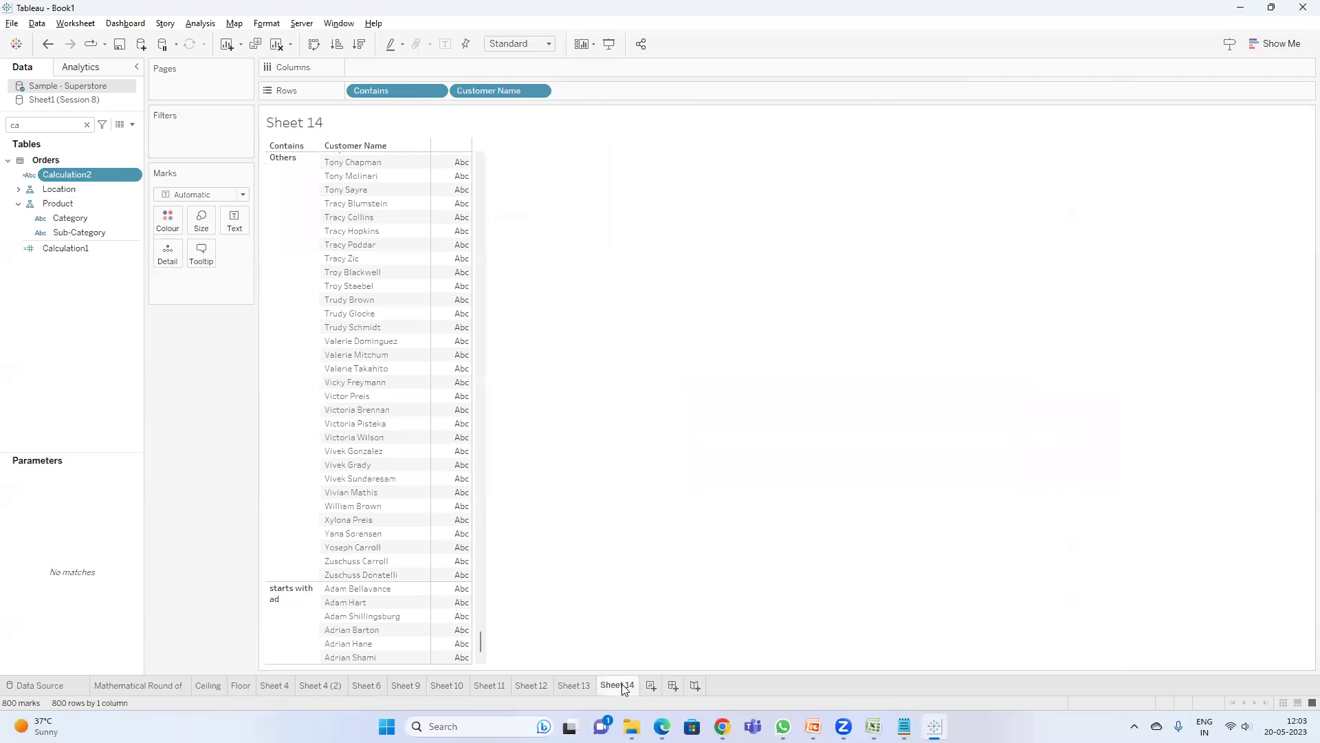
left_click(131, 125)
left_click(83, 136)
left_click(354, 426)
type("fin")
key("Return")
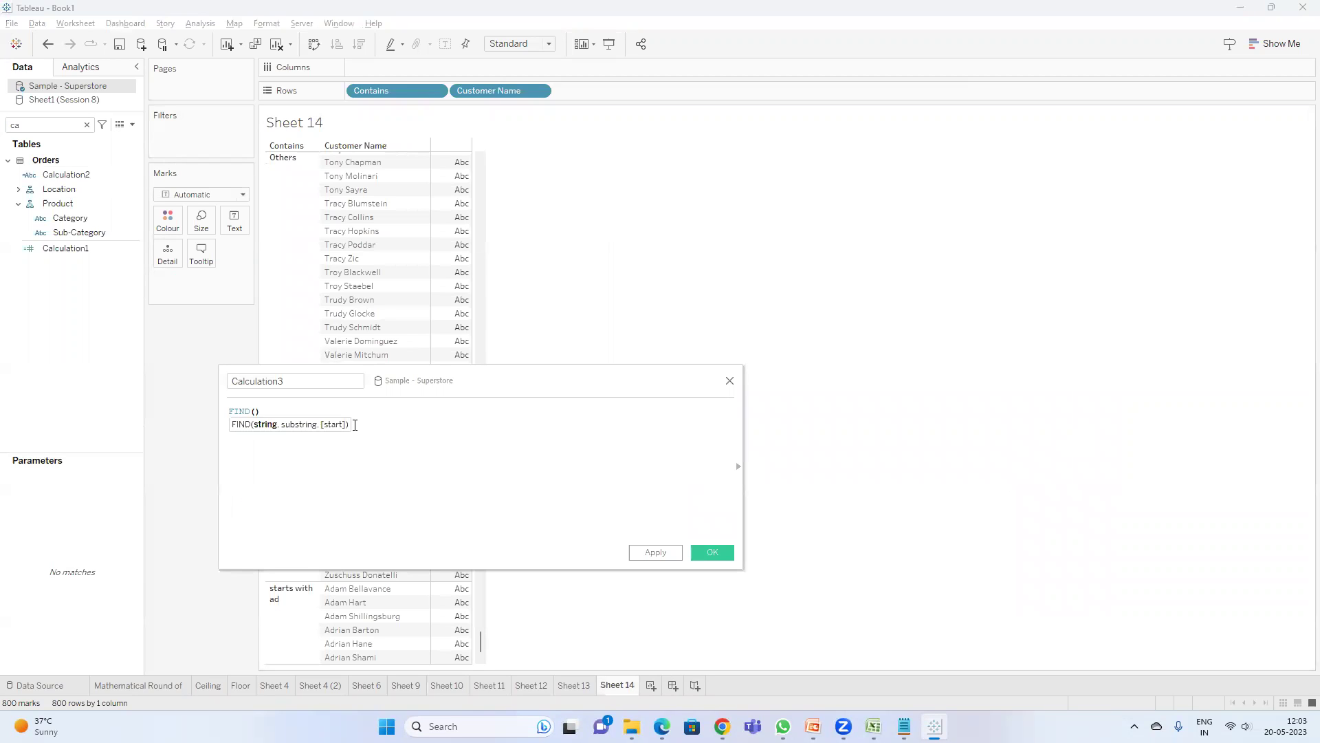
type("c")
key("Return")
type(",a")
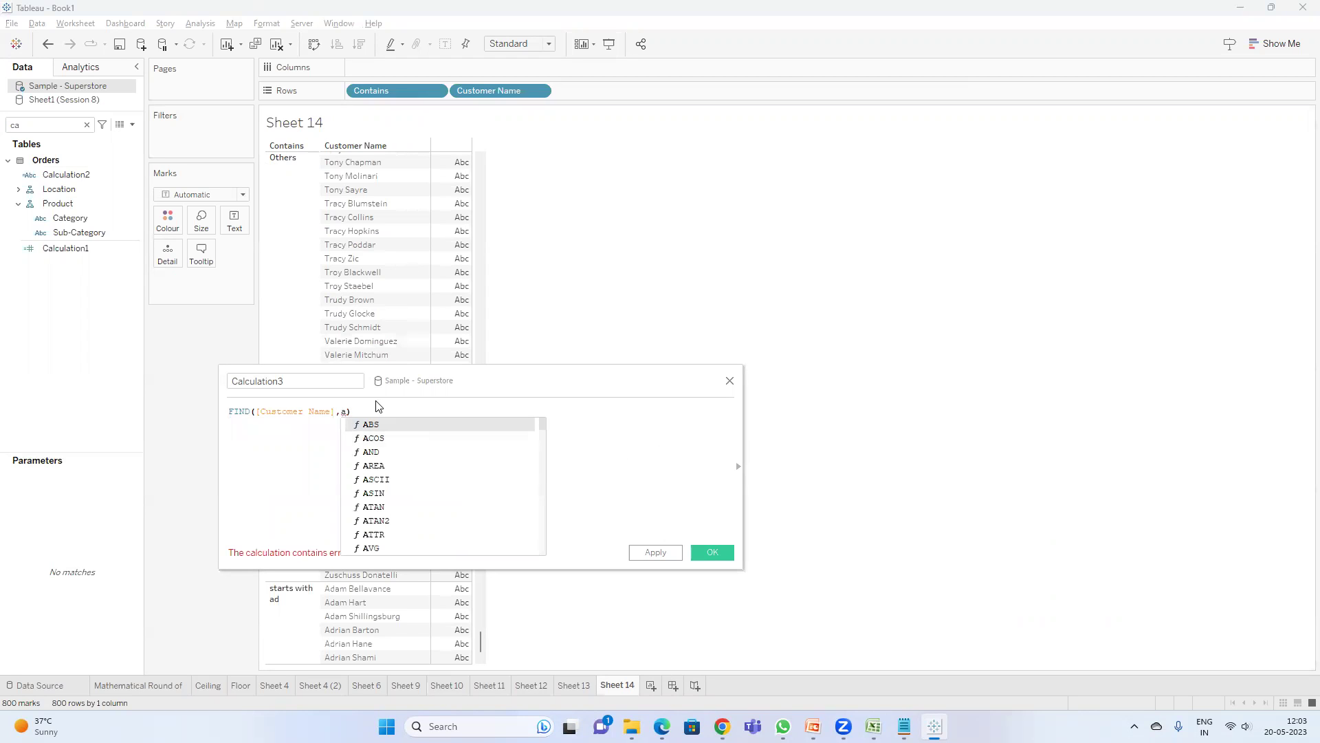
type("'")
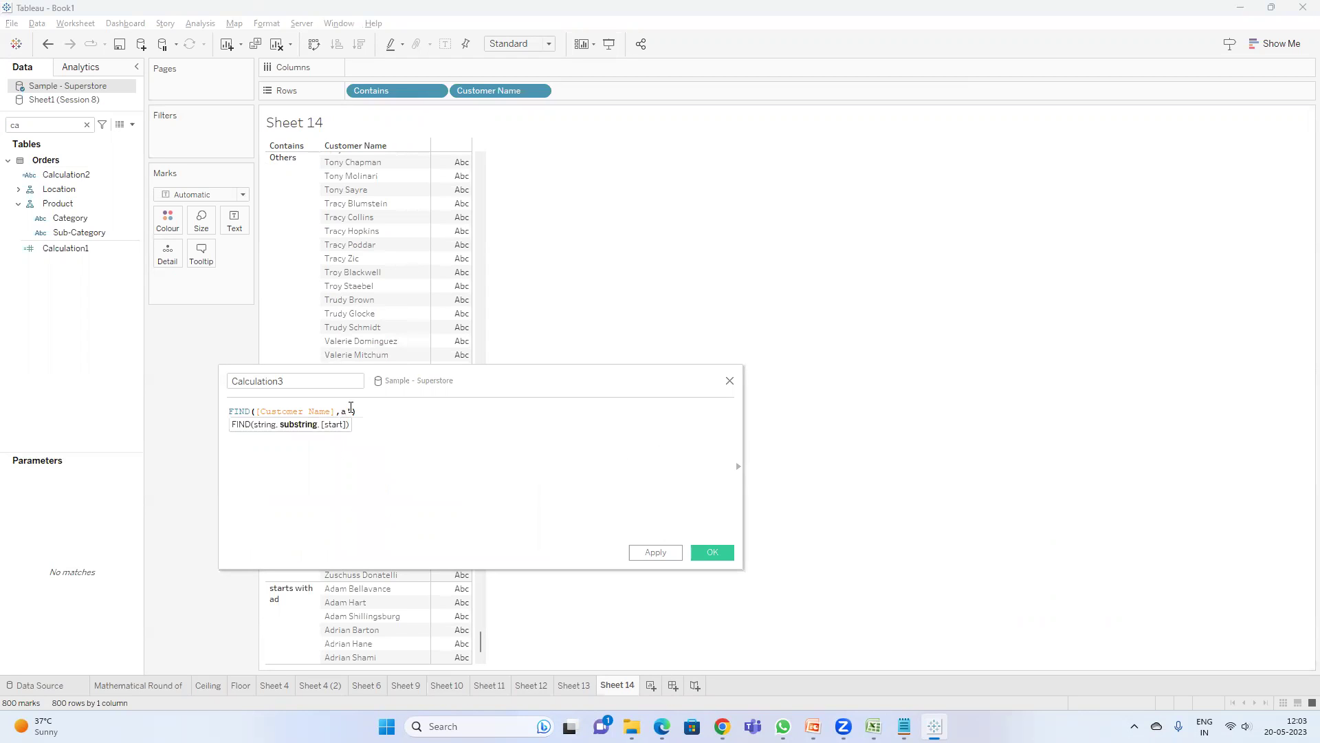
type("')")
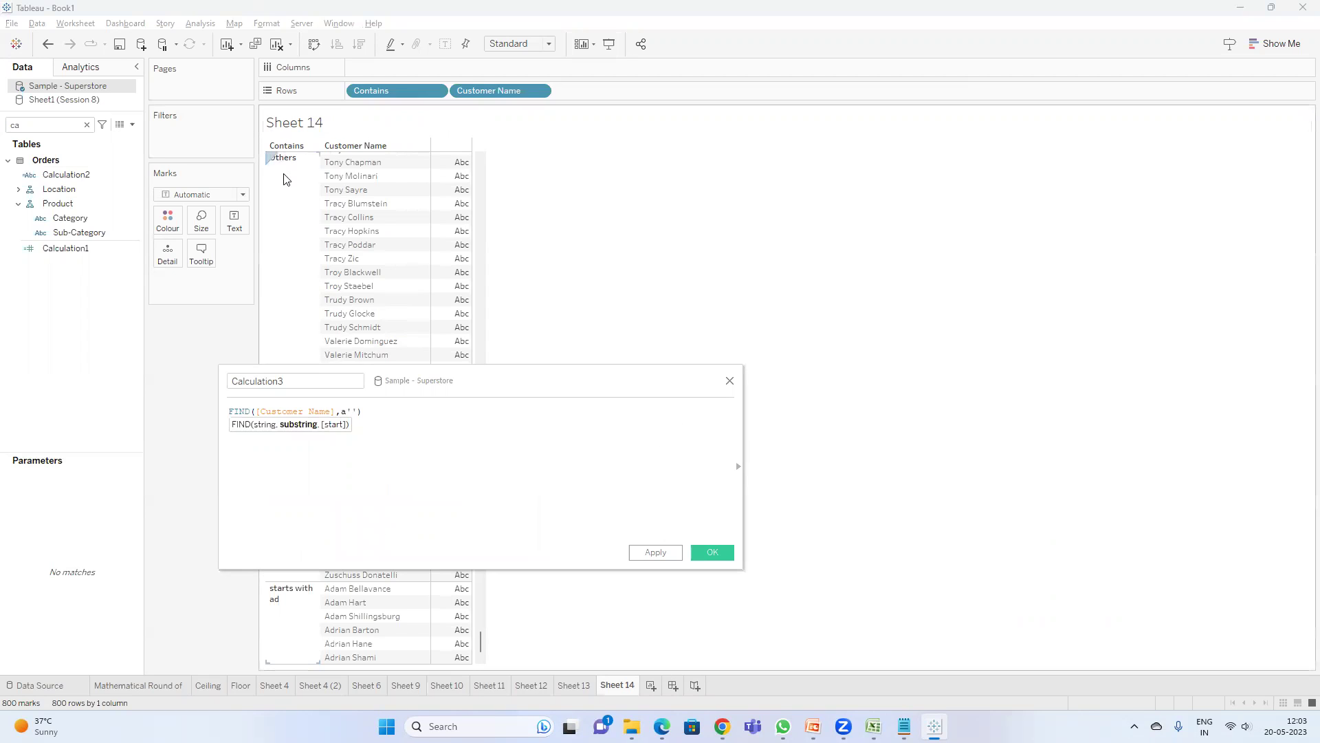
key("BackSpace")
key("BackSpace")
type("a'")
left_click(656, 552)
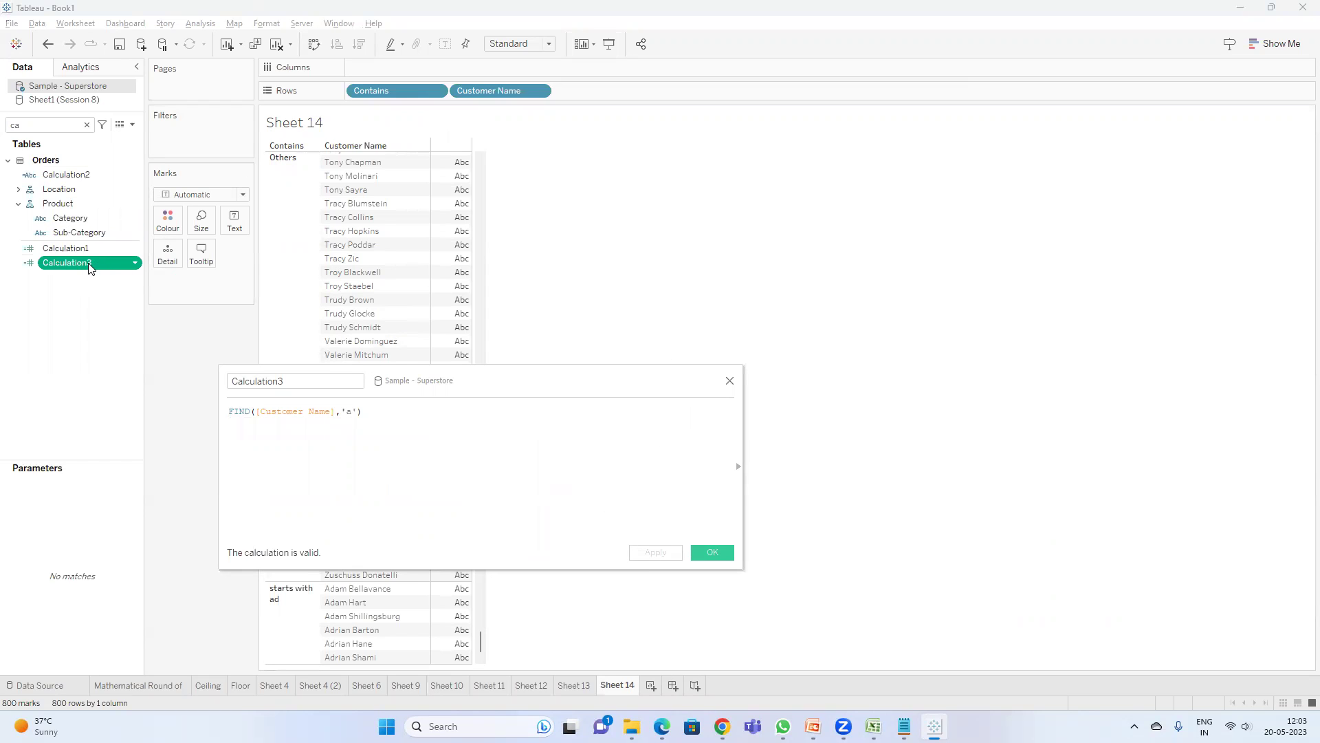
- Show Calculation3 as text in the table, aggregated first as Median, then as Average
left_click_drag(86, 269, 213, 289)
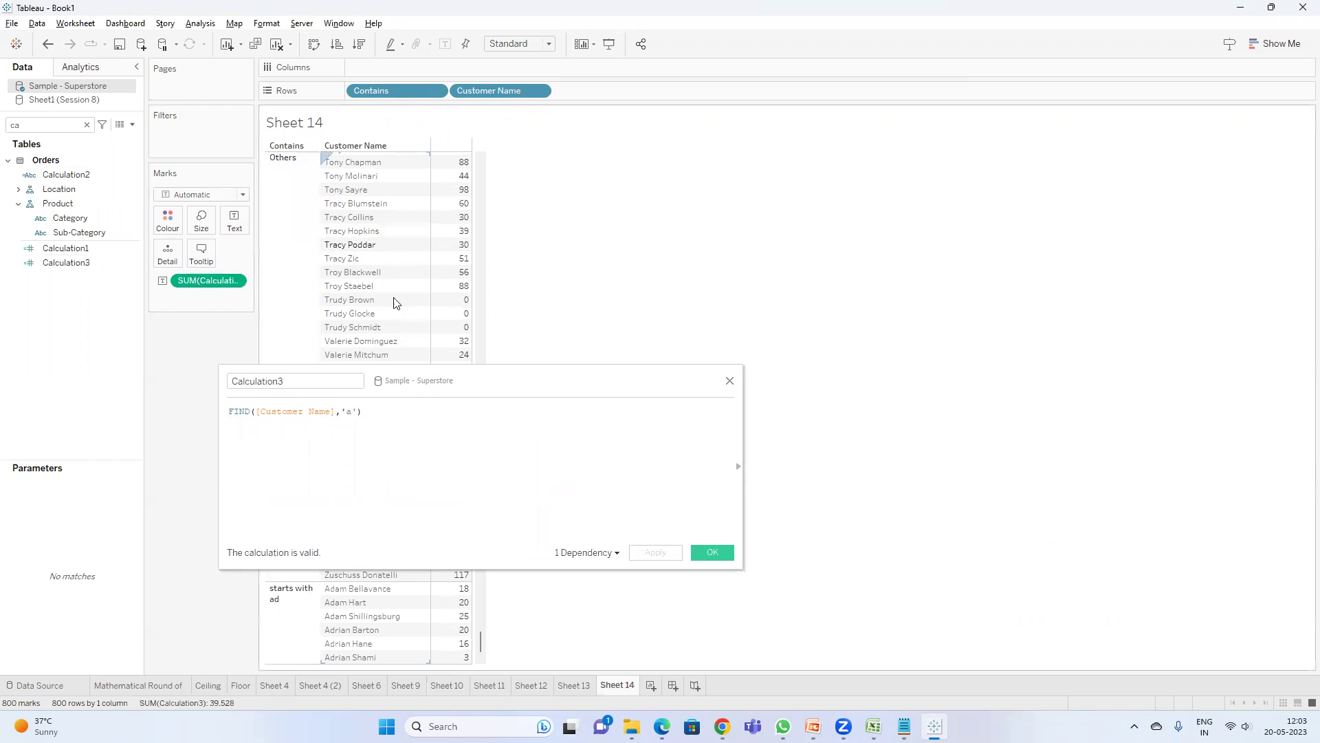
right_click(213, 289)
mouse_move(291, 421)
left_click(397, 448)
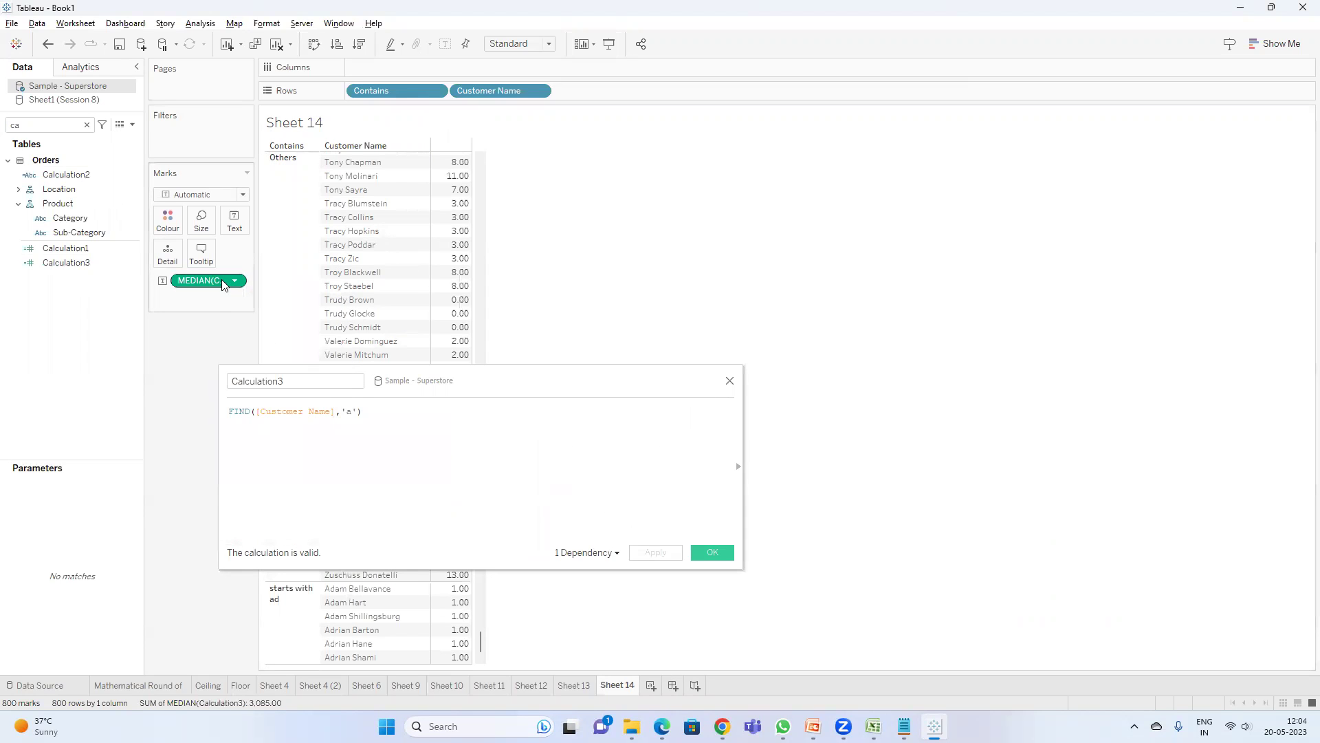
right_click(222, 281)
mouse_move(302, 414)
left_click(386, 428)
left_click_drag(433, 390, 410, 427)
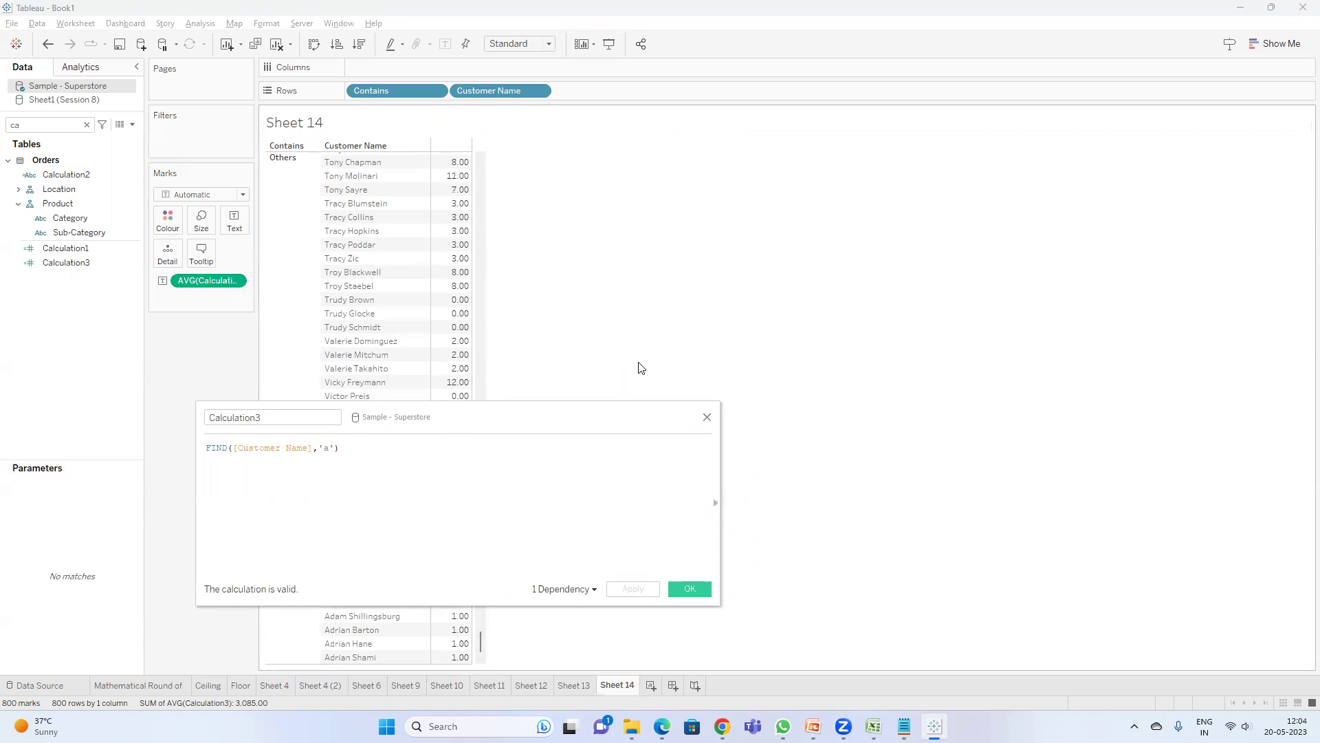
left_click(573, 687)
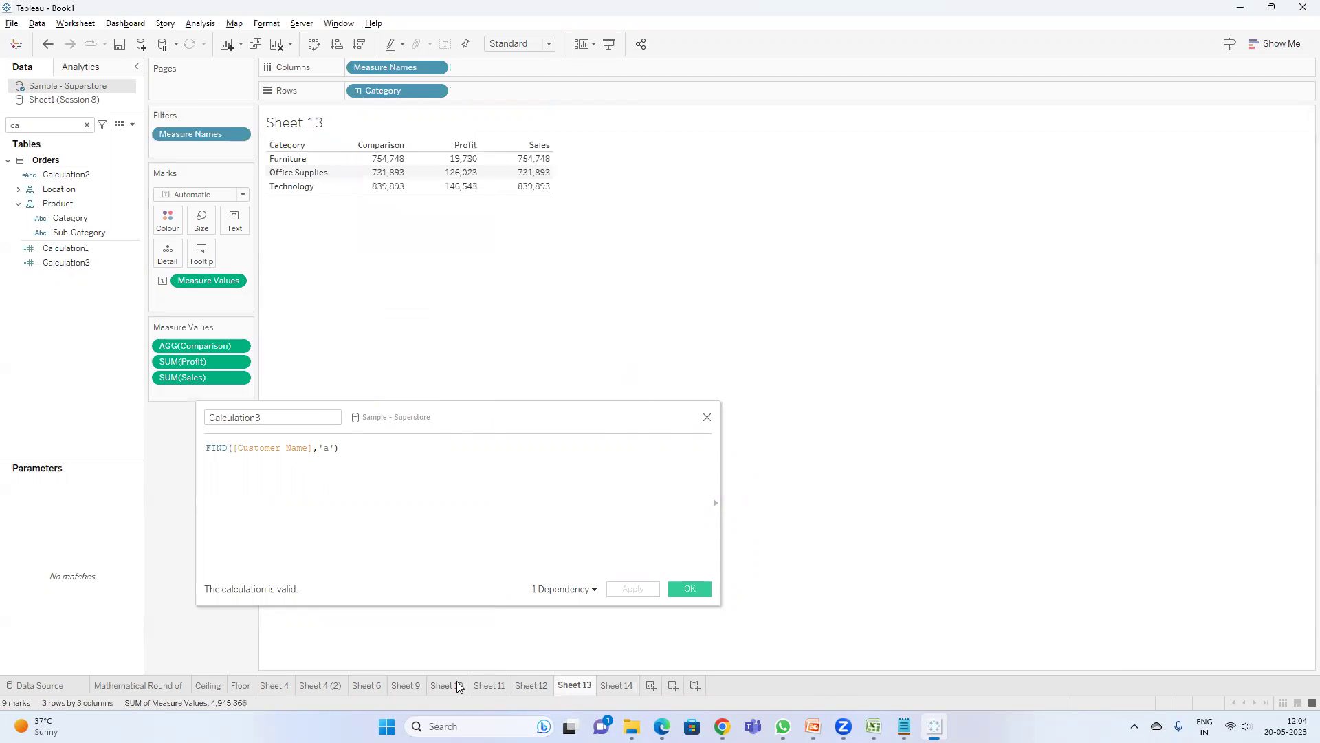
left_click(457, 686)
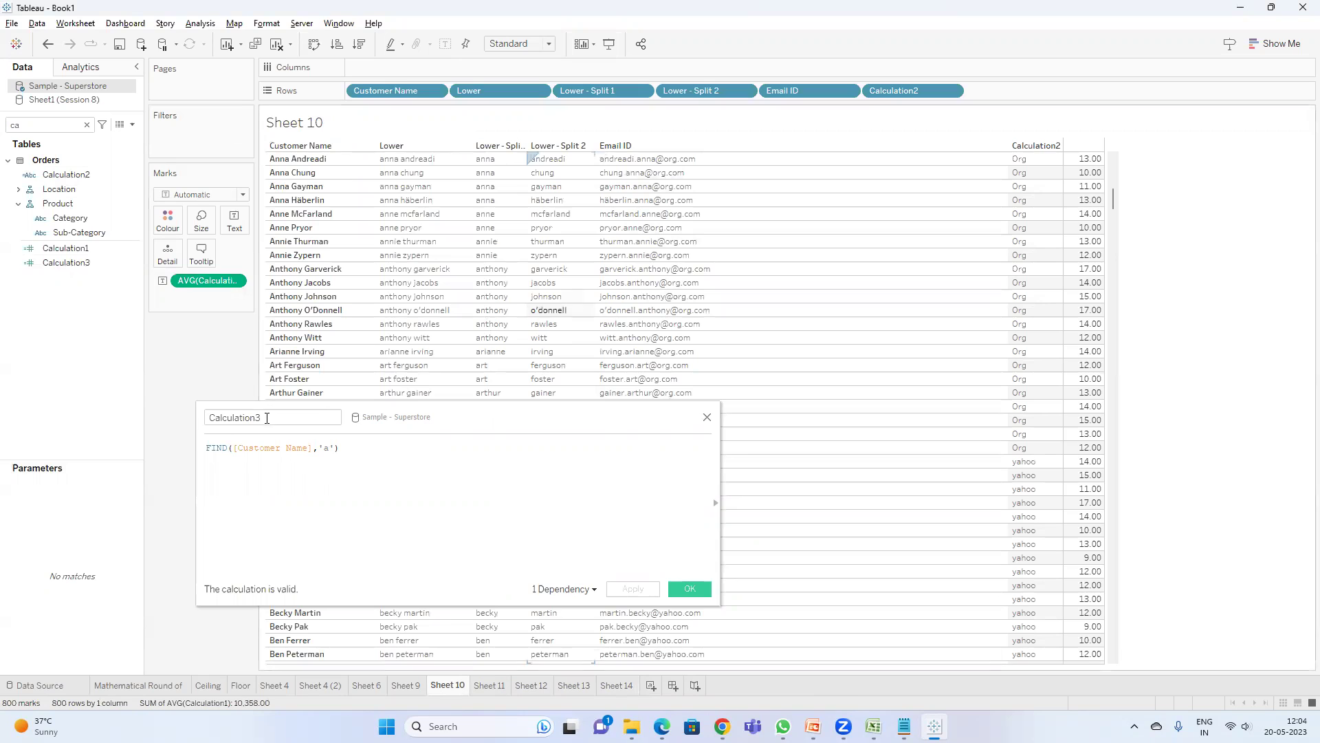
double_click(253, 447)
type("ema")
key("Return")
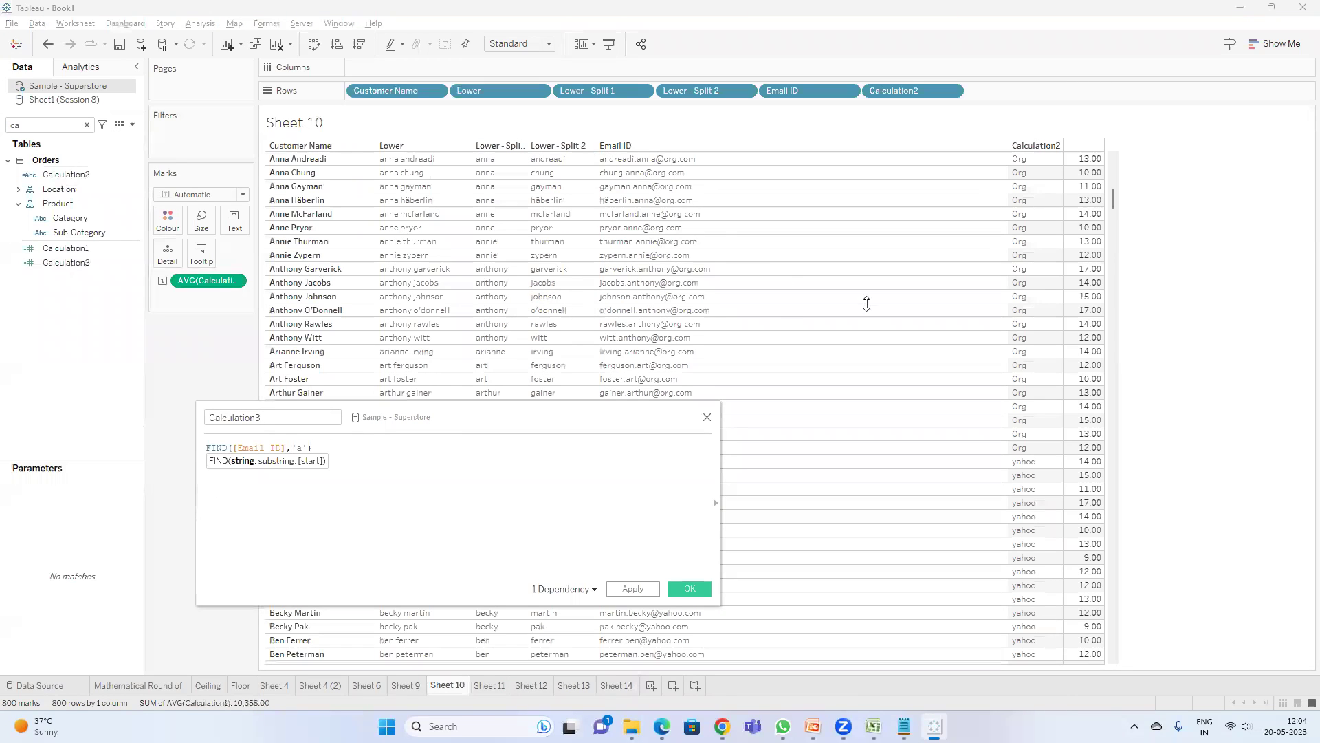
left_click(307, 448)
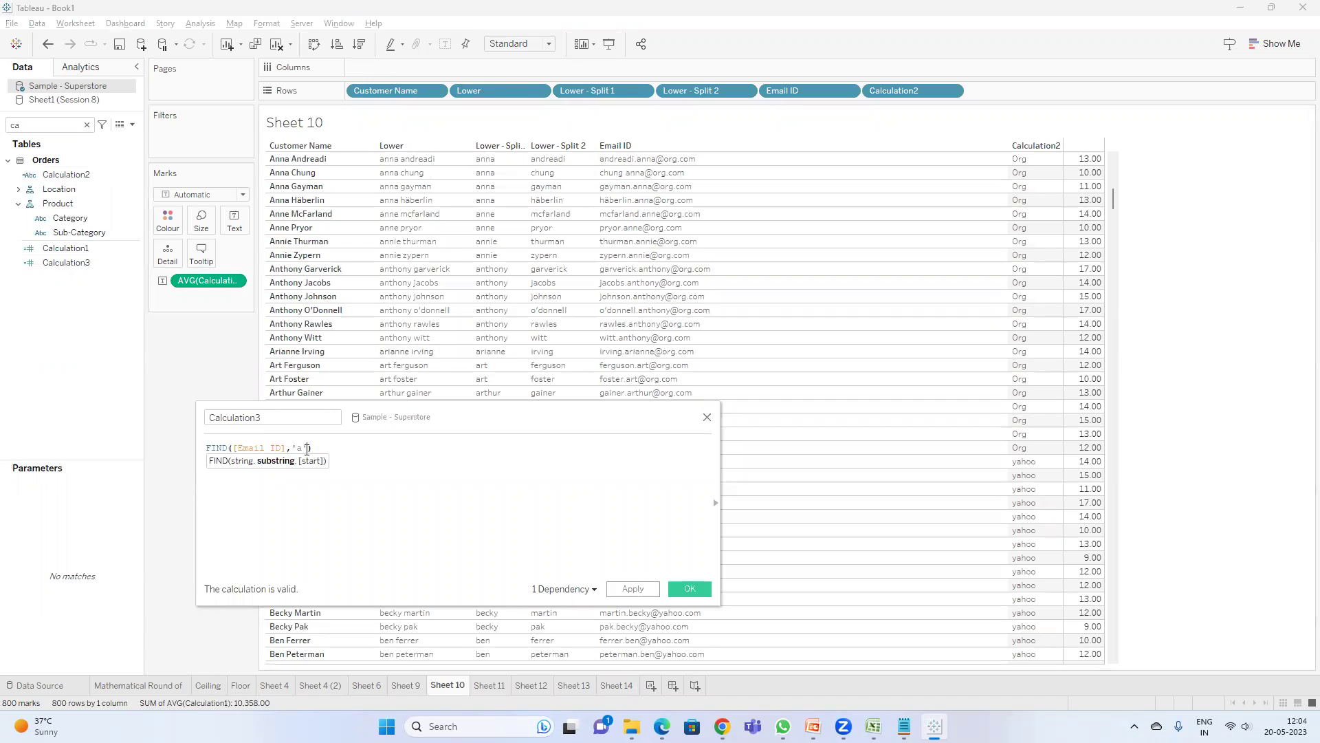
key("BackSpace")
left_click(620, 589)
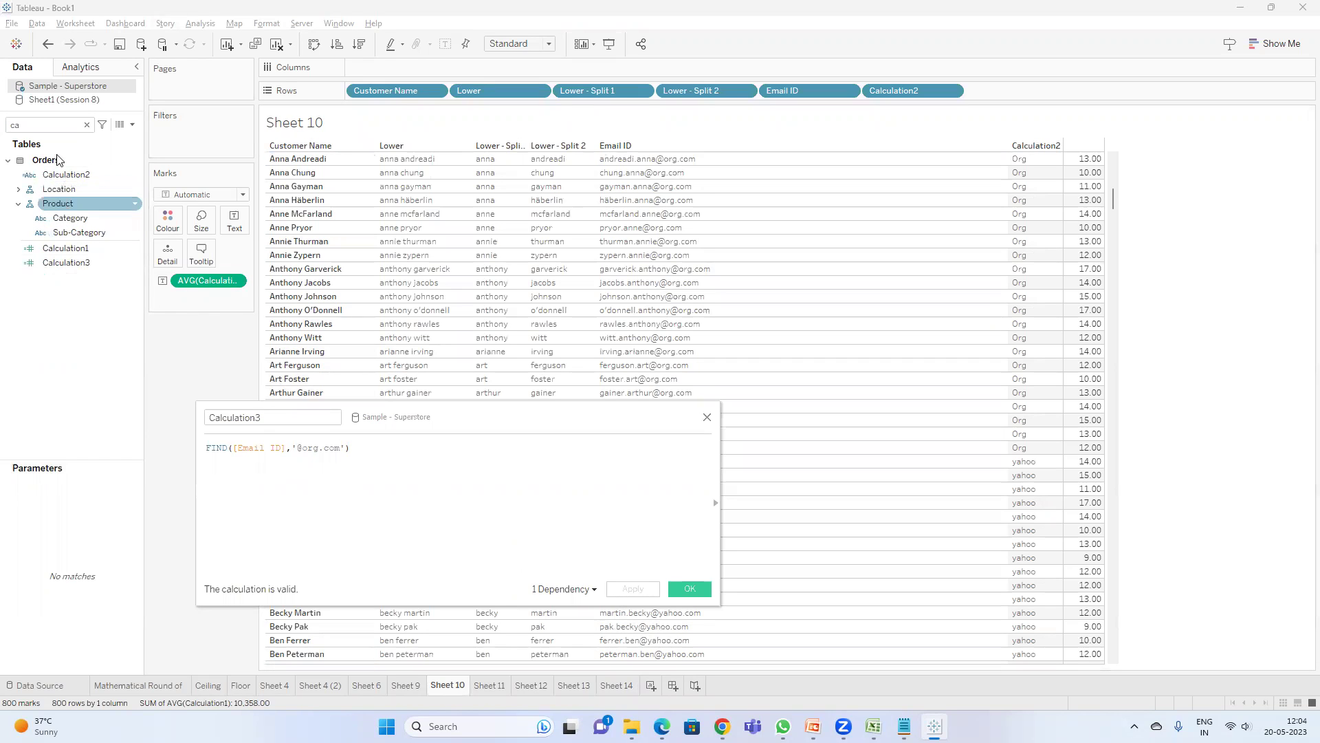
- Add Calculation3 to the table beside Calculation1
left_click(66, 250)
left_click(65, 264)
left_click_drag(65, 264, 1125, 275)
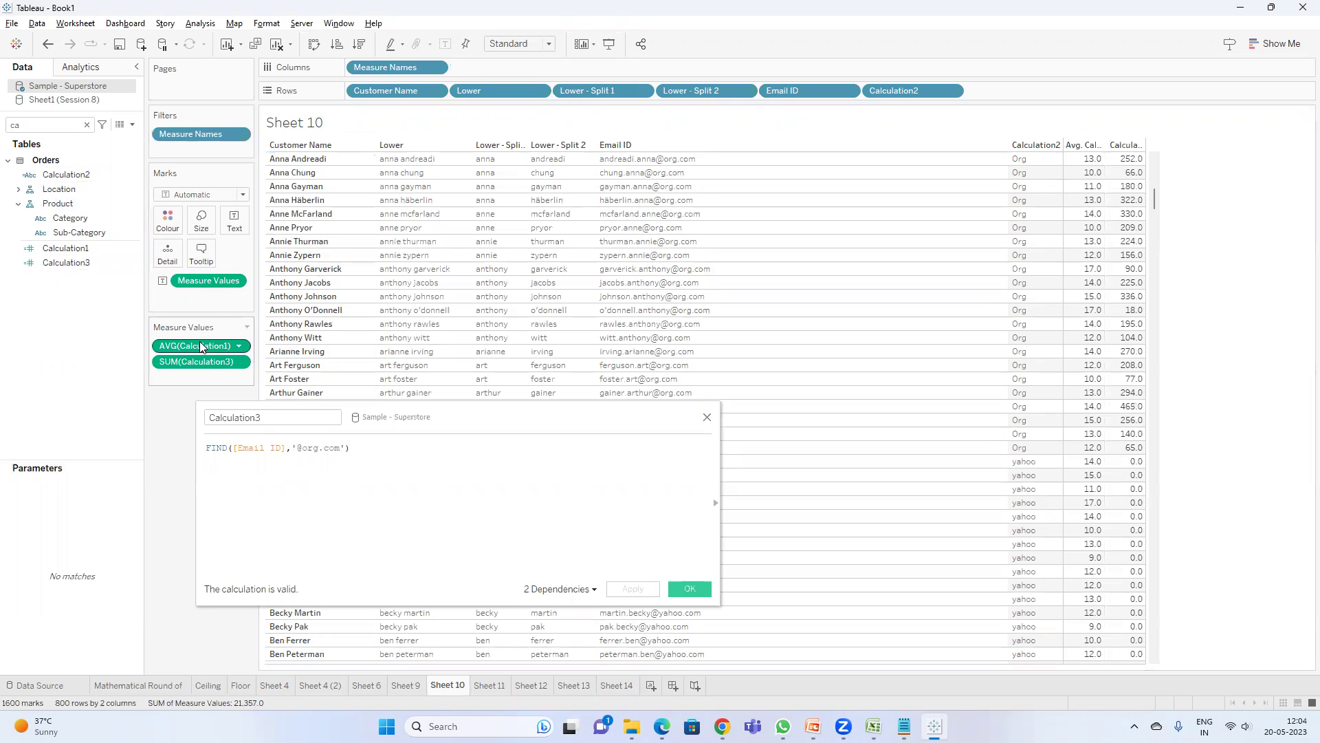
- Remove AVG(Calculation1) from the table and change Calculation3's aggregation from Sum to Average
mouse_move(199, 344)
left_mouse_down()
mouse_move(150, 407)
mouse_move(176, 392)
mouse_move(193, 353)
left_mouse_up()
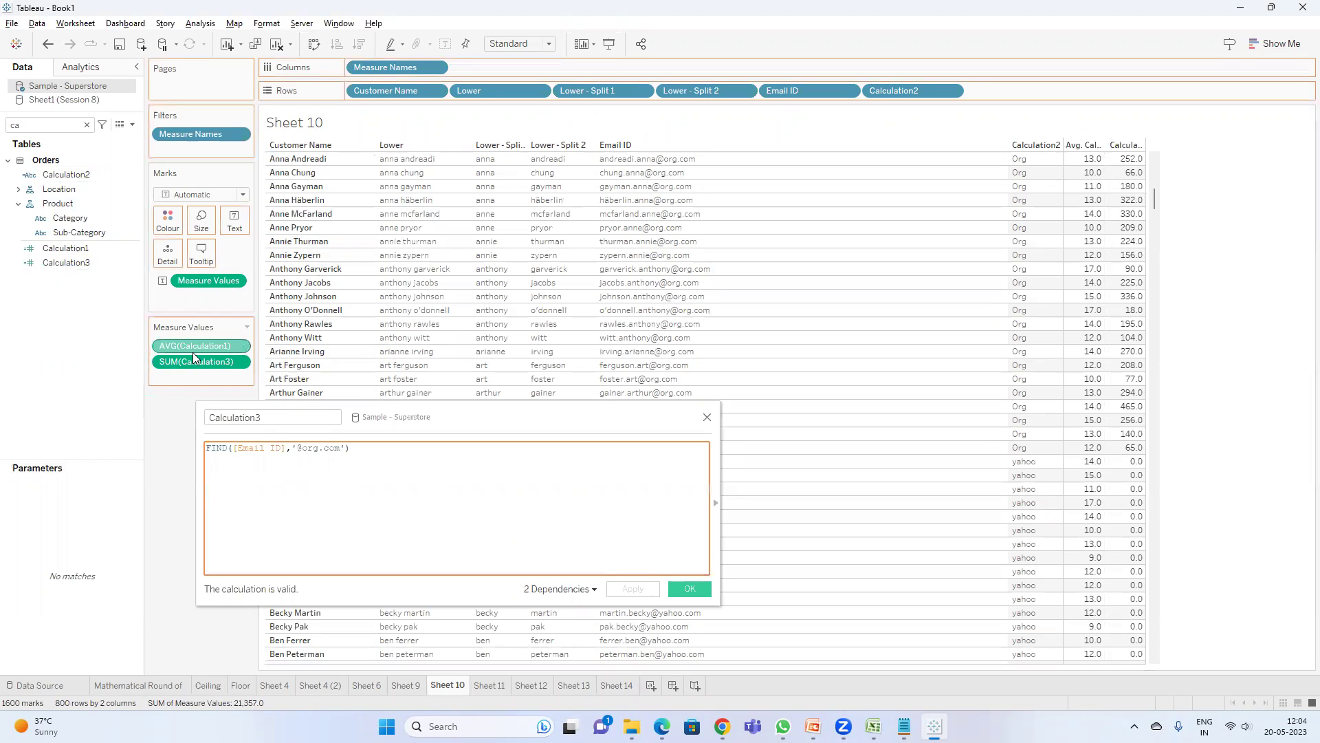
right_click(211, 280)
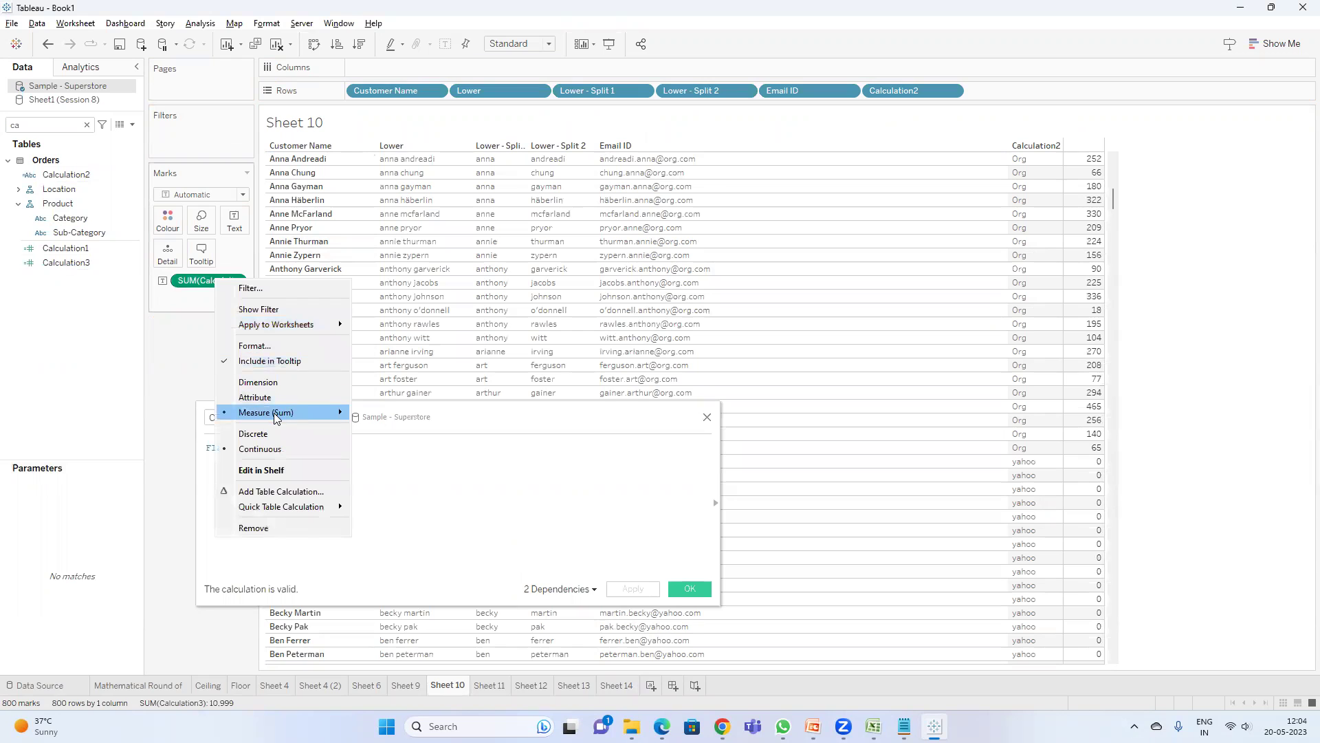
mouse_move(274, 413)
left_click(399, 428)
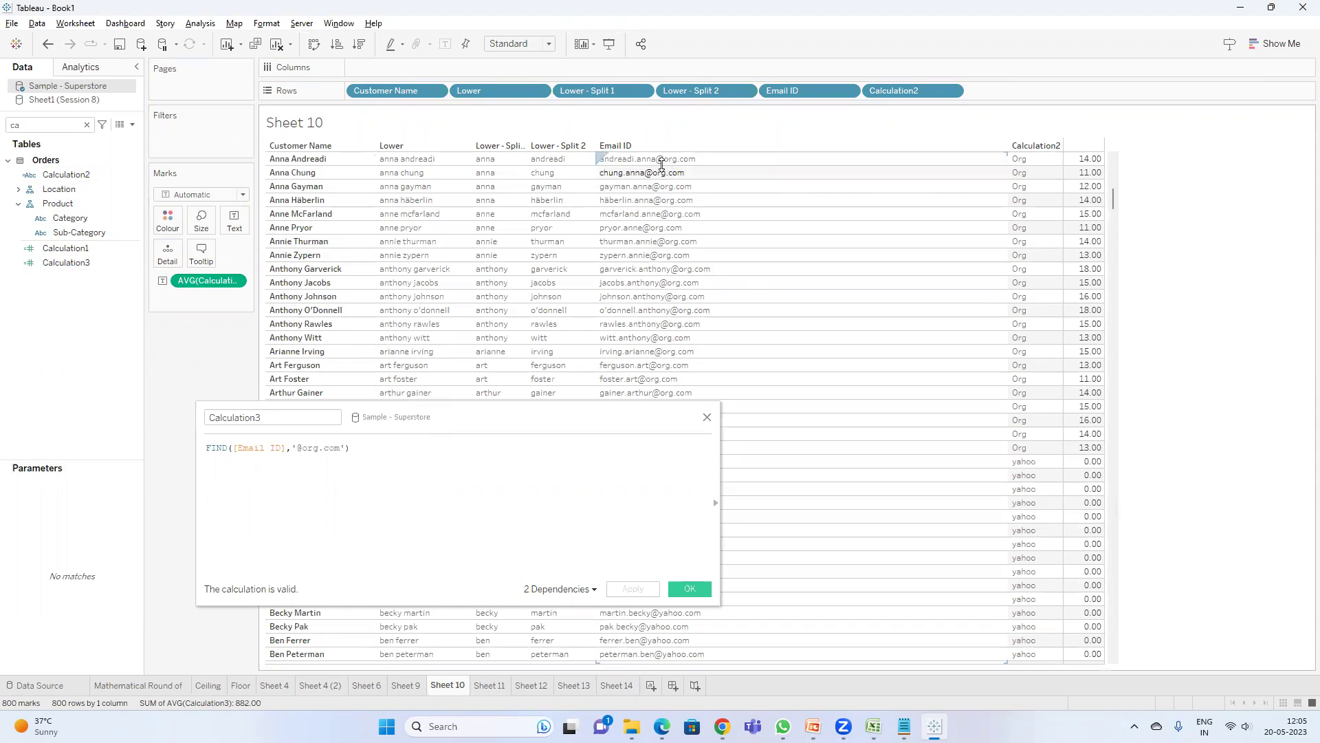
scroll(1100, 234, "up", 4)
scroll(1103, 237, "up", 10)
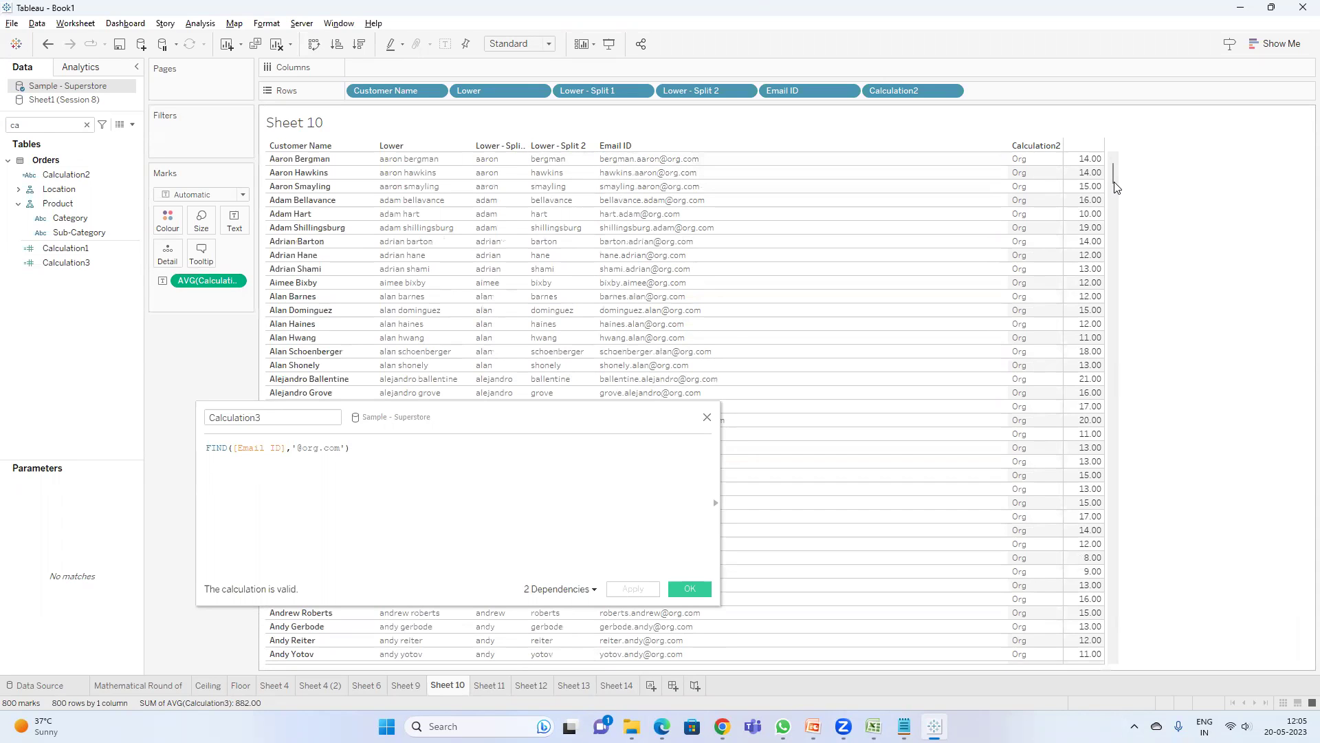
mouse_move(1110, 176)
left_mouse_down()
mouse_move(1113, 217)
mouse_move(1113, 165)
left_mouse_up()
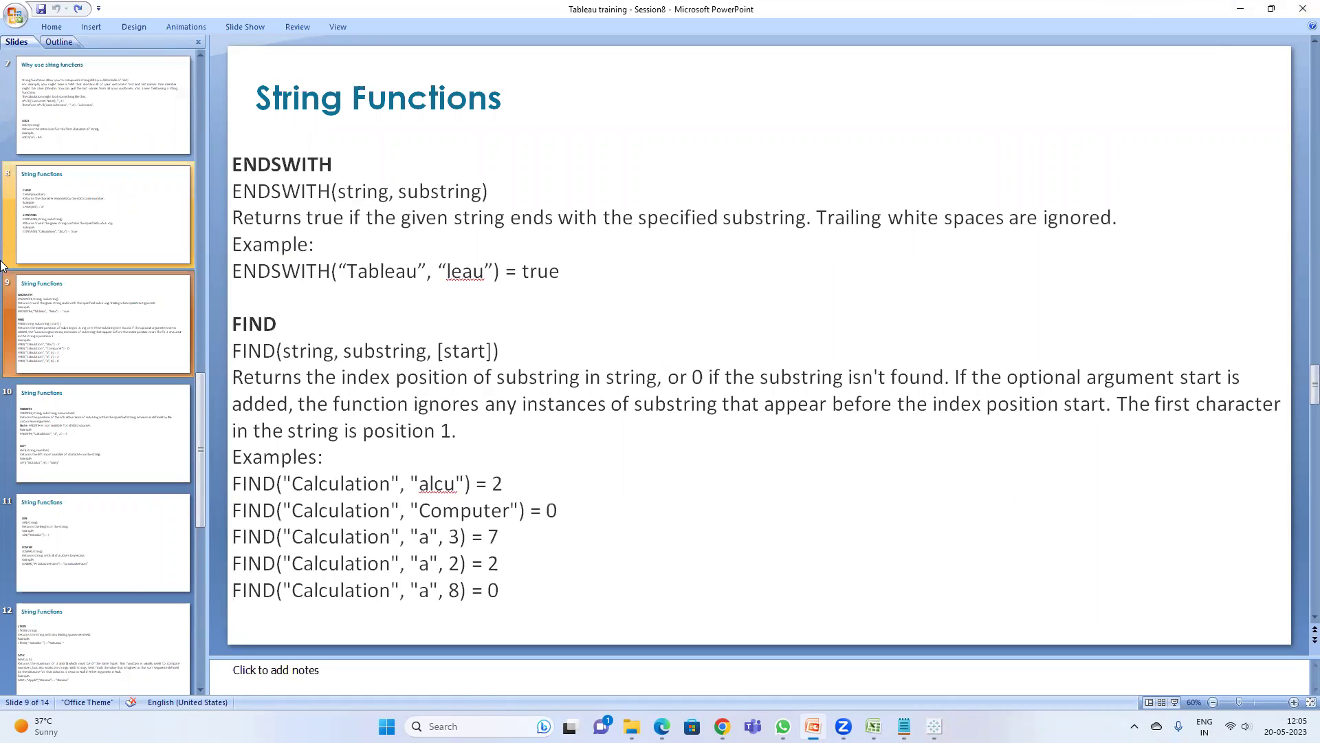
- Display PowerPoint slide 13 on MID and MIN, then return to Tableau
scroll(127, 563, "down", 3)
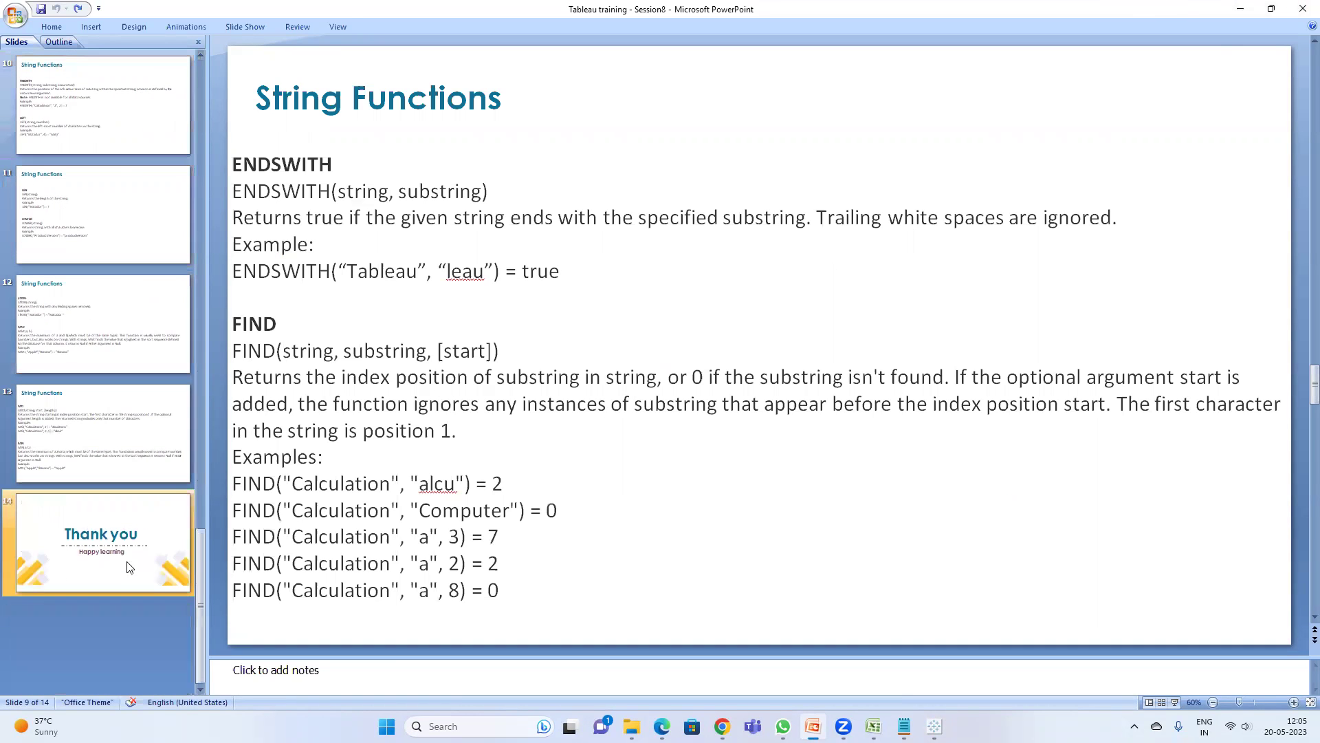
left_click(113, 440)
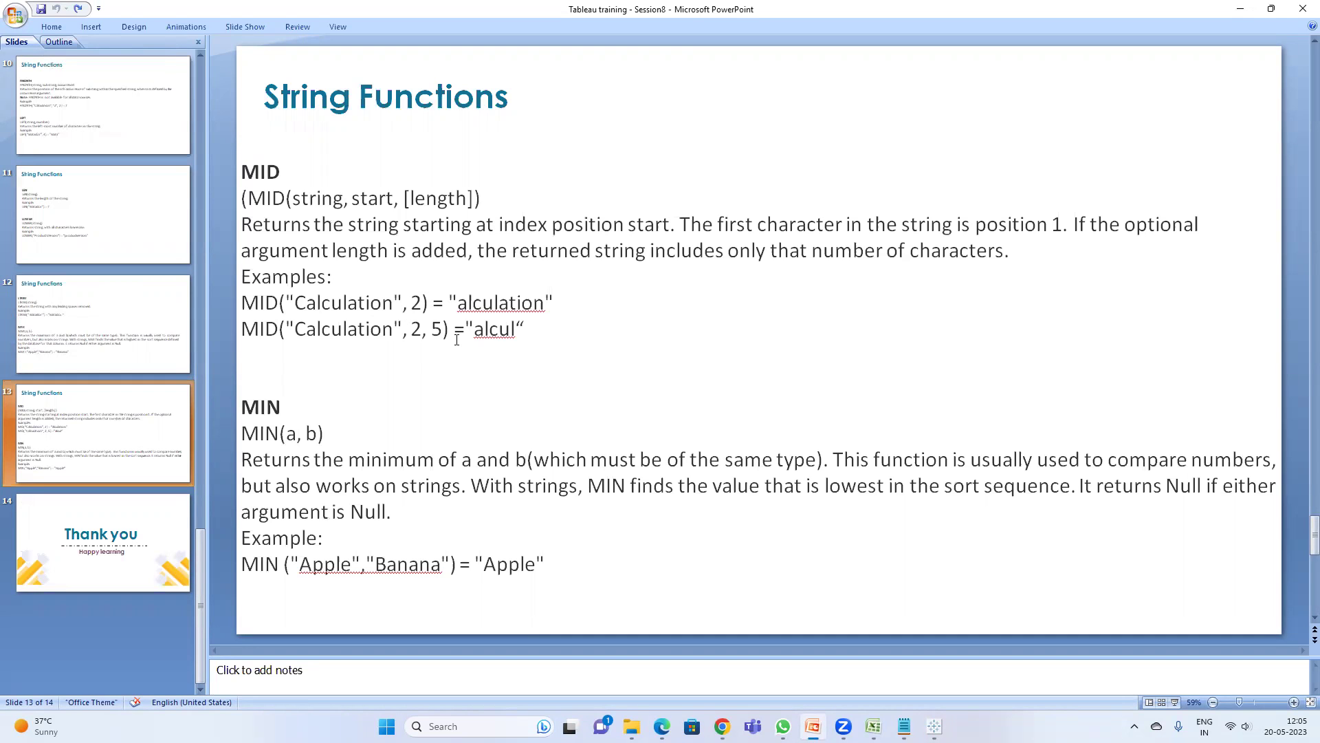
key("alt+Tab")
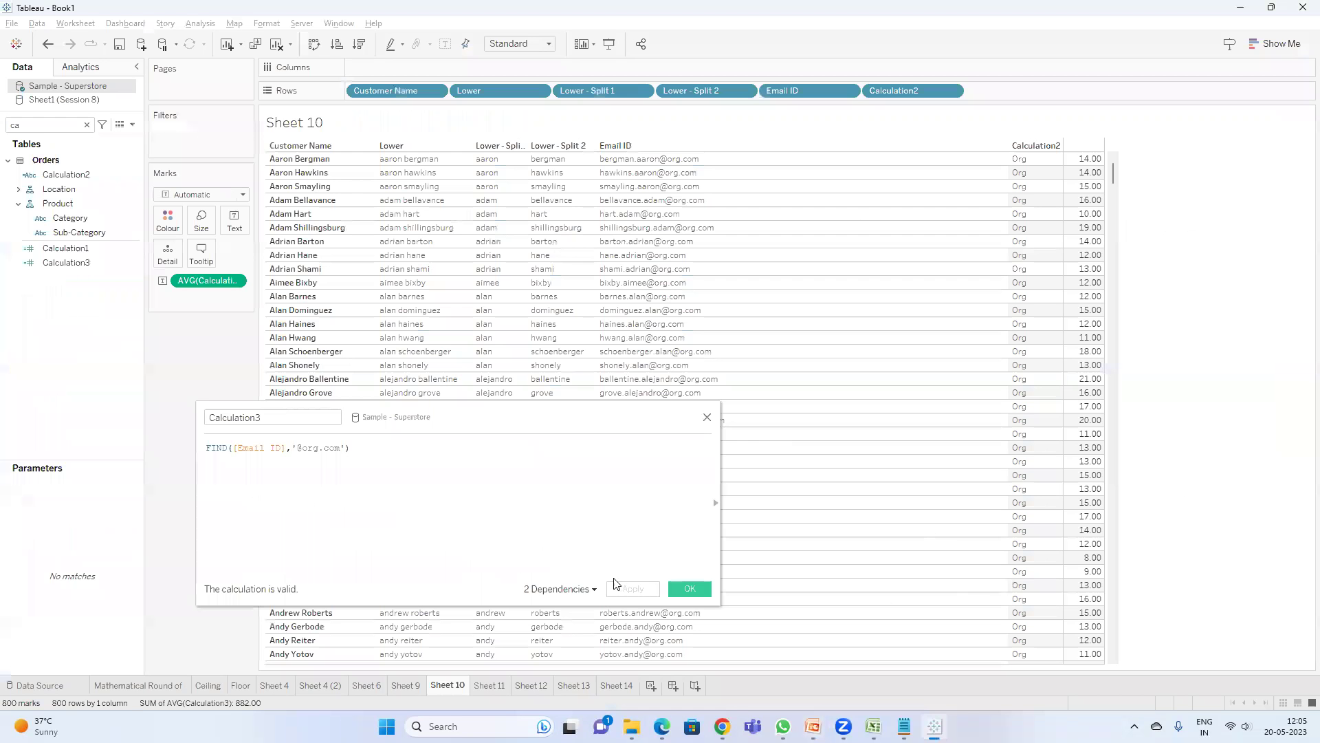
- Close the Calculation3 editor, add a new worksheet, and put Customer Name on Rows
left_click(686, 588)
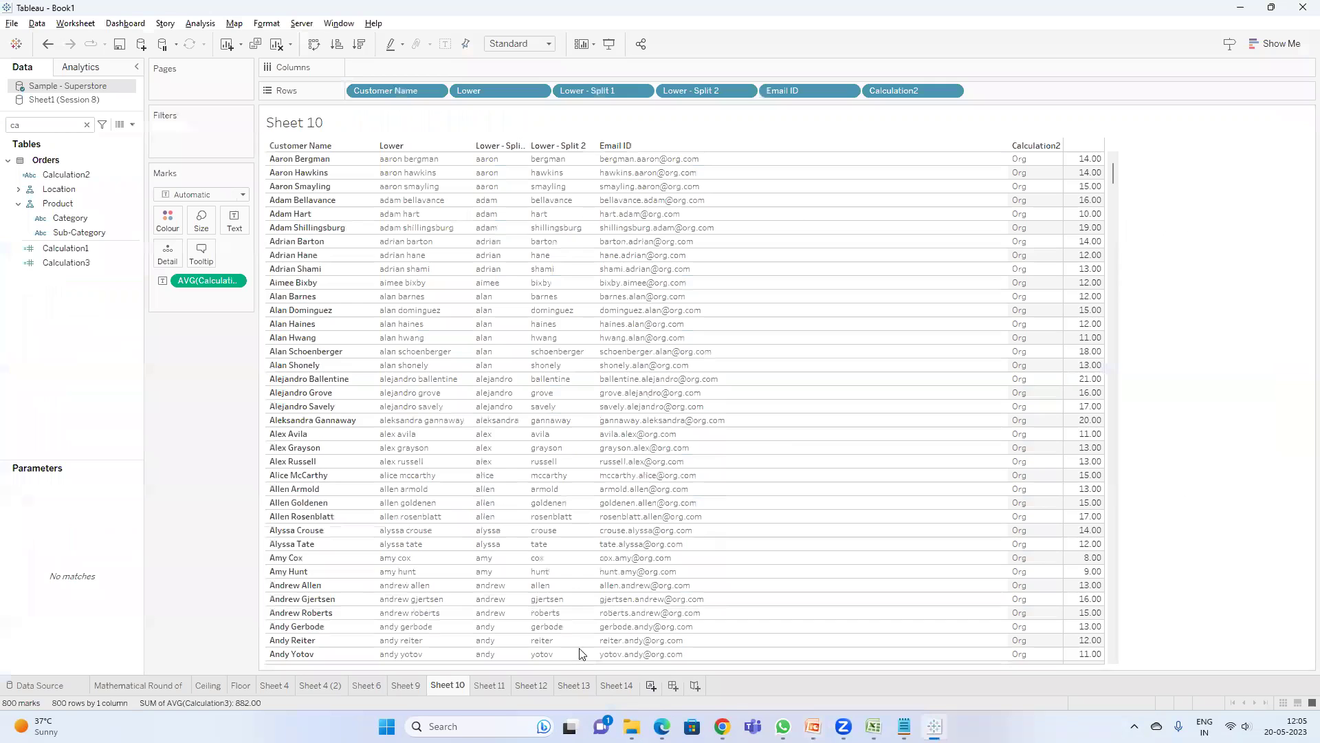
key("ctrl+m")
left_click(60, 125)
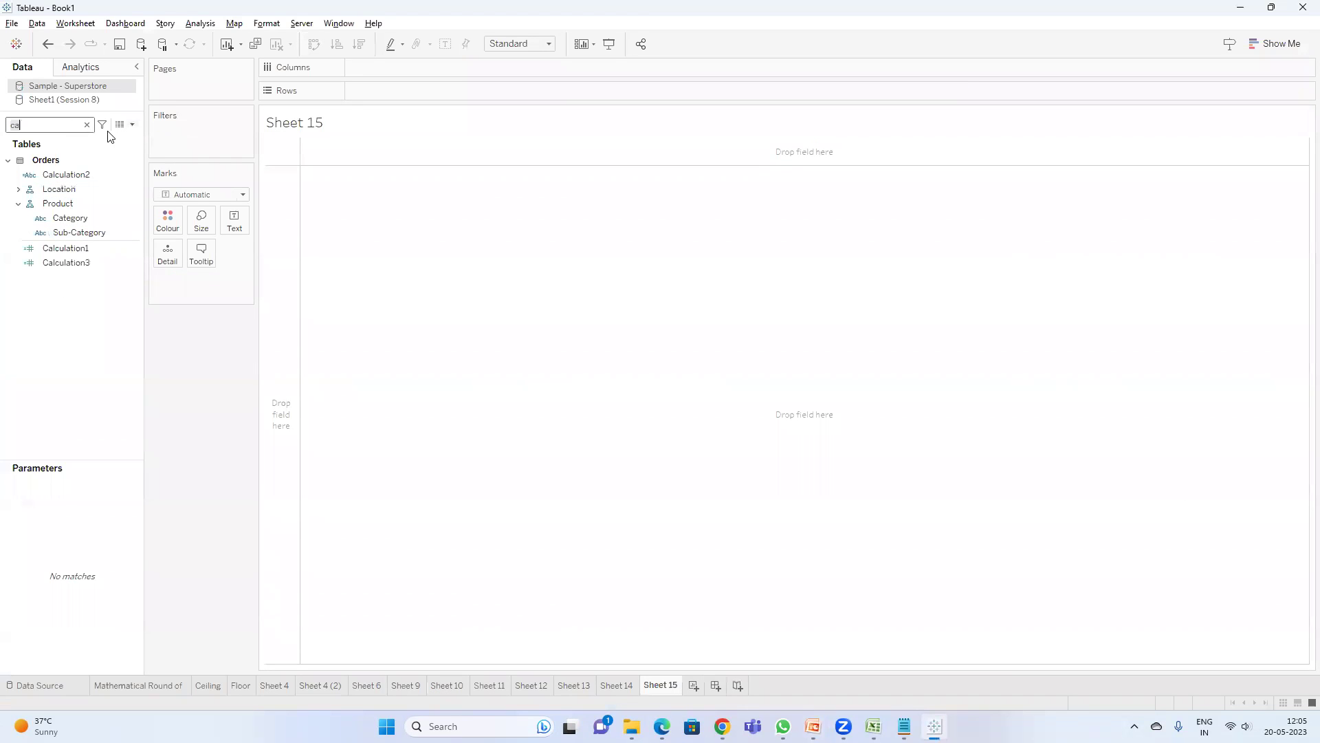
key("BackSpace")
type("u")
left_click_drag(74, 189, 367, 92)
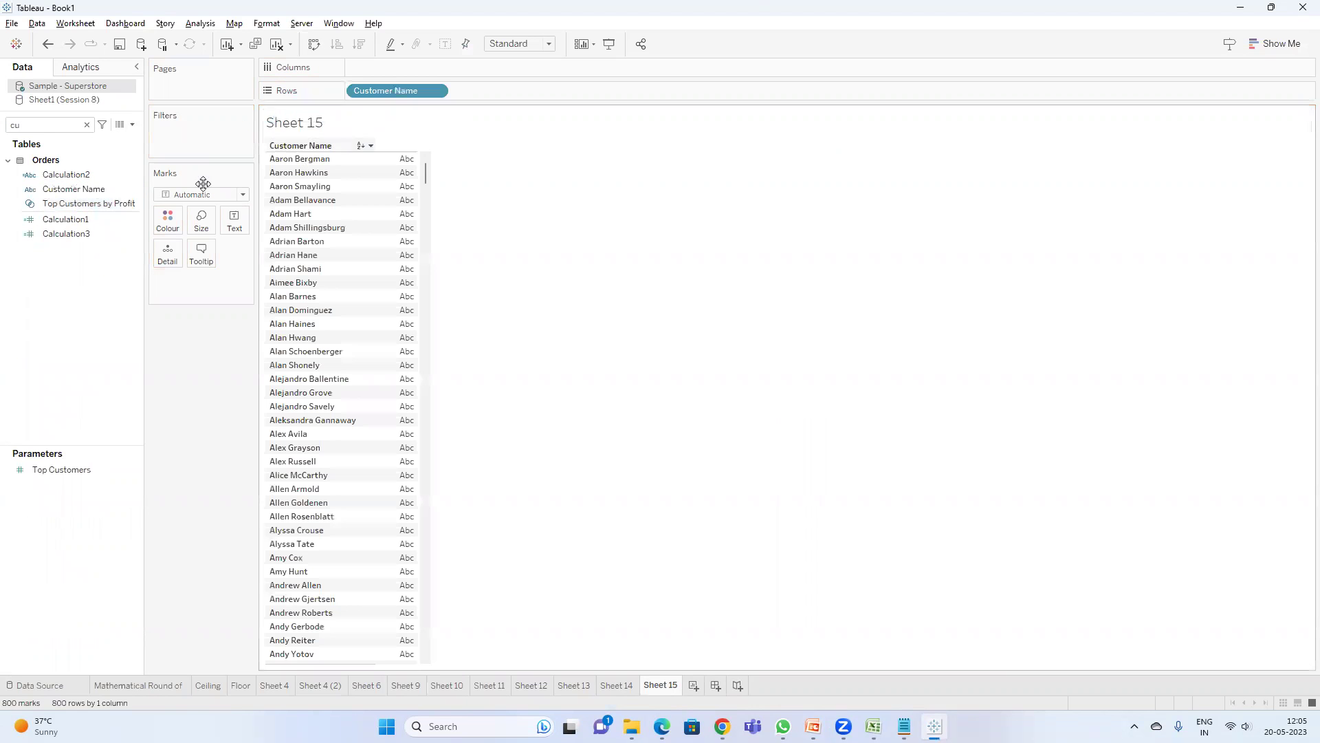
- Create Calculation4 as LEFT([Customer Name],4) and add it to the Sheet 15 table
left_click(132, 125)
left_click(96, 140)
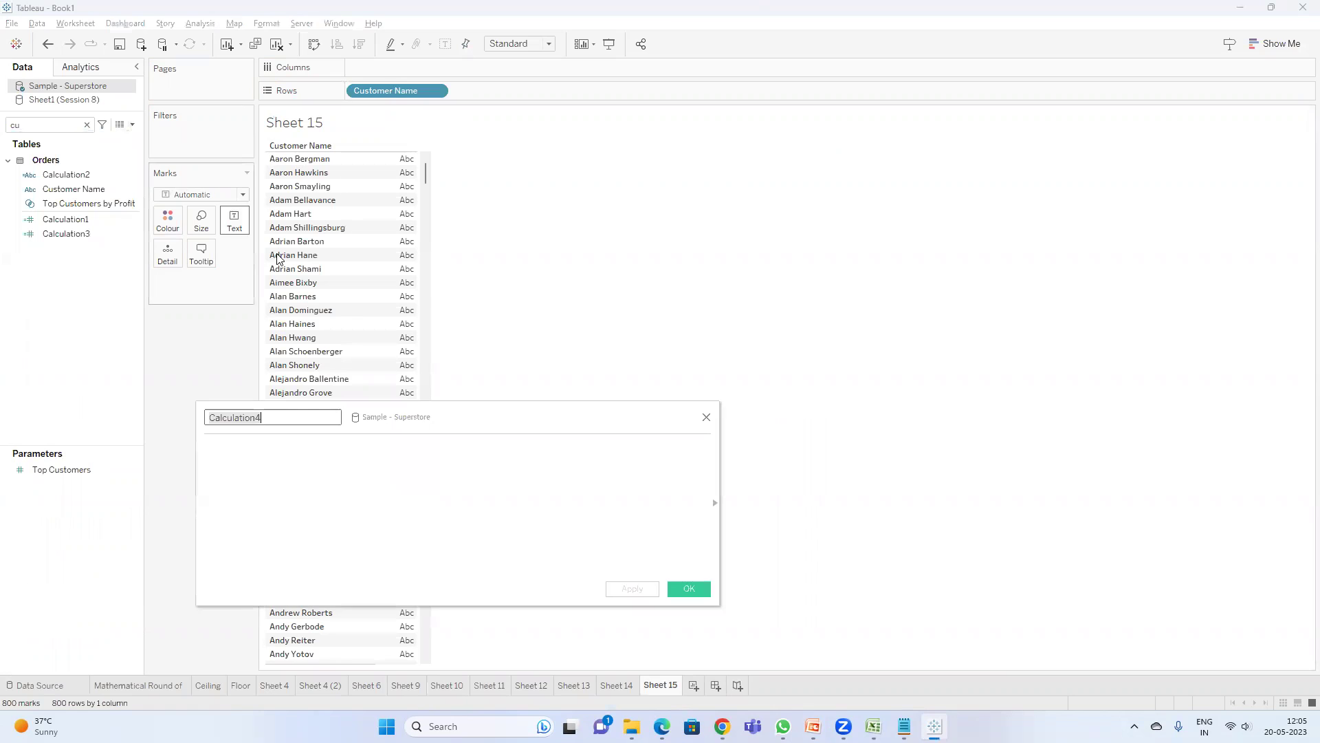
left_click(313, 462)
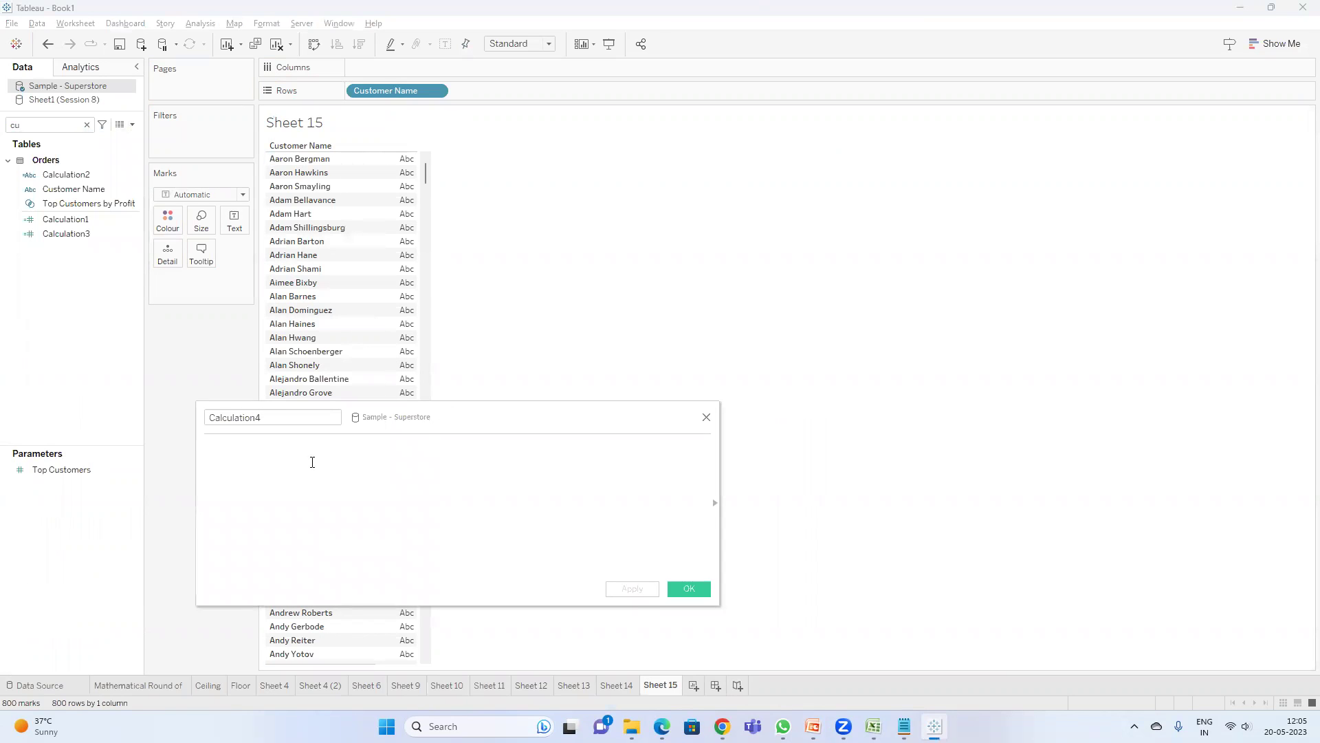
type("LEF")
key("Return")
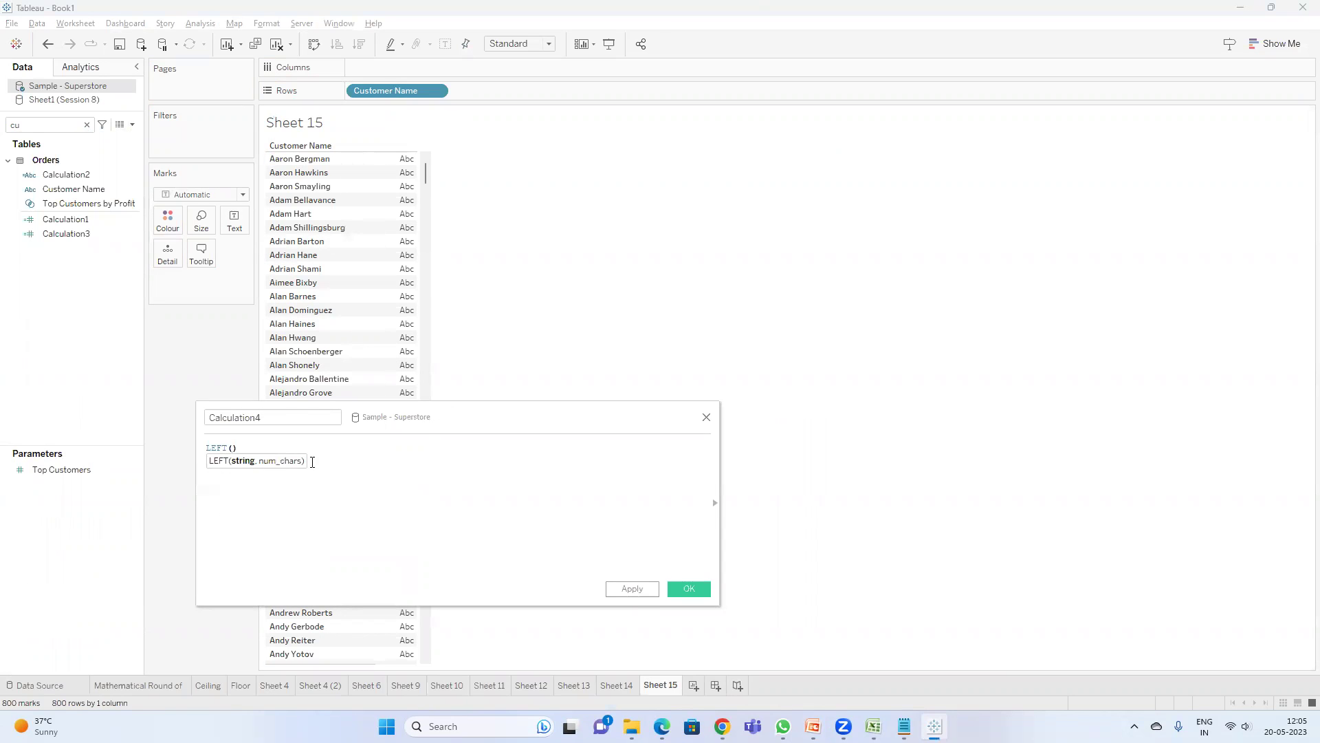
type("cu")
key("Return")
type(",")
key("BackSpace")
key("BackSpace")
left_click(633, 589)
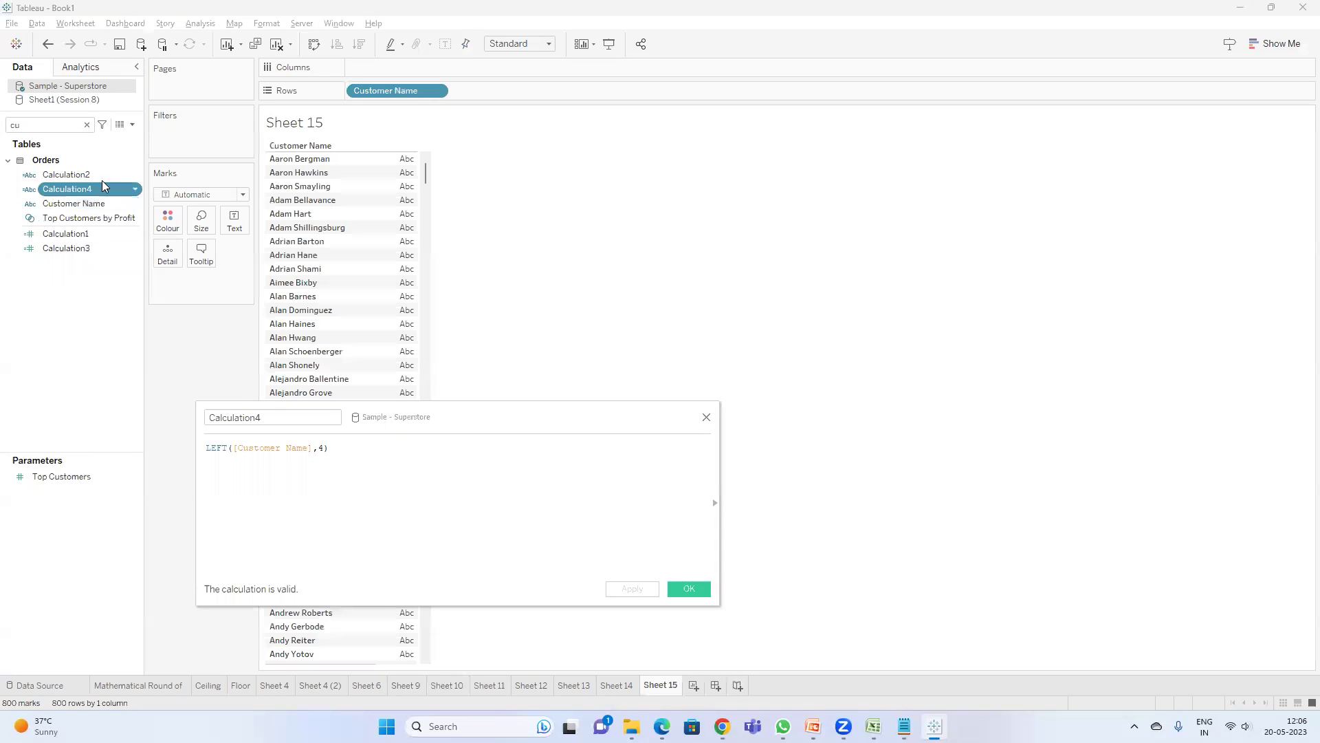
double_click(91, 187)
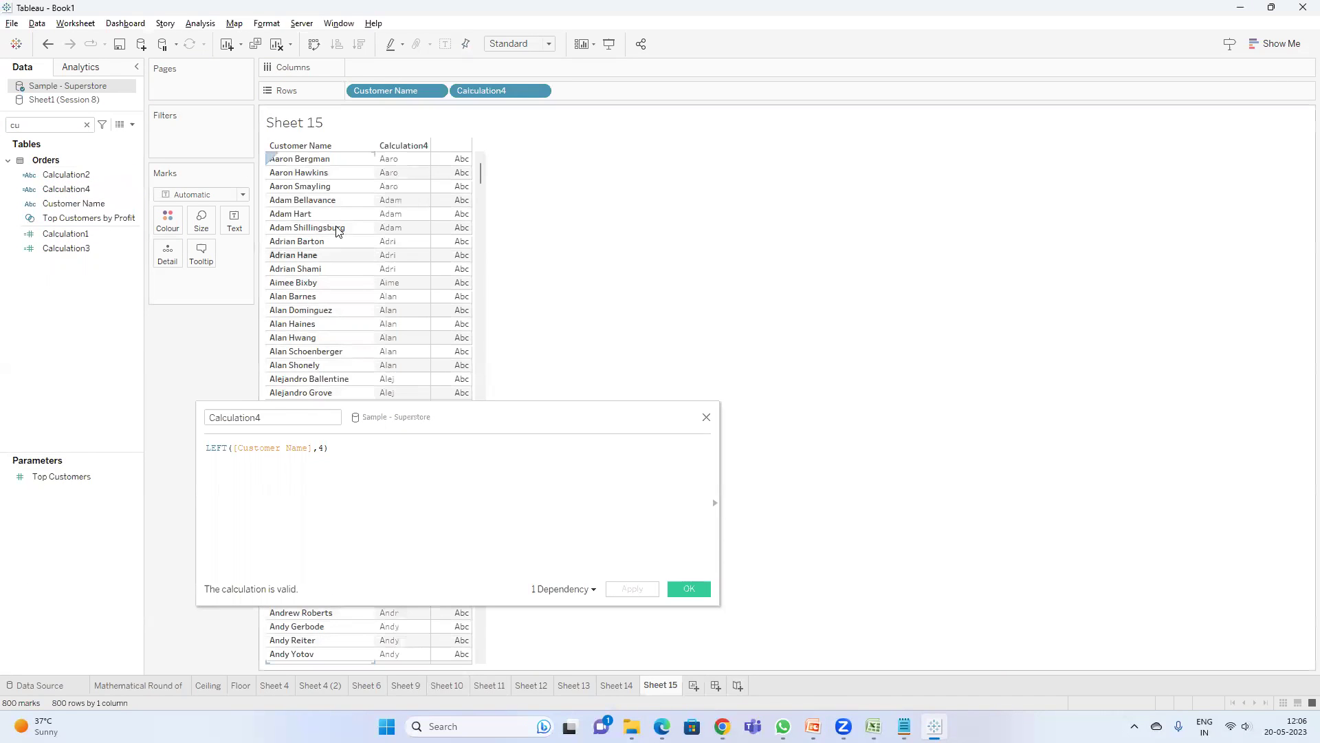
- Change Calculation4's letter count to 5, then start replacing LEFT with RIGHT
left_click(323, 448)
key("BackSpace")
type("5")
left_click(631, 589)
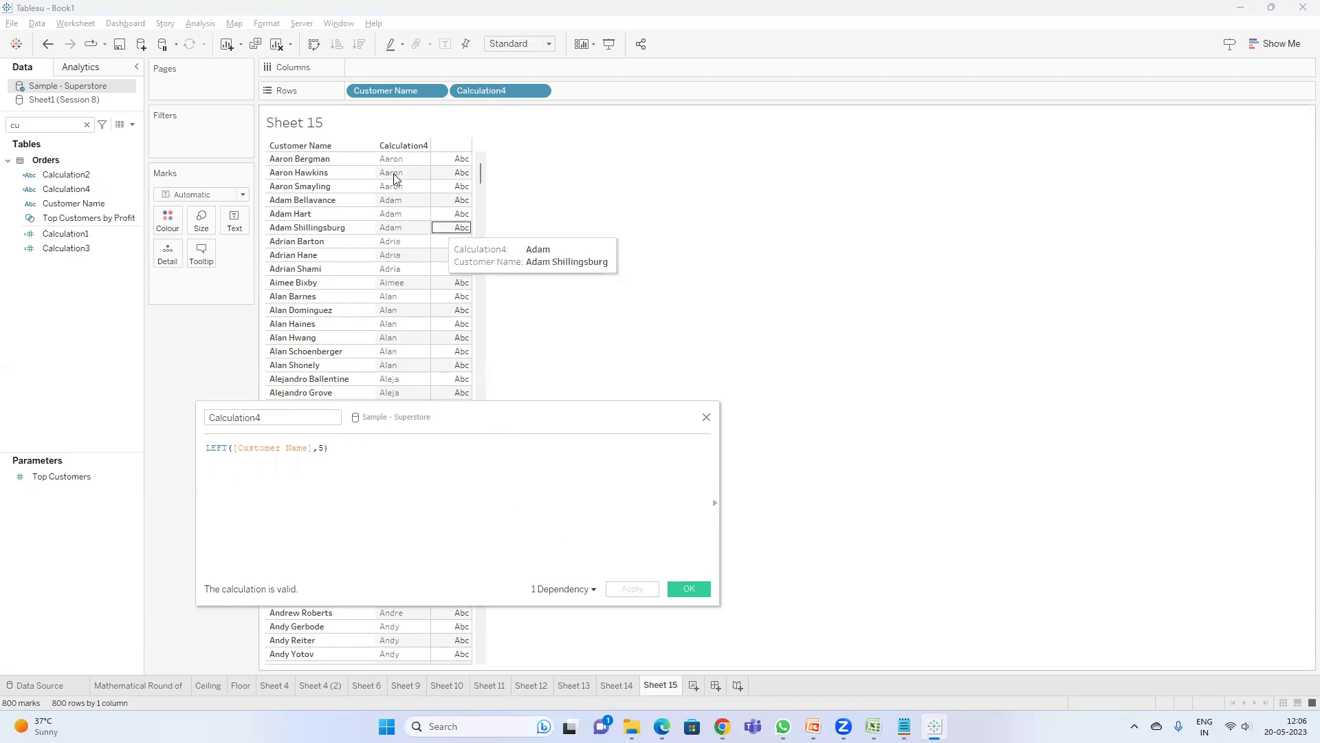
double_click(214, 448)
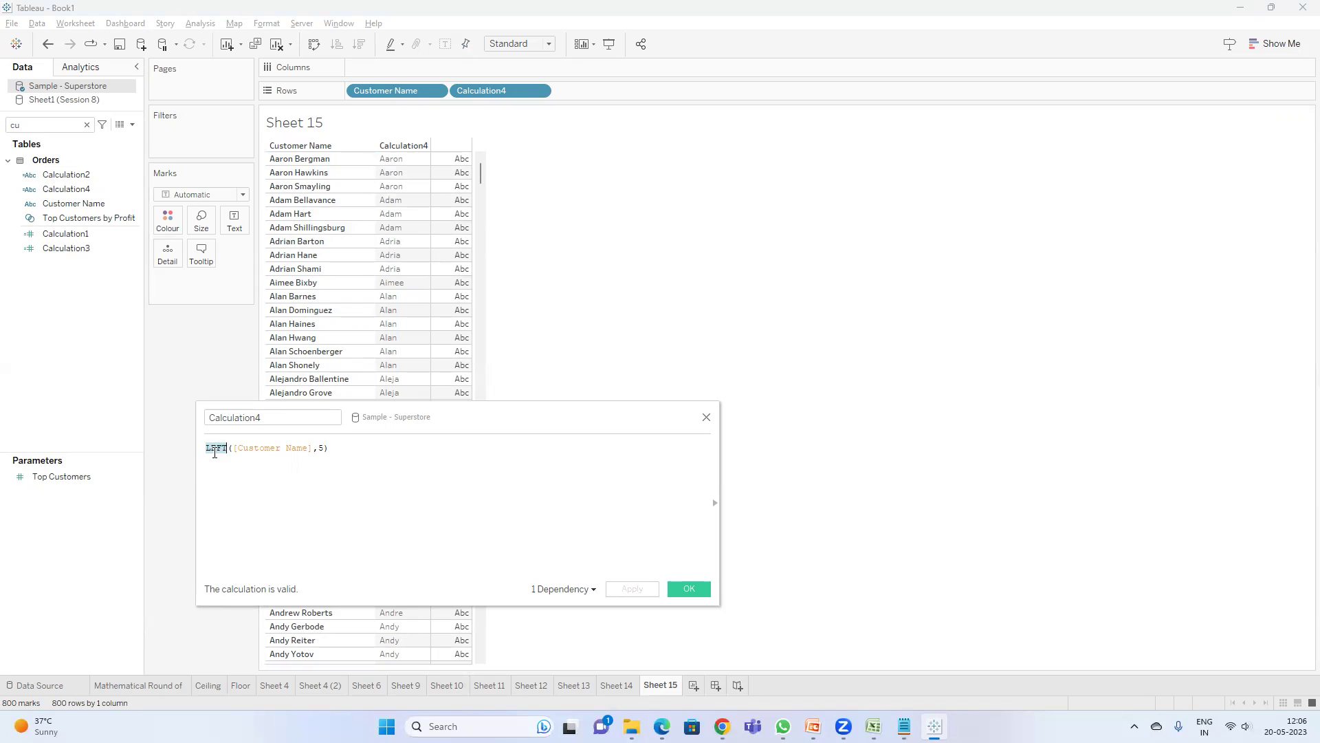
type("RIGHT")
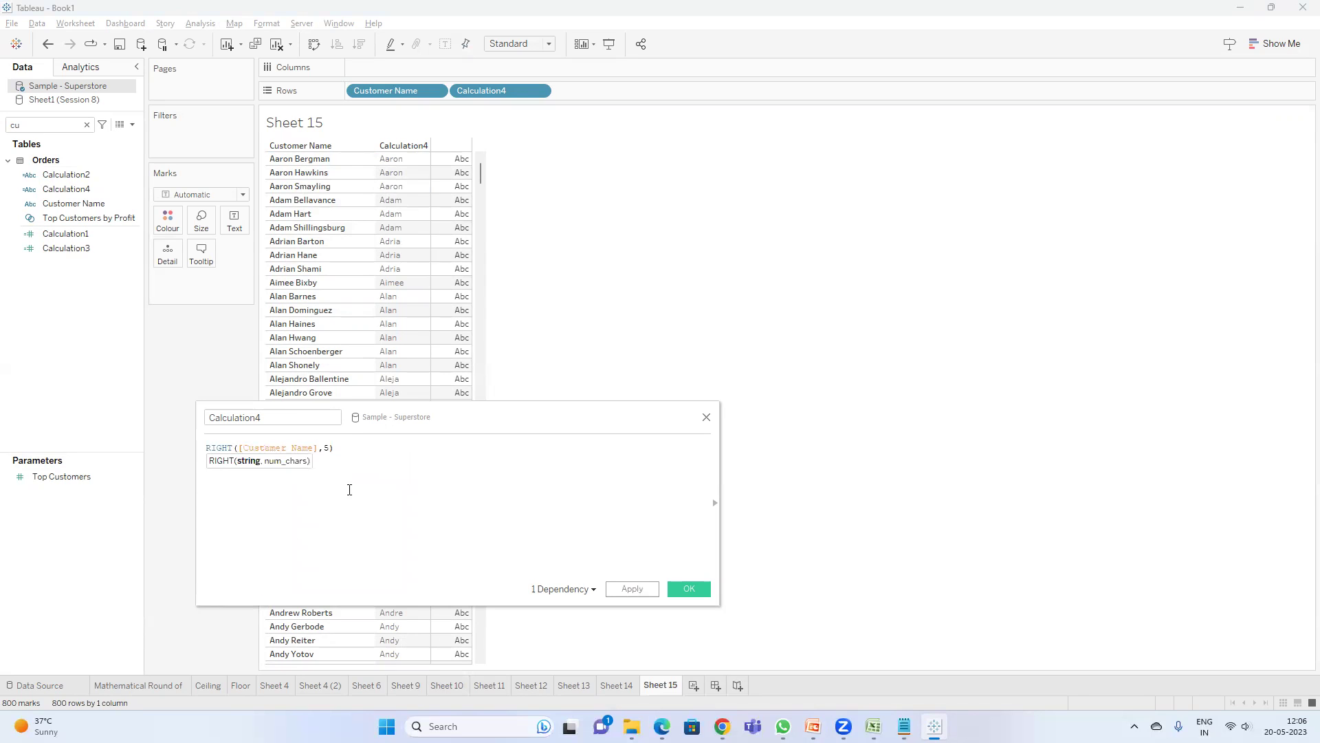
- Apply RIGHT([Customer Name]) with 2, then 5 letters, then replace RIGHT with MID
left_click(330, 448)
key("BackSpace")
type("2")
left_click(628, 589)
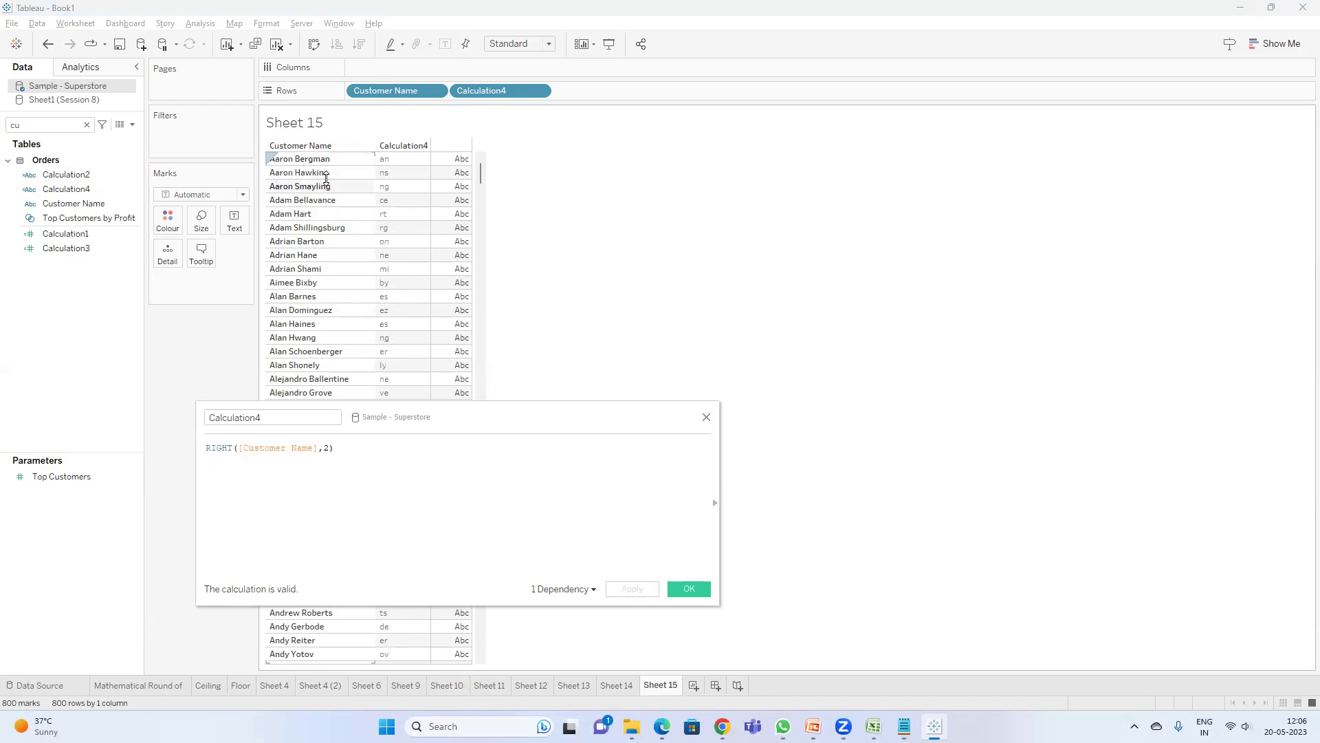
left_click(329, 447)
key("BackSpace")
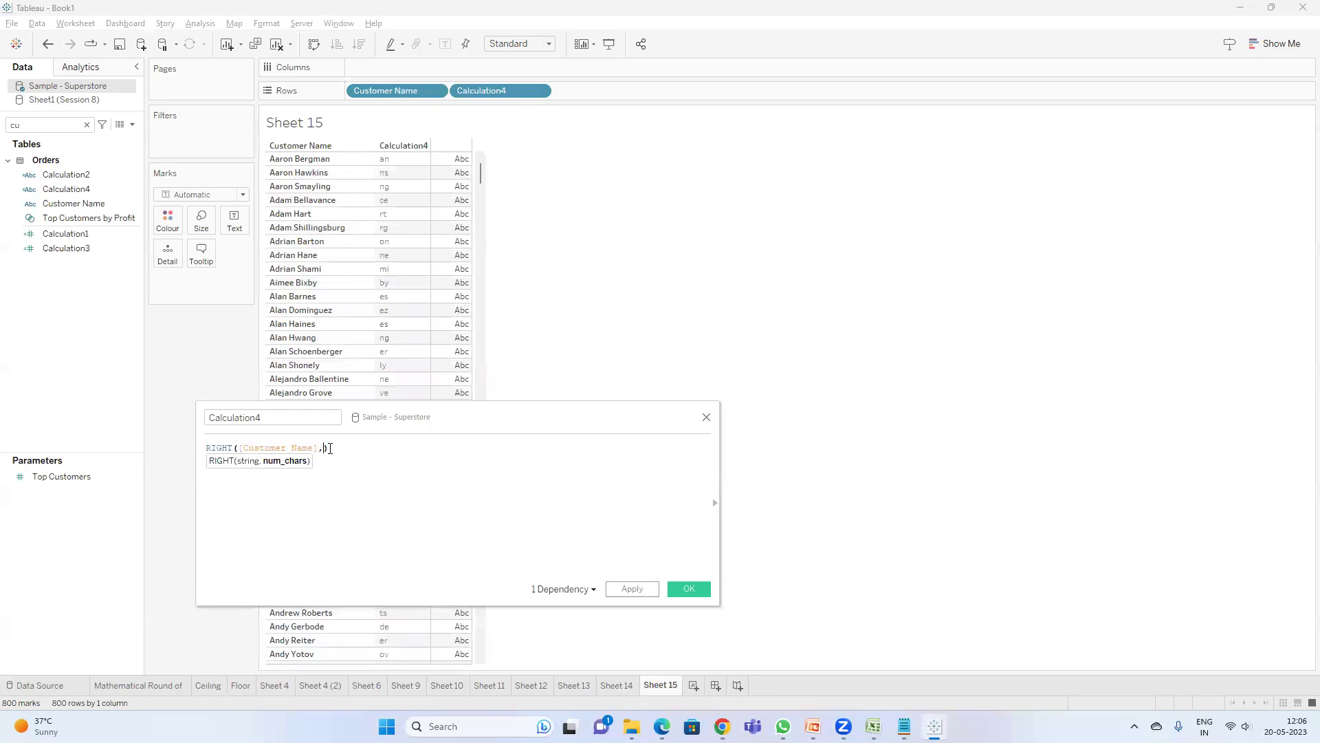
left_click(632, 589)
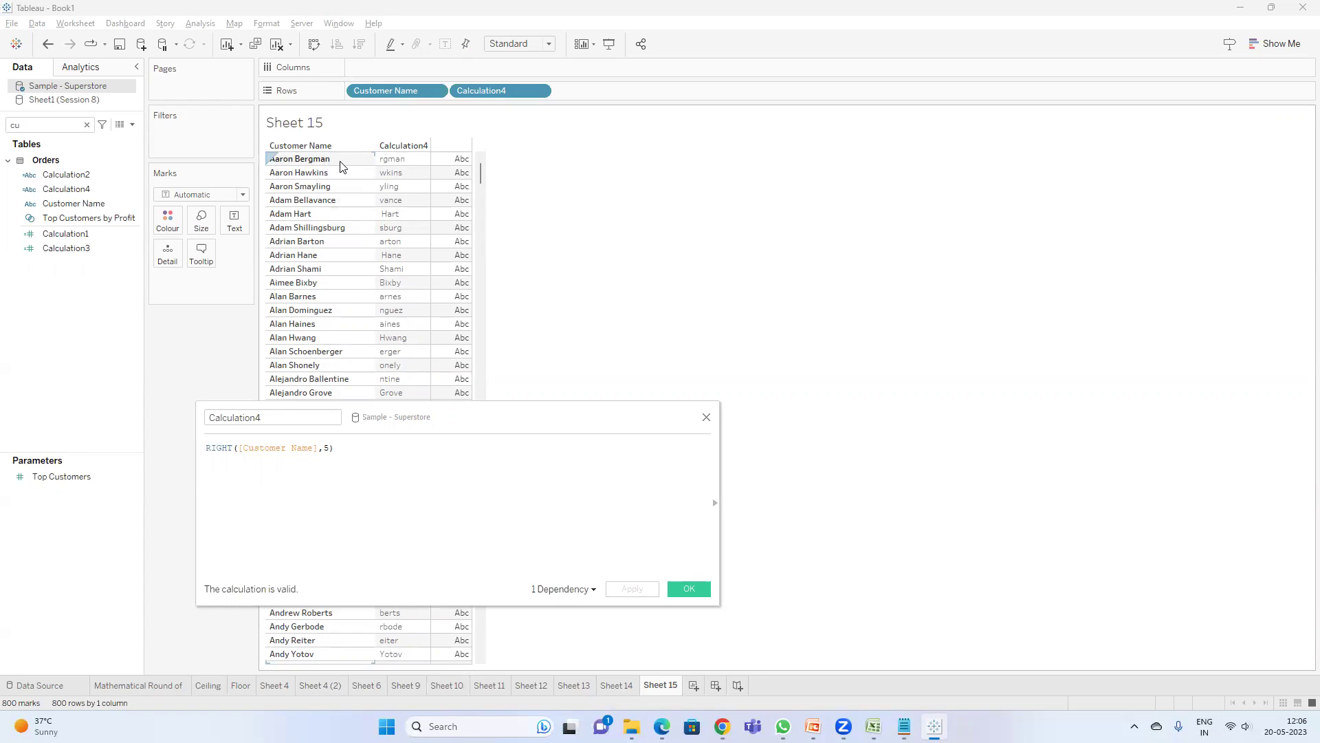
double_click(224, 446)
type("MID")
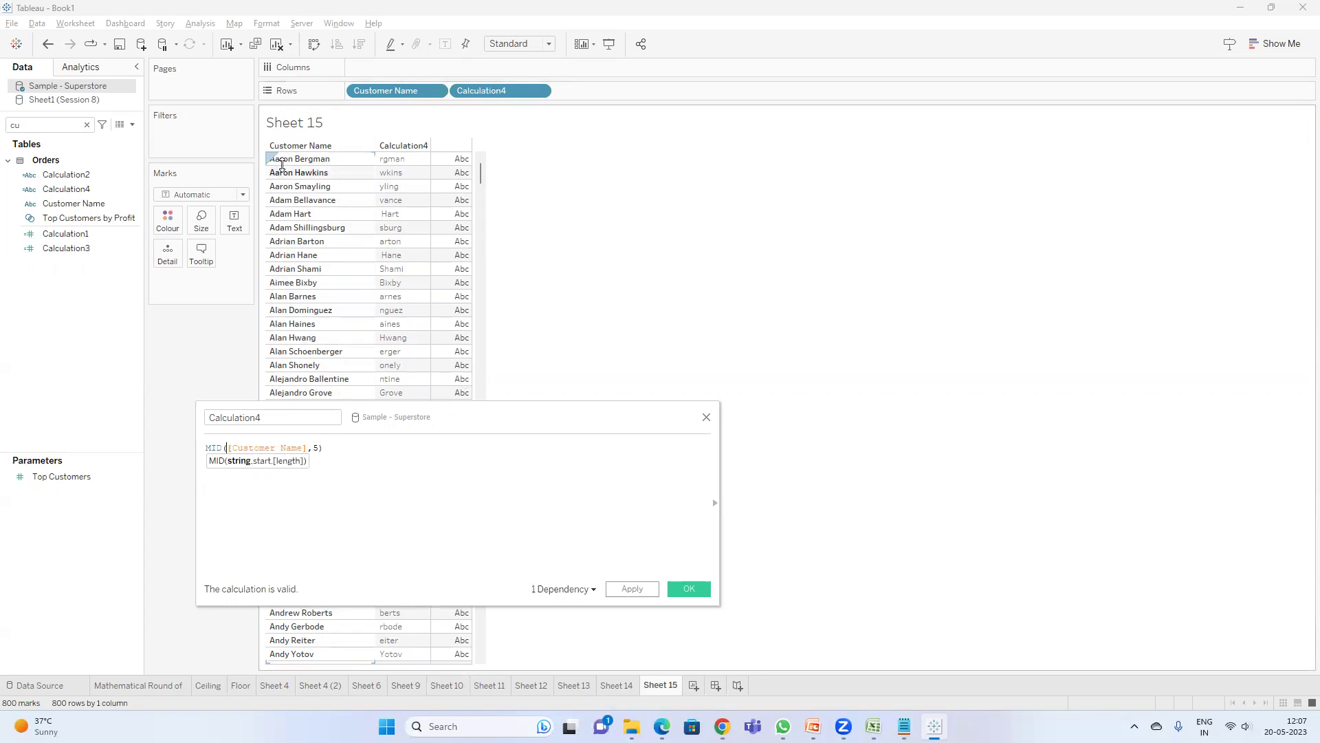
- Set Calculation4 to MID([Customer Name],2,5), then to MID([Customer Name],2,2), applying each
left_click(313, 448)
type("2,5")
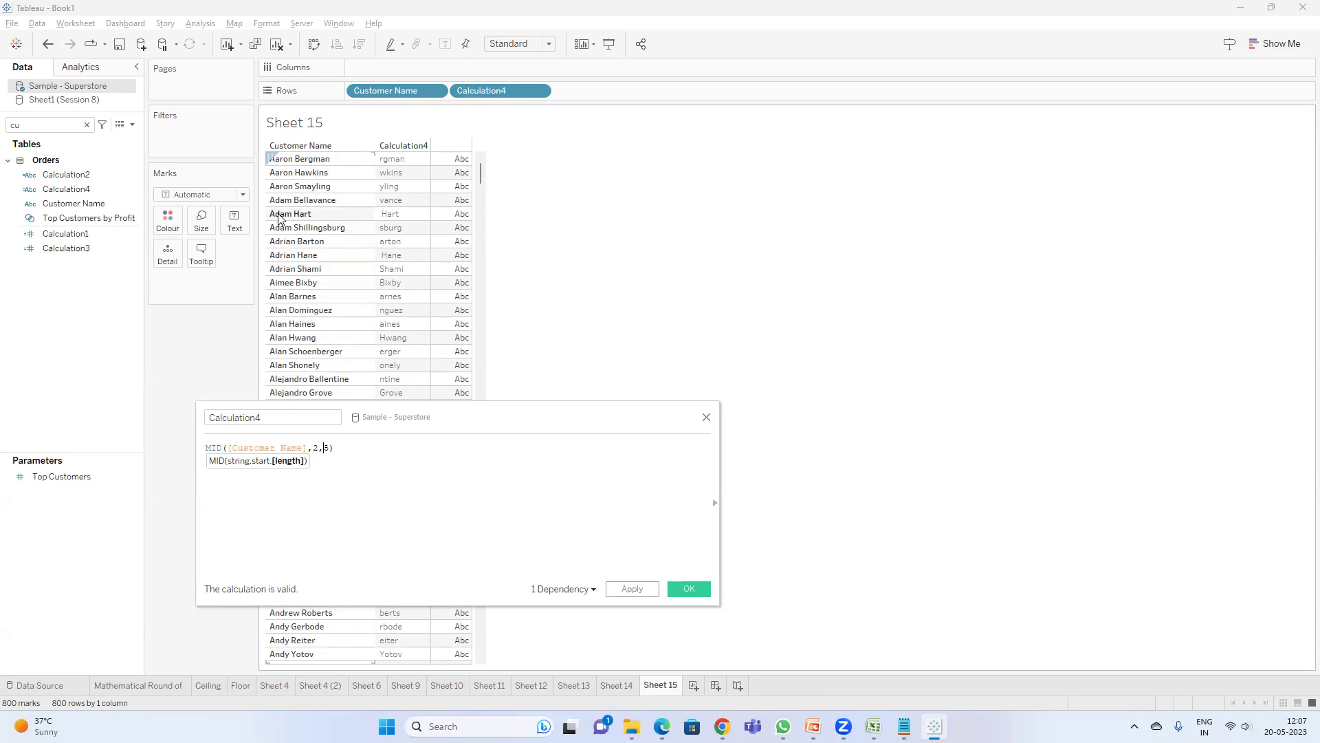
left_click(633, 596)
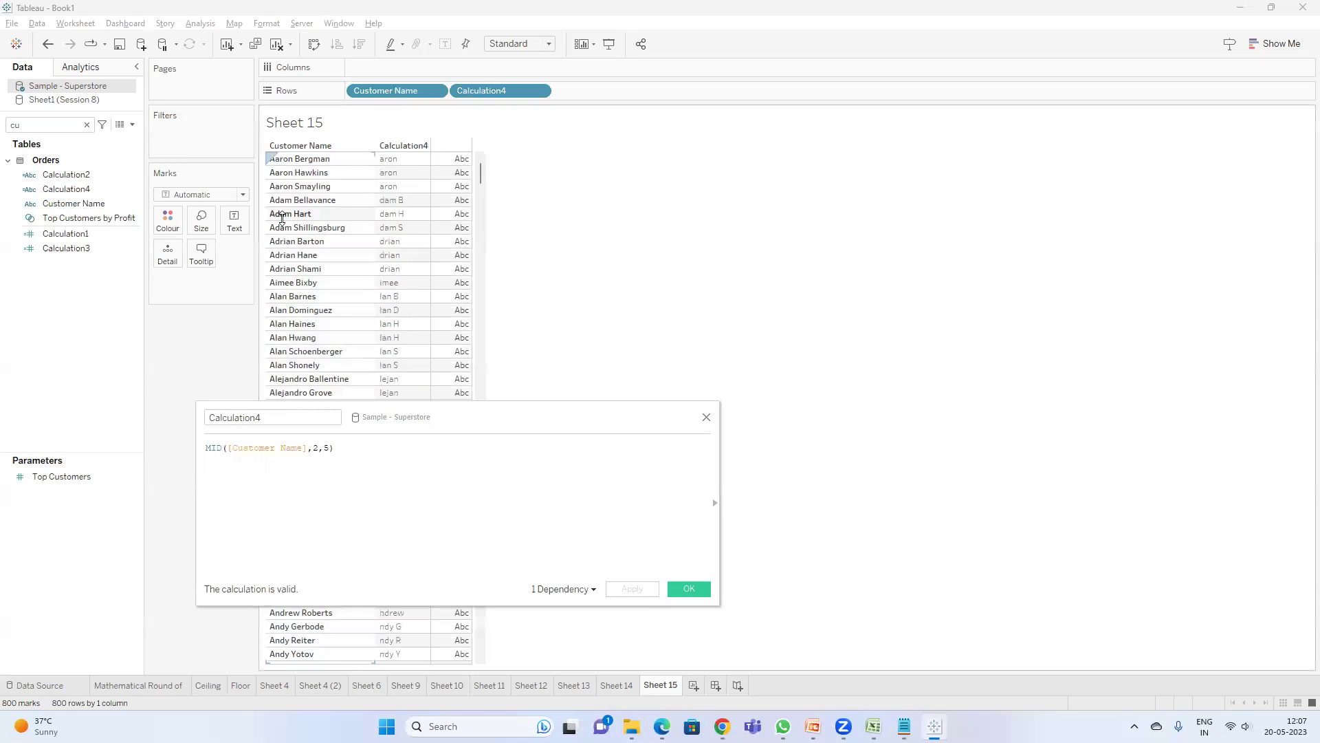
left_click(328, 461)
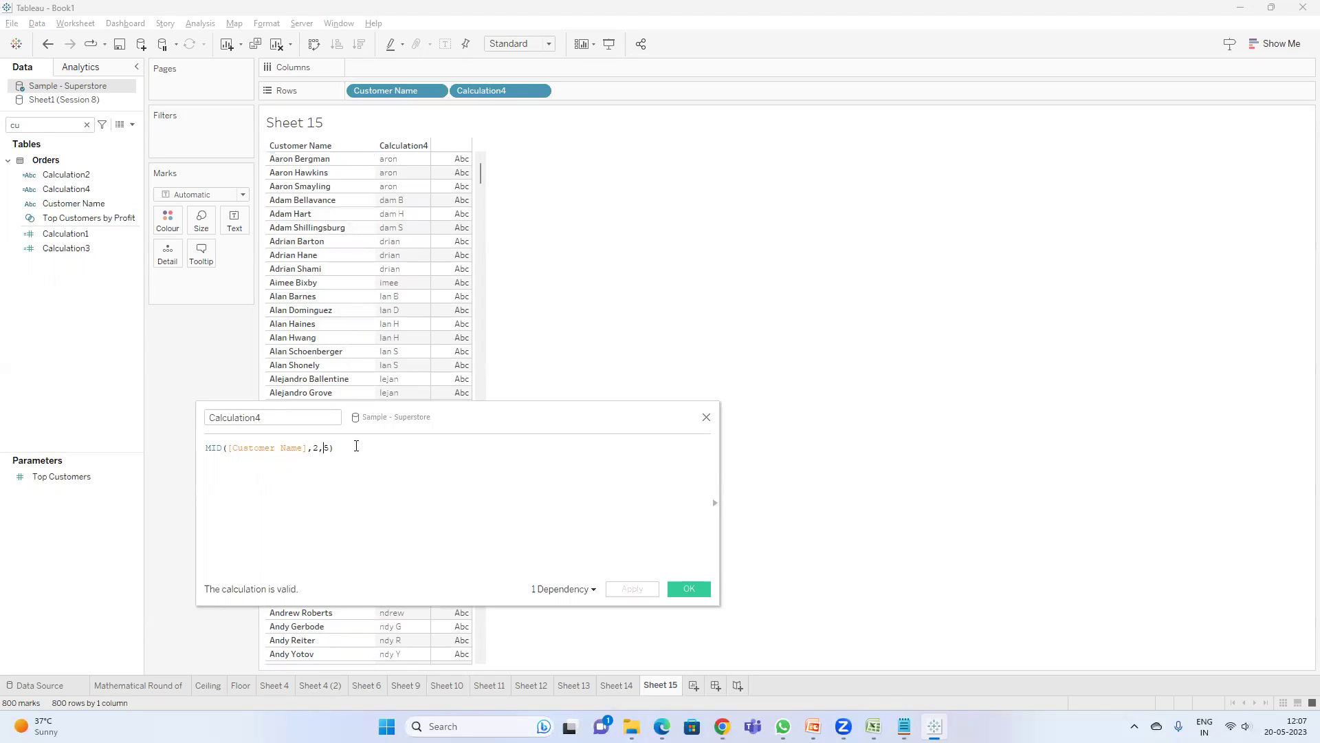
key("BackSpace")
type("2")
left_click(624, 589)
- Glance at Sheet 10, return to Sheet 15, and bring up the String Functions slides
left_click(444, 686)
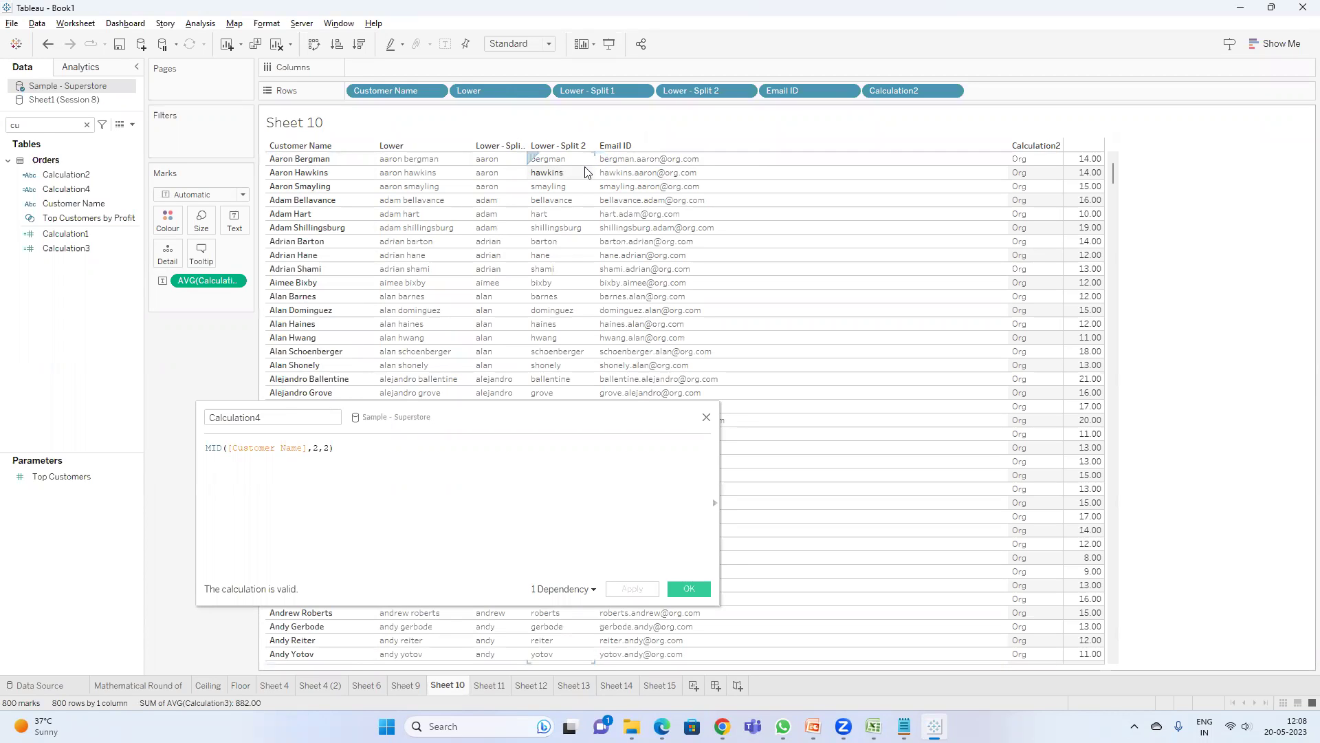
left_click(660, 686)
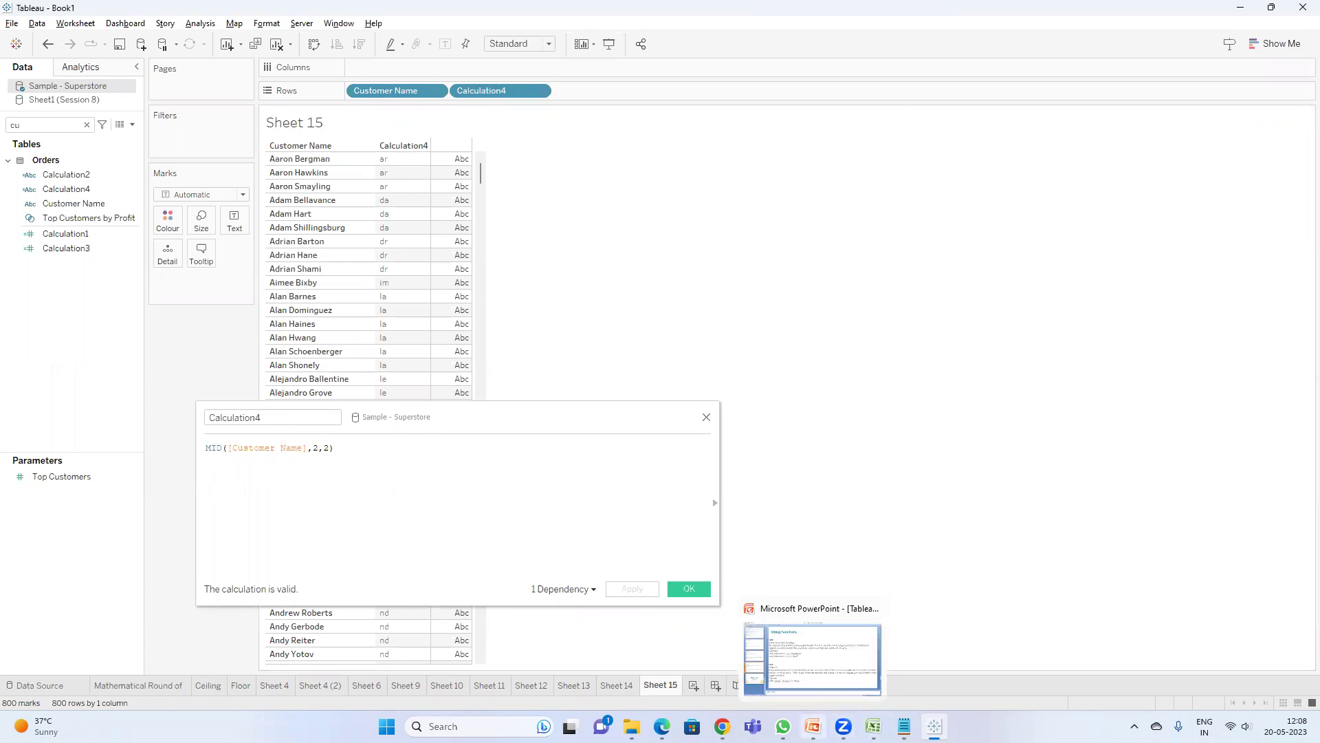
left_click(813, 727)
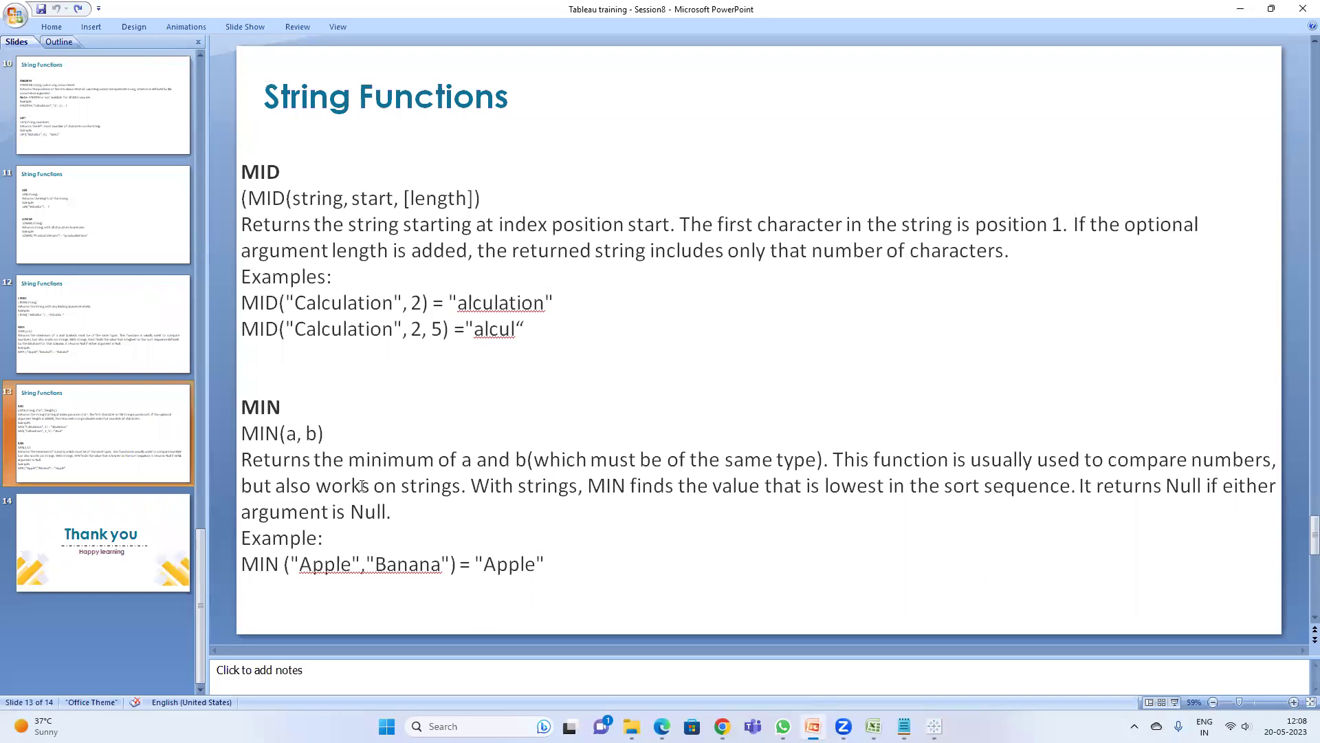
- Advance the deck to the final 'Thank you' slide 14, check the Meet call, then bring up the round notes
scroll(362, 485, "down", 1)
mouse_move(722, 726)
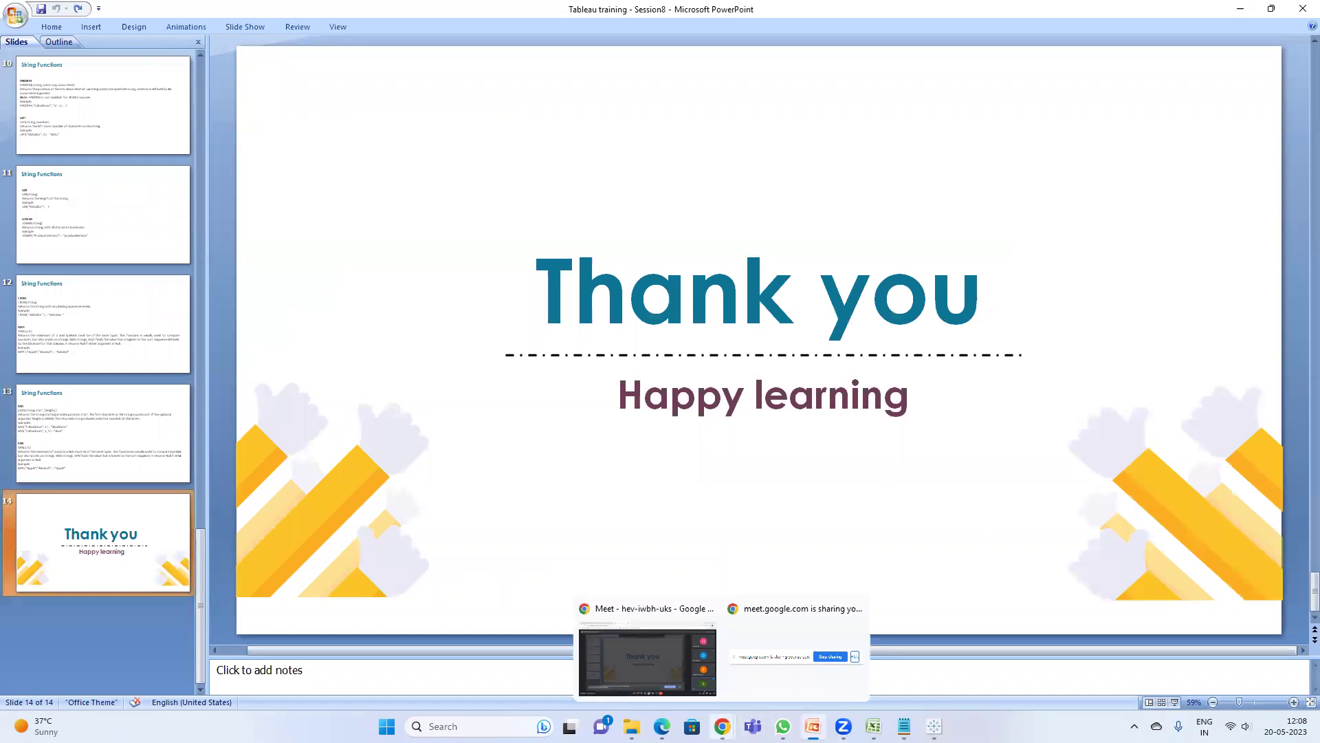
left_click(688, 650)
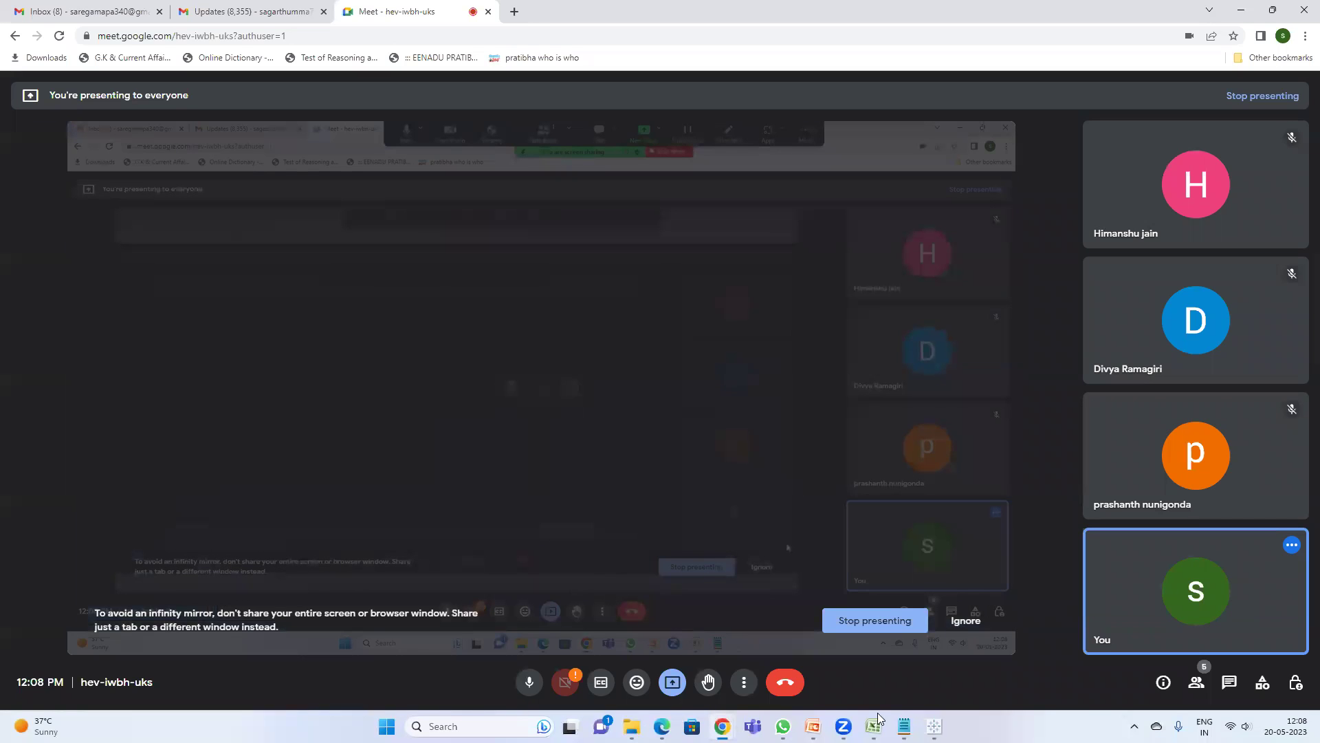
mouse_move(812, 726)
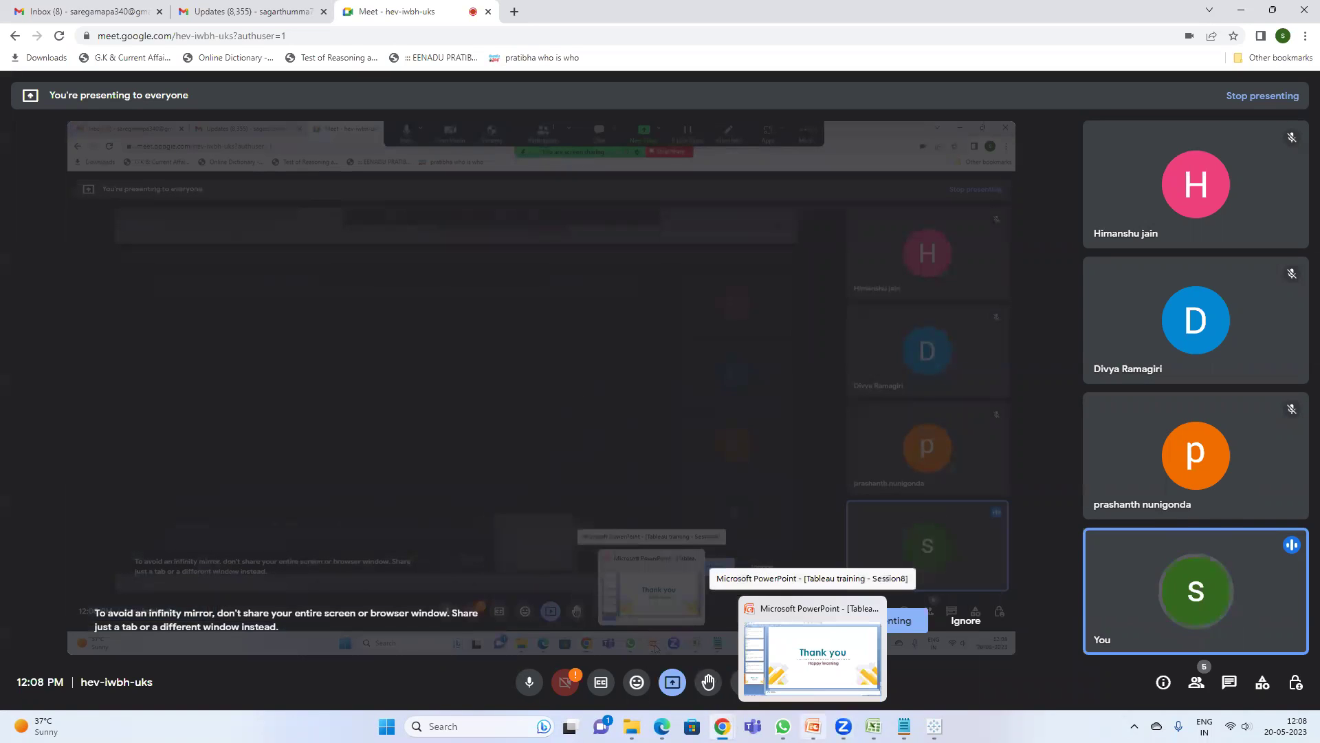
left_click(813, 657)
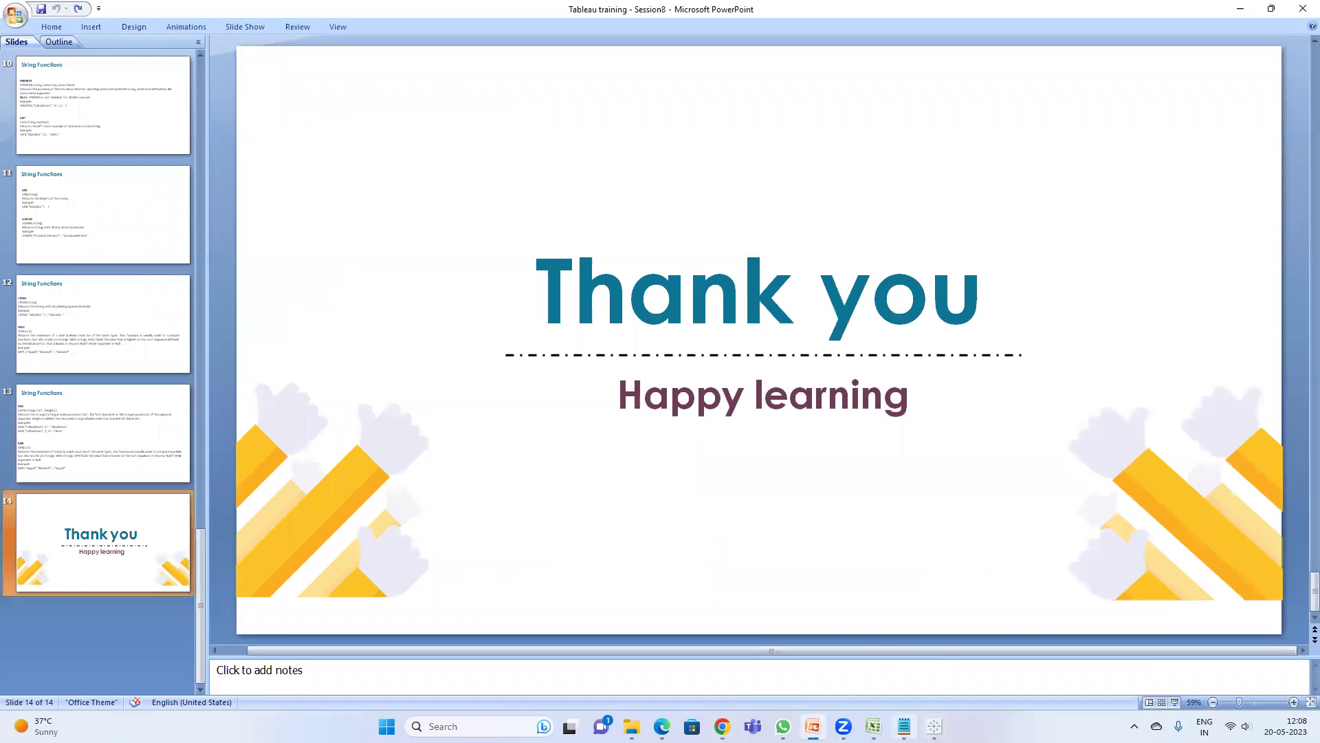
mouse_move(905, 726)
left_click(903, 660)
- Write LTRIM under the ASCII notes and LEFT on the line below it
left_click(833, 425)
type("LTRIM")
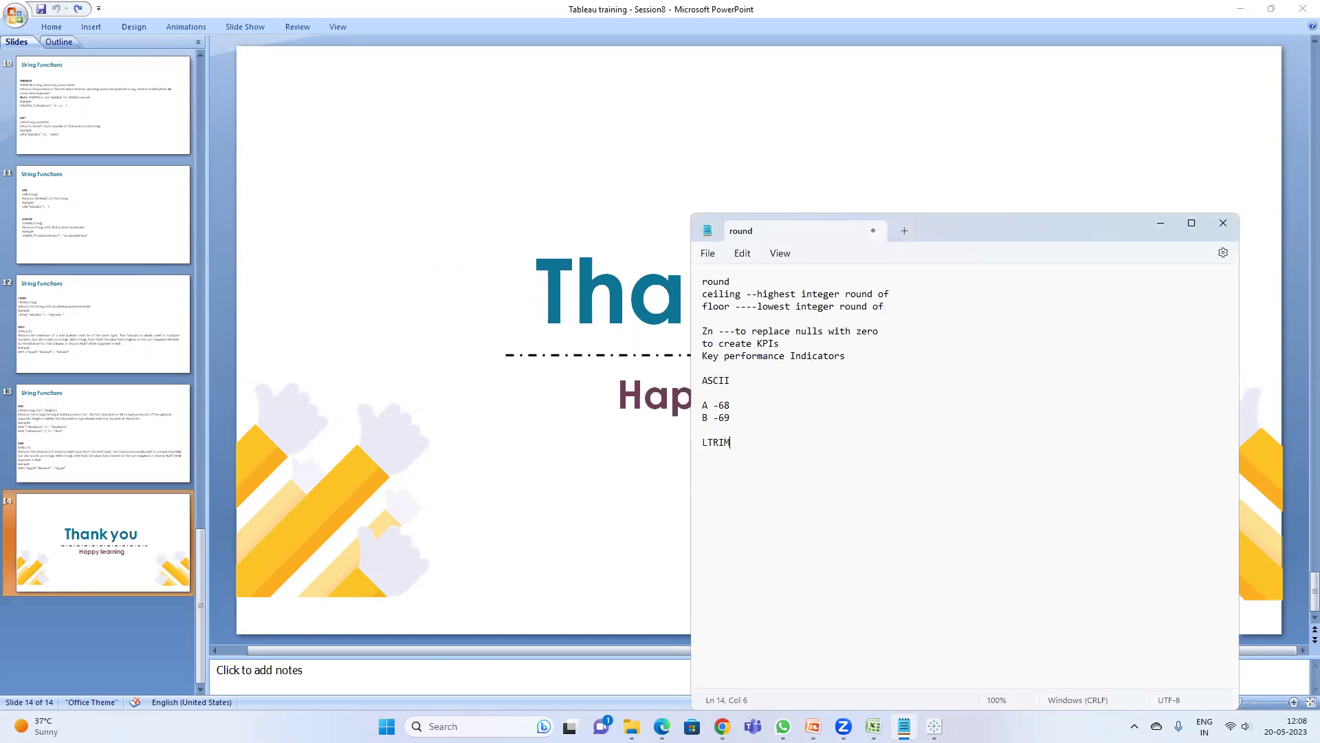
key("Return")
type("LEFT")
- Rewrite Calculation4 as LEFT([Customer Name],4) and apply it, then change LEFT to RIGHT
left_click(934, 726)
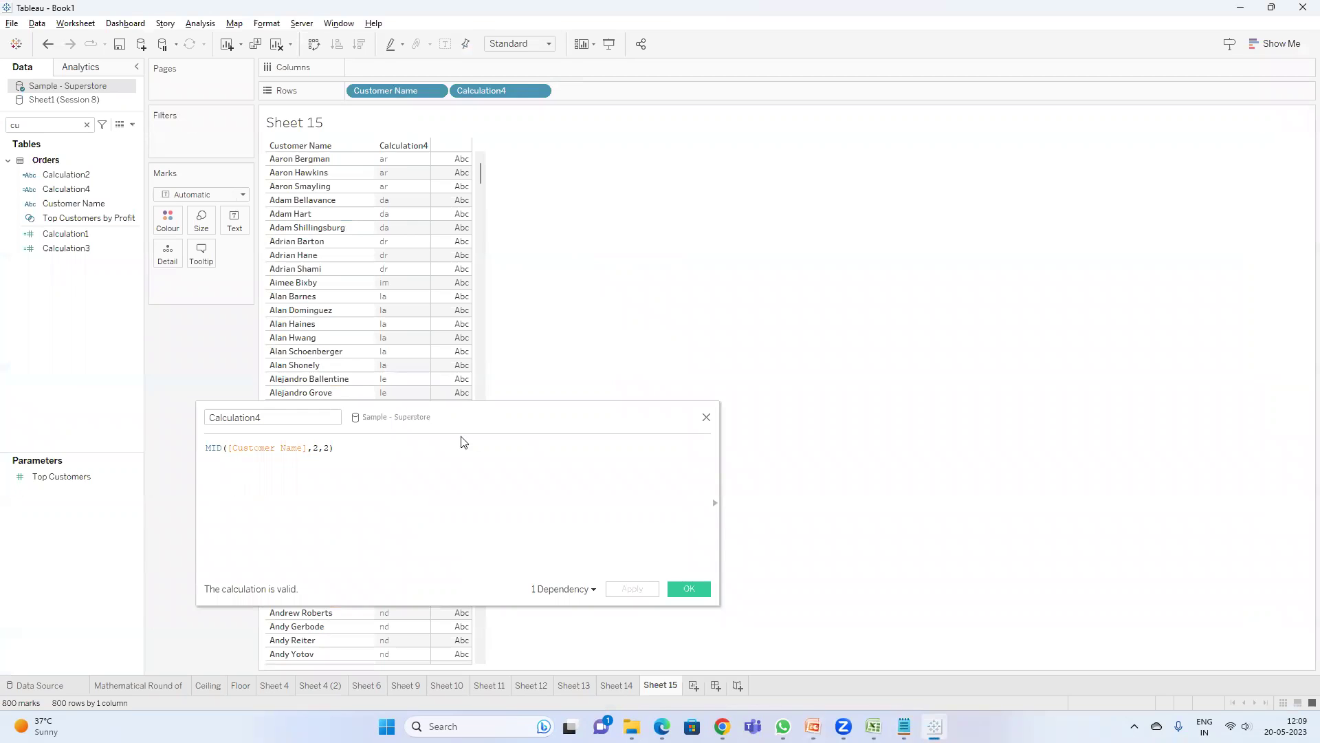
double_click(214, 448)
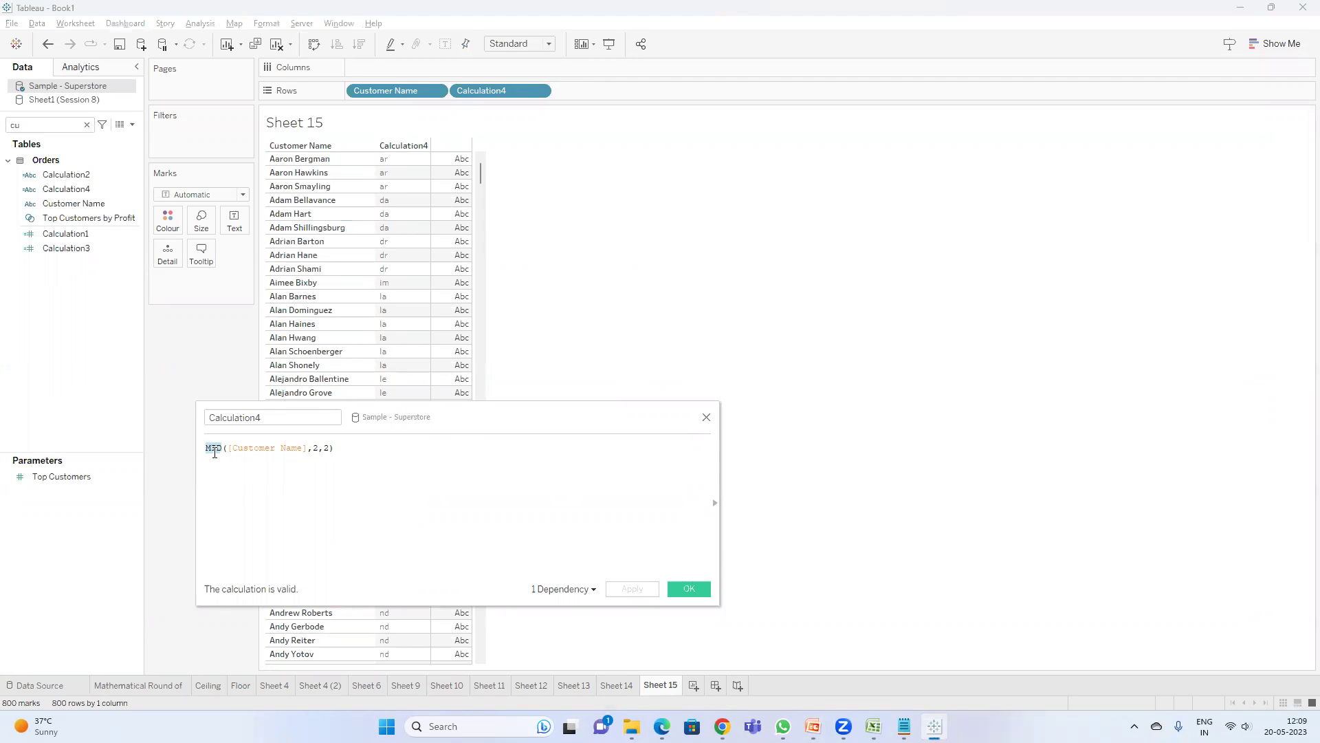
type("lef")
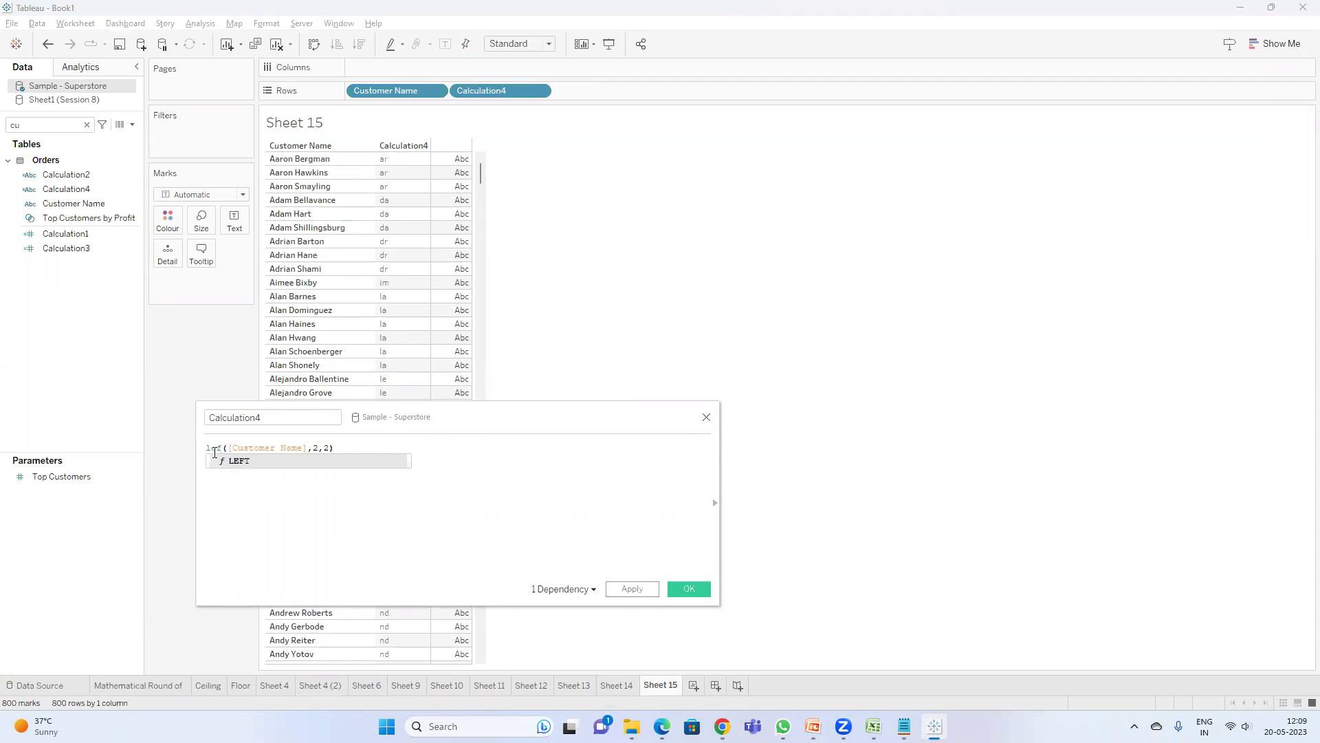
key("Return")
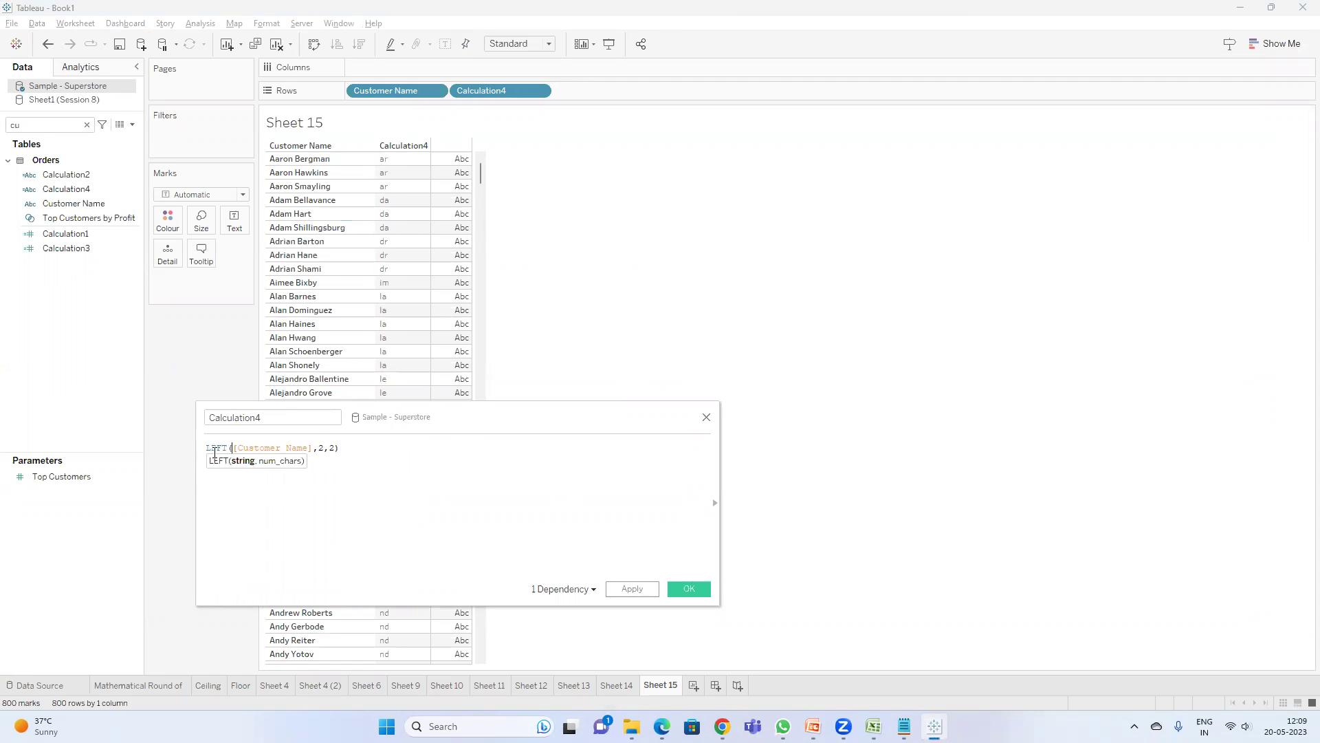
left_click(335, 449)
key("BackSpace")
key("BackSpace")
key("BackSpace")
type("4")
left_click(651, 590)
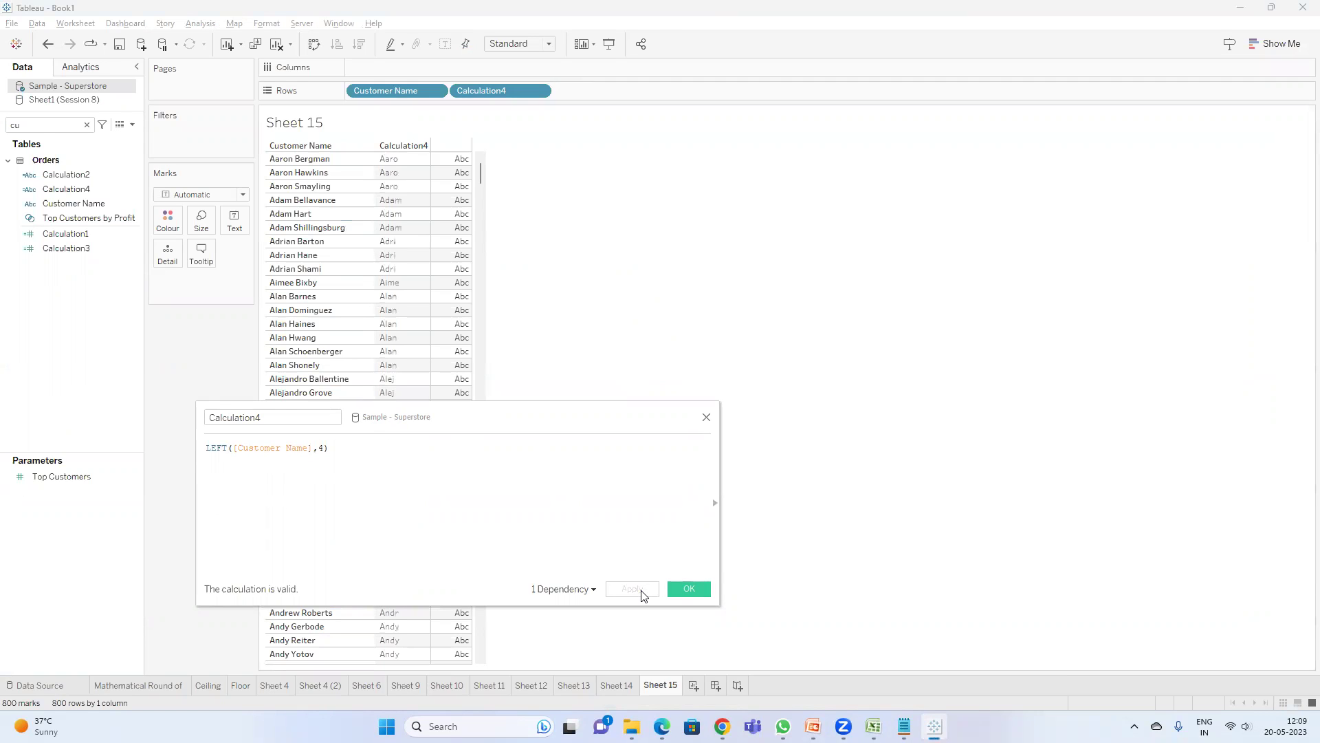
double_click(215, 448)
type("RIGHT")
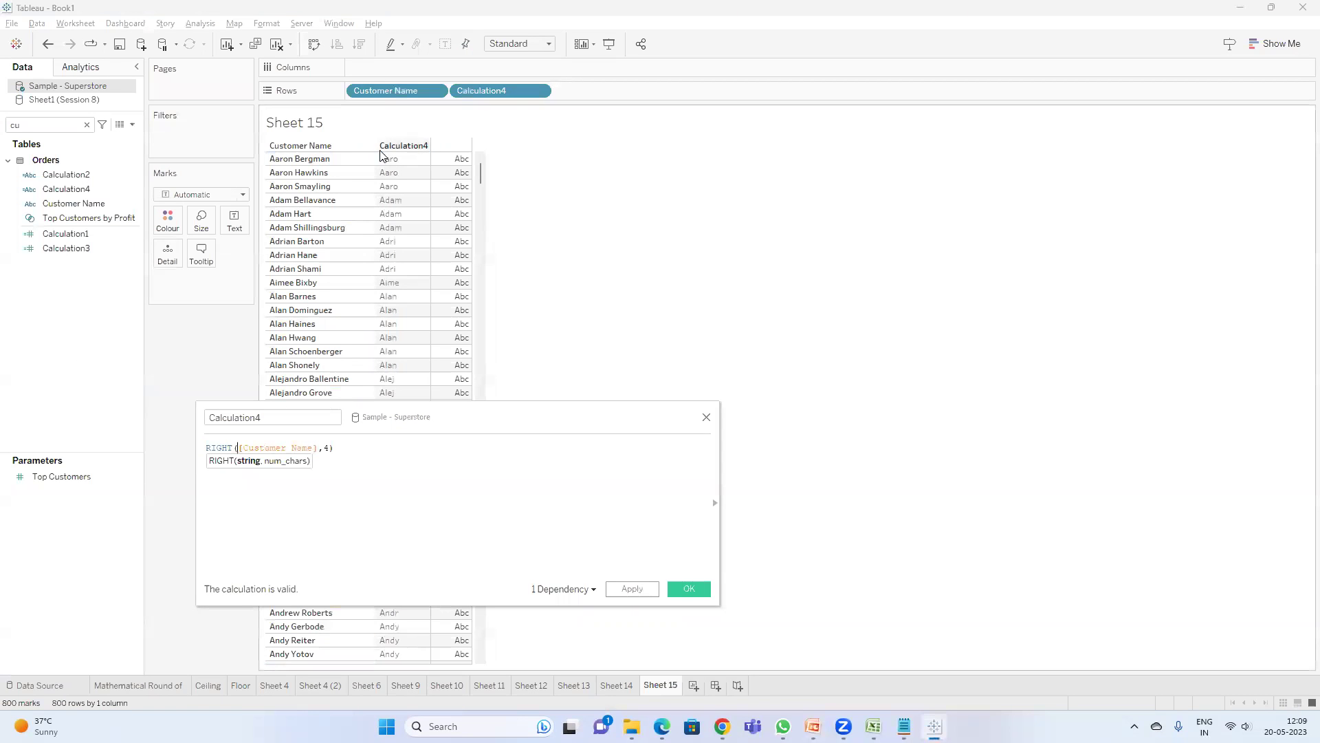
- Apply RIGHT([Customer Name],4), then switch the function to MID with start position 3
left_click(631, 589)
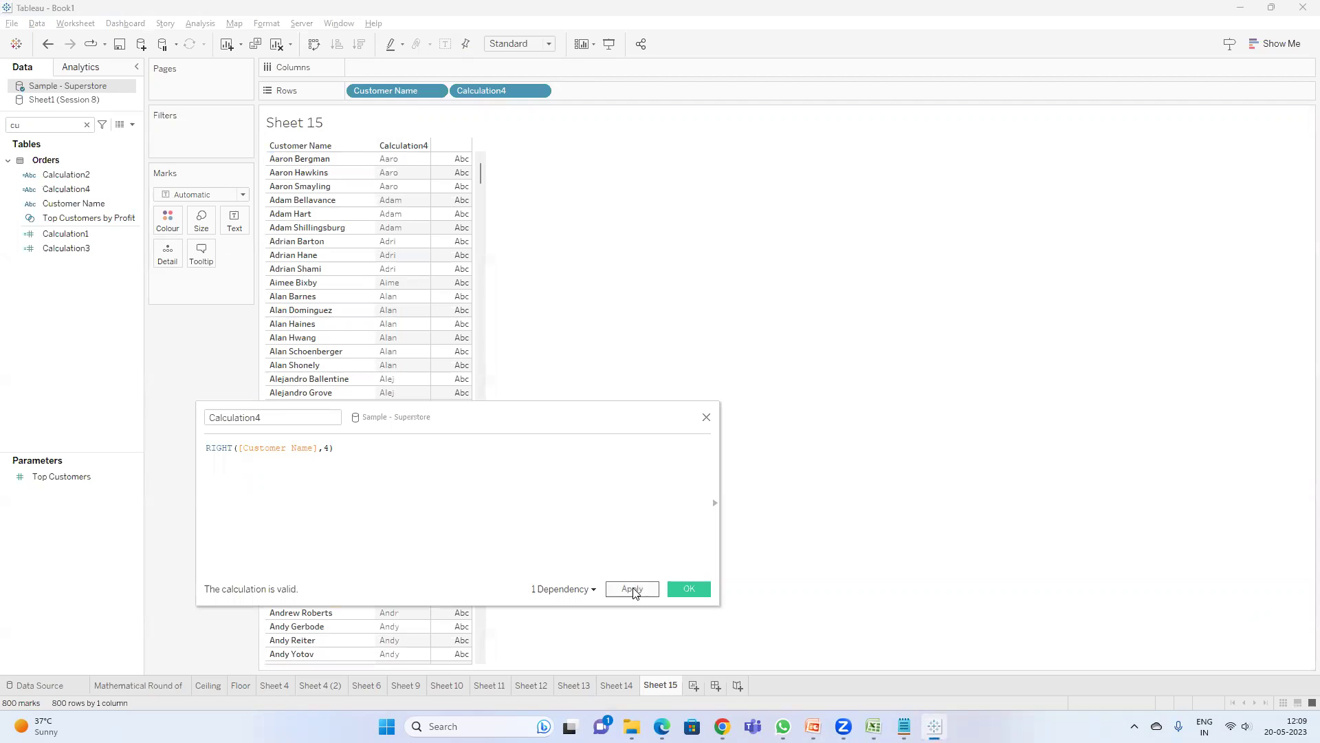
double_click(218, 448)
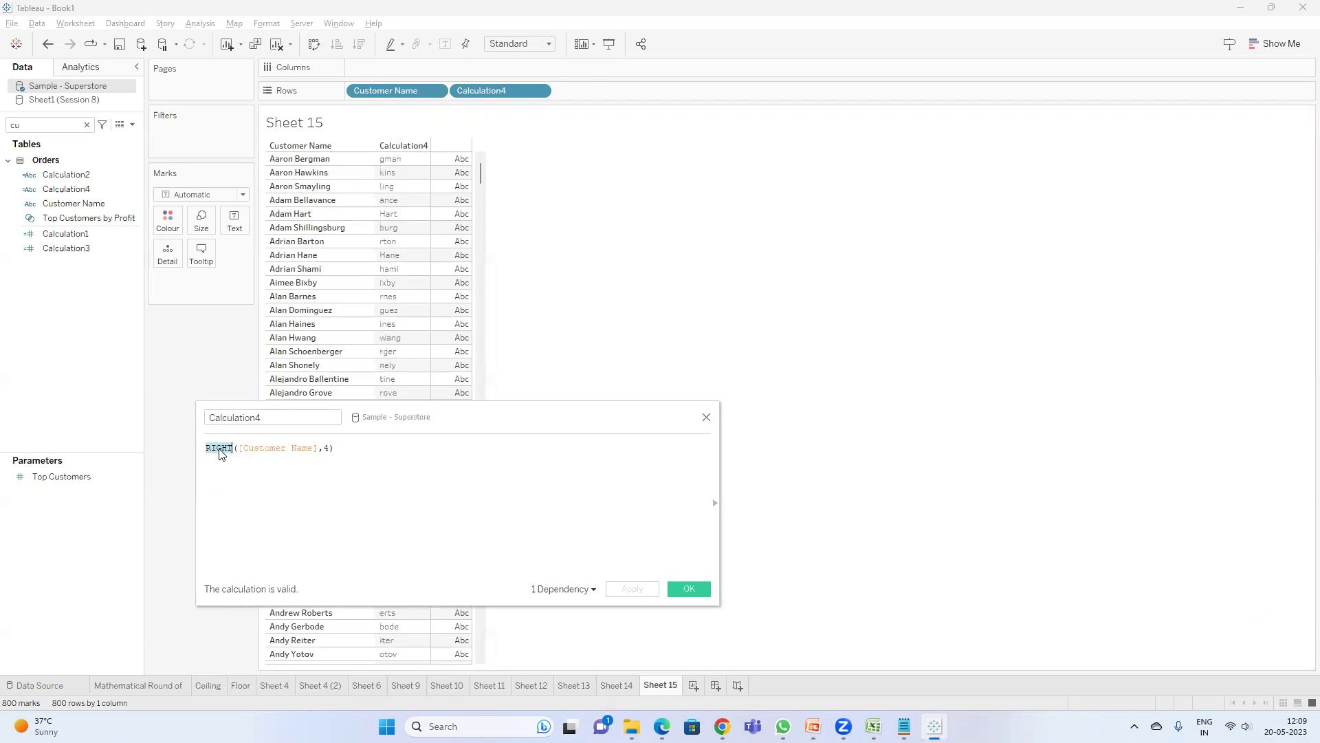
type("MID")
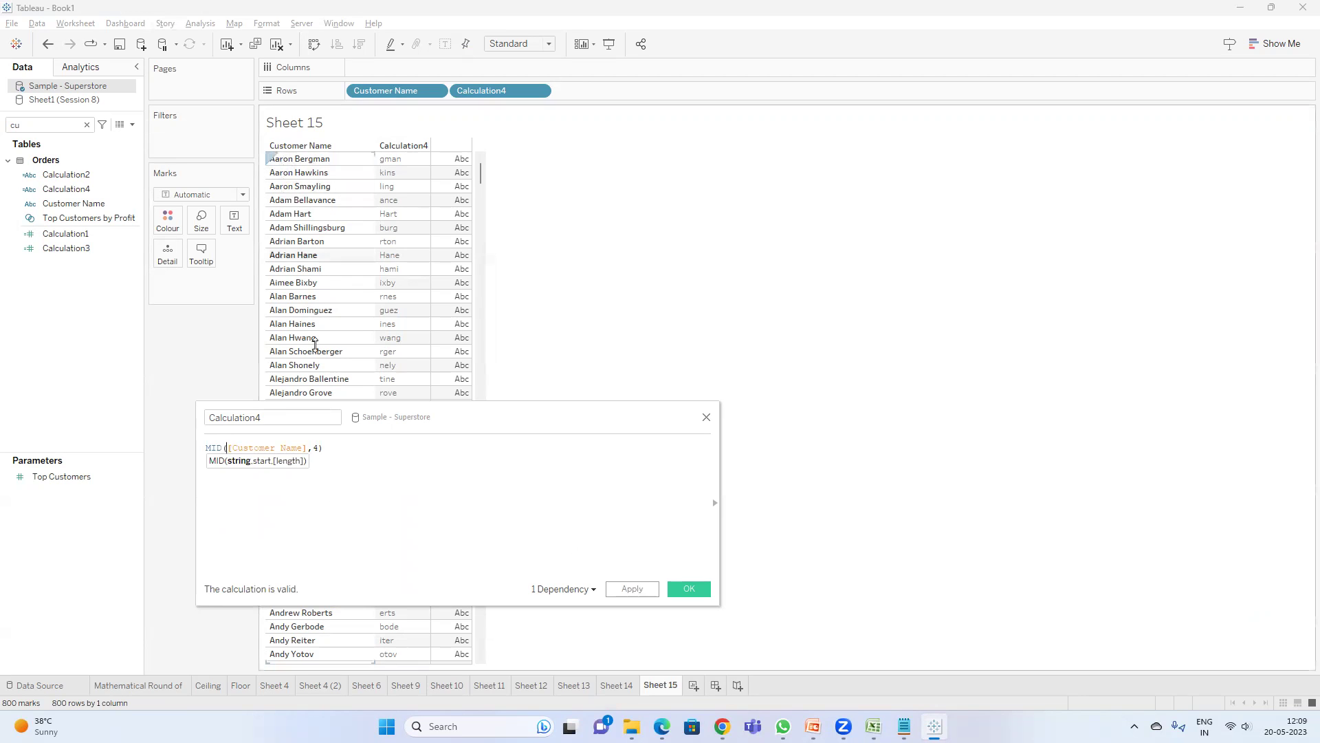
left_click(314, 448)
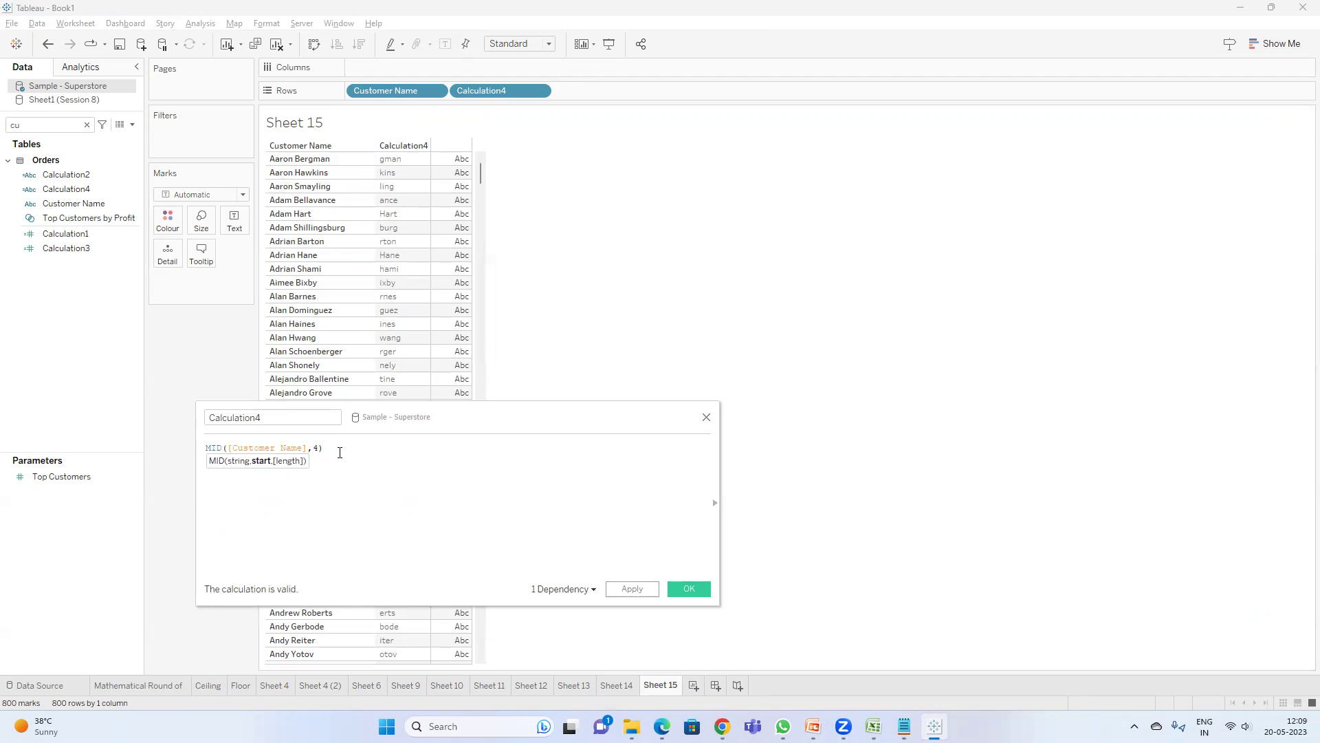
type("2,")
left_click(318, 450)
key("BackSpace")
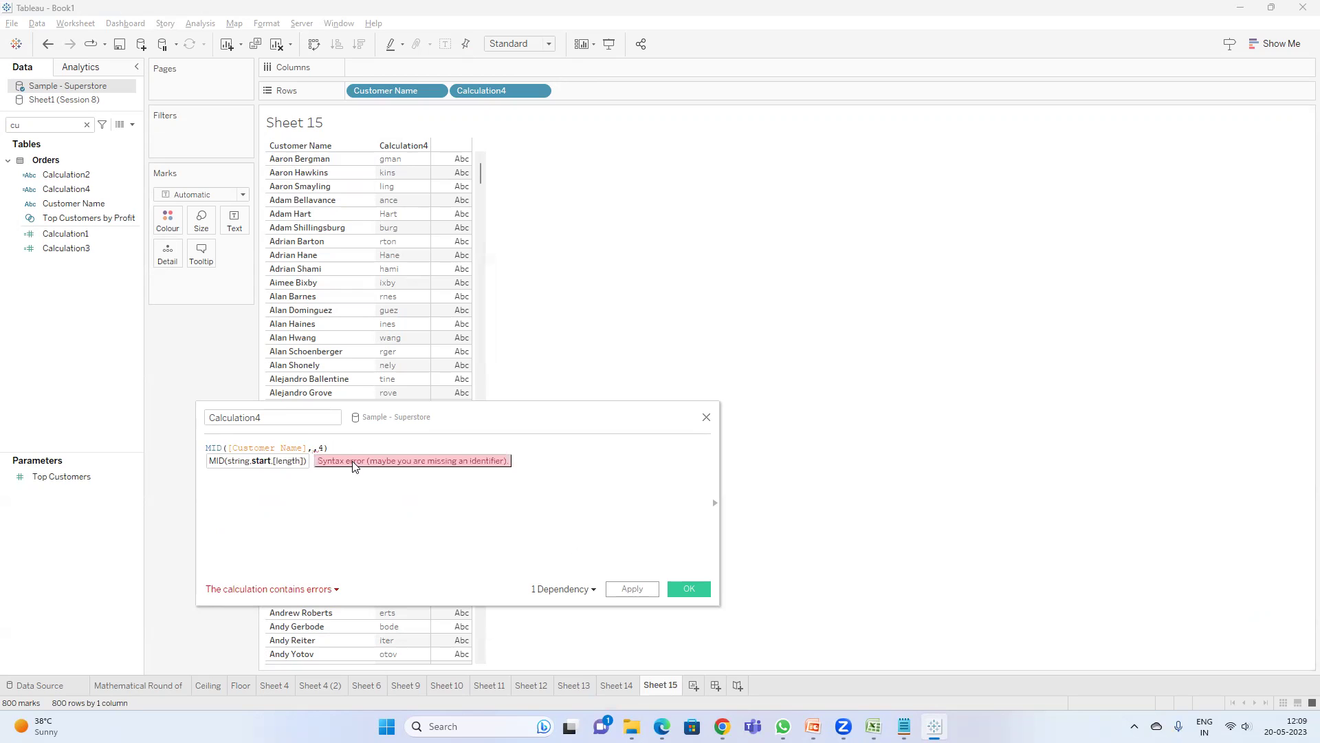
type("3")
- Set the MID length to 3, apply MID([Customer Name],3,3), and close the editor
left_click(330, 449)
key("BackSpace")
type("3)")
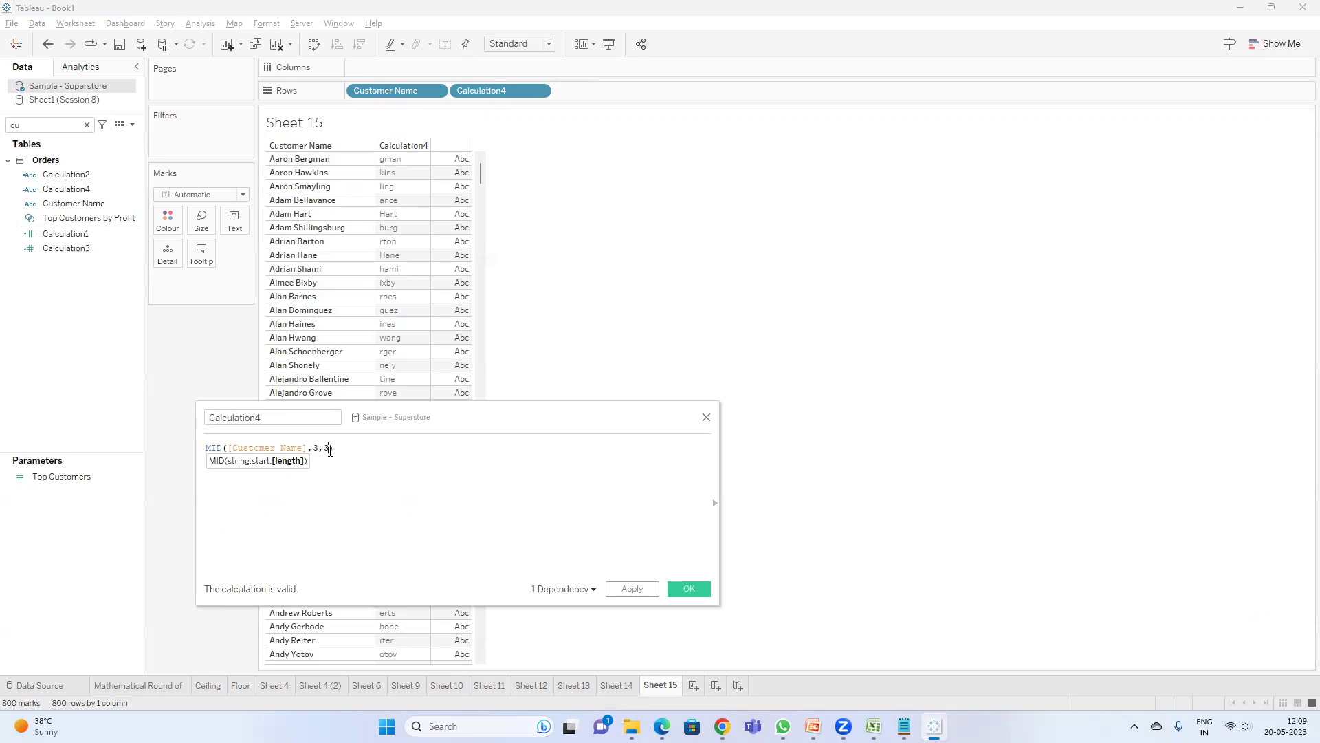
left_click(632, 590)
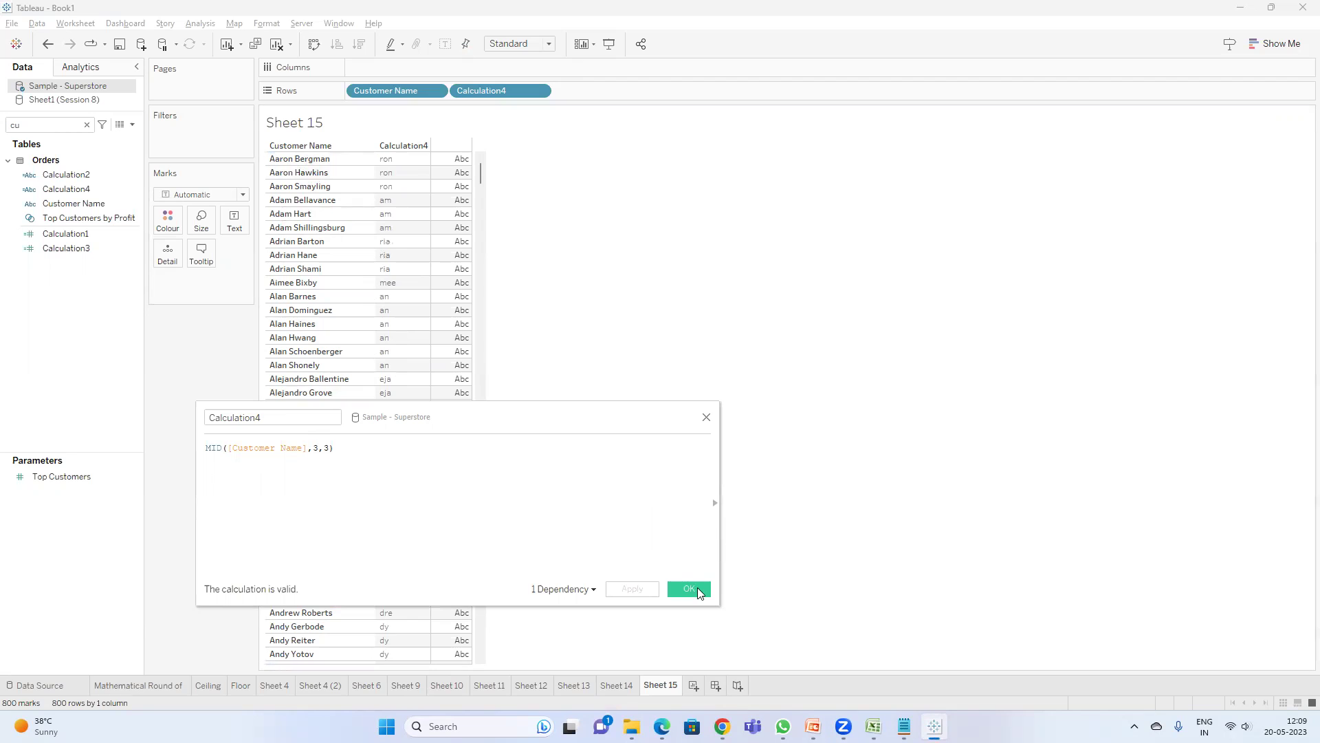
left_click(689, 590)
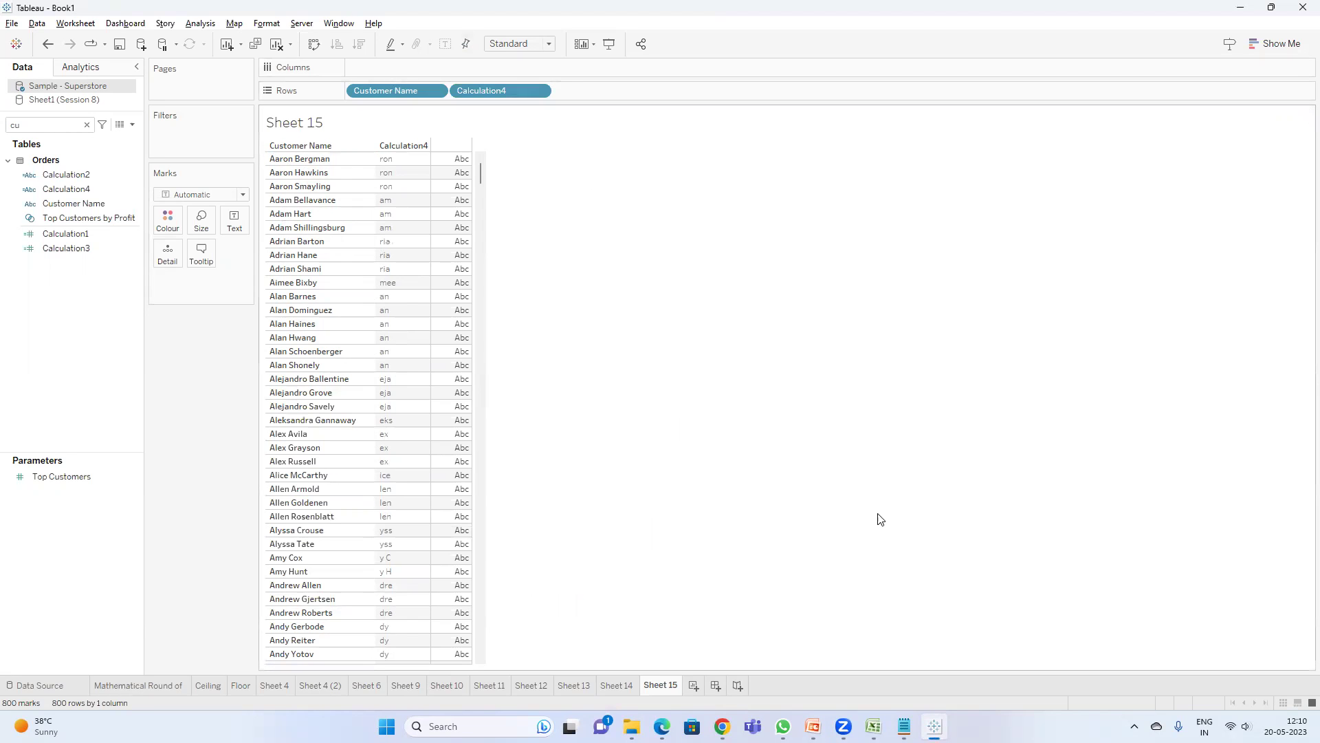
left_click(813, 726)
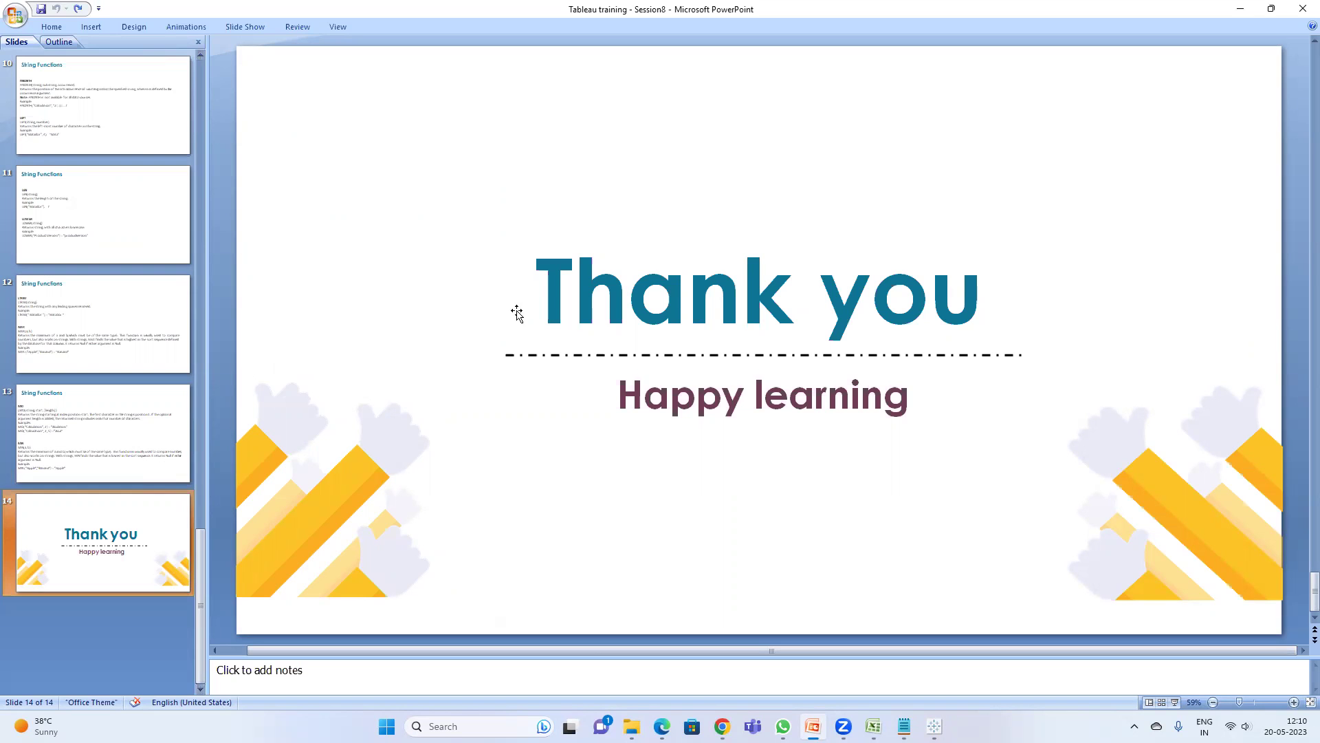
left_click(1234, 8)
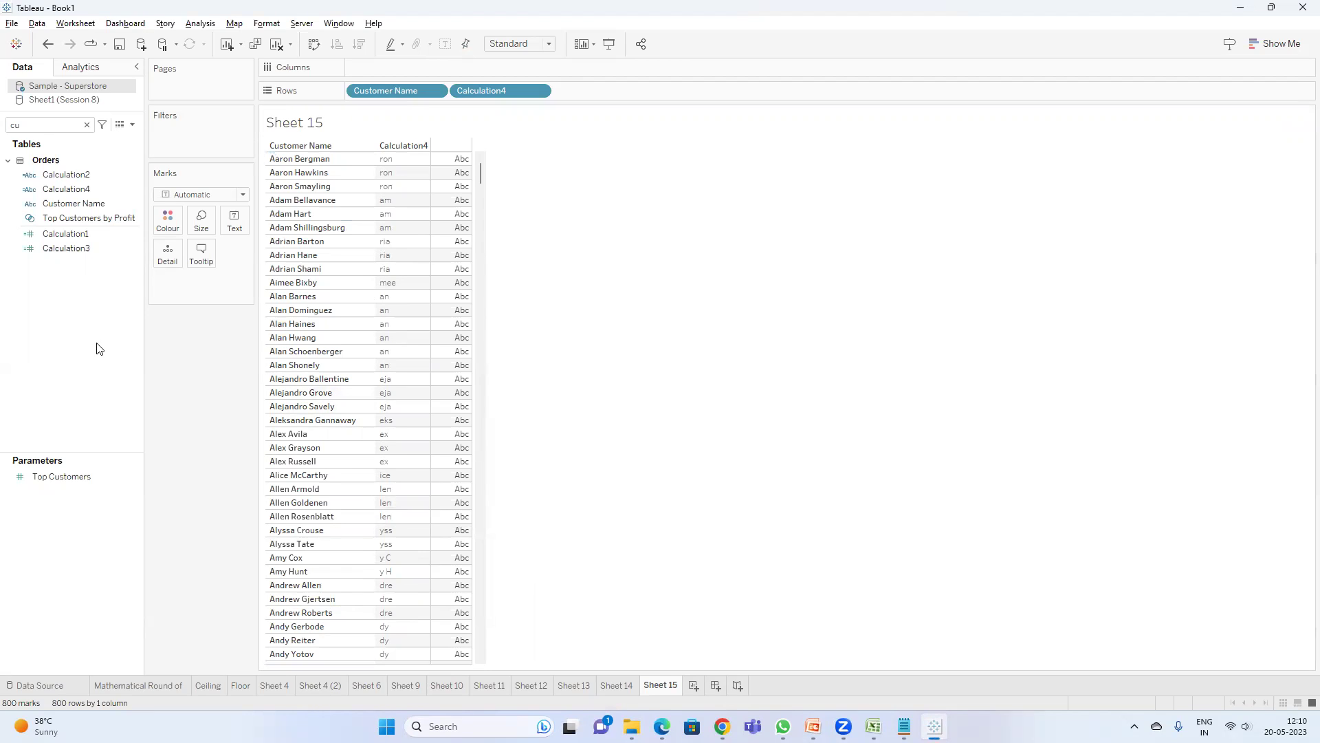
- Open the Calculation2 formula for editing from the data pane
right_click(78, 204)
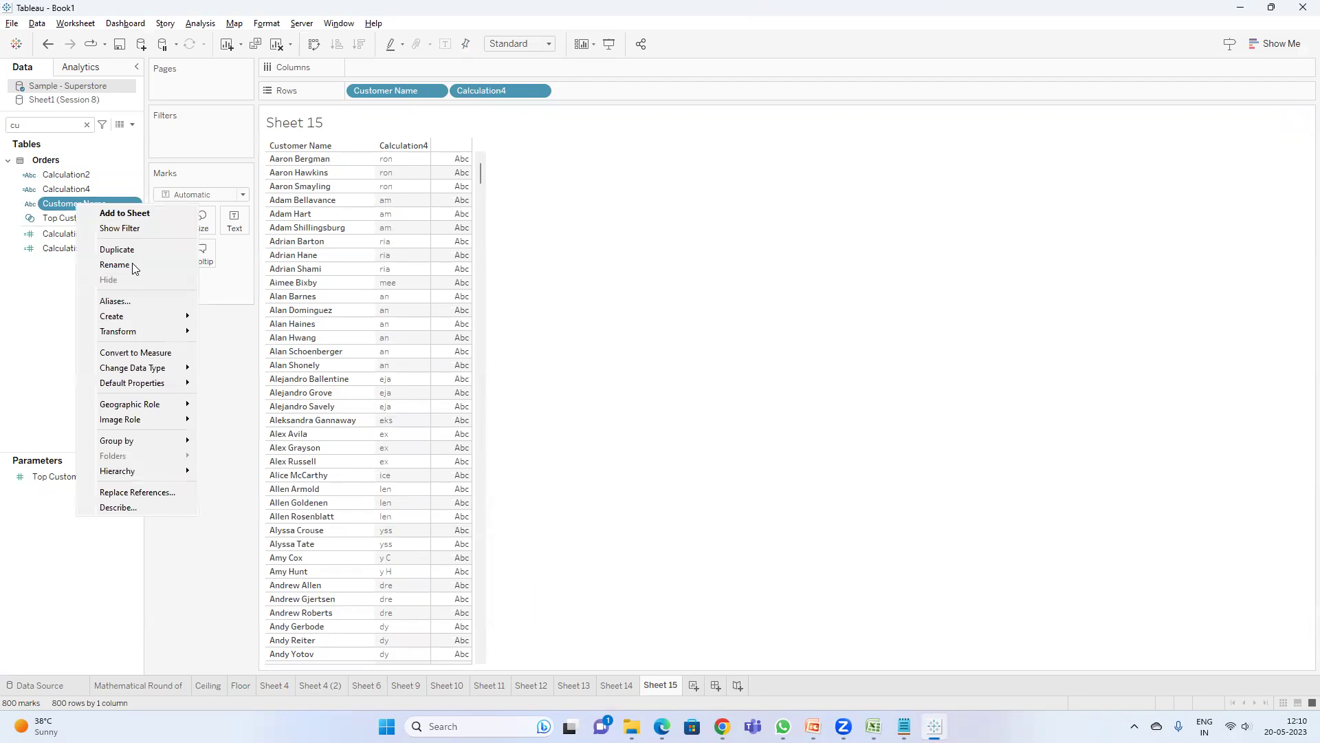
right_click(69, 176)
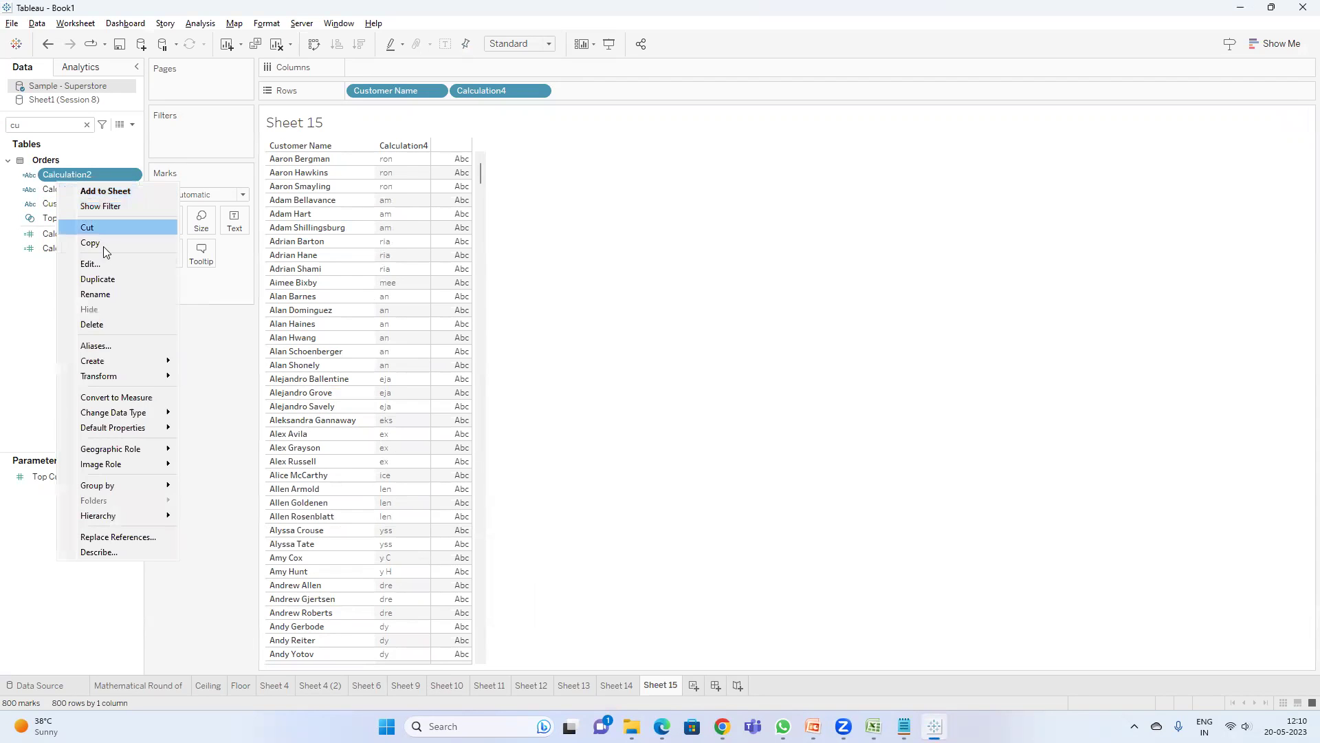
left_click(99, 264)
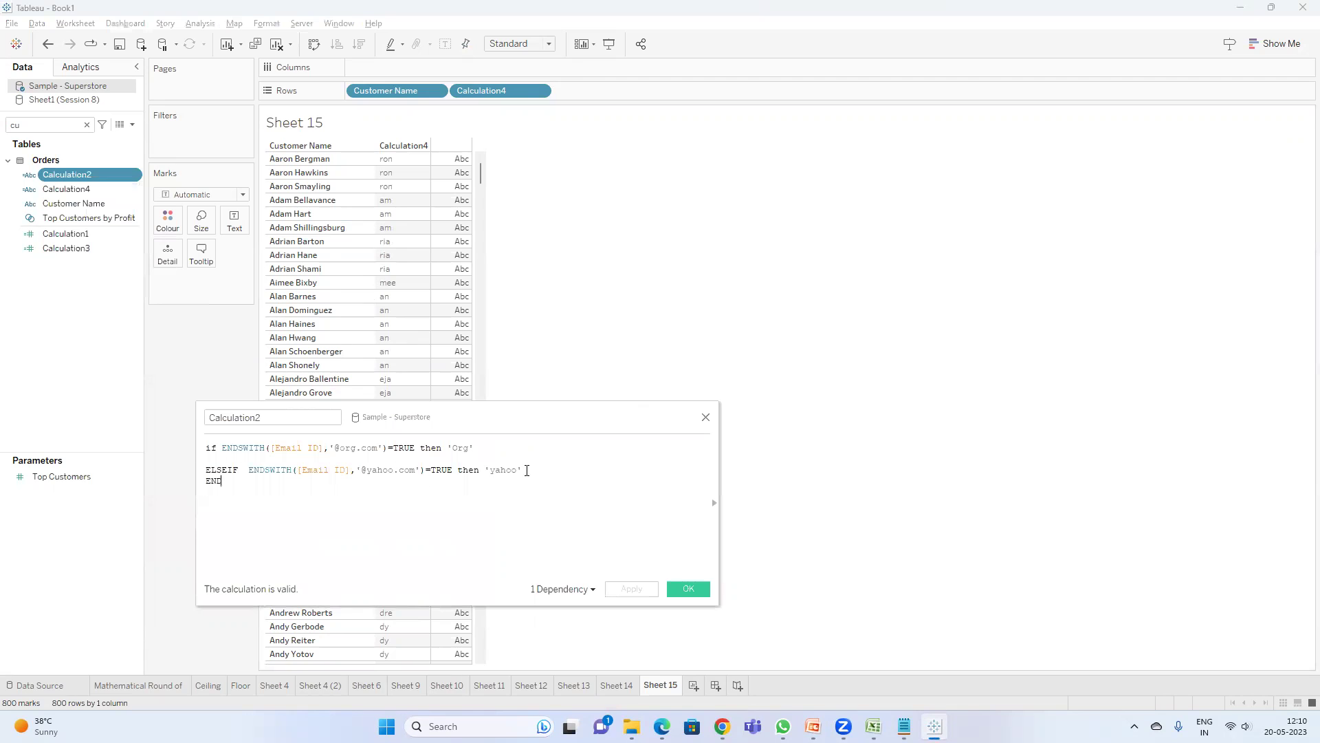
left_click(238, 474)
- Add an else line and a closing END to the Calculation2 formula
key("Return")
type("es")
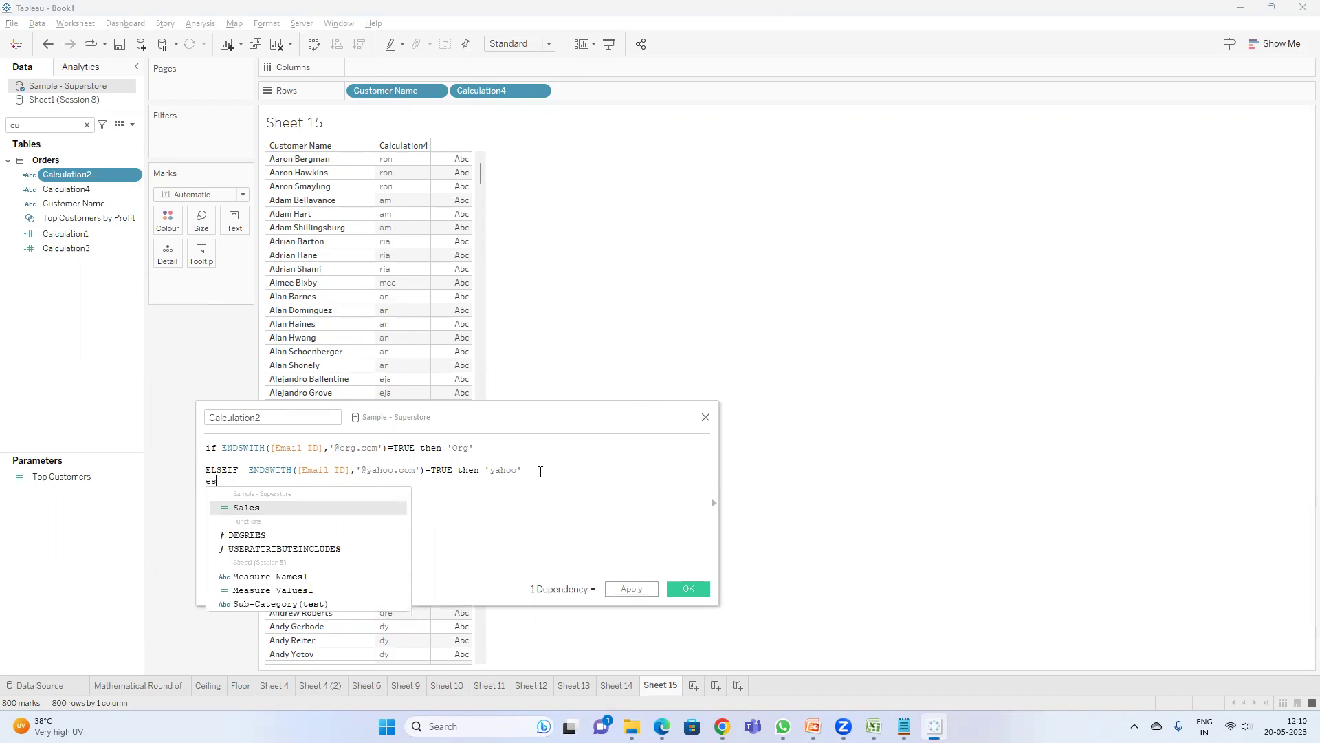
key("BackSpace")
type("lse")
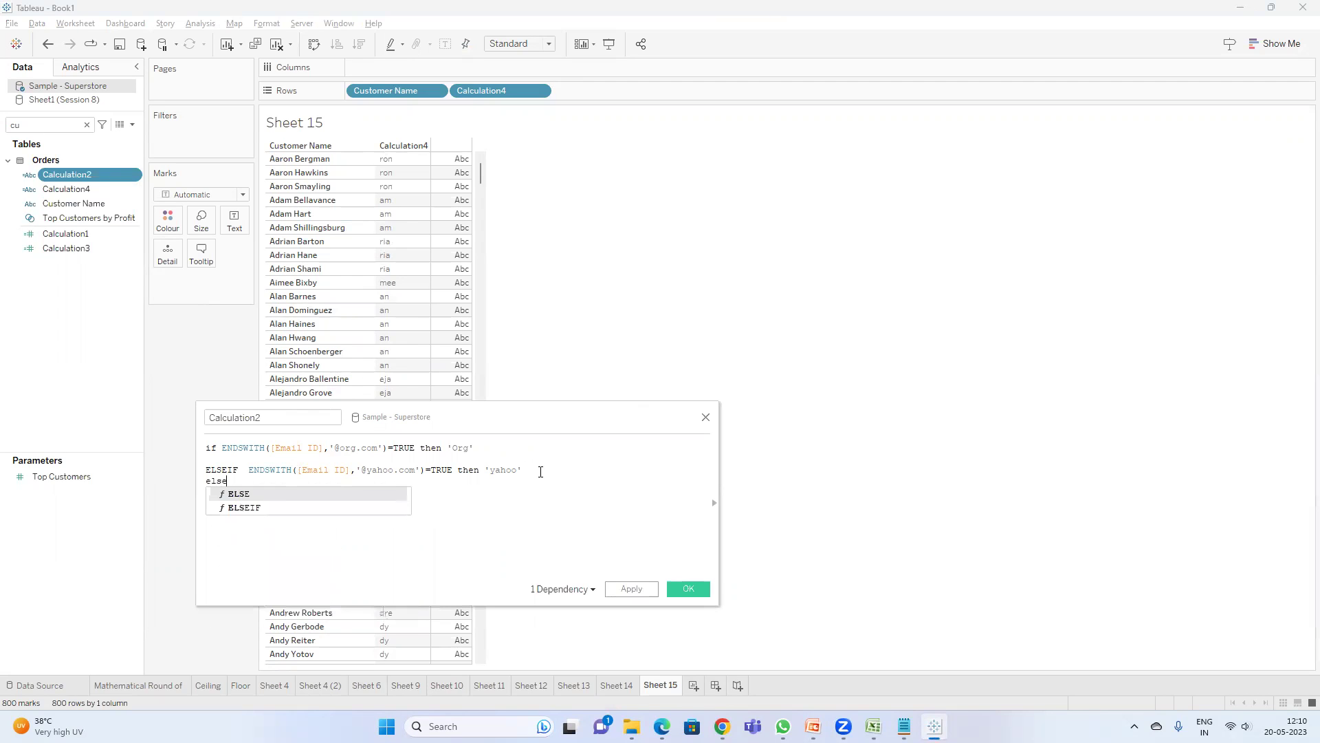
key("Return")
type("END")
- Enter 'no email id' as the else branch's return value
left_click_drag(426, 475, 247, 471)
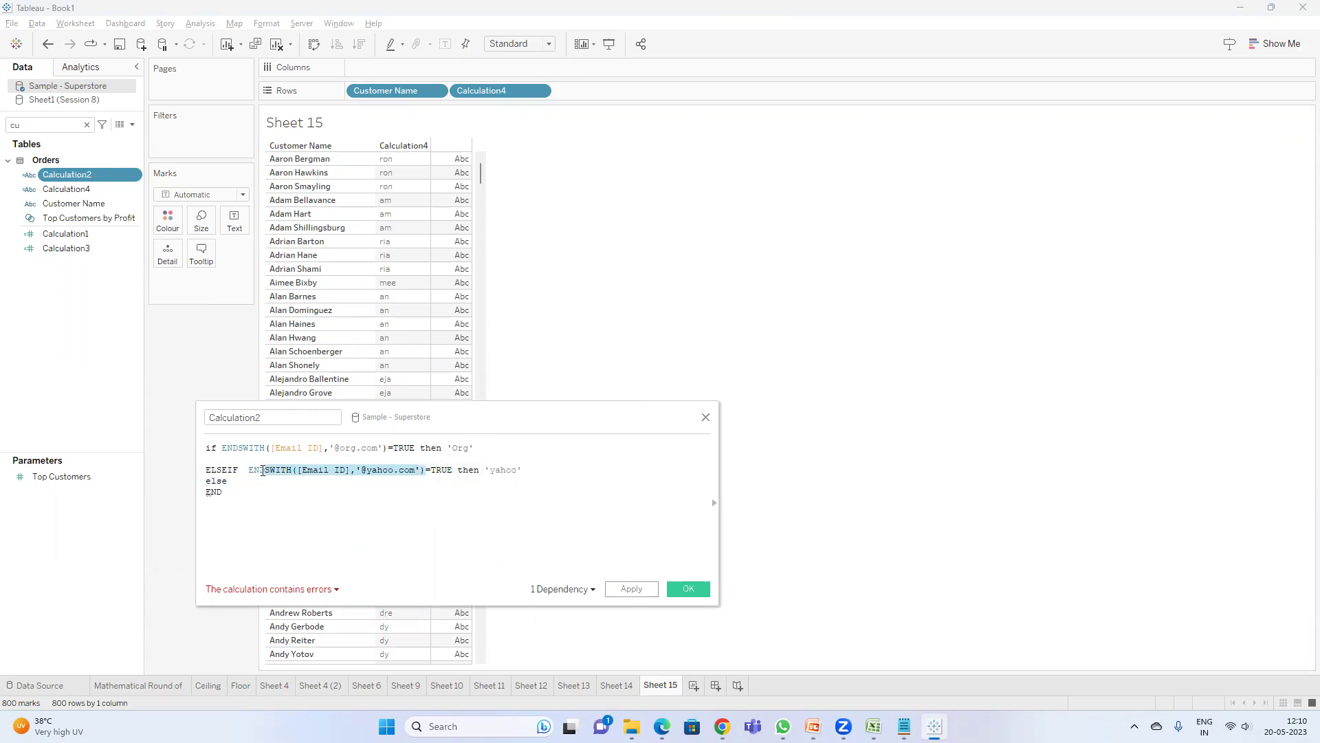
left_click(258, 479)
type("''")
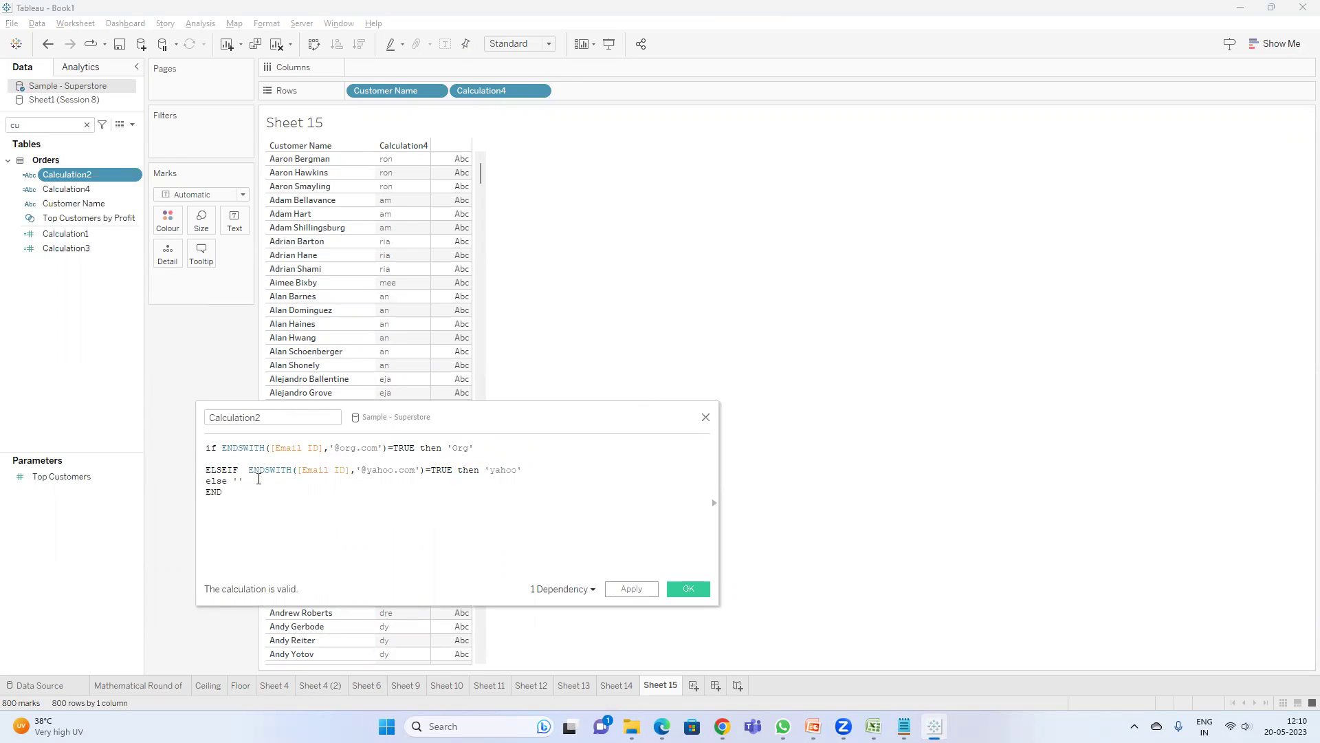
type("no email id")
- Try turning the else line into else if, review the error, and revert it to else
left_click(229, 482)
type("if")
left_click(281, 590)
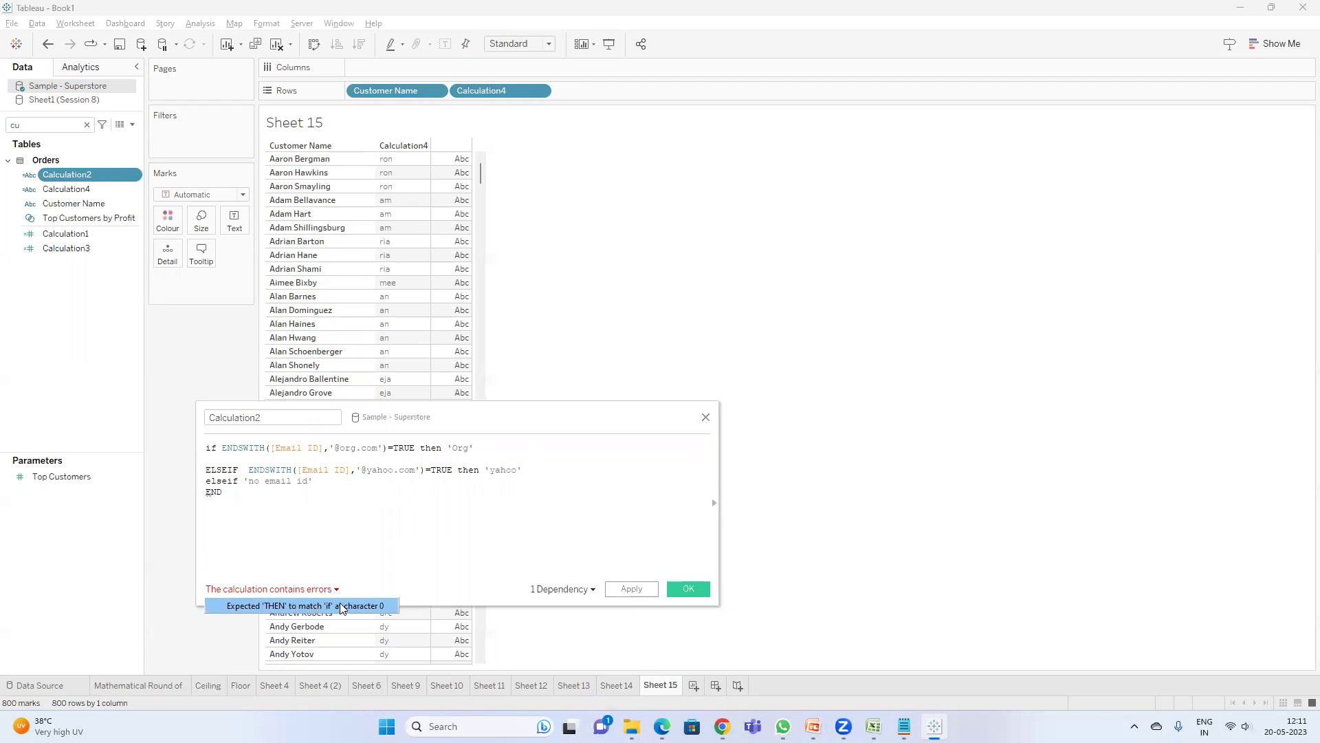
left_click(245, 480)
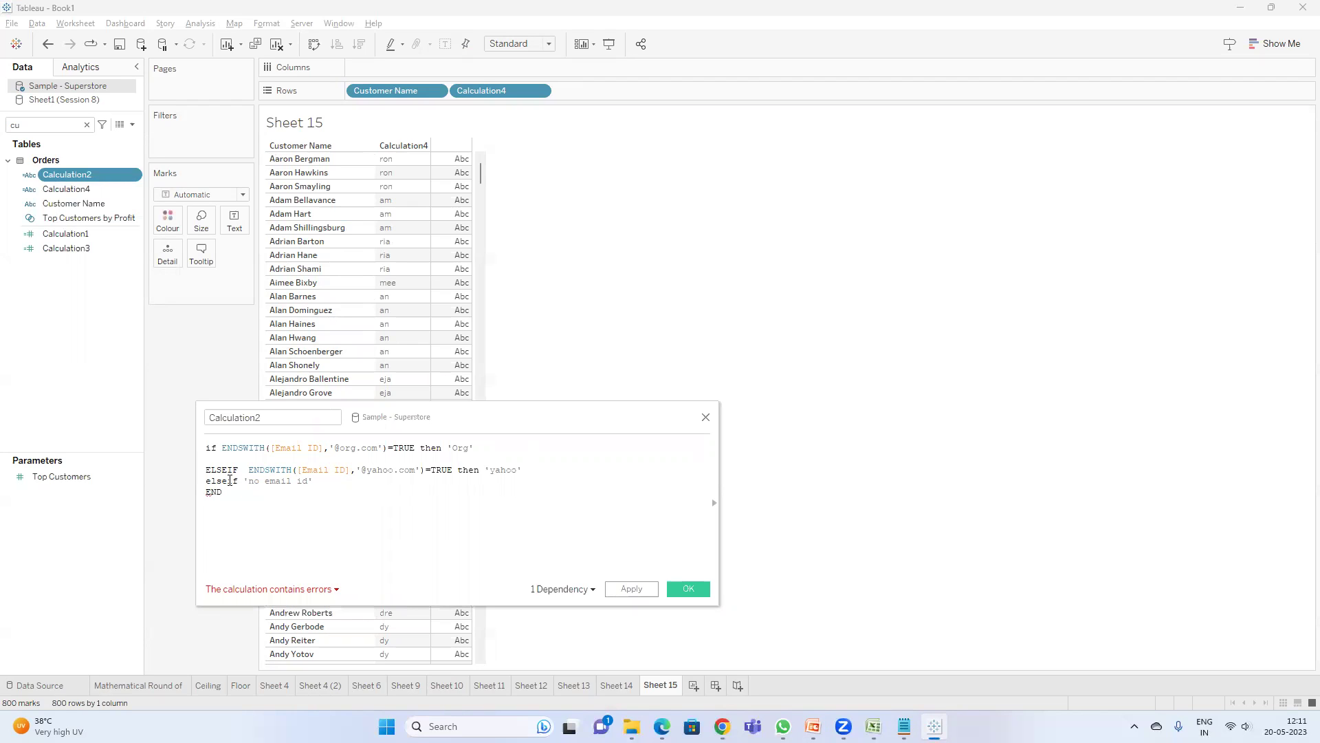
key("BackSpace")
key("BackSpace")
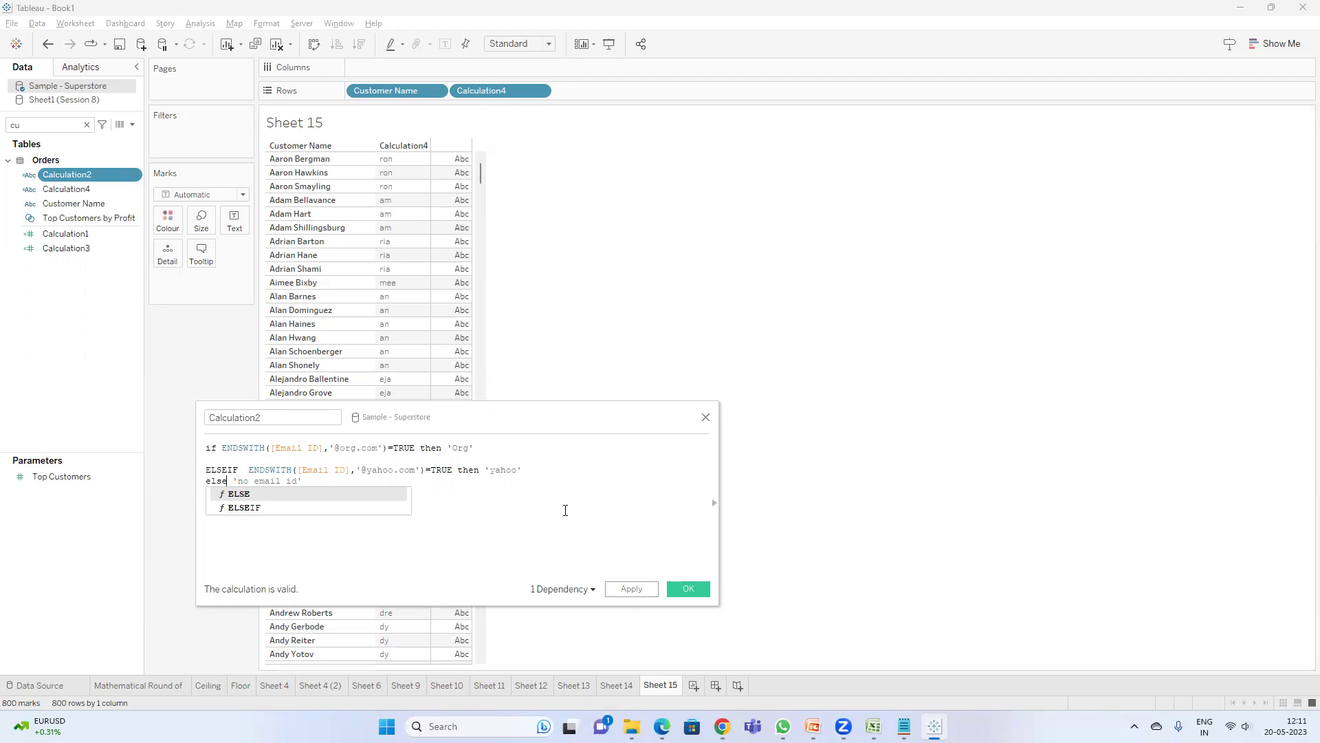
key("Escape")
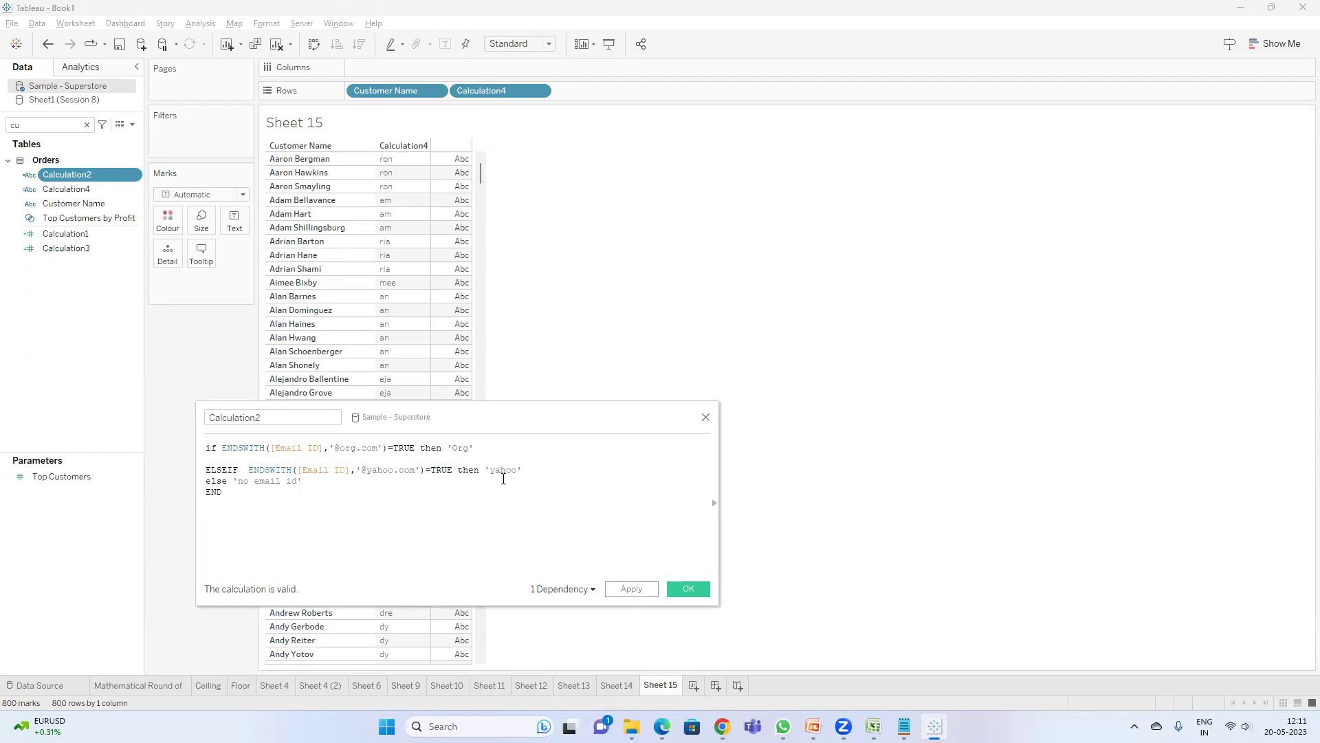
- Retype 'then' right after =TRUE on the ELSEIF line, put 'yahoo' on its own line, and view Sheet 14
double_click(474, 474)
key("BackSpace")
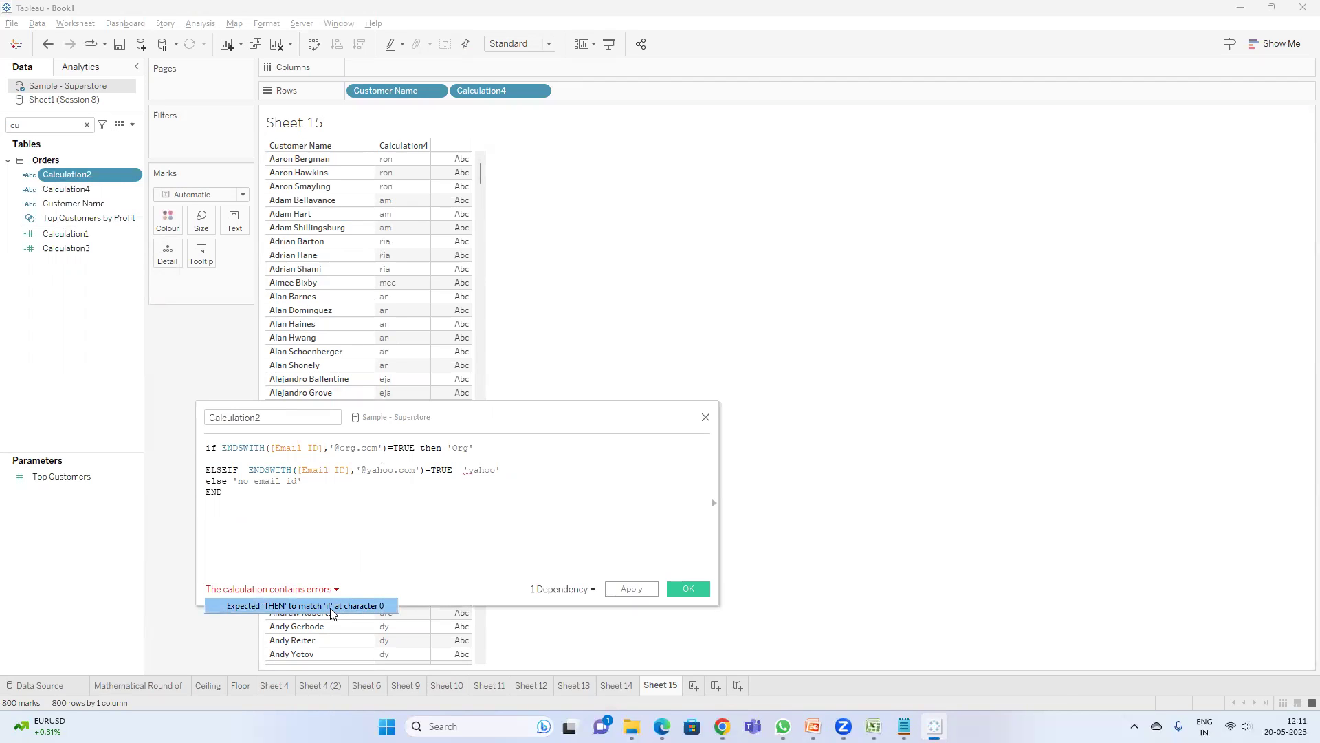
left_click(455, 470)
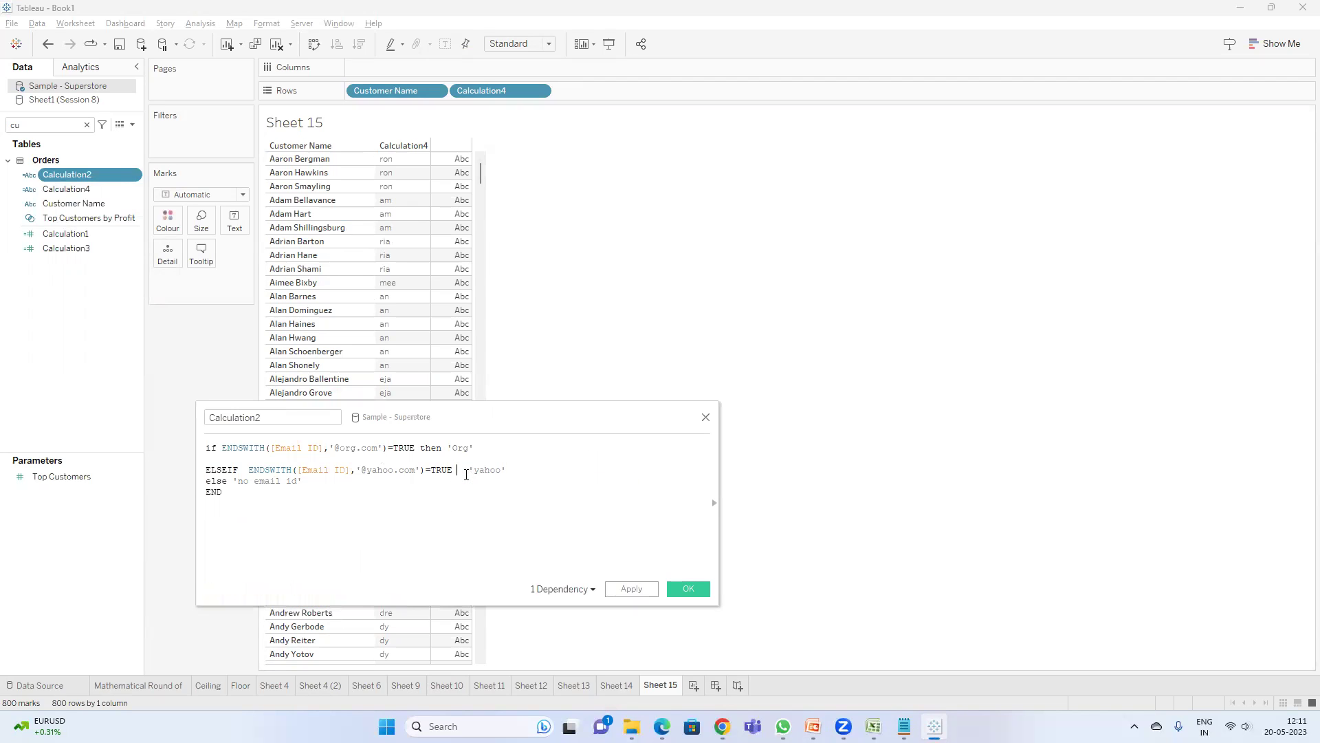
type("then")
key("Return")
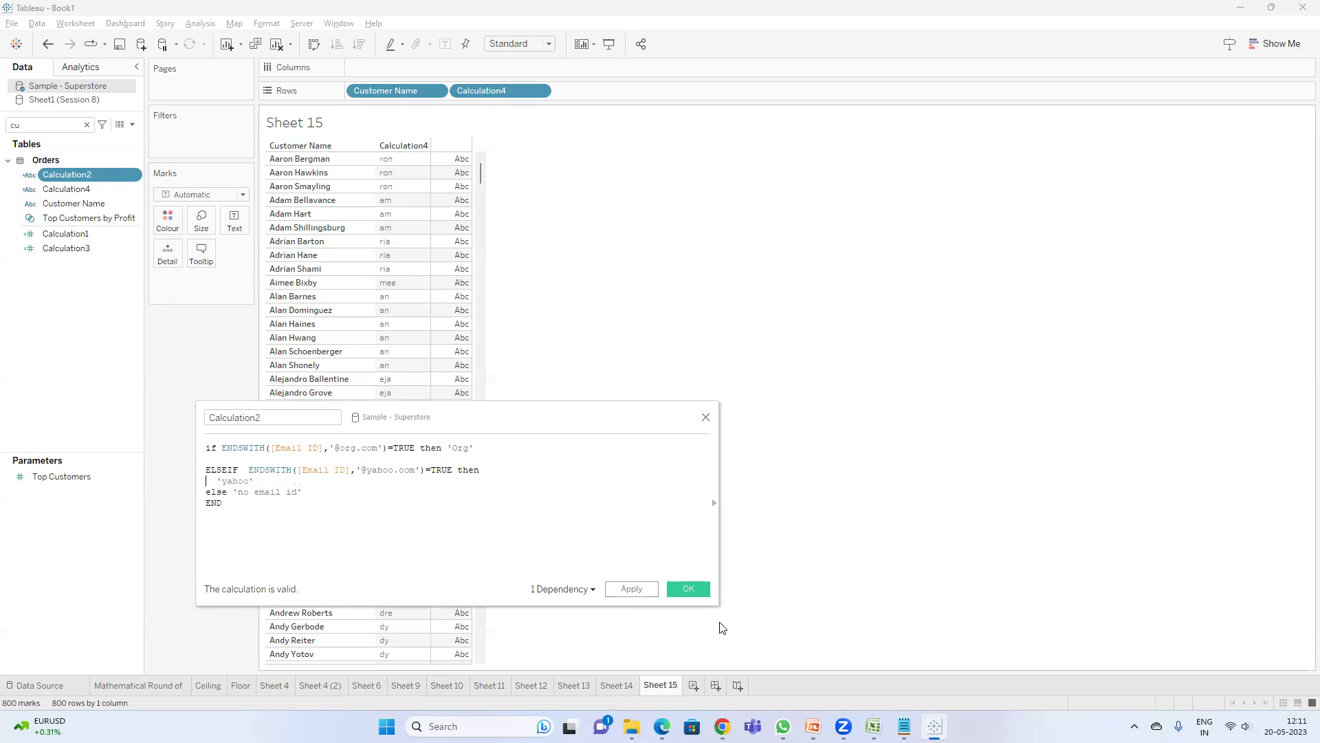
left_click(619, 685)
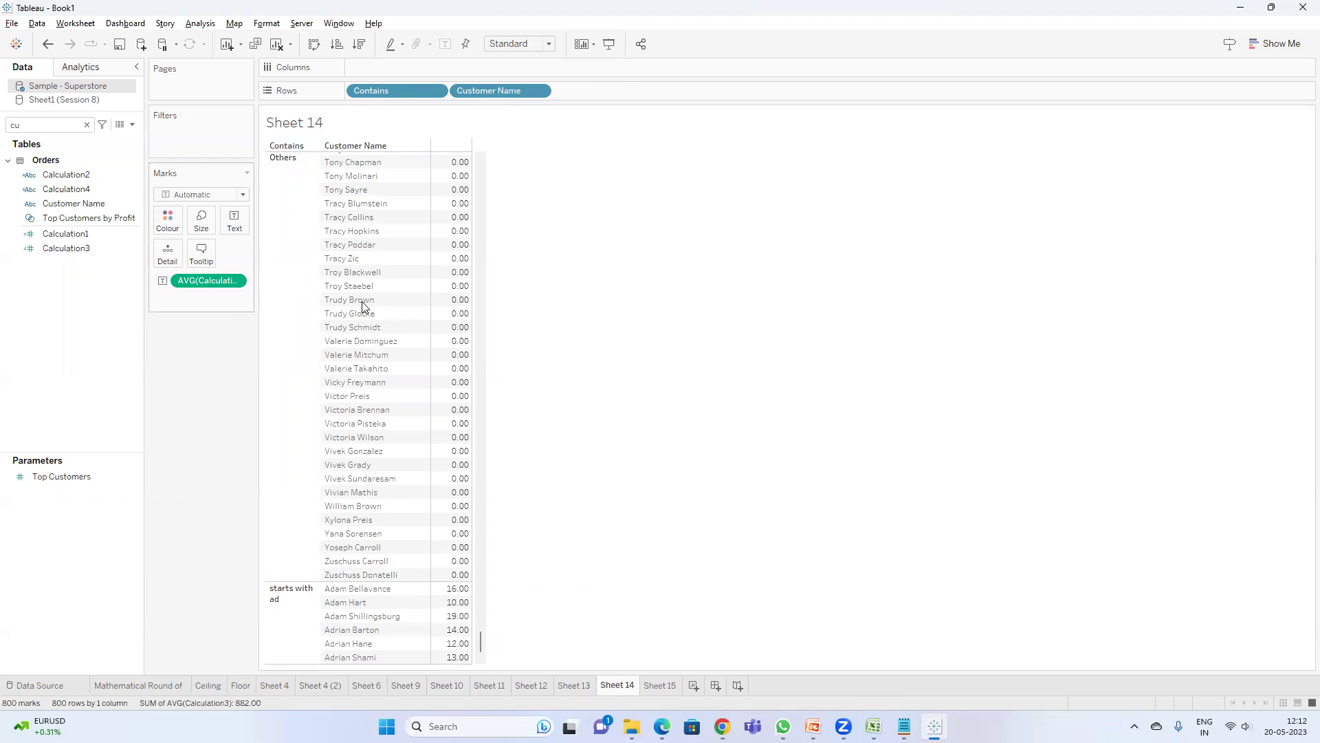
- Back on Sheet 15, find Calculation4 in the field list and open it for editing
left_click(673, 684)
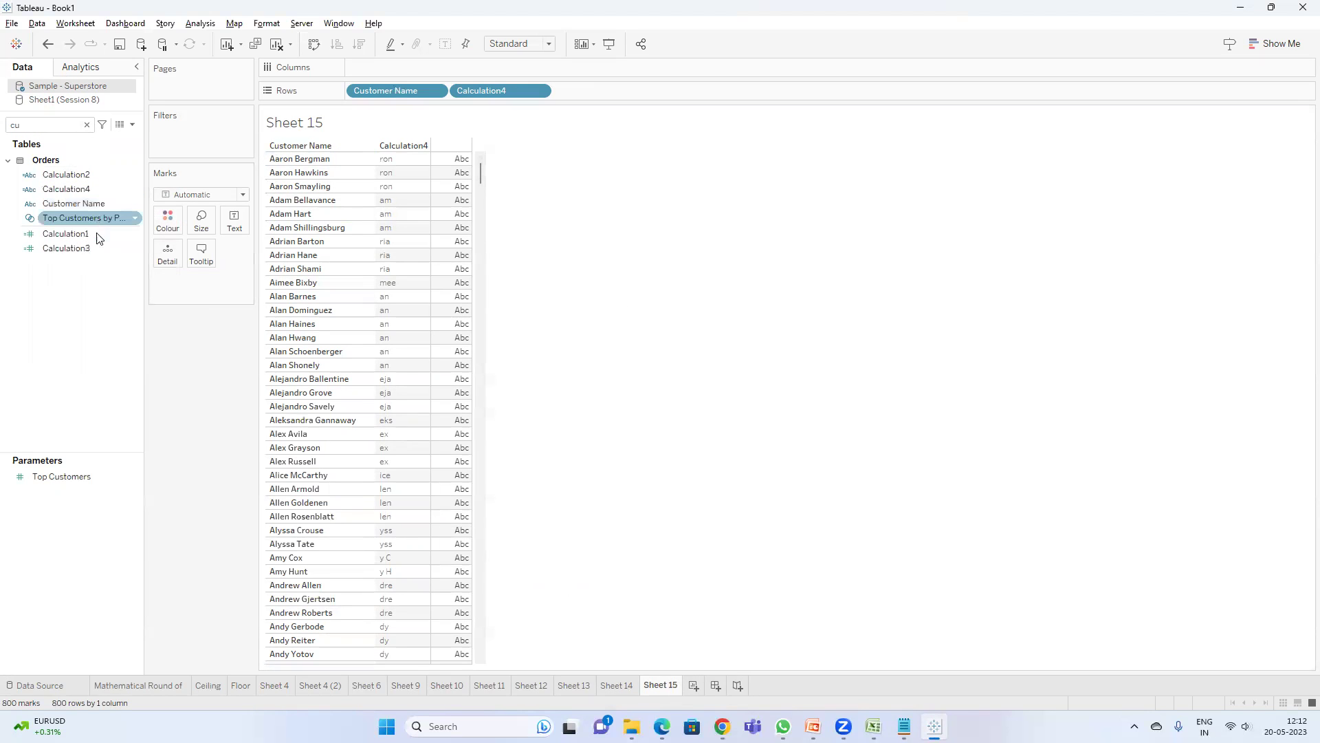
key("BackSpace")
type("a")
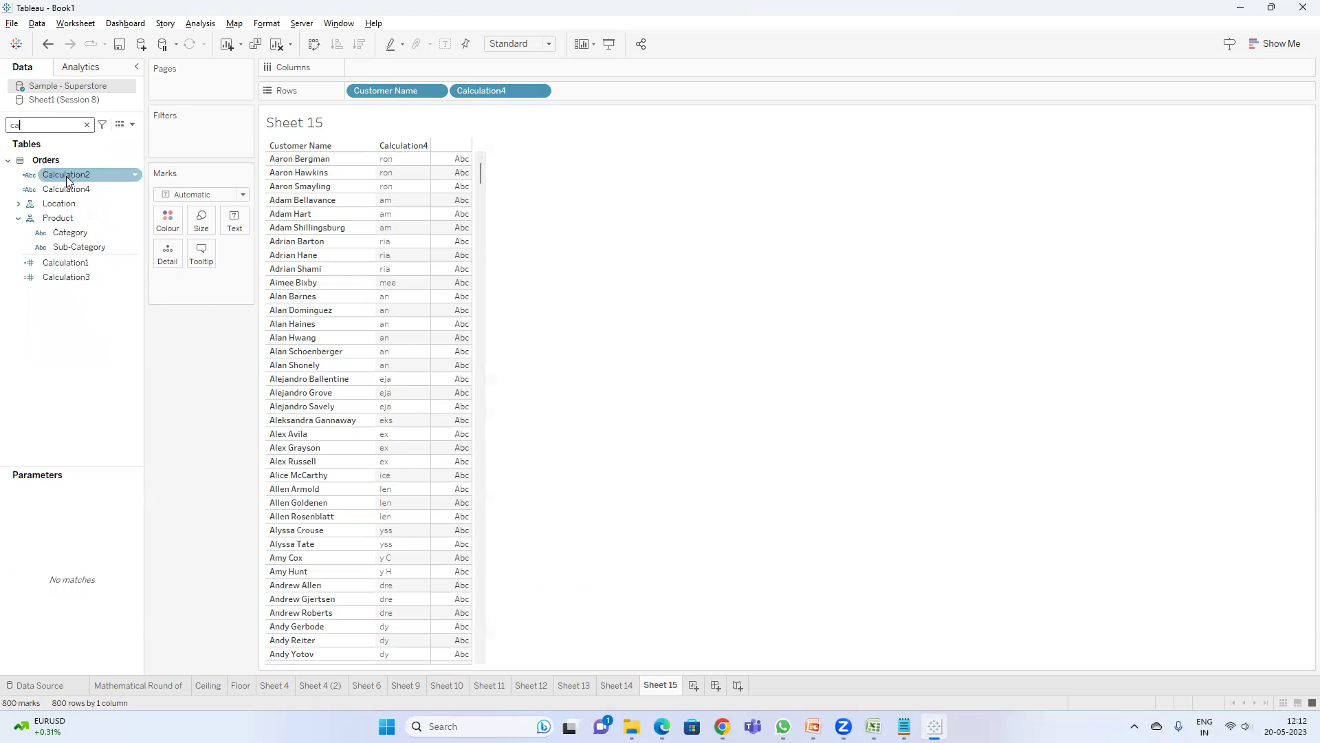
right_click(66, 187)
left_click(103, 272)
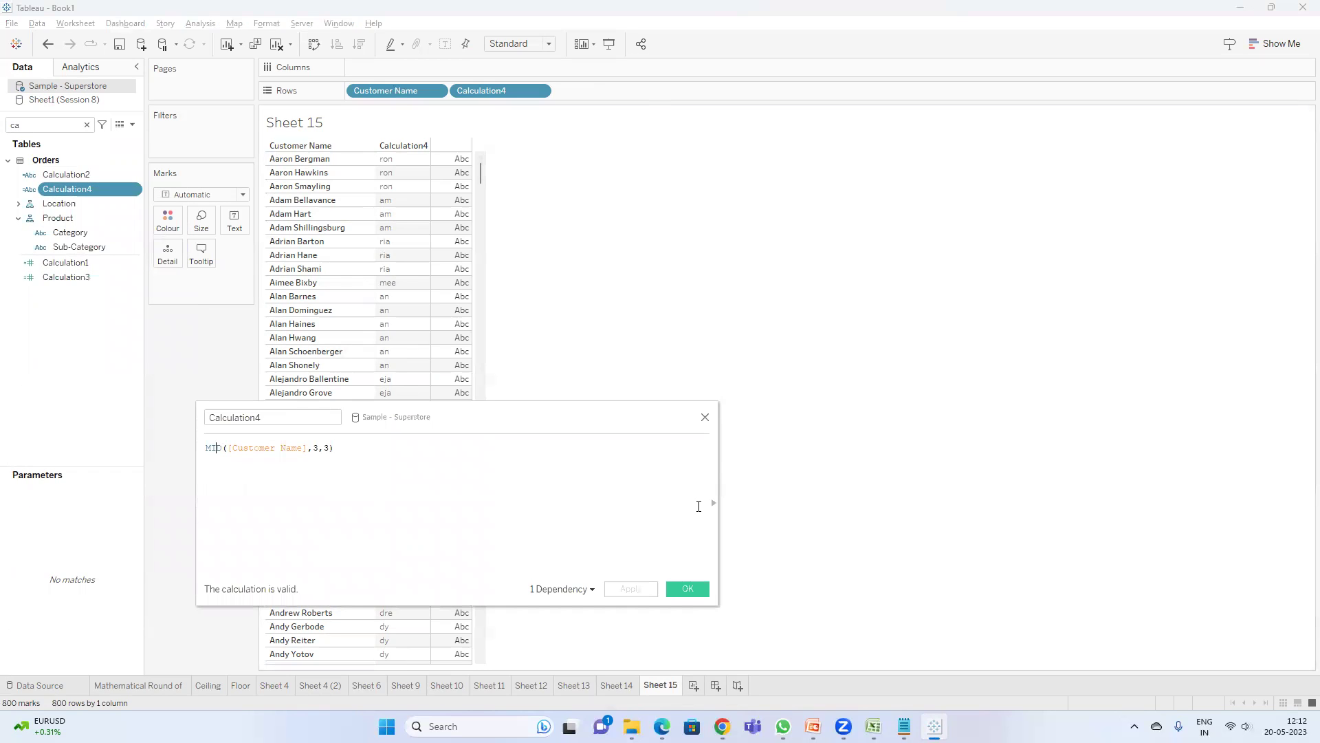
- Show the function reference and replace MID's numeric argument with 'a'
left_click(713, 503)
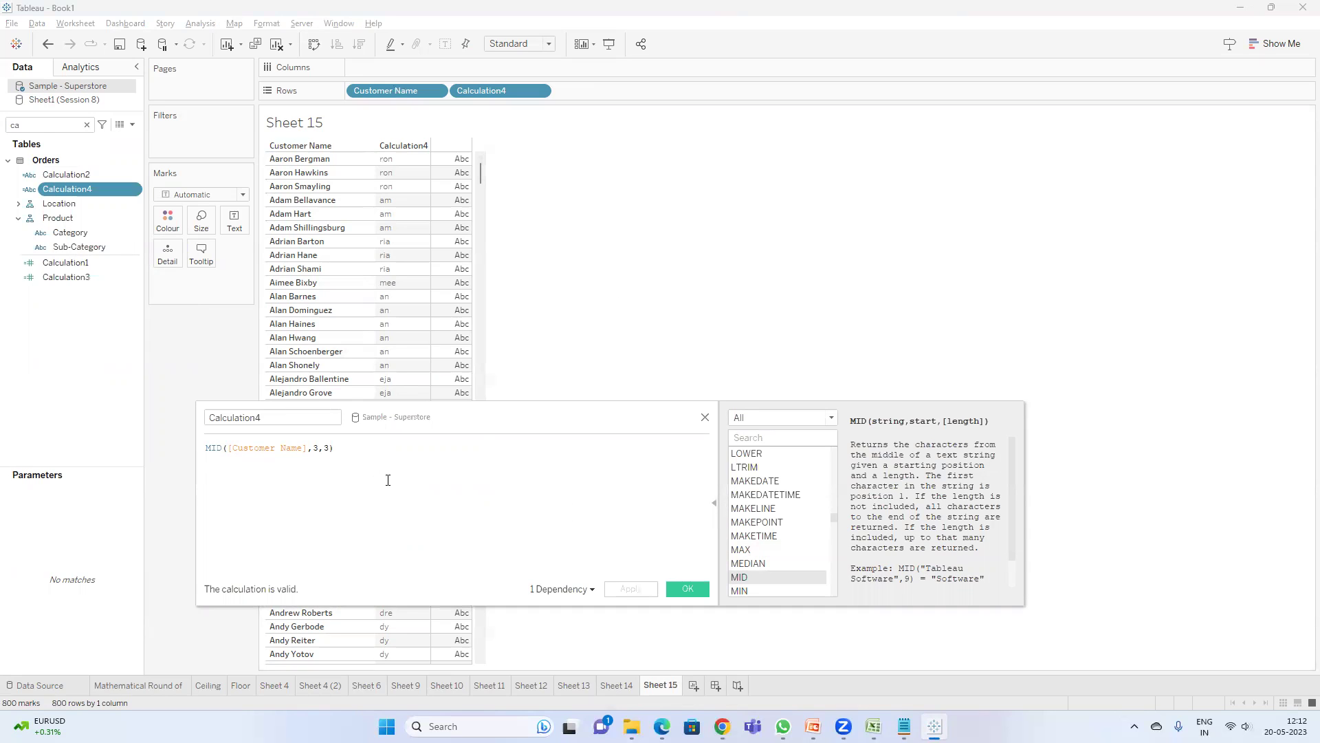
scroll(982, 524, "down", 1)
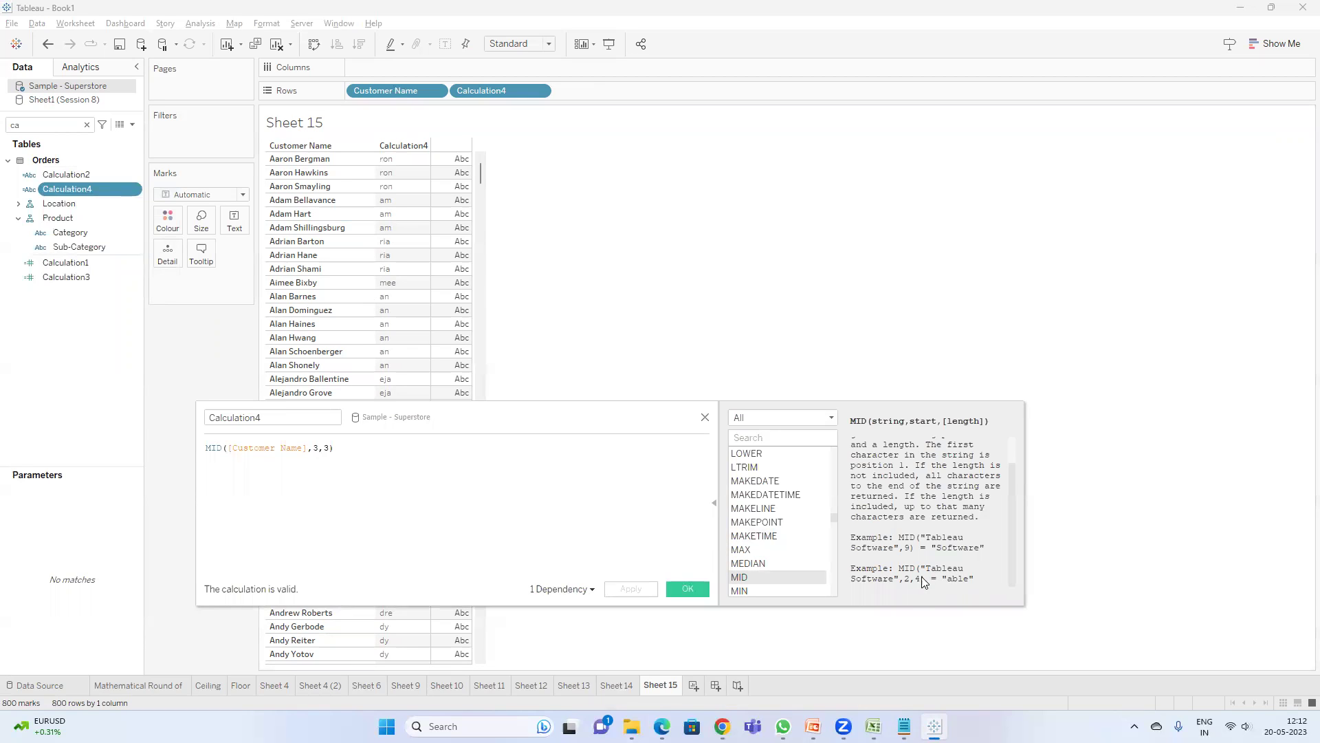
left_click(328, 448)
key("BackSpace")
key("BackSpace")
key("BackSpace")
type("'a")
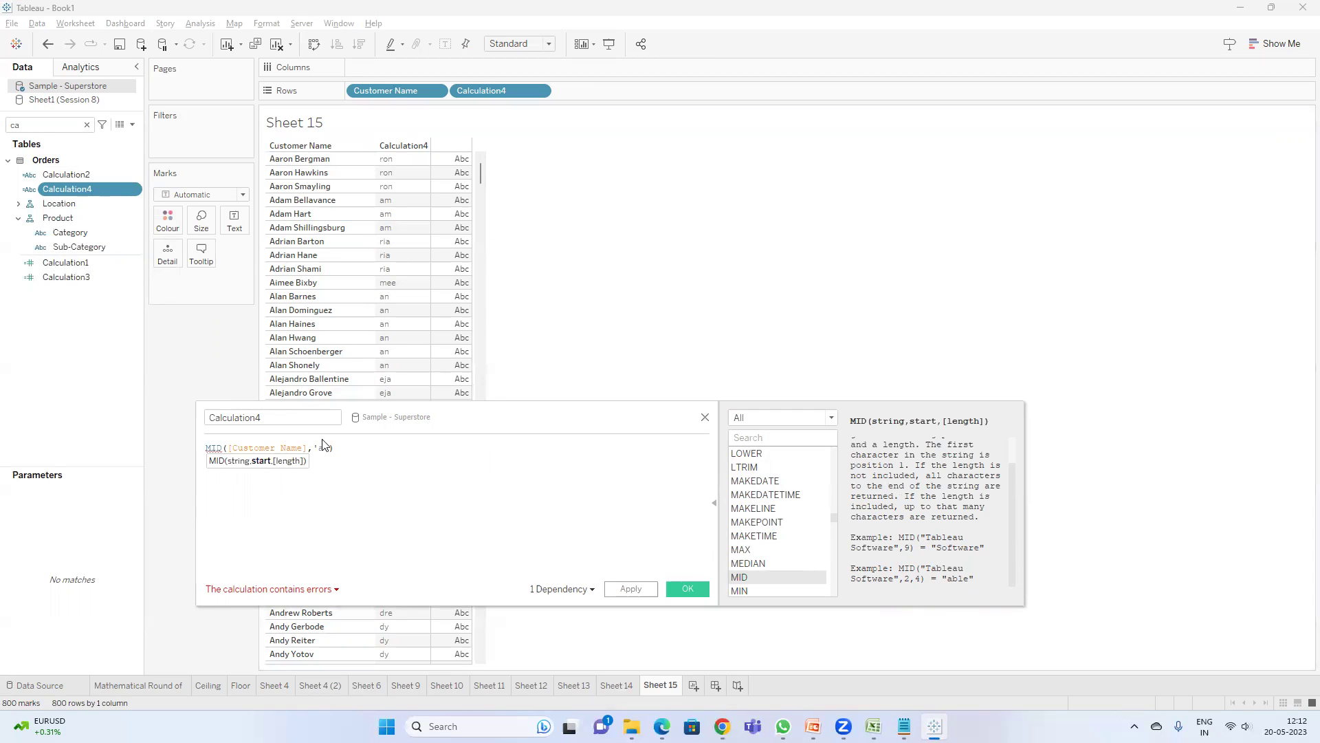
- Review the formula errors and close the quote so the argument reads 'a'
left_click(302, 589)
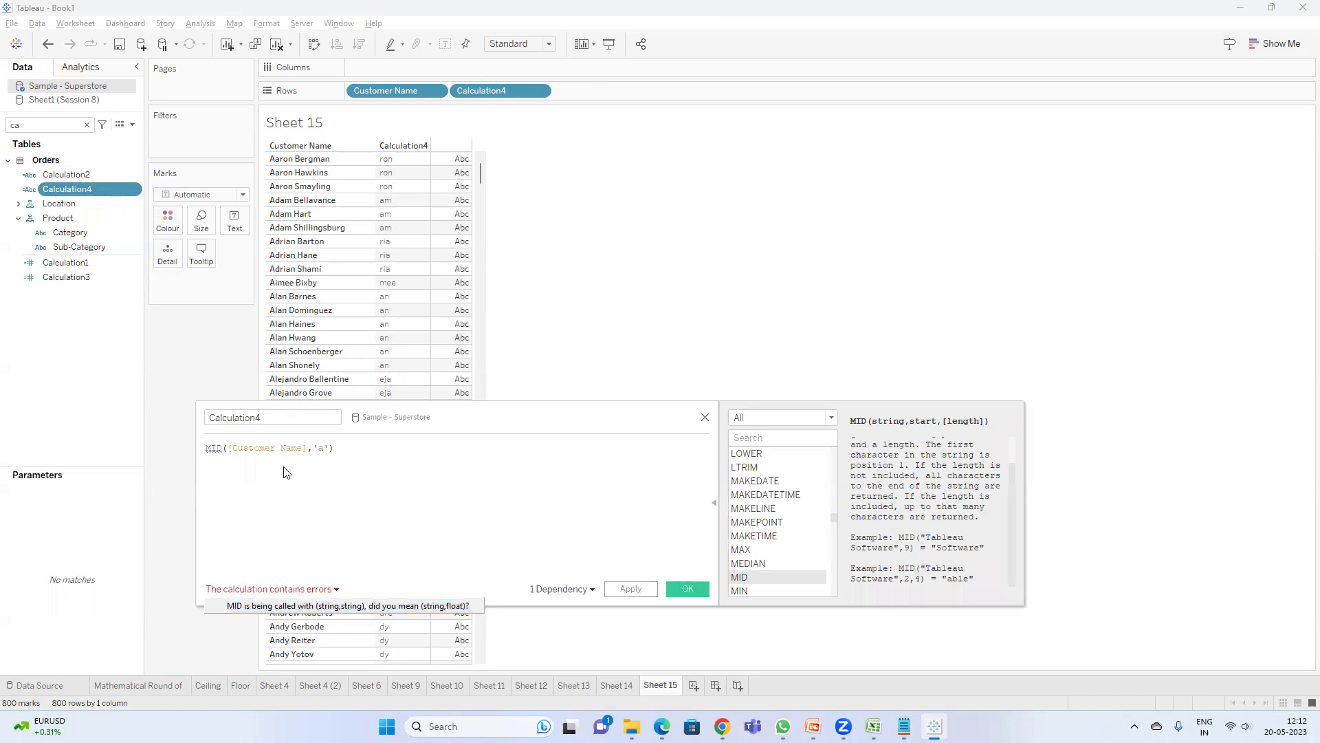
left_click(277, 447)
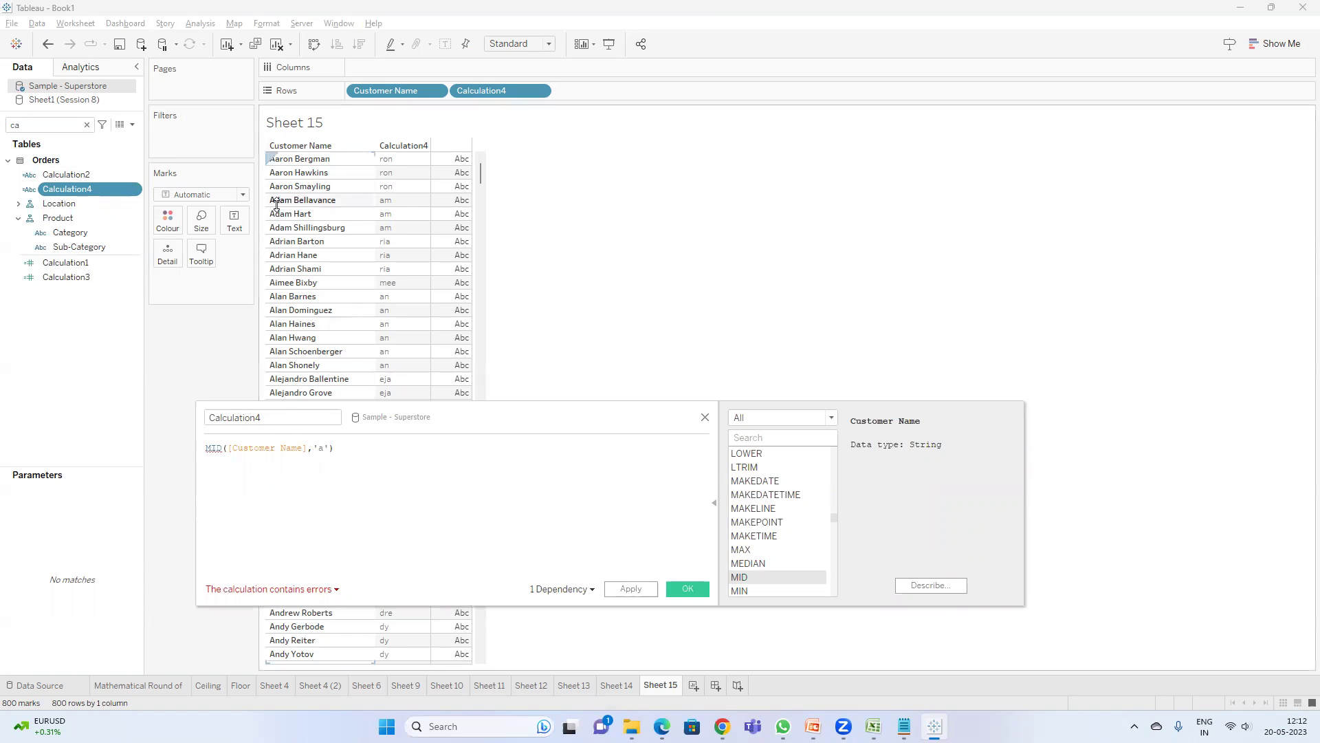
left_click(328, 448)
type("'")
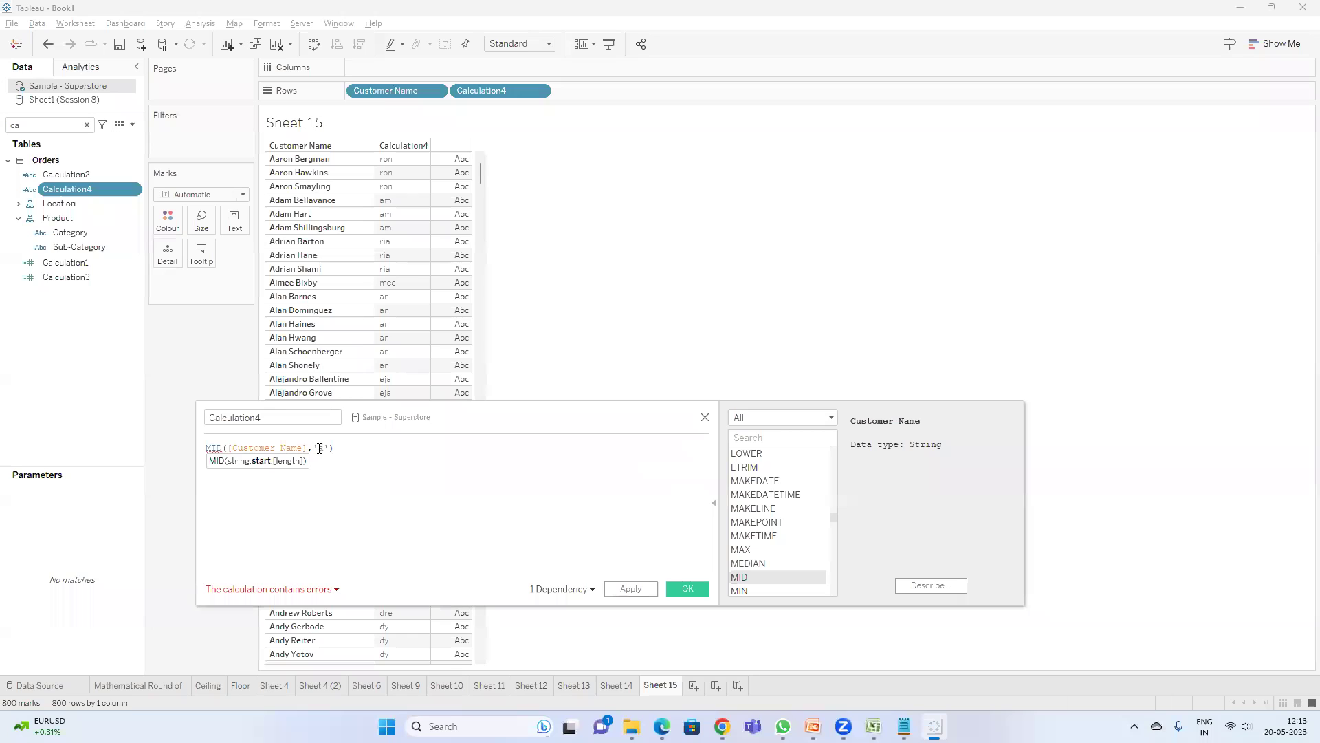
left_click(298, 594)
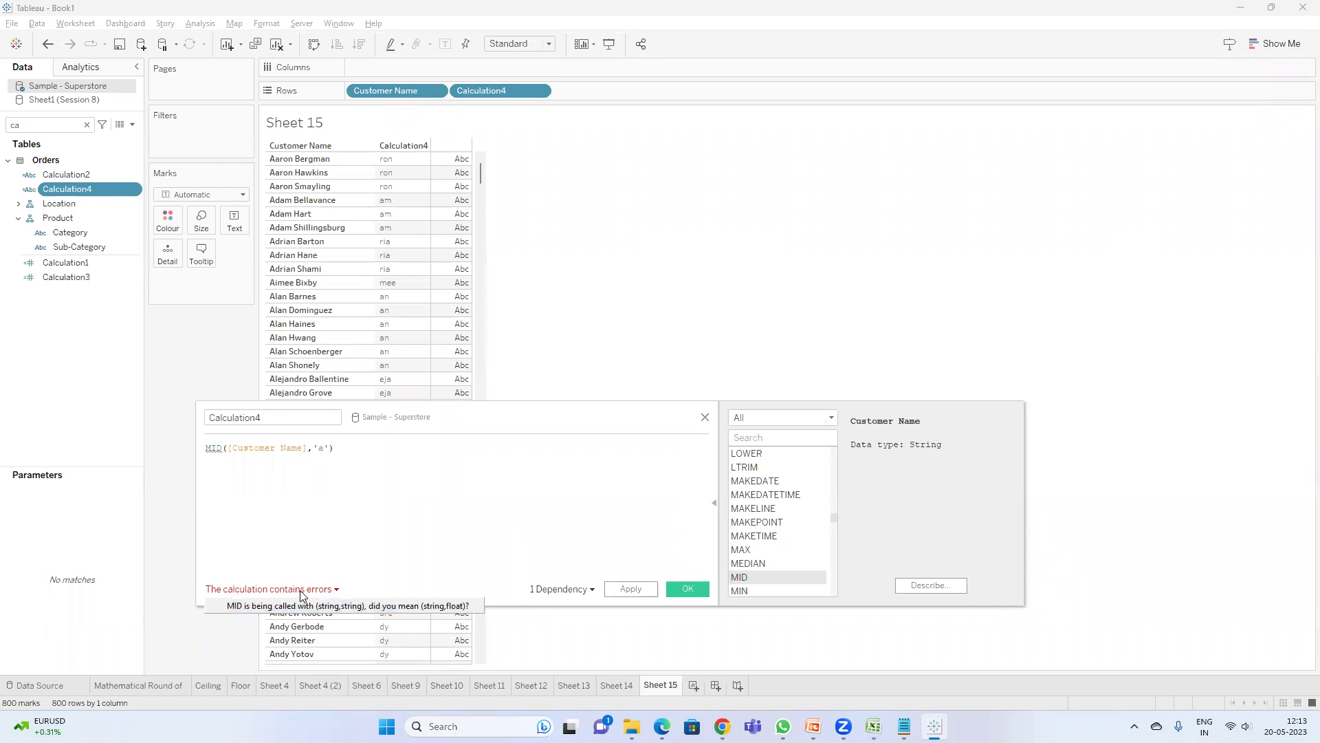
- Replace the 'a' argument with 7 and apply MID([Customer Name],7)
left_click(324, 450)
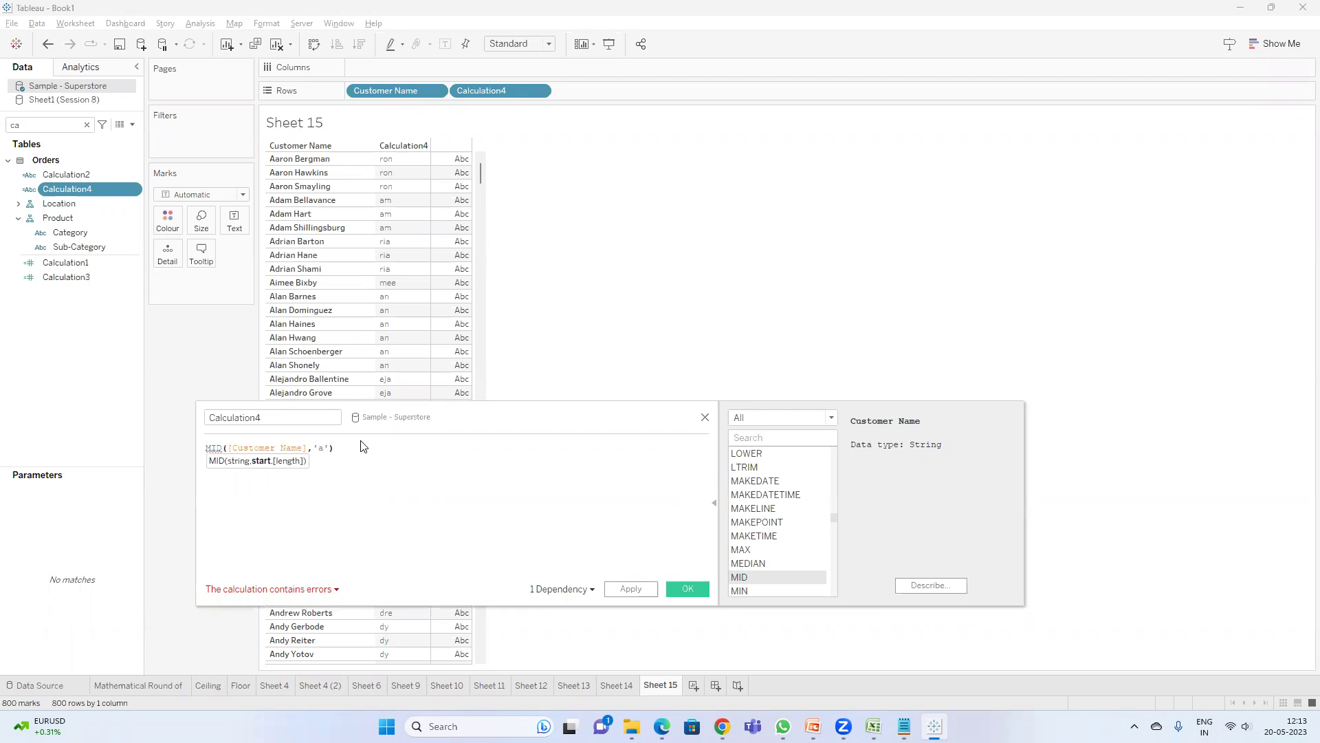
key("BackSpace")
key("BackSpace")
key("BackSpace")
type("7")
left_click(630, 590)
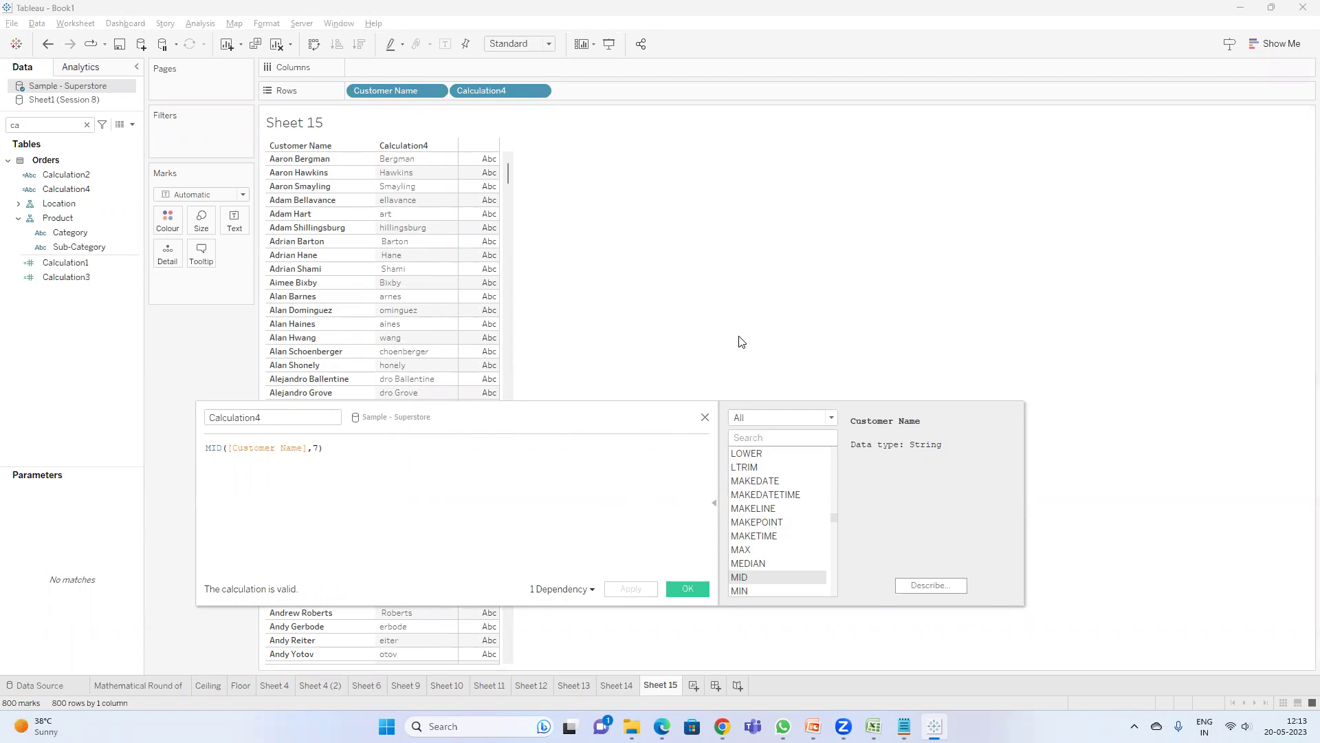
- Confirm the Calculation4 editor with OK
left_click(686, 588)
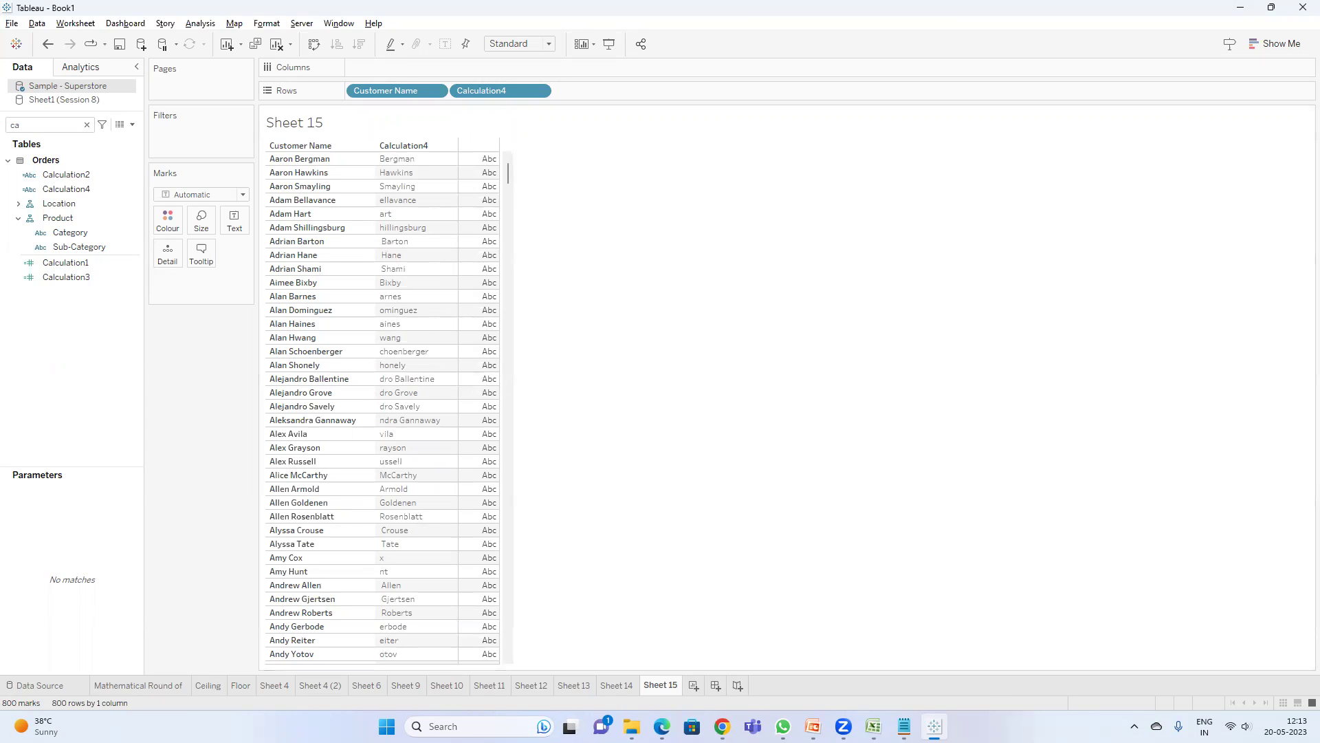
- Bring the Google Meet window forward and leave the call
mouse_move(722, 726)
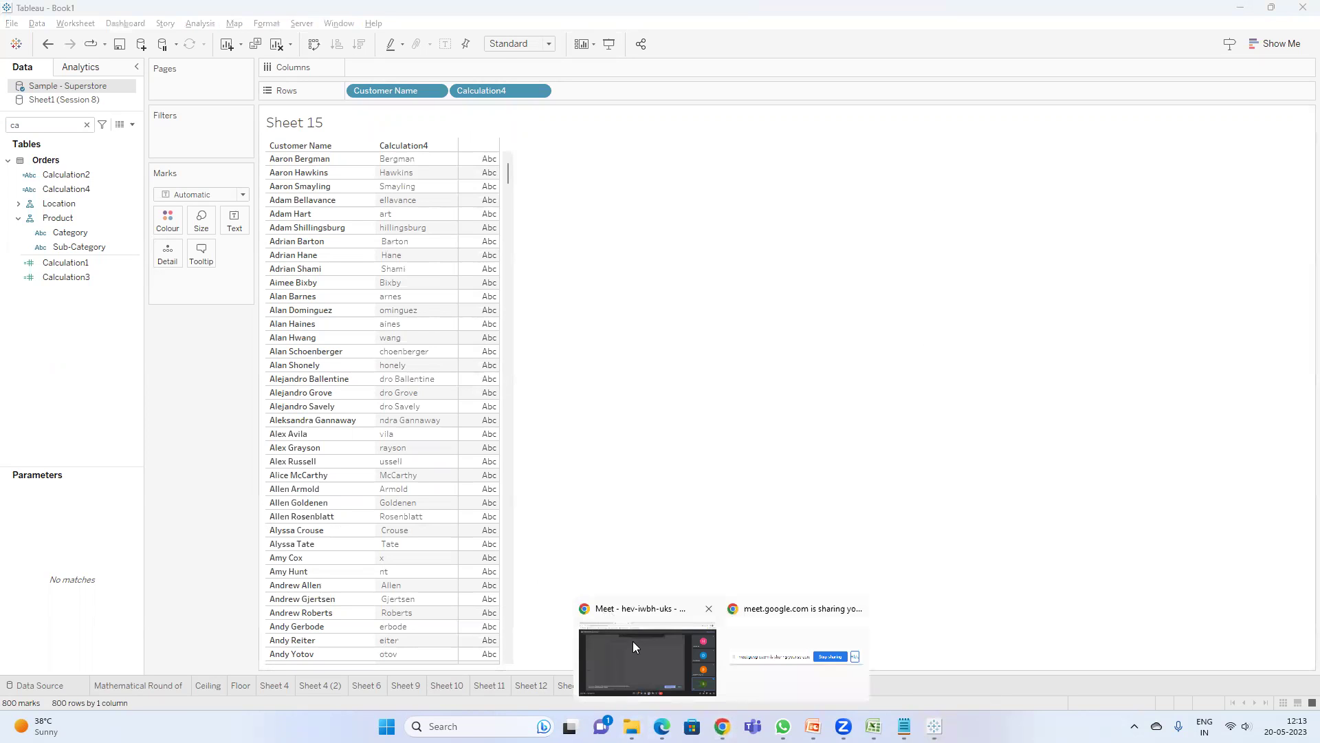
left_click(632, 641)
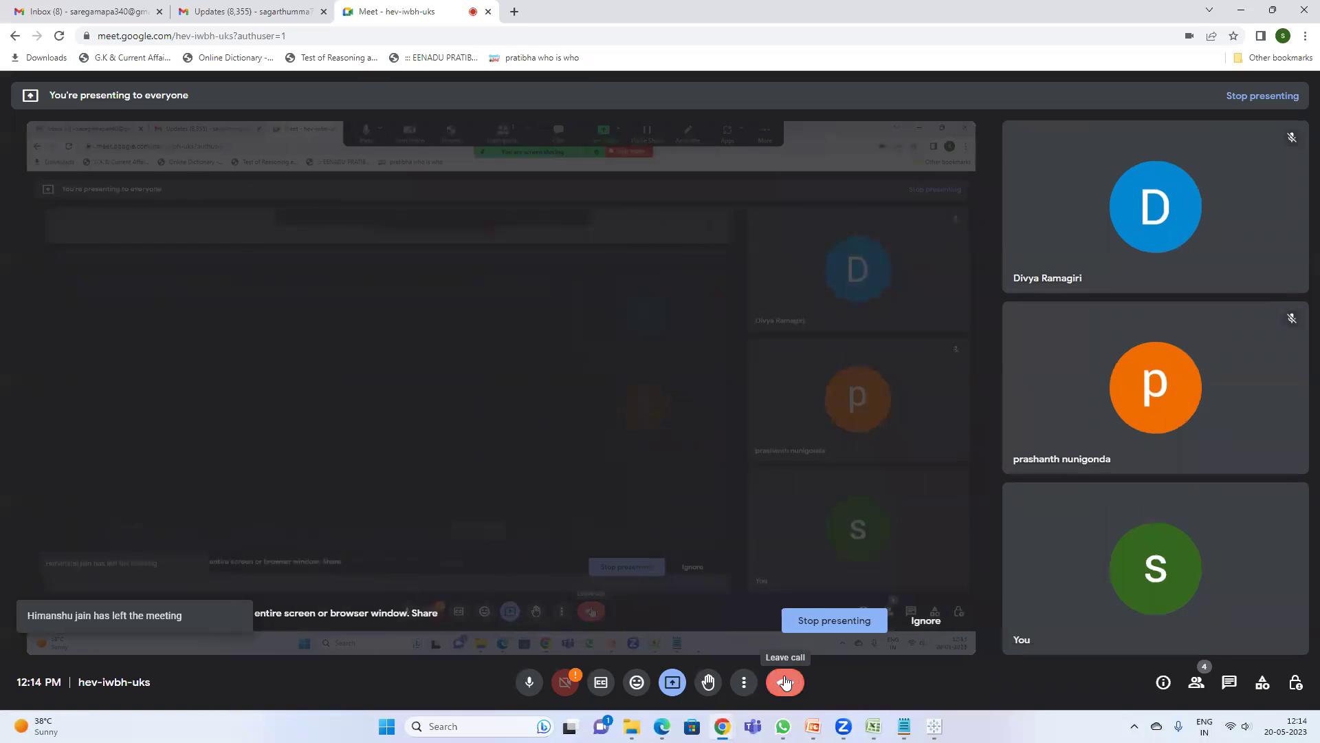
left_click(785, 682)
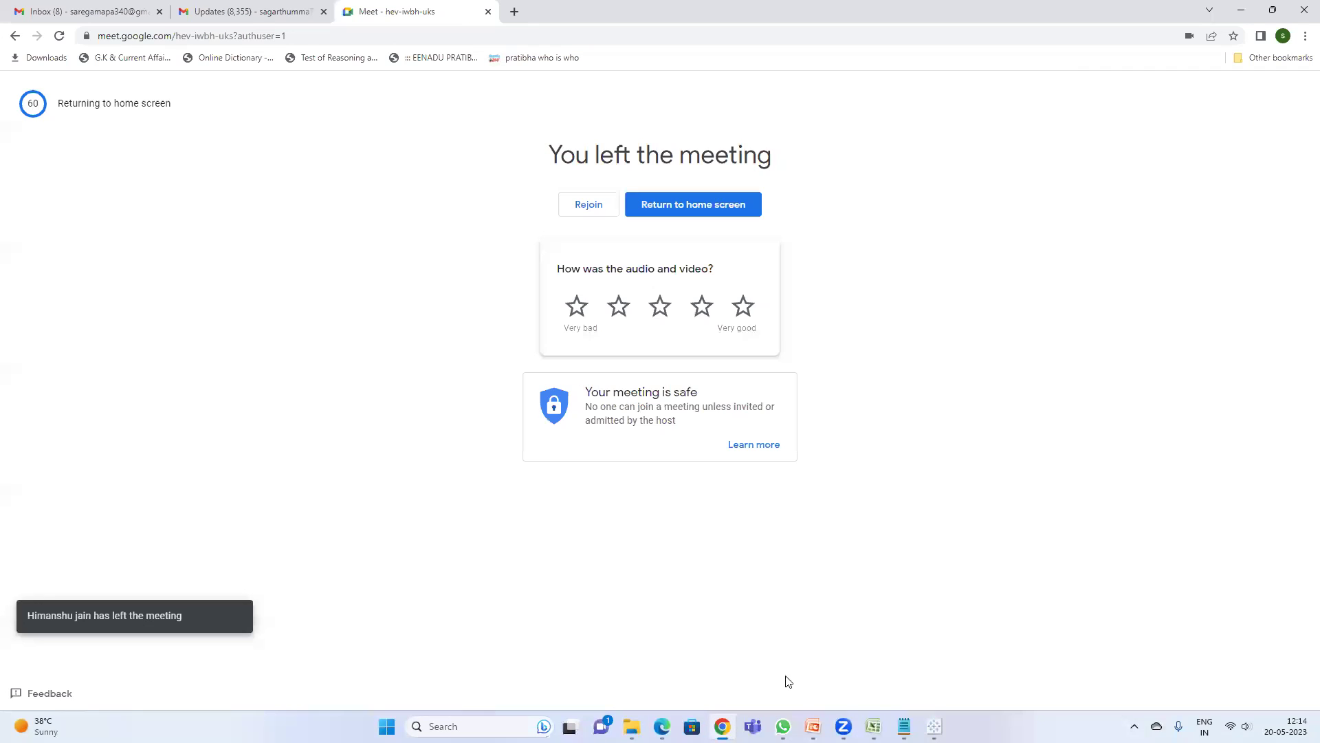